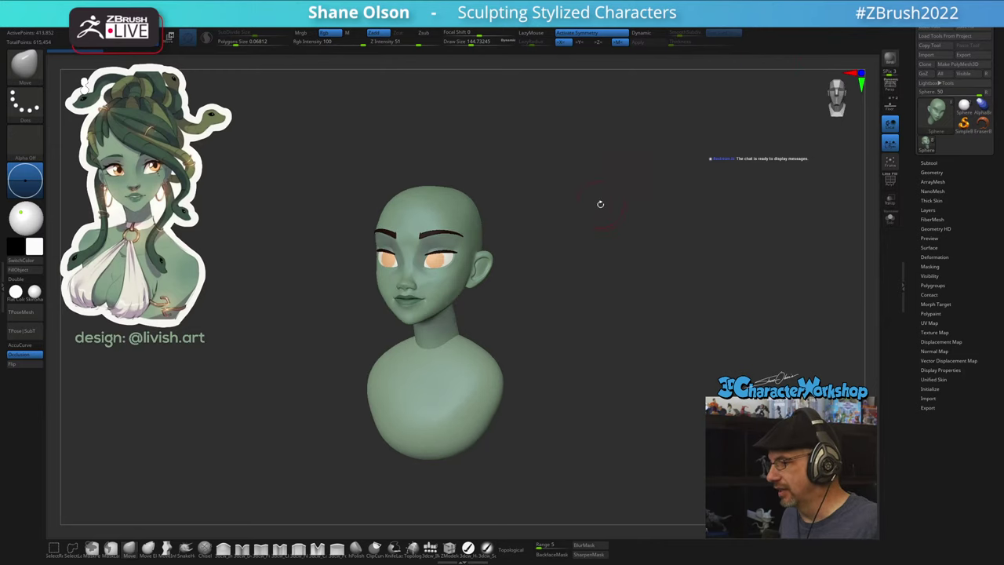
left_click_drag(574, 279, 542, 314)
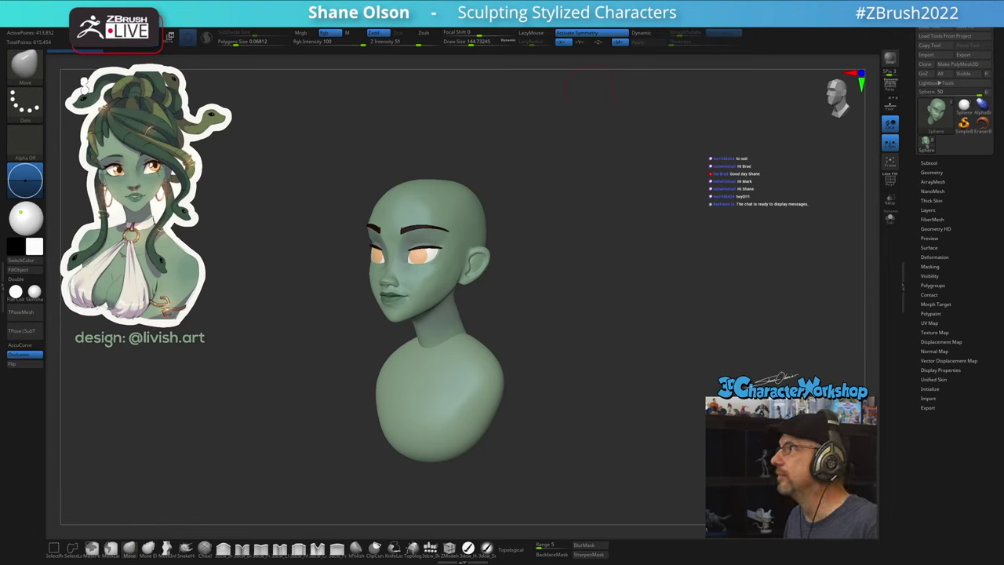
left_click_drag(588, 88, 634, 268)
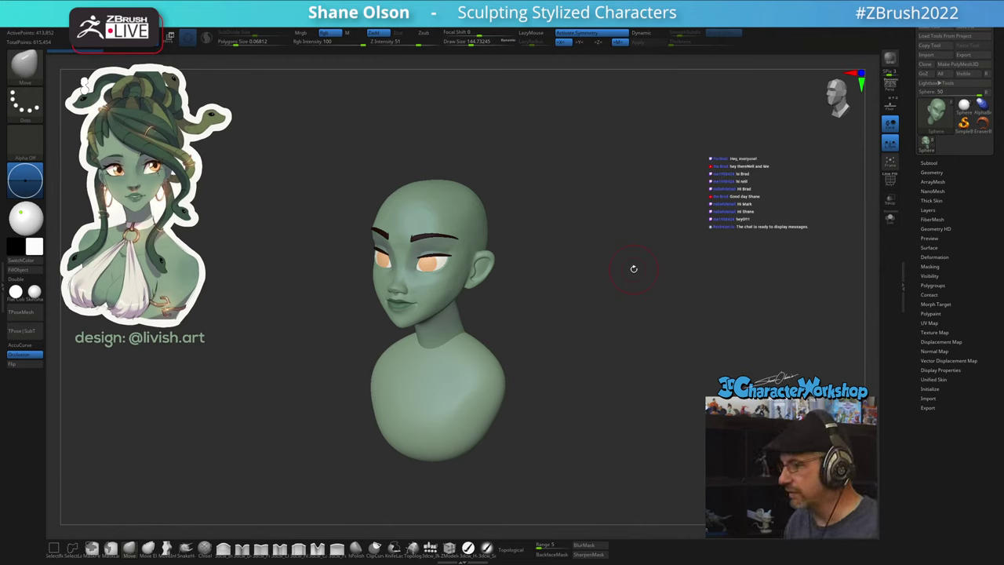
mouse_move(543, 391)
left_mouse_down("shift")
mouse_move(580, 383)
mouse_move(567, 385)
left_mouse_up("shift")
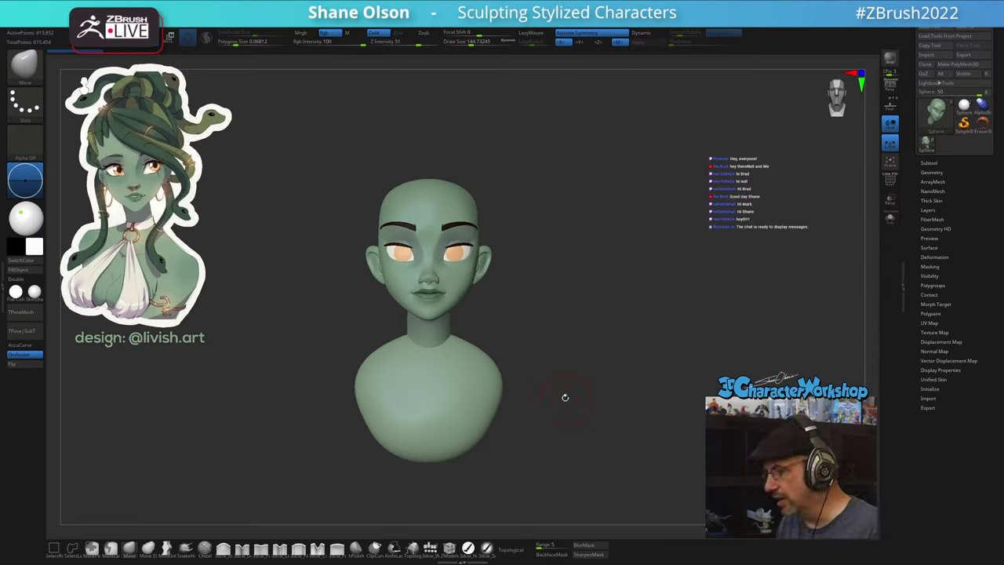
mouse_move(575, 414)
left_mouse_down()
mouse_move(585, 381)
mouse_move(534, 385)
left_mouse_up()
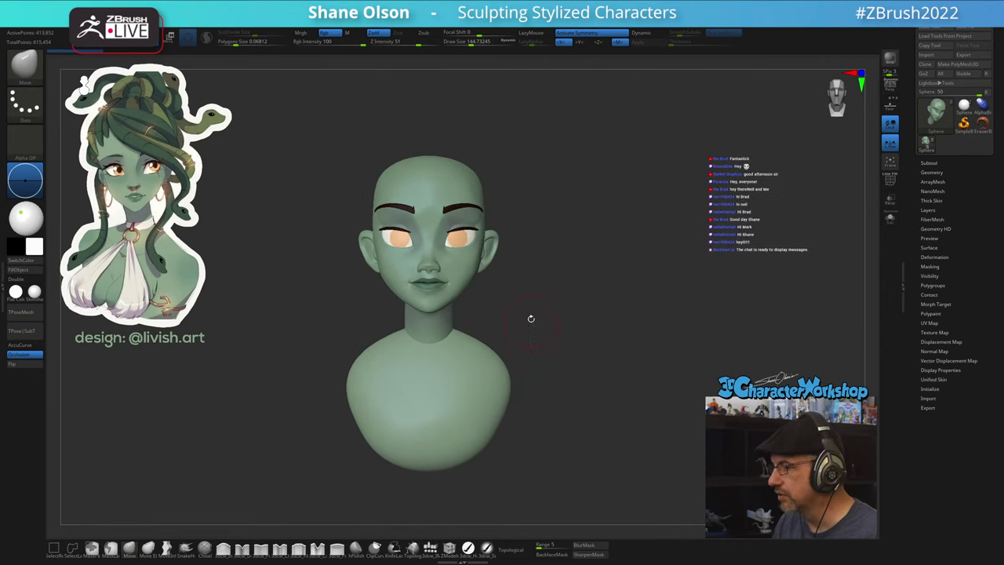
left_click_drag(531, 316, 518, 314)
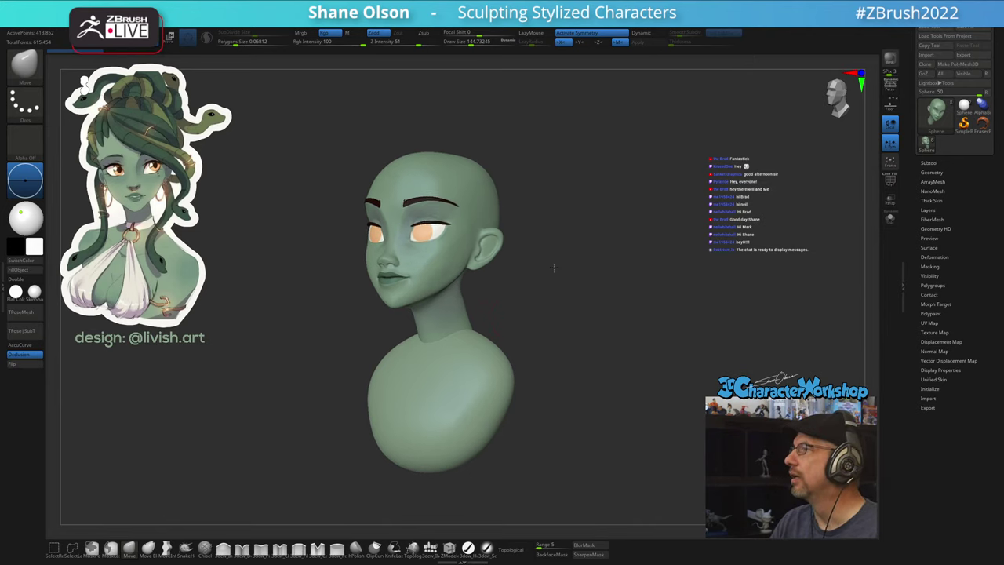
- Insert a cylinder mesh over the nose area of the face with the IMM primitives brush
mouse_move(552, 269)
left_mouse_down("alt")
mouse_move(547, 289)
mouse_move(542, 267)
mouse_move(554, 321)
mouse_move(570, 321)
left_mouse_up("alt")
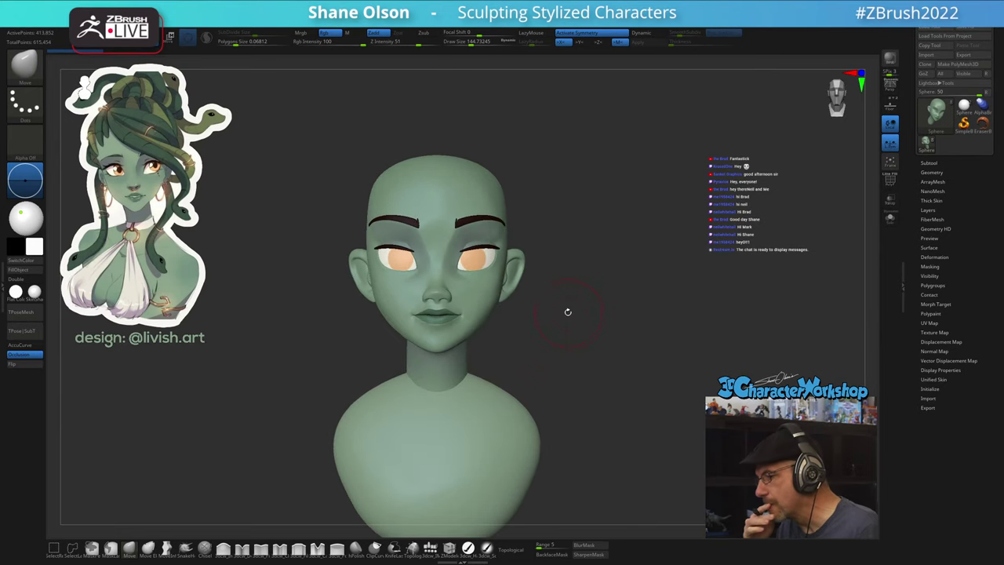
left_click(430, 547)
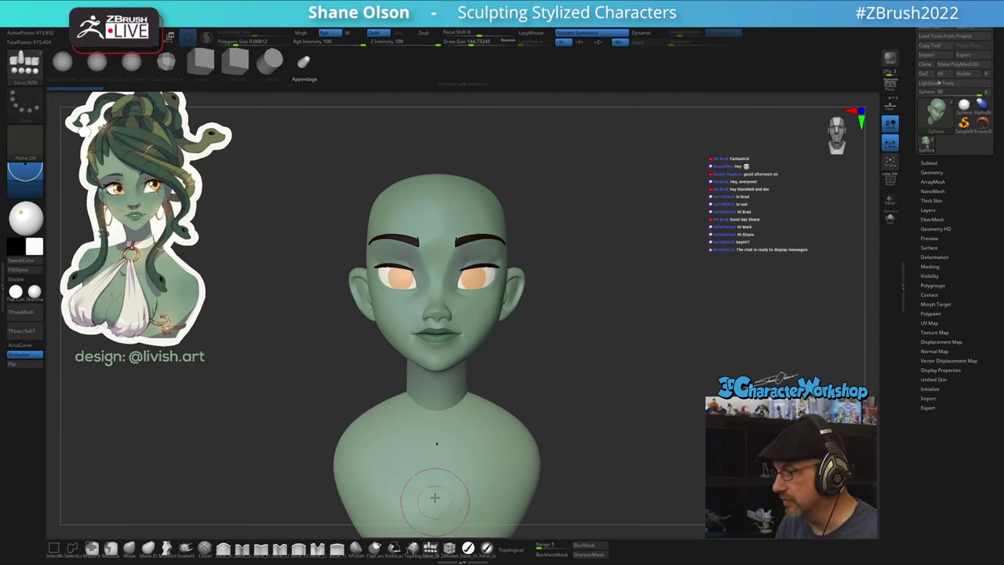
left_click(272, 64)
left_click_drag(571, 234, 571, 384, "alt")
key("shift+f")
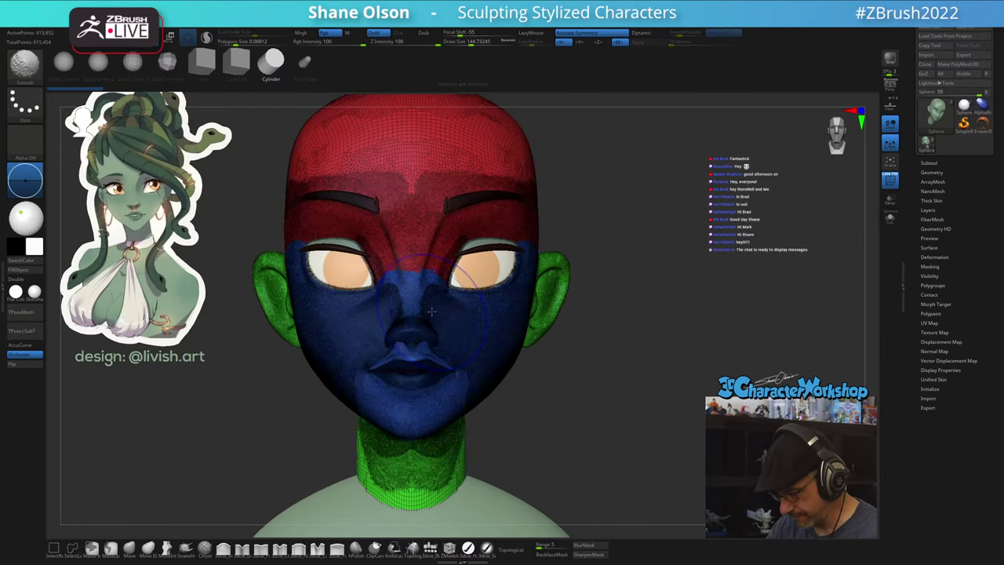
key("shift+f")
left_click_drag(412, 328, 408, 357)
- Split the unmasked cylinder off the head into its own subtool
left_click_drag(648, 378, 616, 297)
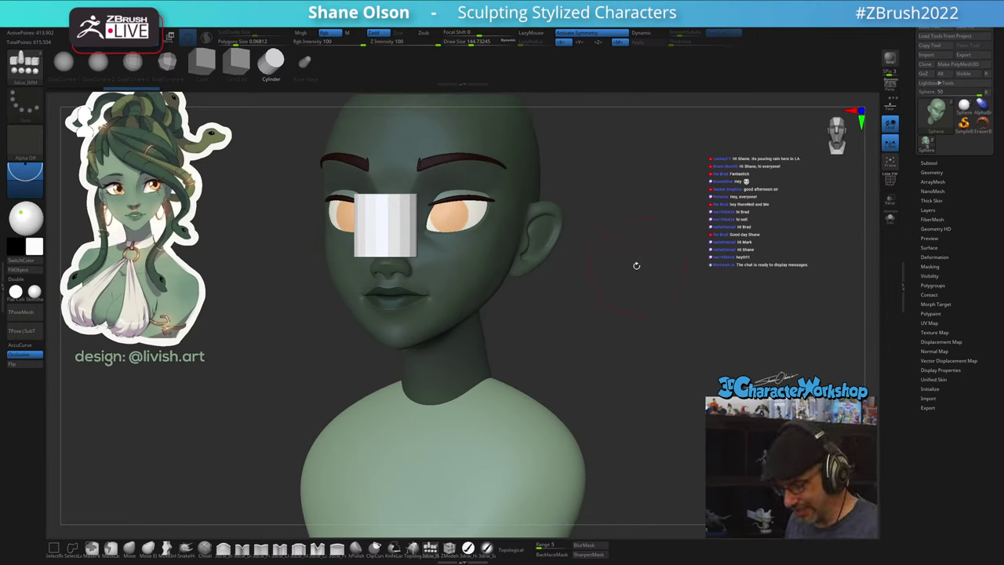
left_click_drag(647, 280, 654, 282, "shift")
key("space")
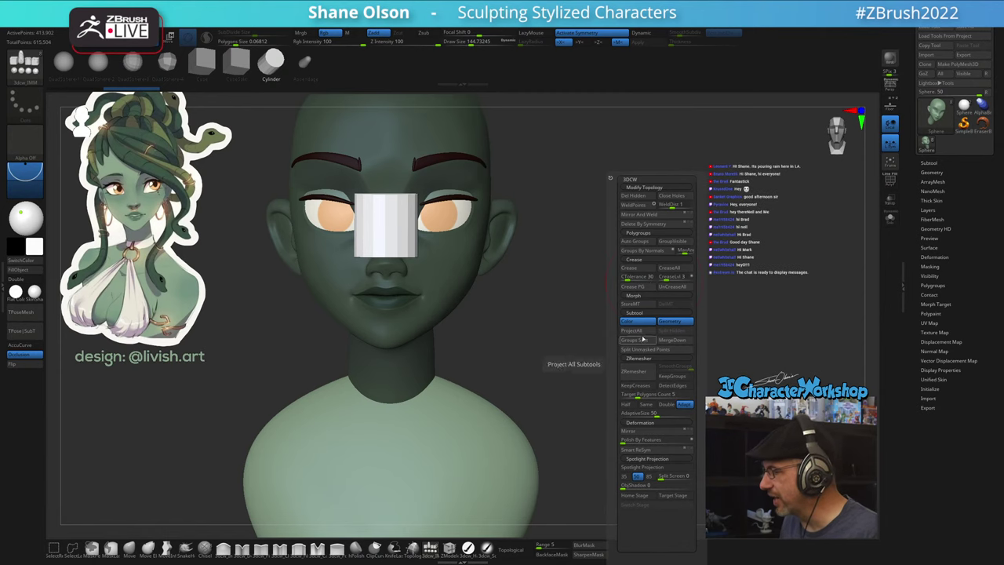
left_click(645, 349)
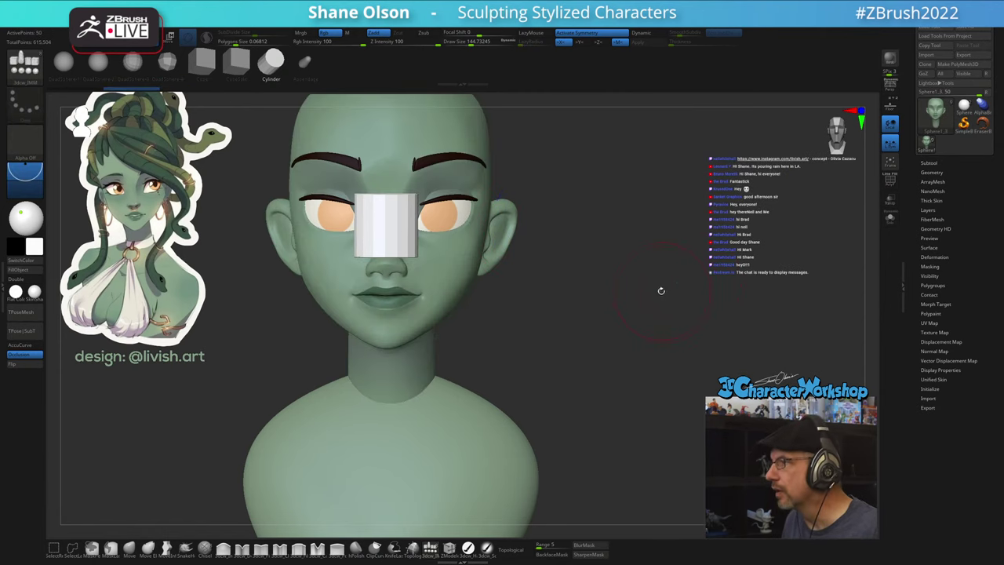
- Flatten the cylinder and position it inside the mouth behind the lips to serve as teeth
key("w")
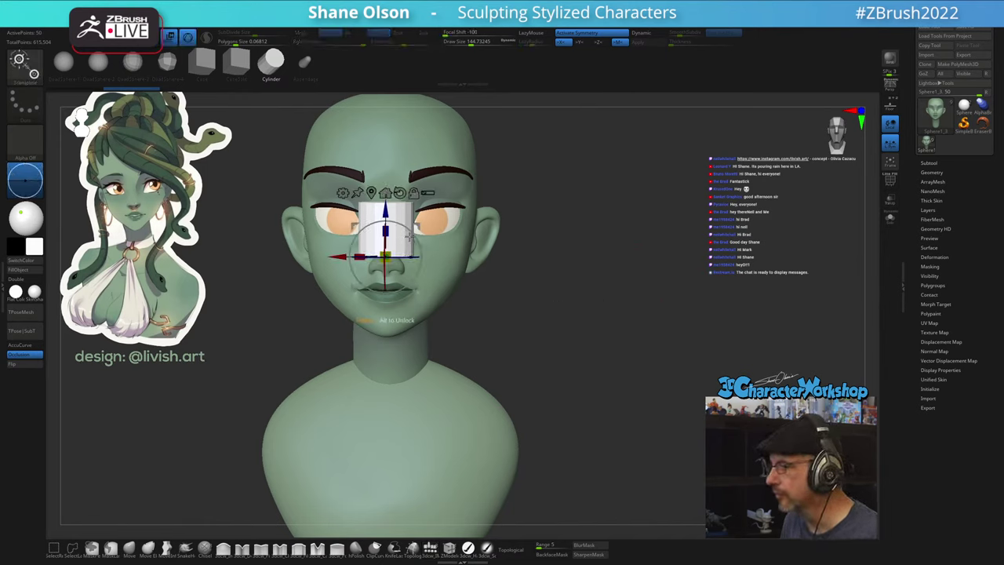
left_click_drag(388, 228, 389, 244)
left_click_drag(679, 291, 599, 287)
left_click_drag(421, 226, 460, 269)
left_click_drag(345, 320, 425, 324)
left_click_drag(617, 284, 632, 318, "alt")
left_click_drag(690, 307, 630, 299)
left_click_drag(472, 301, 475, 300)
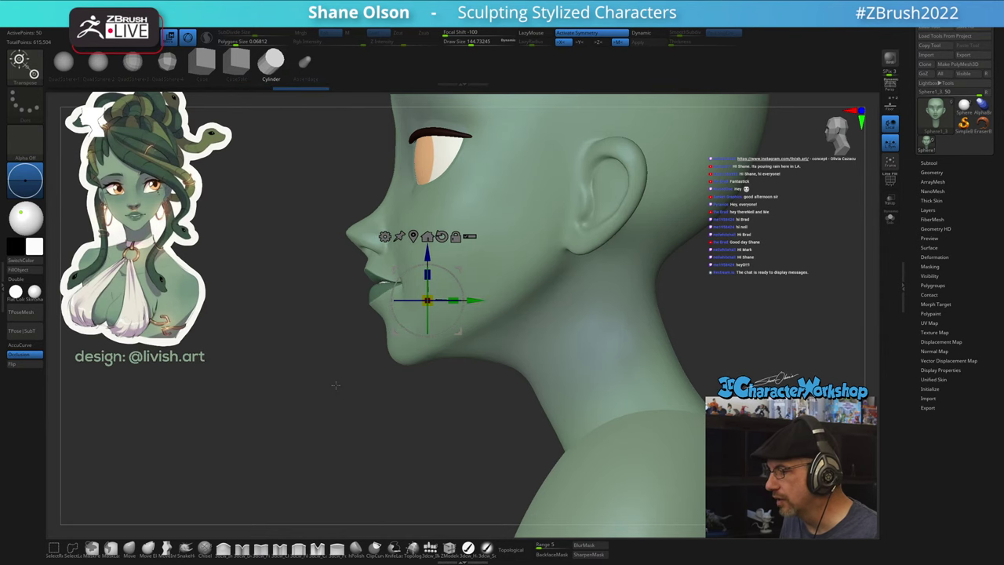
left_click_drag(336, 383, 370, 382, "shift")
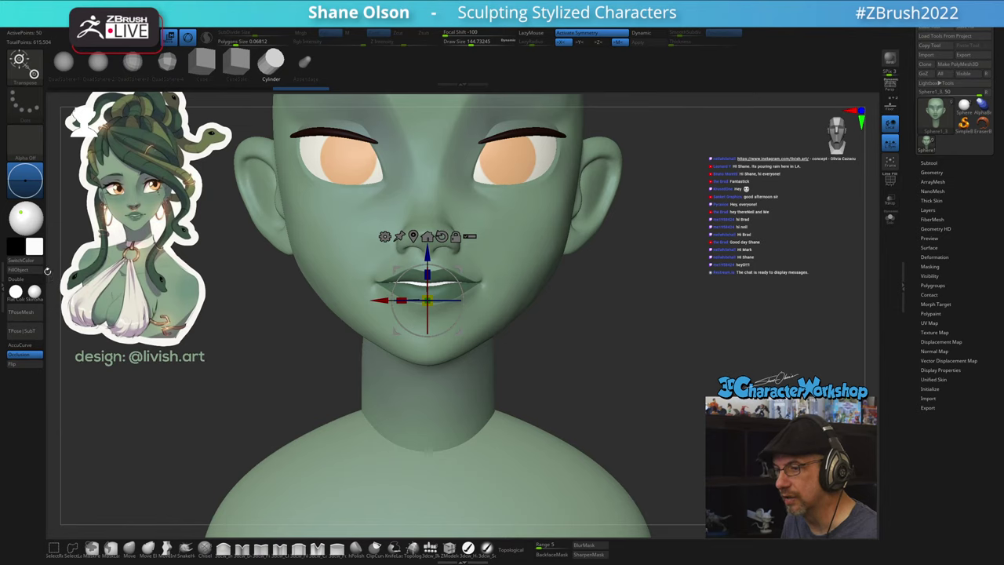
- Fill the teeth cylinder with a pale grey-green colour
left_click(36, 250)
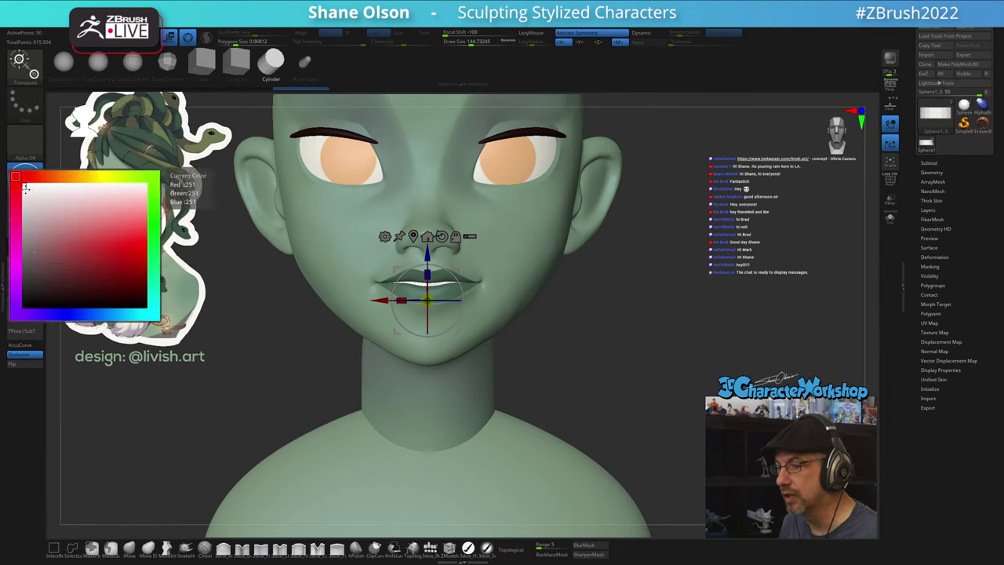
left_click_drag(76, 175, 153, 177)
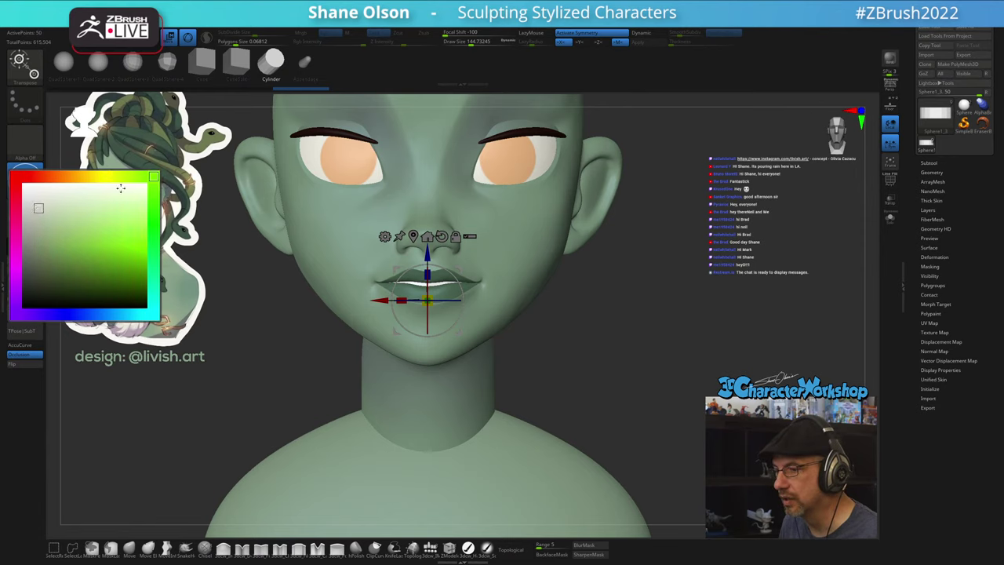
left_click(40, 208)
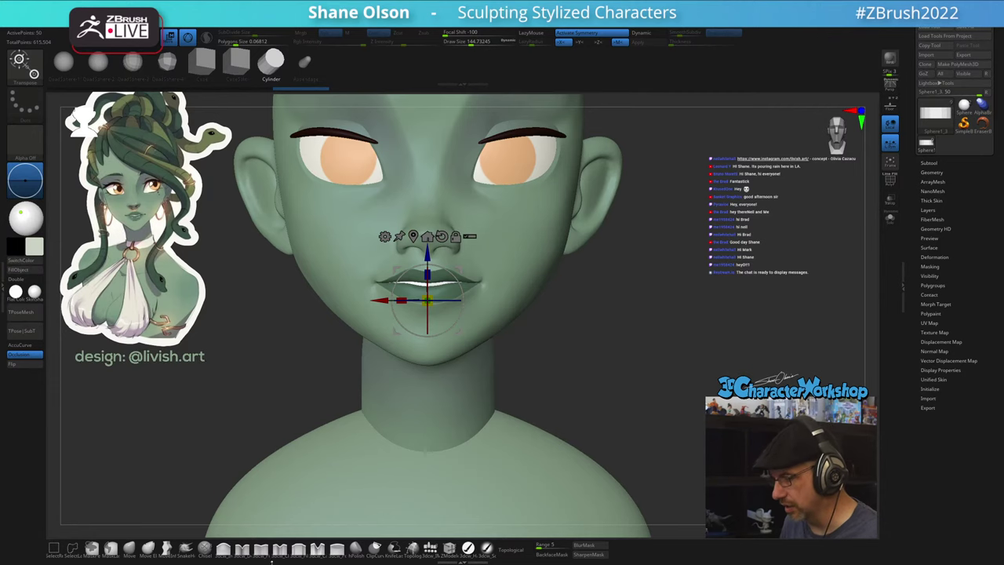
left_click(468, 548)
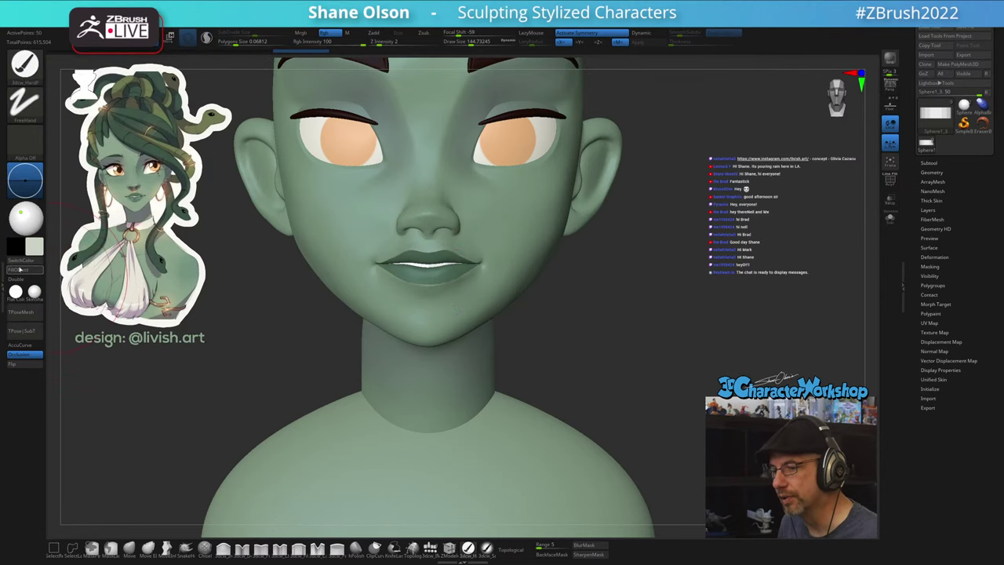
left_click(20, 270)
left_click_drag(680, 349, 650, 301, "alt")
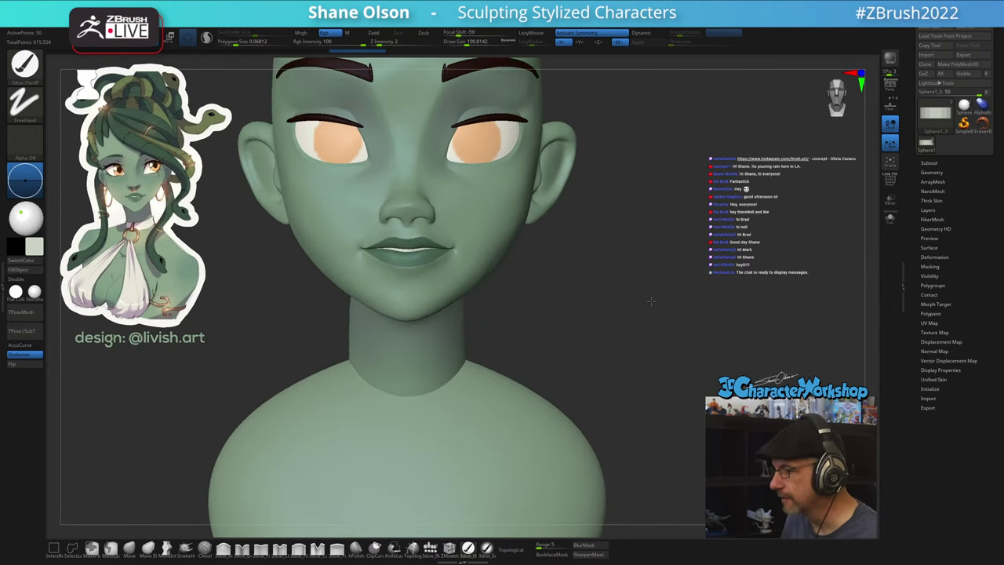
- Activate Dynamic Subdiv on the teeth cylinder, accepting it always without asking until the next restart
key("d")
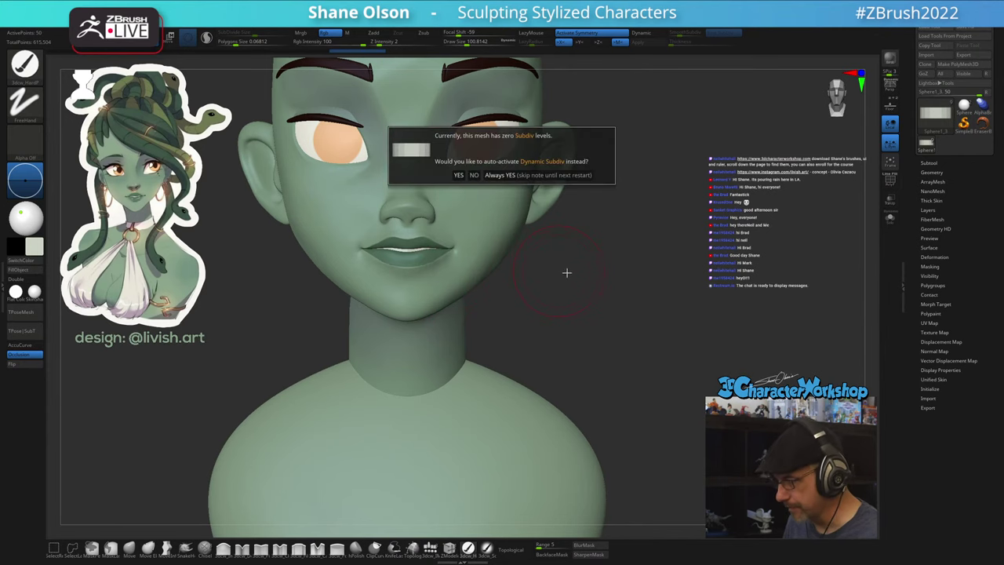
left_click(522, 176)
left_click_drag(600, 327, 618, 315, "alt")
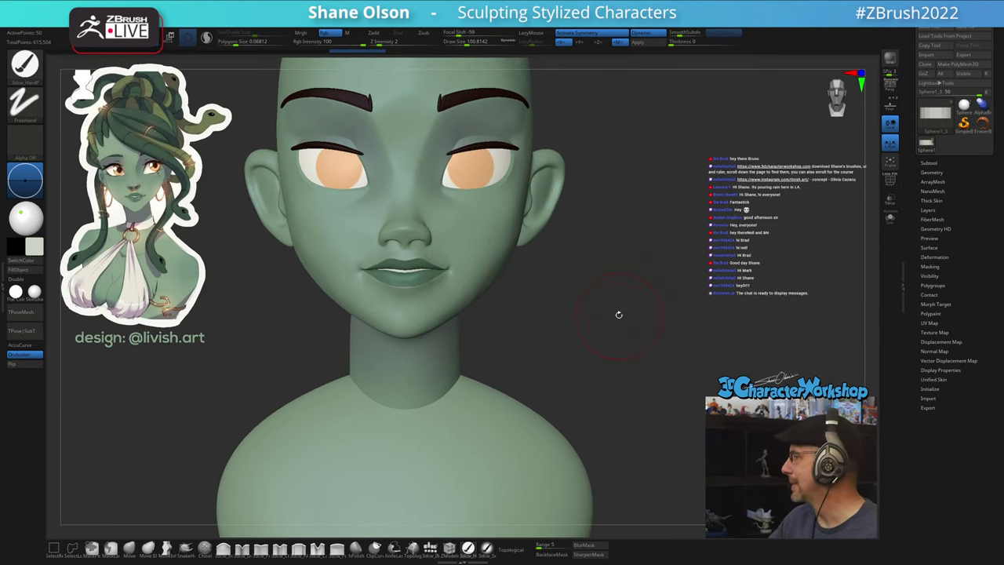
left_click_drag(610, 324, 617, 293)
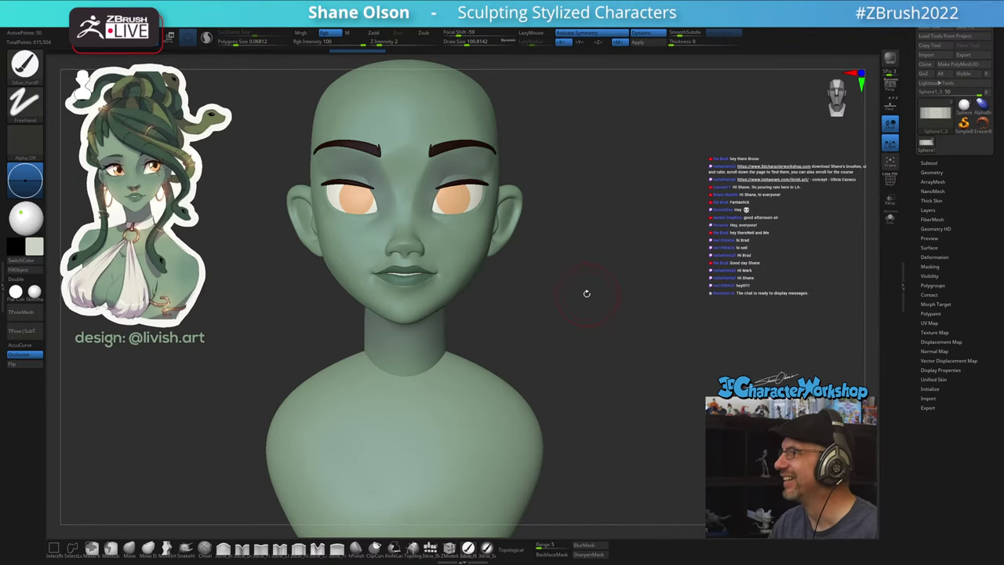
mouse_move(586, 294)
left_mouse_down()
mouse_move(607, 294)
mouse_move(591, 310)
mouse_move(583, 367)
mouse_move(604, 346)
mouse_move(592, 344)
left_mouse_up()
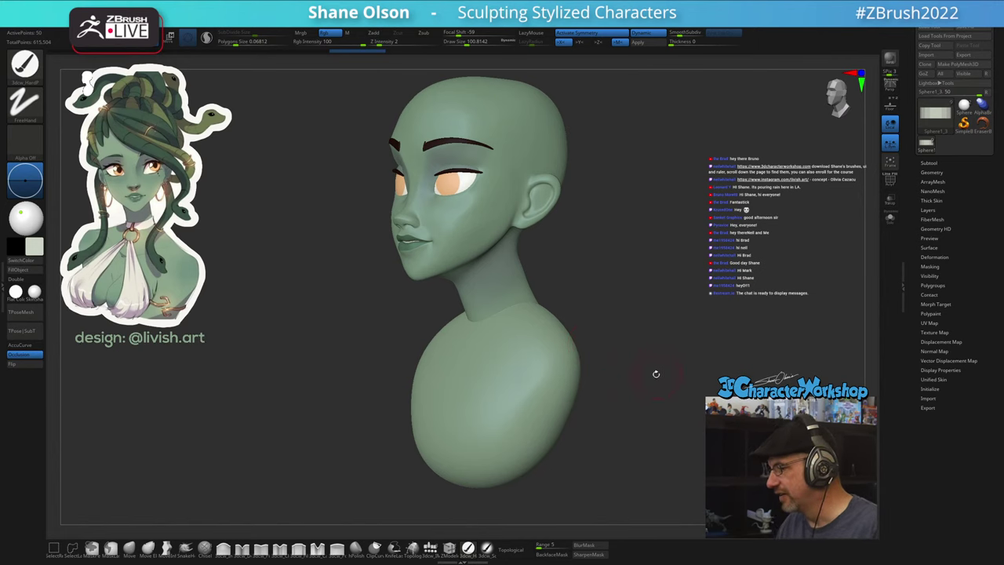
mouse_move(655, 373)
left_mouse_down()
mouse_move(681, 375)
mouse_move(643, 378)
left_mouse_up()
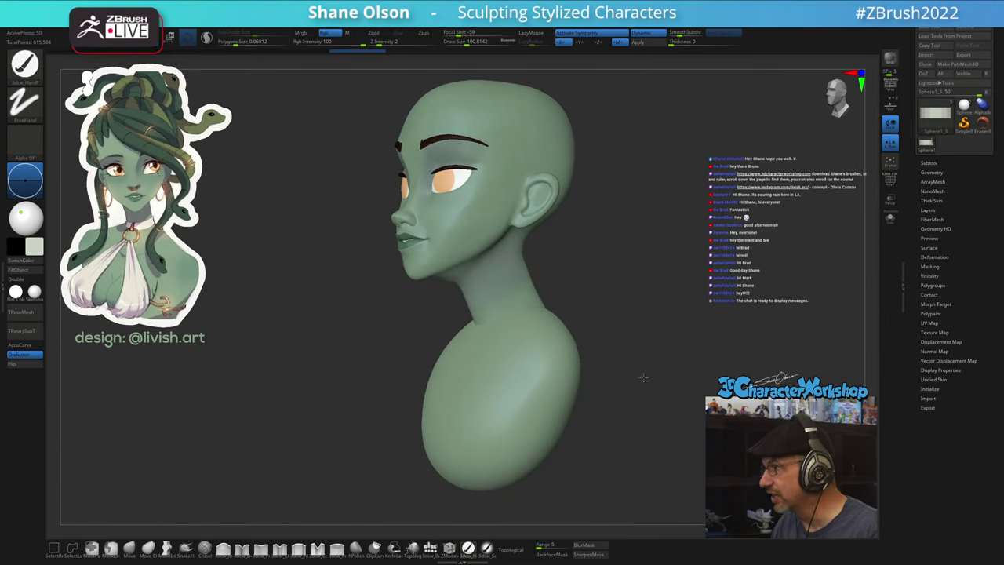
mouse_move(629, 319)
left_mouse_down()
mouse_move(639, 296)
mouse_move(606, 282)
mouse_move(622, 269)
left_mouse_up()
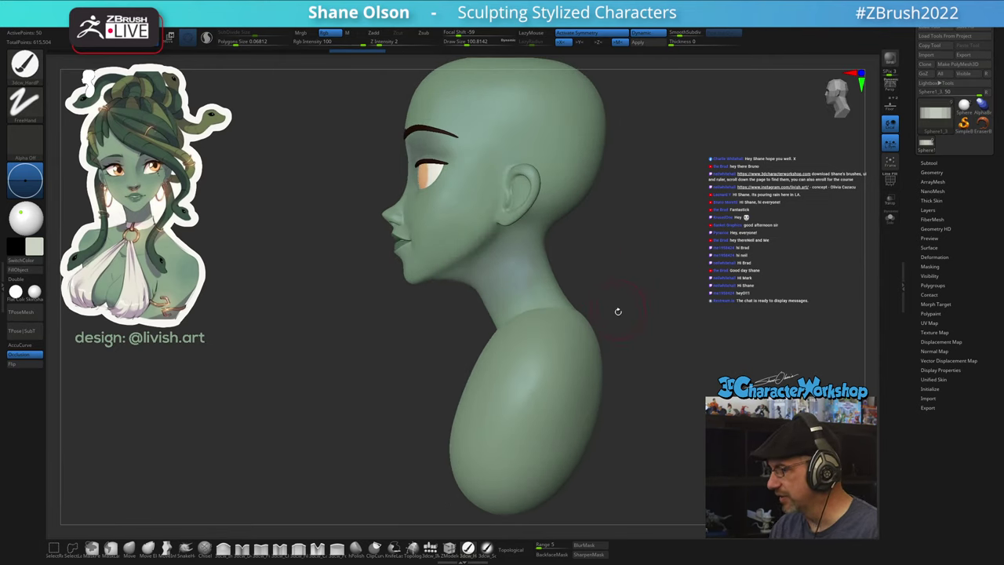
left_click_drag(650, 357, 628, 344, "alt")
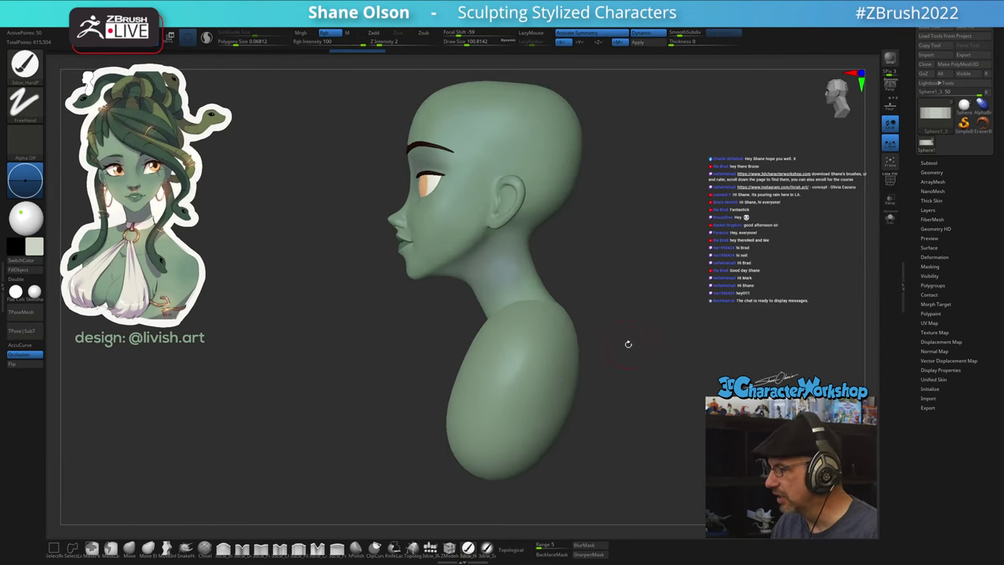
mouse_move(564, 269)
left_mouse_down()
mouse_move(607, 303)
mouse_move(584, 339)
mouse_move(584, 313)
left_mouse_up()
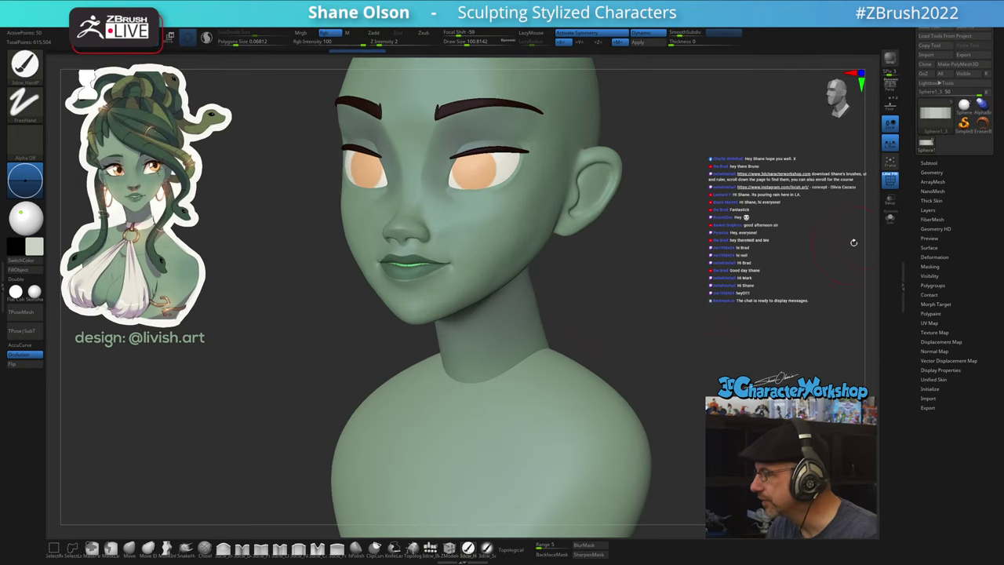
- Isolate the teeth cylinder to inspect its shape and wireframe, and bring the full model back into view
left_click(889, 217)
left_click_drag(643, 322, 641, 349)
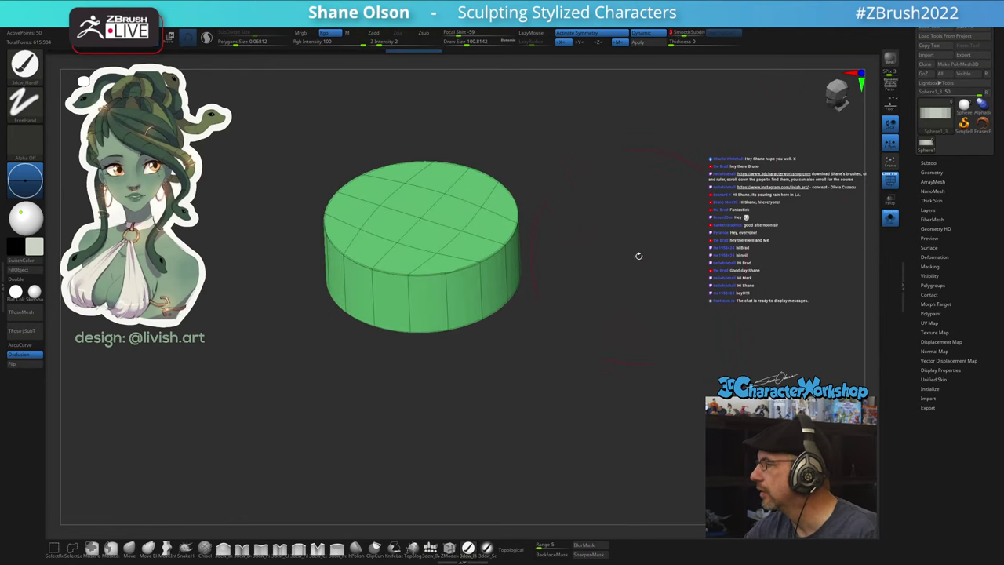
key("shift+f")
left_click_drag(630, 366, 620, 360, "alt")
key("s")
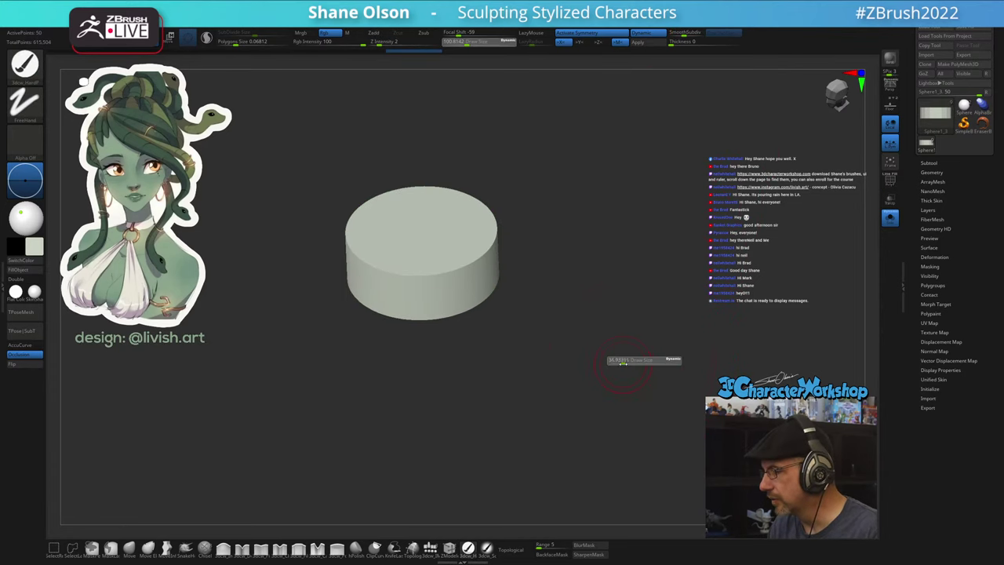
left_click(890, 220)
- Reshape the mouth corners and surrounding cheek of the head with the Move brush at a draw size of about 70
mouse_move(723, 303)
left_mouse_down()
mouse_move(723, 326)
mouse_move(366, 352)
mouse_move(380, 400)
left_mouse_up()
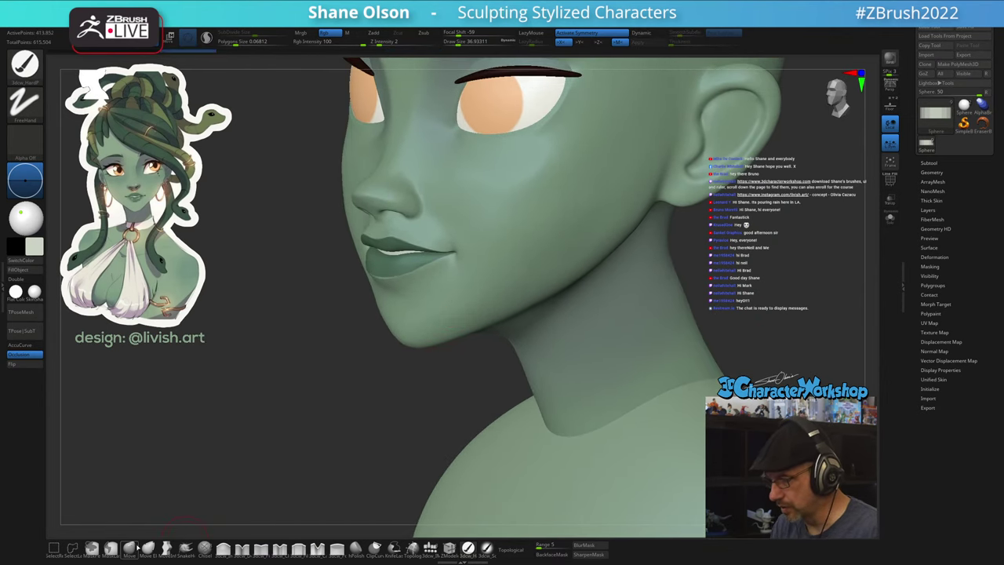
left_click(135, 547)
key("s")
left_click_drag(329, 373, 392, 369)
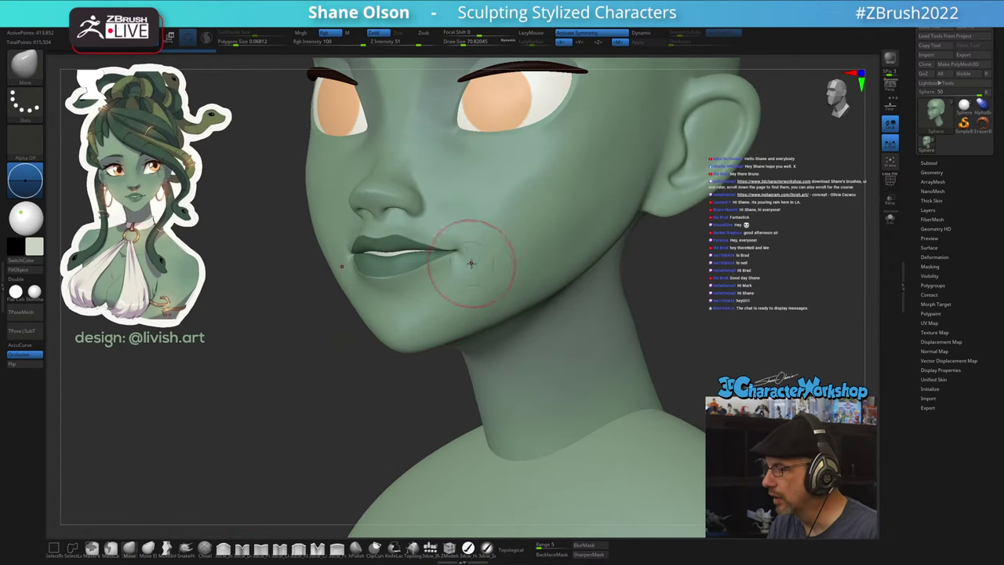
right_click_drag(472, 263, 460, 248)
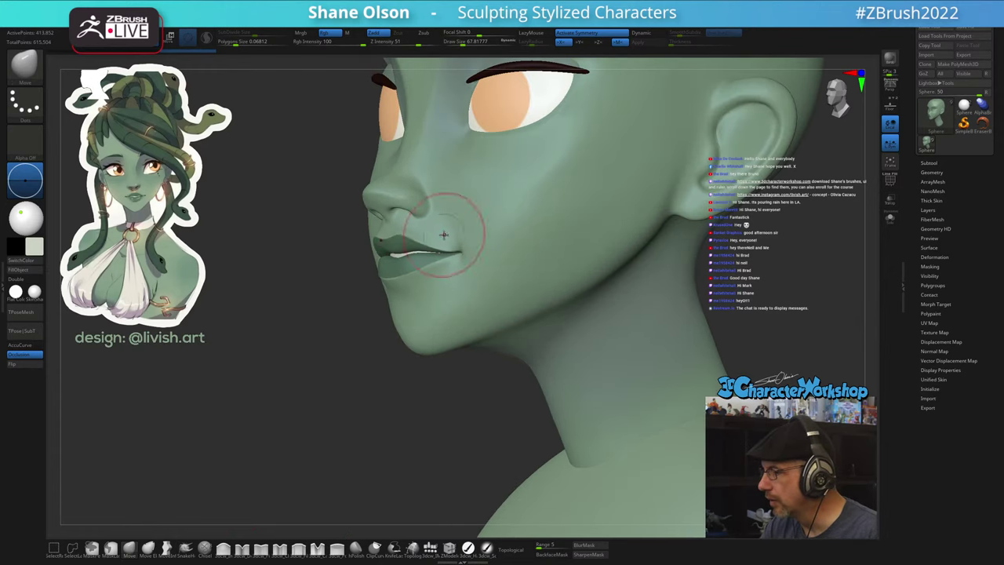
left_click_drag(444, 234, 458, 248)
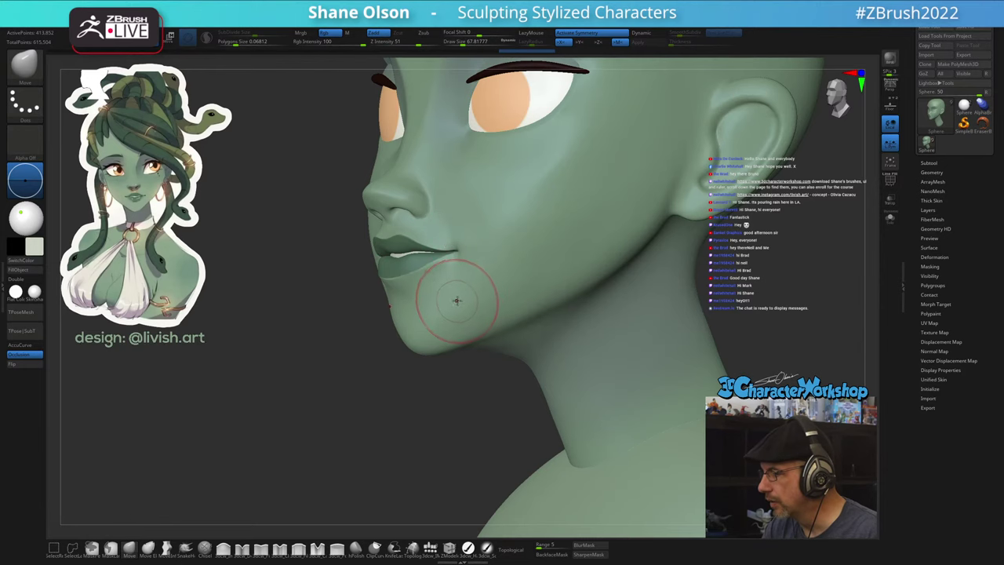
right_click_drag(457, 300, 464, 256)
left_click_drag(436, 236, 444, 286)
- Build up the flesh around the mouth corners with the Inflate brush at a draw size of about 44
left_click(224, 549)
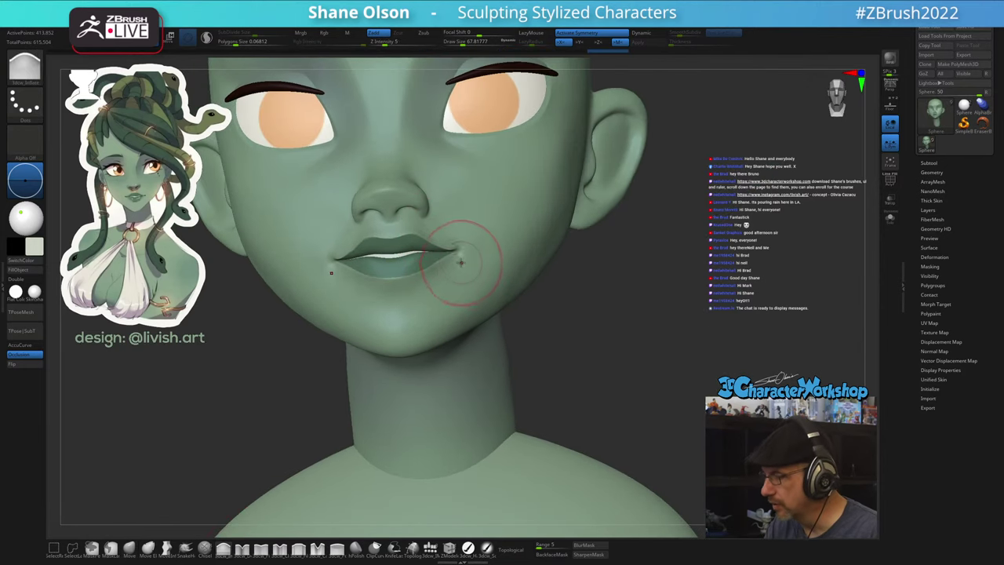
mouse_move(479, 262)
right_mouse_down()
mouse_move(450, 260)
mouse_move(449, 286)
right_mouse_up()
key("s")
mouse_move(454, 261)
left_mouse_down()
mouse_move(426, 248)
mouse_move(439, 306)
left_mouse_up()
mouse_move(441, 307)
right_mouse_down("ctrl")
mouse_move(435, 291)
mouse_move(455, 290)
mouse_move(432, 291)
mouse_move(376, 337)
right_mouse_up("ctrl")
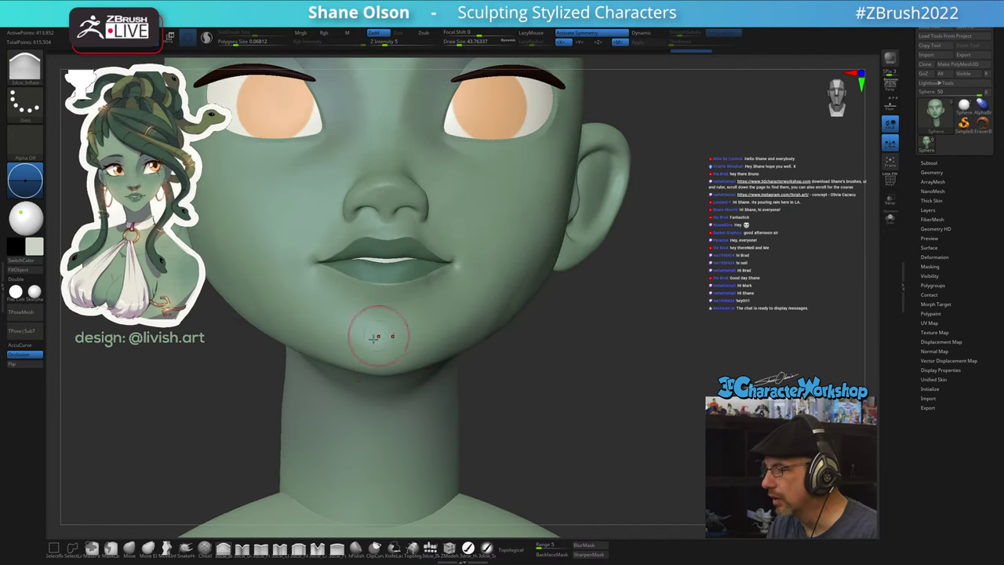
- Reshape the area around the lips and mouth with the Move brush at a draw size of about 56
left_click(130, 548)
key("s")
left_click_drag(385, 283, 403, 282)
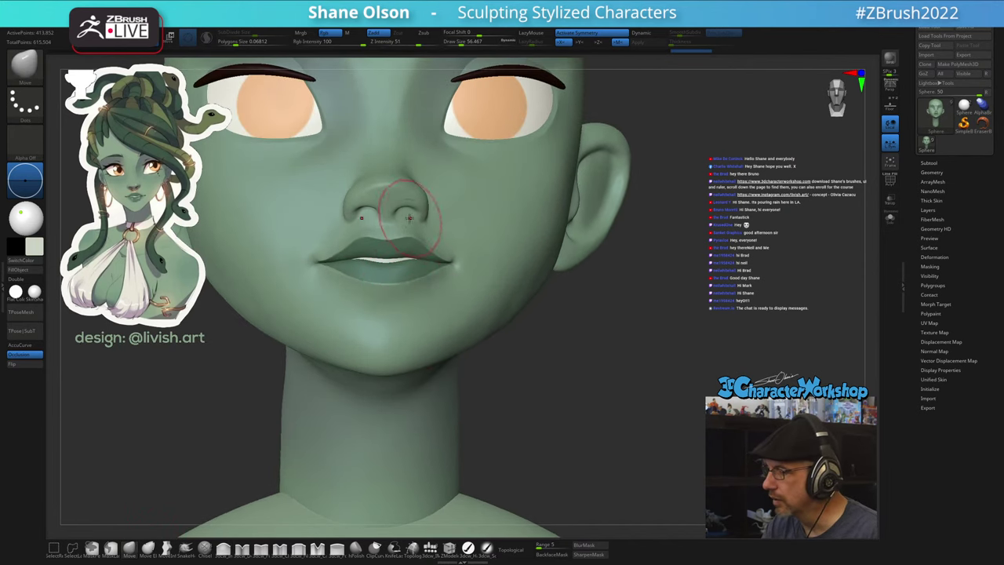
right_click_drag(401, 217, 366, 236)
left_click_drag(368, 235, 386, 235)
right_click_drag(447, 203, 441, 238)
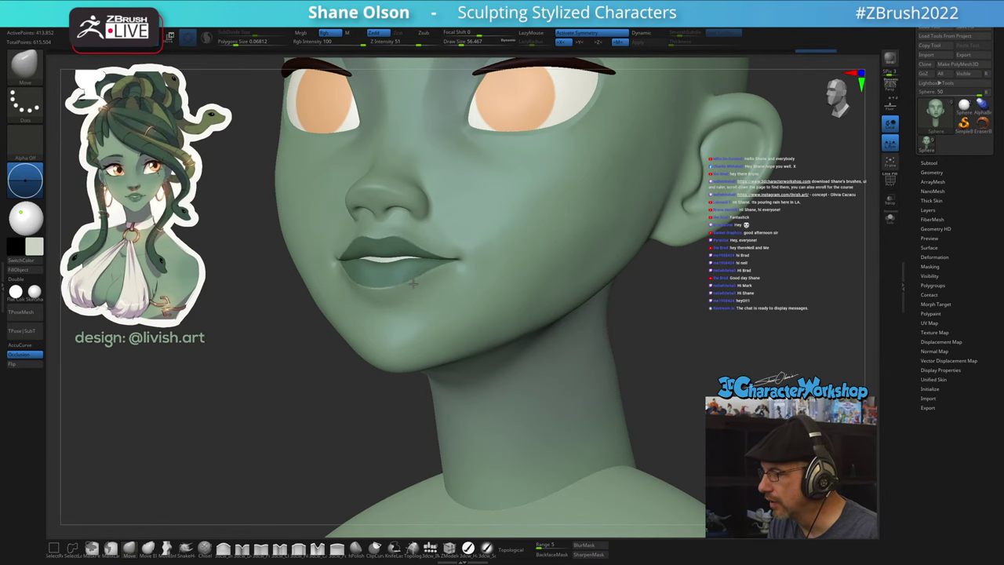
- Refine the lips' profile from the side with the Move brush, reducing the draw size from about 41 to 35
mouse_move(414, 291)
right_mouse_down()
mouse_move(403, 314)
mouse_move(392, 296)
right_mouse_up()
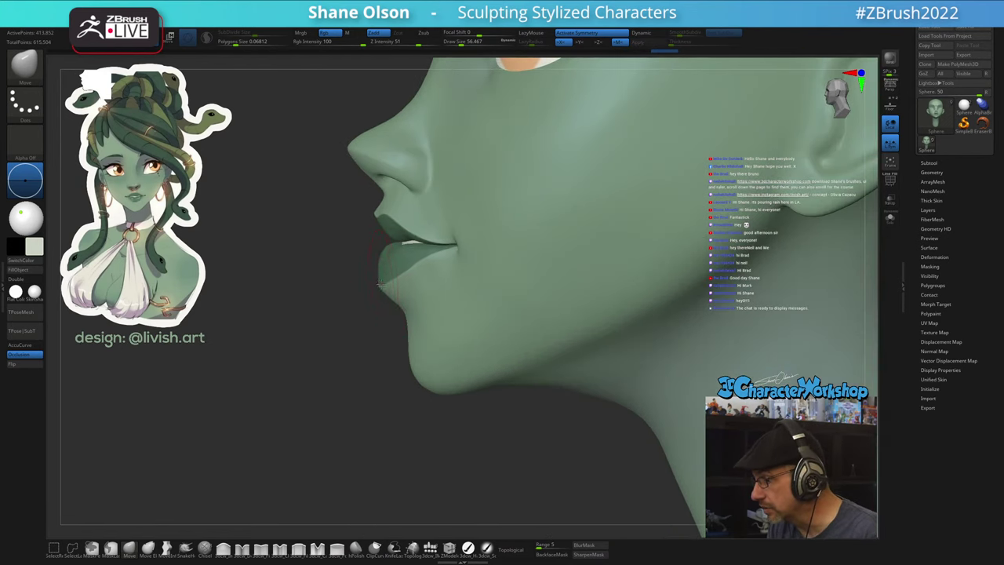
mouse_move(384, 261)
right_mouse_down()
mouse_move(431, 307)
mouse_move(404, 311)
mouse_move(387, 249)
right_mouse_up()
mouse_move(441, 314)
right_mouse_down()
mouse_move(402, 252)
mouse_move(385, 246)
right_mouse_up()
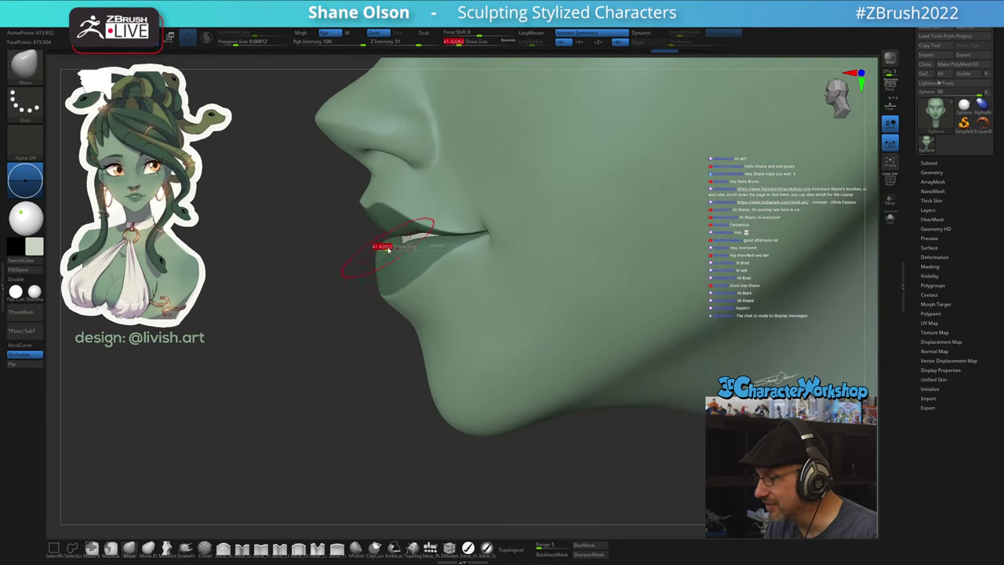
left_click_drag(385, 247, 383, 245)
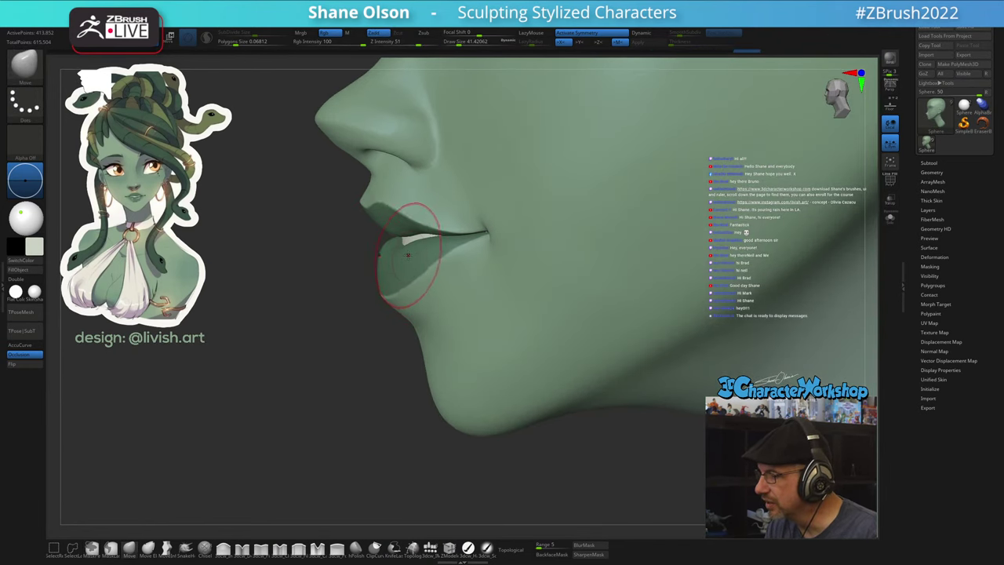
right_click_drag(402, 262, 375, 255)
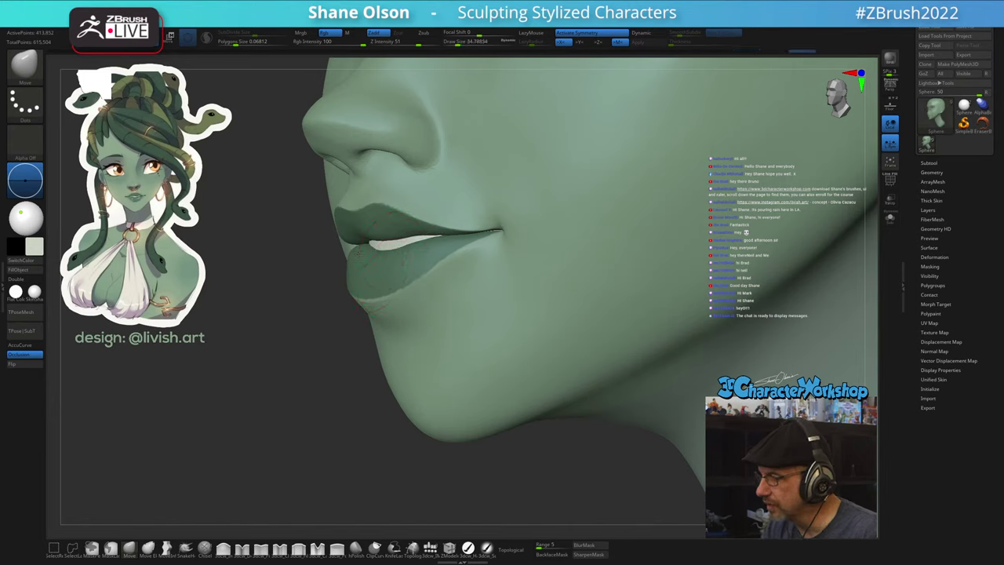
right_click_drag(358, 276, 365, 279)
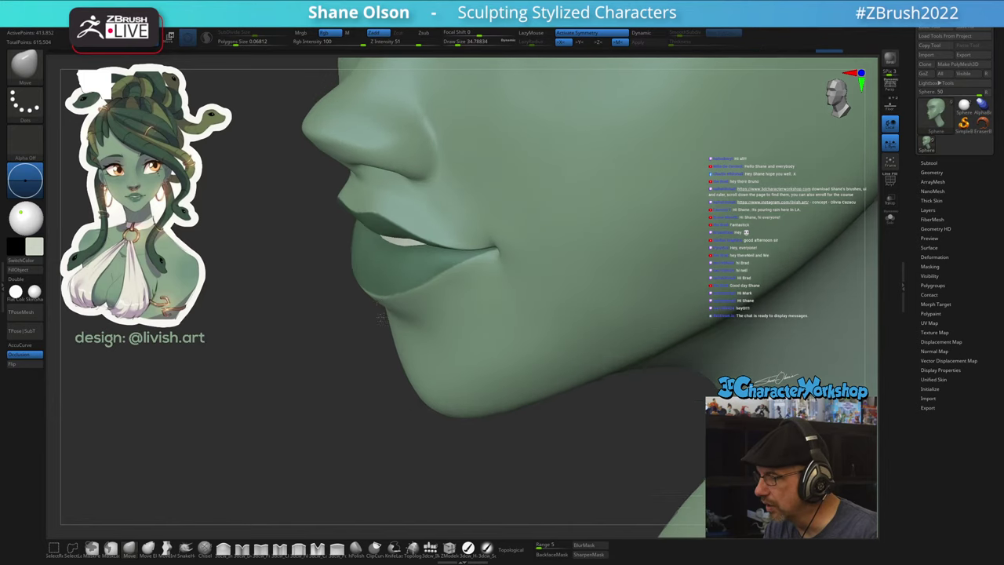
- Adjust the upper edge of the lower lip towards the mouth corners with the Move brush at a draw size of about 49
right_click_drag(426, 265, 446, 258)
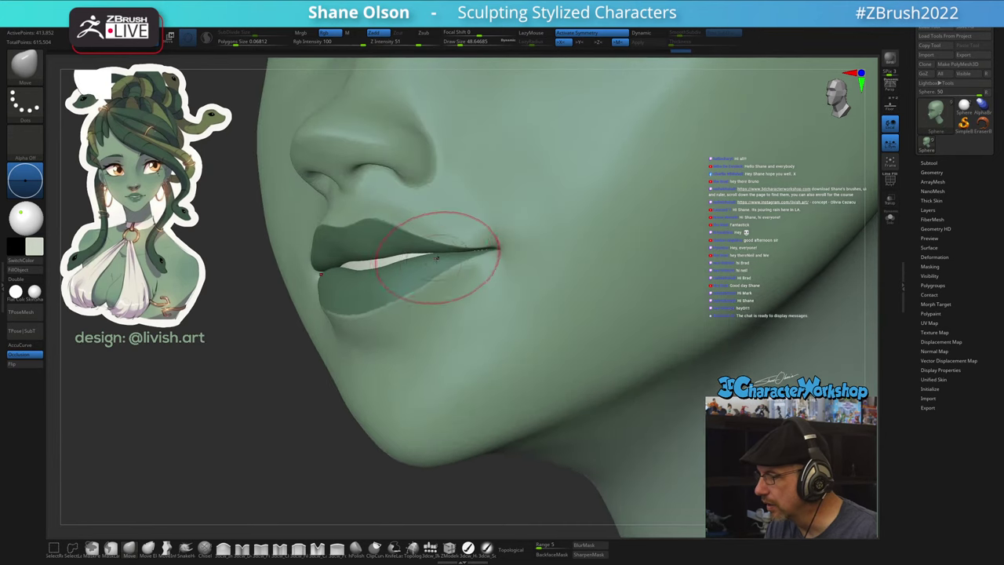
left_click_drag(428, 262, 405, 268)
right_click_drag(369, 268, 404, 261)
left_click_drag(404, 263, 399, 271)
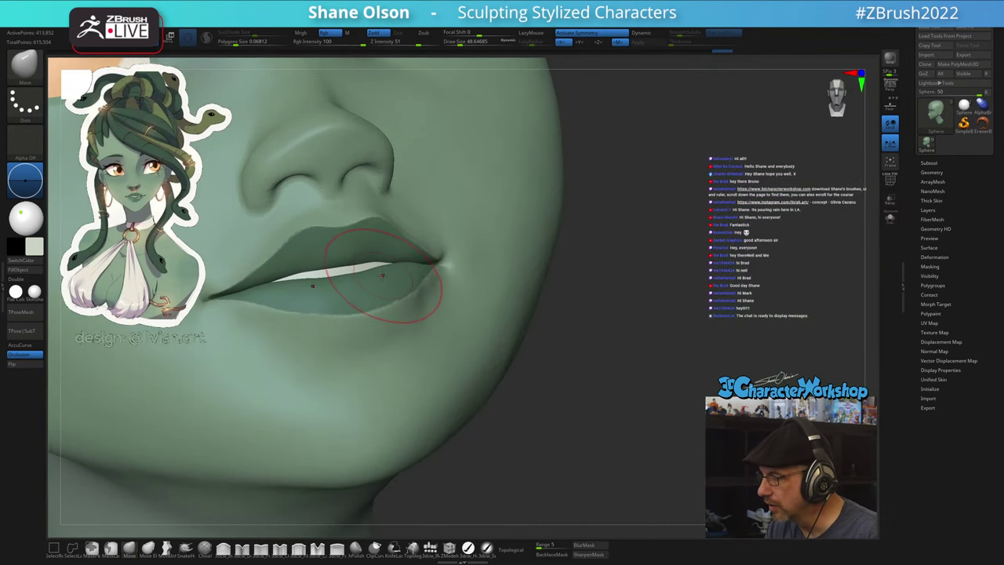
right_click_drag(399, 271, 371, 279)
left_click_drag(372, 280, 365, 286)
- Set the Smooth brush's Z Intensity to 22 and smooth the lower lip at a draw size of about 37
key("bracketleft")
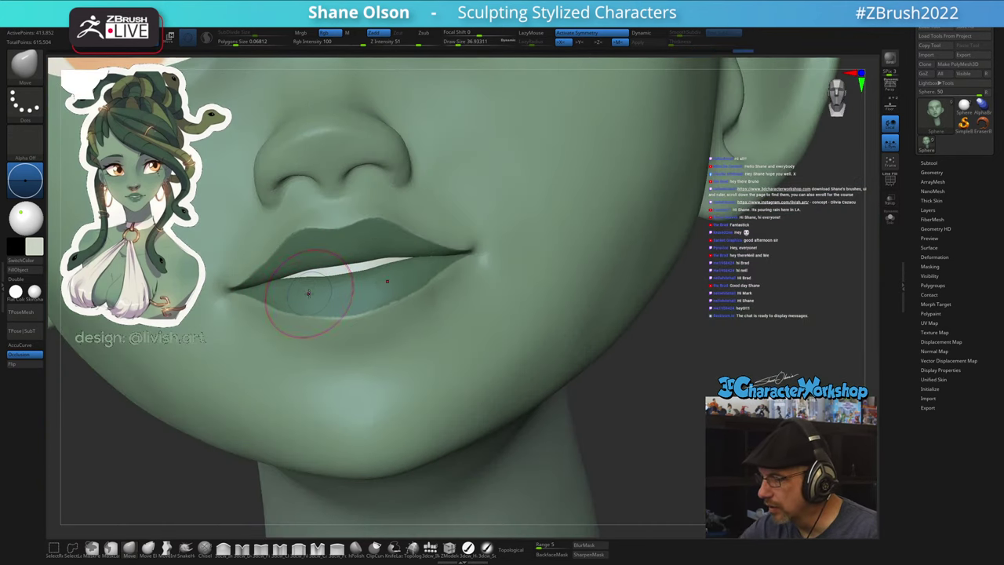
left_click(329, 34, "shift")
left_click(406, 44, "shift")
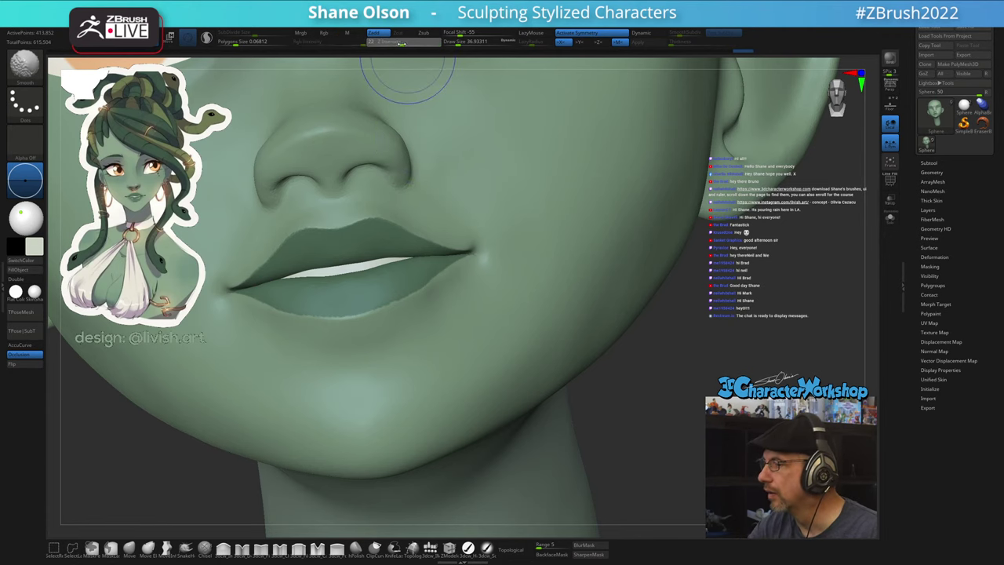
mouse_move(402, 224)
right_mouse_down("ctrl")
mouse_move(397, 237)
mouse_move(412, 235)
mouse_move(471, 314)
mouse_move(444, 356)
right_mouse_up("ctrl")
left_click_drag(343, 348, 330, 345, "shift")
- Check the lip mesh in wireframe and smooth along the lower lip at a draw size of about 22
right_click_drag(424, 313, 448, 314)
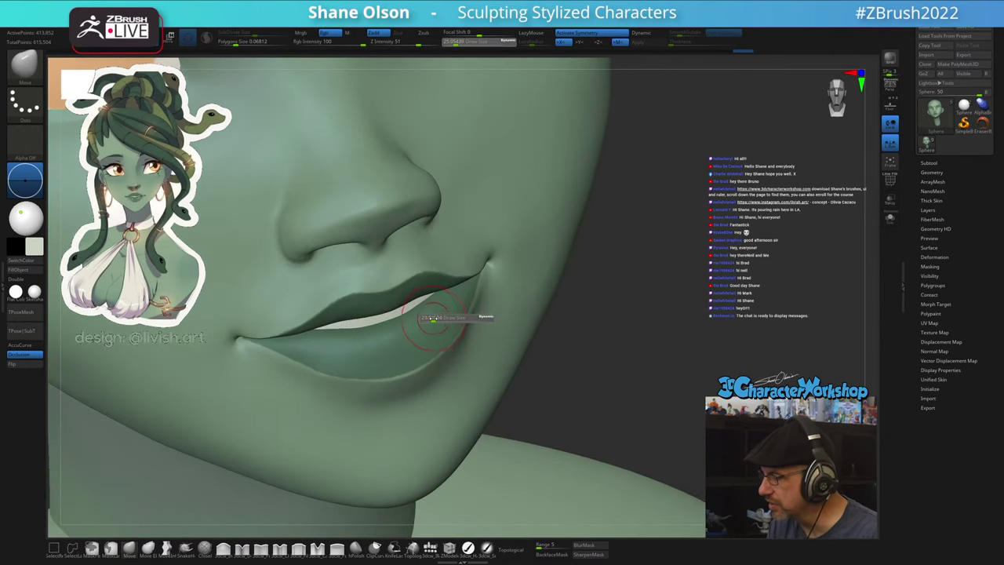
key("shift")
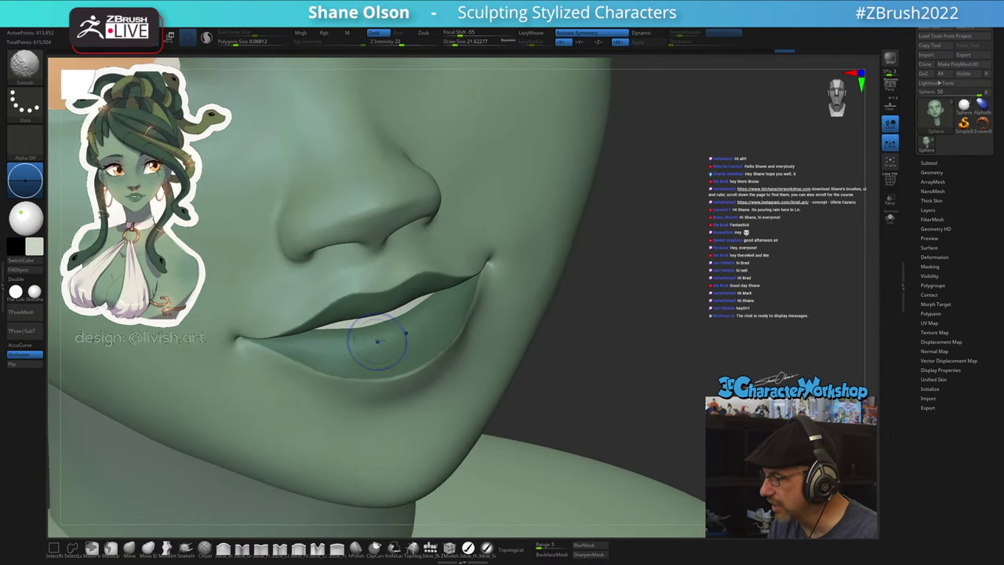
key("shift+f")
key("shift+f")
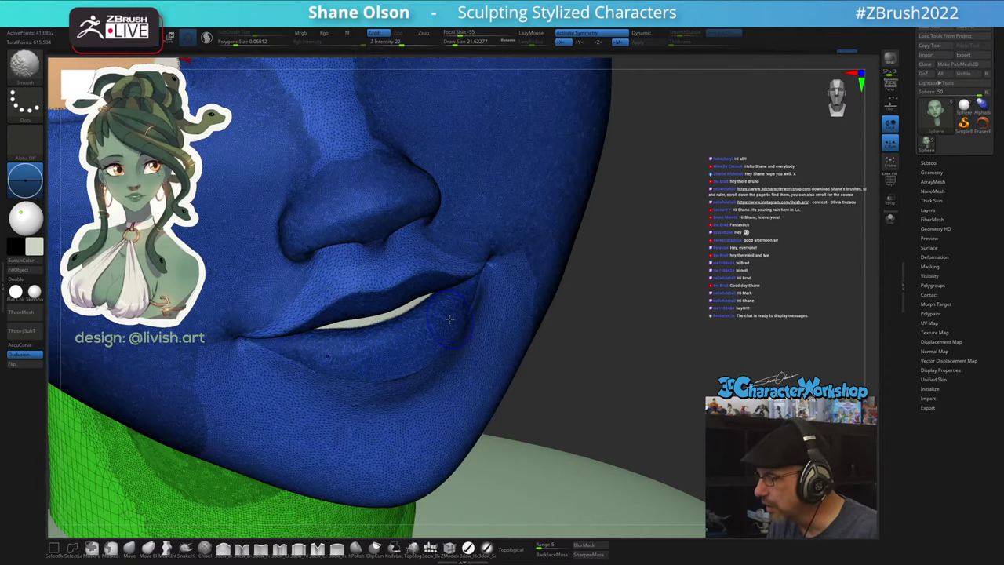
left_click_drag(347, 344, 446, 333, "shift")
mouse_move(486, 318)
right_mouse_down()
mouse_move(367, 294)
mouse_move(354, 372)
right_mouse_up()
- Add volume to the lower lip from its centre towards the corners with the Inflate brush at a draw size of about 29
left_click(223, 547)
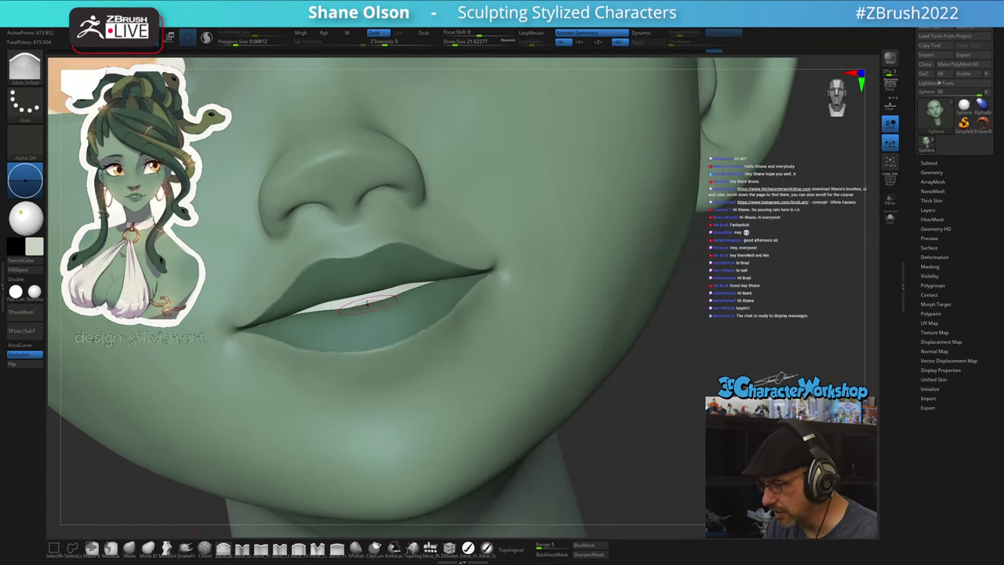
key("bracketright")
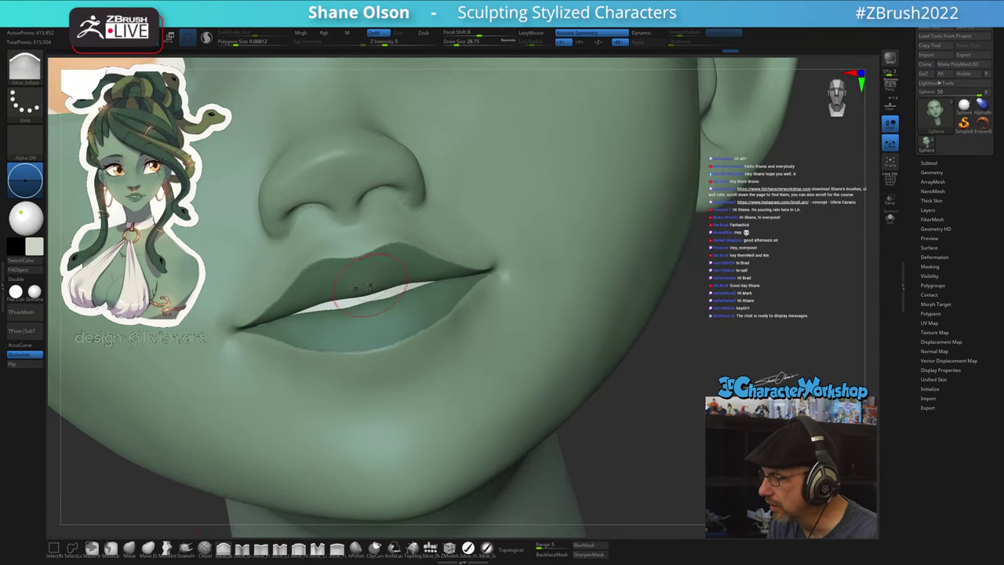
key("ctrl+z")
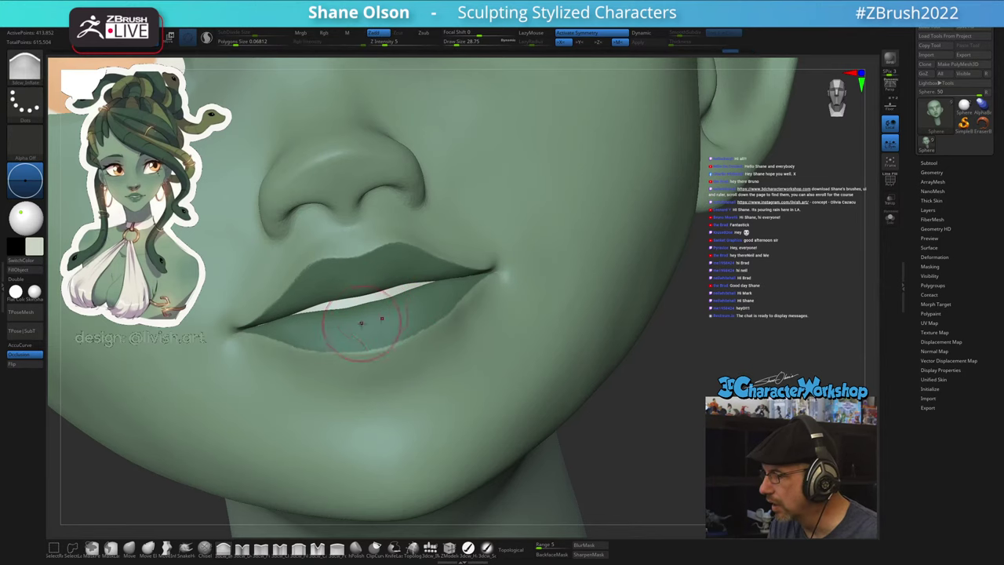
left_click_drag(362, 323, 394, 332)
mouse_move(396, 334)
right_mouse_down()
mouse_move(421, 338)
mouse_move(426, 363)
right_mouse_up()
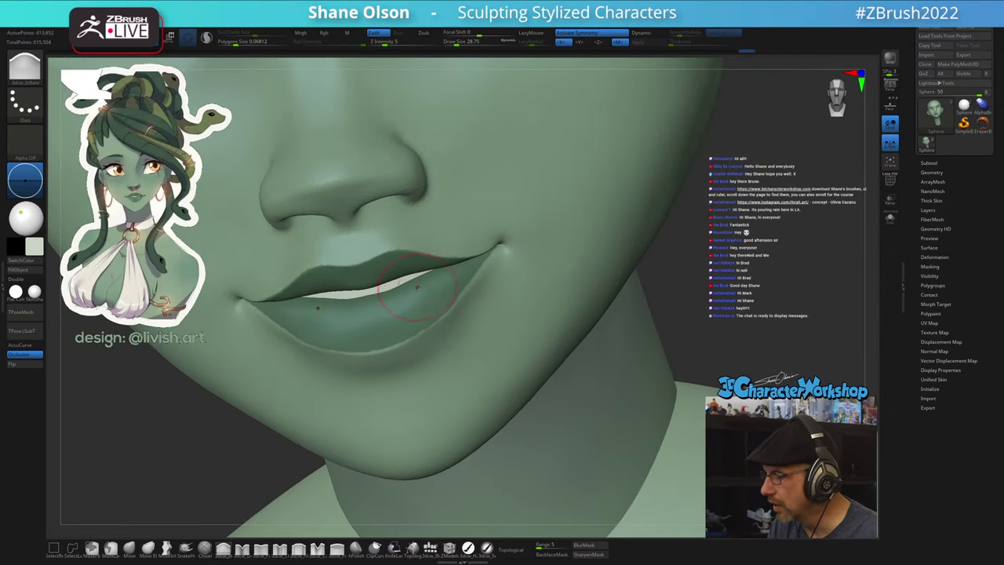
right_click_drag(416, 306, 396, 312)
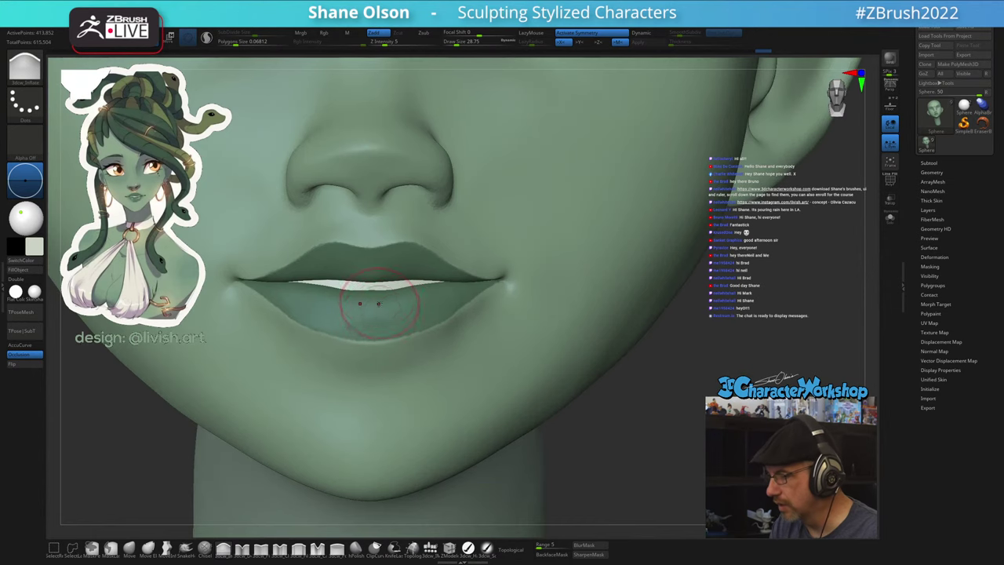
right_click_drag(441, 303, 423, 296)
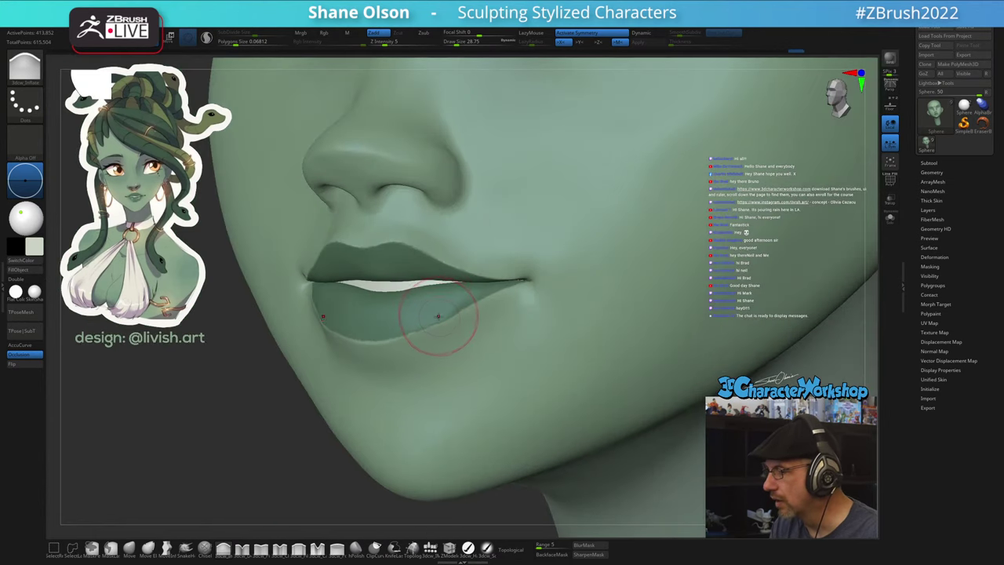
left_click_drag(423, 290, 439, 305)
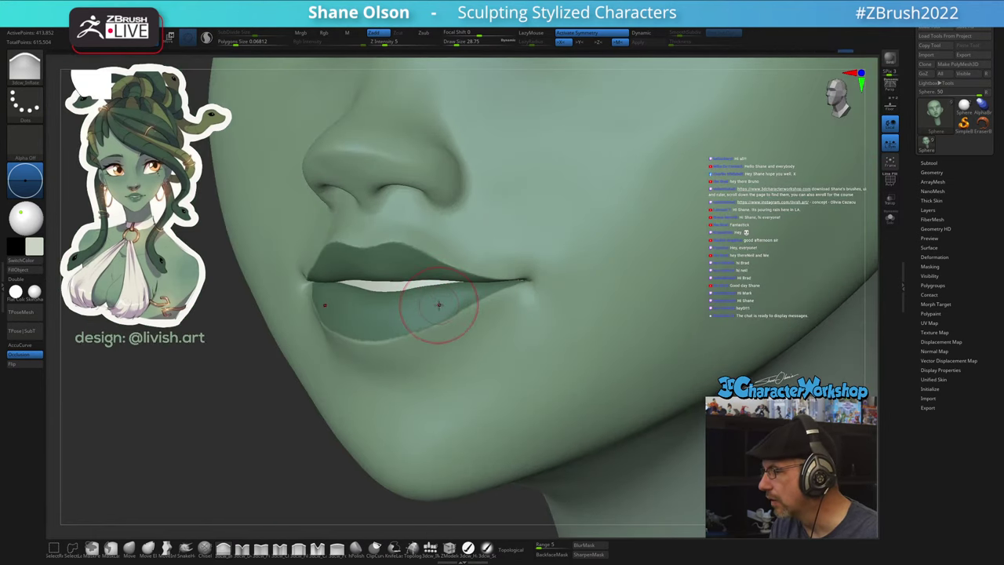
- Review the whole face, then make the eyeballs the active subtool and limit the paint mode to material only
mouse_move(439, 305)
right_mouse_down()
mouse_move(461, 310)
mouse_move(396, 220)
right_mouse_up()
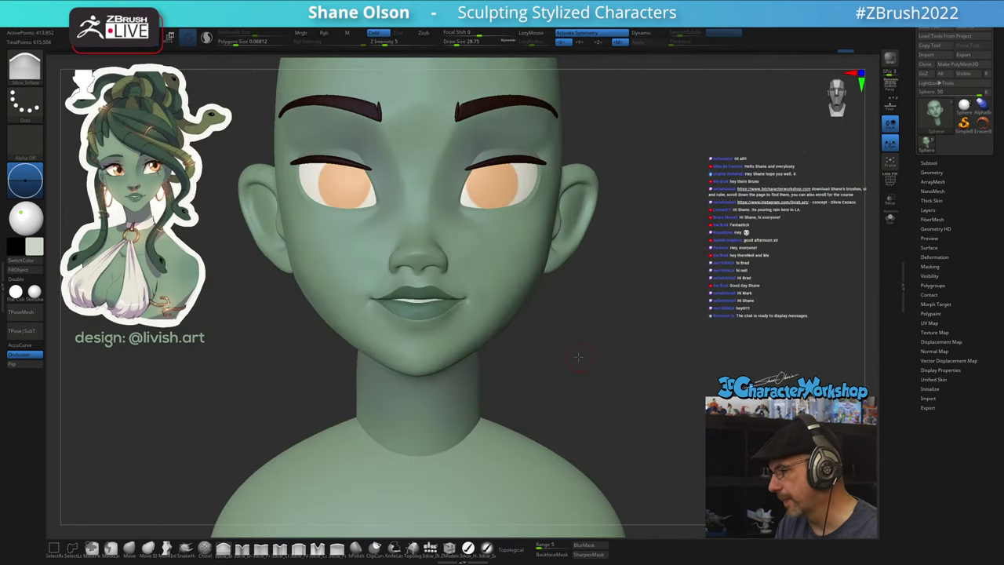
mouse_move(577, 353)
right_mouse_down()
mouse_move(545, 358)
mouse_move(650, 343)
mouse_move(638, 332)
mouse_move(626, 343)
right_mouse_up()
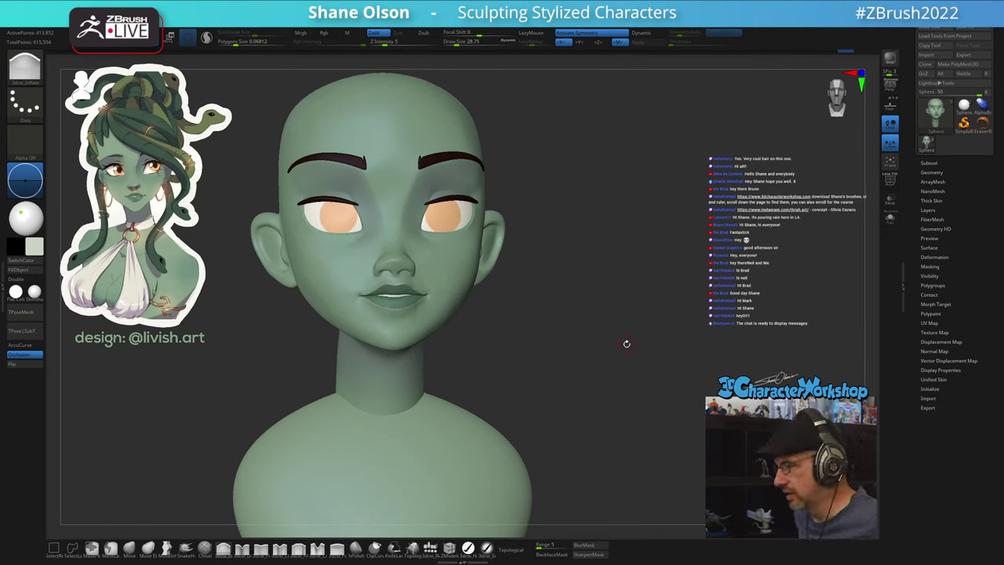
right_click_drag(570, 330, 571, 348)
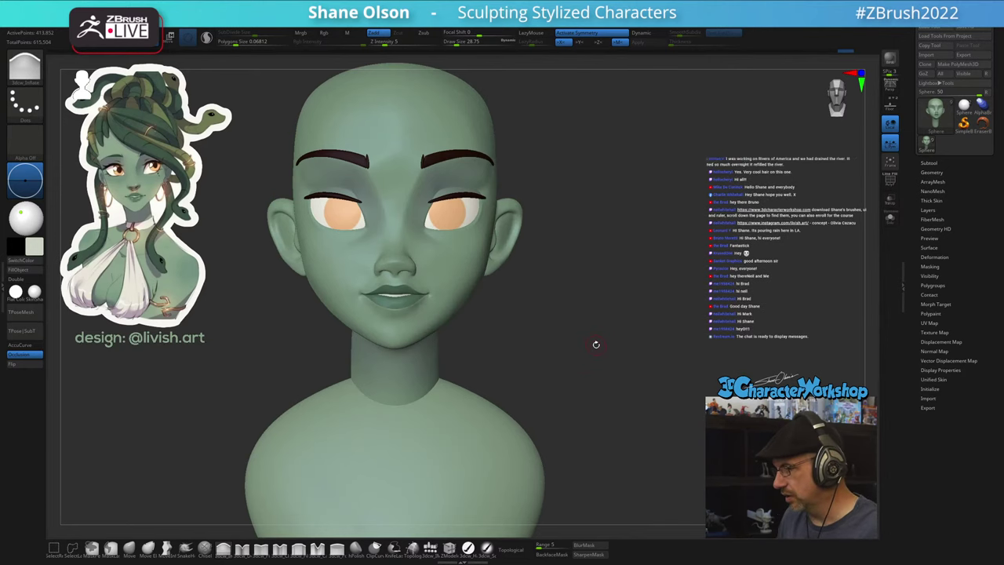
right_click_drag(552, 325, 558, 363, "ctrl")
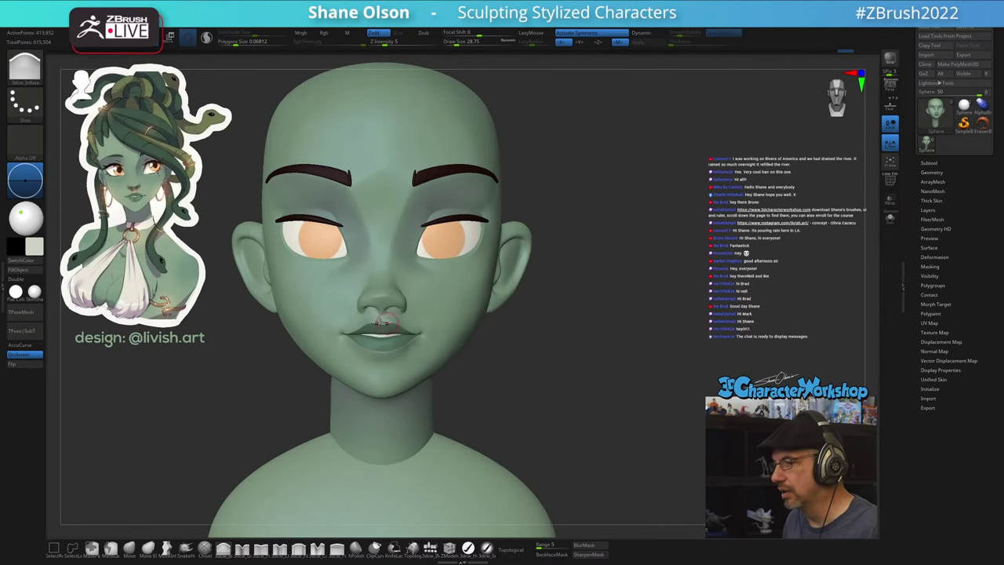
left_click(305, 245, "alt")
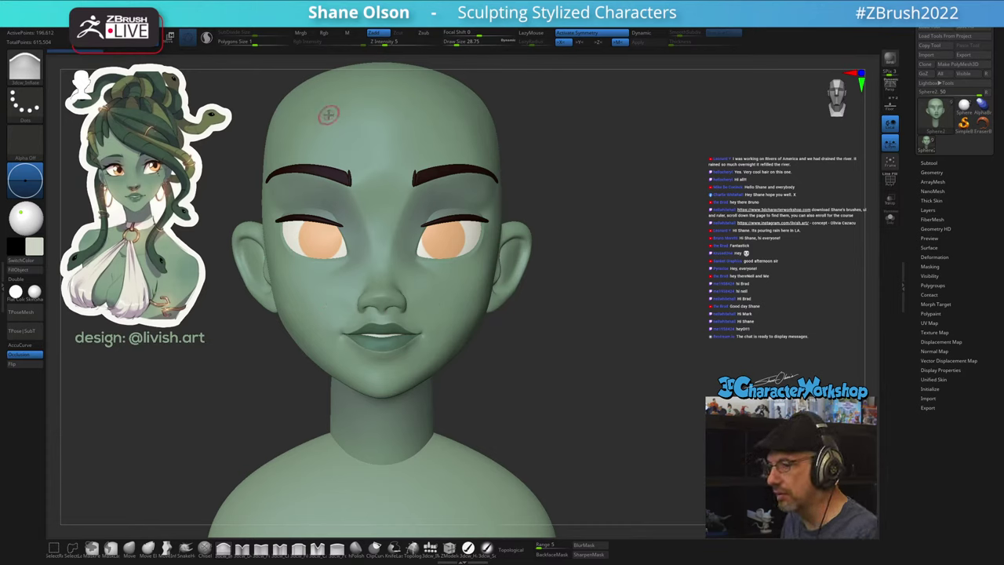
left_click(348, 33)
key("shift+f")
key("shift+f")
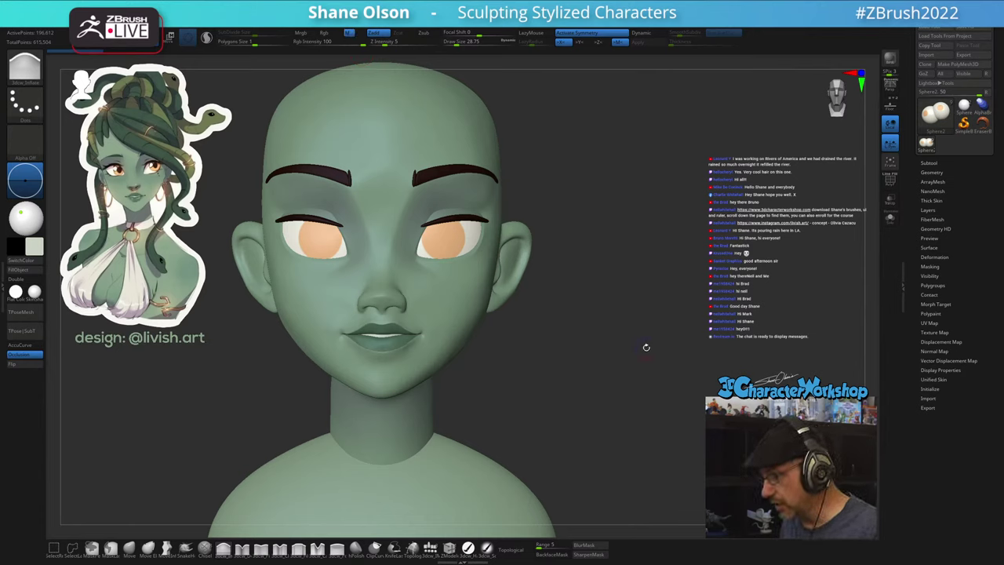
- Try the ToyPlastic material on the model and turn the head to judge the highlights on the eyes
mouse_move(35, 292)
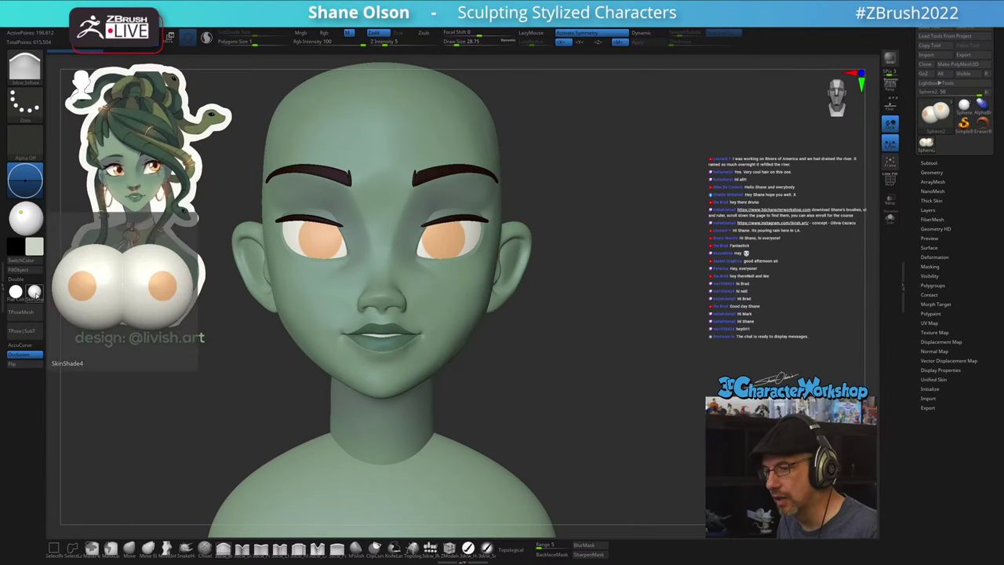
left_click(34, 293)
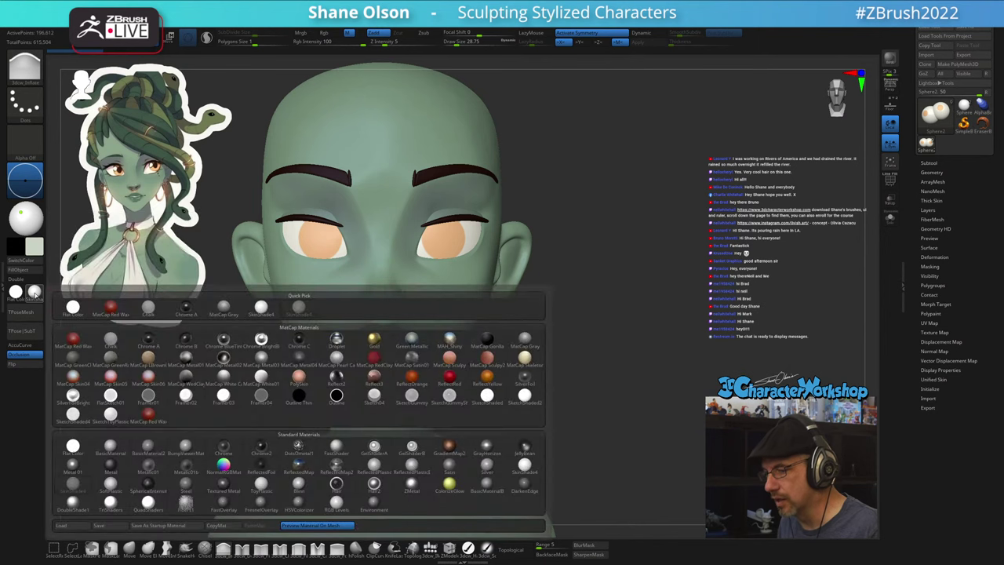
left_click(34, 292)
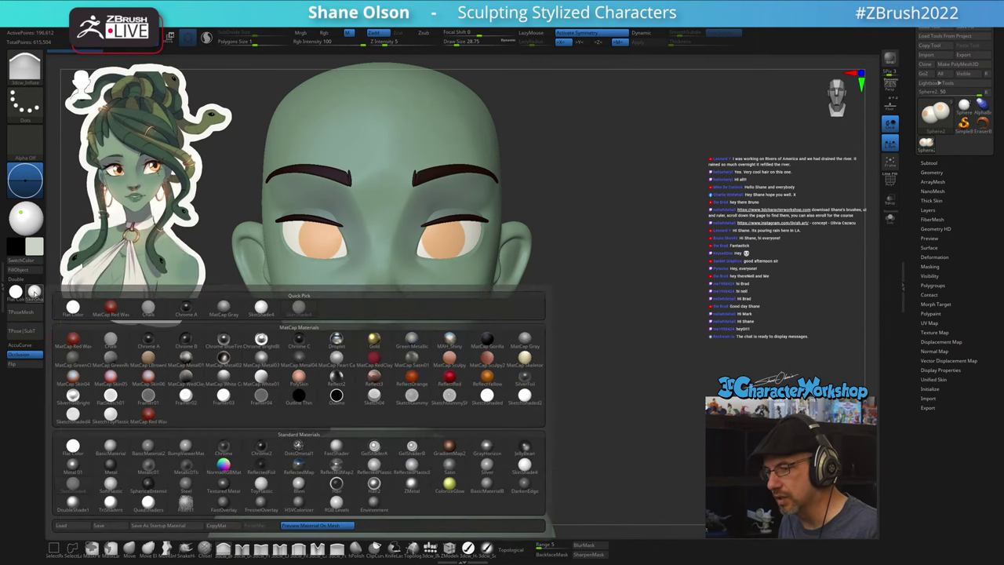
mouse_move(332, 464)
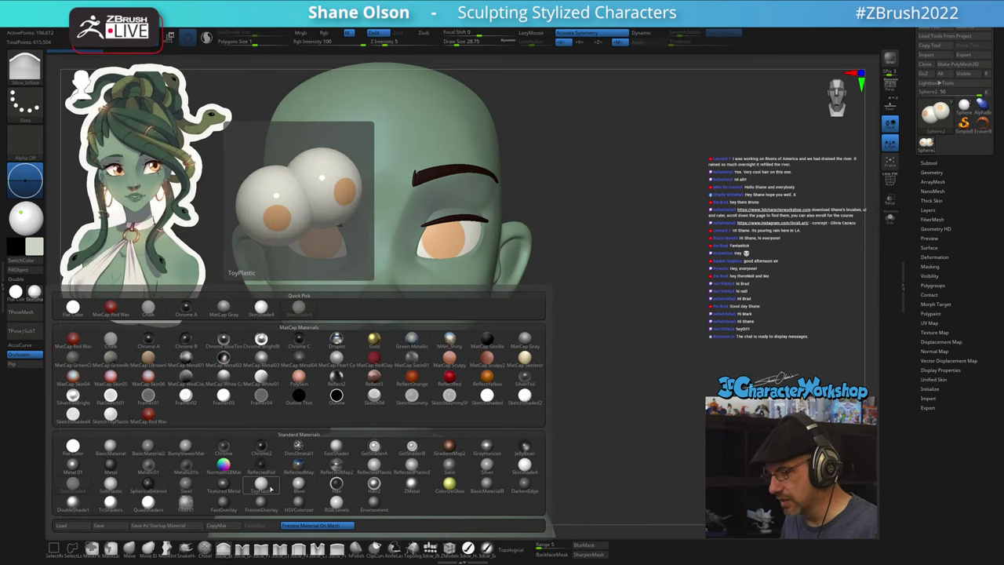
left_click(266, 488)
mouse_move(675, 367)
left_mouse_down()
mouse_move(682, 359)
mouse_move(671, 358)
left_mouse_up()
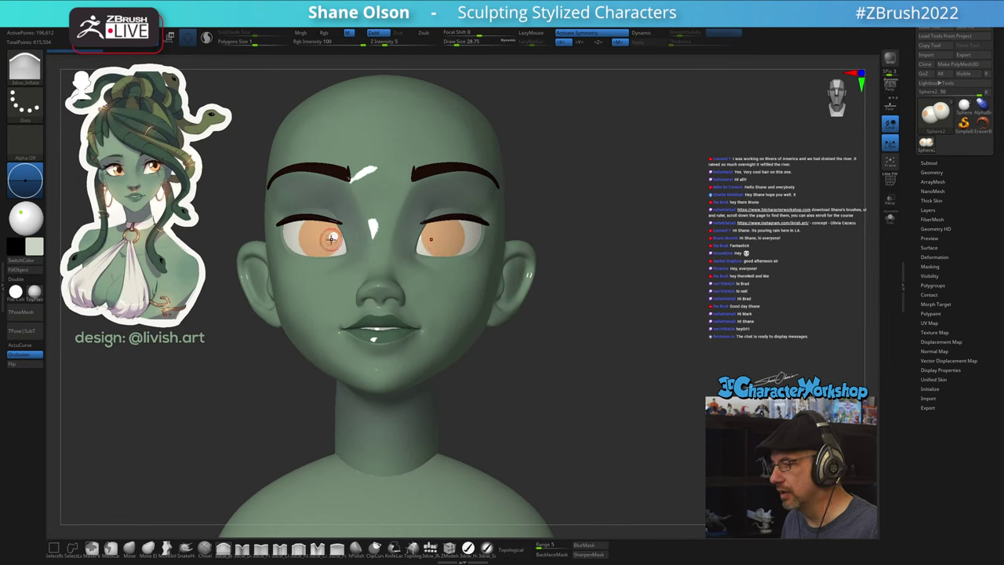
left_click_drag(663, 410, 529, 400)
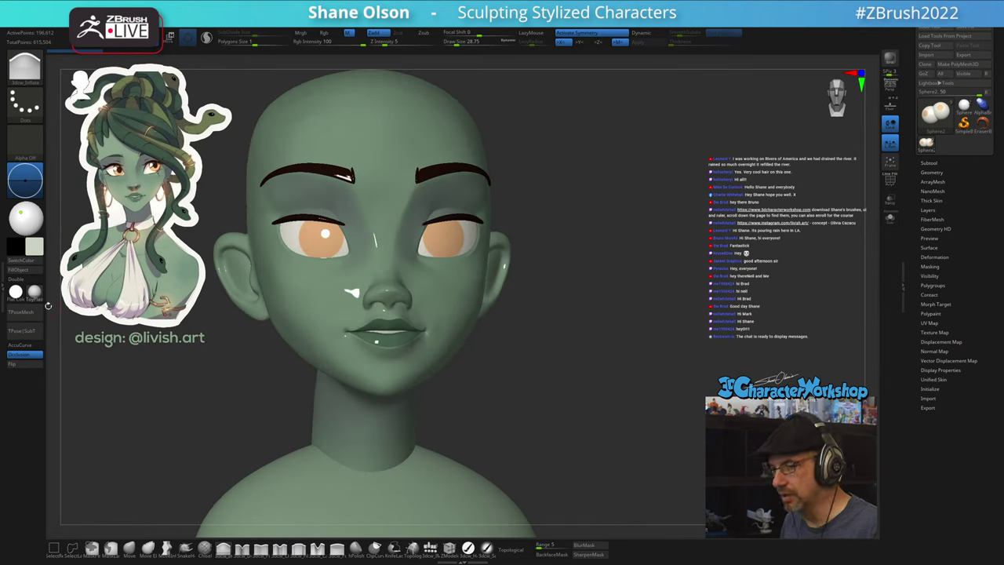
- Load a glossy iridescent material from file and turn the head to judge its reflections on the eyes
left_click(34, 292)
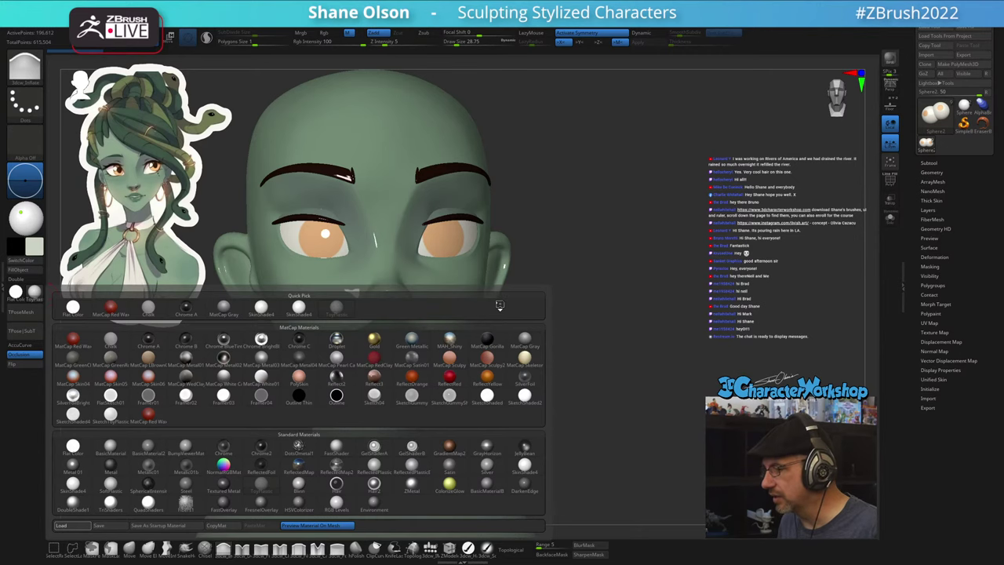
double_click(499, 304)
mouse_move(626, 367)
left_mouse_down()
mouse_move(615, 365)
mouse_move(634, 365)
left_mouse_up()
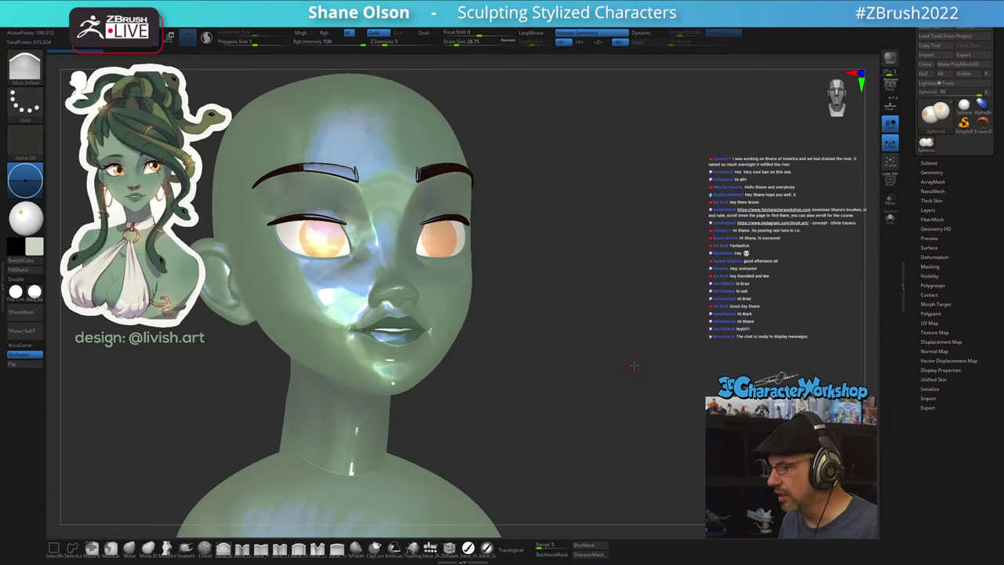
- Switch the model from the iridescent material to SkinShade4 and check the bust from the front
mouse_move(625, 306)
left_mouse_down()
mouse_move(616, 353)
mouse_move(638, 366)
mouse_move(681, 314)
left_mouse_up()
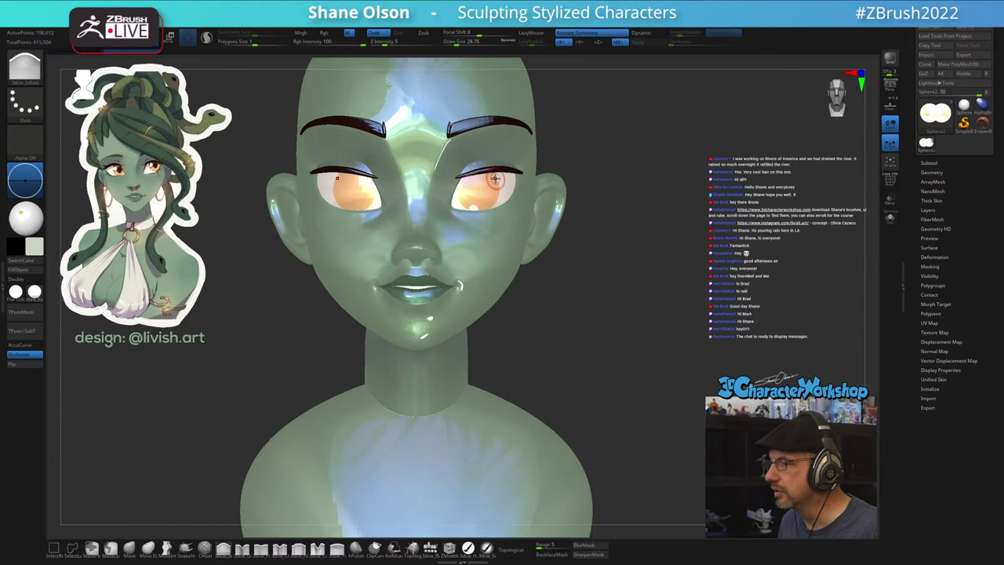
left_click(15, 291)
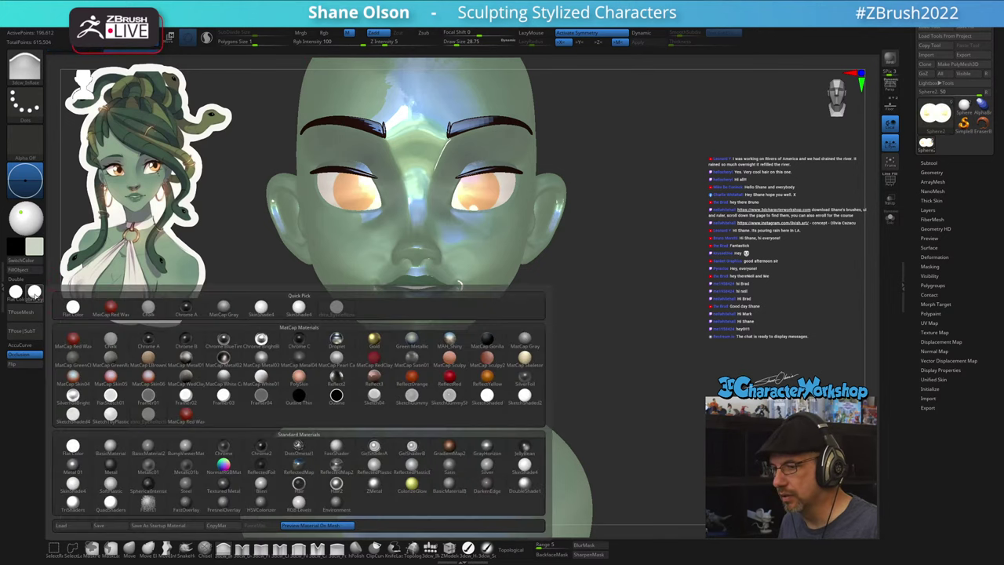
left_click(299, 309)
left_click_drag(649, 364, 601, 290, "alt")
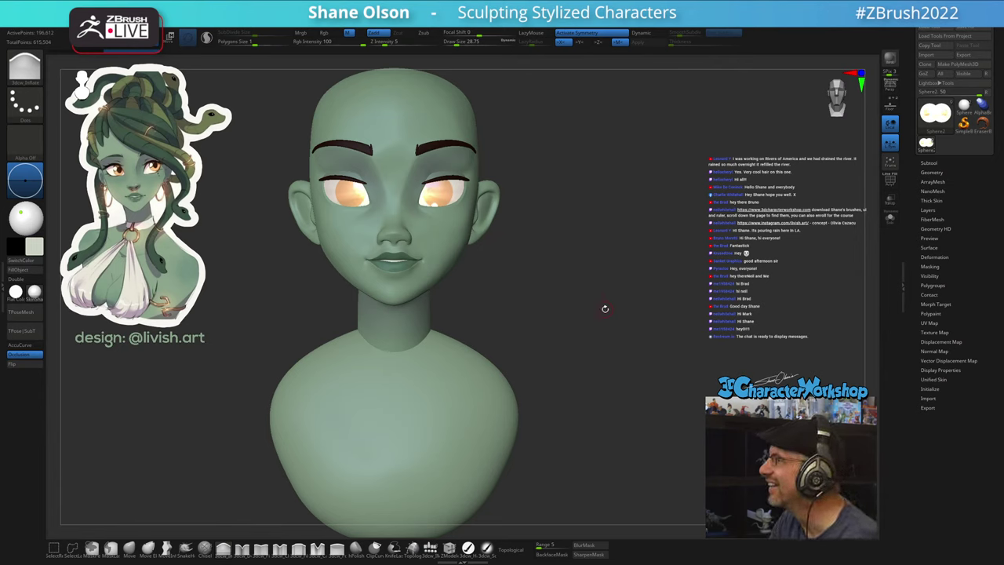
left_click_drag(612, 304, 614, 311, "shift")
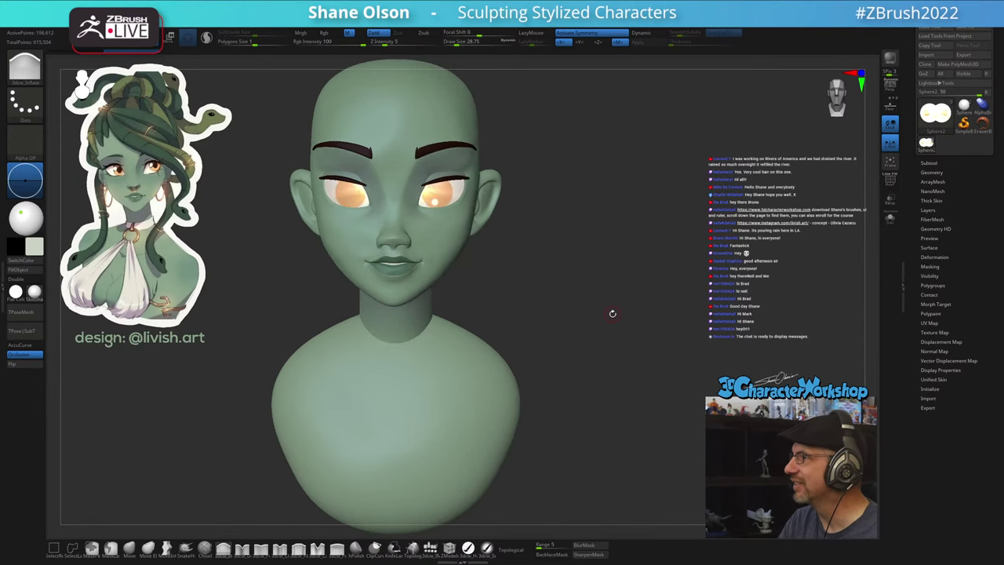
- Review the bust's overall proportions from several angles and raise the brush draw size to about 71
left_click_drag(590, 271, 572, 320)
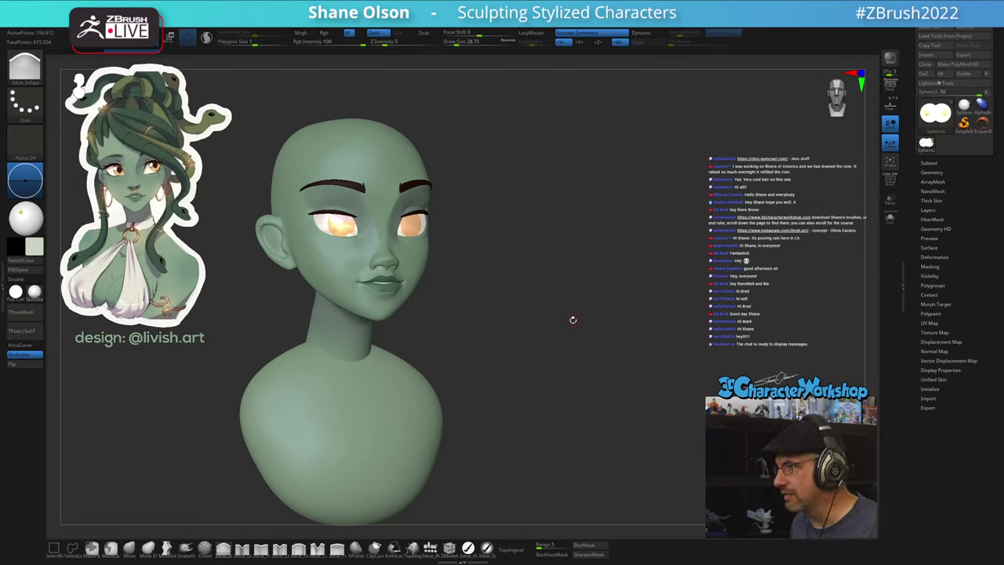
mouse_move(514, 314)
left_mouse_down()
mouse_move(507, 320)
mouse_move(508, 285)
mouse_move(482, 284)
mouse_move(507, 274)
left_mouse_up()
key("s")
left_click_drag(523, 350, 553, 340, "alt")
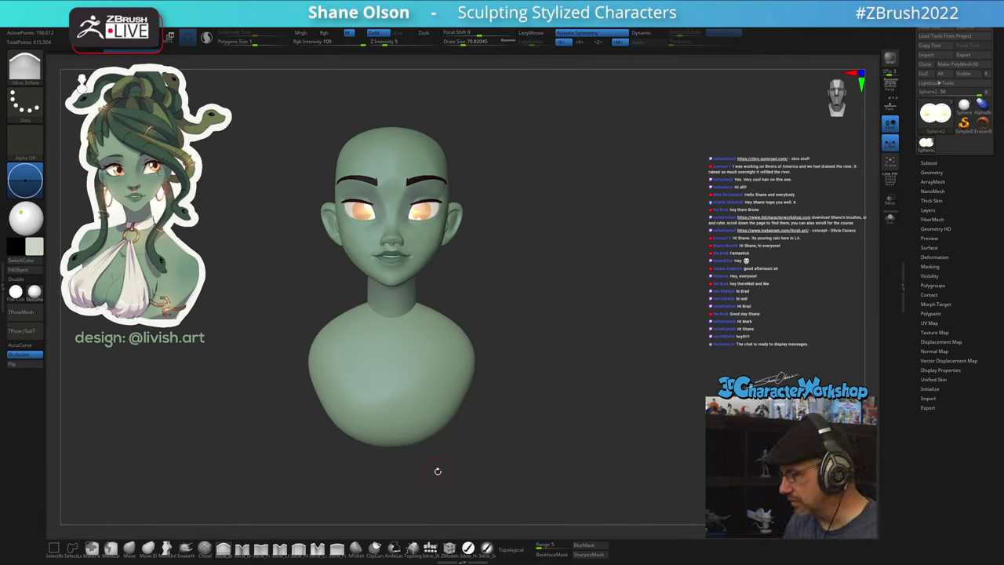
left_click_drag(442, 497, 457, 442)
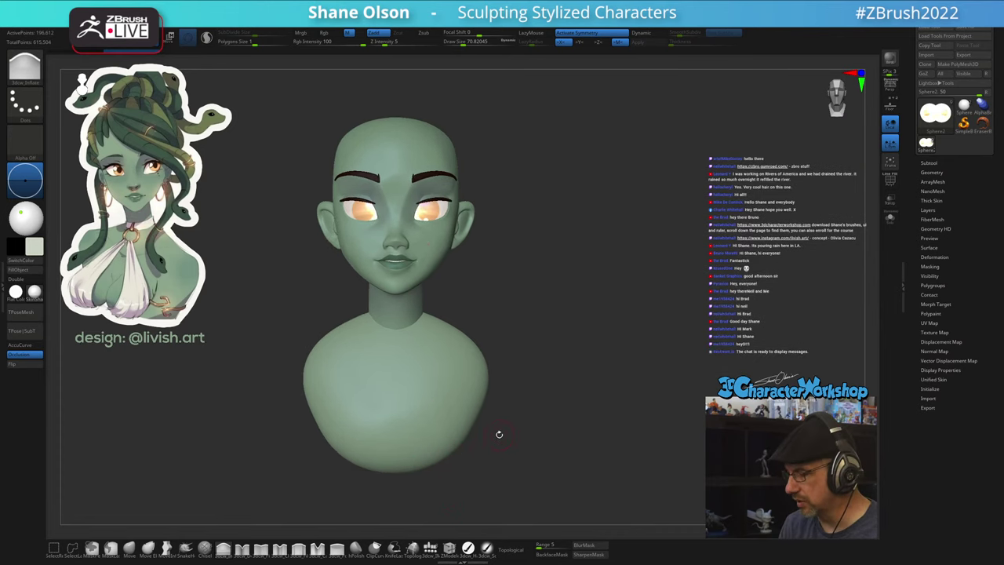
- Turn the bust to a side profile and make the head the active subtool with the Move brush
left_click(430, 547)
mouse_move(559, 399)
left_mouse_down()
mouse_move(522, 387)
mouse_move(470, 346)
left_mouse_up()
left_click_drag(531, 298, 547, 272)
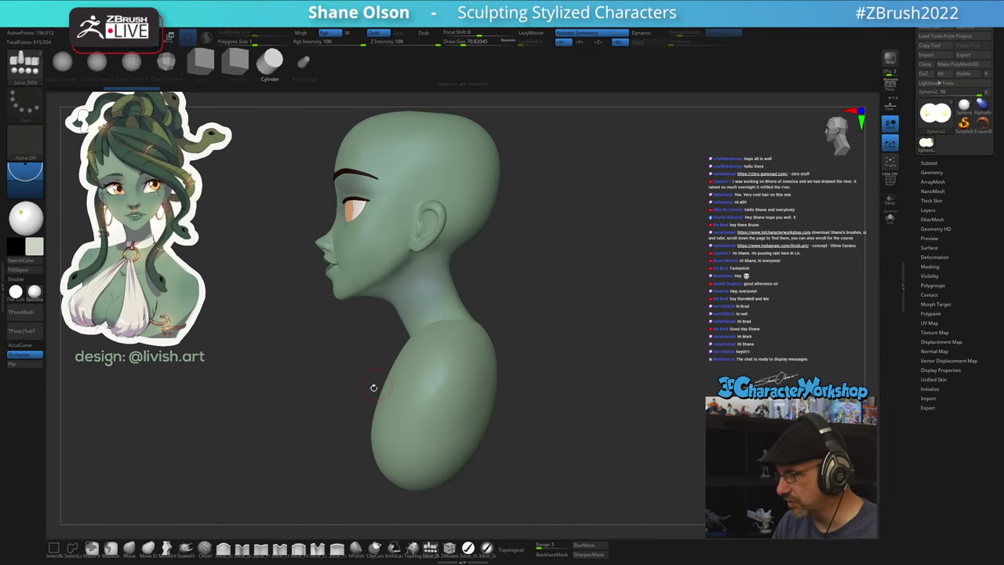
left_click(129, 547)
left_click_drag(499, 251, 489, 298, "alt")
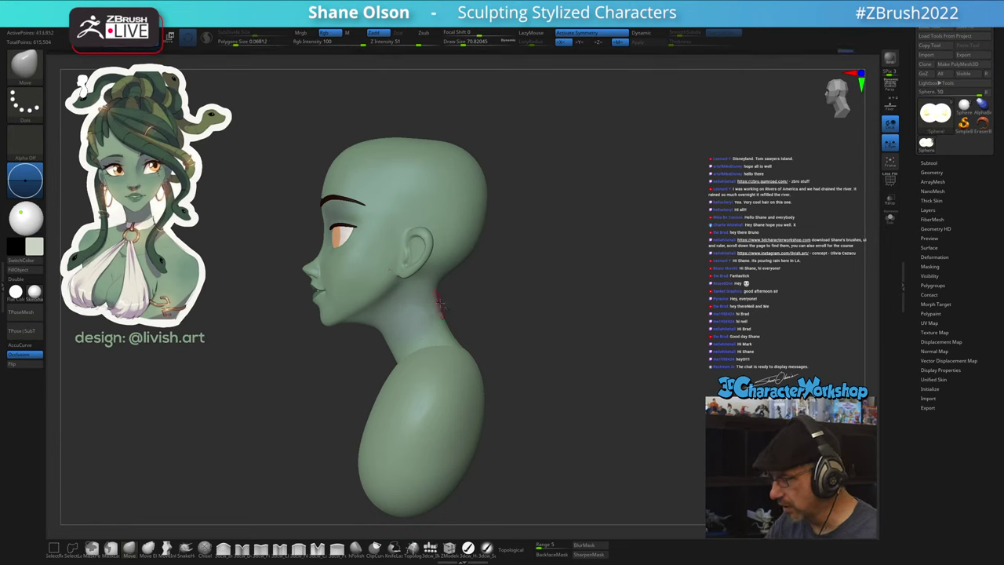
- Examine the head and neck in profile, both shaded and with the wireframe and polygroups shown
key("shift+f")
mouse_move(516, 310)
left_mouse_down()
mouse_move(541, 305)
mouse_move(518, 313)
left_mouse_up()
key("shift")
key("shift+f")
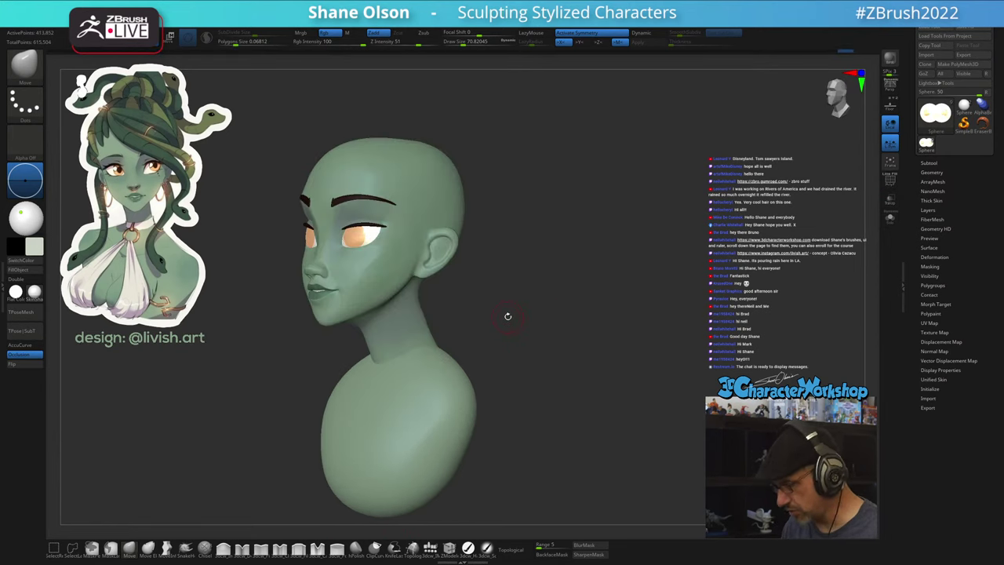
left_click_drag(526, 353, 524, 389, "alt")
mouse_move(491, 334)
left_mouse_down()
mouse_move(506, 328)
mouse_move(482, 335)
left_mouse_up()
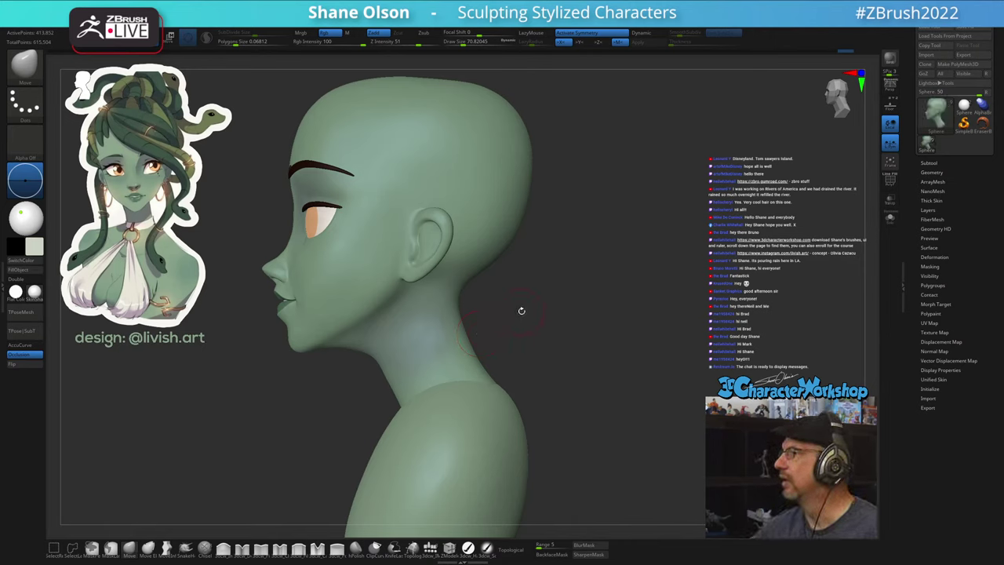
left_click_drag(645, 316, 626, 265)
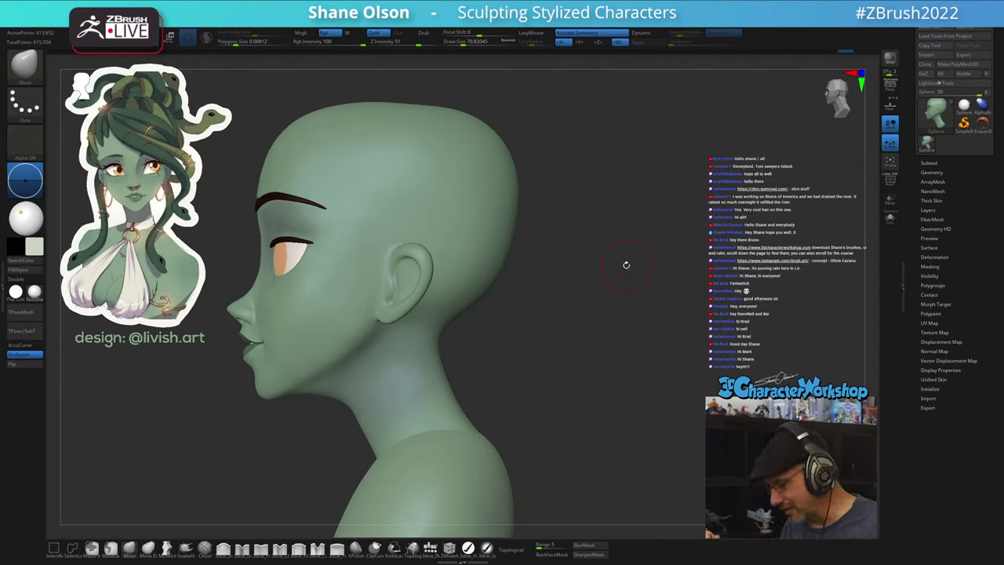
mouse_move(569, 381)
left_mouse_down()
mouse_move(562, 325)
mouse_move(561, 353)
mouse_move(554, 346)
left_mouse_up()
key("f")
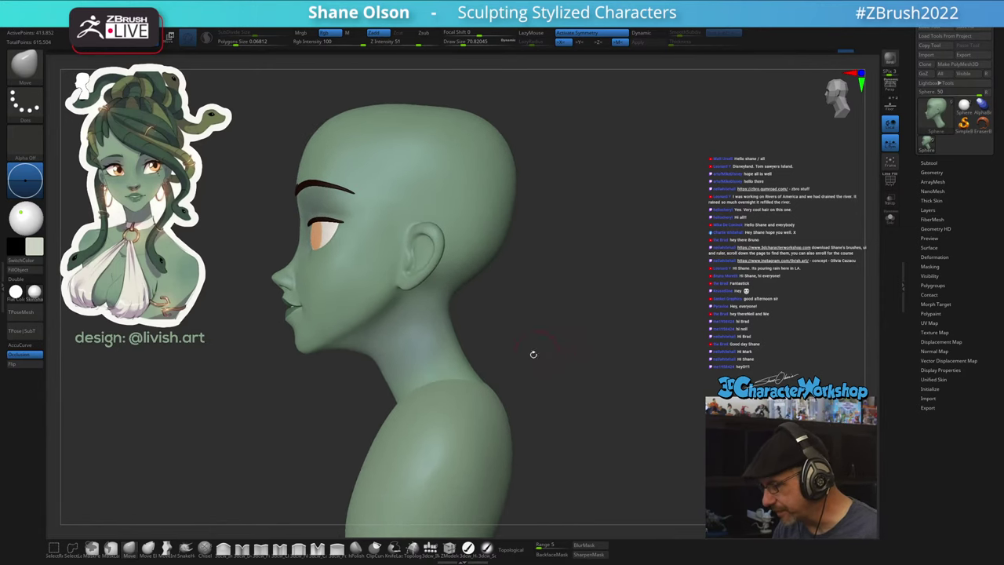
key("shift+f")
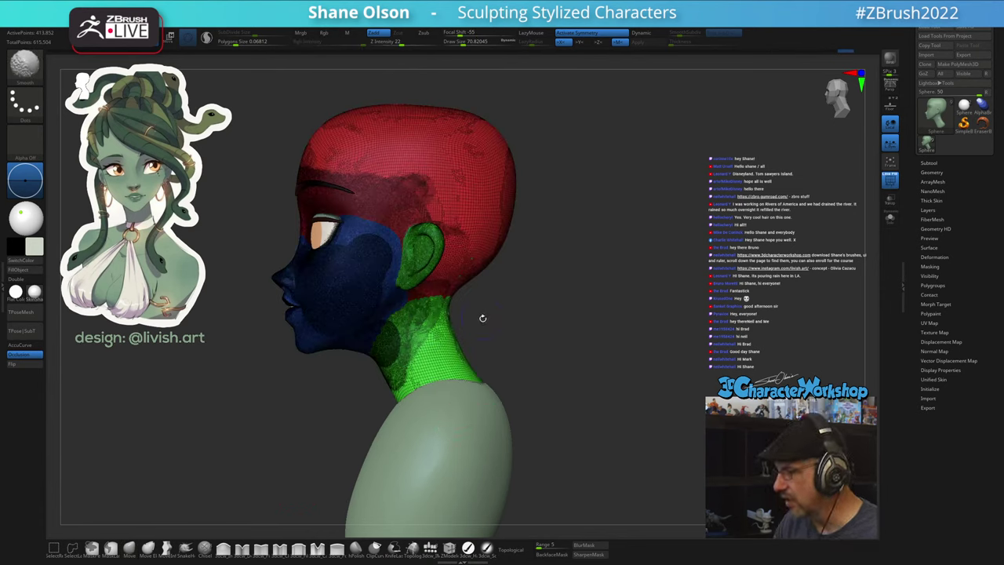
- Mask the head above the neck with the MaskLasso brush to isolate the neck
key("shift+f")
mouse_move(475, 302)
left_mouse_down("ctrl")
mouse_move(438, 76)
mouse_move(378, 73)
left_mouse_up("ctrl")
left_click_drag(162, 477, 173, 494, "ctrl")
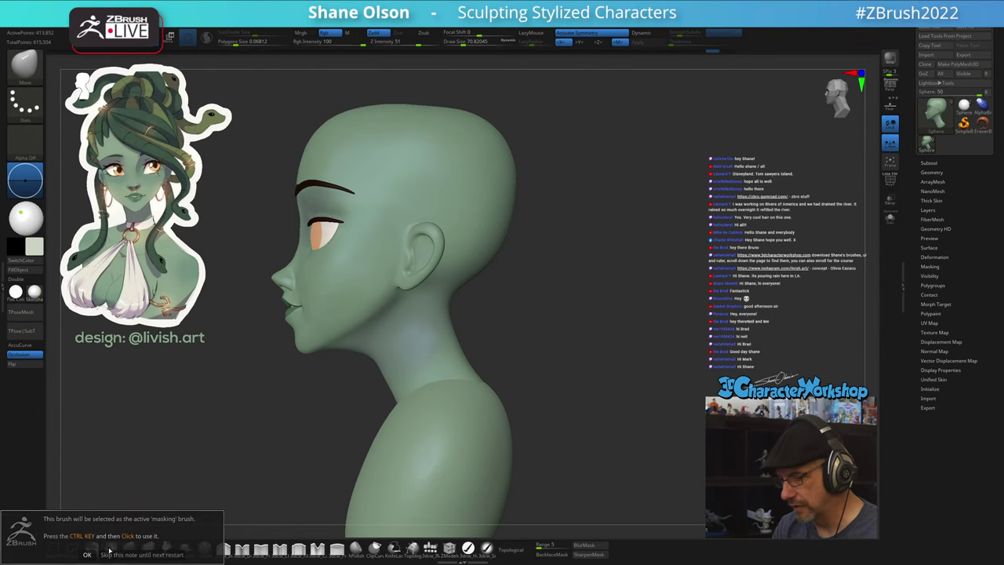
mouse_move(463, 296)
left_mouse_down("ctrl")
mouse_move(336, 85)
mouse_move(310, 401)
mouse_move(349, 350)
left_mouse_up("ctrl")
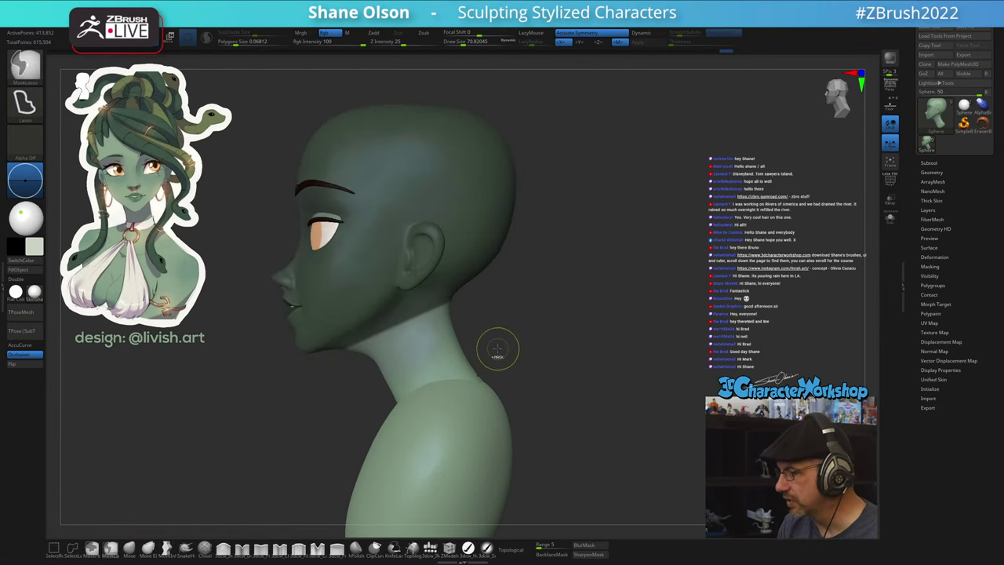
- Clear the mask and examine the mesh density where the neck meets the jaw and skull in wireframe
key("shift+f")
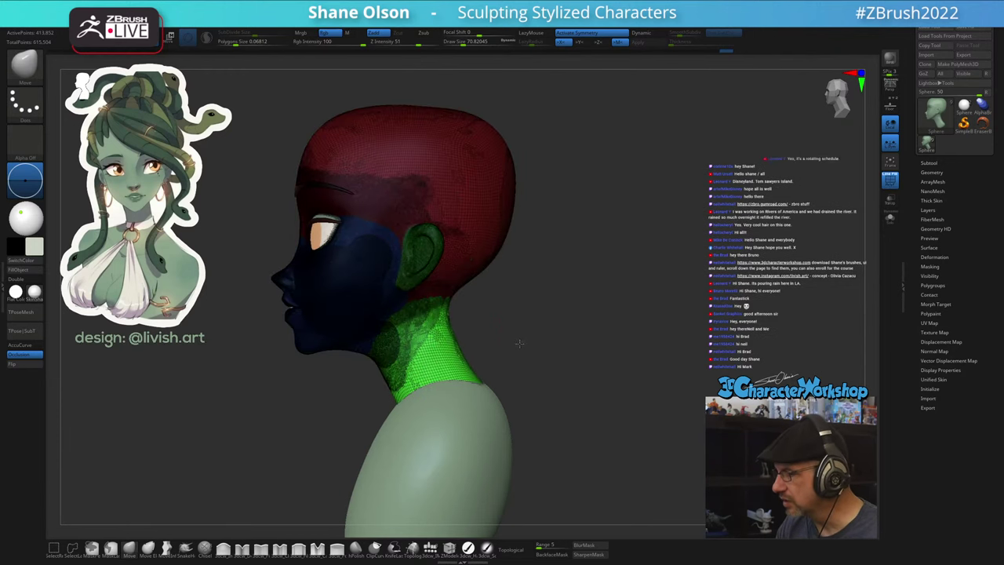
left_click_drag(521, 345, 526, 384, "alt")
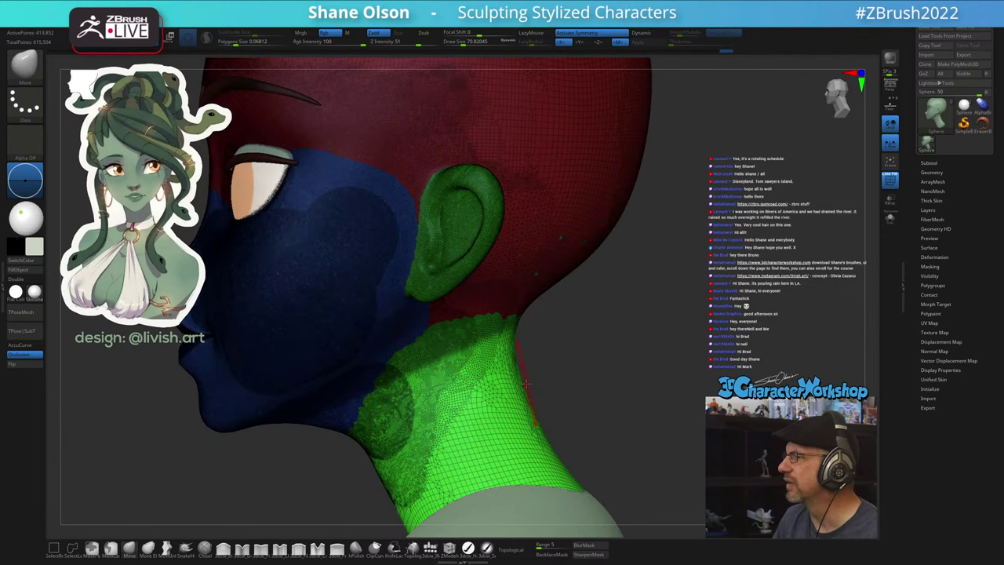
left_click_drag(661, 387, 641, 360, "alt")
key("shift+f")
key("shift+f")
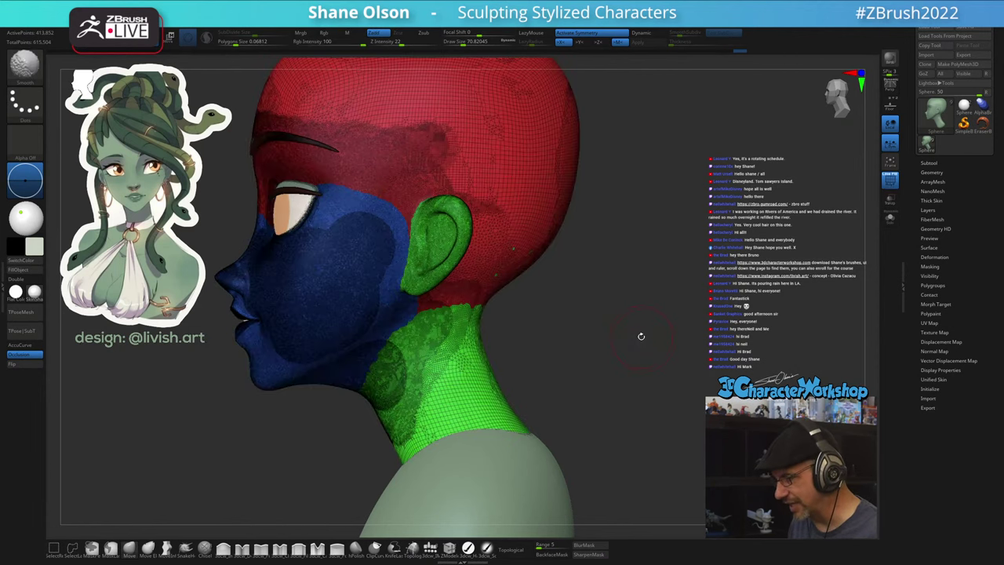
left_click_drag(594, 338, 549, 337, "alt")
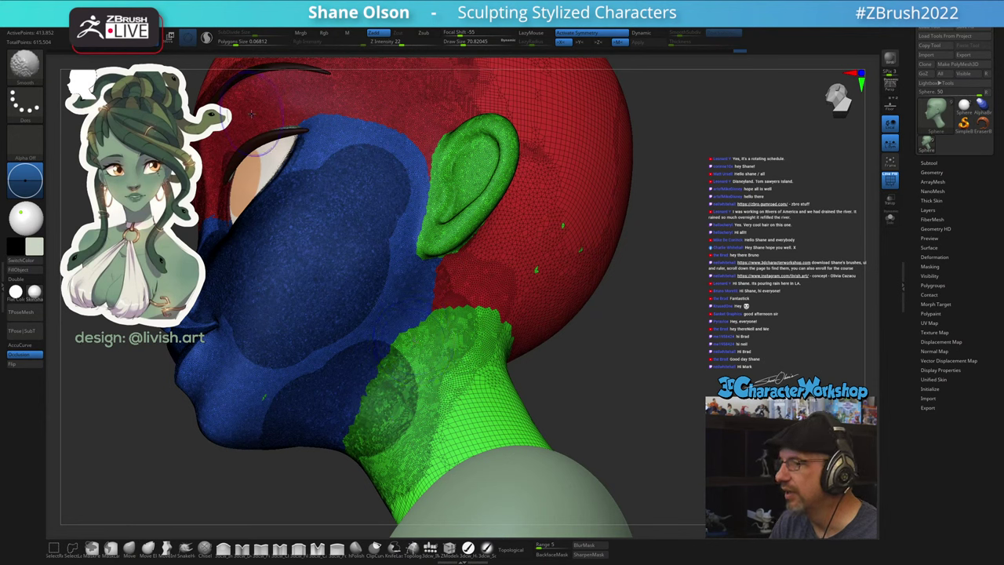
- Enable Sculptris Pro for the Smooth brush, smooth a test area on the neck and lower SubDivide Size to about 0.10
left_click(207, 37, "shift")
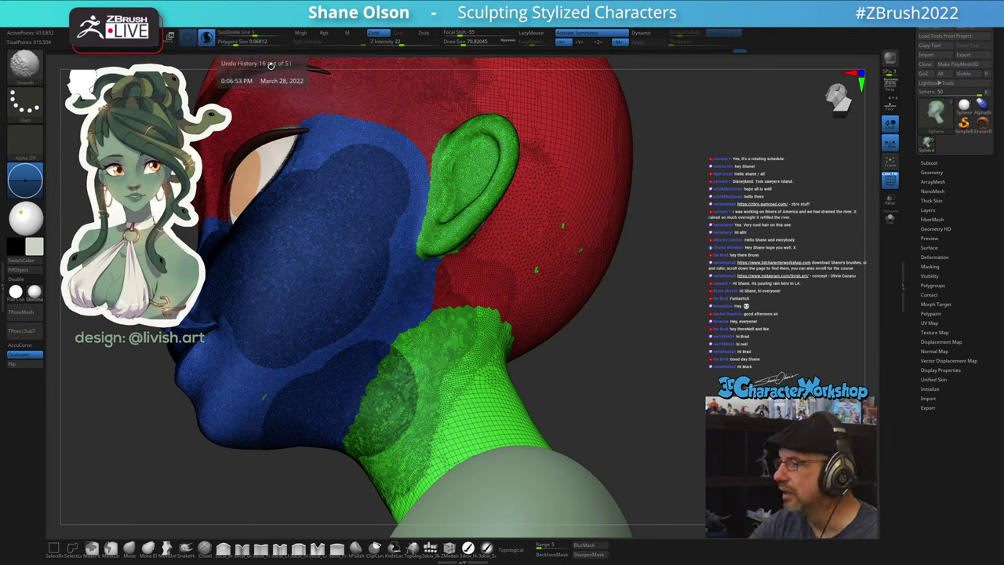
left_click_drag(257, 34, 246, 33)
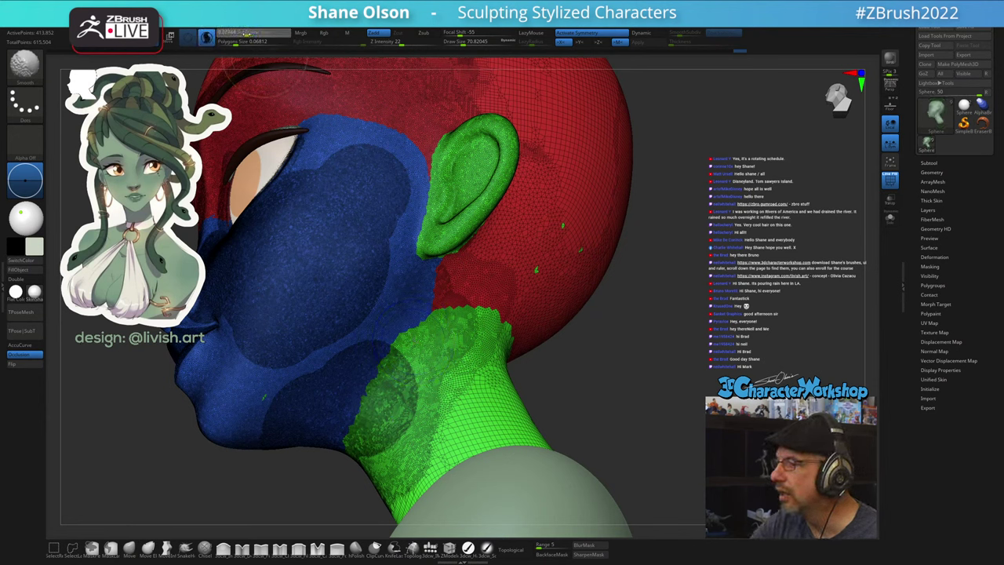
left_click_drag(445, 363, 425, 402, "shift")
key("shift")
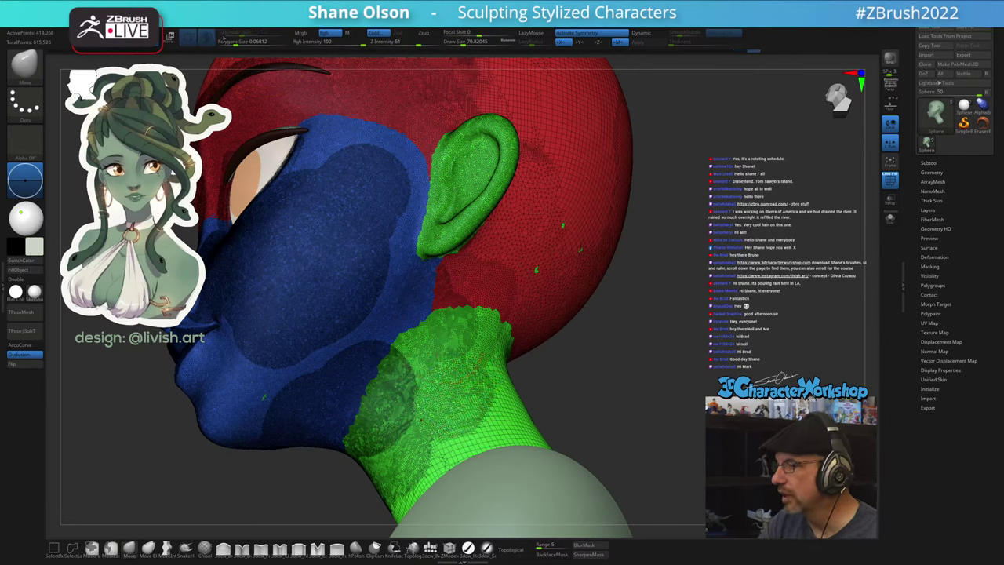
key("shift")
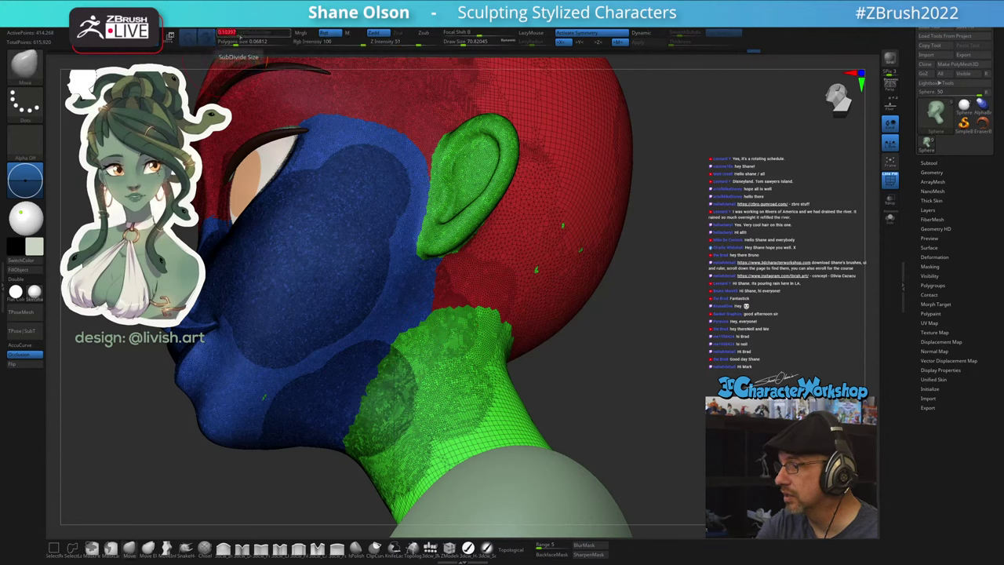
- Smooth across the jaw, upper neck and base of the skull with Sculptris Pro to even out the mesh density
mouse_move(342, 367)
left_mouse_down("shift")
mouse_move(275, 420)
mouse_move(277, 443)
left_mouse_up("shift")
mouse_move(345, 432)
left_mouse_down("shift")
mouse_move(473, 405)
mouse_move(506, 341)
left_mouse_up("shift")
mouse_move(627, 337)
left_mouse_down()
mouse_move(549, 318)
mouse_move(533, 435)
left_mouse_up()
left_click_drag(532, 292, 553, 271)
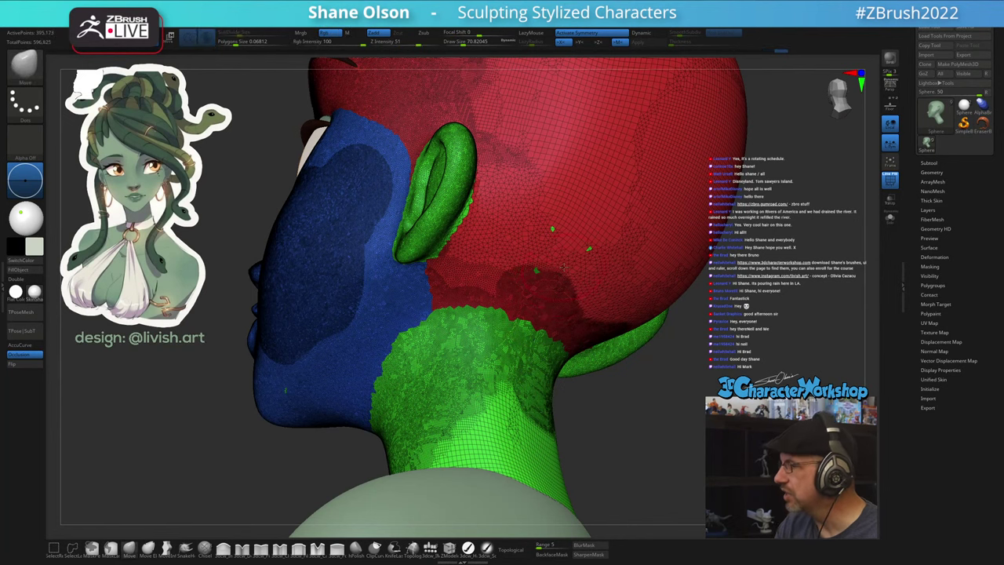
left_click_drag(616, 400, 651, 408)
left_click_drag(584, 320, 602, 304, "shift")
mouse_move(541, 277)
left_mouse_down("shift")
mouse_move(502, 271)
mouse_move(459, 286)
left_mouse_up("shift")
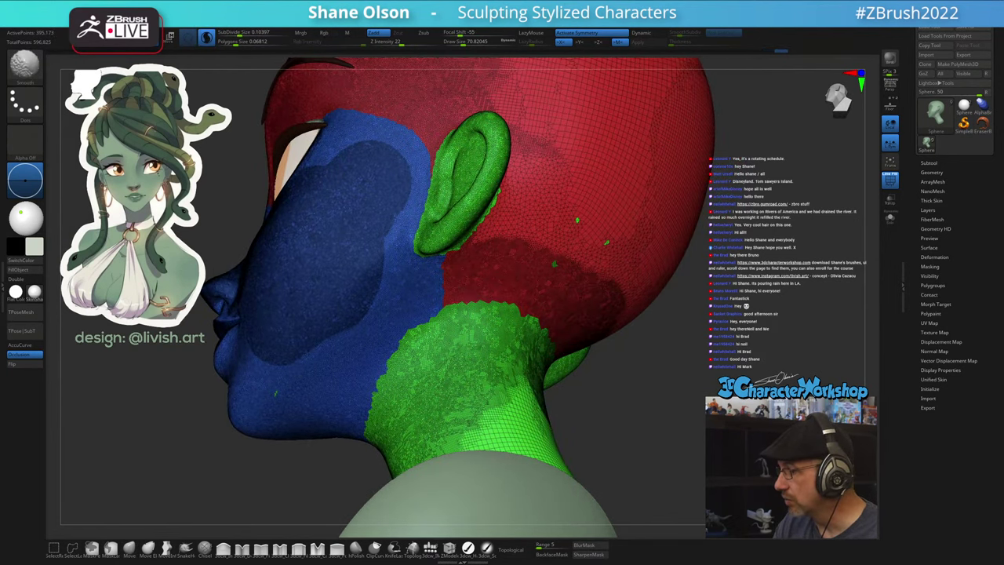
- Smooth down the back of the neck with Sculptris Pro and check the retessellated mesh from the side and three-quarter view
left_click_drag(619, 400, 660, 417)
mouse_move(552, 360)
left_mouse_down("shift")
mouse_move(509, 402)
mouse_move(491, 445)
mouse_move(570, 427)
left_mouse_up("shift")
left_click_drag(628, 407, 652, 413)
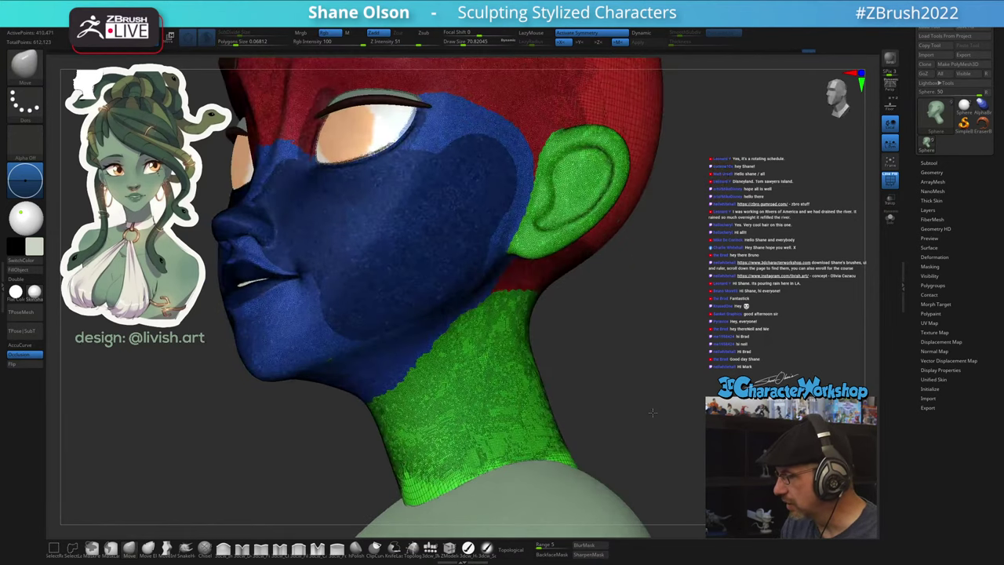
right_click_drag(652, 412, 650, 405)
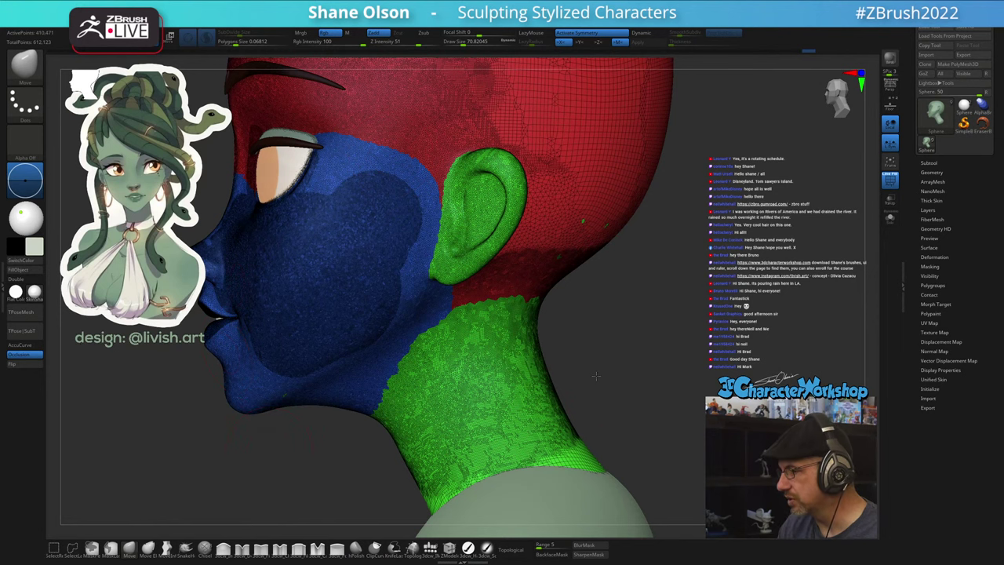
right_click_drag(596, 376, 607, 362)
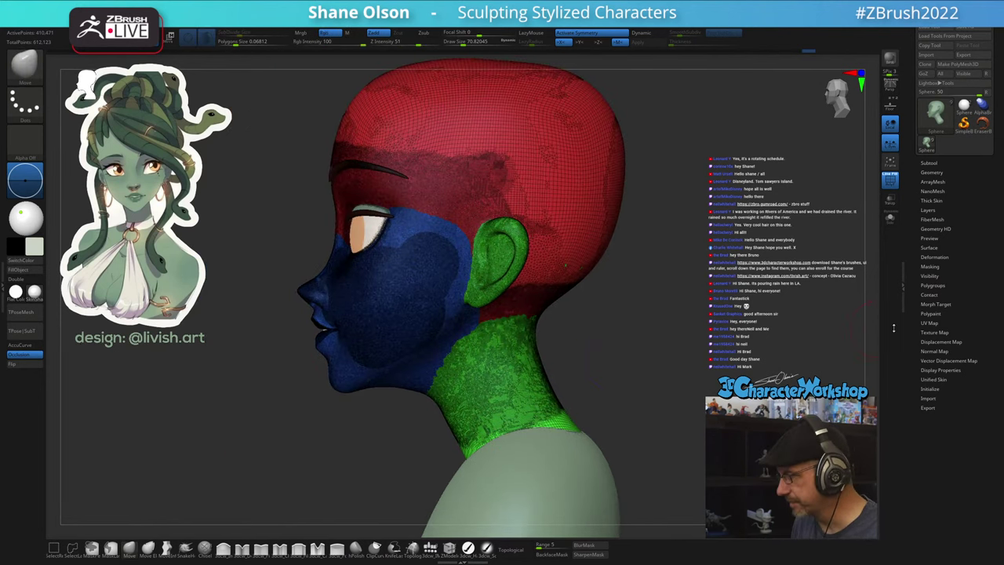
right_click_drag(592, 322, 396, 288)
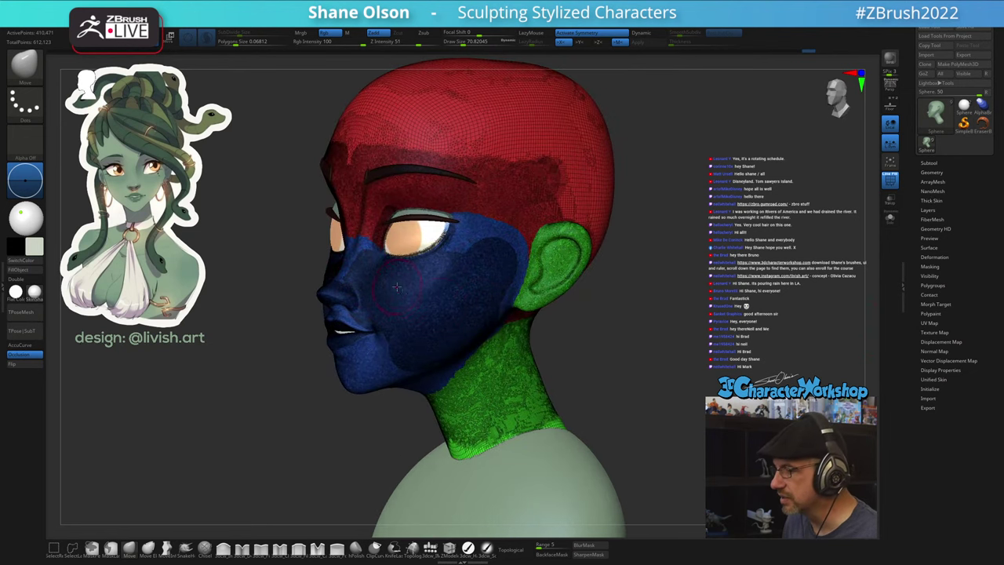
- Duplicate the head subtool and pre-process the copy in Decimation Master
left_click(932, 162)
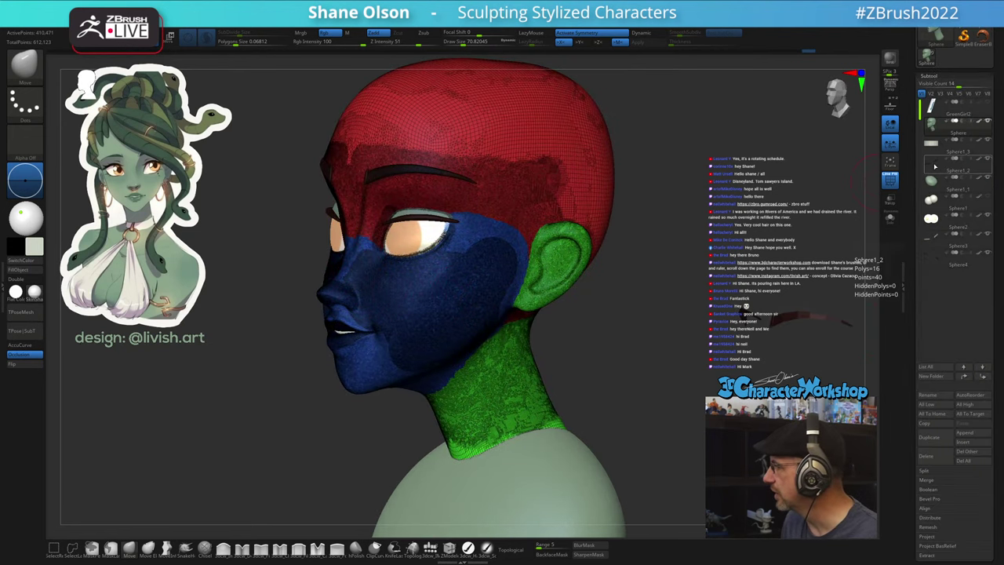
left_click(942, 441)
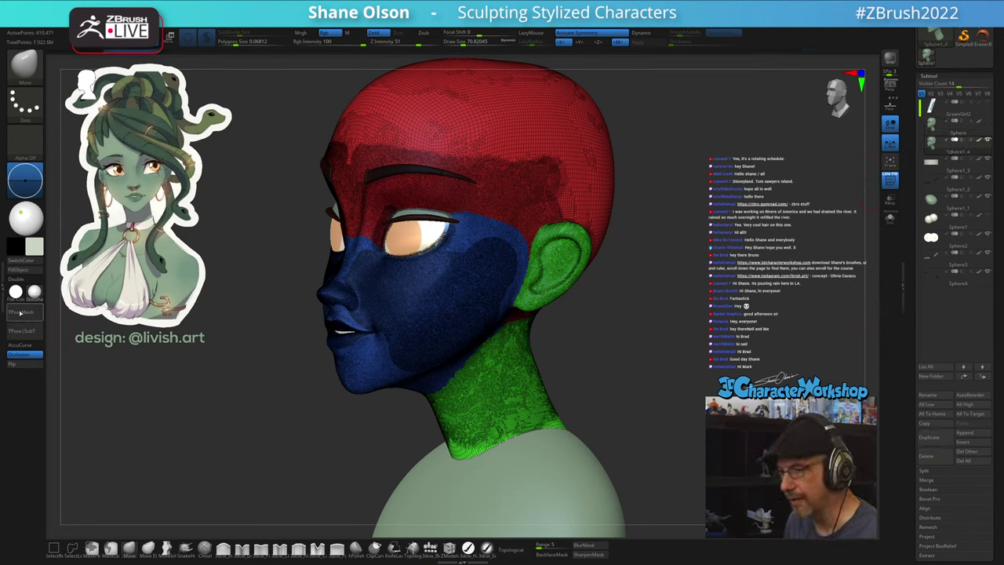
left_click(4, 285)
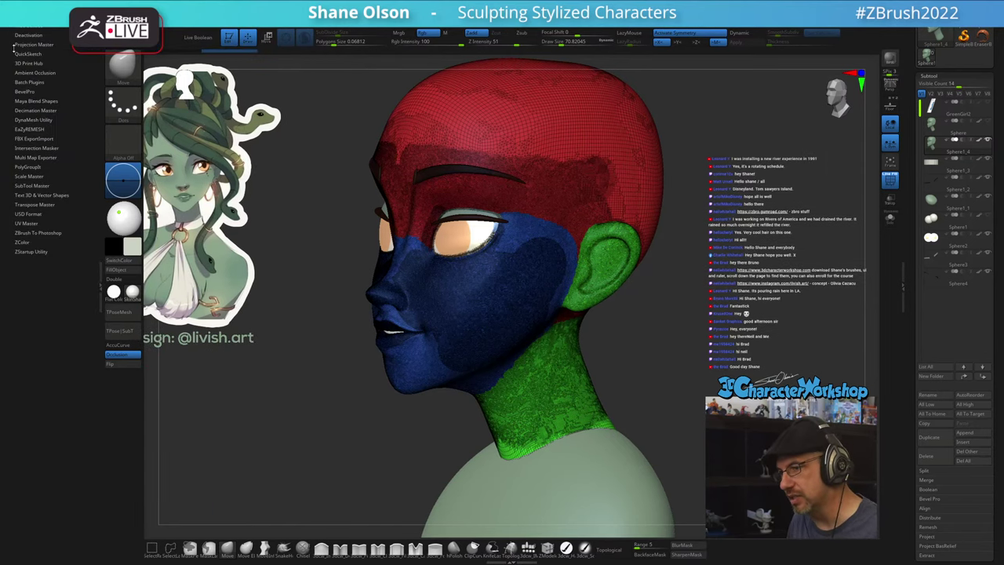
left_click(35, 110)
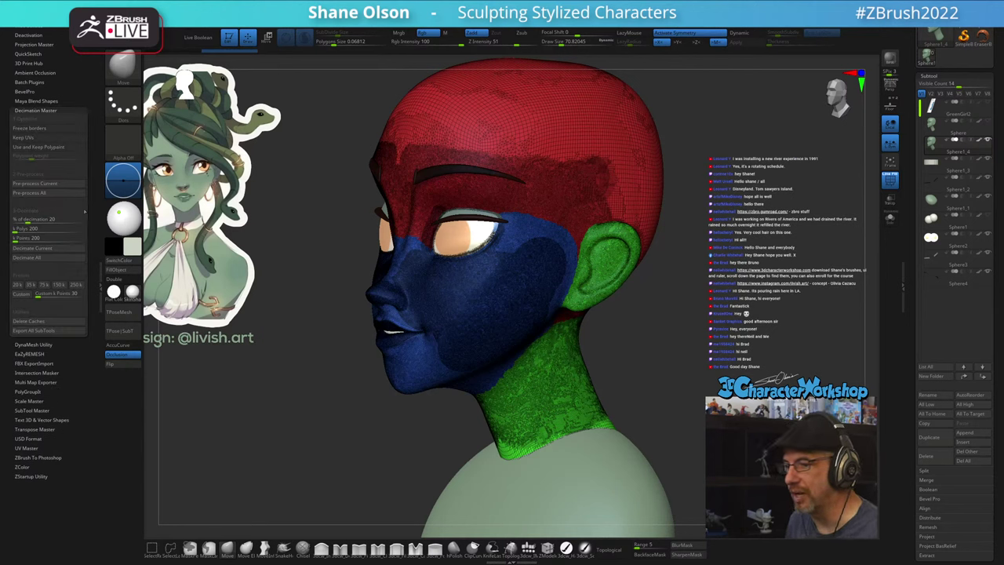
left_click(41, 185)
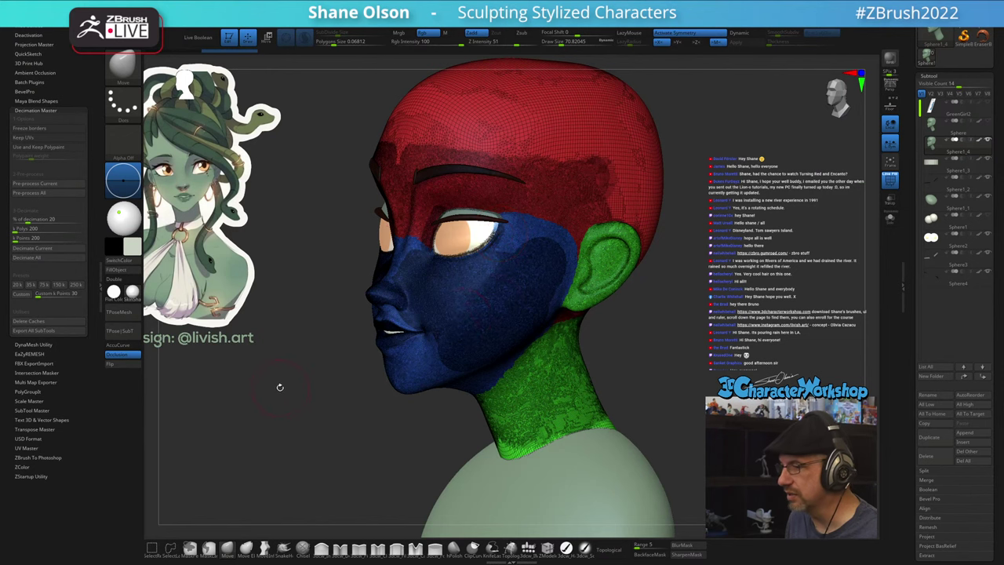
- Try decimating the duplicated head to about 14.4%, check its wireframe and surface, and undo the decimation
left_click_drag(330, 403, 483, 357)
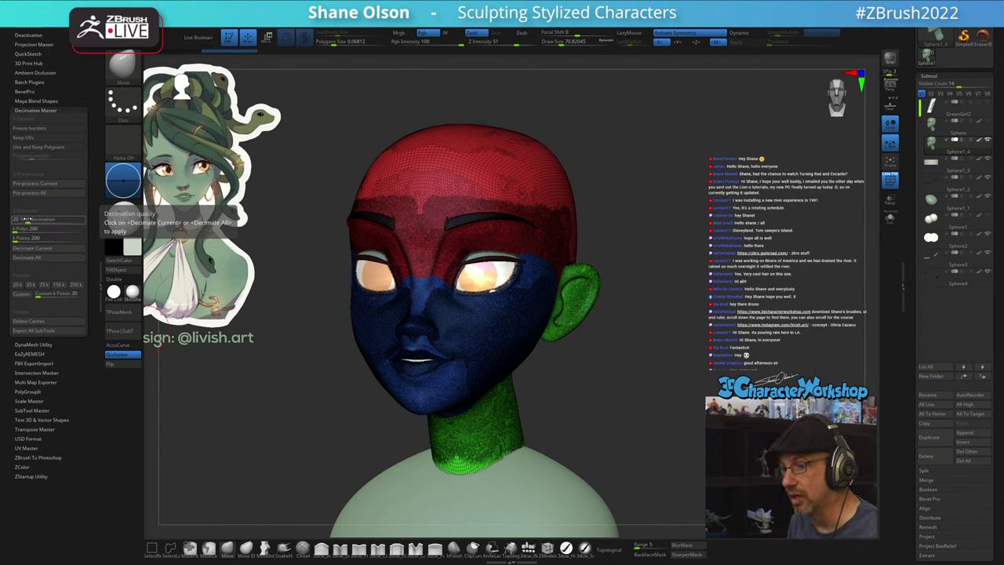
left_click_drag(23, 219, 21, 218)
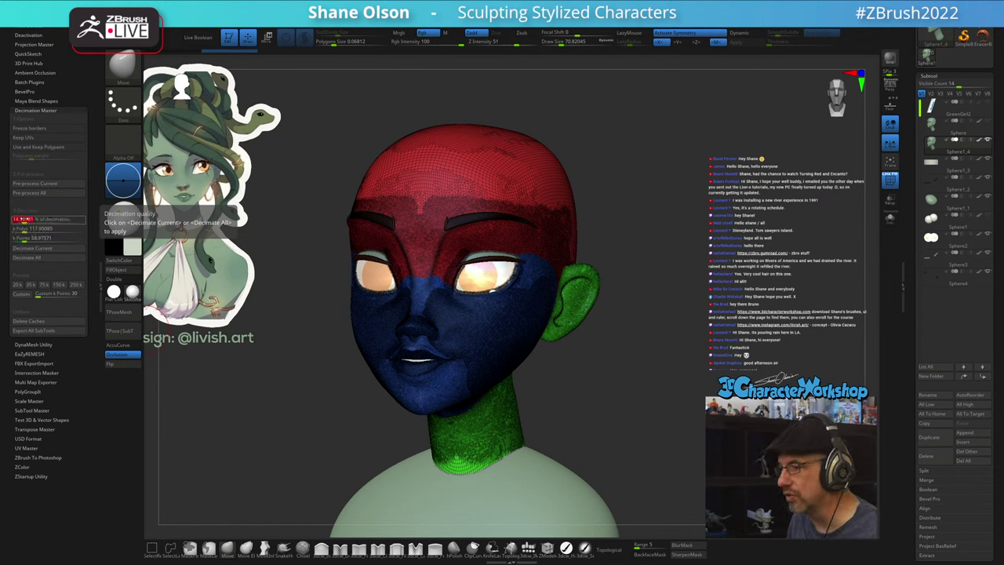
left_click(32, 248)
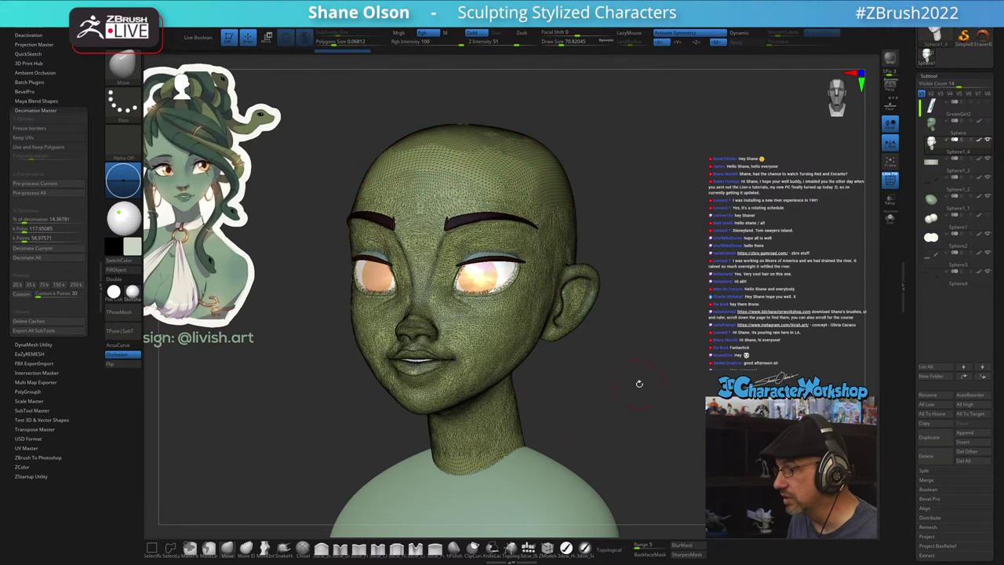
mouse_move(696, 337)
left_mouse_down("alt")
mouse_move(688, 385)
mouse_move(679, 372)
mouse_move(683, 397)
mouse_move(695, 396)
left_mouse_up("alt")
key("shift+f")
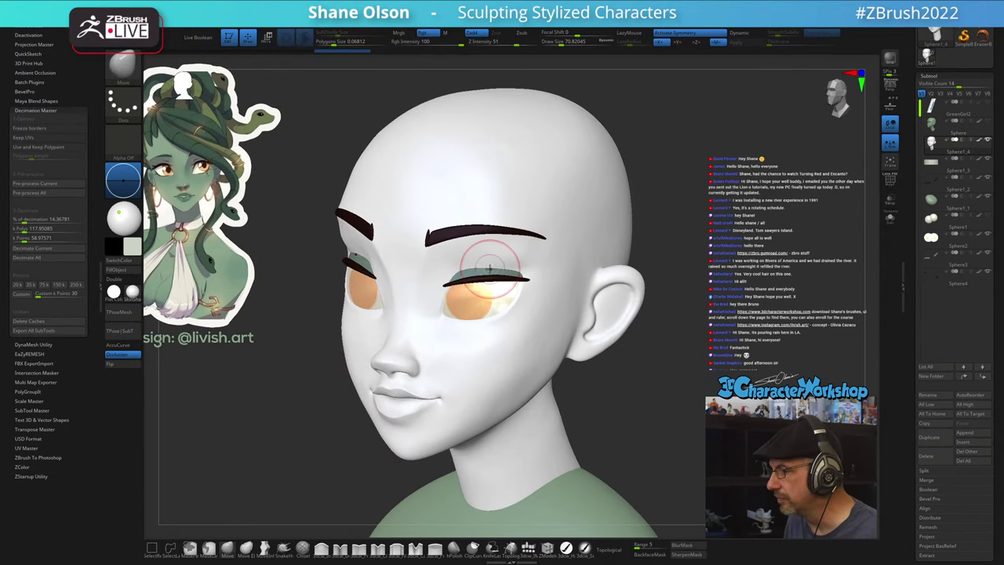
key("ctrl+z")
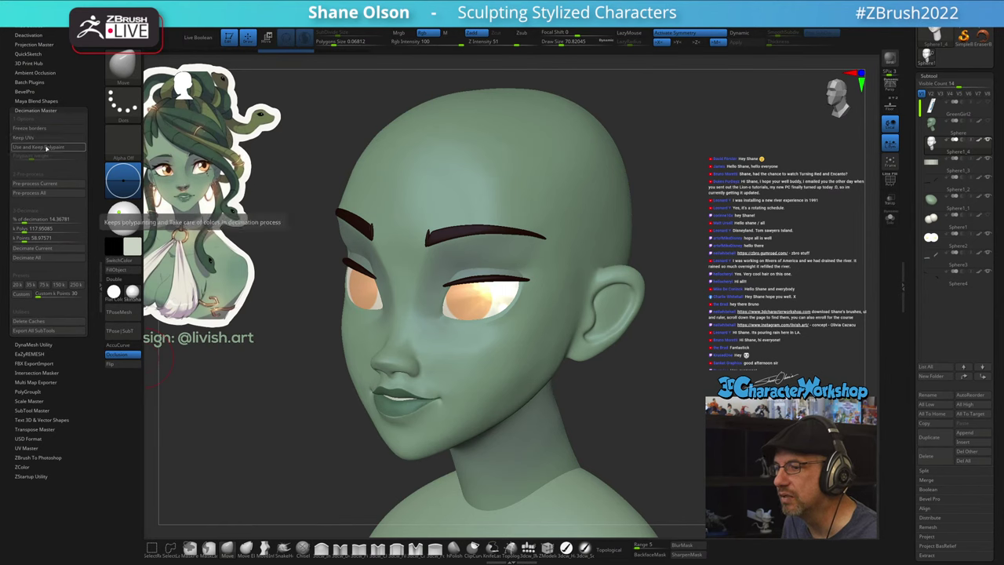
- Enable Use and Keep Polypaint, try decimating the head copy with the existing pre-process data, and undo that decimation
left_click(53, 146)
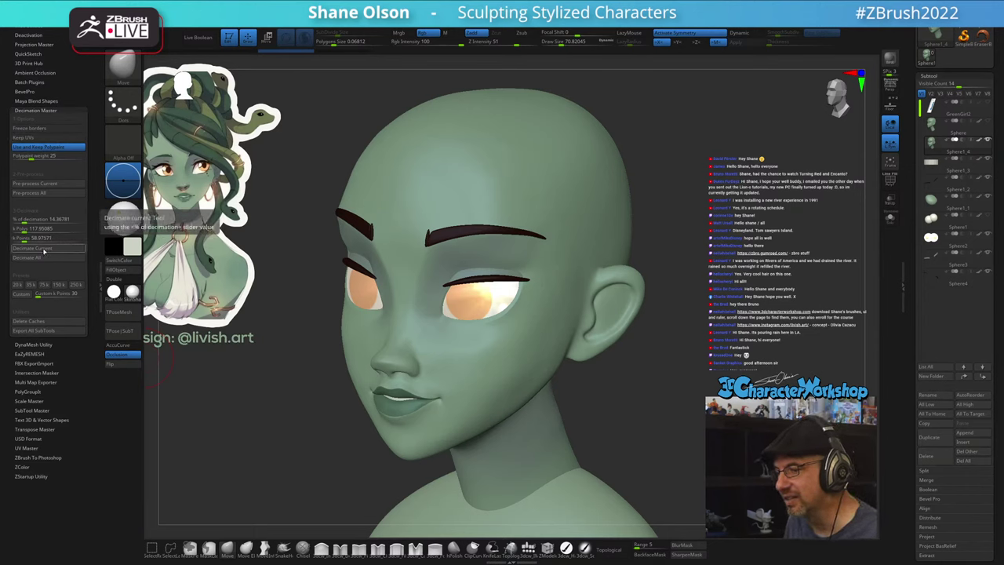
left_click(45, 248)
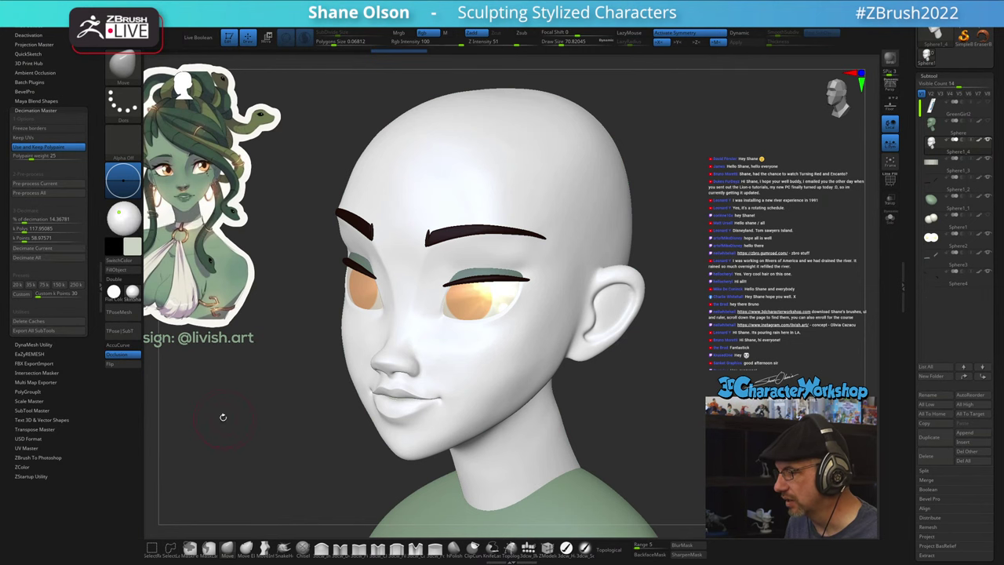
key("shift+f")
left_click_drag(271, 408, 274, 405)
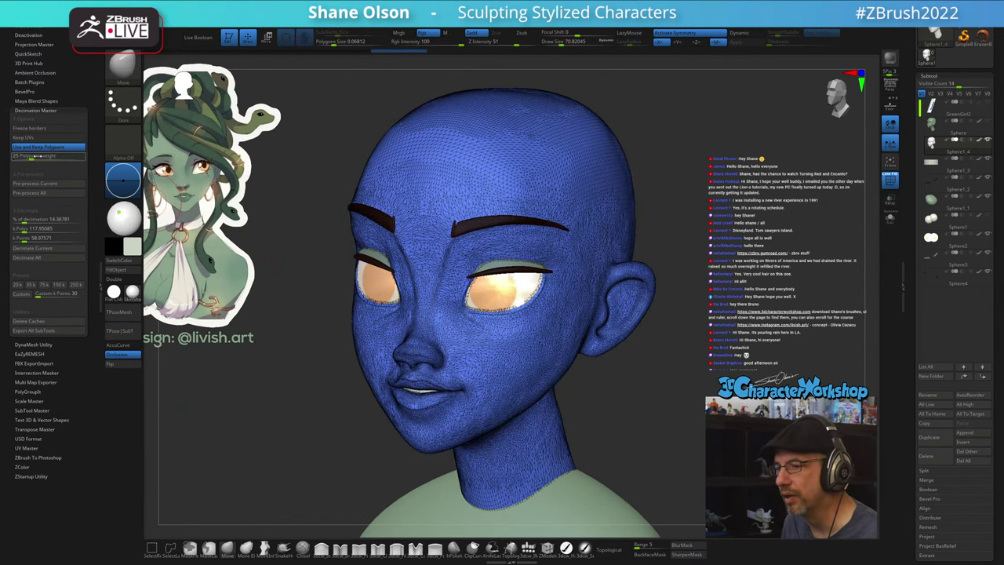
key("ctrl+z")
key("ctrl+z")
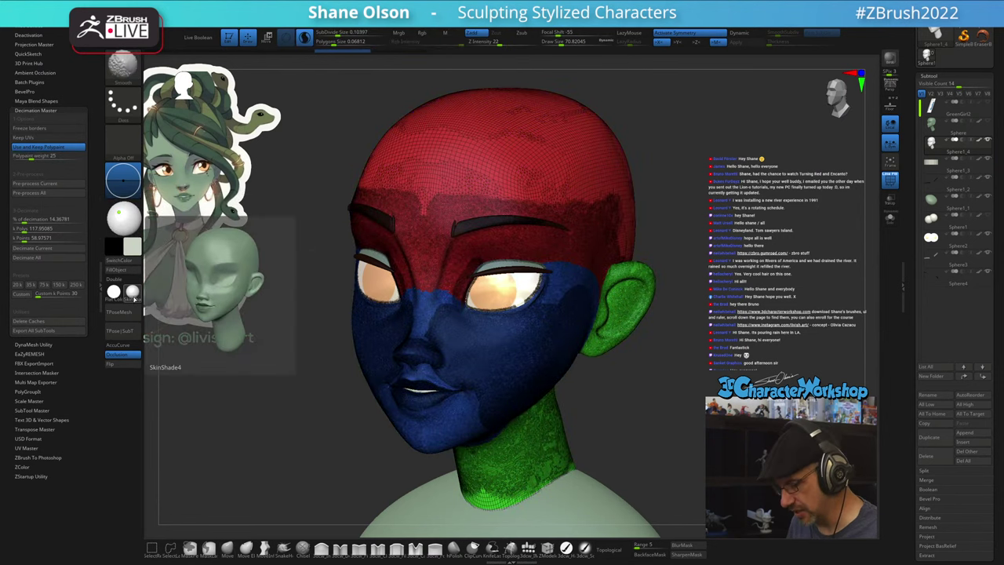
- Pre-process the head copy again with polypaint kept and decimate it to about 17.8%
key("shift+f")
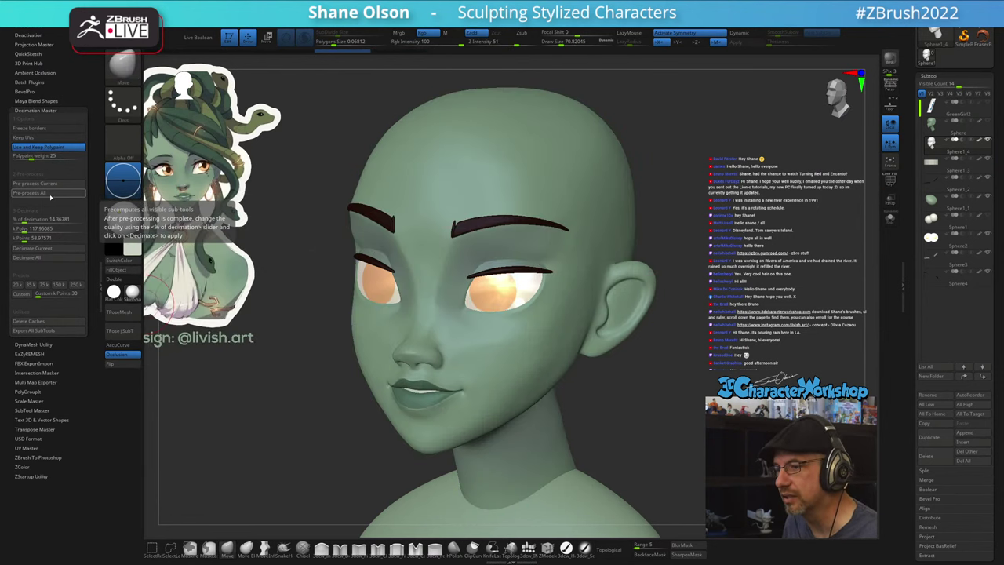
left_click(41, 183)
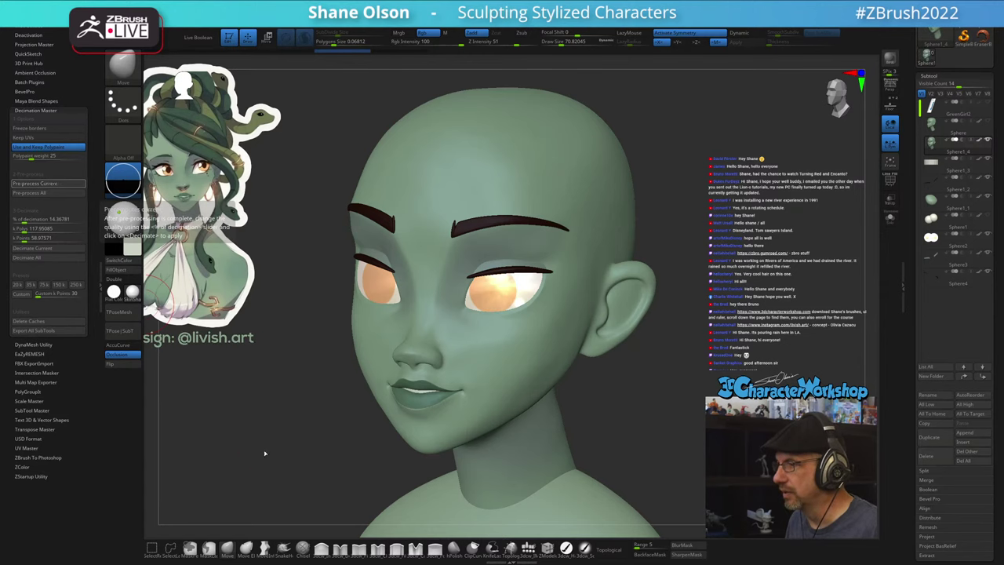
left_click(24, 219)
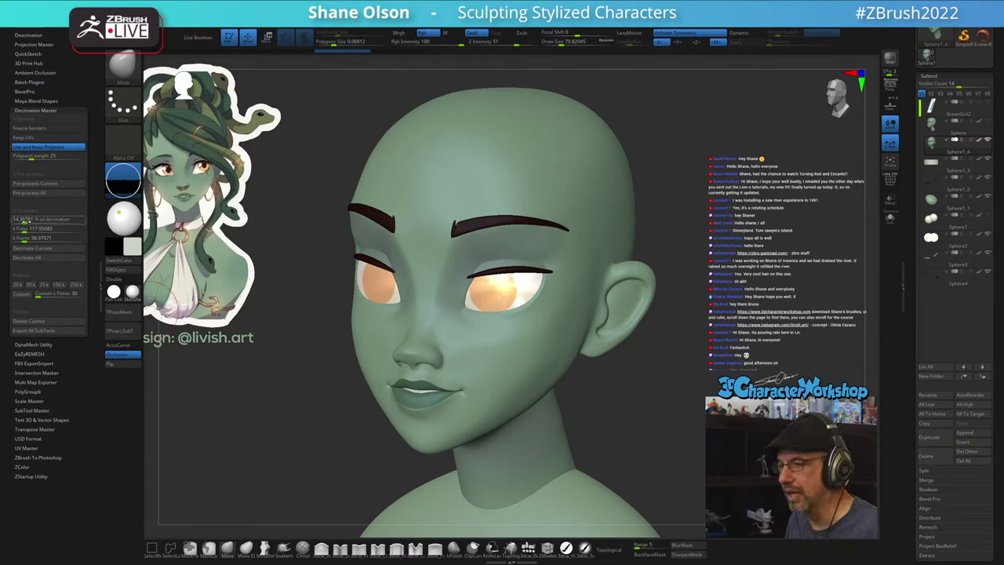
left_click(26, 221)
mouse_move(27, 221)
left_mouse_down()
mouse_move(35, 222)
mouse_move(24, 220)
left_mouse_up()
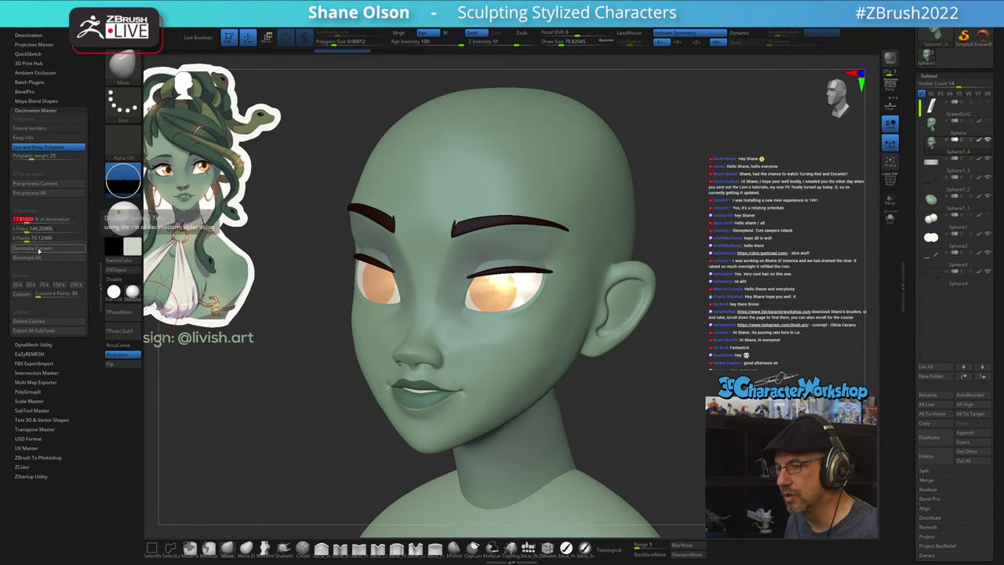
key("shift+f")
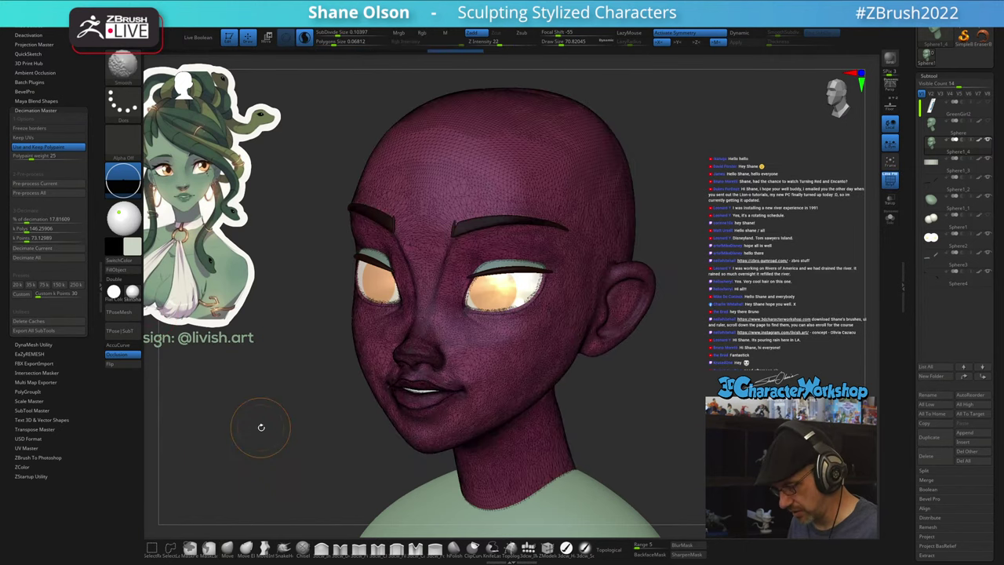
- Examine the decimated head's surface and wireframe up close around the eyes, ear and jaw, and from the front
key("shift+f")
mouse_move(279, 418)
left_mouse_down()
mouse_move(694, 380)
mouse_move(725, 424)
left_mouse_up()
key("shift+f")
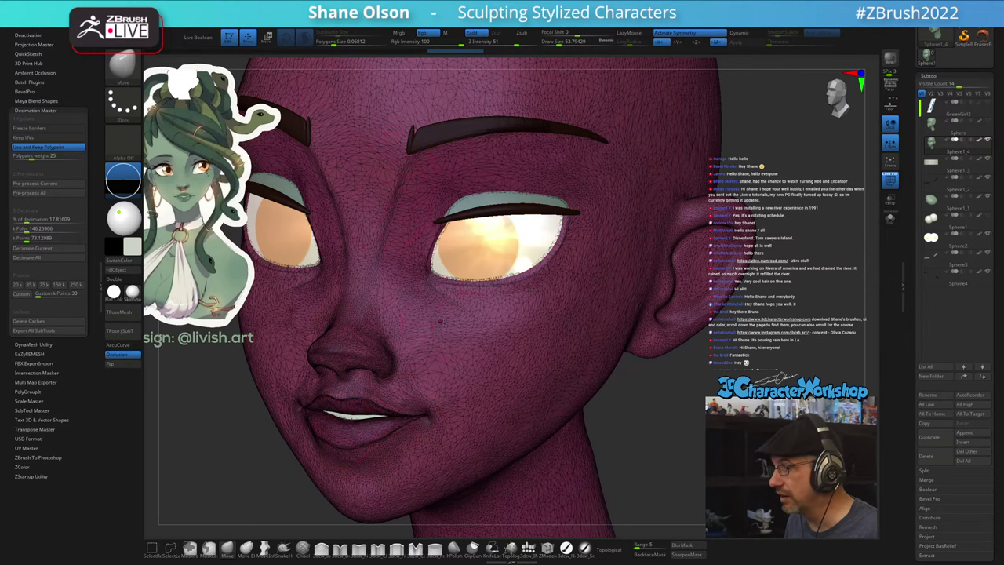
left_click_drag(674, 440, 569, 435)
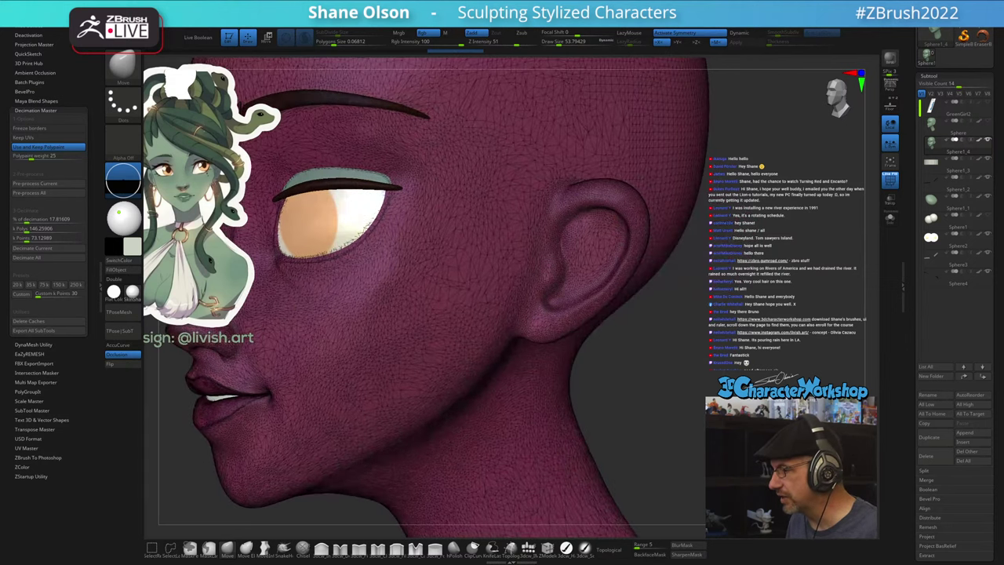
left_click_drag(628, 462, 618, 411, "alt")
key("shift+f")
left_click_drag(627, 463, 743, 443)
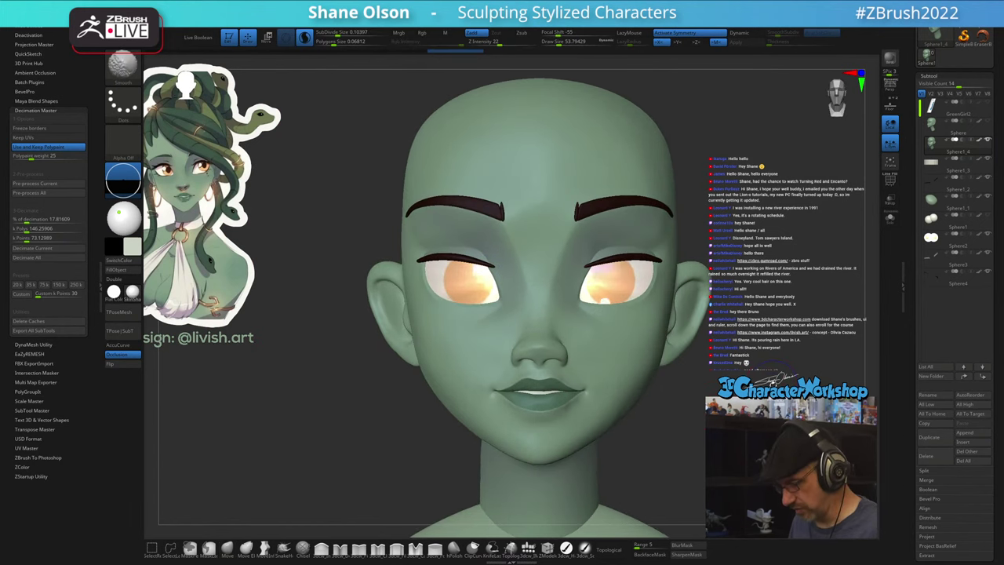
key("shift+f")
left_click_drag(788, 420, 712, 398)
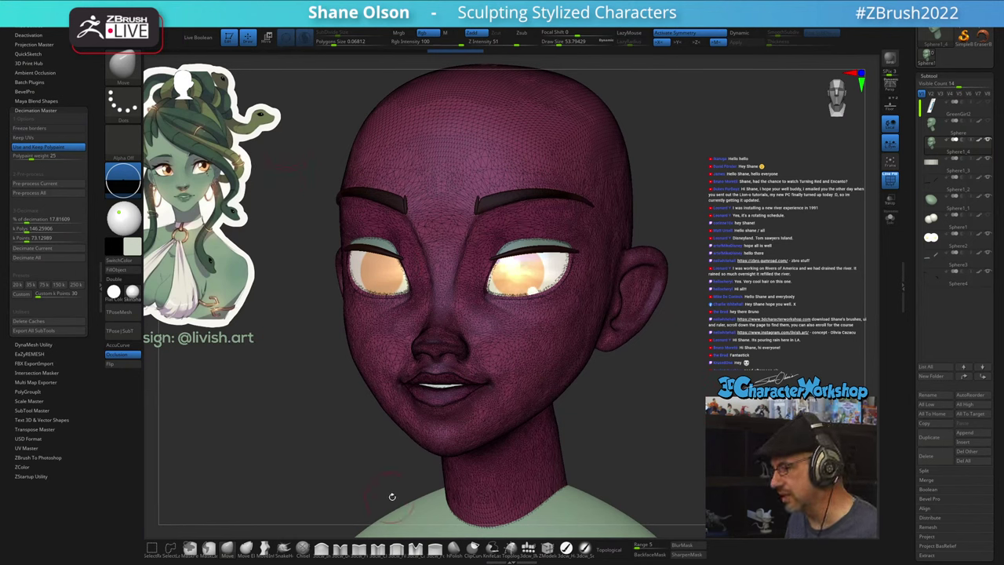
- Compare the original head's wireframe with the decimated copy and review the copy's decimation percentage and polygon values
left_click(931, 126)
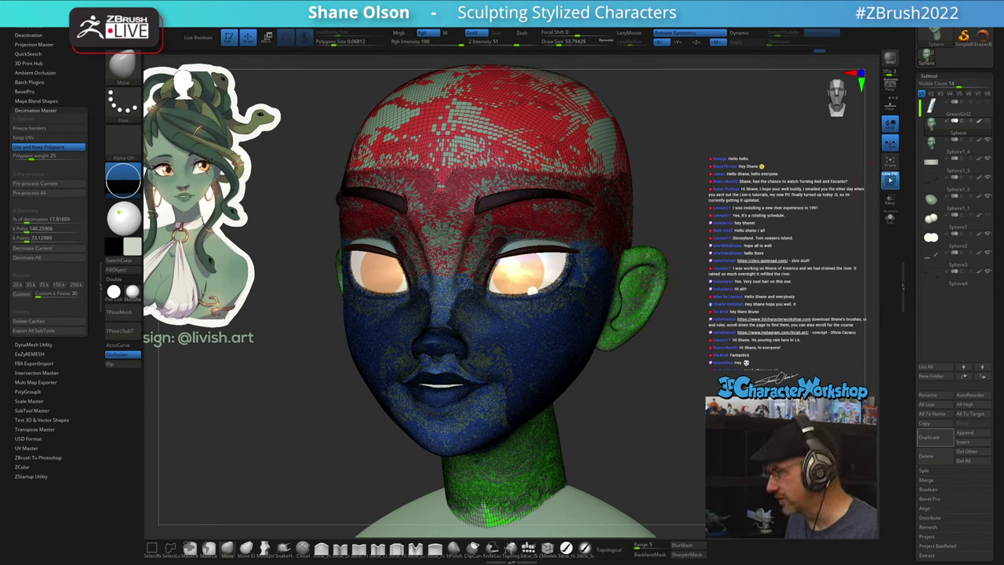
key("shift+f")
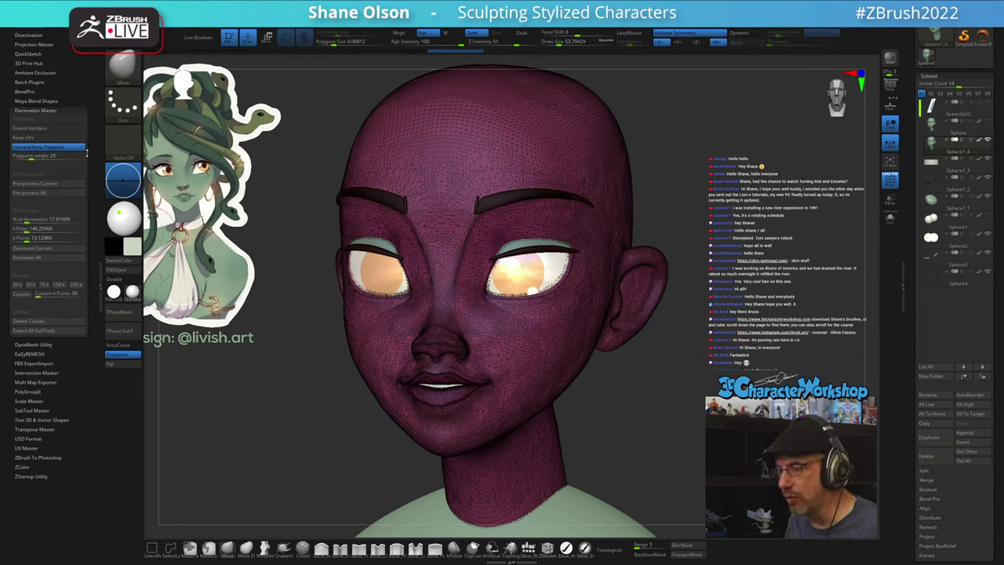
left_click(27, 219)
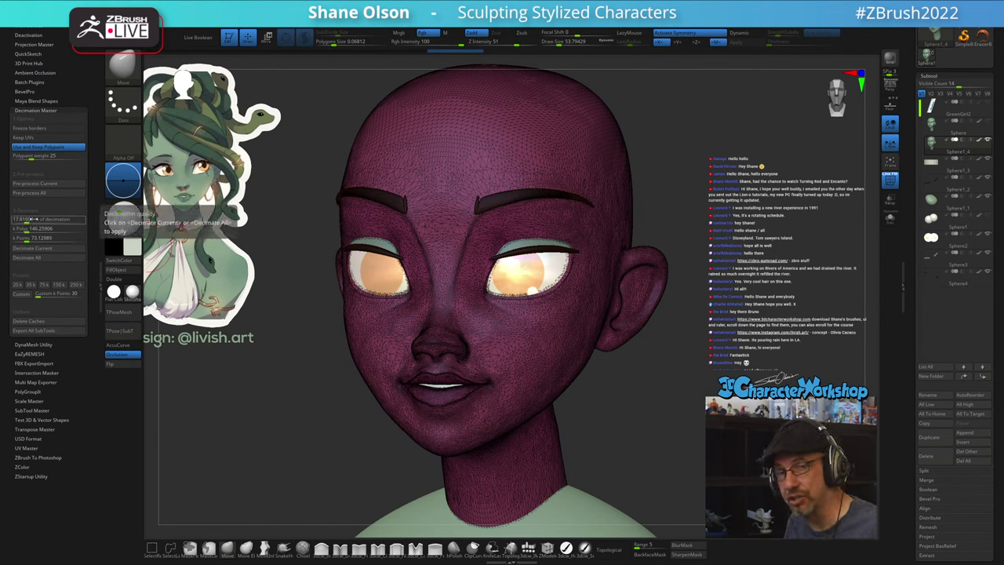
left_click(26, 228)
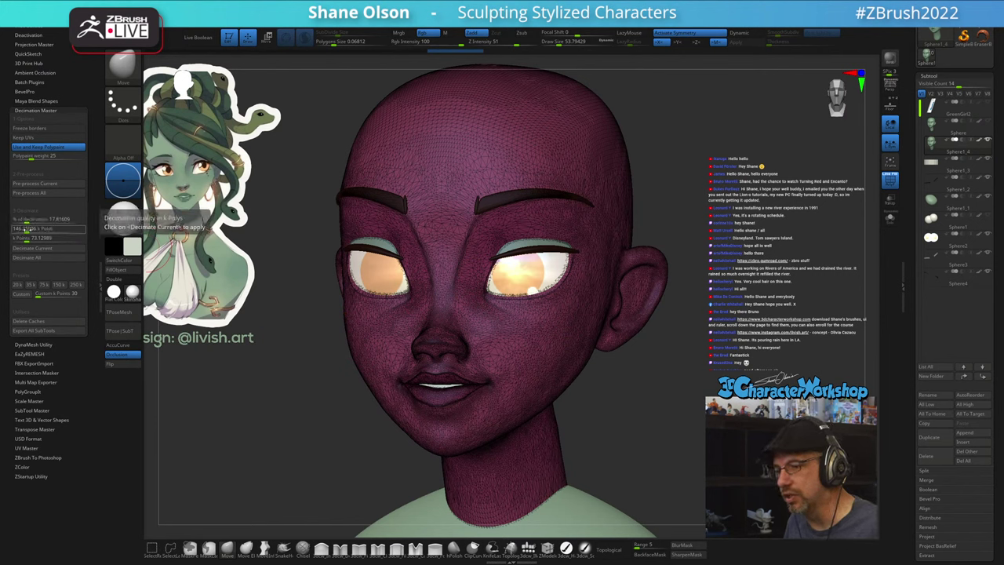
left_click(47, 220)
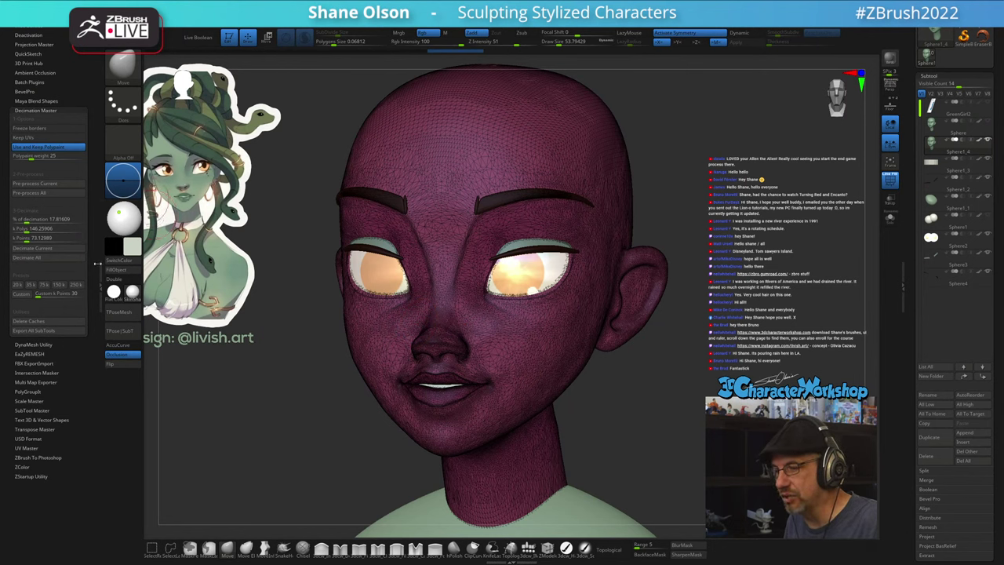
- Try the 150k and 35k decimation presets on the head copy and settle on 75k
left_click(59, 285)
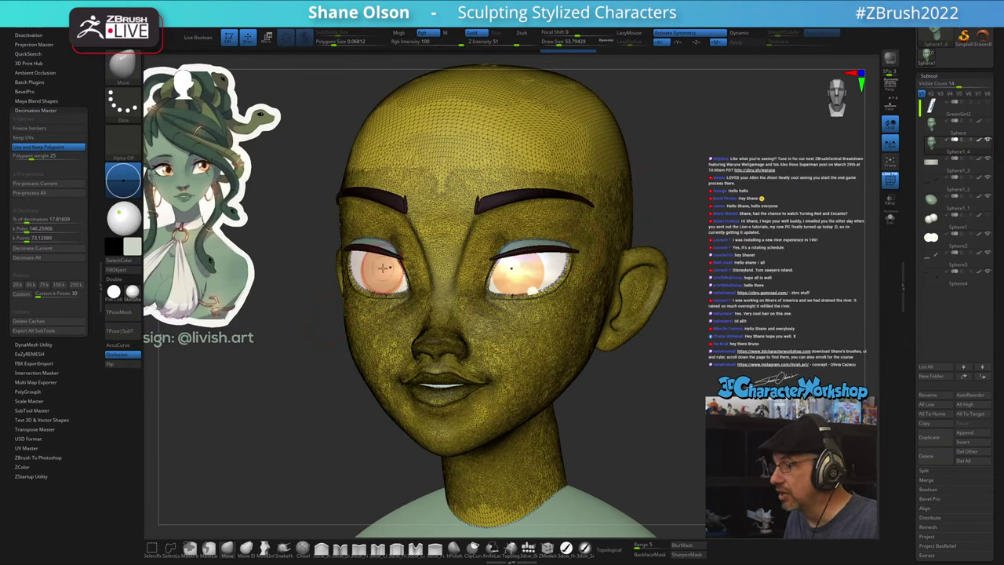
left_click(31, 286)
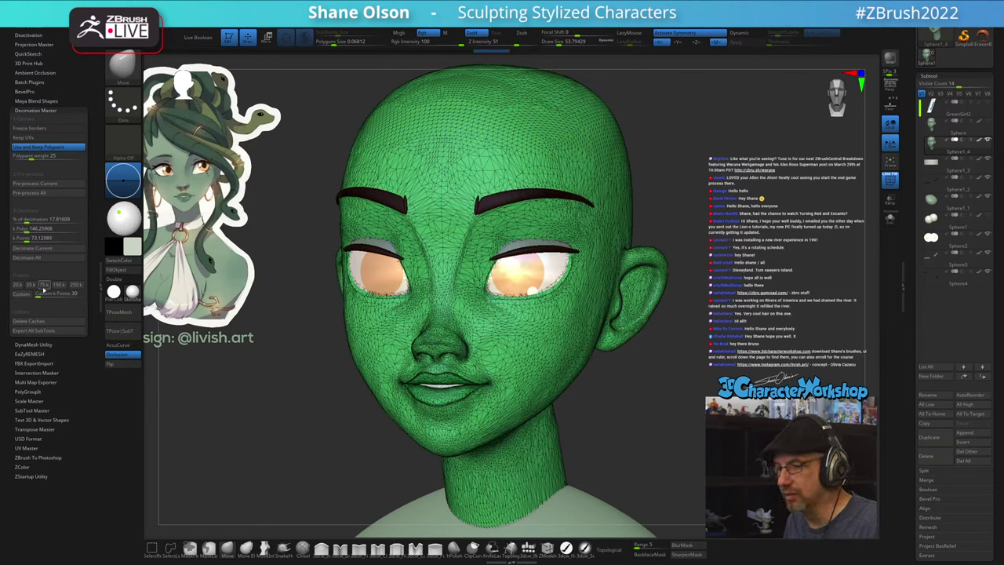
left_click(44, 285)
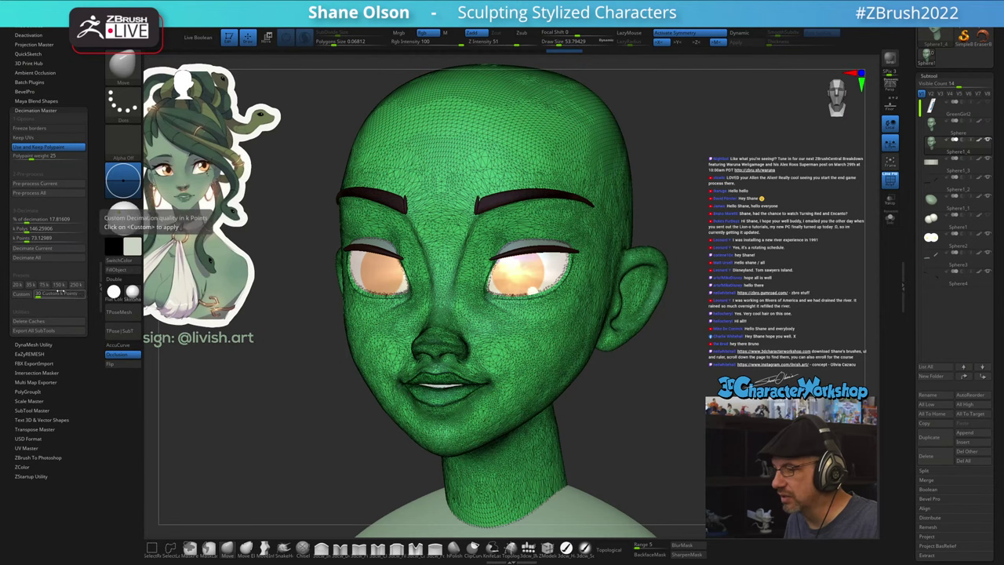
- Hide the wireframe, check the decimated head's polypaint in three-quarter view and collapse the plugin tray to widen the canvas
left_click_drag(305, 422, 265, 439)
key("shift+f")
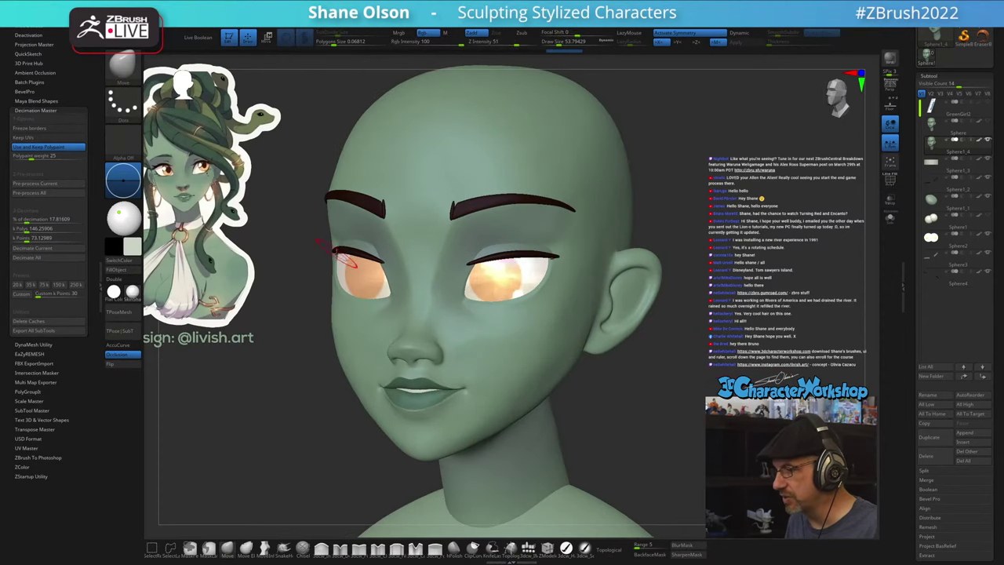
left_click_drag(693, 399, 663, 362)
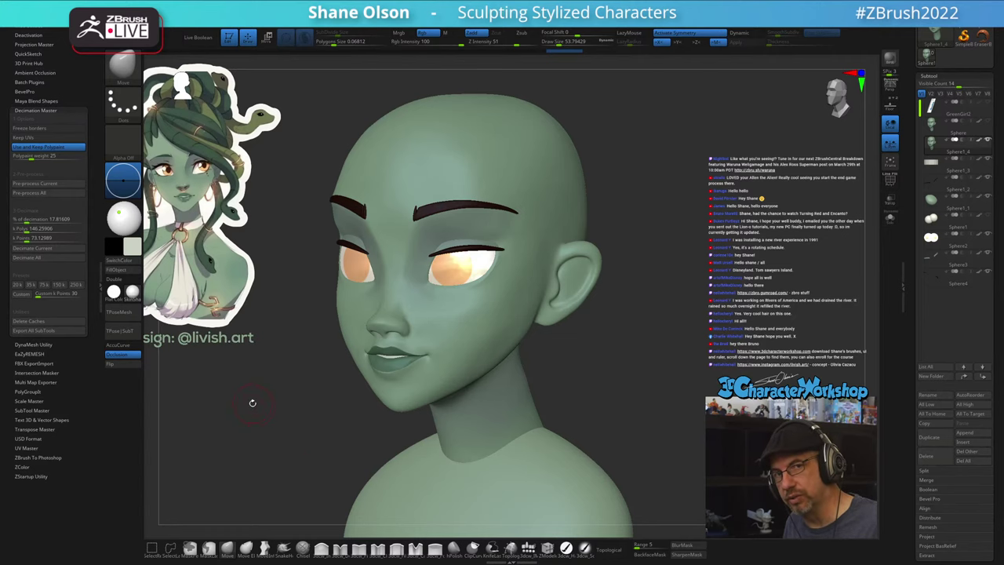
left_click(99, 290)
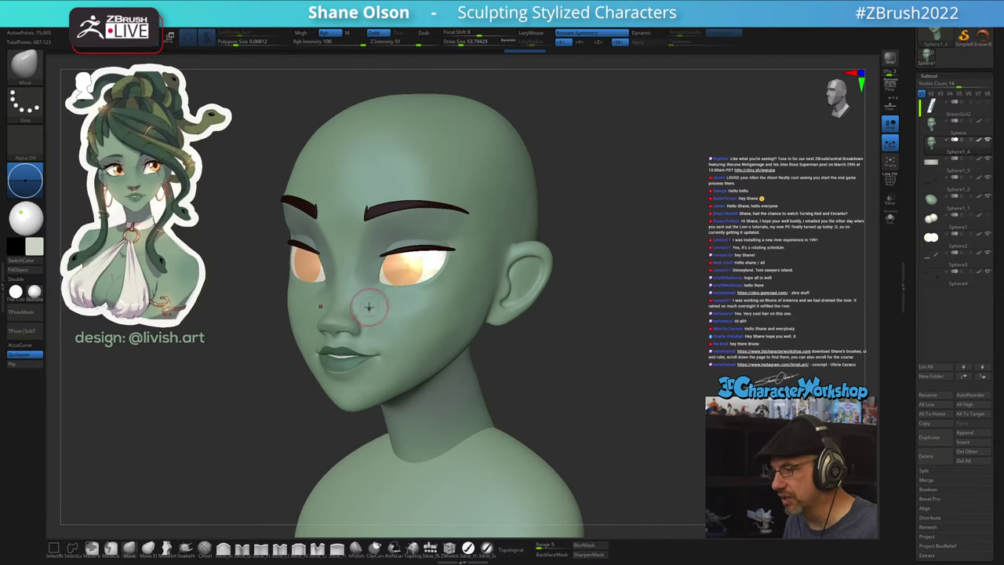
key("F3")
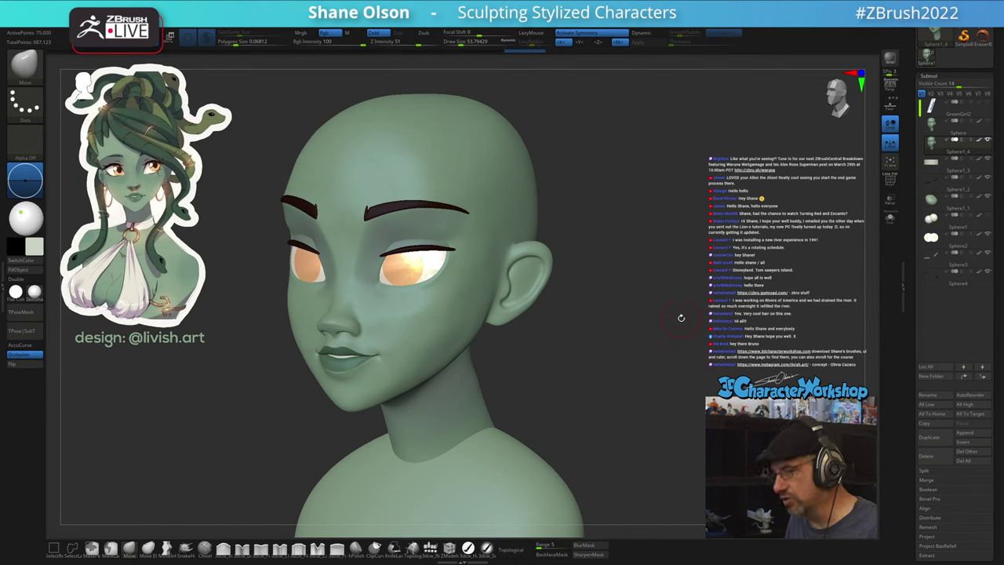
- Examine the 75k head with and without its wireframe from three-quarter angles
key("shift+f")
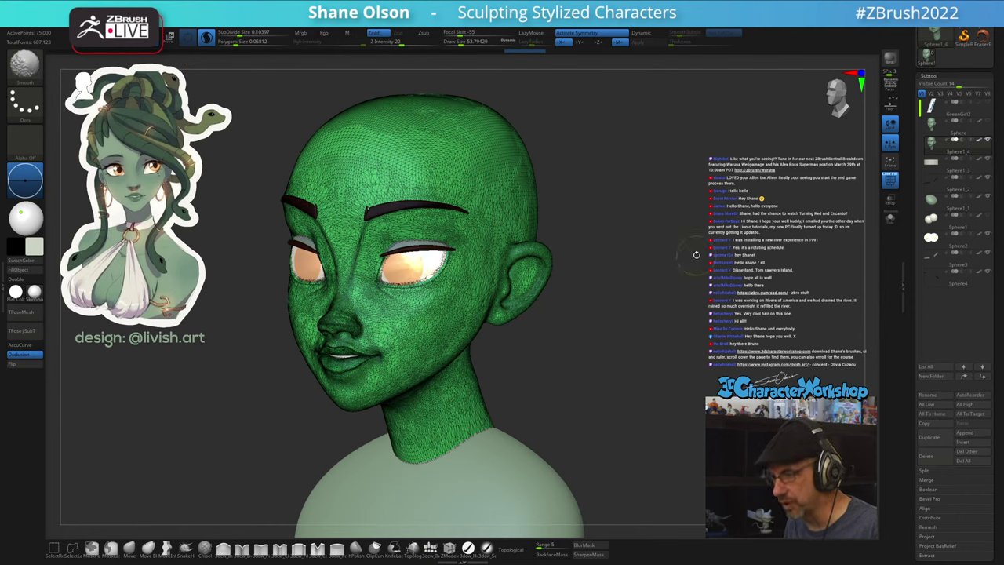
key("shift+f")
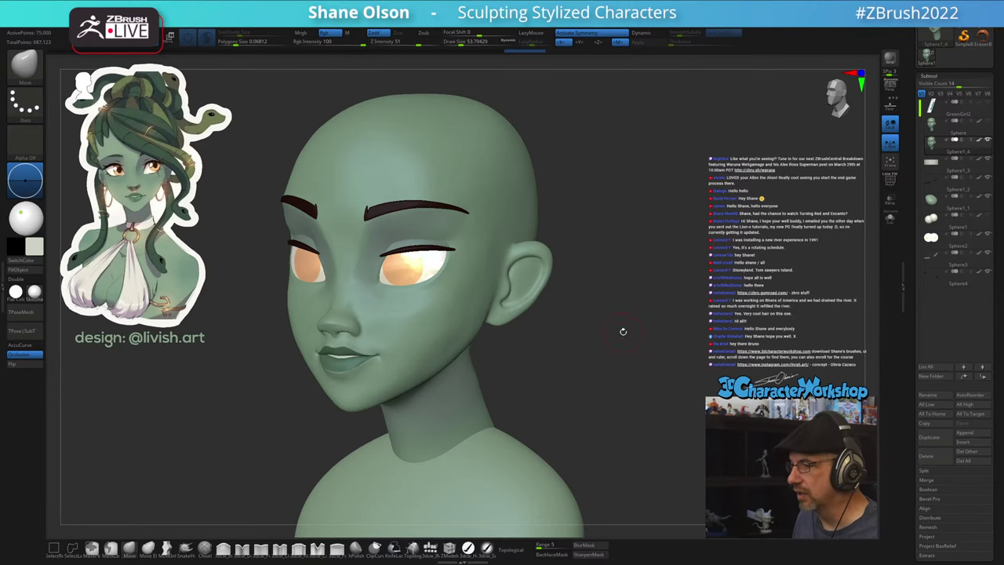
mouse_move(623, 331)
left_mouse_down()
mouse_move(606, 328)
mouse_move(619, 326)
left_mouse_up()
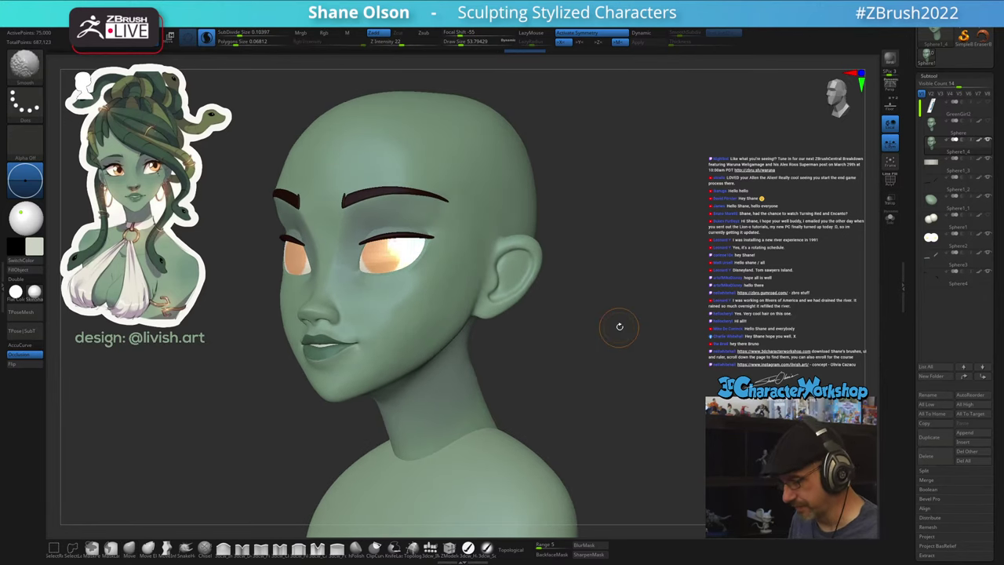
key("shift+f")
left_click_drag(672, 262, 615, 294)
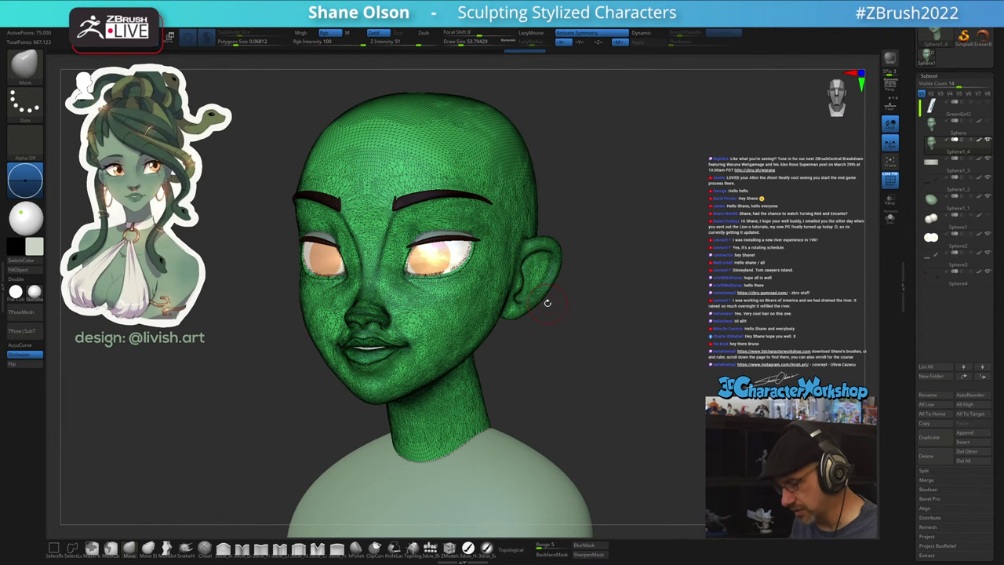
left_click_drag(656, 293, 658, 298)
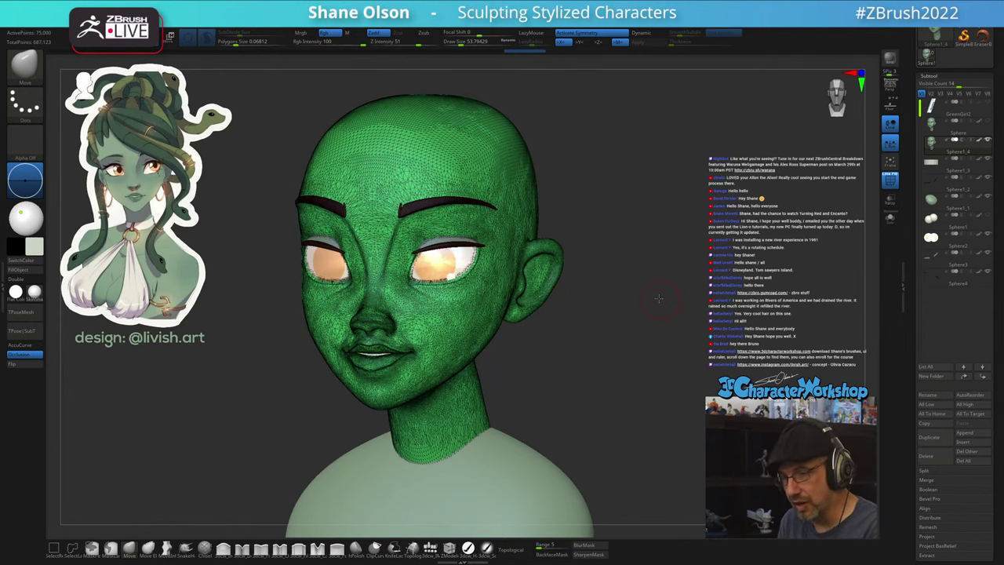
- Compare the wireframes of the original head and the 75k decimated copy from several angles and review the copy's polygon information
left_click_drag(756, 255, 760, 270)
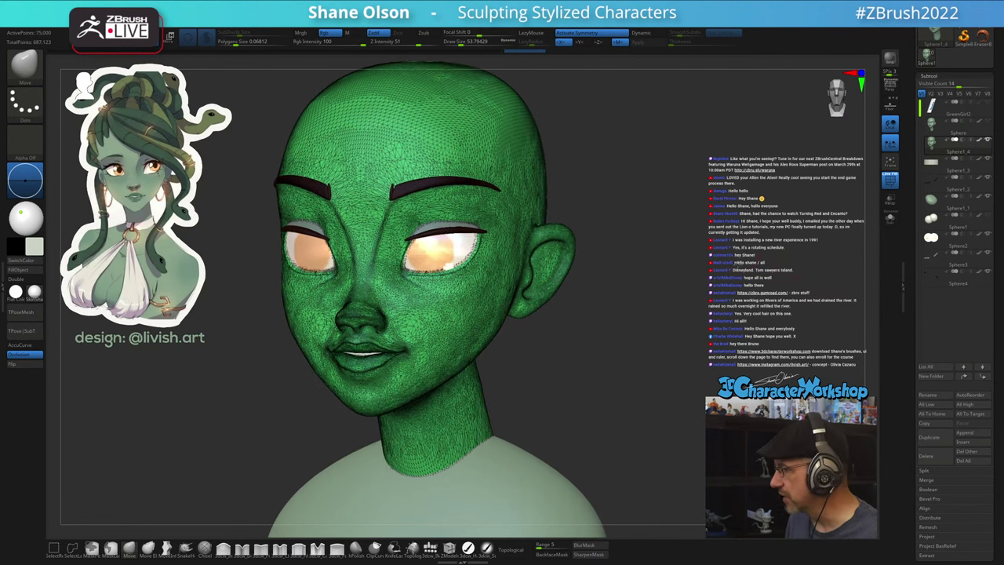
left_click(942, 122)
left_click(934, 124)
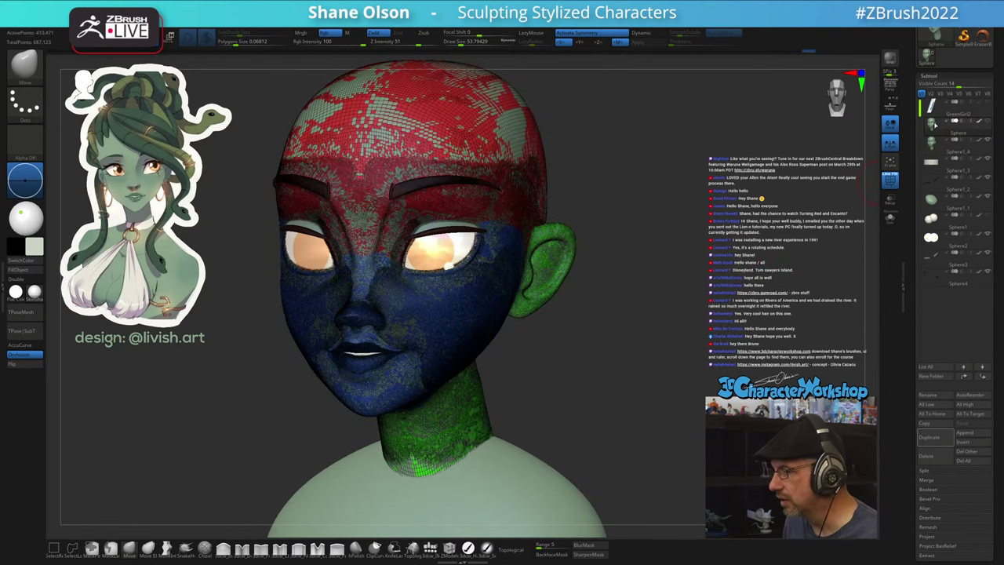
mouse_move(978, 144)
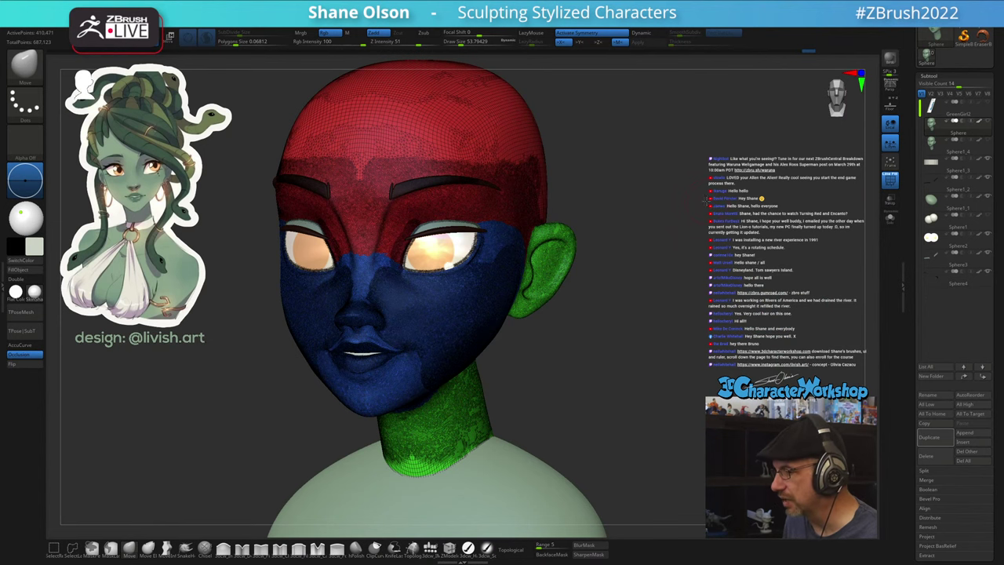
left_click_drag(706, 201, 660, 217)
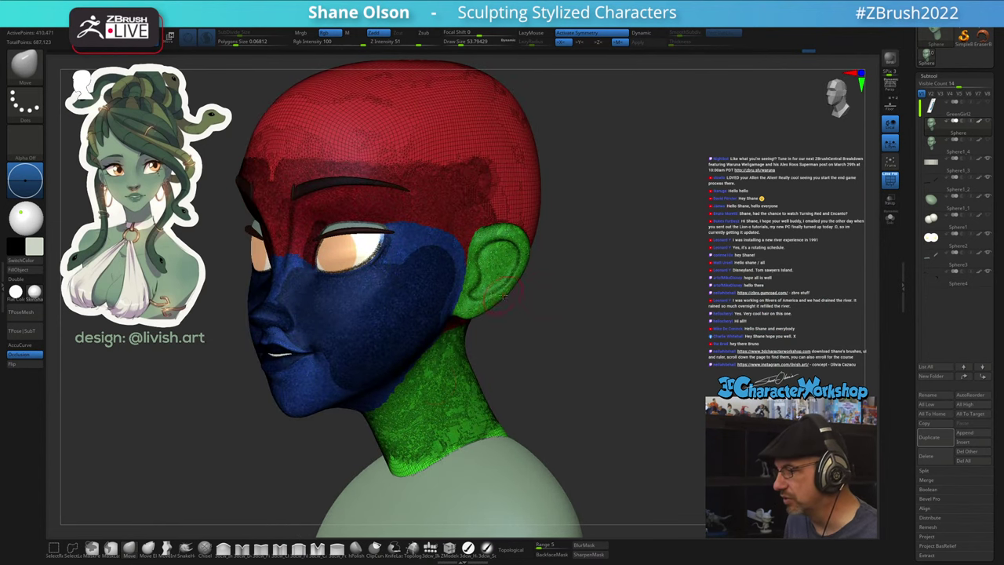
left_click(936, 146)
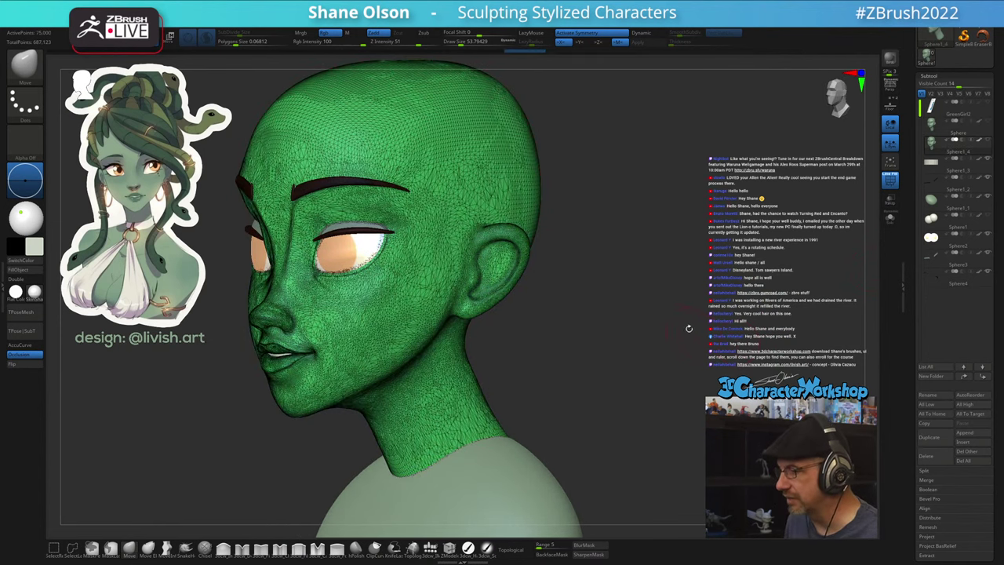
left_click_drag(688, 328, 725, 325)
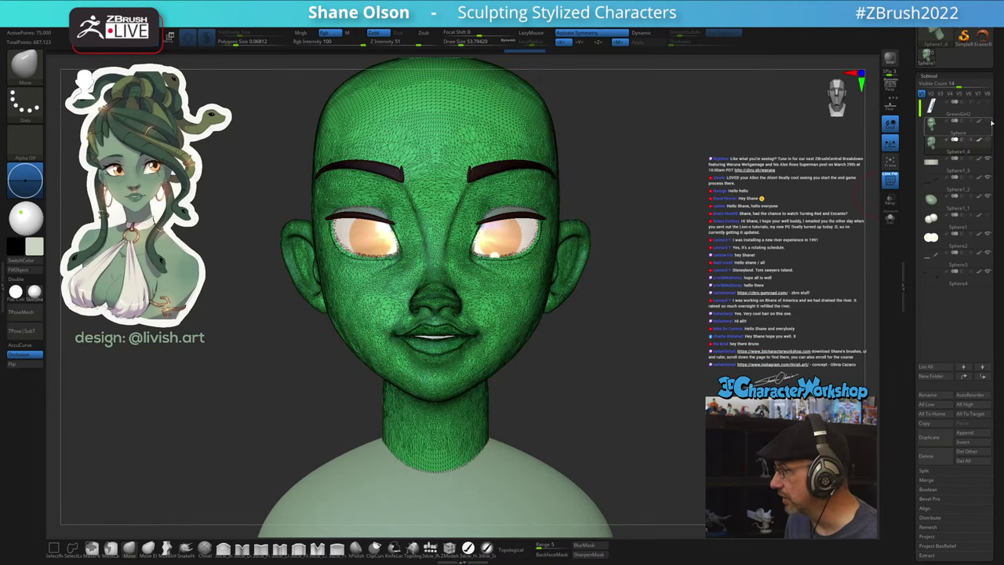
mouse_move(947, 144)
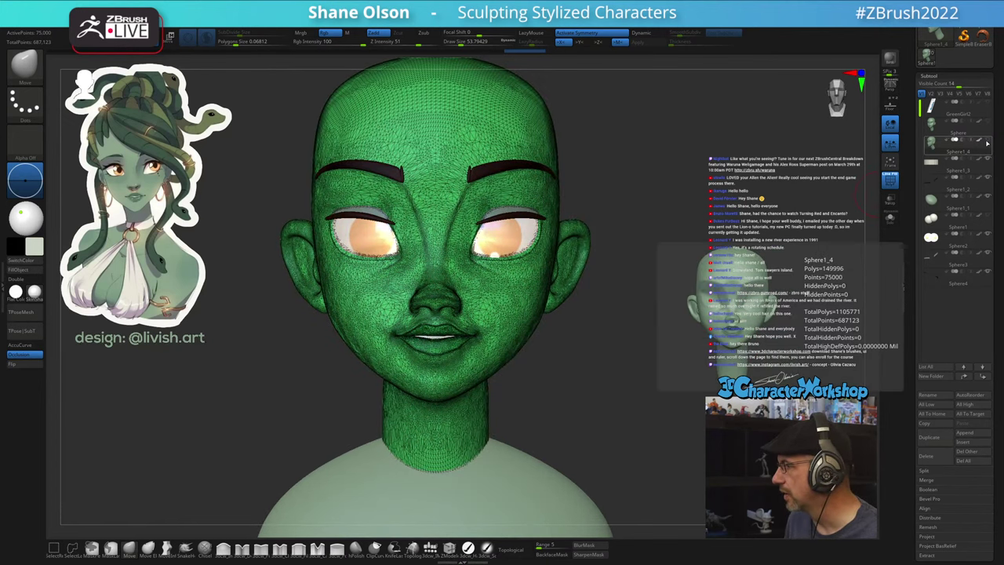
- Hide the wireframe and check the decimated head with the torso from front and three-quarter views
key("shift+f")
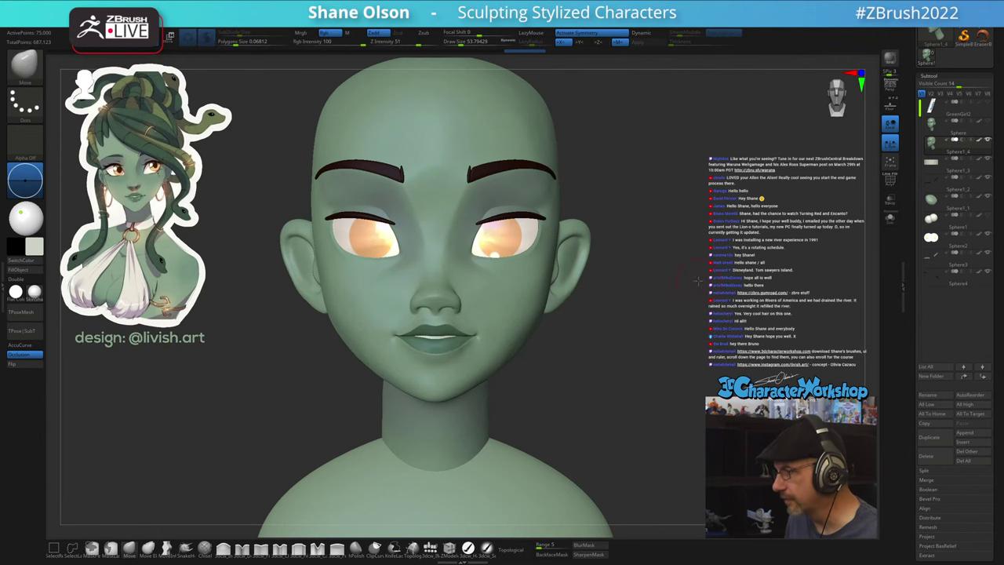
left_click_drag(698, 278, 723, 210, "alt")
left_click_drag(633, 238, 596, 235)
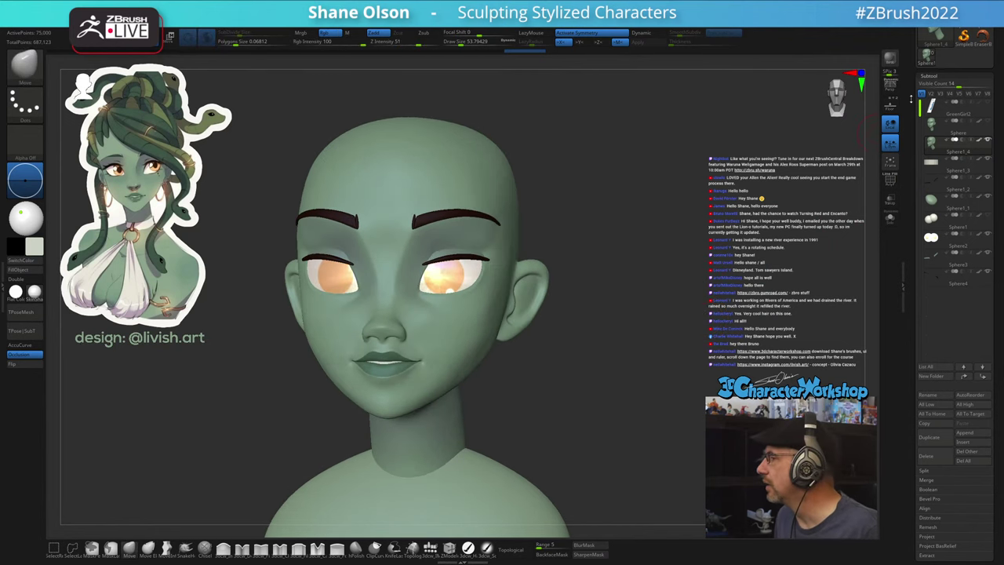
scroll(910, 63, "up", 3)
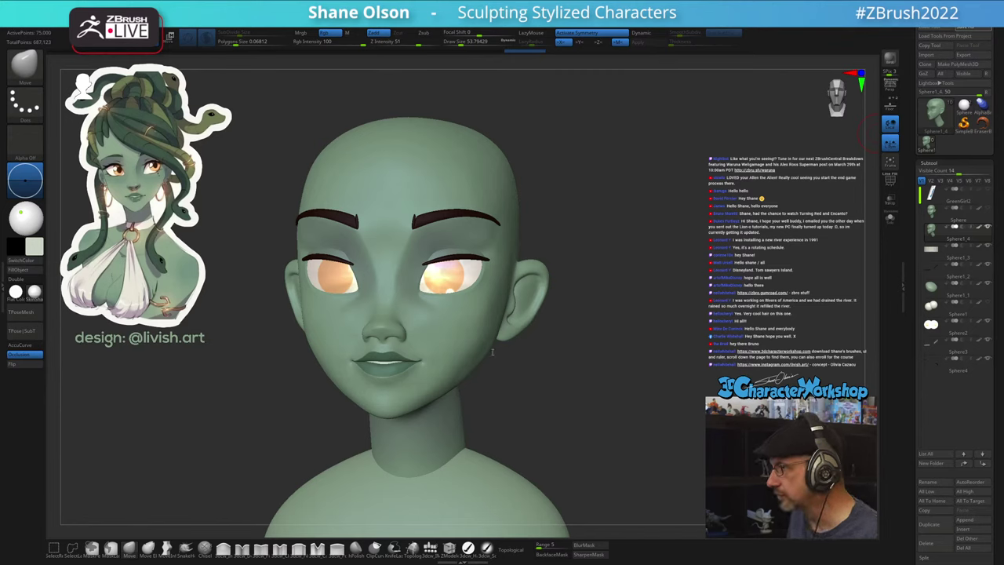
left_click_drag(650, 304, 625, 338)
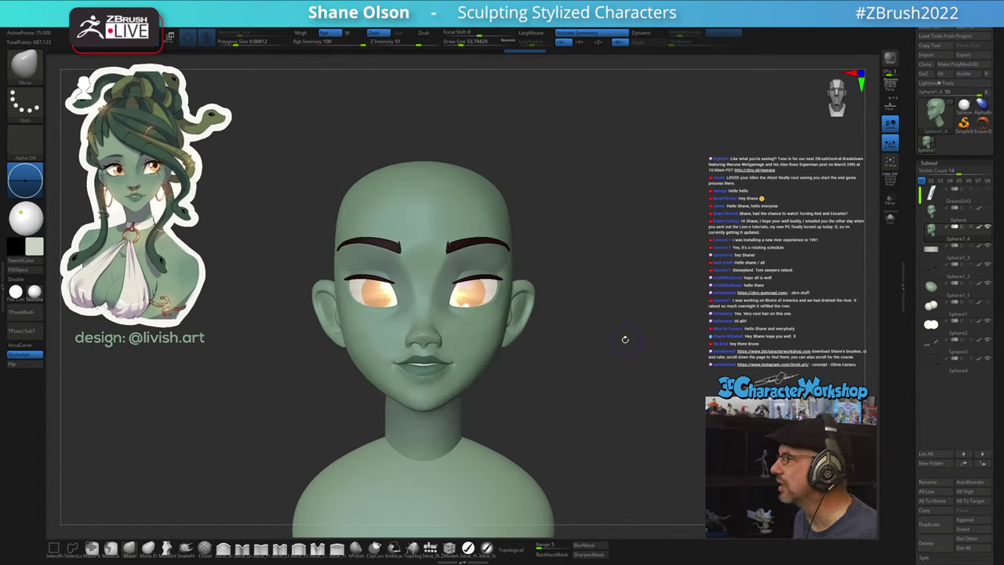
mouse_move(625, 338)
left_mouse_down("alt")
mouse_move(626, 311)
mouse_move(615, 335)
mouse_move(629, 357)
mouse_move(623, 369)
mouse_move(612, 361)
mouse_move(614, 381)
left_mouse_up("alt")
- Mask the decimated head above the neck with a lasso in side view and blur the mask edge repeatedly
key("s")
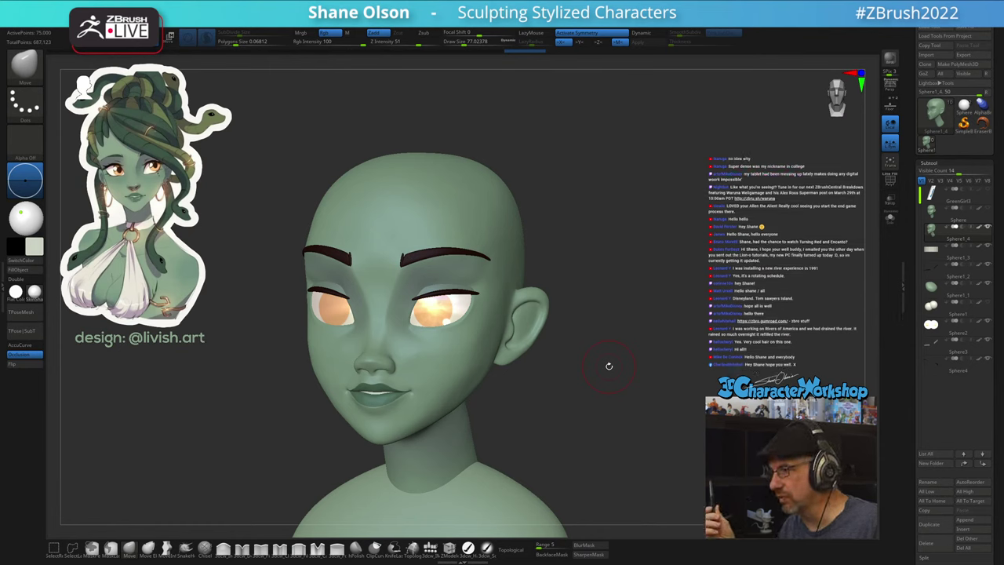
mouse_move(609, 414)
left_mouse_down()
mouse_move(599, 358)
mouse_move(623, 322)
mouse_move(566, 291)
mouse_move(582, 265)
mouse_move(604, 333)
mouse_move(567, 406)
mouse_move(497, 372)
mouse_move(526, 352)
mouse_move(588, 188)
mouse_move(370, 69)
mouse_move(225, 389)
mouse_move(471, 439)
mouse_move(512, 356)
left_mouse_up()
key("shift+f")
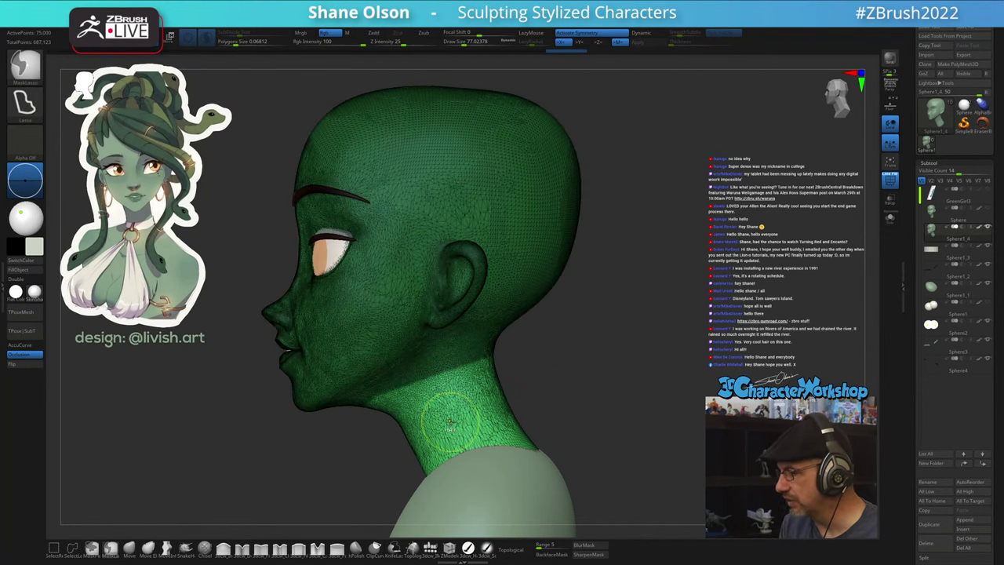
left_click(590, 546)
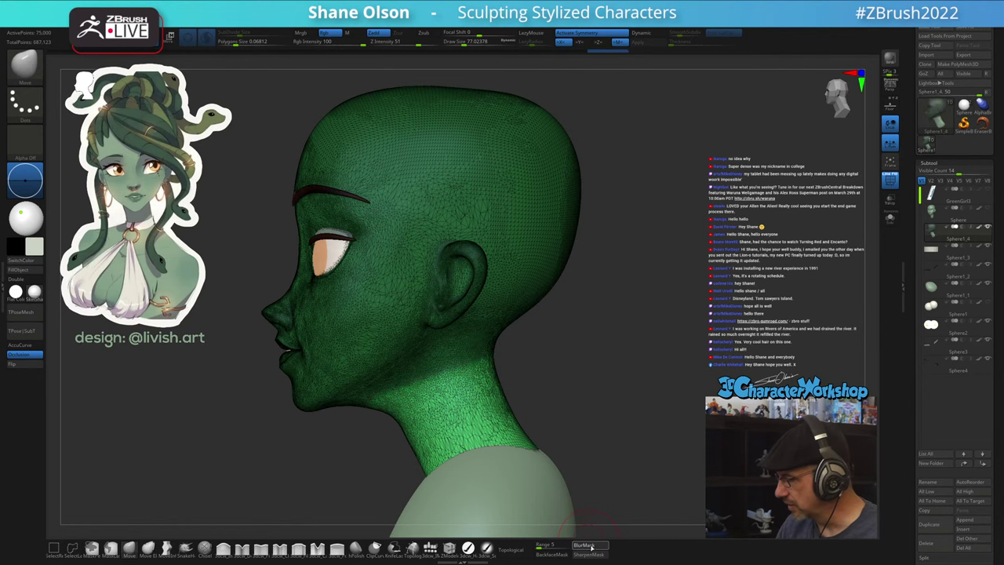
left_click(592, 546)
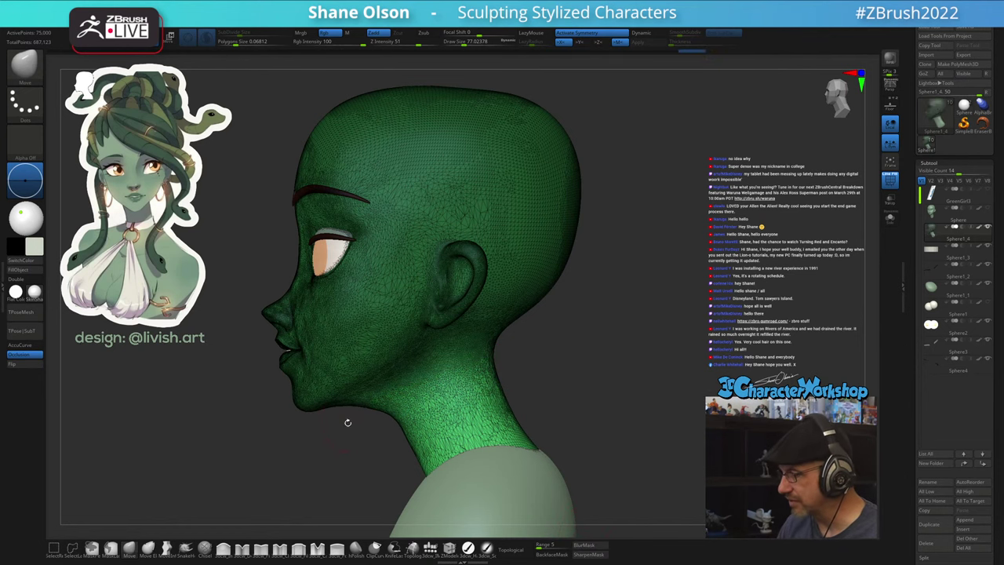
left_click_drag(587, 370, 578, 419, "alt")
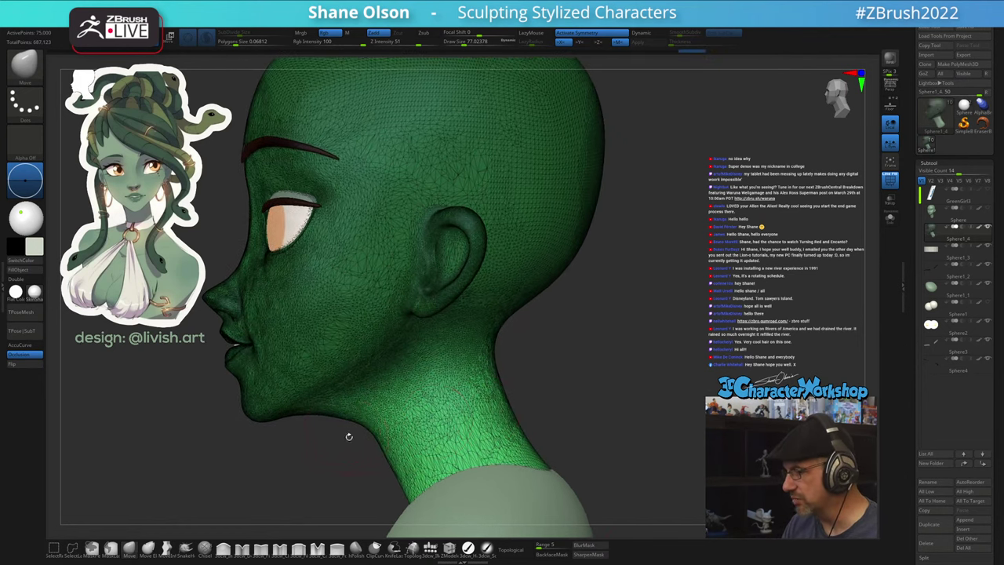
left_click_drag(557, 361, 559, 315, "alt")
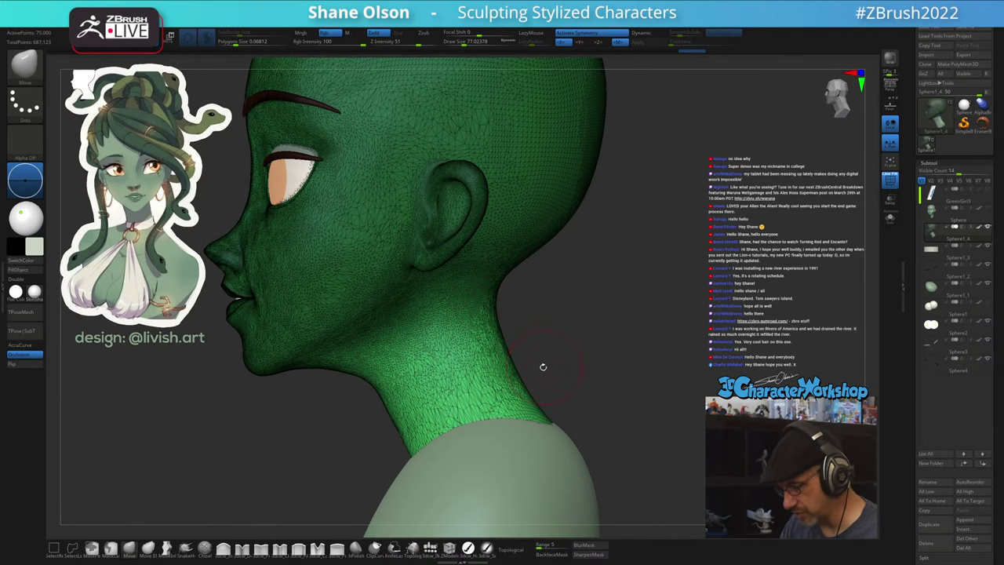
- Rotate the unmasked neck slightly from a pivot below the ear to bring its base forward, clear the mask and hide the wireframe
key("w")
left_click_drag(242, 272, 455, 337, "alt")
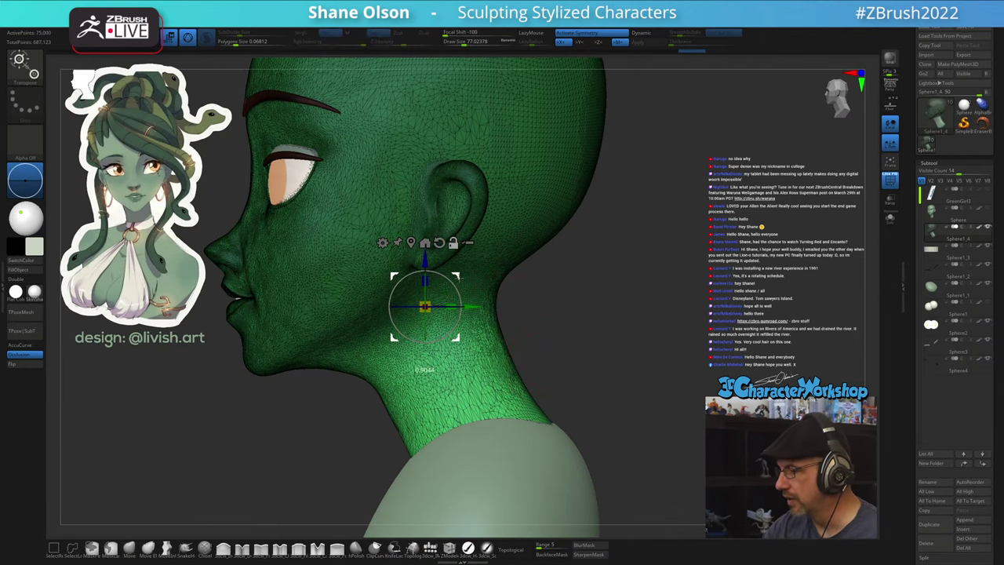
left_click_drag(454, 282, 458, 289)
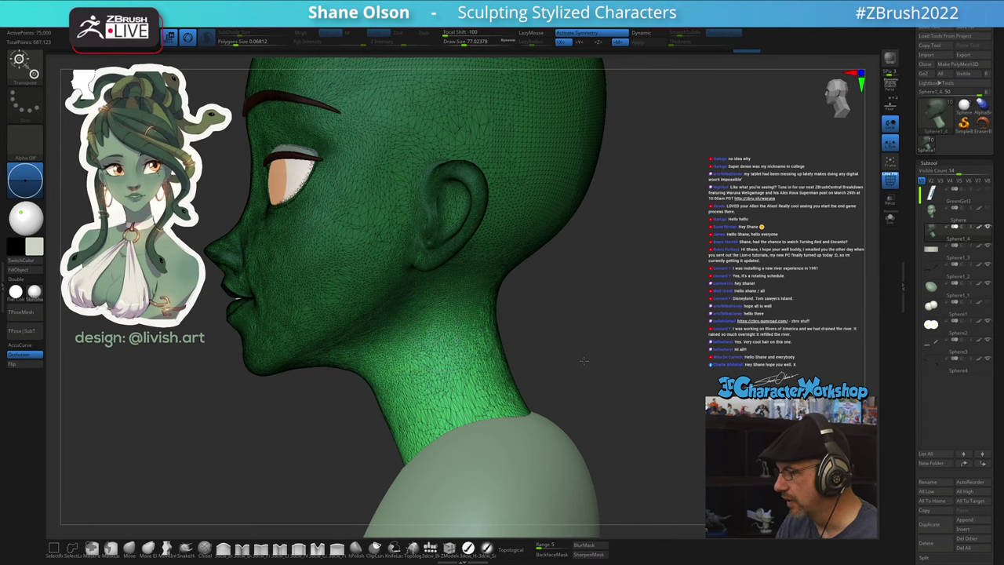
left_click_drag(583, 388, 581, 335, "alt")
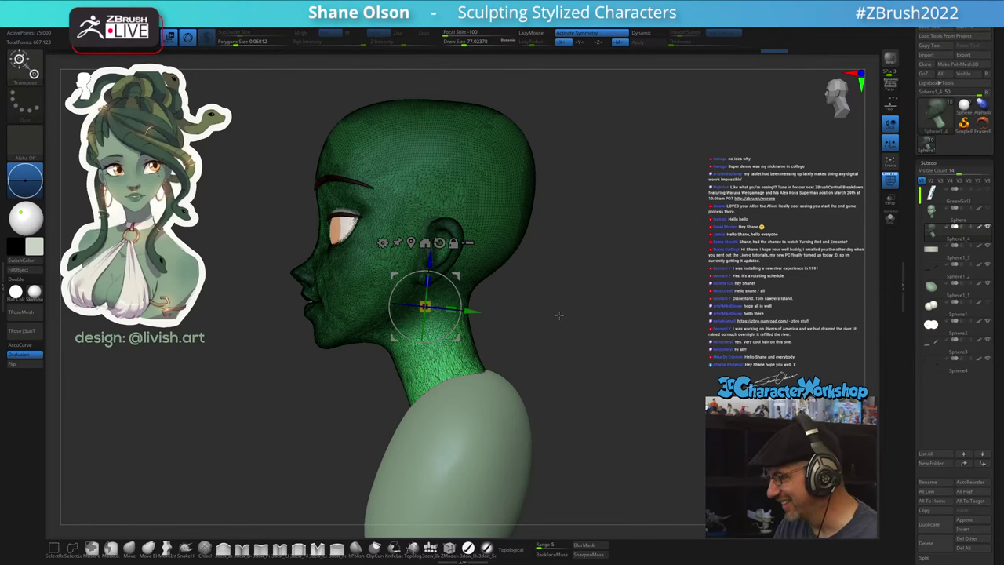
left_click_drag(559, 315, 561, 345, "alt")
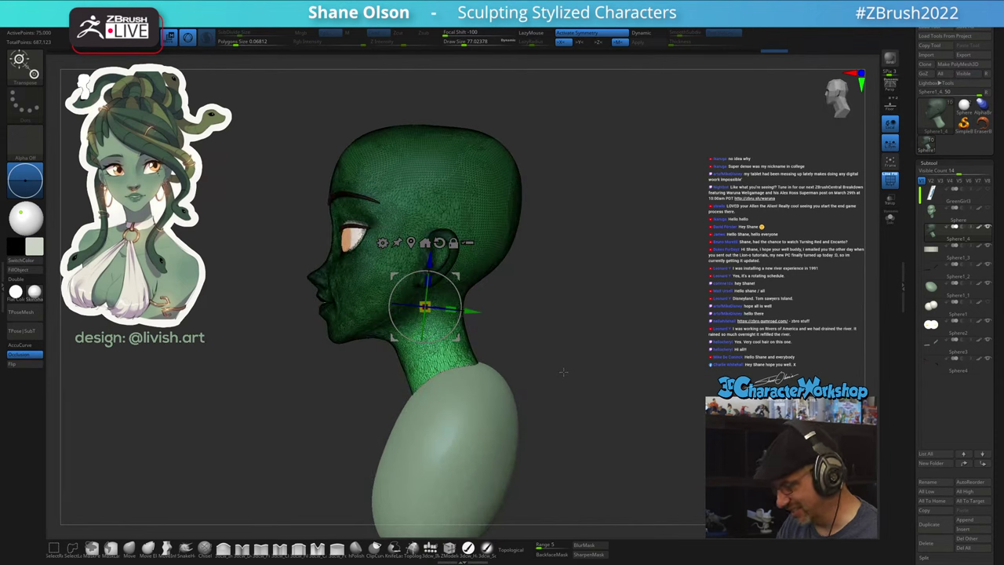
key("q")
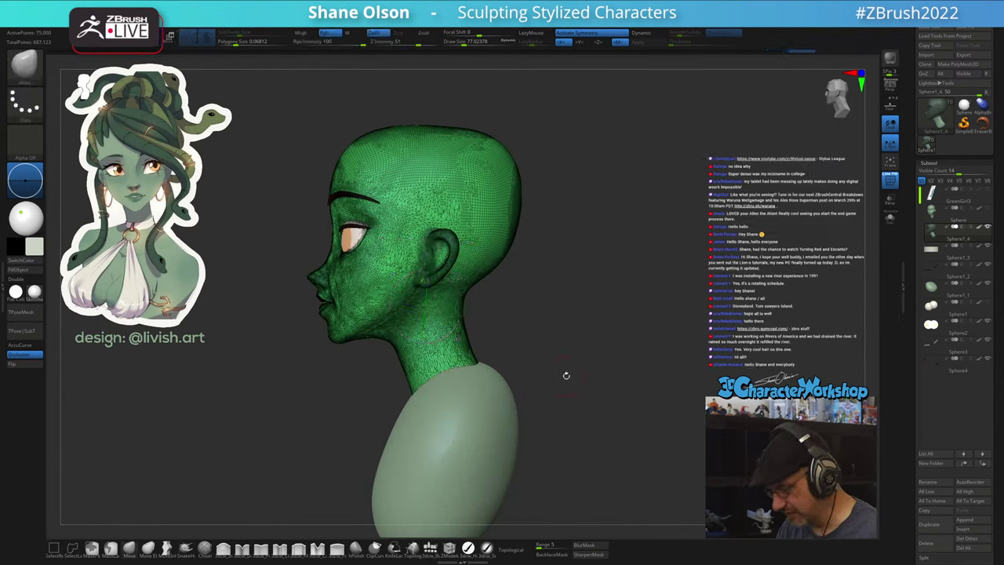
key("shift+f")
right_click_drag(563, 371, 572, 354)
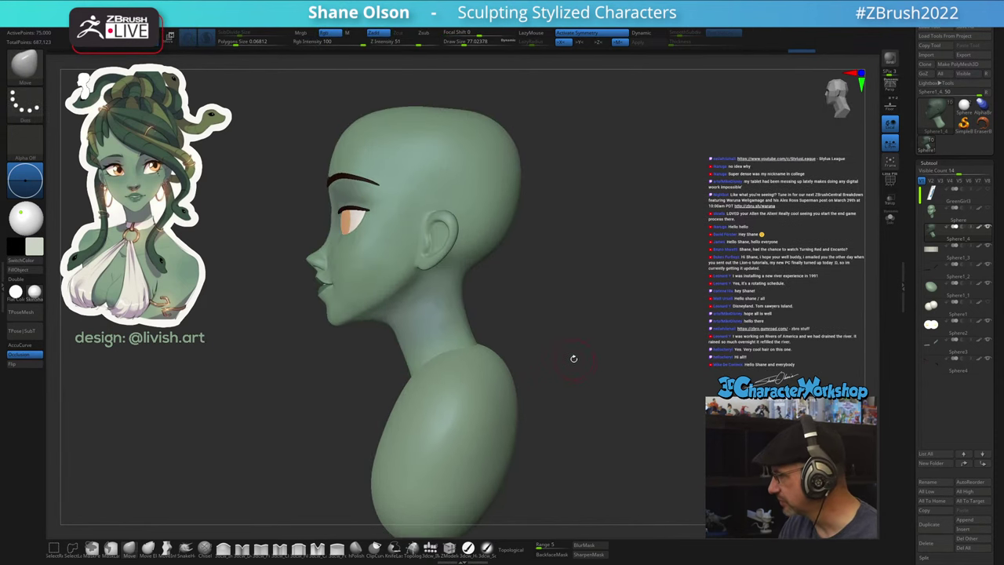
- Select the torso and move it slightly forward under the neck in side view
left_click(931, 289)
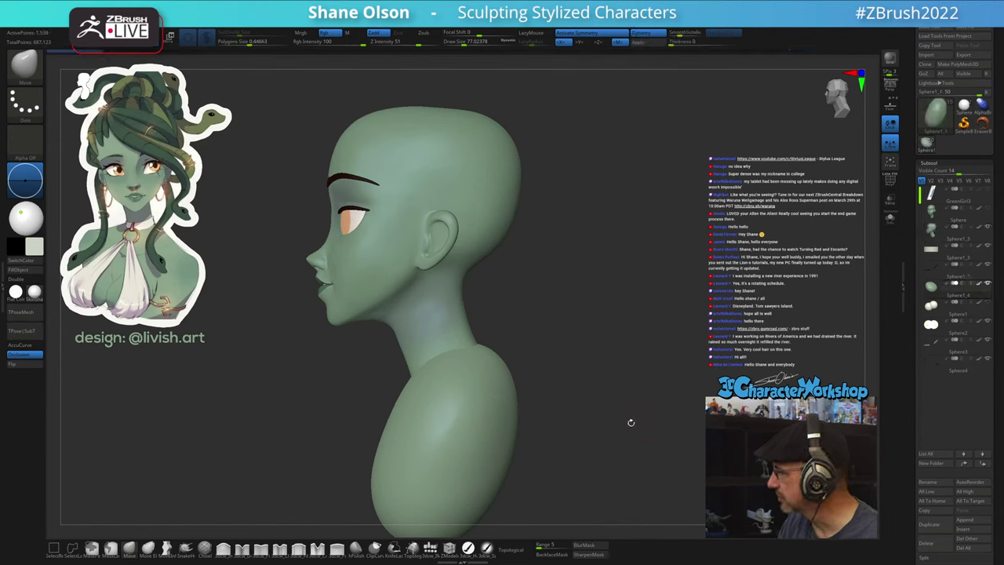
key("w")
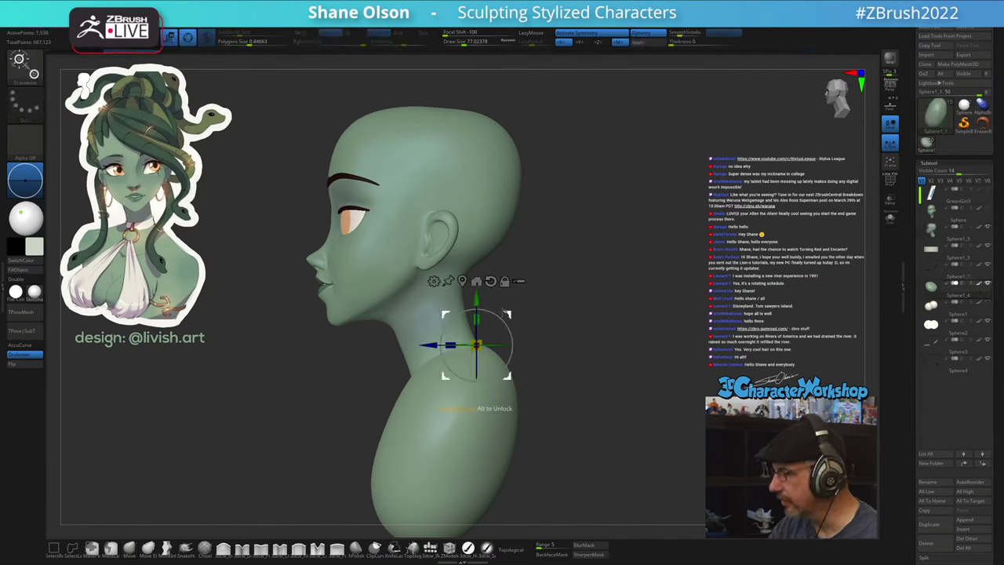
left_click_drag(427, 343, 420, 341)
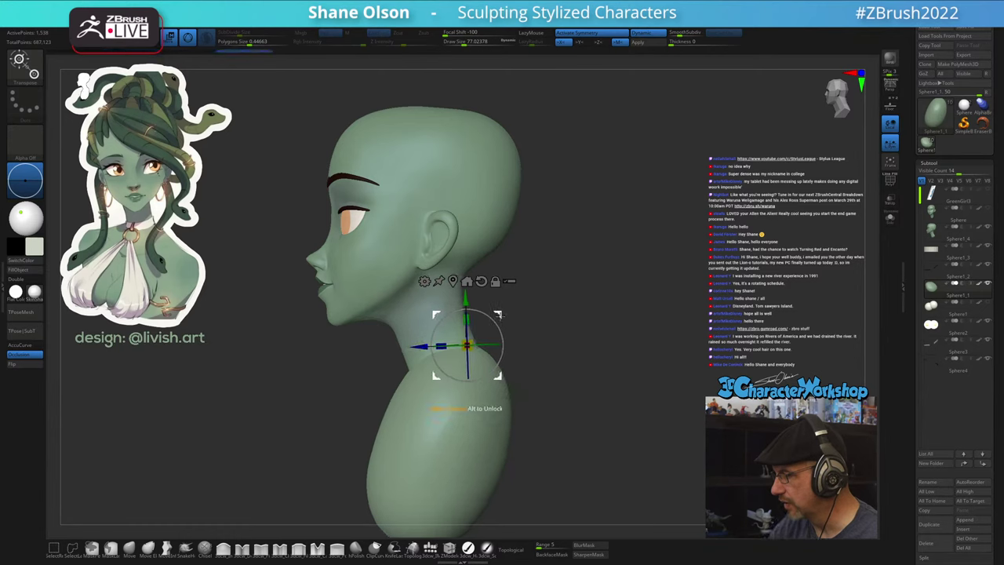
mouse_move(538, 369)
left_mouse_down()
mouse_move(619, 372)
mouse_move(556, 373)
mouse_move(567, 363)
mouse_move(559, 340)
left_mouse_up()
key("q")
- Insert a mirrored pair of QuadSphere-2 primitives beside the upper torso as shoulders, undoing the first placement and redrawing them
mouse_move(572, 378)
left_mouse_down()
mouse_move(596, 380)
mouse_move(563, 375)
mouse_move(615, 376)
left_mouse_up()
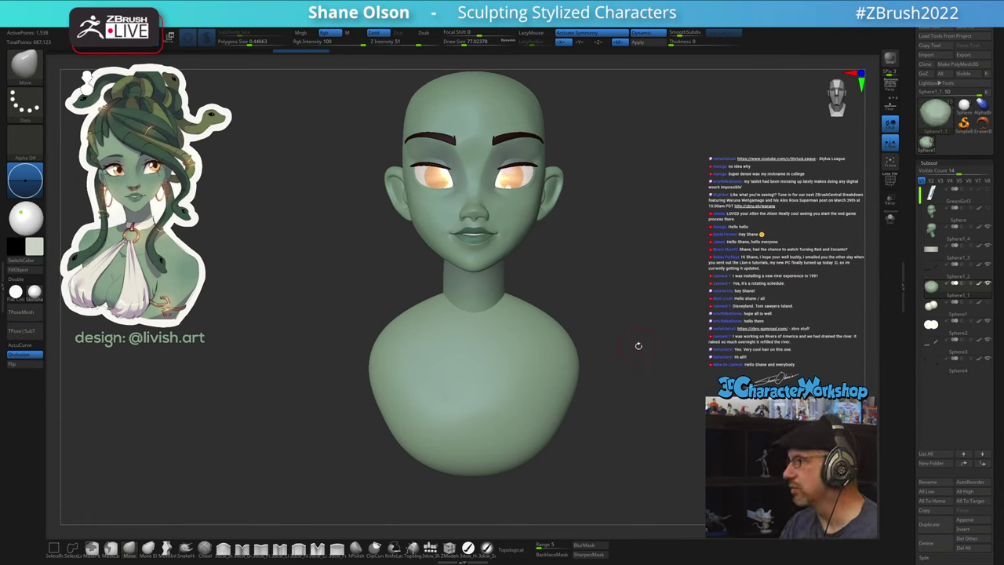
mouse_move(638, 349)
left_mouse_down()
mouse_move(623, 352)
mouse_move(606, 383)
left_mouse_up()
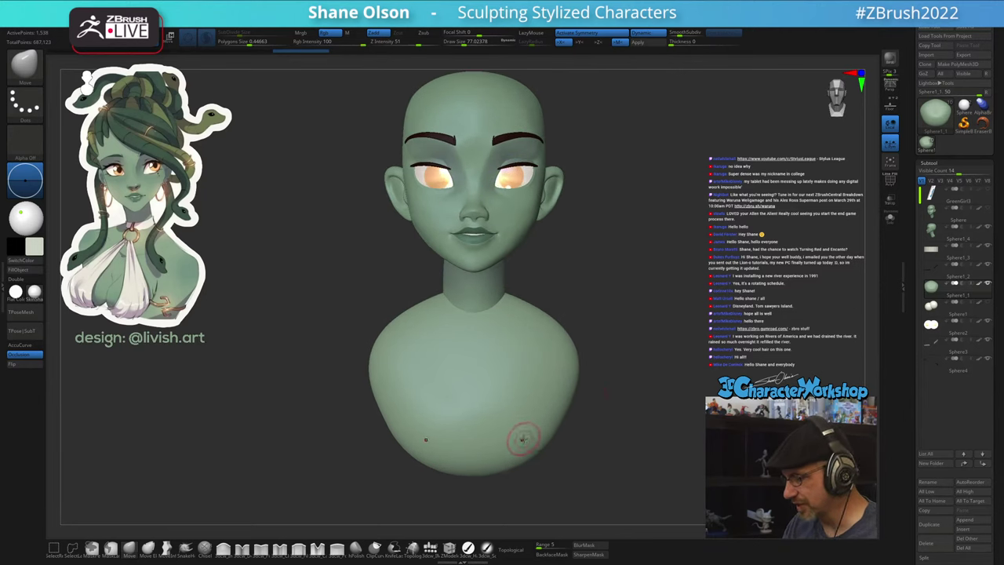
left_click_drag(522, 436, 554, 415)
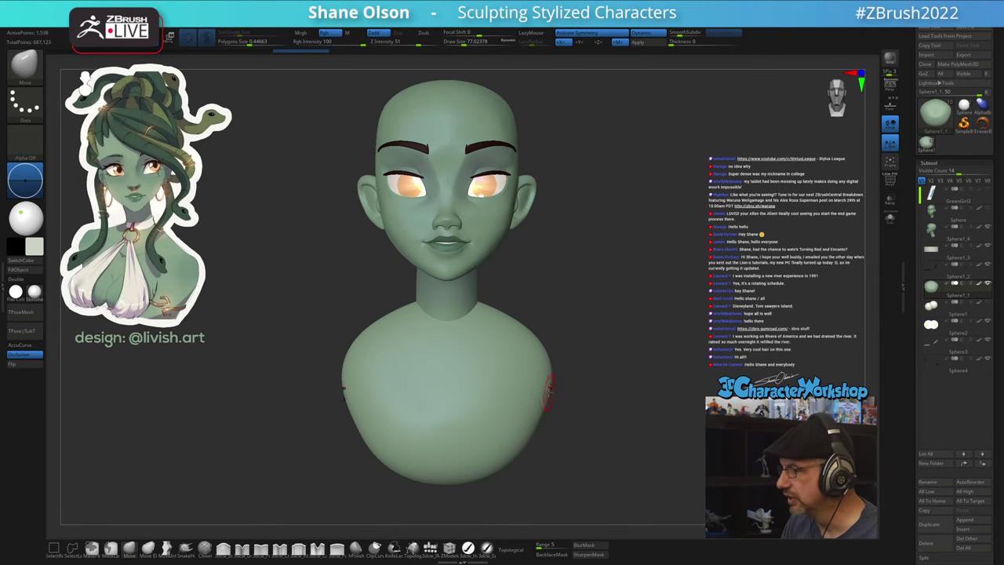
mouse_move(538, 394)
right_mouse_down()
mouse_move(520, 398)
mouse_move(549, 400)
right_mouse_up()
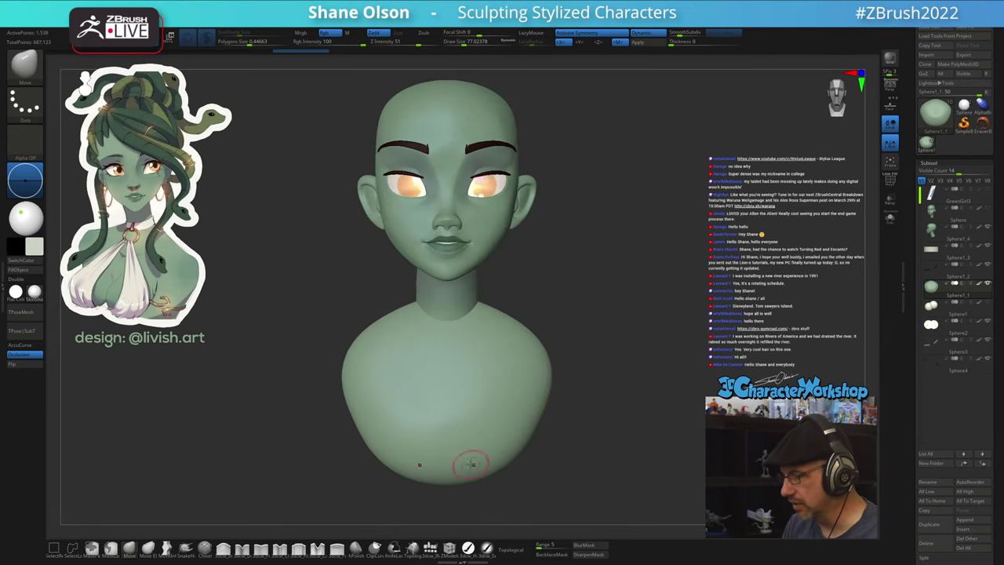
left_click(430, 546)
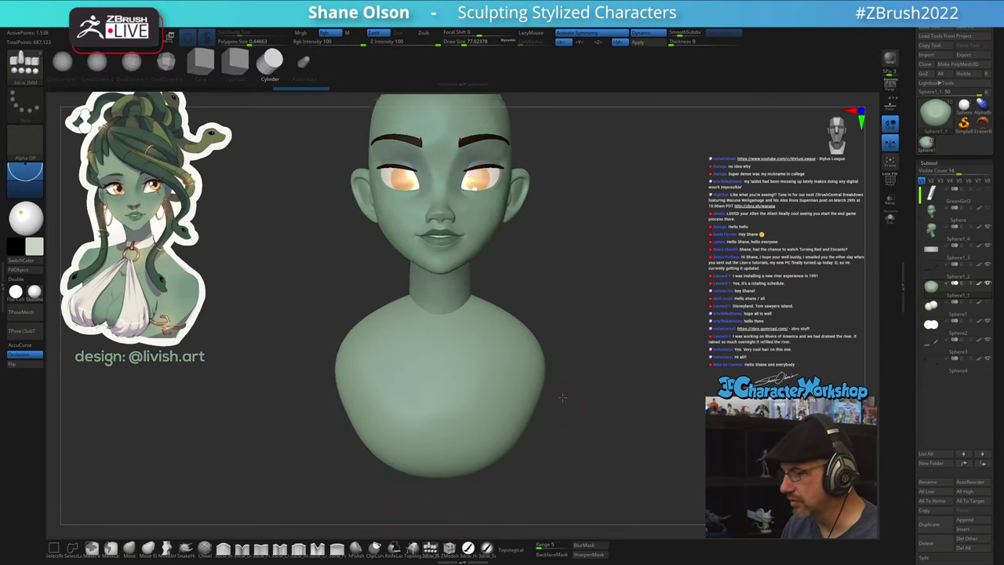
left_click_drag(562, 397, 549, 420)
left_click(97, 62)
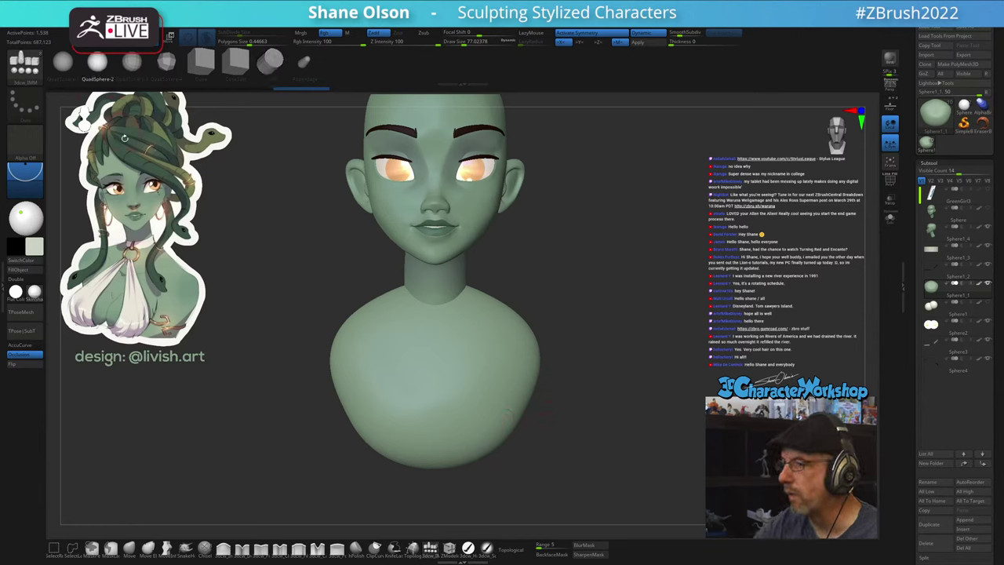
mouse_move(598, 382)
left_mouse_down("shift")
mouse_move(563, 374)
mouse_move(575, 387)
left_mouse_up("shift")
key("ctrl+z")
left_click_drag(625, 418, 649, 404, "shift")
- Move the mirrored shoulder spheres inward against the upper torso, tilt them diagonally and scale them to fit
key("w")
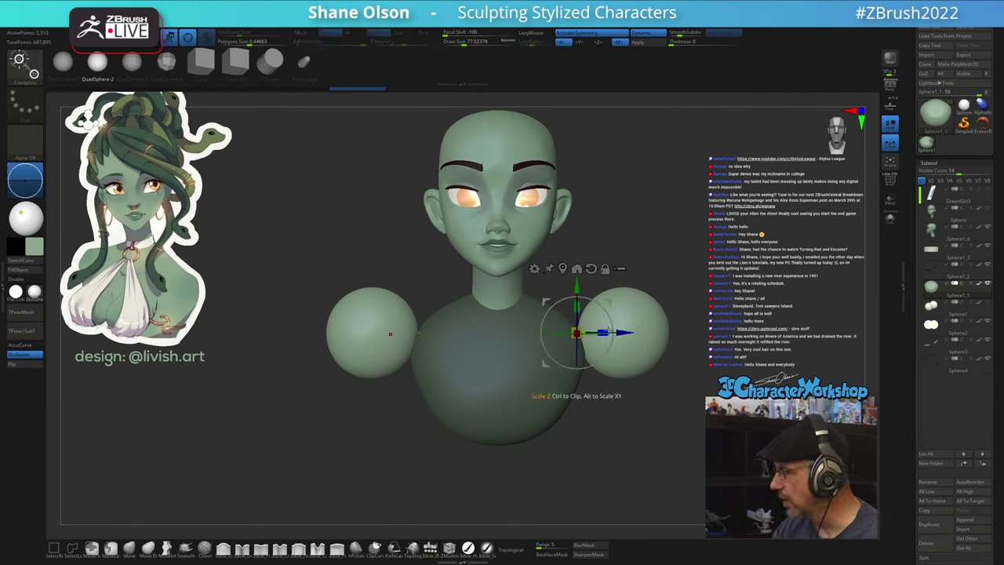
left_click_drag(604, 333, 591, 315)
left_click_drag(593, 342, 571, 333)
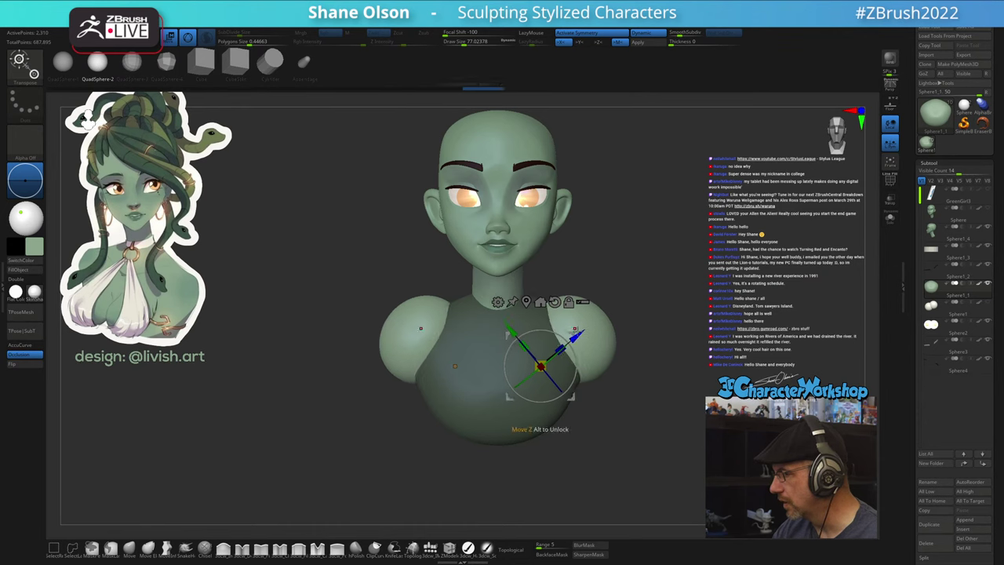
left_click_drag(637, 382, 610, 384)
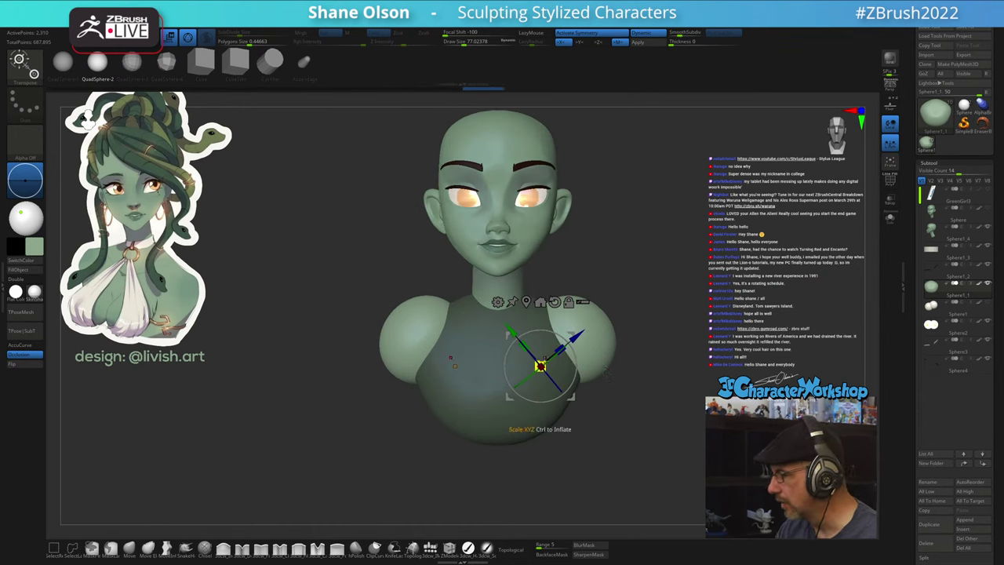
left_click_drag(541, 366, 577, 404)
left_click_drag(650, 387, 617, 383, "alt")
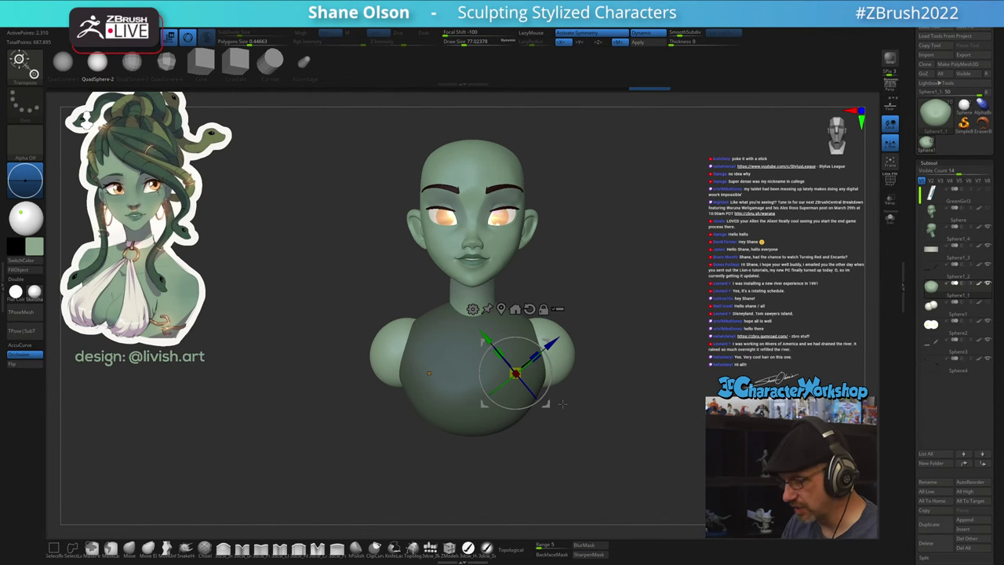
- Reshape the shoulder spheres with a large Move brush, tapering them into sloping shoulders that blend into the upper torso
left_click(129, 549)
mouse_move(589, 386)
left_mouse_down("alt")
mouse_move(586, 399)
mouse_move(601, 381)
mouse_move(595, 294)
left_mouse_up("alt")
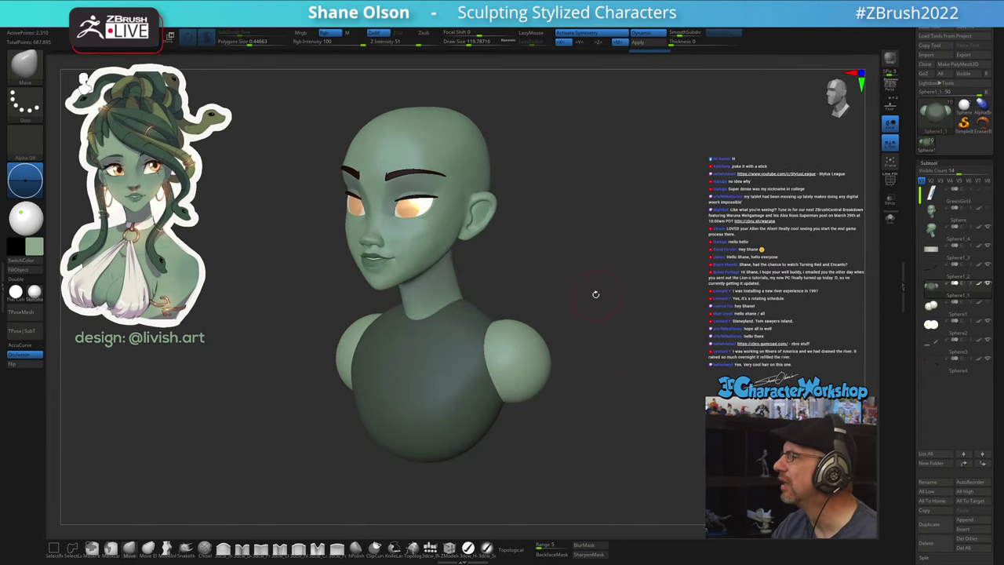
key("s")
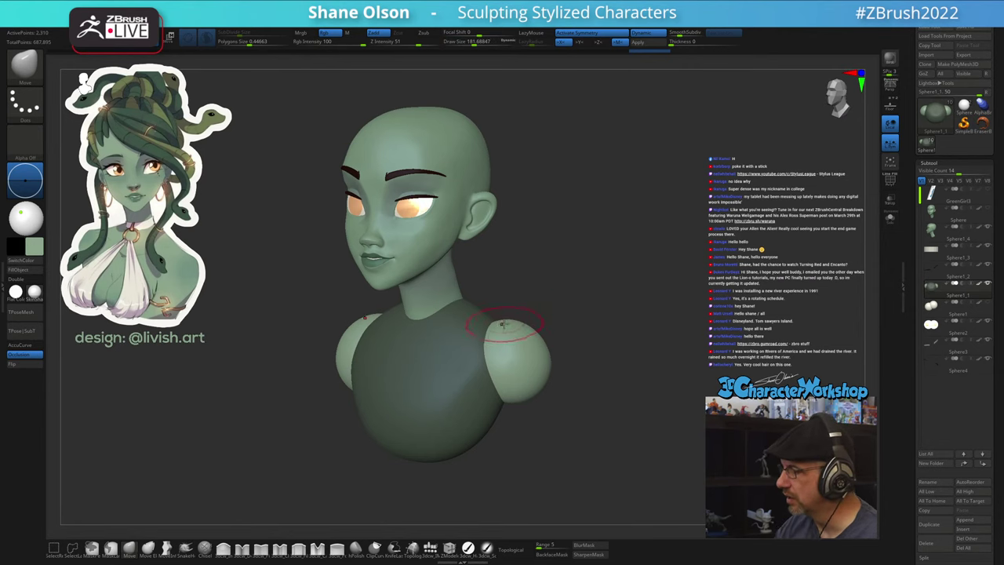
left_click_drag(566, 330, 607, 332)
key("s")
left_click_drag(498, 331, 503, 331)
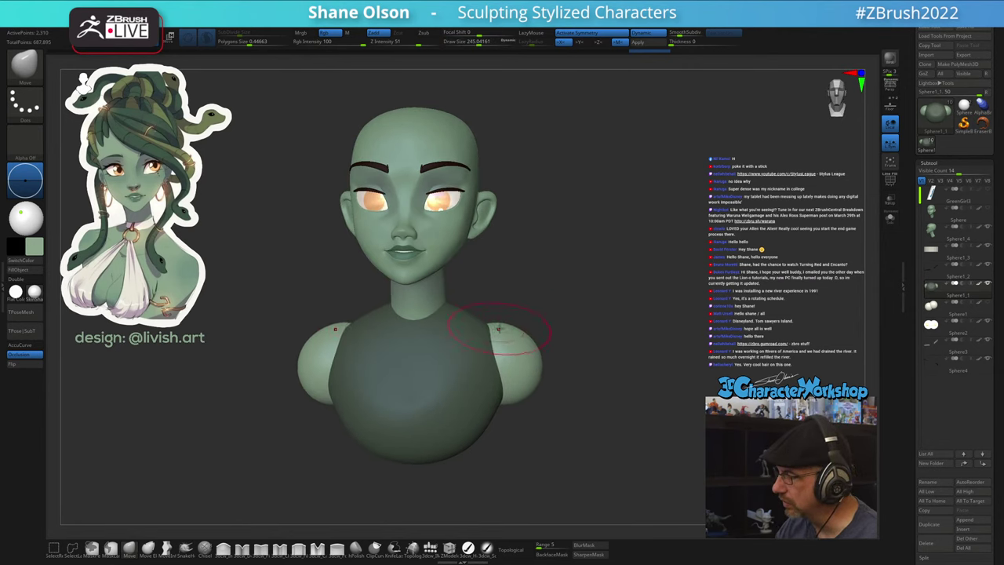
mouse_move(560, 406)
left_mouse_down()
mouse_move(543, 405)
mouse_move(542, 425)
mouse_move(532, 400)
mouse_move(505, 450)
mouse_move(497, 441)
mouse_move(544, 428)
mouse_move(590, 397)
mouse_move(576, 416)
mouse_move(515, 355)
left_mouse_up()
key("s")
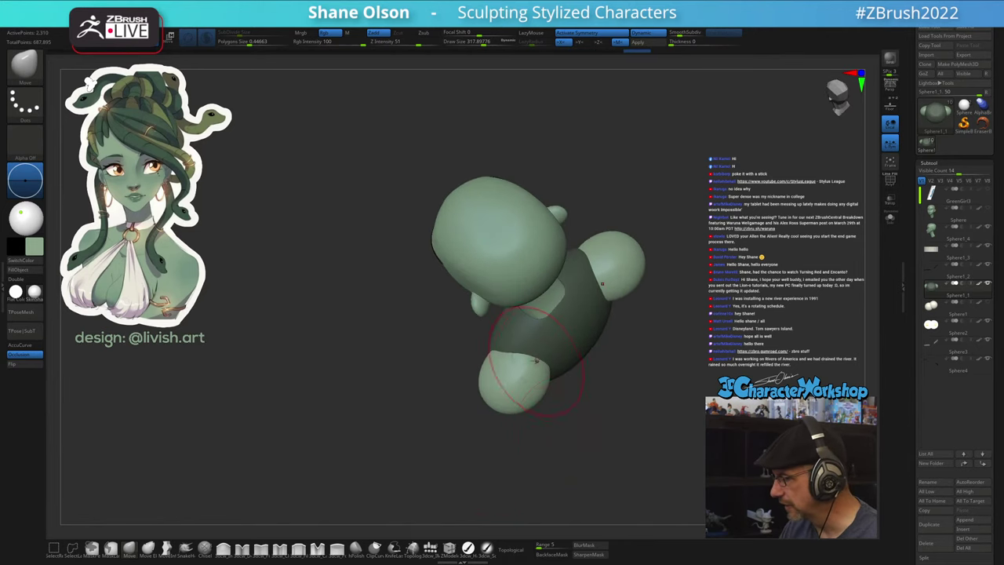
left_click_drag(548, 396, 535, 384)
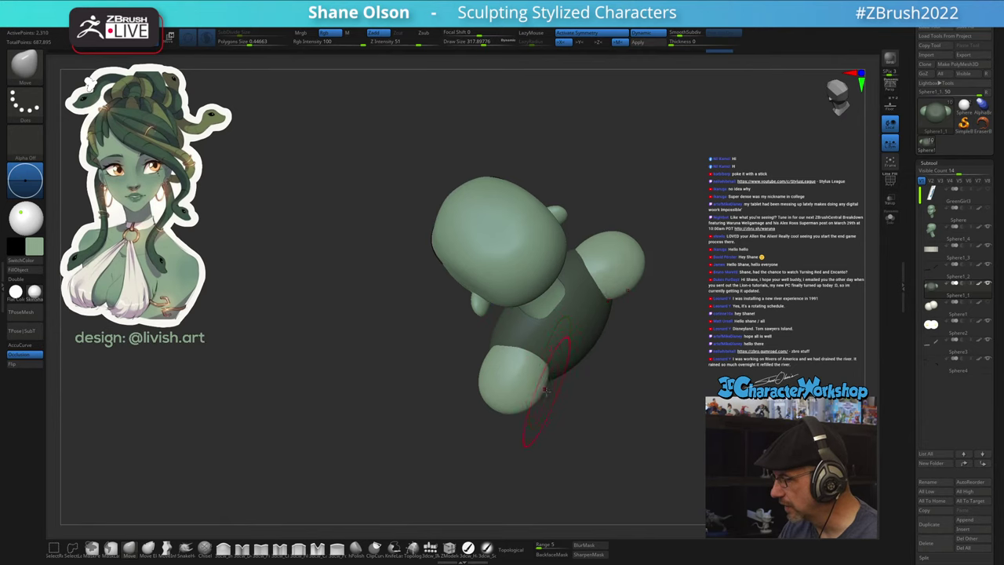
mouse_move(538, 447)
left_mouse_down()
mouse_move(535, 405)
mouse_move(518, 420)
mouse_move(529, 429)
mouse_move(555, 416)
mouse_move(531, 419)
mouse_move(547, 392)
mouse_move(484, 335)
left_mouse_up()
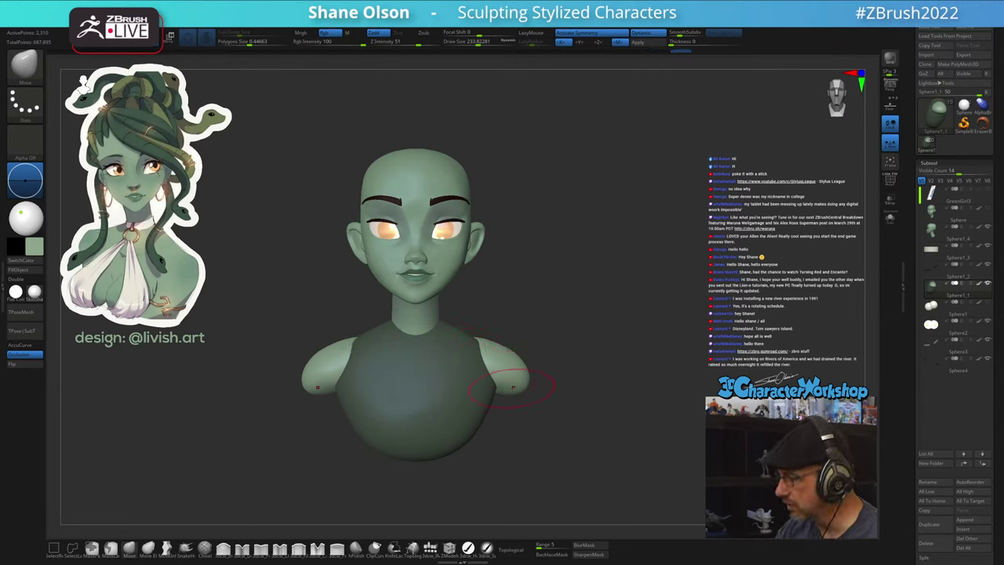
- Invert the mask to protect the shoulders and narrow the sides of the torso with the Move brush, clearing the mask at the end
left_click(507, 420, "alt")
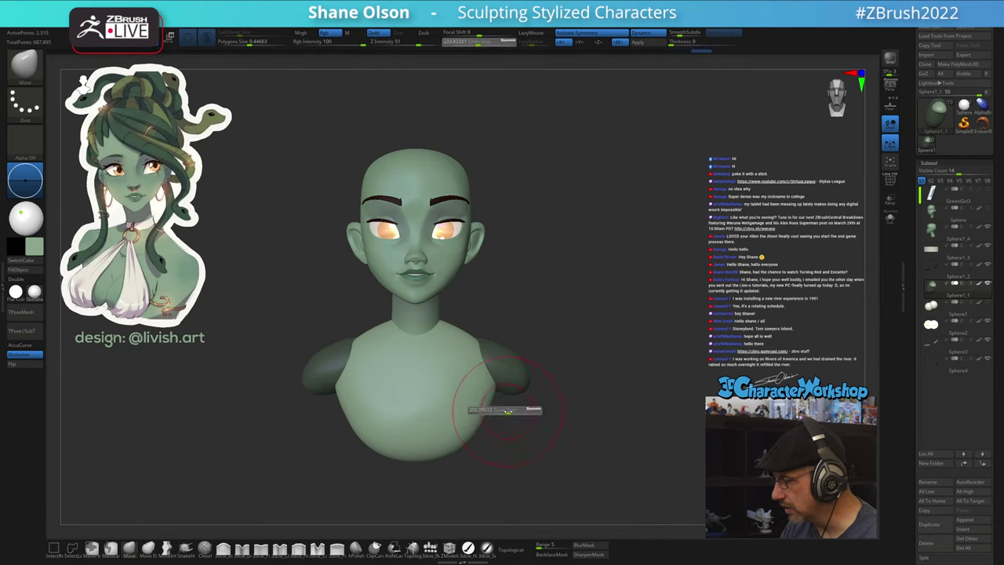
mouse_move(494, 391)
left_mouse_down()
mouse_move(480, 390)
mouse_move(486, 369)
left_mouse_up()
mouse_move(523, 414)
left_mouse_down()
mouse_move(549, 409)
mouse_move(520, 416)
mouse_move(488, 395)
left_mouse_up()
mouse_move(466, 430)
left_mouse_down()
mouse_move(506, 425)
mouse_move(513, 439)
mouse_move(541, 408)
mouse_move(559, 351)
mouse_move(627, 350)
mouse_move(535, 427)
mouse_move(547, 401)
mouse_move(486, 392)
mouse_move(560, 403)
mouse_move(555, 412)
mouse_move(577, 392)
mouse_move(562, 385)
mouse_move(554, 342)
mouse_move(612, 311)
mouse_move(593, 303)
left_mouse_up()
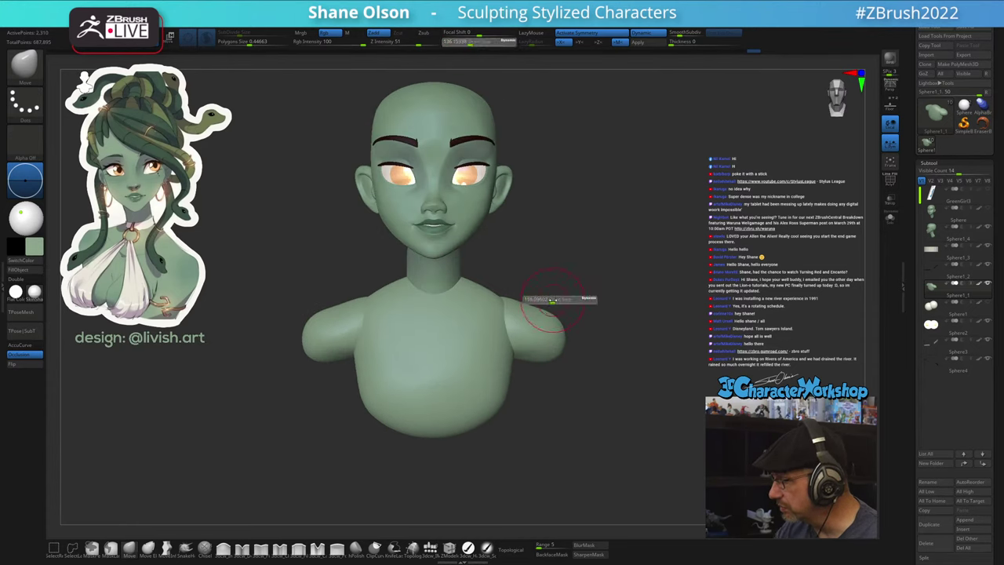
- Turn on Topological masking for the Move brush and refine the shoulders and upper-arm stumps from above, behind and the front
right_click_drag(513, 289, 537, 292)
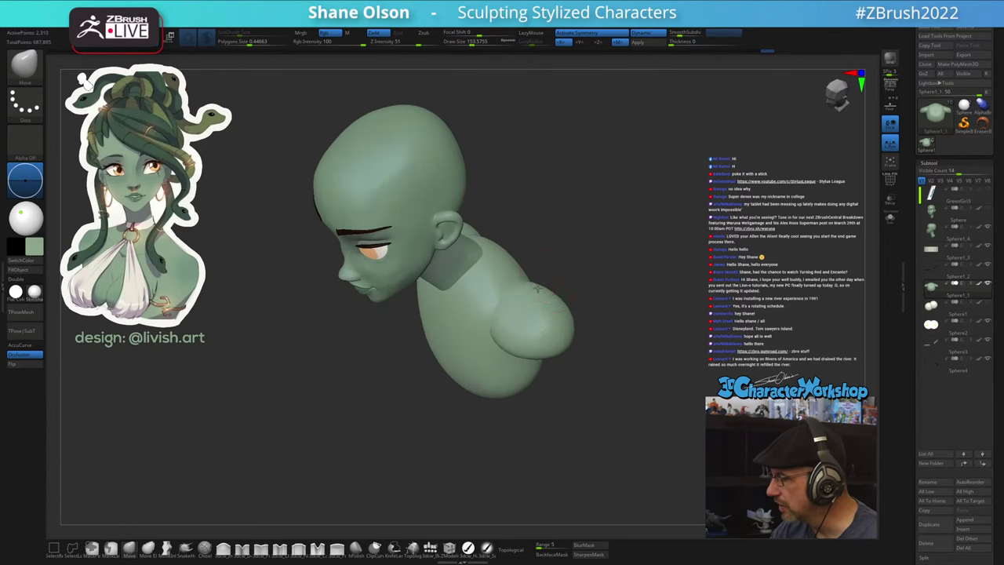
left_click(511, 548)
left_click_drag(567, 410, 574, 390)
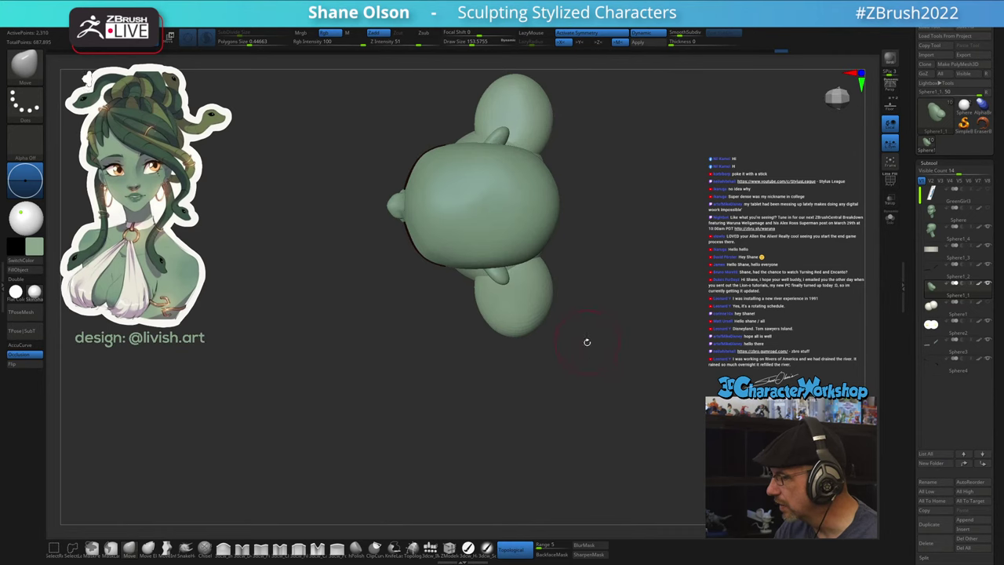
left_click_drag(587, 342, 532, 269)
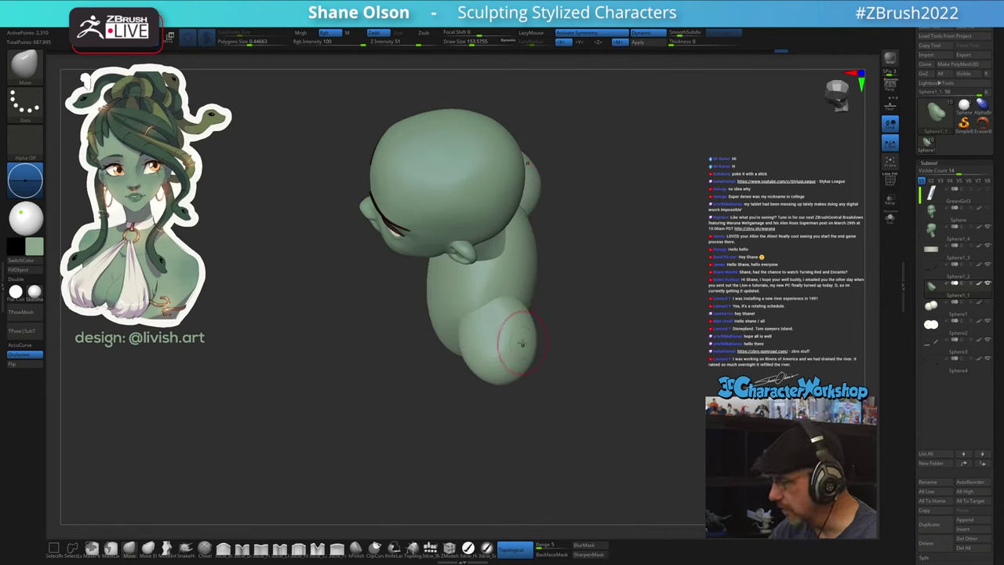
key("s")
left_click_drag(484, 443, 494, 446)
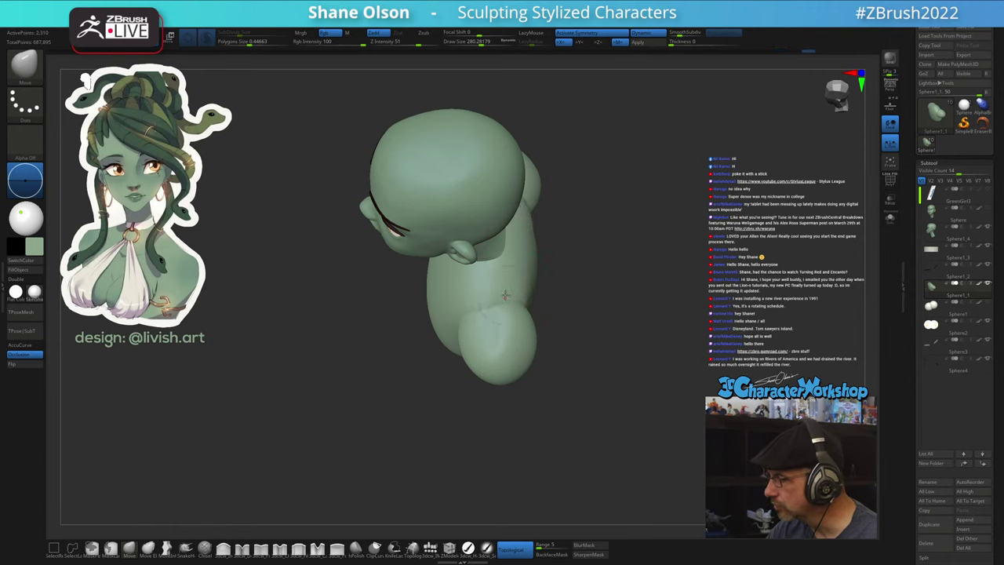
mouse_move(549, 374)
left_mouse_down()
mouse_move(610, 354)
mouse_move(597, 361)
left_mouse_up()
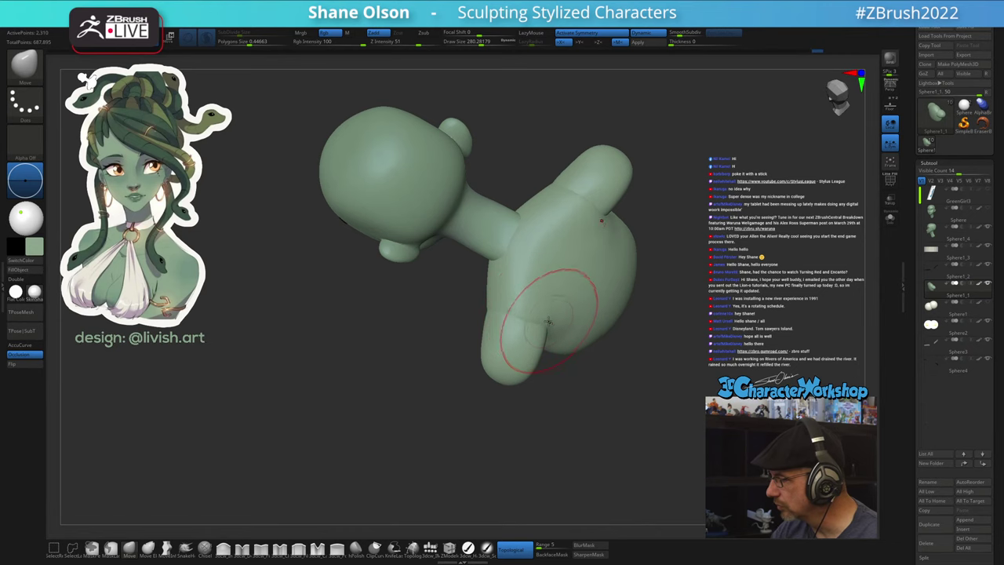
mouse_move(548, 321)
left_mouse_down()
mouse_move(580, 403)
mouse_move(630, 403)
left_mouse_up()
left_click_drag(560, 285, 587, 301)
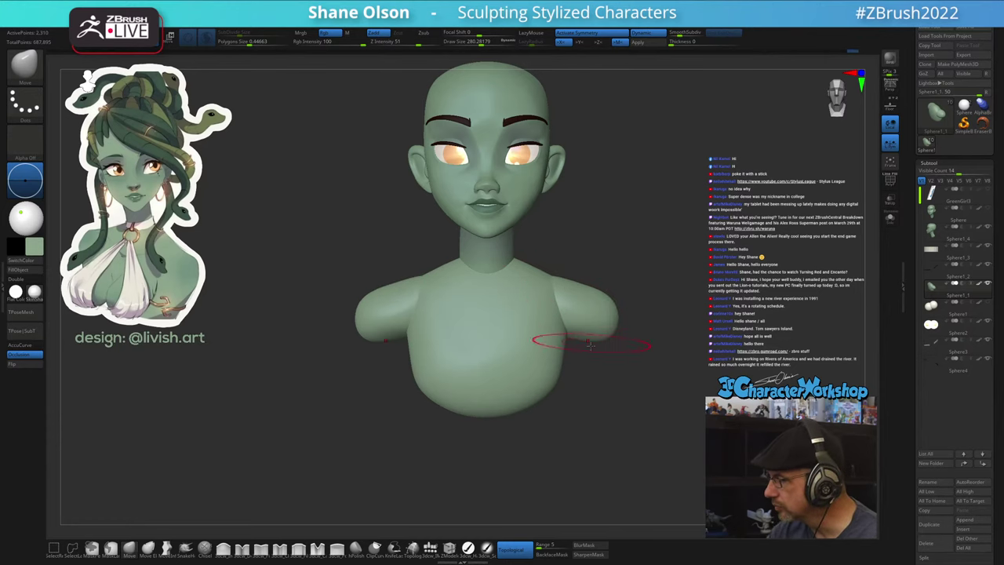
mouse_move(616, 372)
left_mouse_down()
mouse_move(515, 394)
mouse_move(585, 382)
mouse_move(573, 378)
mouse_move(573, 395)
mouse_move(603, 397)
mouse_move(586, 400)
mouse_move(508, 404)
mouse_move(480, 390)
mouse_move(480, 413)
left_mouse_up()
left_click(430, 547)
key("s")
mouse_move(569, 422)
left_mouse_down()
mouse_move(544, 426)
mouse_move(570, 424)
left_mouse_up()
key("w")
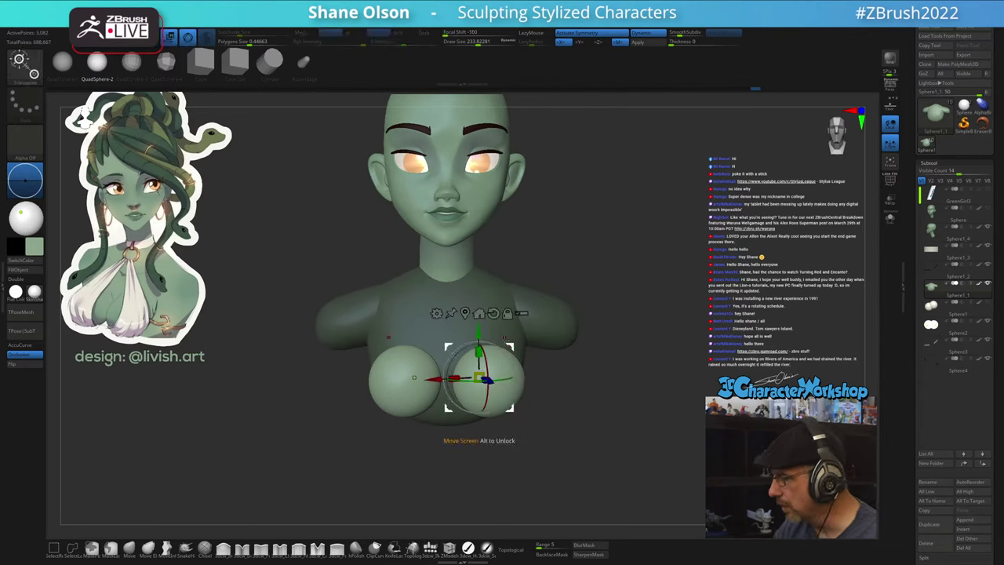
left_click(492, 313)
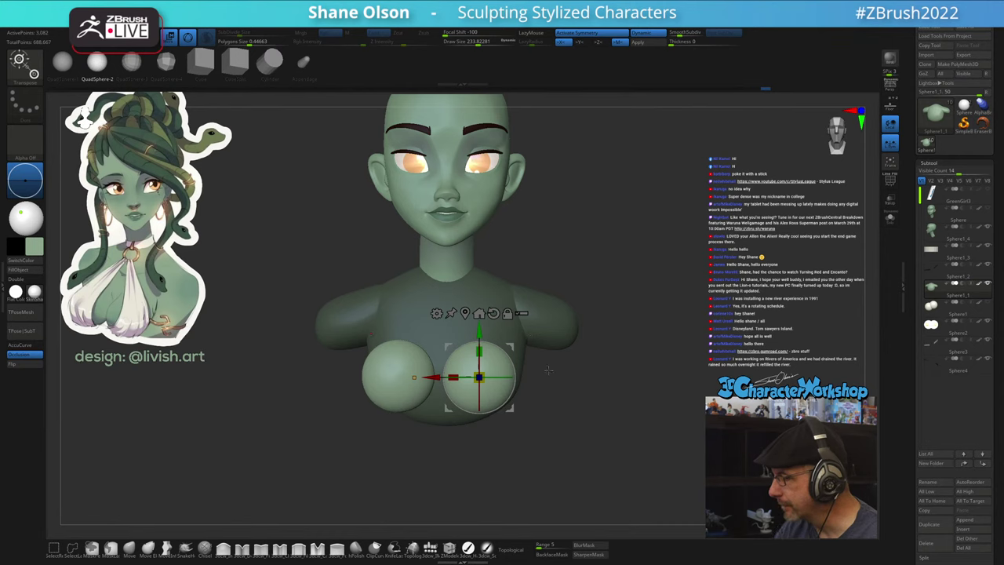
key("ctrl+z")
key("ctrl+z")
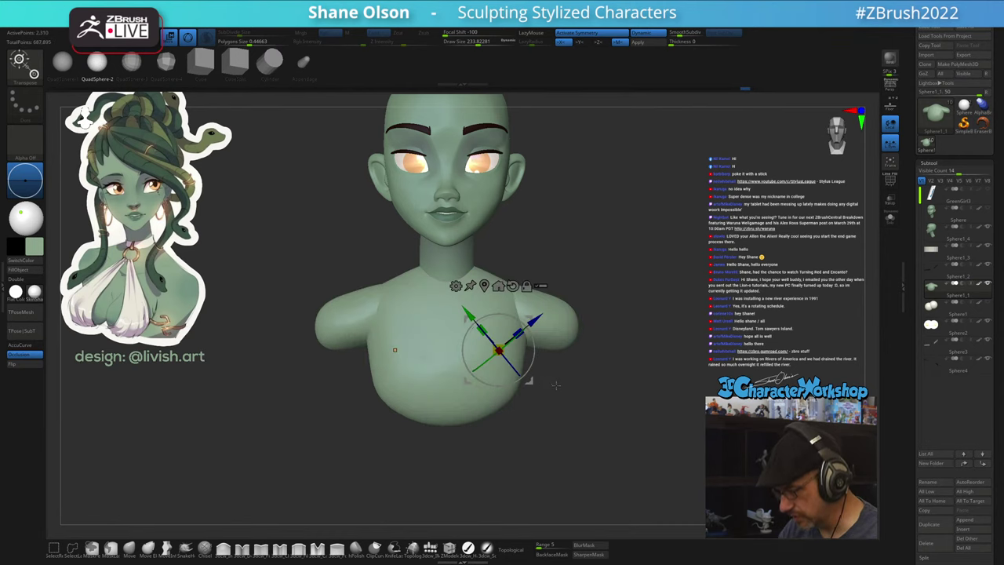
- Reset the gizmo orientation and insert a mirrored pair of QuadSphere-2 primitives on the front of the chest
key("q")
key("space")
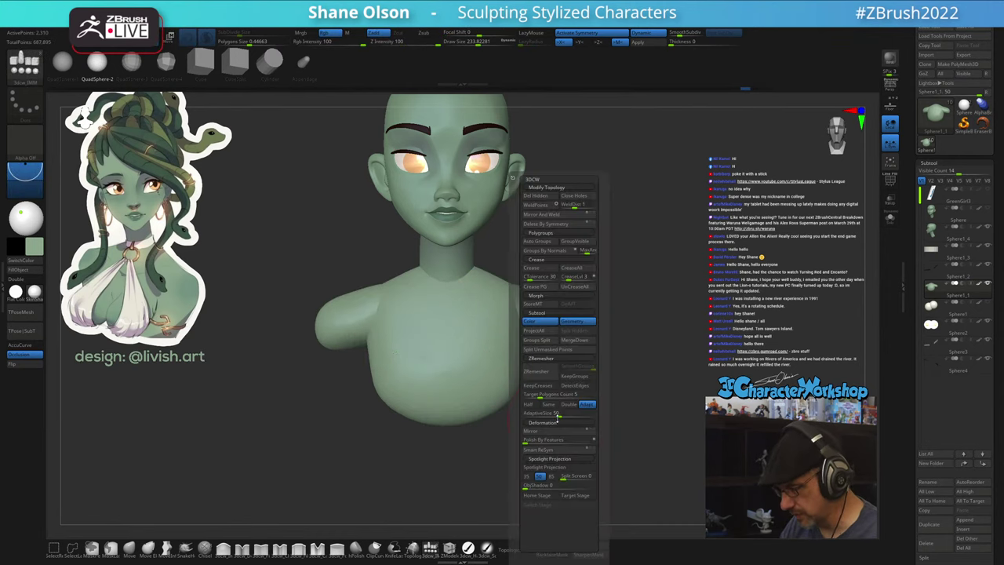
key("w")
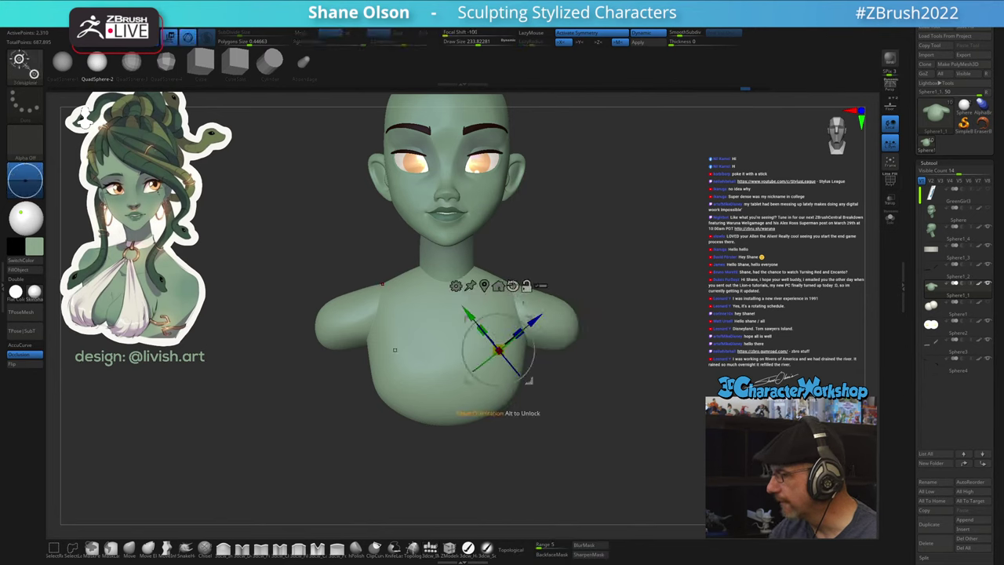
key("q")
left_click_drag(499, 366, 498, 412)
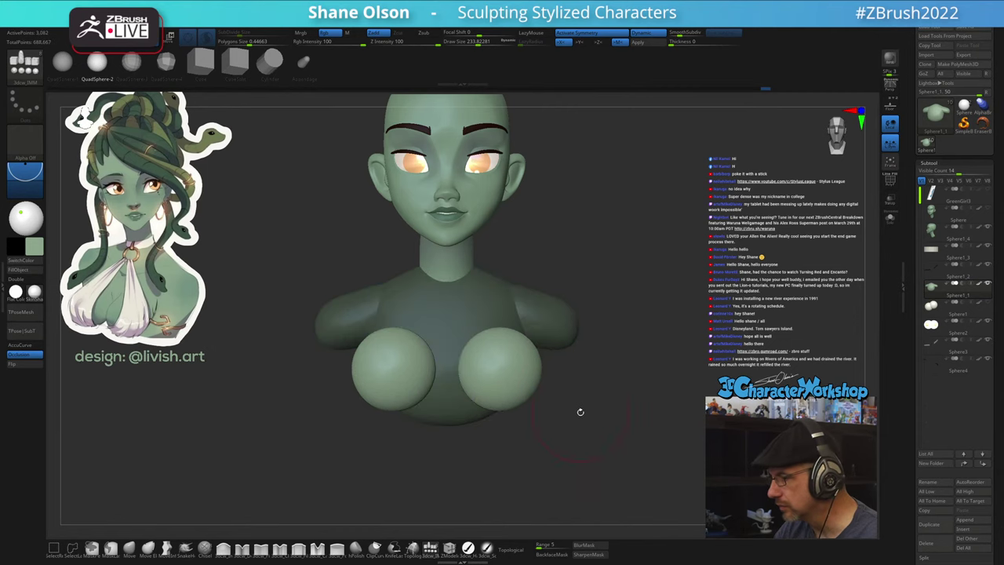
- Position the two chest spheres with the gizmo so they meet at the torso's centre line
left_click_drag(580, 412, 518, 422, "shift")
key("w")
left_click_drag(536, 335, 578, 441)
left_click_drag(482, 425, 483, 454, "alt")
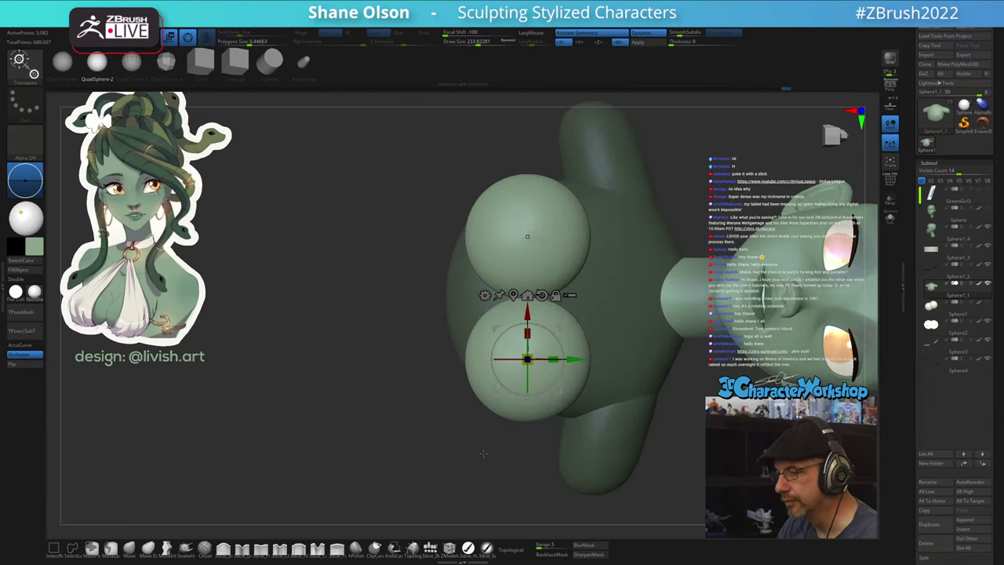
left_click_drag(527, 313, 527, 308)
left_click_drag(517, 405, 690, 371)
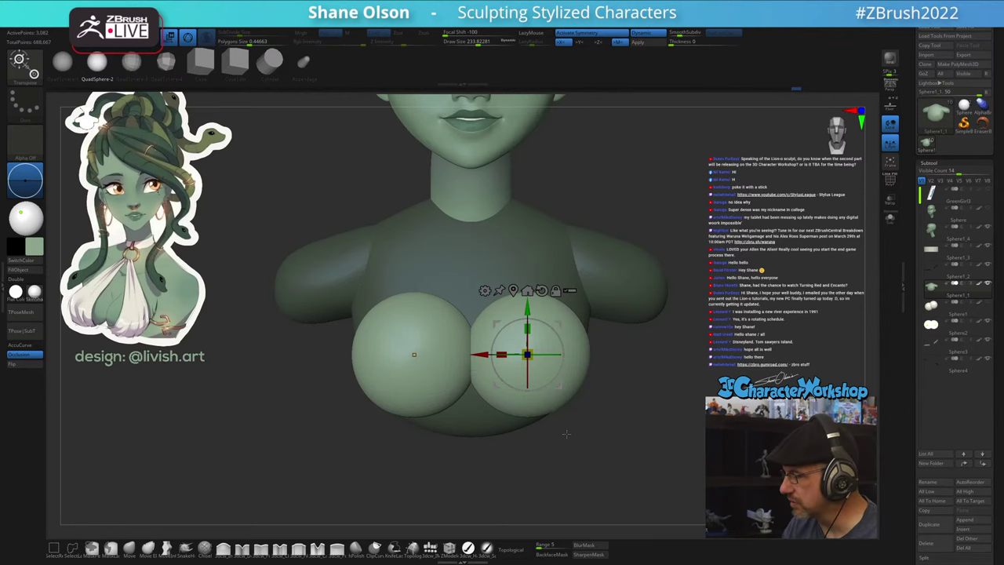
left_click_drag(565, 433, 546, 458)
- Pull the tops of the chest spheres up and back toward the shoulders with an enlarged Move brush
key("q")
mouse_move(607, 417)
left_mouse_down()
mouse_move(633, 398)
mouse_move(592, 406)
left_mouse_up()
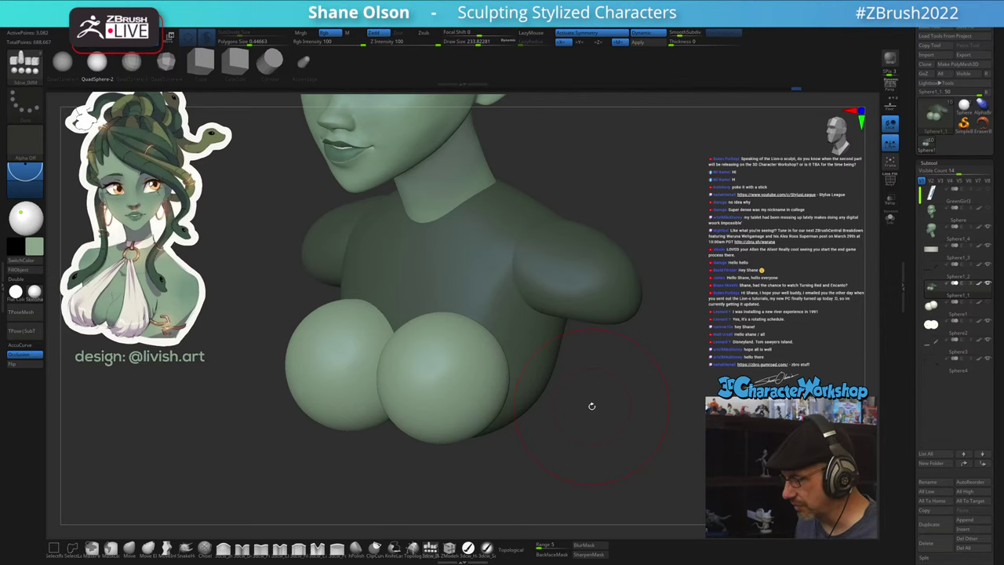
left_click(148, 542)
mouse_move(450, 449)
left_mouse_down()
mouse_move(437, 443)
mouse_move(461, 453)
mouse_move(478, 441)
left_mouse_up()
key("s")
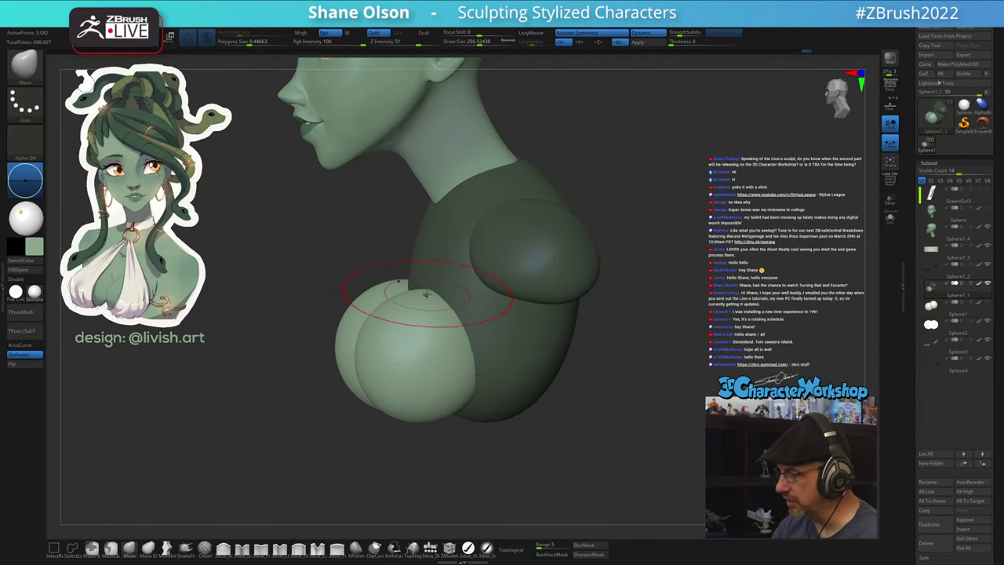
key("]")
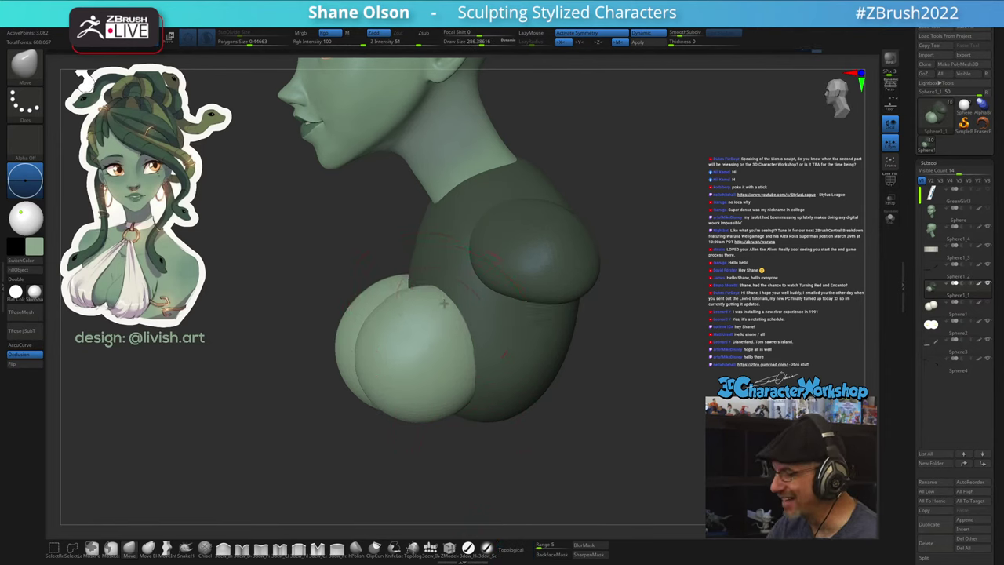
left_click_drag(444, 303, 444, 291)
right_click_drag(463, 287, 434, 281)
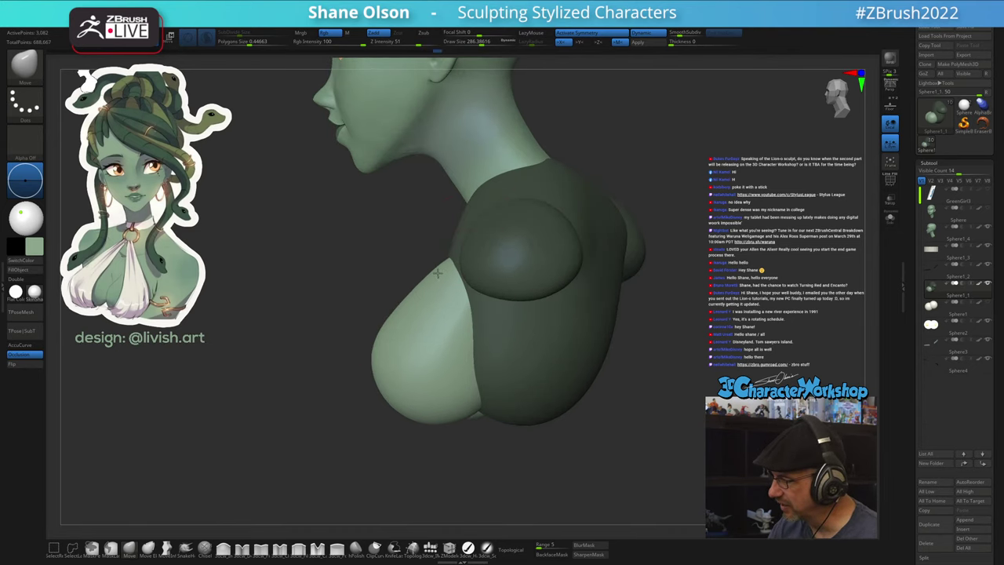
- Refine the breasts into teardrop shapes that extend toward the armpits with the Move brush, working from several angles
left_click_drag(453, 275, 451, 272)
mouse_move(453, 272)
right_mouse_down()
mouse_move(541, 292)
mouse_move(451, 314)
right_mouse_up()
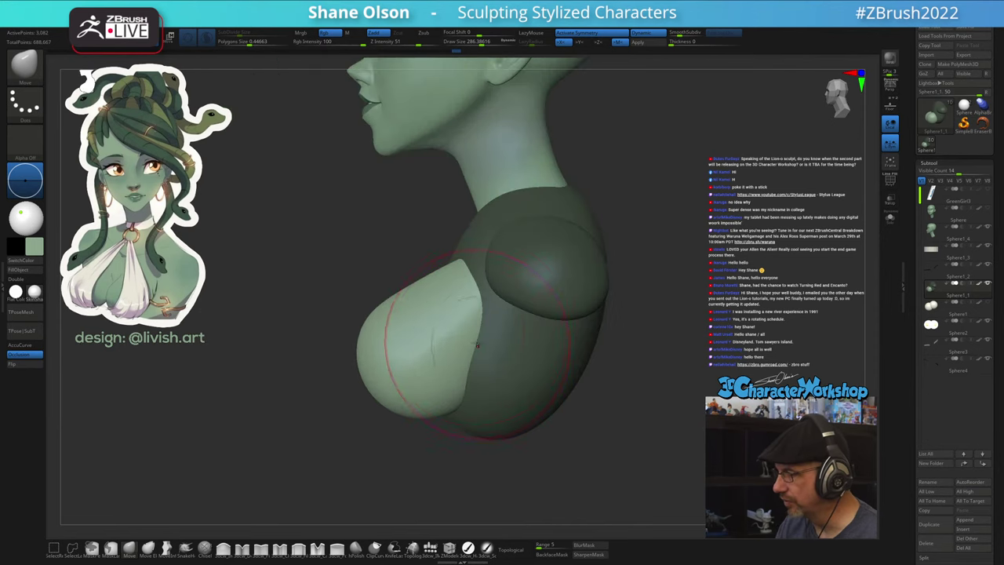
mouse_move(400, 337)
right_mouse_down()
mouse_move(510, 301)
mouse_move(502, 317)
mouse_move(513, 334)
mouse_move(486, 287)
mouse_move(466, 286)
mouse_move(464, 269)
mouse_move(471, 293)
mouse_move(549, 373)
mouse_move(607, 365)
mouse_move(585, 416)
mouse_move(580, 408)
mouse_move(588, 419)
mouse_move(627, 396)
mouse_move(517, 389)
mouse_move(542, 392)
right_mouse_up()
right_click_drag(531, 359, 570, 392)
mouse_move(518, 299)
left_mouse_down()
mouse_move(538, 285)
mouse_move(508, 307)
left_mouse_up()
mouse_move(494, 314)
right_mouse_down()
mouse_move(509, 322)
mouse_move(504, 304)
mouse_move(488, 298)
mouse_move(539, 329)
mouse_move(567, 398)
mouse_move(570, 384)
right_mouse_up()
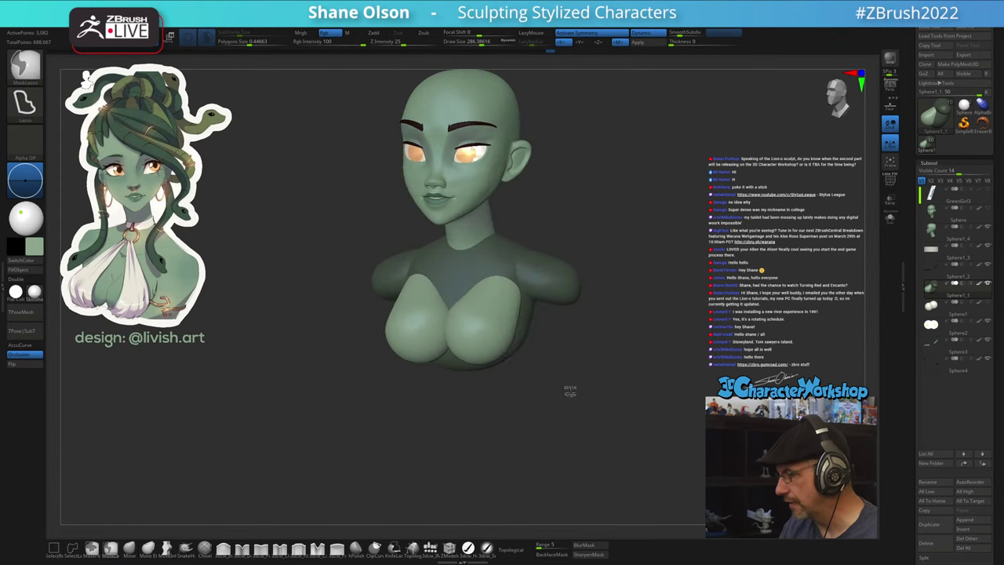
- Clear the mask from the torso and shoulders and turn on Topological masking for the Move brush
left_click_drag(570, 378, 585, 381, "ctrl")
right_click_drag(585, 381, 487, 409, "ctrl")
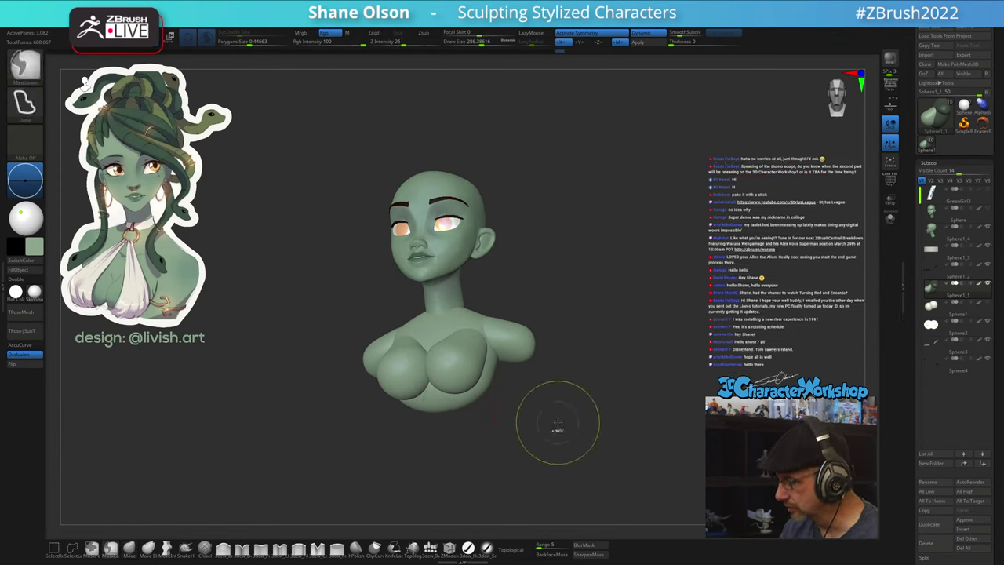
left_click(515, 548)
- Switch to the seated alien character model and view the whole figure from a three-quarter angle
right_click_drag(531, 379, 530, 443)
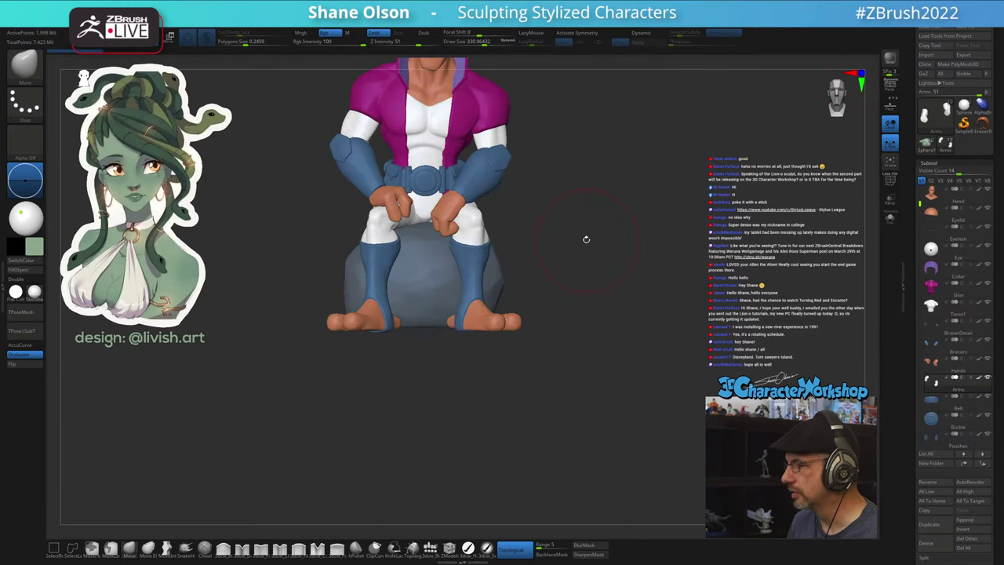
left_click_drag(653, 210, 619, 349, "alt")
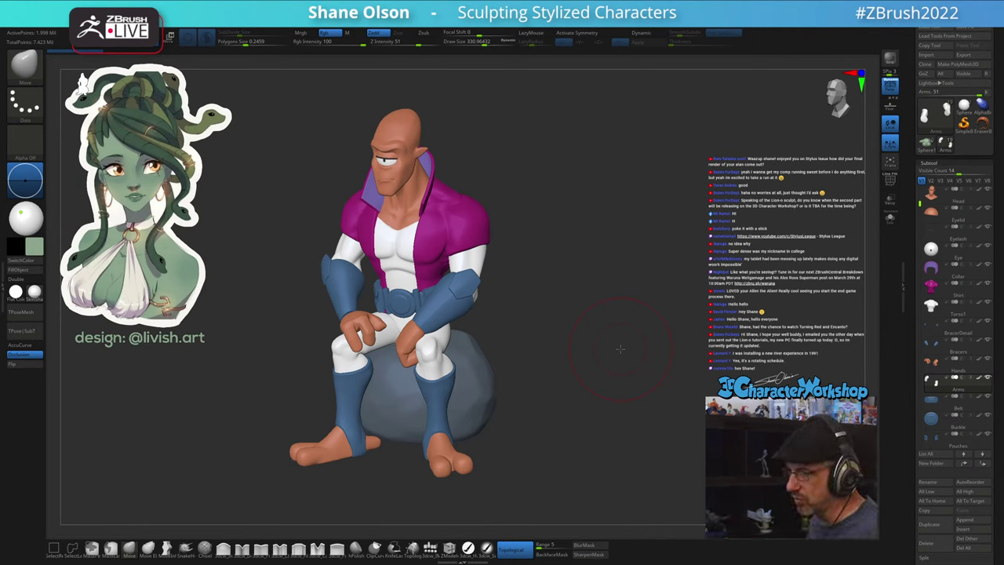
- Examine the seated alien figure's pose from front, side and three-quarter angles
mouse_move(620, 349)
left_mouse_down()
mouse_move(634, 346)
mouse_move(587, 334)
mouse_move(611, 343)
mouse_move(603, 347)
left_mouse_up()
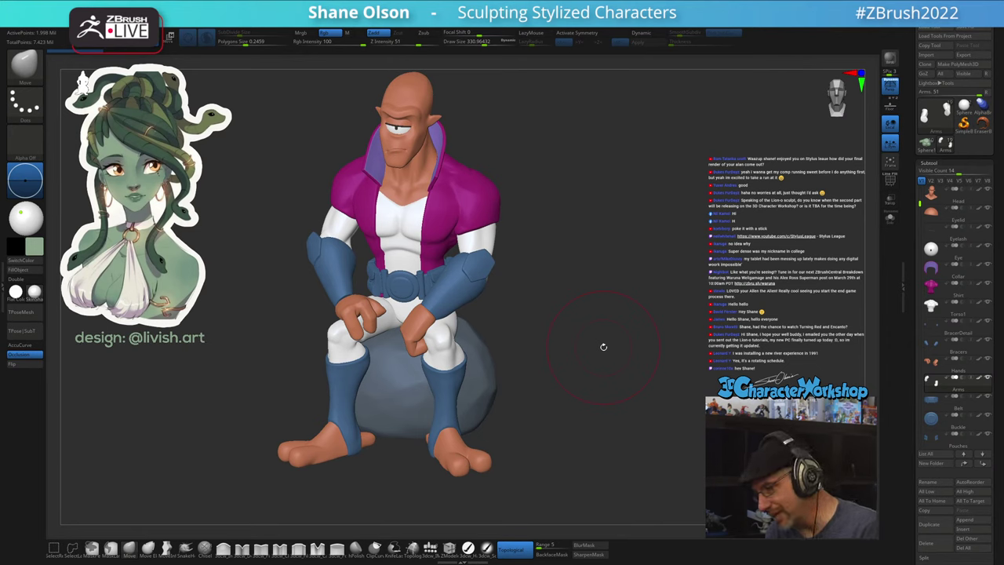
left_click_drag(596, 343, 589, 345)
mouse_move(525, 333)
left_mouse_down()
mouse_move(645, 312)
mouse_move(571, 321)
mouse_move(627, 290)
mouse_move(568, 301)
mouse_move(595, 289)
left_mouse_up()
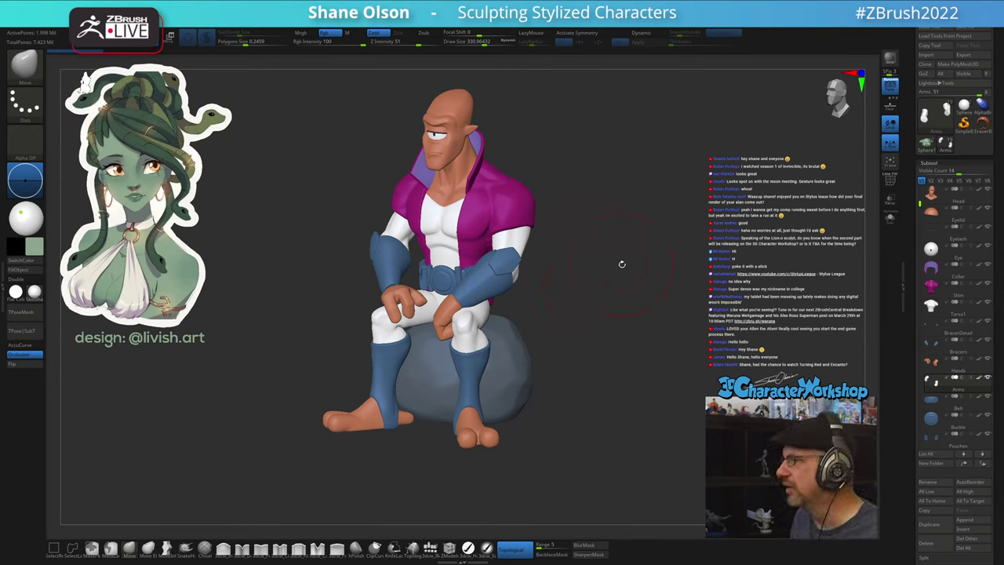
left_click_drag(620, 262, 580, 267)
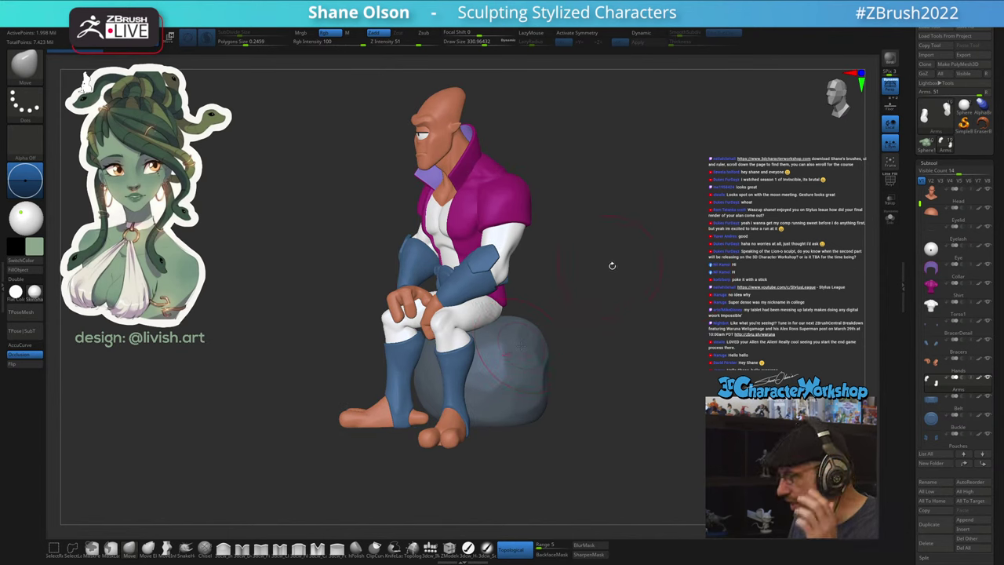
left_click_drag(627, 265, 643, 276)
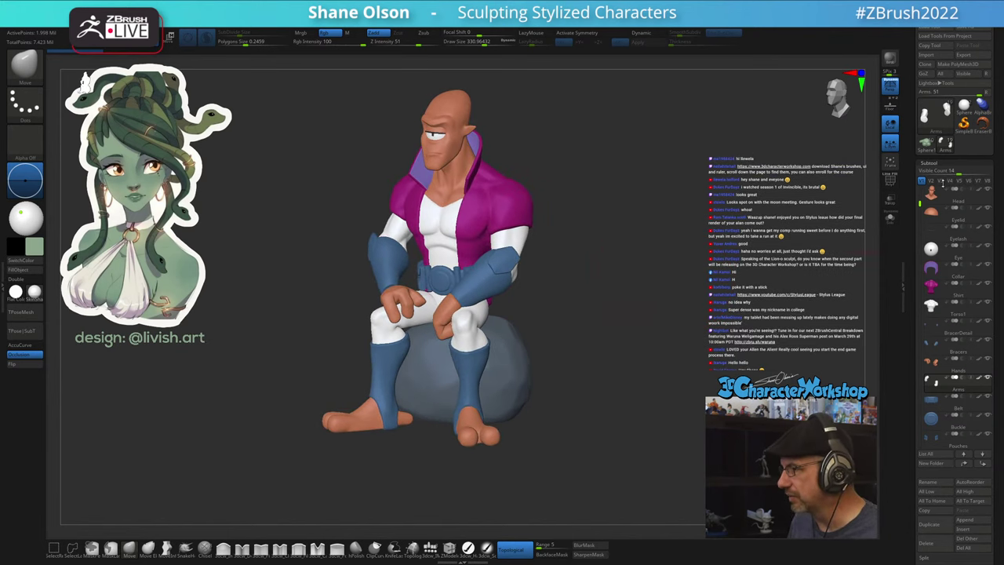
- Switch back to the Medusa bust and reduce the Move brush's Draw Size to about 257
left_click(929, 144)
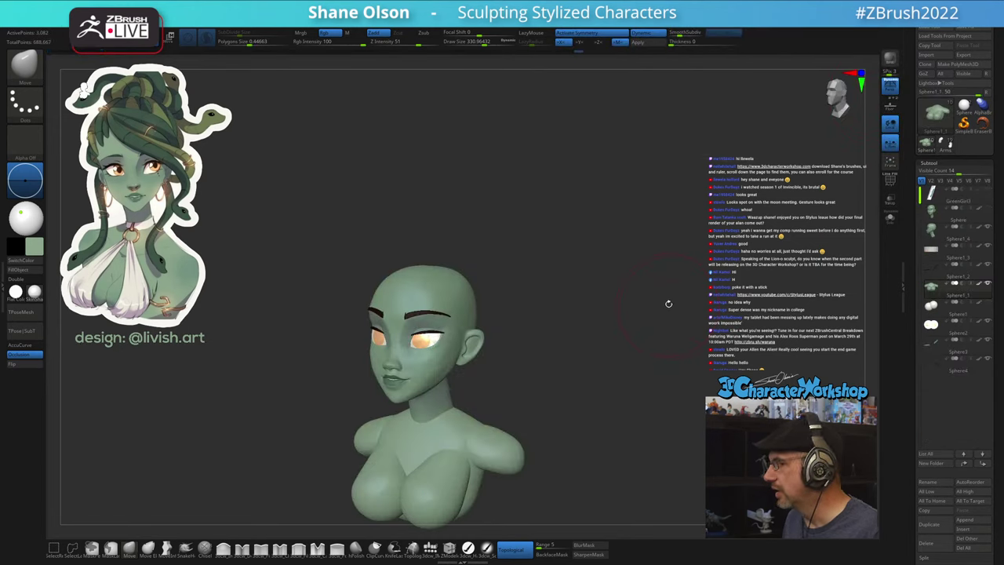
mouse_move(698, 339)
left_mouse_down("alt")
mouse_move(712, 316)
mouse_move(657, 308)
mouse_move(650, 377)
left_mouse_up("alt")
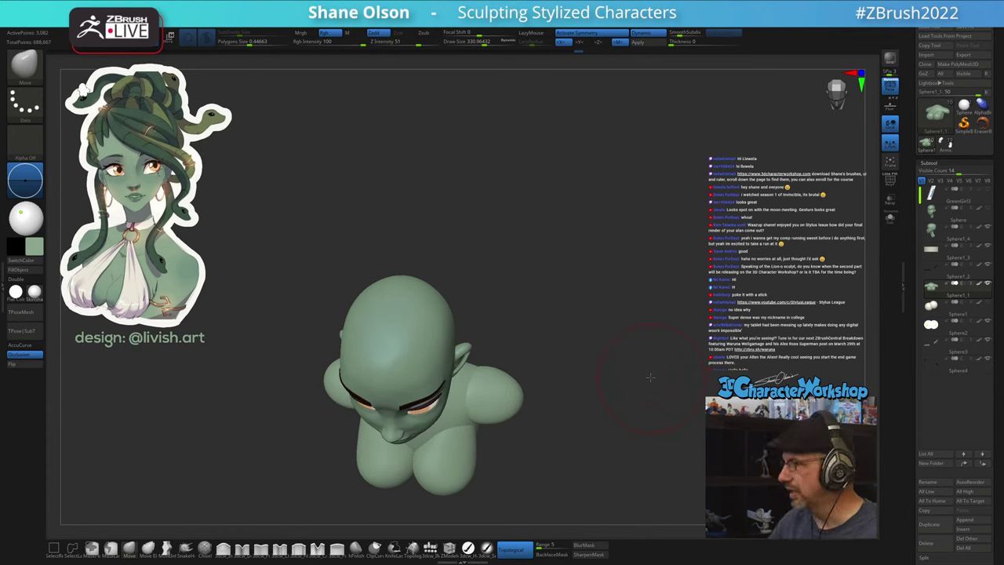
left_click_drag(566, 404, 580, 379, "alt")
key("s")
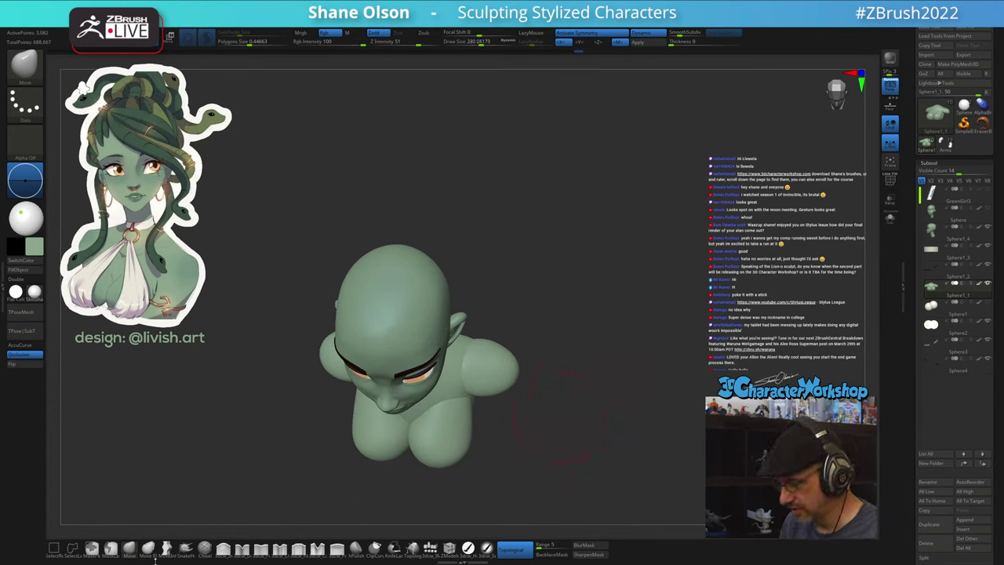
mouse_move(530, 399)
left_mouse_down()
mouse_move(518, 415)
mouse_move(515, 474)
left_mouse_up()
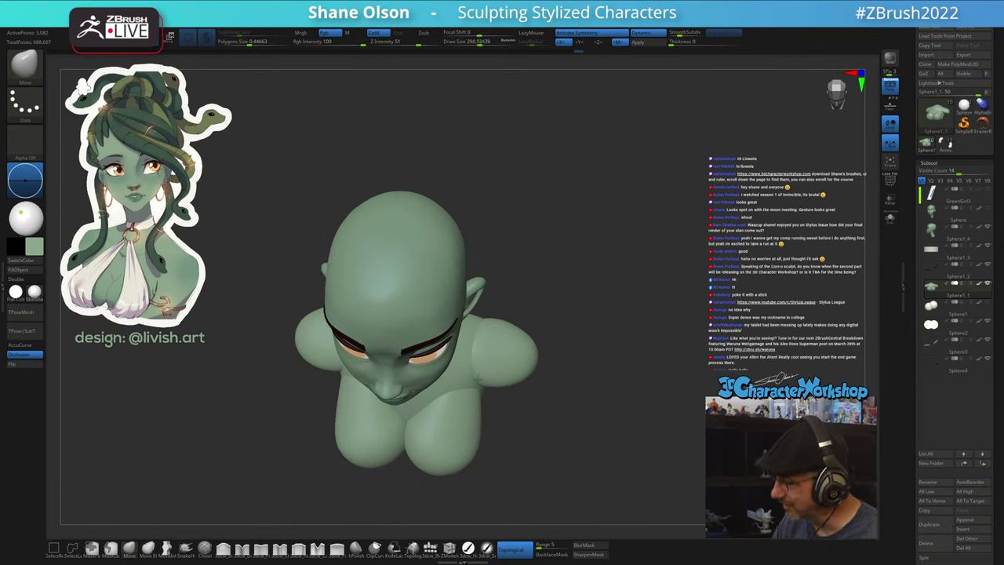
left_click_drag(523, 430, 552, 423)
- Turn on the polygroup wireframe, isolate the shared polygroup of shoulders and breasts, and restore the hidden torso
key("shift+f")
key("space")
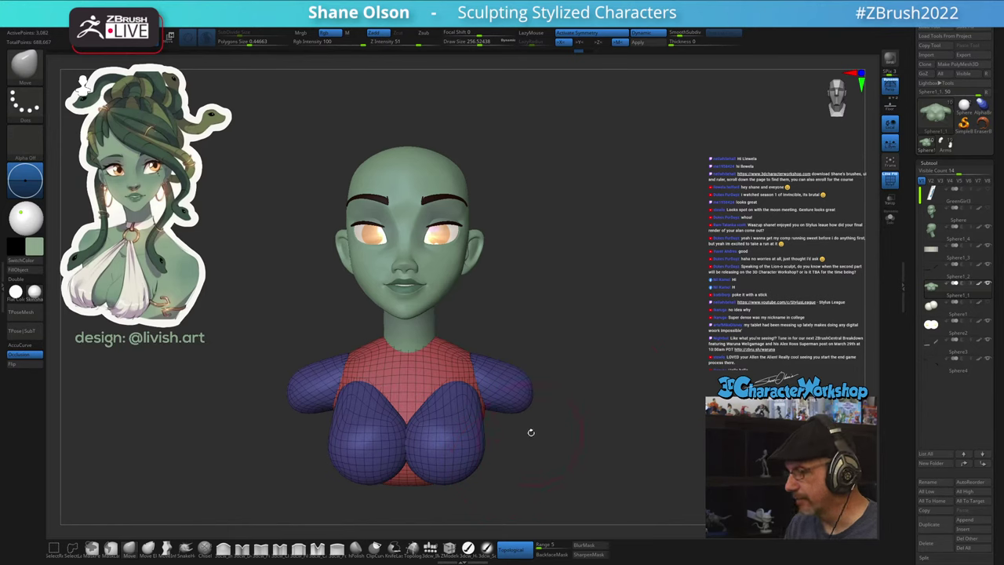
left_click(524, 378, "ctrl+shift")
mouse_move(547, 343)
left_mouse_down()
mouse_move(531, 404)
mouse_move(567, 374)
left_mouse_up()
left_click(566, 404, "ctrl+shift")
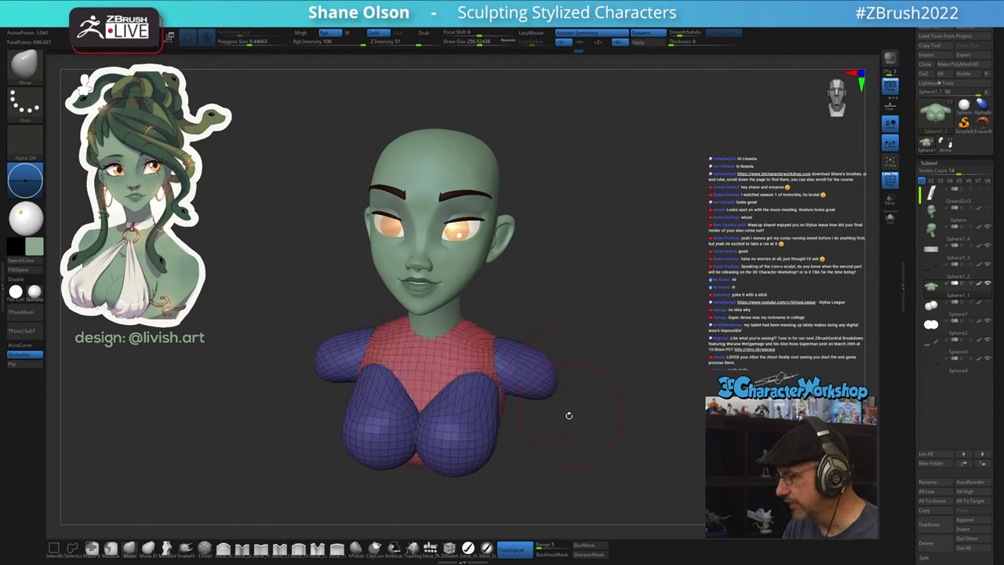
left_click_drag(560, 416, 565, 412, "shift")
left_click(480, 413, "ctrl+shift")
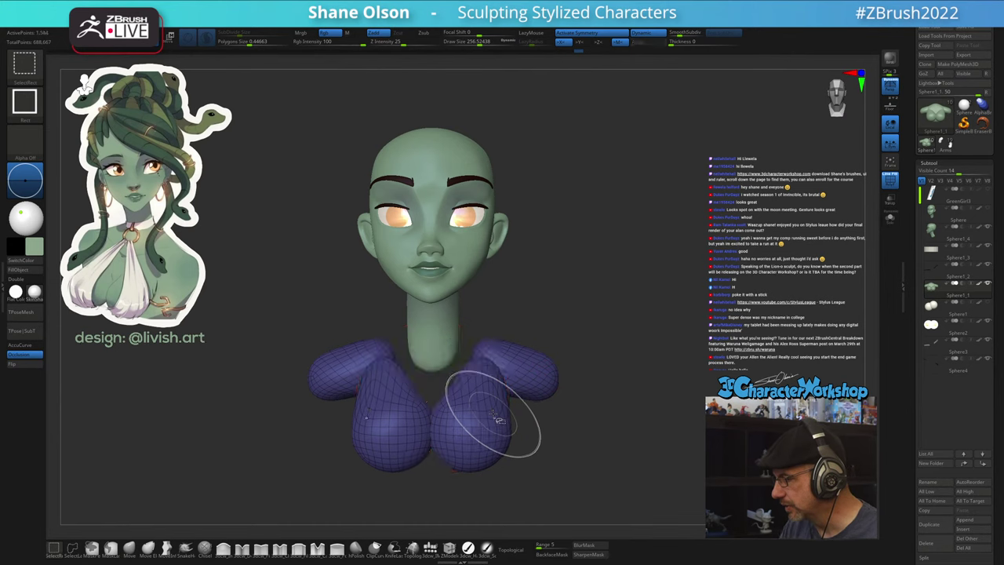
left_click(481, 413, "ctrl+shift")
left_click_drag(605, 325, 616, 348, "alt")
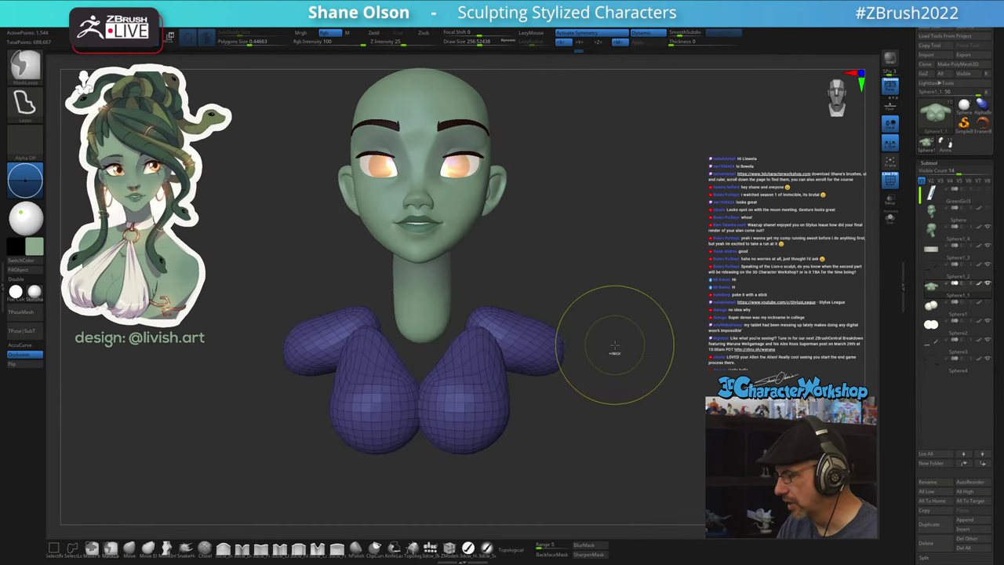
left_click(623, 418, "ctrl+shift")
- Set Draw Size to about 202 and insert mirrored QuadSphere-2 spheres at the shoulders and breasts with the insert-mesh brush
left_click_drag(619, 411, 549, 401)
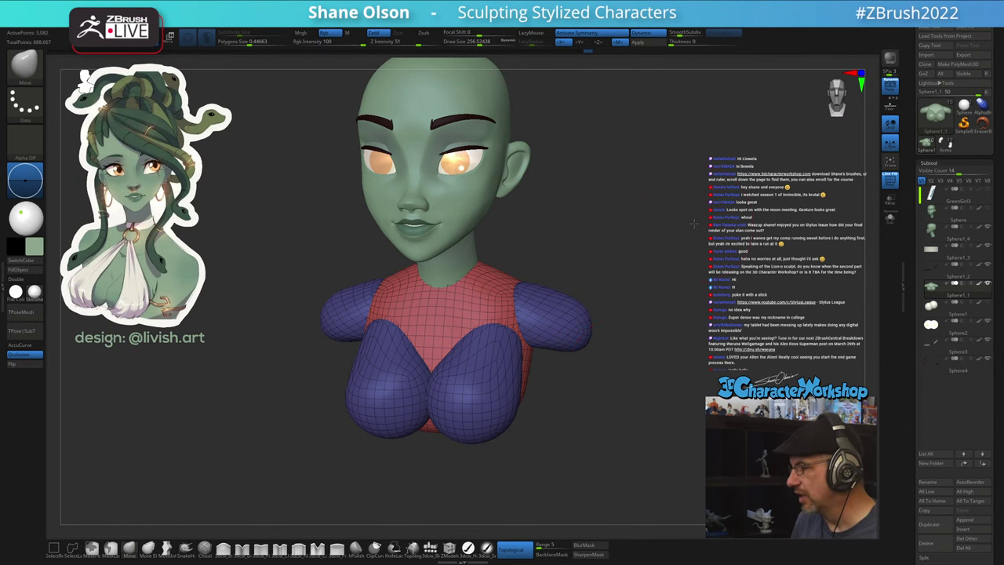
left_click_drag(695, 224, 640, 310, "alt")
left_click_drag(580, 259, 605, 289)
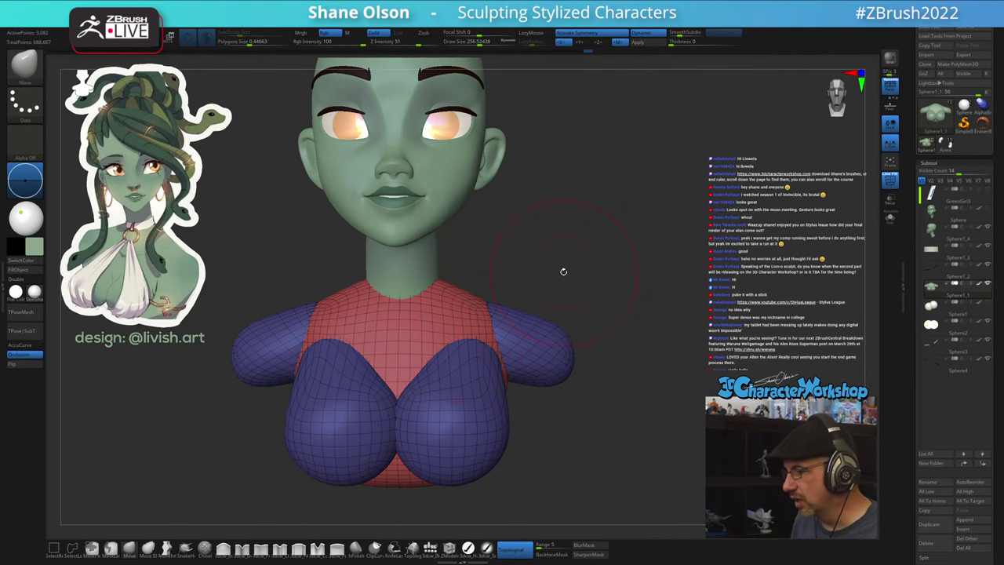
left_click_drag(585, 246, 579, 246)
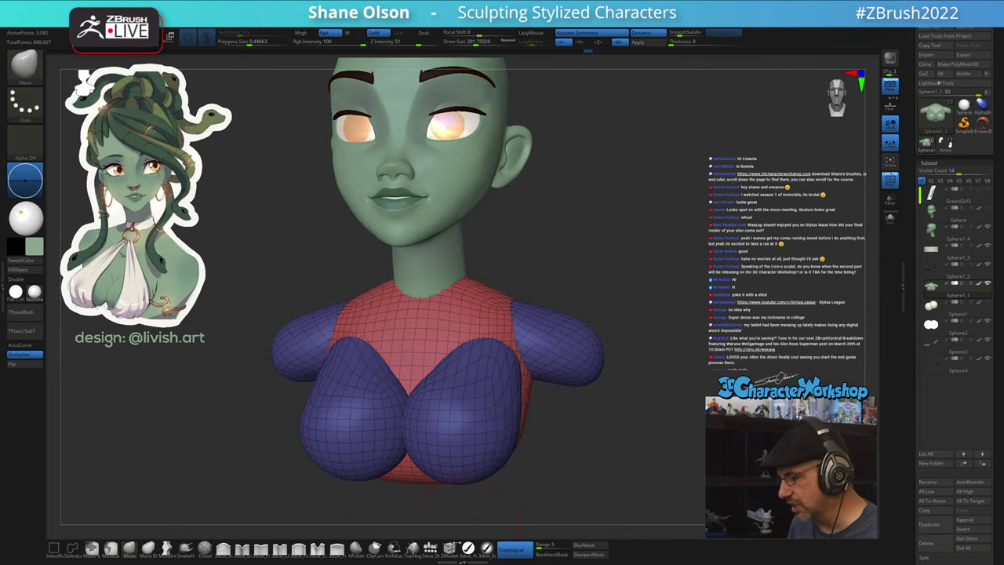
left_click(431, 547)
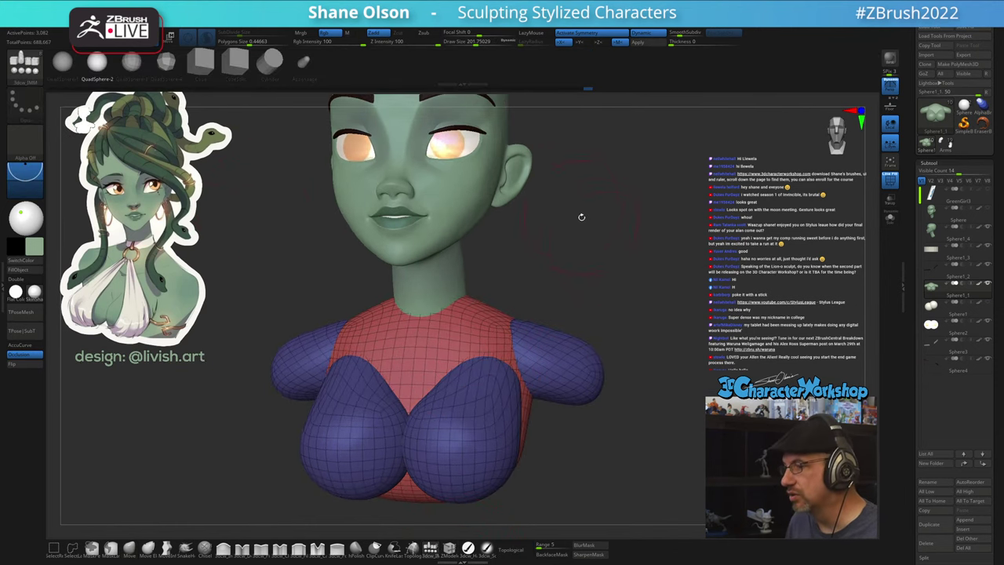
left_click_drag(581, 217, 600, 221)
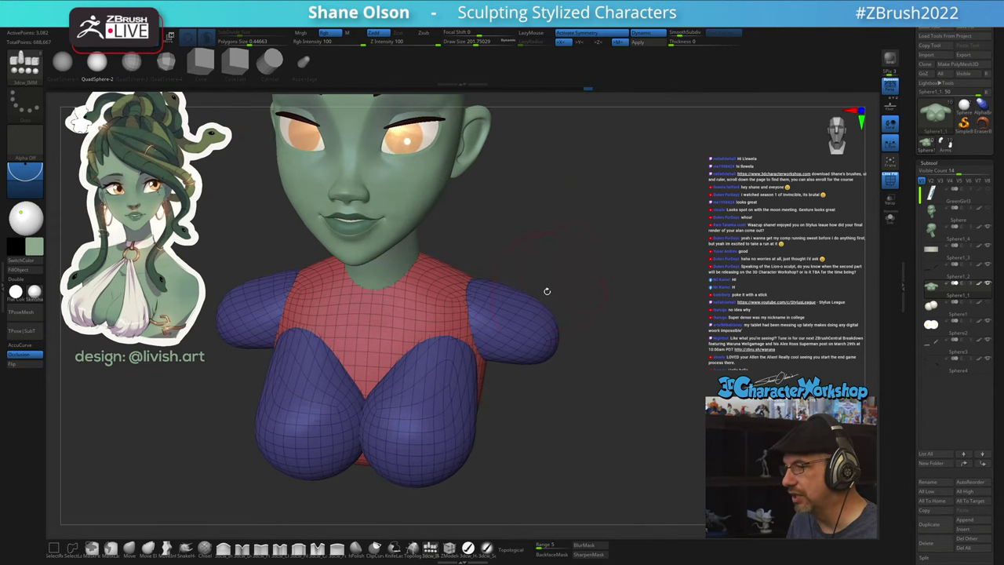
left_click_drag(530, 320, 544, 358)
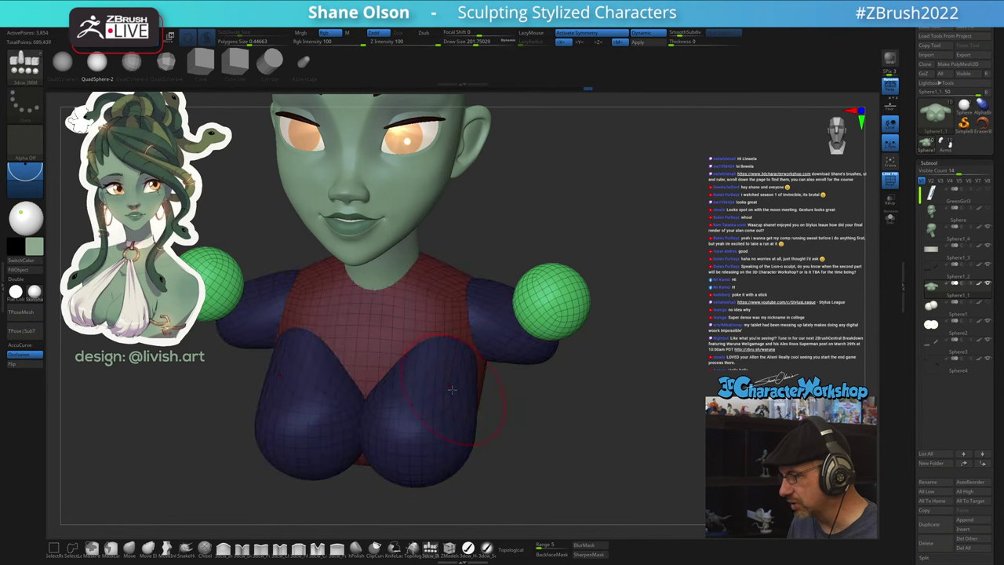
left_click_drag(453, 391, 466, 425)
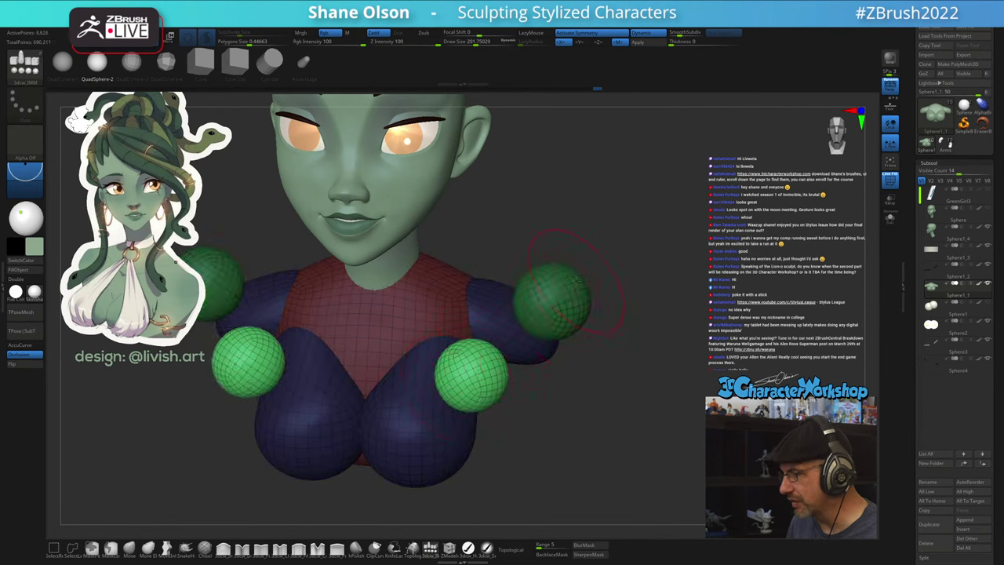
left_click_drag(578, 280, 612, 318)
left_click_drag(479, 377, 534, 415)
- Undo the inserted shoulder and breast spheres, and revert another trial insertion on the upper chest
key("ctrl+z")
key("ctrl+z")
key("ctrl+z")
key("ctrl+z")
key("ctrl+z")
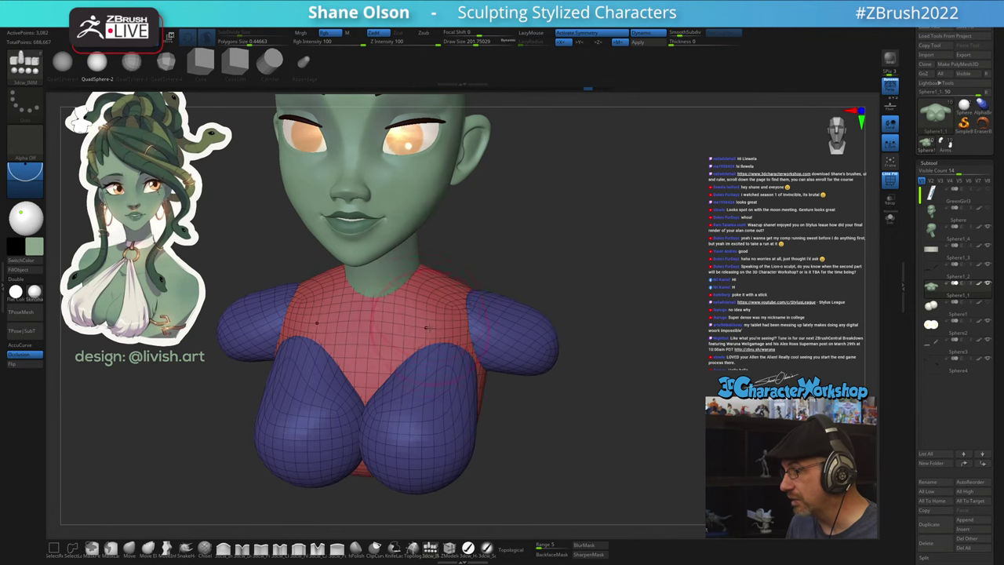
key("ctrl+z")
left_click_drag(431, 307, 463, 330)
key("ctrl+z")
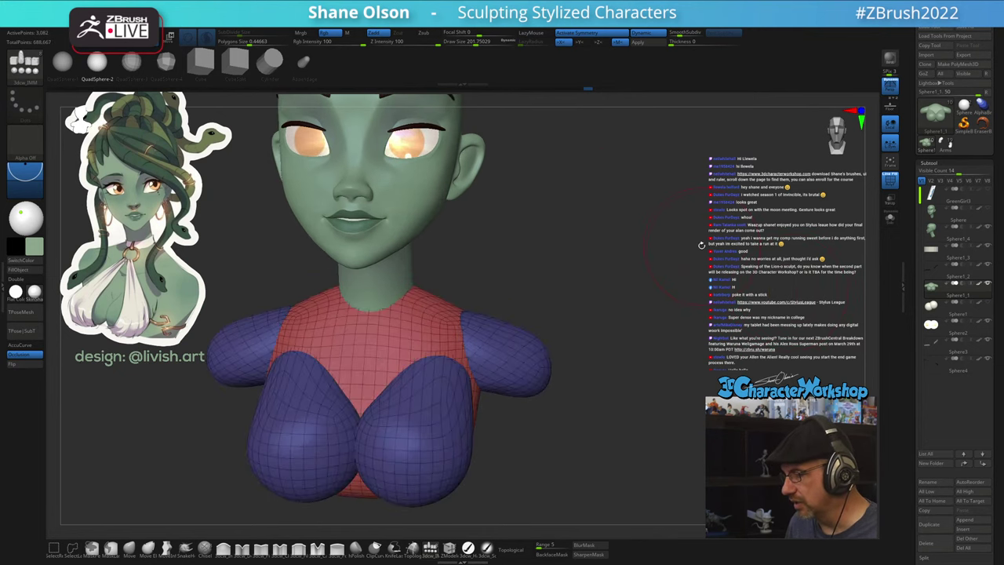
- Reduce the insert-mesh brush's Draw Size to about 158 and view the bust from the side and front
left_click_drag(701, 245, 666, 246)
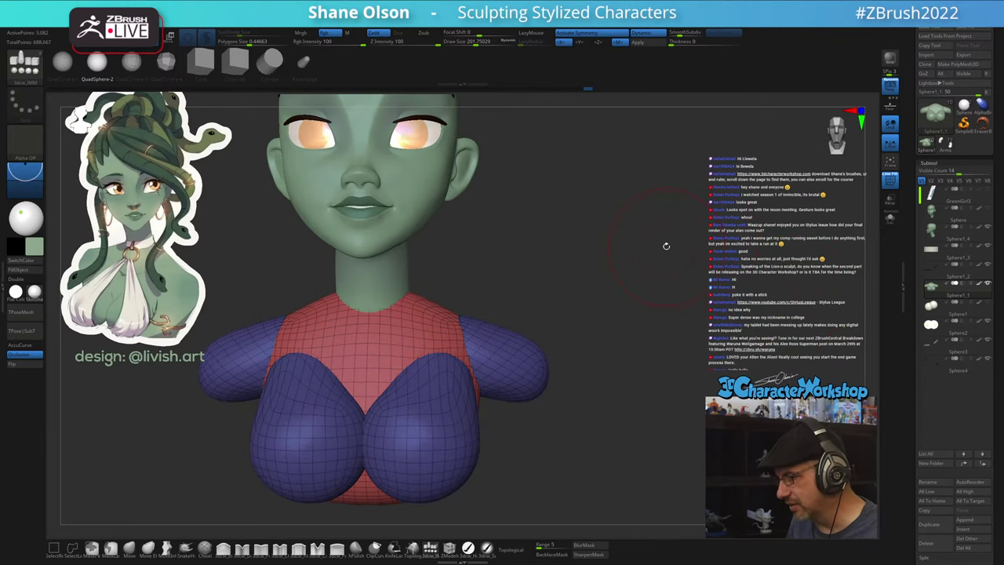
key("s")
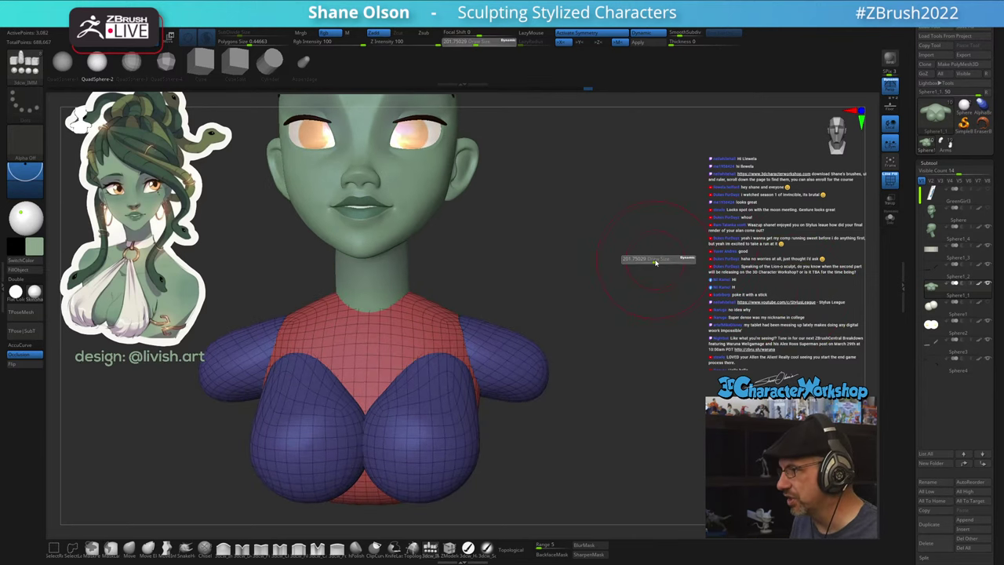
left_click_drag(656, 263, 643, 267)
left_click_drag(591, 300, 563, 310)
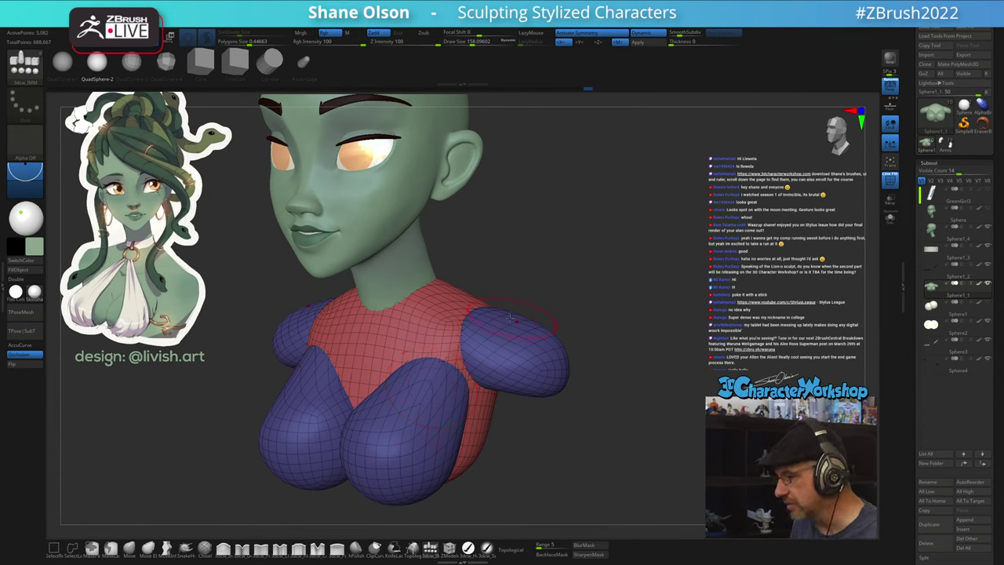
left_click_drag(585, 300, 610, 302)
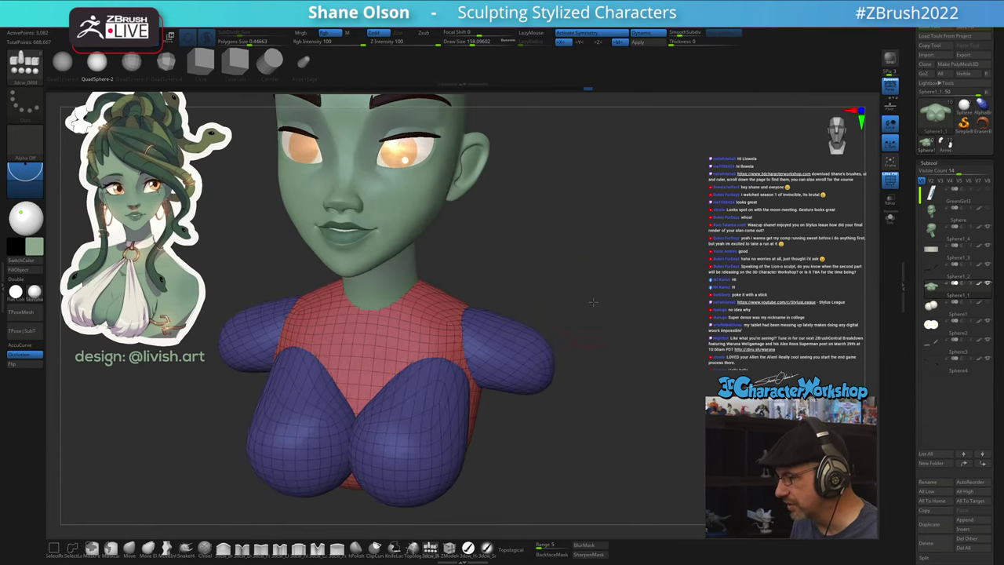
- Check the shared polygroup by isolating it, restore the torso, and split all parts into separate polygroups with Auto Groups
left_click(543, 356, "ctrl+shift")
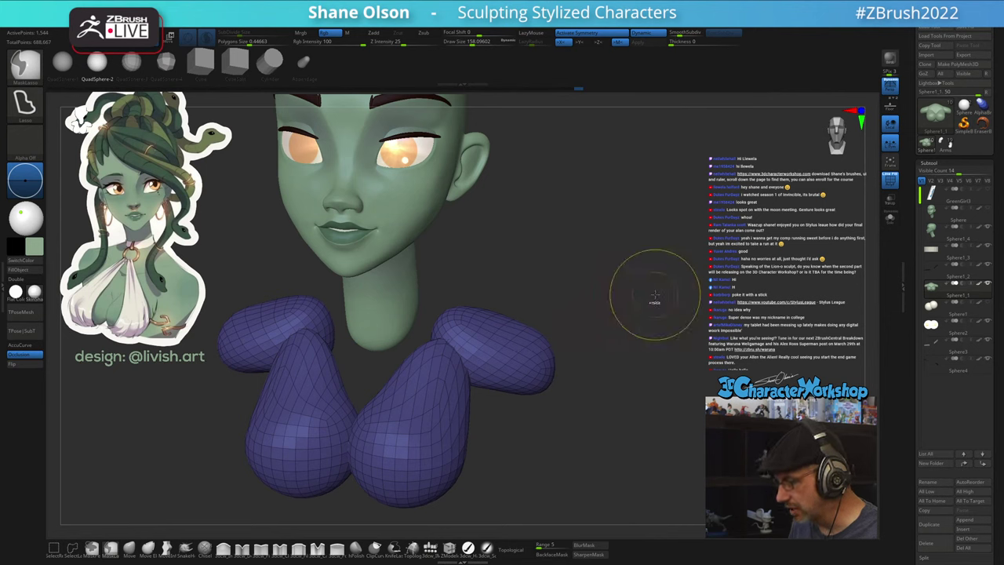
left_click(654, 297, "ctrl+shift")
left_click_drag(591, 287, 589, 316)
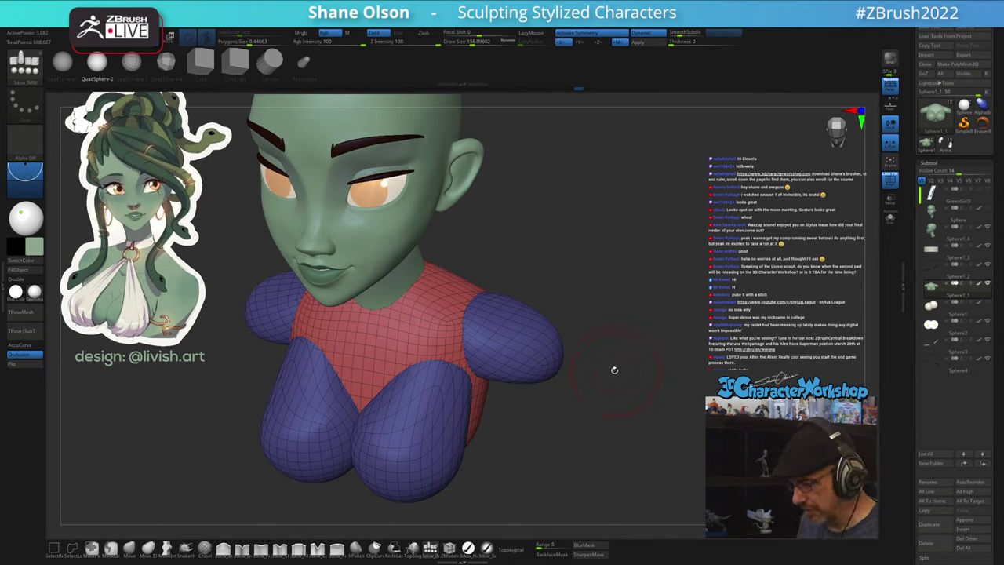
key("space")
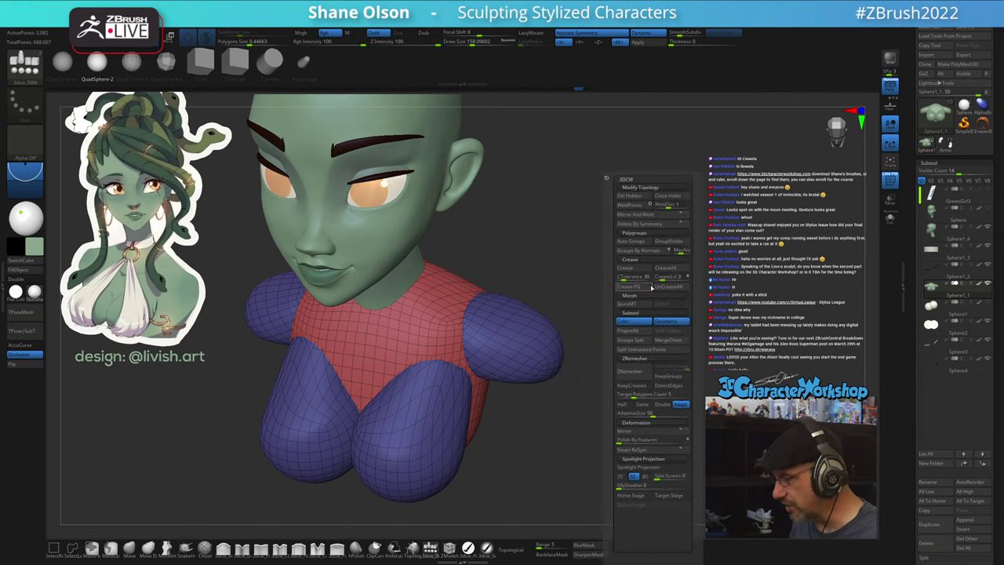
left_click(637, 242)
mouse_move(649, 371)
left_mouse_down("shift")
mouse_move(663, 350)
mouse_move(651, 305)
left_mouse_up("shift")
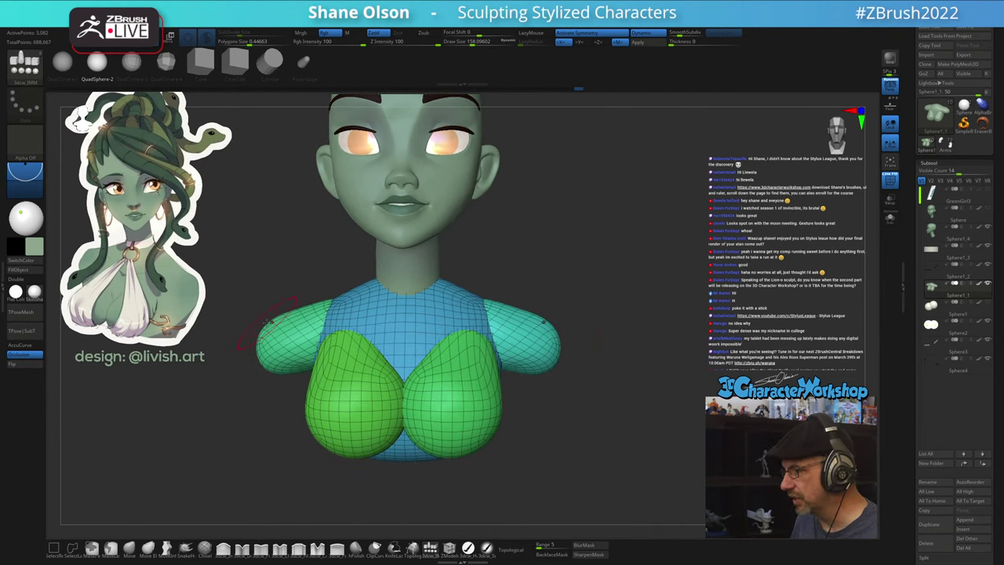
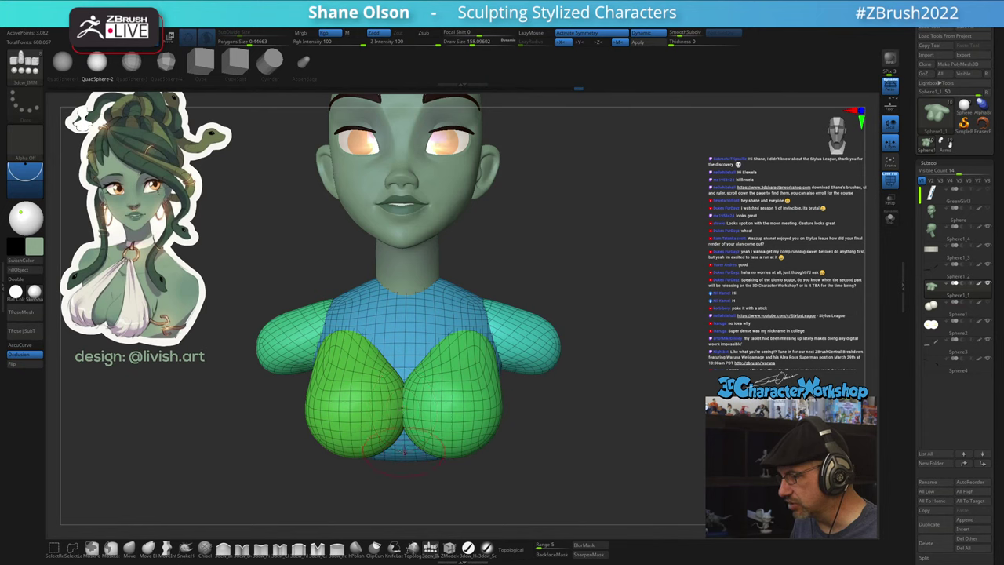
- Turn off perspective and mask every polygroup of the torso mesh except the character's left breast
key("p")
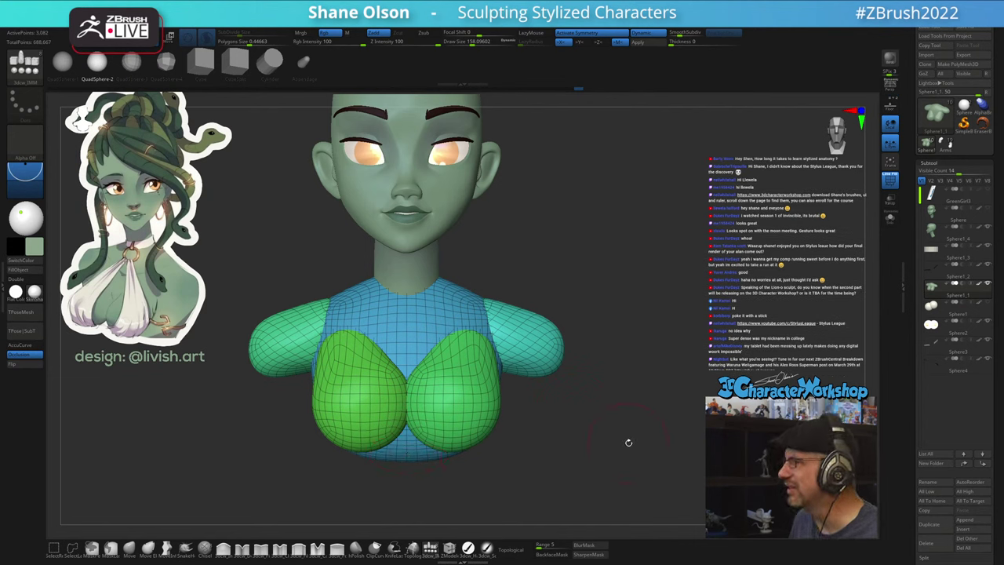
left_click_drag(619, 412, 617, 419, "alt")
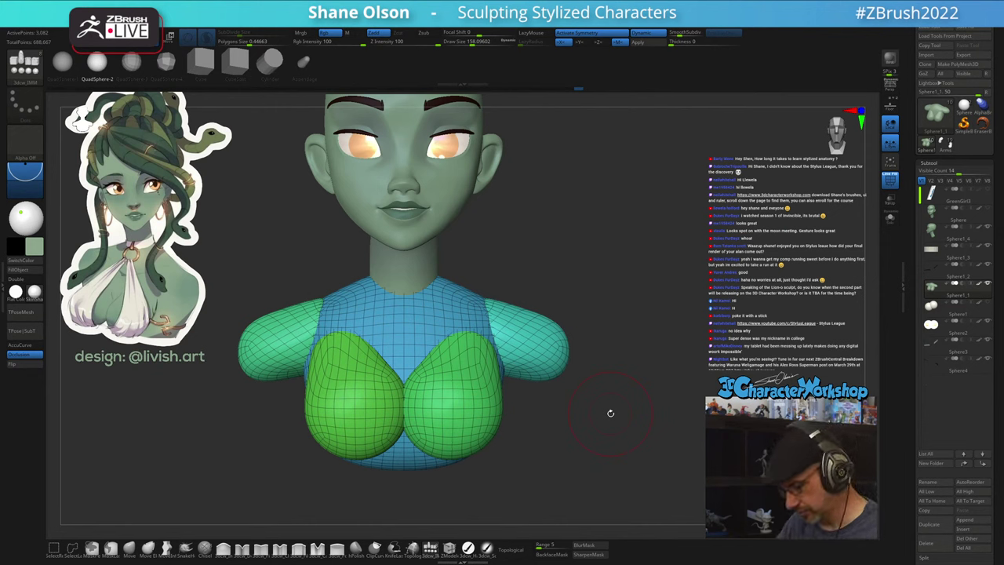
key("w")
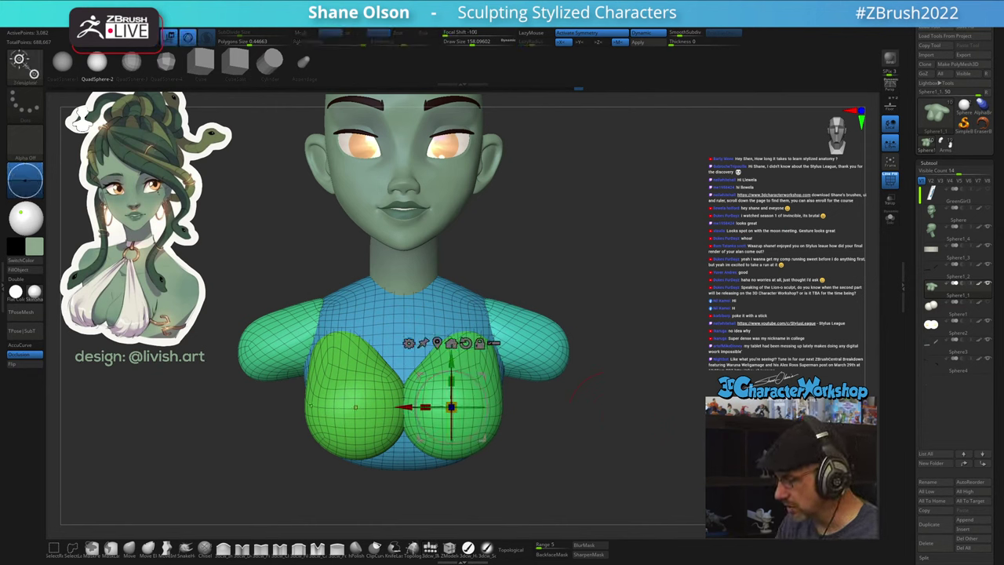
left_click(497, 409, "ctrl")
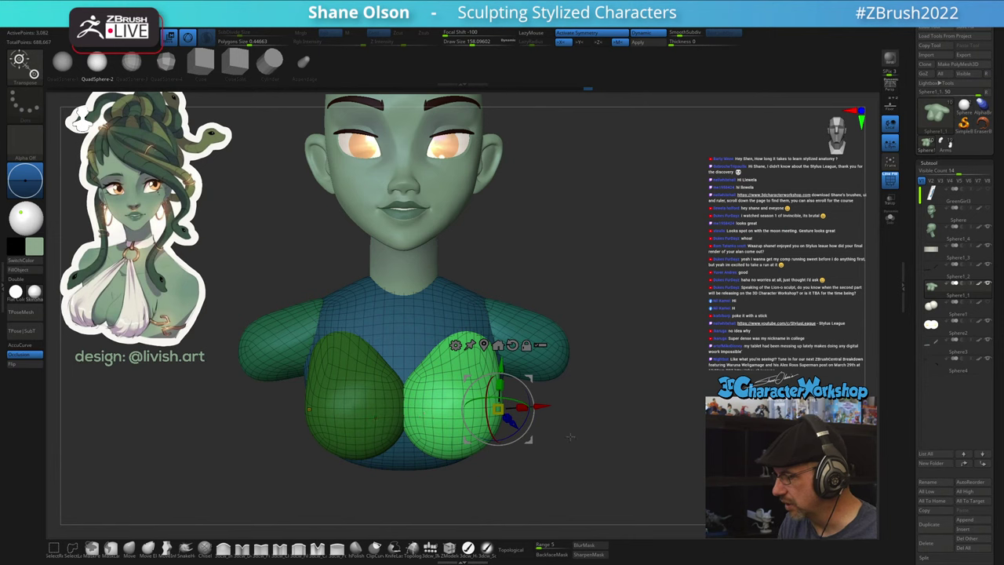
right_click_drag(570, 446, 570, 453, "ctrl")
key("q")
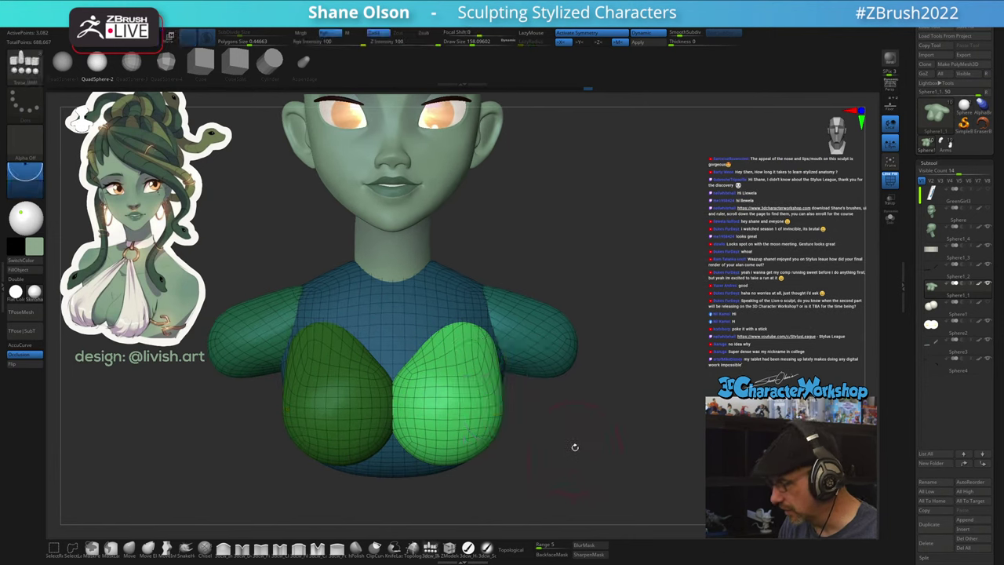
- Mask everything on the torso mesh except the character's right breast and move that breast outward from the centre with symmetry off
key("w")
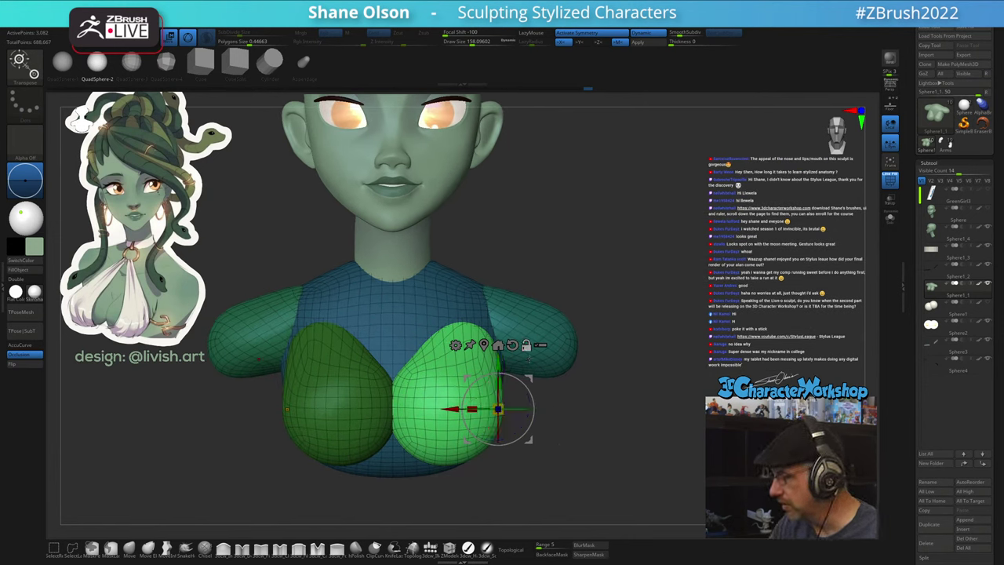
left_click(337, 408, "ctrl")
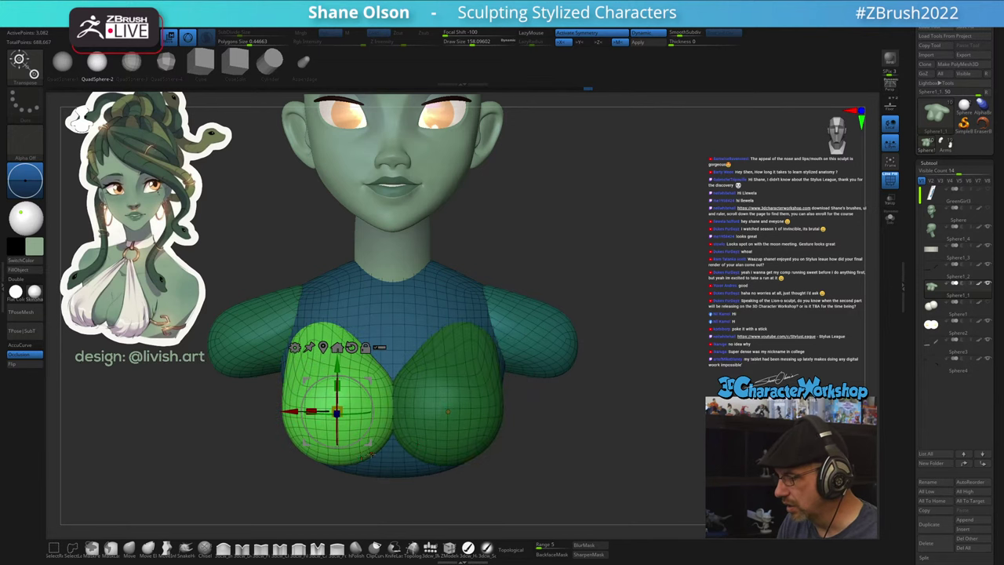
left_click_drag(292, 412, 291, 411)
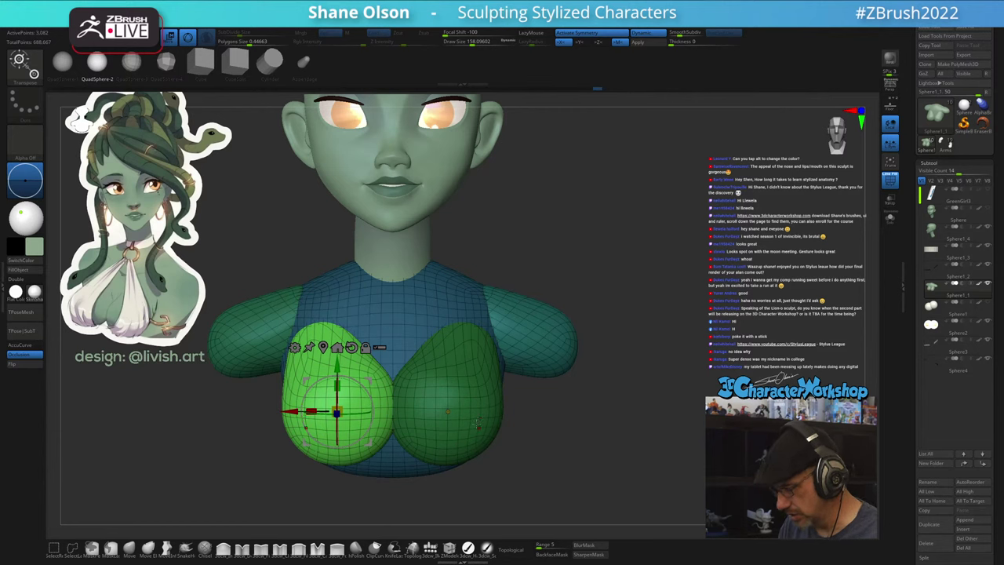
left_click_drag(292, 411, 278, 411)
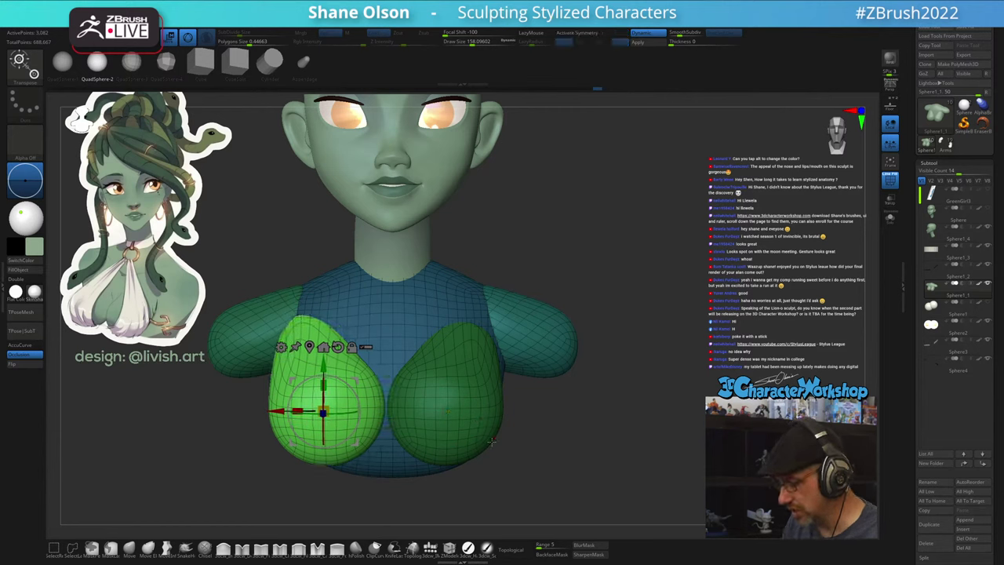
- Hide the character's left breast, delete the hidden geometry, and rebuild it with Mirror And Weld from the repositioned right breast
key("q")
left_click(468, 415, "ctrl+shift")
left_click(468, 414, "ctrl+shift")
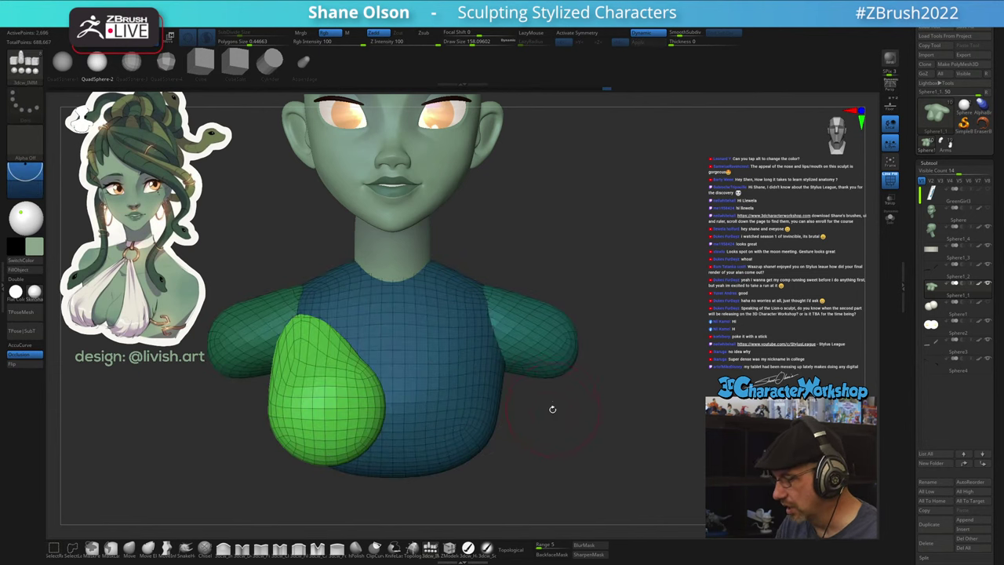
key("space")
left_click(538, 199)
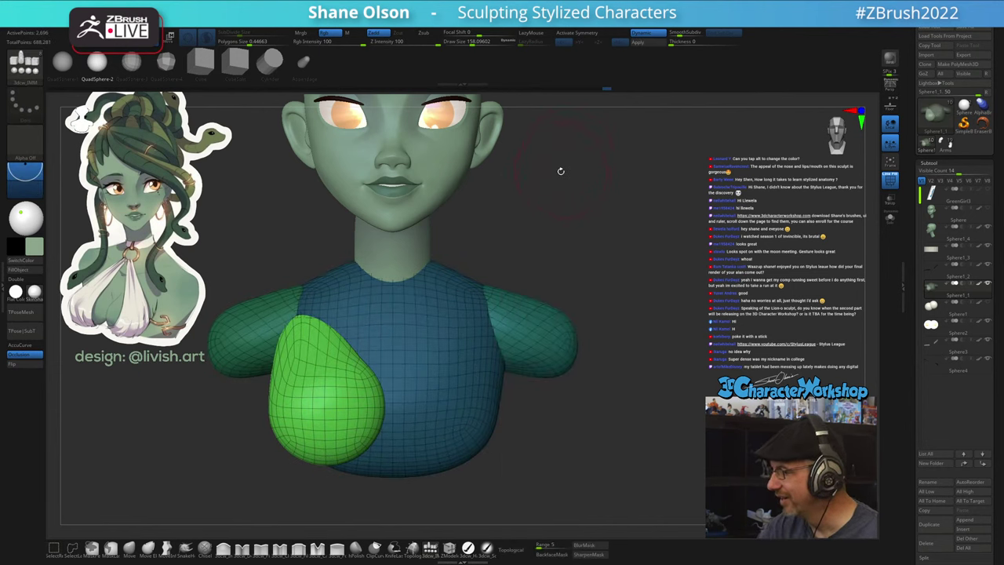
key("space")
left_click(548, 212)
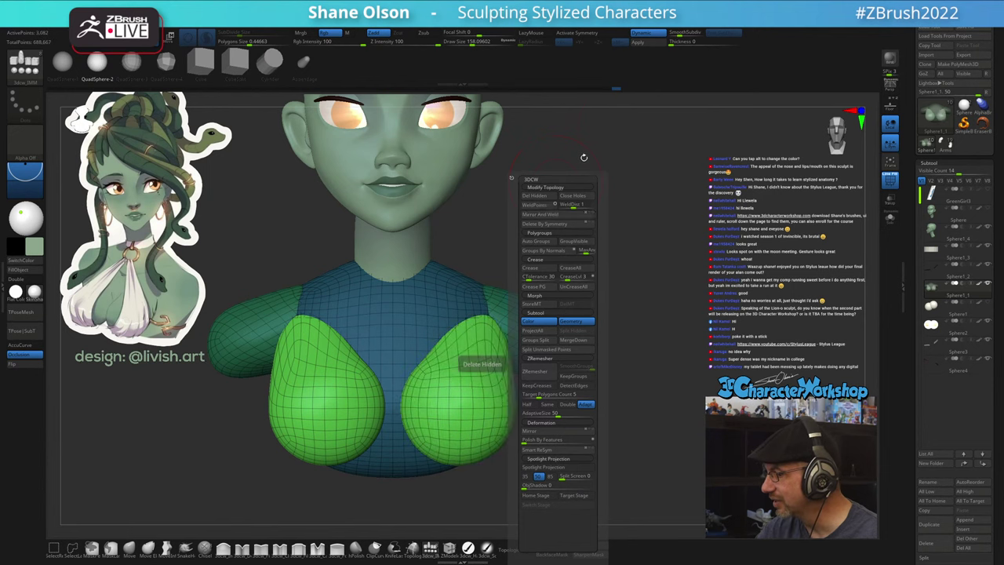
- Turn symmetry back on, move both breasts inward about 0.1 until they meet at the centre, and clear the mask
key("w")
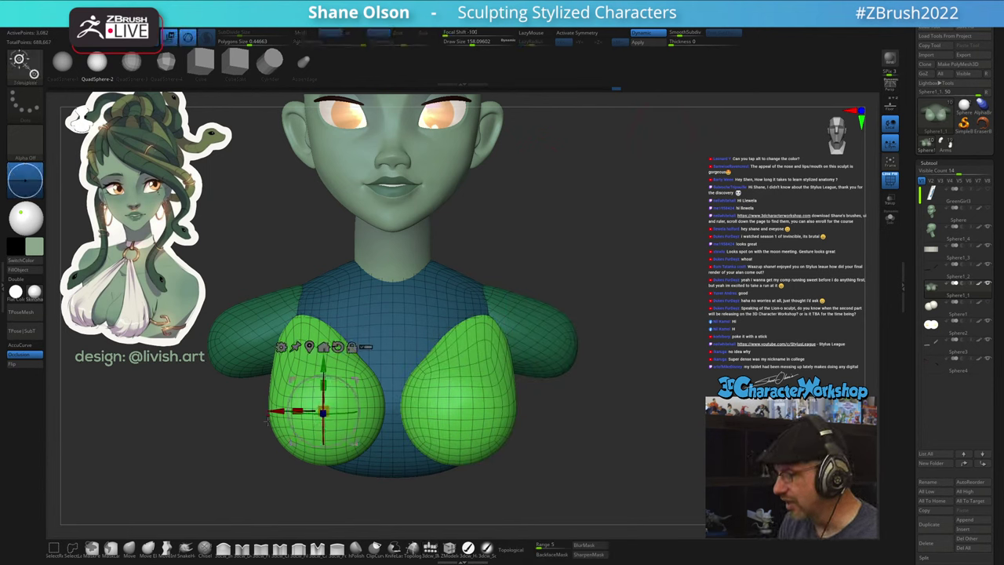
left_click_drag(270, 411, 288, 411)
key("ctrl+z")
key("x")
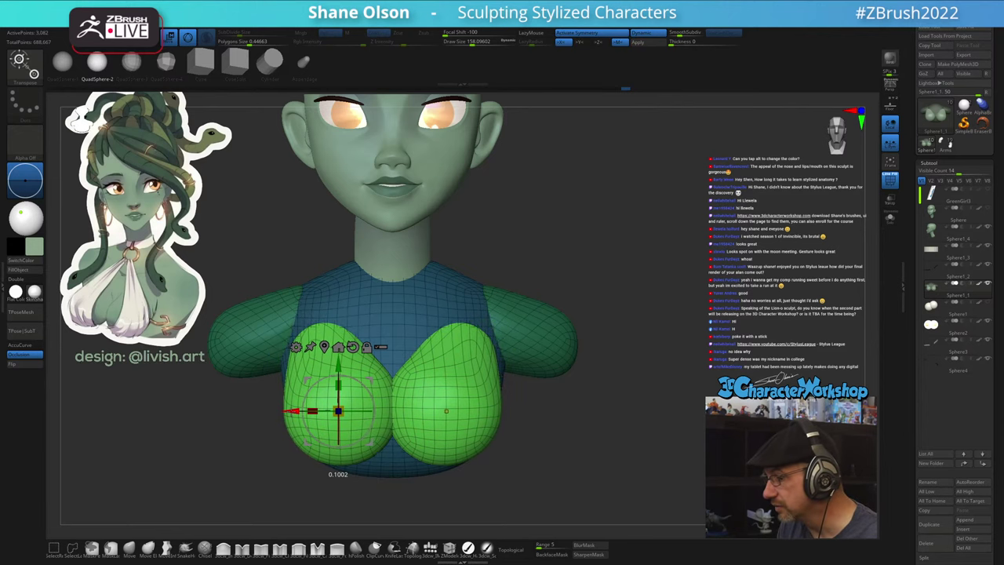
mouse_move(635, 459)
left_mouse_down()
mouse_move(576, 461)
mouse_move(599, 458)
mouse_move(586, 458)
mouse_move(589, 443)
mouse_move(613, 428)
mouse_move(604, 442)
mouse_move(600, 432)
left_mouse_up()
key("q")
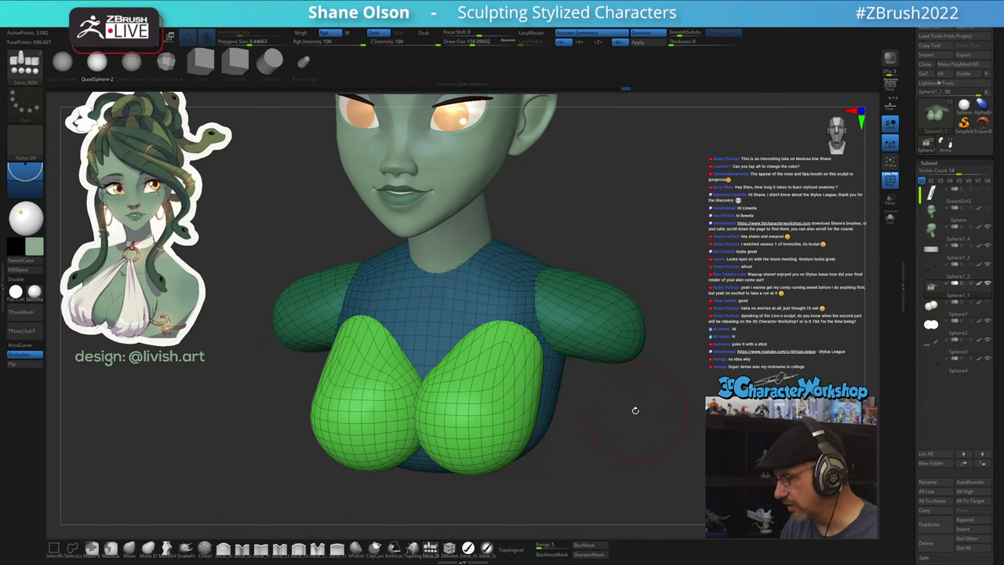
left_click_drag(630, 410, 637, 426)
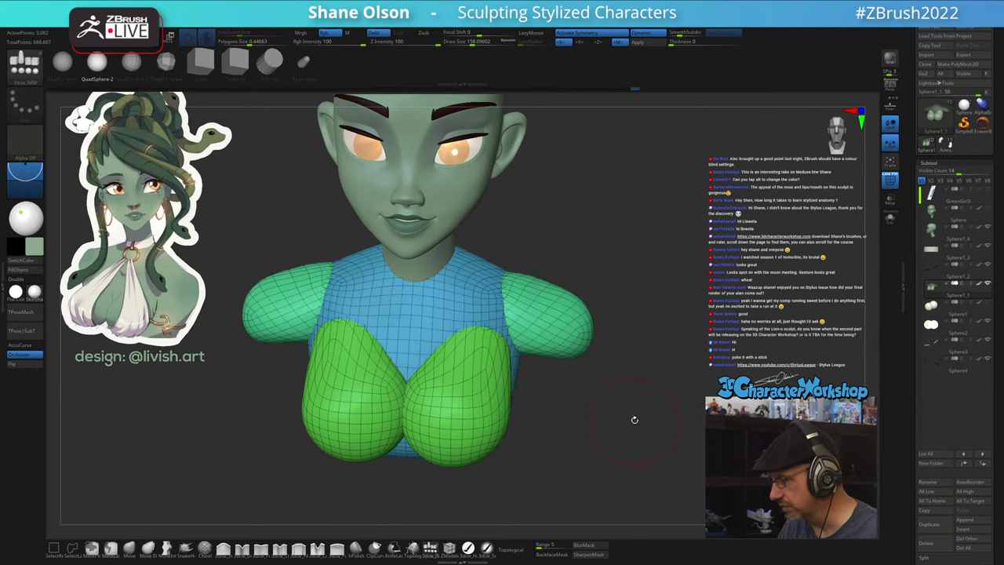
- Switch to the ZModeler brush and set its polygon action to PolyGroup with the Polygroup All target
key("w")
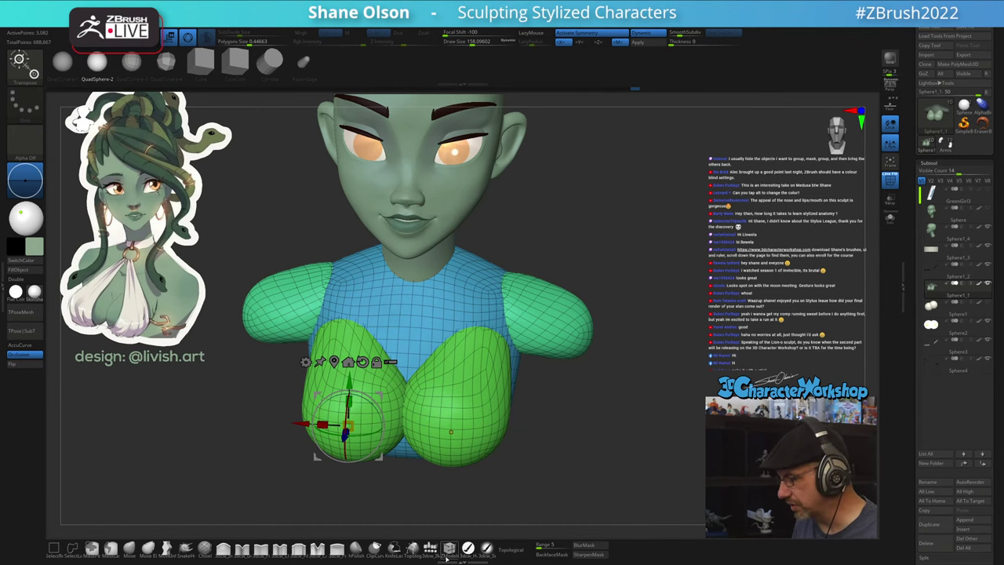
left_click(449, 548)
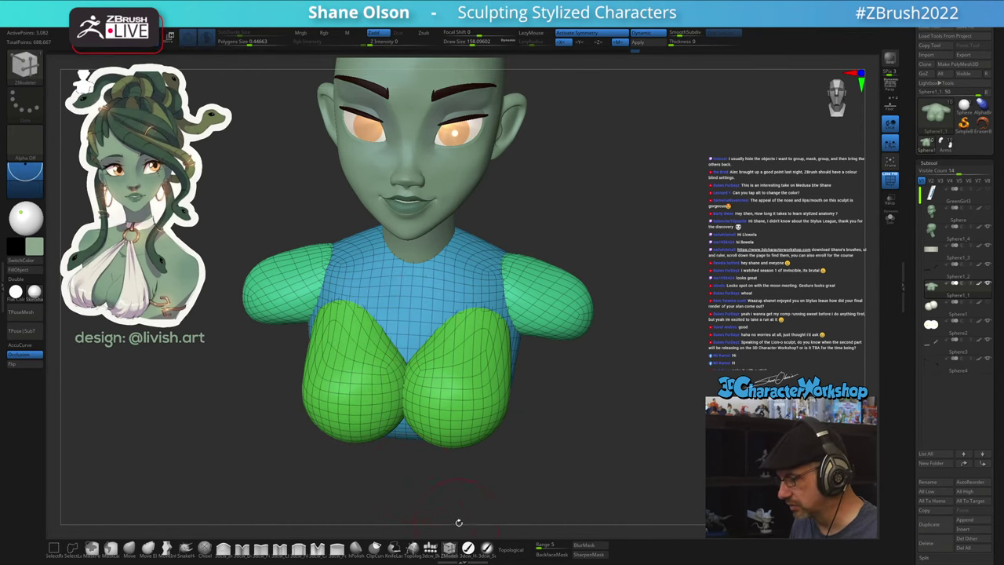
key("space")
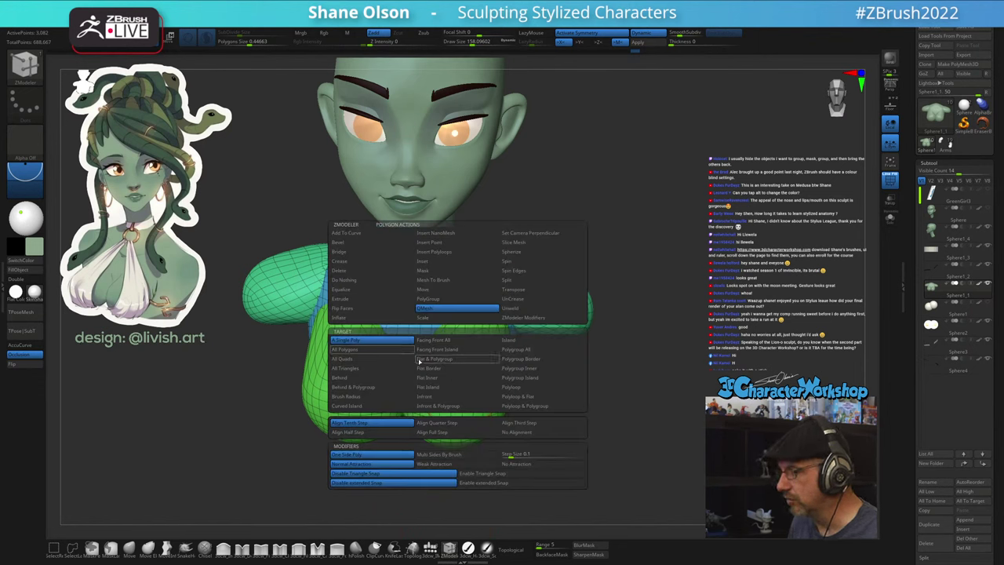
left_click(508, 351)
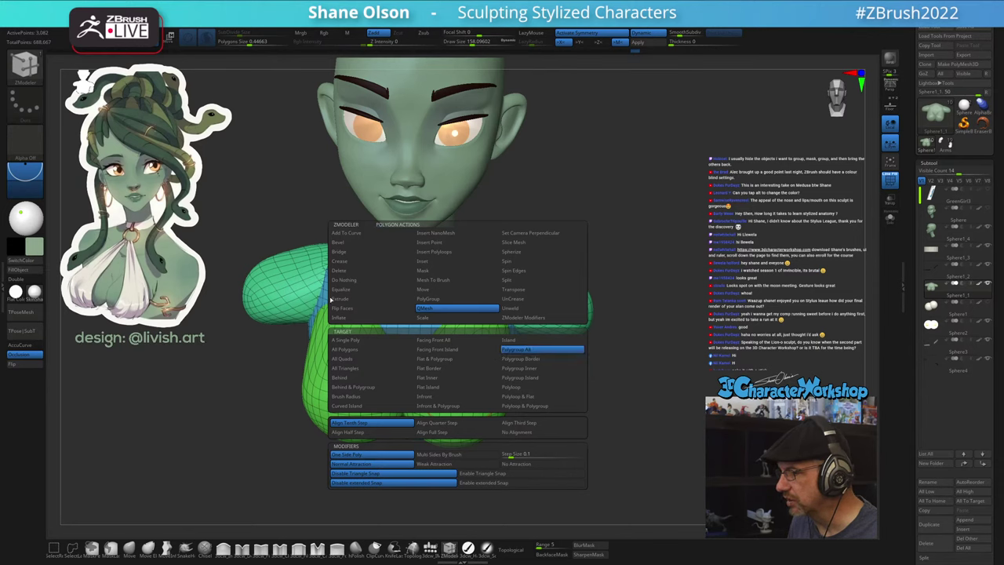
left_click(428, 299)
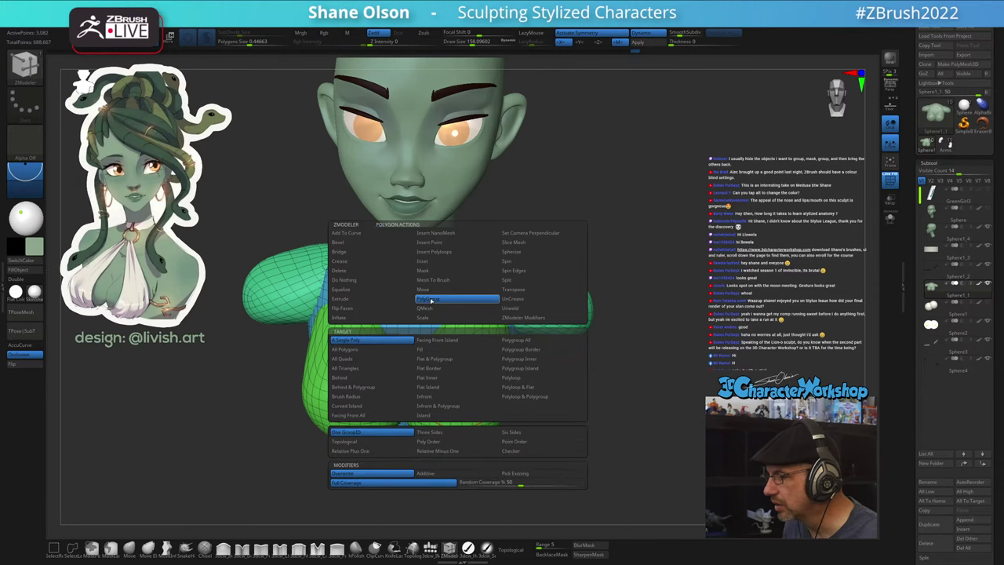
left_click(529, 343)
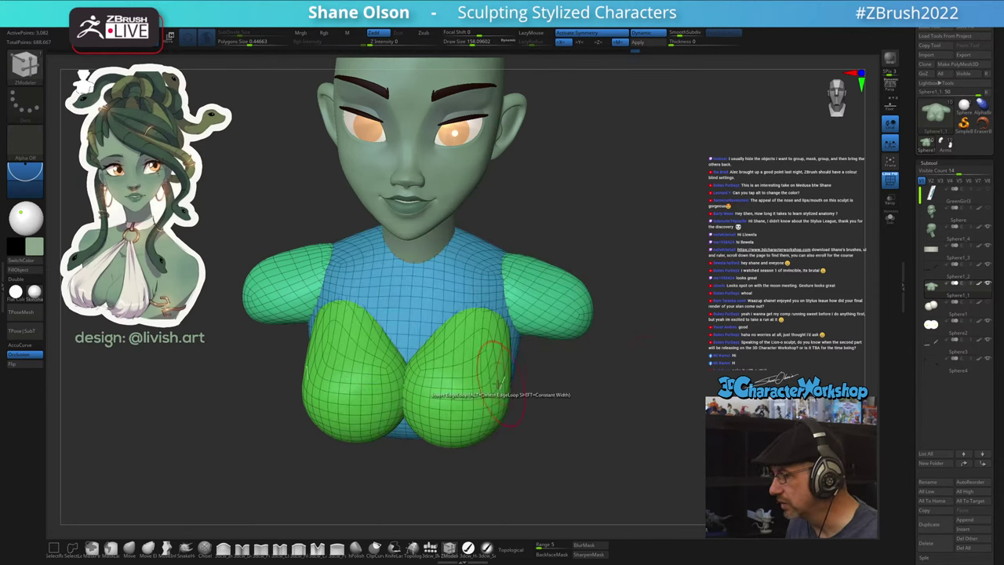
- Assign a new shared polygroup to both breasts, cycling through the group colours to a darker green
left_click(468, 366)
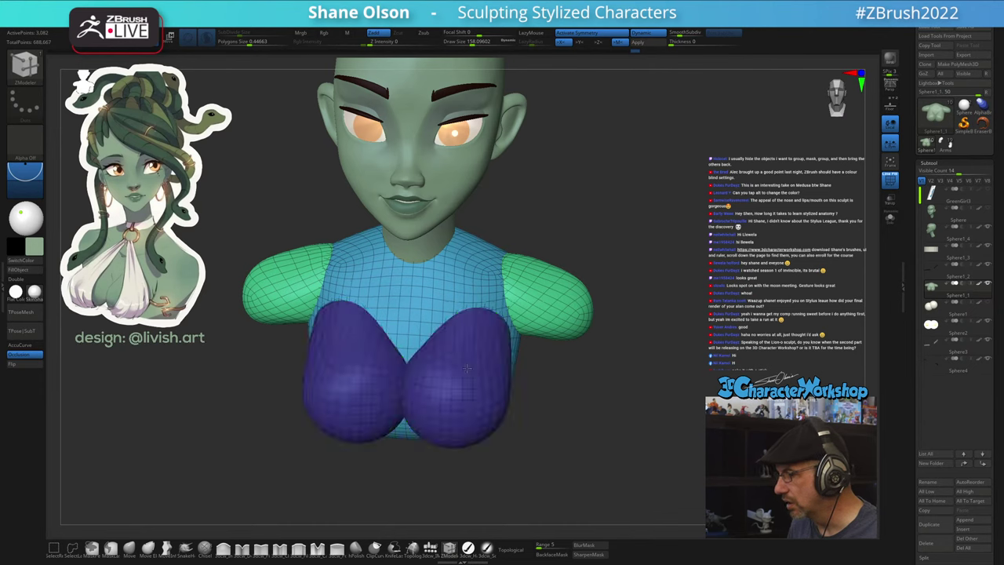
left_click(466, 367)
left_click(467, 367)
left_click(467, 367)
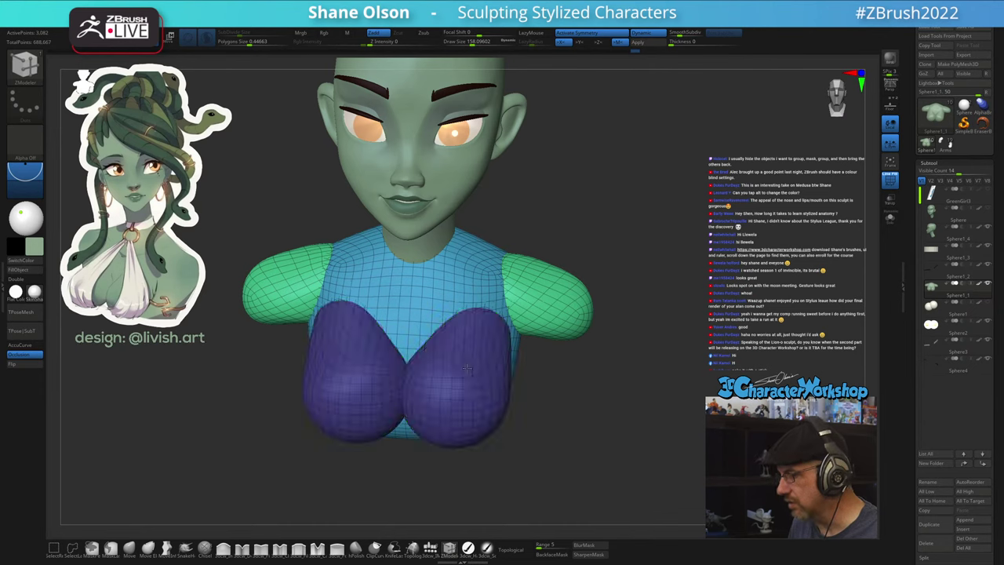
left_click(467, 368)
left_click(467, 365)
left_click(466, 366)
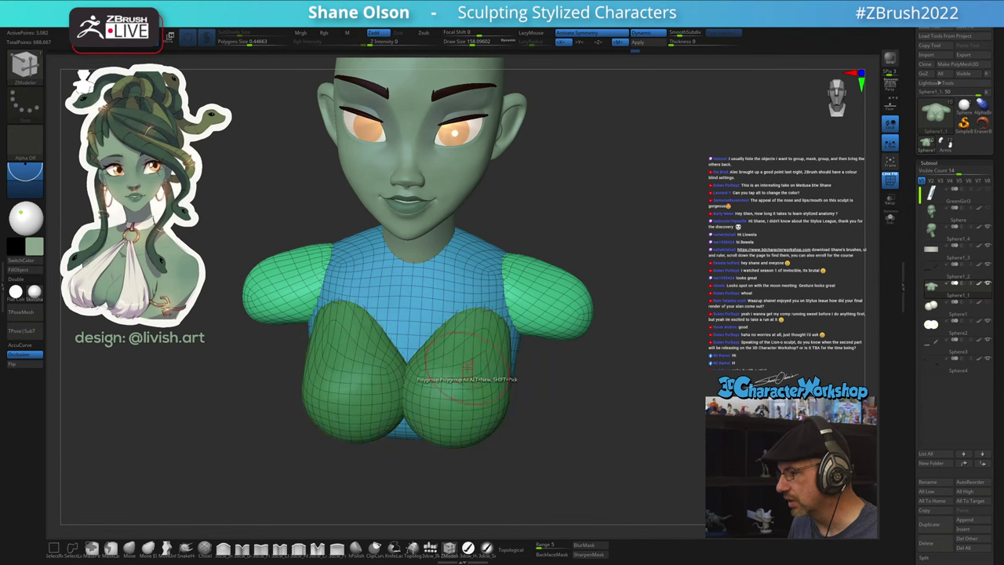
- Review the ZModeler polygon targets, then test the torso and shoulder polygroups by toggling their visibility and restore the full mesh
left_click_drag(690, 432, 627, 314)
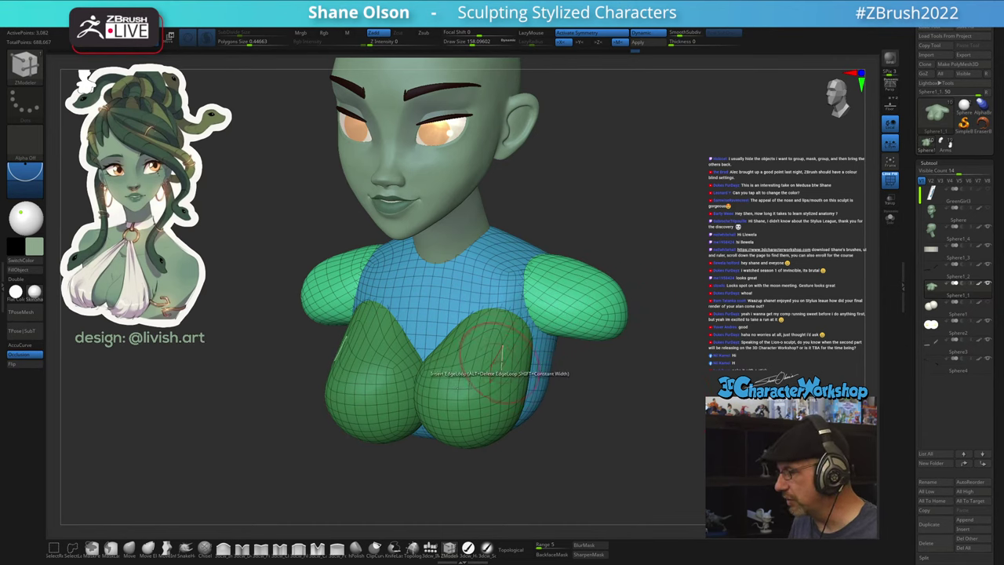
key("space")
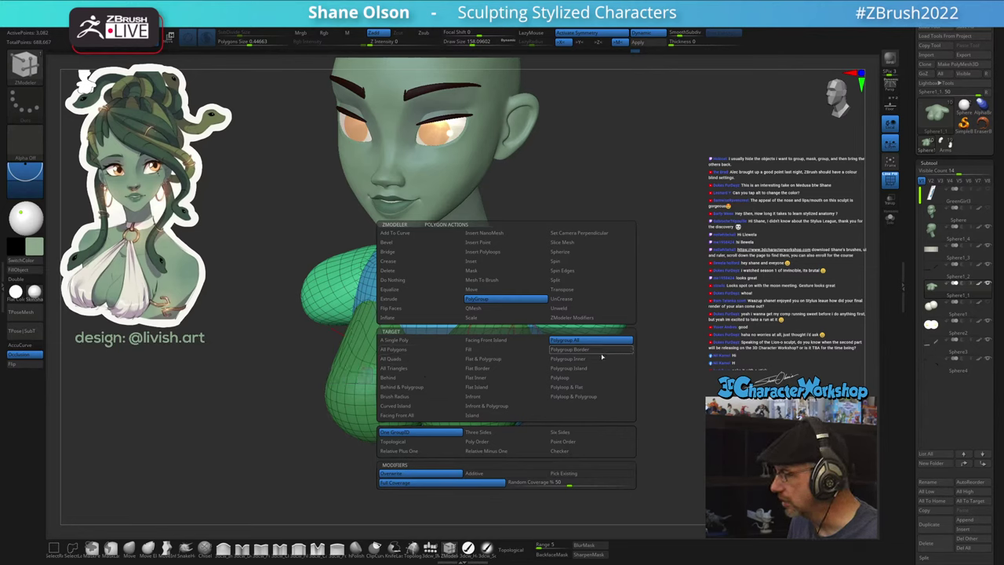
left_click_drag(672, 406, 679, 415)
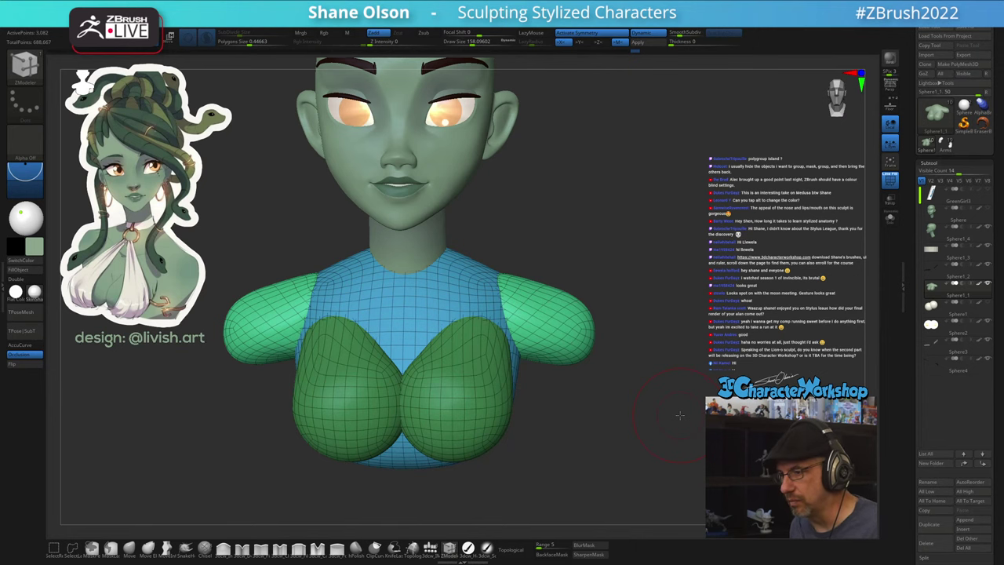
left_click_drag(663, 355, 623, 316)
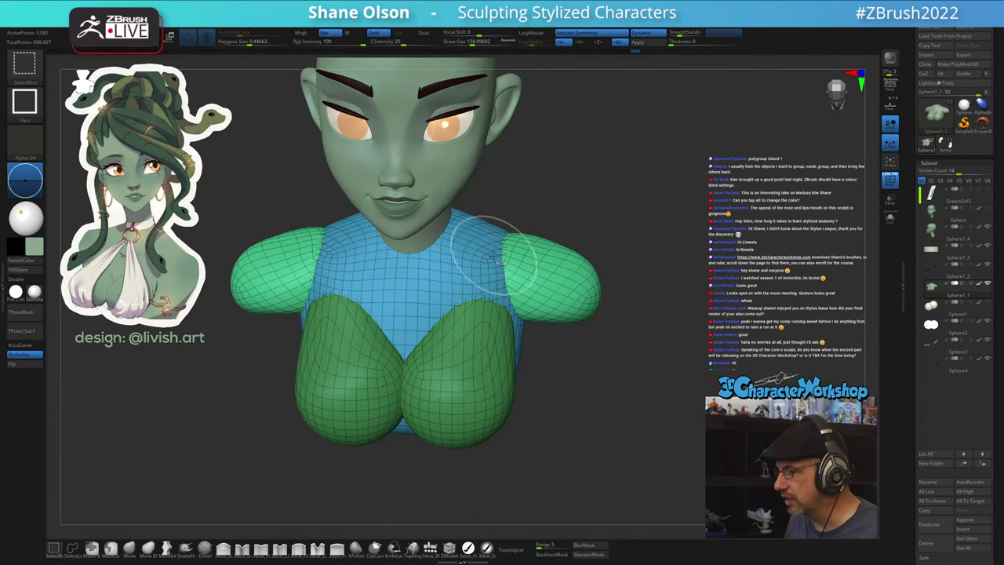
left_click(483, 260, "ctrl+shift")
left_click(512, 265, "ctrl+shift")
mouse_move(700, 353)
left_mouse_down()
mouse_move(654, 394)
mouse_move(676, 266)
mouse_move(725, 263)
mouse_move(724, 252)
mouse_move(648, 484)
left_mouse_up()
left_click(713, 389, "ctrl+shift")
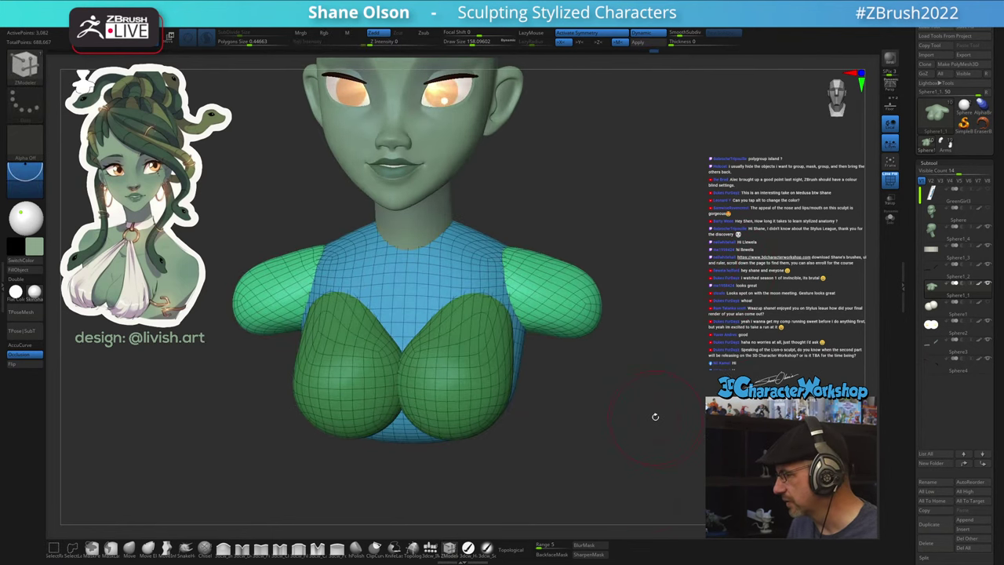
- Hide the PolyFrame display, select the Move brush, and mask everything on the torso mesh except the breast polygroup
mouse_move(539, 433)
left_mouse_down()
mouse_move(557, 448)
mouse_move(557, 438)
mouse_move(545, 443)
mouse_move(516, 427)
mouse_move(565, 454)
mouse_move(551, 390)
mouse_move(555, 401)
left_mouse_up()
key("shift+f")
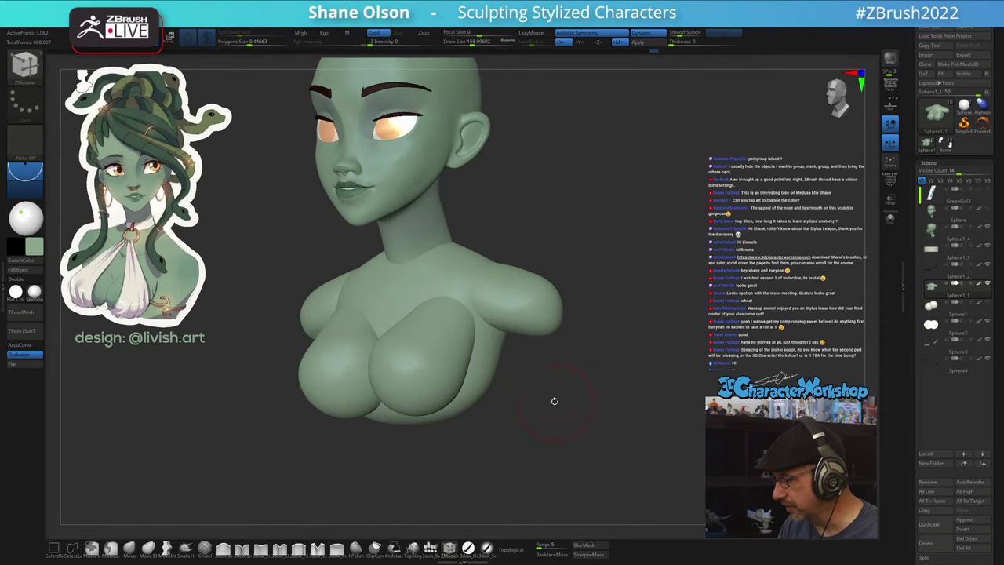
left_click(129, 549)
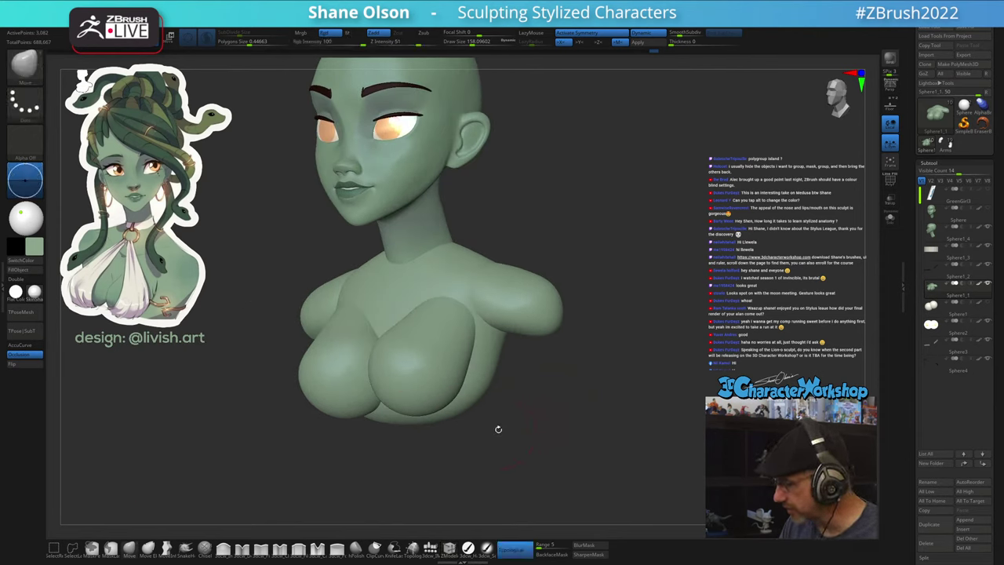
mouse_move(506, 399)
left_mouse_down()
mouse_move(513, 433)
mouse_move(481, 392)
left_mouse_up()
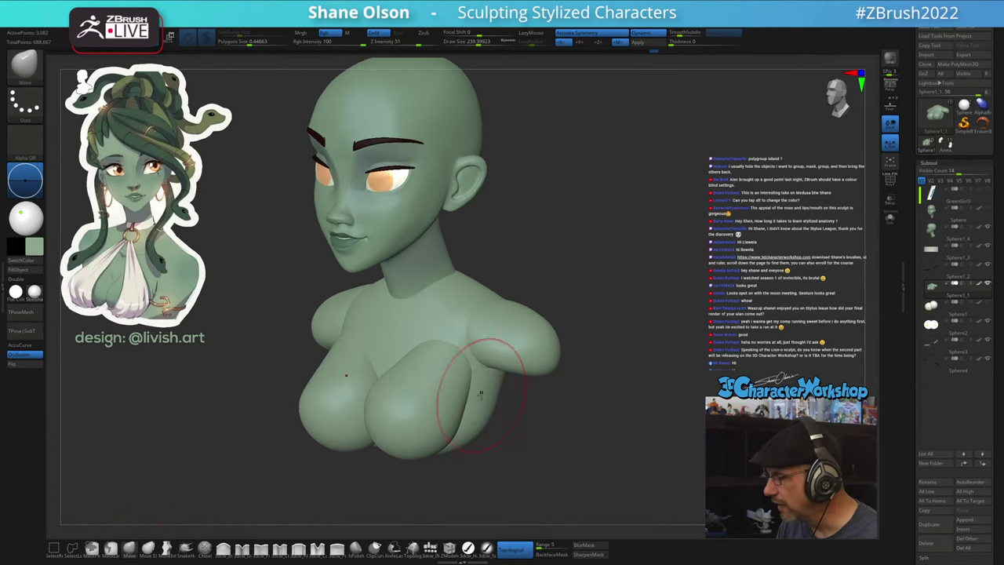
key("w")
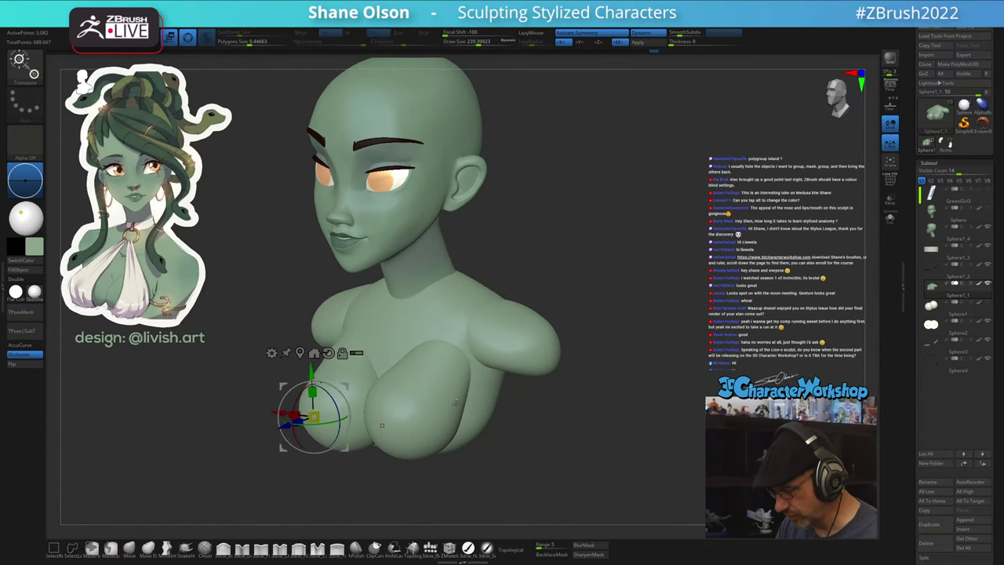
left_click(454, 402, "ctrl")
key("q")
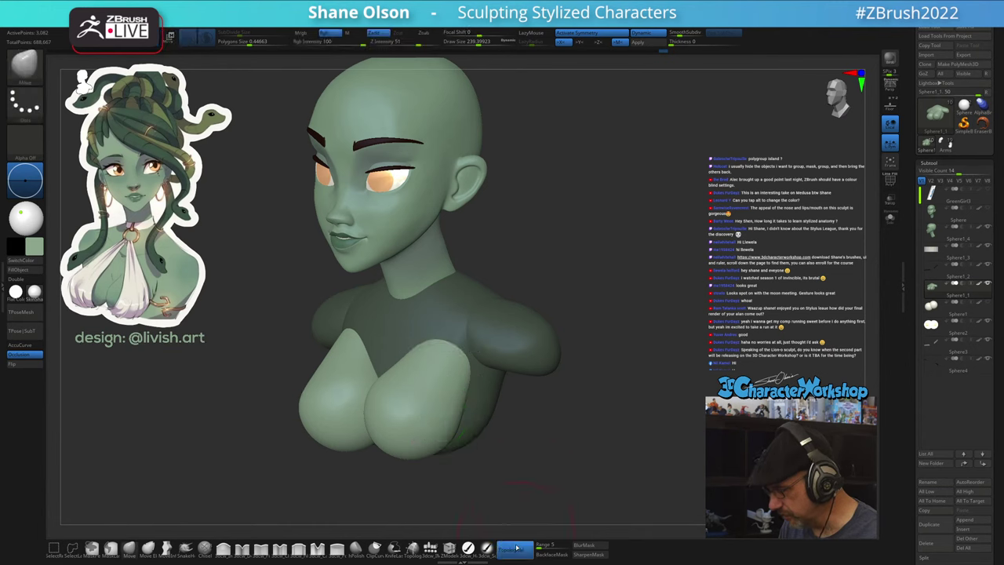
- With a Draw Size of about 212, pull the breasts' upper outer edges toward the armpits and check the shape with PolyFrame on
key("s")
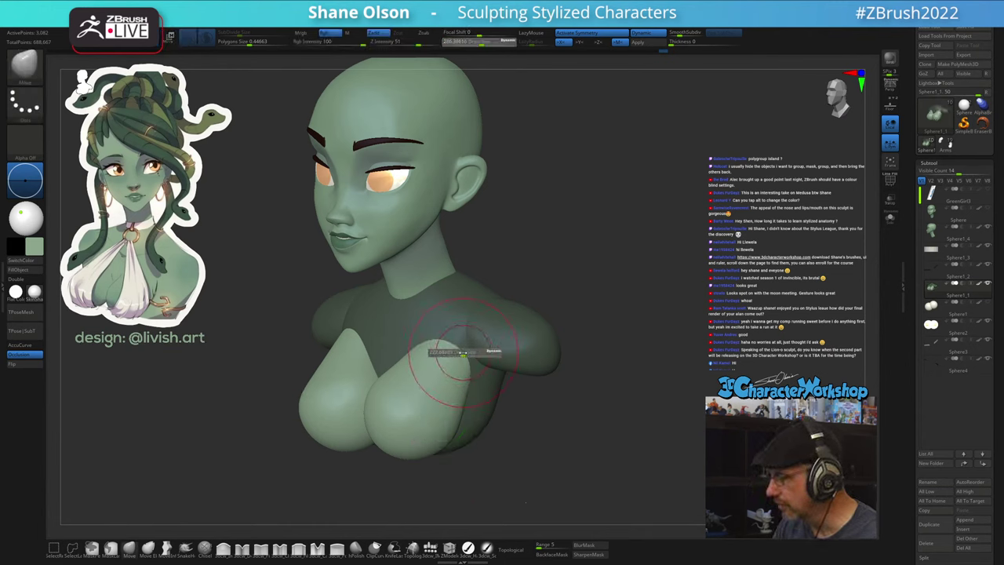
left_click_drag(463, 349, 457, 349)
left_click_drag(454, 356, 468, 337)
left_click_drag(468, 376, 474, 372)
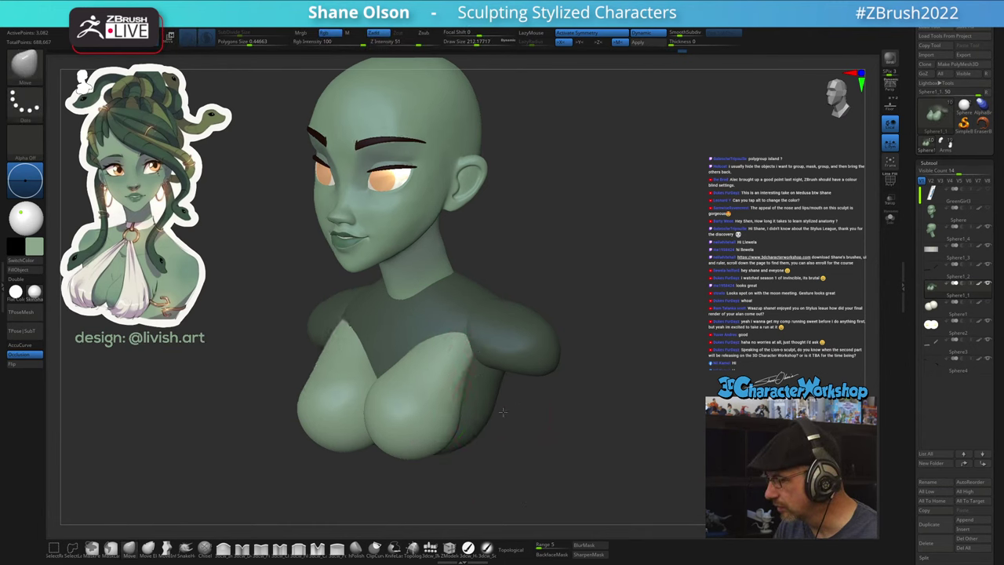
mouse_move(502, 413)
left_mouse_down("shift")
mouse_move(510, 394)
mouse_move(447, 406)
left_mouse_up("shift")
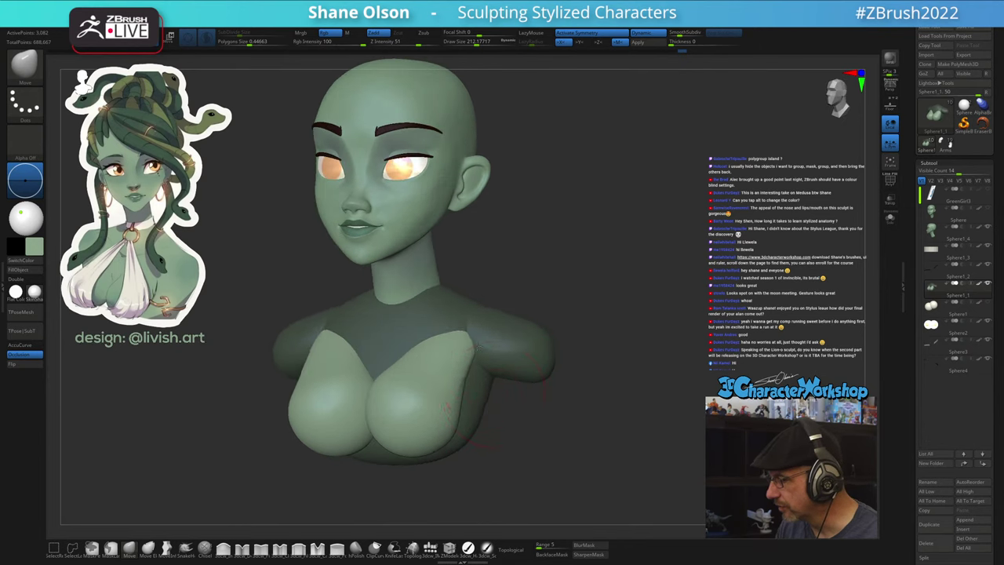
mouse_move(494, 349)
left_mouse_down()
mouse_move(488, 382)
mouse_move(462, 365)
left_mouse_up()
key("shift+f")
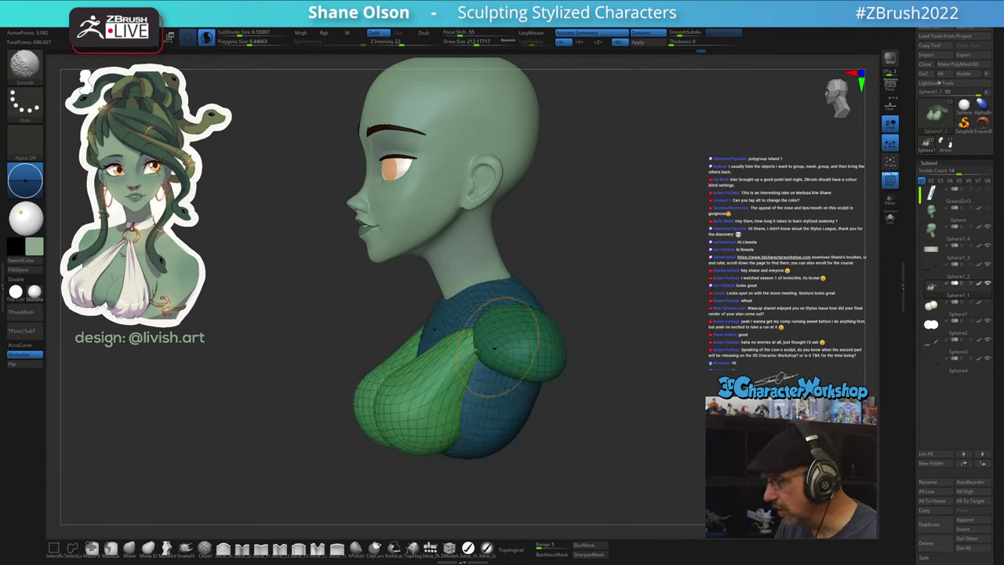
mouse_move(184, 377)
left_mouse_down()
mouse_move(508, 442)
mouse_move(551, 429)
left_mouse_up()
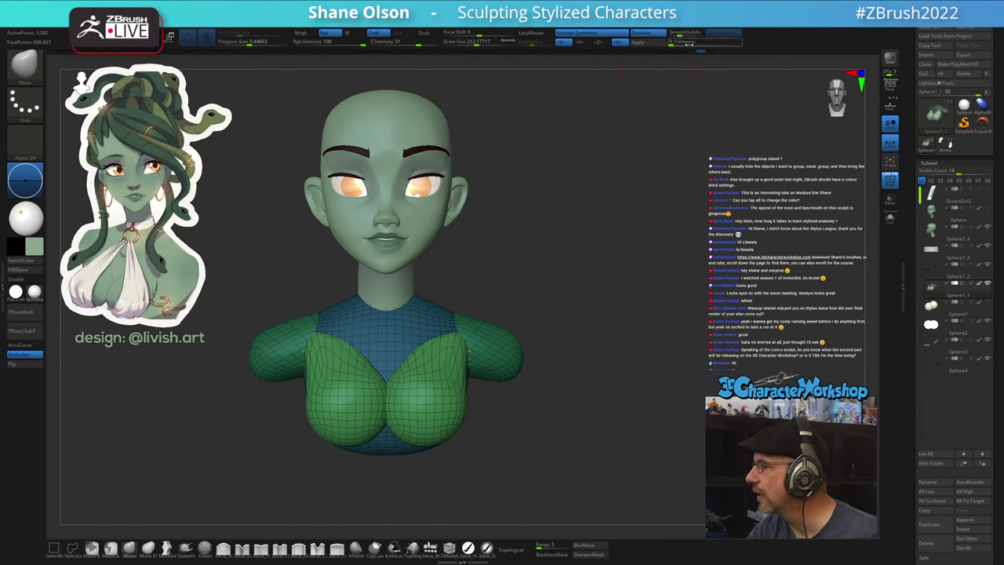
- Place the transform gizmo on the unmasked breasts, toggle symmetry, and move the mirrored breasts slightly apart from each other
left_click_drag(578, 342, 563, 406)
key("w")
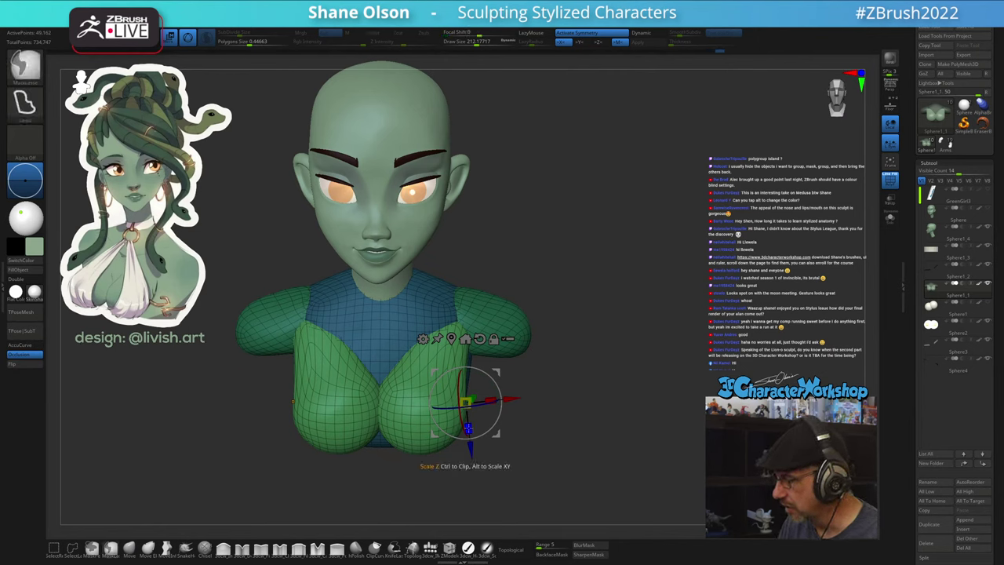
left_click(565, 406, "ctrl")
left_click(445, 373, "ctrl")
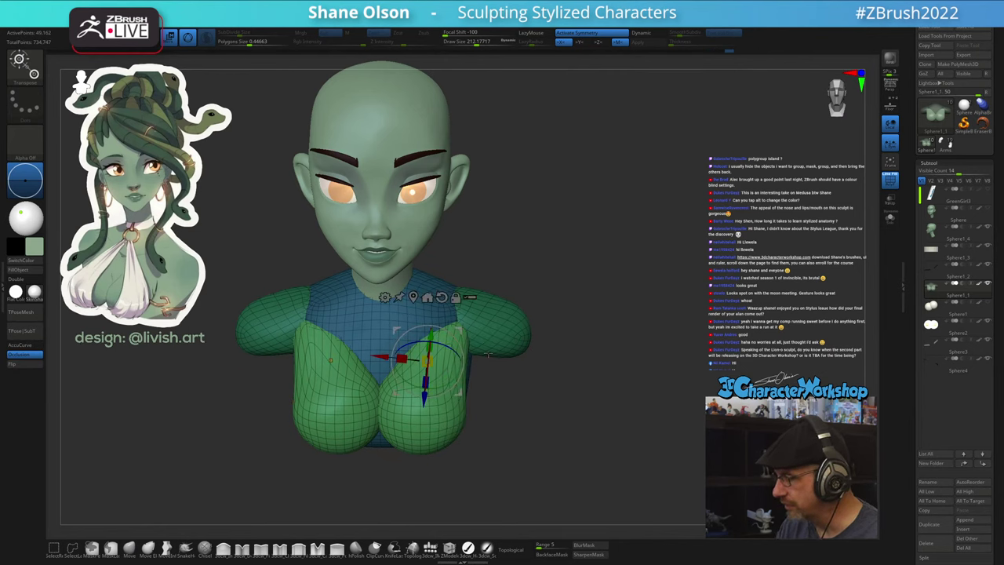
key("x")
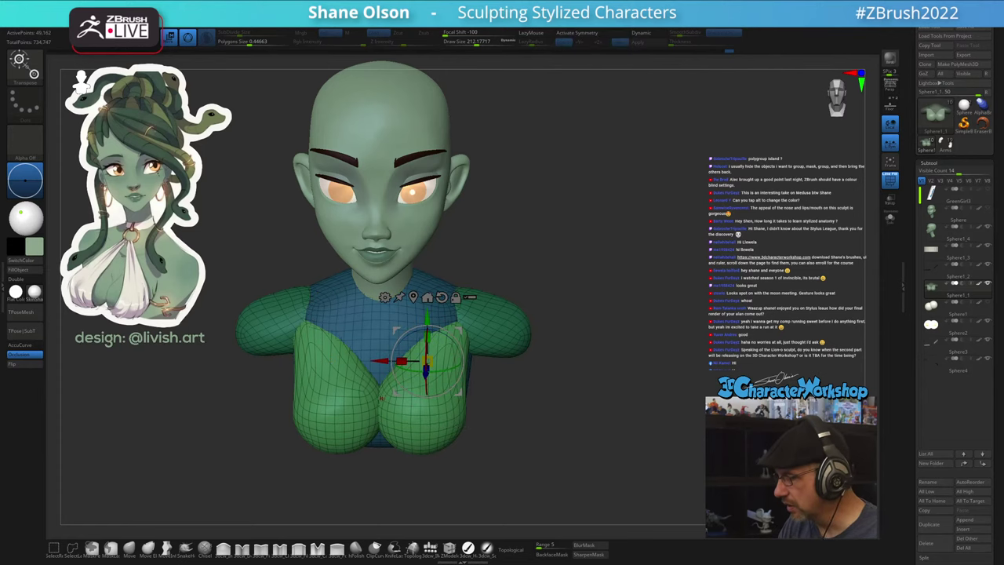
right_click_drag(348, 403, 379, 400, "alt")
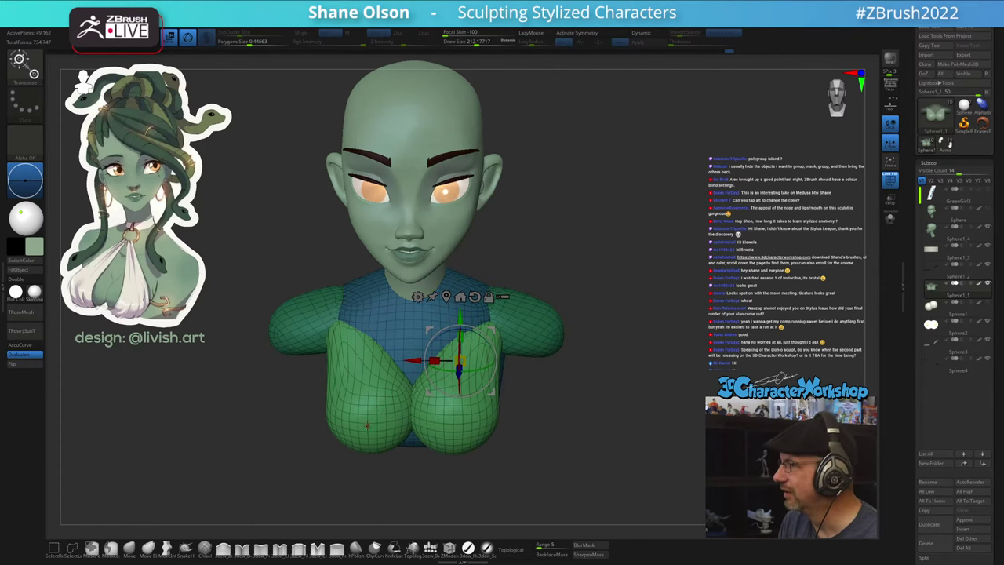
left_click(359, 432, "ctrl")
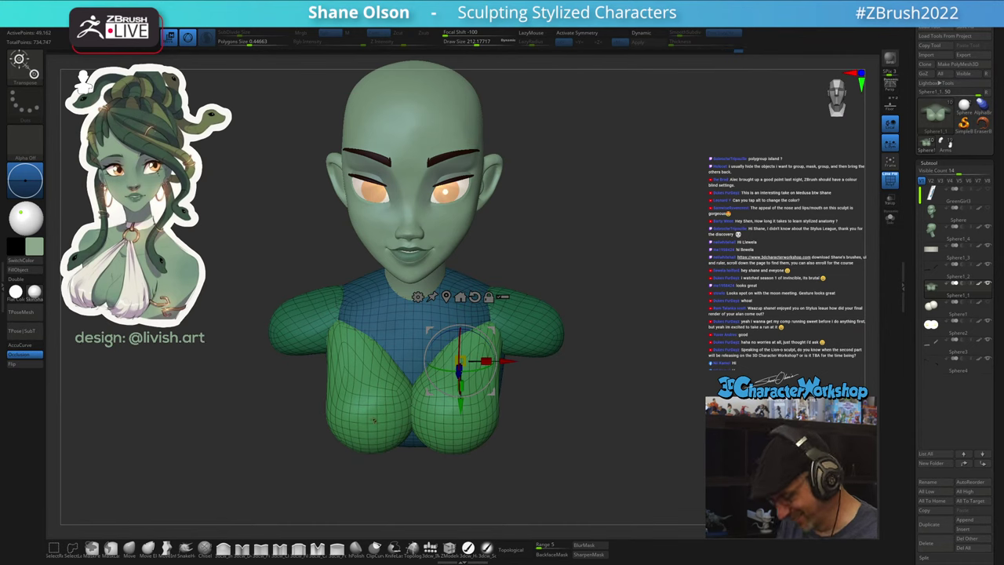
left_click_drag(510, 363, 520, 361)
key("ctrl+z")
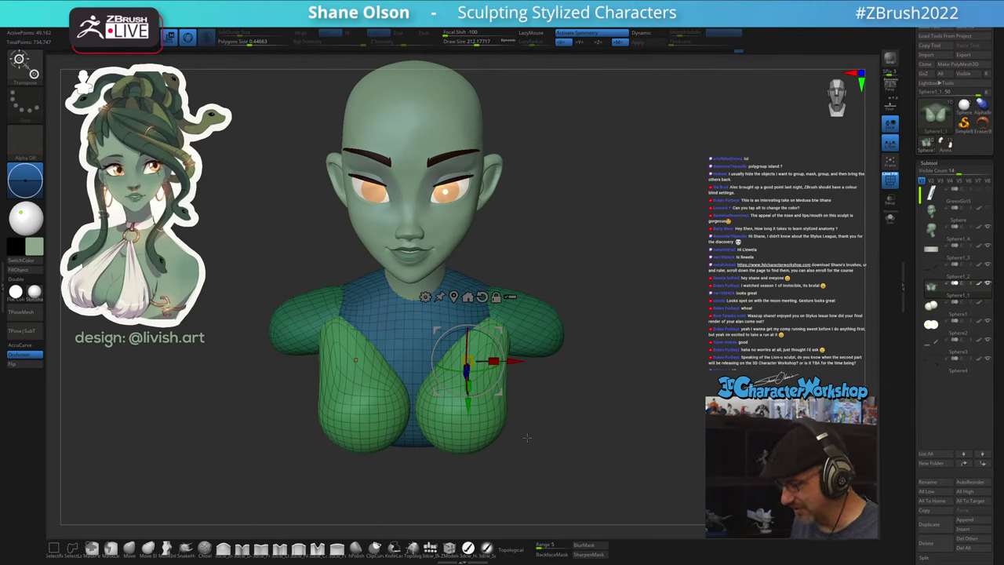
- Clear the mask, set ZRemesher's Target Polygons Count to 2, try remeshing the torso mesh, and undo that remesh
left_click(603, 397, "ctrl")
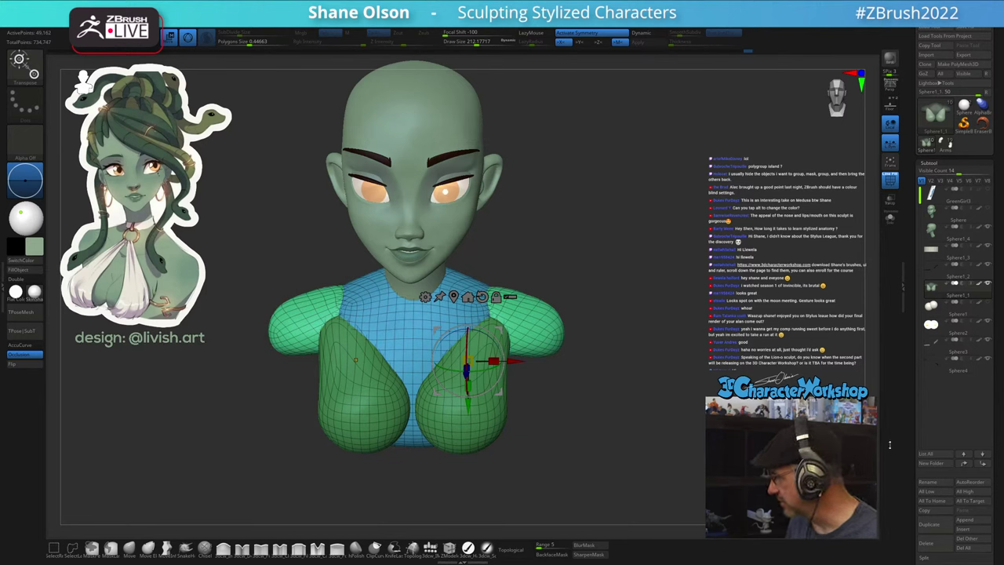
key("space")
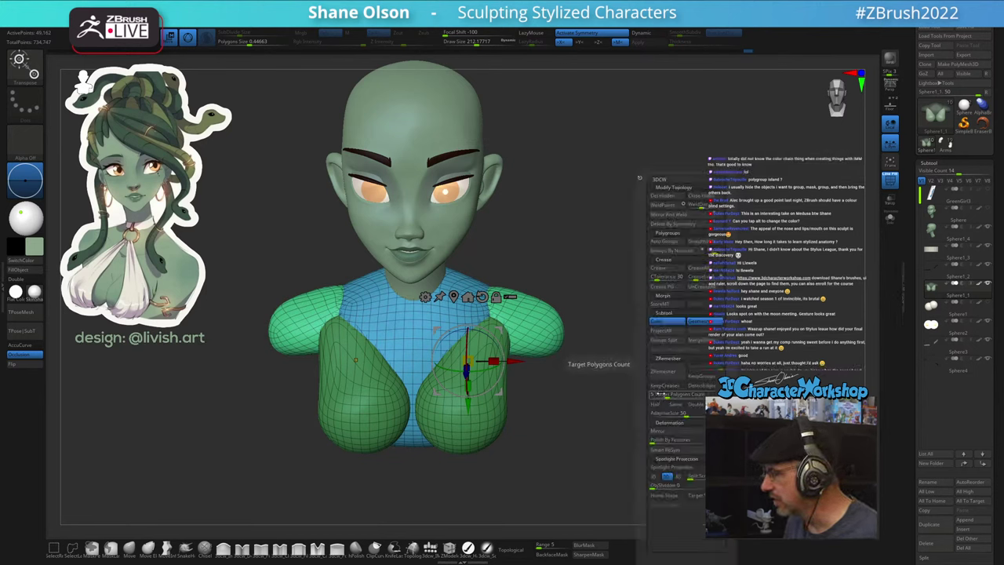
left_click(661, 395)
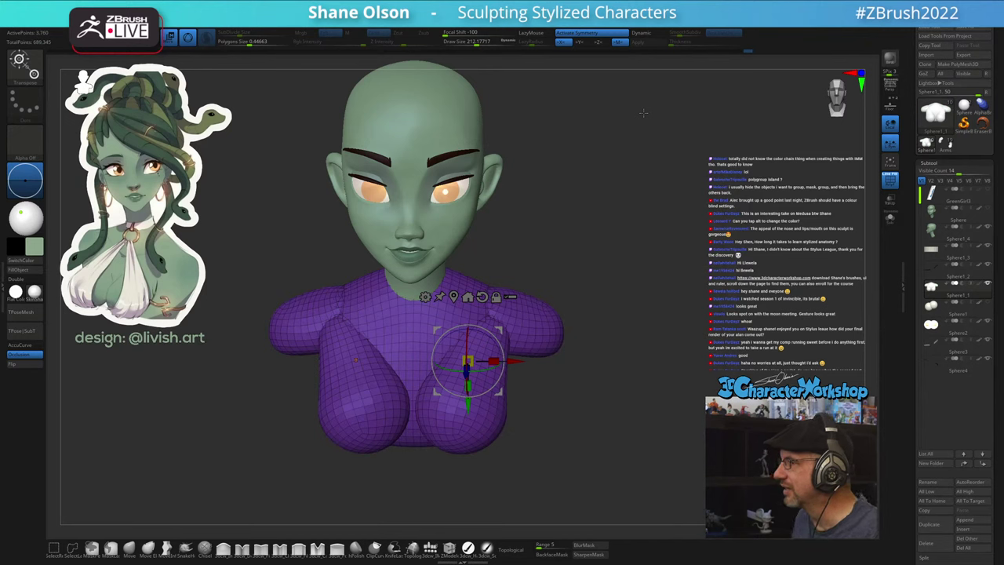
key("ctrl+z")
- Enable KeepGroups and remesh the torso mesh with ZRemesher so its polygroups are preserved
key("space")
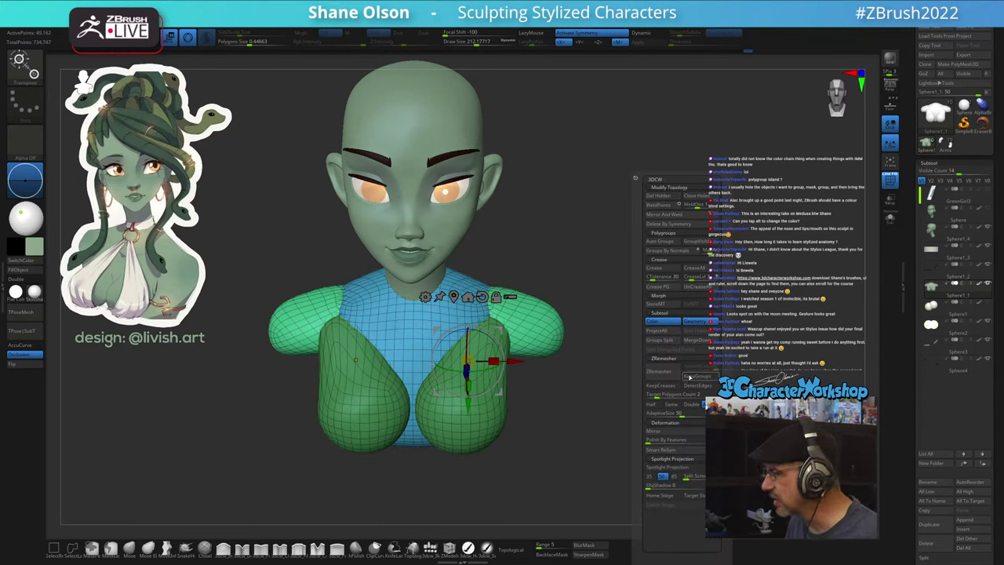
left_click(698, 379)
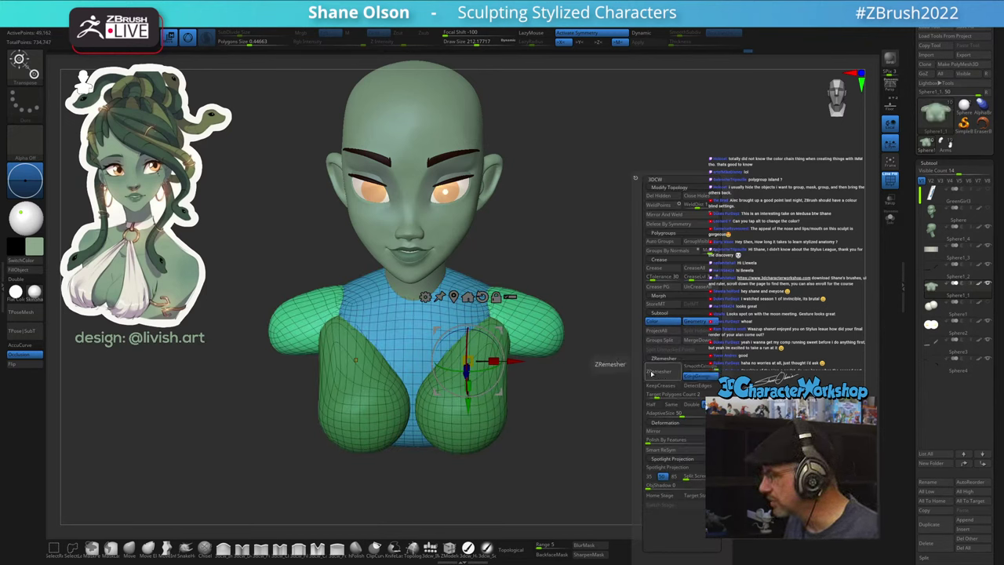
left_click(651, 373)
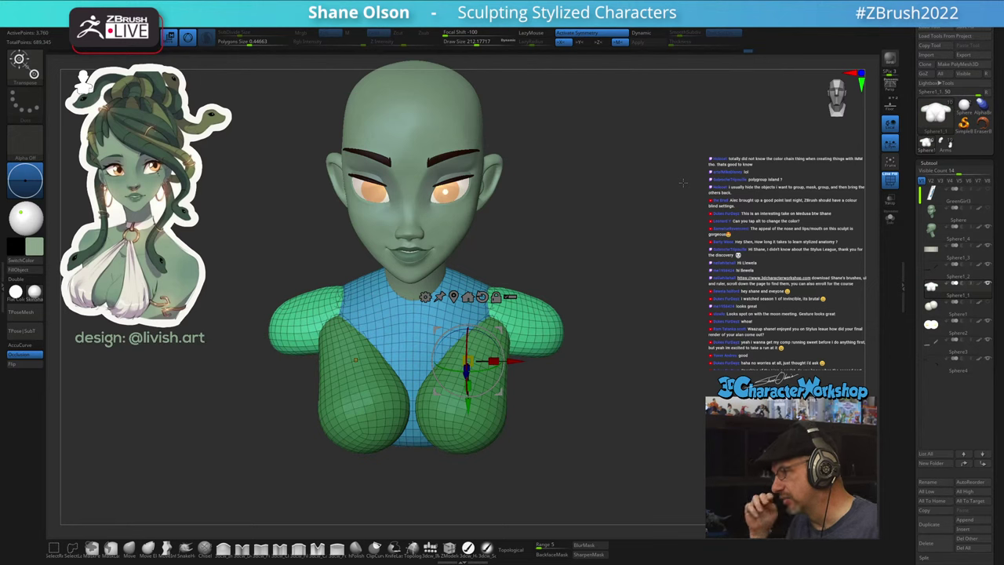
mouse_move(669, 247)
left_mouse_down()
mouse_move(691, 250)
mouse_move(649, 234)
left_mouse_up()
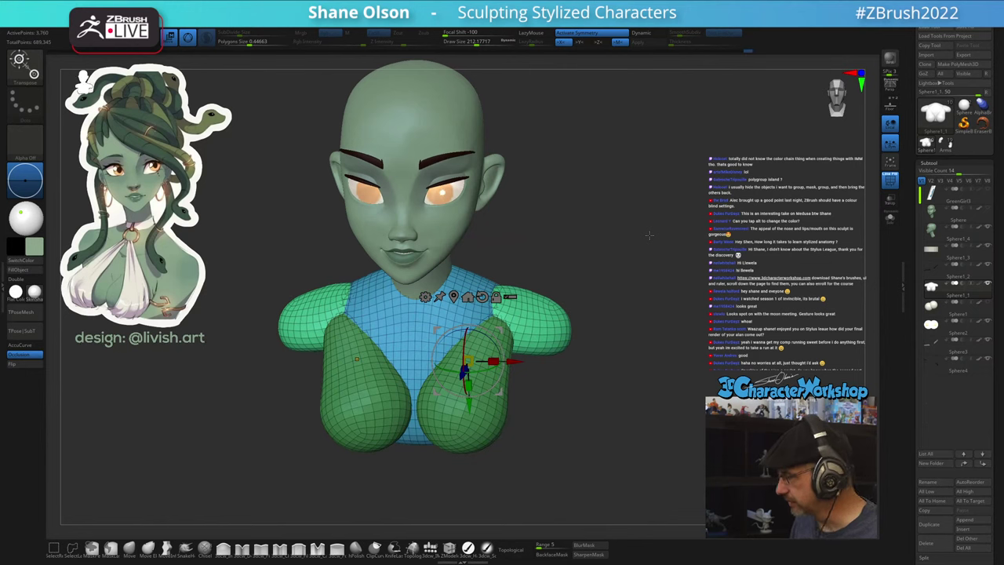
- Mask everything on the torso mesh except the breasts and move both breasts inward until they meet
left_click_drag(560, 420, 572, 420)
left_click(571, 421, "ctrl")
left_click(472, 426, "alt")
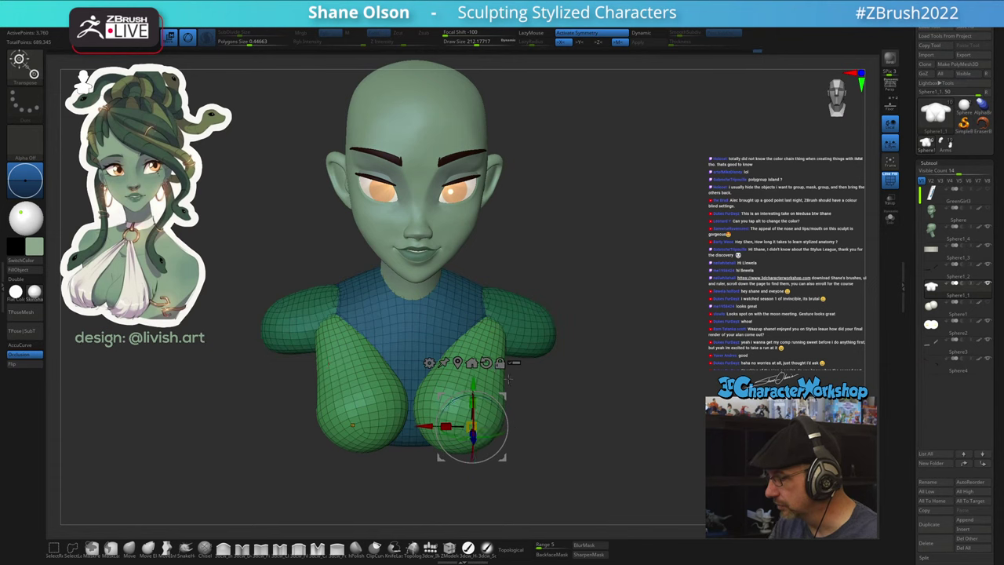
left_click(486, 363, "alt")
left_click_drag(541, 383, 543, 374, "shift")
left_click_drag(425, 426, 417, 427)
- Clear the mask, return to the Move brush, hide PolyFrame, and turn on the Dynamic Subdivision preview
mouse_move(568, 439)
left_mouse_down()
mouse_move(530, 441)
mouse_move(576, 439)
mouse_move(559, 433)
mouse_move(563, 450)
mouse_move(571, 439)
left_mouse_up()
key("q")
key("shift+f")
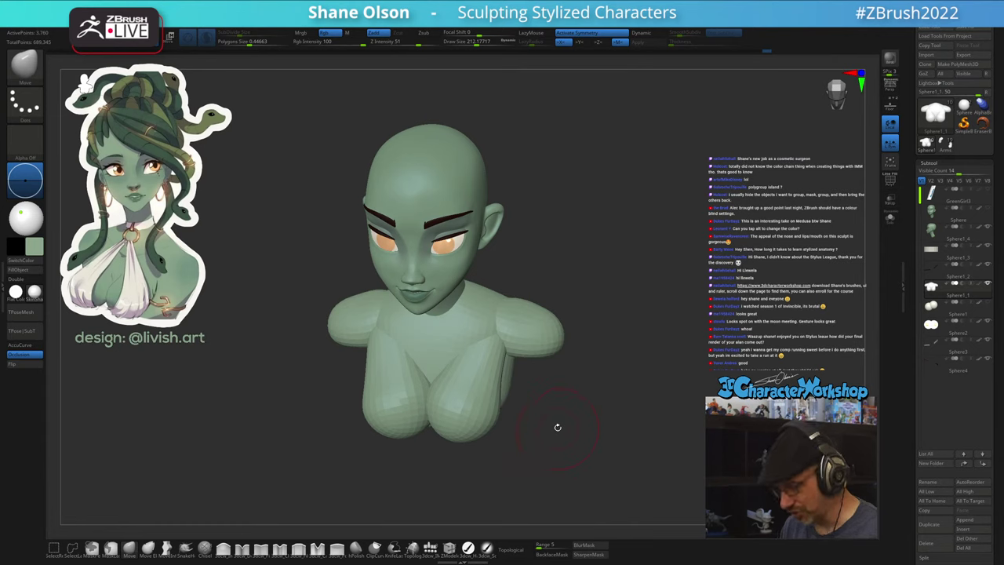
key("d")
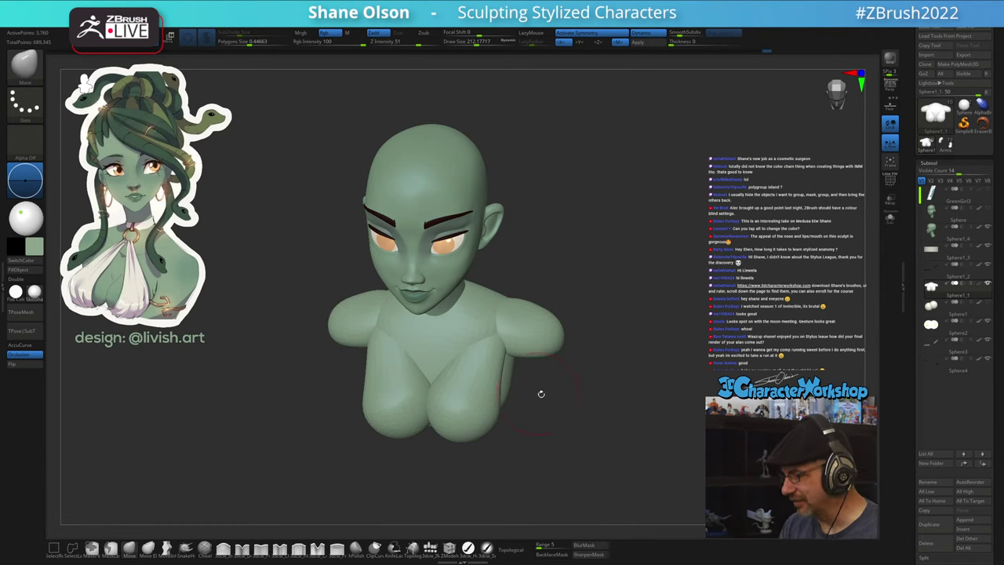
left_click_drag(538, 395, 596, 437)
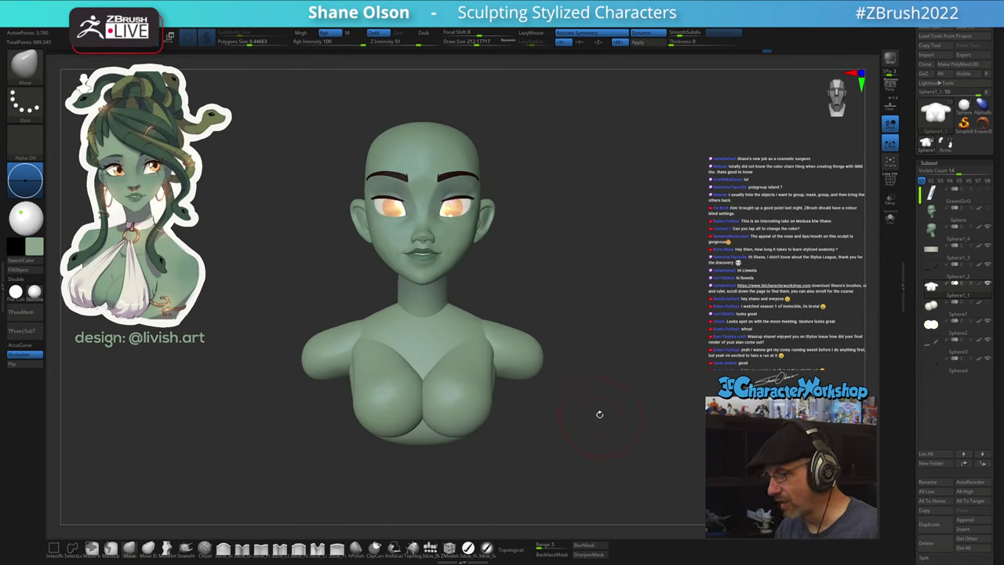
- Insert the mirrored Appendage mesh from the primitive insert brush at the shoulders as upper arms
left_click(430, 548)
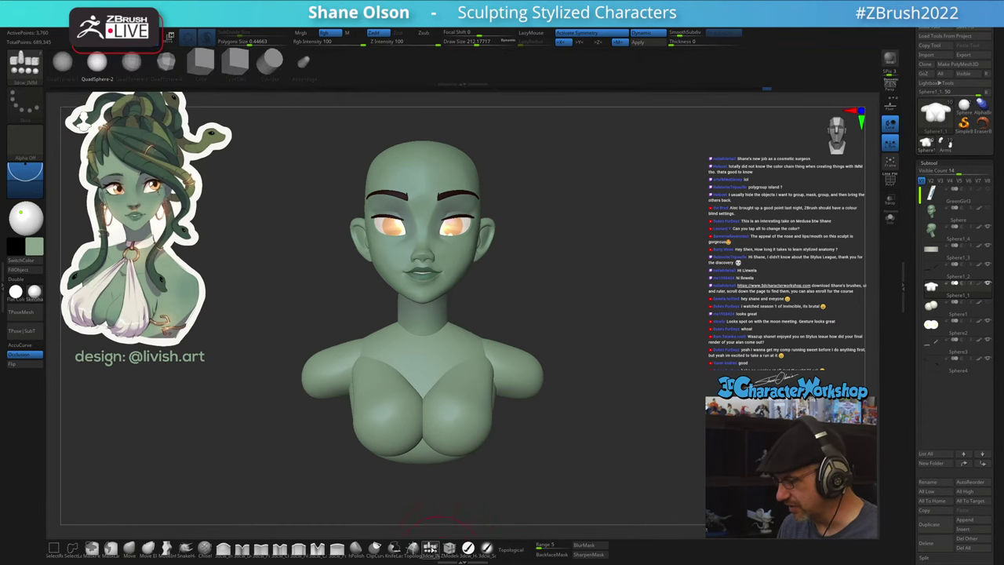
left_click(303, 63)
mouse_move(572, 415)
left_mouse_down()
mouse_move(571, 360)
mouse_move(578, 424)
mouse_move(541, 370)
mouse_move(582, 366)
mouse_move(607, 329)
mouse_move(564, 366)
left_mouse_up()
- Move and rotate the inserted upper arms with the gizmo so they fit under the shoulders and angle outward
key("w")
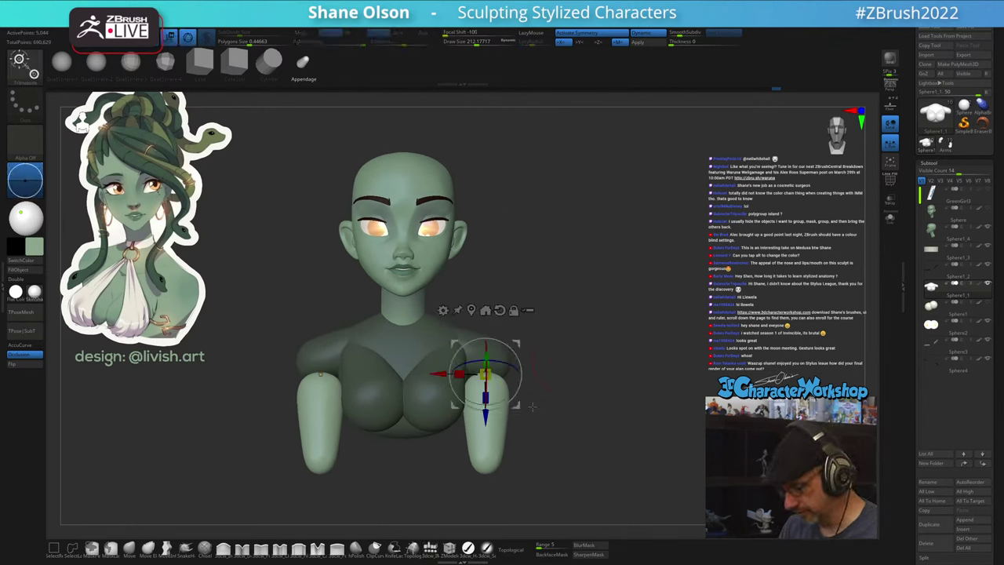
mouse_move(516, 342)
left_mouse_down()
mouse_move(514, 323)
mouse_move(512, 349)
mouse_move(513, 337)
left_mouse_up()
left_click_drag(627, 340, 550, 338)
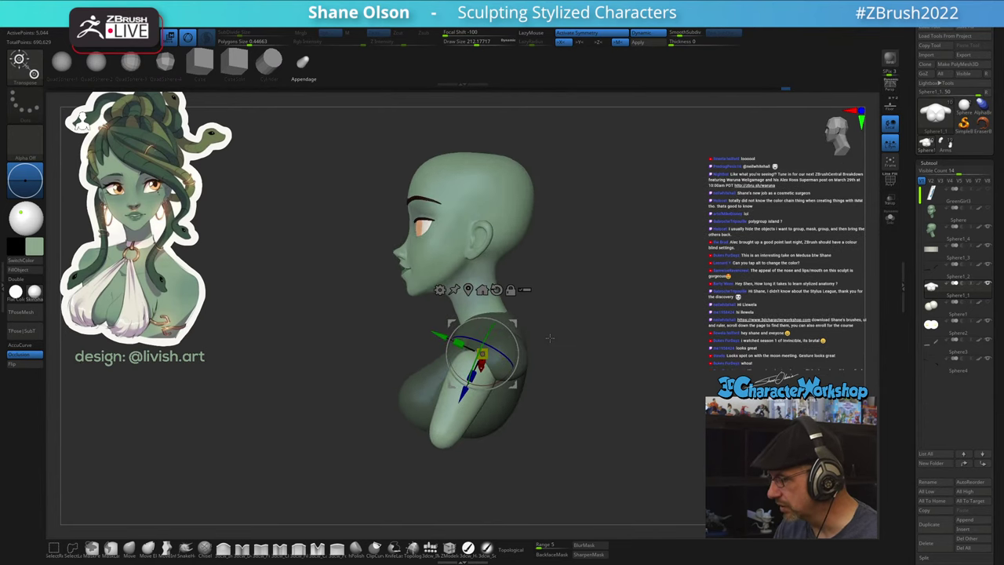
mouse_move(481, 355)
left_mouse_down()
mouse_move(604, 380)
mouse_move(592, 386)
mouse_move(587, 426)
mouse_move(593, 387)
mouse_move(614, 362)
mouse_move(605, 350)
left_mouse_up()
key("q")
key("w")
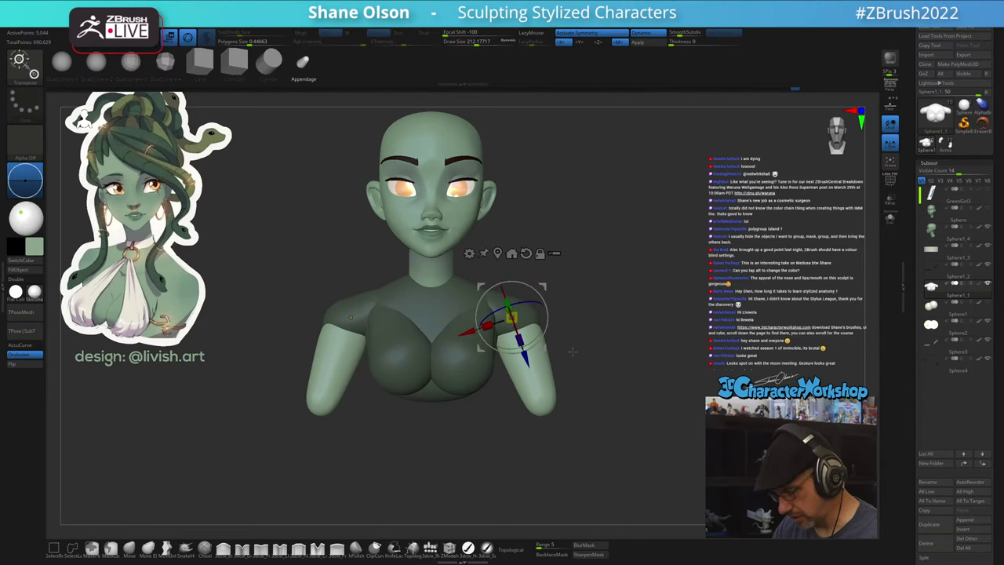
left_click_drag(510, 318, 503, 324)
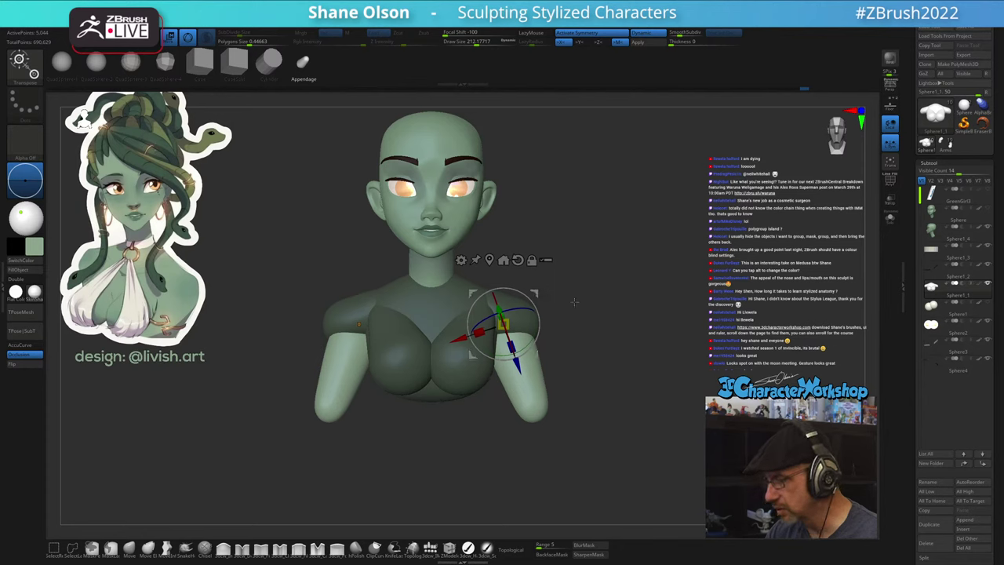
left_click_drag(574, 302, 567, 327, "alt")
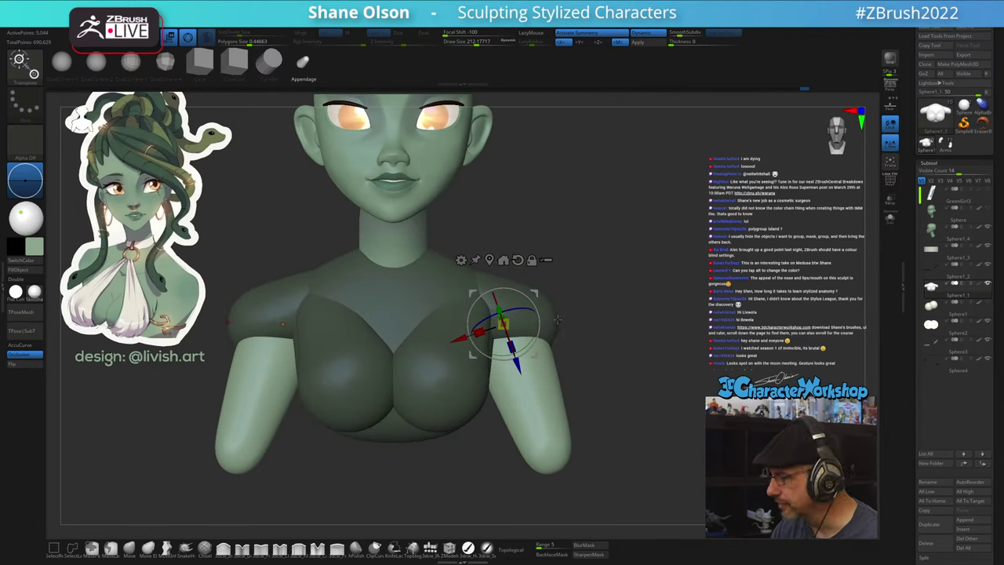
- Invert the mask to protect the arms and begin shaping the shoulder caps with the Move brush from several angles
key("q")
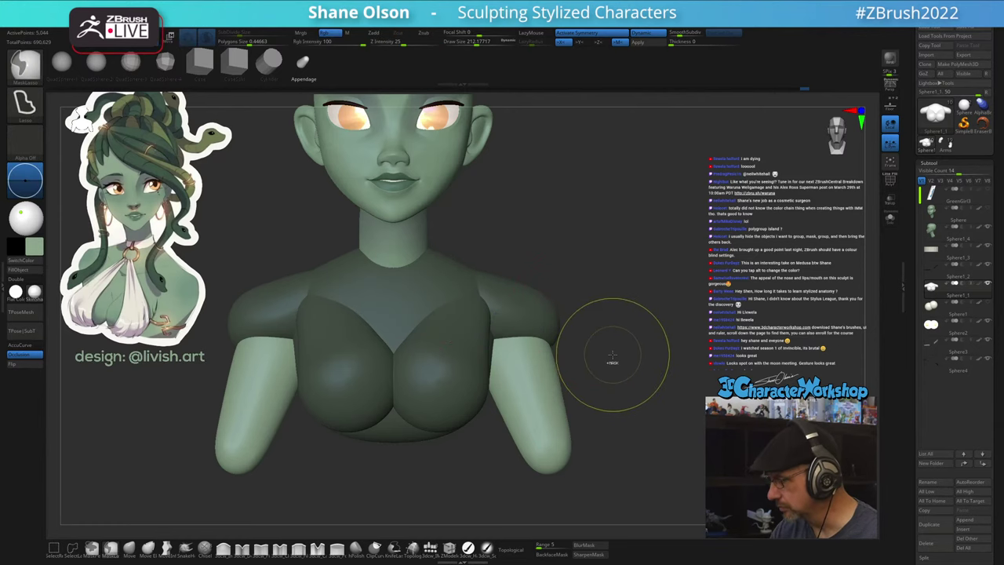
left_click(603, 324, "ctrl")
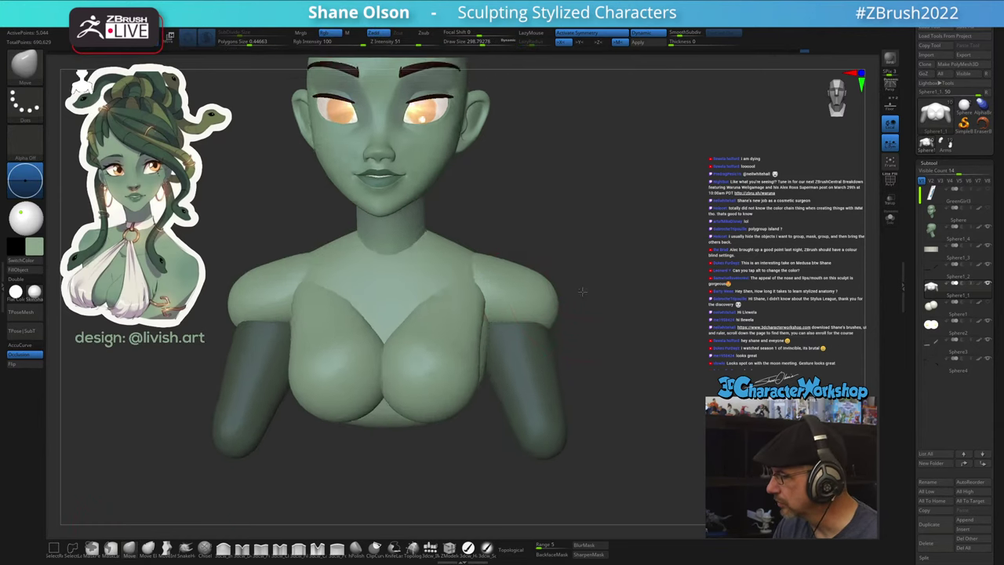
key("s")
mouse_move(583, 292)
left_mouse_down()
mouse_move(572, 302)
mouse_move(577, 290)
left_mouse_up()
mouse_move(553, 288)
left_mouse_down()
mouse_move(547, 300)
mouse_move(629, 311)
mouse_move(549, 291)
mouse_move(588, 251)
mouse_move(592, 321)
left_mouse_up()
right_click_drag(592, 321, 555, 326)
right_click_drag(614, 341, 614, 327)
mouse_move(615, 326)
left_mouse_down()
mouse_move(577, 322)
mouse_move(573, 335)
mouse_move(604, 294)
left_mouse_up()
mouse_move(566, 298)
right_mouse_down()
mouse_move(598, 300)
mouse_move(576, 321)
right_mouse_up()
- Set the Draw Size to about 280 and reshape the shoulder caps over the upper arms from the back and side
key("s")
left_click_drag(553, 322, 549, 321)
left_click_drag(567, 317, 574, 312)
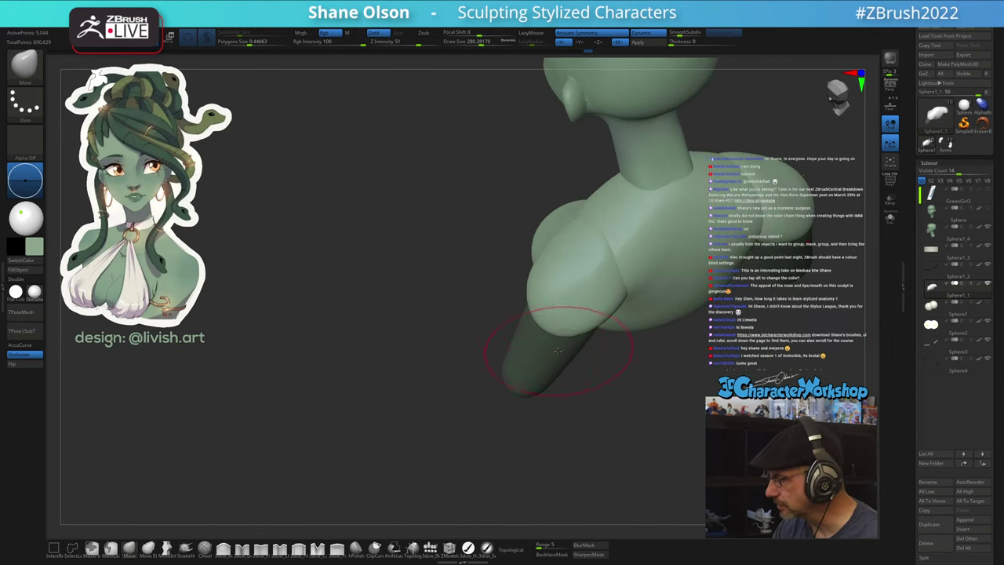
right_click_drag(596, 357, 579, 339)
mouse_move(569, 349)
left_mouse_down()
mouse_move(594, 324)
mouse_move(530, 316)
mouse_move(486, 251)
left_mouse_up()
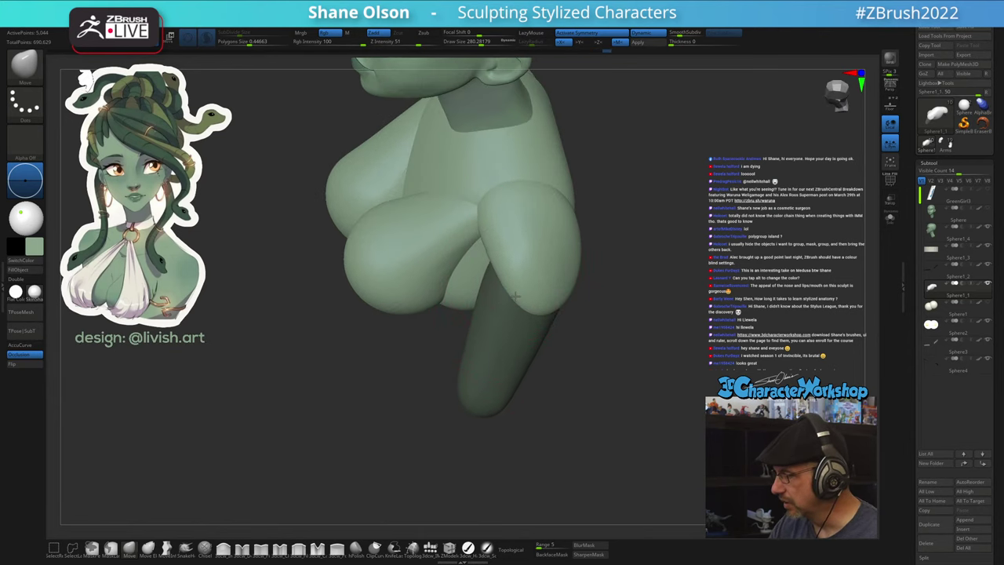
mouse_move(524, 307)
left_mouse_down()
mouse_move(560, 221)
mouse_move(618, 228)
mouse_move(618, 205)
mouse_move(632, 230)
mouse_move(607, 250)
mouse_move(624, 234)
mouse_move(634, 240)
mouse_move(605, 284)
left_mouse_up()
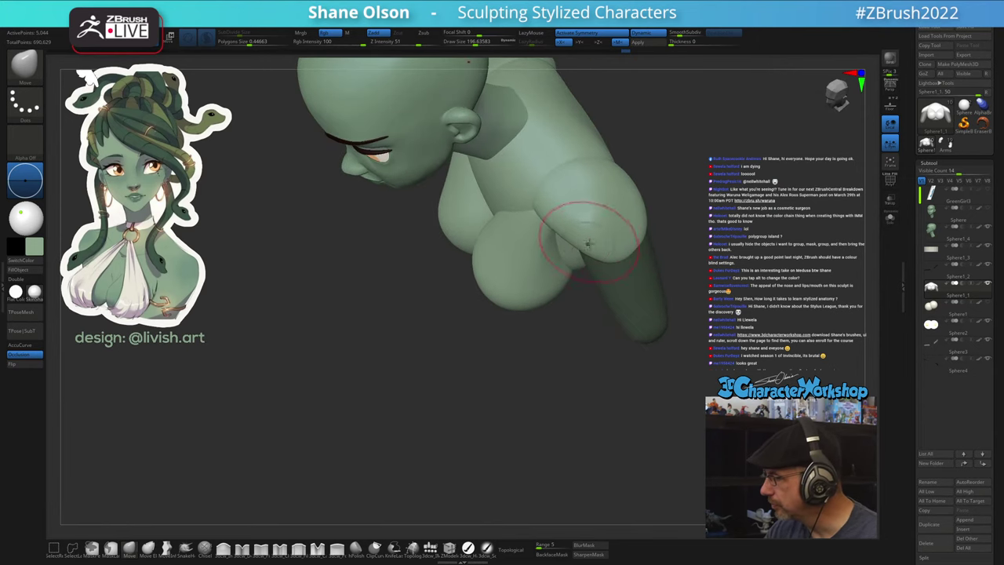
- With a Draw Size of about 197, refine the shoulders' outer contour against the arms and smooth the slope toward the neck
left_click_drag(587, 244, 617, 229)
mouse_move(622, 351)
left_mouse_down()
mouse_move(656, 308)
mouse_move(621, 340)
mouse_move(629, 321)
mouse_move(538, 306)
left_mouse_up()
mouse_move(637, 315)
left_mouse_down()
mouse_move(597, 306)
mouse_move(563, 314)
mouse_move(683, 313)
left_mouse_up()
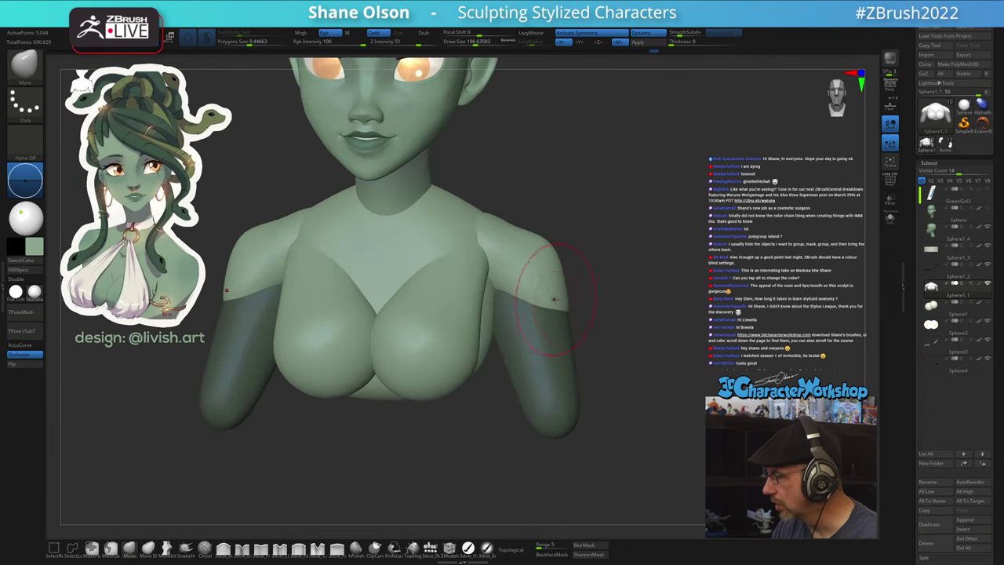
left_click_drag(555, 298, 560, 293)
left_click_drag(493, 227, 499, 217, "shift")
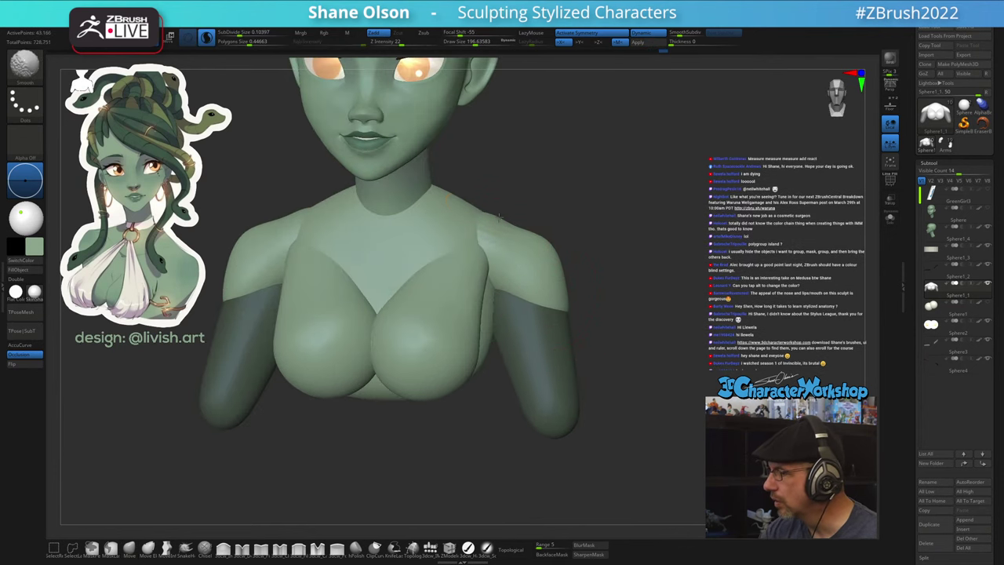
- Show PolyFrame, try pulling the front of the shoulder where it meets the chest with the Move brush, and undo it
key("shift+f")
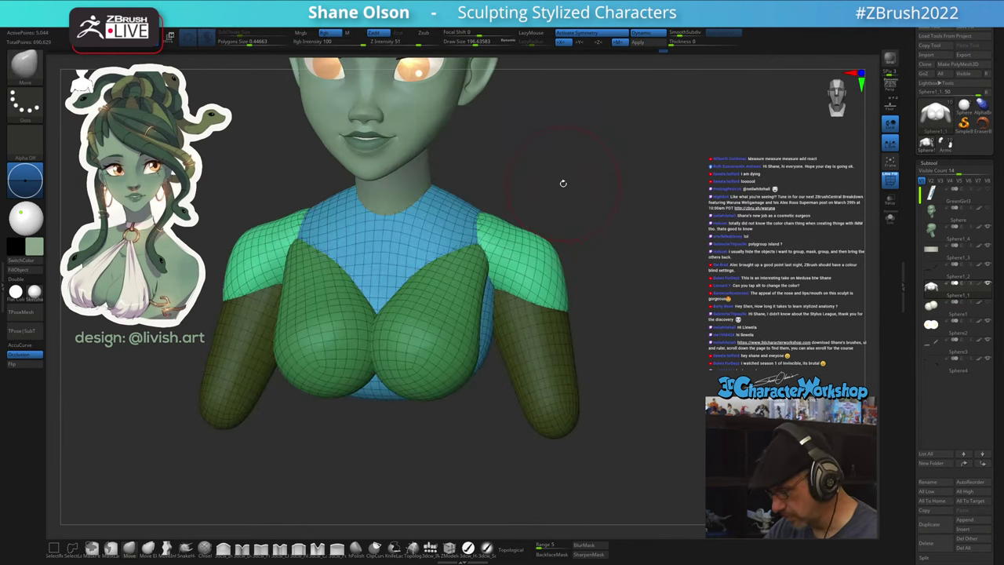
left_click_drag(560, 178, 553, 259)
mouse_move(568, 176)
left_mouse_down("alt")
mouse_move(560, 232)
mouse_move(515, 280)
mouse_move(518, 256)
mouse_move(446, 259)
left_mouse_up("alt")
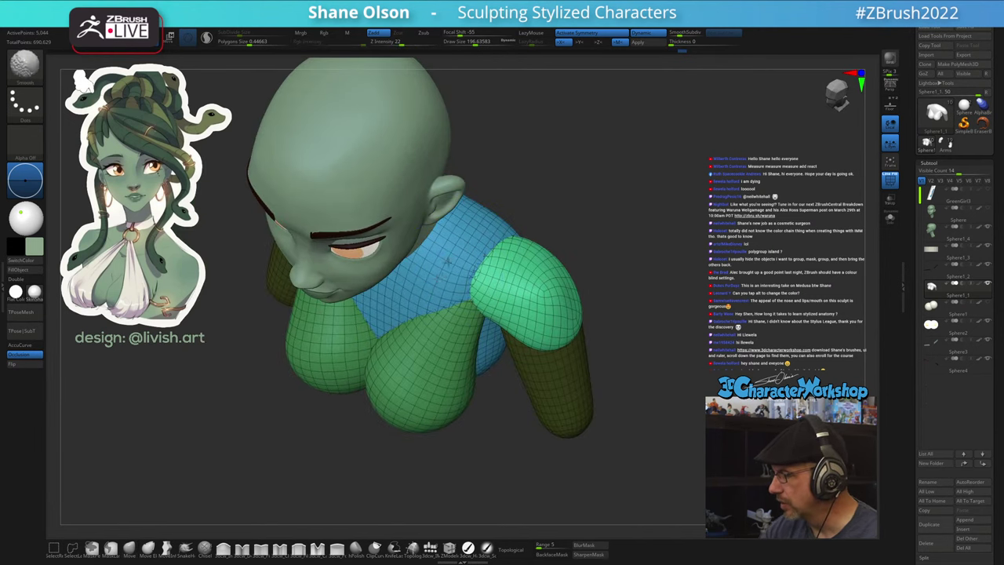
mouse_move(487, 223)
left_mouse_down()
mouse_move(576, 285)
mouse_move(532, 306)
mouse_move(481, 311)
left_mouse_up()
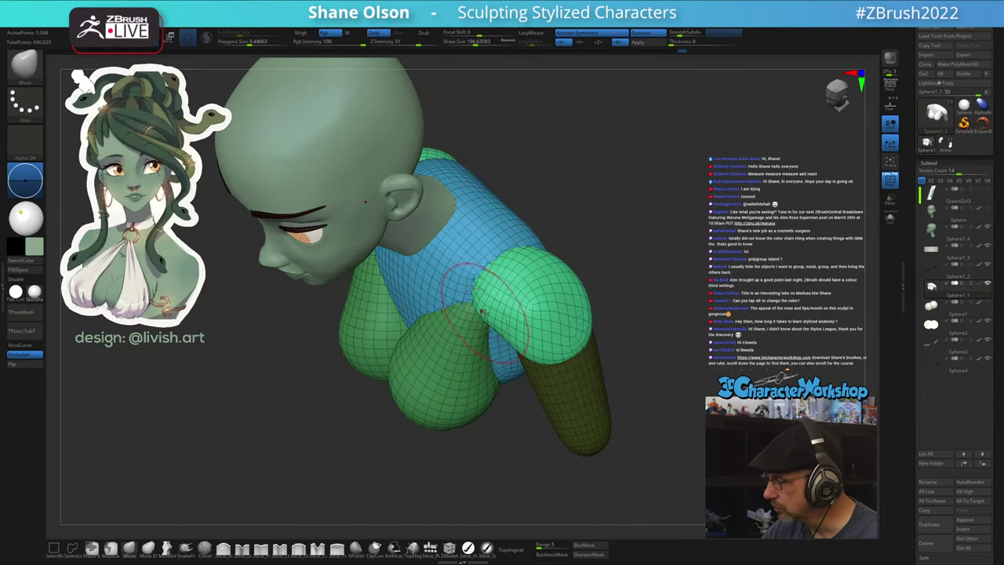
key("ctrl+z")
- Turn on Topological for the Move brush, adjust the front edge of the shoulder, and return to the front view
left_click(514, 550)
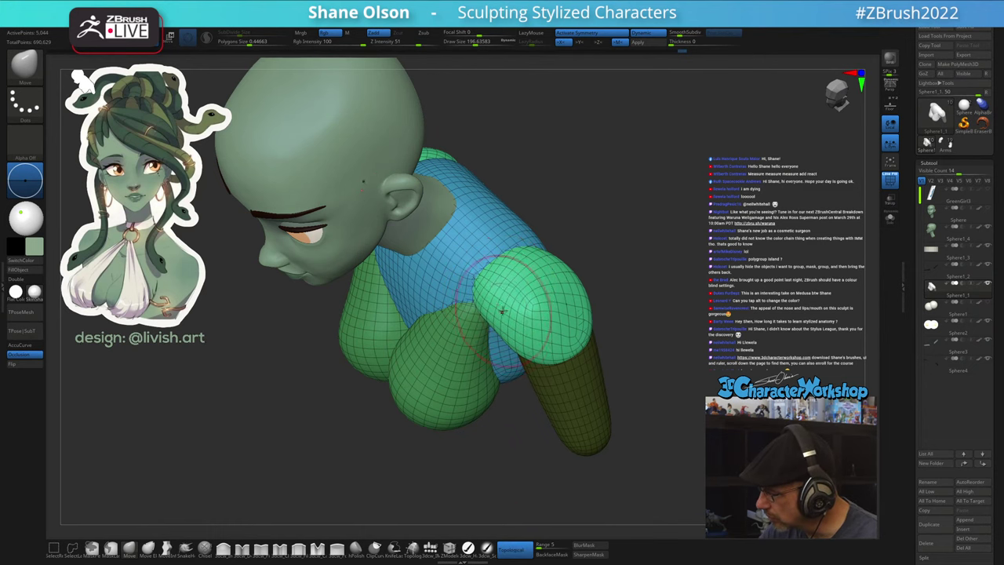
left_click_drag(501, 311, 504, 291, "shift")
mouse_move(510, 291)
right_mouse_down("shift")
mouse_move(531, 287)
mouse_move(601, 327)
right_mouse_up("shift")
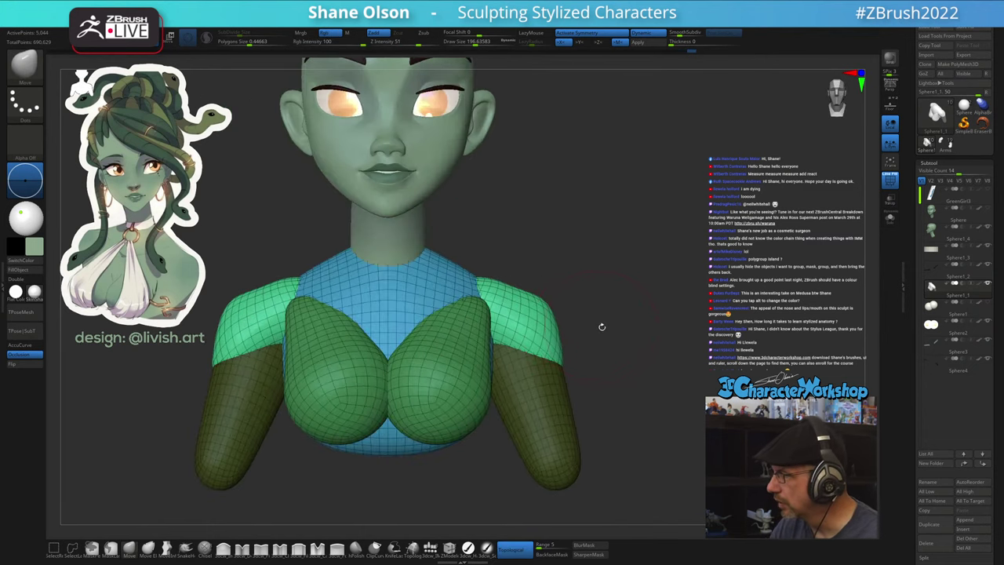
- With a Draw Size of about 234, reshape the shoulder caps from above and behind using the topological Move brush
left_click_drag(601, 326, 560, 298)
left_click_drag(604, 254, 535, 336)
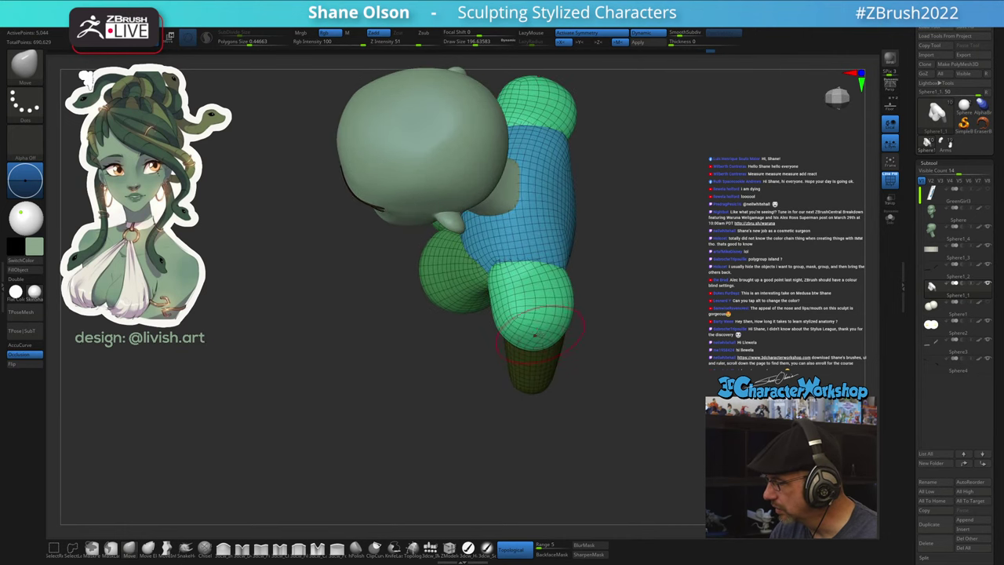
left_click_drag(549, 277, 543, 268)
key("s")
left_click(540, 271)
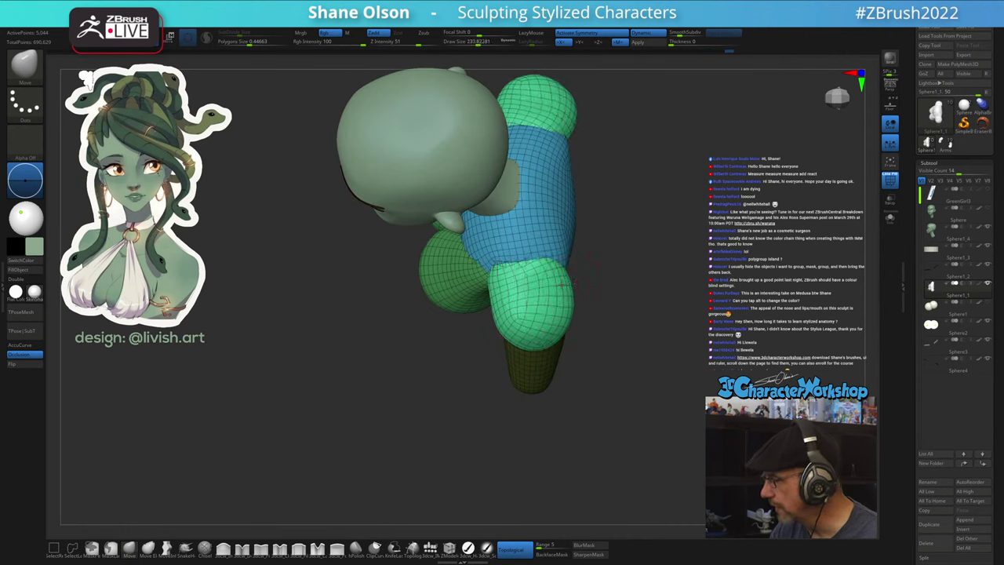
left_click_drag(644, 285, 592, 239)
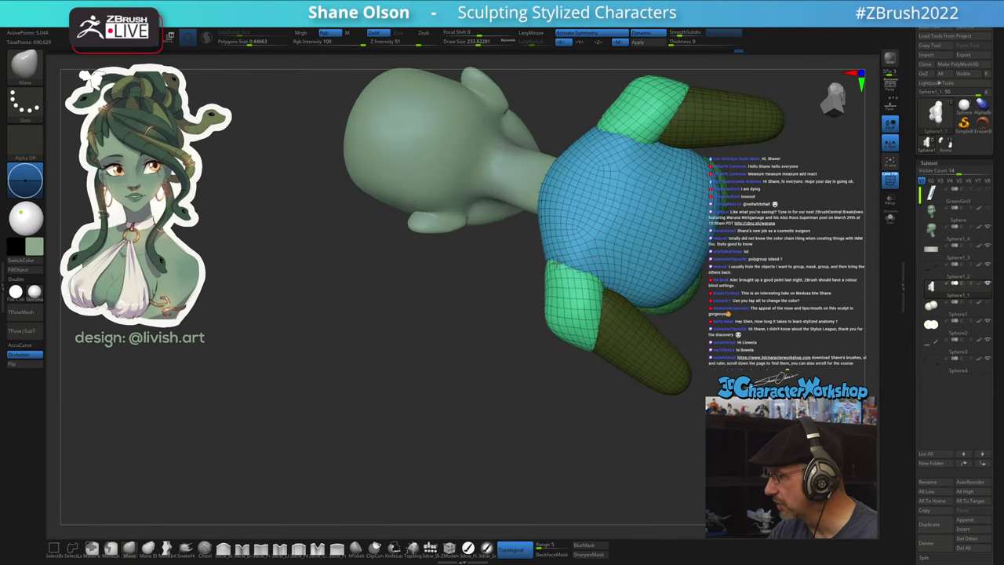
left_click_drag(556, 296, 554, 274)
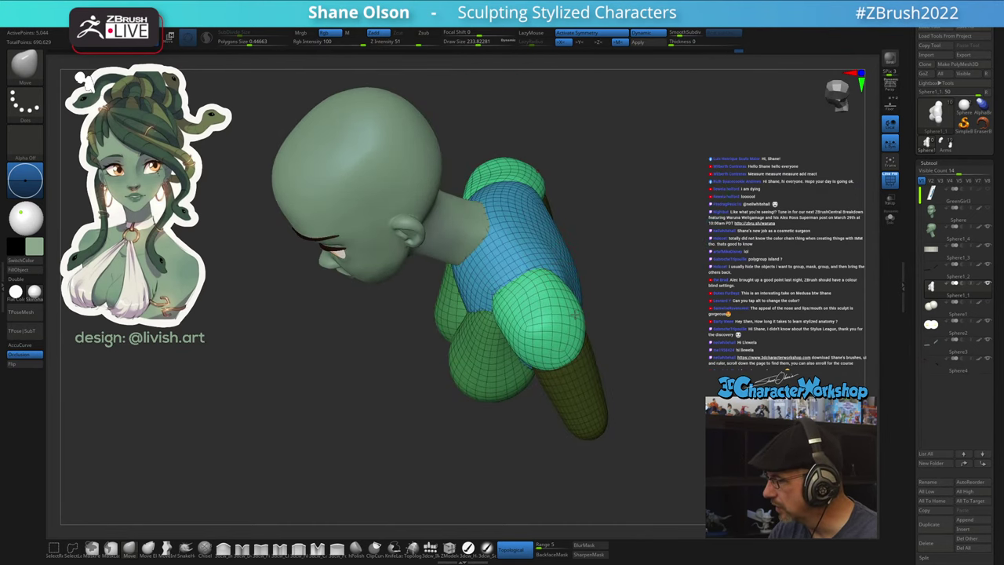
left_click_drag(630, 342, 656, 342)
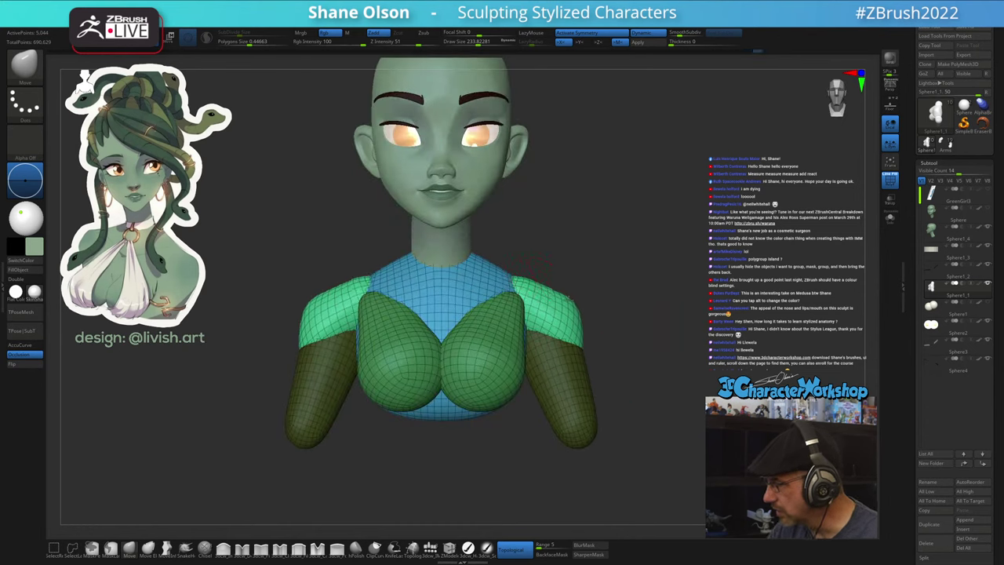
- Set the Draw Size to about 158, turn off Topological, and adjust the shoulder cap's lower edge over the upper arm from behind
mouse_move(634, 328)
left_mouse_down()
mouse_move(623, 434)
mouse_move(622, 335)
mouse_move(622, 408)
mouse_move(611, 410)
left_mouse_up()
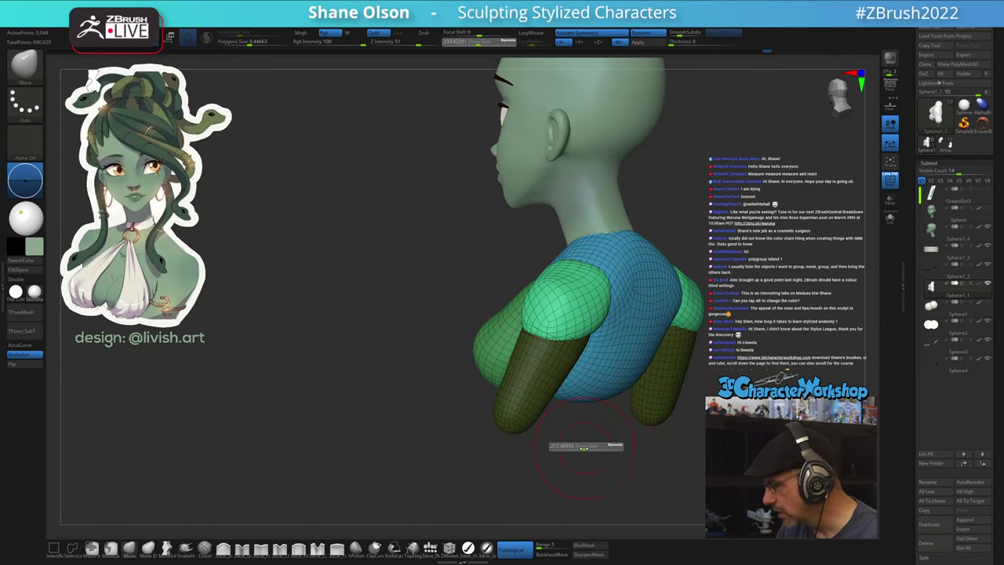
left_click_drag(556, 328, 527, 341)
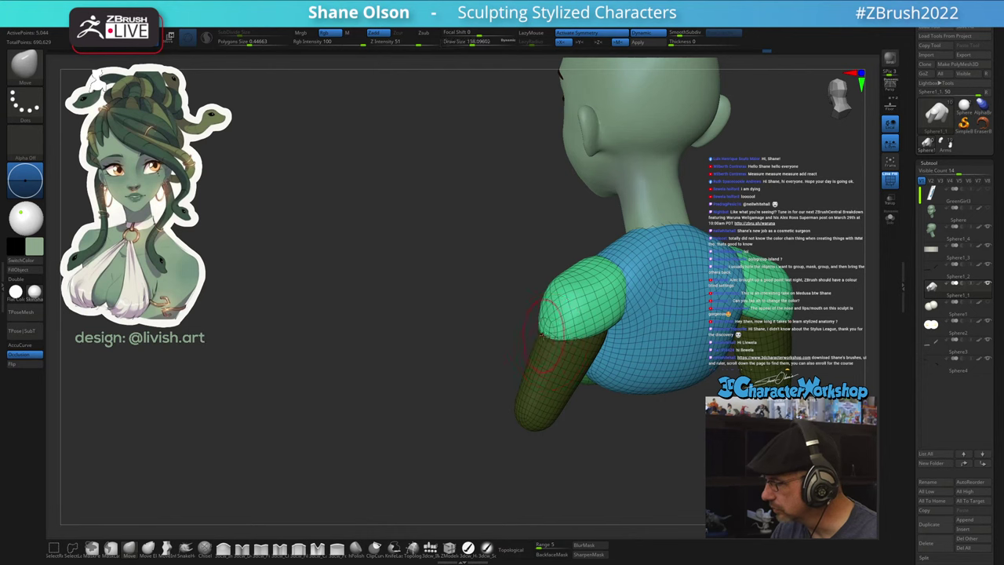
mouse_move(550, 334)
right_mouse_down()
mouse_move(647, 350)
mouse_move(572, 330)
mouse_move(618, 352)
right_mouse_up()
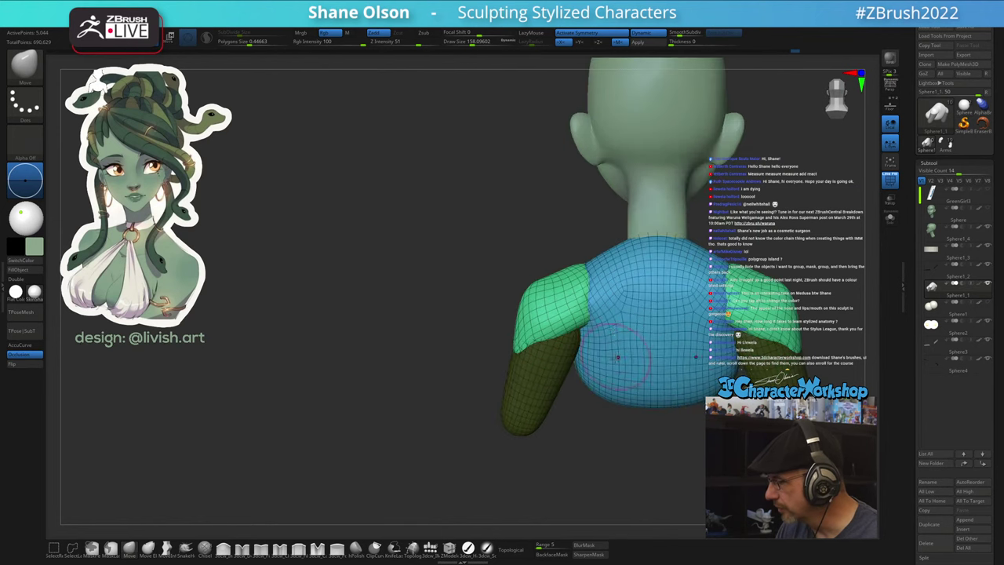
- Clear the mask from the upper arms and check where they meet the torso from the front
left_click_drag(574, 457, 572, 448, "ctrl")
right_click_drag(573, 448, 599, 443)
mouse_move(598, 443)
left_mouse_down()
mouse_move(632, 452)
mouse_move(574, 440)
left_mouse_up()
mouse_move(580, 453)
left_mouse_down()
mouse_move(561, 449)
mouse_move(578, 437)
mouse_move(543, 437)
mouse_move(584, 449)
left_mouse_up()
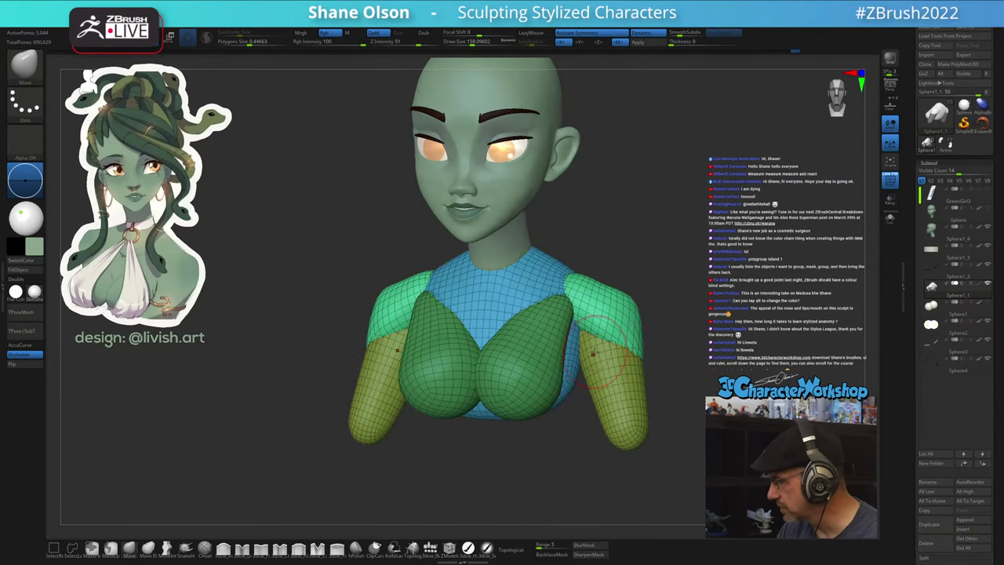
- With Topological on and a Draw Size of about 245, reshape the upper breasts near the shoulders, then hide PolyFrame
mouse_move(678, 386)
left_mouse_down()
mouse_move(502, 455)
mouse_move(331, 501)
left_mouse_up()
key("s")
left_click_drag(534, 429, 498, 428)
left_click(524, 548)
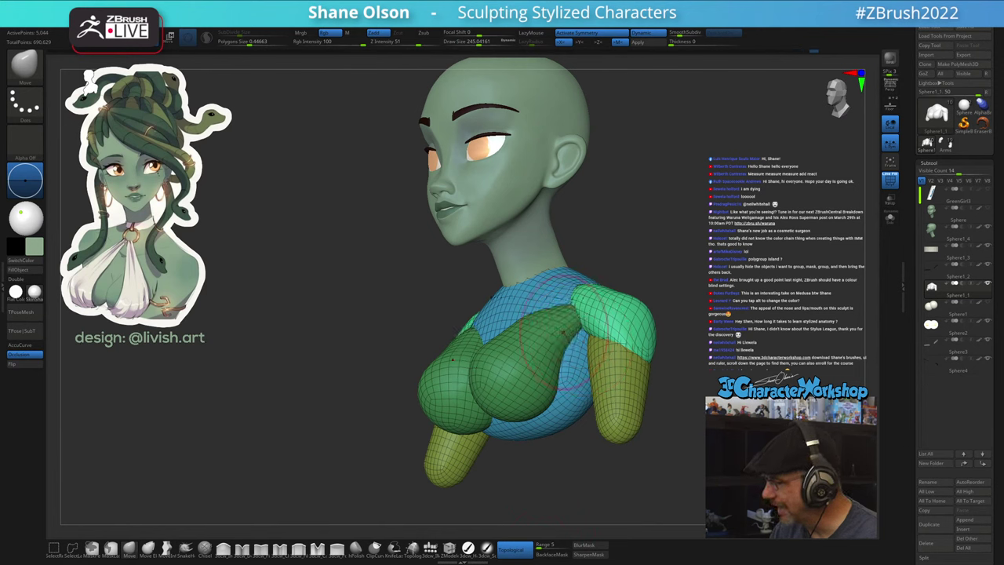
right_click_drag(502, 337, 576, 333)
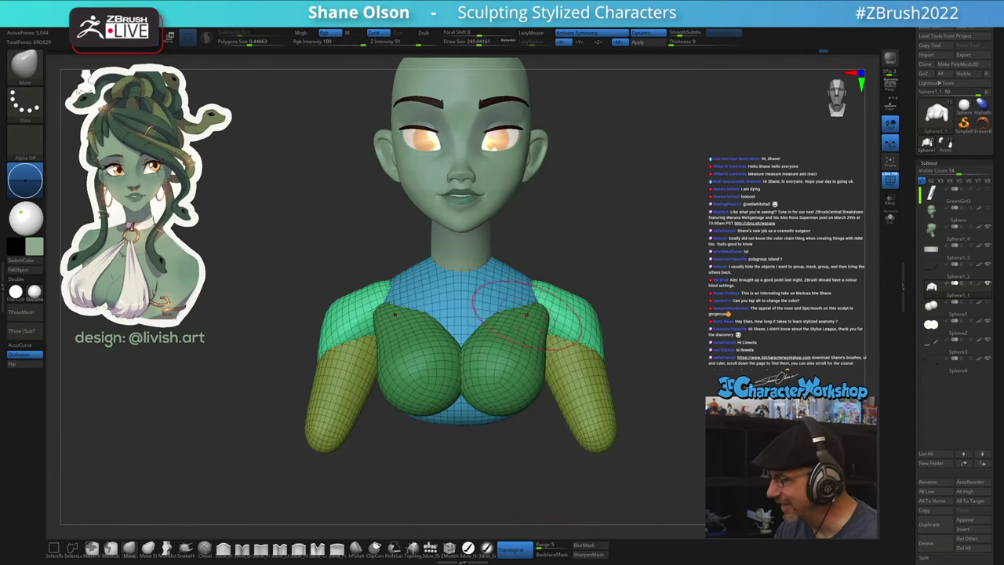
right_click_drag(532, 307, 516, 318)
left_click_drag(516, 318, 508, 309)
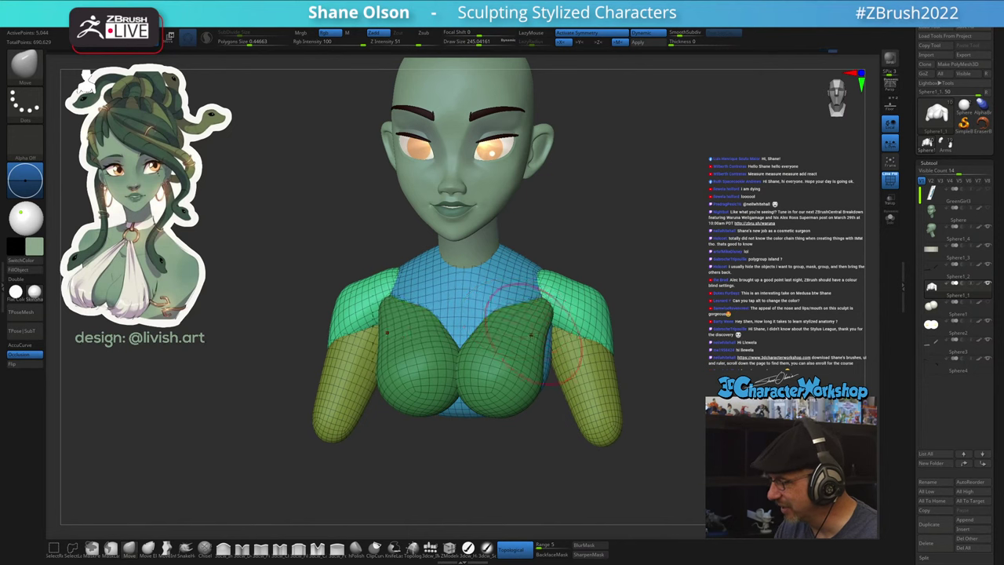
mouse_move(541, 344)
right_mouse_down()
mouse_move(544, 322)
mouse_move(540, 330)
mouse_move(577, 359)
right_mouse_up()
mouse_move(659, 368)
right_mouse_down("ctrl")
mouse_move(657, 395)
mouse_move(625, 390)
right_mouse_up("ctrl")
key("shift+f")
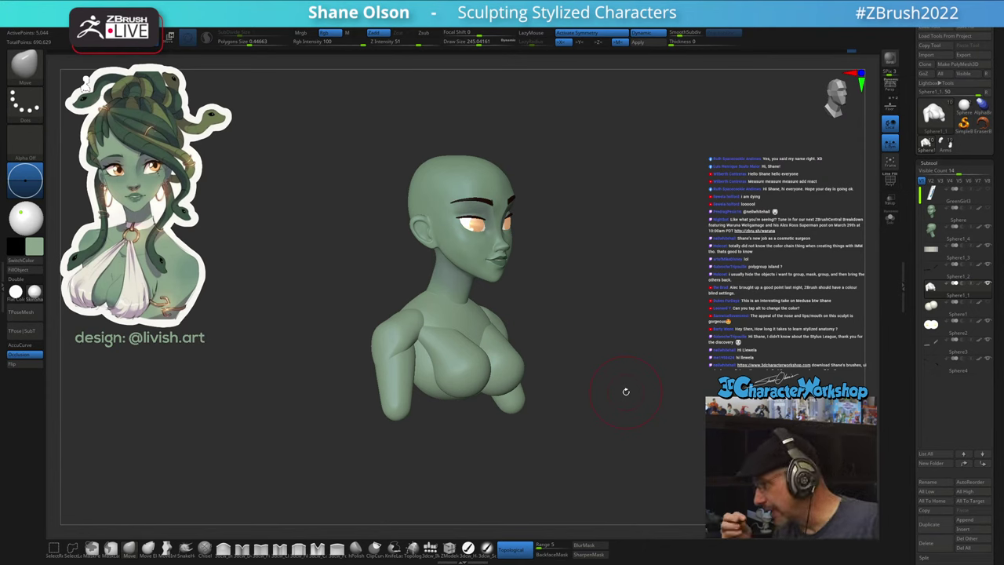
- Refine the shoulder contours with a Draw Size of about 223 and smooth the tops and backs of the shoulders
left_click_drag(626, 390, 515, 298)
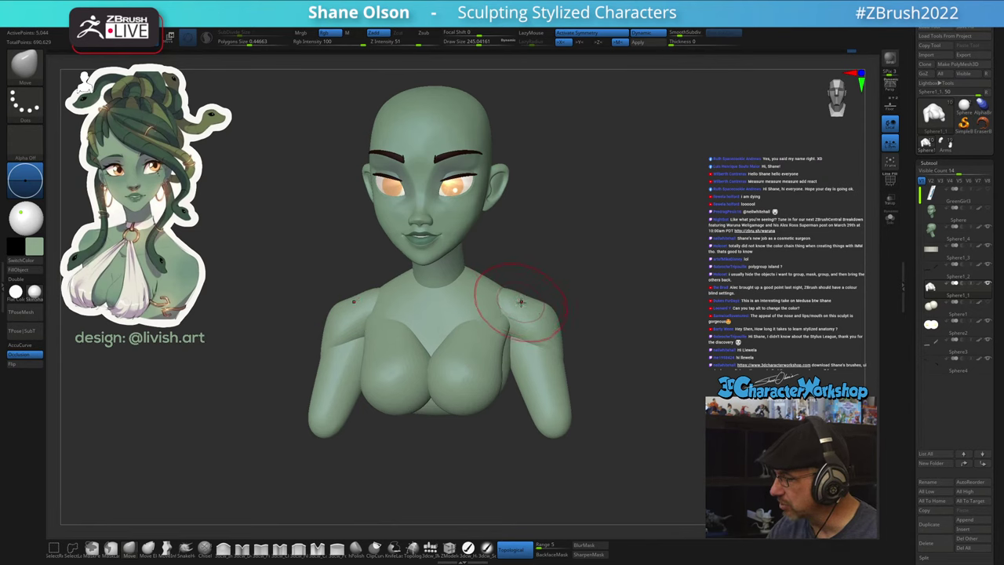
mouse_move(559, 248)
left_mouse_down()
mouse_move(496, 257)
mouse_move(535, 267)
left_mouse_up()
left_click_drag(564, 298, 602, 308)
right_click_drag(602, 308, 603, 314)
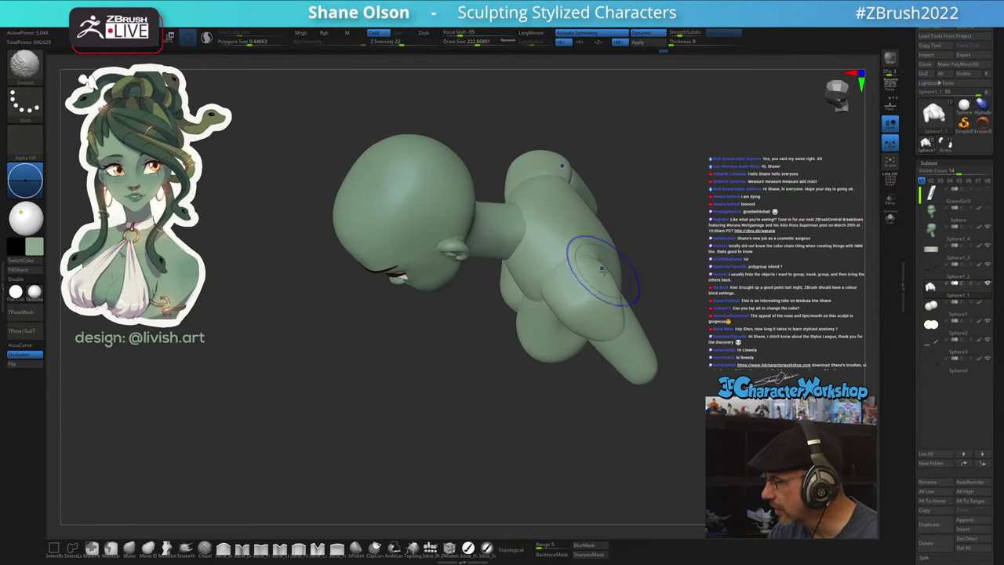
right_click_drag(602, 270, 665, 252)
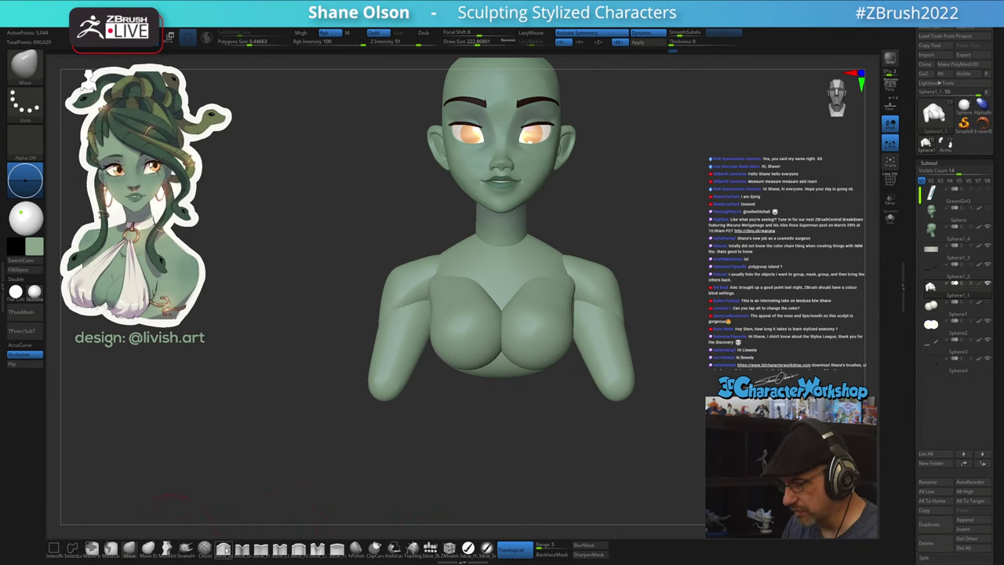
- Choose the insert-mesh brush's Appendage and place a mirrored pair at the base of the neck, using a Draw Size of about 108
left_click(431, 548)
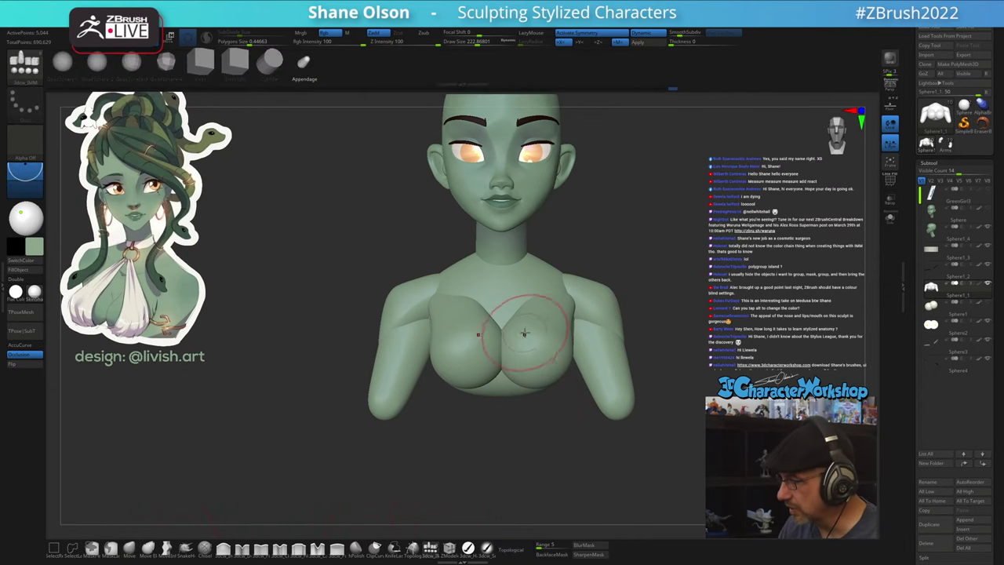
right_click_drag(532, 288, 518, 324, "ctrl")
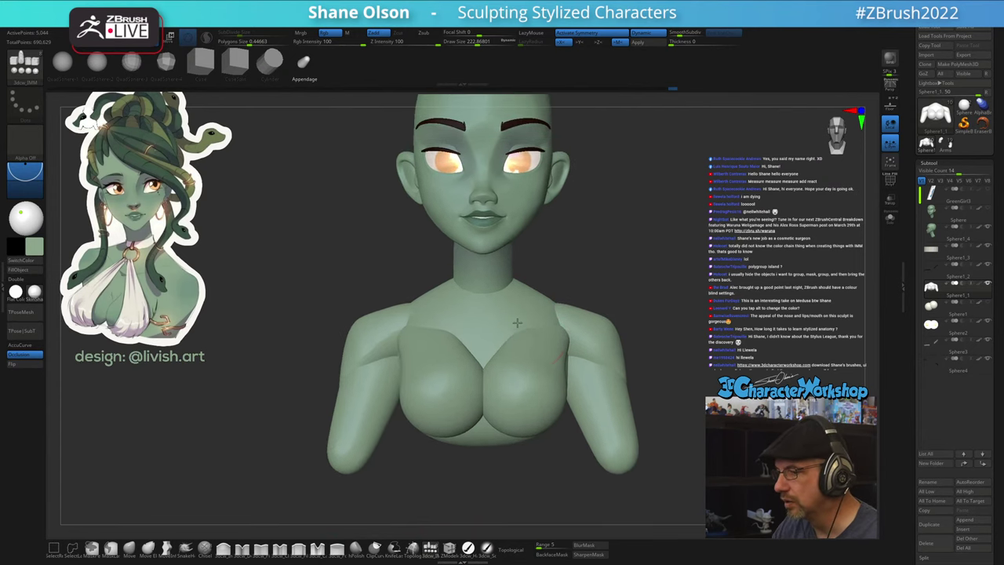
key("s")
mouse_move(520, 330)
left_mouse_down()
mouse_move(462, 331)
mouse_move(493, 357)
left_mouse_up()
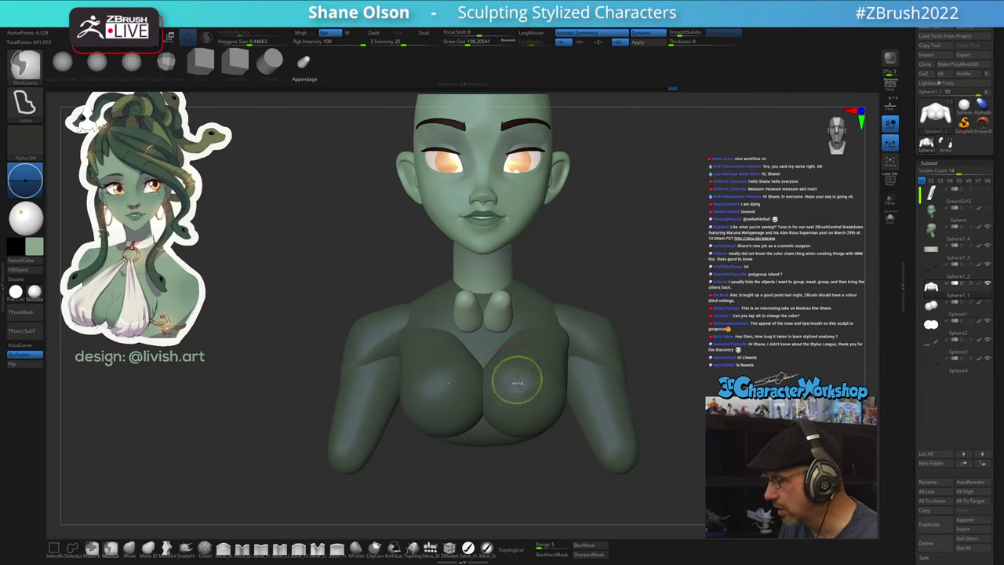
key("ctrl+z")
left_click_drag(498, 317, 496, 350)
- Rotate the inserted appendages to lie horizontally across the upper chest and lengthen them toward the shoulders as collarbones
left_click_drag(613, 269, 619, 208)
key("w")
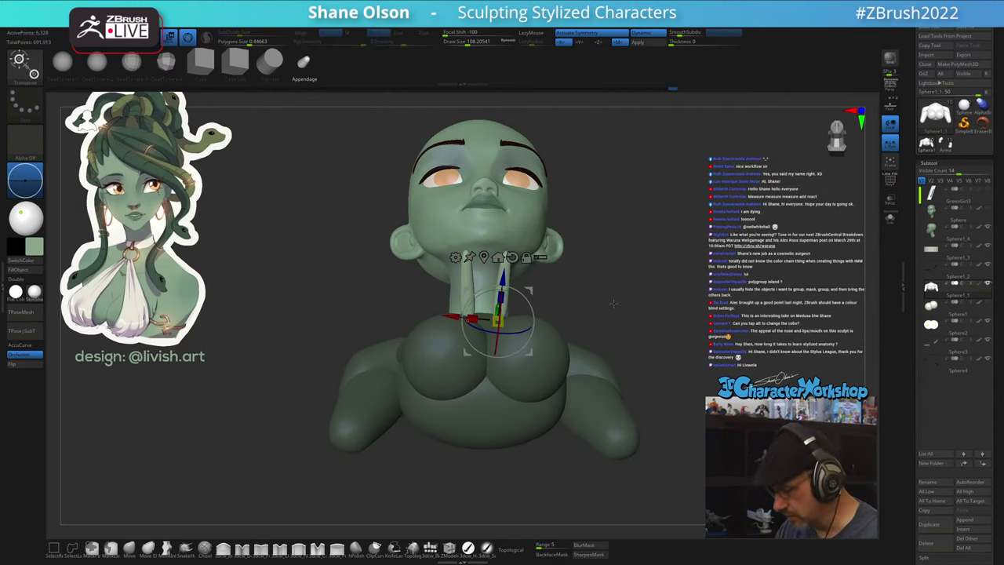
left_click_drag(532, 312, 534, 362)
left_click_drag(627, 278, 602, 337)
left_click_drag(537, 313, 531, 298)
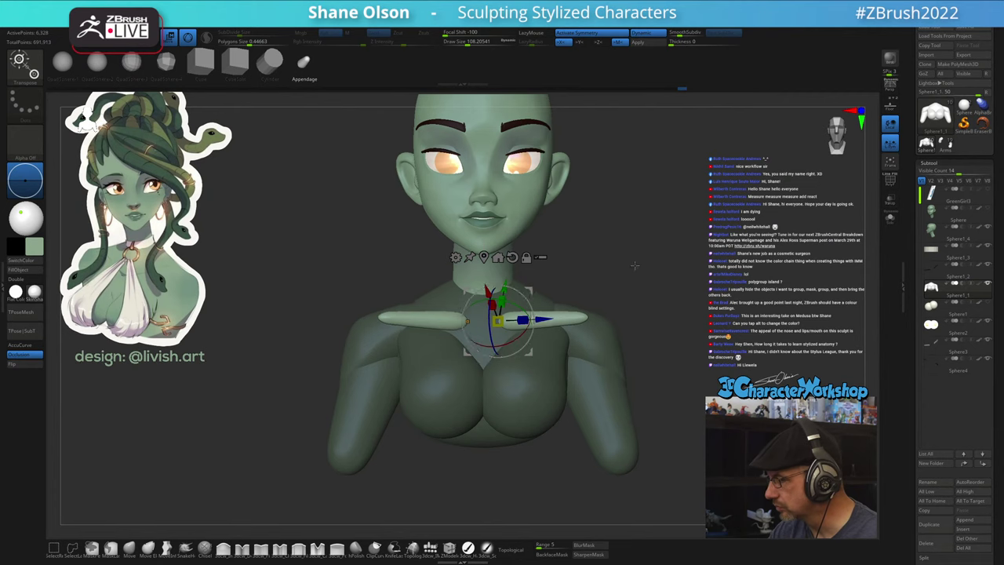
- Move the two collarbones apart and tilt their outer ends up toward the shoulders with the gizmo
left_click_drag(636, 266, 594, 334)
right_click_drag(525, 358, 511, 302)
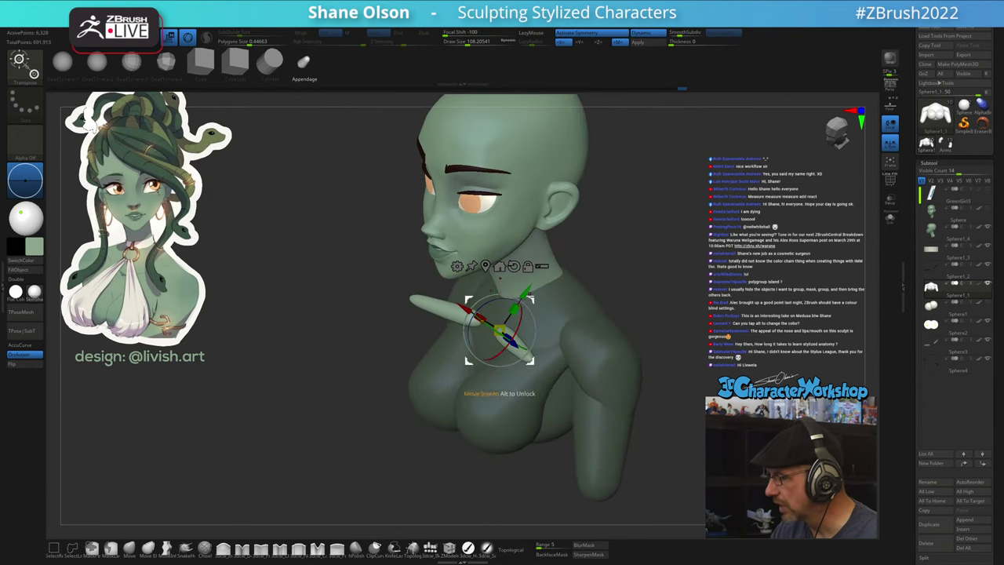
left_click_drag(496, 298, 514, 335, "alt")
left_click(485, 267)
right_click_drag(541, 406, 651, 359)
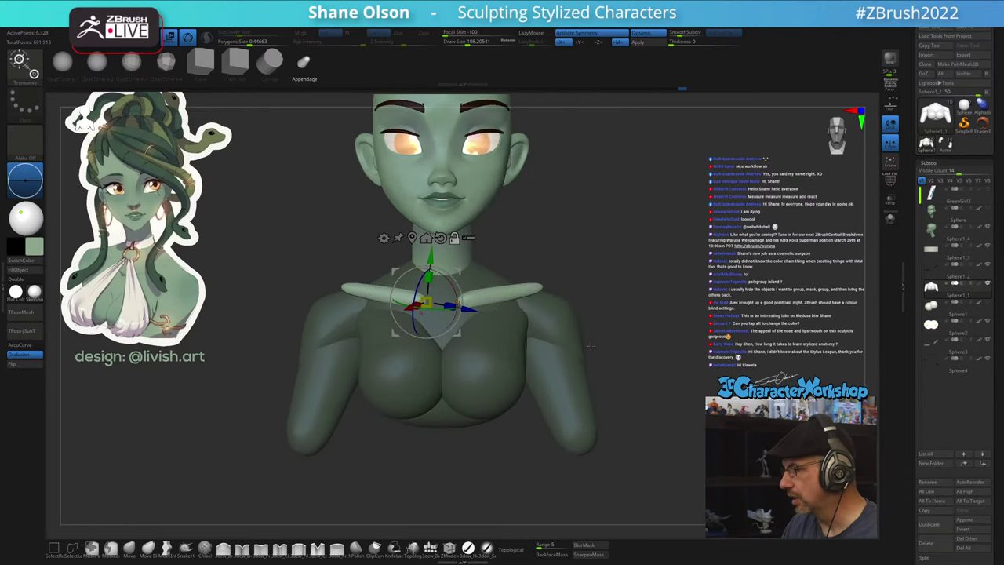
left_click_drag(490, 269, 495, 274)
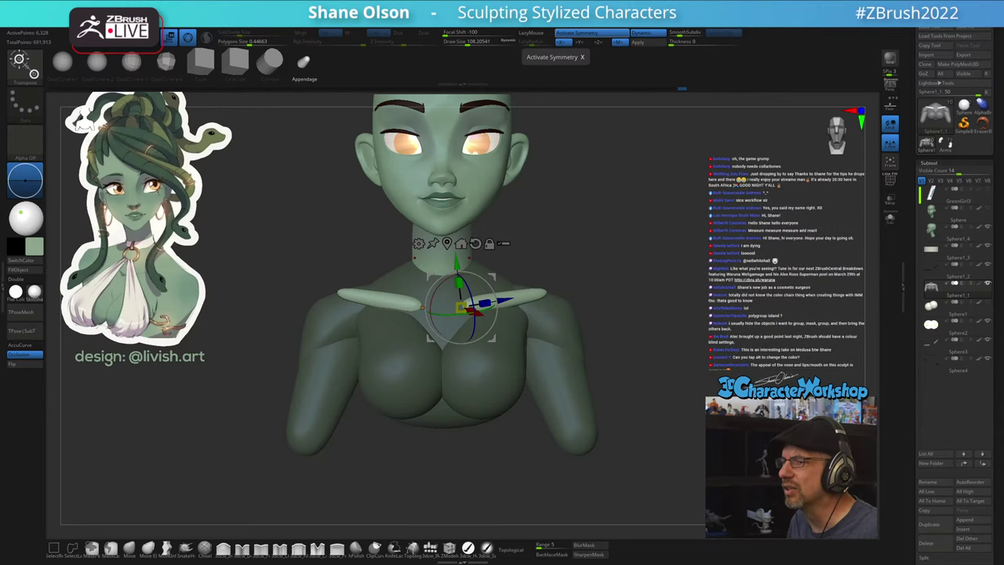
- Switch to YouTube and view the TWRP - Starlight Brigade video from 1:05 with the sound muted, and return to ZBrush
key("alt+Tab")
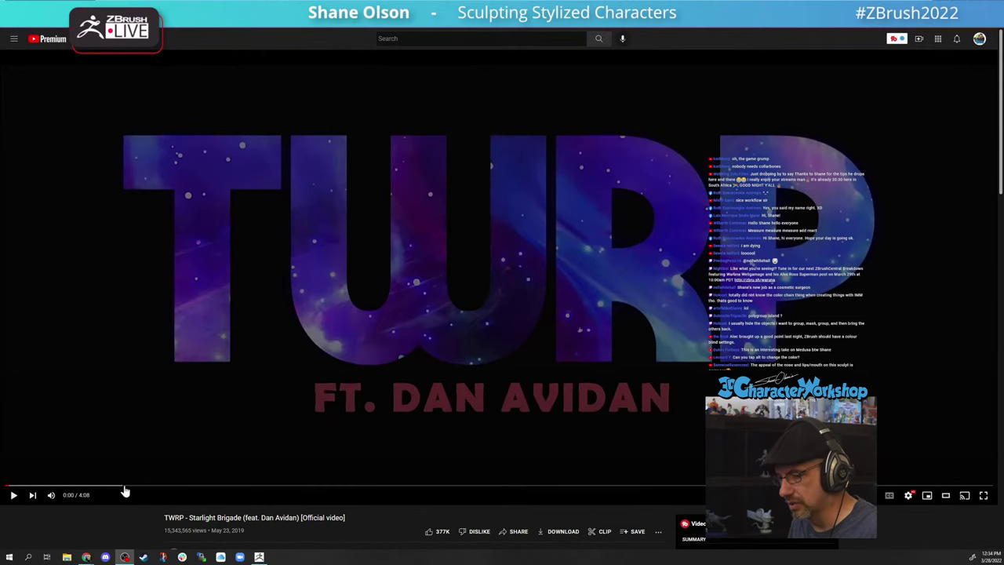
left_click(116, 487)
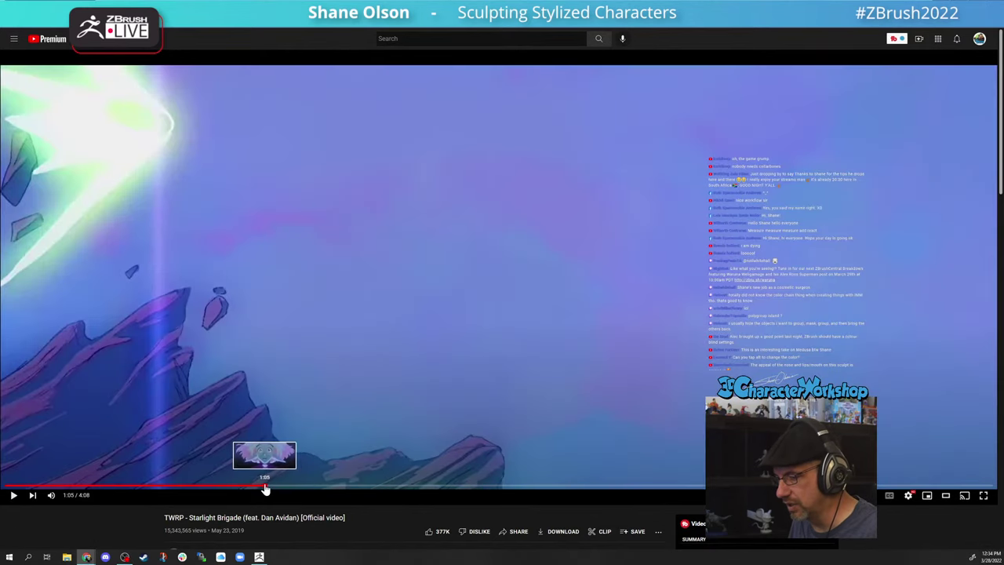
left_click(265, 487)
left_click(14, 495)
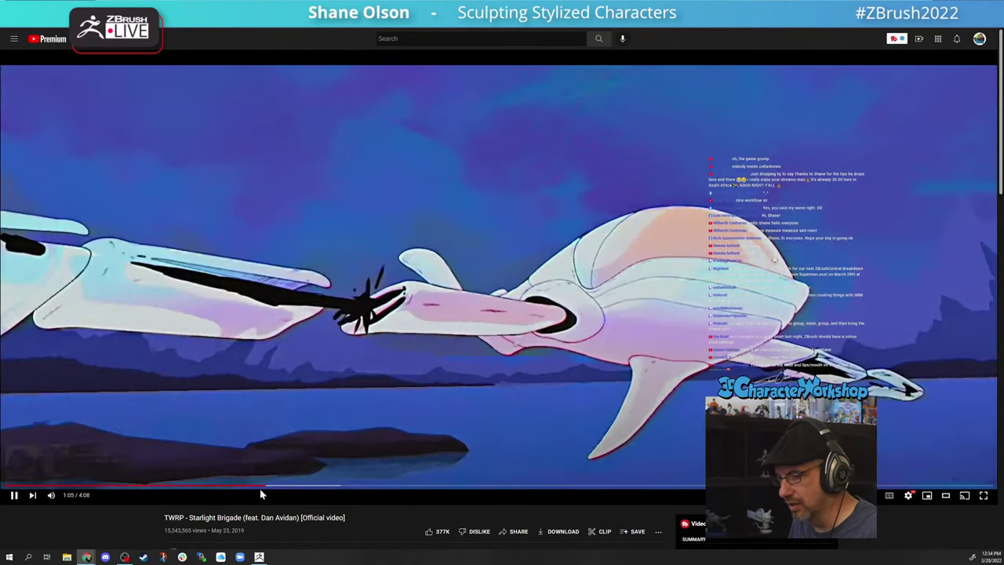
left_click(256, 358)
left_click(51, 495)
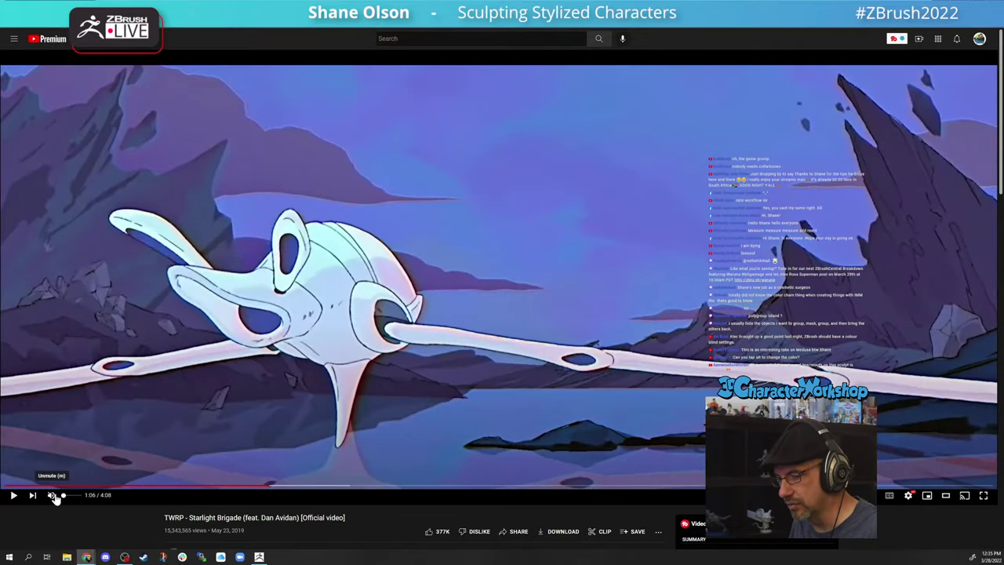
left_click(13, 495)
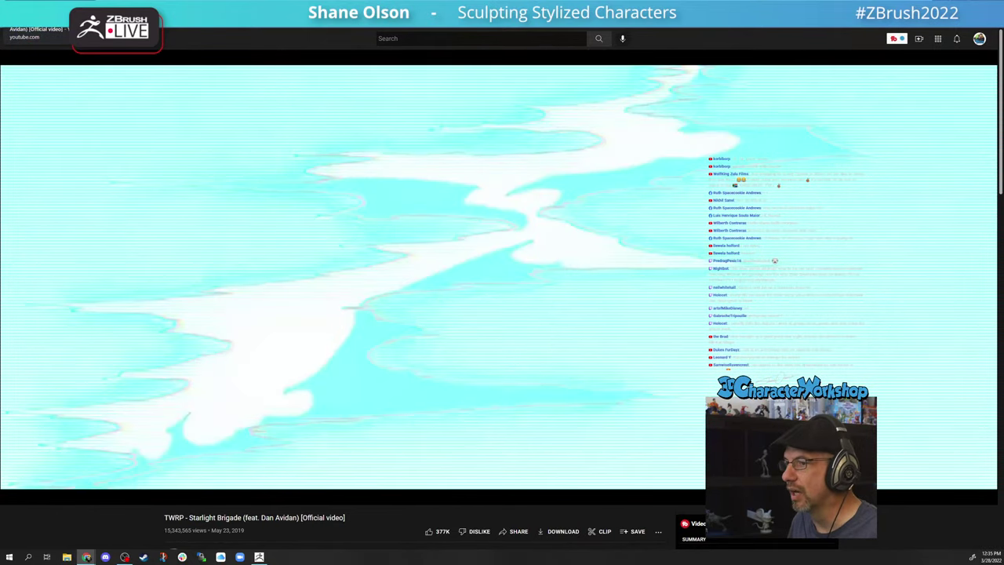
key("alt+Tab")
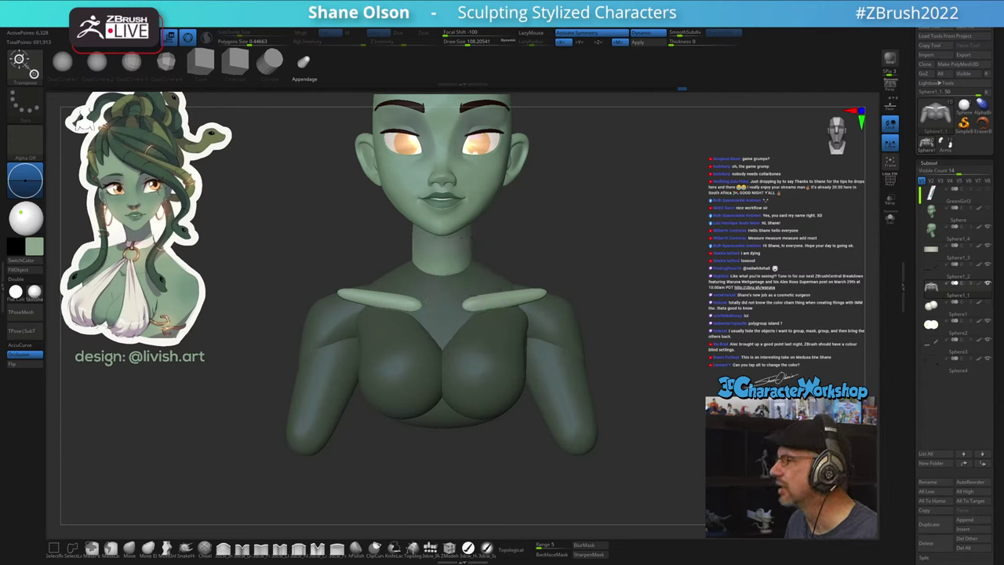
- Reposition the collarbones over the upper chest and shift them outward so they reach the shoulders
left_click_drag(657, 264, 656, 256, "alt")
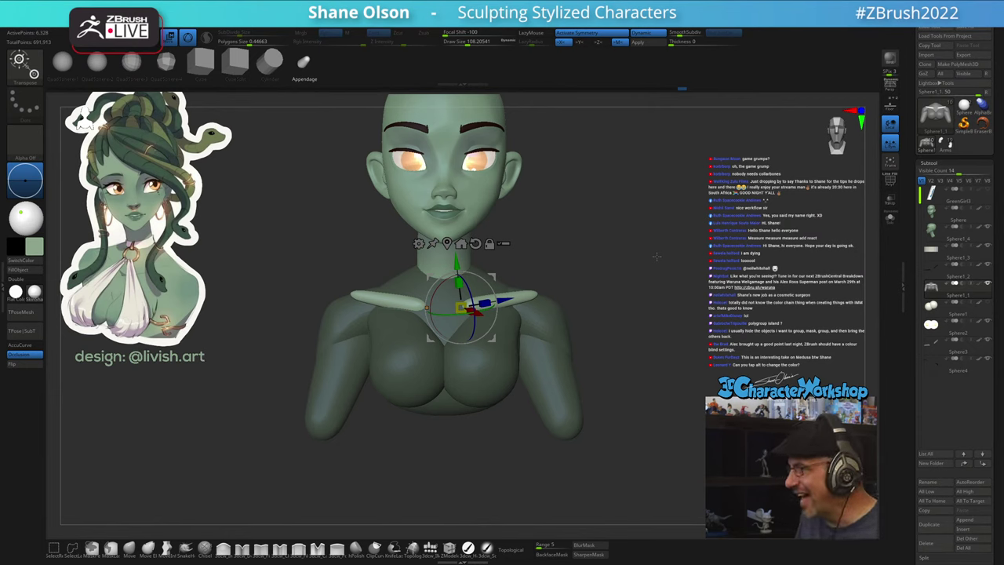
left_click_drag(656, 257, 635, 332)
left_click_drag(666, 235, 690, 251, "alt")
left_click_drag(486, 296, 471, 308)
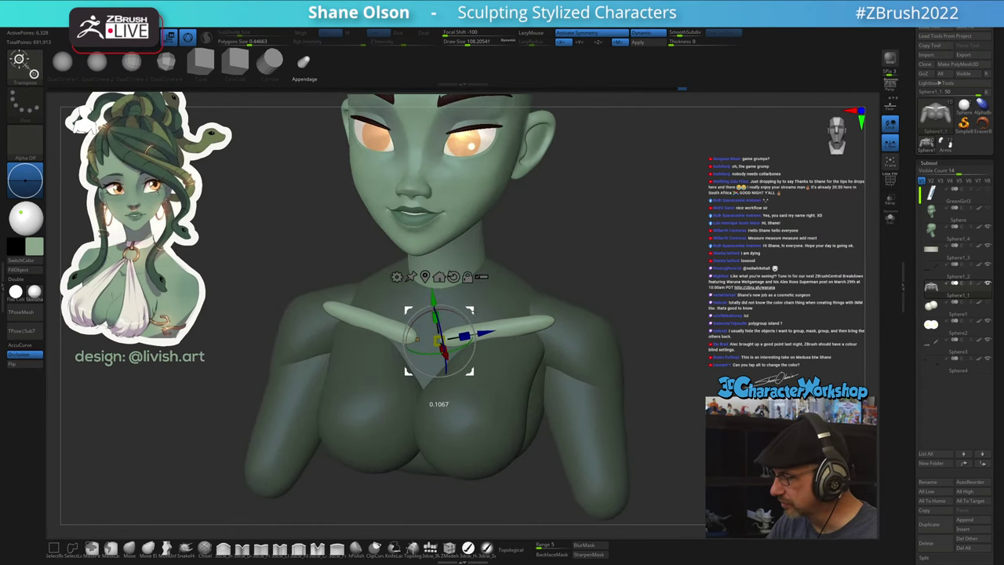
left_click_drag(640, 267, 615, 339)
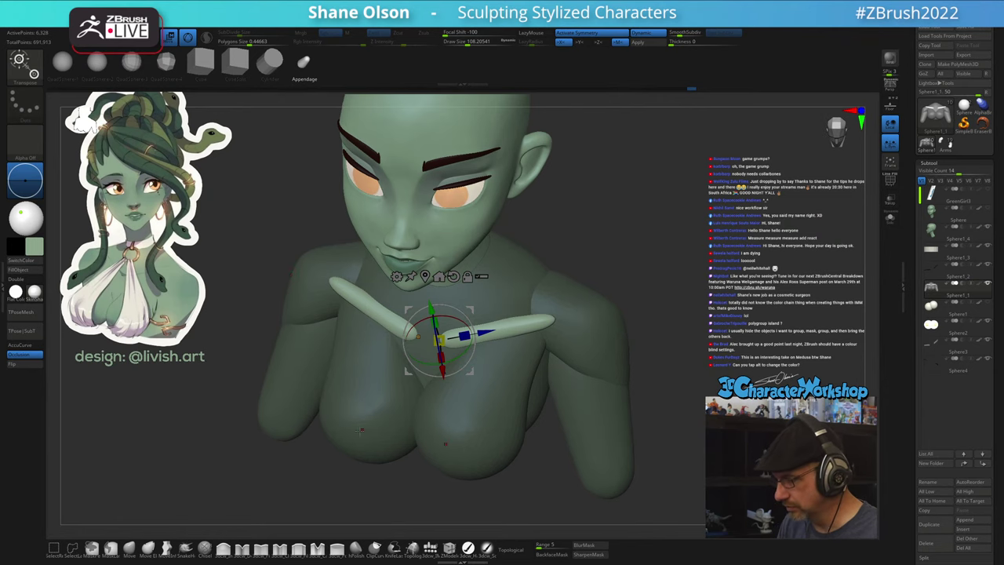
left_click_drag(466, 336, 490, 337)
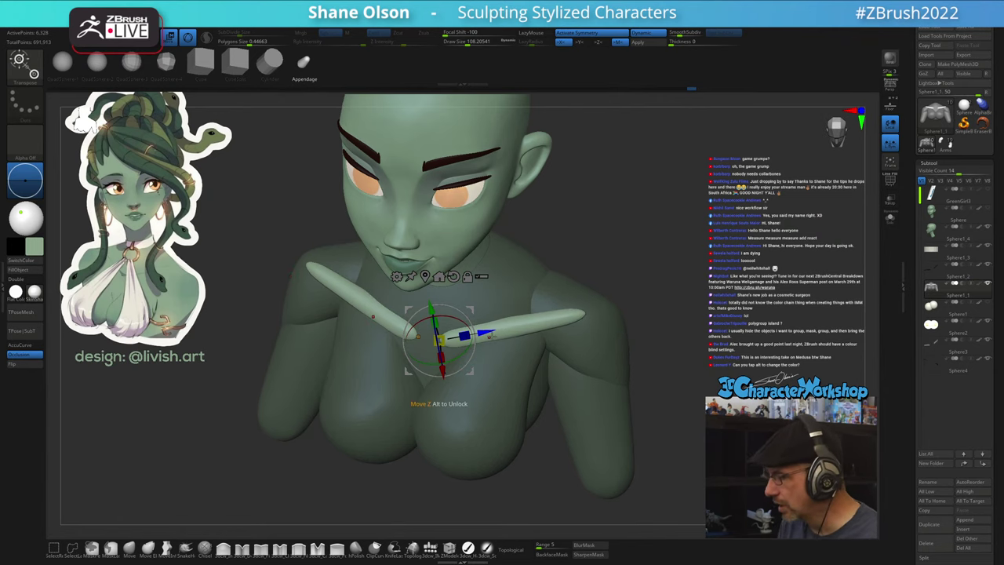
- Bend the outer halves of the collarbones back over the shoulders with a large Move brush
left_click(129, 550)
key("s")
left_click_drag(544, 395, 553, 396)
left_click_drag(659, 345, 655, 392)
key("s")
mouse_move(538, 322)
left_mouse_down()
mouse_move(579, 267)
mouse_move(590, 300)
left_mouse_up()
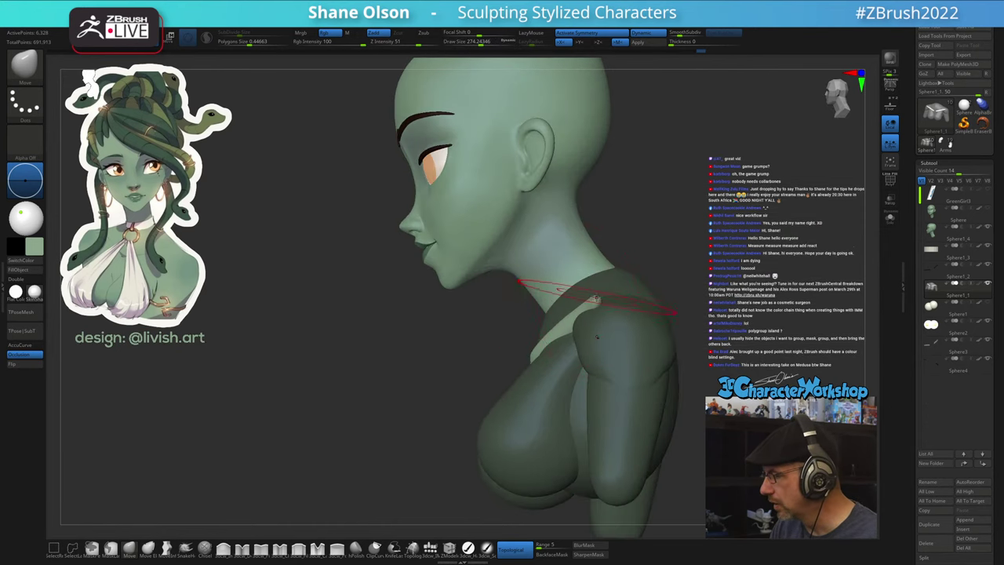
- Refine the collarbones into a gentle S-curve that follows the chest and the shoulder tops
right_click_drag(592, 308, 594, 315)
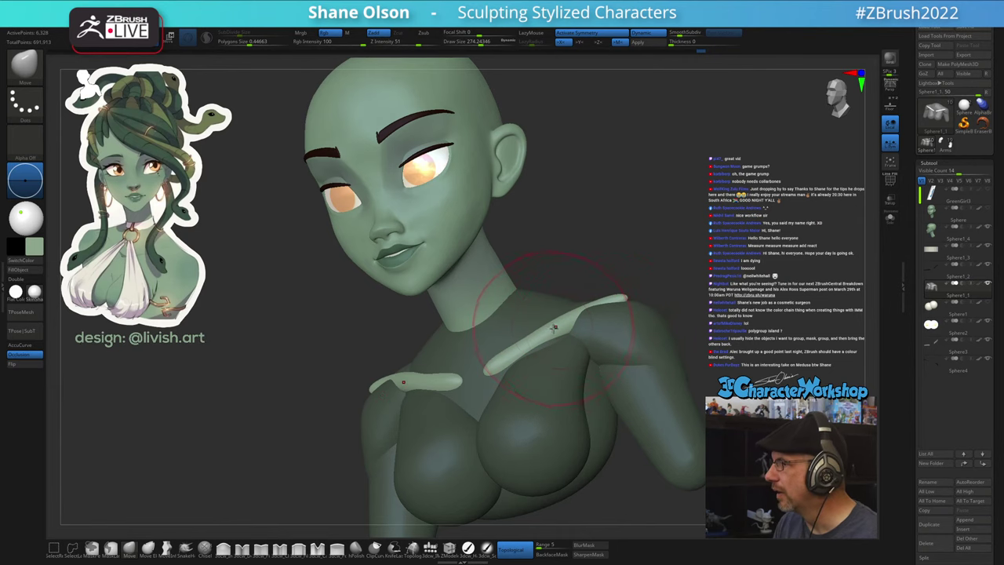
mouse_move(530, 363)
left_mouse_down()
mouse_move(572, 344)
mouse_move(534, 384)
mouse_move(529, 377)
left_mouse_up()
left_click_drag(612, 334, 606, 335)
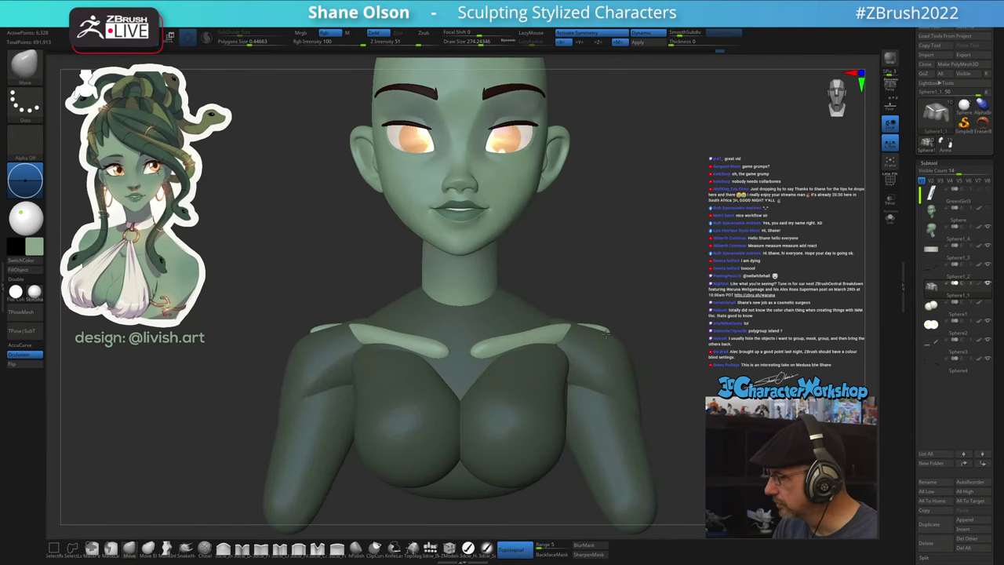
left_click_drag(653, 304, 576, 330)
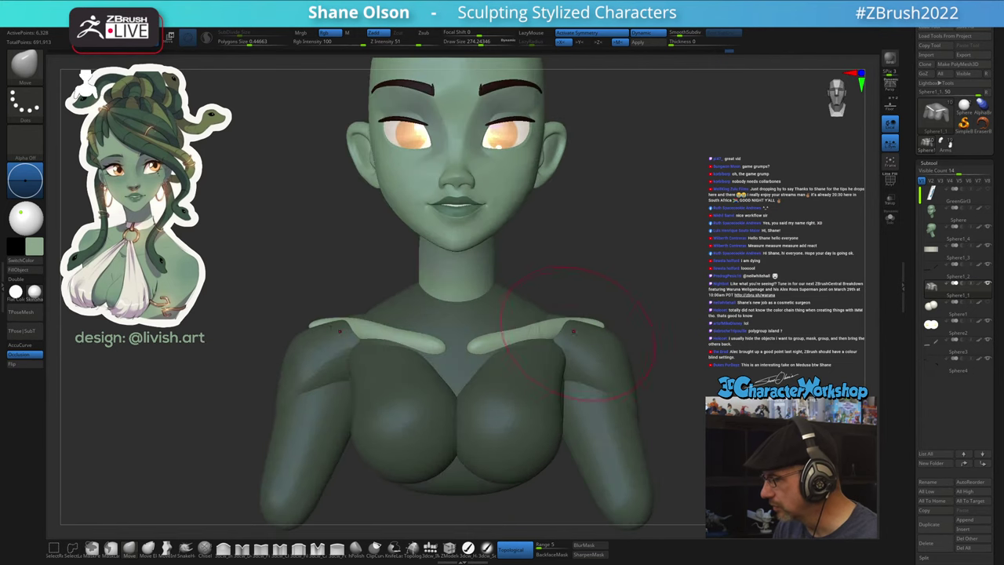
mouse_move(616, 289)
left_mouse_down("alt")
mouse_move(609, 310)
mouse_move(531, 324)
left_mouse_up("alt")
- Invert the mask to protect the collarbones, and shape and smooth the hollow at the base of the neck
key("s")
left_click(622, 300, "ctrl")
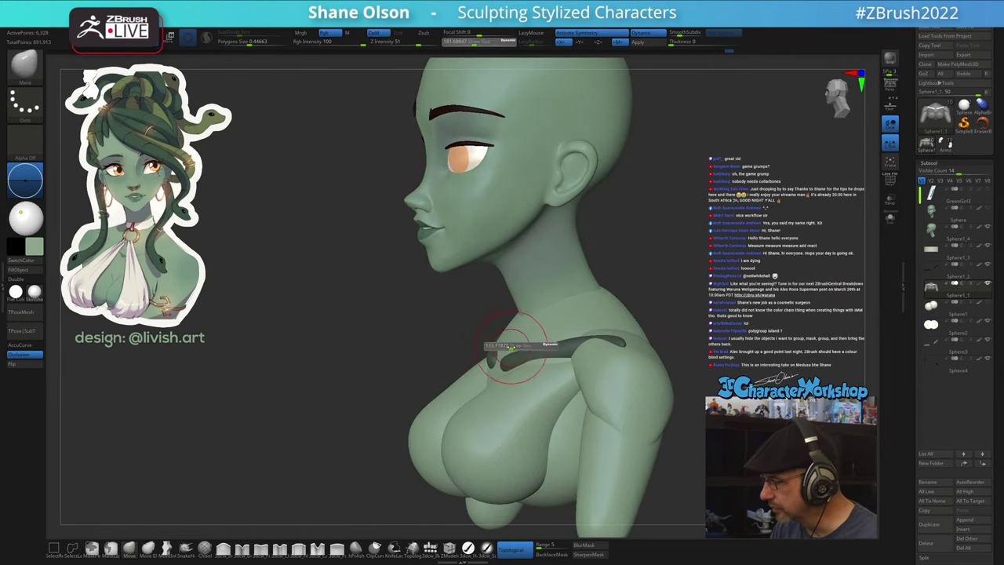
key("[")
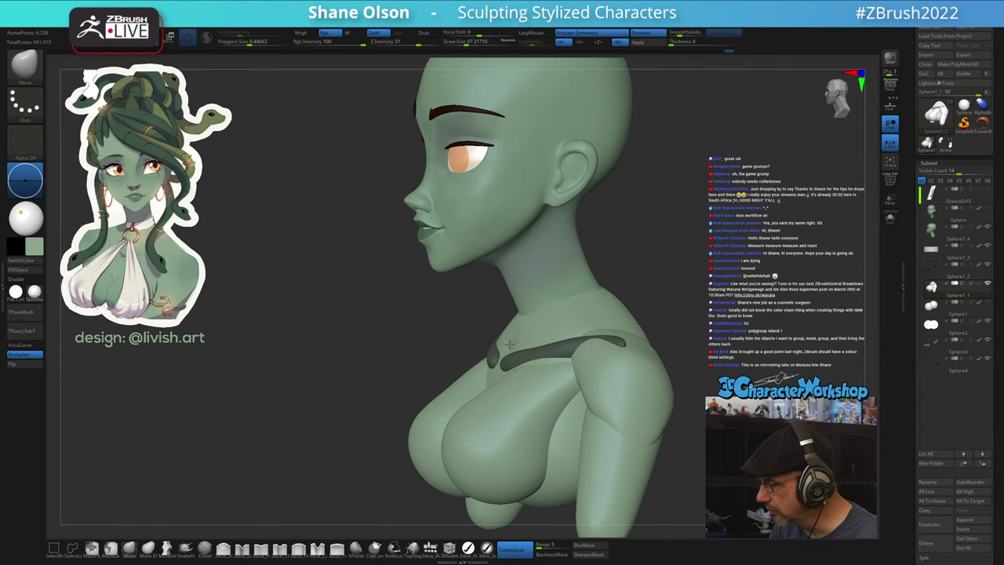
right_click_drag(511, 340, 603, 334)
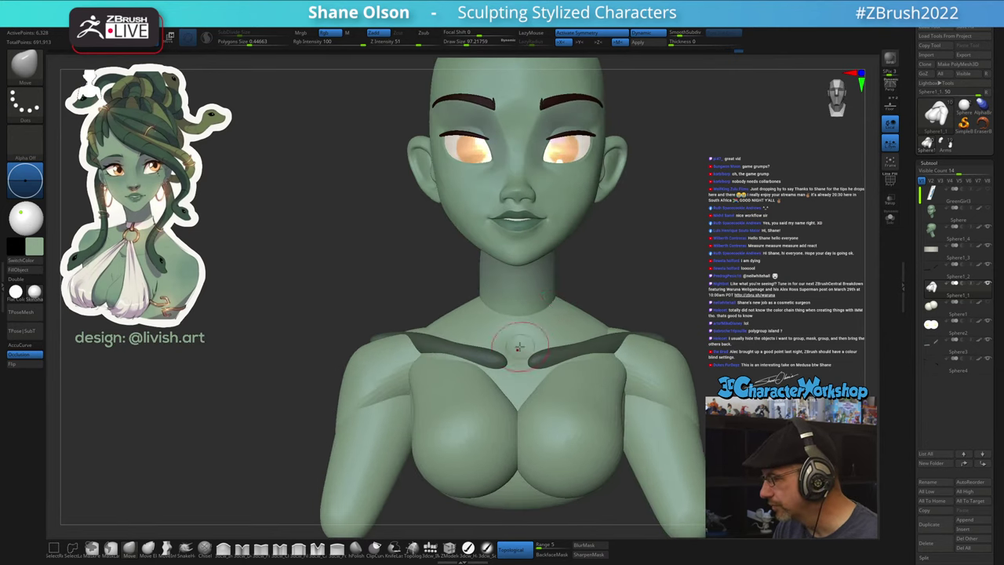
left_click_drag(515, 350, 536, 336)
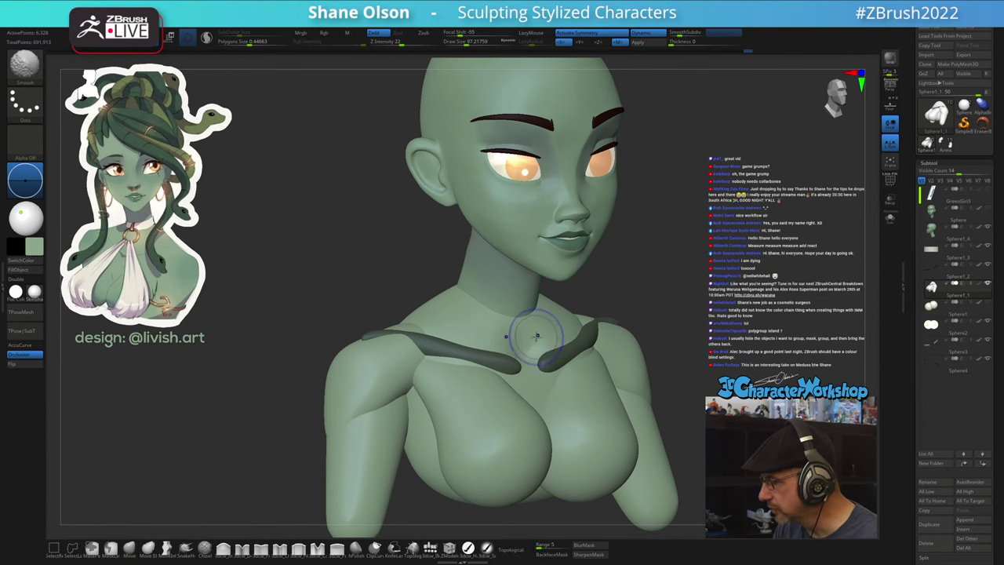
left_click_drag(640, 300, 530, 324)
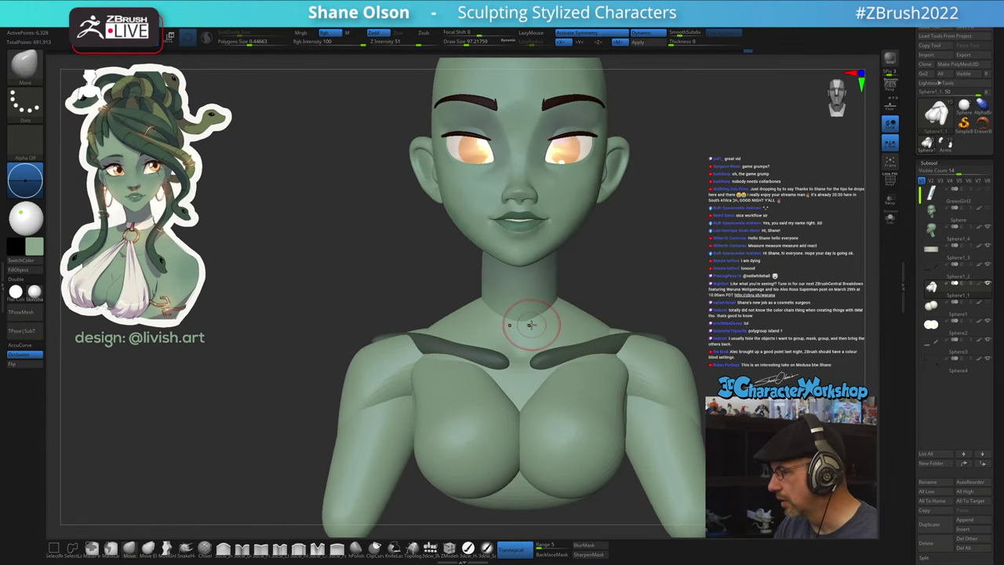
- Show the polyframe on the unmasked torso and move the whole torso up and slightly forward under the neck
left_click_drag(675, 309, 710, 357)
key("w")
key("shift+f")
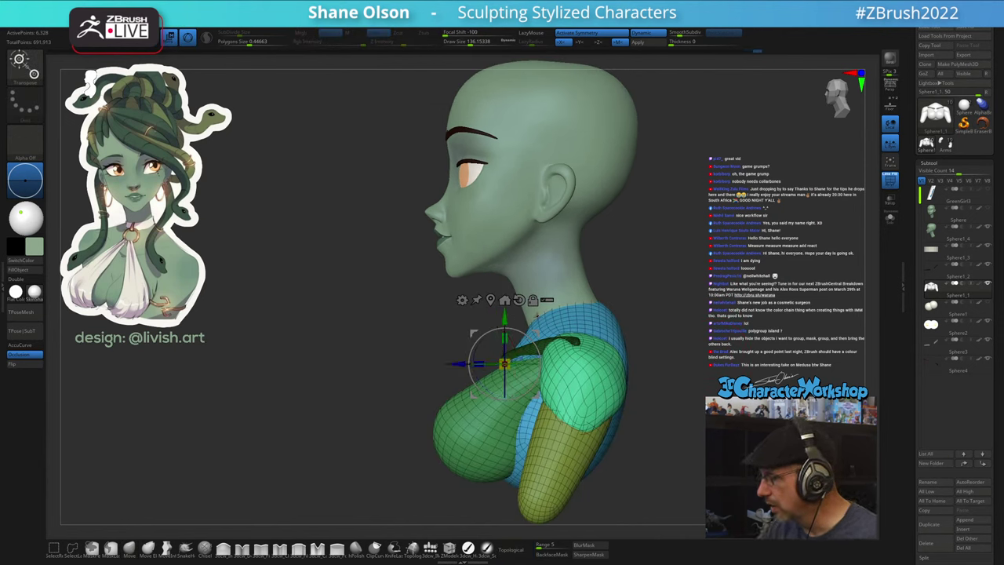
left_click_drag(504, 321, 504, 312)
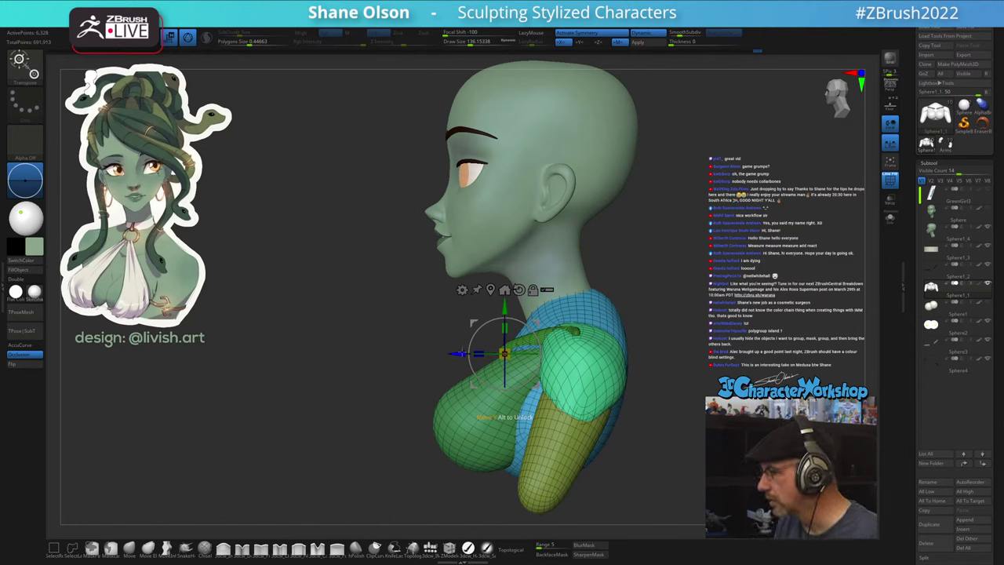
left_click_drag(462, 353, 458, 352)
- Push in the contour of the upper back behind the shoulder with a large Move brush
left_click(167, 549)
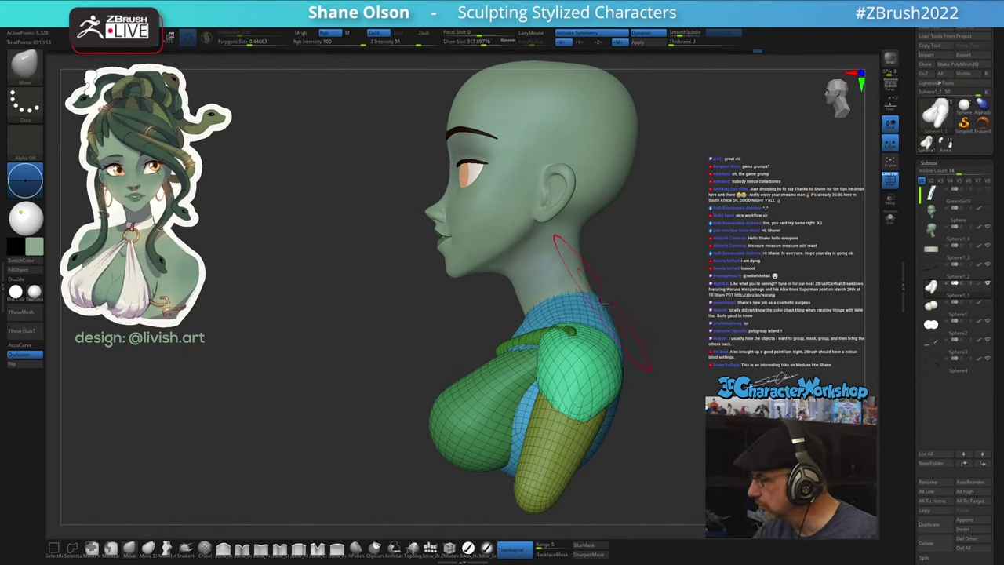
mouse_move(636, 312)
left_mouse_down()
mouse_move(537, 328)
mouse_move(618, 329)
left_mouse_up()
left_click_drag(682, 332, 735, 300)
left_click_drag(676, 271, 580, 345)
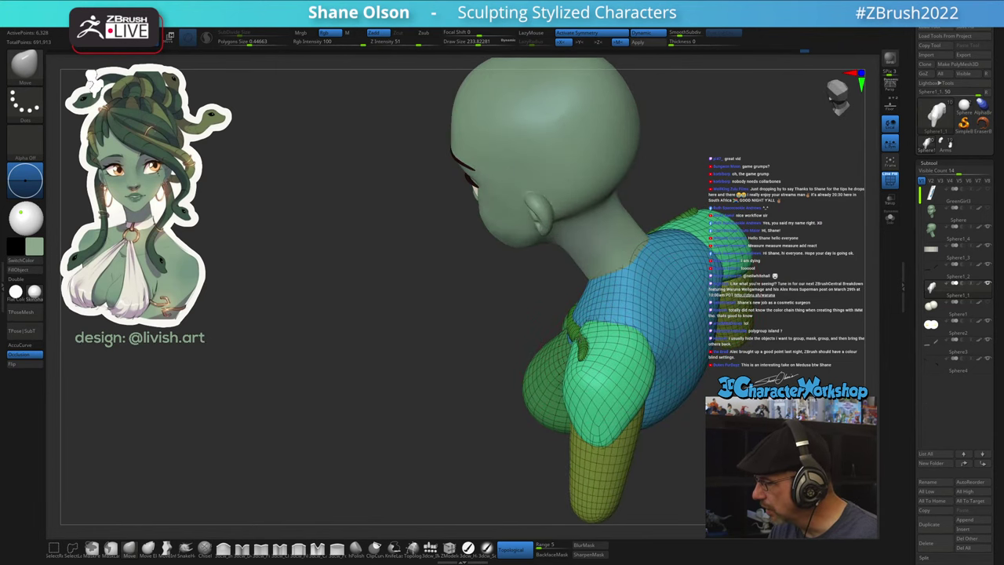
- Reshape the outer ends of the collarbones with the Move brush so they rest on top of the shoulders
mouse_move(595, 327)
left_mouse_down()
mouse_move(643, 375)
mouse_move(606, 377)
mouse_move(596, 355)
left_mouse_up()
key("s")
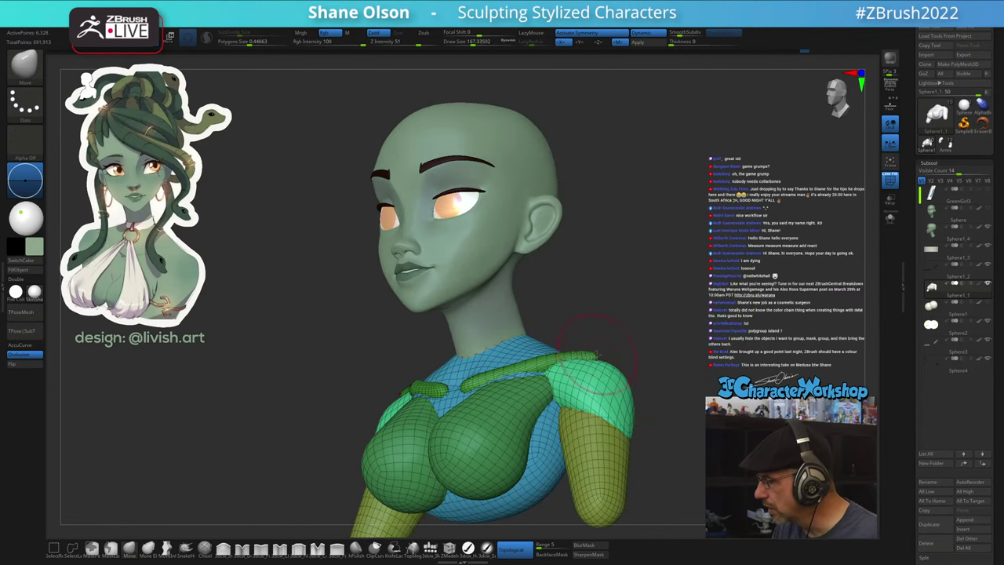
mouse_move(648, 336)
left_mouse_down("shift")
mouse_move(657, 339)
mouse_move(618, 361)
mouse_move(608, 359)
mouse_move(622, 349)
mouse_move(597, 358)
left_mouse_up("shift")
key("s")
key("bracketleft")
key("bracketleft")
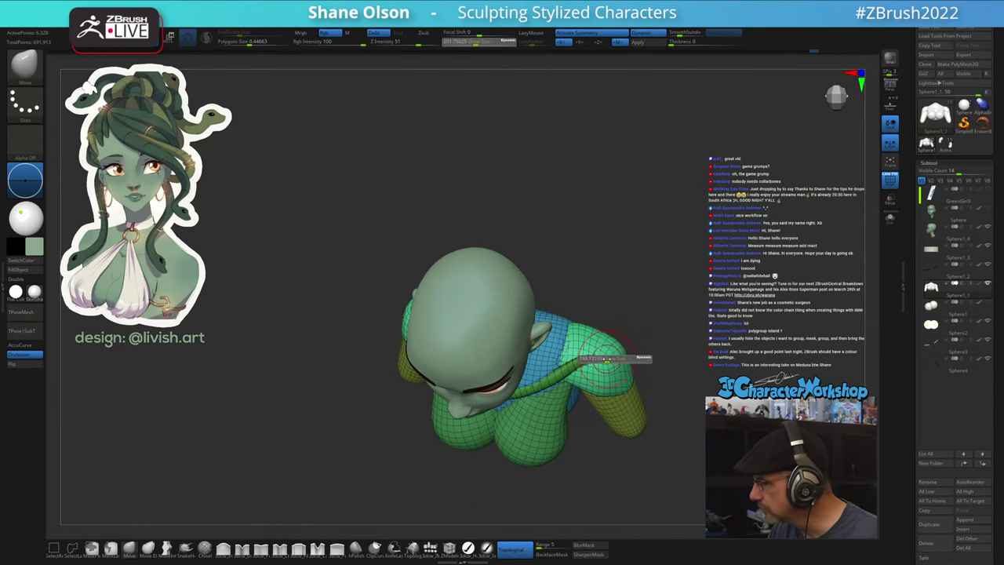
- Smooth the area where the collarbones meet the shoulders and adjust the collarbone tips with the Move brush
key("shift")
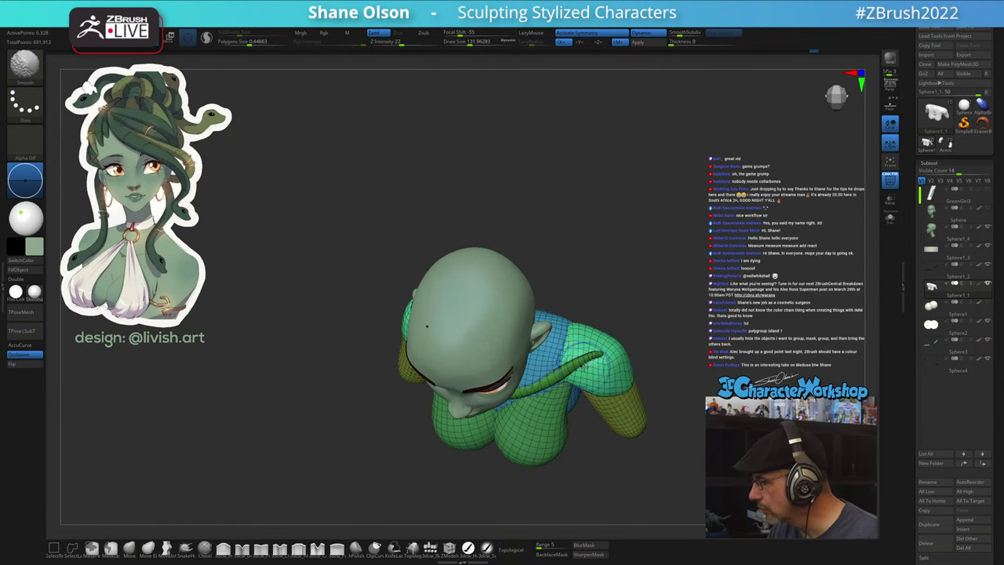
right_click_drag(609, 356, 632, 306)
key("shift")
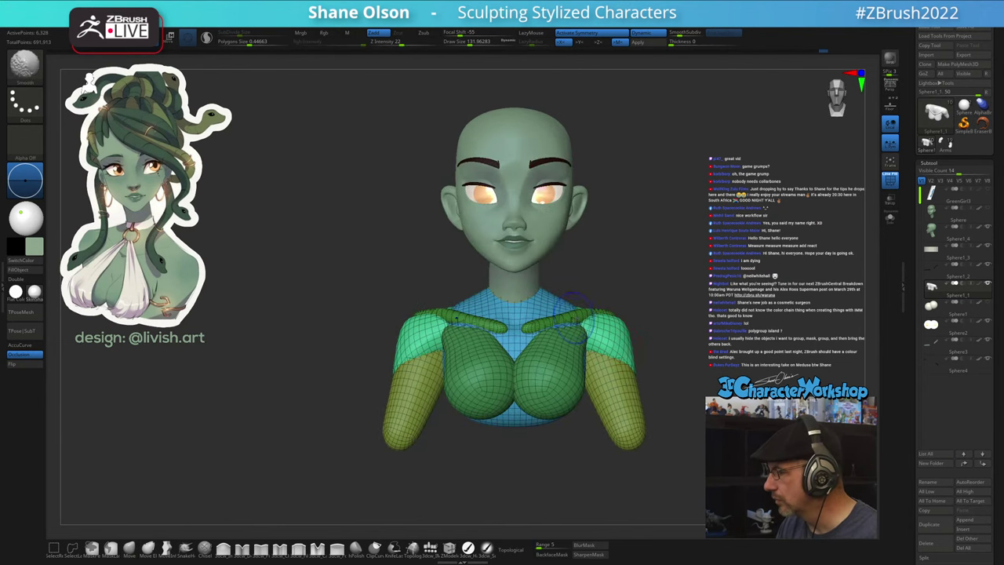
mouse_move(648, 298)
left_mouse_down()
mouse_move(631, 306)
mouse_move(646, 298)
mouse_move(632, 339)
left_mouse_up()
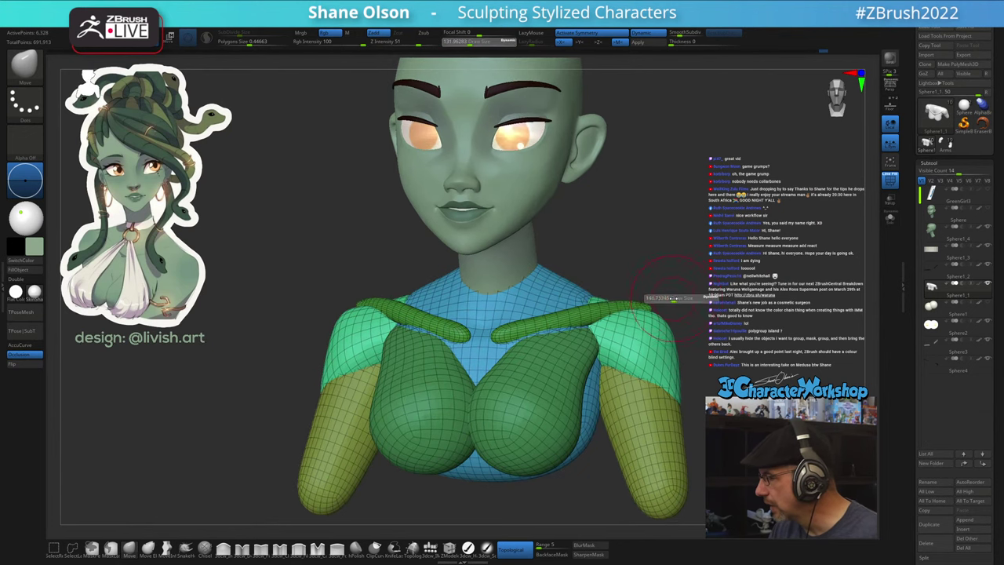
right_click_drag(658, 298, 651, 306)
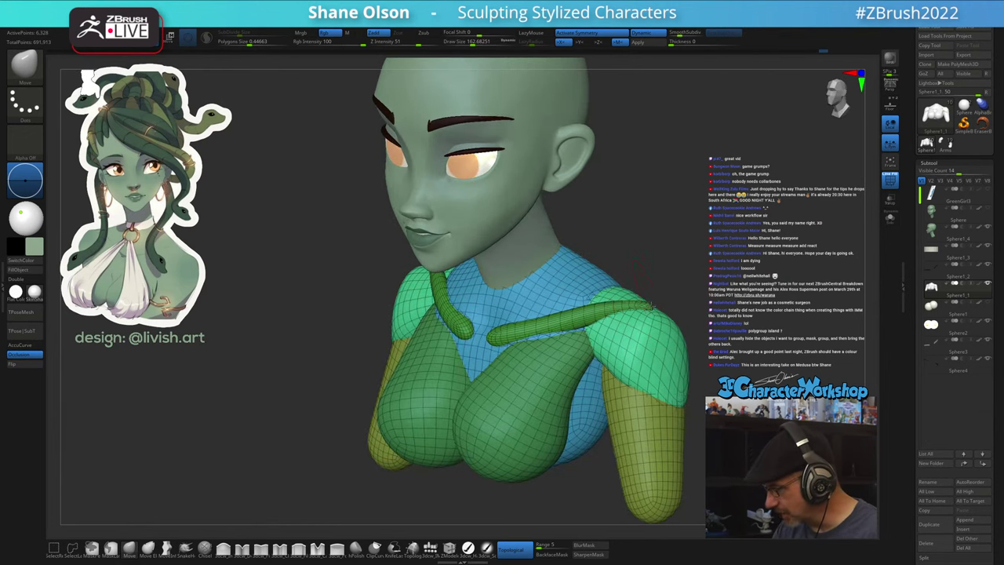
left_click_drag(688, 258, 673, 312)
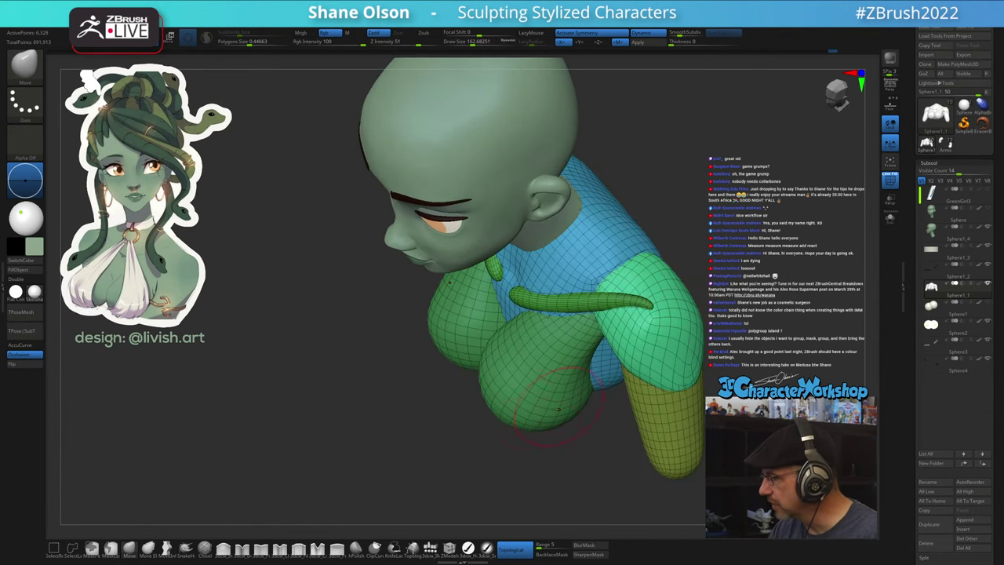
- Thicken the thin outer ends of the collarbones with the Inflate brush
left_click(240, 548)
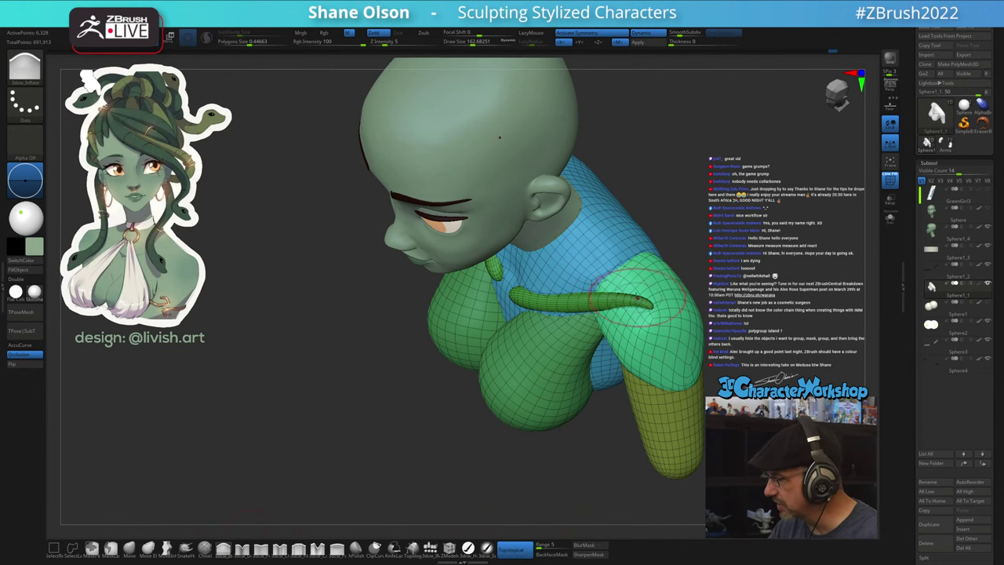
right_click_drag(630, 297, 560, 379)
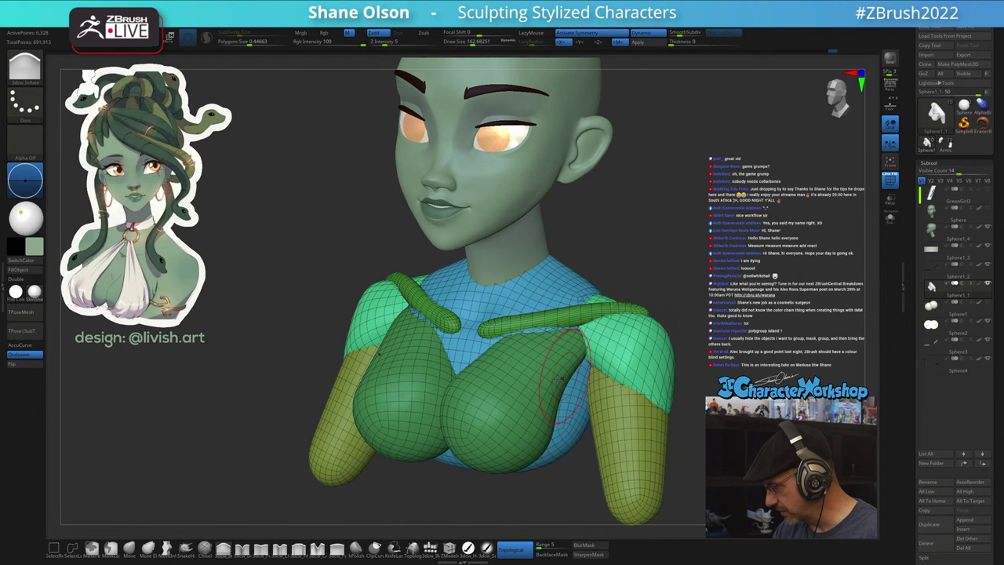
- Refine the outer collarbone ends and the tops of the shoulders with a larger Move brush, working from several angles
left_click(149, 548)
key("bracketright")
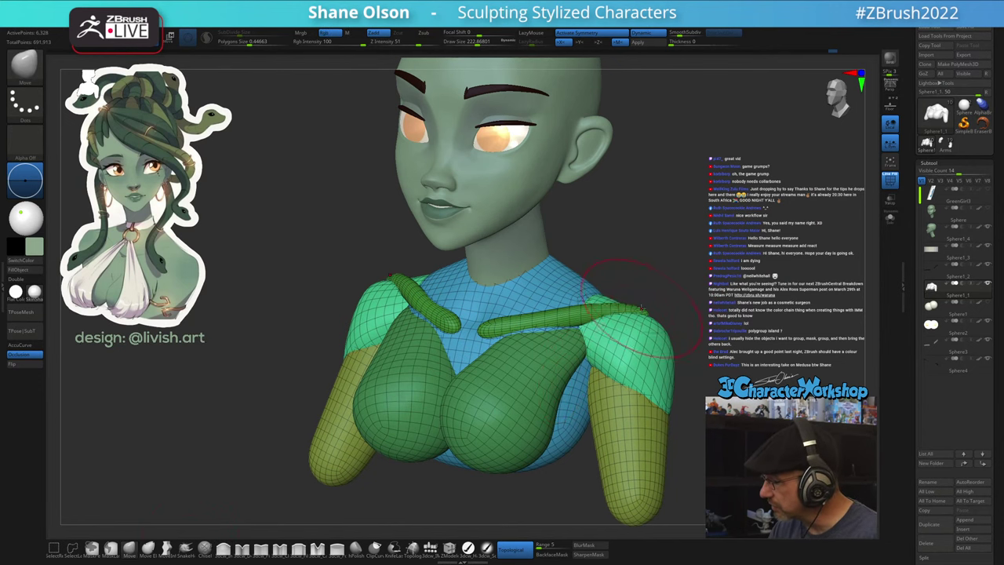
right_click_drag(645, 310, 687, 308)
left_click_drag(604, 316, 594, 330)
right_click_drag(594, 329, 568, 329)
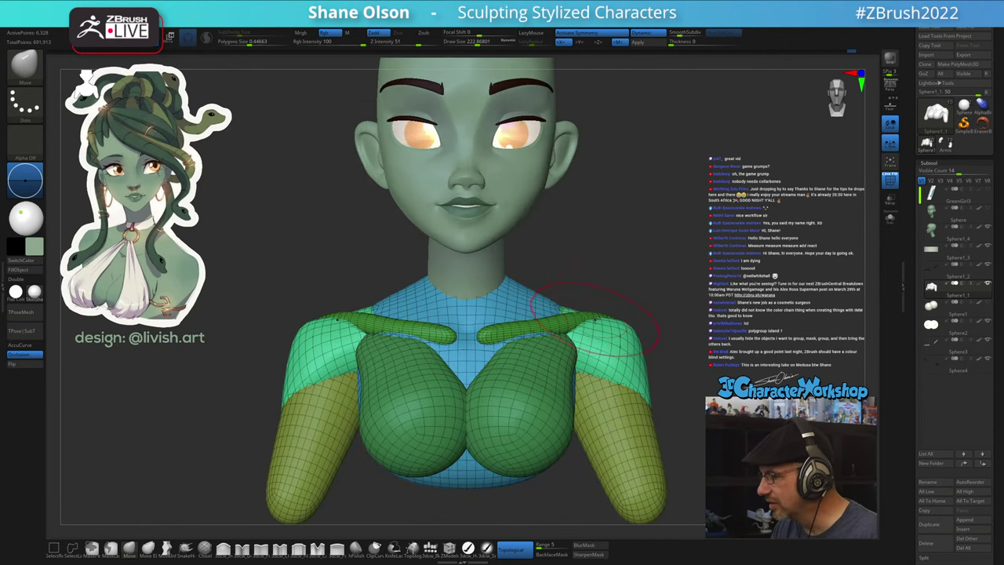
right_click_drag(635, 330, 612, 344)
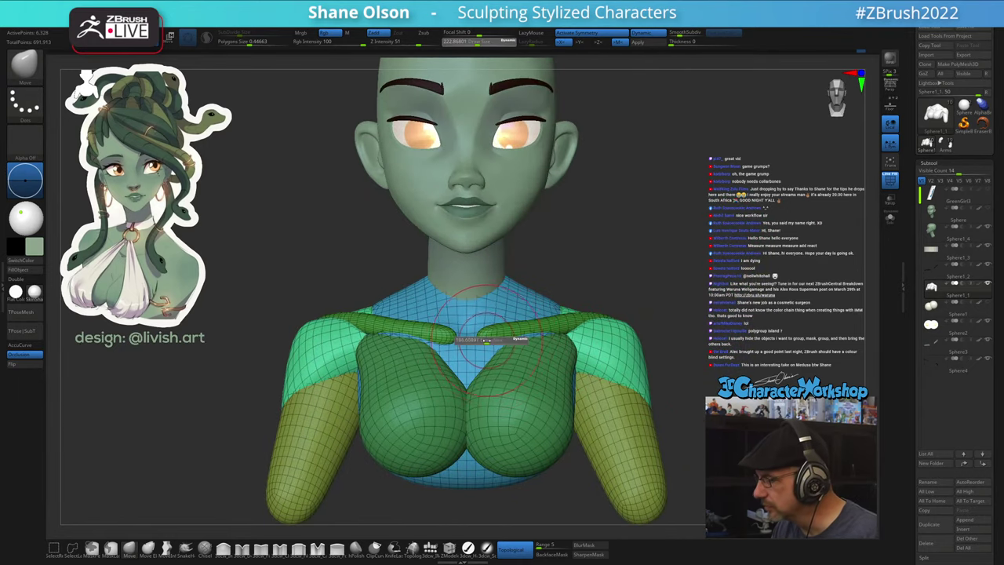
mouse_move(494, 337)
right_mouse_down()
mouse_move(470, 349)
mouse_move(490, 357)
right_mouse_up()
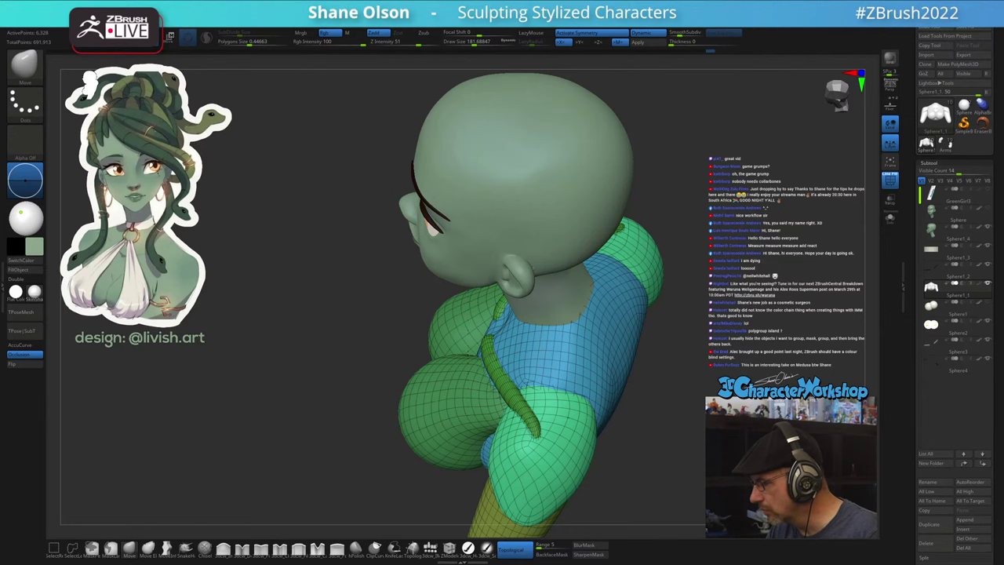
right_click_drag(535, 373, 561, 306)
right_click_drag(579, 346, 599, 292)
- Turn off the polyframe display and enlarge the Move brush to about 293 for adjusting the shoulders and arms
key("shift+f")
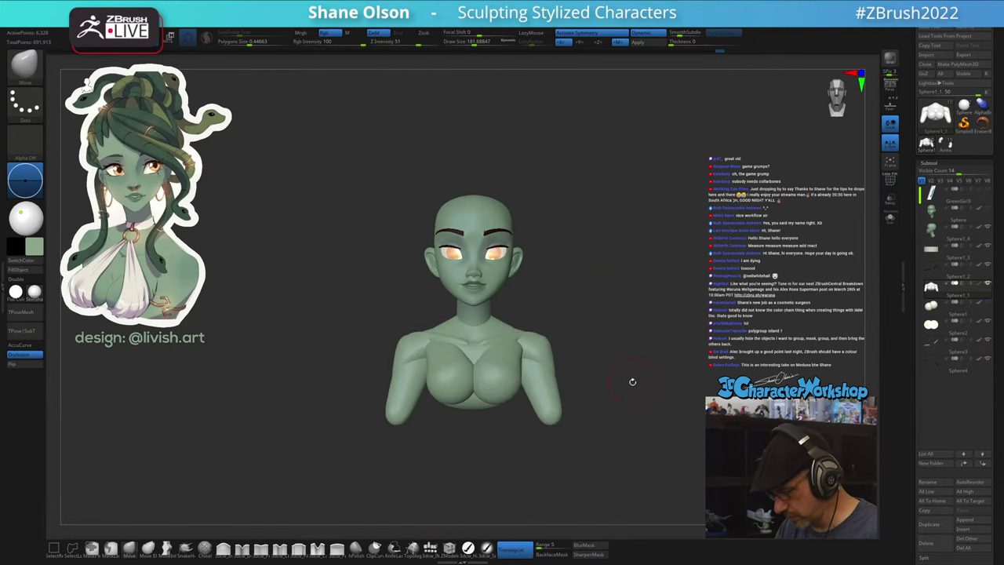
right_click_drag(632, 381, 581, 407)
right_click_drag(572, 363, 572, 352)
key("s")
left_click_drag(581, 359, 584, 359)
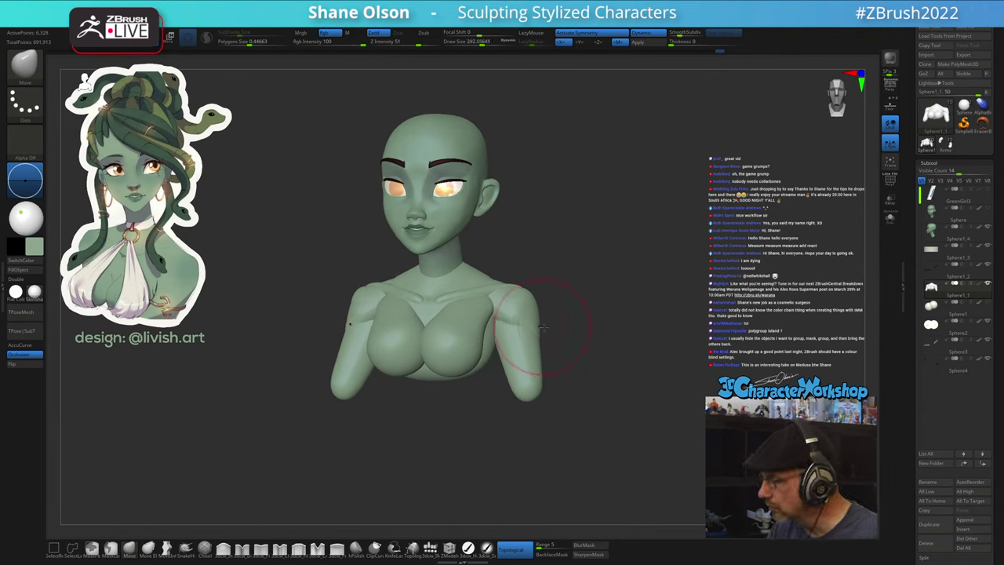
right_click_drag(542, 328, 551, 372)
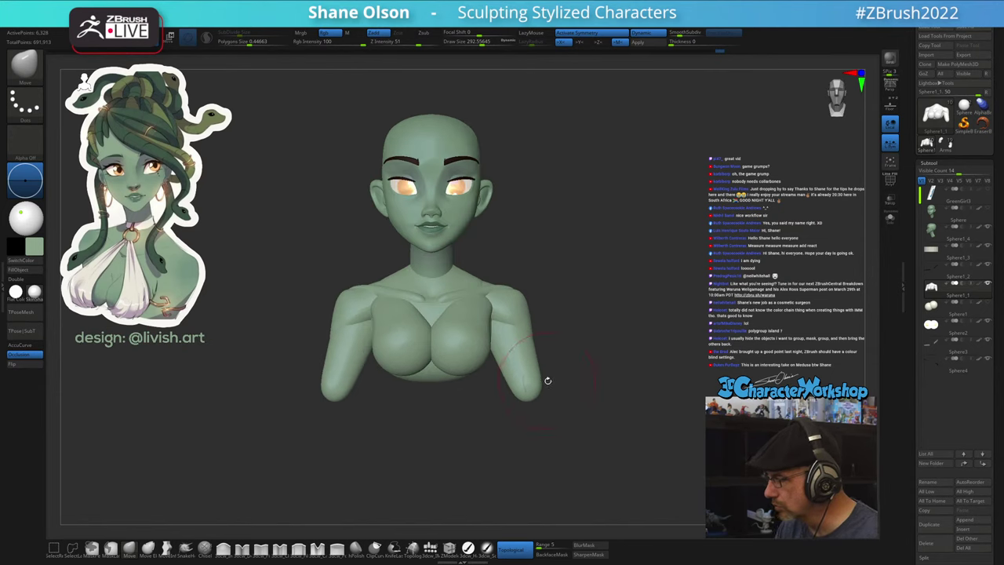
- Mask everything except the upper arms, rotate both arms inward so they hang closer to vertical, and clear the mask
key("w")
left_click(526, 352, "ctrl")
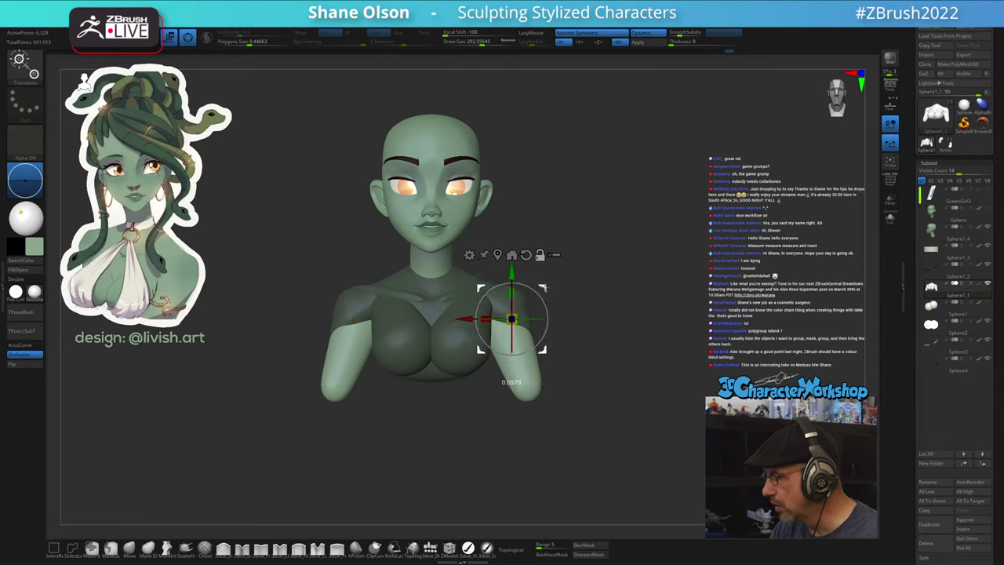
mouse_move(542, 299)
left_mouse_down()
mouse_move(547, 318)
mouse_move(552, 294)
mouse_move(547, 306)
left_mouse_up()
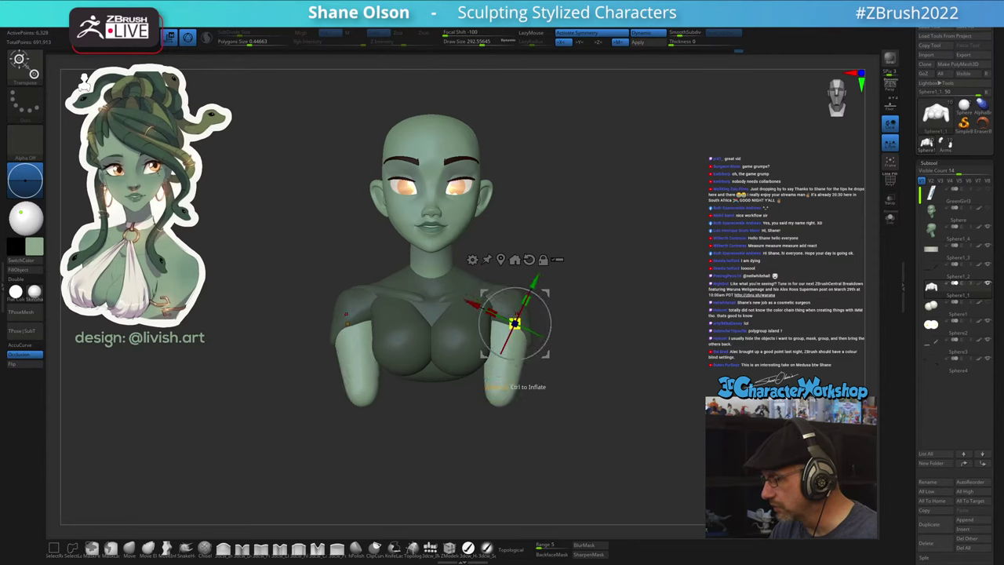
mouse_move(555, 423)
left_mouse_down()
mouse_move(510, 433)
mouse_move(557, 425)
left_mouse_up()
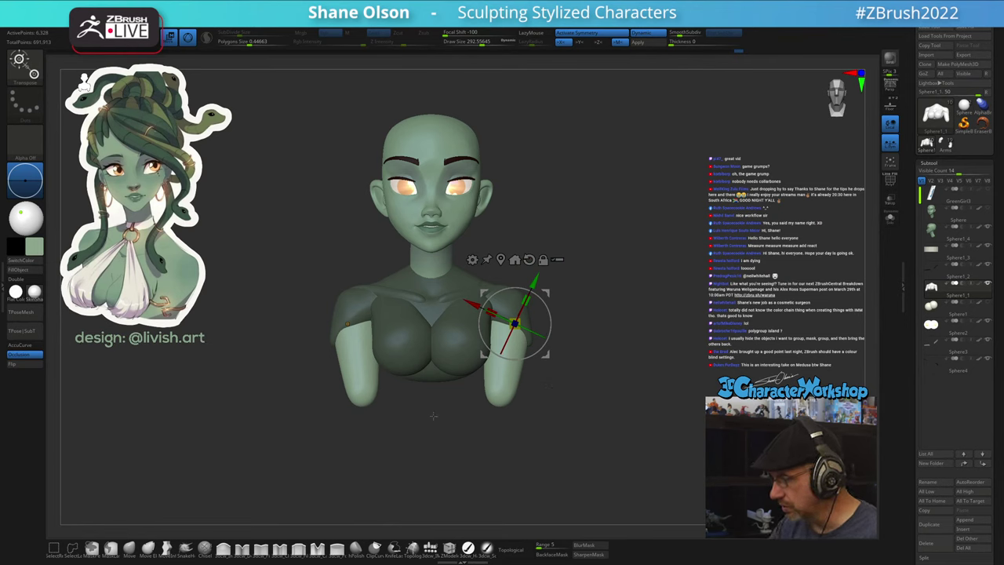
left_click_drag(592, 378, 583, 397, "alt")
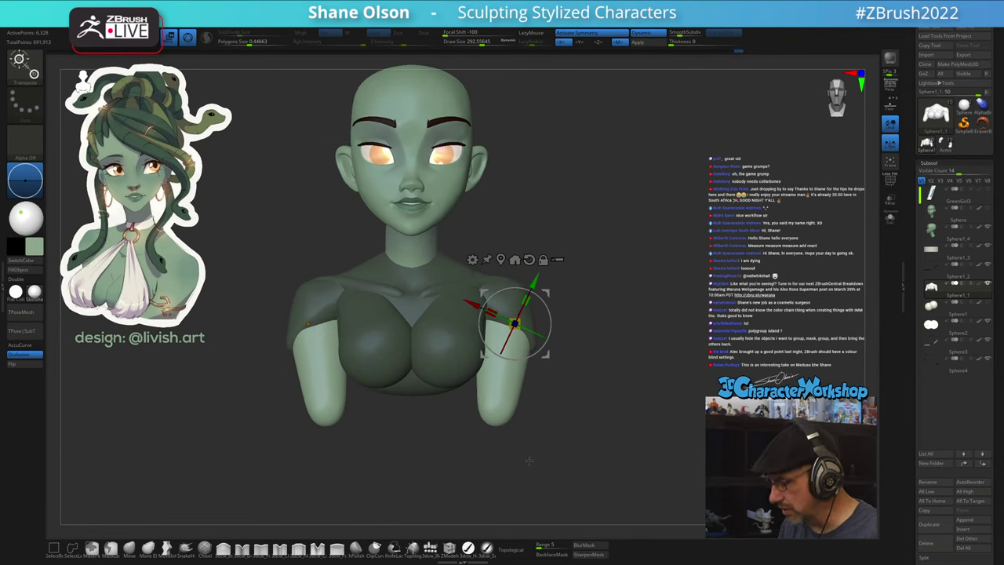
left_click_drag(426, 456, 466, 433, "ctrl")
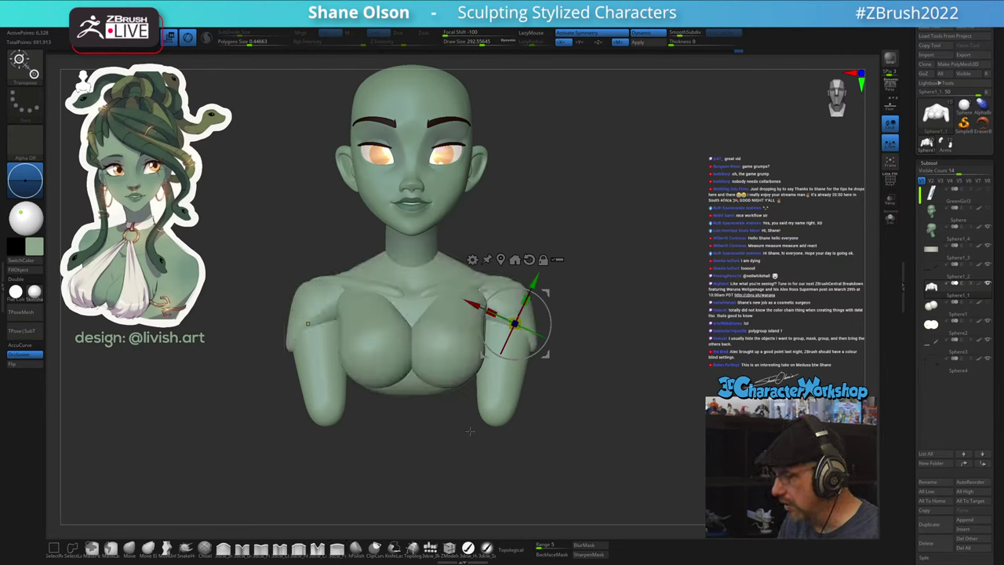
- Isolate the breast polygroup, mask it completely, and show the rest of the torso again
key("q")
left_click(470, 376, "ctrl+shift")
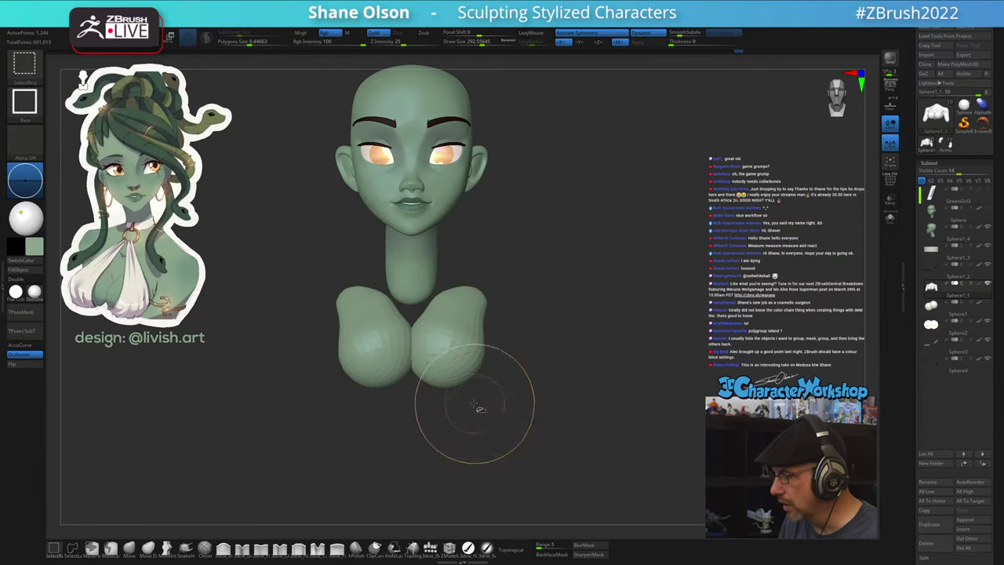
left_click(638, 412, "ctrl+shift")
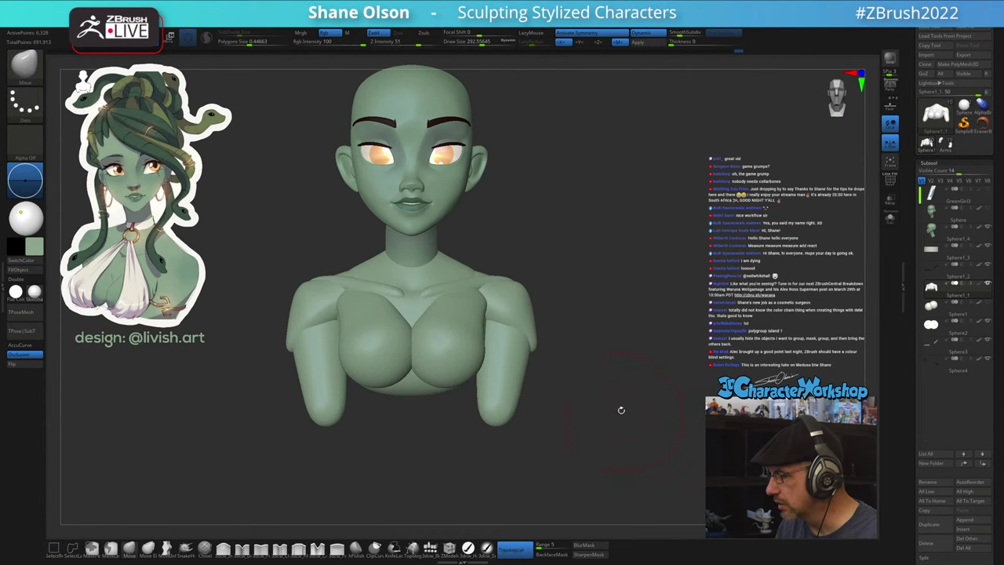
left_click(463, 362, "ctrl+shift")
mouse_move(287, 253)
left_mouse_down("ctrl")
mouse_move(477, 454)
mouse_move(541, 246)
left_mouse_up("ctrl")
left_click(666, 332, "ctrl+shift")
- Cut off the lower arms with a horizontal clip in side view and smooth the cut ends
left_click_drag(675, 383, 651, 399)
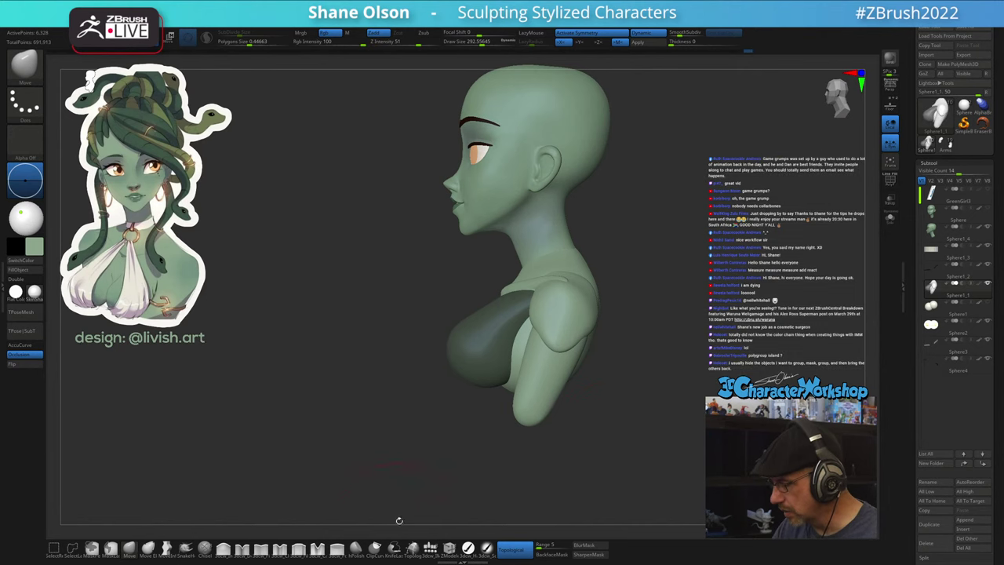
left_click_drag(657, 368, 397, 393, "ctrl+shift")
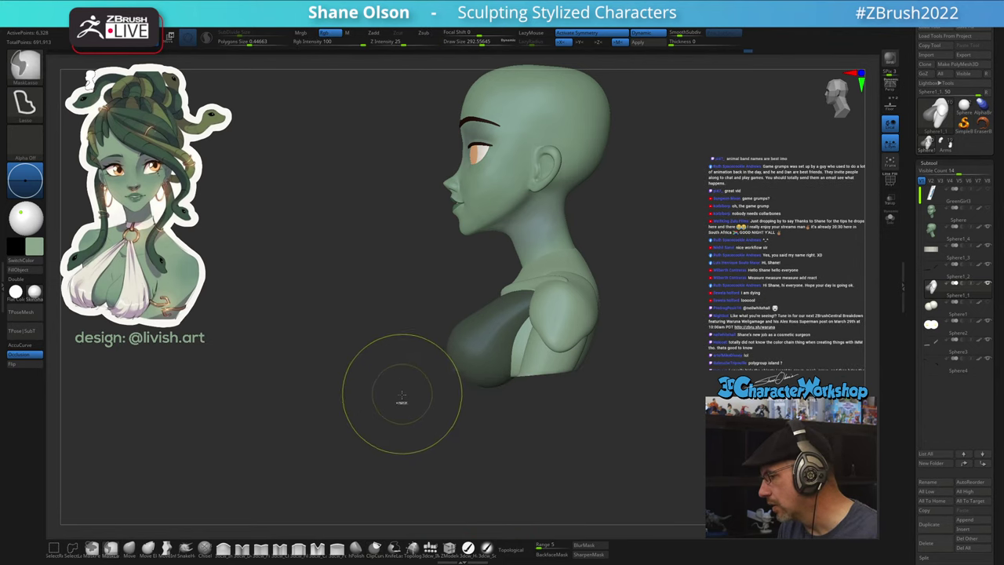
mouse_move(573, 421)
left_mouse_down()
mouse_move(598, 426)
mouse_move(586, 309)
mouse_move(589, 341)
mouse_move(556, 347)
mouse_move(551, 431)
mouse_move(554, 371)
mouse_move(515, 375)
mouse_move(520, 367)
left_mouse_up()
key("s")
left_click(584, 352)
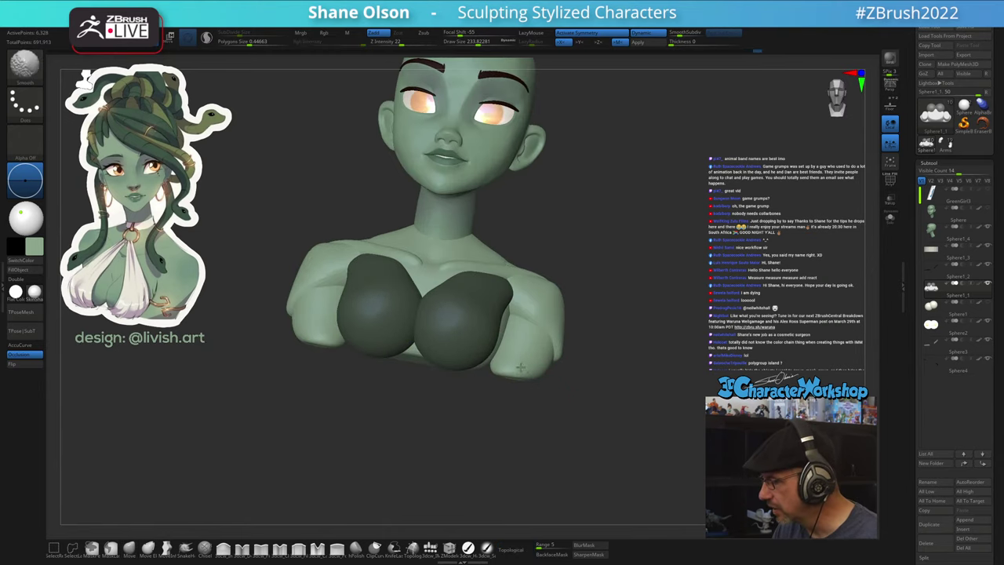
- Round out the cut arm ends from below with a reduced Move brush
mouse_move(544, 403)
left_mouse_down()
mouse_move(545, 431)
mouse_move(527, 416)
mouse_move(531, 348)
mouse_move(599, 319)
left_mouse_up()
key("[")
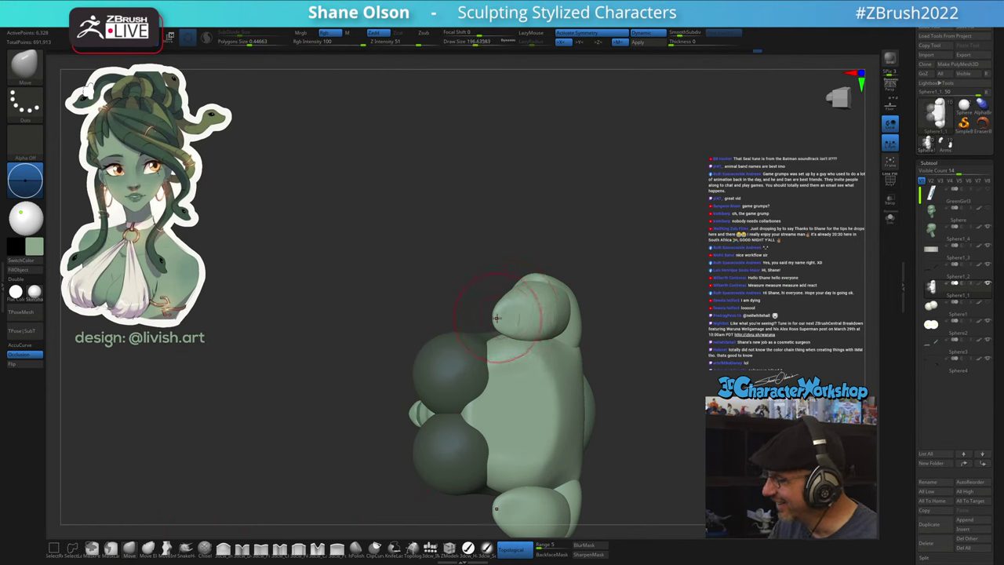
right_click_drag(531, 301, 507, 298)
key("shift")
key("b")
key("m")
key("t")
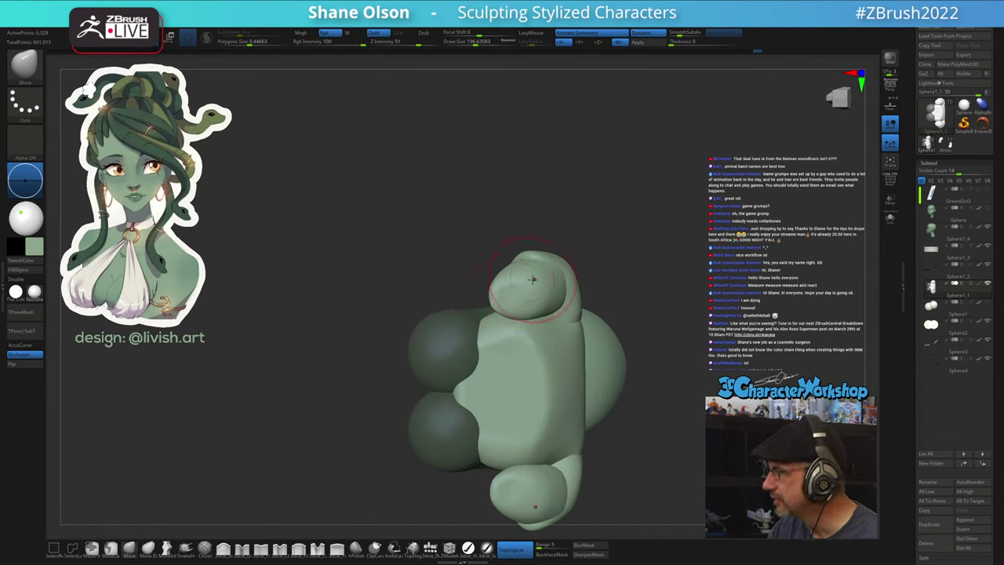
right_click_drag(554, 290, 539, 294)
key("bracketleft")
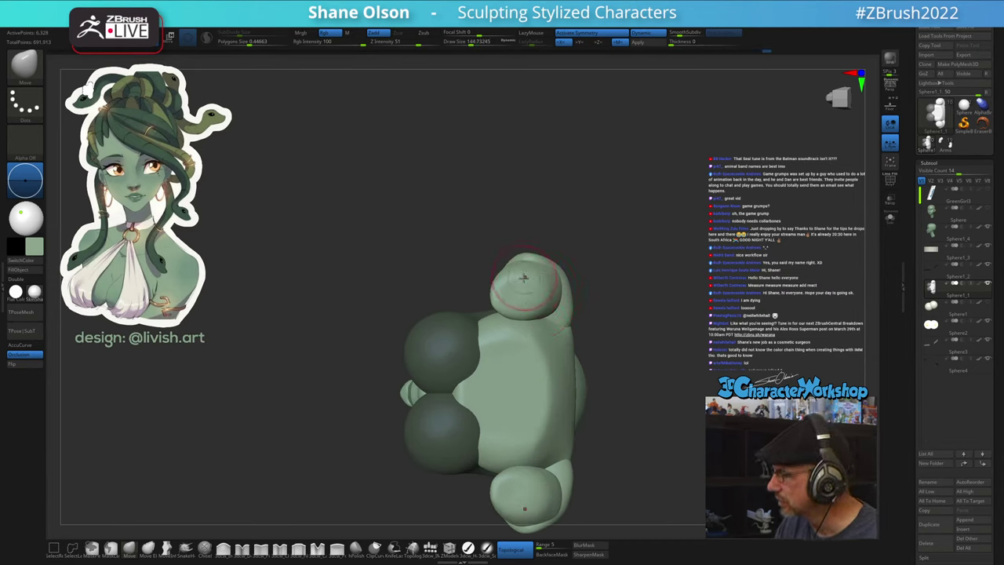
mouse_move(532, 299)
right_mouse_down()
mouse_move(555, 283)
mouse_move(505, 299)
mouse_move(585, 283)
mouse_move(572, 345)
mouse_move(547, 388)
mouse_move(636, 344)
mouse_move(544, 387)
mouse_move(519, 350)
right_mouse_up()
left_click_drag(530, 350, 531, 350)
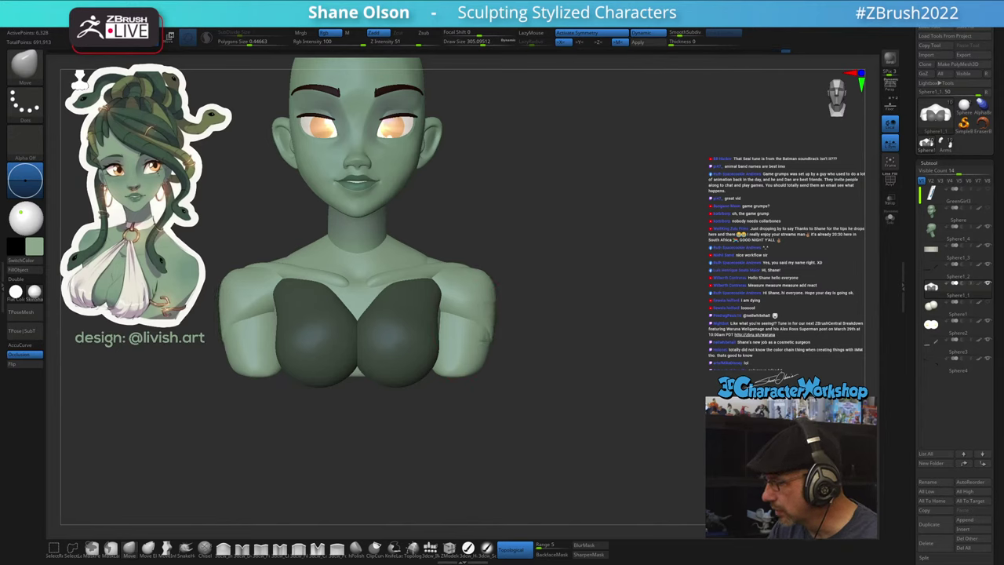
- Refine the outer silhouette of the shoulders and shortened arms with a large Move brush
right_click_drag(543, 334, 488, 342)
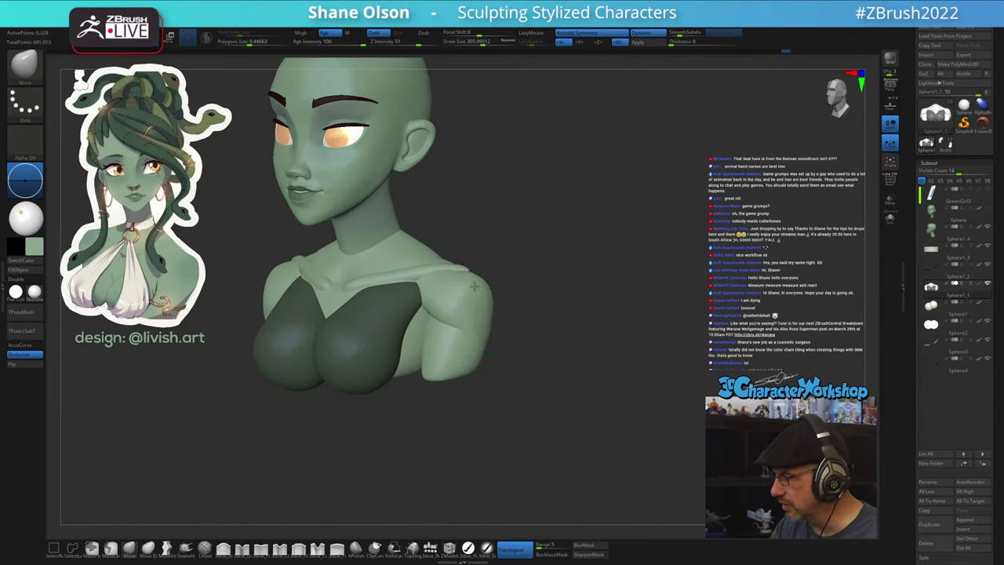
right_click_drag(502, 297, 552, 340)
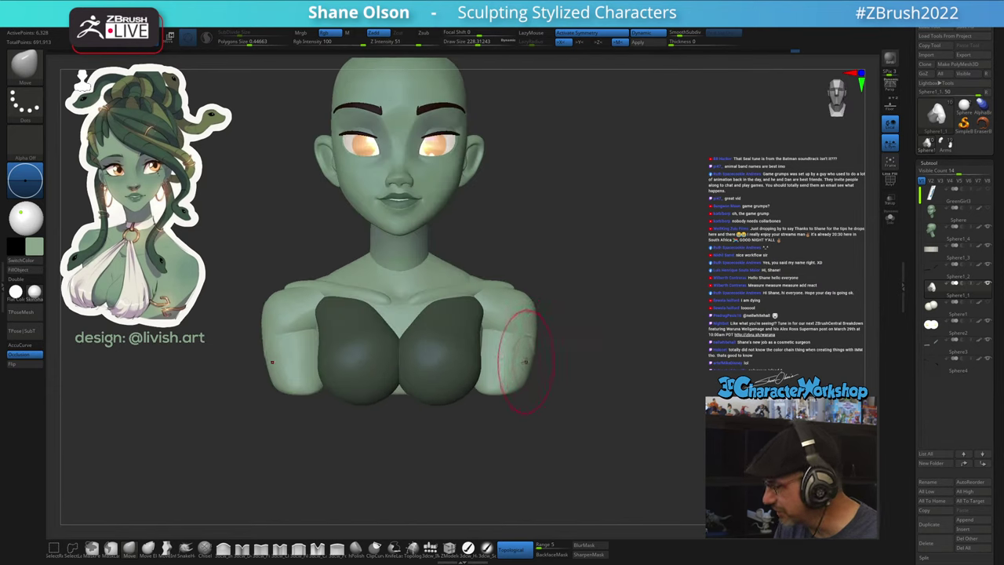
mouse_move(549, 339)
right_mouse_down()
mouse_move(566, 344)
mouse_move(496, 319)
mouse_move(514, 318)
mouse_move(505, 310)
mouse_move(543, 335)
right_mouse_up()
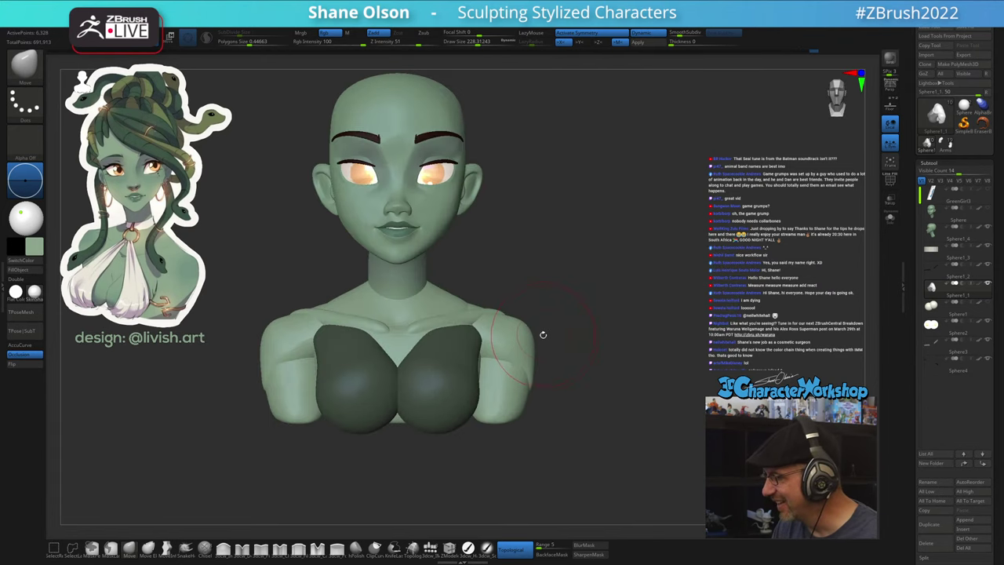
right_click_drag(573, 297, 566, 316)
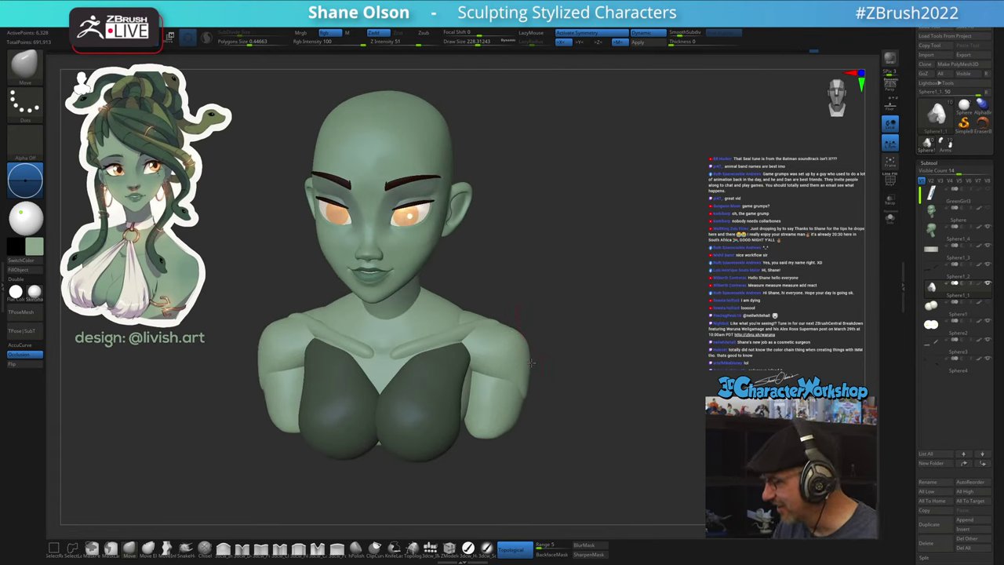
mouse_move(531, 363)
right_mouse_down()
mouse_move(552, 377)
mouse_move(560, 364)
mouse_move(571, 378)
mouse_move(617, 362)
mouse_move(574, 331)
right_mouse_up()
key("f")
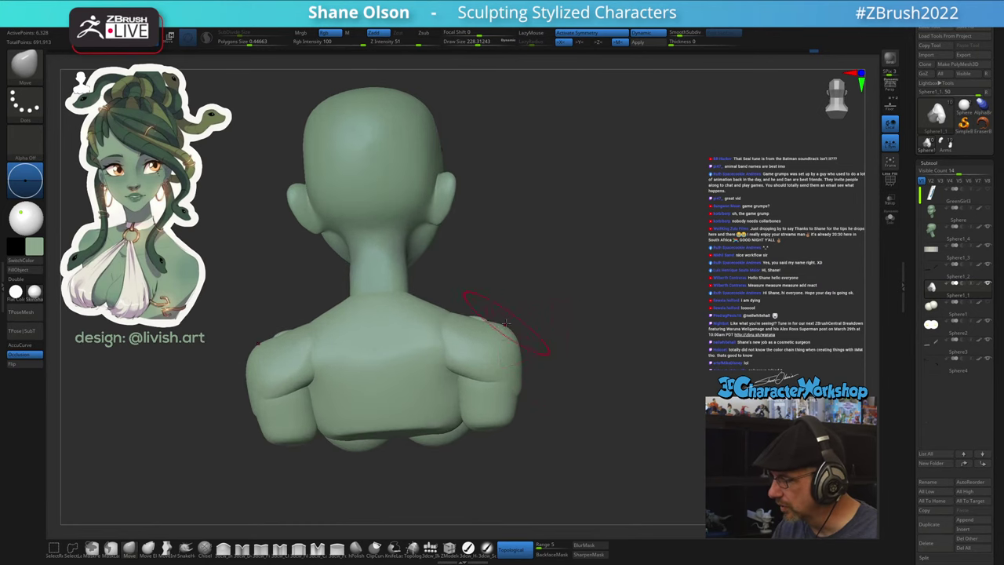
- Clear the breast mask and shape the shoulders from the back and front with the Smooth and Move brushes
key("s")
mouse_move(505, 306)
left_mouse_down()
mouse_move(486, 290)
mouse_move(455, 294)
left_mouse_up()
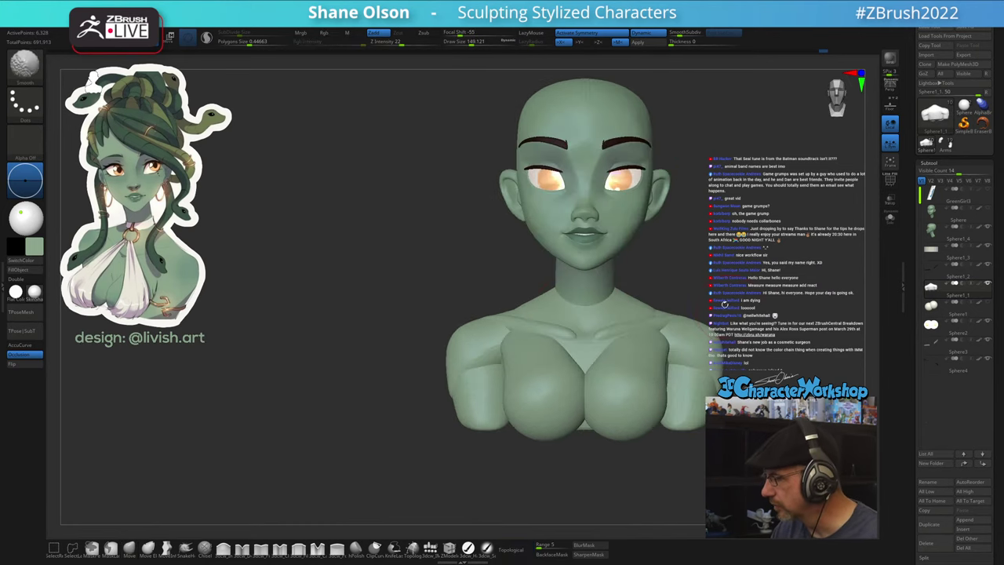
left_click_drag(712, 301, 602, 280, "alt")
key("s")
left_click_drag(615, 339, 625, 340)
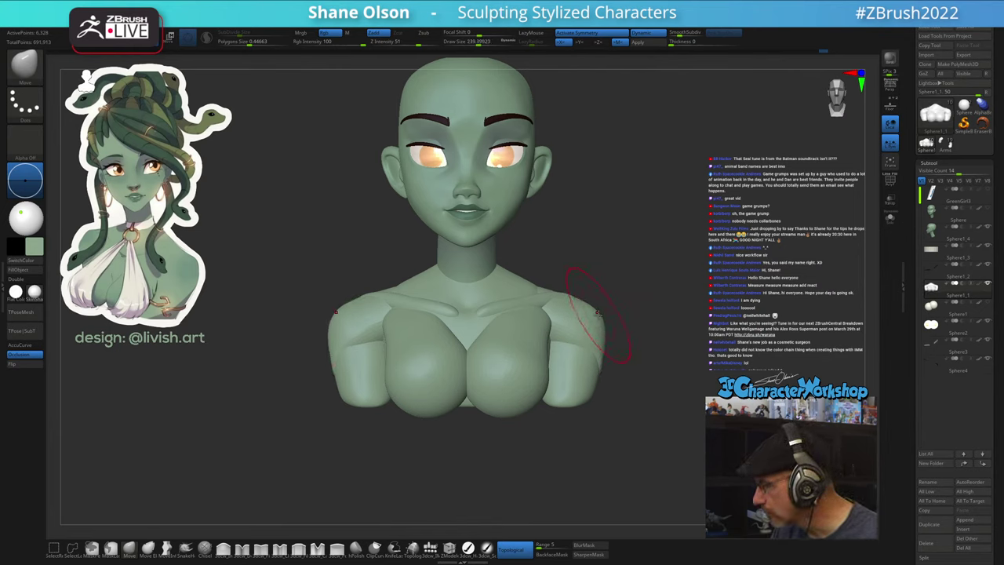
- Examine the overall proportions of the bust from front and three-quarter views against the reference illustration
left_click_drag(645, 363, 625, 411, "alt")
right_click_drag(625, 411, 565, 434)
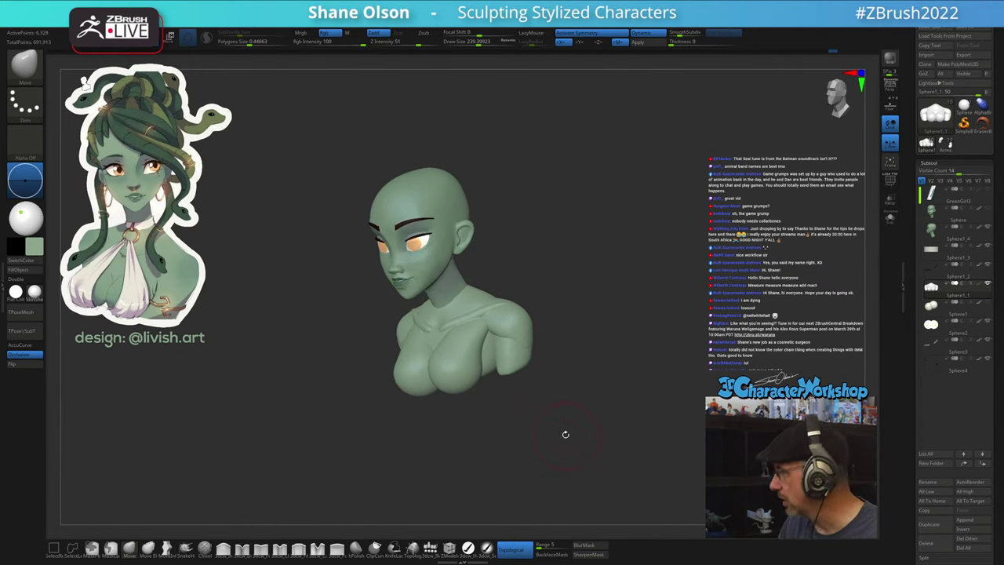
right_click_drag(625, 271, 486, 298, "shift")
mouse_move(545, 260)
right_mouse_down()
mouse_move(560, 291)
mouse_move(590, 295)
right_mouse_up()
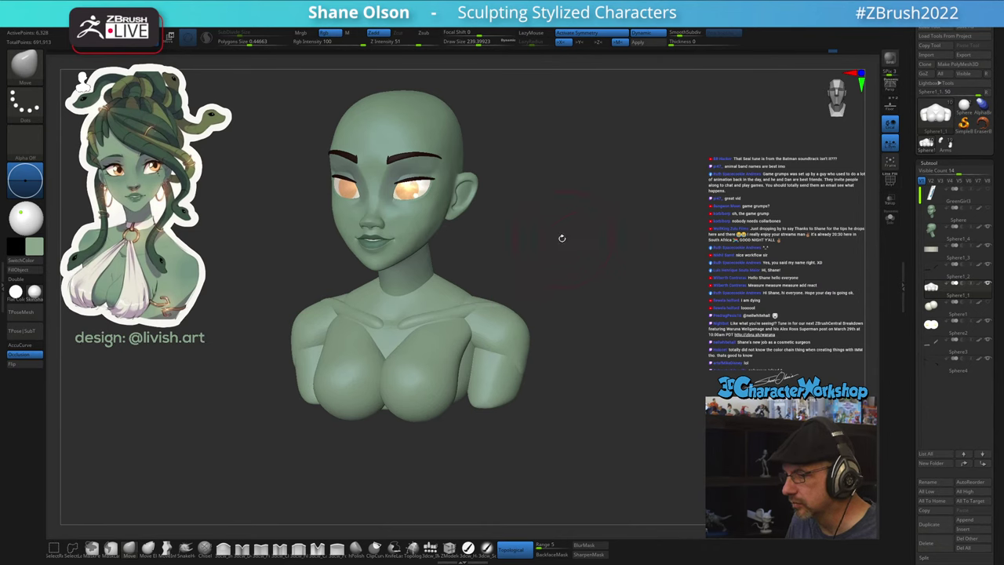
right_click_drag(562, 238, 562, 246)
key("s")
left_click_drag(562, 247, 560, 247)
mouse_move(560, 247)
right_mouse_down("shift")
mouse_move(672, 274)
mouse_move(623, 262)
mouse_move(624, 271)
right_mouse_up("shift")
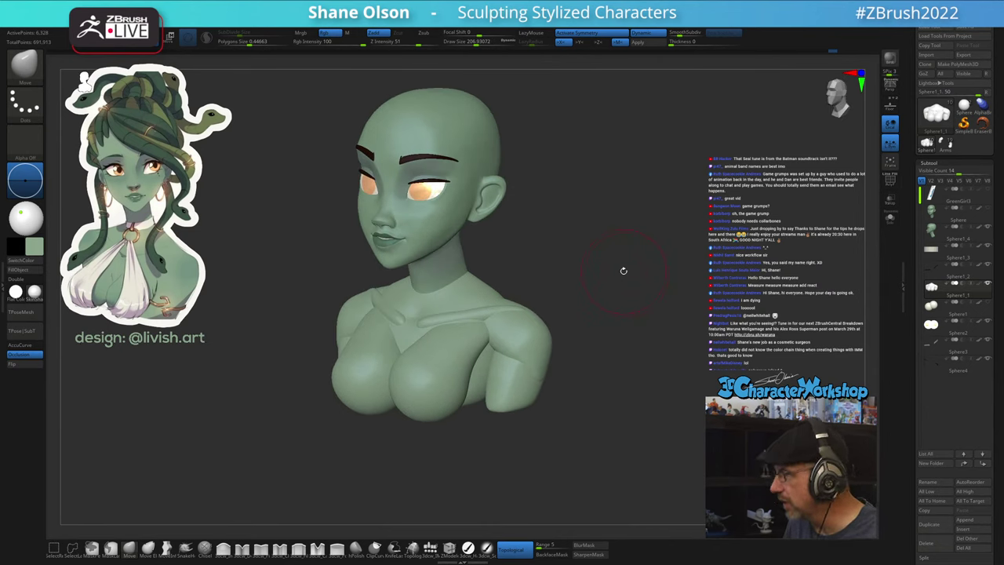
left_click(430, 549)
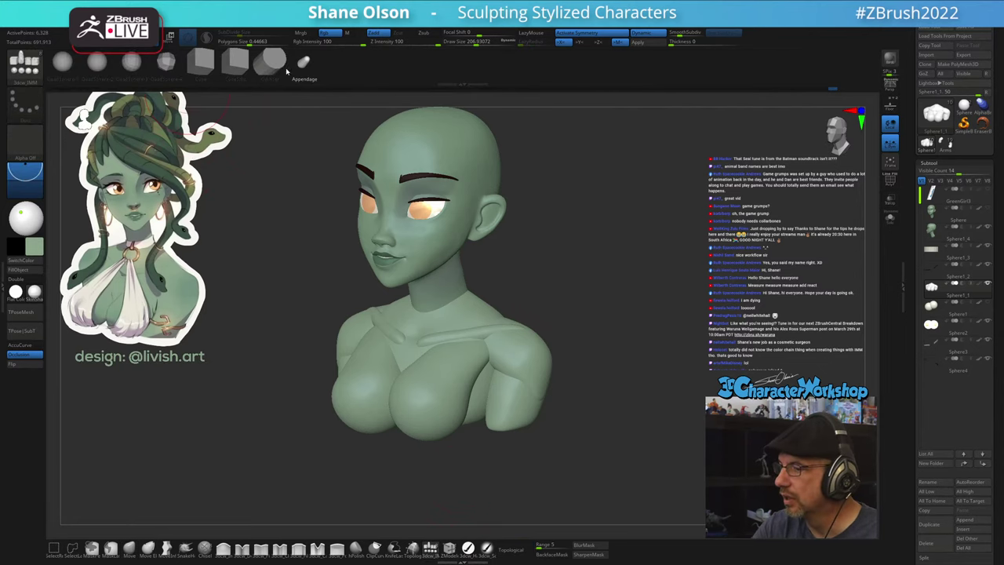
key("z")
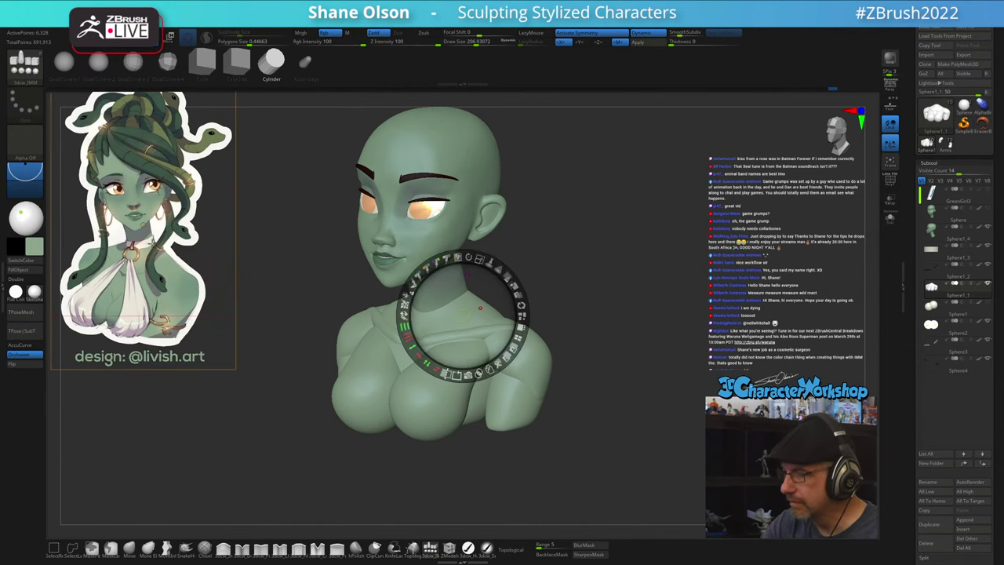
key("c")
key("z")
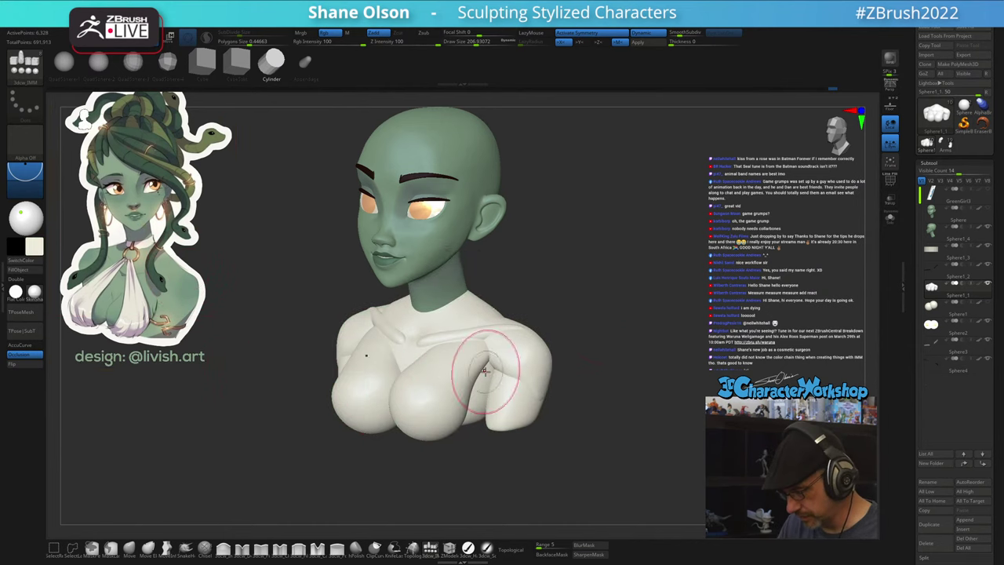
key("z")
key("c")
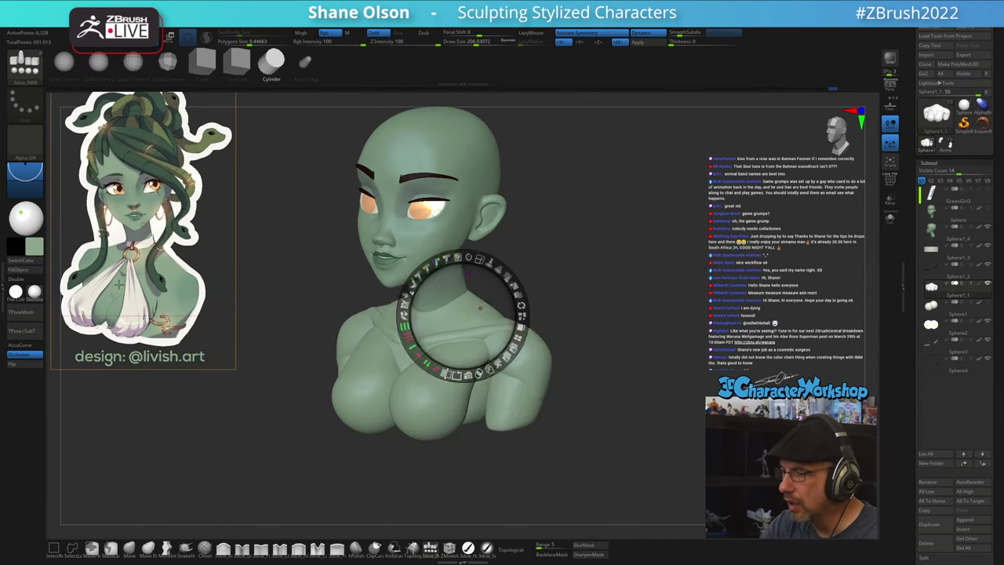
key("z")
- Sample the green skin colour from the model's neck and fill the whole torso with it
left_click_drag(550, 415, 519, 414)
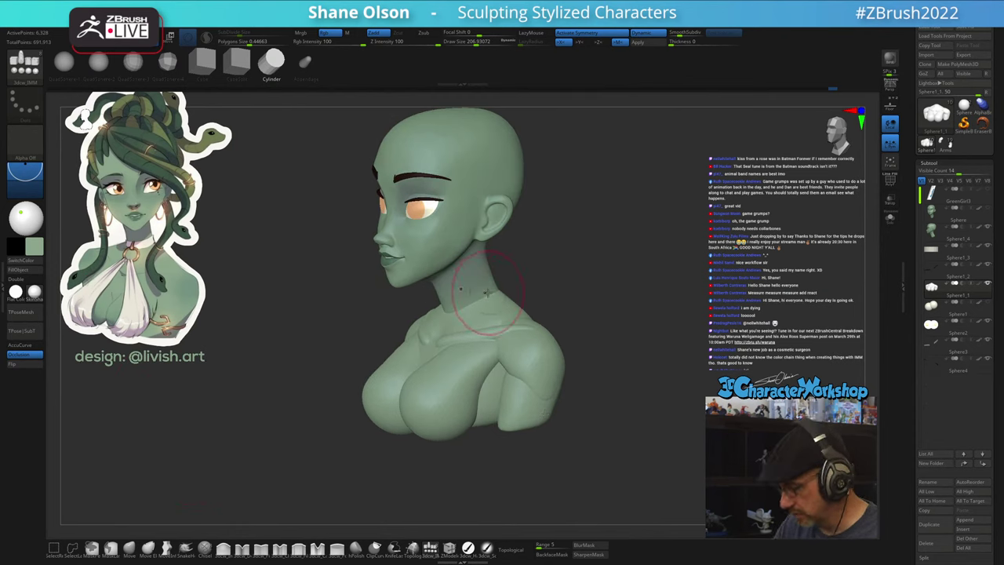
key("z")
key("c")
key("shift+z")
key("c")
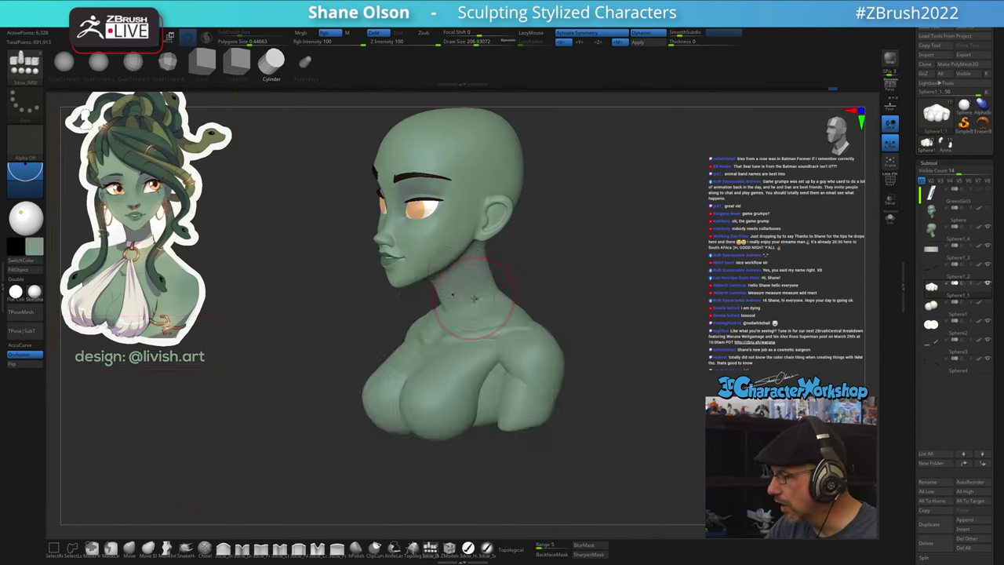
mouse_move(593, 310)
left_mouse_down()
mouse_move(570, 312)
mouse_move(576, 341)
left_mouse_up()
left_click(469, 549)
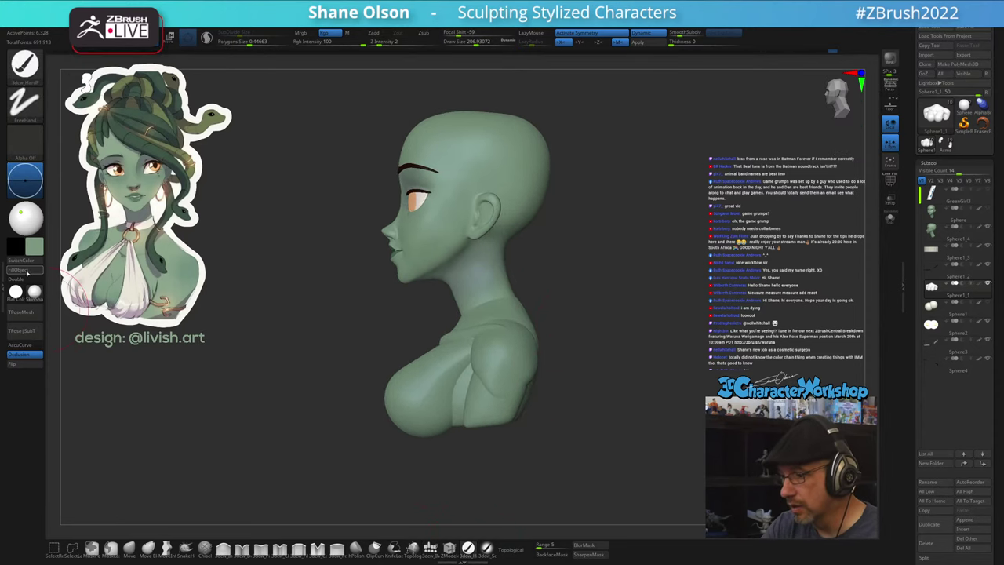
key("shift+f")
key("shift+f")
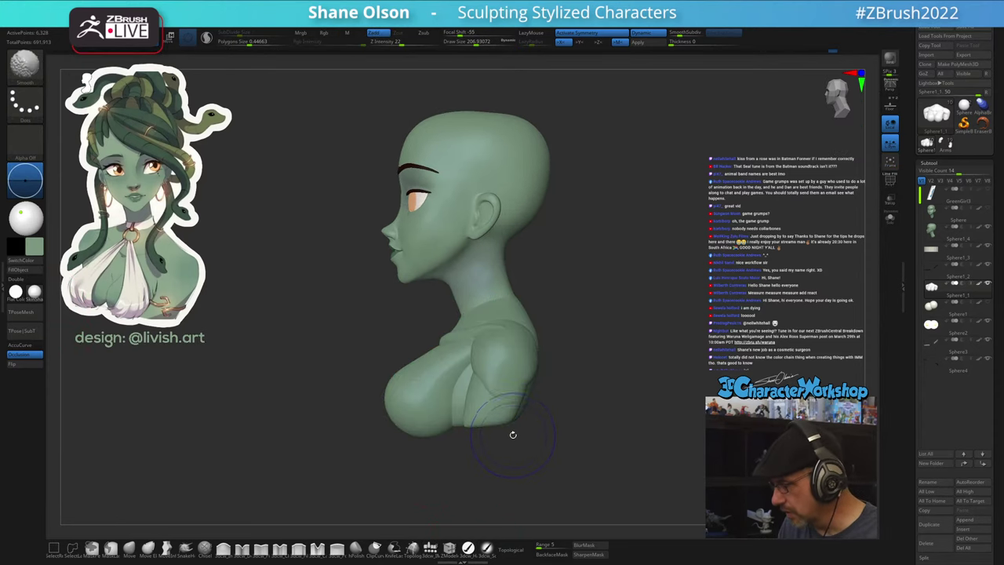
- Sample an off-white from the reference illustration and insert a cylinder mesh in front of the neck
mouse_move(503, 456)
left_mouse_down()
mouse_move(518, 442)
mouse_move(510, 433)
left_mouse_up()
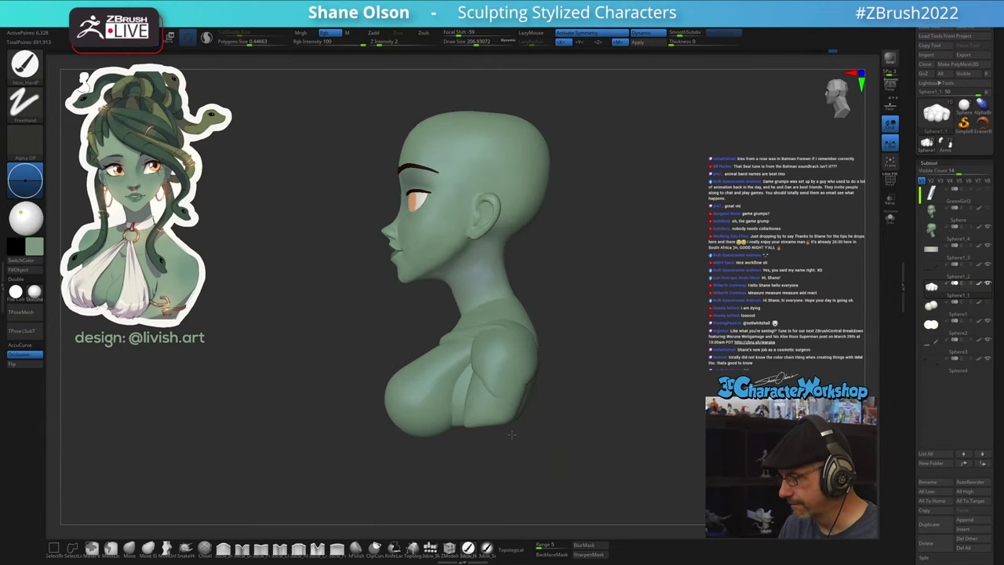
left_click_drag(577, 417, 520, 359)
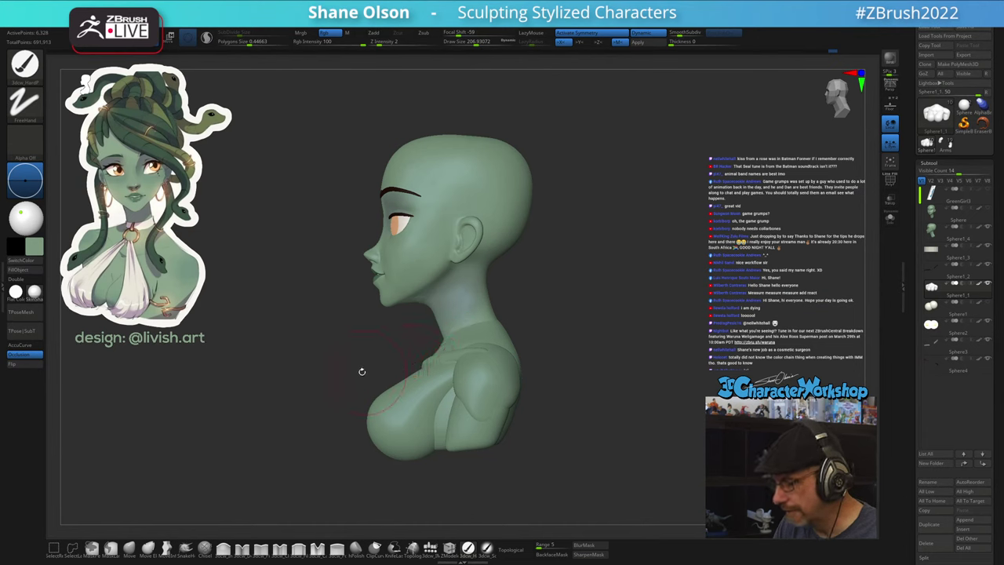
left_click_drag(342, 373, 363, 352, "shift")
left_click_drag(482, 309, 550, 299, "alt")
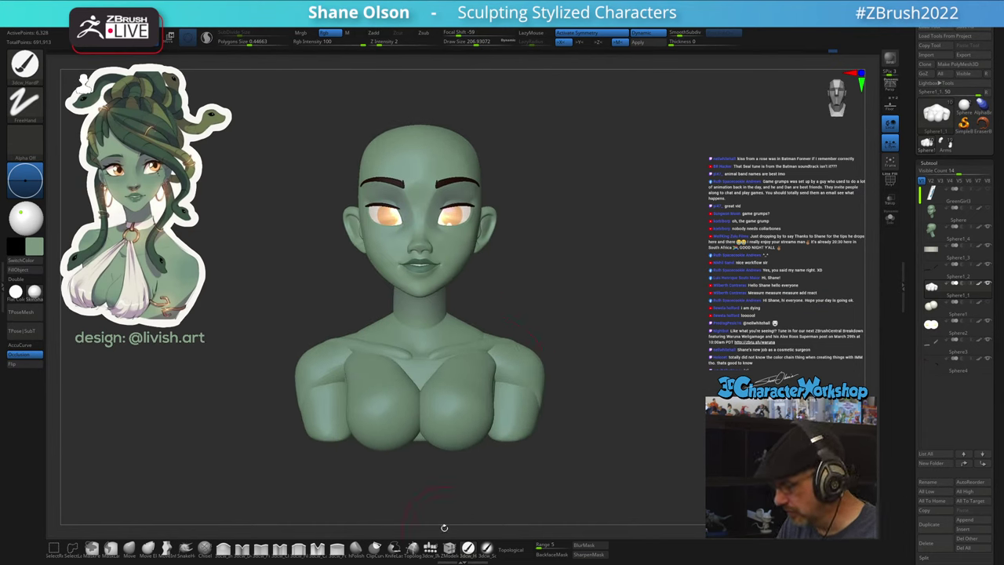
key("z")
key("c")
key("z")
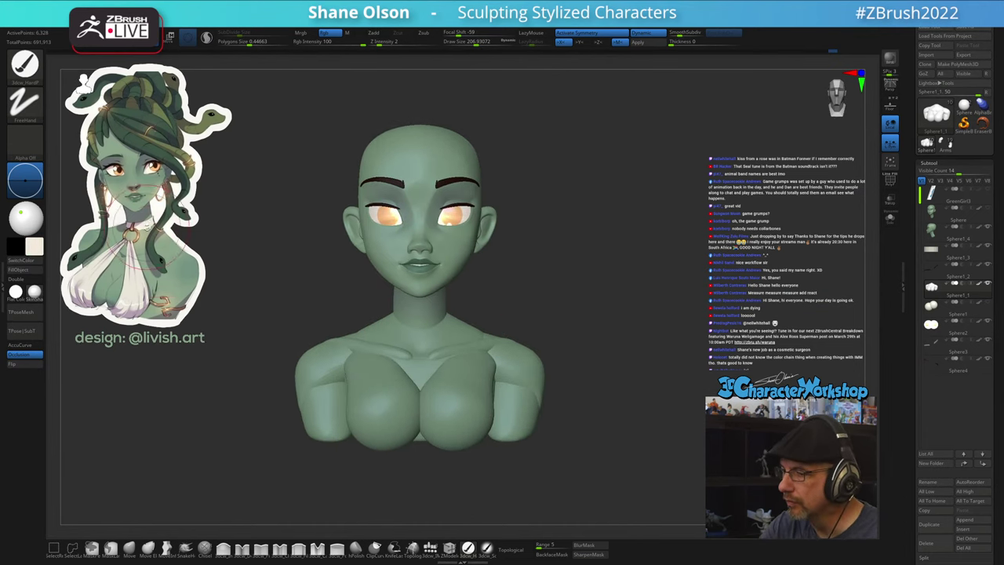
left_click(430, 547)
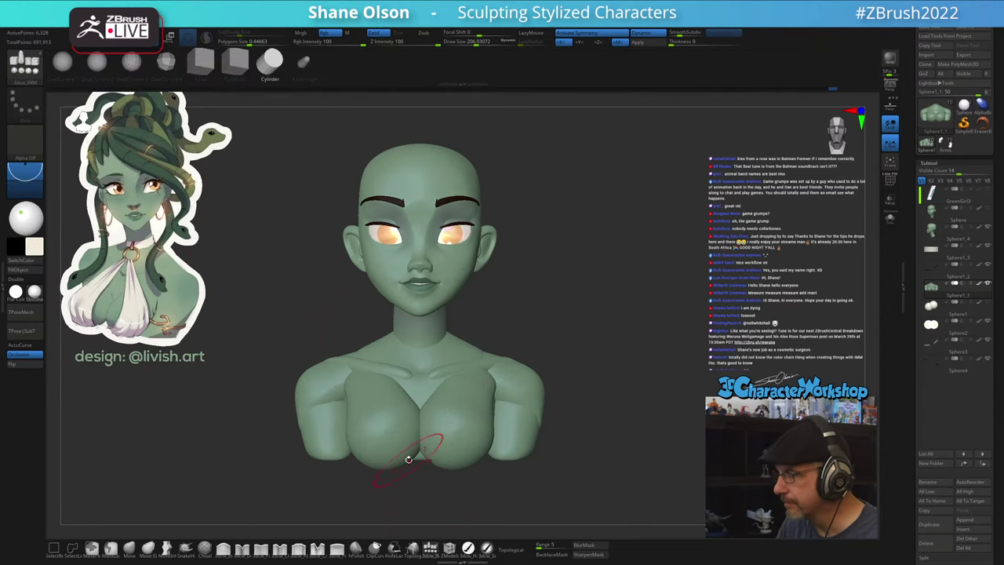
left_click_drag(416, 343, 419, 375)
mouse_move(531, 330)
left_mouse_down()
mouse_move(523, 310)
mouse_move(520, 322)
left_mouse_up()
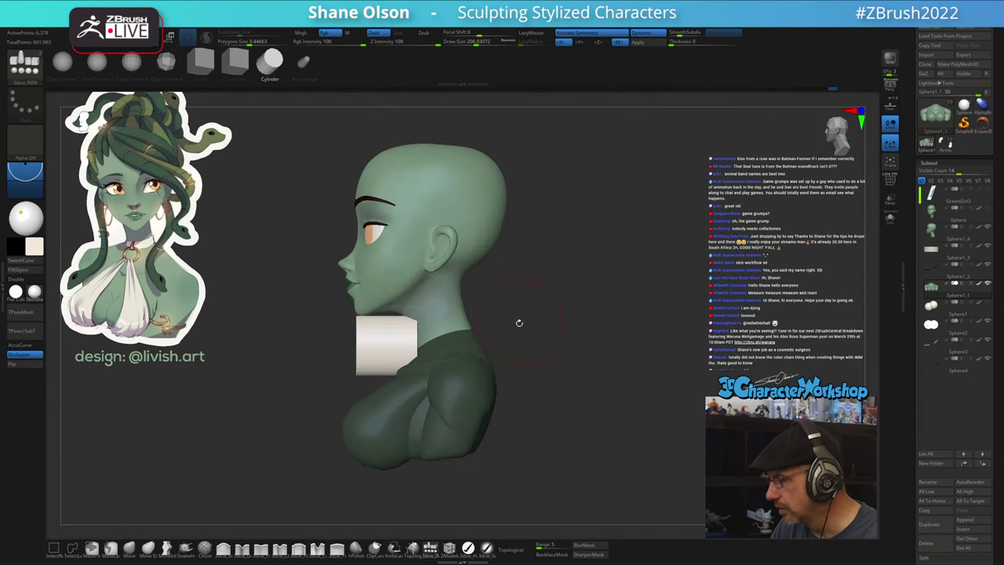
- Flatten and tilt the cylinder into a thin band and move it around the neck as a choker
key("w")
left_click_drag(395, 343, 452, 362)
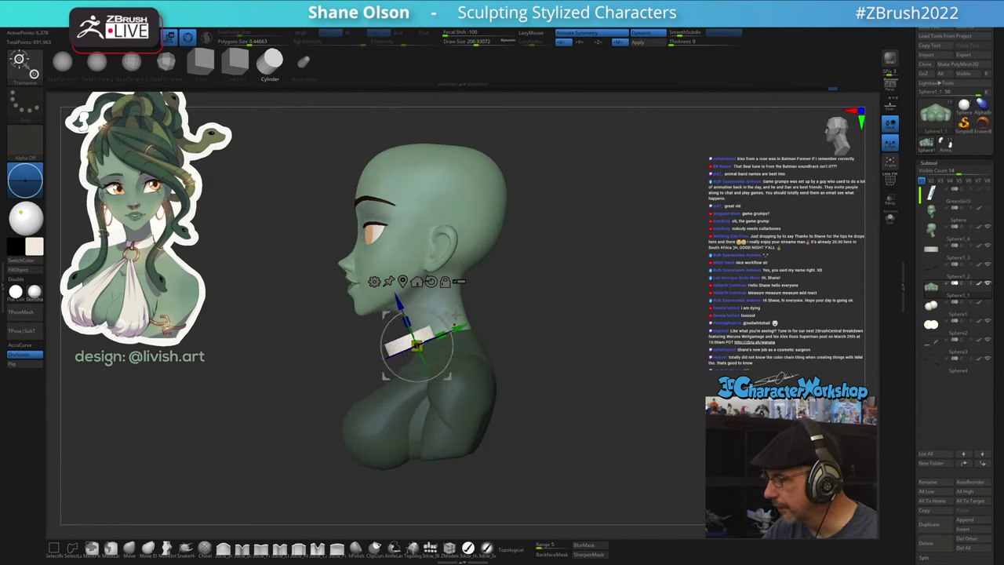
left_click_drag(450, 312, 481, 301)
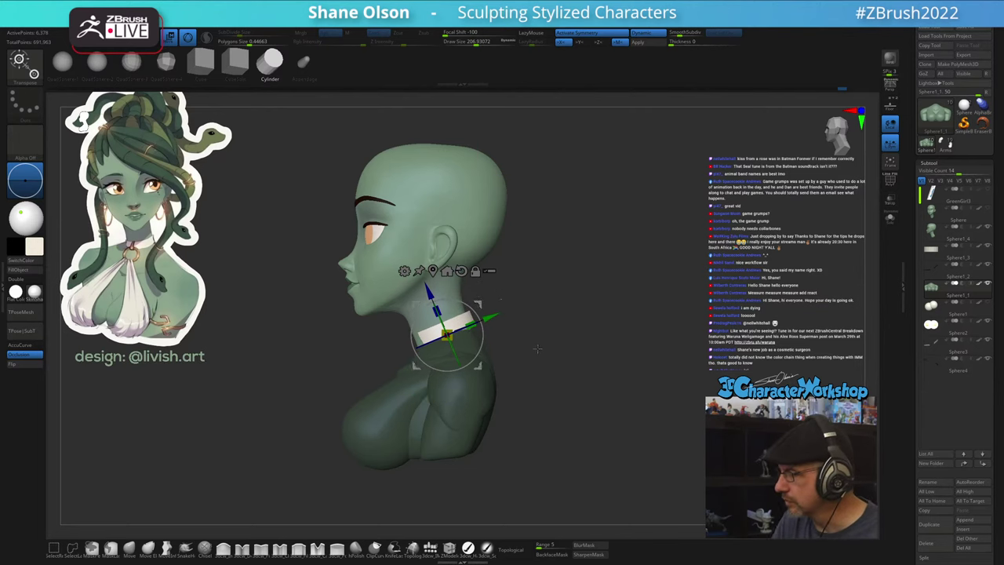
mouse_move(537, 347)
left_mouse_down()
mouse_move(571, 343)
mouse_move(527, 339)
left_mouse_up()
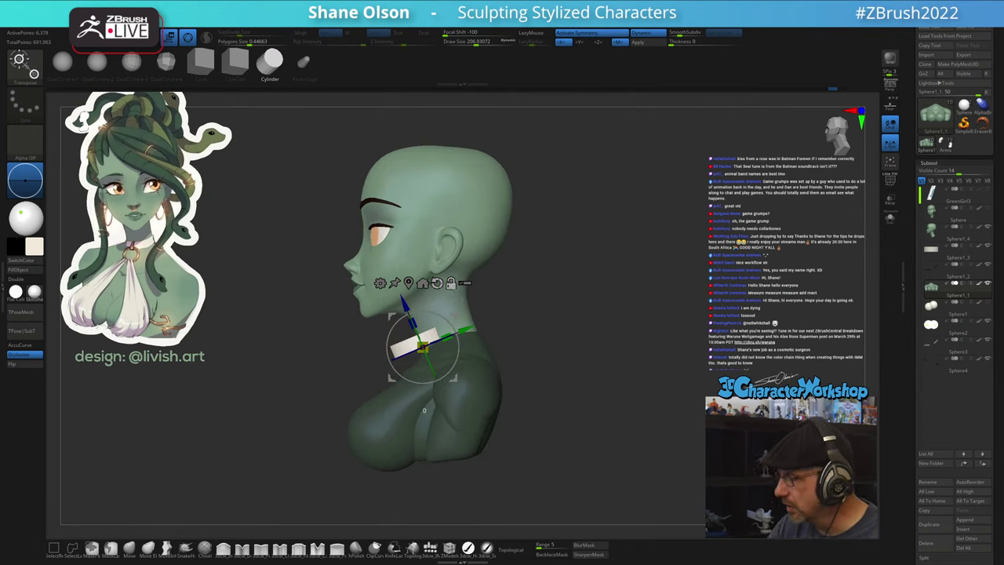
left_click_drag(453, 315, 479, 305)
- Fine-tune the choker's size and position so it sits closely around the base of the neck in side view
left_click_drag(566, 331, 588, 284)
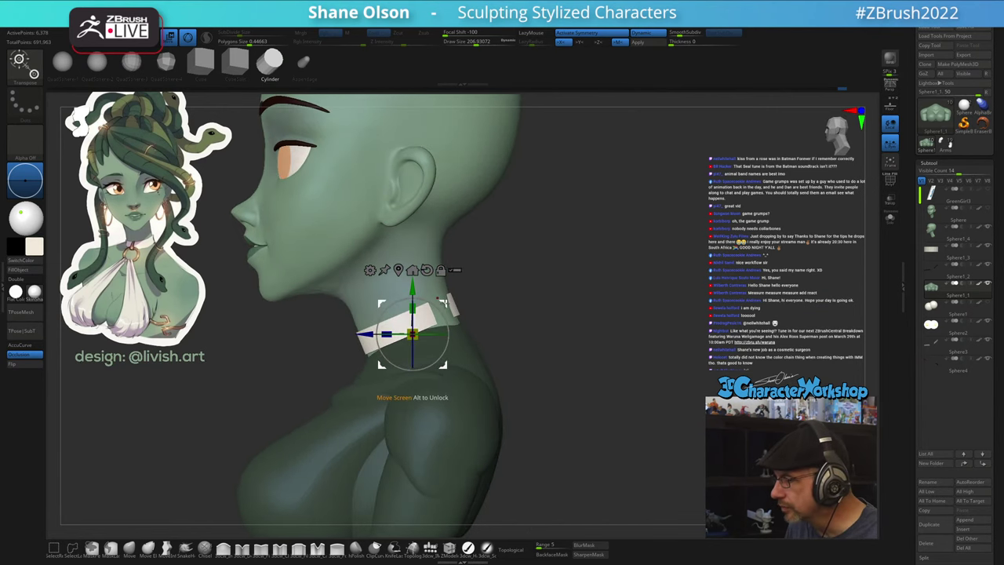
left_click_drag(445, 303, 446, 309)
left_click_drag(414, 342, 412, 342)
left_click_drag(546, 306, 519, 304)
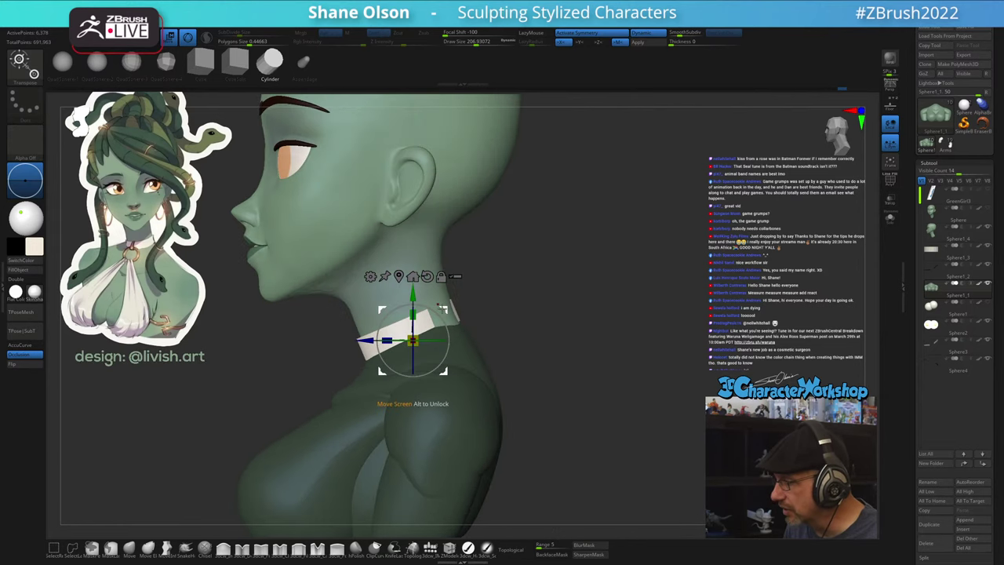
left_click_drag(443, 308, 444, 307)
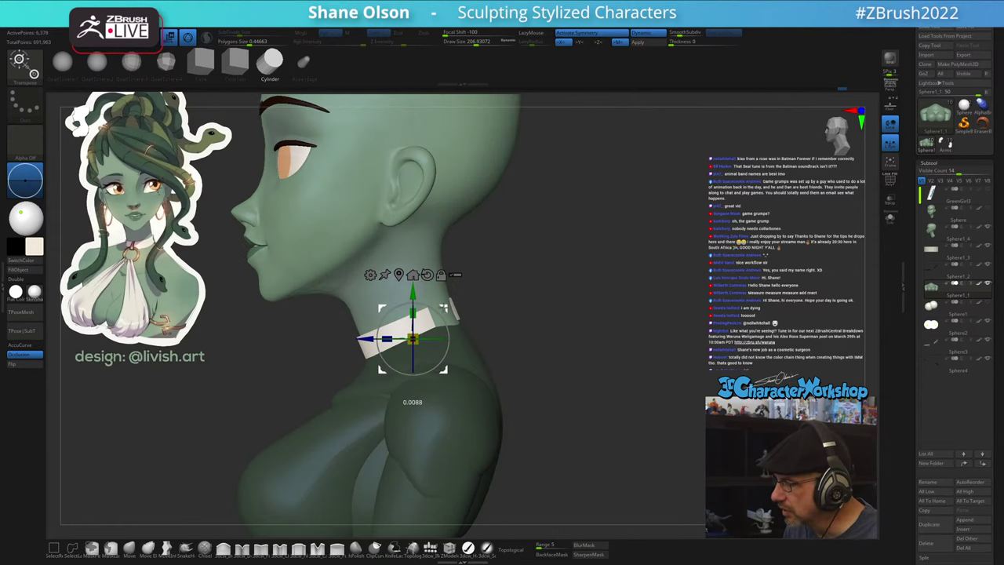
left_click_drag(413, 338, 413, 339)
mouse_move(583, 291)
left_mouse_down()
mouse_move(607, 296)
mouse_move(506, 309)
mouse_move(526, 330)
mouse_move(506, 350)
mouse_move(511, 376)
left_mouse_up()
- Turn off topological masking for the Move brush and split the unmasked choker from the torso into its own subtool
key("q")
left_click(130, 549)
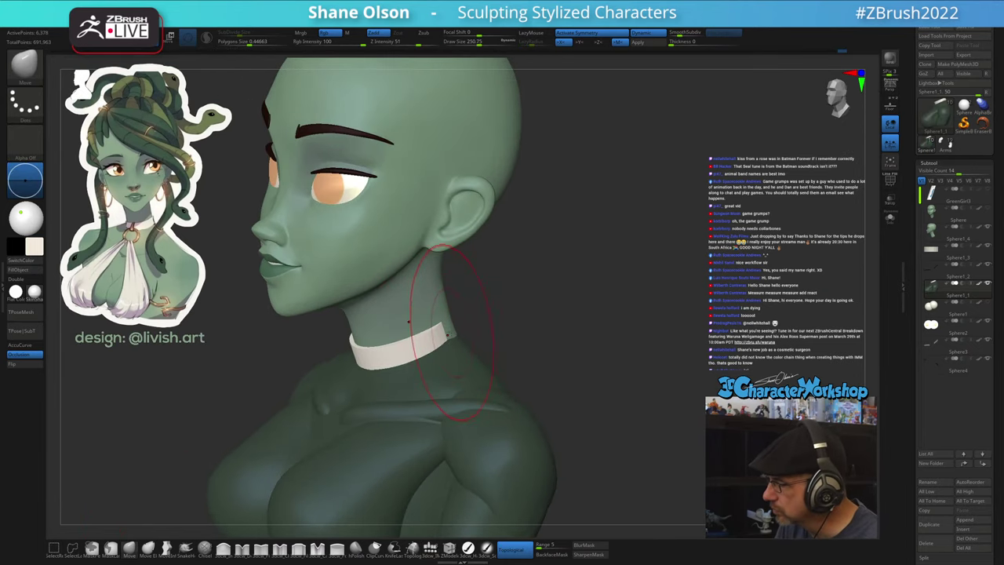
left_click(515, 551)
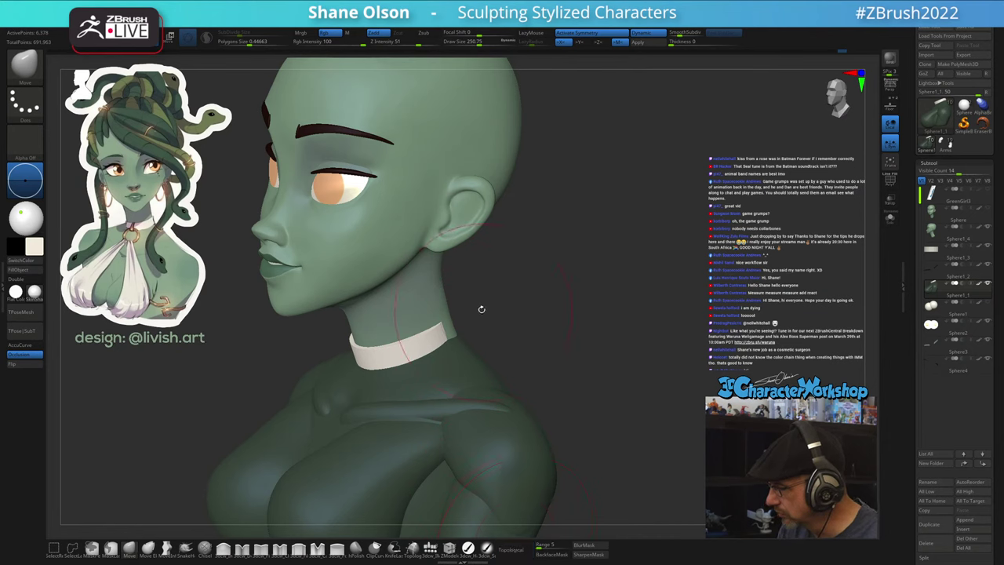
key("shift+f")
key("shift+f")
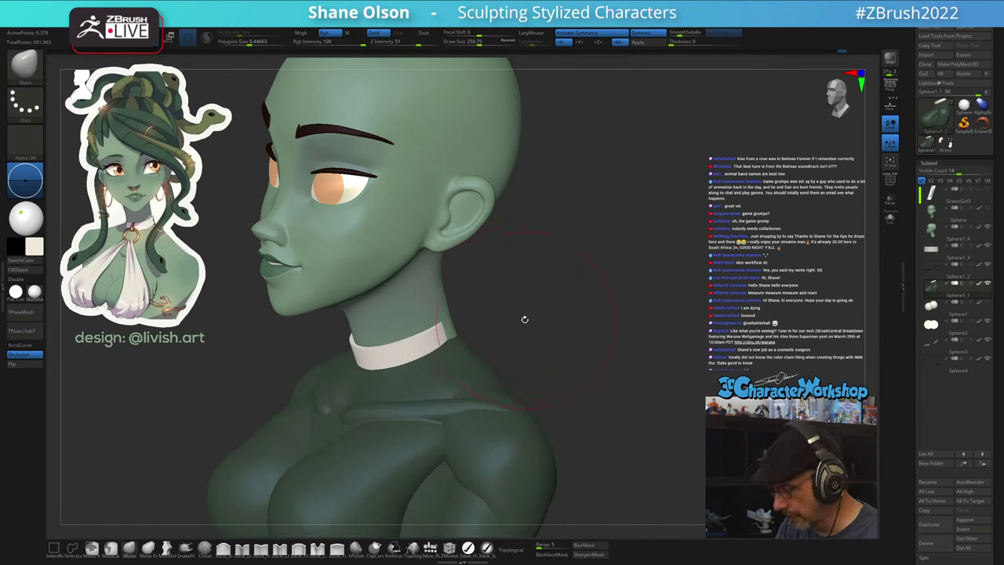
key("space")
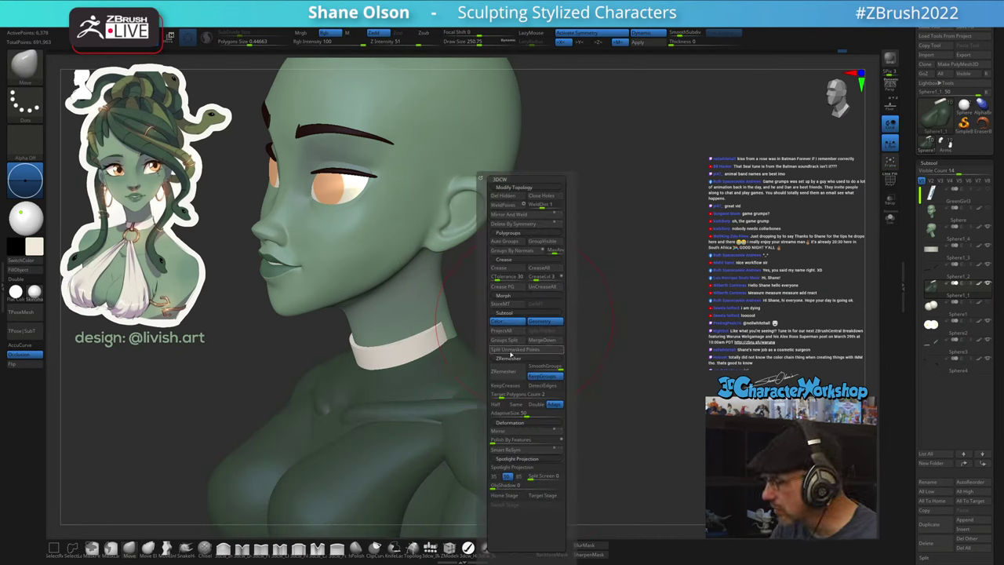
left_click(509, 351)
mouse_move(610, 266)
left_mouse_down()
mouse_move(560, 329)
mouse_move(477, 334)
mouse_move(454, 322)
mouse_move(545, 290)
left_mouse_up()
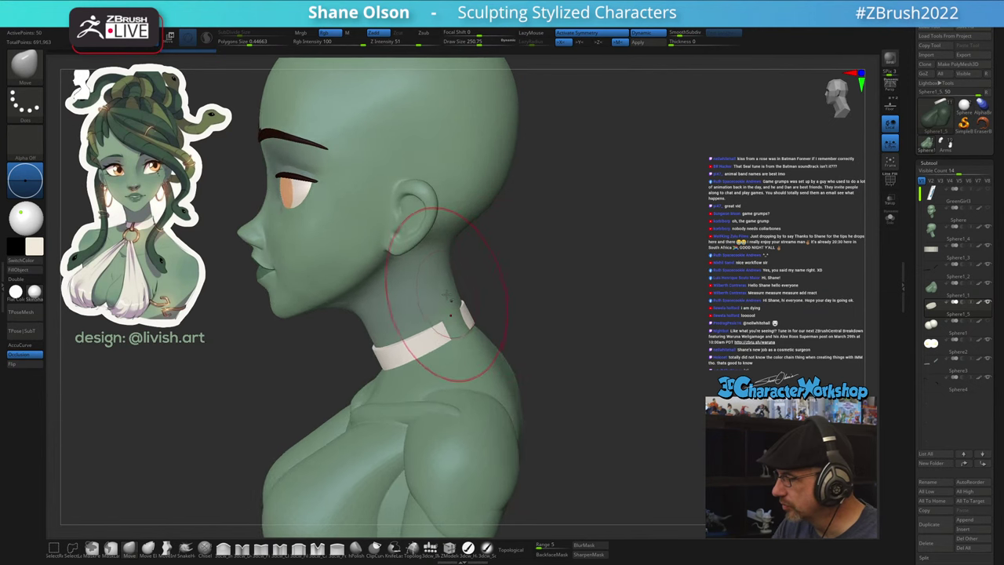
- Select the head mesh and shape the neck inside the choker with the Move brush at a draw size of about 217
key("shift+f")
left_click_drag(463, 290, 468, 335)
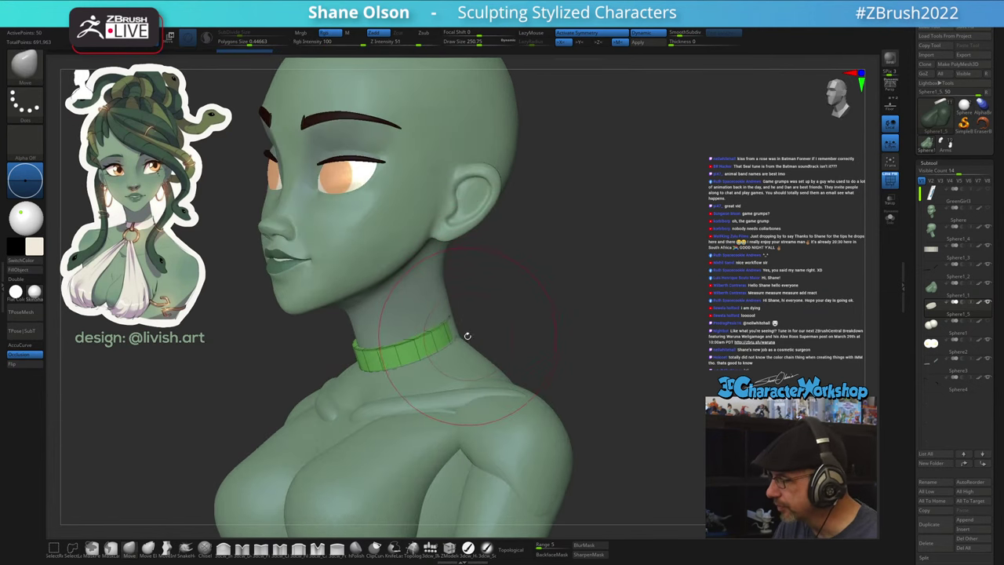
left_click(448, 328, "alt")
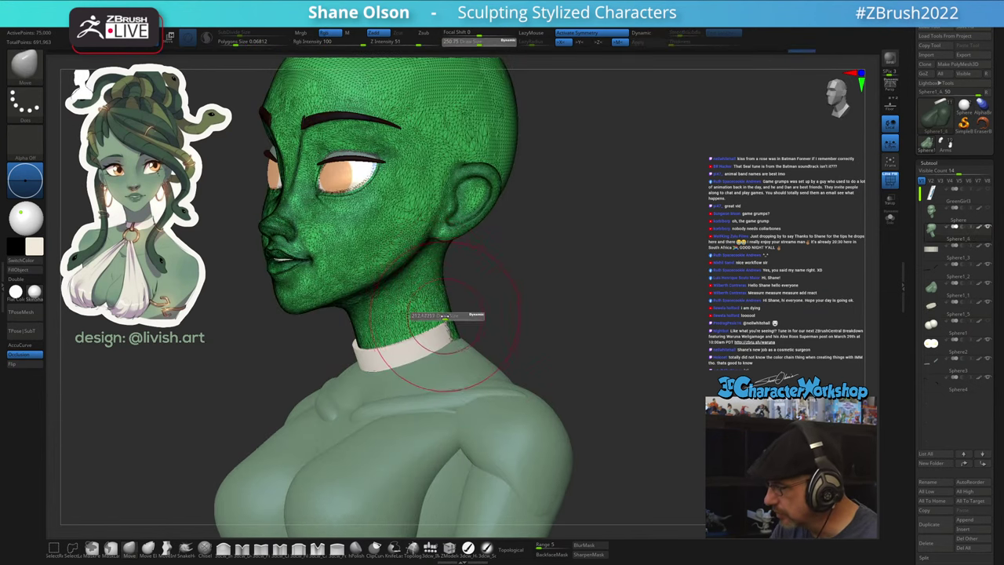
mouse_move(500, 308)
left_mouse_down()
mouse_move(509, 316)
mouse_move(471, 309)
mouse_move(455, 337)
mouse_move(427, 349)
mouse_move(433, 382)
left_mouse_up()
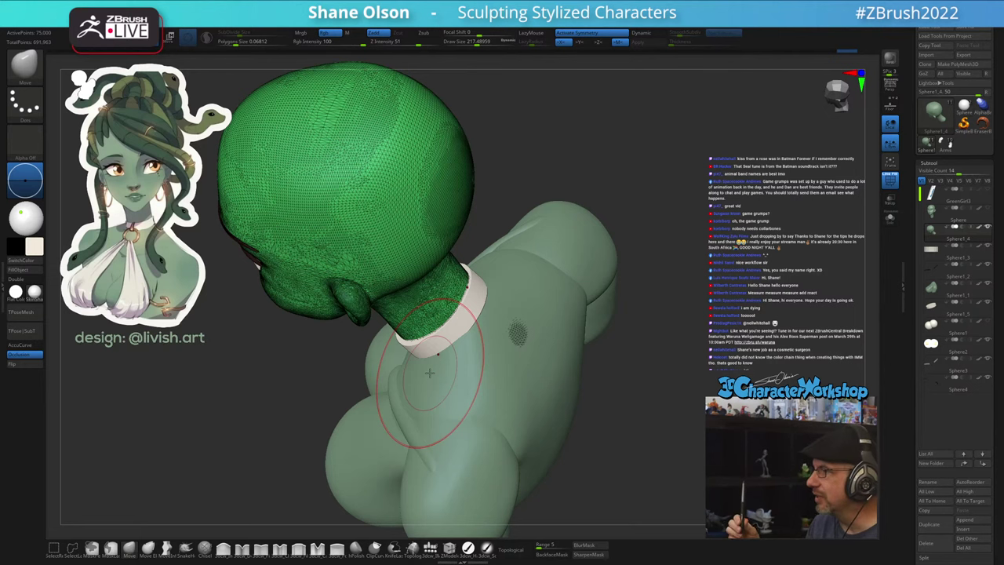
mouse_move(429, 372)
right_mouse_down()
mouse_move(447, 378)
mouse_move(424, 384)
mouse_move(432, 357)
mouse_move(436, 365)
mouse_move(400, 378)
mouse_move(491, 331)
mouse_move(501, 345)
mouse_move(538, 354)
mouse_move(520, 361)
mouse_move(545, 325)
mouse_move(528, 332)
right_mouse_up()
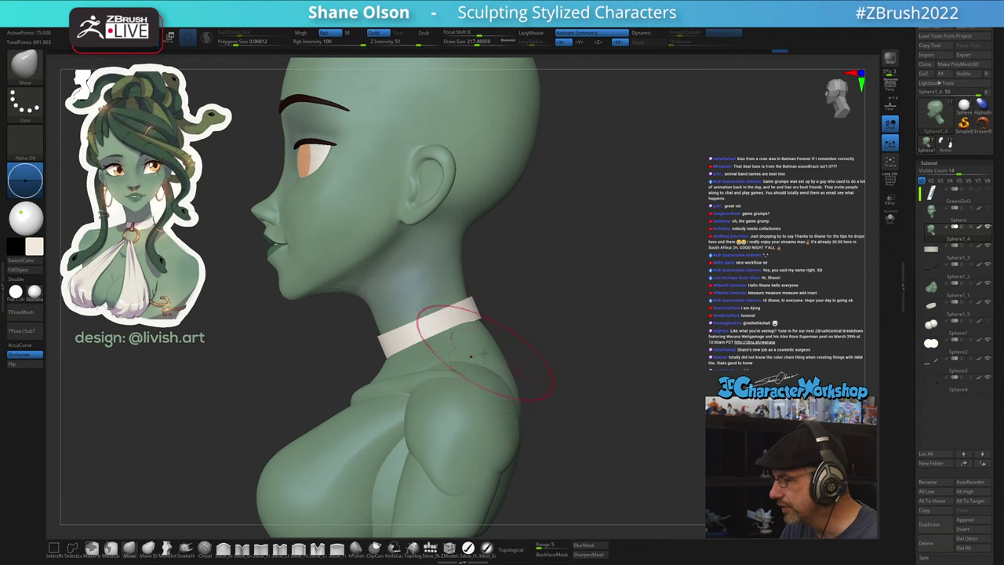
- Select the torso mesh and turn on topological masking for the Move brush
mouse_move(484, 354)
right_mouse_down()
mouse_move(535, 288)
mouse_move(484, 313)
mouse_move(538, 310)
mouse_move(467, 332)
mouse_move(508, 355)
right_mouse_up()
left_click(499, 331, "alt")
key("shift+f")
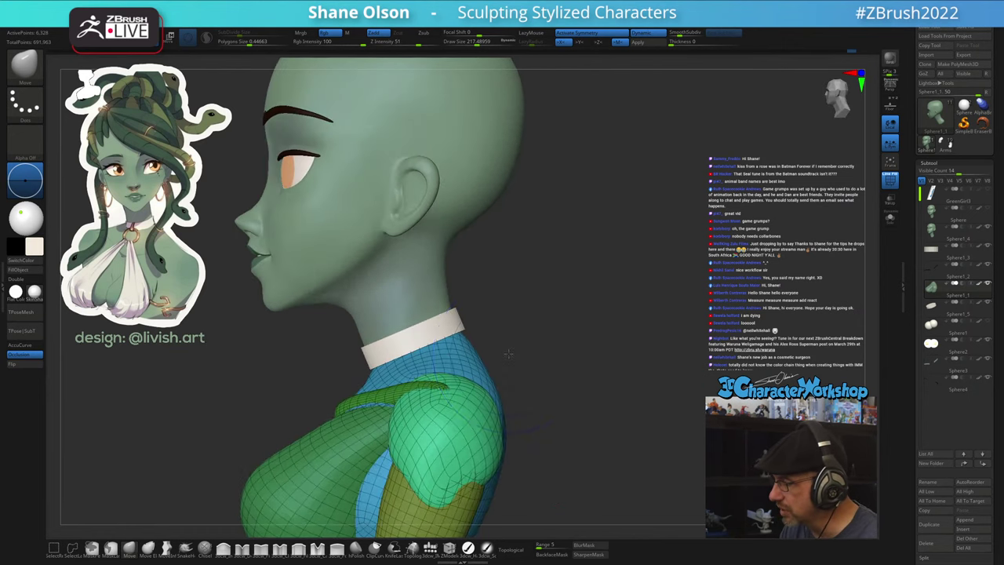
key("shift+f")
right_click_drag(556, 402, 484, 431, "ctrl")
key("shift+f")
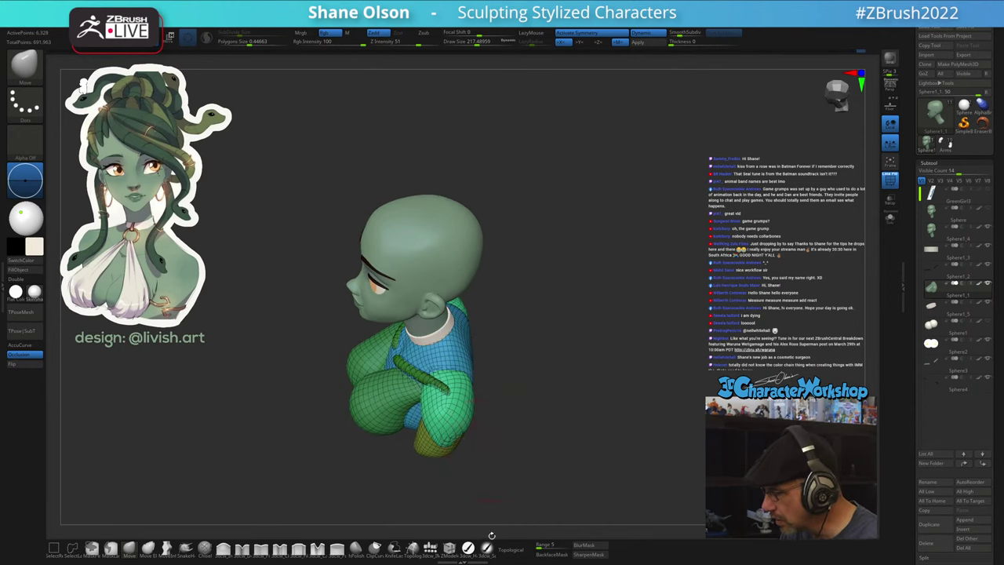
left_click(506, 547)
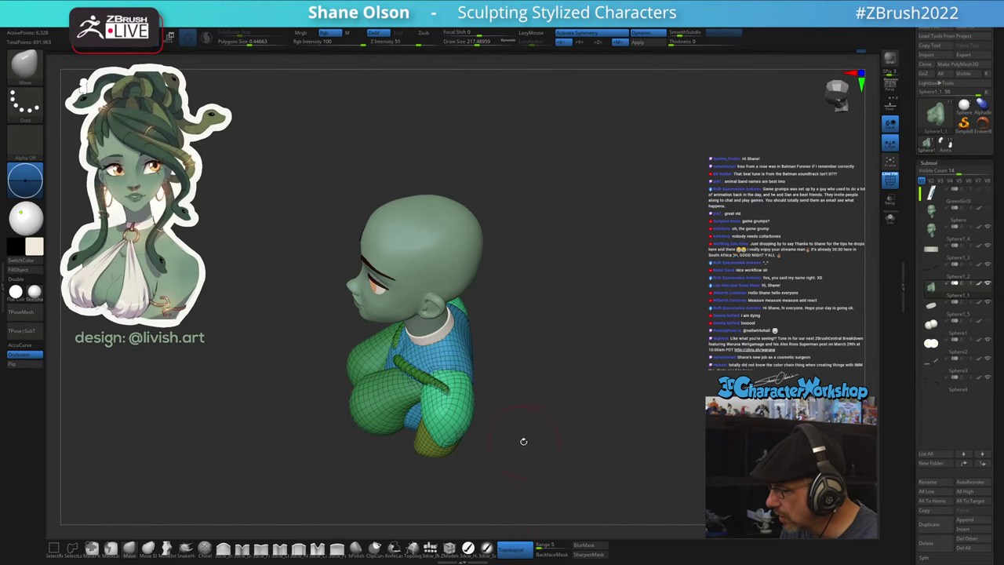
- Shape the back of the torso and arms with a smaller topological Move brush, working from several rear angles
right_click_drag(523, 440, 491, 405)
key("bracketleft")
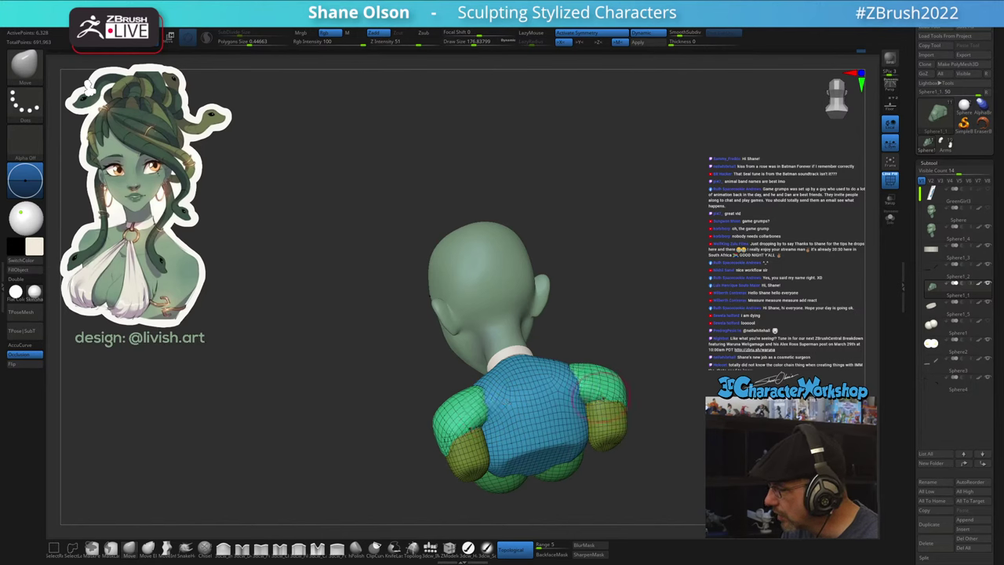
mouse_move(549, 396)
right_mouse_down()
mouse_move(504, 408)
mouse_move(512, 422)
mouse_move(479, 410)
mouse_move(467, 440)
mouse_move(453, 445)
mouse_move(573, 478)
mouse_move(679, 474)
mouse_move(659, 447)
mouse_move(601, 419)
mouse_move(649, 411)
mouse_move(458, 409)
right_mouse_up()
key("shift+f")
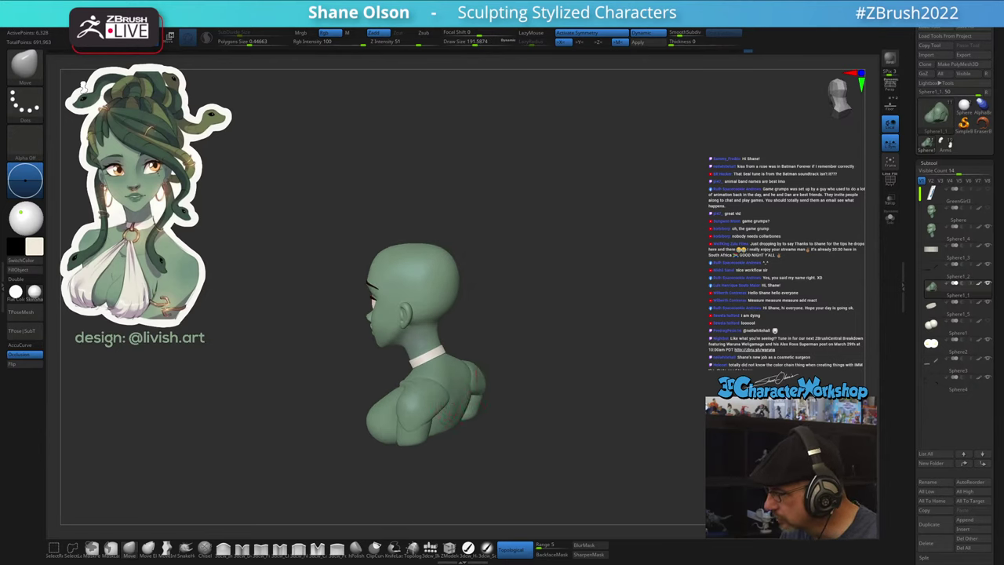
mouse_move(572, 377)
right_mouse_down("shift")
mouse_move(549, 377)
mouse_move(610, 364)
mouse_move(570, 351)
mouse_move(566, 381)
right_mouse_up("shift")
mouse_move(566, 381)
right_mouse_down("alt")
mouse_move(580, 350)
mouse_move(560, 353)
mouse_move(583, 324)
mouse_move(625, 305)
mouse_move(633, 330)
mouse_move(633, 317)
right_mouse_up("alt")
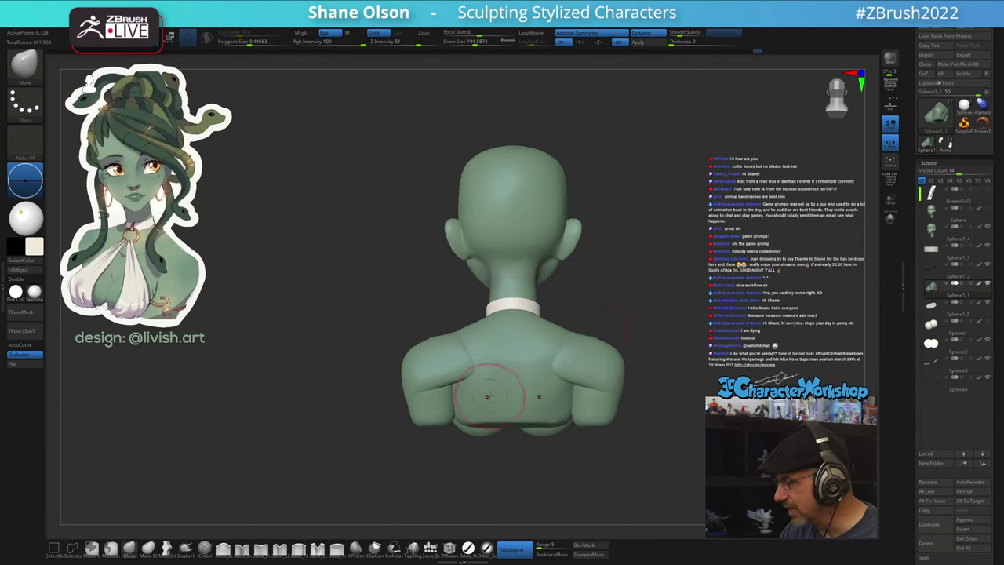
- Refine the back and shoulder contours of the torso with the topological Move brush at a draw size of about 217
mouse_move(489, 394)
right_mouse_down()
mouse_move(492, 403)
mouse_move(510, 381)
mouse_move(480, 345)
mouse_move(448, 359)
mouse_move(479, 339)
mouse_move(460, 345)
right_mouse_up()
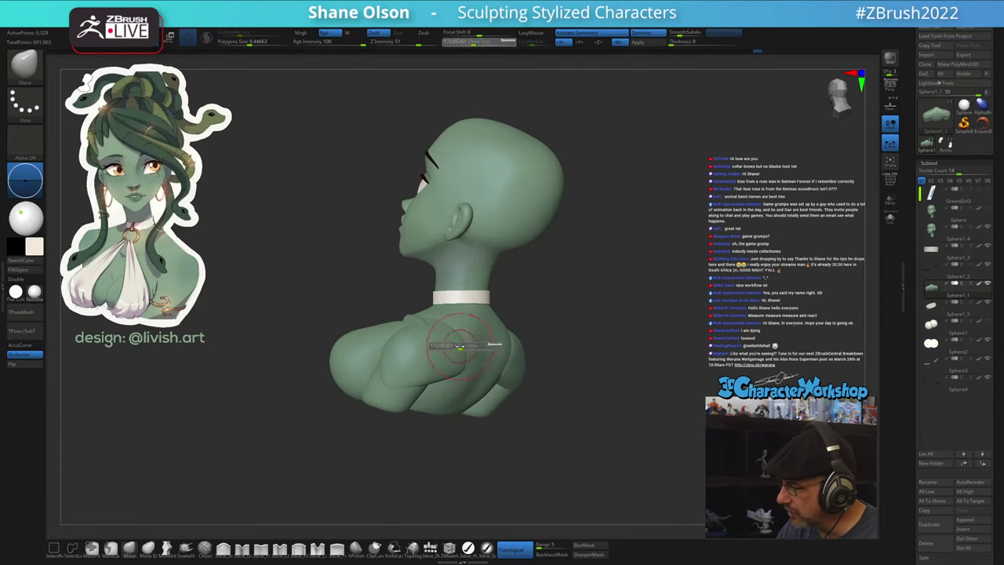
left_click_drag(461, 346, 463, 346)
right_click_drag(486, 319, 479, 300)
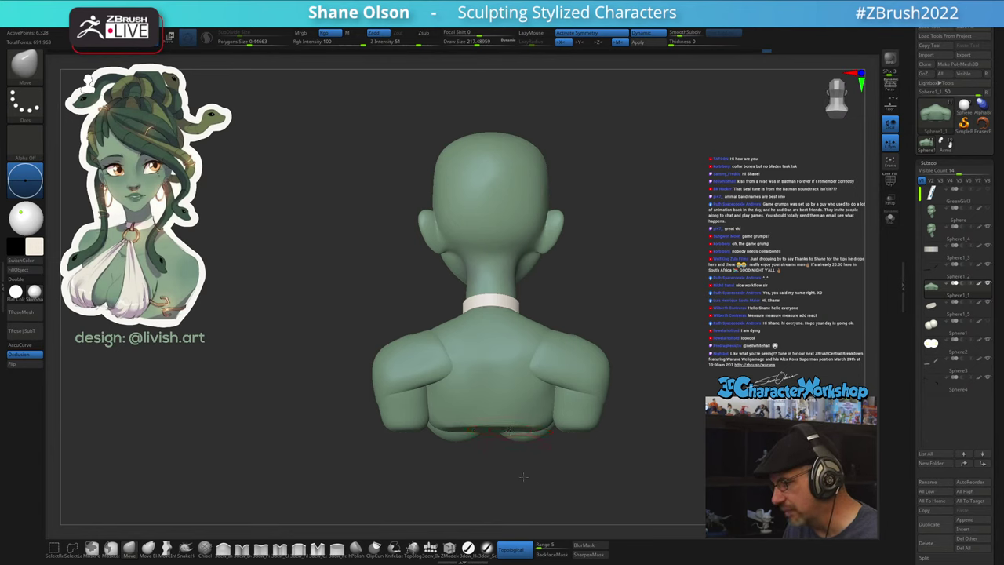
mouse_move(524, 477)
left_mouse_down()
mouse_move(601, 466)
mouse_move(618, 479)
left_mouse_up()
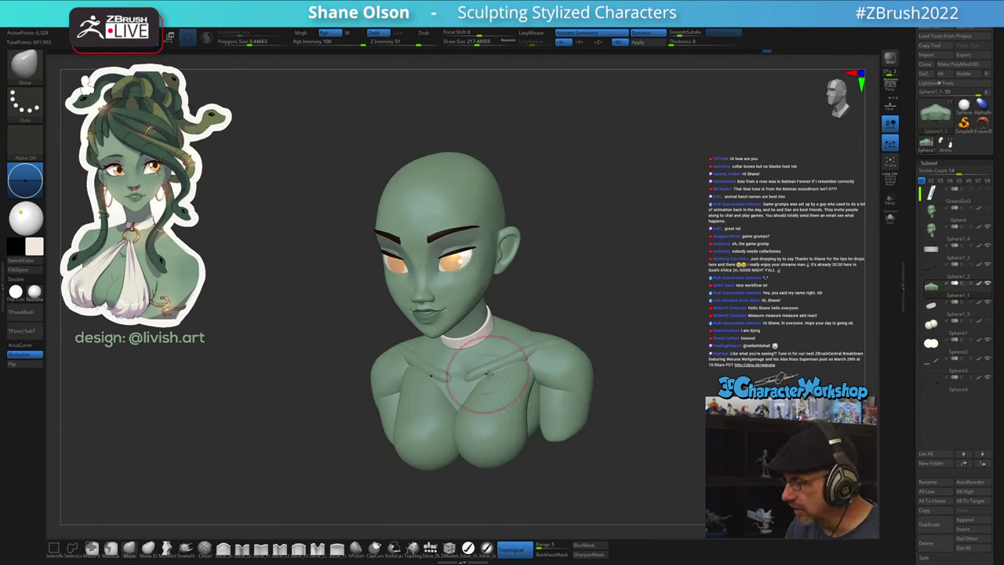
left_click_drag(606, 383, 637, 385)
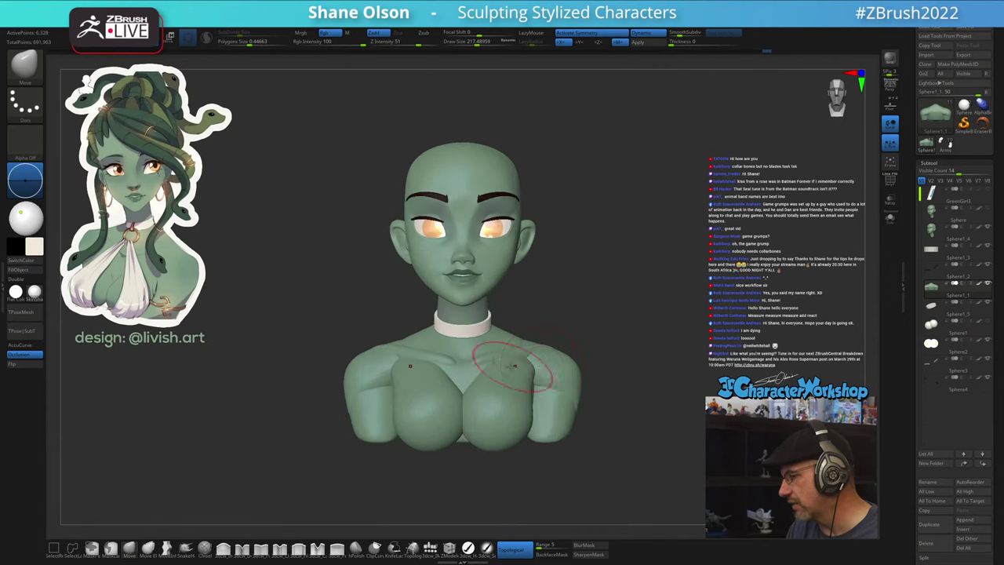
left_click_drag(578, 303, 563, 306)
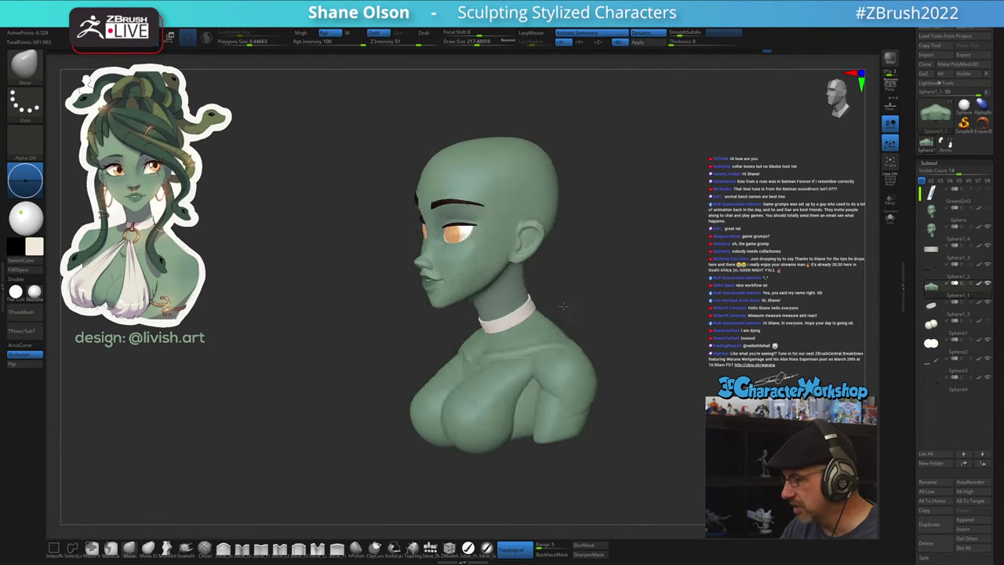
right_click_drag(563, 306, 543, 309)
mouse_move(646, 366)
right_mouse_down()
mouse_move(598, 398)
mouse_move(651, 394)
right_mouse_up()
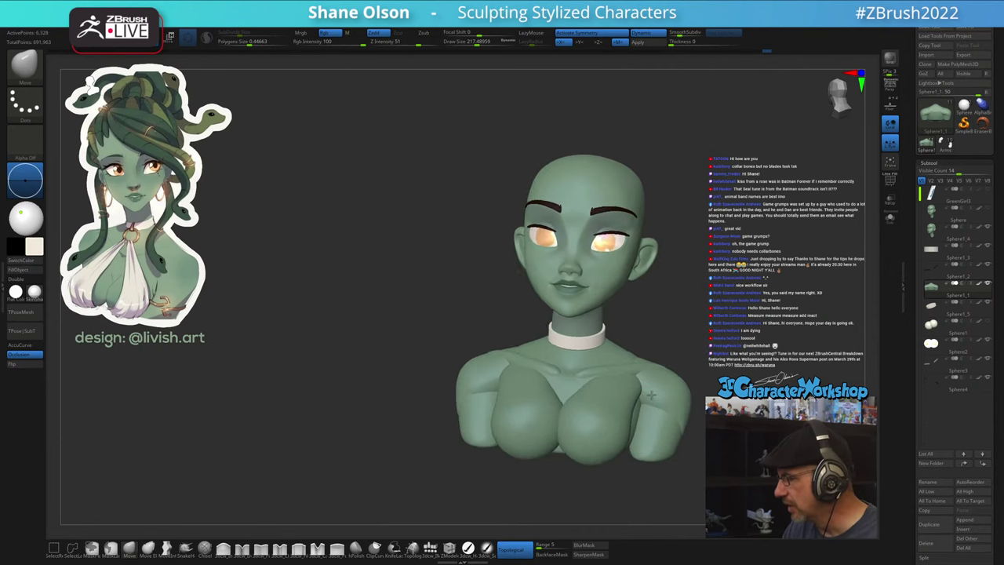
mouse_move(650, 396)
left_mouse_down()
mouse_move(551, 392)
mouse_move(538, 407)
mouse_move(556, 394)
left_mouse_up()
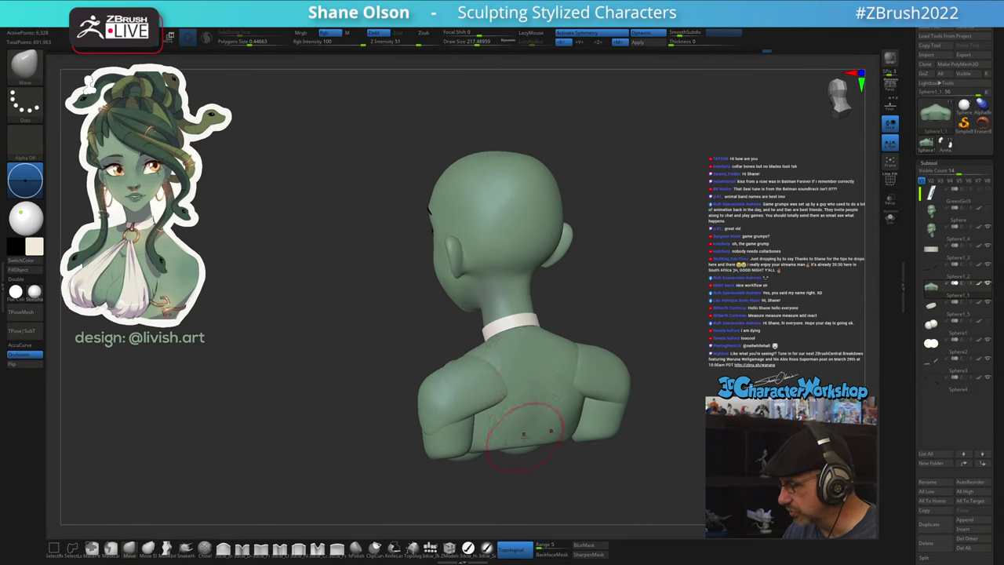
- Sculpt the middle and lower back with the 3dcw_Detail brush at a draw size of about 202 and Z Intensity 10
left_click(243, 549)
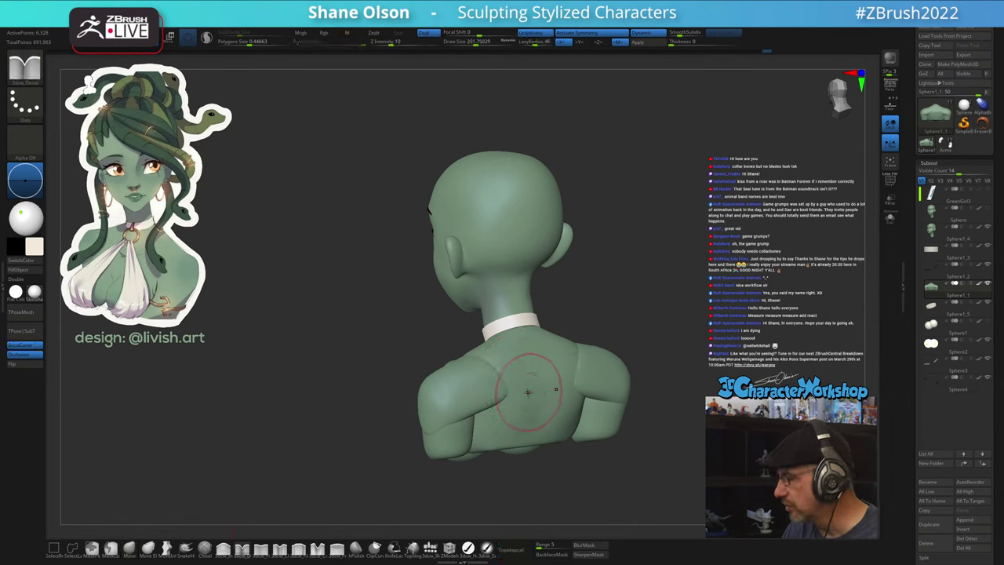
left_click_drag(594, 451, 589, 477)
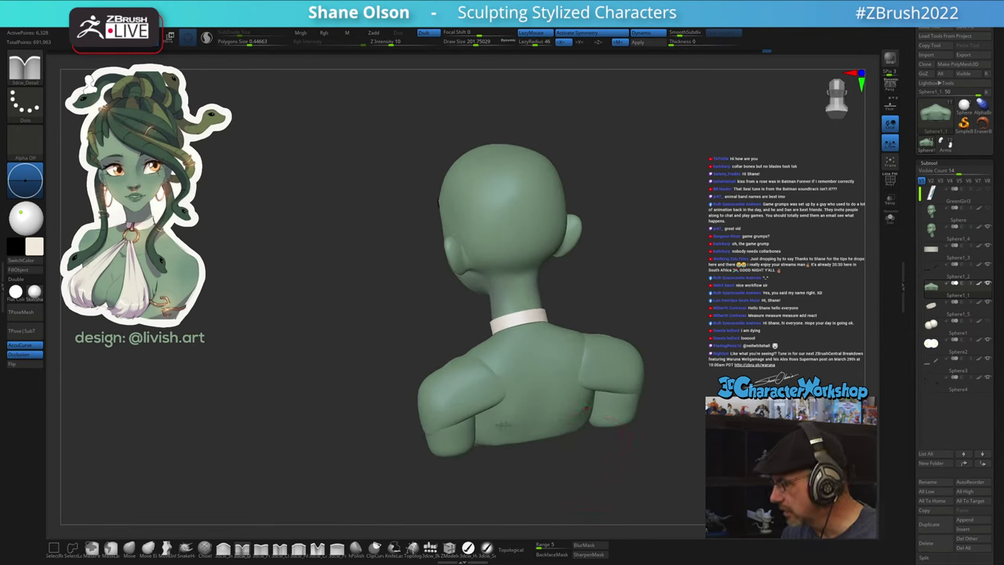
mouse_move(593, 469)
left_mouse_down()
mouse_move(569, 472)
mouse_move(630, 460)
mouse_move(629, 448)
mouse_move(589, 458)
mouse_move(564, 447)
mouse_move(627, 433)
mouse_move(585, 424)
mouse_move(580, 455)
mouse_move(575, 409)
left_mouse_up()
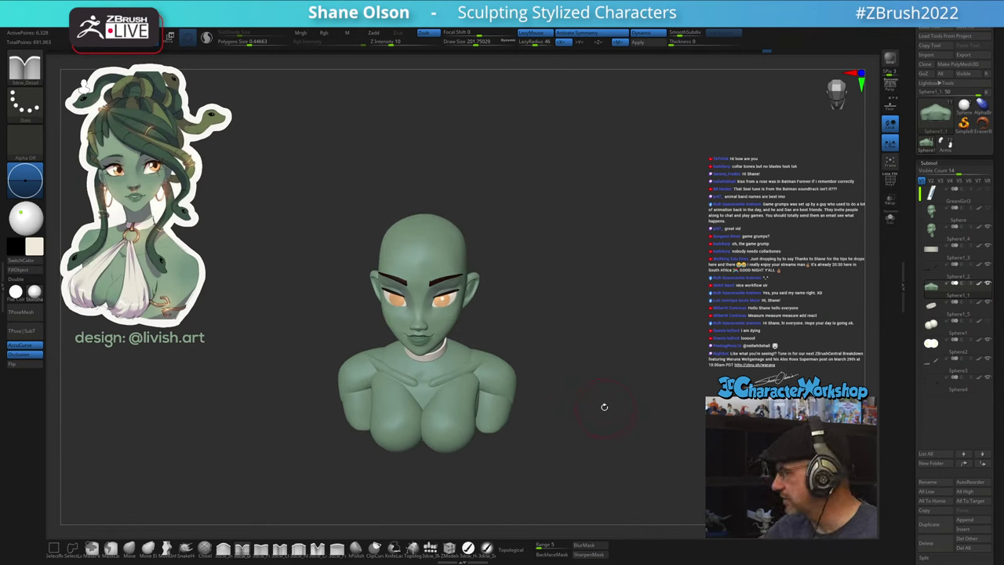
- Examine the chest, collarbones and shoulders from below, the front, the side and above against the reference illustration
left_click_drag(599, 356, 598, 191)
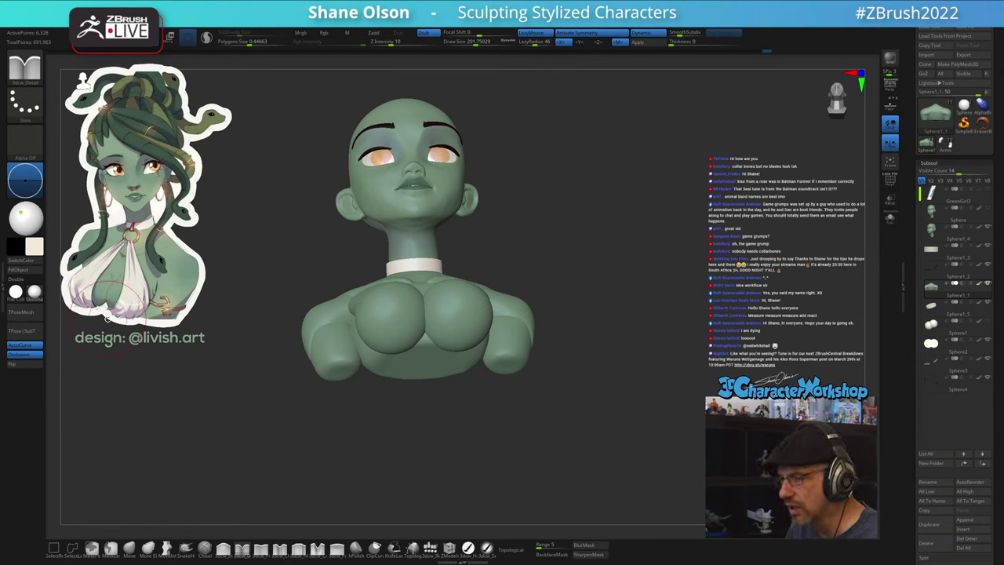
left_click_drag(447, 455, 469, 508)
left_click_drag(636, 427, 632, 400)
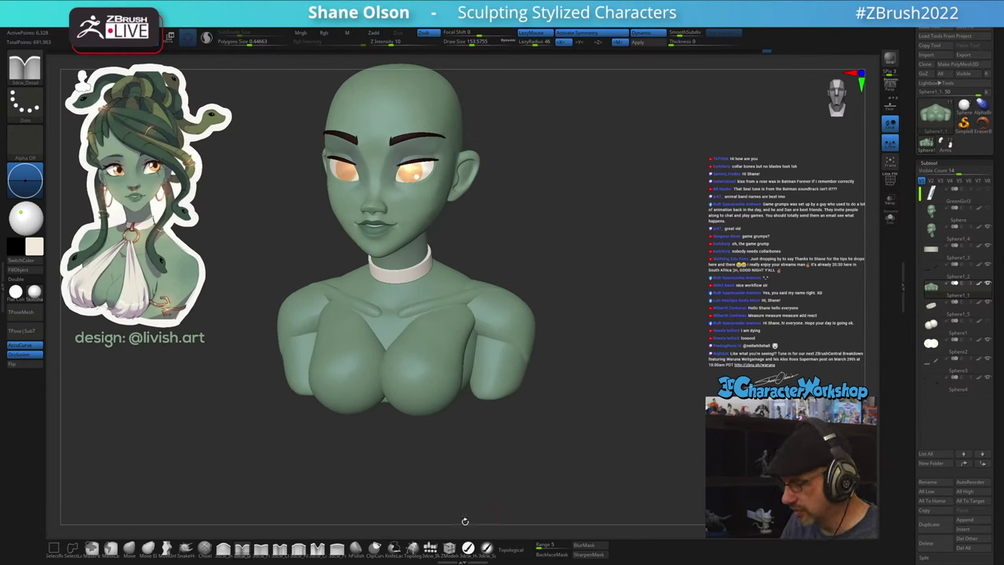
left_click_drag(474, 463, 480, 484, "alt")
left_click_drag(619, 450, 565, 455)
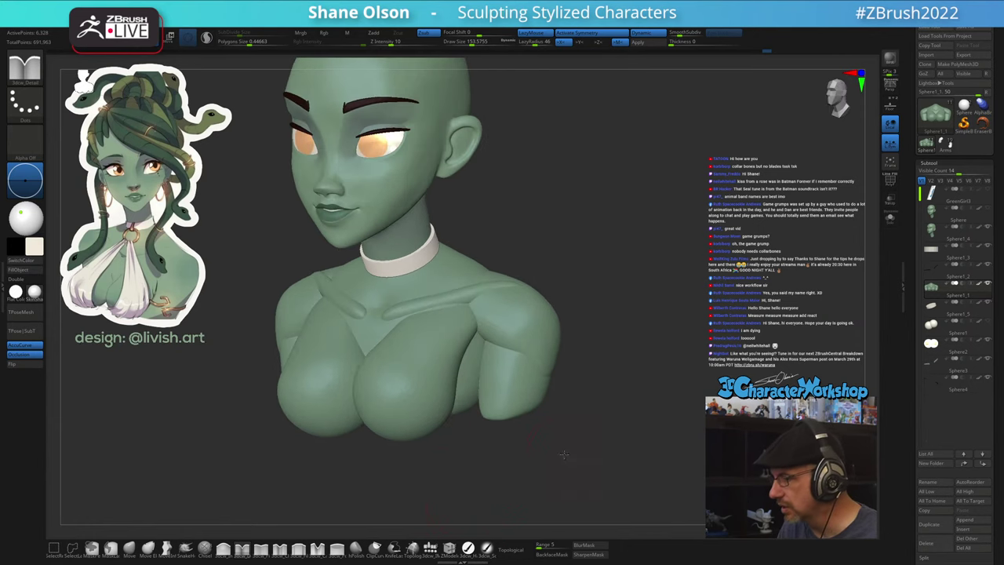
left_click_drag(605, 381, 647, 455, "alt")
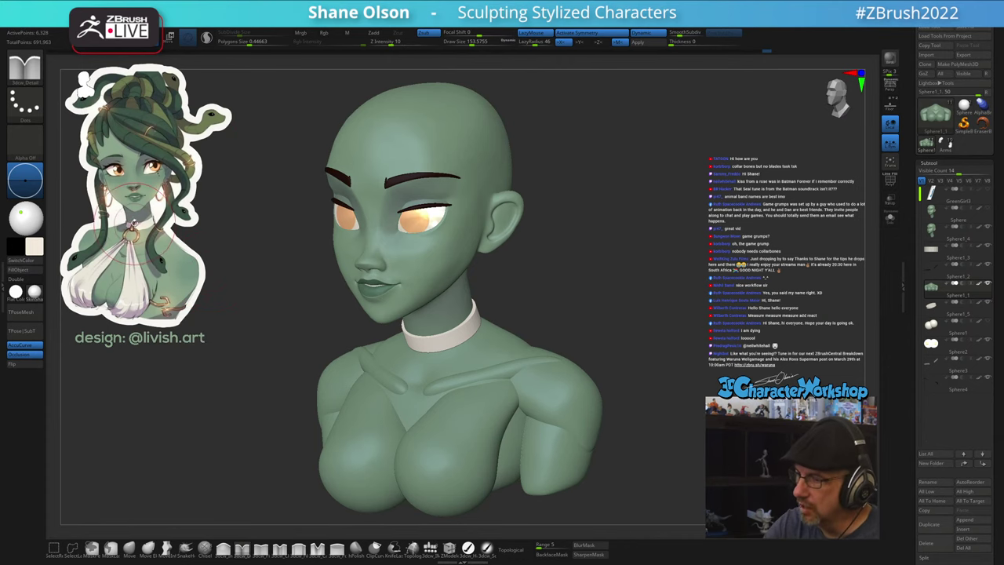
key("s")
left_click_drag(574, 309, 568, 308)
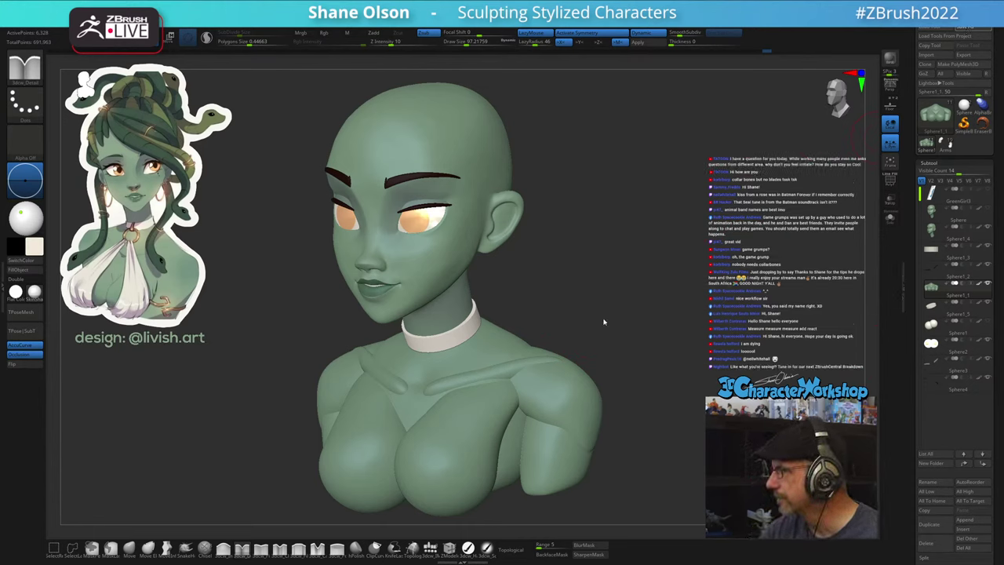
mouse_move(645, 329)
left_mouse_down()
mouse_move(638, 322)
mouse_move(611, 338)
left_mouse_up()
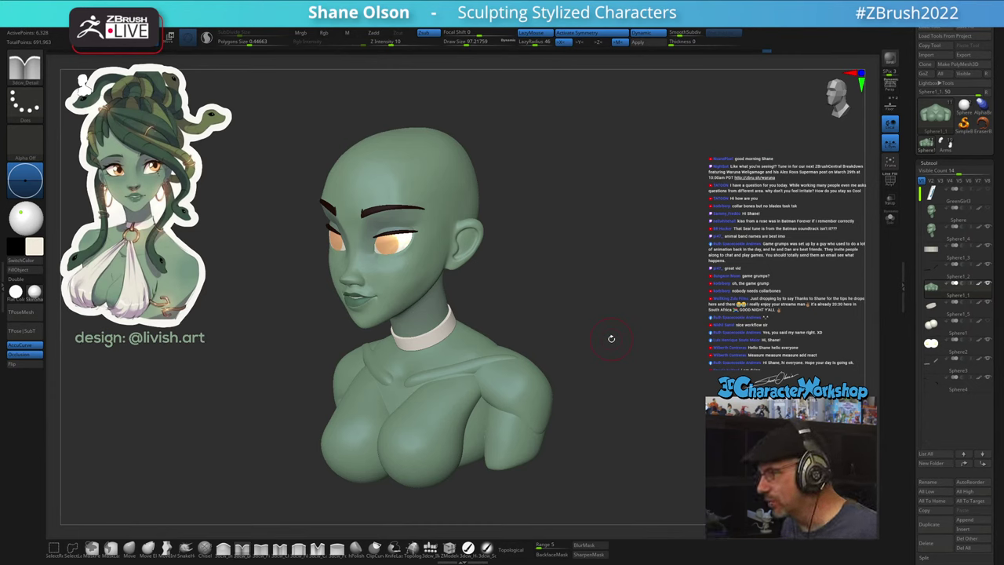
mouse_move(605, 359)
left_mouse_down()
mouse_move(450, 396)
mouse_move(468, 408)
mouse_move(588, 334)
left_mouse_up()
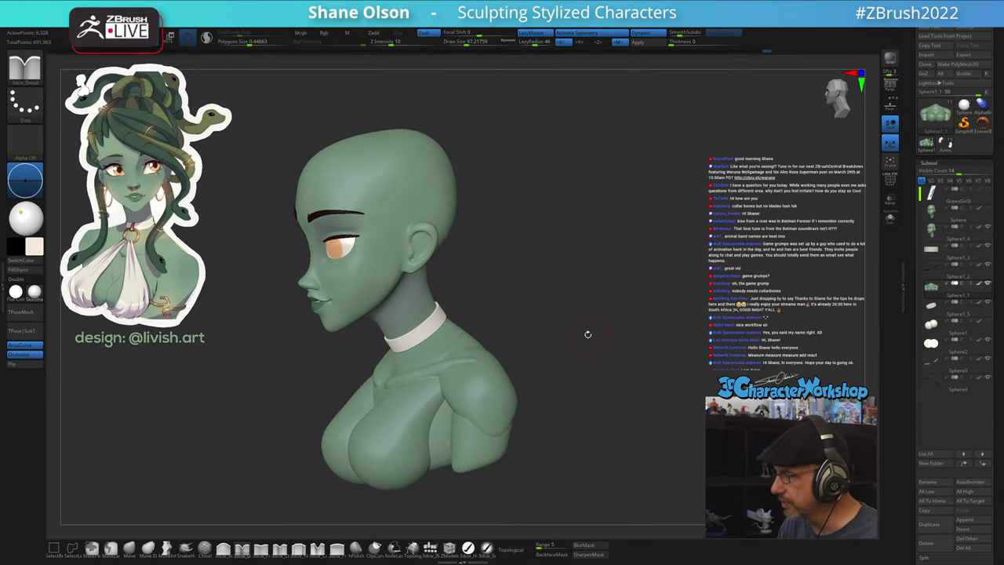
mouse_move(606, 422)
left_mouse_down()
mouse_move(632, 416)
mouse_move(599, 422)
mouse_move(611, 422)
left_mouse_up()
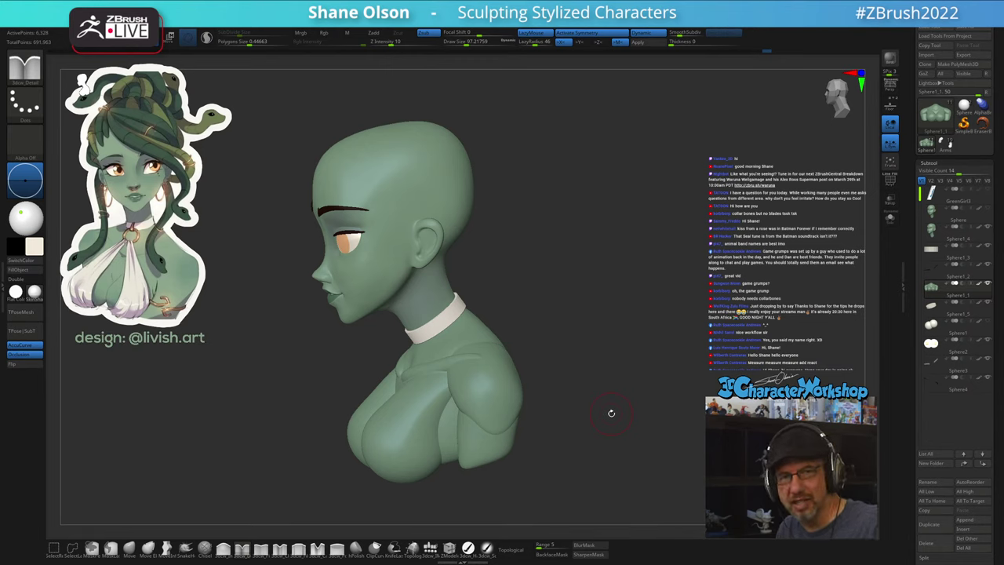
mouse_move(611, 413)
left_mouse_down()
mouse_move(588, 435)
mouse_move(609, 438)
mouse_move(604, 450)
mouse_move(651, 442)
left_mouse_up()
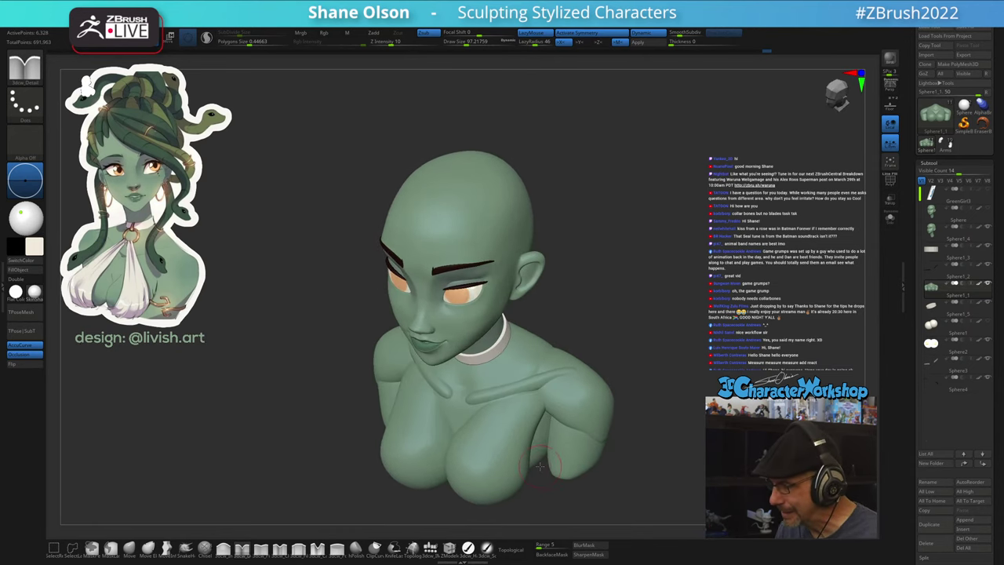
- Turn off topological masking for the Move brush and reshape the breasts at a draw size of about 223
left_click(129, 549)
key("s")
left_click_drag(301, 442, 311, 442)
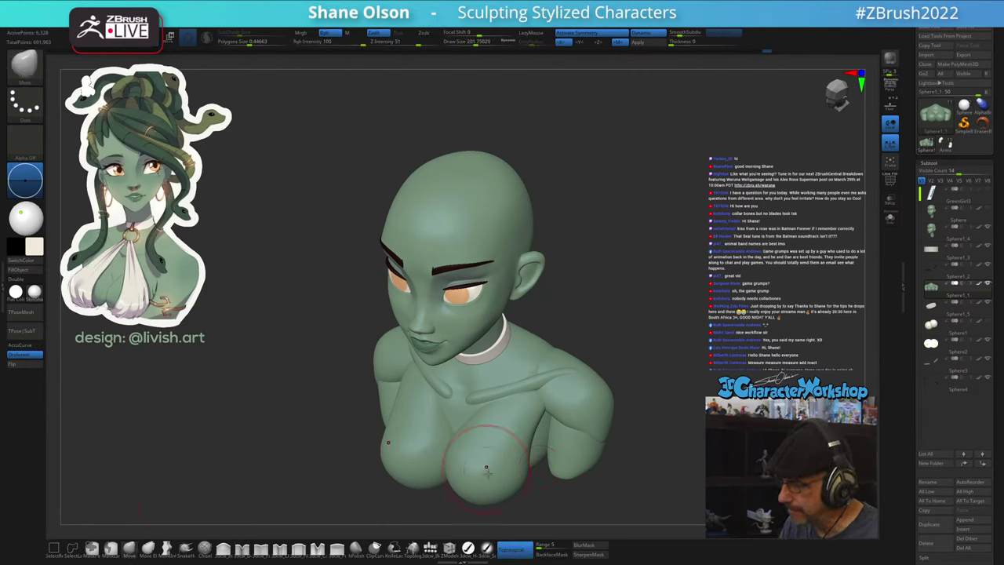
left_click(513, 547)
key("s")
left_click_drag(398, 410, 415, 403)
mouse_move(398, 413)
right_mouse_down()
mouse_move(506, 397)
mouse_move(549, 410)
mouse_move(555, 430)
mouse_move(506, 449)
mouse_move(672, 435)
mouse_move(639, 412)
mouse_move(651, 408)
mouse_move(633, 428)
mouse_move(643, 416)
mouse_move(634, 402)
right_mouse_up()
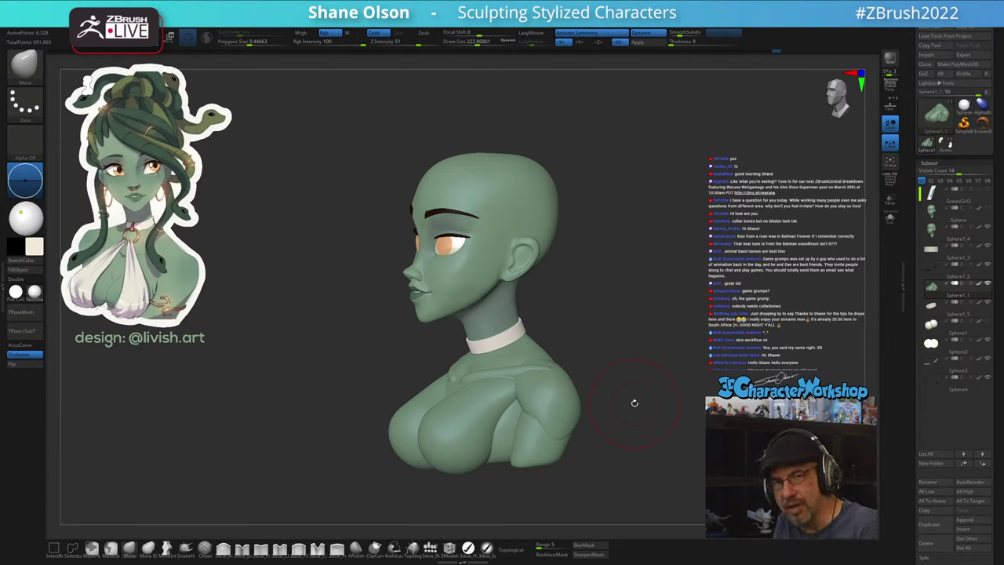
mouse_move(634, 403)
left_mouse_down()
mouse_move(578, 345)
mouse_move(603, 360)
left_mouse_up()
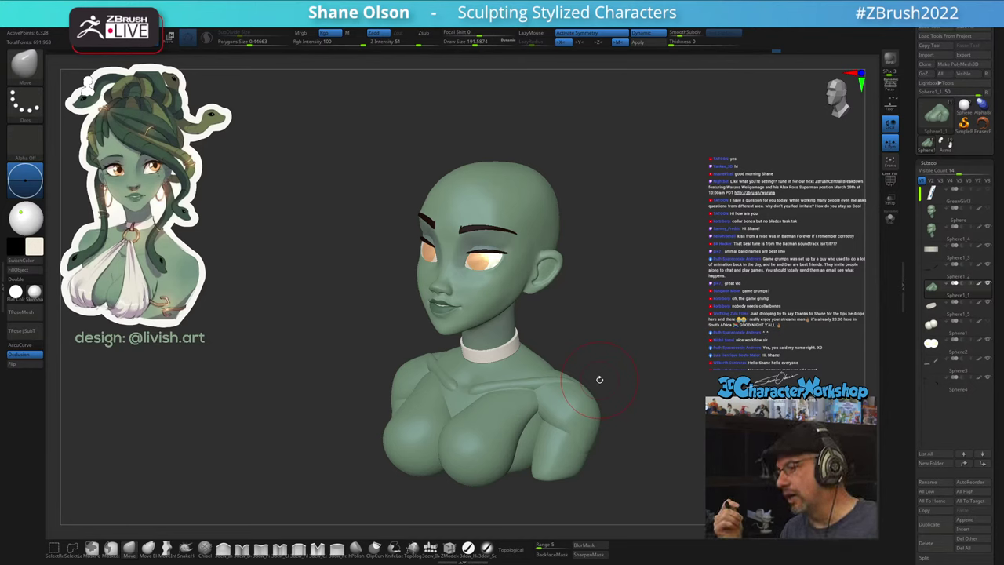
- Turn topological masking back on and adjust the upper chest around the collarbones with the Move brush at a draw size of about 212
left_click(514, 554)
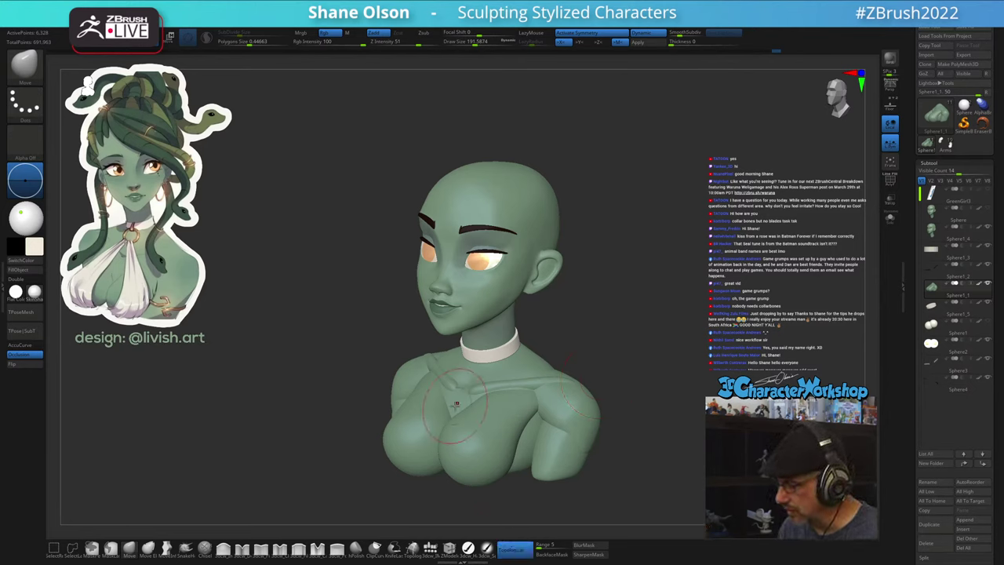
right_click_drag(455, 406, 437, 386)
key("]")
left_click_drag(418, 375, 420, 373)
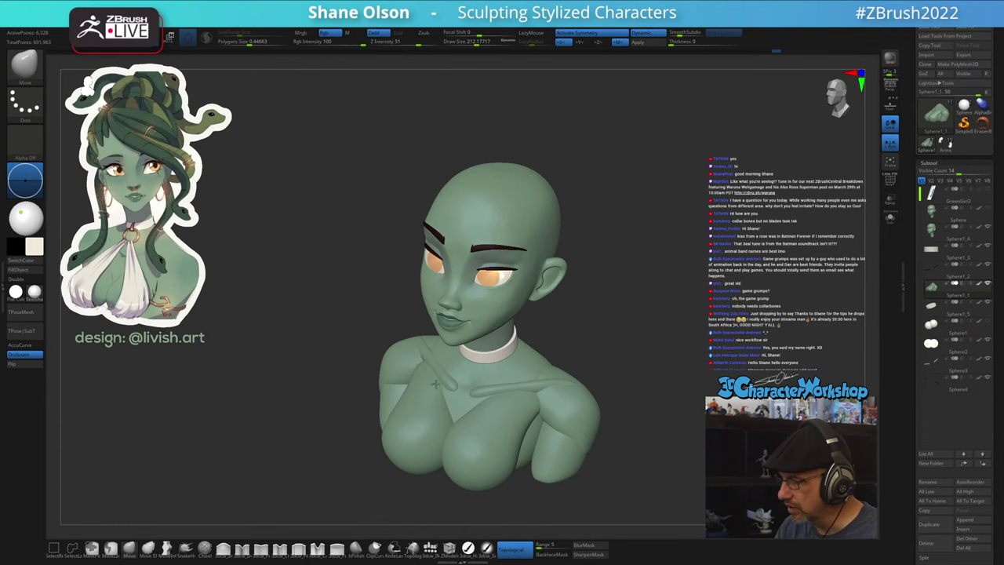
mouse_move(420, 373)
right_mouse_down()
mouse_move(463, 370)
mouse_move(425, 379)
right_mouse_up()
left_click_drag(419, 378, 420, 372)
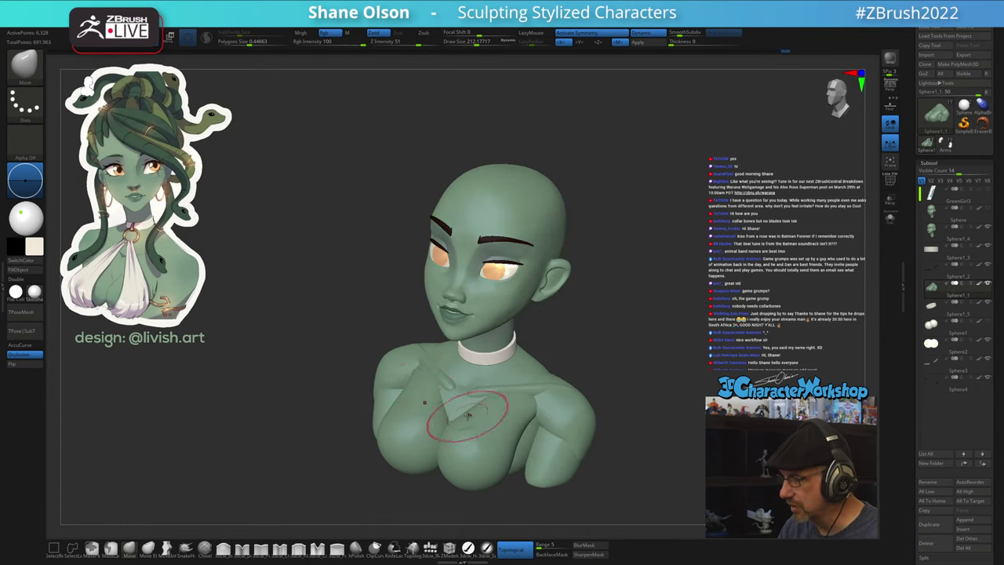
mouse_move(426, 415)
right_mouse_down()
mouse_move(504, 385)
mouse_move(405, 375)
mouse_move(585, 431)
right_mouse_up()
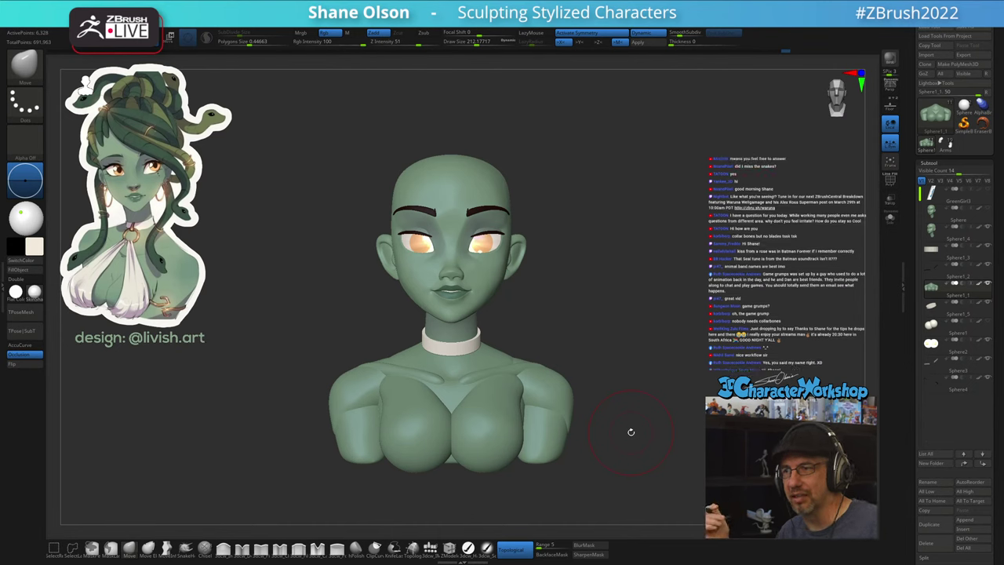
- Shape and smooth the base of the neck above the collarbone, reducing the Move brush to a draw size of about 101
mouse_move(618, 441)
left_mouse_down()
mouse_move(575, 467)
mouse_move(637, 416)
left_mouse_up()
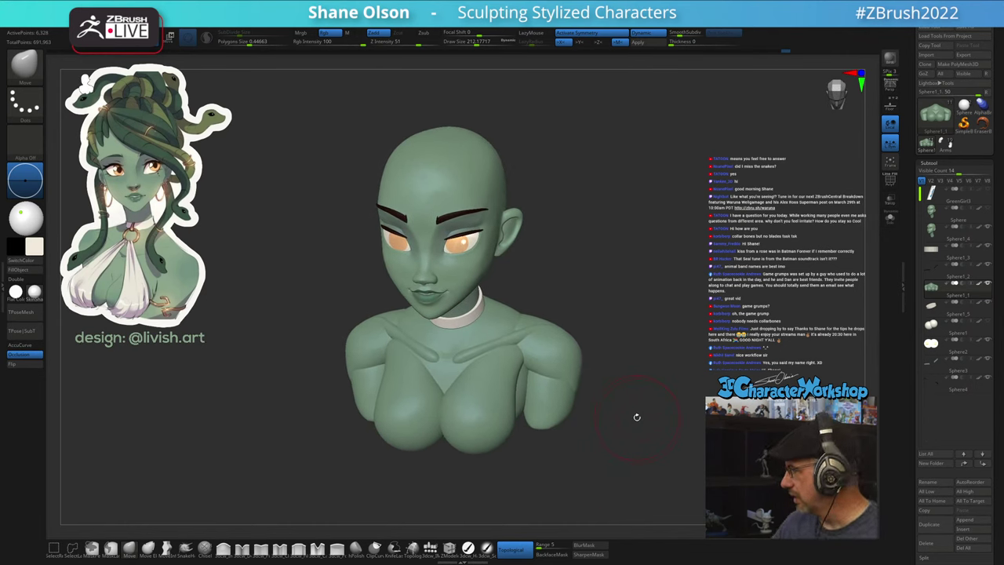
mouse_move(611, 415)
left_mouse_down()
mouse_move(651, 413)
mouse_move(674, 428)
mouse_move(645, 435)
mouse_move(643, 390)
left_mouse_up()
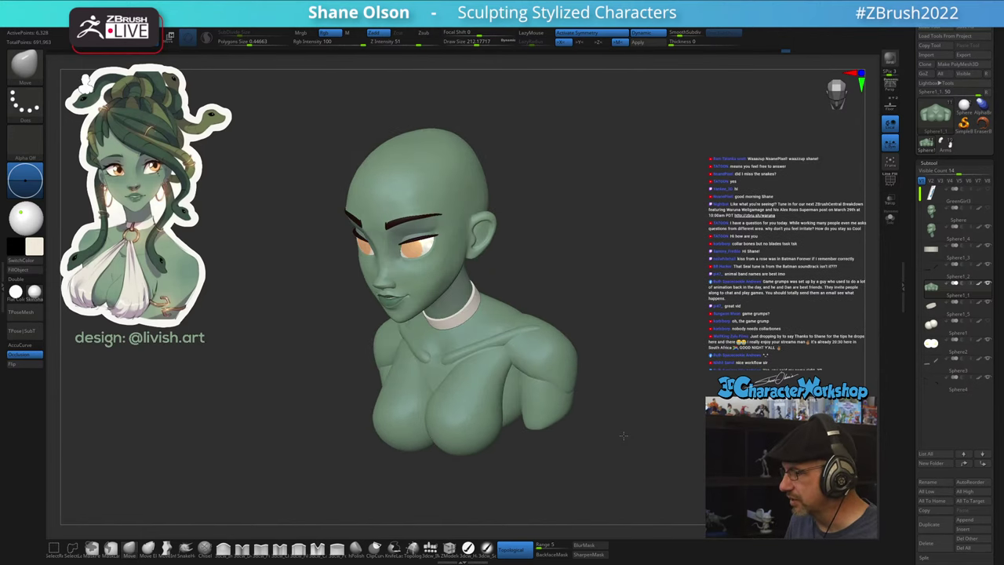
mouse_move(648, 344)
left_mouse_down()
mouse_move(668, 326)
mouse_move(570, 331)
mouse_move(586, 316)
mouse_move(633, 343)
mouse_move(507, 332)
left_mouse_up()
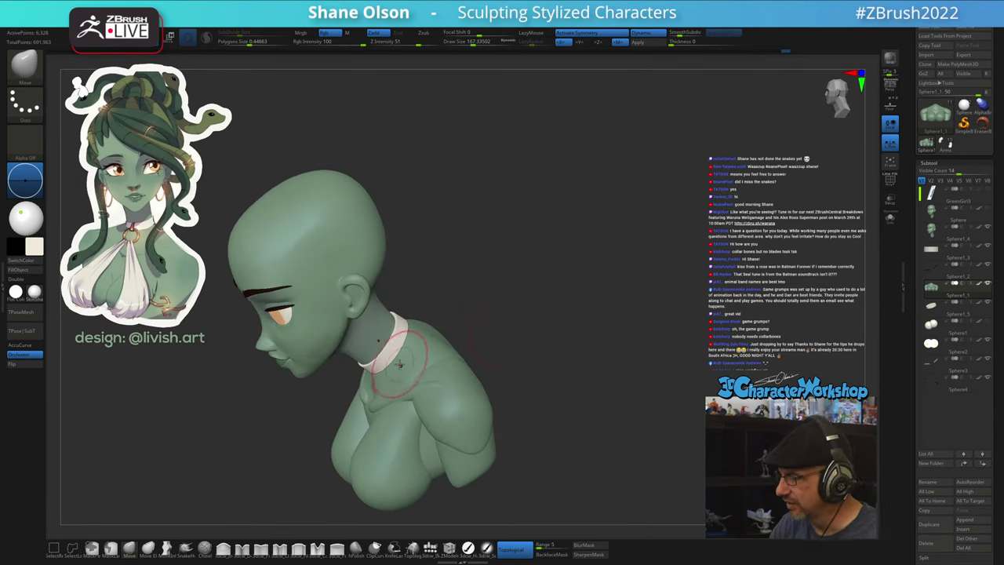
mouse_move(399, 353)
right_mouse_down("ctrl")
mouse_move(400, 369)
mouse_move(420, 355)
right_mouse_up("ctrl")
key("s")
left_click_drag(421, 355, 414, 358)
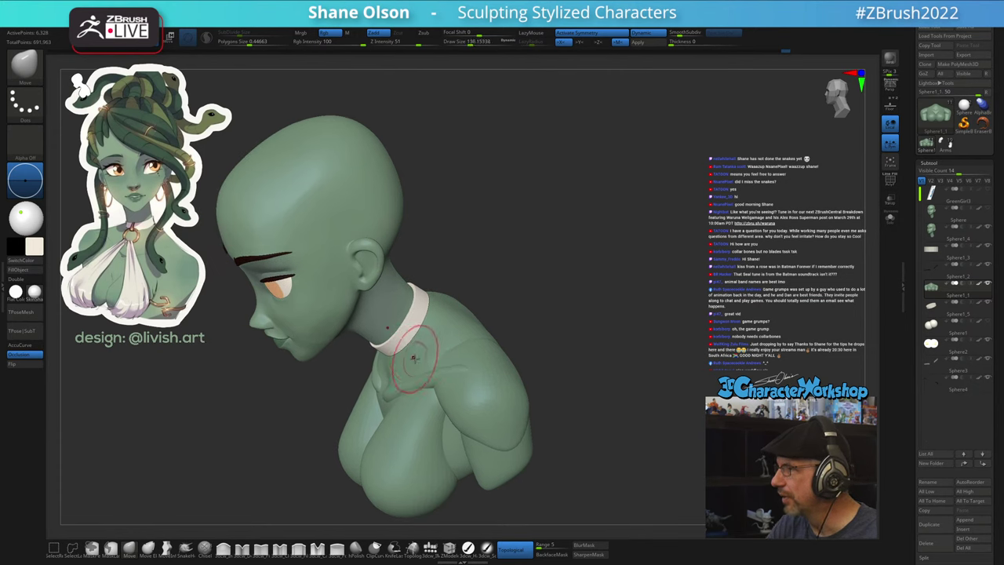
right_click_drag(420, 339, 422, 330)
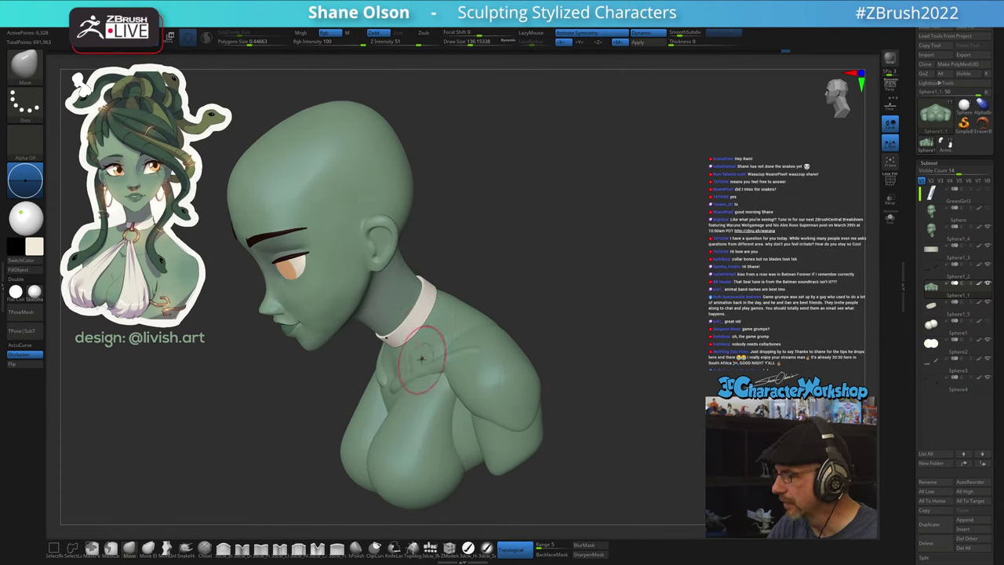
key("s")
left_click_drag(419, 359, 411, 360)
key("shift")
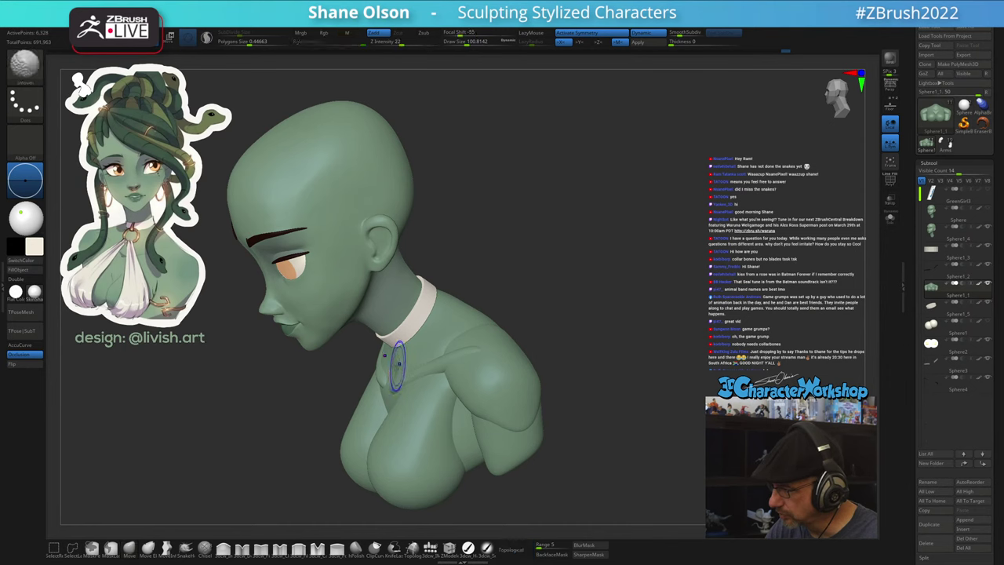
- Refine the inner collarbones below the choker with the Move brush at a draw size of about 94
right_click_drag(410, 355, 436, 342)
key("s")
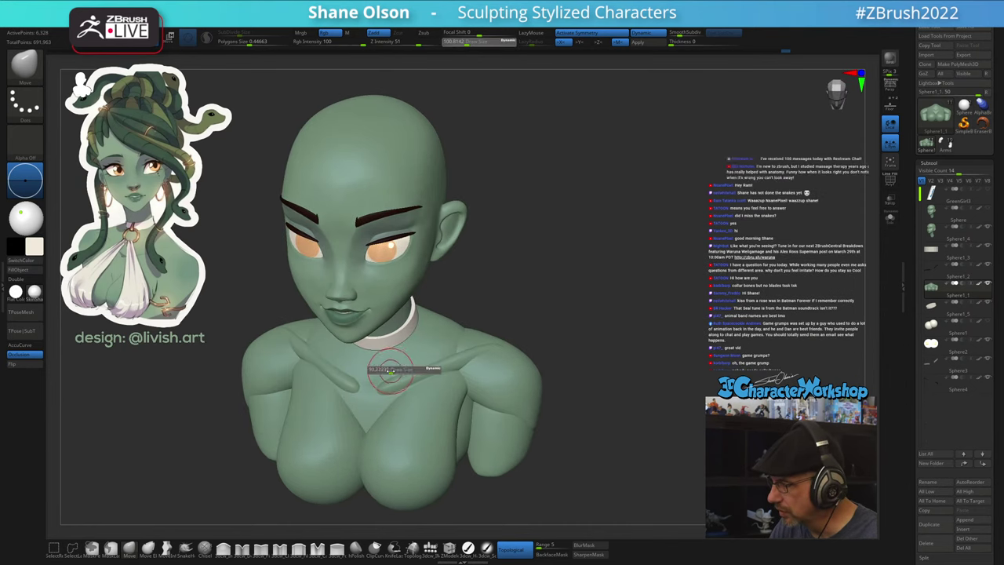
left_click_drag(403, 370, 401, 371)
key("shift")
mouse_move(403, 358)
right_mouse_down()
mouse_move(426, 336)
mouse_move(454, 345)
right_mouse_up()
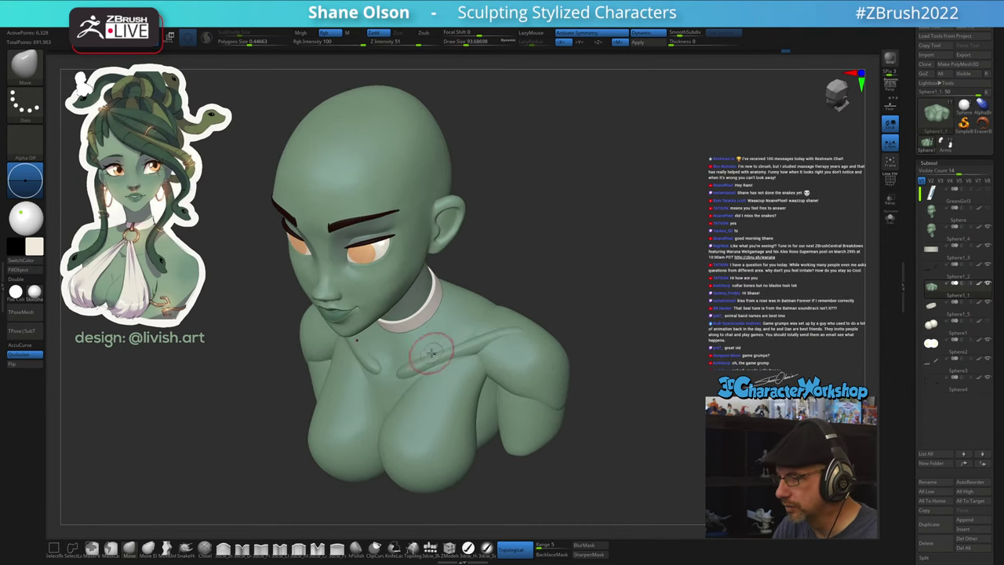
right_click_drag(453, 418, 458, 436)
- Insert a cylinder mesh at the base of the neck just below the choker, facing forward
left_click(431, 549)
right_click_drag(571, 419, 617, 367, "shift")
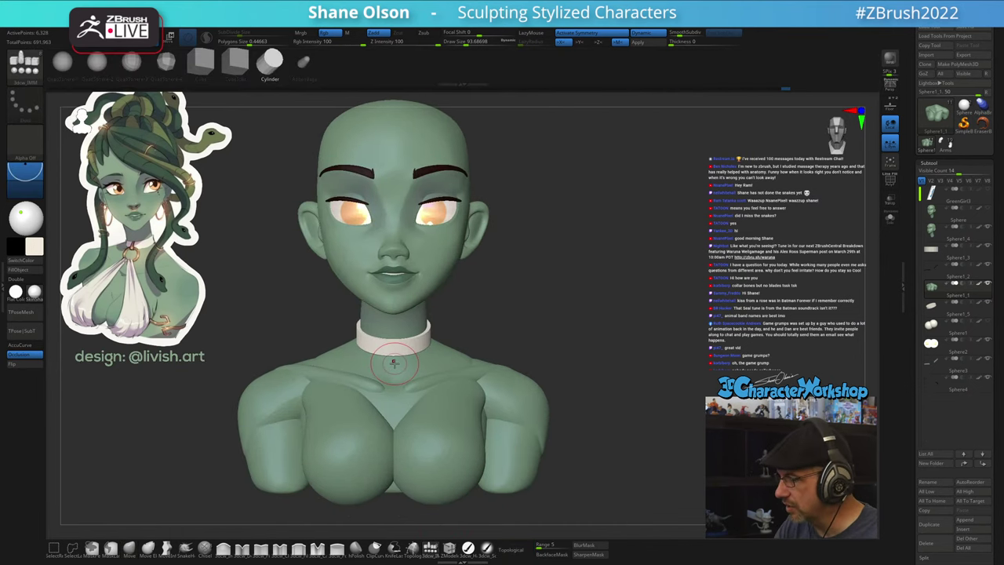
key("shift+f")
key("shift+f")
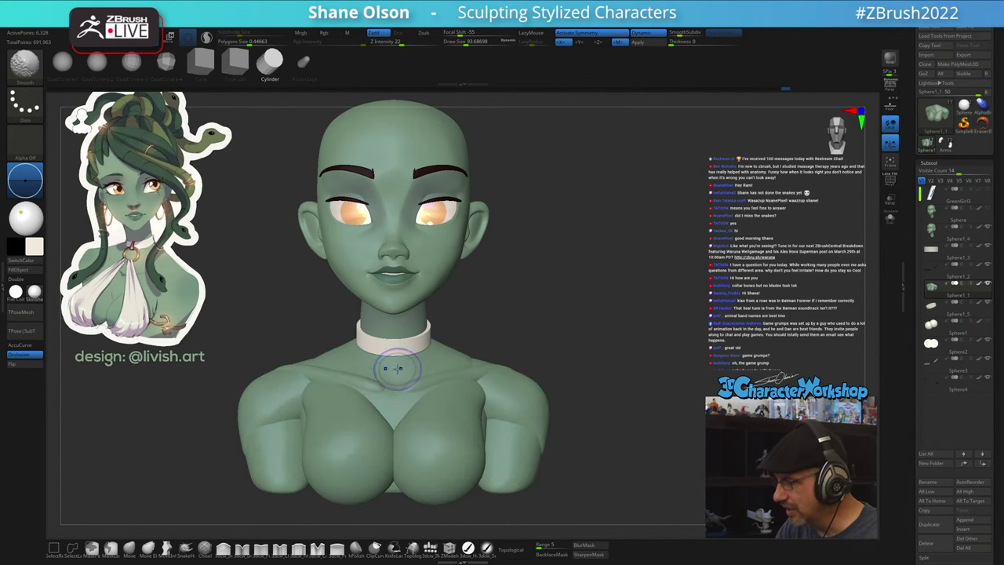
left_click_drag(394, 359, 395, 389)
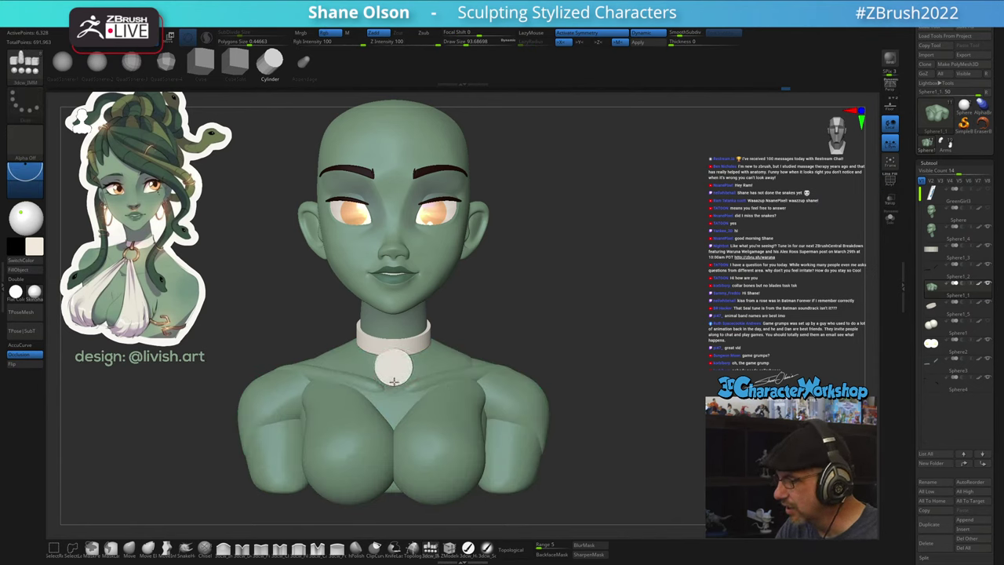
- Split the unmasked cylinder from the torso into its own subtool
right_click_drag(567, 317, 542, 321)
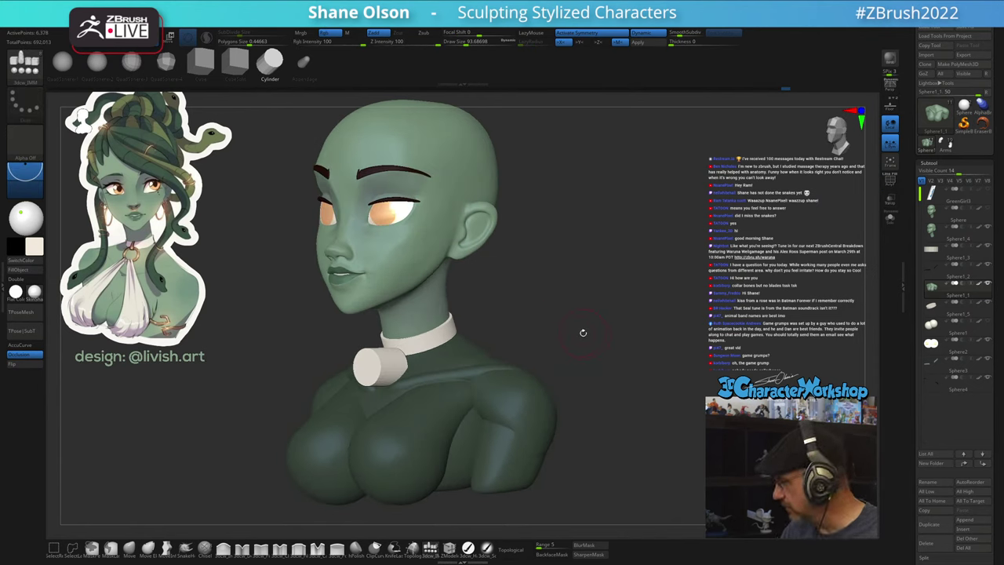
key("3")
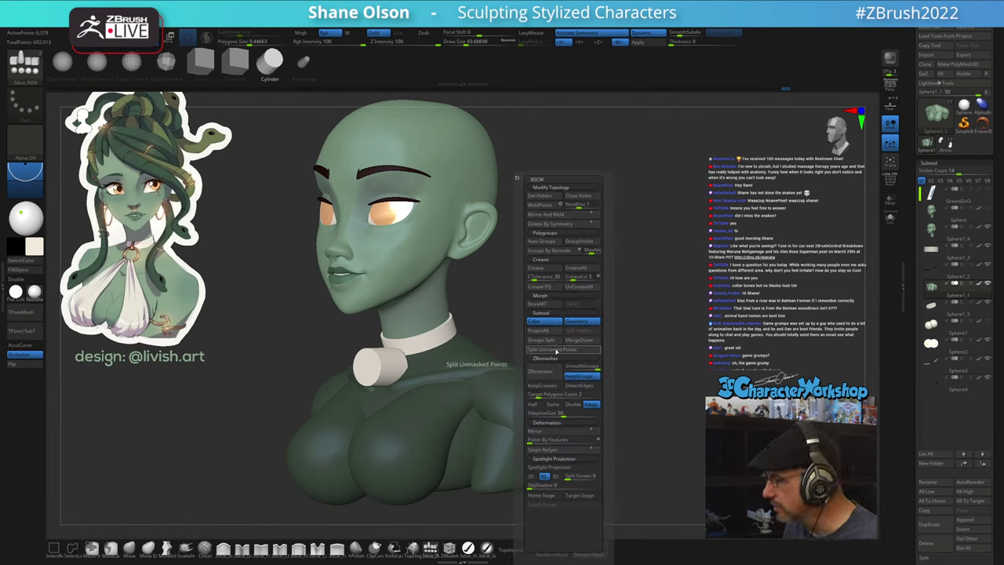
left_click(556, 350)
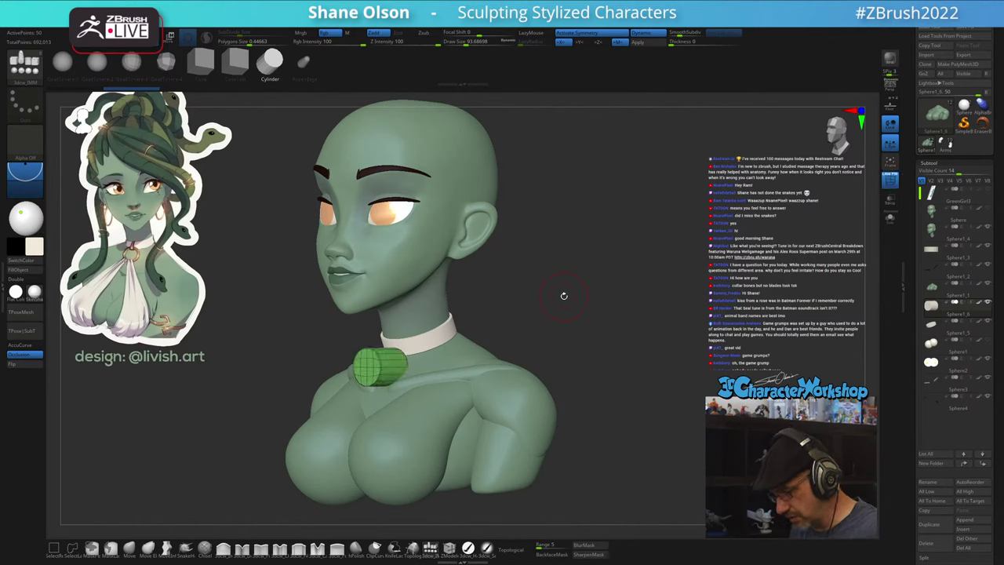
- Replace the inserted cylinder with a Ring 3D primitive
mouse_move(616, 321)
left_mouse_down()
mouse_move(606, 321)
mouse_move(626, 319)
left_mouse_up()
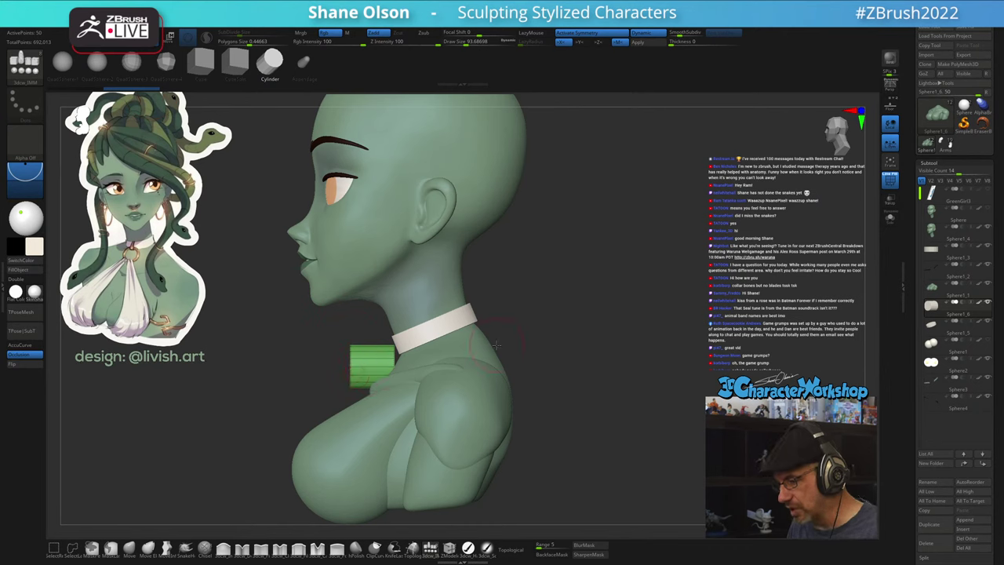
key("w")
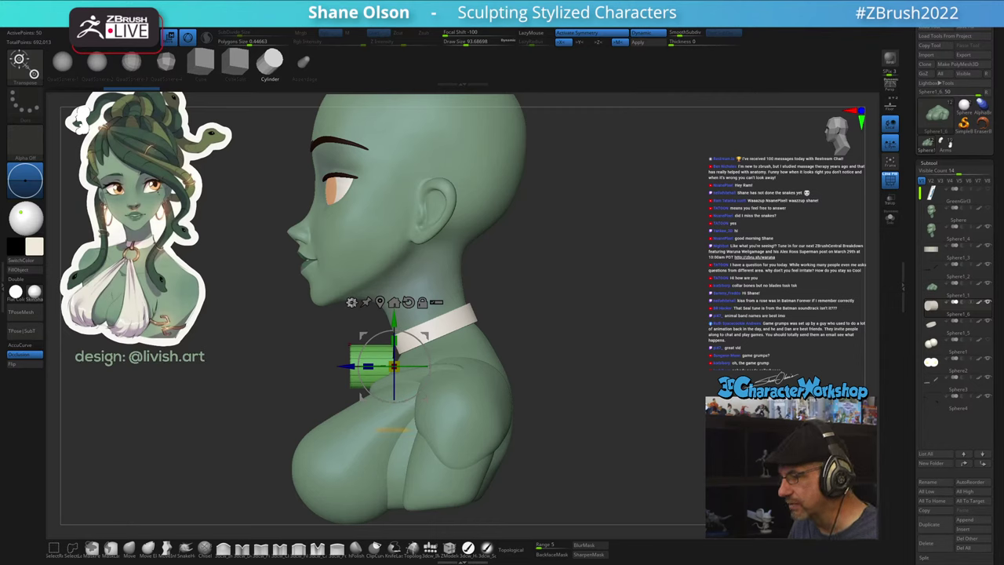
left_click(351, 302)
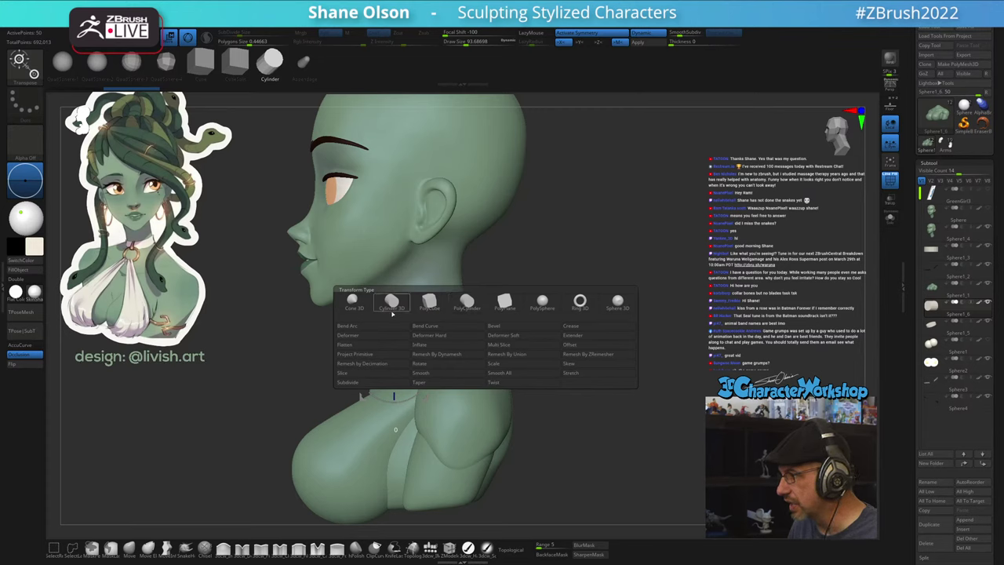
left_click(391, 302)
left_click(350, 302)
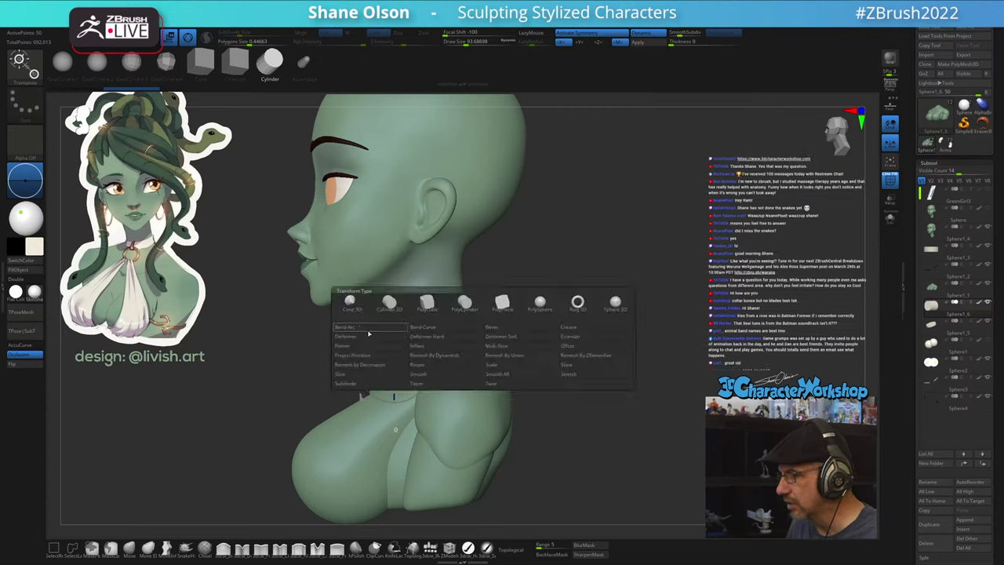
left_click(578, 302)
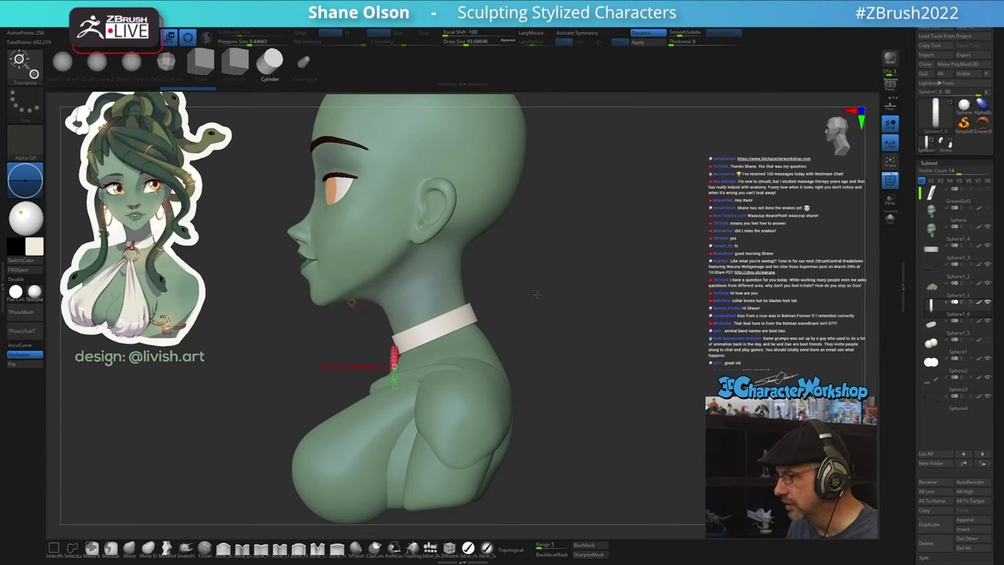
- Isolate the ring and reduce the number of divisions around it to 16
left_click_drag(577, 303, 630, 271)
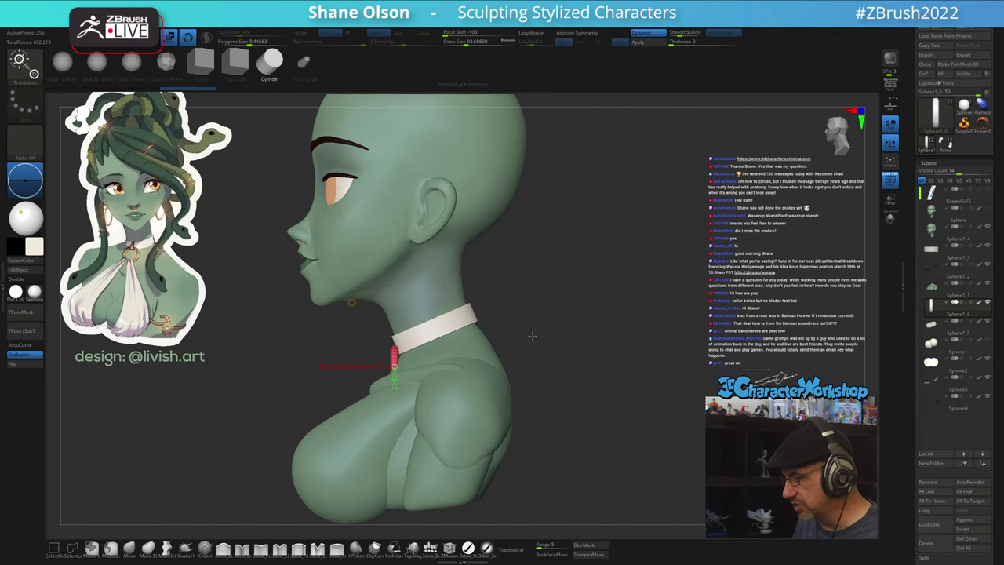
left_click_drag(532, 336, 600, 320, "alt")
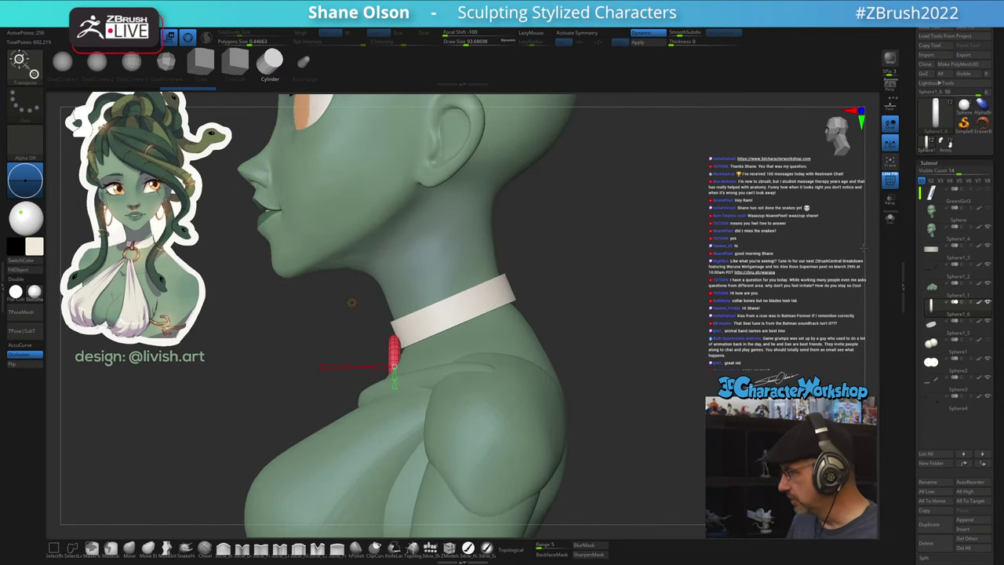
left_click(890, 218)
left_click_drag(691, 374, 675, 360)
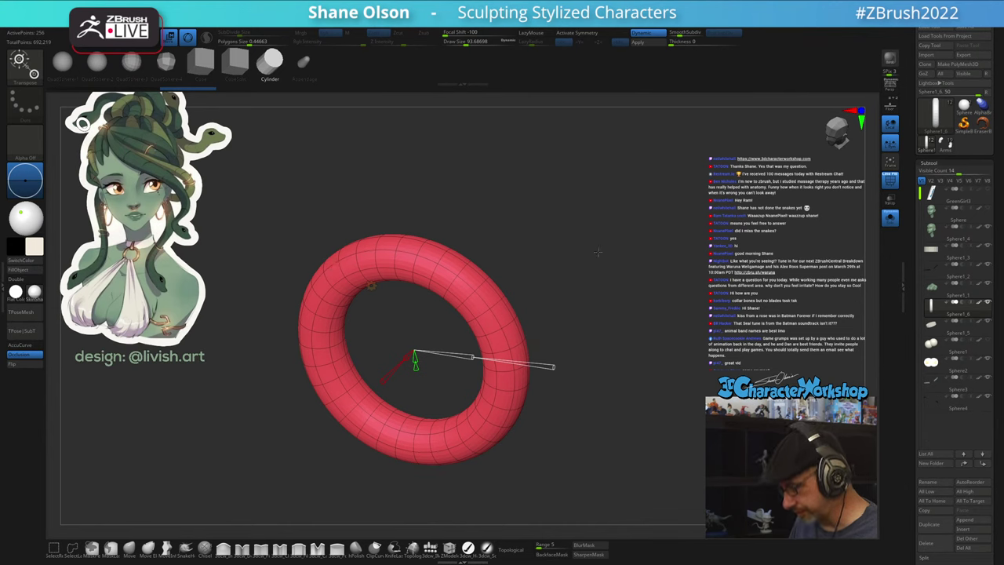
mouse_move(592, 291)
left_mouse_down()
mouse_move(605, 278)
mouse_move(615, 285)
mouse_move(586, 291)
left_mouse_up()
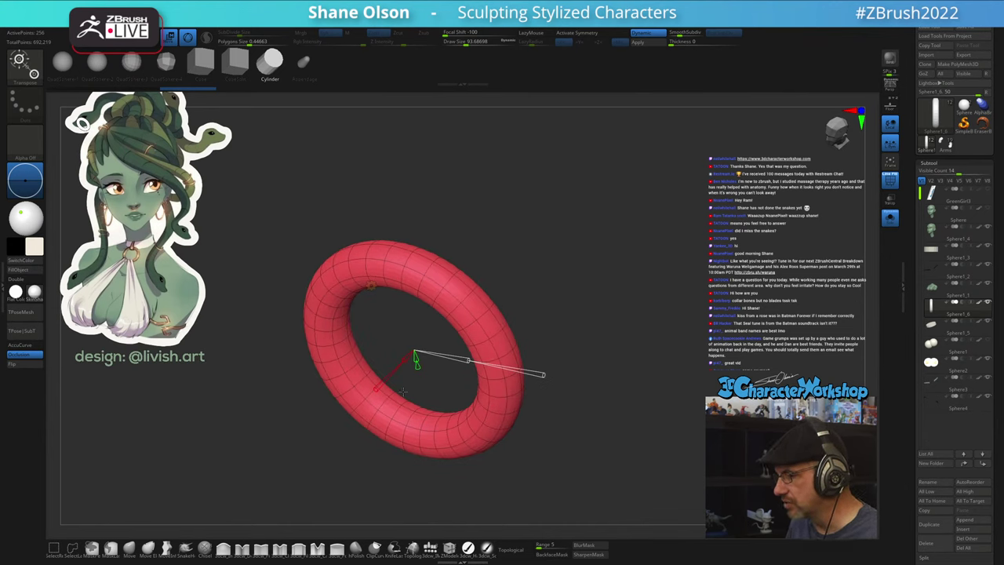
left_click_drag(387, 378, 439, 371)
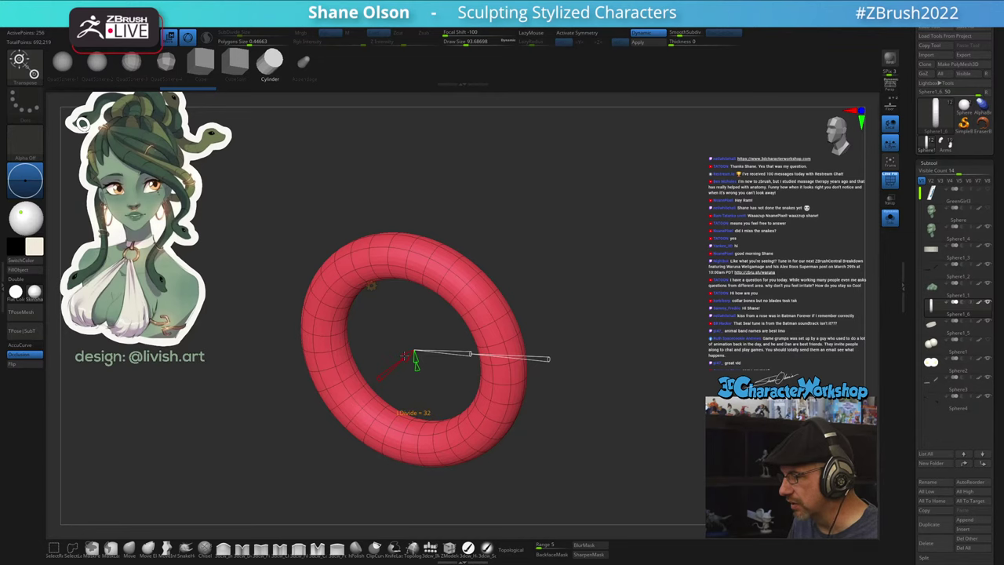
left_click_drag(405, 356, 409, 355)
left_click_drag(603, 265, 611, 258, "shift")
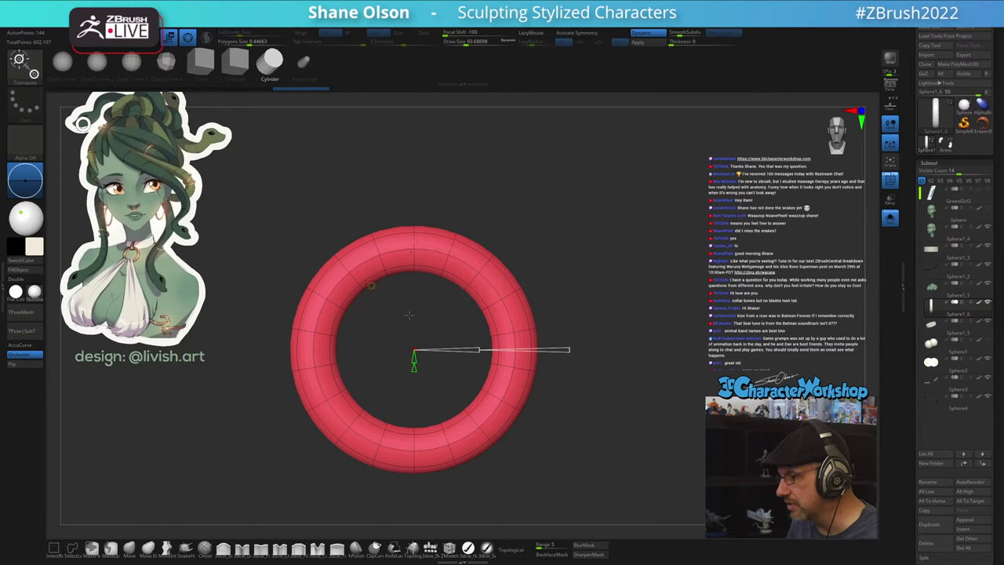
left_click_drag(409, 314, 407, 352)
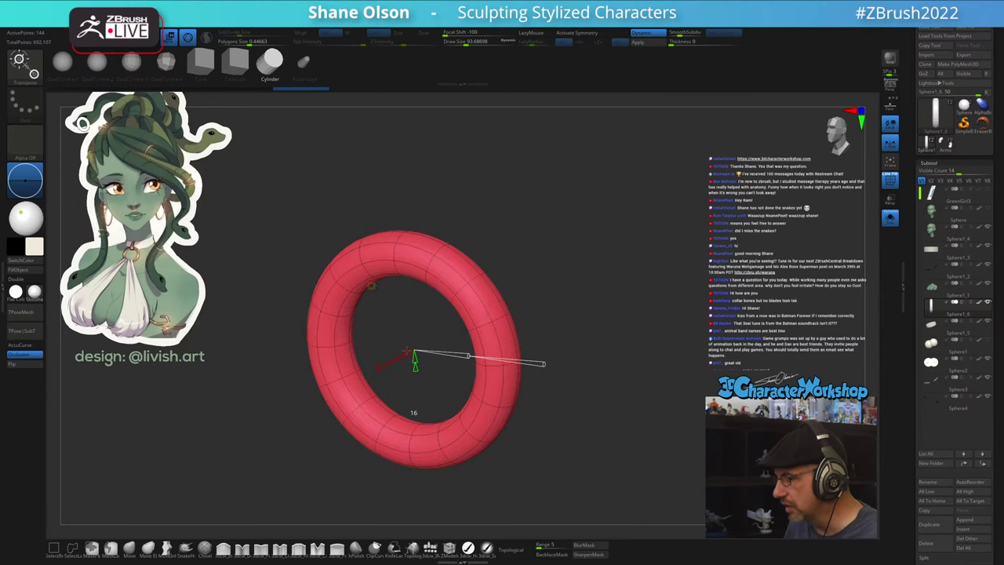
left_click_drag(411, 300, 462, 337)
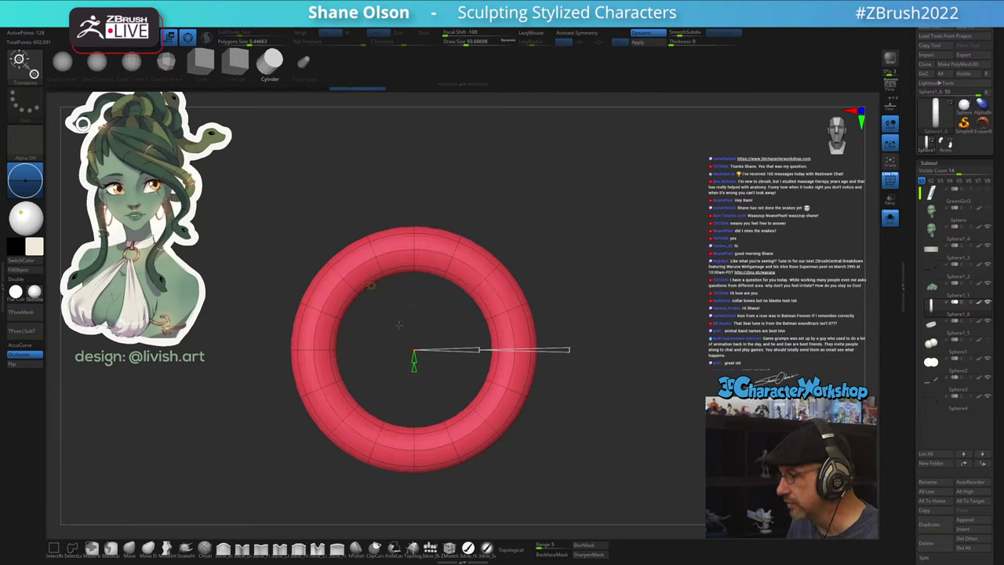
- Turn off dynamic subdivision on the ring and inspect its low-poly shape from several angles
left_click_drag(645, 366, 609, 280)
key("shift+d")
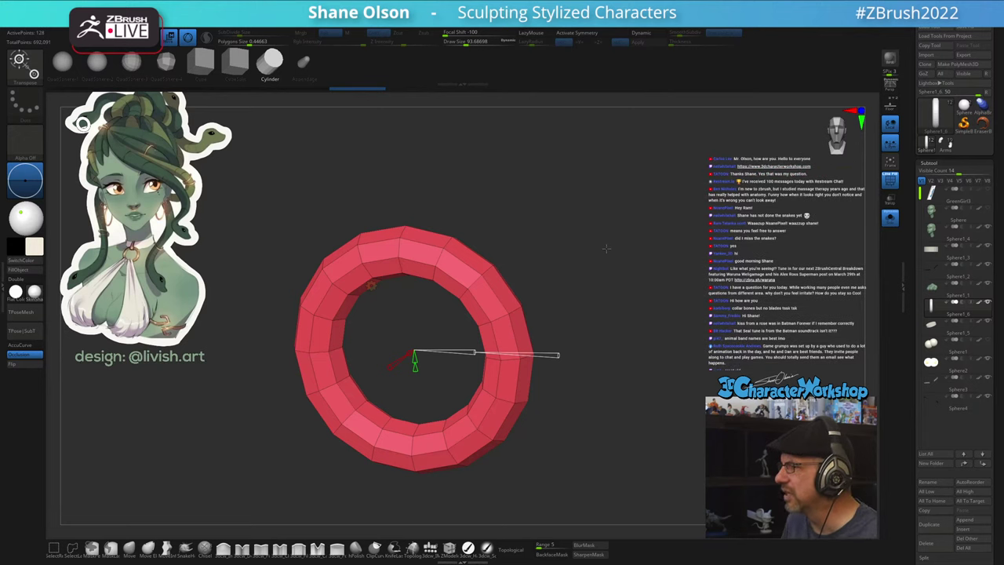
left_click_drag(606, 248, 605, 256)
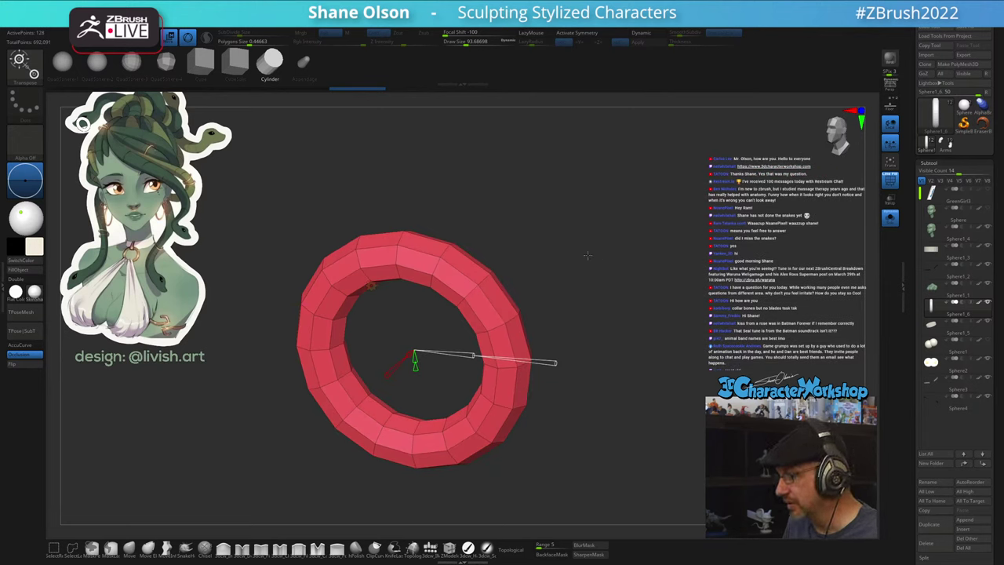
left_click_drag(575, 265, 615, 266)
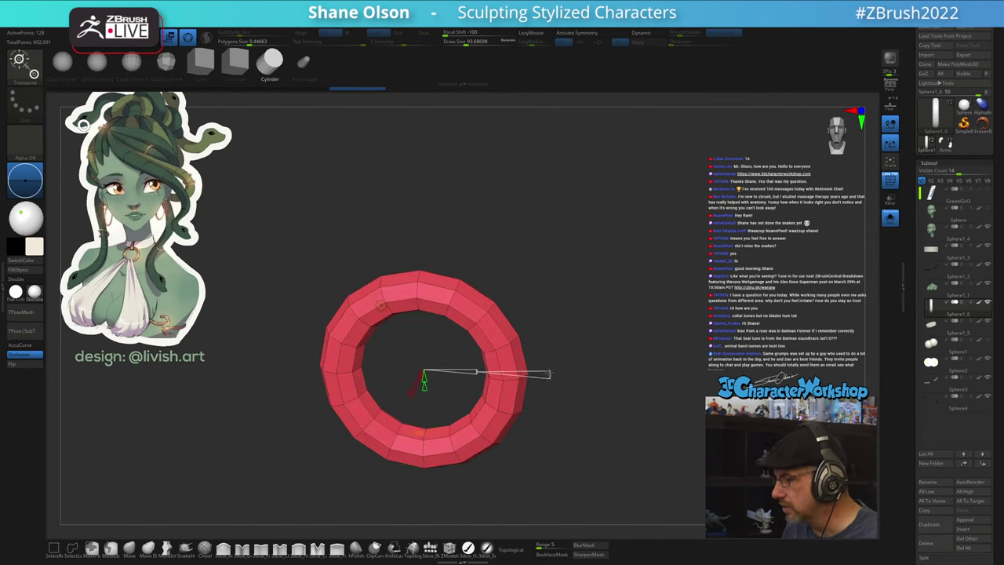
left_click_drag(582, 370, 533, 371)
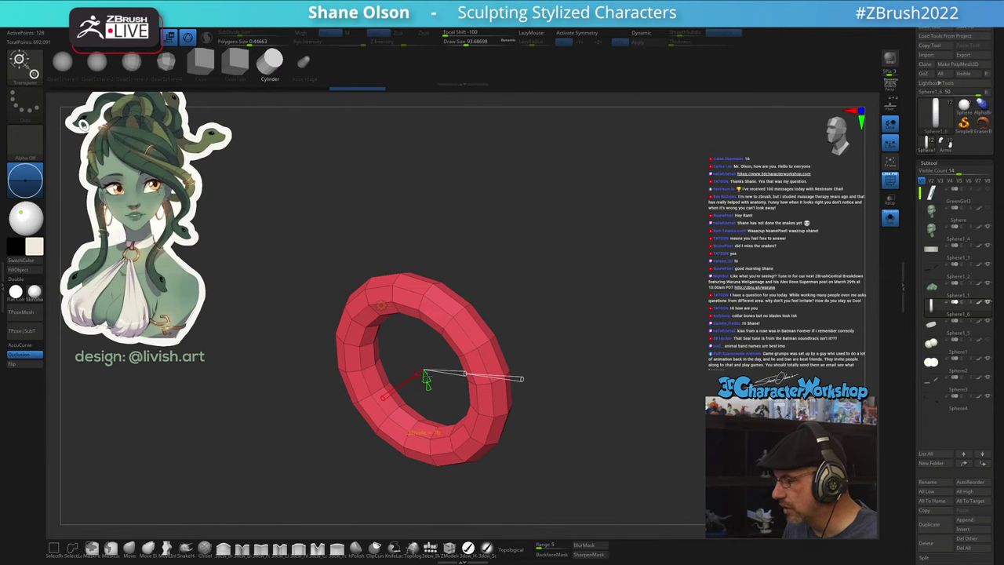
left_click_drag(533, 373, 590, 356)
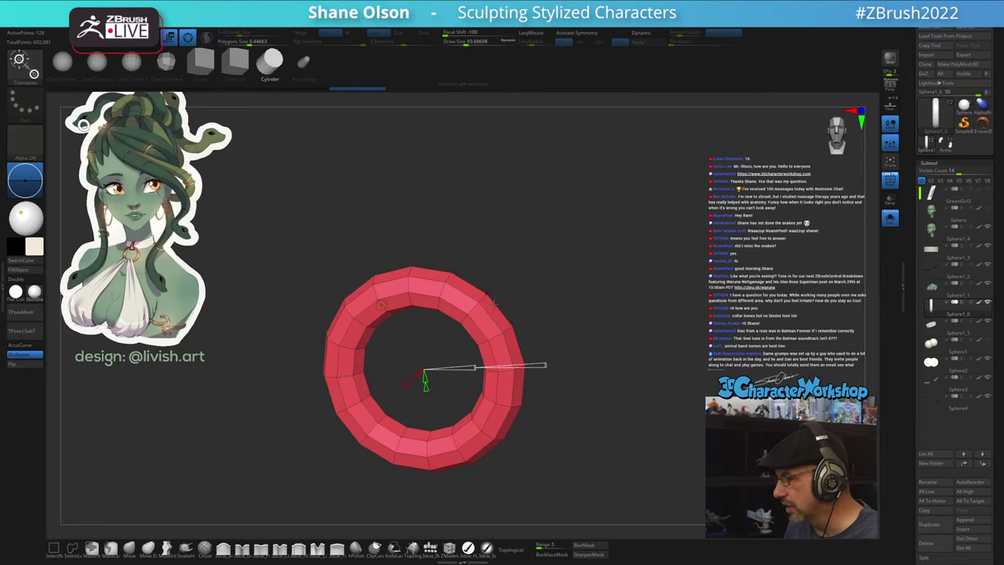
left_click_drag(590, 311, 618, 298)
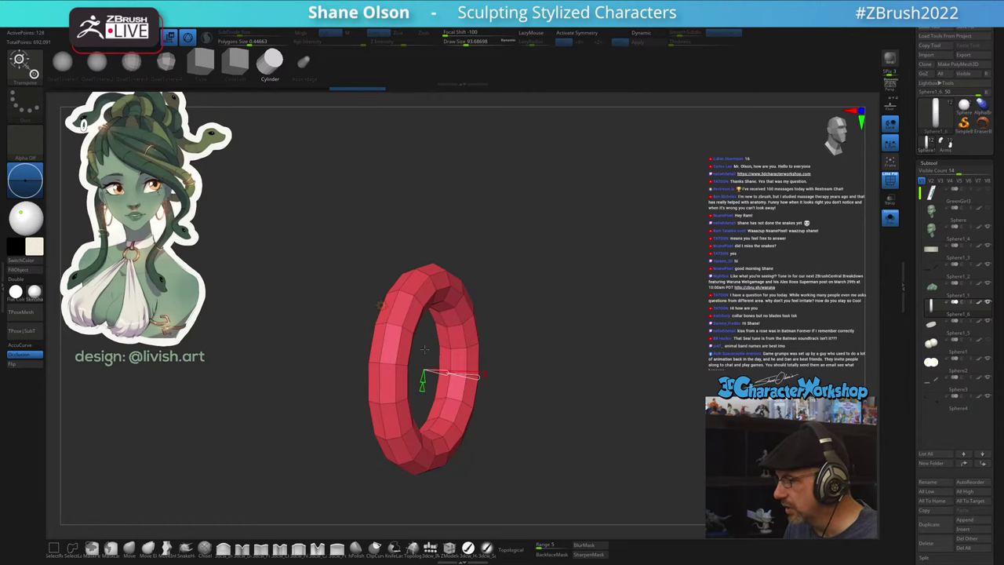
right_click_drag(451, 347, 502, 345)
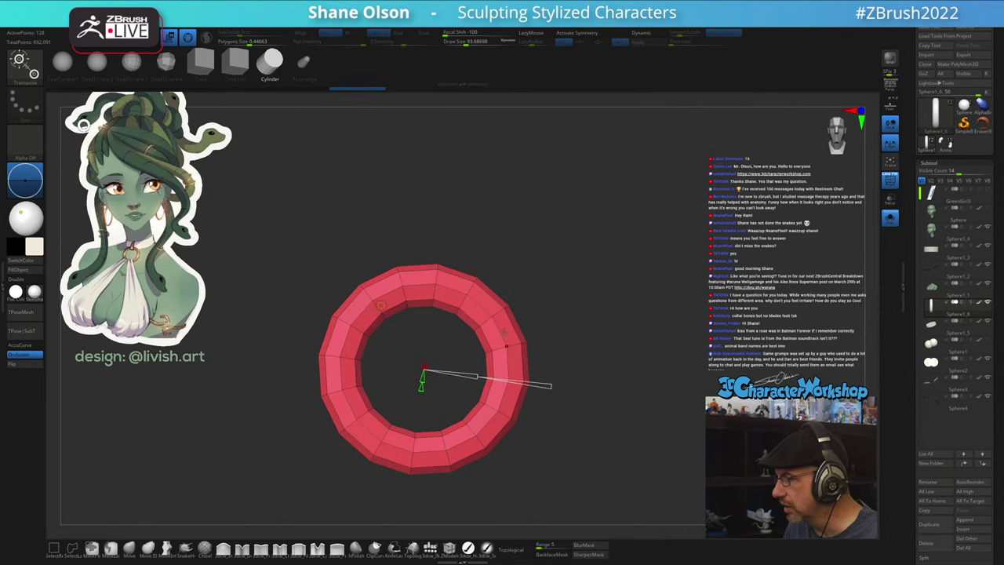
left_click_drag(598, 337, 670, 296)
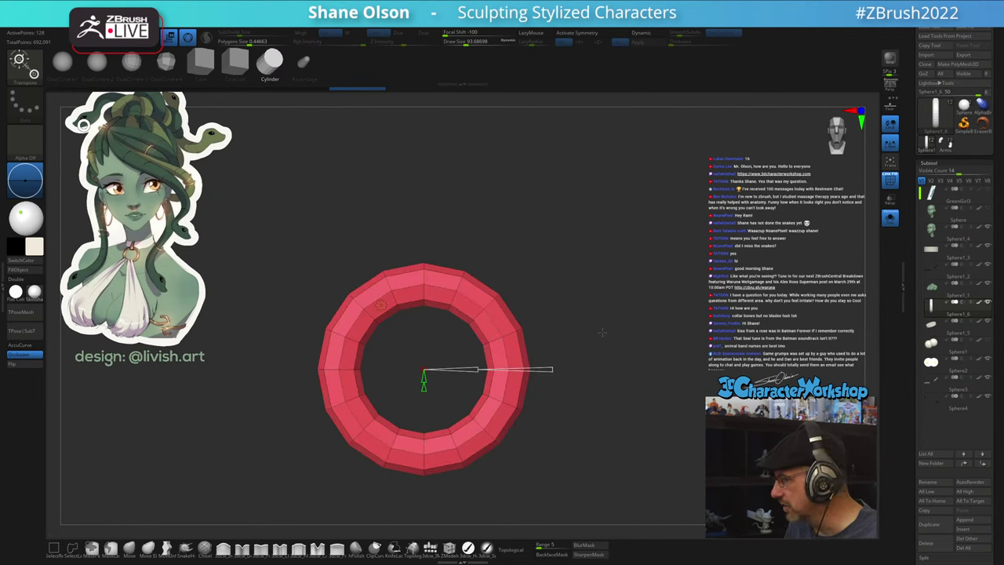
- Return the ring to Gizmo 3D, tilt it to follow the slope of the chest and show the whole bust again
left_click(380, 305)
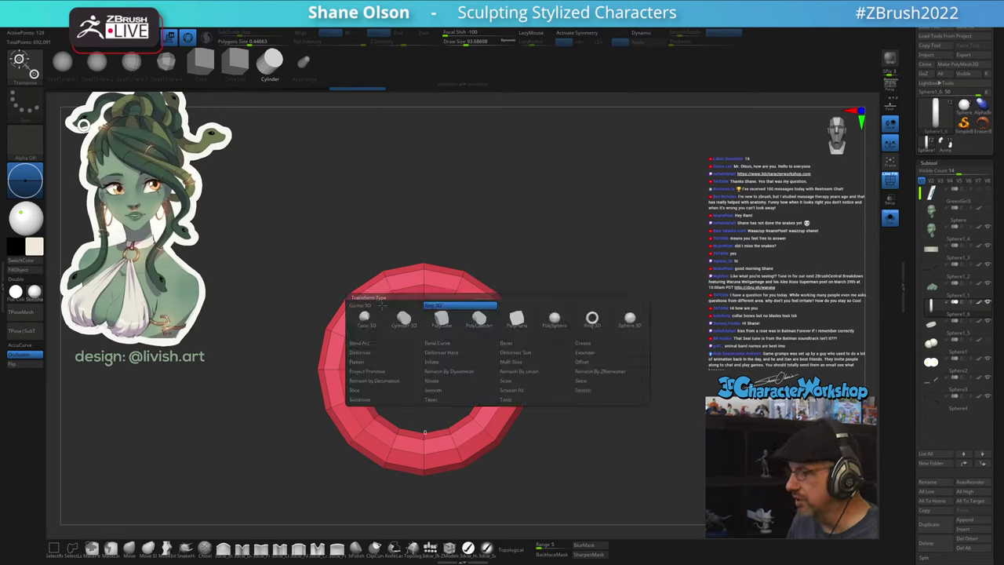
left_click(406, 307)
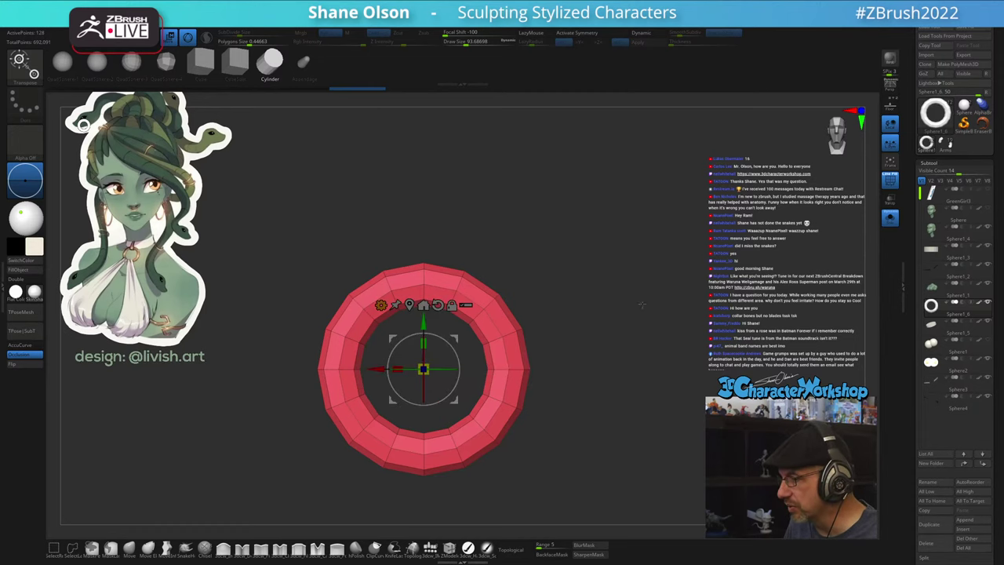
left_click_drag(424, 368, 384, 368)
left_click_drag(658, 302, 634, 314)
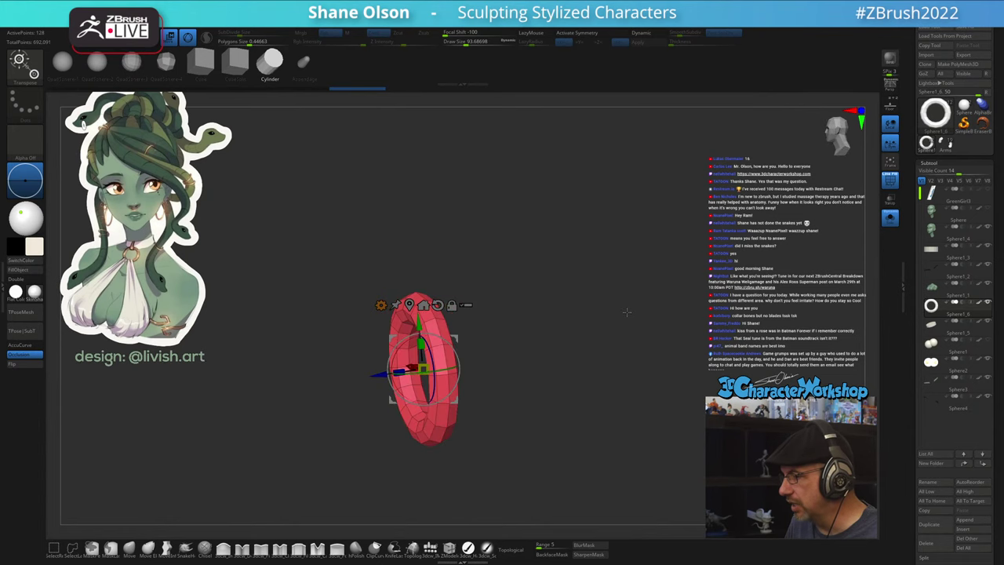
left_click_drag(423, 423, 491, 320)
left_click(889, 220)
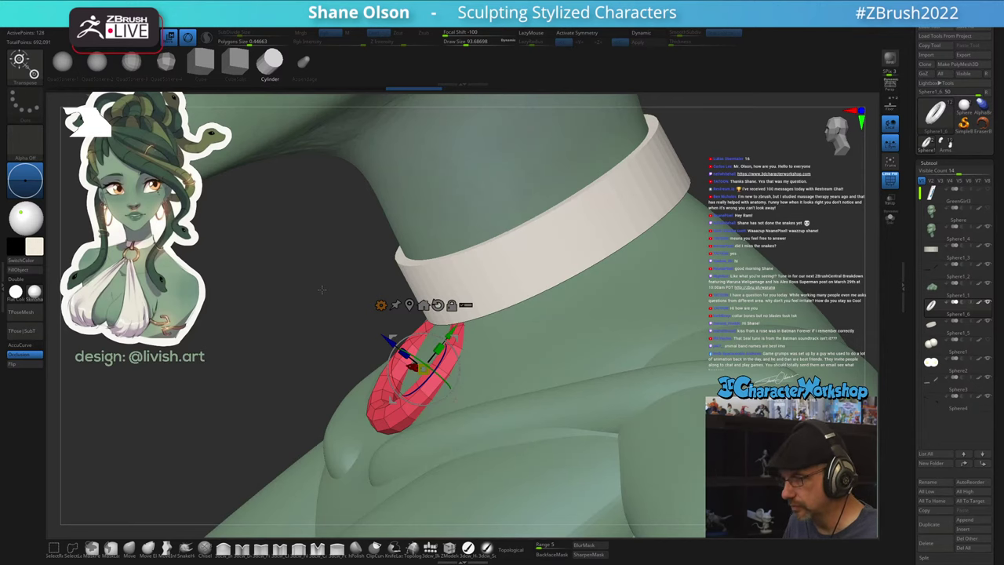
- Position the ring against the base of the neck, directly under the front of the choker
left_click_drag(321, 290, 321, 275, "alt")
left_click_drag(394, 343, 420, 365)
left_click_drag(325, 271, 576, 223)
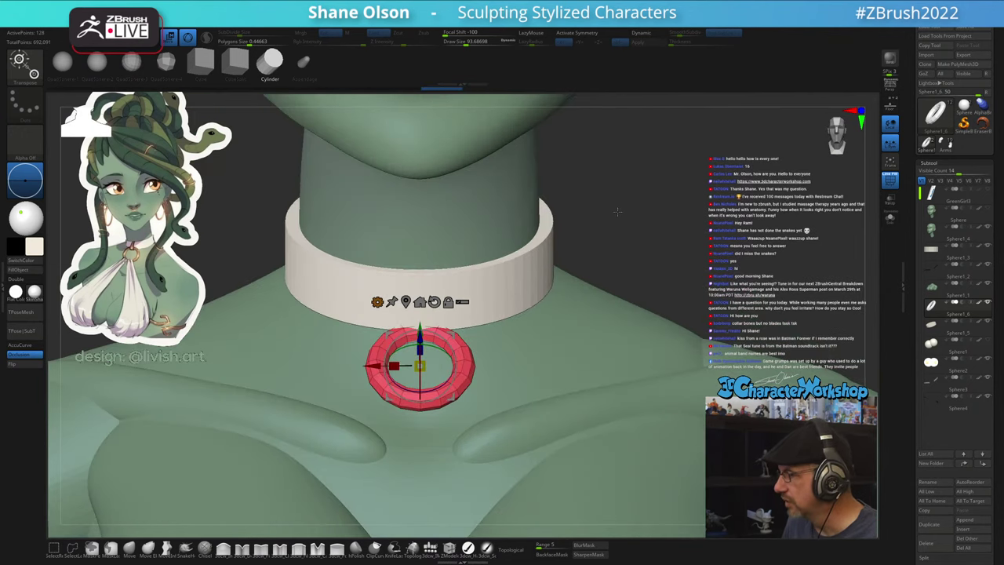
right_click_drag(474, 416, 385, 414)
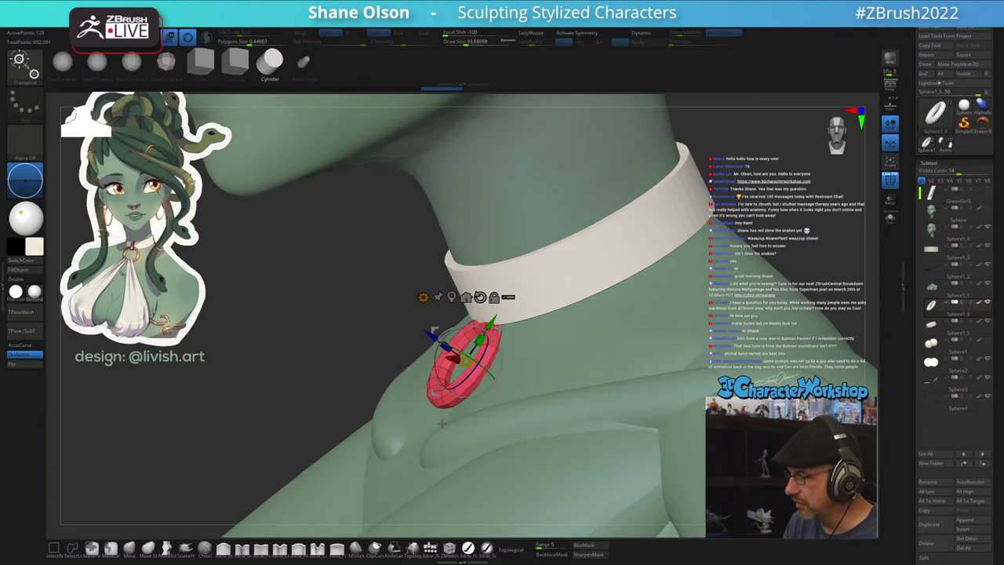
left_click_drag(493, 322, 486, 332)
- Turn dynamic subdivision back on for the ring and fine-tune how it sits below the choker
key("d")
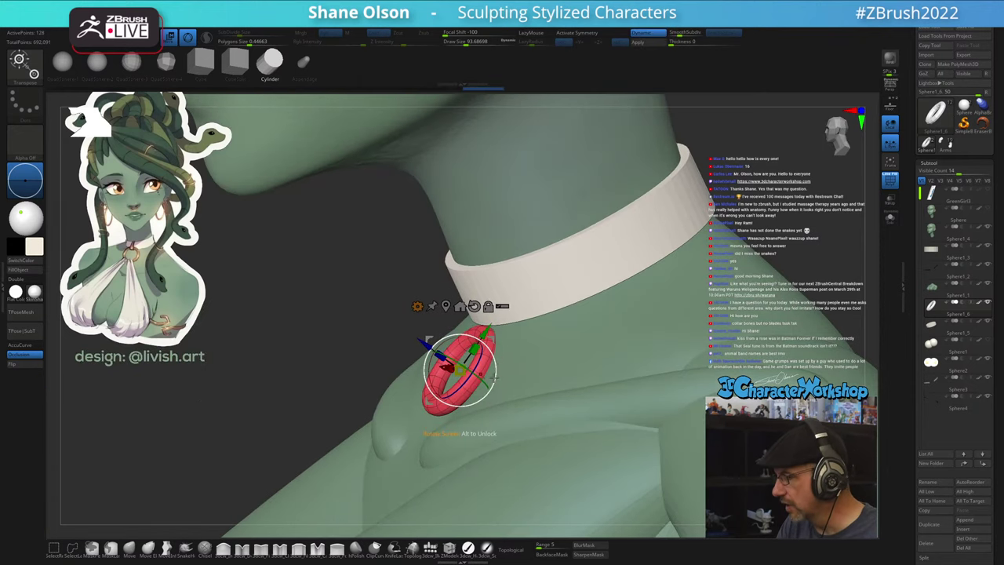
right_click_drag(498, 384, 469, 386)
left_click_drag(496, 335, 484, 331)
key("ctrl+z")
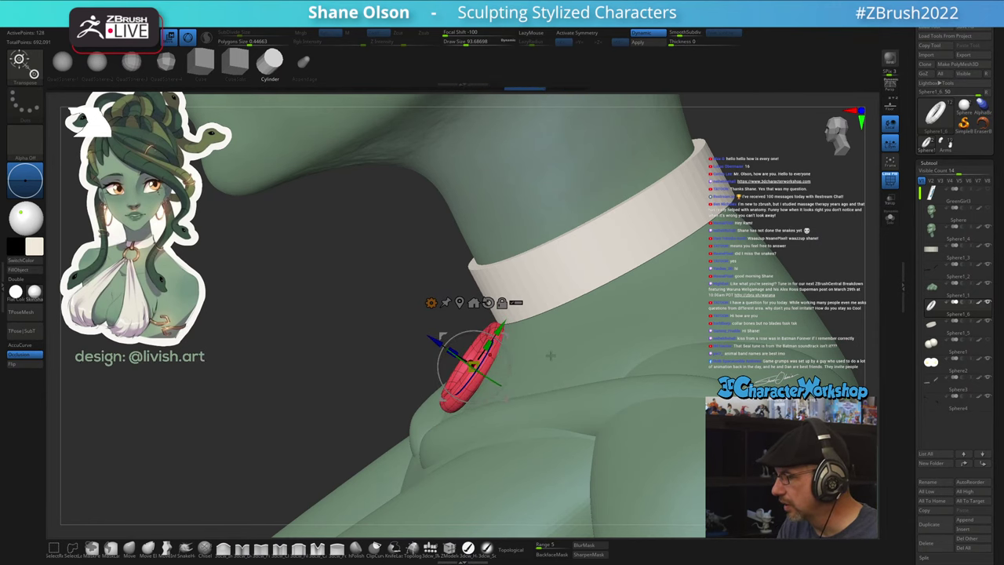
- Turn on symmetry for the ring, fine-tune its position against the base of the neck below the choker, and hide the polygroup wireframe
mouse_move(552, 355)
right_mouse_down()
mouse_move(519, 353)
mouse_move(566, 355)
right_mouse_up()
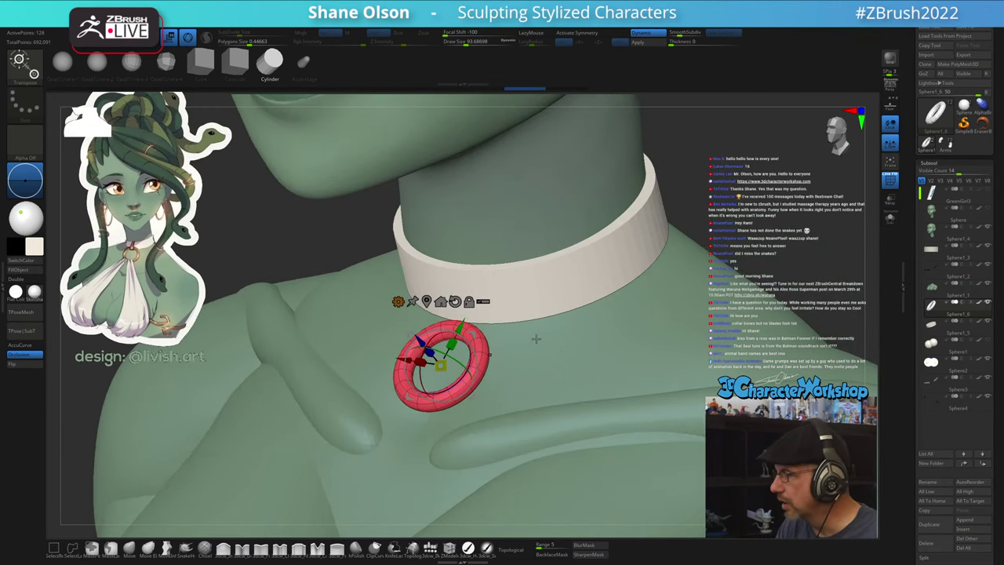
key("x")
right_click_drag(461, 345, 435, 338)
left_click_drag(411, 347, 410, 346)
right_click_drag(558, 359, 588, 344)
left_click_drag(587, 343, 446, 346)
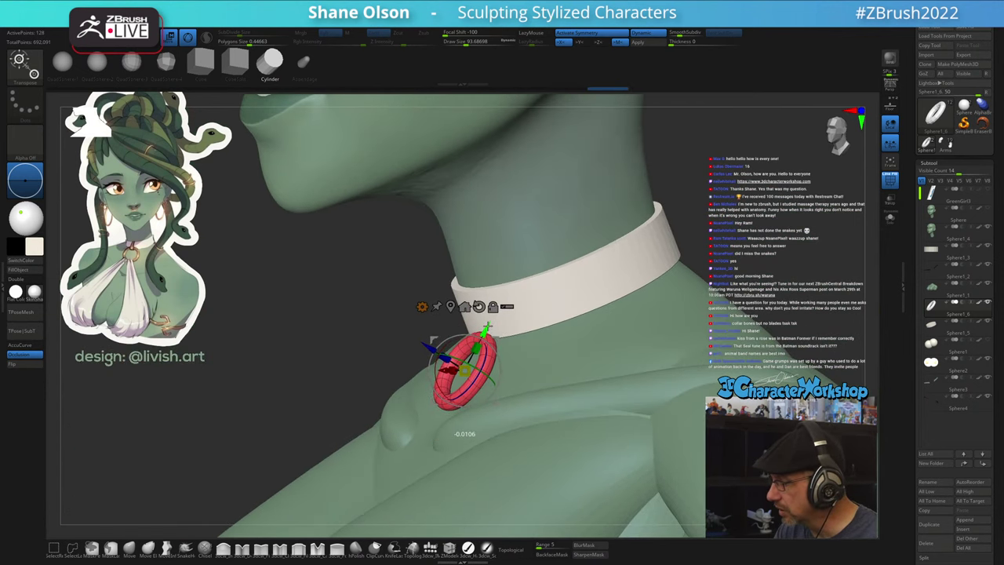
mouse_move(510, 347)
left_mouse_down()
mouse_move(575, 355)
mouse_move(509, 358)
mouse_move(522, 342)
left_mouse_up()
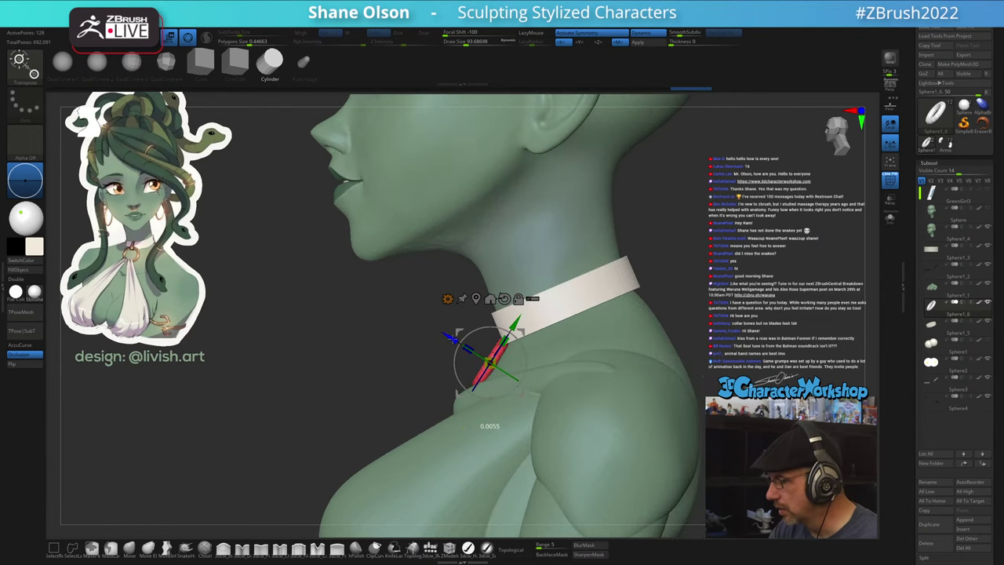
key("q")
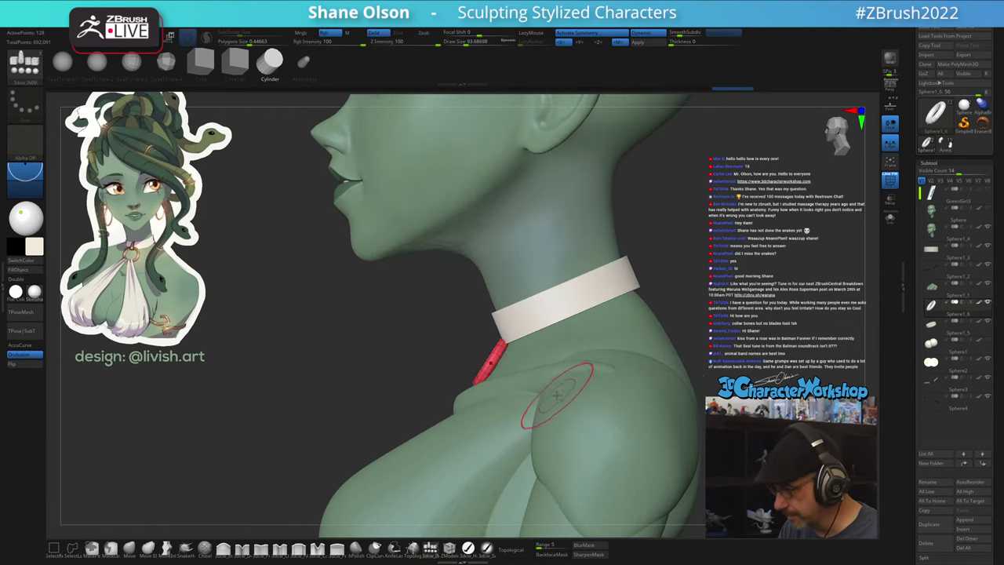
mouse_move(560, 399)
right_mouse_down("ctrl")
mouse_move(538, 412)
mouse_move(551, 419)
mouse_move(549, 399)
right_mouse_up("ctrl")
key("shift+f")
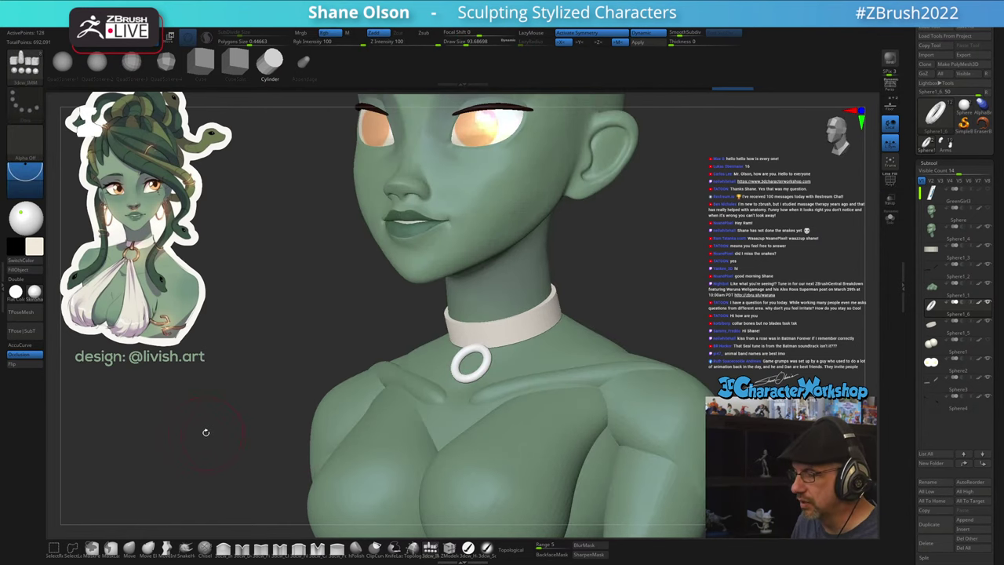
- Preview the Gold material on the bust and ring, and switch back to the SkinShade4 material
right_click_drag(305, 369, 298, 356, "ctrl")
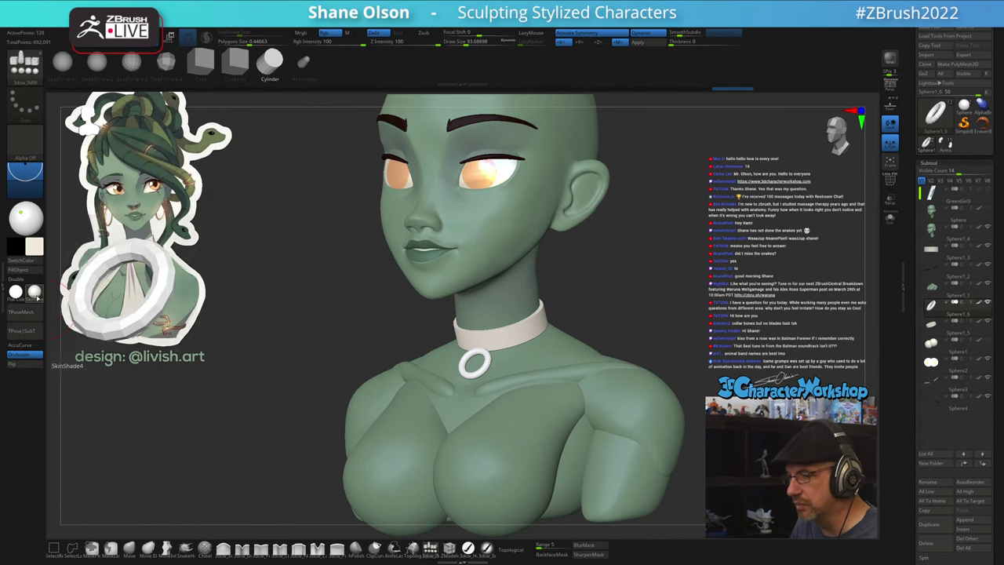
left_click(34, 292)
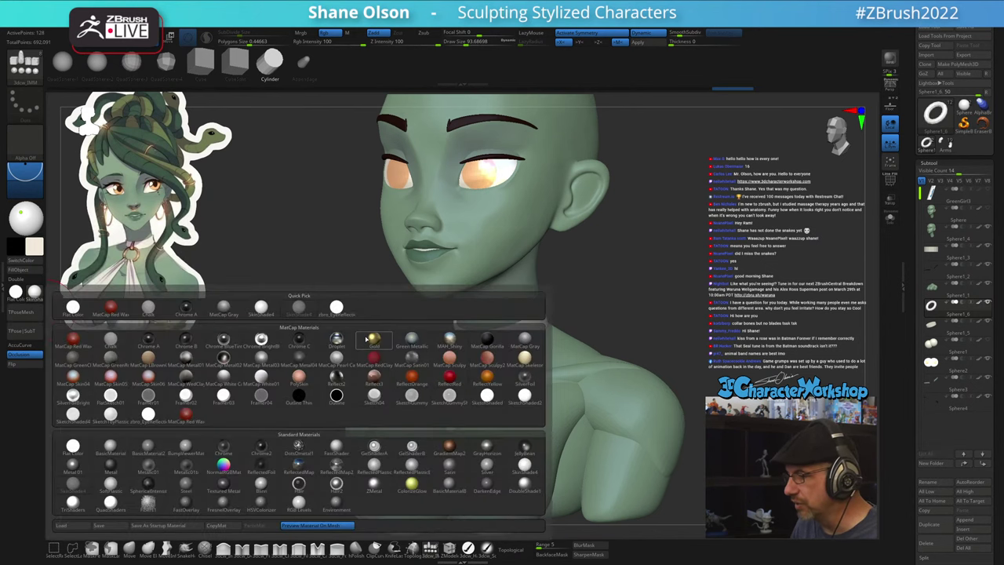
left_click(374, 339)
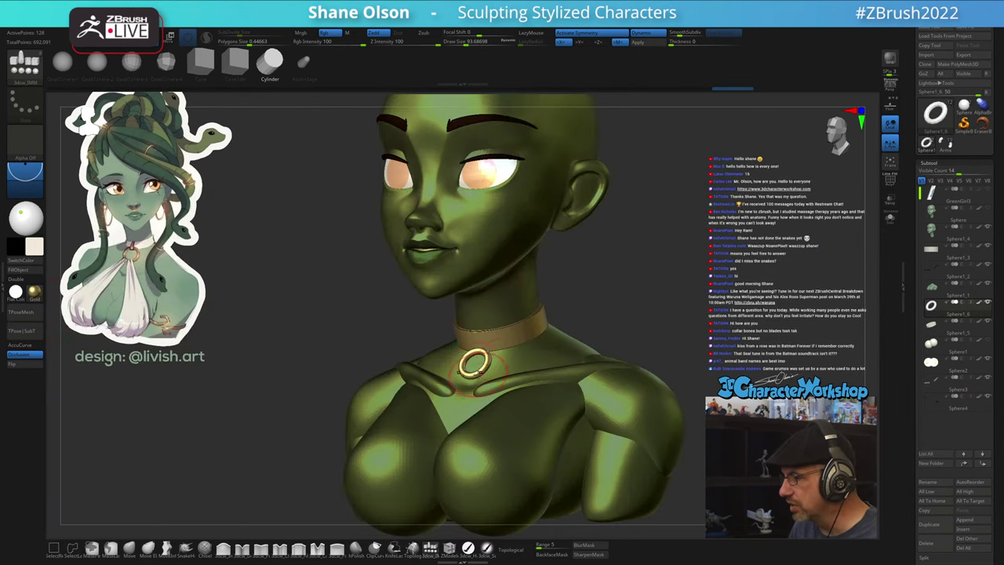
right_click_drag(661, 285, 612, 420)
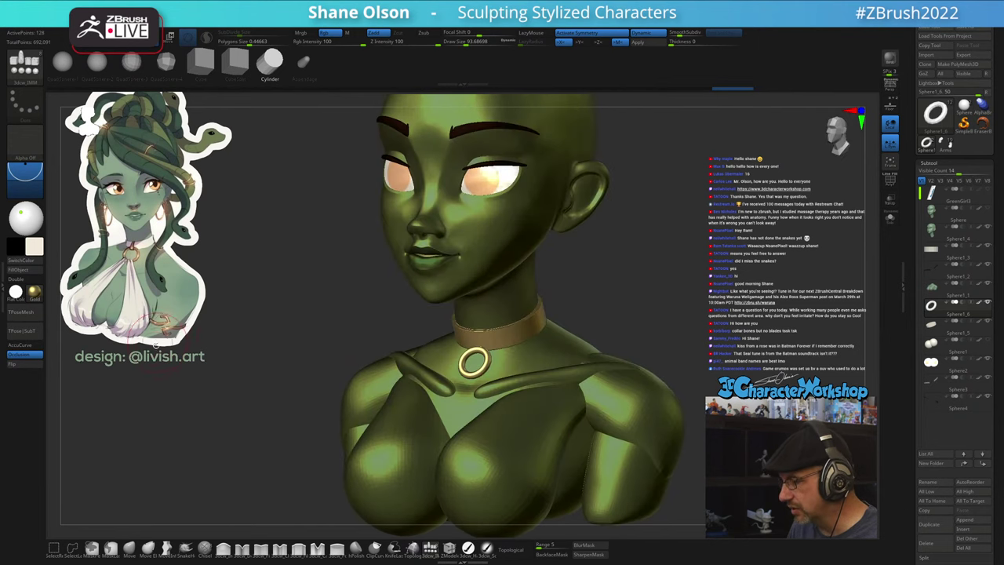
left_click(34, 292)
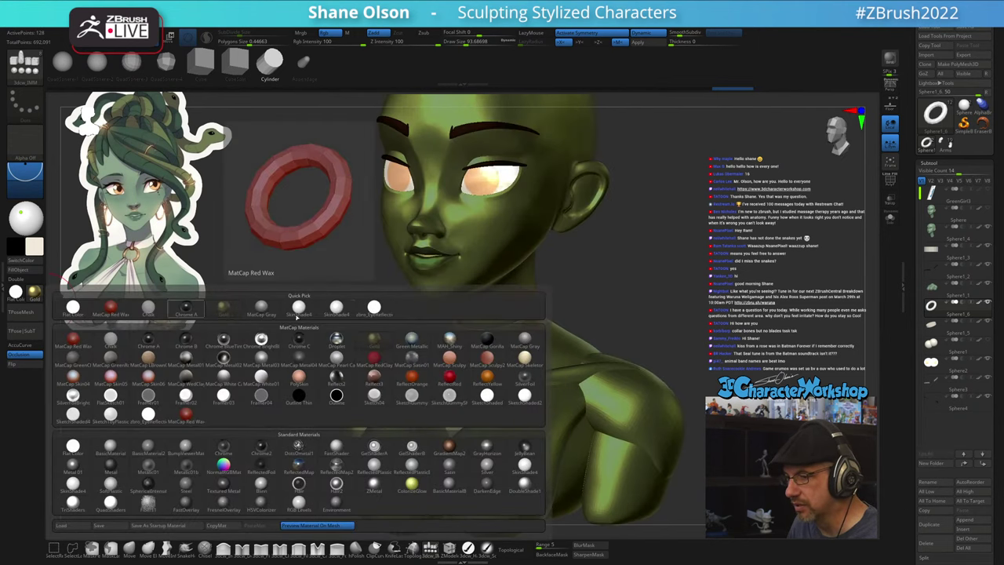
left_click(336, 307)
right_click_drag(651, 302, 648, 349, "ctrl")
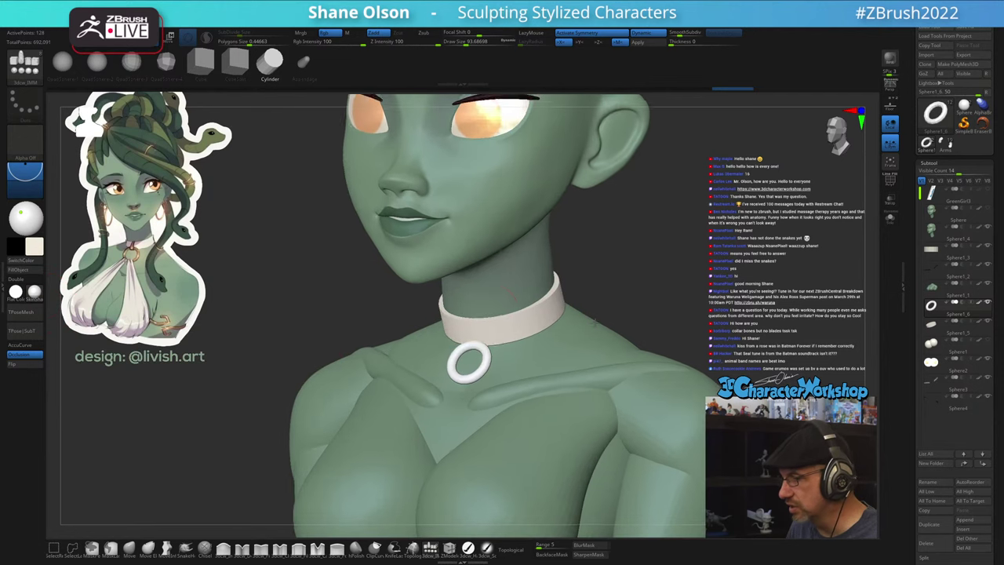
right_click_drag(316, 297, 312, 293, "ctrl")
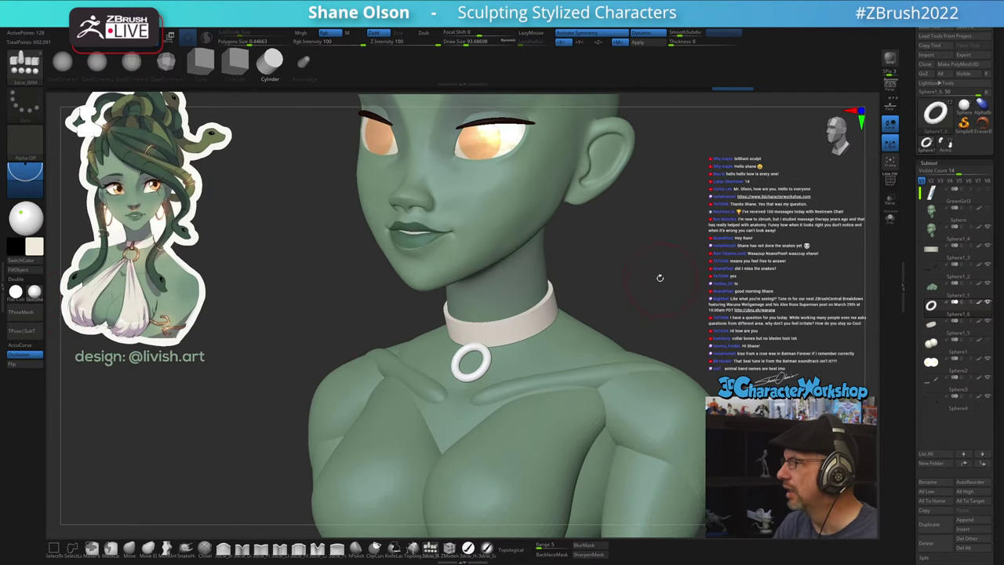
- Sample the tan gold colour from the choker ring in the reference illustration and fill the ring object with it
right_click_drag(660, 278, 653, 298, "ctrl")
key("s")
left_click_drag(371, 312, 374, 312)
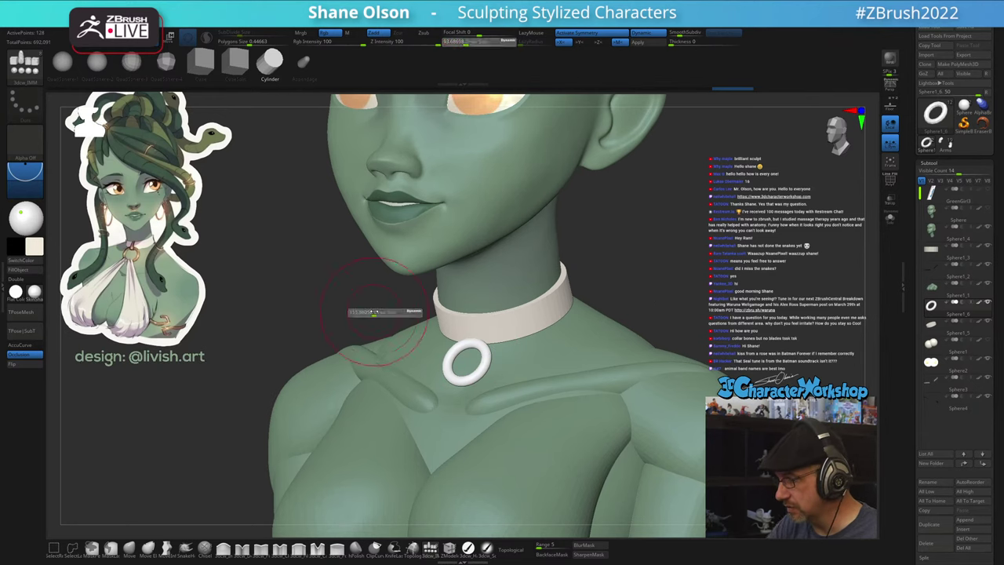
left_click(373, 312)
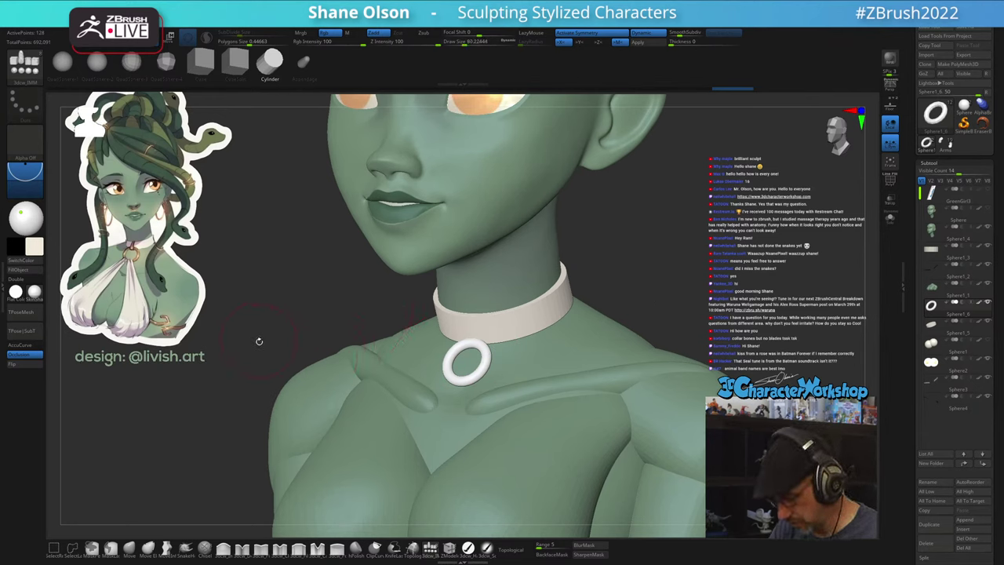
key("shift+z")
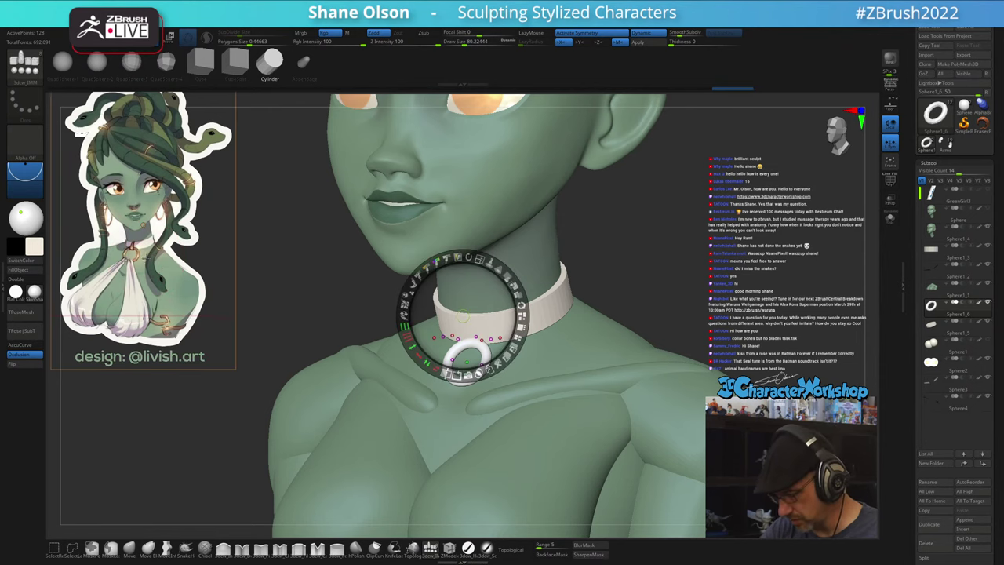
key("shift+z")
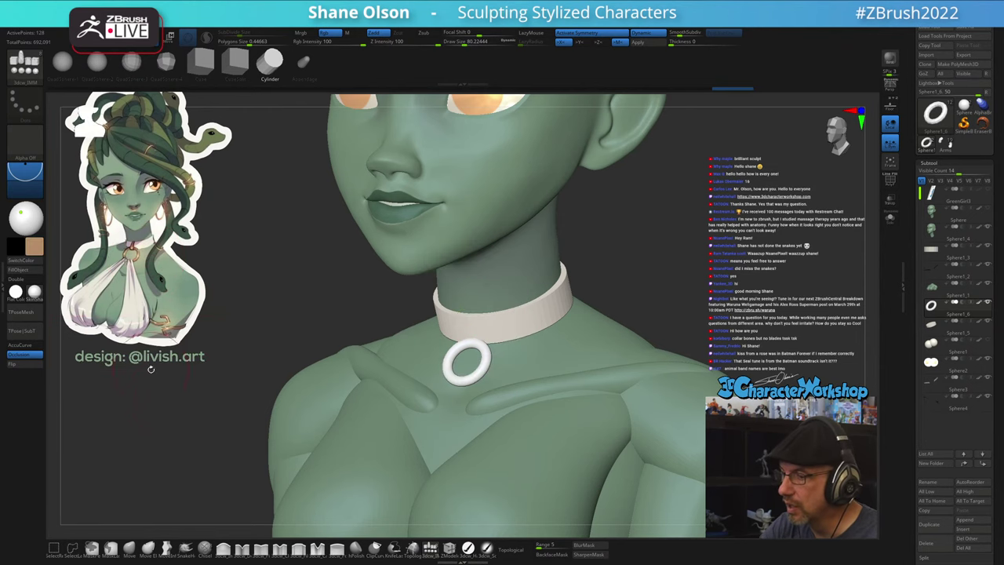
left_click(469, 548)
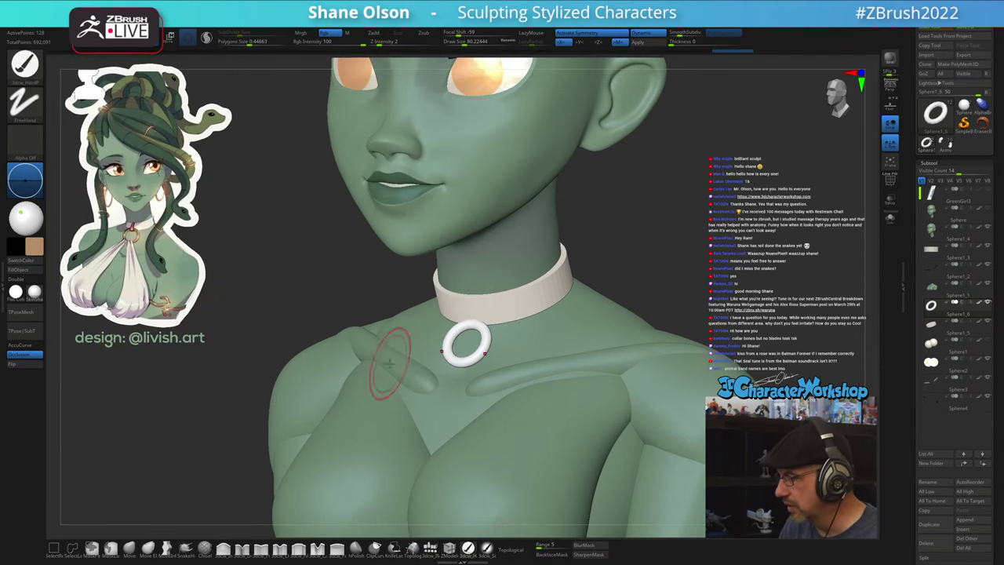
left_click(24, 270)
- Examine the bust and its coloured ring from the front, three-quarter and raised angles, comparing the proportions with the reference illustration
left_click_drag(629, 287, 593, 302)
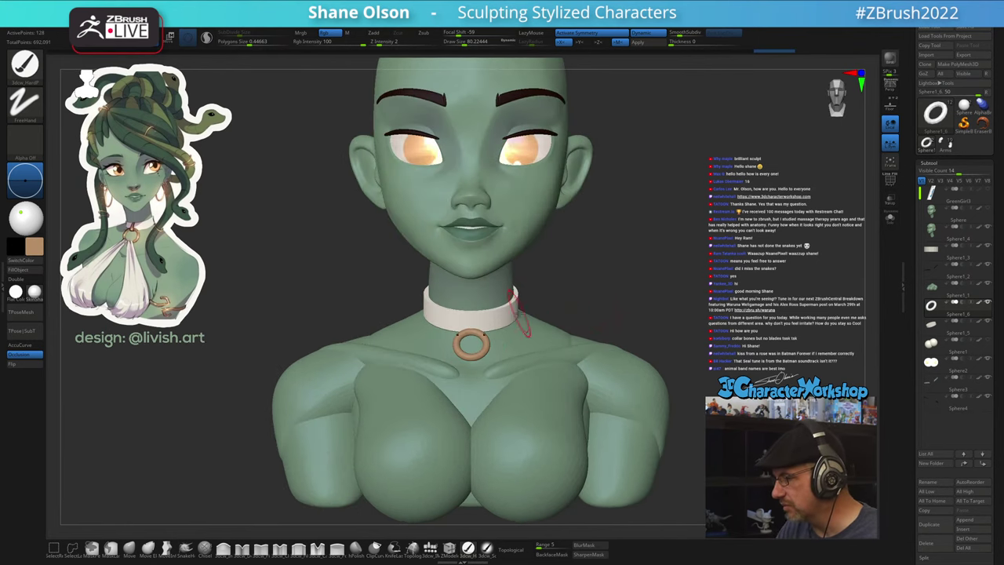
left_click_drag(713, 346, 698, 347, "alt")
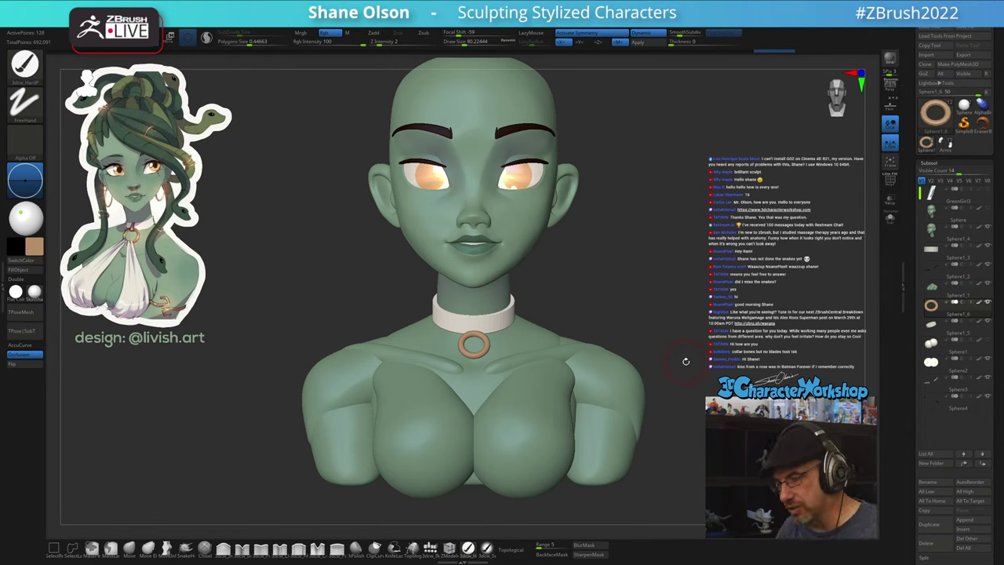
left_click_drag(600, 295, 562, 300)
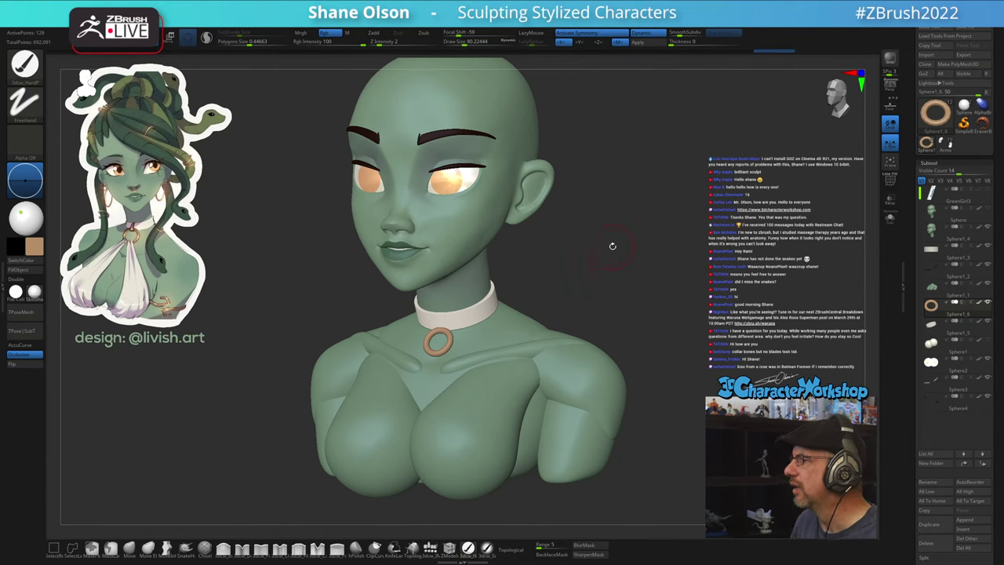
left_click_drag(611, 245, 614, 252)
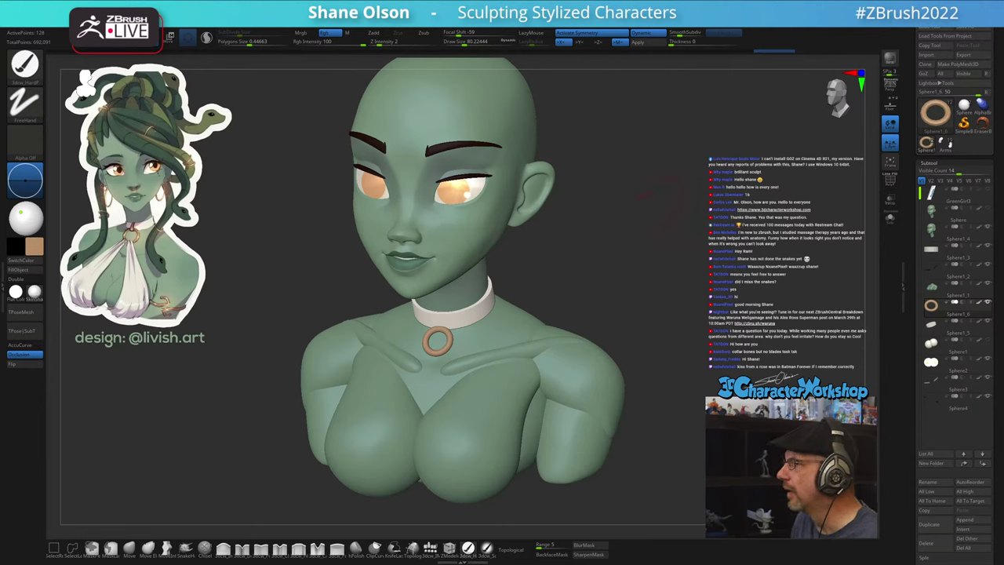
left_click_drag(657, 228, 663, 264)
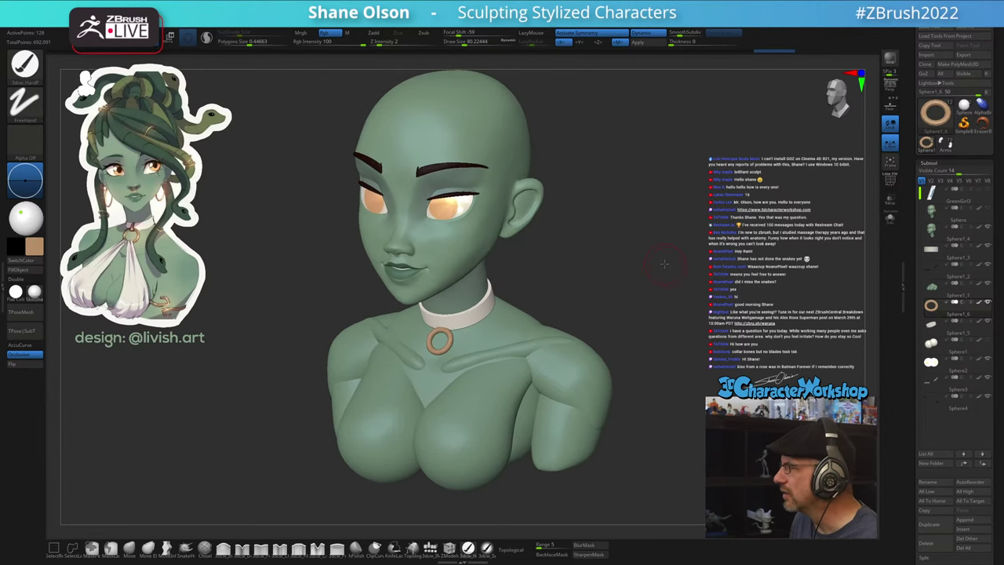
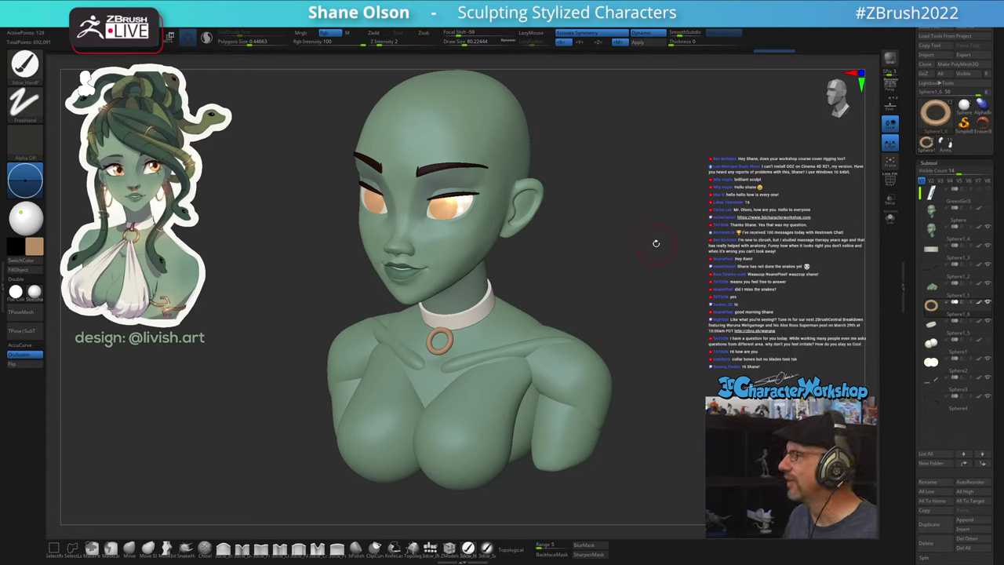
key("s")
left_click_drag(656, 243, 659, 244)
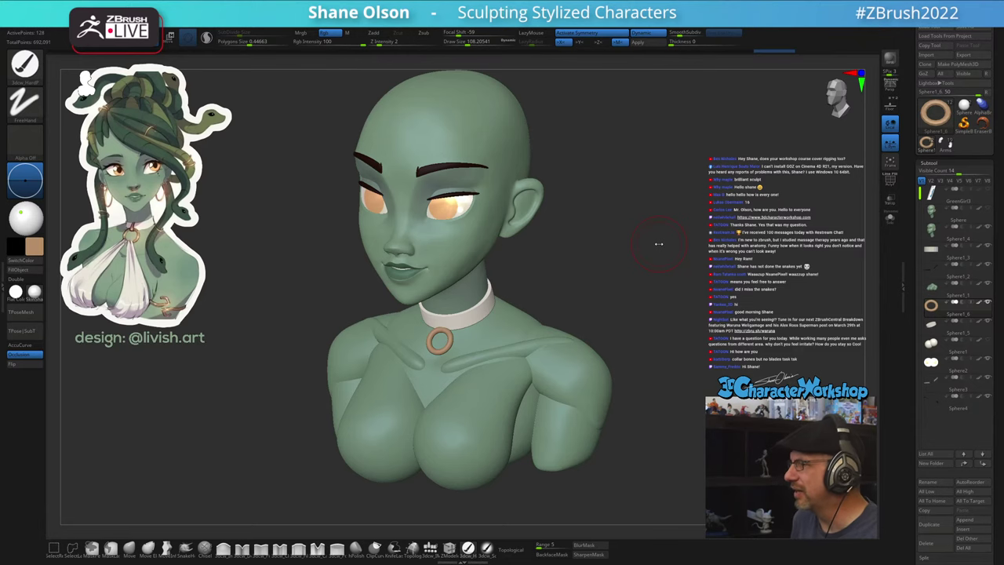
left_click_drag(659, 244, 658, 246)
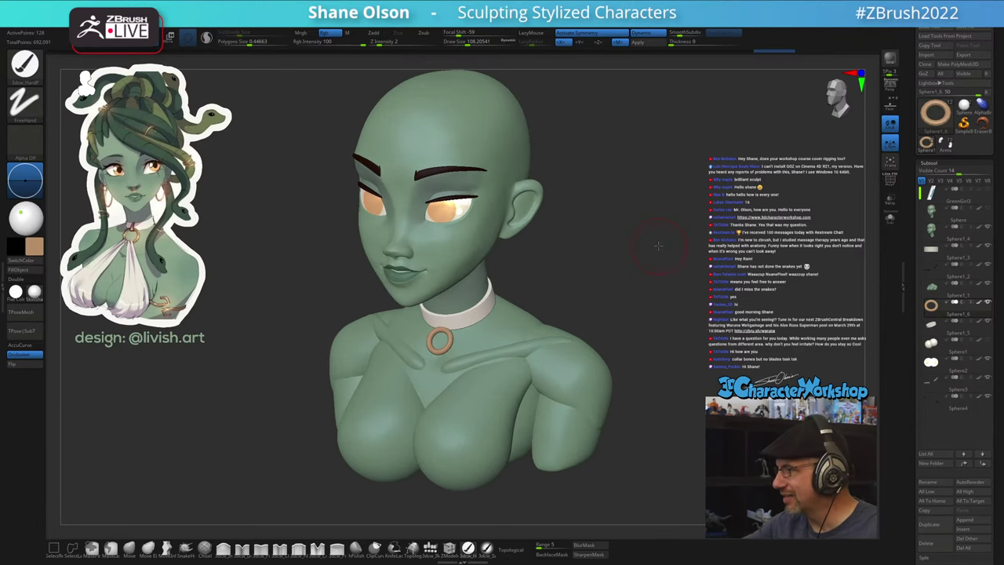
mouse_move(605, 339)
left_mouse_down()
mouse_move(617, 333)
mouse_move(597, 277)
mouse_move(610, 361)
left_mouse_up()
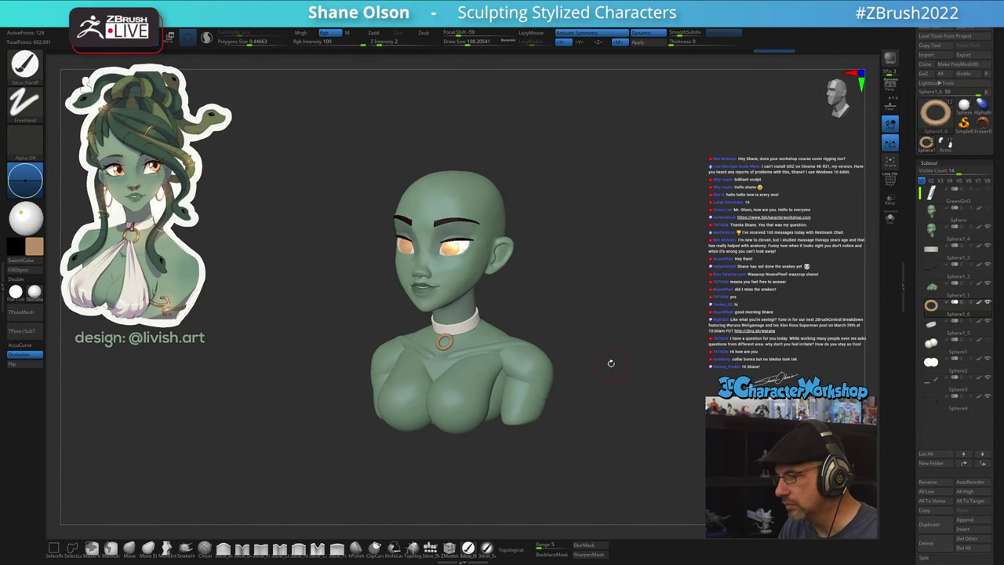
mouse_move(547, 274)
left_mouse_down("alt")
mouse_move(592, 343)
mouse_move(605, 327)
left_mouse_up("alt")
key("s")
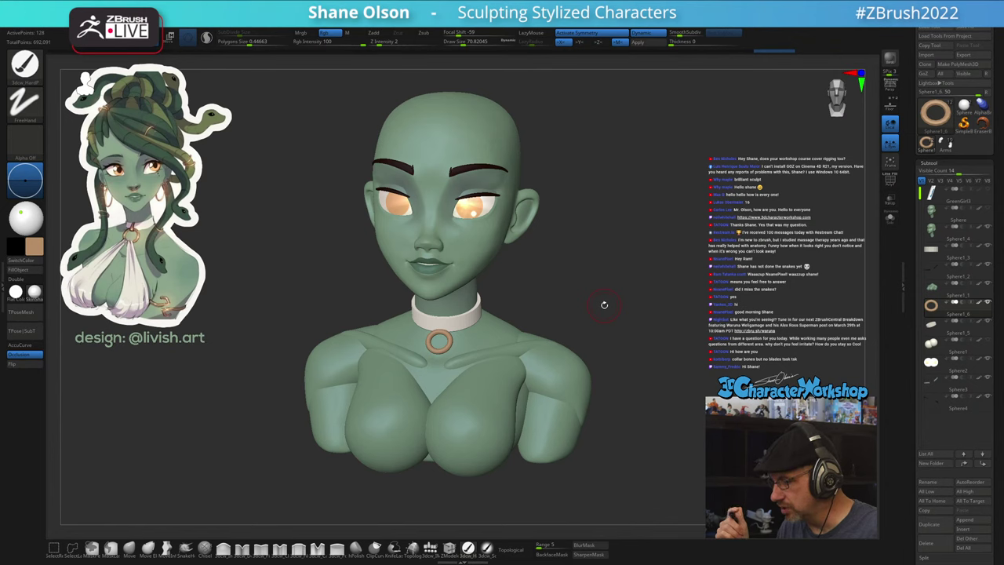
left_click_drag(603, 402, 602, 415)
mouse_move(618, 317)
left_mouse_down()
mouse_move(605, 269)
mouse_move(580, 285)
left_mouse_up()
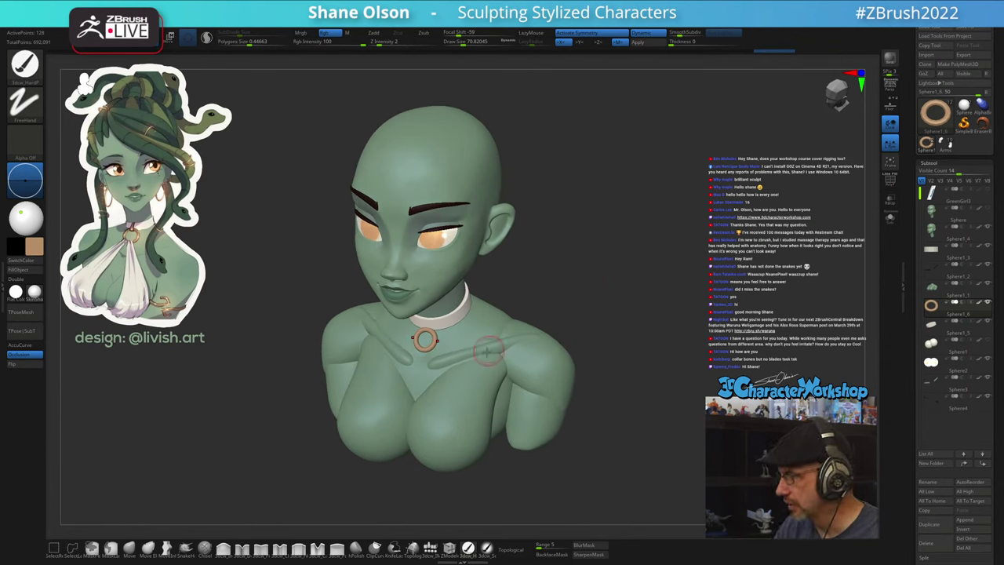
- Make the chest the active subtool and choose the insert-mesh brush of basic primitives
left_click(468, 411, "alt")
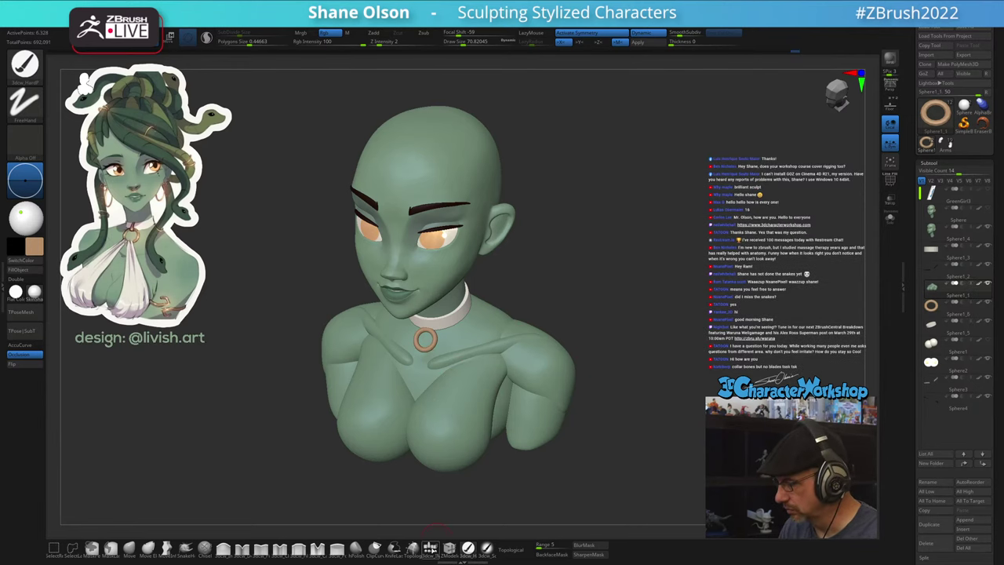
left_click(429, 547)
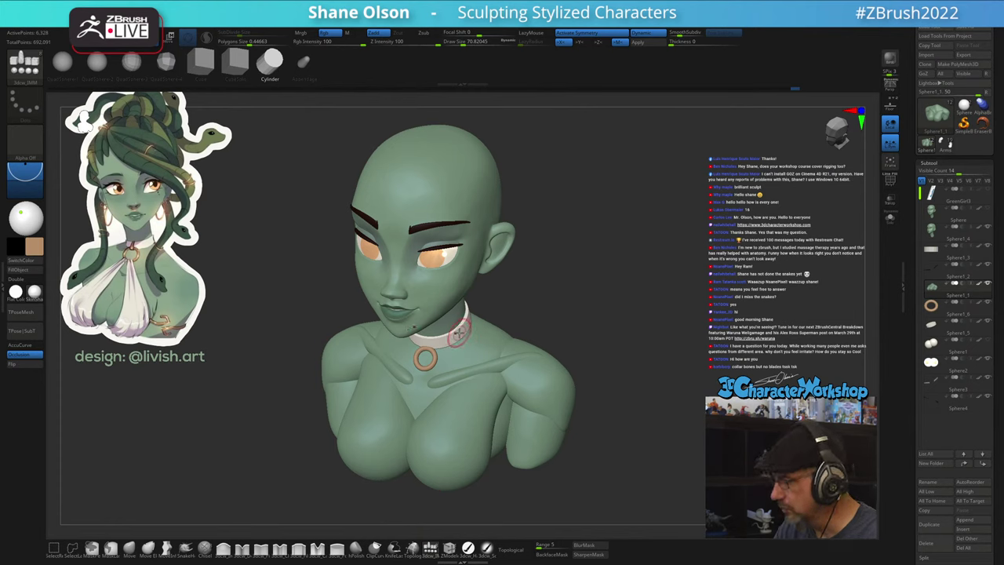
- Try to insert the Appendage primitive on the front of the chest, and undo the insertion
left_click_drag(445, 430, 455, 449)
key("ctrl+z")
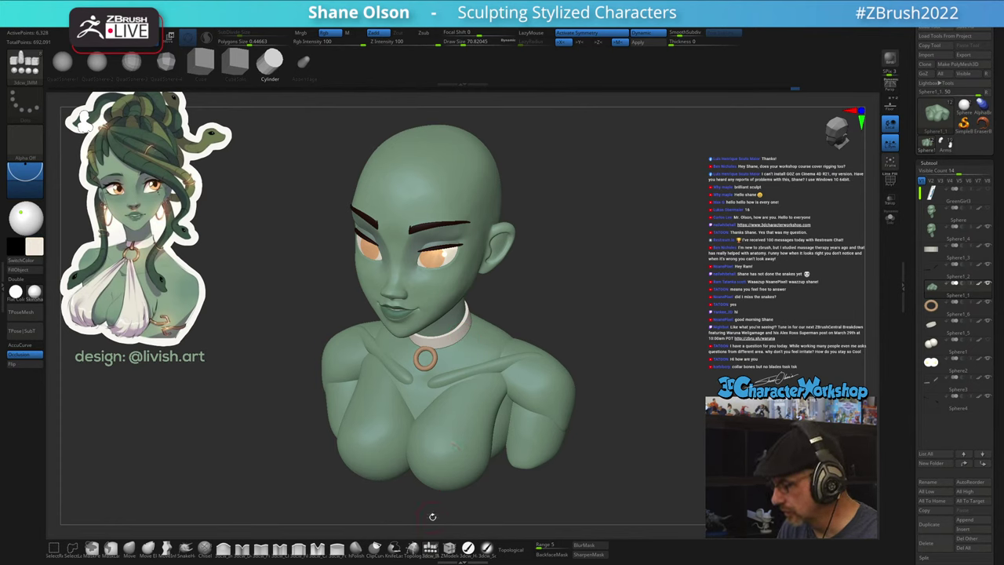
left_click_drag(567, 303, 575, 307)
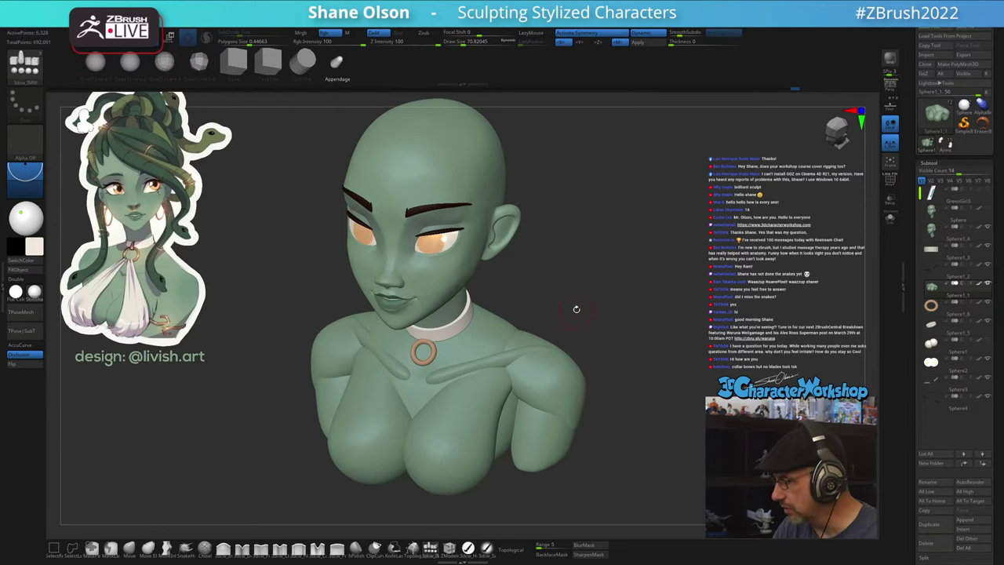
left_click_drag(448, 422, 453, 463)
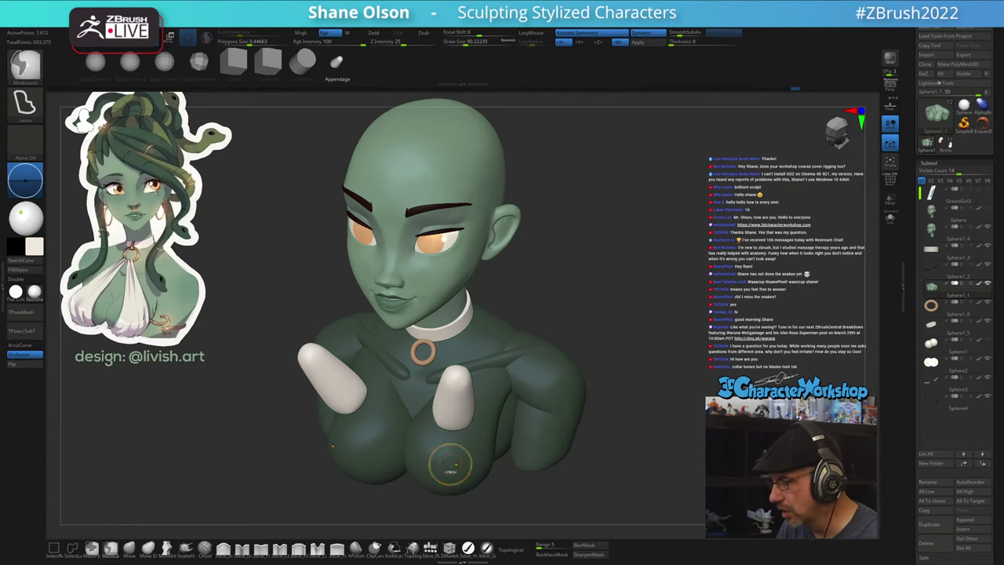
key("ctrl+z")
- Insert the QuadSphere-2 primitive on the front of the chest and split it from the chest with Split Unmasked Points
left_click(129, 62)
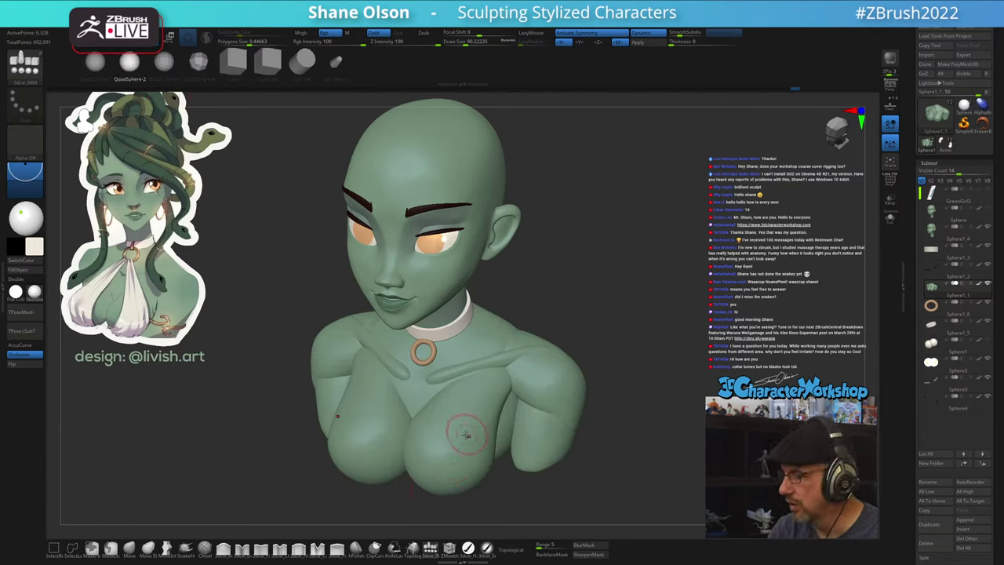
left_click_drag(459, 430, 458, 471)
left_click_drag(646, 397, 670, 390)
key("space")
left_click(667, 350)
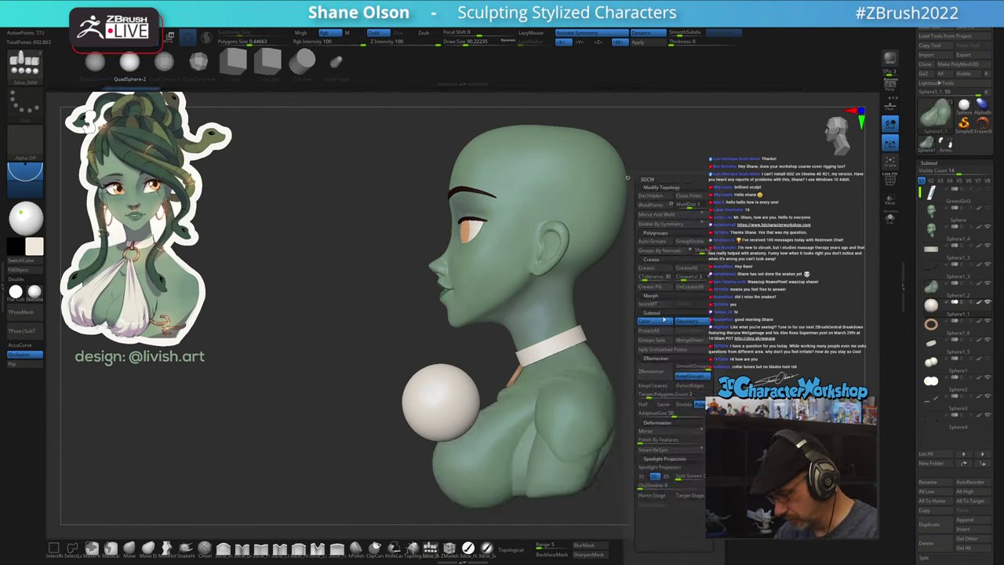
- Scale and move the new sphere to fit over one breast, and mirror it onto the other breast
left_click(441, 424, "alt")
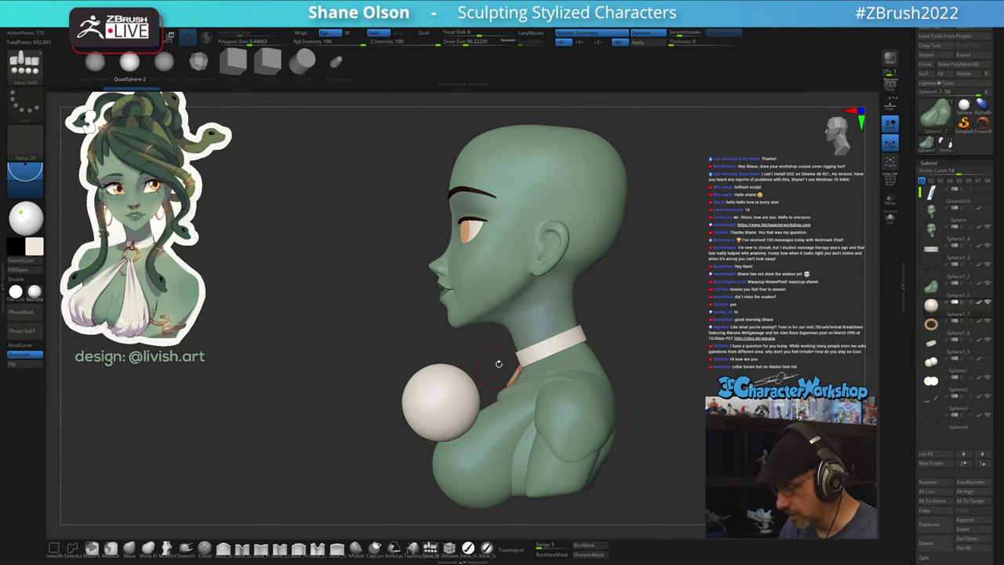
left_click_drag(266, 420, 256, 411, "alt")
key("s")
left_click_drag(290, 463, 303, 466)
key("w")
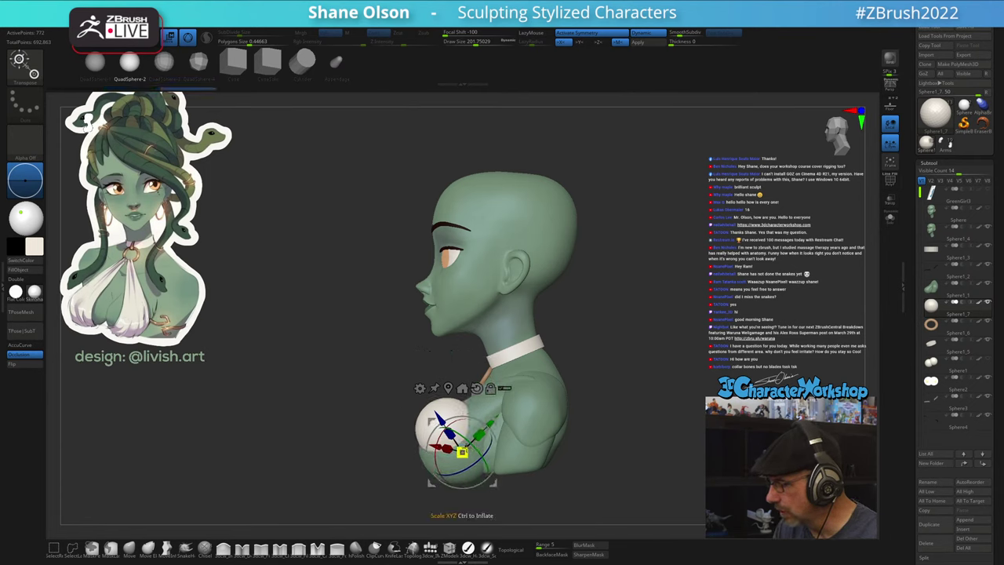
left_click_drag(464, 450, 471, 444)
left_click_drag(345, 447, 452, 419)
left_click_drag(583, 373, 461, 432)
mouse_move(372, 480)
left_mouse_down()
mouse_move(518, 446)
mouse_move(380, 471)
left_mouse_up()
- Pull the two mirrored spheres up toward the choker ring with the Move brush, forming the teardrop cups of the halter top
left_click(130, 549)
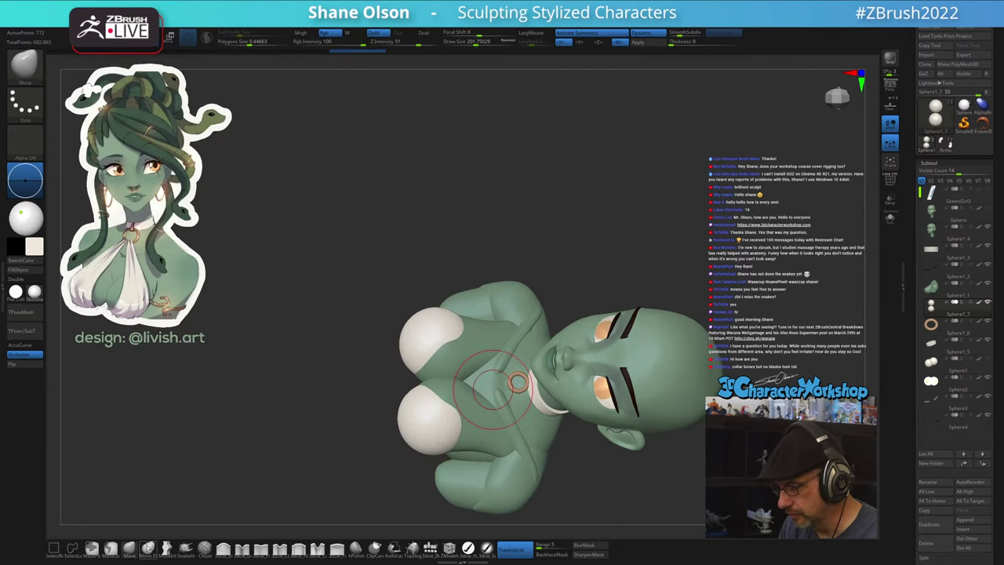
left_click_drag(288, 506, 323, 420)
mouse_move(466, 395)
left_mouse_down()
mouse_move(440, 420)
mouse_move(448, 424)
mouse_move(437, 431)
mouse_move(459, 418)
mouse_move(445, 453)
mouse_move(455, 442)
mouse_move(478, 452)
mouse_move(460, 437)
mouse_move(488, 421)
left_mouse_up()
key("s")
left_click_drag(476, 455, 466, 463)
mouse_move(561, 448)
left_mouse_down()
mouse_move(547, 480)
mouse_move(581, 445)
mouse_move(560, 448)
left_mouse_up()
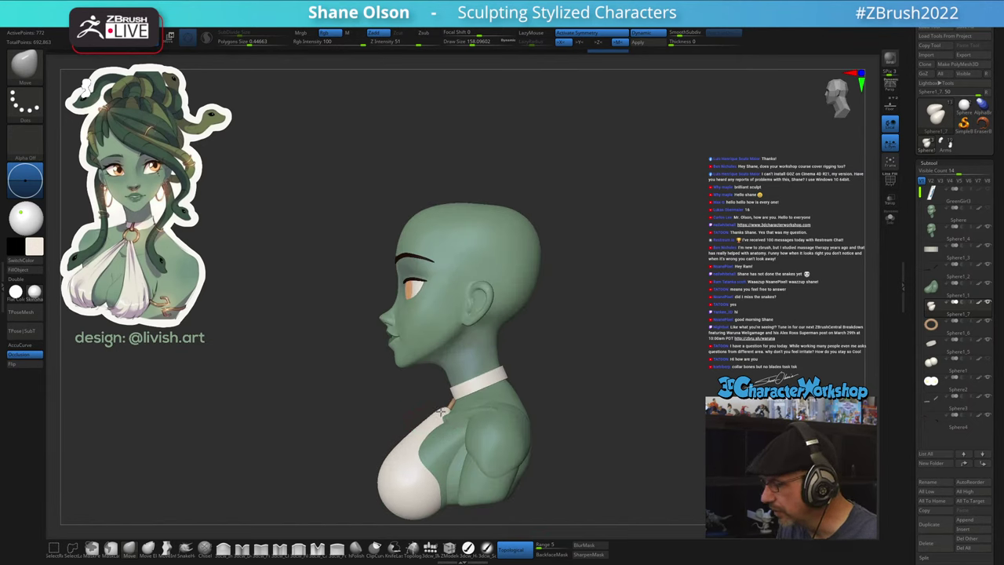
- Refine the side profile of the halter cups with a larger Move brush so their upper ends follow the chest to the ring
key("s")
mouse_move(429, 424)
left_mouse_down()
mouse_move(430, 436)
mouse_move(400, 447)
left_mouse_up()
key("s")
left_click_drag(402, 445, 410, 445)
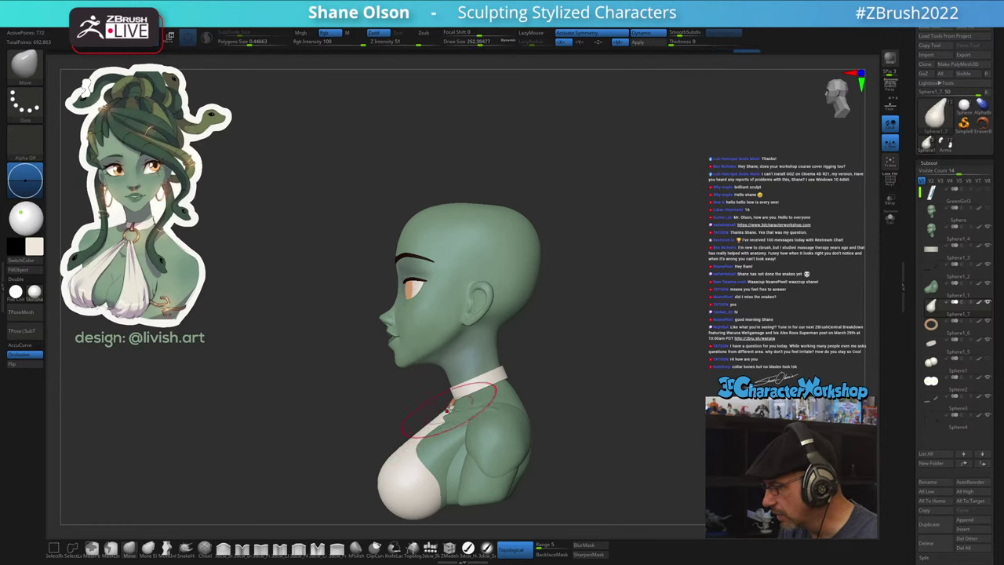
mouse_move(459, 412)
right_mouse_down()
mouse_move(509, 414)
mouse_move(453, 424)
right_mouse_up()
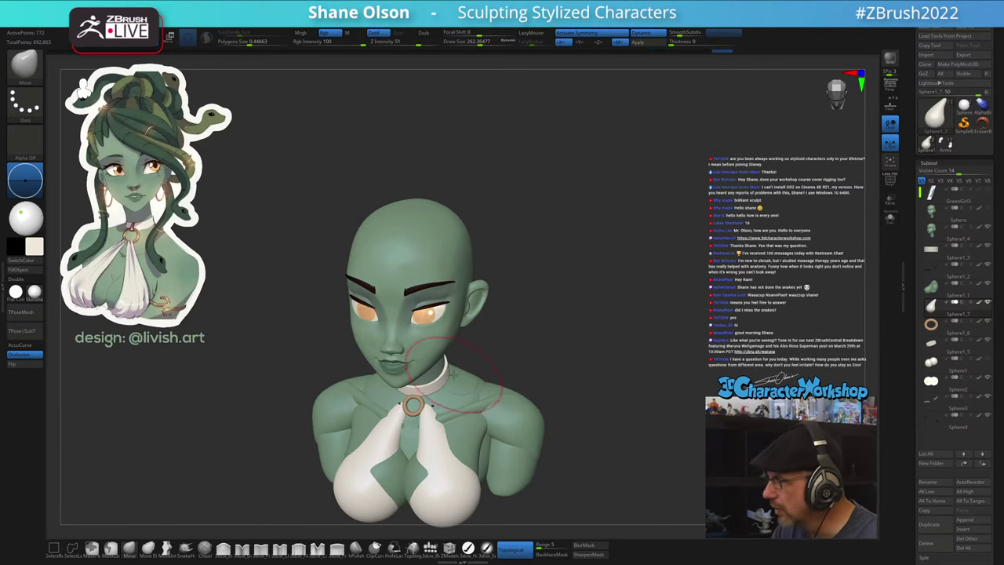
right_click_drag(463, 382, 458, 335, "alt")
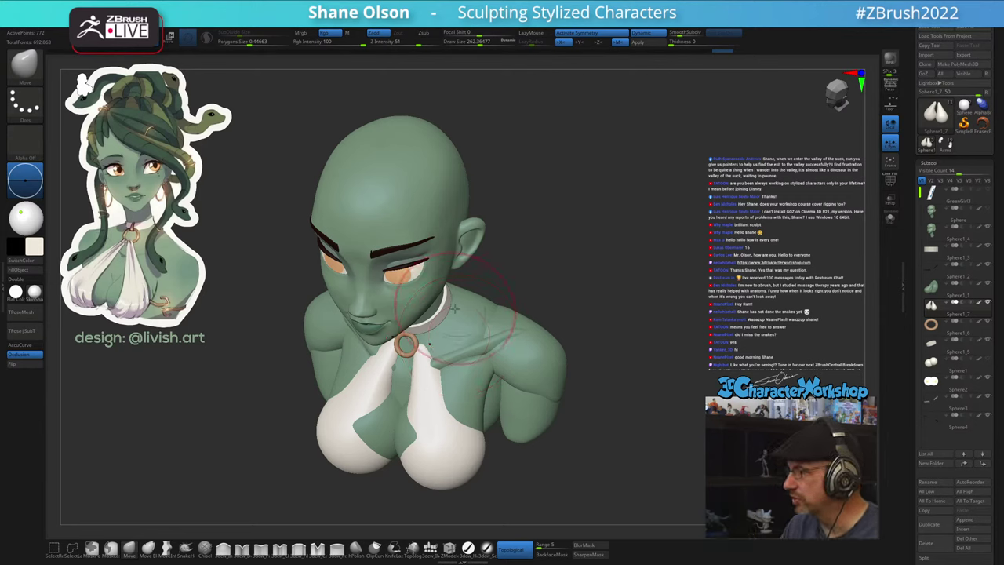
- Narrow the upper ends of both cups beneath the choker ring with a smaller Move brush
mouse_move(457, 308)
right_mouse_down()
mouse_move(439, 351)
mouse_move(419, 336)
mouse_move(437, 354)
right_mouse_up()
key("[")
key("[")
key("[")
key("[")
key("bracketright")
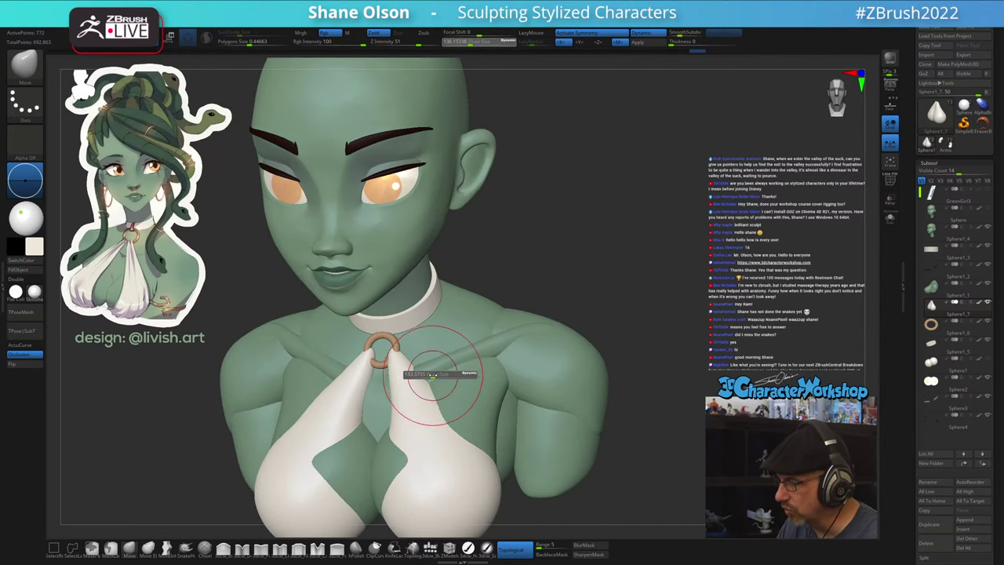
left_click_drag(395, 396, 389, 403)
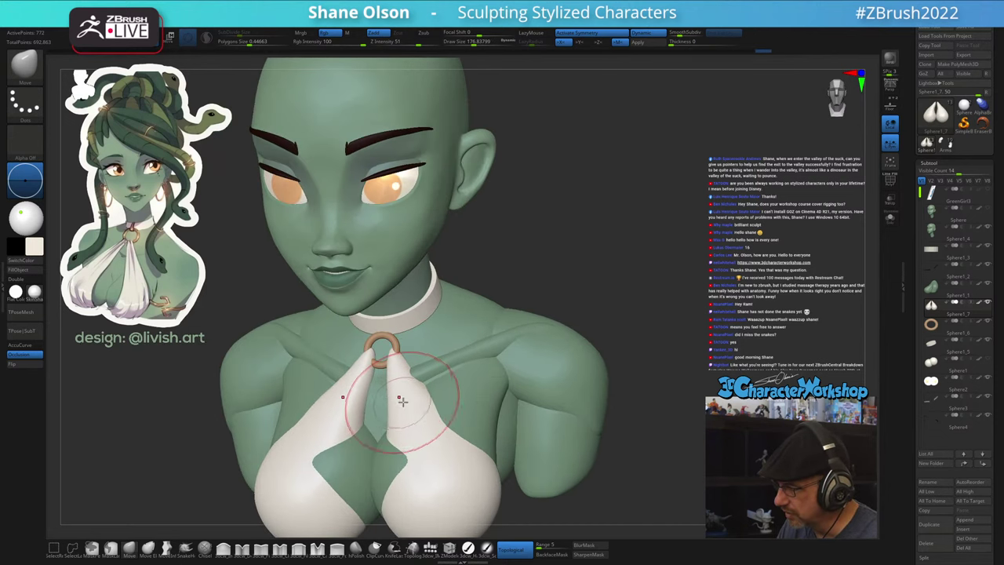
- Shape the outer edges of the cups over the sides of the breasts with the Move brush at size about 250
key("s")
left_click_drag(416, 473, 431, 472)
mouse_move(475, 469)
right_mouse_down()
mouse_move(443, 470)
mouse_move(460, 426)
mouse_move(470, 448)
right_mouse_up()
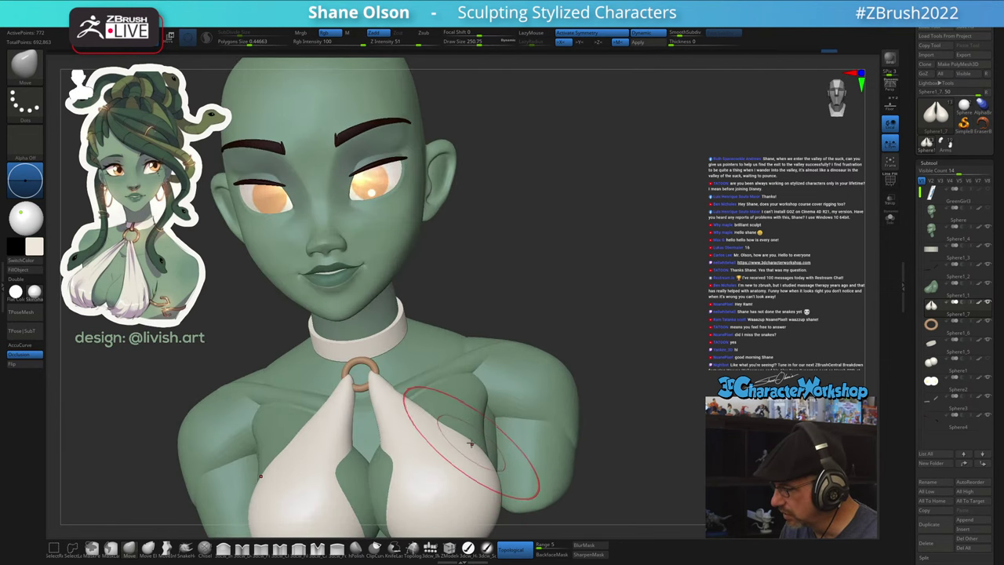
mouse_move(409, 464)
right_mouse_down()
mouse_move(439, 405)
mouse_move(464, 401)
right_mouse_up()
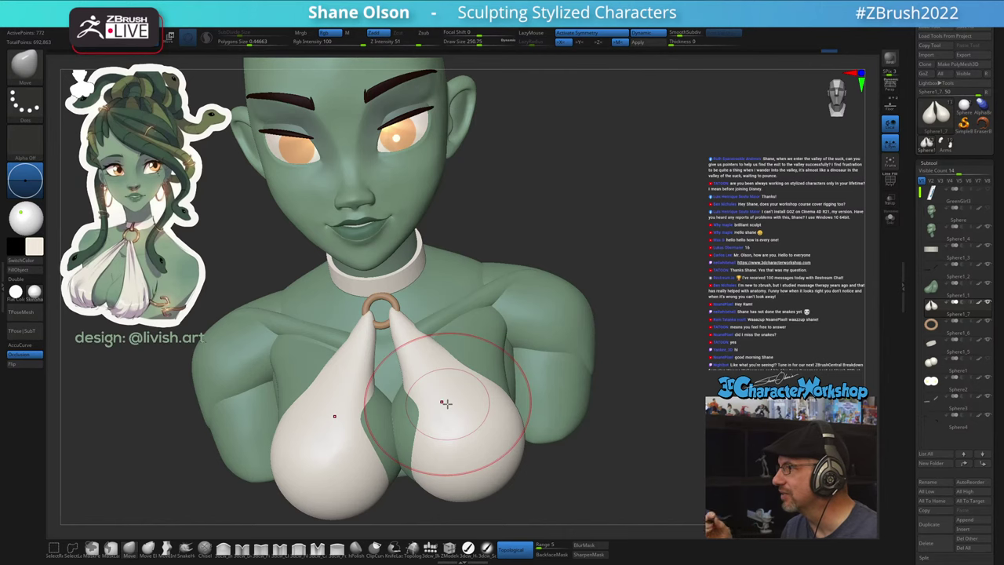
- Pull the inner edges of the cups toward the cleavage into a straighter line, with the Move brush at size about 197
mouse_move(579, 433)
left_mouse_down()
mouse_move(593, 436)
mouse_move(533, 442)
mouse_move(416, 412)
left_mouse_up()
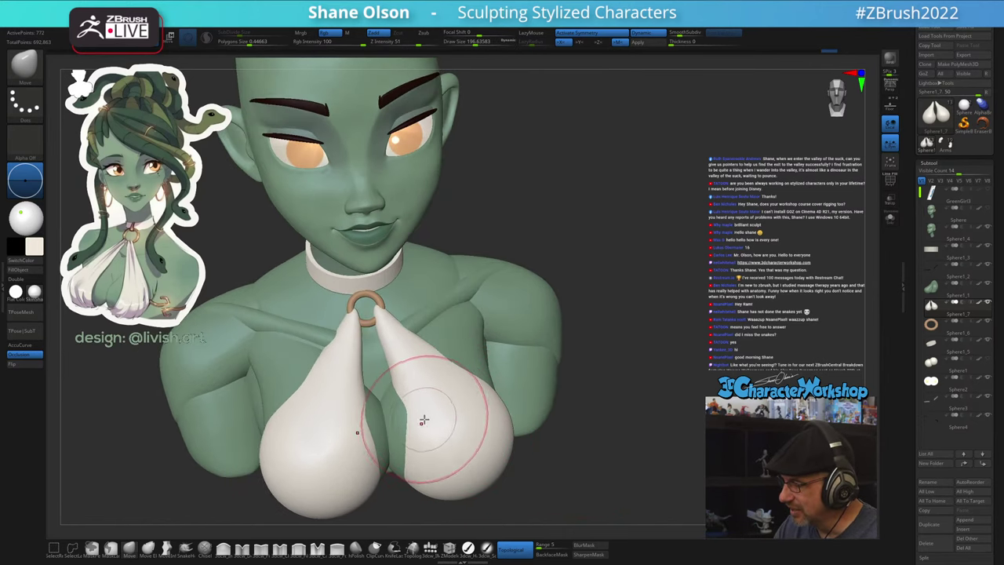
mouse_move(428, 415)
right_mouse_down()
mouse_move(455, 412)
mouse_move(444, 421)
right_mouse_up()
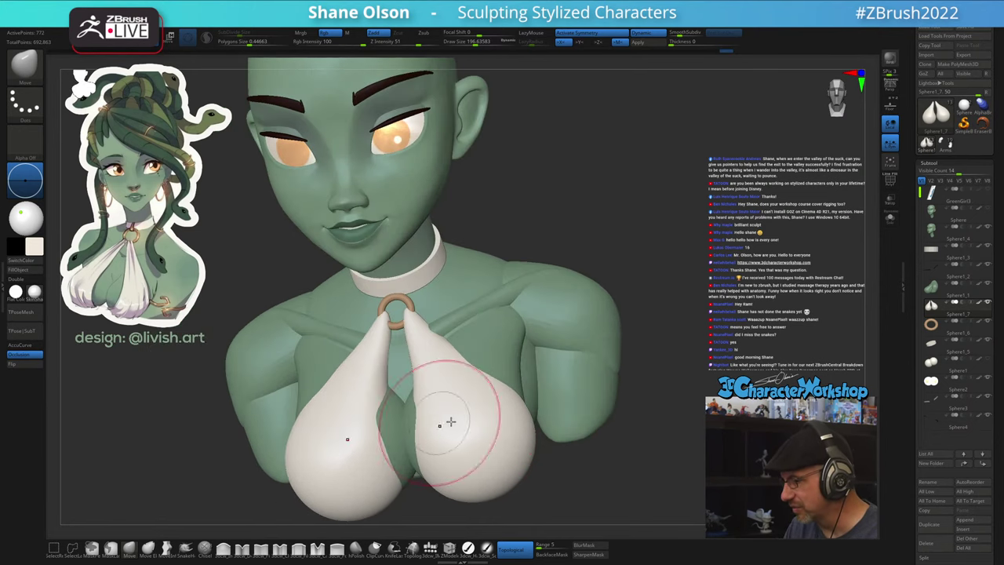
right_click_drag(576, 437, 556, 454)
right_click_drag(499, 386, 460, 396)
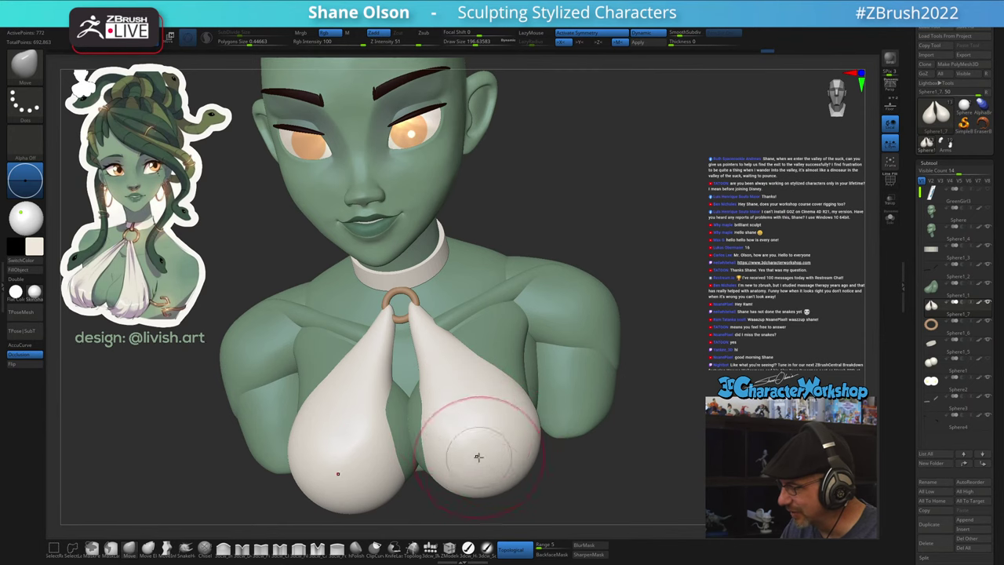
right_click_drag(590, 450, 555, 471)
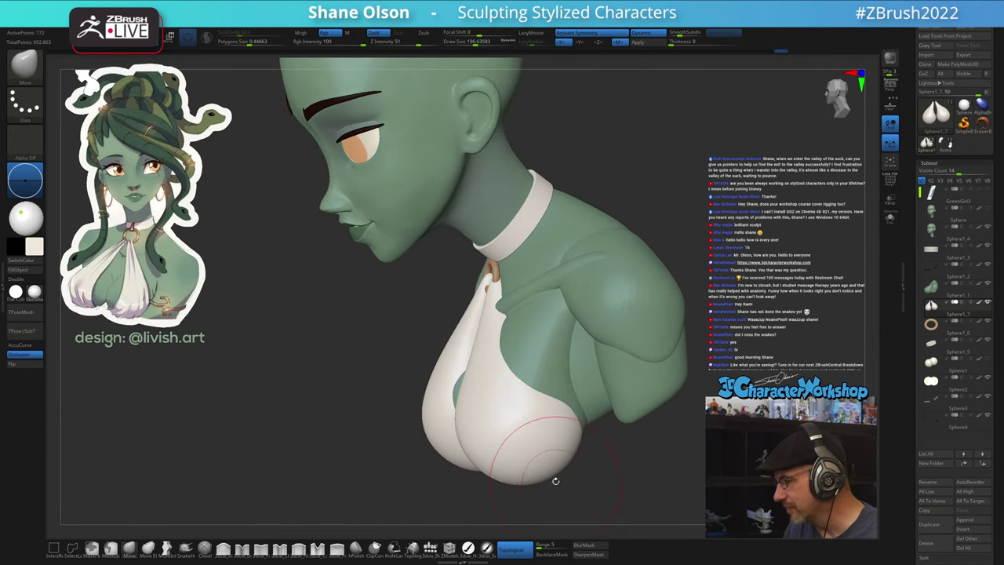
- Isolate the halter cups and push their back surfaces inward with the Move brush
left_click(886, 219)
right_click_drag(661, 393, 560, 392)
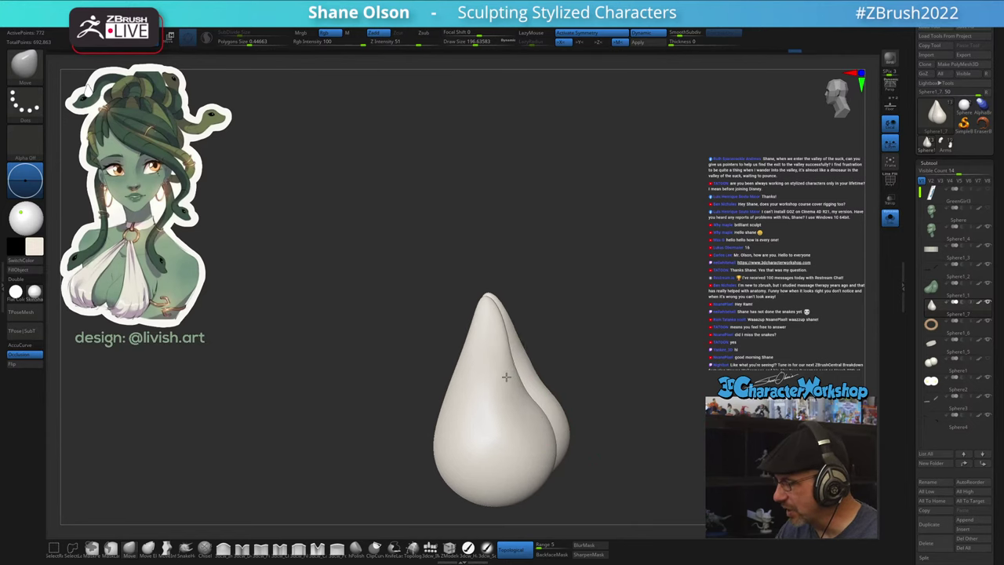
key("]")
left_click_drag(522, 430, 532, 422)
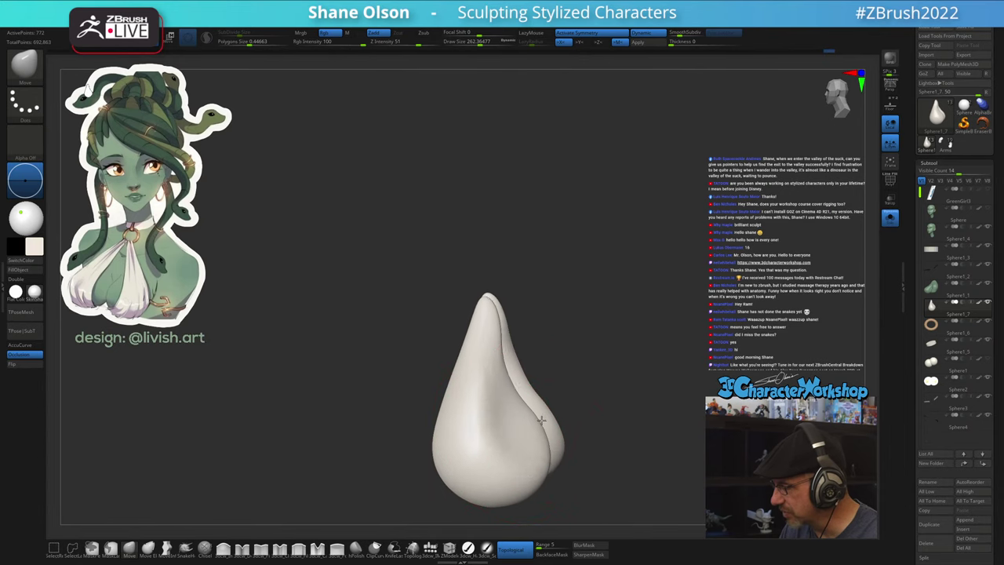
right_click_drag(541, 420, 536, 420)
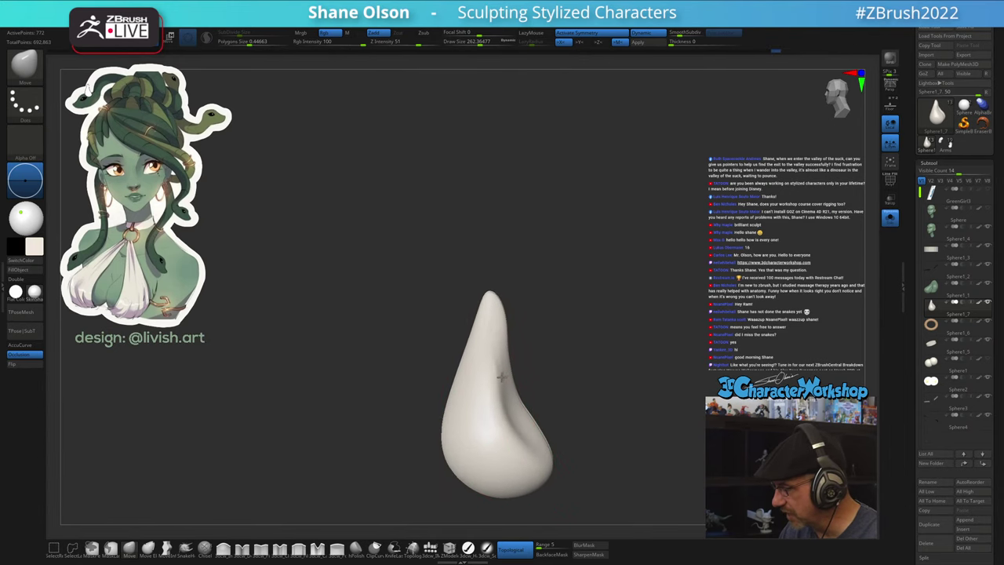
mouse_move(525, 360)
right_mouse_down()
mouse_move(511, 382)
mouse_move(529, 350)
right_mouse_up()
right_click_drag(524, 310, 518, 317)
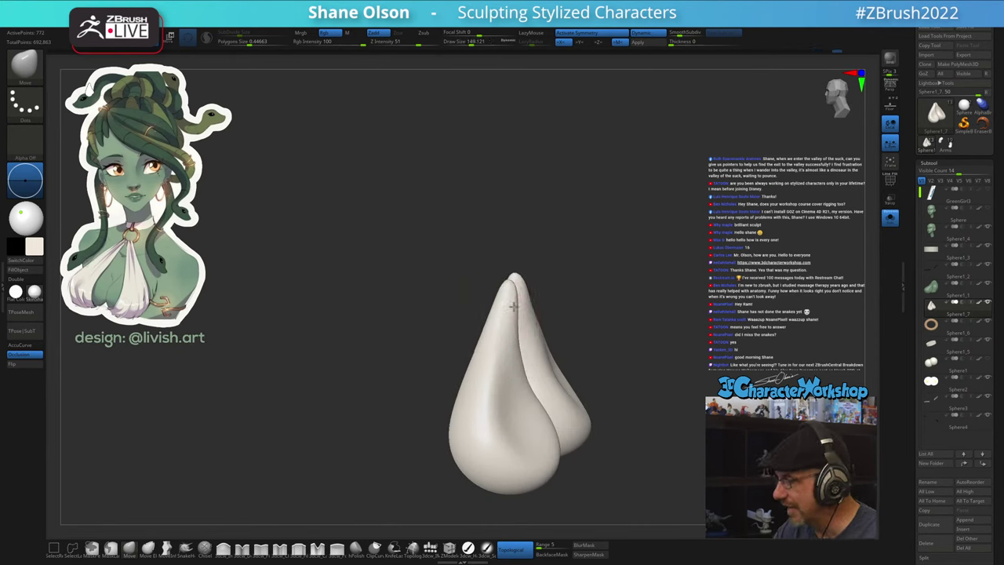
- Deepen the hollow on the back of the cups with the Move brush at size about 192
right_click_drag(523, 398, 520, 414)
key("b")
key("s")
key("t")
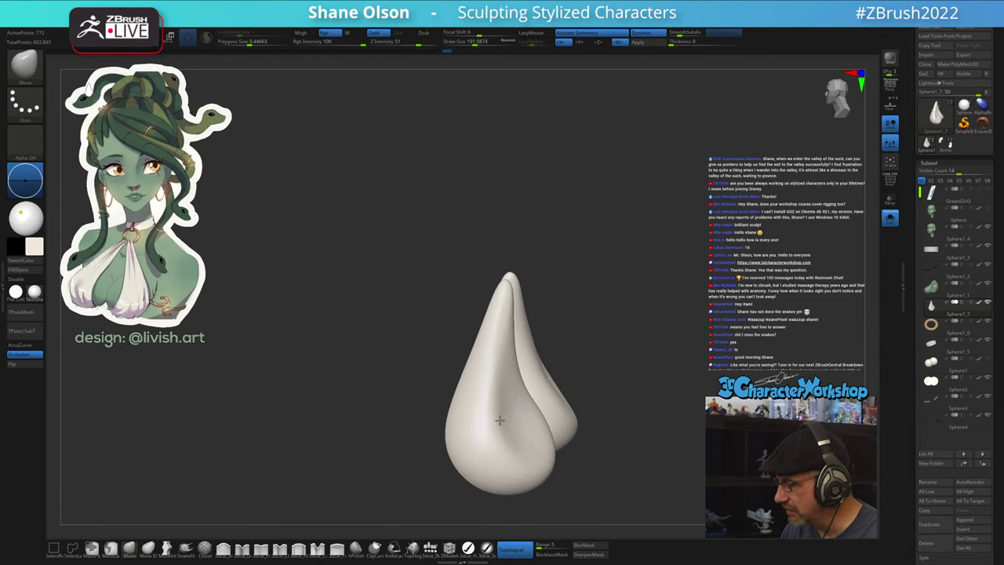
left_click_drag(497, 423, 505, 434)
mouse_move(555, 464)
right_mouse_down()
mouse_move(511, 457)
mouse_move(542, 426)
right_mouse_up()
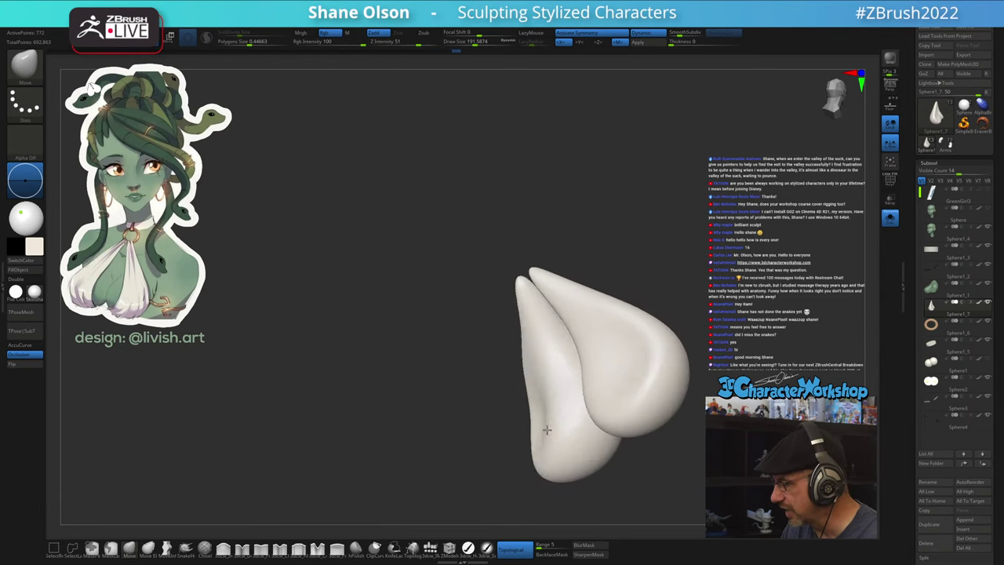
left_click_drag(542, 401, 547, 378)
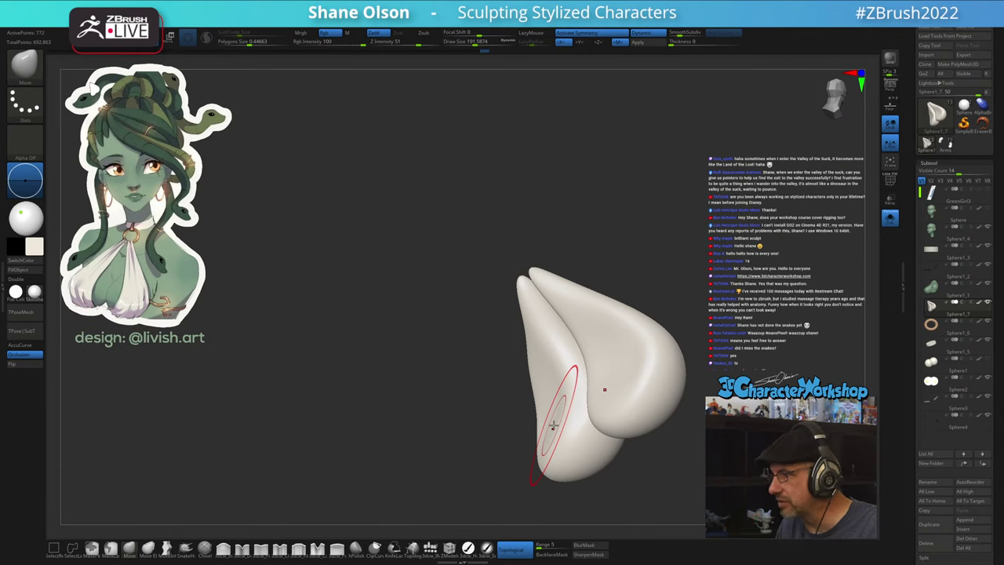
- Extend the hollow across the lower back of the cups, leaving a curved rim along the edges
left_click_drag(647, 436, 633, 441, "alt")
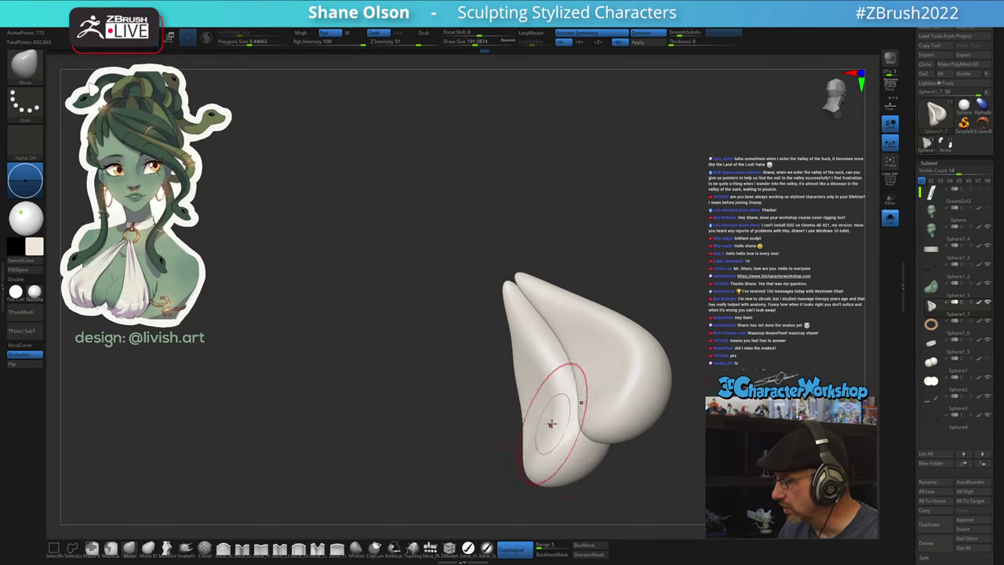
mouse_move(573, 419)
right_mouse_down()
mouse_move(563, 428)
mouse_move(535, 352)
mouse_move(528, 390)
right_mouse_up()
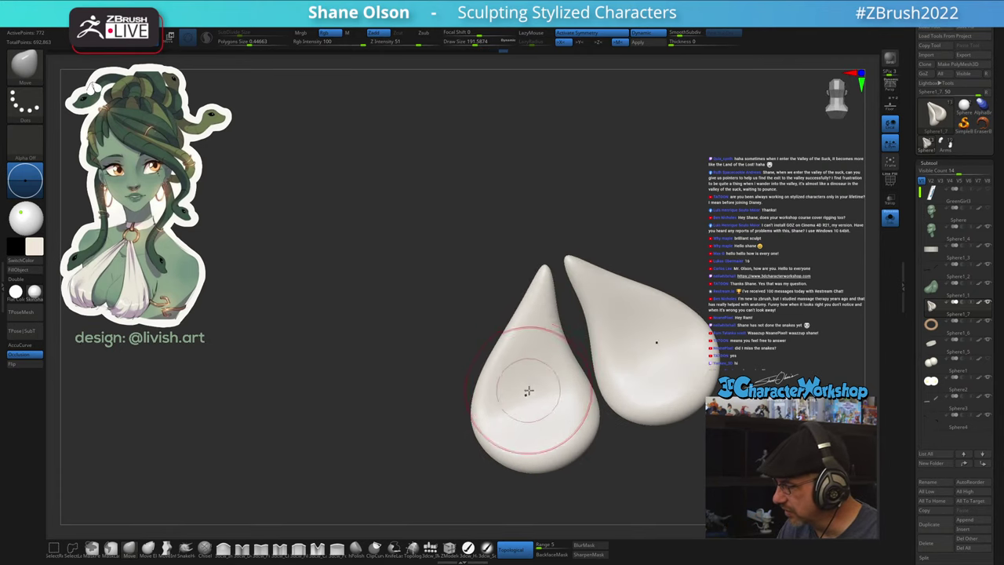
mouse_move(528, 390)
left_mouse_down()
mouse_move(541, 369)
mouse_move(517, 314)
left_mouse_up()
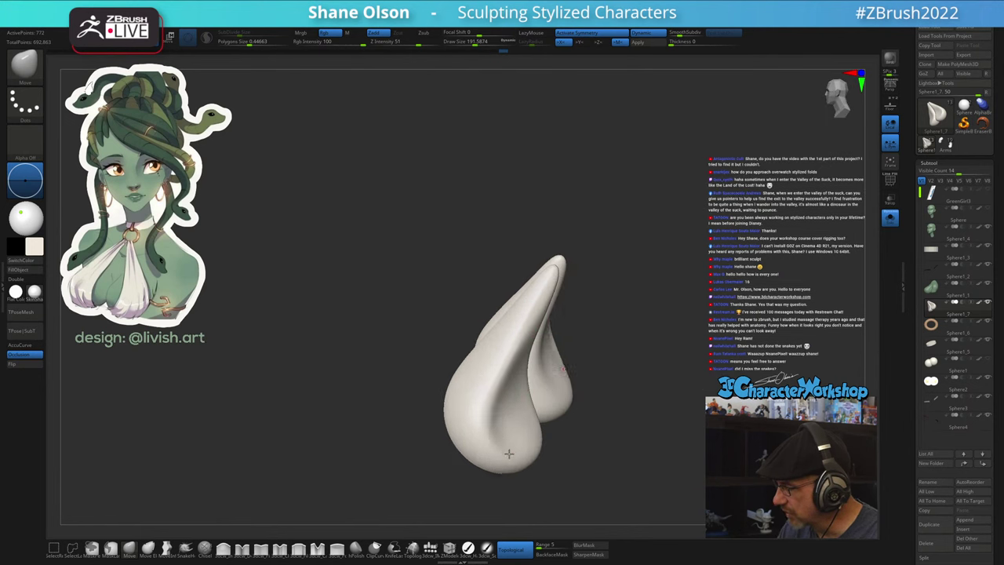
mouse_move(508, 453)
left_mouse_down()
mouse_move(566, 435)
mouse_move(588, 443)
mouse_move(605, 436)
mouse_move(597, 373)
left_mouse_up()
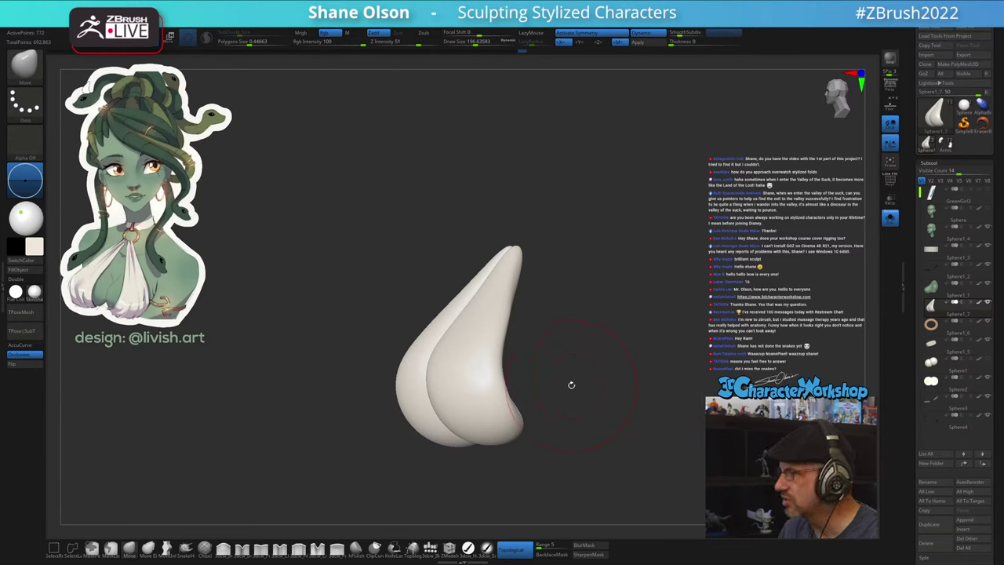
- Adjust the outer contours of the isolated cups from the front with the Move brush at size about 239
mouse_move(571, 384)
left_mouse_down()
mouse_move(507, 340)
mouse_move(520, 302)
mouse_move(547, 304)
left_mouse_up()
right_click_drag(455, 306, 446, 308)
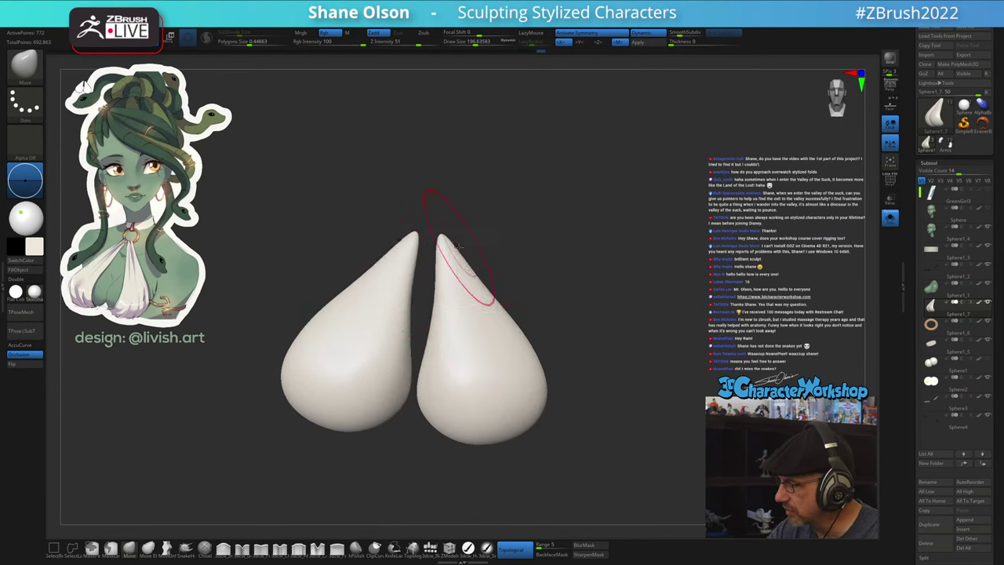
left_click_drag(504, 294, 520, 291)
key("s")
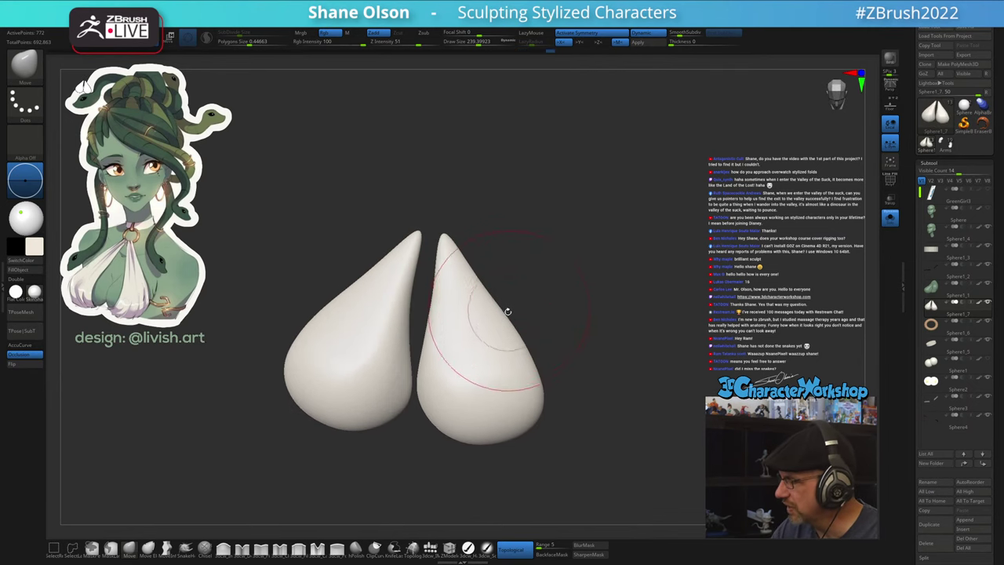
left_click_drag(538, 359, 572, 353)
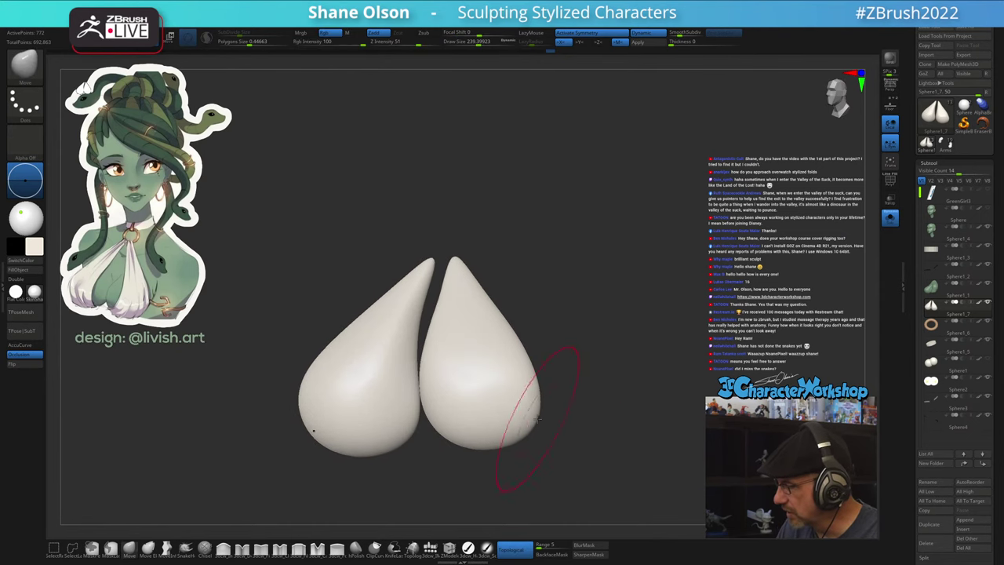
- Show the whole bust again and pull the lower edges of the cups down and under the breasts toward the ribcage
left_click(889, 219)
mouse_move(669, 354)
left_mouse_down()
mouse_move(647, 320)
mouse_move(611, 334)
left_mouse_up()
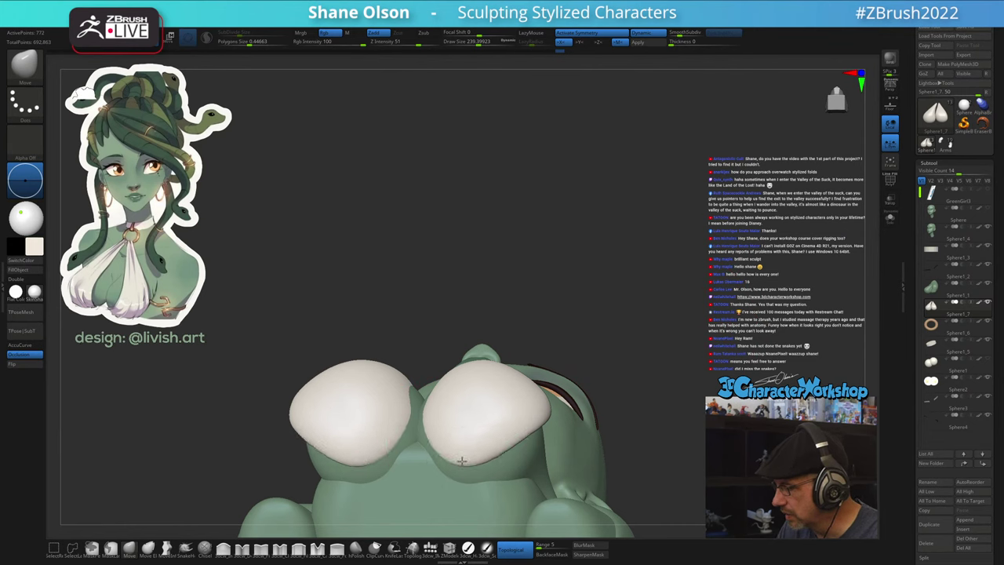
left_click_drag(462, 471, 467, 477)
left_click_drag(627, 408, 542, 428)
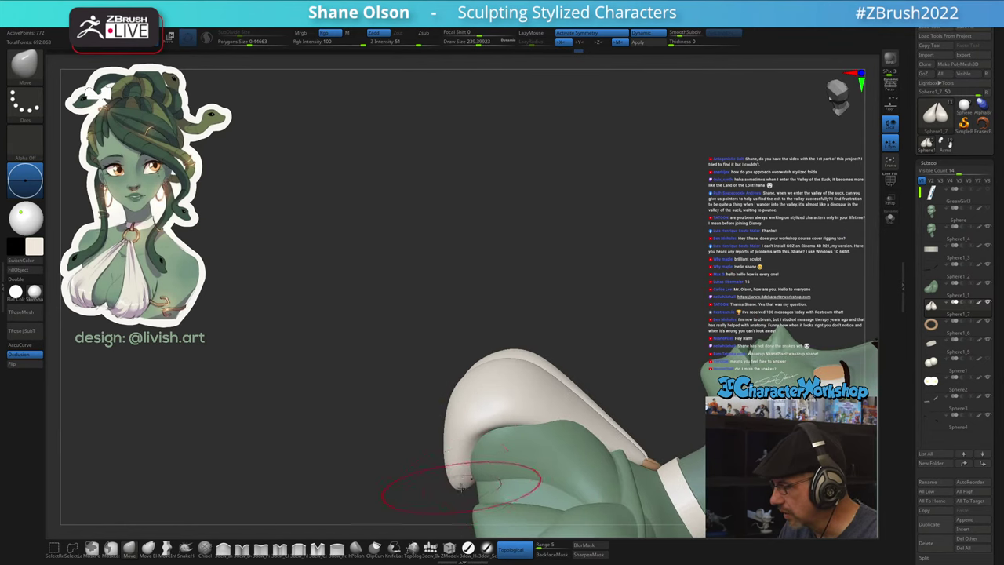
left_click_drag(461, 485, 506, 466)
left_click_drag(439, 439, 557, 433)
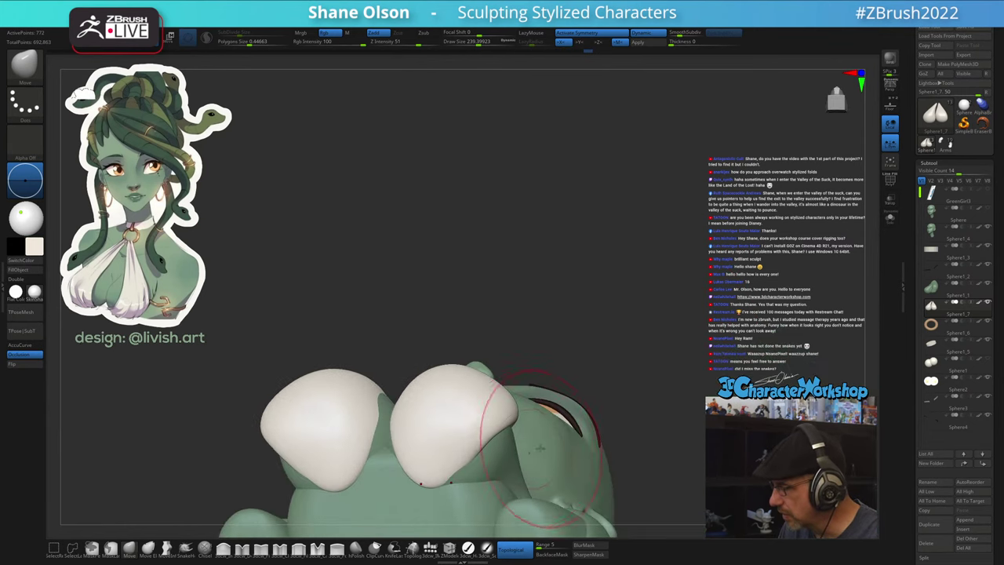
left_click_drag(628, 415, 612, 431)
mouse_move(458, 464)
left_mouse_down()
mouse_move(453, 479)
mouse_move(426, 419)
mouse_move(405, 419)
mouse_move(411, 344)
mouse_move(411, 369)
mouse_move(423, 366)
mouse_move(394, 352)
mouse_move(386, 379)
left_mouse_up()
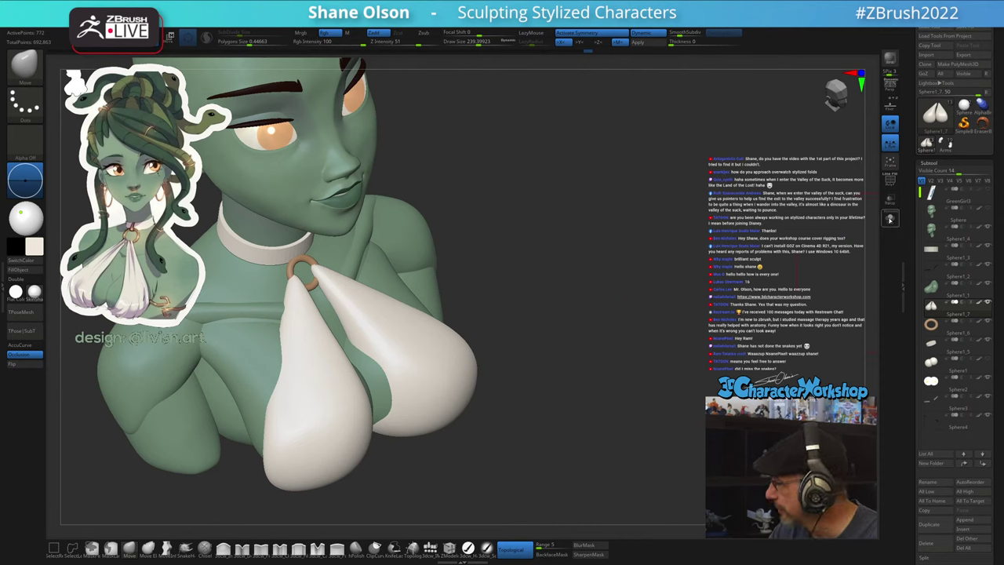
- Isolate the cups and refine their outer contours from the front with the Move brush at size about 202
left_click(889, 221)
left_click_drag(527, 394, 536, 421)
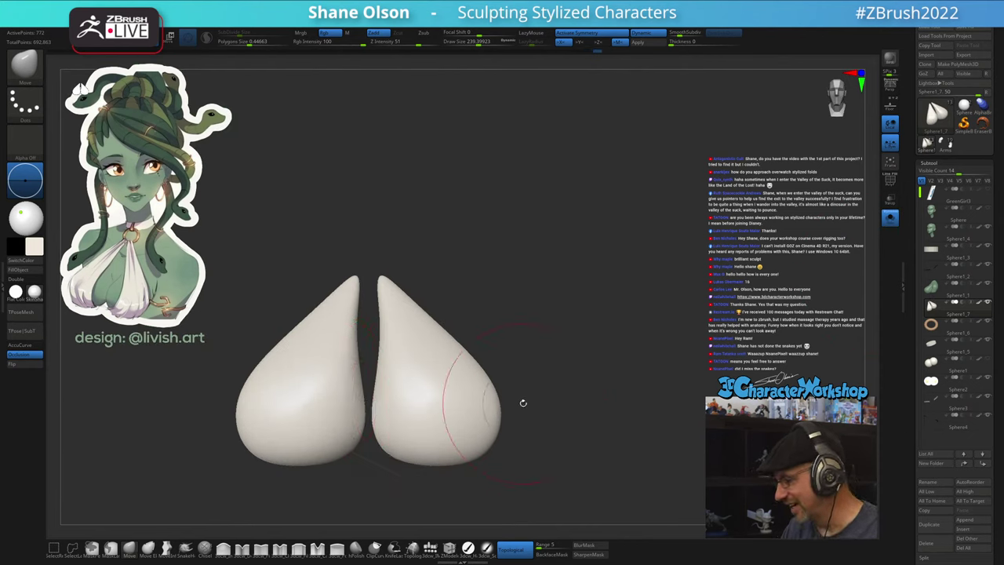
key("s")
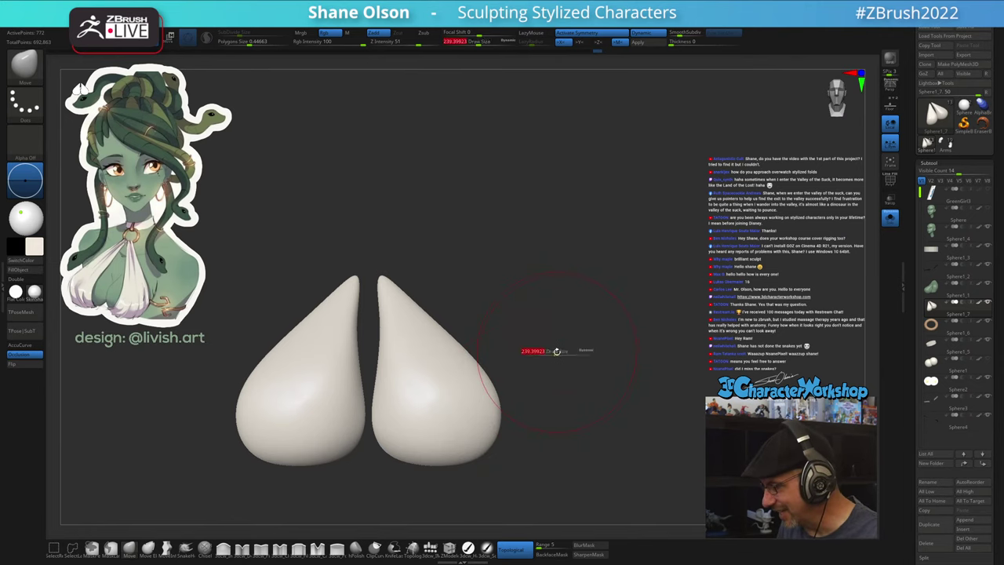
left_click_drag(556, 352, 550, 351)
mouse_move(487, 305)
left_mouse_down()
mouse_move(457, 304)
mouse_move(477, 303)
left_mouse_up()
- Show the wireframe on the cups and assign each cup its own polygroup with Auto Groups
key("shift+f")
left_click_drag(570, 334, 564, 351)
mouse_move(533, 322)
left_mouse_down()
mouse_move(502, 320)
mouse_move(536, 316)
left_mouse_up()
key("1")
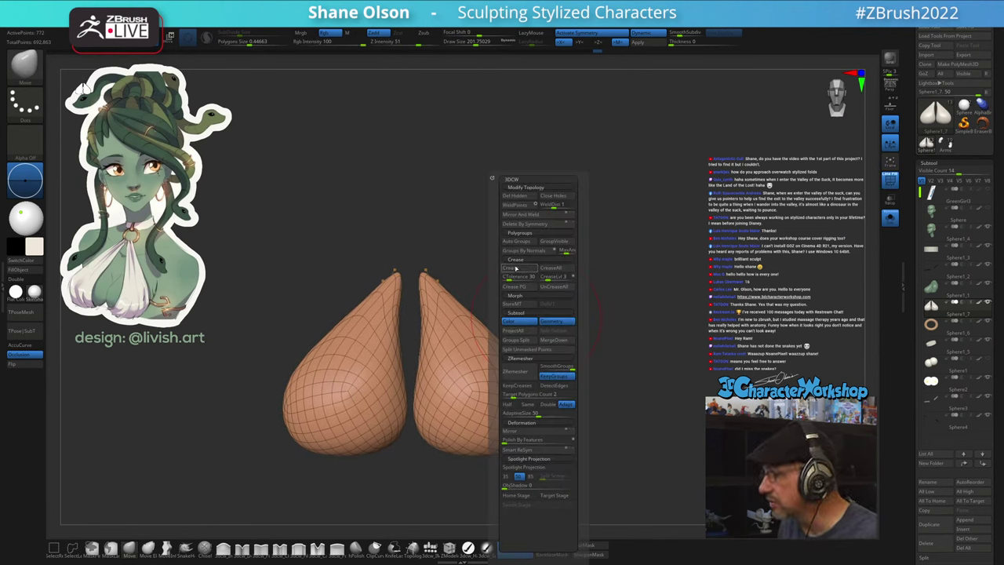
left_click(509, 243)
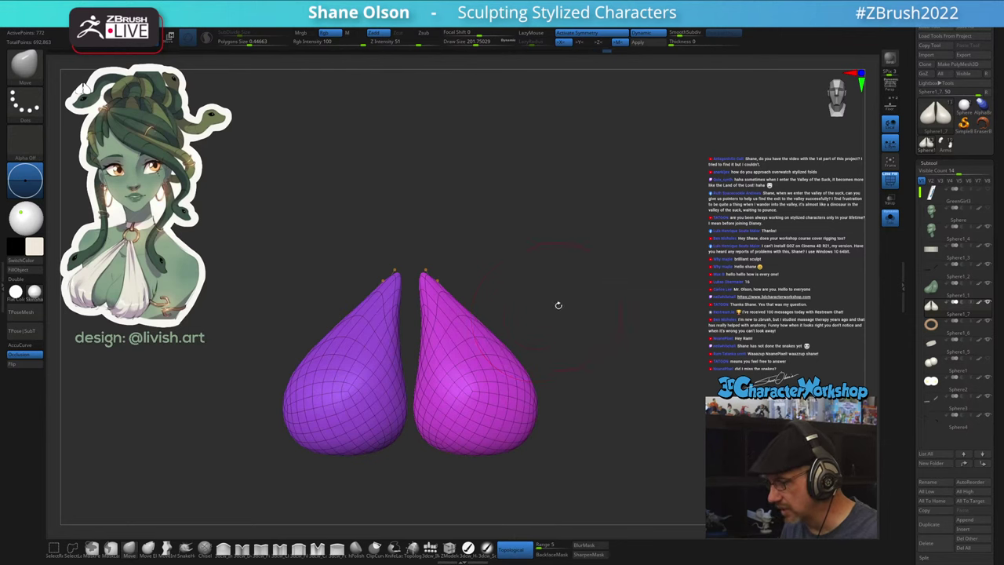
left_click_drag(558, 305, 567, 317)
left_click_drag(588, 357, 496, 354)
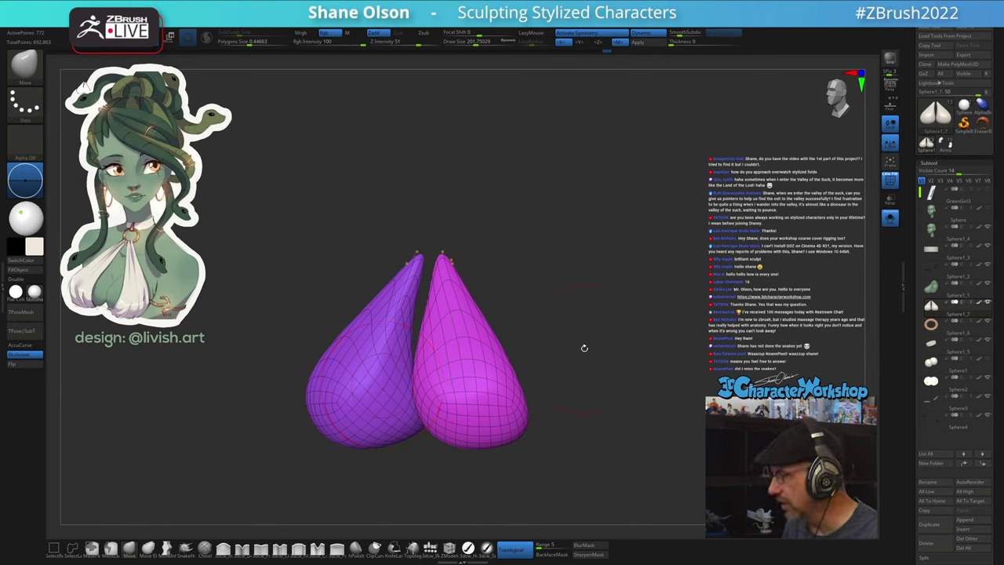
left_click_drag(585, 348, 585, 395)
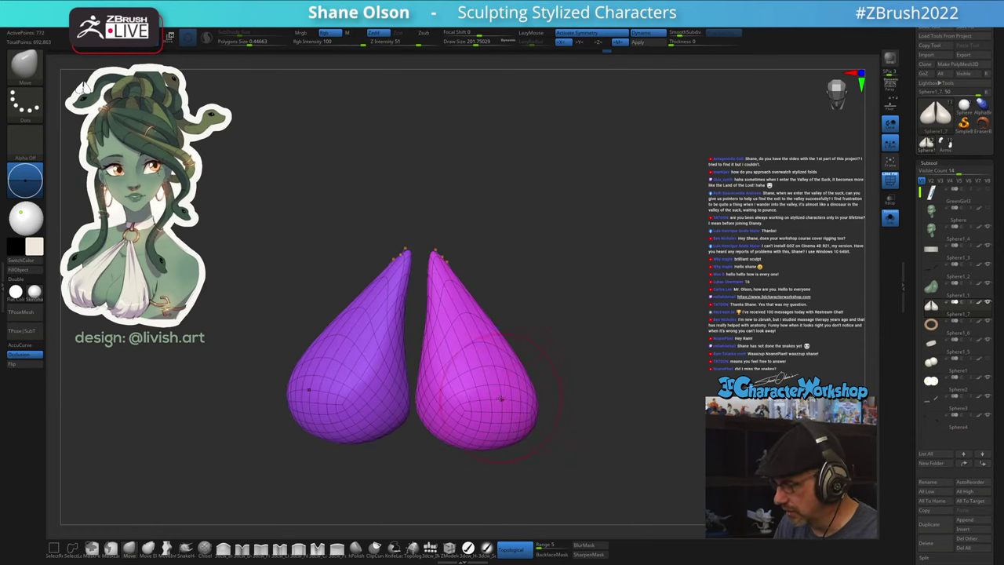
- Isolate the cup on the character's right side by polygroup and delete the other, hidden cup
left_click(474, 394, "ctrl+shift")
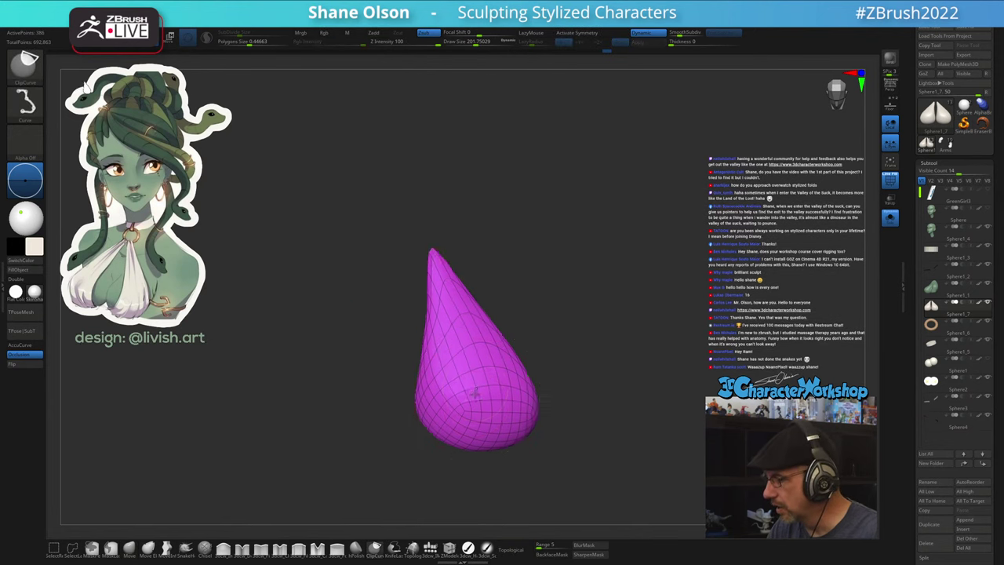
left_click(475, 395, "ctrl+shift")
key("3")
left_click(507, 197)
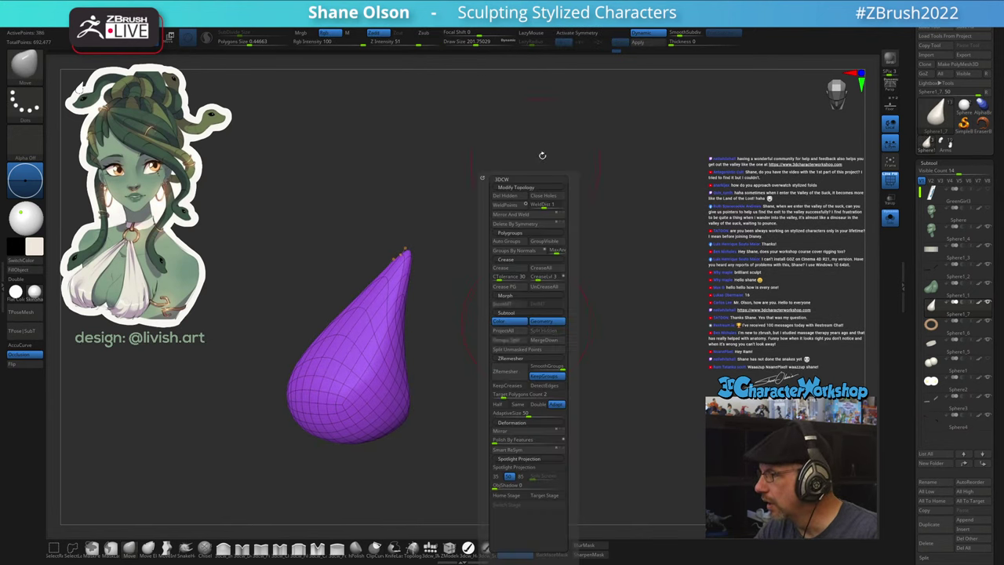
- Reshape the inner edge and hollow of the remaining cup with the Move brush at size about 245
left_click_drag(540, 271, 588, 326)
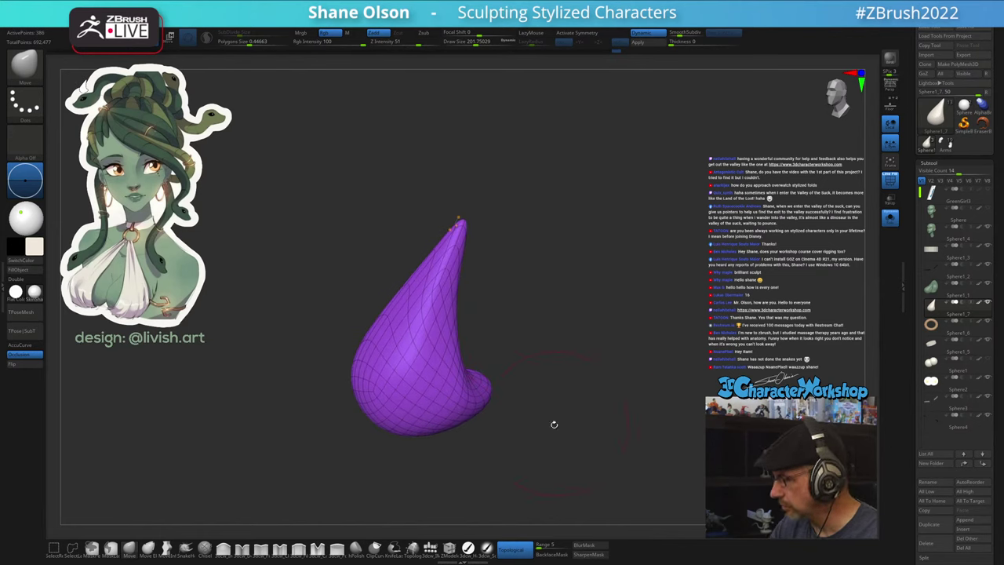
key("s")
left_click(446, 364)
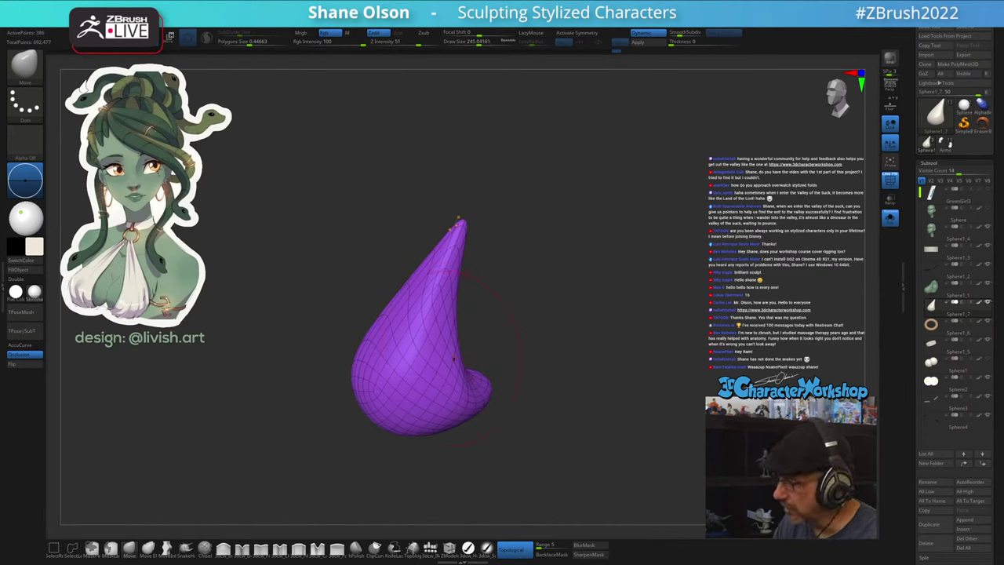
left_click_drag(541, 338, 574, 338)
mouse_move(494, 365)
left_mouse_down()
mouse_move(463, 369)
mouse_move(465, 349)
left_mouse_up()
left_click_drag(485, 299, 483, 282)
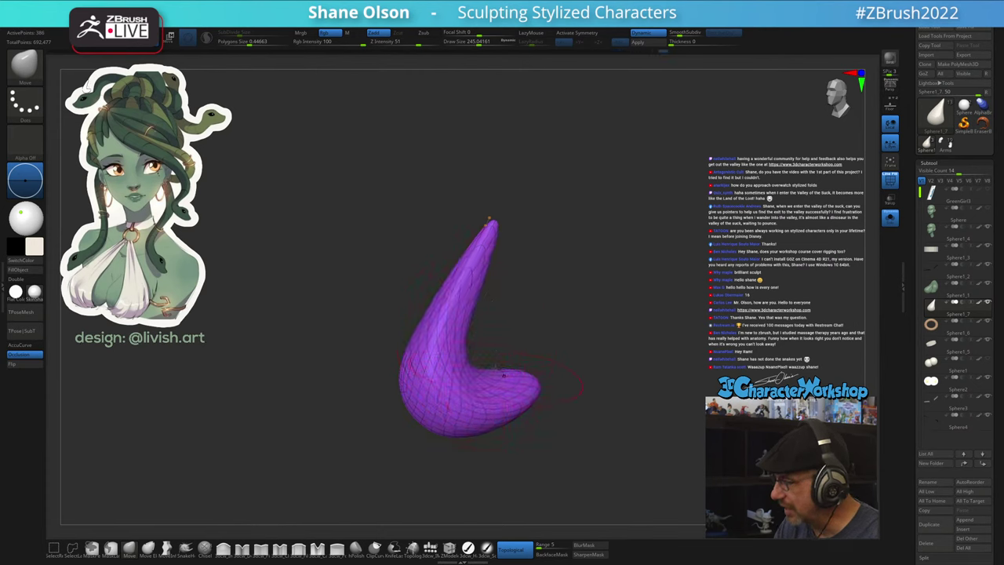
mouse_move(495, 368)
left_mouse_down()
mouse_move(487, 374)
mouse_move(461, 320)
mouse_move(477, 259)
left_mouse_up()
mouse_move(473, 375)
left_mouse_down()
mouse_move(464, 354)
mouse_move(565, 345)
mouse_move(580, 357)
left_mouse_up()
- Show the whole bust and fit the cup's inner and lower edges around the breast with the Move brush at size about 217
left_click(887, 222)
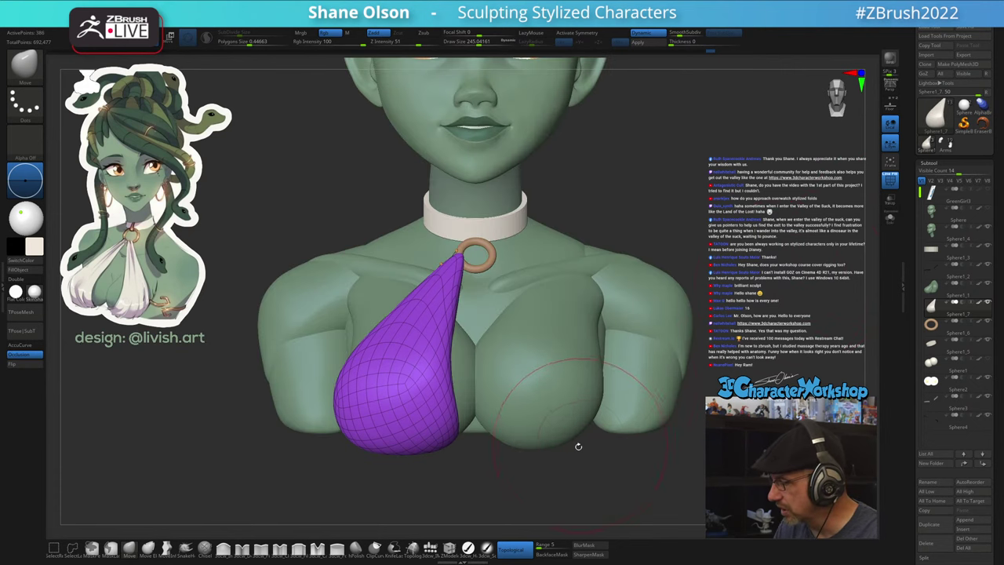
left_click_drag(578, 446, 481, 421)
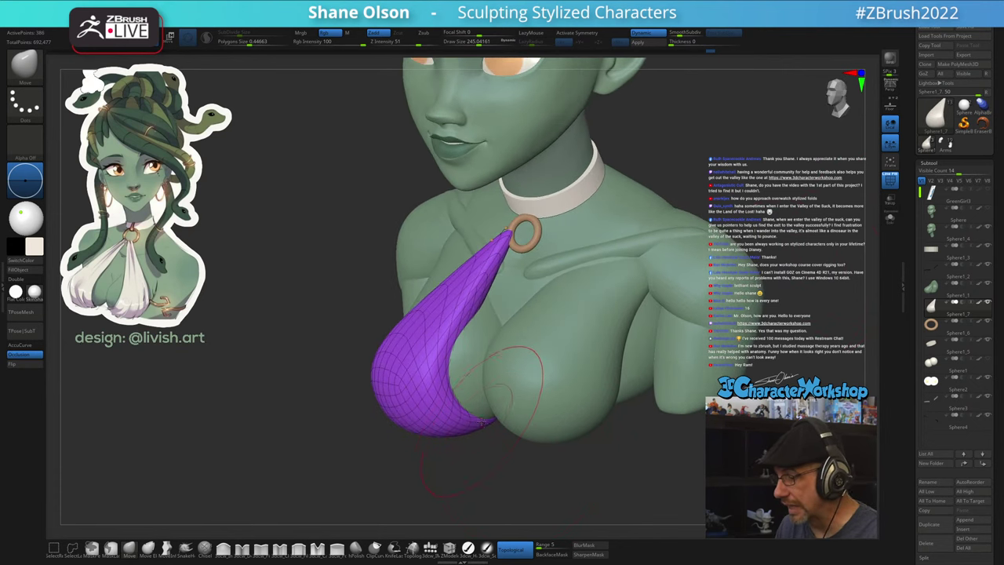
key("s")
left_click(472, 338)
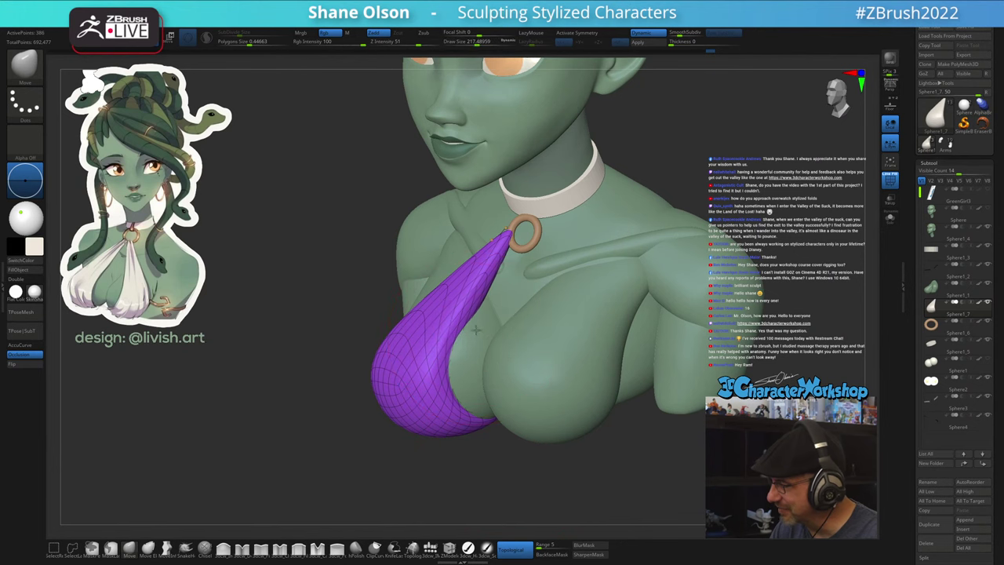
left_click_drag(483, 401, 533, 383)
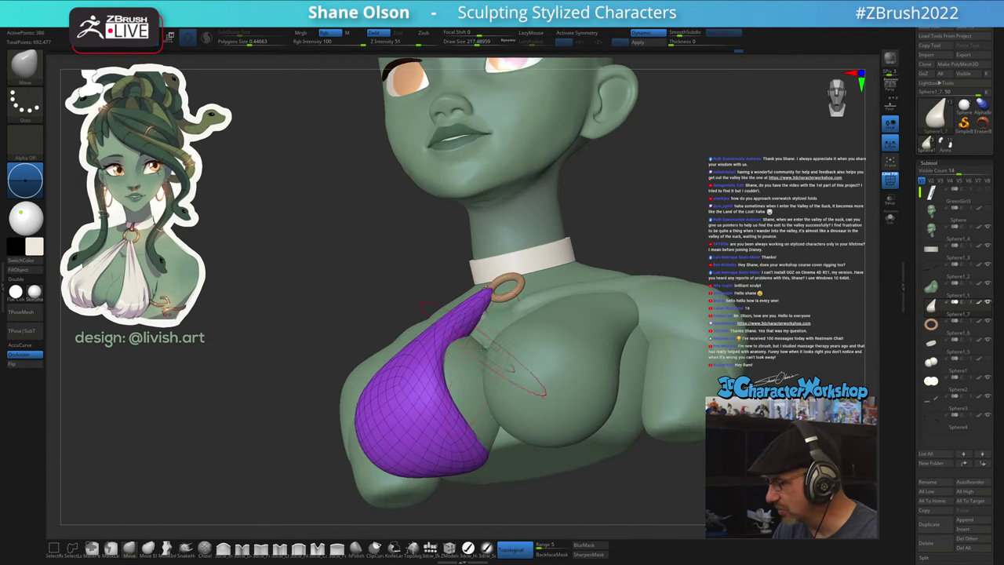
left_click_drag(478, 406, 549, 315)
- Isolate the cup and refine its hollow and lower lip from the outer side with the Move brush
left_click(890, 220)
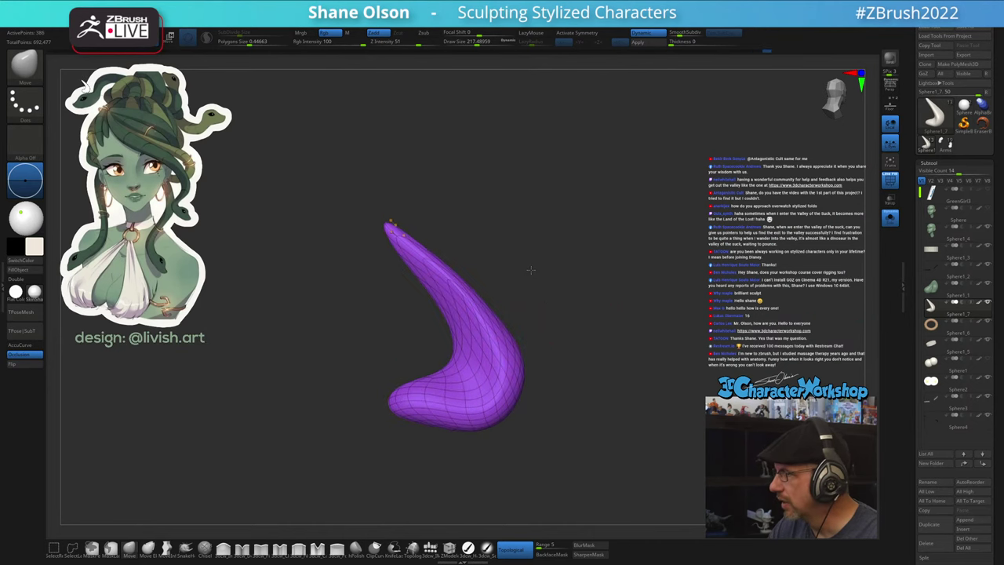
left_click_drag(531, 270, 538, 284)
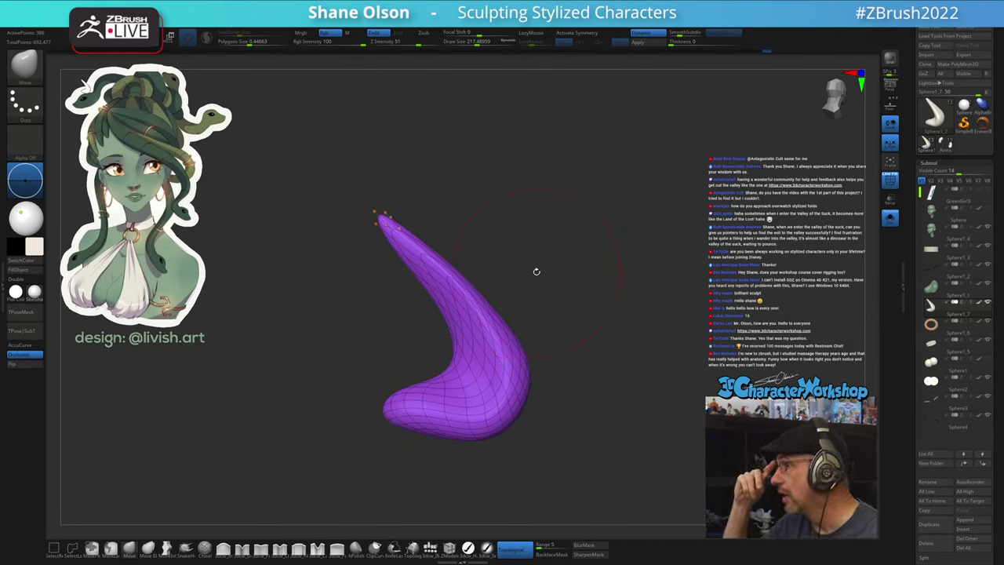
left_click_drag(556, 311, 555, 322)
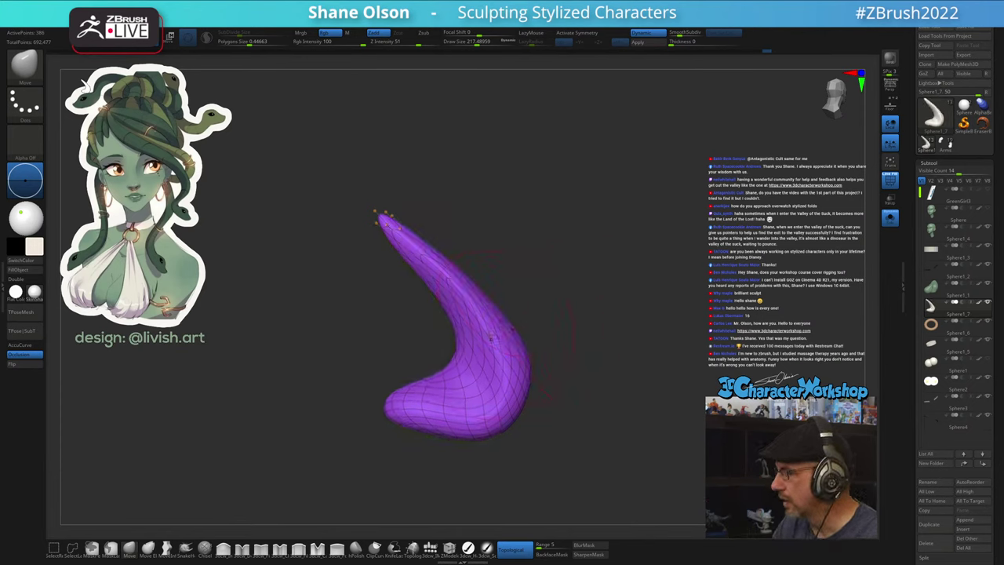
key("s")
left_click_drag(452, 386, 450, 385)
mouse_move(444, 374)
left_mouse_down()
mouse_move(441, 396)
mouse_move(458, 403)
mouse_move(448, 381)
mouse_move(425, 402)
mouse_move(474, 410)
mouse_move(450, 401)
left_mouse_up()
key("s")
- Show the whole bust and fit the cup's outer and lower edges against the breast with the Move brush at size about 223
left_click(889, 217)
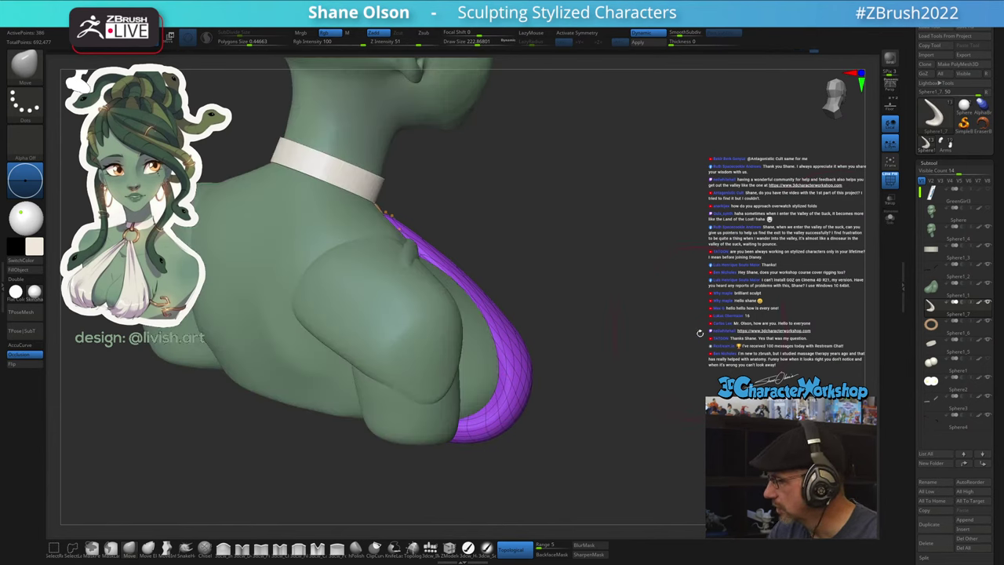
mouse_move(480, 441)
left_mouse_down()
mouse_move(476, 431)
mouse_move(488, 431)
left_mouse_up()
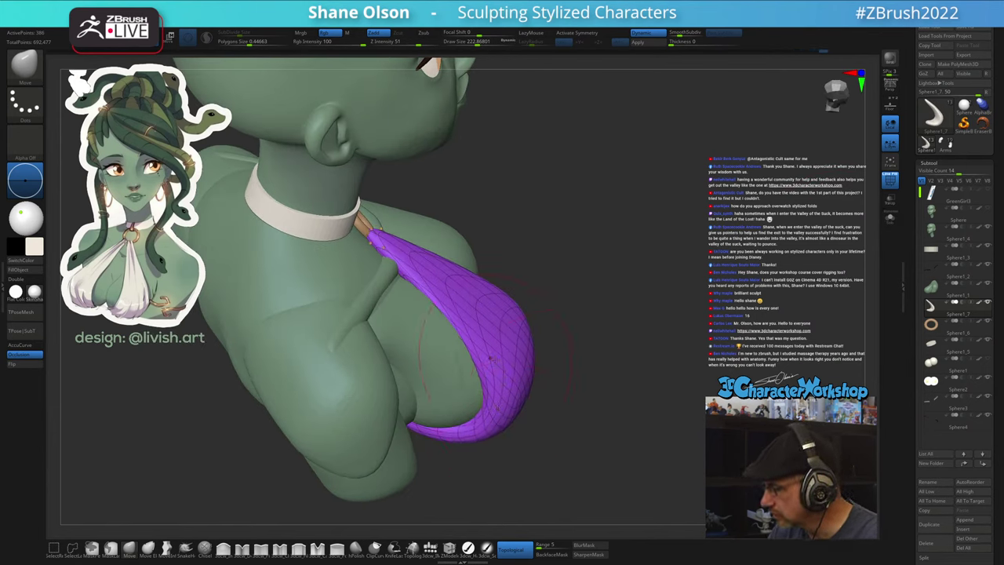
left_click_drag(553, 439, 578, 379)
left_click_drag(467, 339, 470, 362)
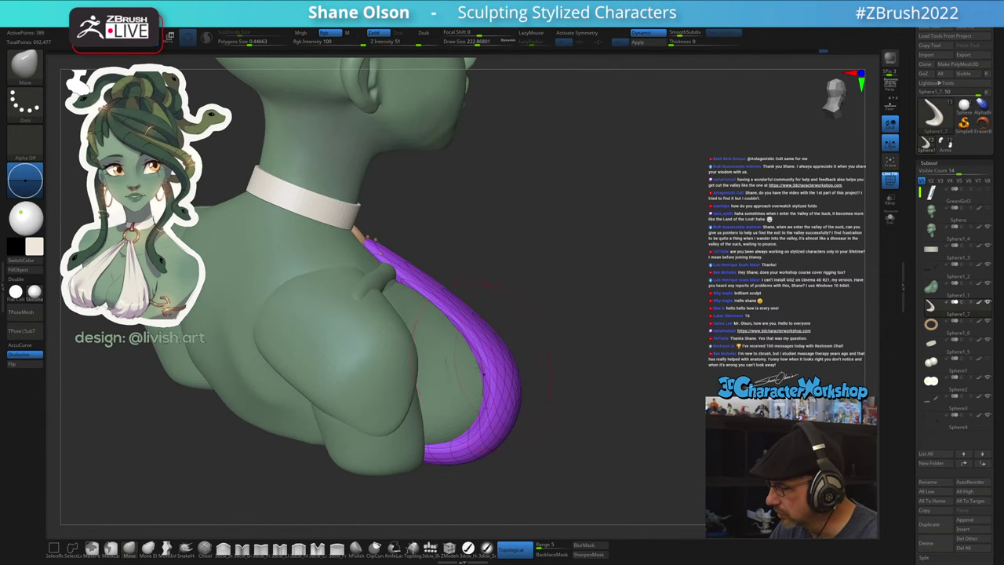
left_click_drag(666, 384, 560, 372)
left_click_drag(439, 168, 443, 262)
left_click_drag(491, 303, 502, 289)
- Adjust the narrow upper part of the cup where it meets the choker ring
right_click_drag(546, 208, 527, 171, "shift")
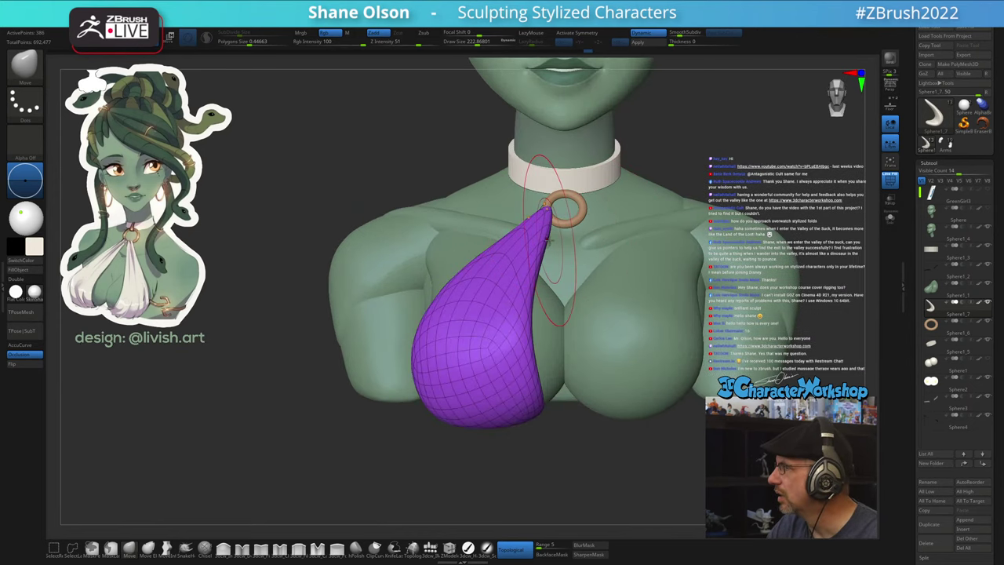
right_click_drag(574, 218, 502, 255, "alt")
left_click_drag(523, 245, 538, 251)
right_click_drag(561, 253, 532, 253)
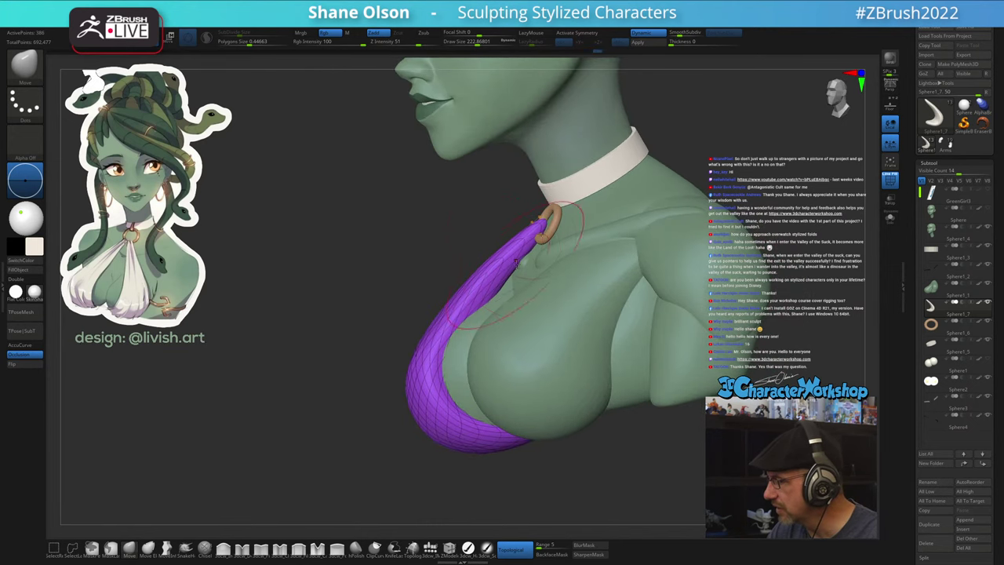
right_click_drag(479, 312, 692, 228)
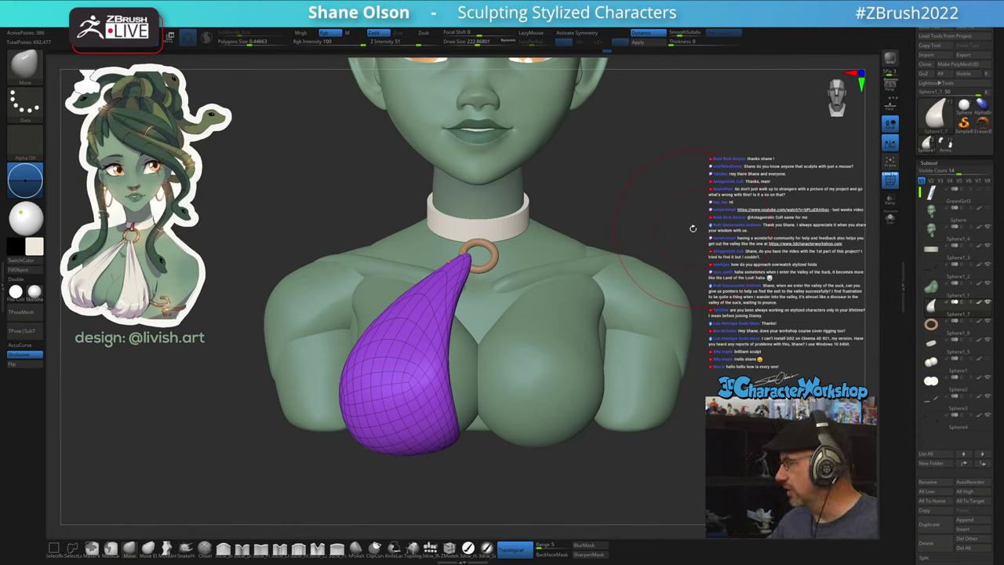
- Shape the cup's upper strap over the chest from the side with the Move brush at size about 234
mouse_move(545, 439)
left_mouse_down()
mouse_move(468, 339)
mouse_move(451, 339)
left_mouse_up()
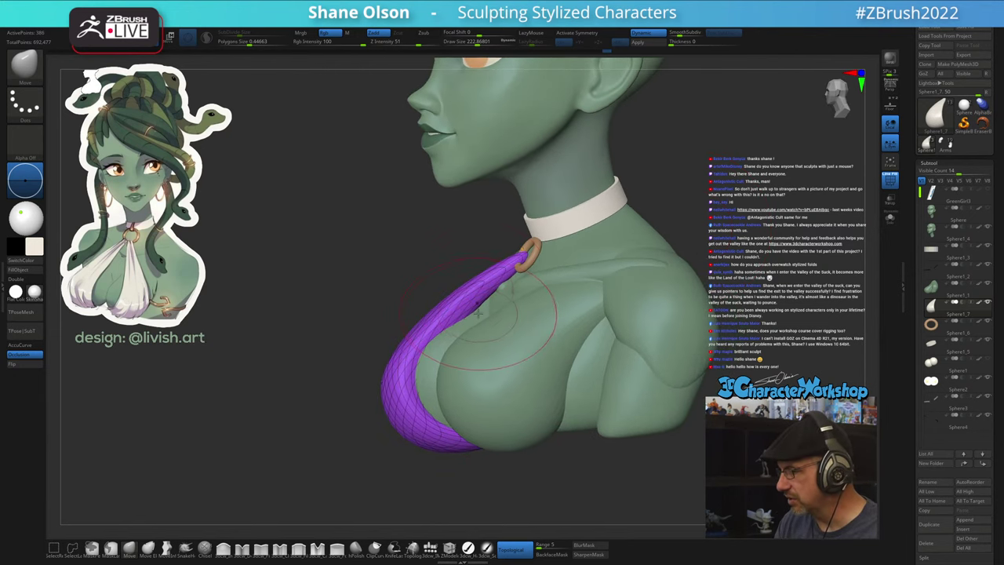
key("bracketright")
left_click_drag(467, 290, 479, 299)
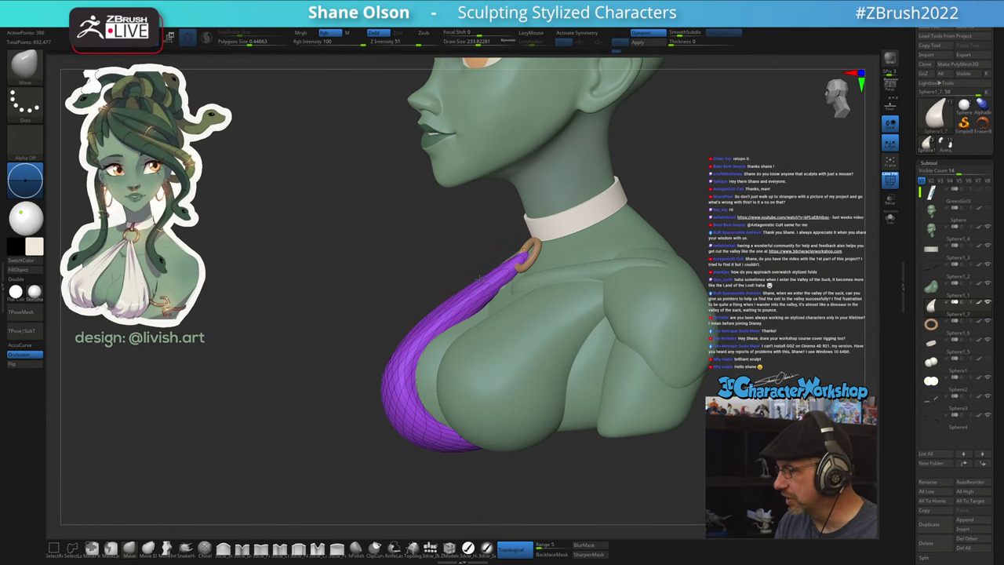
- Rebuild the cup's topology with ZRemesher, then remesh it again with the Half option
mouse_move(449, 318)
right_mouse_down()
mouse_move(484, 324)
mouse_move(512, 349)
right_mouse_up()
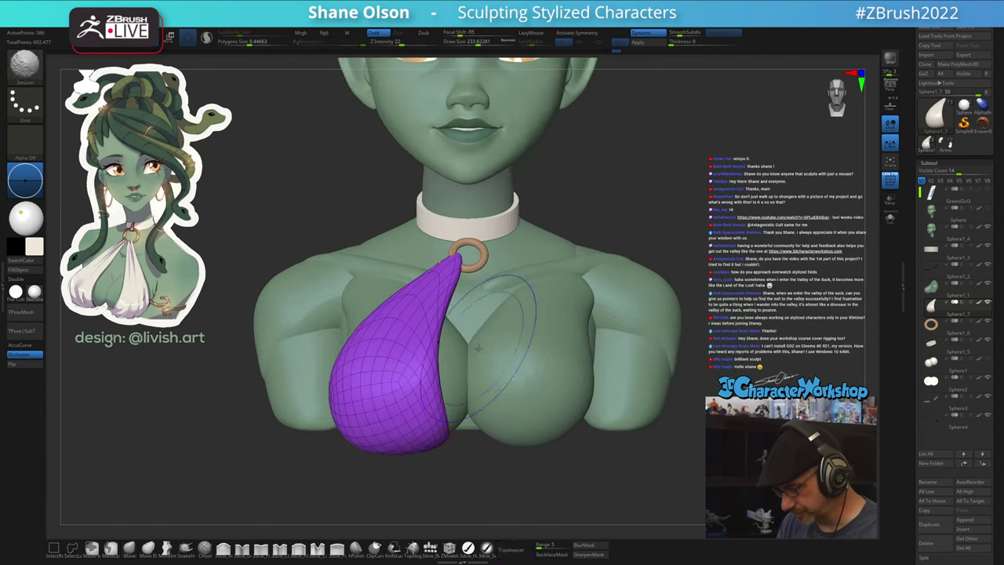
key("3")
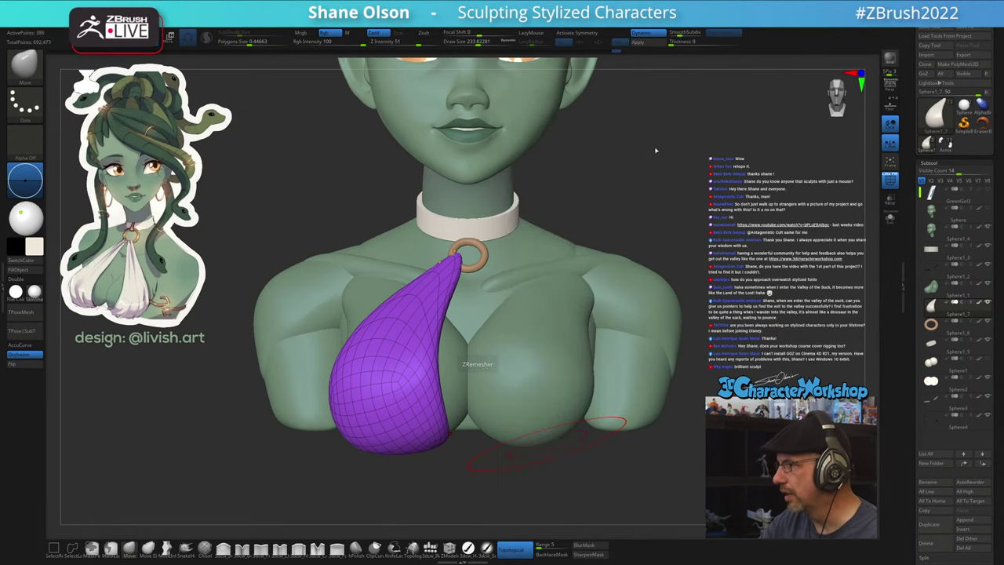
left_click_drag(633, 234, 487, 324)
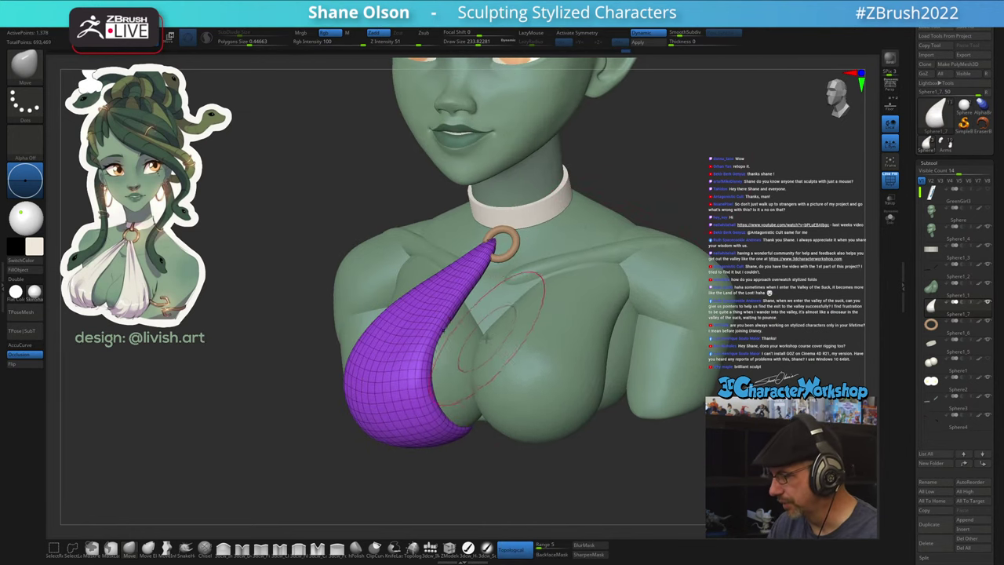
key("3")
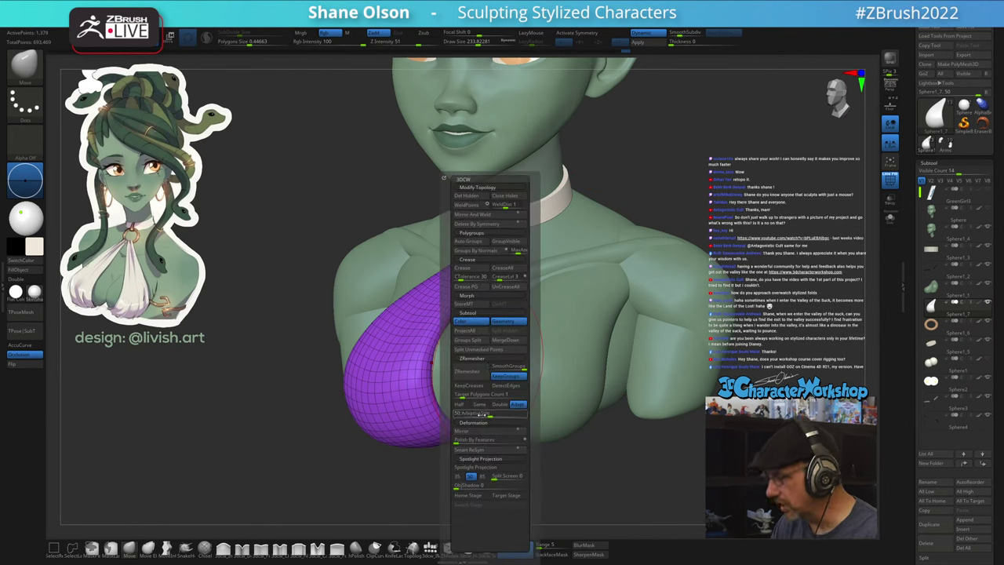
left_click(461, 405)
left_click(473, 380)
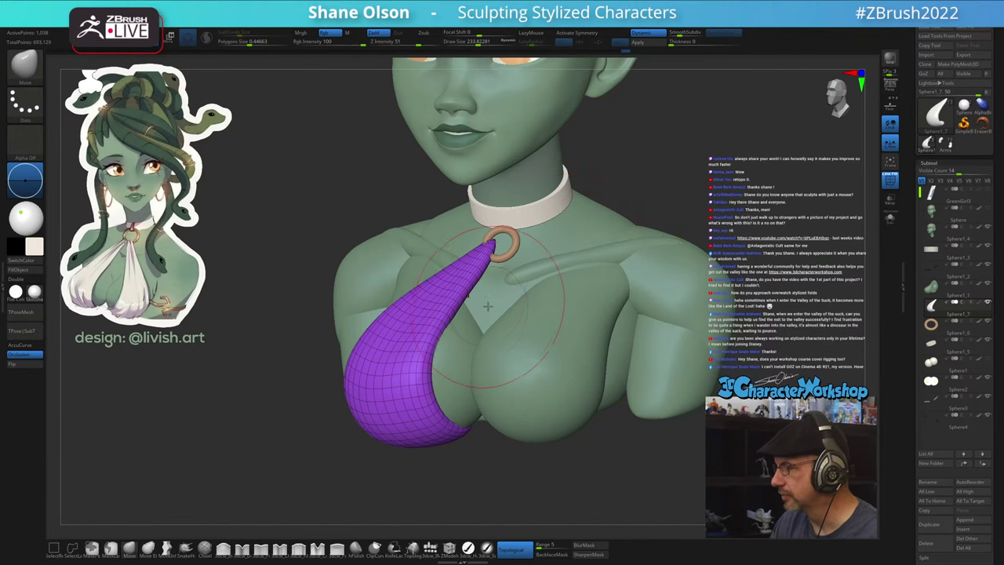
- Adjust the upper strap of the remeshed cup with the Move brush at size about 286 and smooth its surface
right_click_drag(449, 293, 487, 289)
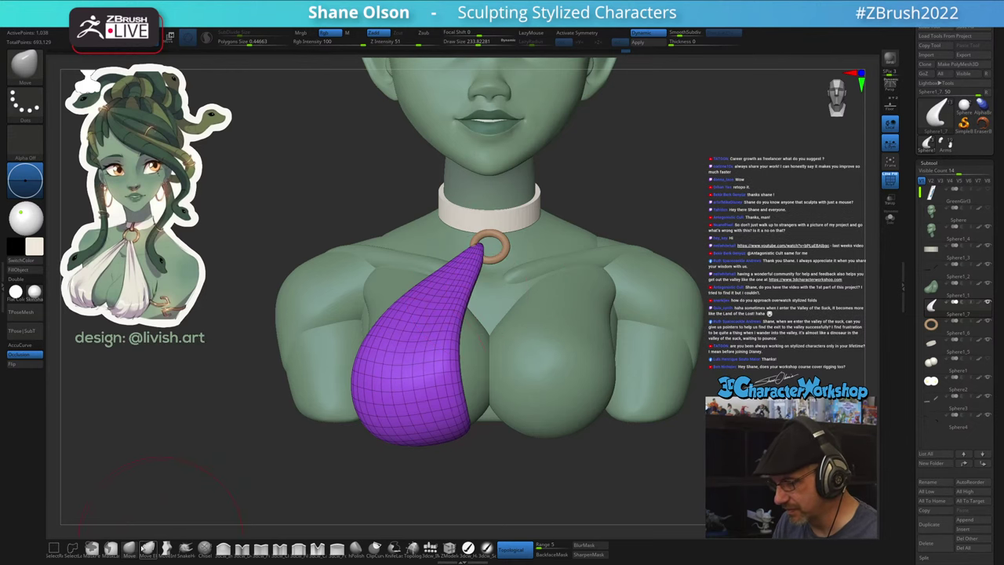
right_click_drag(471, 281, 467, 246)
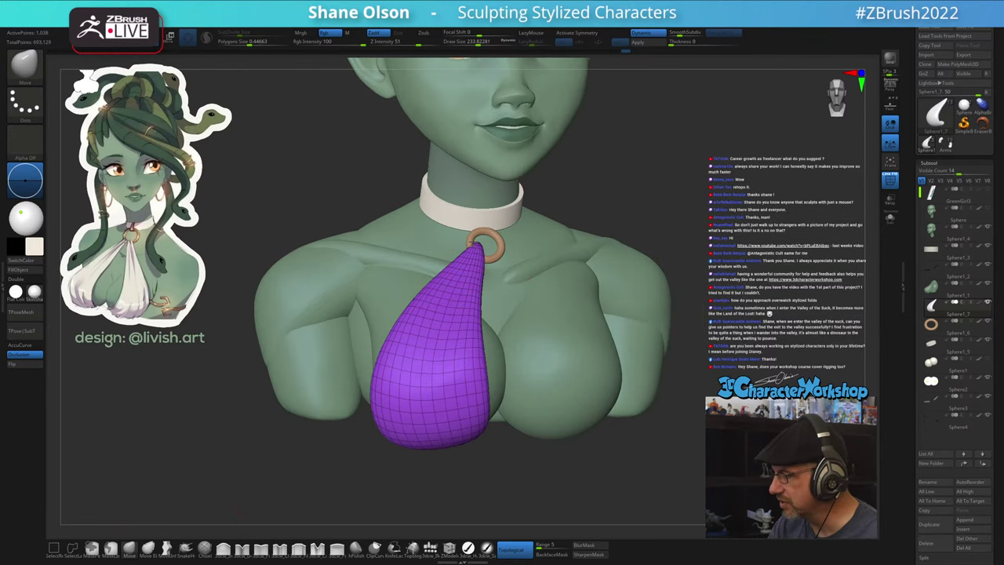
key("s")
left_click_drag(463, 294, 450, 298)
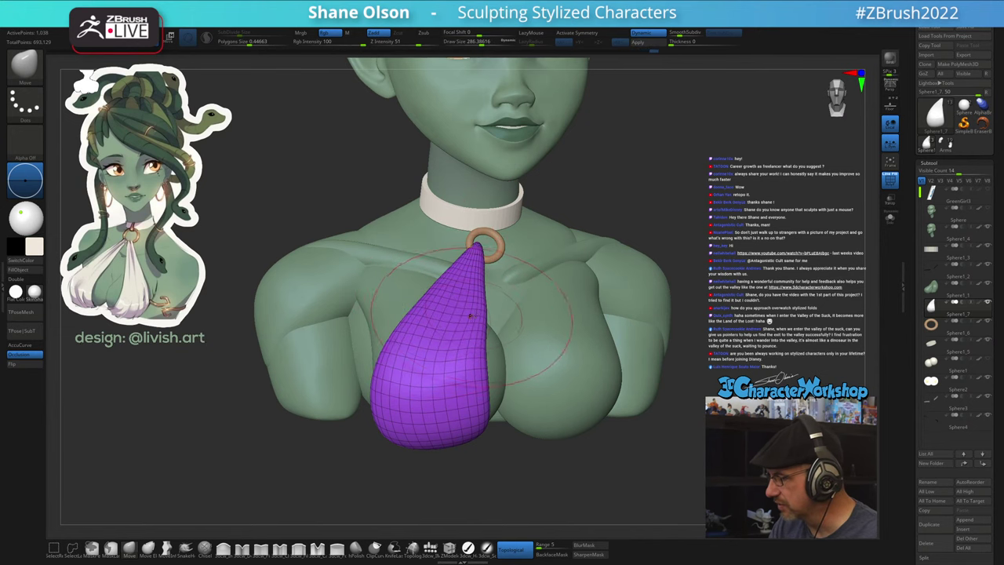
right_click_drag(472, 298, 475, 321)
left_click_drag(474, 322, 472, 270, "shift")
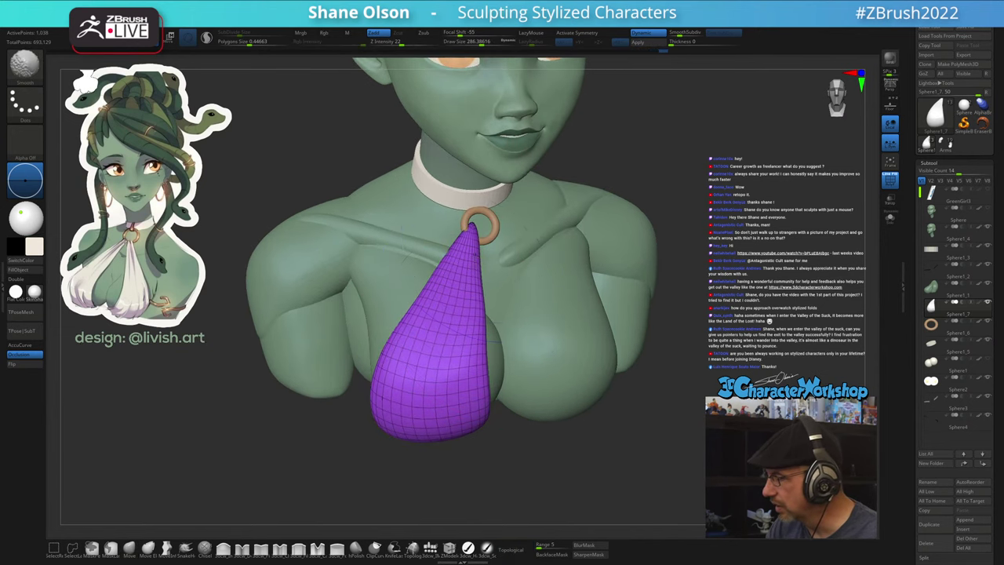
- Reposition the cup's narrow tip against the choker ring with the Move brush at size about 74
mouse_move(471, 262)
right_mouse_down()
mouse_move(463, 305)
mouse_move(466, 229)
mouse_move(489, 245)
right_mouse_up()
key("s")
left_click_drag(494, 233, 484, 232)
right_click_drag(487, 229, 472, 258, "alt")
key("s")
left_click(471, 259)
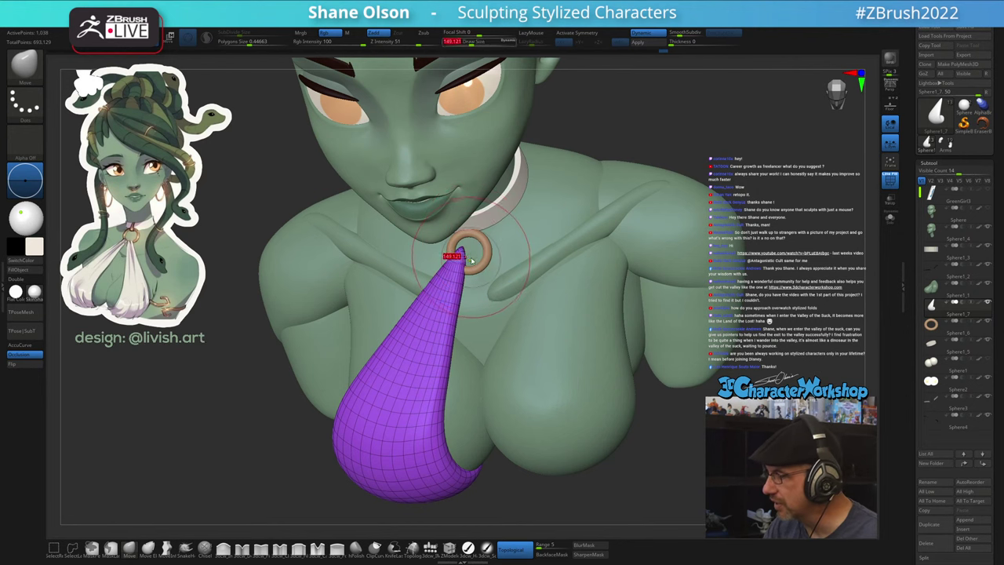
left_click_drag(472, 261, 453, 266)
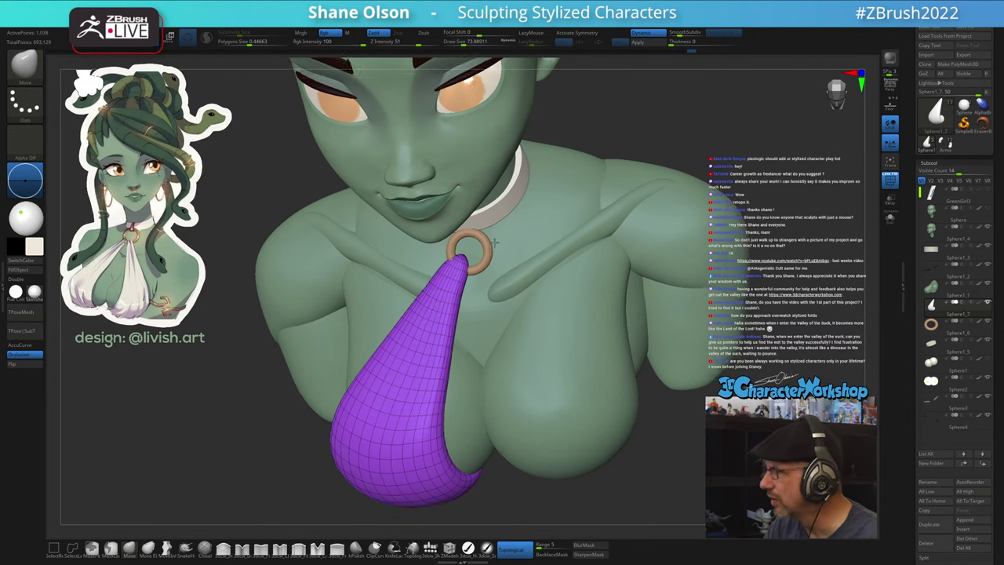
- Fit the cup's tip more closely to the choker ring with the Move brush at size about 44
mouse_move(487, 246)
right_mouse_down("ctrl")
mouse_move(479, 250)
mouse_move(488, 254)
right_mouse_up("ctrl")
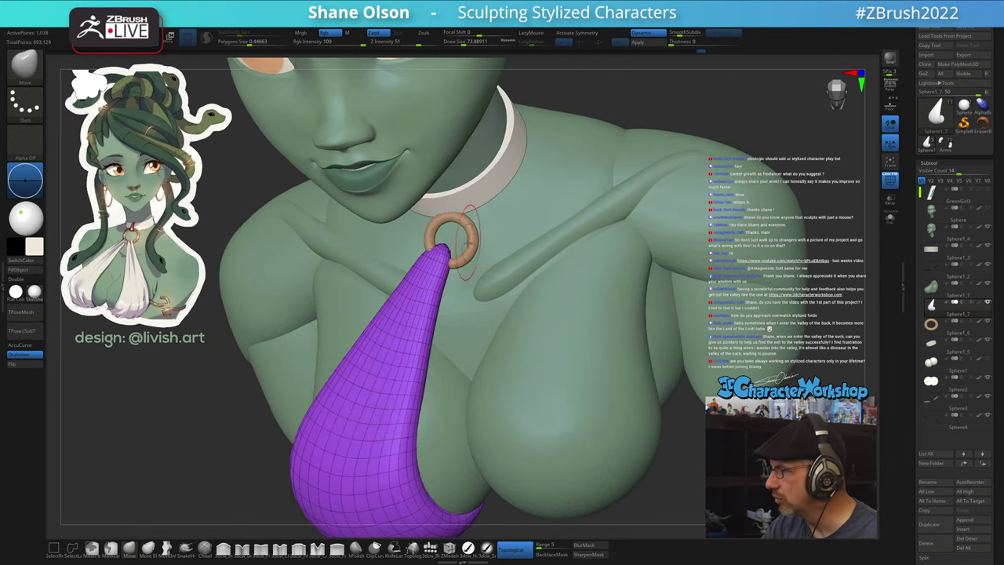
key("s")
left_click_drag(469, 244, 463, 244)
right_click_drag(463, 245, 473, 241)
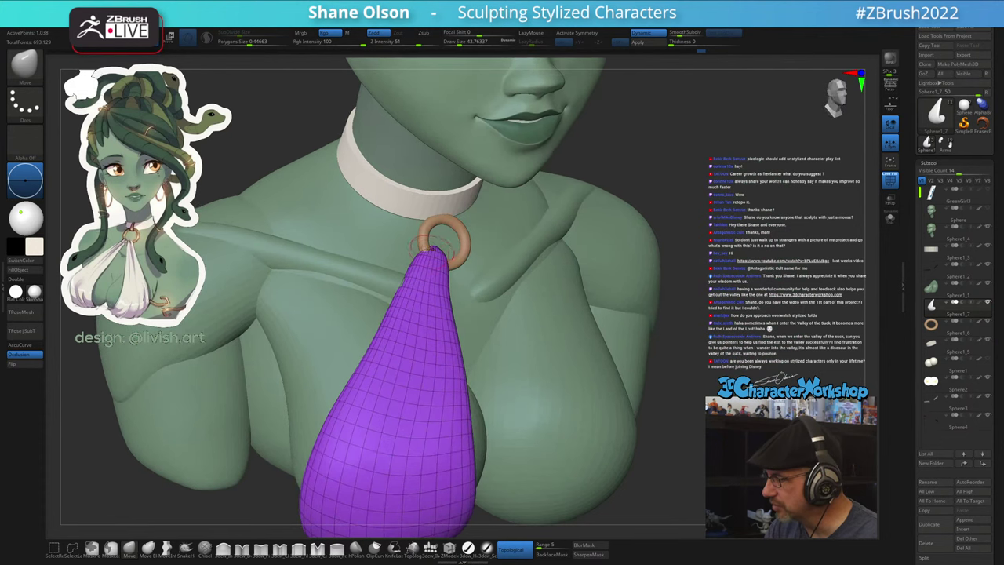
key("s")
left_click_drag(433, 252, 439, 252)
- Refine the cup's upper strap at brush size about 132 and its tip beside the ring at size about 46
right_click_drag(402, 268, 420, 276)
key("s")
left_click_drag(414, 280, 423, 282)
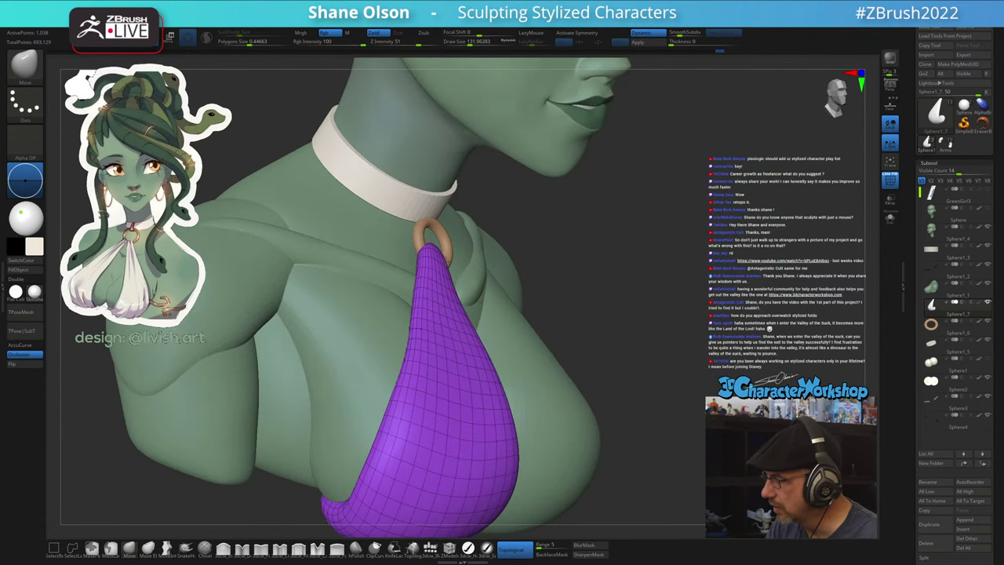
right_click_drag(501, 254, 445, 253)
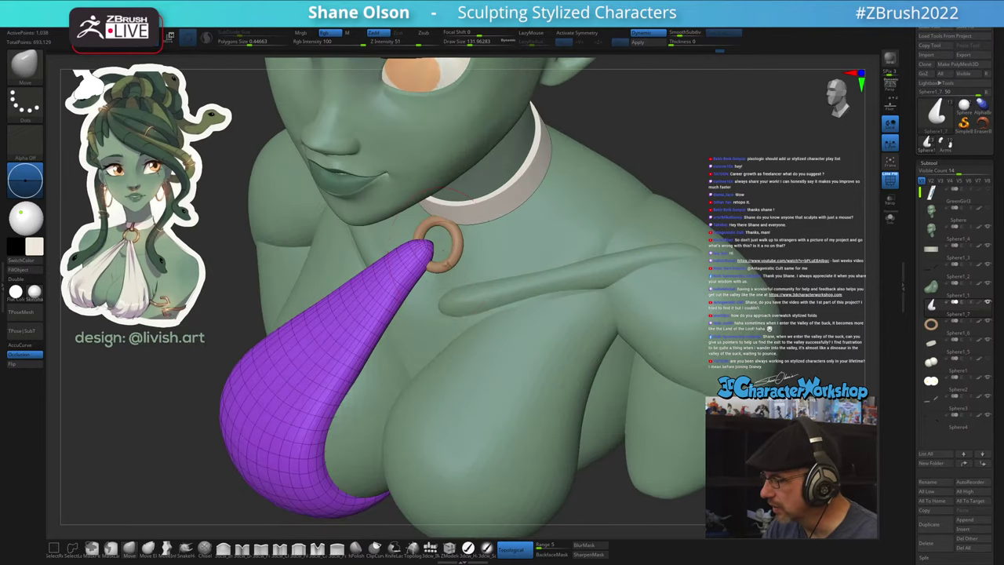
key("s")
left_click_drag(445, 253, 430, 247)
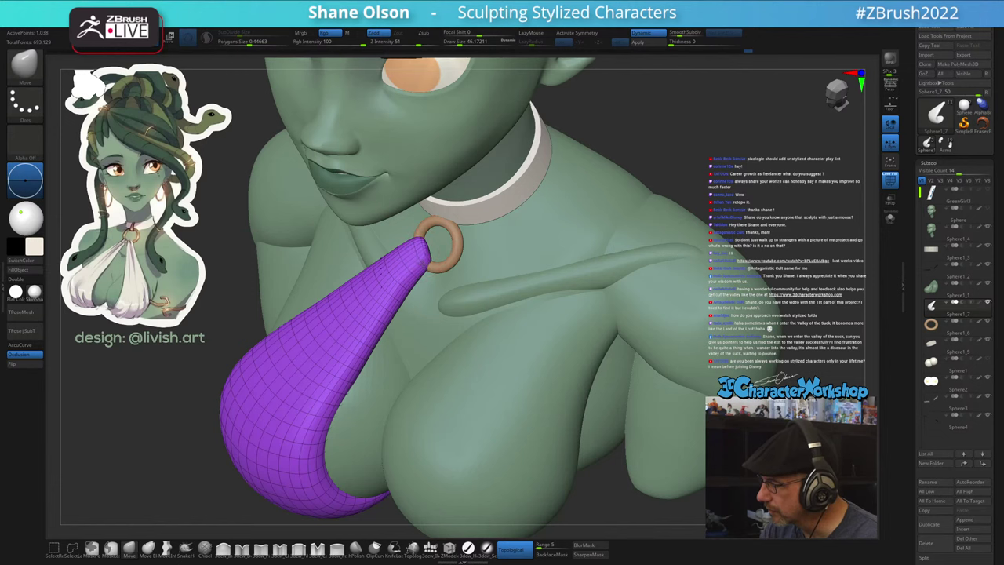
- Smooth the upper strap and reshape its side profile over the chest with the Move brush at size about 163
right_click_drag(429, 265, 462, 262)
key("bracketright")
key("bracketright")
mouse_move(469, 353)
right_mouse_down()
mouse_move(475, 325)
mouse_move(460, 271)
mouse_move(415, 294)
mouse_move(455, 302)
right_mouse_up()
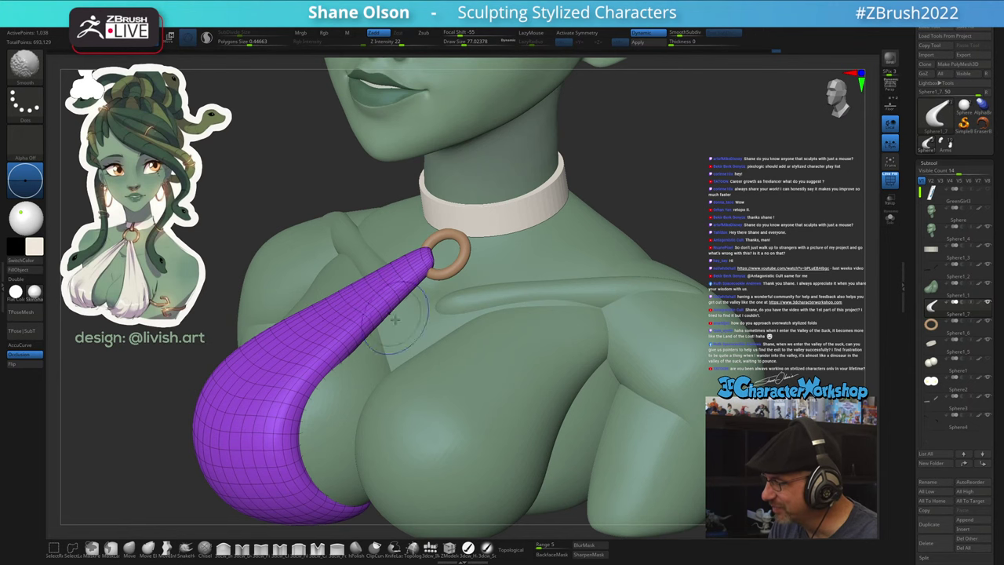
mouse_move(395, 317)
right_mouse_down()
mouse_move(316, 391)
mouse_move(407, 359)
mouse_move(362, 351)
right_mouse_up()
left_click_drag(362, 351, 365, 351)
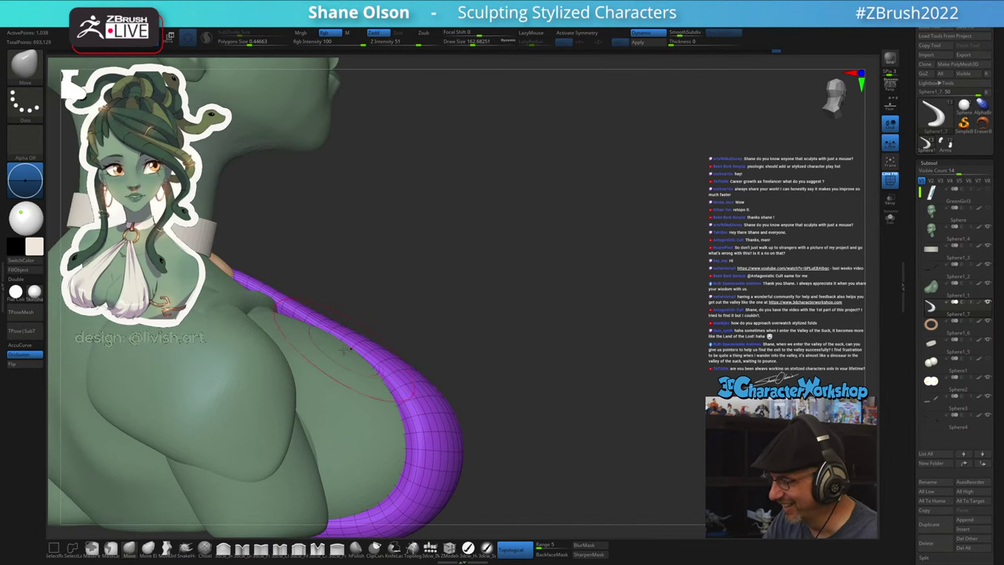
mouse_move(315, 329)
left_mouse_down()
mouse_move(310, 317)
mouse_move(350, 333)
left_mouse_up()
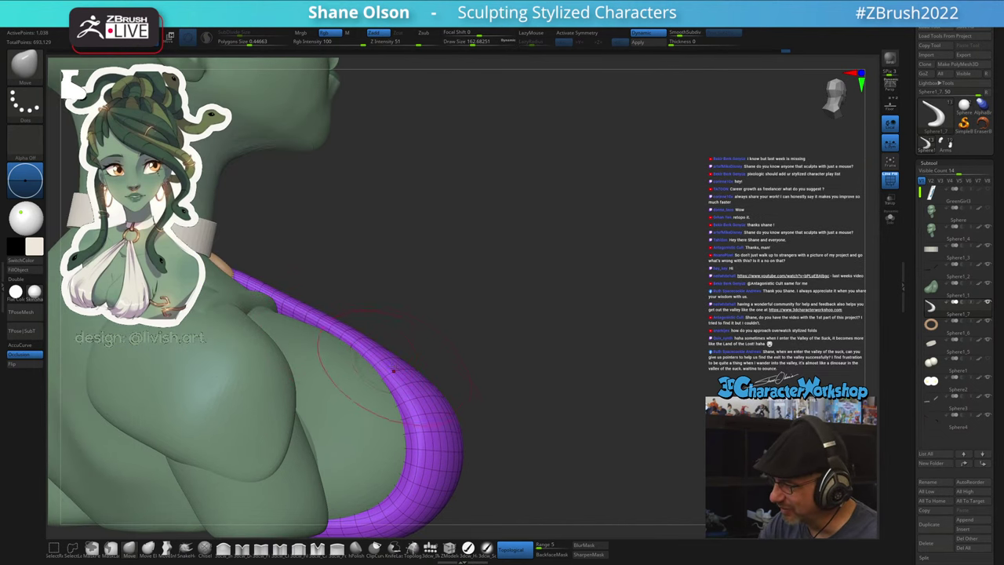
- Shape the cup's lower edge and underside around the breast with the Move brush at size about 207
mouse_move(384, 349)
right_mouse_down()
mouse_move(412, 396)
mouse_move(441, 316)
right_mouse_up()
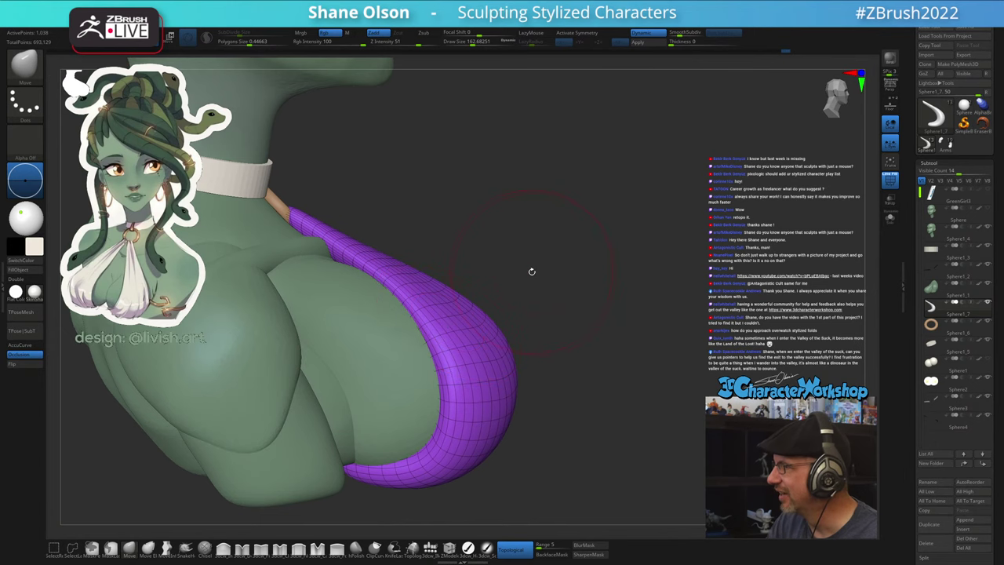
right_click_drag(532, 273, 535, 340)
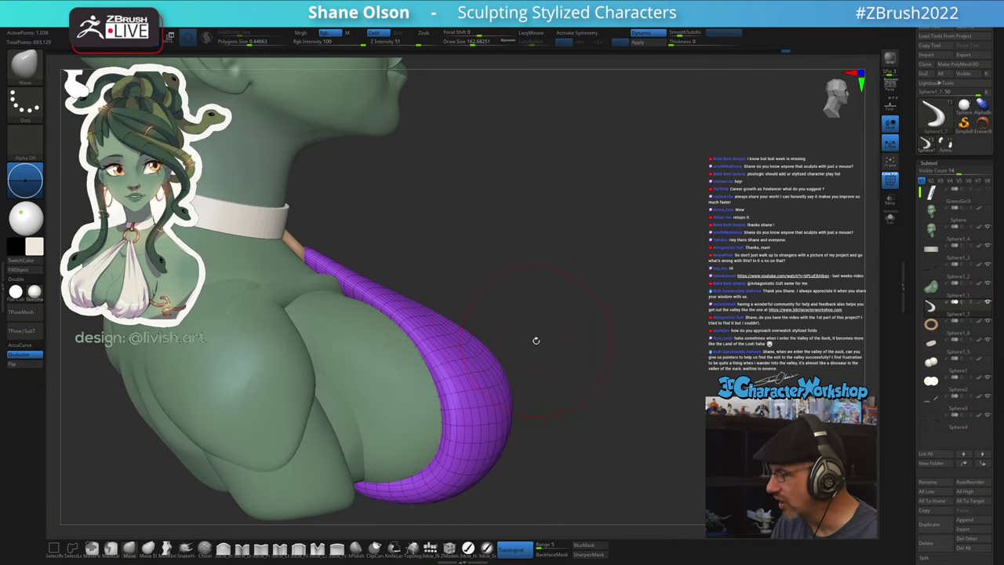
right_click_drag(455, 387, 560, 361)
right_click_drag(563, 312, 541, 355)
right_click_drag(547, 309, 566, 335)
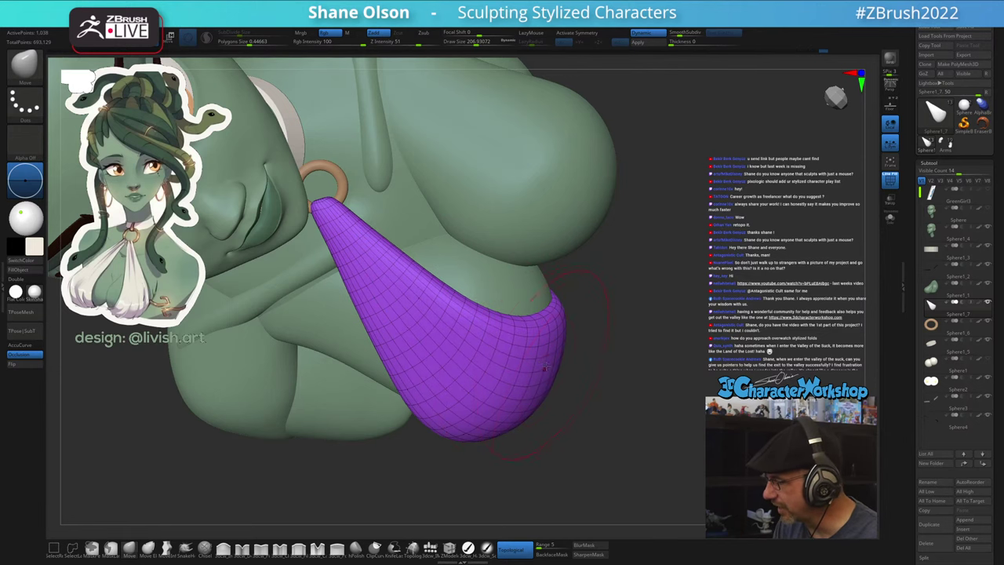
right_click_drag(576, 346, 439, 349)
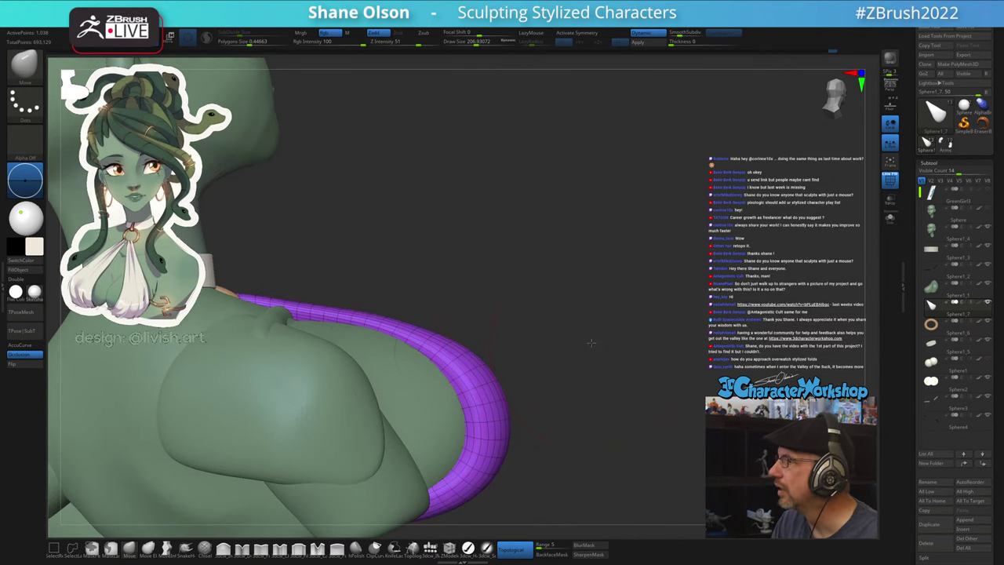
- Adjust the cup's outer edge and lower corner from the side and below with the Move brush at size about 120
right_click_drag(591, 343, 604, 336)
key("s")
left_click_drag(593, 352, 591, 352)
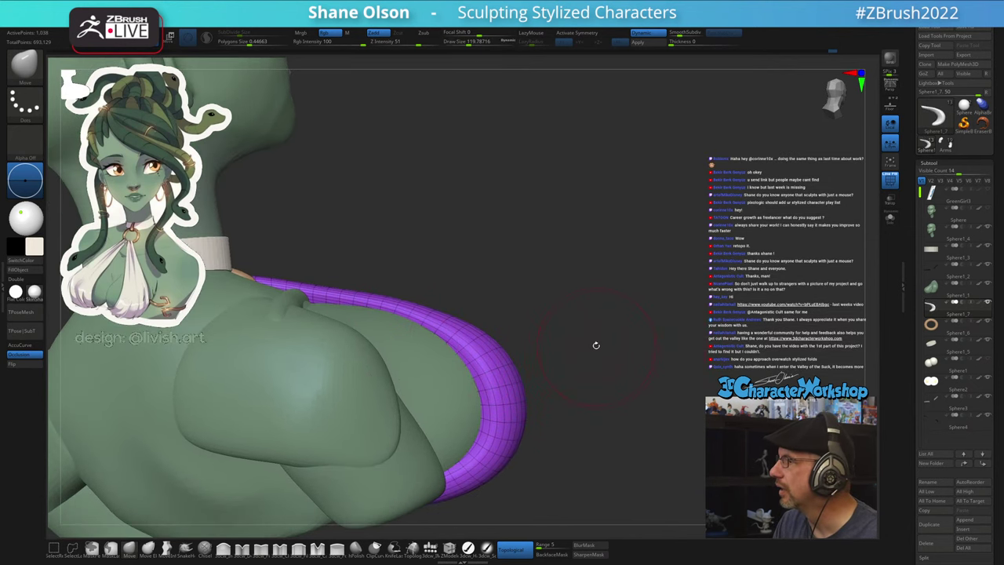
mouse_move(596, 345)
right_mouse_down()
mouse_move(609, 336)
mouse_move(585, 348)
mouse_move(592, 341)
right_mouse_up()
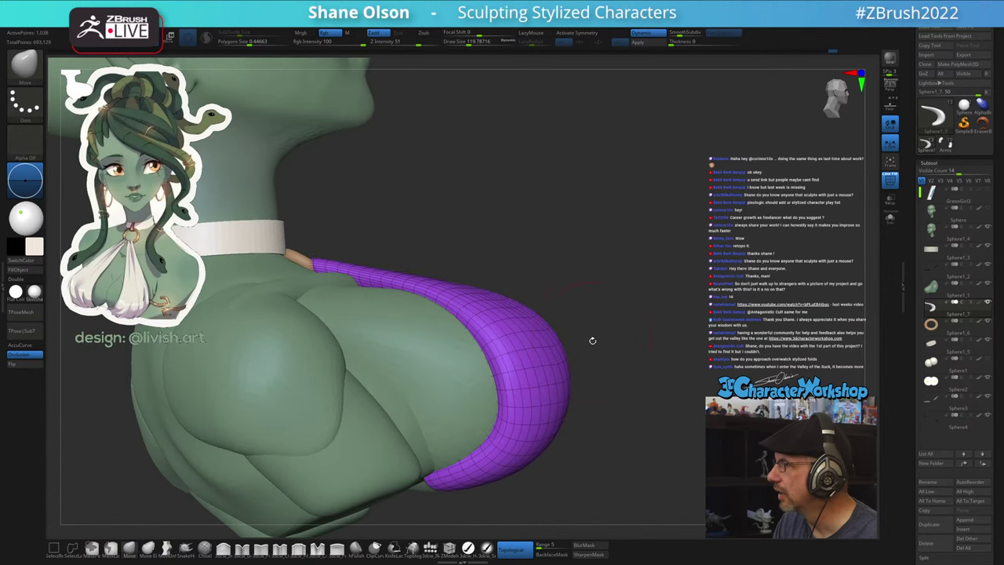
key("shift")
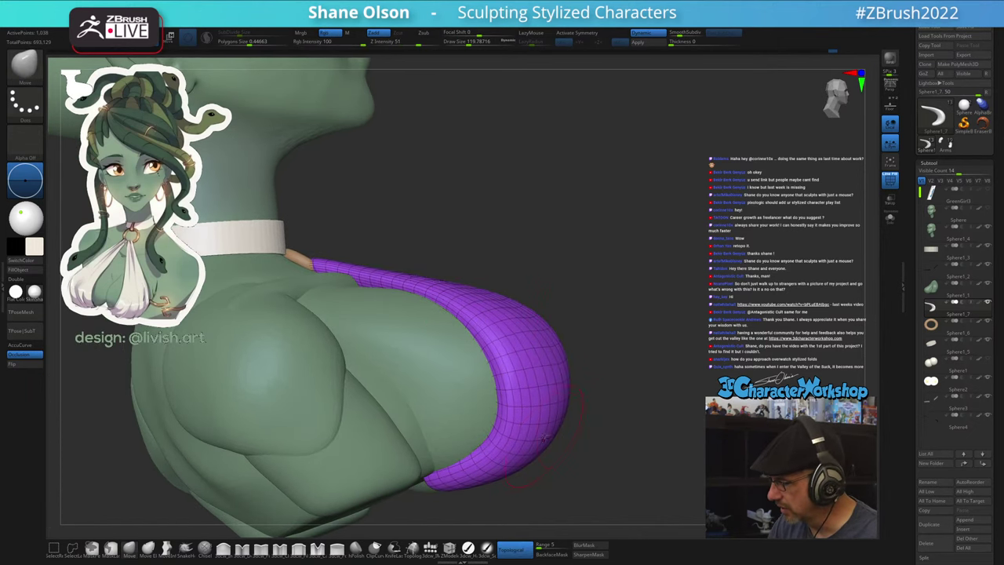
right_click_drag(592, 375, 521, 390)
mouse_move(613, 412)
right_mouse_down("alt")
mouse_move(560, 426)
mouse_move(593, 361)
mouse_move(564, 451)
right_mouse_up("alt")
left_click_drag(558, 480, 563, 479)
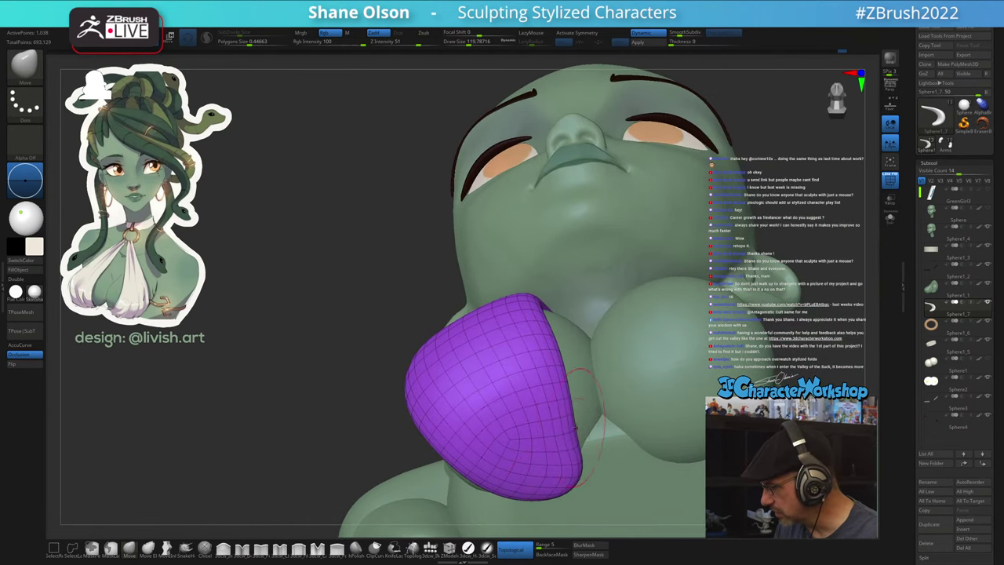
- Reshape the cup's inner edge and lower inner corner with the Move brush at size about 154
key("s")
left_click_drag(567, 361, 571, 360)
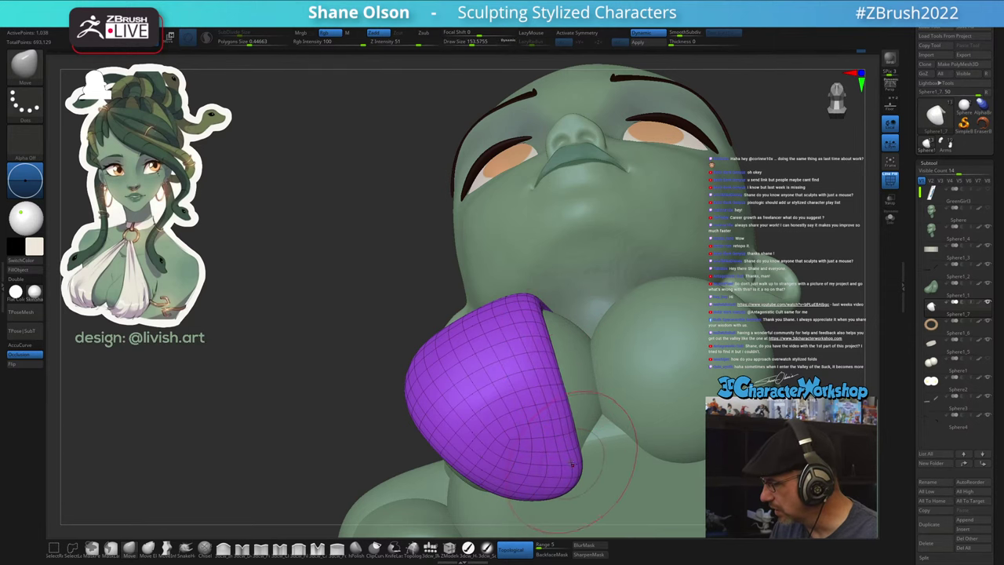
left_click_drag(571, 465, 573, 449)
mouse_move(579, 428)
right_mouse_down()
mouse_move(559, 367)
mouse_move(580, 364)
right_mouse_up()
left_click_drag(518, 297, 535, 272)
mouse_move(582, 269)
right_mouse_down()
mouse_move(563, 266)
mouse_move(560, 301)
right_mouse_up()
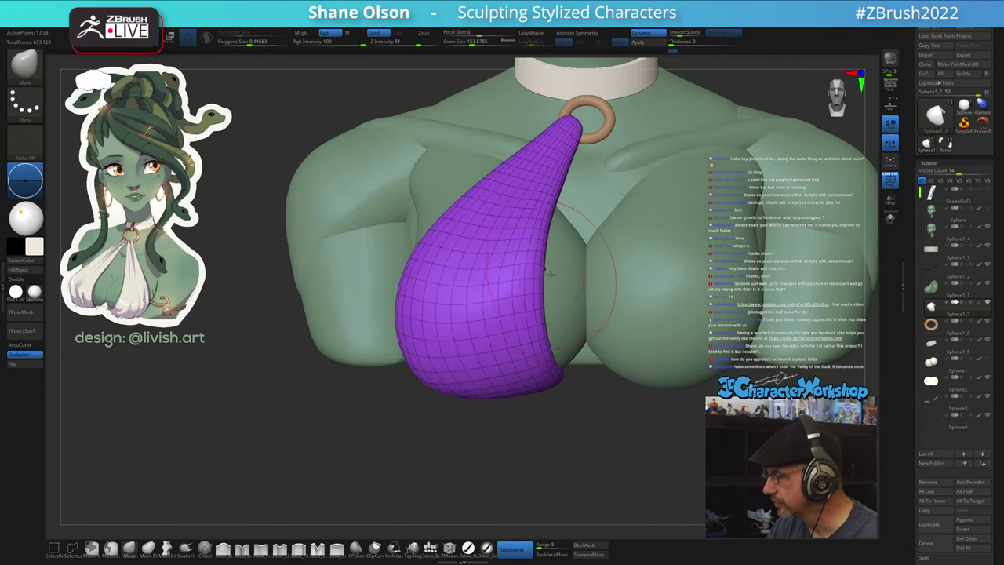
- Fit the cup's lower outer edge around the side of the breast with the Move brush at size about 197
right_click_drag(566, 265, 524, 307, "ctrl")
mouse_move(524, 313)
right_mouse_down()
mouse_move(572, 323)
mouse_move(620, 310)
mouse_move(604, 306)
mouse_move(471, 368)
right_mouse_up()
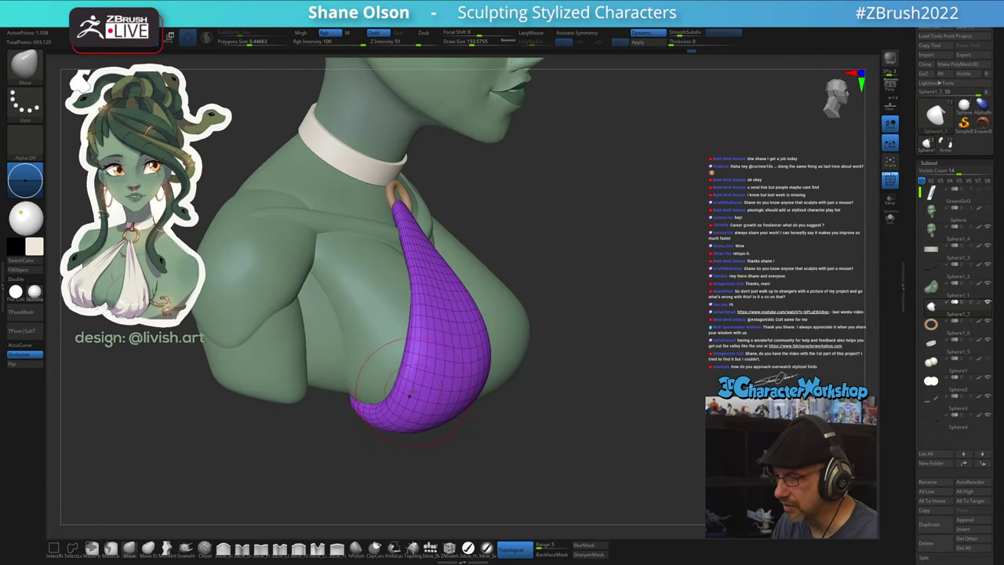
right_click_drag(410, 395, 430, 398, "alt")
key("s")
left_click_drag(414, 403, 418, 404)
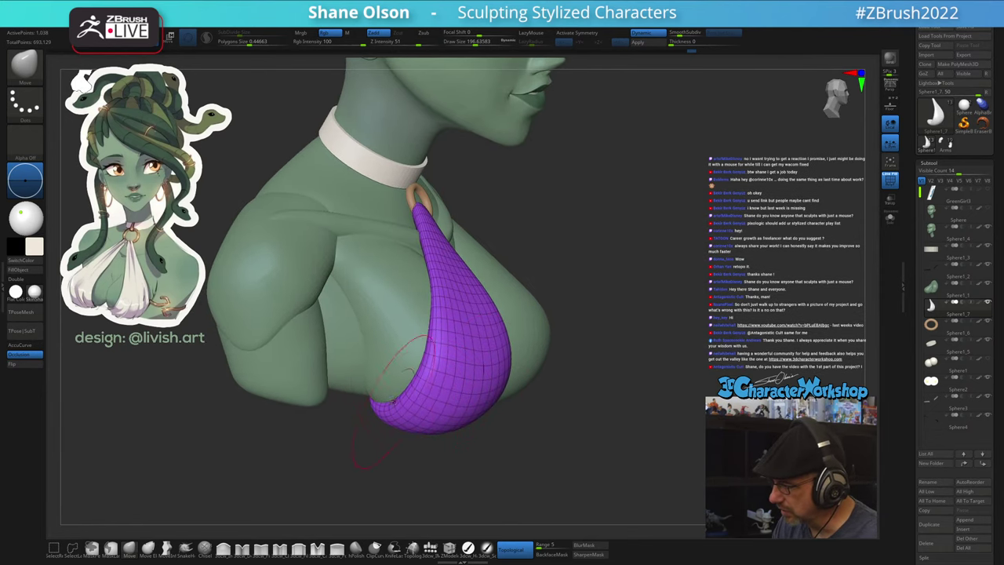
right_click_drag(408, 387, 401, 392)
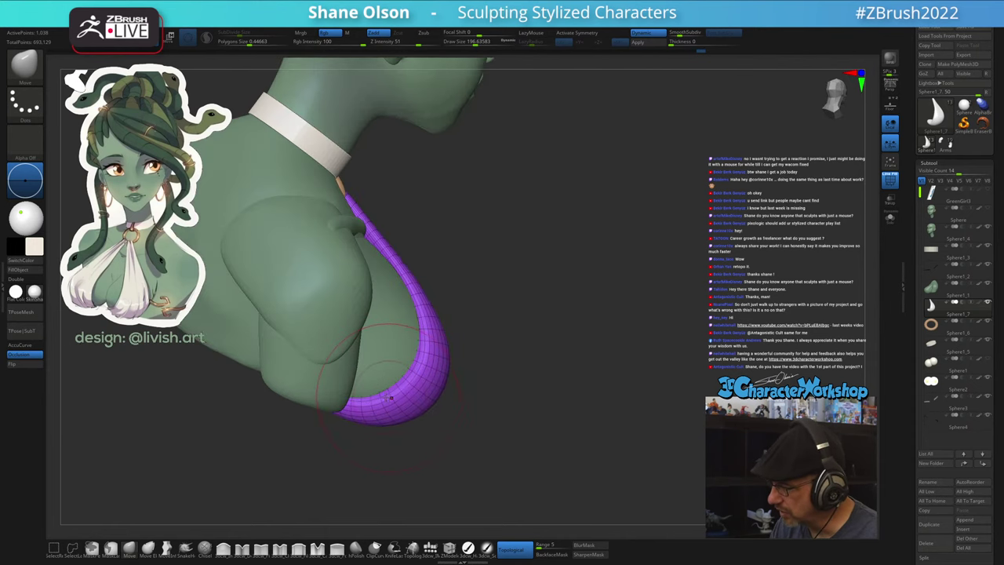
right_click_drag(448, 308, 447, 353)
left_click_drag(437, 378, 426, 384)
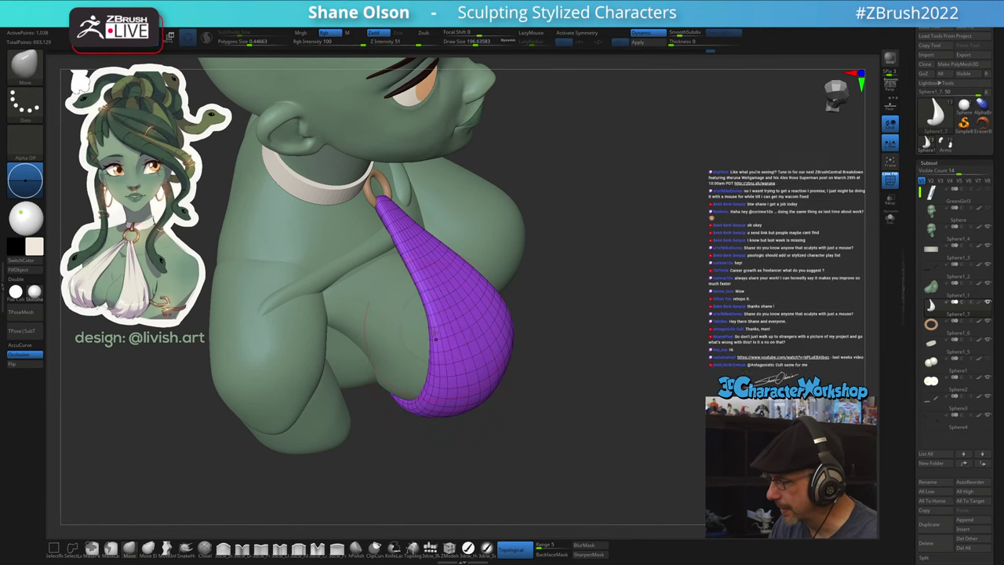
- Refine the cup's front outline and inner edge with the Move brush at size about 158
right_click_drag(453, 434, 483, 401)
right_click_drag(567, 379, 473, 407)
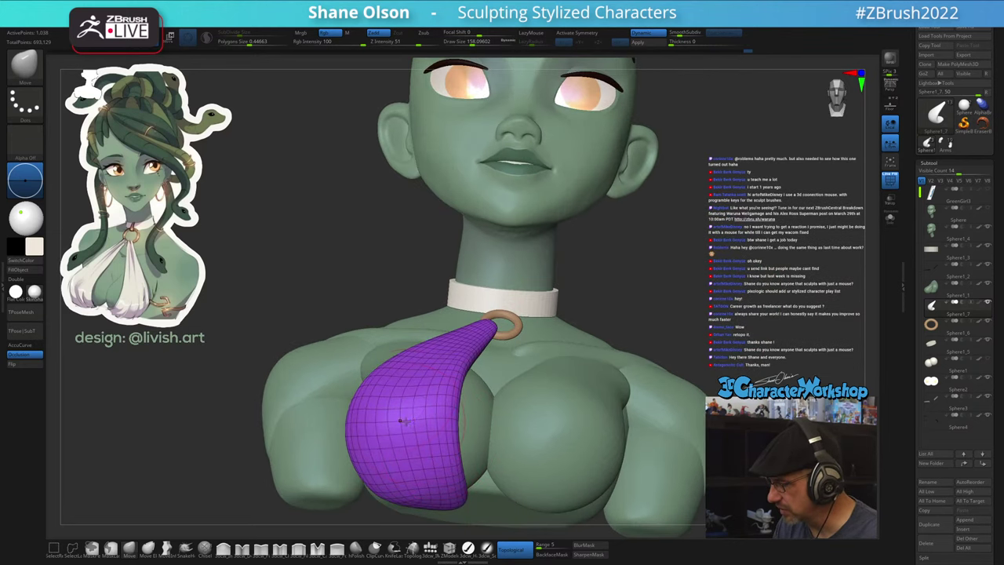
right_click_drag(400, 420, 396, 392)
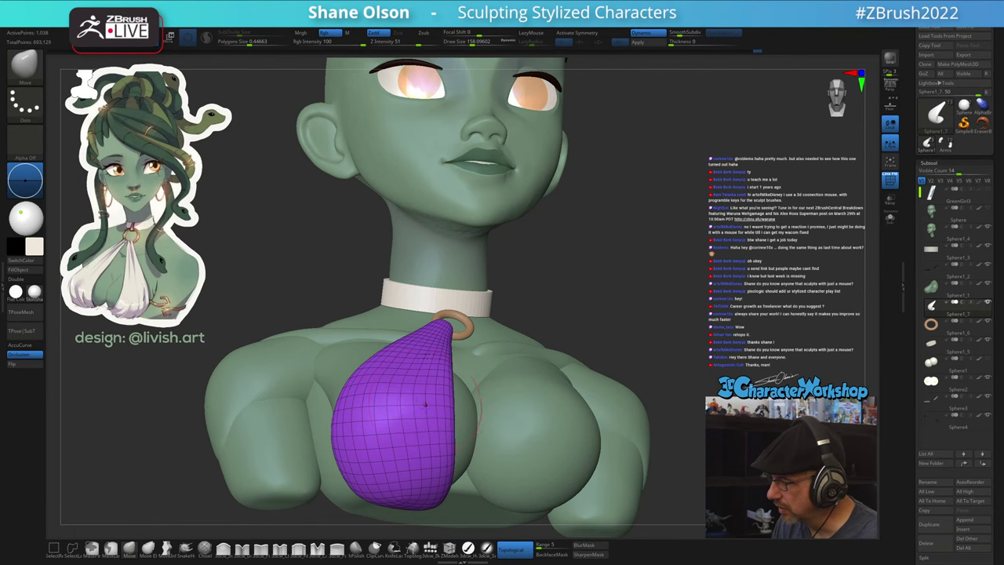
mouse_move(428, 431)
right_mouse_down()
mouse_move(460, 442)
mouse_move(423, 420)
right_mouse_up()
right_click_drag(418, 463, 621, 345)
- Isolate the cup in Solo mode and push its inner surface into a hollow with the Move brush at size about 140
left_click(890, 218)
key("s")
left_click_drag(493, 382, 486, 381)
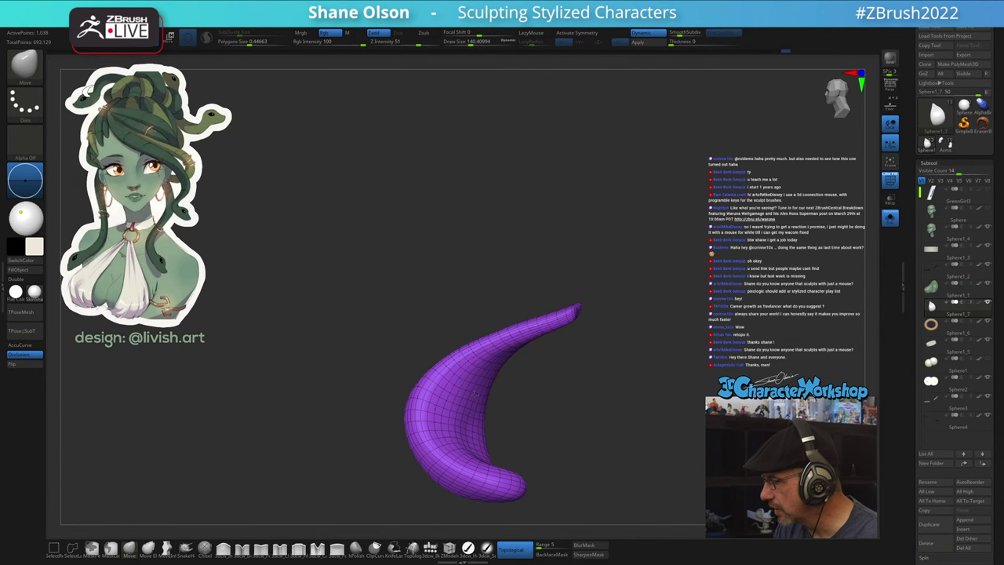
right_click_drag(475, 394, 453, 443)
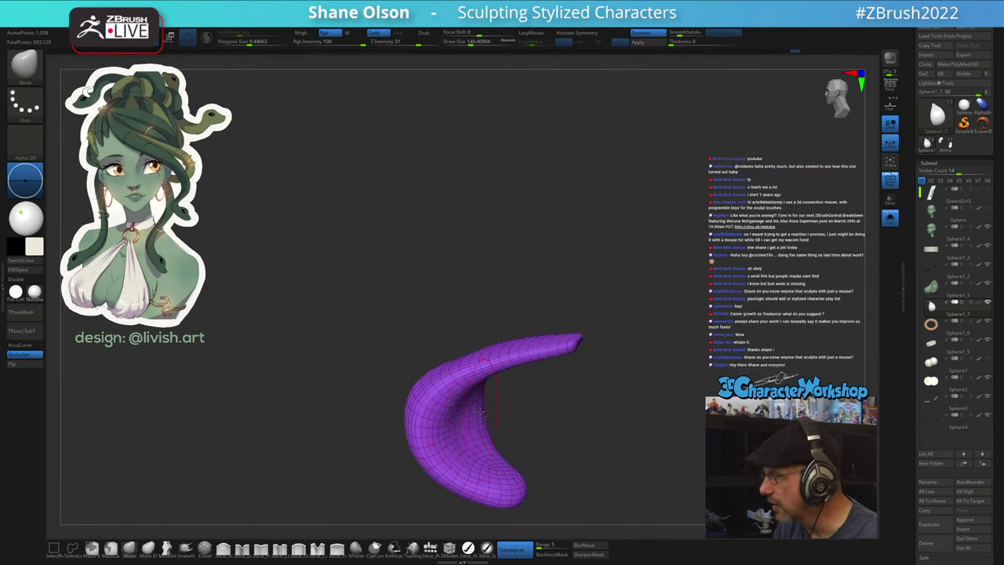
right_click_drag(481, 413, 453, 377, "alt")
key("s")
key("s")
left_click_drag(438, 370, 447, 379)
key("s")
right_click_drag(449, 380, 448, 351)
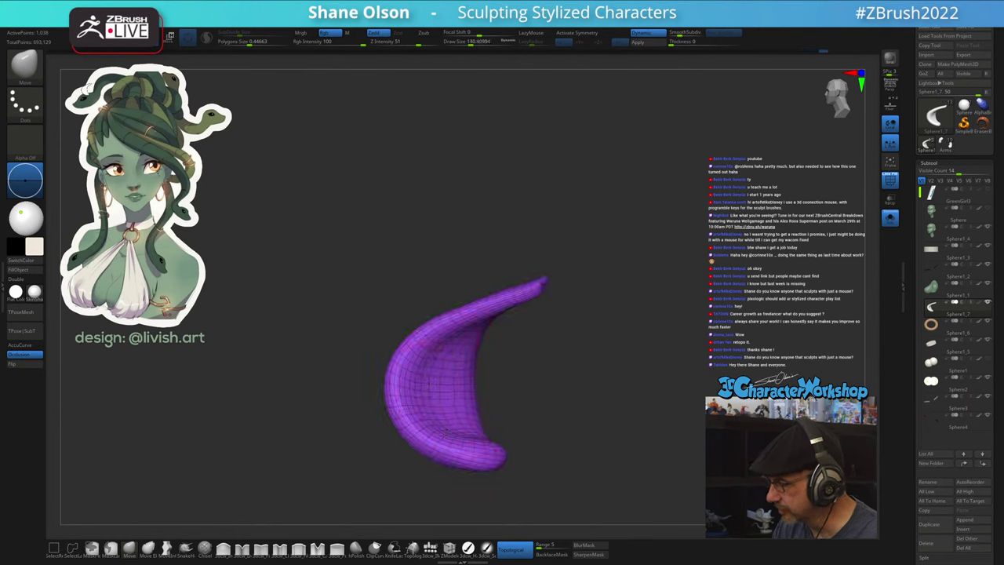
- Even out the thickness of the cup's hollow inner wall from both sides with the Move brush
right_click_drag(483, 444, 467, 358)
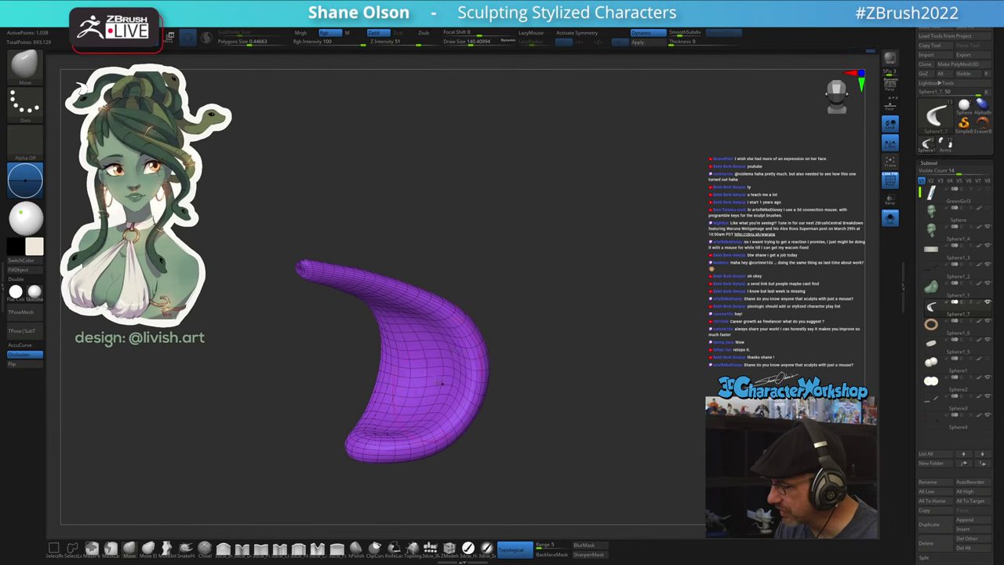
right_click_drag(440, 384, 454, 369)
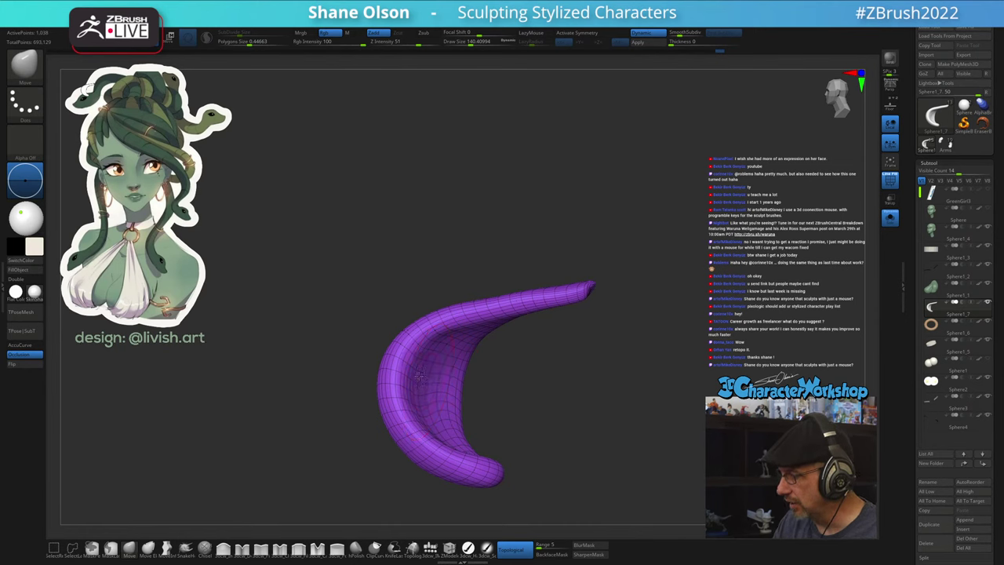
right_click_drag(422, 374, 407, 334)
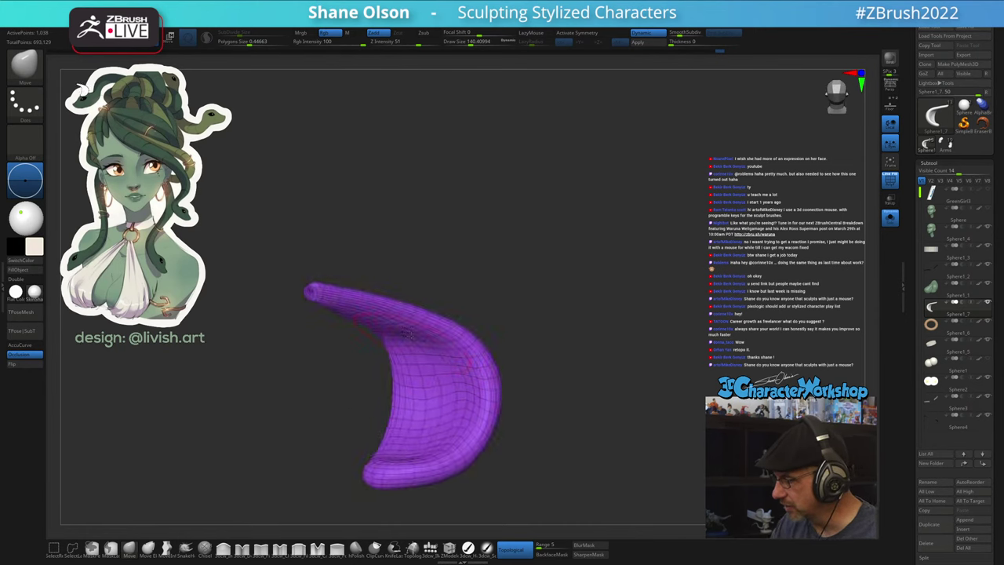
key("shift")
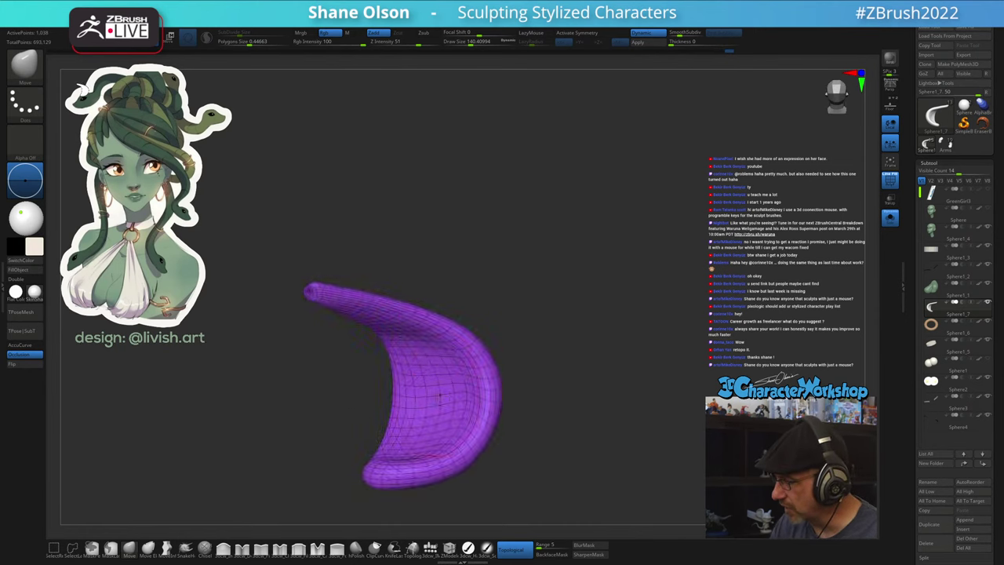
mouse_move(430, 399)
right_mouse_down()
mouse_move(411, 381)
mouse_move(506, 376)
right_mouse_up()
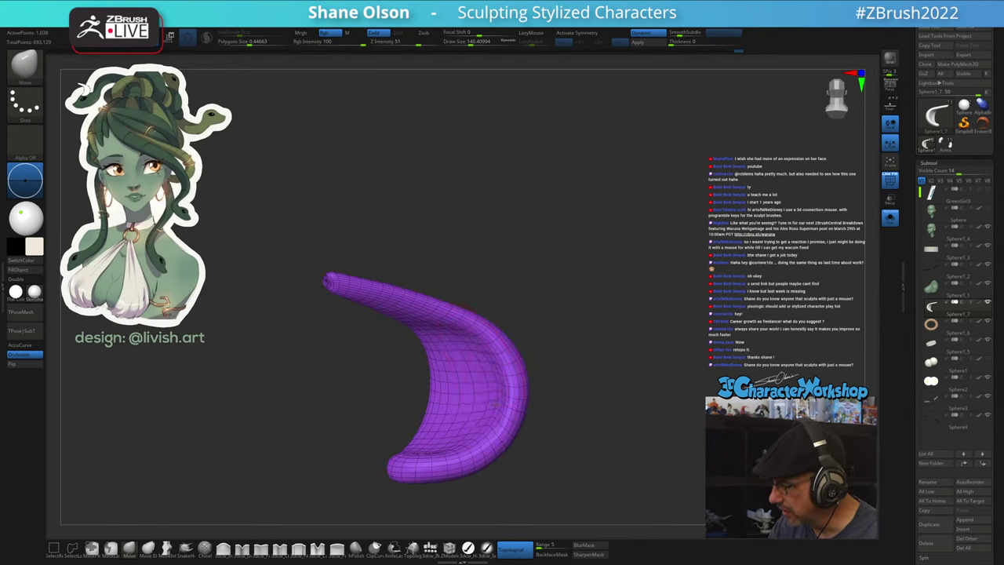
right_click_drag(442, 448, 484, 398)
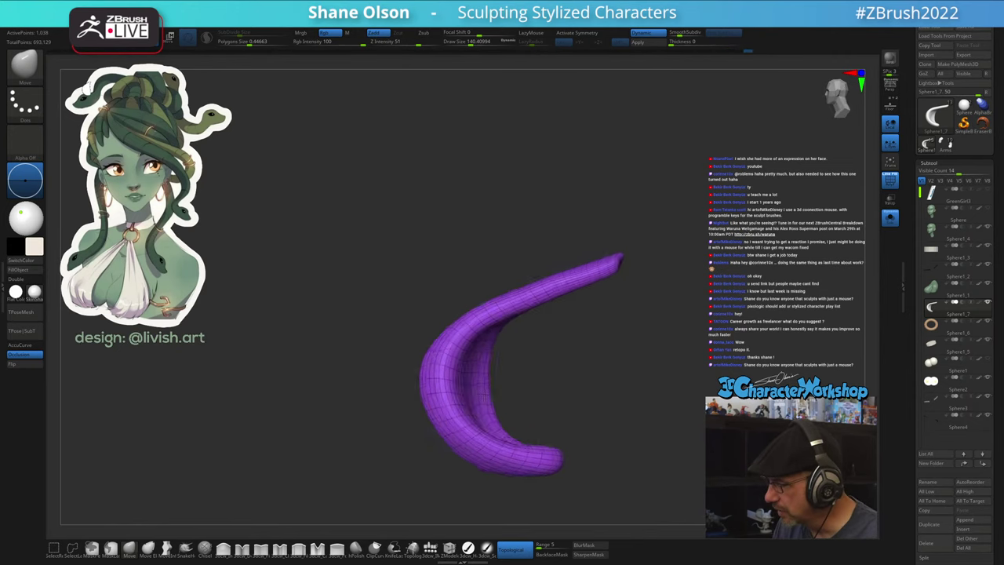
- Check the hollowed cup from several sides, leave Solo mode and turn off the polyframe wireframe on the bust
right_click_drag(517, 431, 459, 357)
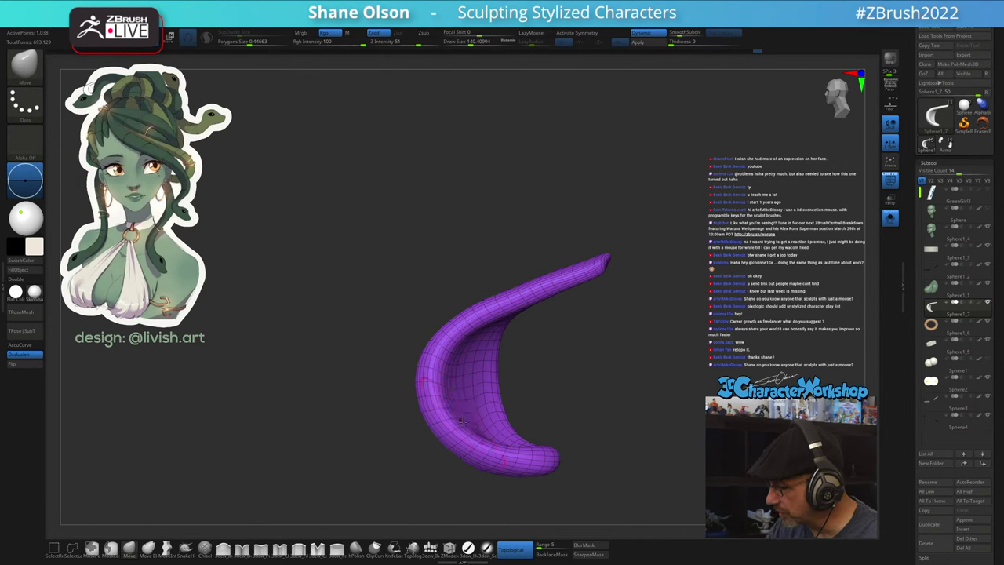
right_click_drag(530, 412, 609, 374)
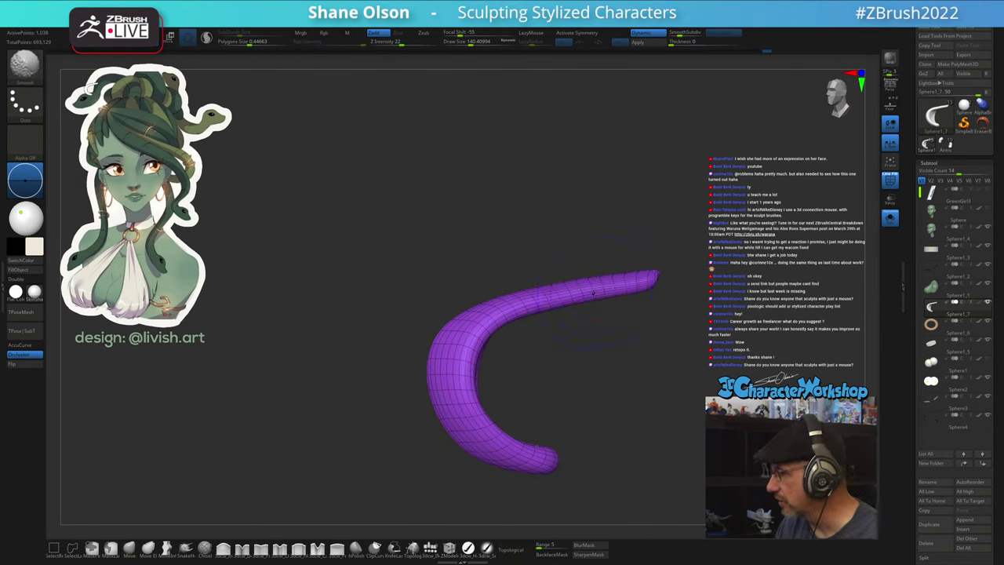
right_click_drag(575, 342, 584, 355)
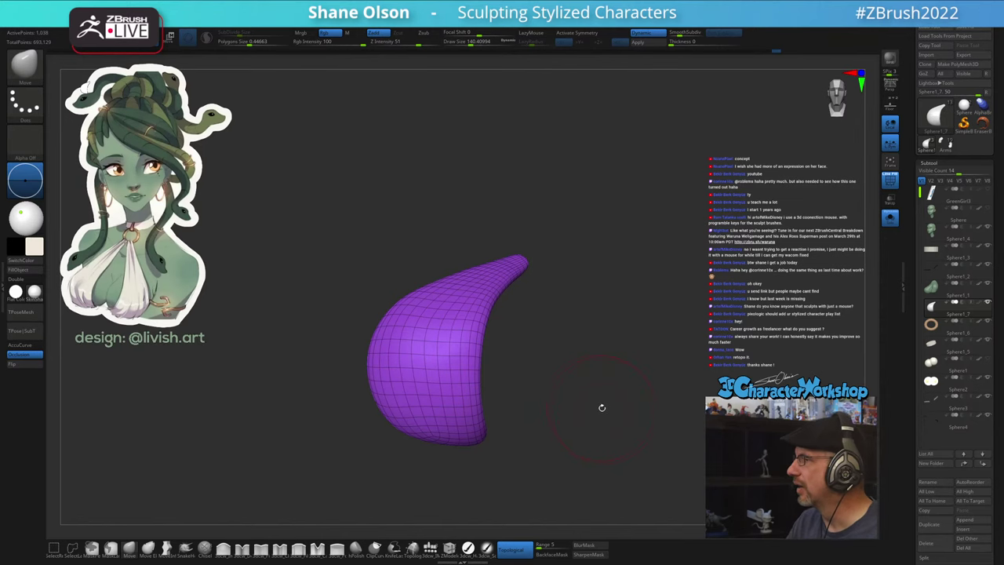
right_click_drag(593, 410, 587, 325, "alt")
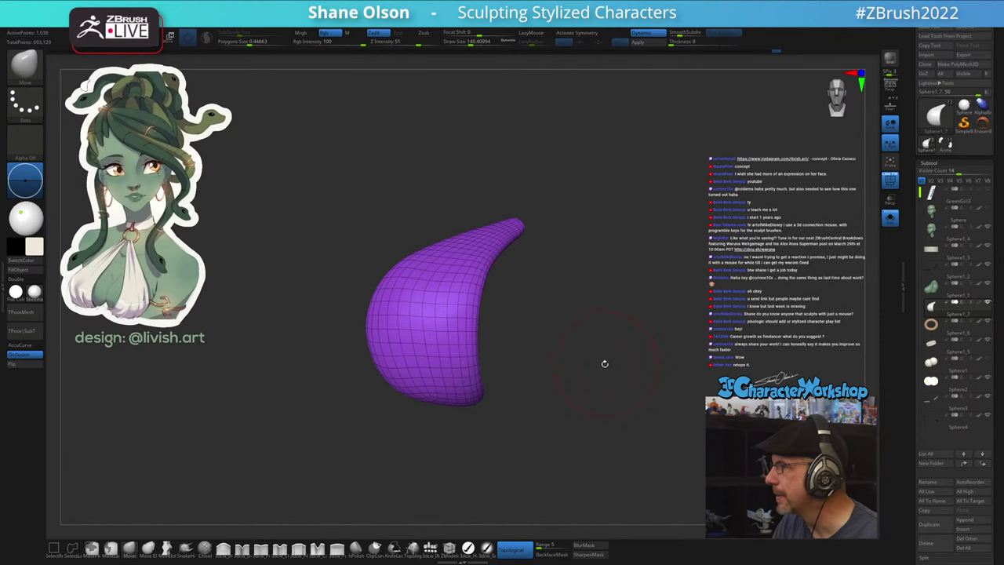
left_click(889, 218)
mouse_move(567, 430)
right_mouse_down()
mouse_move(531, 442)
mouse_move(524, 406)
mouse_move(516, 464)
mouse_move(497, 419)
mouse_move(499, 455)
mouse_move(520, 448)
mouse_move(499, 462)
mouse_move(554, 457)
mouse_move(520, 462)
mouse_move(522, 478)
mouse_move(576, 439)
mouse_move(584, 445)
mouse_move(609, 416)
mouse_move(611, 381)
mouse_move(604, 428)
right_mouse_up()
key("shift+f")
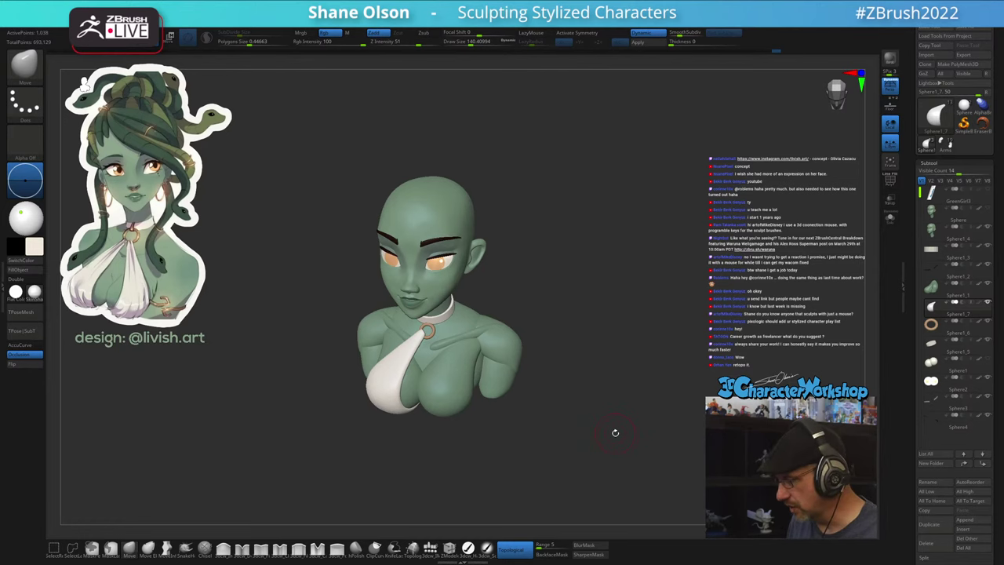
- Turn off Local Symmetry and apply Mirror And Weld to the cup to create the halter top's second cup
mouse_move(590, 368)
right_mouse_down("shift")
mouse_move(591, 353)
mouse_move(583, 359)
right_mouse_up("shift")
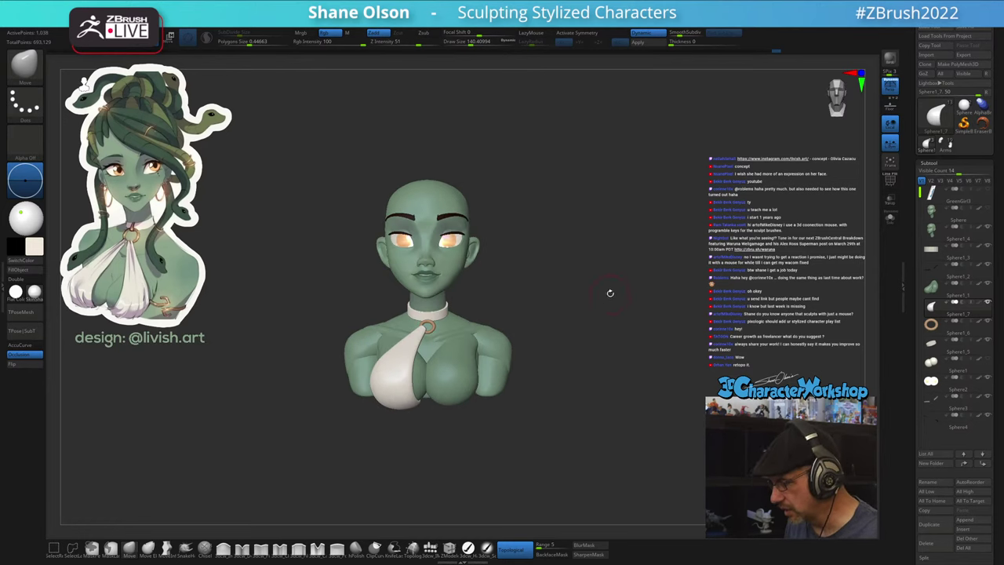
left_click(889, 160)
left_click(889, 160)
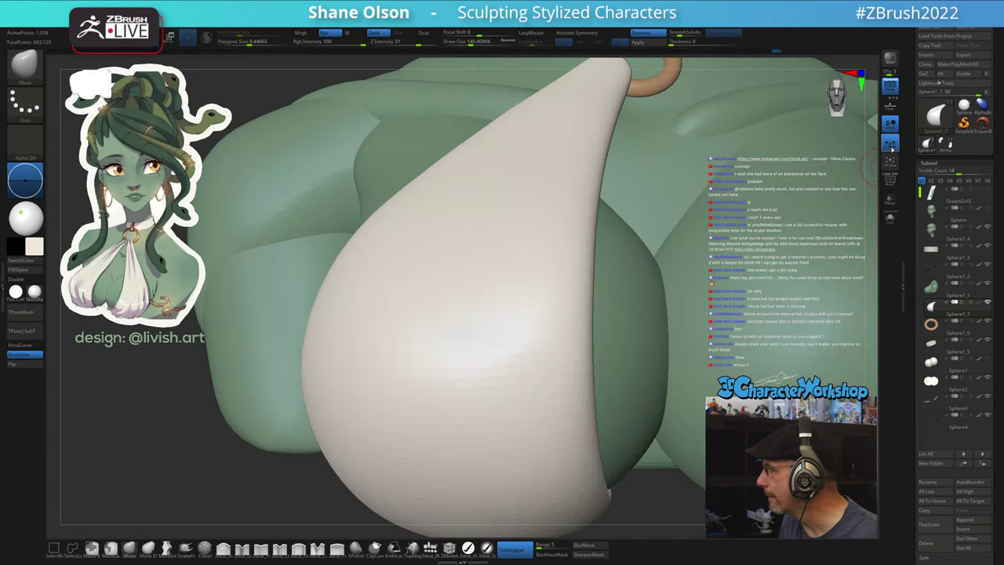
key("f")
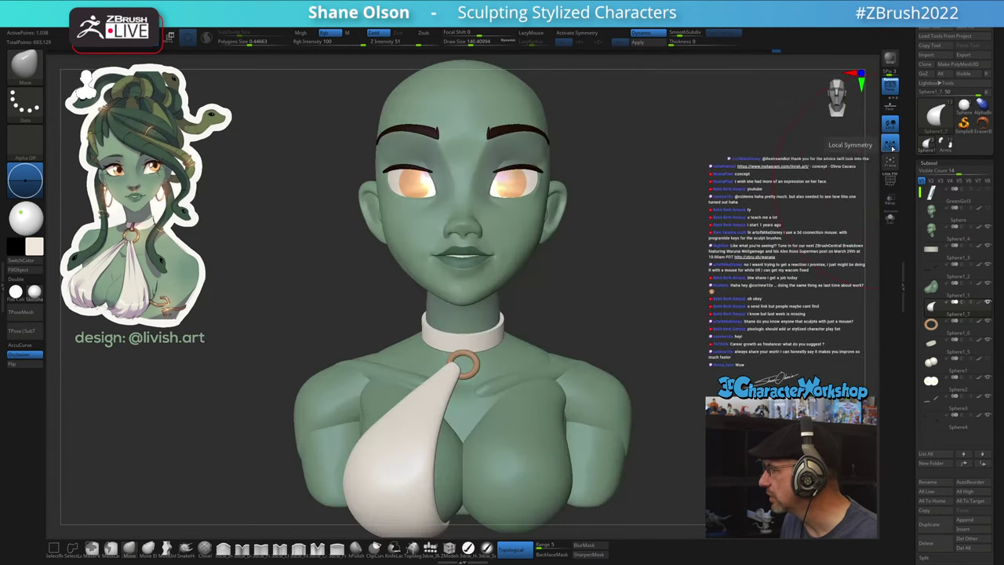
key("space")
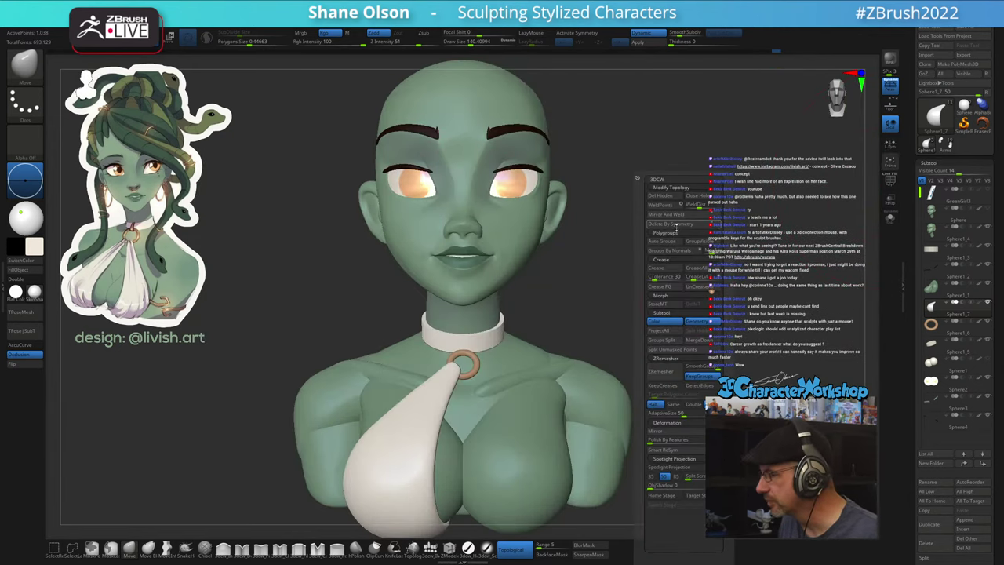
left_click(671, 216)
mouse_move(702, 285)
left_mouse_down("alt")
mouse_move(700, 267)
mouse_move(729, 270)
mouse_move(693, 271)
mouse_move(682, 284)
mouse_move(696, 274)
left_mouse_up("alt")
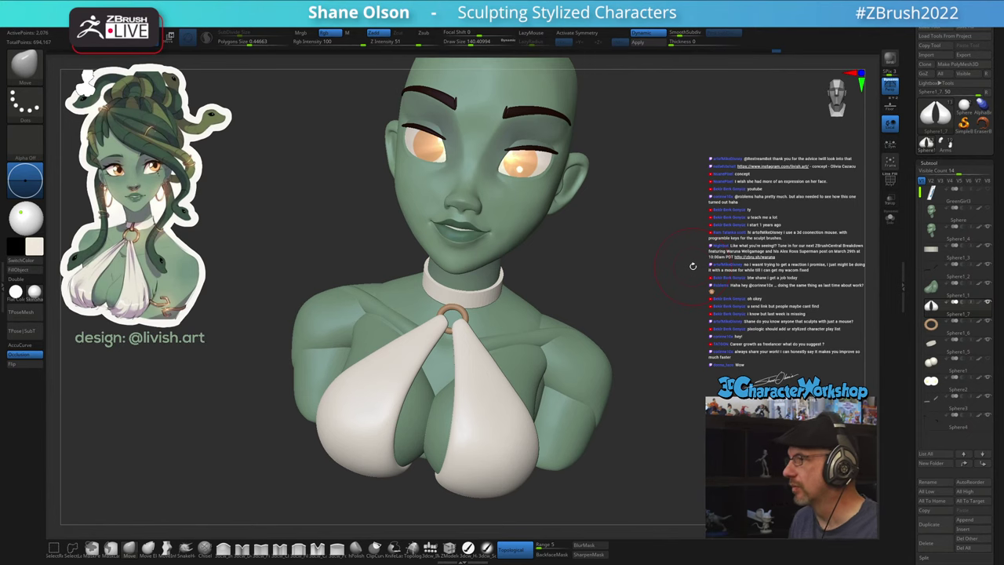
- Examine the mirrored halter top's fit and silhouette on the bust from front and three-quarter views
key("s")
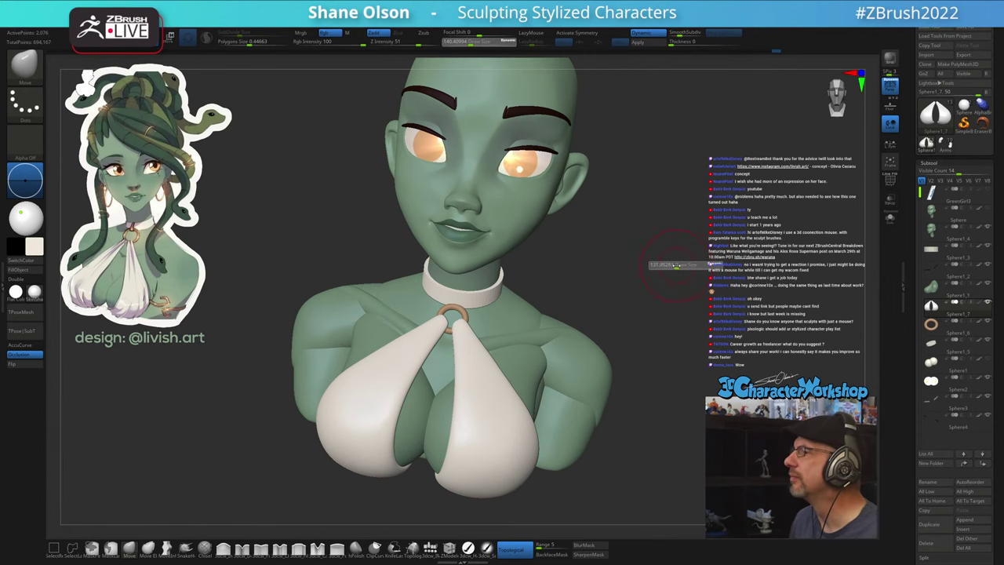
left_click_drag(678, 265, 668, 269)
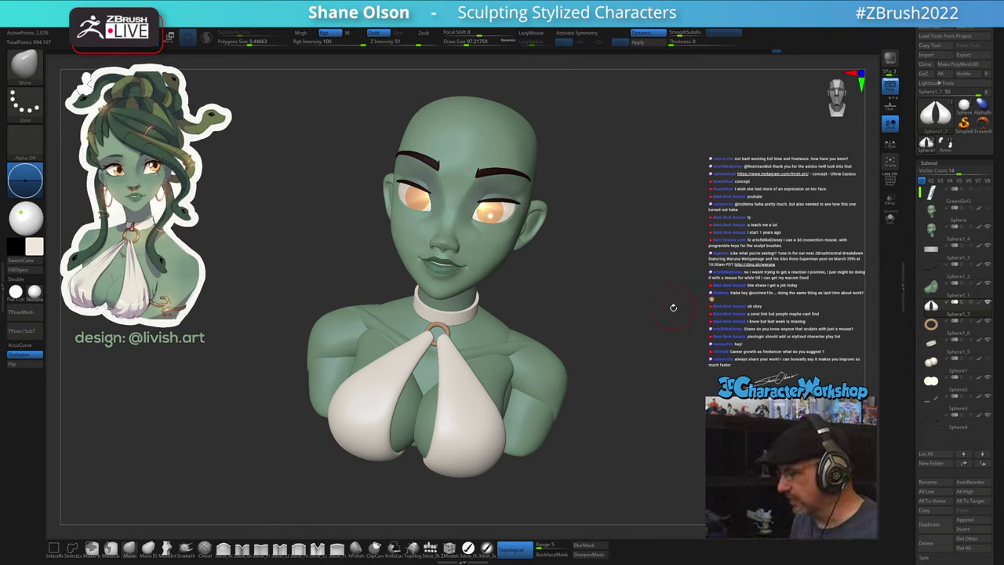
mouse_move(573, 423)
left_mouse_down()
mouse_move(575, 436)
mouse_move(584, 427)
left_mouse_up()
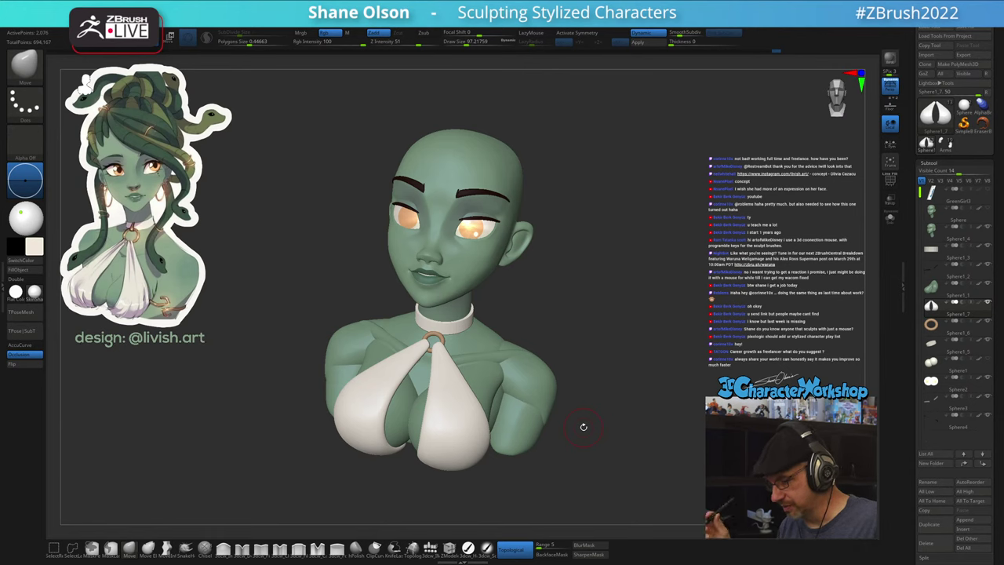
left_click_drag(610, 442, 601, 432)
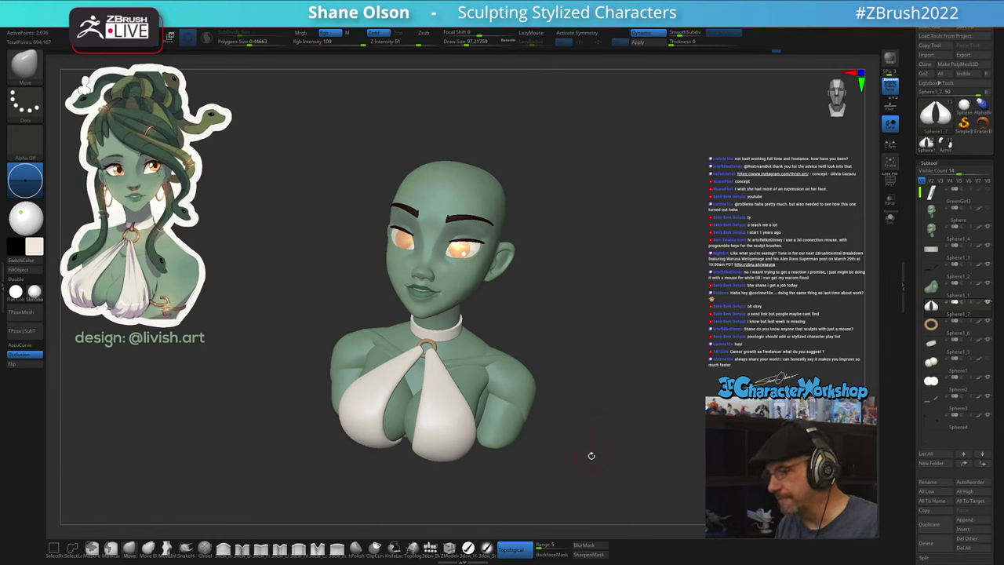
mouse_move(598, 445)
left_mouse_down("shift")
mouse_move(608, 447)
mouse_move(593, 453)
mouse_move(611, 452)
mouse_move(649, 438)
mouse_move(587, 446)
left_mouse_up("shift")
key("1")
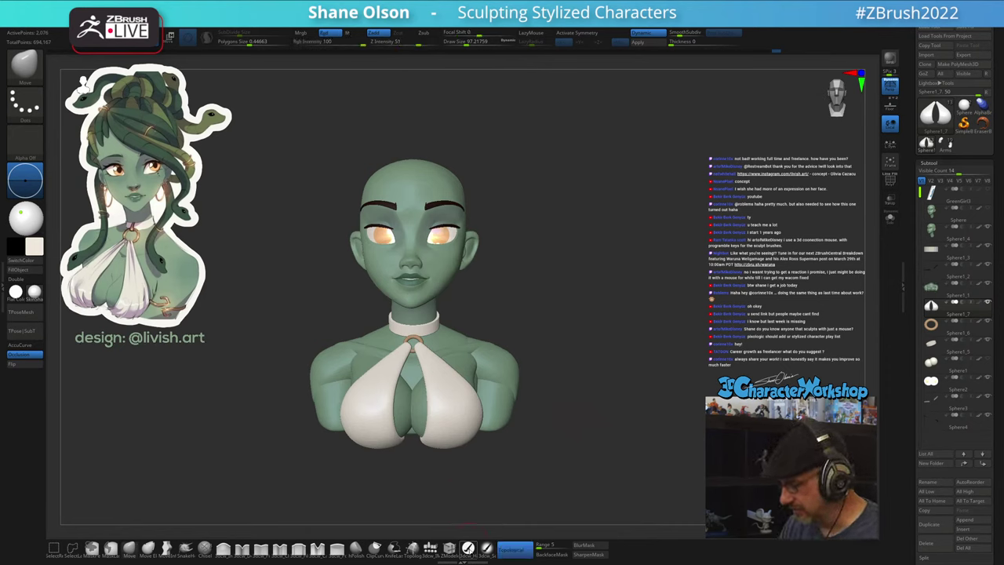
left_click(468, 549)
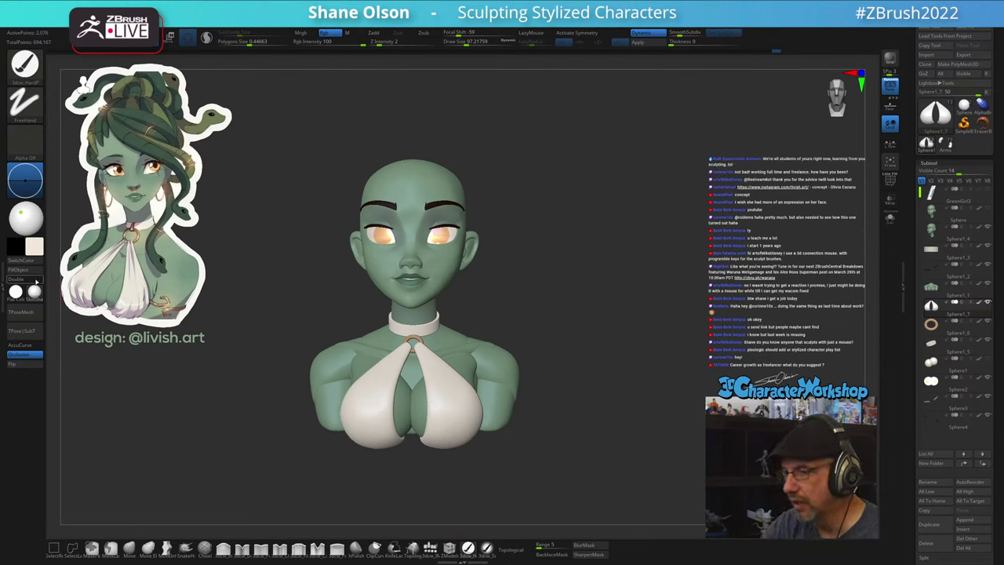
left_click_drag(551, 396, 578, 420)
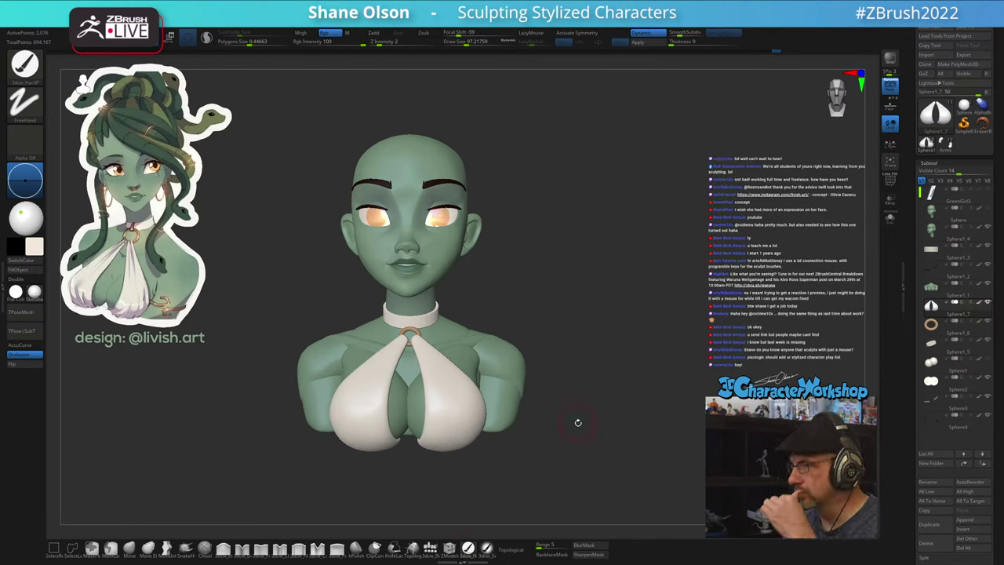
mouse_move(582, 276)
left_mouse_down("alt")
mouse_move(601, 332)
mouse_move(599, 308)
mouse_move(580, 316)
mouse_move(593, 321)
left_mouse_up("alt")
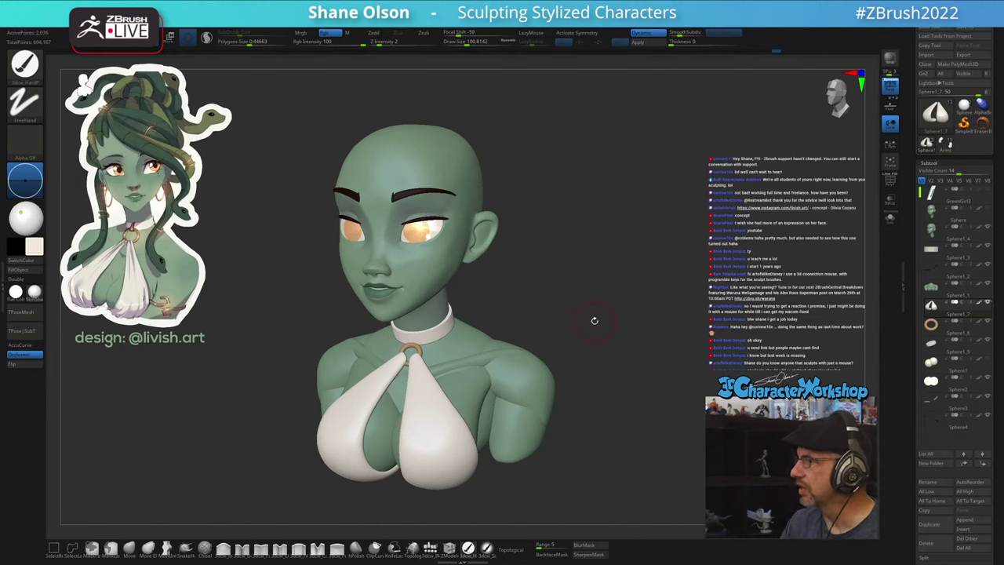
left_click_drag(593, 321, 557, 389)
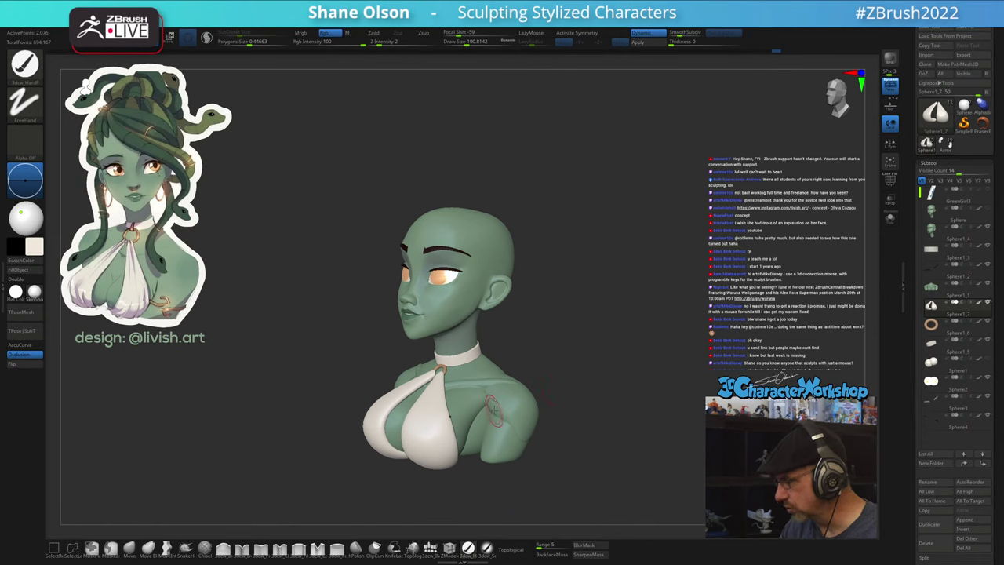
- Select the torso and adjust the area between chest and shoulder with the Move brush, reducing its size from about 202 to 124
left_click(480, 403, "alt")
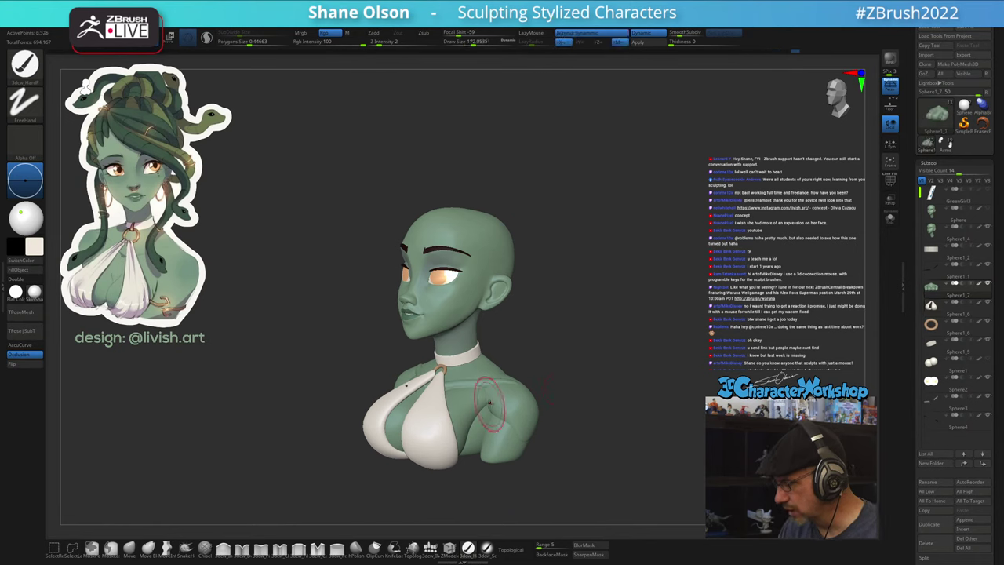
left_click(134, 550)
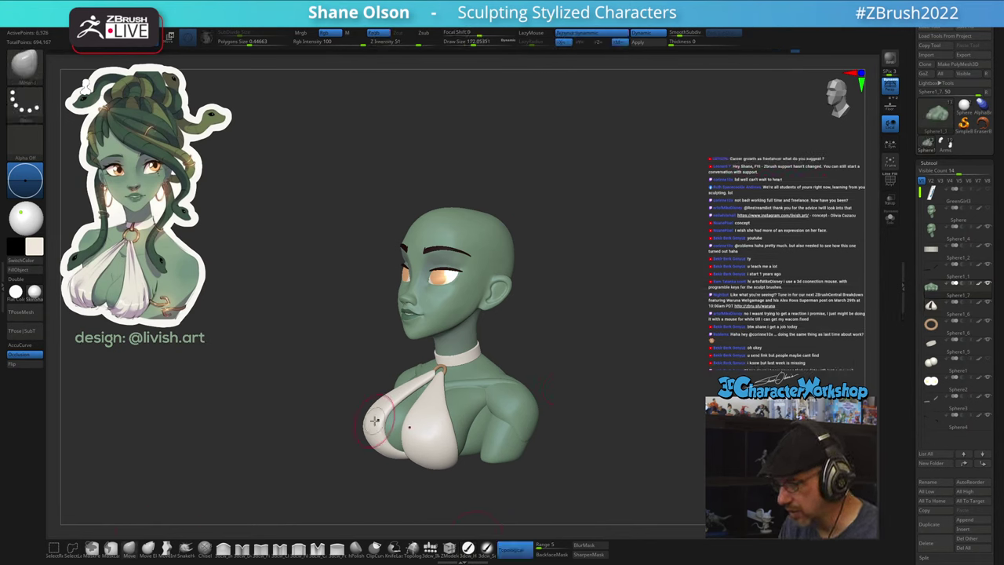
mouse_move(599, 302)
left_mouse_down("alt")
mouse_move(603, 323)
mouse_move(587, 336)
mouse_move(588, 317)
left_mouse_up("alt")
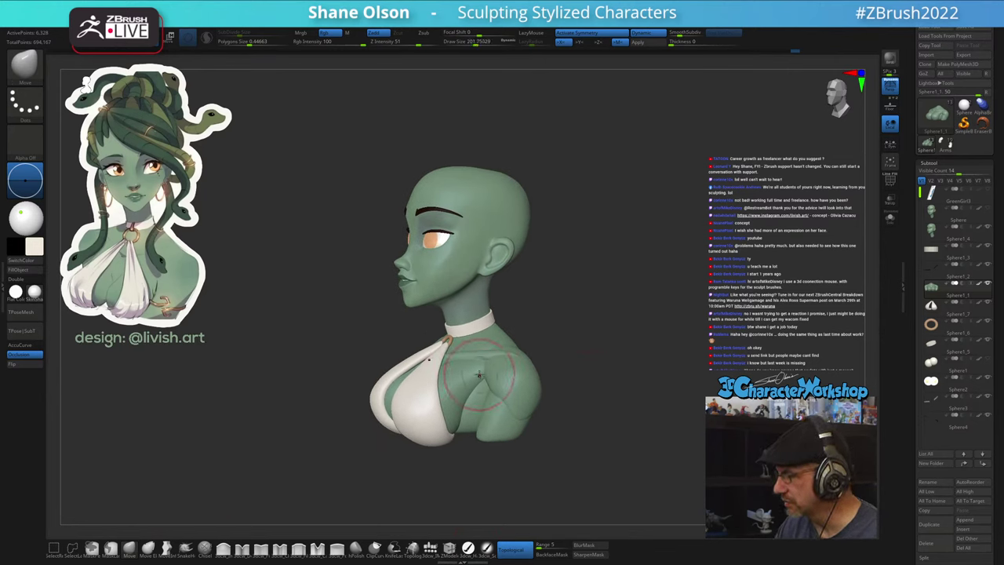
right_click_drag(482, 358, 485, 364)
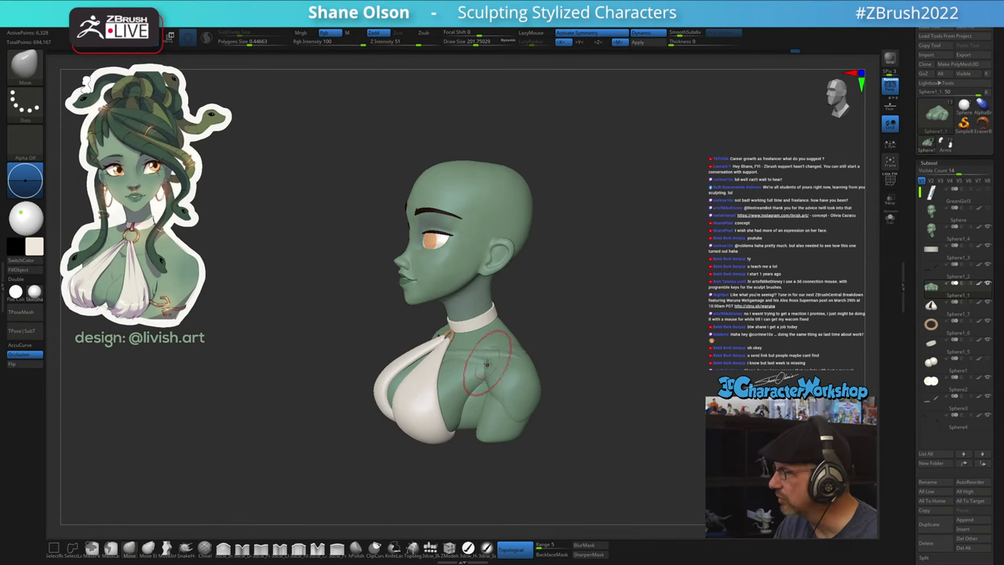
key("s")
left_click_drag(479, 363, 482, 355)
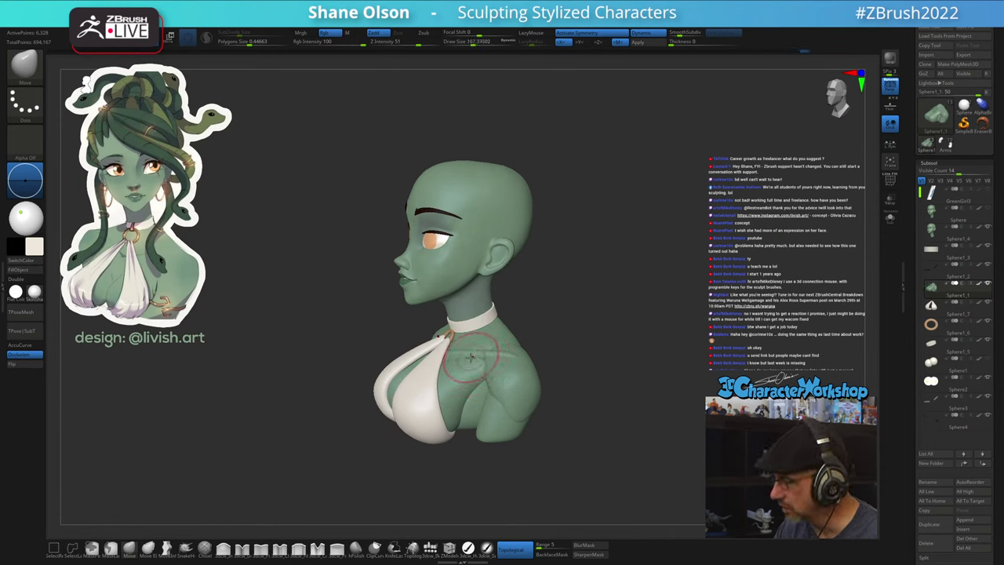
mouse_move(470, 342)
right_mouse_down()
mouse_move(483, 354)
mouse_move(480, 335)
mouse_move(484, 369)
right_mouse_up()
right_click_drag(546, 384, 469, 179)
key("bracketleft")
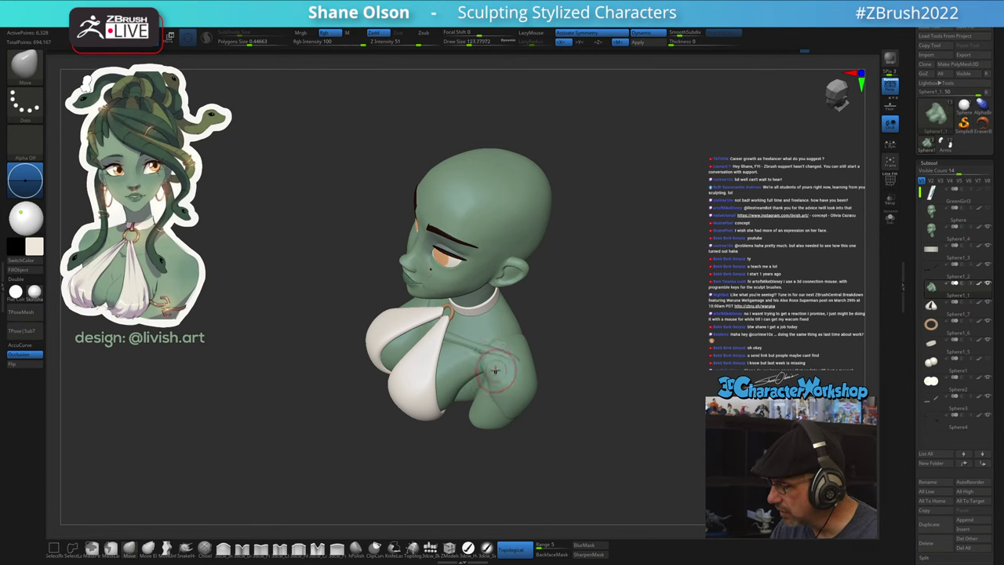
- Enlarge the draw size to about 212 and mask everything on the body except the shoulder polygroup
mouse_move(505, 387)
right_mouse_down()
mouse_move(492, 374)
mouse_move(501, 403)
mouse_move(558, 414)
mouse_move(576, 433)
mouse_move(567, 434)
mouse_move(585, 426)
mouse_move(492, 411)
mouse_move(544, 432)
mouse_move(500, 408)
mouse_move(522, 340)
right_mouse_up()
key("bracketright")
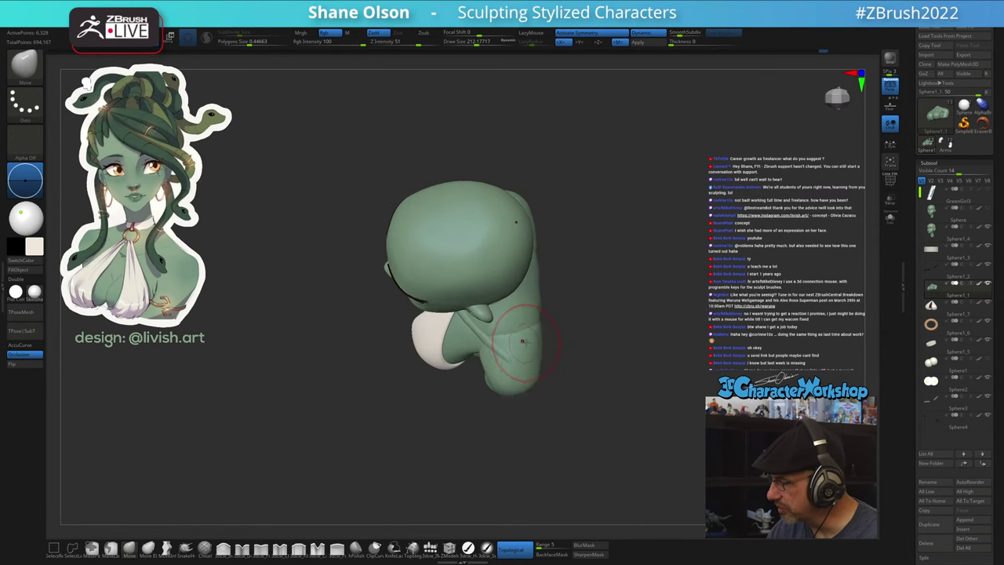
key("w")
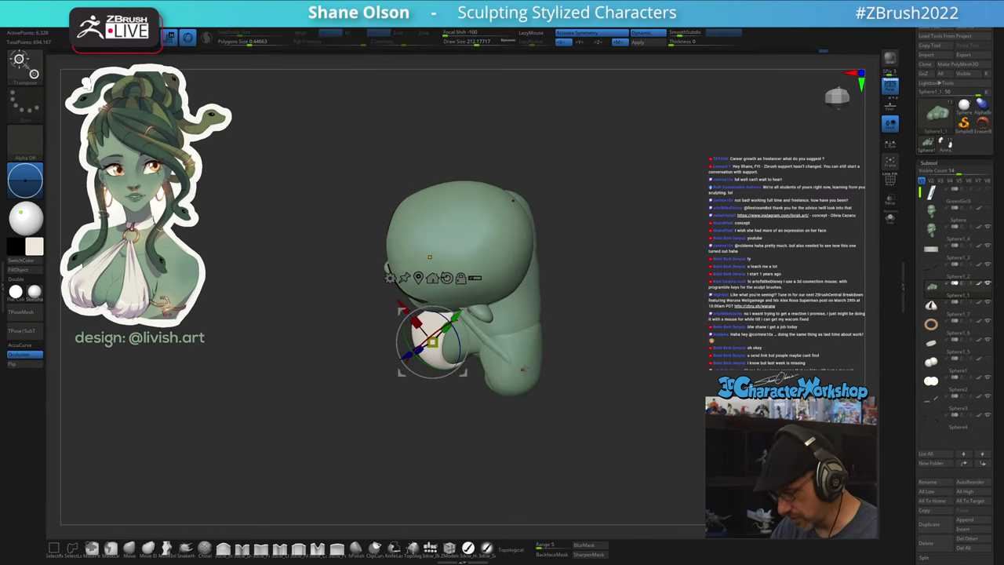
left_click(523, 364, "ctrl")
key("q")
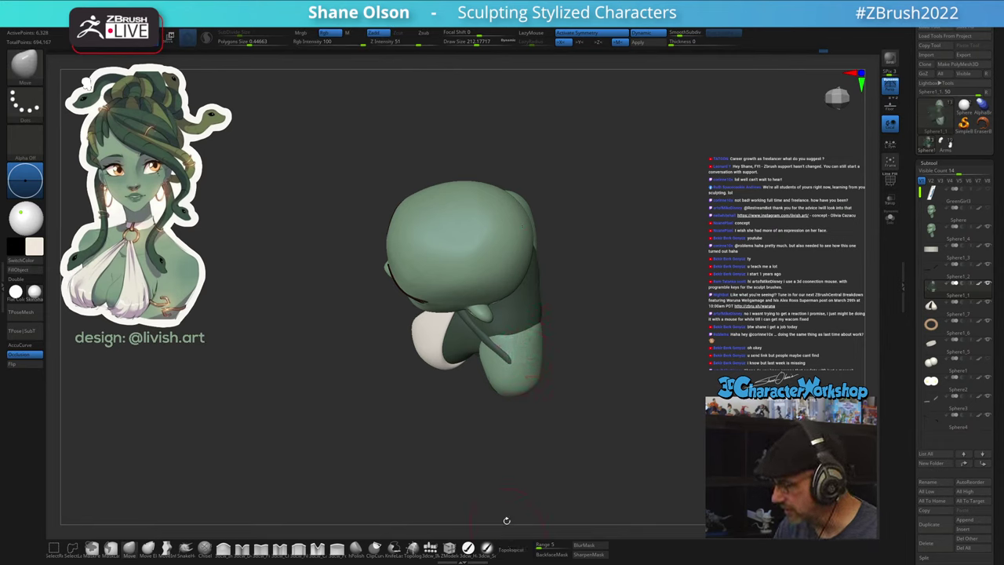
- Smooth the upper edge of the unmasked shoulder and clear the mask from the body
mouse_move(518, 336)
right_mouse_down()
mouse_move(575, 374)
mouse_move(599, 340)
mouse_move(601, 313)
mouse_move(591, 309)
mouse_move(584, 329)
right_mouse_up()
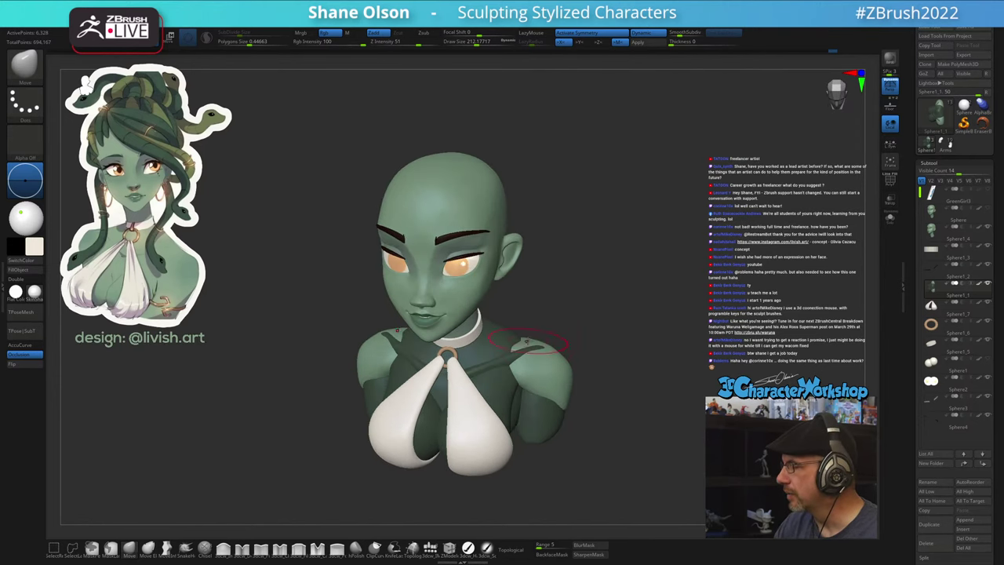
left_click_drag(534, 343, 528, 347, "shift")
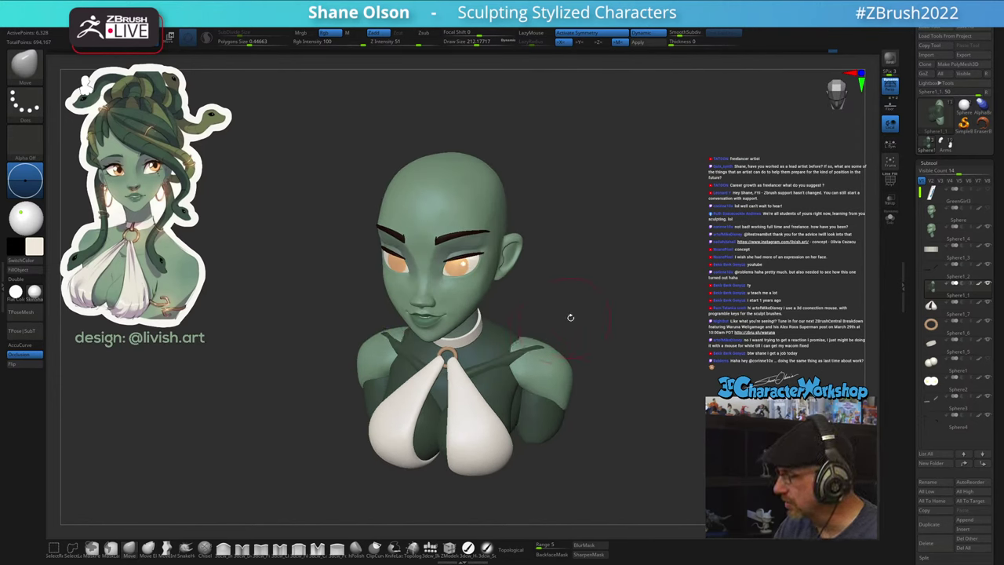
right_click_drag(570, 316, 581, 307, "shift")
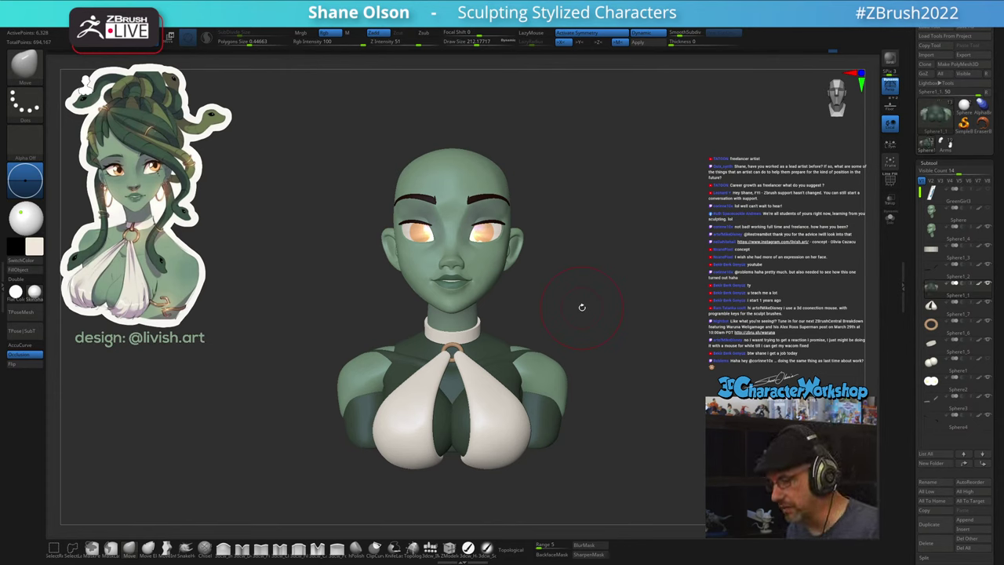
left_click_drag(632, 369, 643, 367, "ctrl")
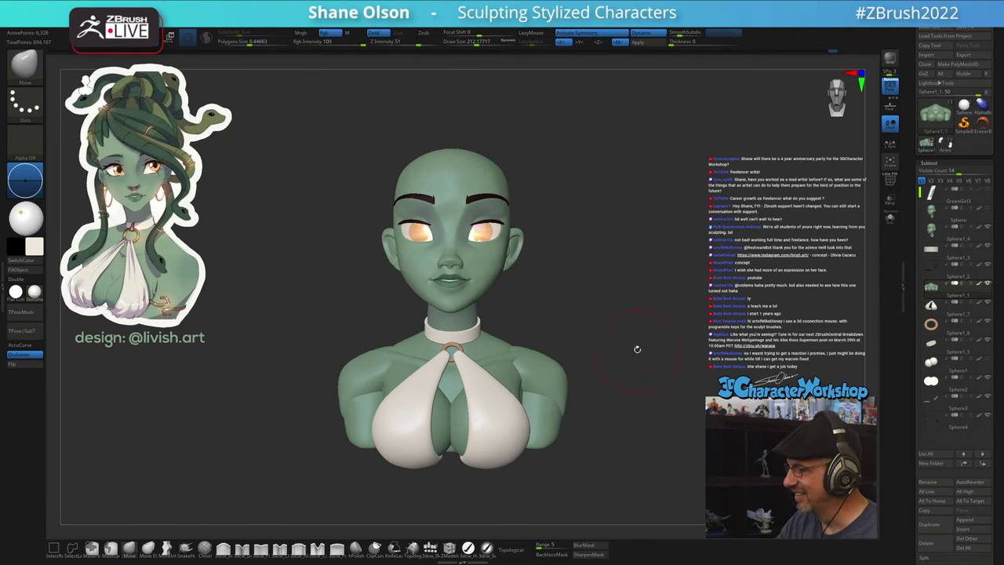
- Make the white halter top the active subtool and turn on symmetry, with a draw size of about 239
mouse_move(636, 347)
left_mouse_down()
mouse_move(619, 309)
mouse_move(622, 353)
mouse_move(619, 343)
left_mouse_up()
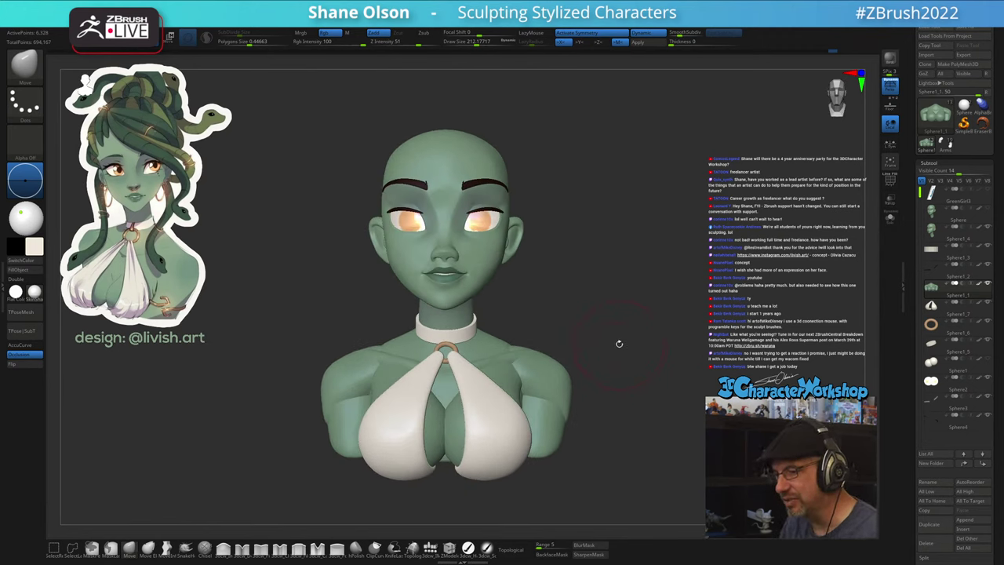
left_click_drag(389, 531, 399, 517, "alt")
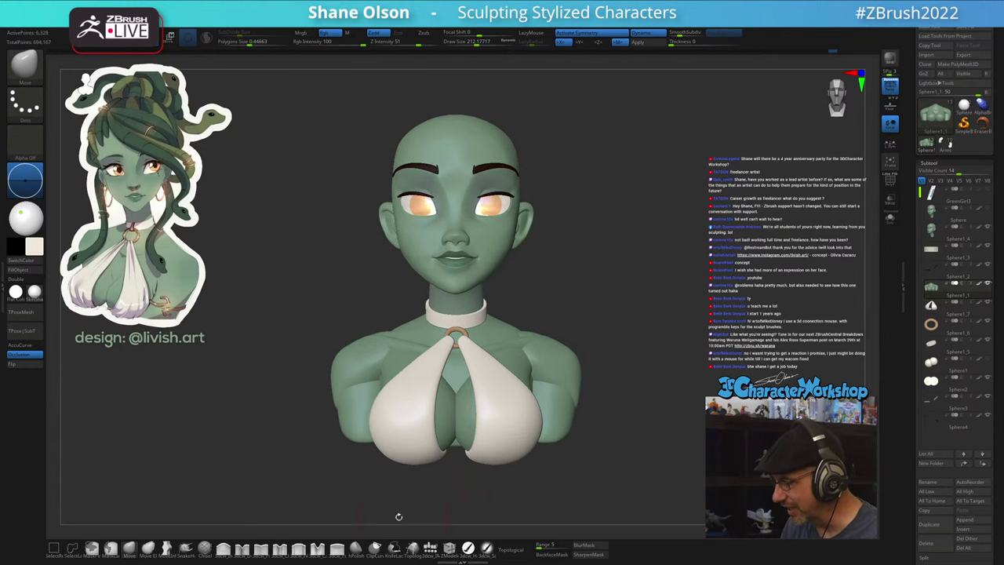
right_click_drag(504, 410, 504, 385, "ctrl")
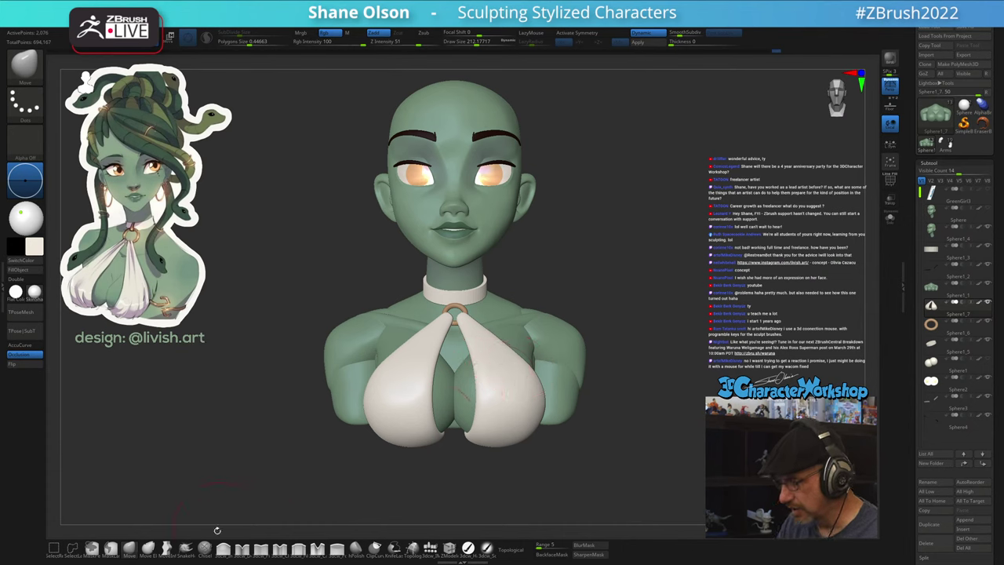
key("s")
left_click_drag(489, 384, 480, 384)
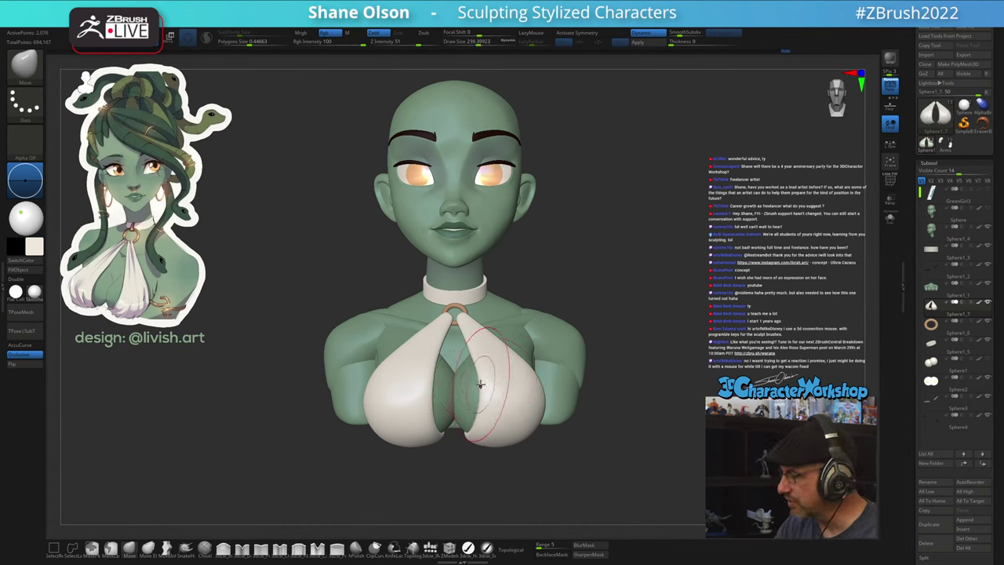
key("ctrl+z")
key("x")
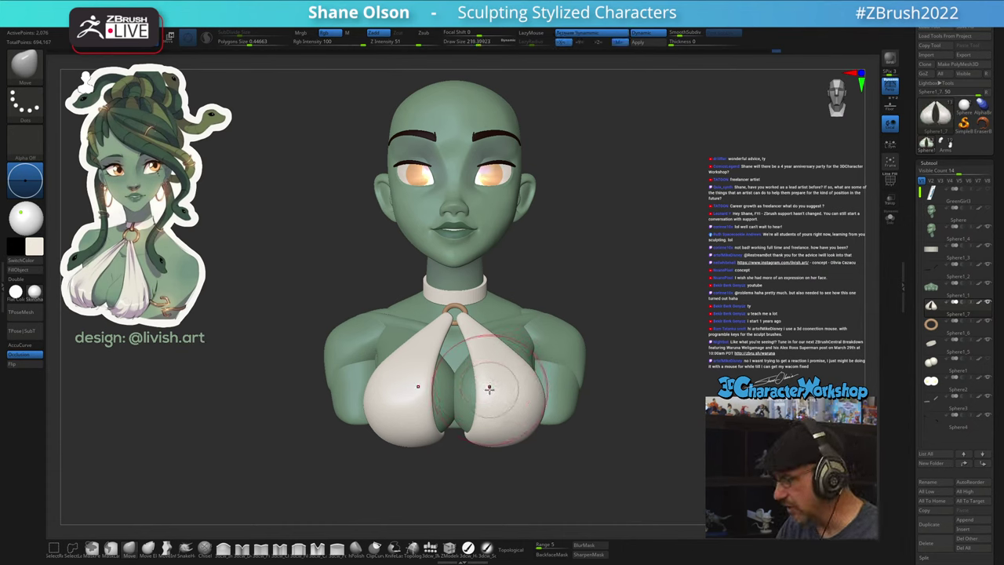
- Reshape the halter top's straps and inner edges with the Move brush and reduce the draw size to about 128
mouse_move(491, 378)
right_mouse_down()
mouse_move(482, 385)
mouse_move(495, 396)
right_mouse_up()
left_click_drag(474, 416, 485, 383)
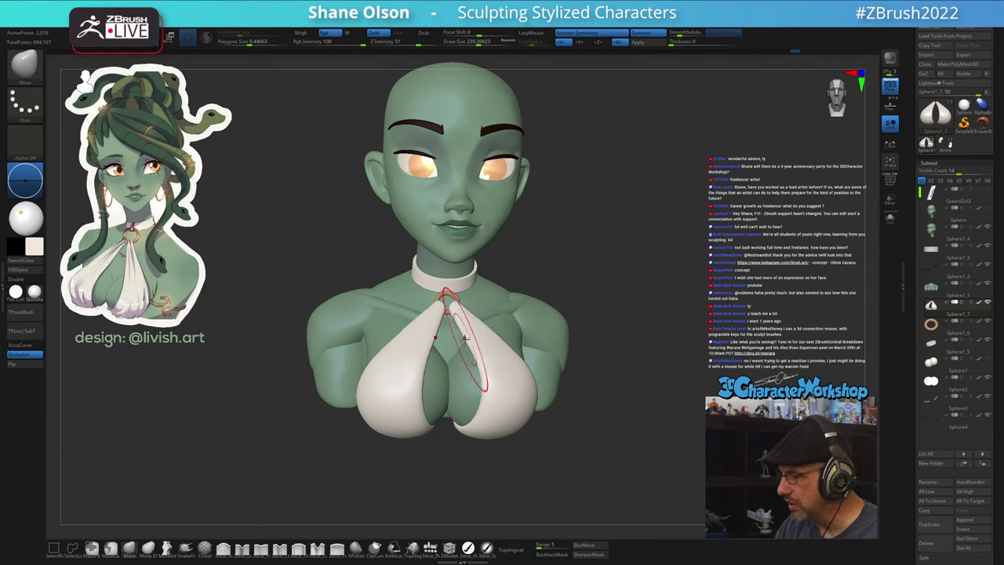
mouse_move(496, 355)
right_mouse_down()
mouse_move(490, 383)
mouse_move(497, 313)
right_mouse_up()
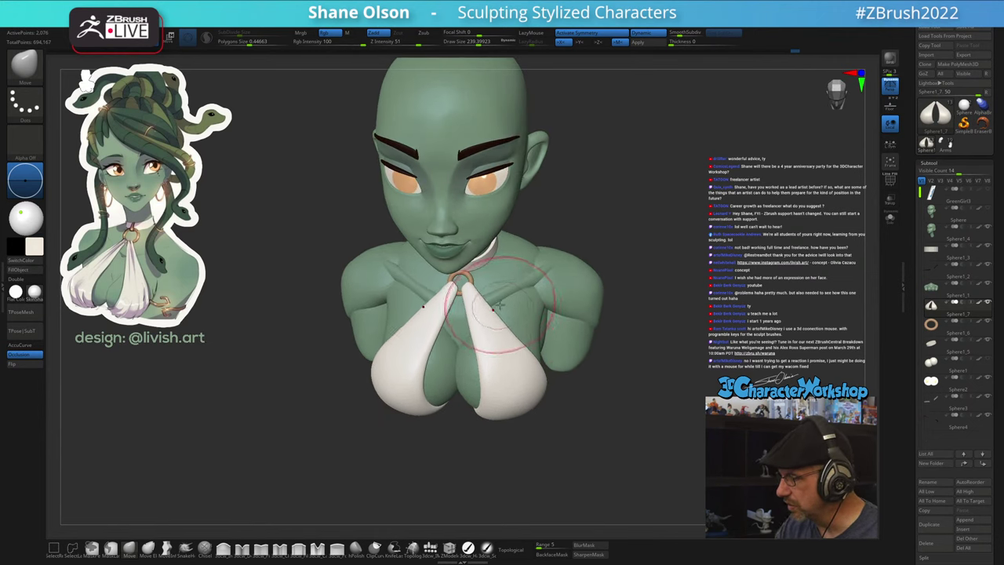
mouse_move(527, 349)
right_mouse_down()
mouse_move(557, 368)
mouse_move(592, 436)
right_mouse_up()
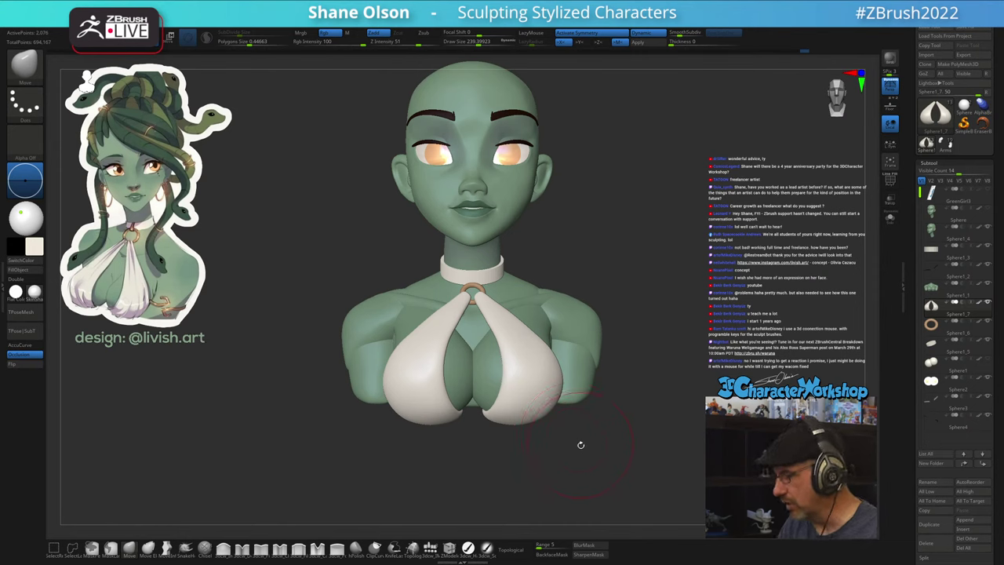
right_click_drag(578, 442, 580, 447)
key("s")
left_click_drag(580, 450, 571, 454)
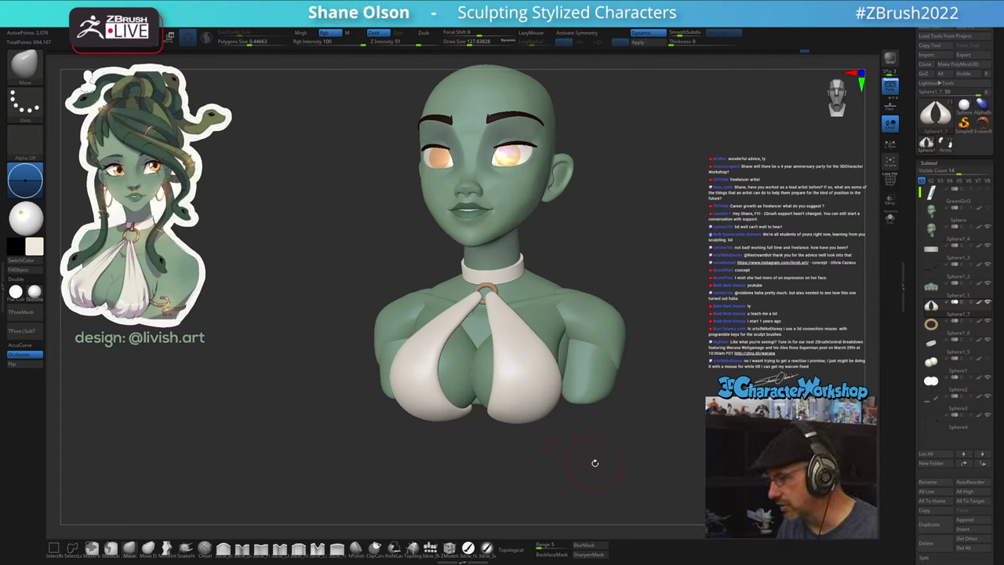
mouse_move(593, 461)
left_mouse_down()
mouse_move(584, 462)
mouse_move(607, 458)
mouse_move(595, 454)
mouse_move(584, 392)
left_mouse_up()
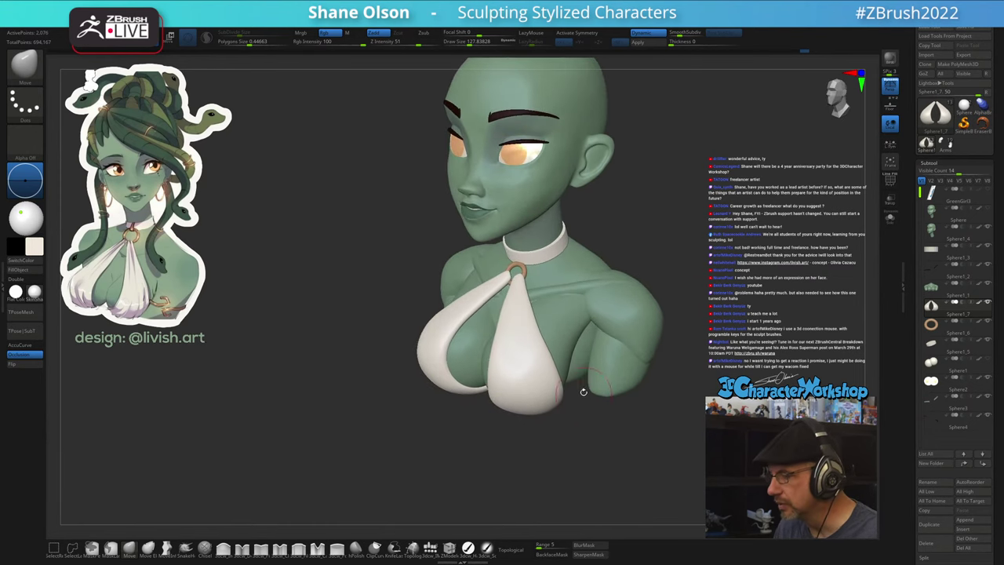
- Switch to the body subtool and mask everything except the neck and upper chest polygroup
key("w")
left_click(578, 269, "alt")
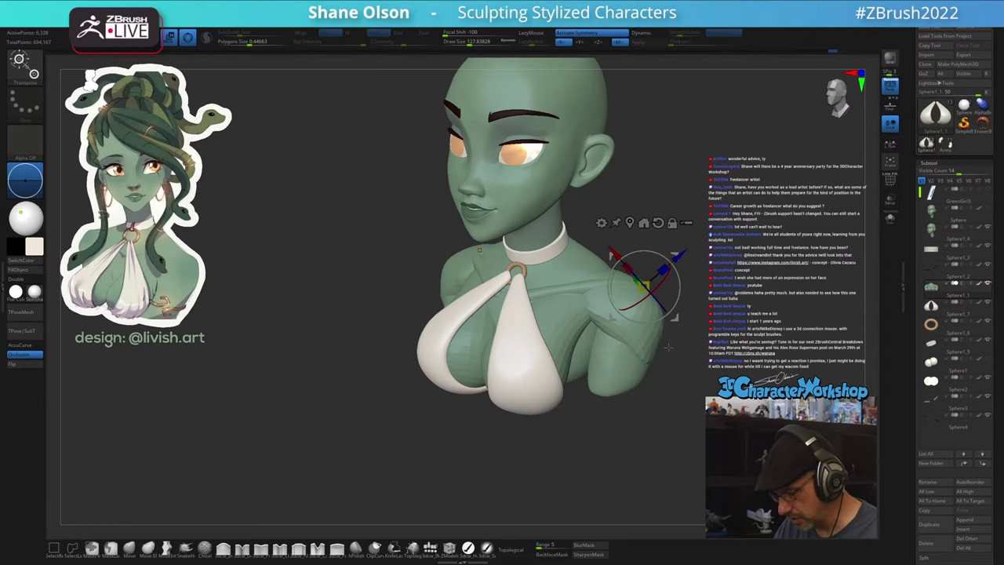
key("q")
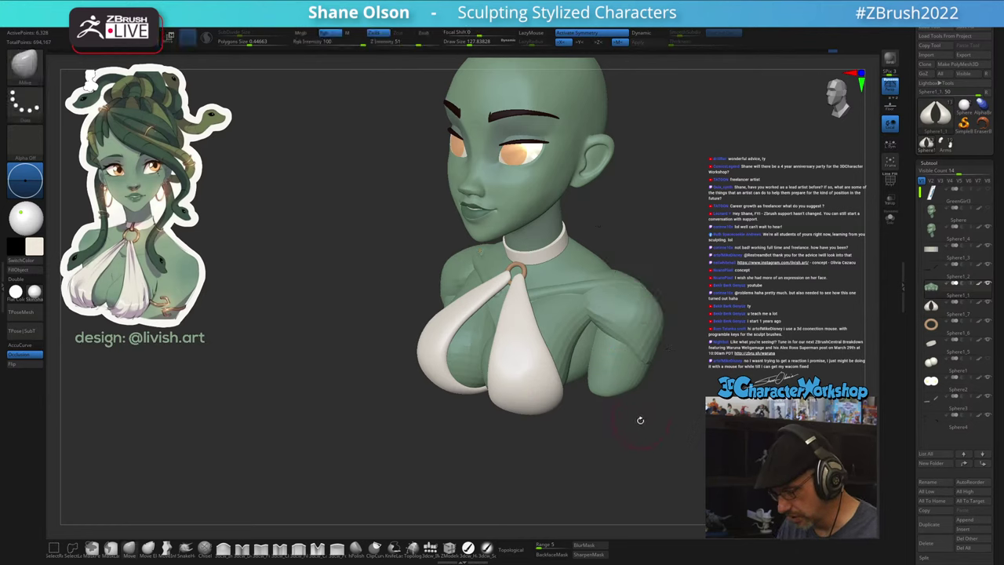
key("w")
left_click(581, 265, "ctrl")
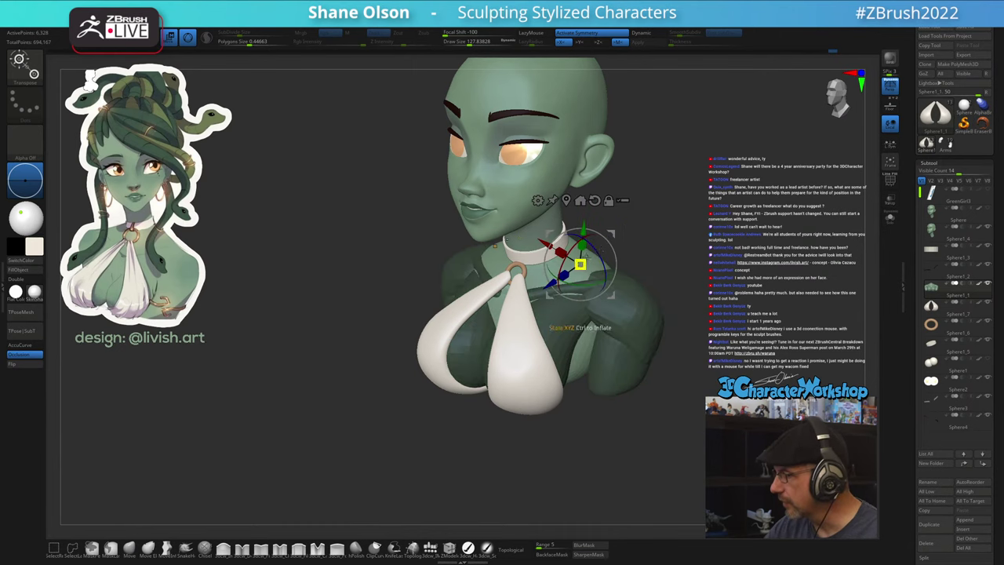
left_click_drag(689, 409, 624, 423)
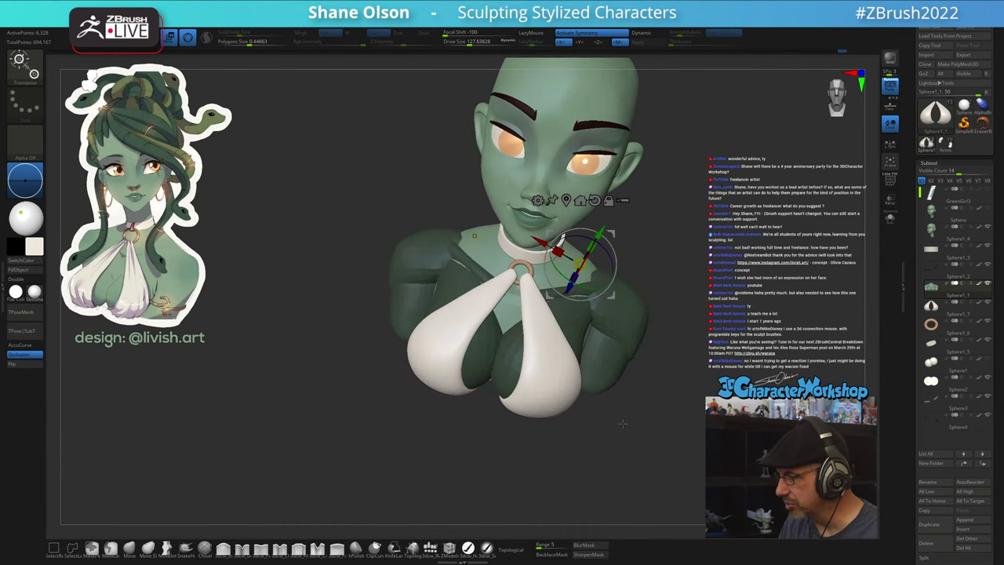
- Return to the Move brush and enlarge its draw size to about 351 for adjusting the upper chest
left_click(147, 547)
key("s")
left_click(483, 458)
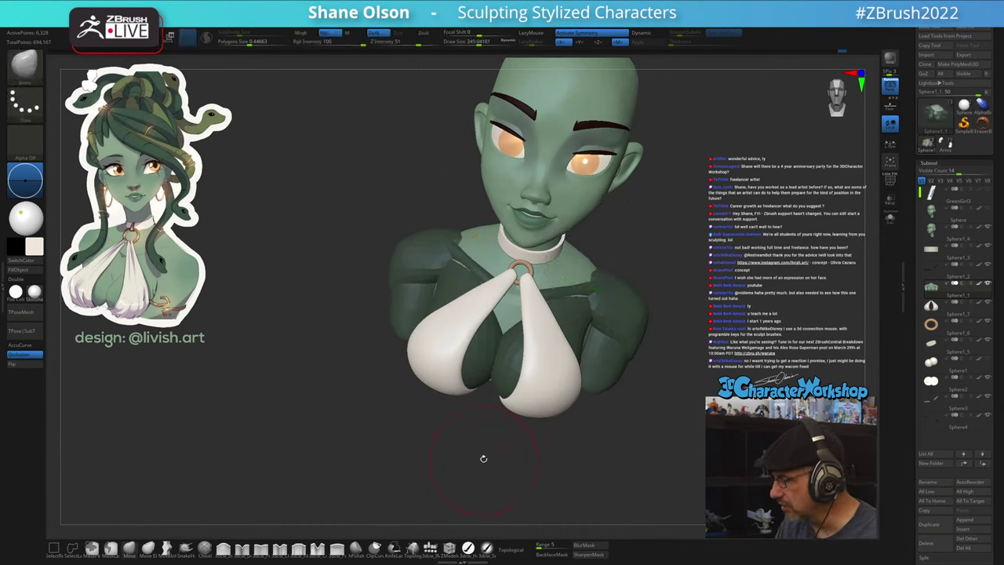
left_click_drag(482, 459, 508, 473)
key("s")
left_click(485, 437)
left_click_drag(485, 438, 489, 439)
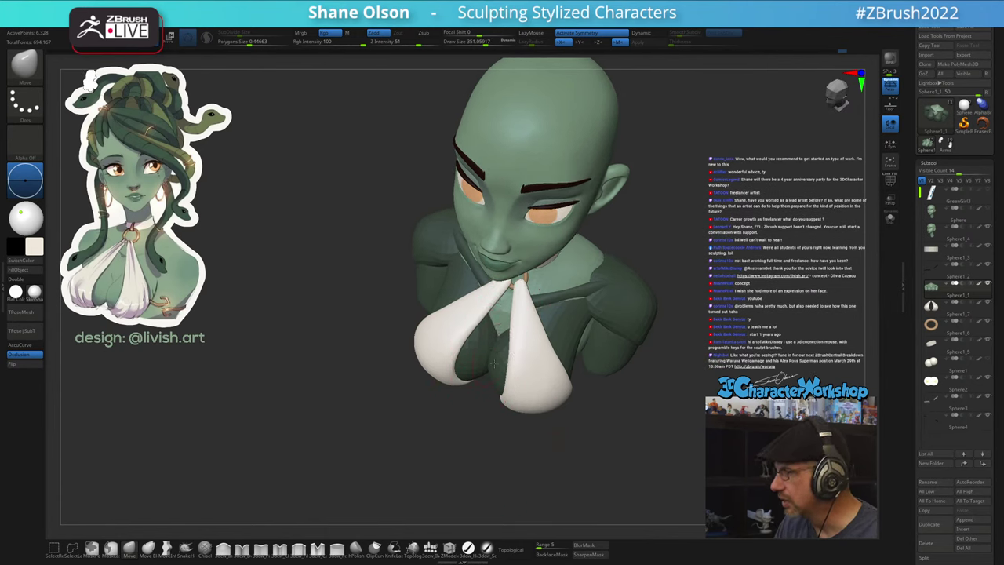
- Adjust the unmasked upper chest with the Move brush at a draw size of about 379 and clear the mask
mouse_move(503, 408)
right_mouse_down()
mouse_move(508, 381)
mouse_move(479, 406)
mouse_move(463, 443)
mouse_move(465, 398)
right_mouse_up()
key("s")
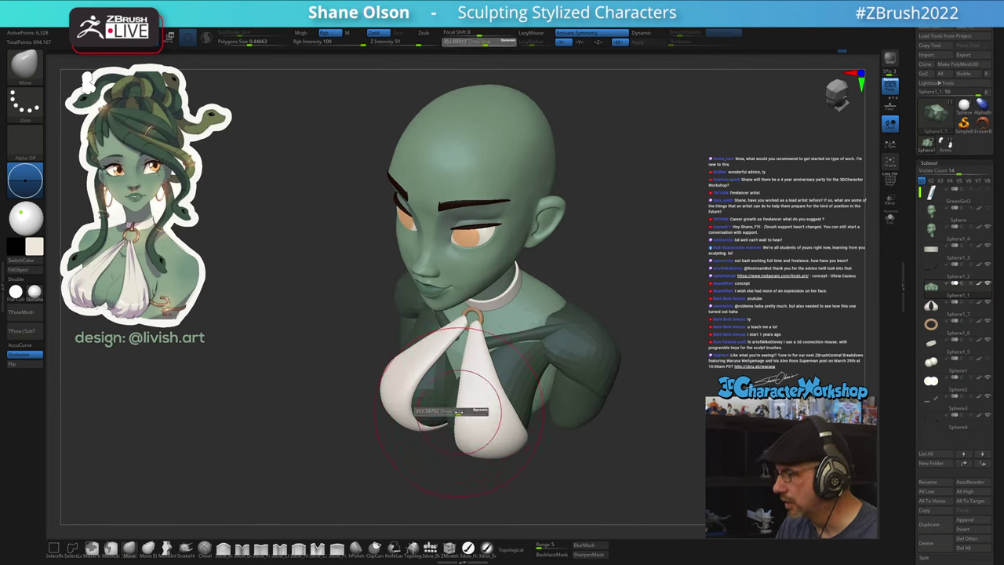
left_click_drag(467, 411, 457, 416)
mouse_move(477, 442)
right_mouse_down()
mouse_move(534, 445)
mouse_move(482, 423)
right_mouse_up()
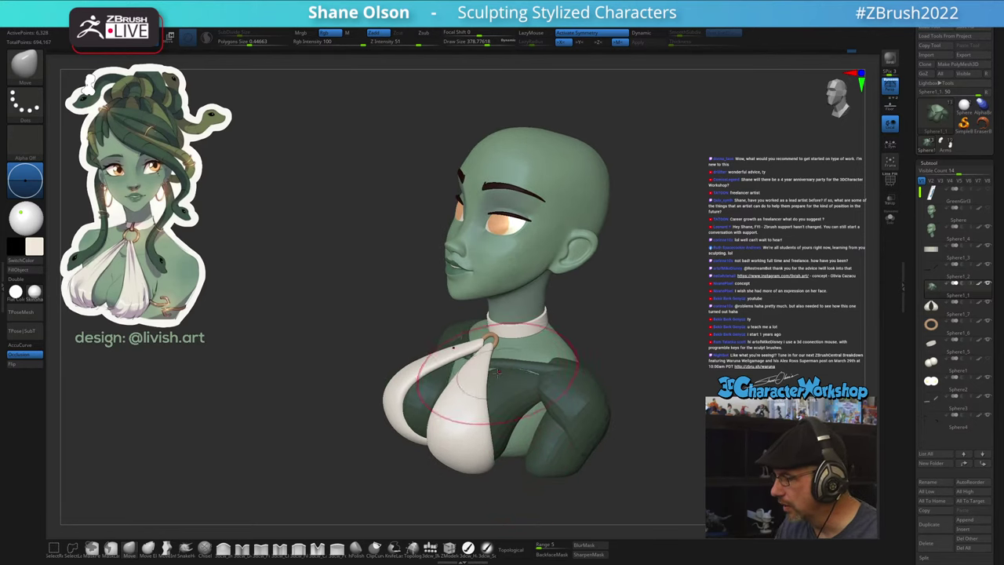
mouse_move(480, 384)
right_mouse_down()
mouse_move(546, 380)
mouse_move(469, 394)
right_mouse_up()
left_click_drag(448, 403, 452, 401)
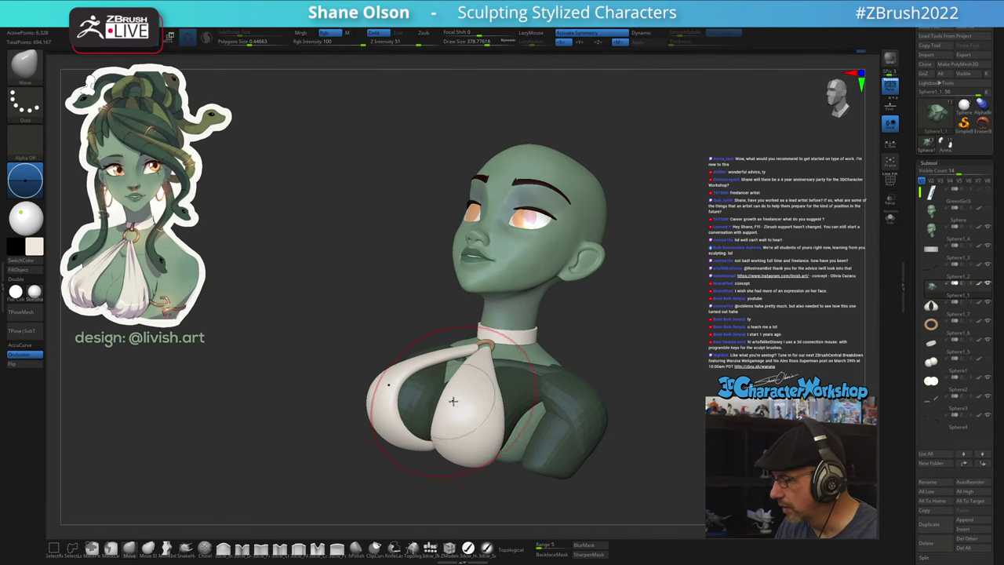
right_click_drag(455, 402, 600, 411)
left_click(600, 423, "ctrl")
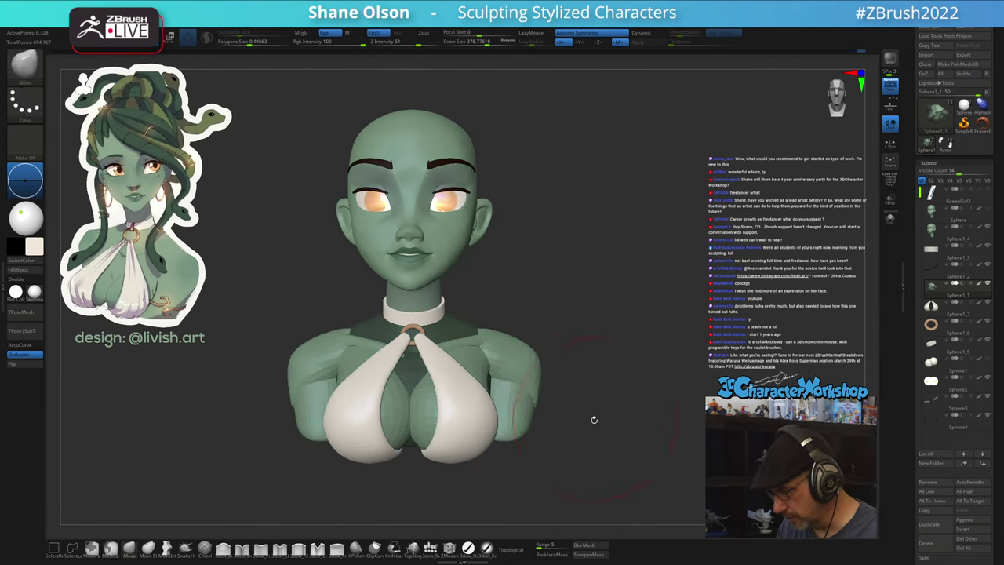
left_click_drag(594, 429, 602, 422, "ctrl")
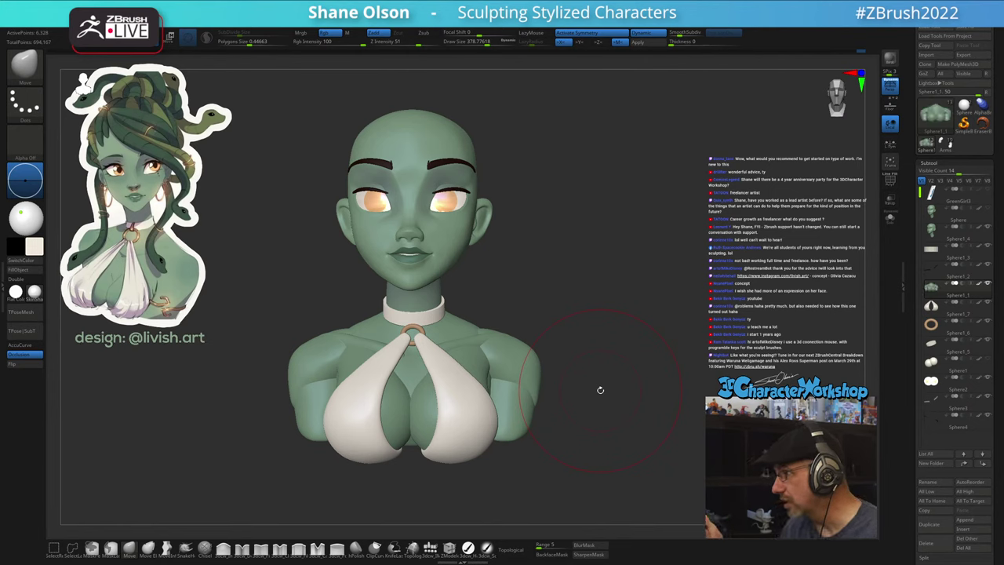
mouse_move(608, 431)
left_mouse_down()
mouse_move(601, 447)
mouse_move(623, 410)
left_mouse_up()
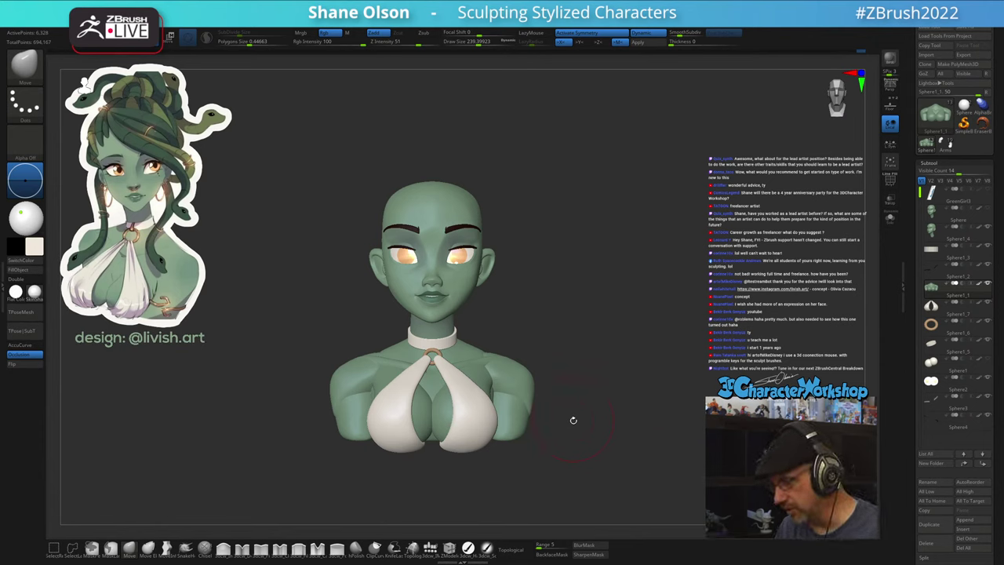
left_click_drag(597, 428, 590, 432)
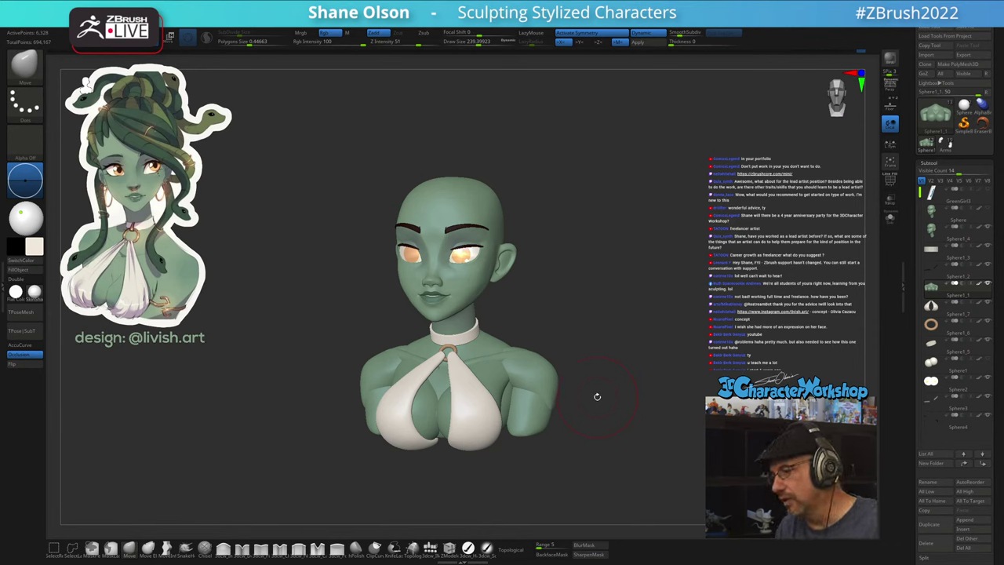
mouse_move(596, 396)
left_mouse_down()
mouse_move(596, 438)
mouse_move(594, 422)
left_mouse_up()
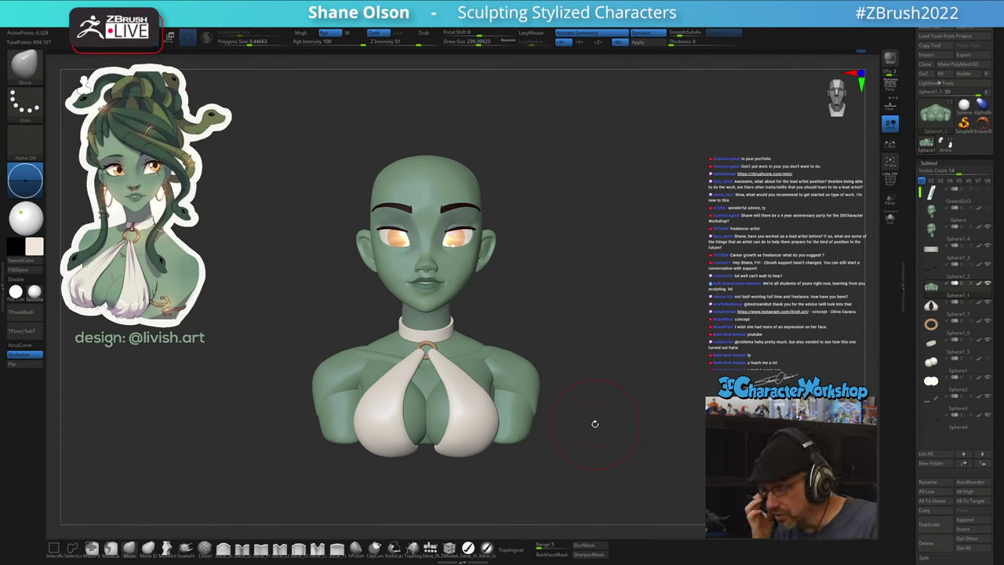
mouse_move(594, 423)
left_mouse_down()
mouse_move(626, 438)
mouse_move(614, 432)
left_mouse_up()
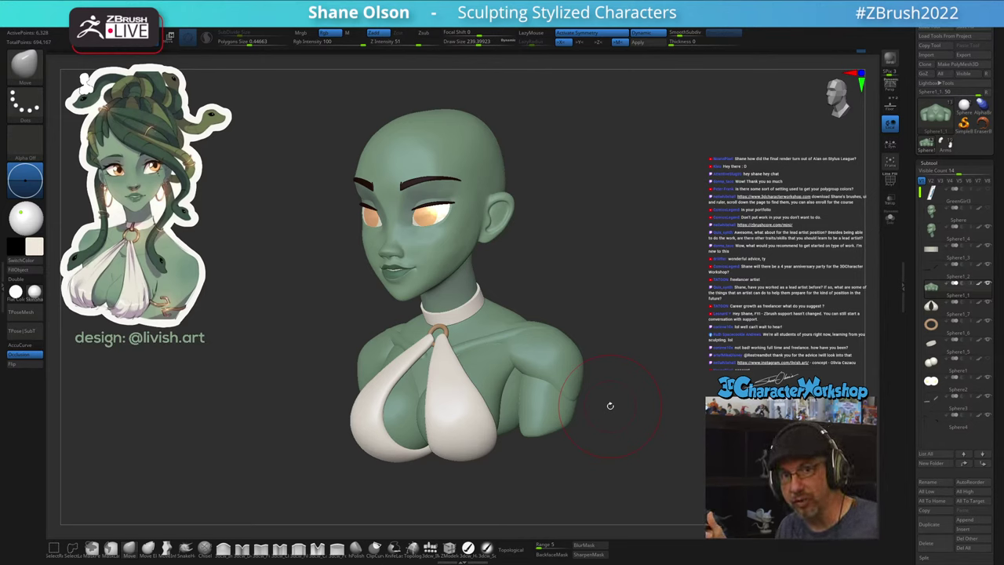
mouse_move(641, 435)
left_mouse_down()
mouse_move(657, 410)
mouse_move(655, 309)
mouse_move(641, 245)
mouse_move(626, 268)
left_mouse_up()
right_click_drag(448, 392, 469, 389)
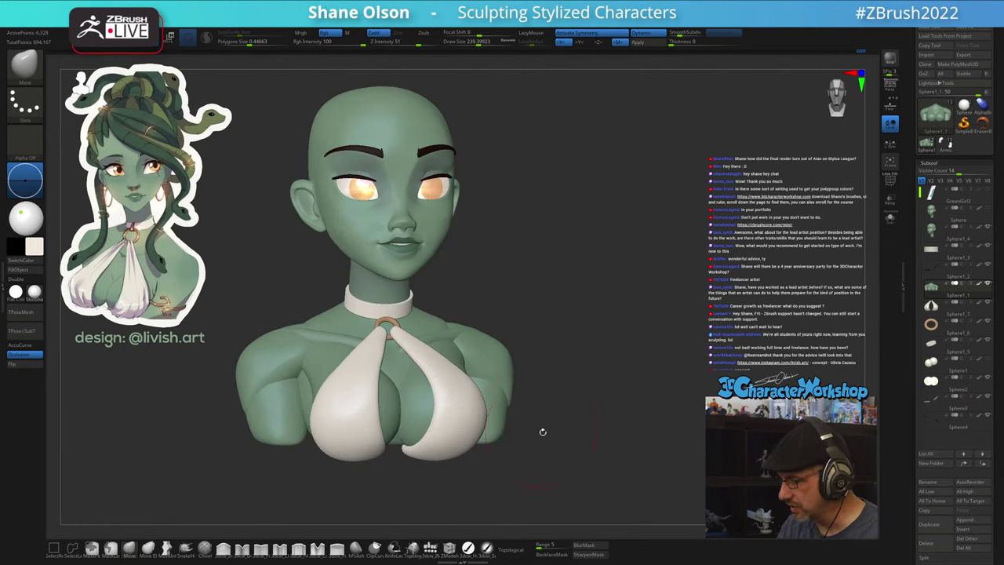
- Reduce the Move brush's draw size to about 149
key("s")
left_click_drag(555, 444, 547, 446)
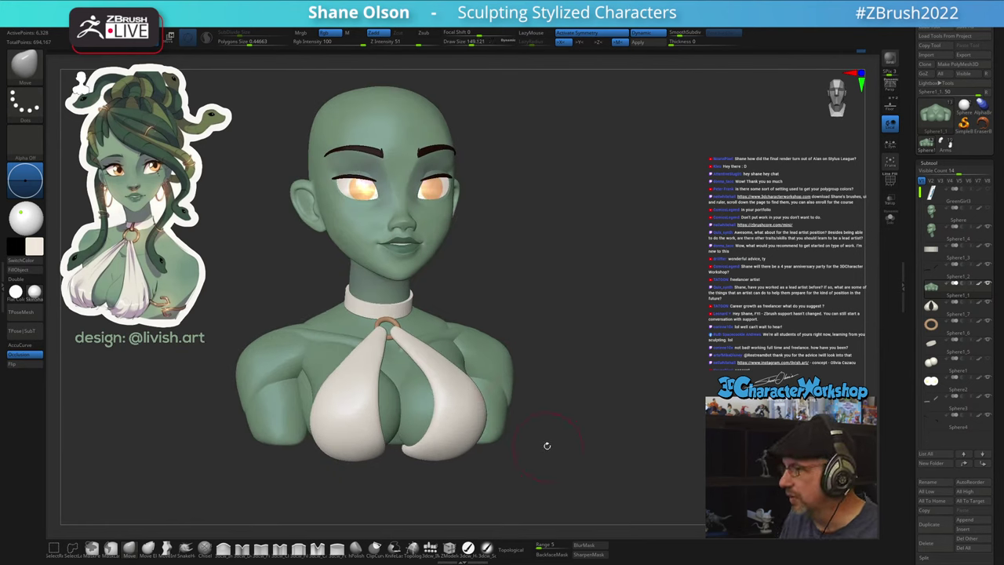
mouse_move(619, 292)
left_mouse_down()
mouse_move(657, 300)
mouse_move(672, 275)
mouse_move(667, 286)
left_mouse_up()
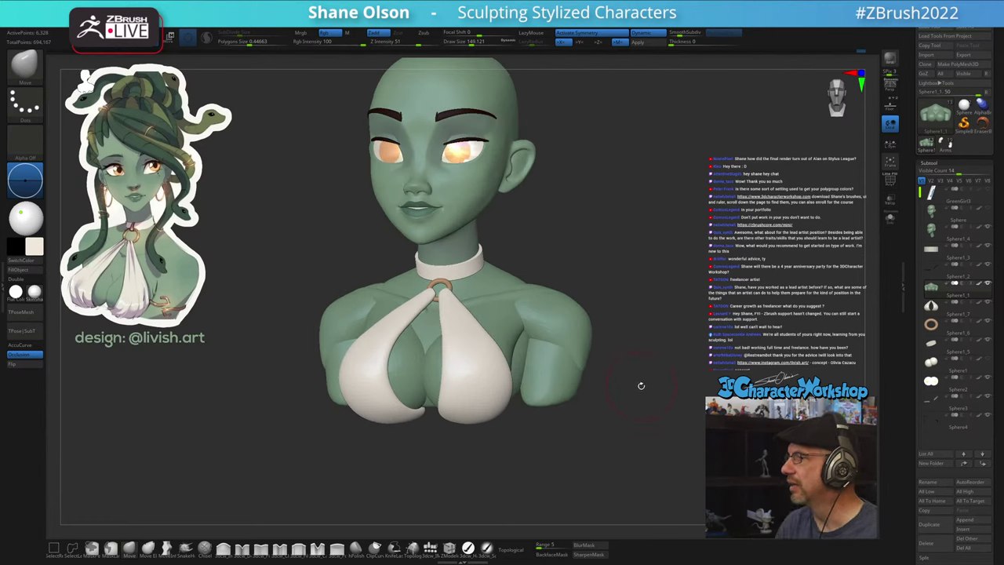
- Select the halter top subtool and display its polyframe
mouse_move(641, 386)
left_mouse_down()
mouse_move(629, 414)
mouse_move(645, 429)
left_mouse_up()
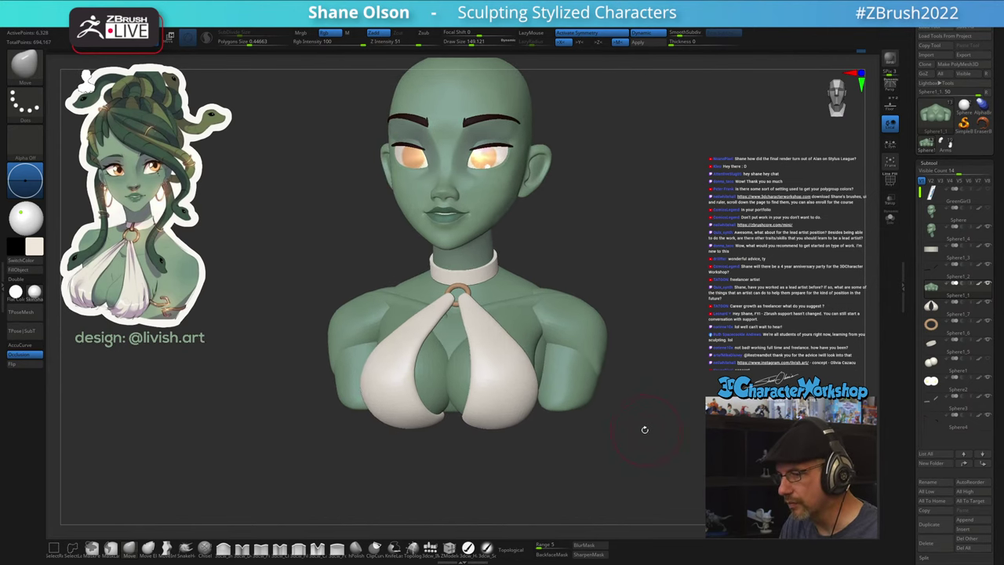
key("shift+f")
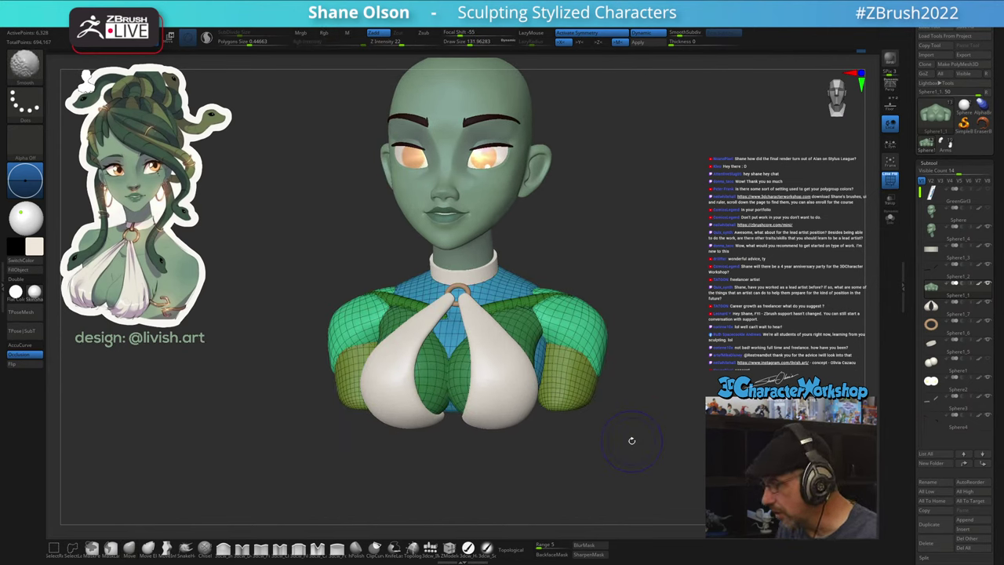
left_click(500, 406, "alt")
left_click_drag(640, 462, 632, 459)
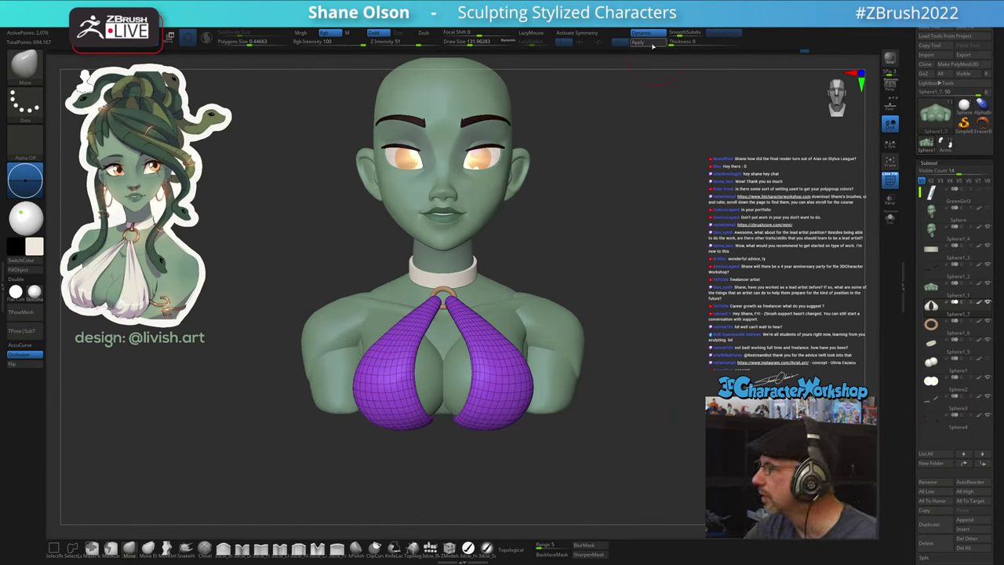
- Apply the halter top's dynamic subdivision and choose the 3dcw_Cloth brush with a draw size of about 87
key("ctrl")
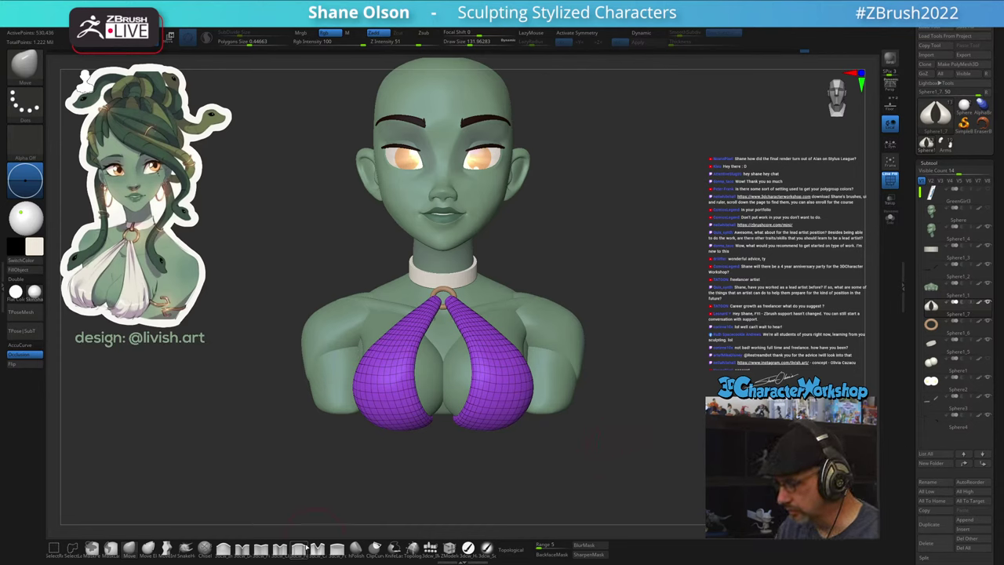
left_click(281, 549)
key("s")
left_click(529, 468)
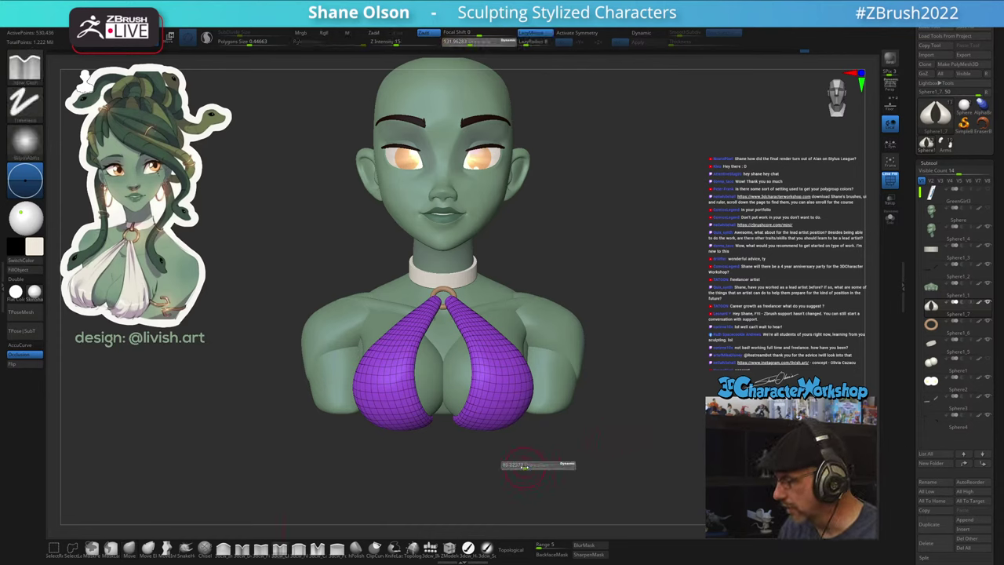
key("shift+f")
mouse_move(528, 461)
left_mouse_down()
mouse_move(587, 447)
mouse_move(601, 455)
mouse_move(588, 436)
left_mouse_up()
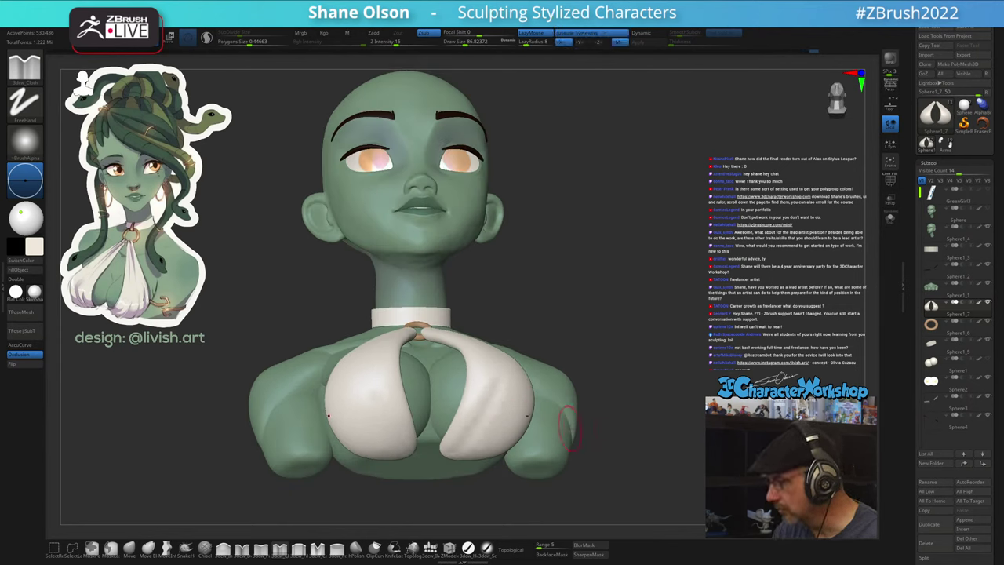
- Turn off symmetry and sculpt cloth folds running down the cup on the character's left side
left_click_drag(584, 439, 523, 425)
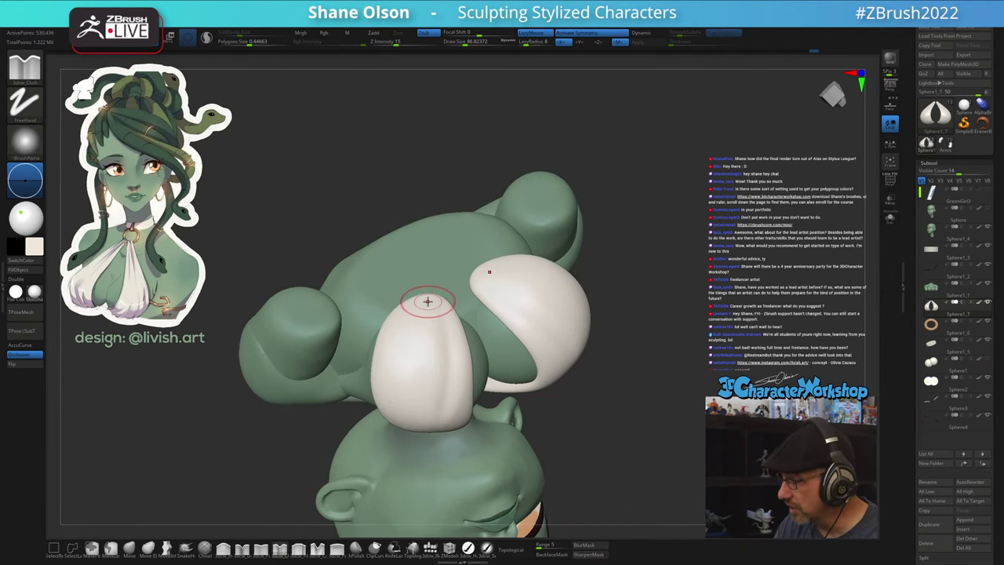
mouse_move(585, 448)
left_mouse_down()
mouse_move(636, 439)
mouse_move(603, 446)
mouse_move(601, 459)
mouse_move(553, 424)
left_mouse_up()
key("x")
left_click_drag(427, 301, 430, 350)
right_click_drag(431, 352, 424, 381)
left_click_drag(414, 288, 411, 299)
right_click_drag(411, 298, 603, 418)
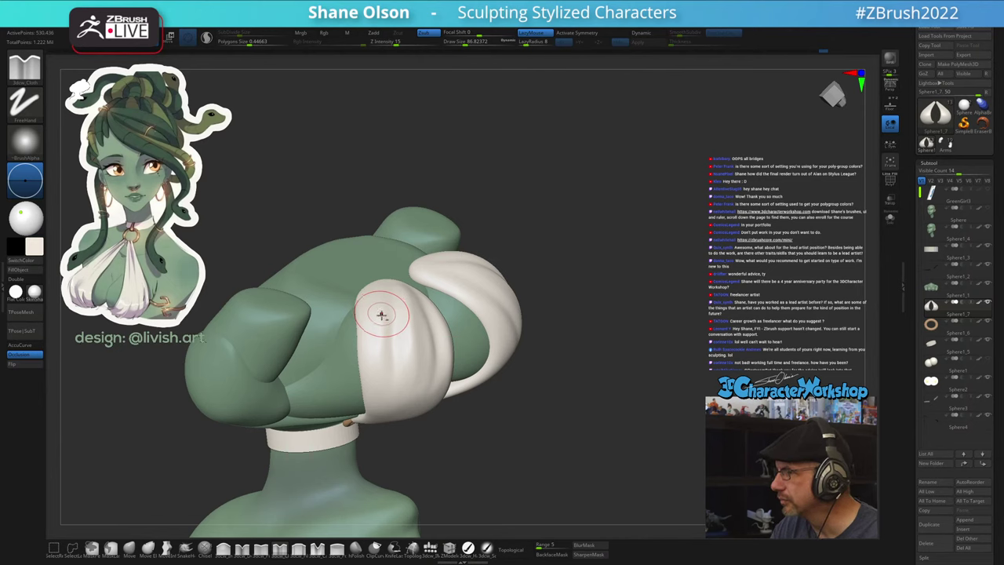
right_click_drag(557, 455, 392, 359)
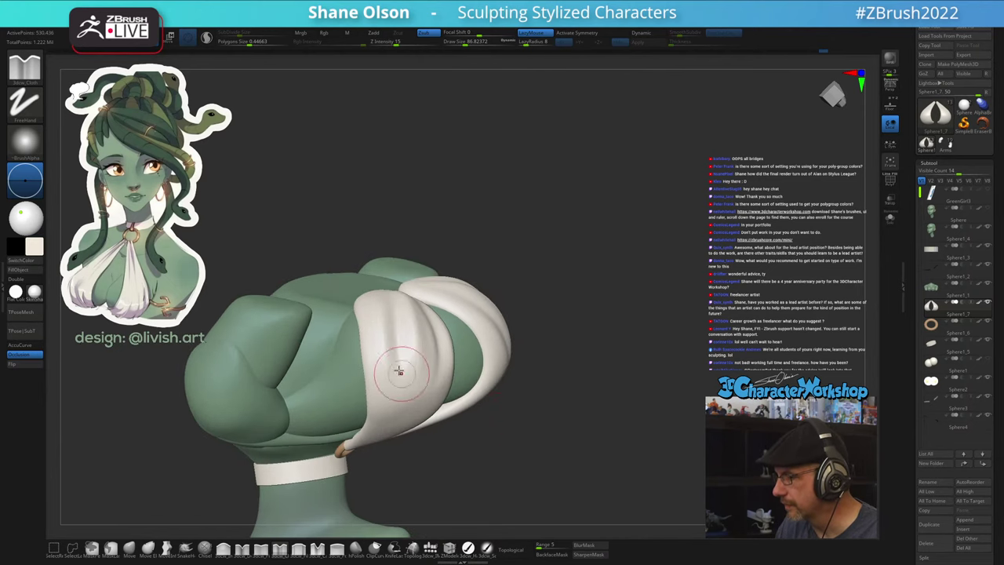
mouse_move(437, 458)
right_mouse_down()
mouse_move(737, 451)
mouse_move(690, 447)
right_mouse_up()
- Sculpt cloth folds from the top to the lower edge of the cup on the character's right side
right_click_drag(537, 334, 496, 325)
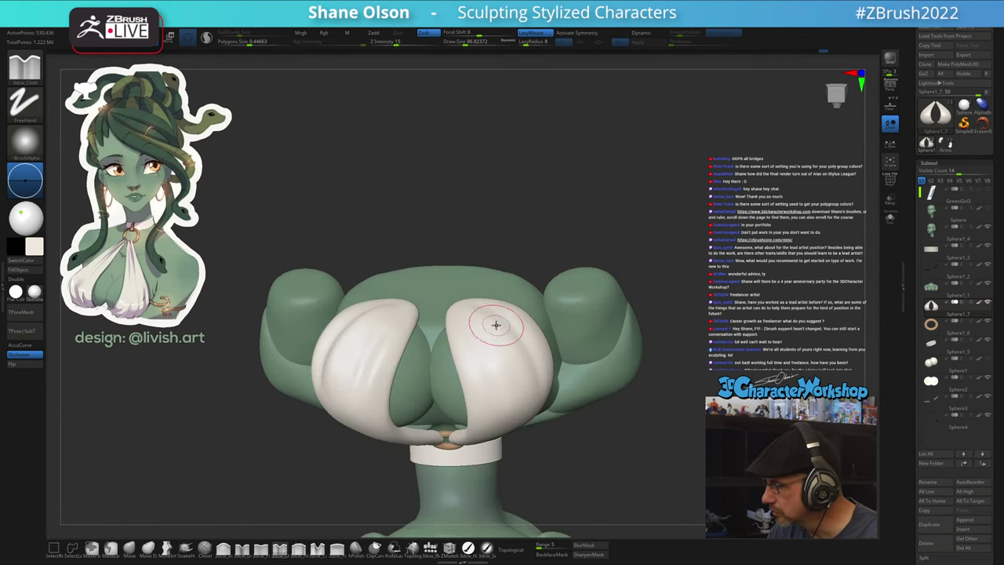
right_click_drag(538, 447, 551, 404)
right_click_drag(539, 441, 530, 336)
right_click_drag(546, 459, 403, 423)
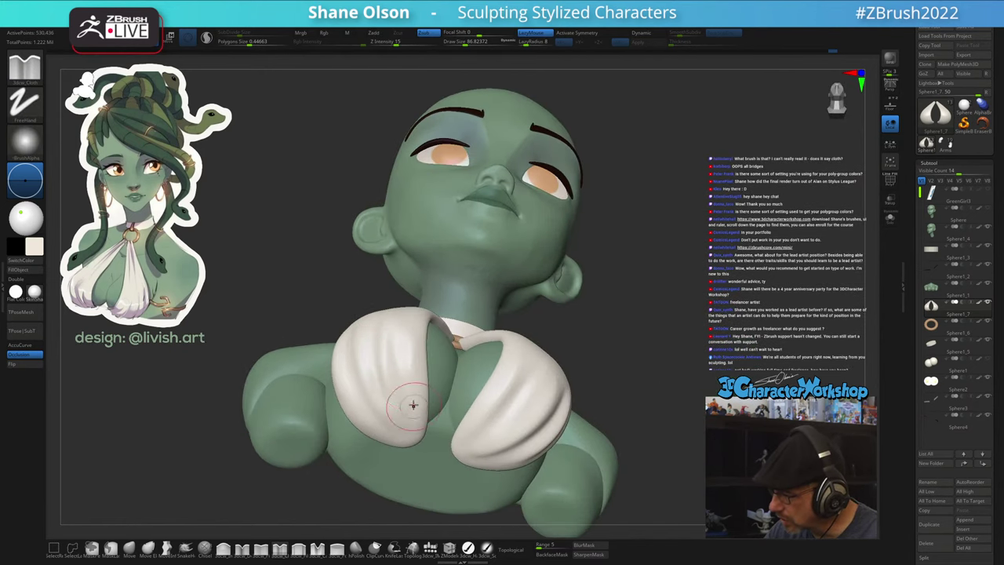
mouse_move(404, 384)
right_mouse_down()
mouse_move(412, 399)
mouse_move(399, 358)
right_mouse_up()
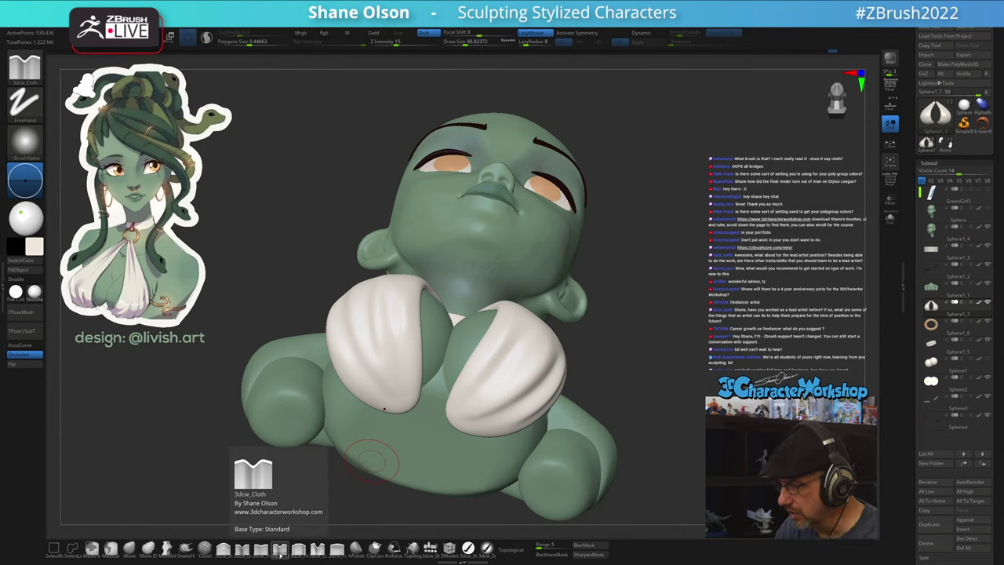
right_click_drag(385, 334, 401, 336)
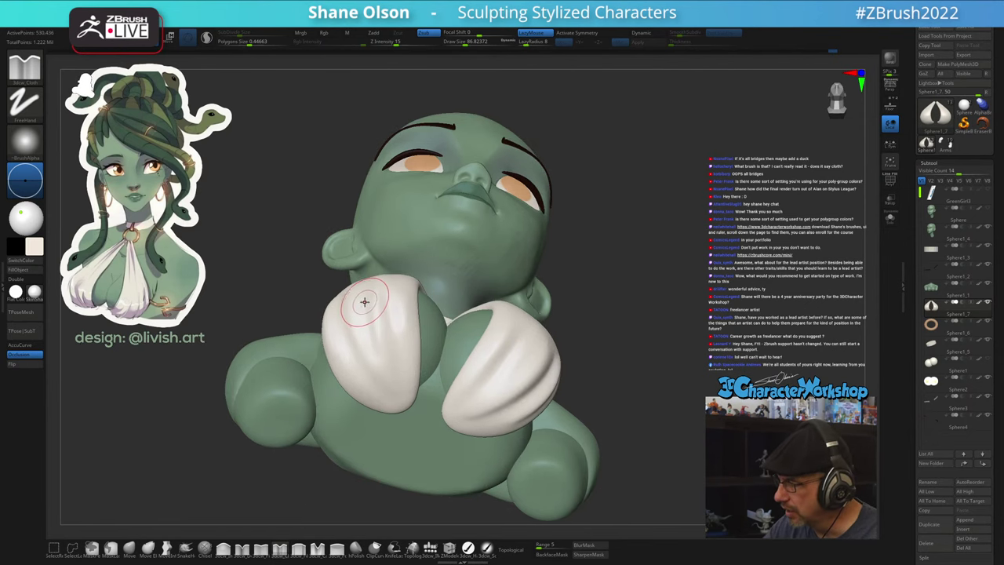
right_click_drag(409, 383, 376, 325)
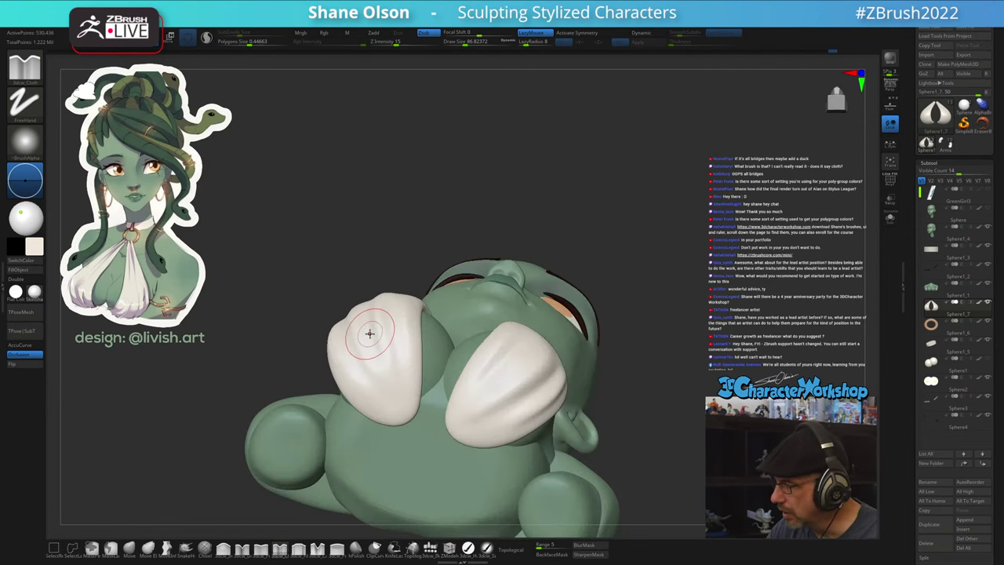
right_click_drag(417, 395, 407, 413)
- Check the halter top's polyframe and add finer folds across the lower and outer parts of the right-side cup
key("shift+f")
key("shift+f")
key("shift+f")
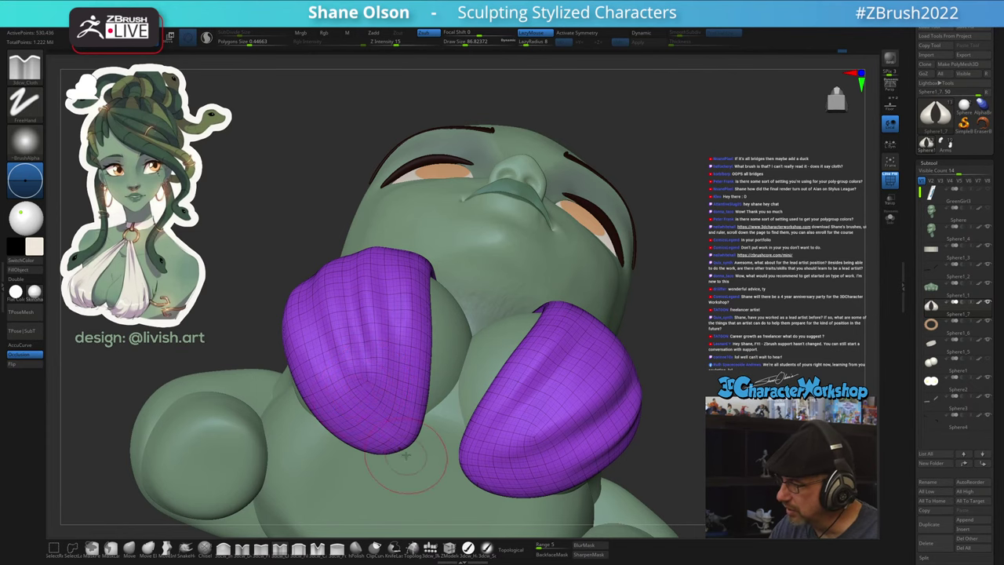
key("shift+f")
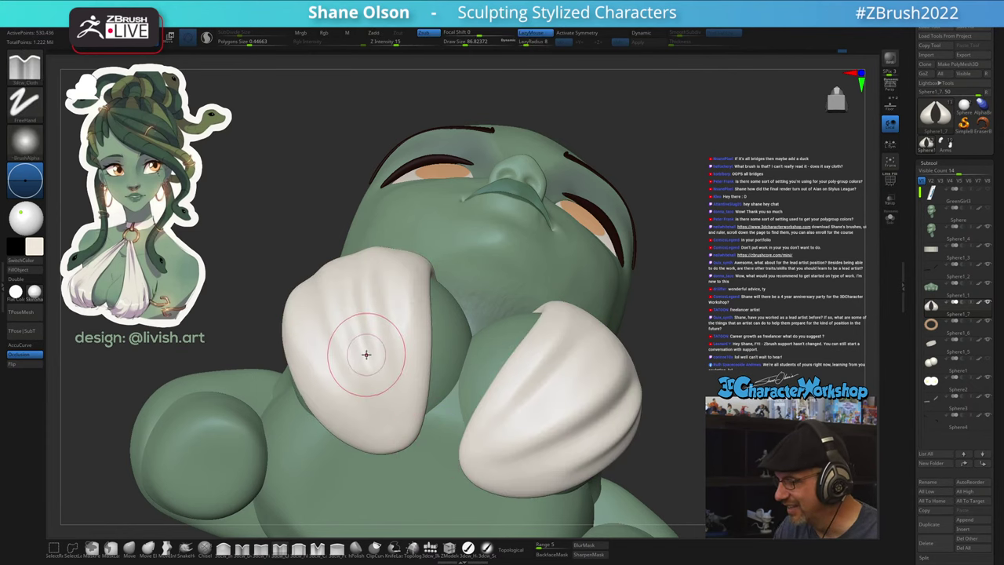
mouse_move(422, 398)
right_mouse_down()
mouse_move(413, 369)
mouse_move(405, 424)
right_mouse_up()
left_click_drag(393, 292, 394, 321)
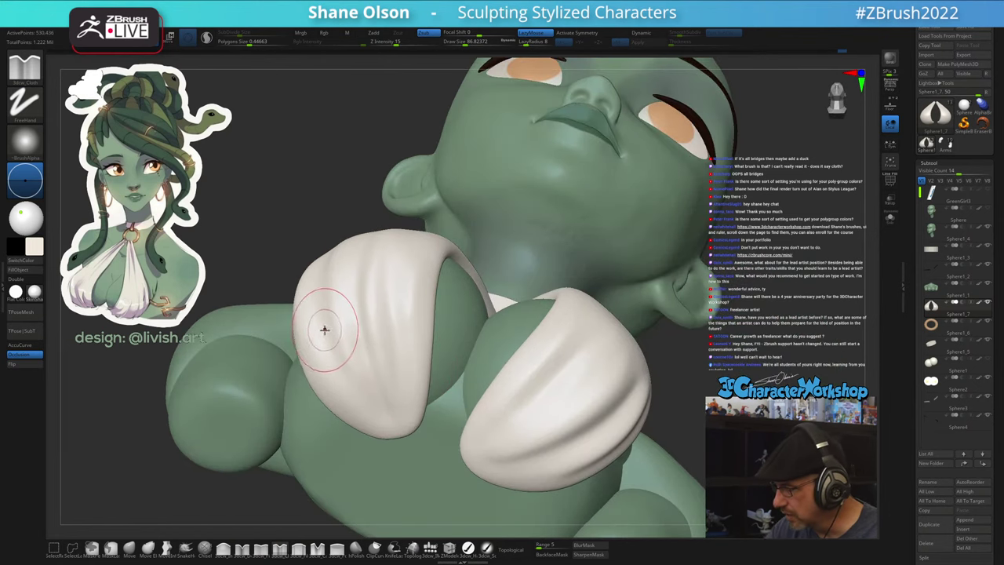
mouse_move(427, 416)
right_mouse_down()
mouse_move(403, 332)
mouse_move(345, 392)
right_mouse_up()
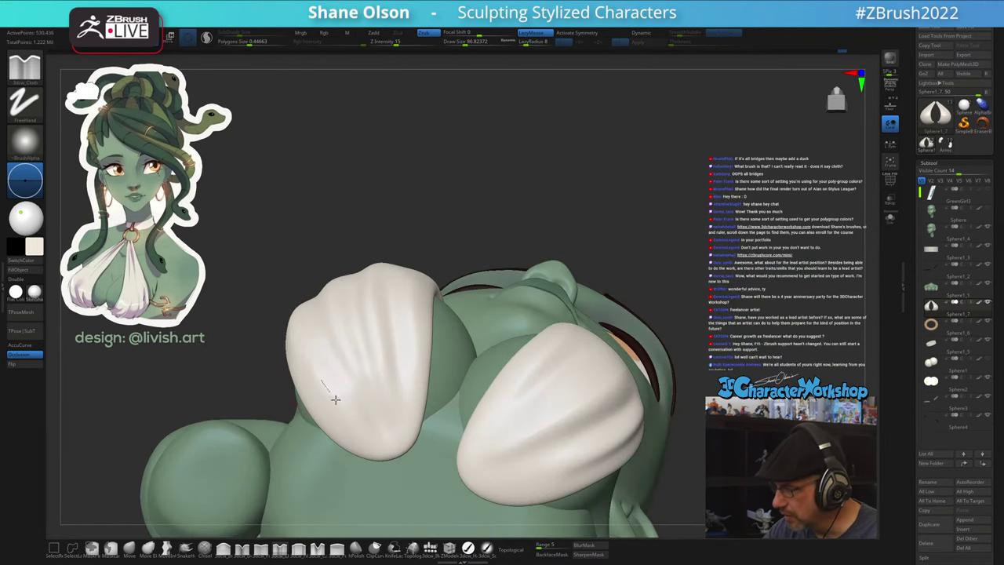
right_click_drag(414, 403, 406, 421)
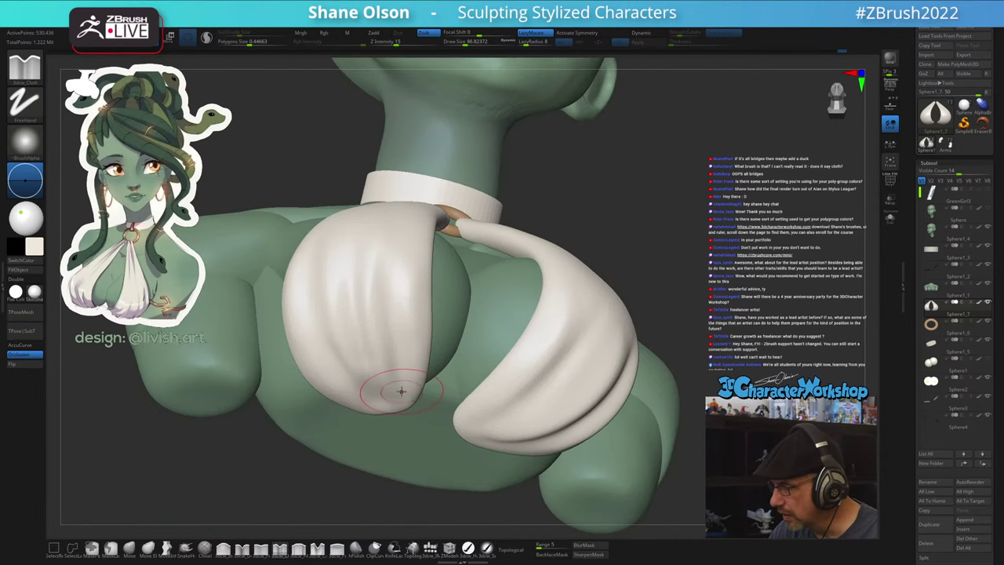
right_click_drag(398, 377, 375, 384)
right_click_drag(455, 384, 627, 416)
- Undo the last fold strokes on the halter top
key("ctrl+z")
key("ctrl+z")
key("ctrl+z")
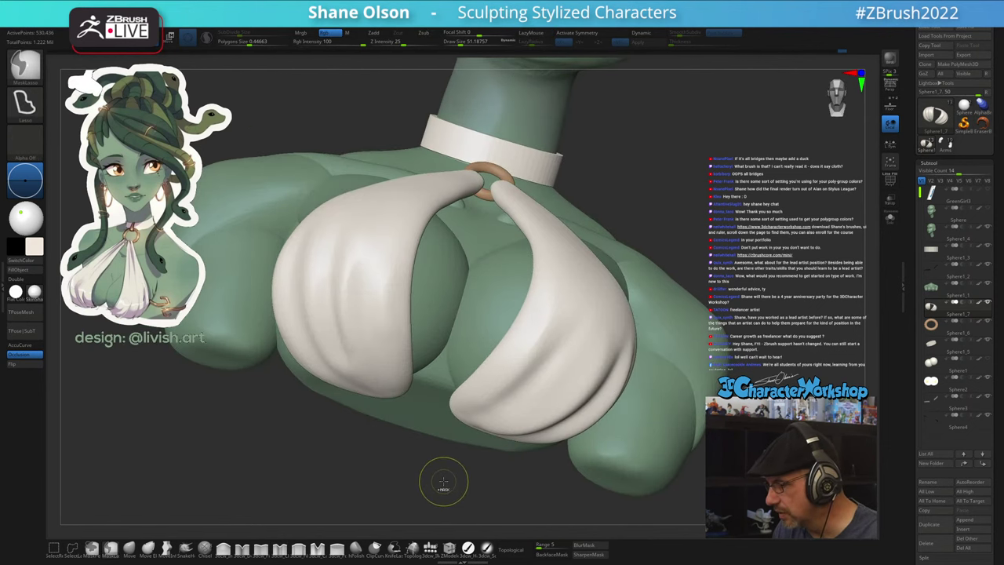
right_click_drag(443, 483, 448, 476)
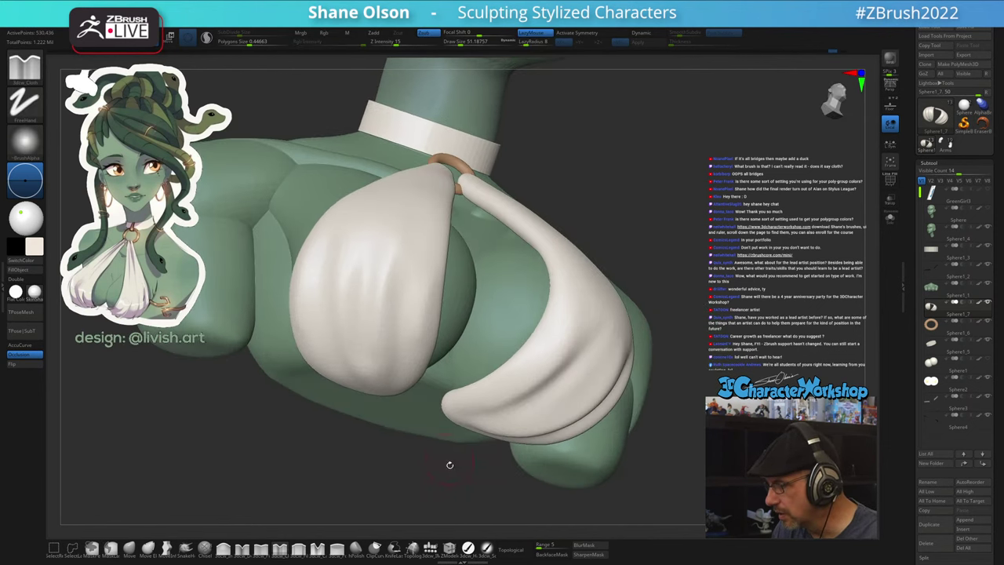
- Examine the halter top's folds and polyframe from the front and from below
key("shift+f")
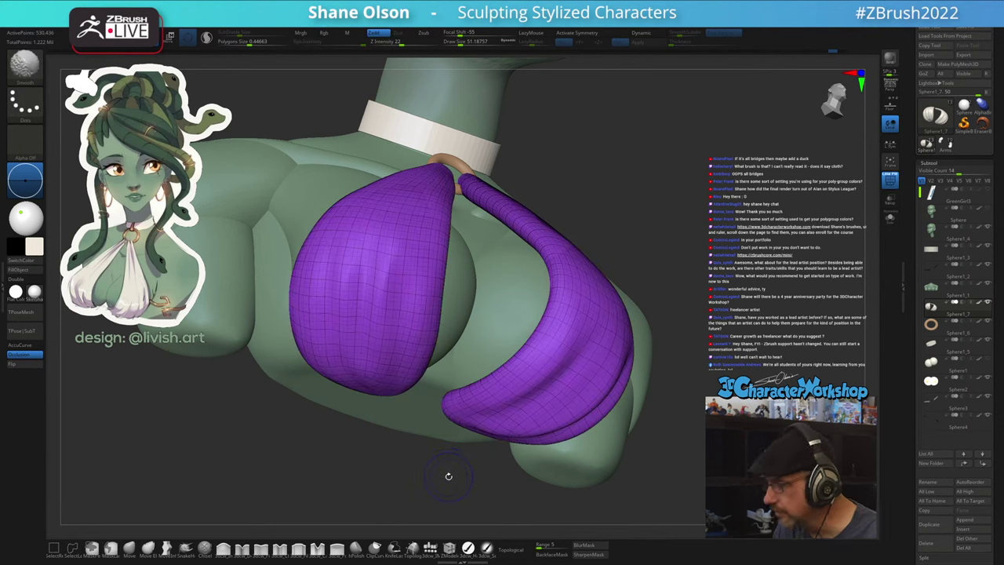
key("shift+f")
key("shift+f")
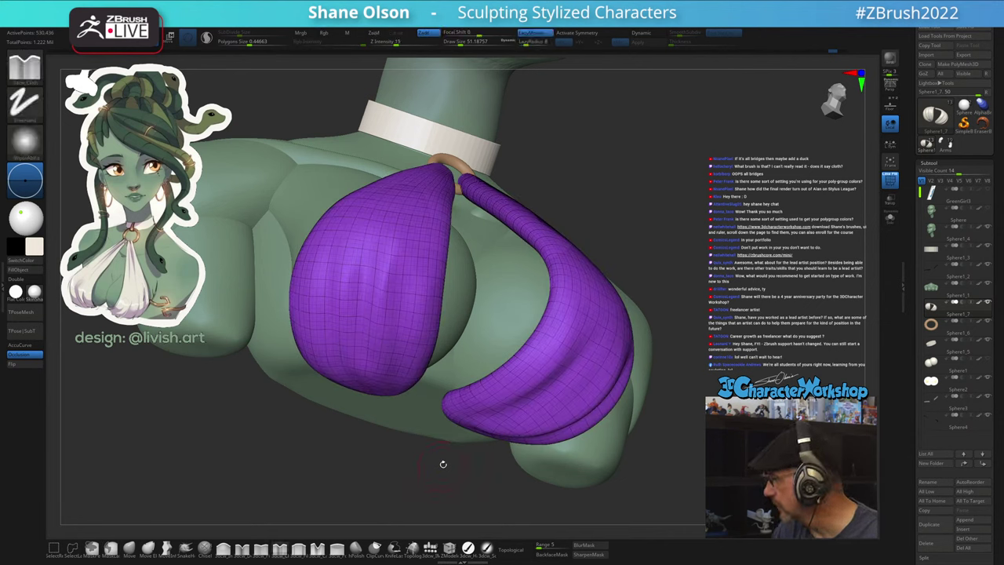
left_click_drag(505, 53, 581, 312)
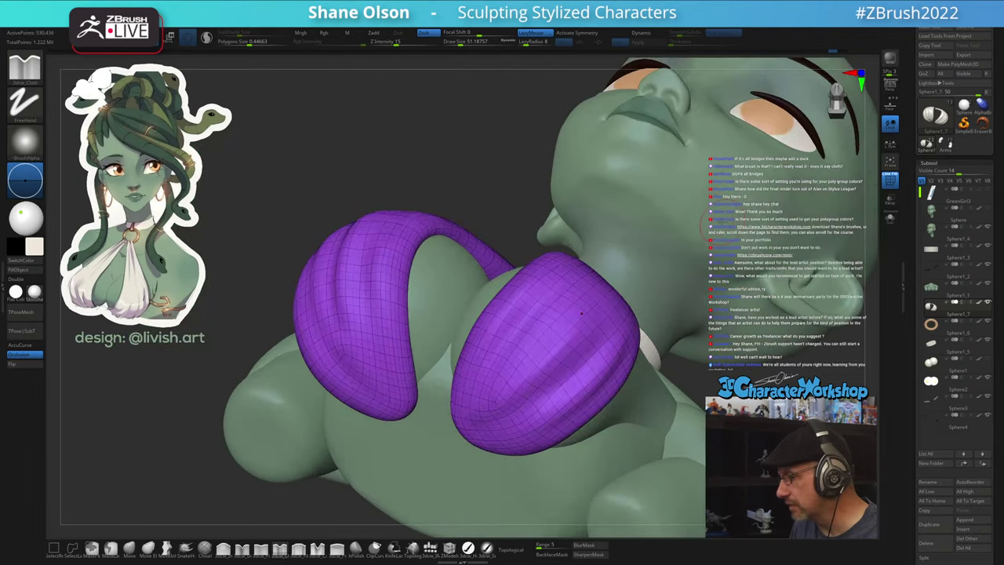
left_click_drag(470, 185, 403, 177)
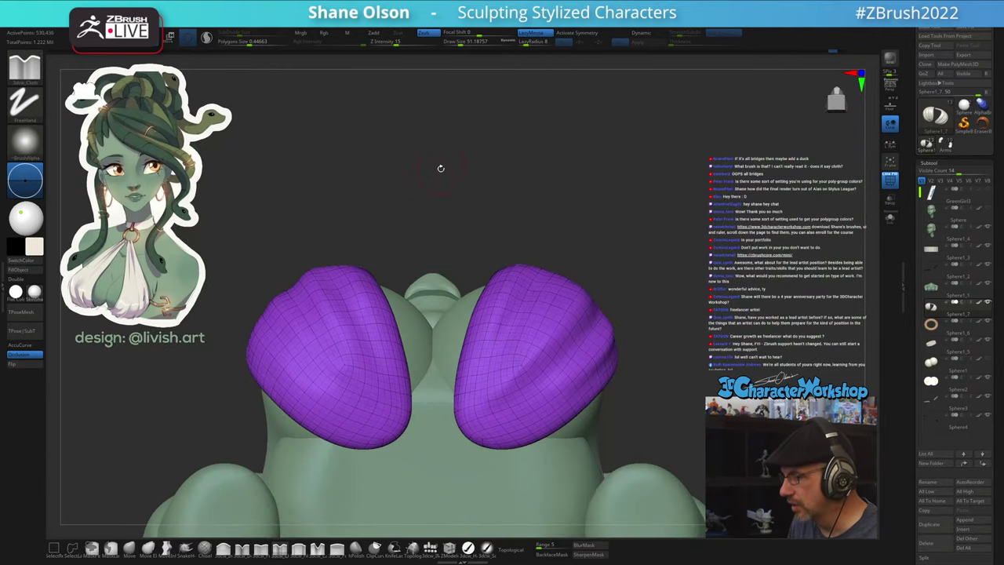
left_click_drag(533, 164, 669, 192)
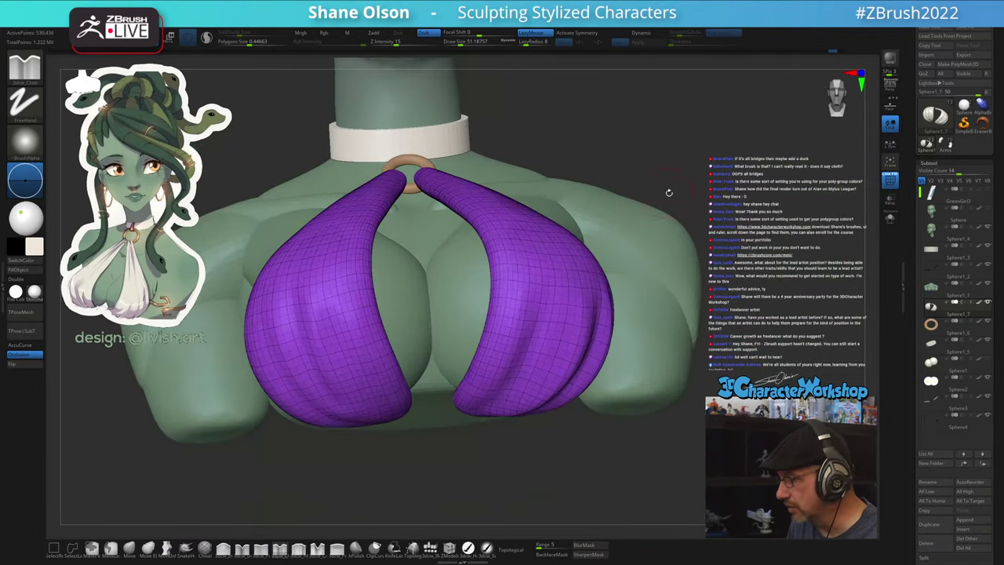
left_click_drag(776, 269, 745, 246)
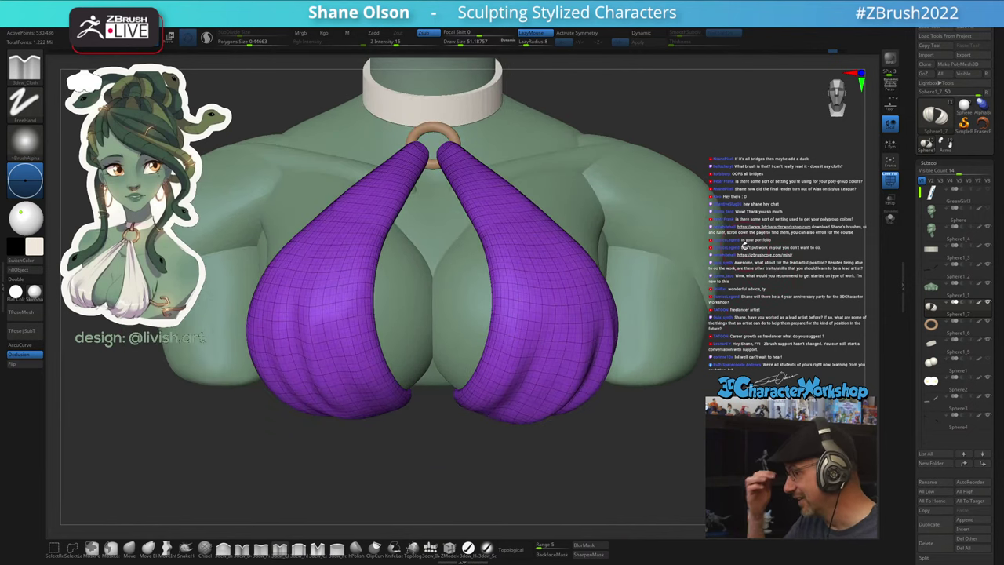
left_click_drag(741, 298, 715, 280, "alt")
left_click_drag(710, 196, 669, 235)
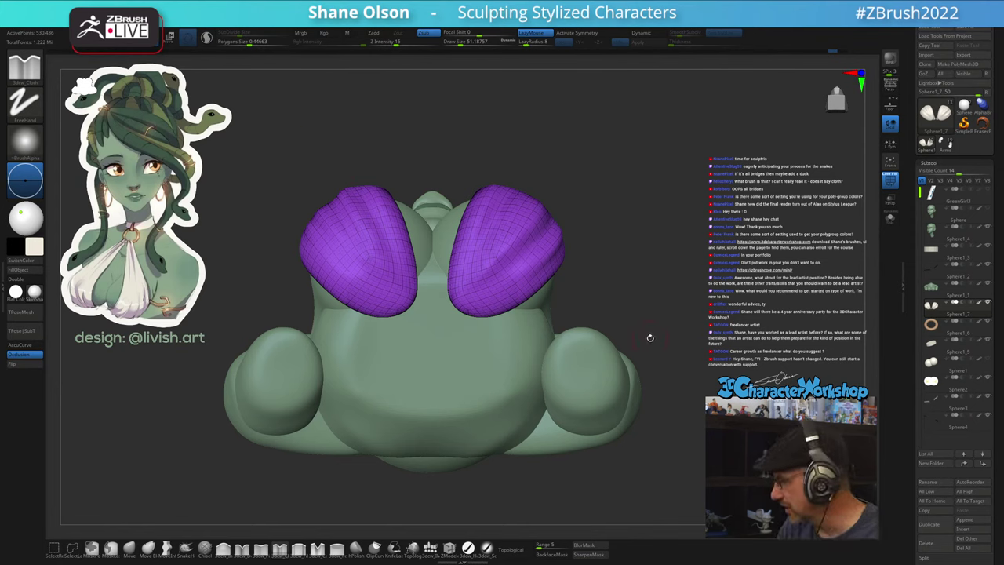
left_click_drag(601, 225, 641, 244)
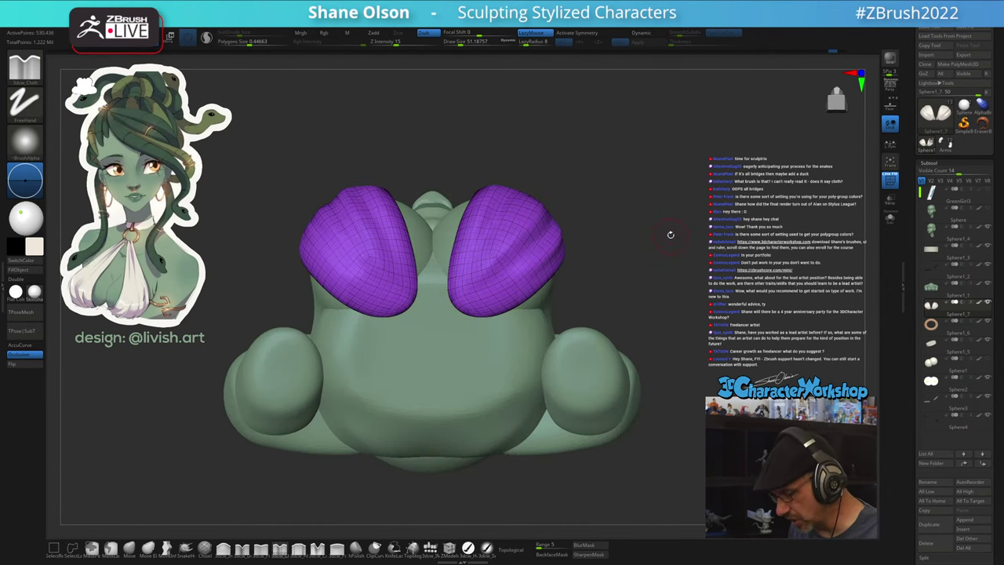
- Switch to the Move brush and set its draw size to about 145
left_click(128, 547)
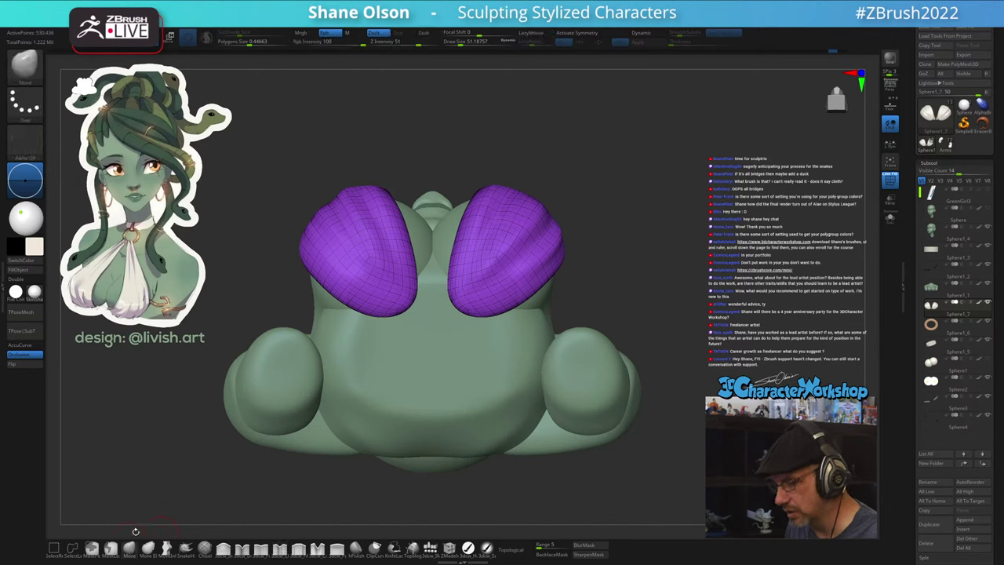
key("s")
left_click_drag(211, 234, 221, 235)
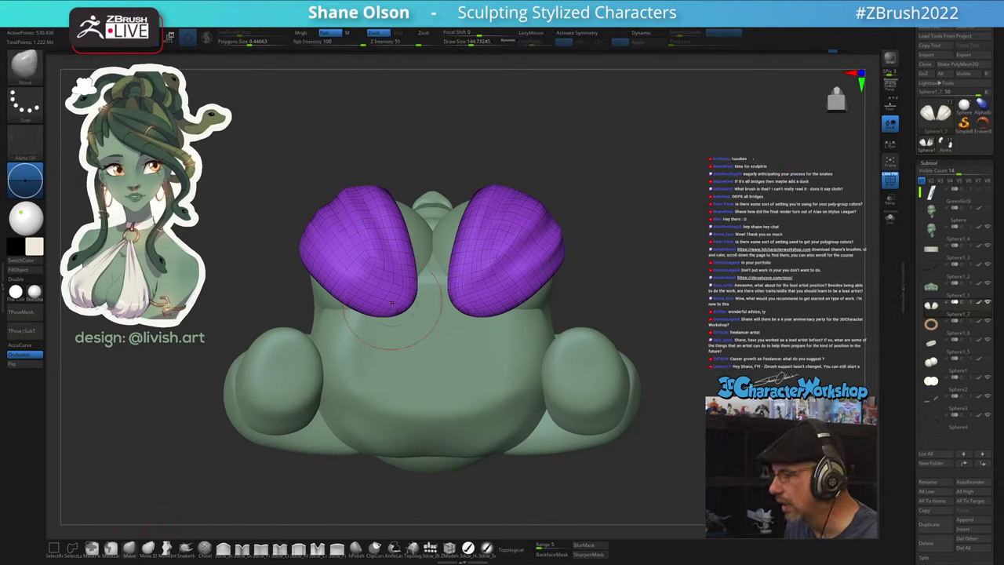
key("ctrl")
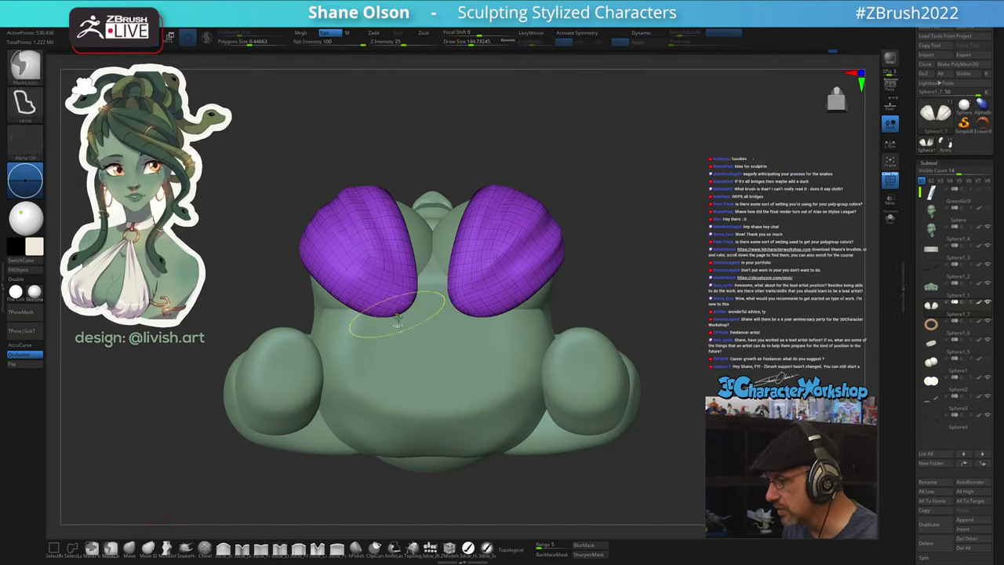
- Undo the cloth folds and the applied dynamic subdivision on the halter top
key("ctrl+z")
key("ctrl+z")
key("ctrl+z")
key("ctrl+z")
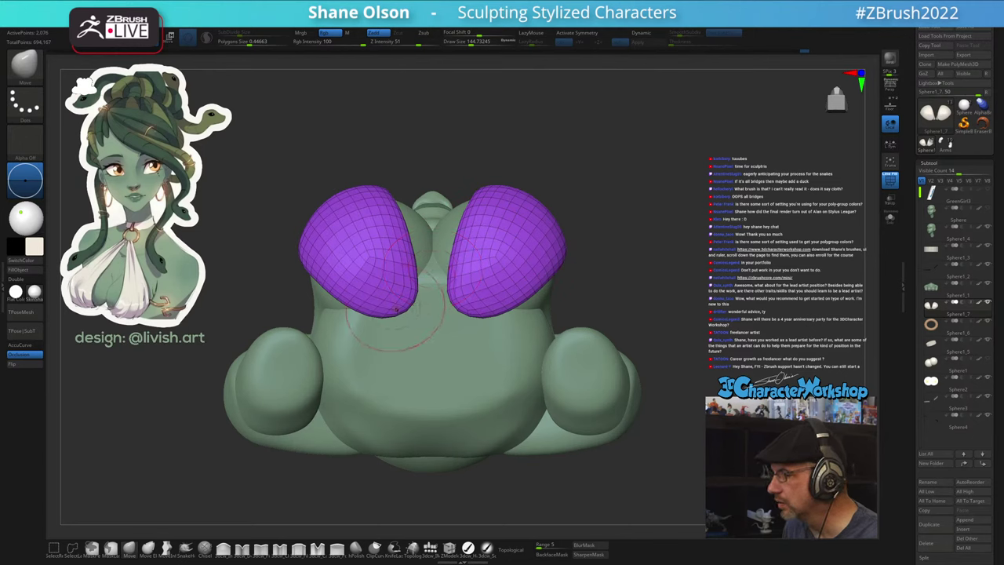
- Set the Move brush's draw size to about 212 and turn symmetry on for reshaping the halter top's cups
key("s")
left_click_drag(396, 309, 406, 311)
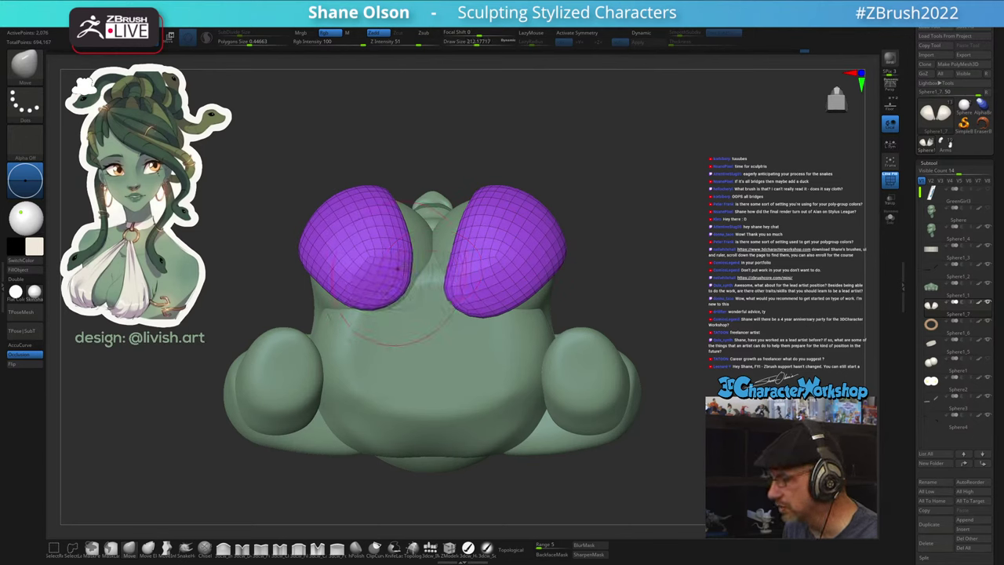
key("x")
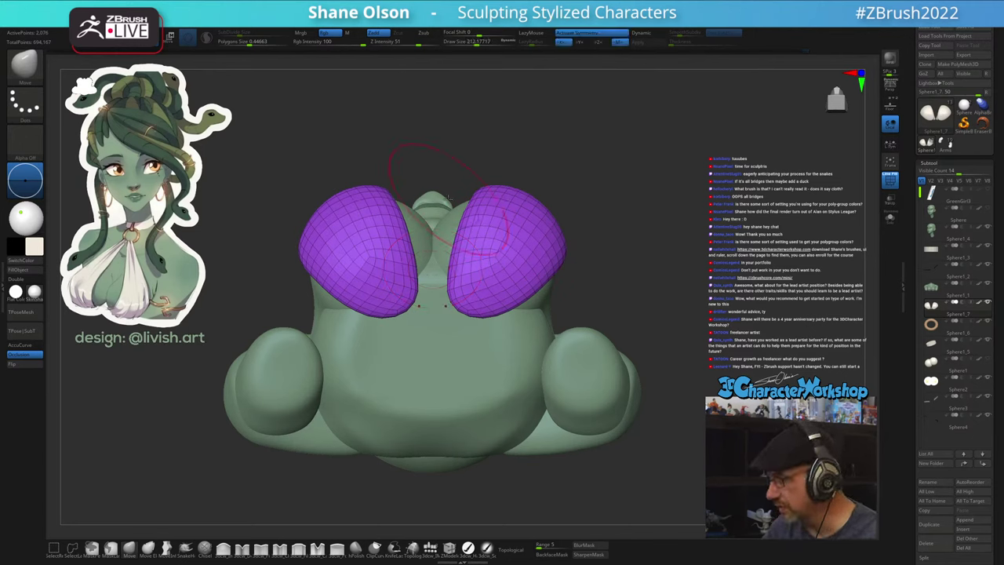
- Reshape the lower edges of the halter top's cups symmetrically using the Move brush at a draw size of about 149
left_click_drag(448, 198, 455, 164)
key("s")
left_click_drag(432, 308, 425, 308)
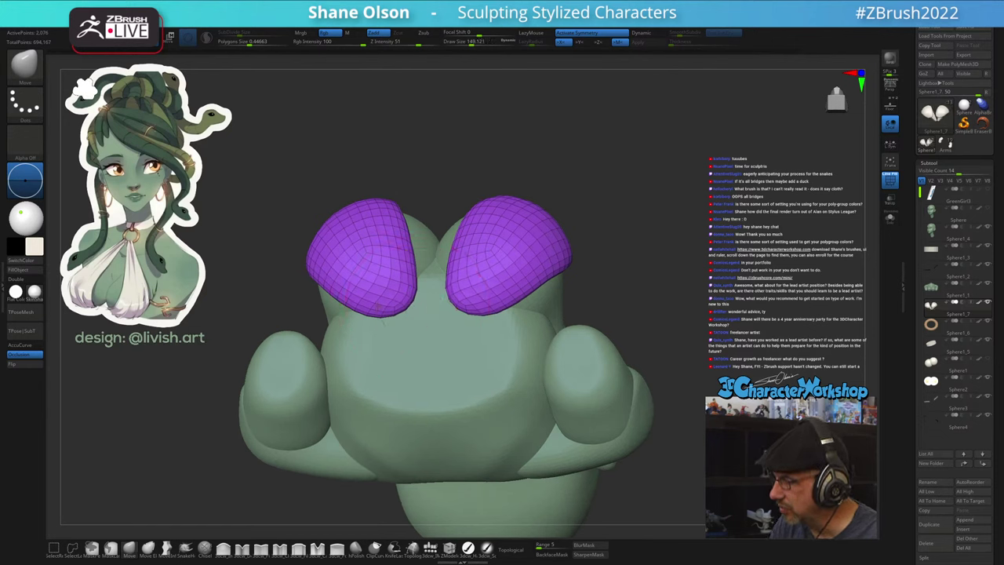
left_click_drag(376, 284, 379, 294)
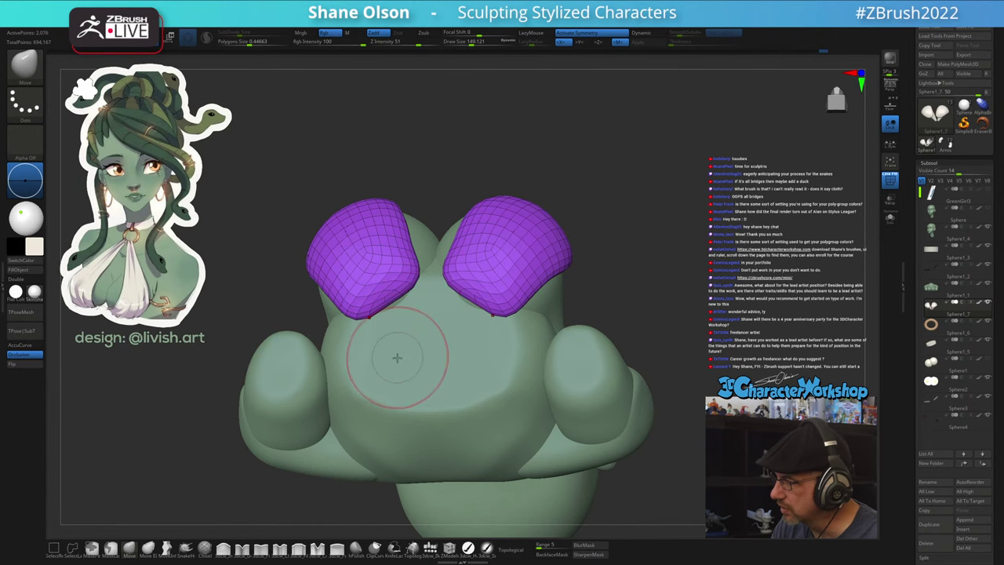
mouse_move(397, 358)
left_mouse_down()
mouse_move(415, 472)
mouse_move(389, 292)
mouse_move(379, 306)
left_mouse_up()
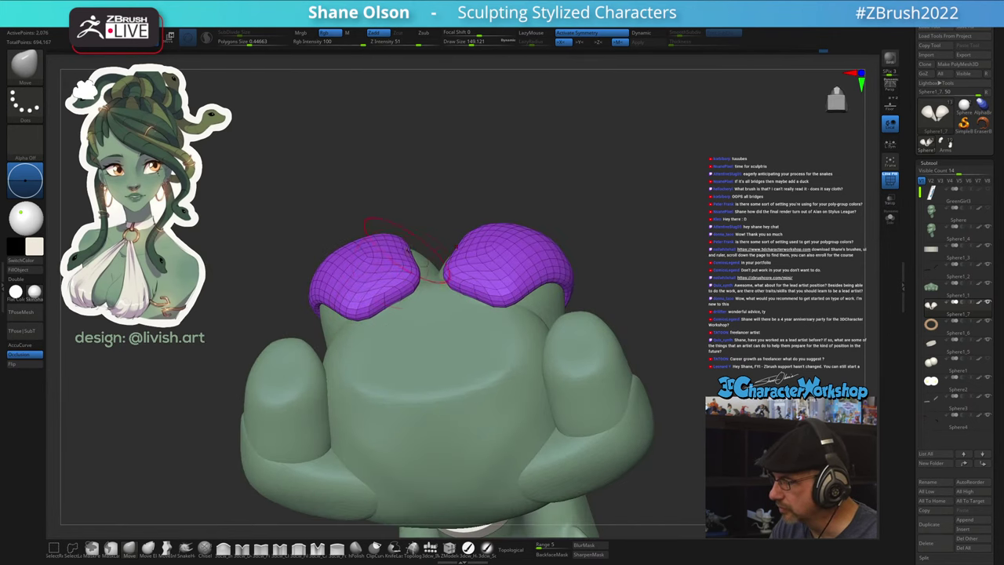
mouse_move(410, 249)
left_mouse_down()
mouse_move(403, 368)
mouse_move(442, 461)
mouse_move(437, 436)
mouse_move(488, 455)
mouse_move(541, 453)
left_mouse_up()
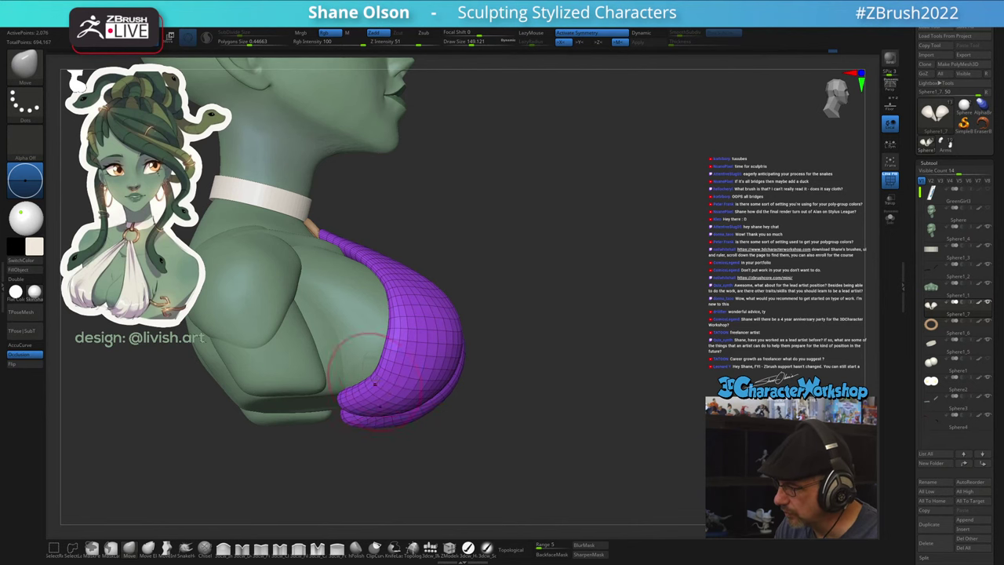
left_click_drag(567, 383, 519, 436, "shift")
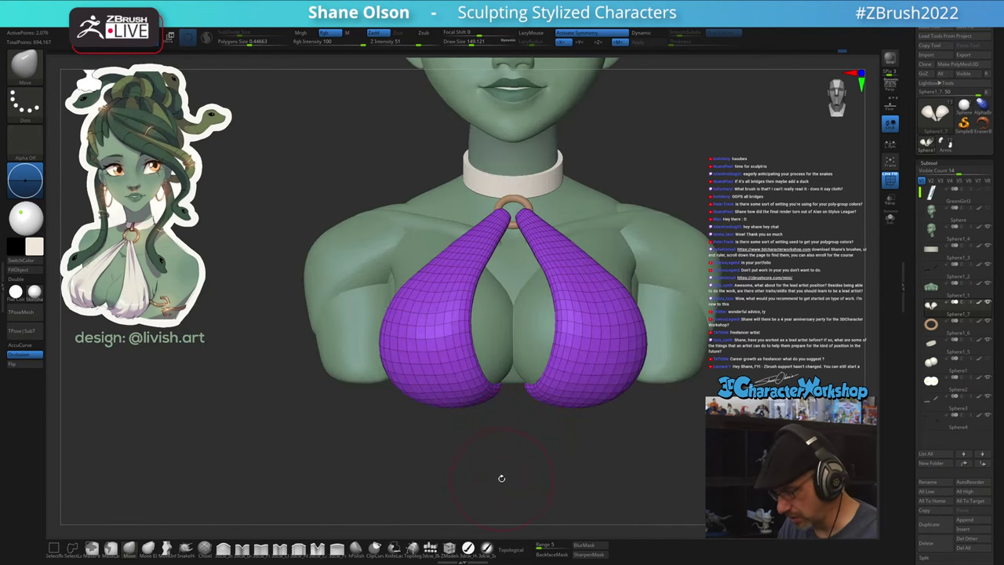
- Try remeshing the halter top into a denser polygon grid, checking it from below and from the front
key("space")
left_click(493, 406)
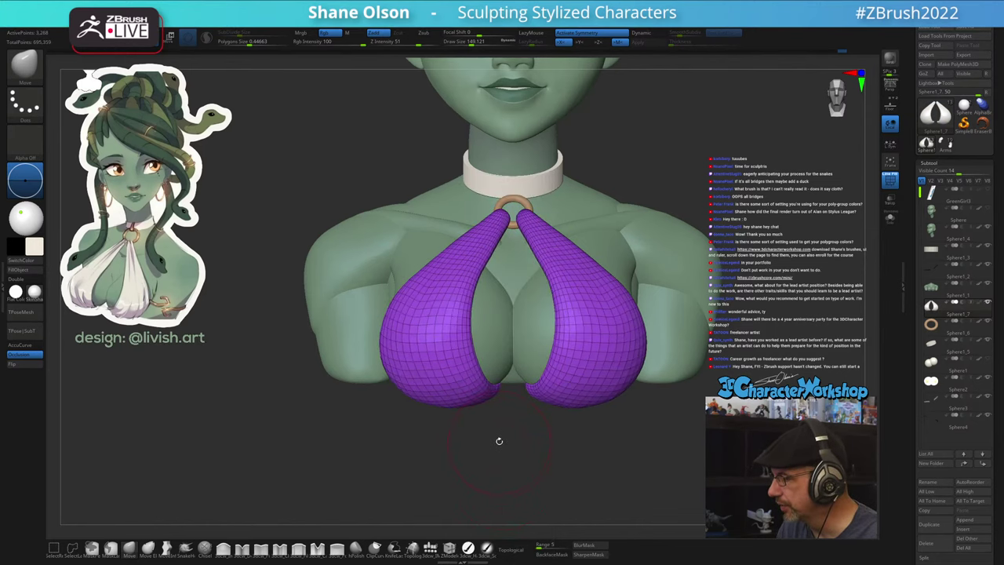
left_click_drag(494, 461, 489, 437)
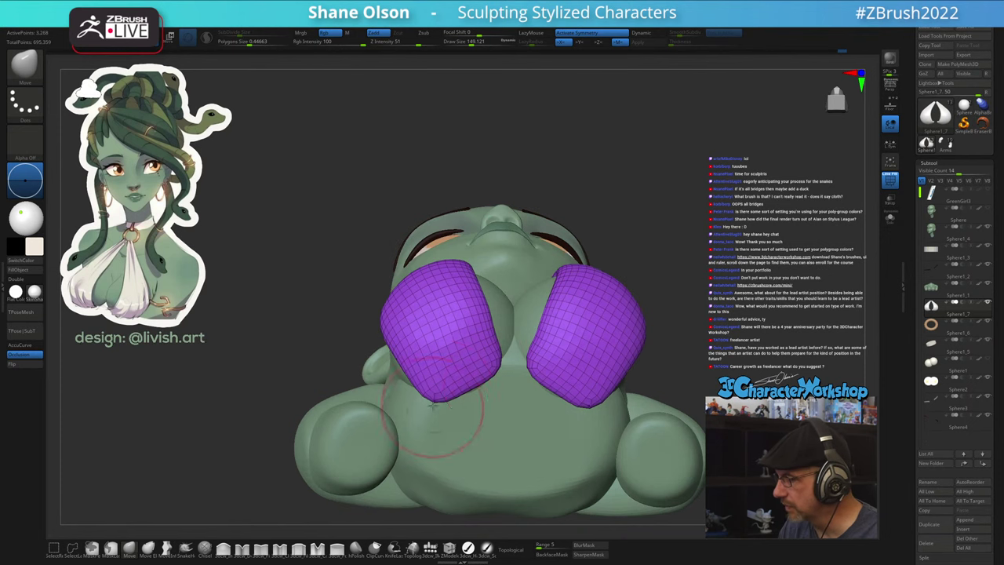
left_click_drag(660, 185, 584, 310)
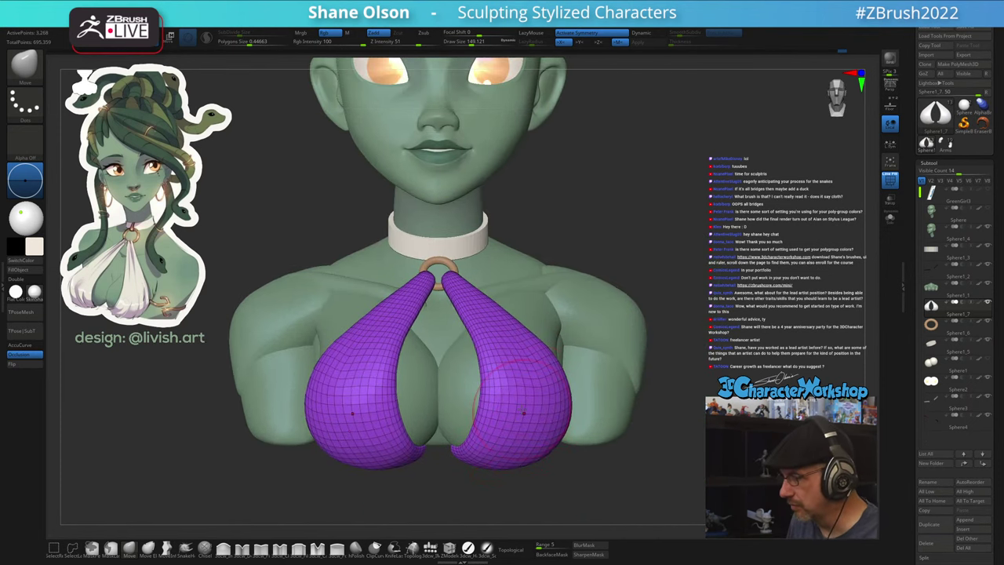
left_click_drag(665, 229, 630, 233)
left_click_drag(493, 392, 636, 381, "shift")
left_click_drag(663, 205, 661, 288)
left_click_drag(683, 364, 684, 315)
left_click_drag(705, 261, 724, 336, "alt")
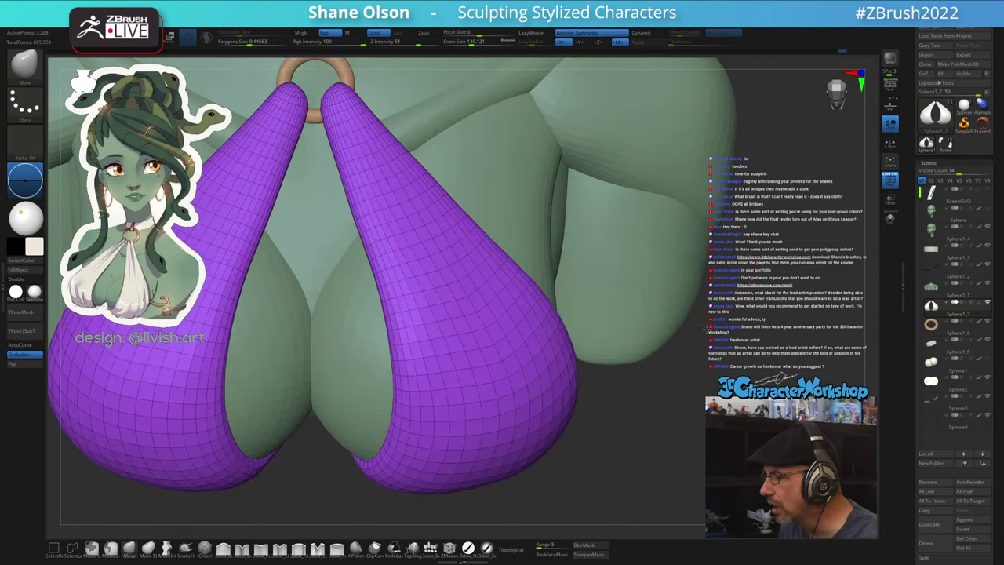
key("ctrl+z")
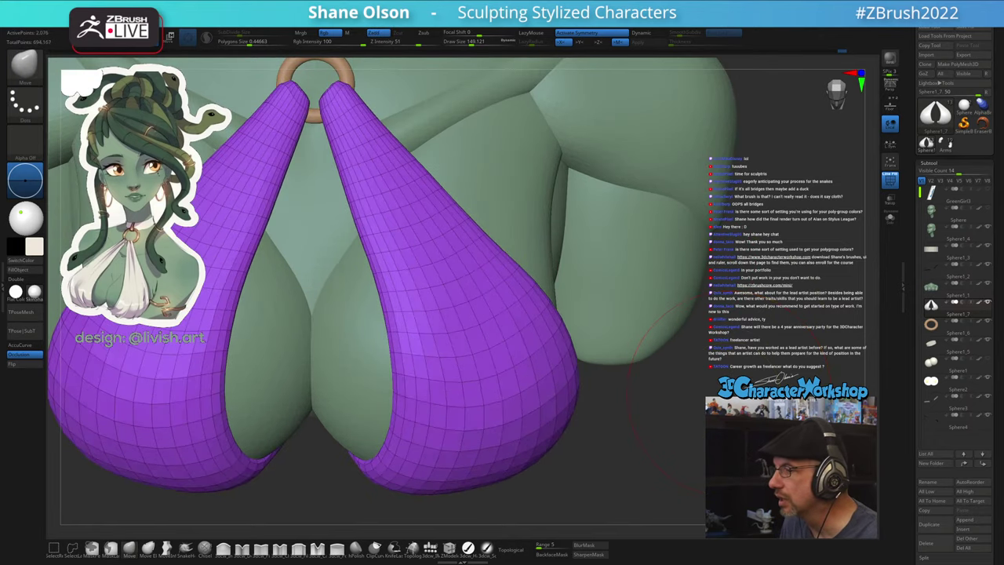
- Isolate the halter top and smooth and reshape the upper tips of its straps with small brush sizes
left_click_drag(729, 395, 765, 444, "alt")
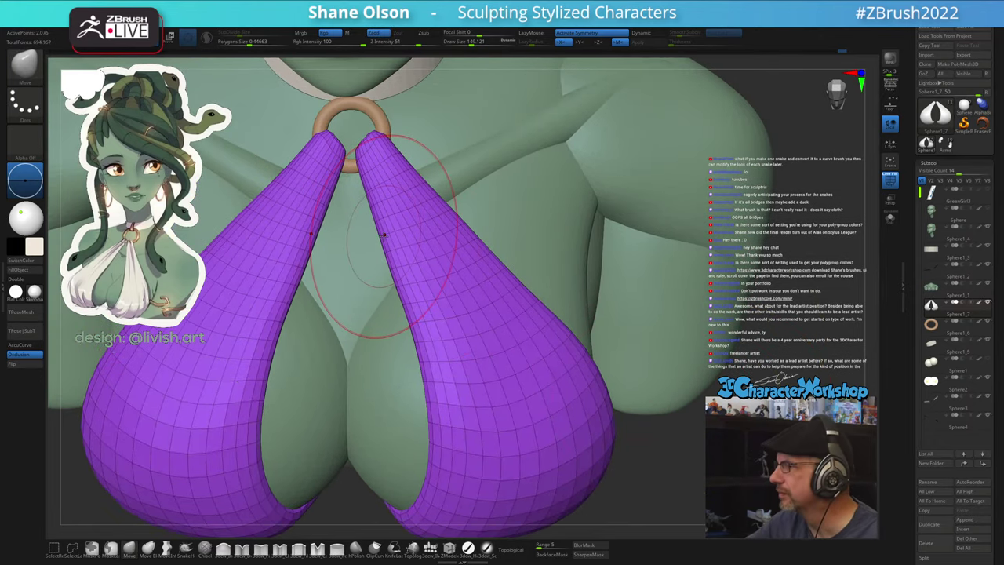
left_click(890, 217)
left_click_drag(542, 243, 580, 276, "alt")
key("s")
mouse_move(576, 237)
left_mouse_down()
mouse_move(551, 249)
mouse_move(538, 238)
mouse_move(539, 271)
left_mouse_up()
key("s")
mouse_move(542, 271)
left_mouse_down()
mouse_move(454, 285)
mouse_move(424, 302)
left_mouse_up()
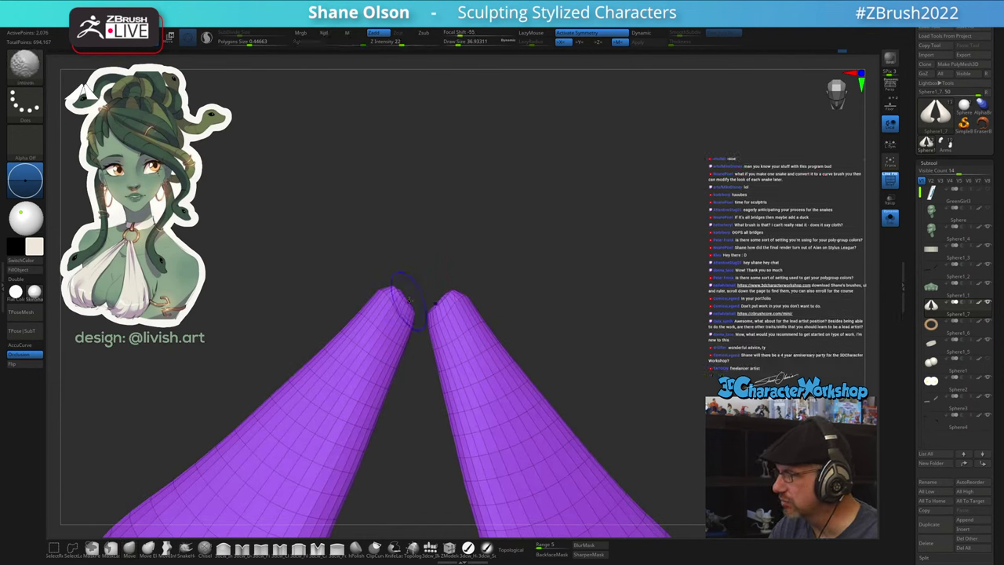
left_click_drag(441, 281, 428, 274)
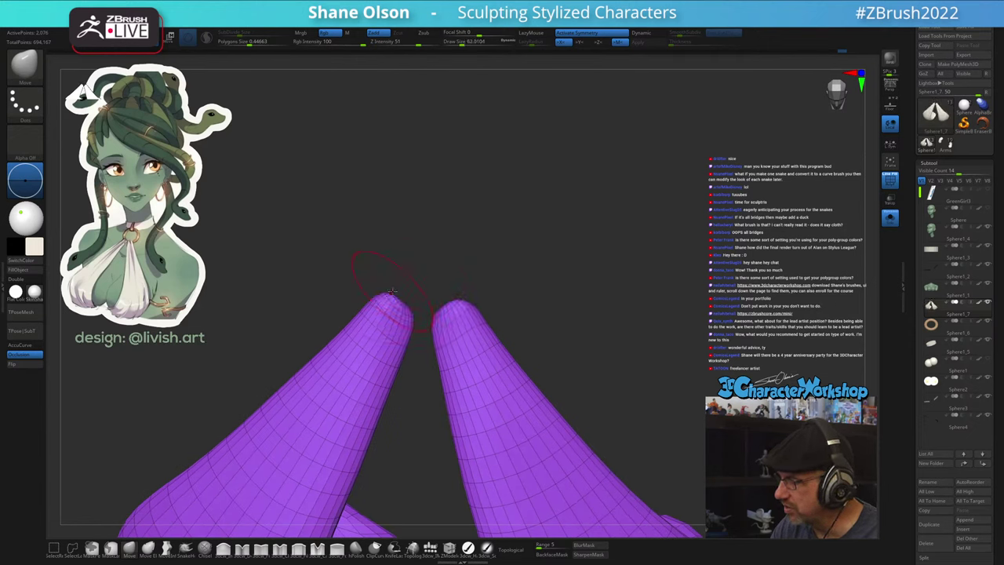
mouse_move(406, 298)
left_mouse_down()
mouse_move(386, 300)
mouse_move(396, 322)
mouse_move(400, 277)
mouse_move(402, 296)
left_mouse_up()
- Set the draw size to about 59 and refine the rounded strap ends with the Smooth and Move brushes
key("s")
left_click(387, 300)
right_click_drag(403, 303, 402, 294)
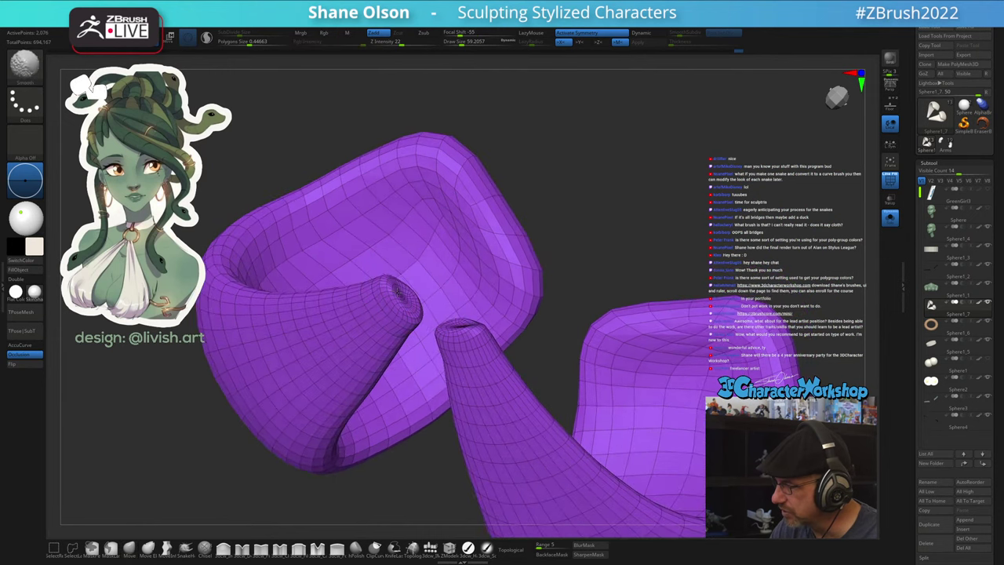
left_click_drag(401, 294, 404, 290, "shift")
right_click_drag(407, 291, 430, 267)
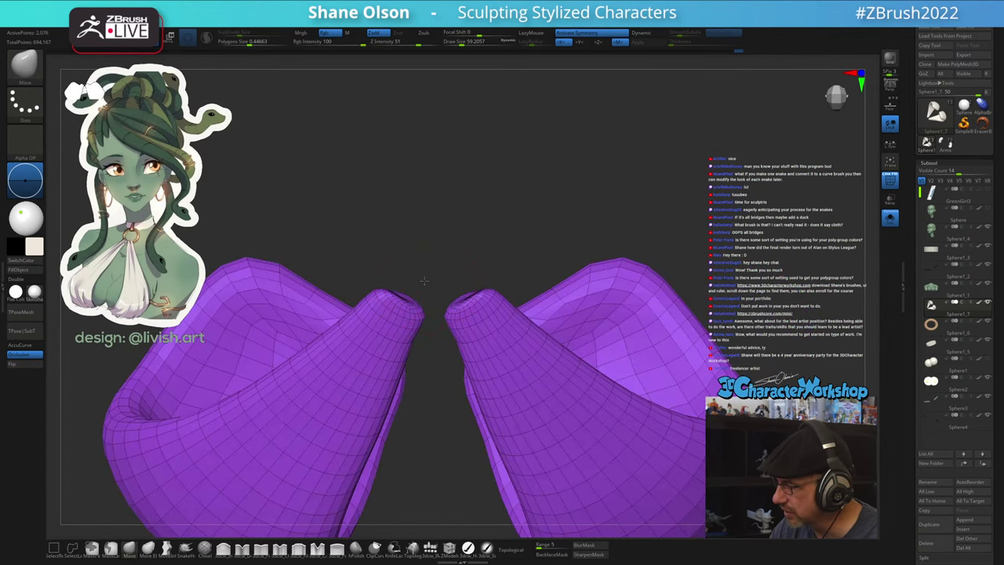
left_click_drag(430, 267, 417, 303)
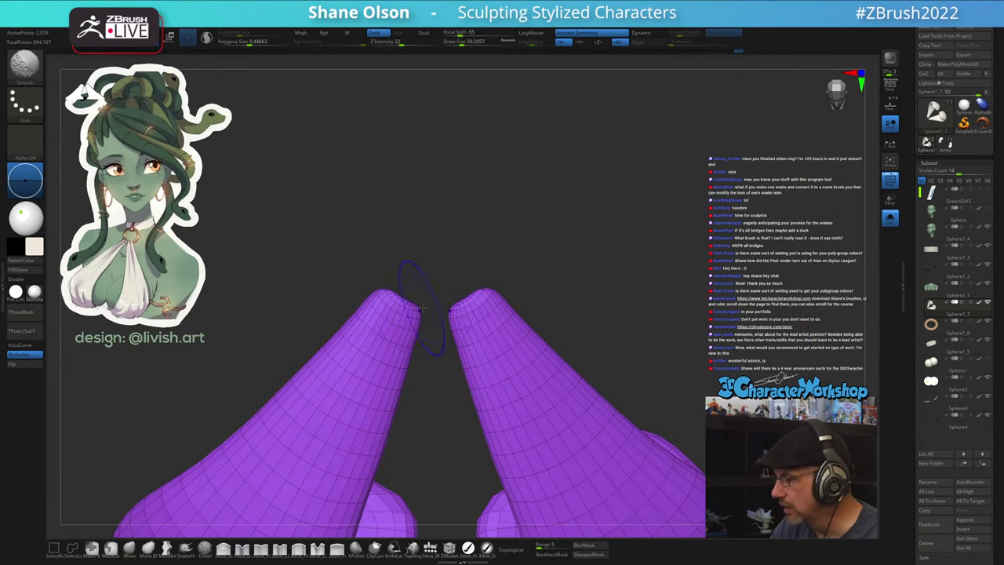
mouse_move(427, 243)
left_mouse_down()
mouse_move(438, 267)
mouse_move(432, 245)
left_mouse_up()
left_click_drag(530, 246, 528, 238, "alt")
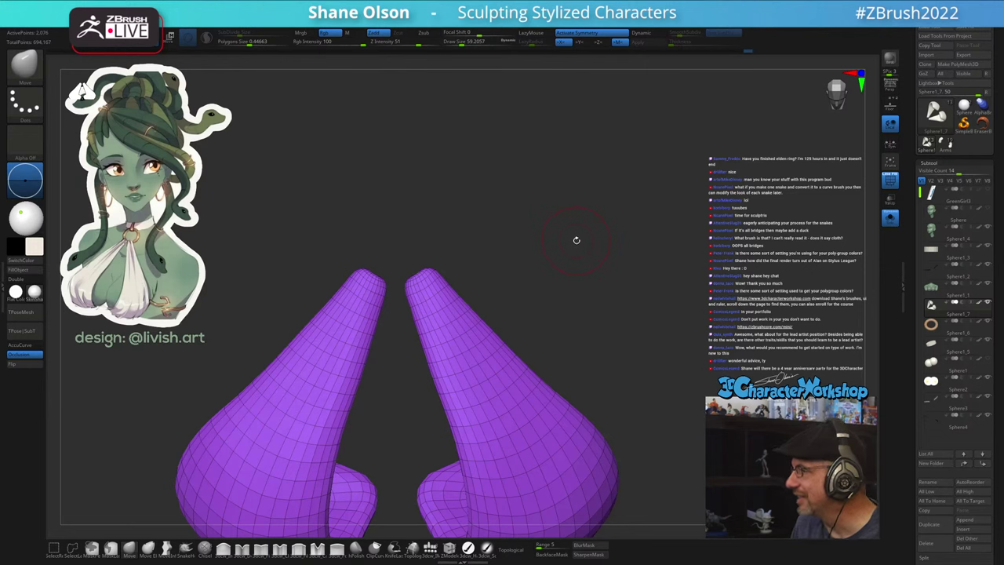
- Remesh the isolated halter top into a denser polygon grid and smooth the strap tips
left_click_drag(576, 240, 609, 265)
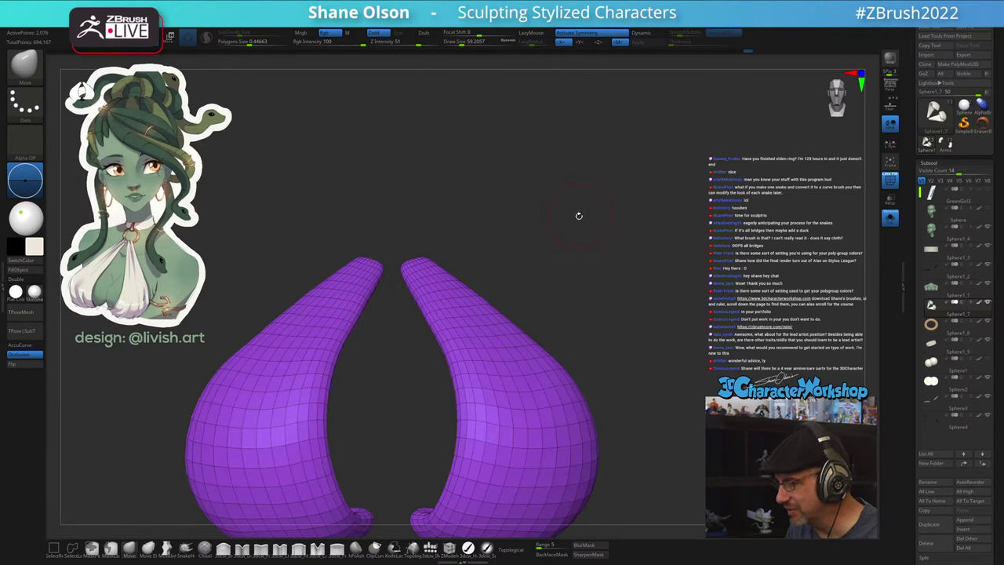
key("space")
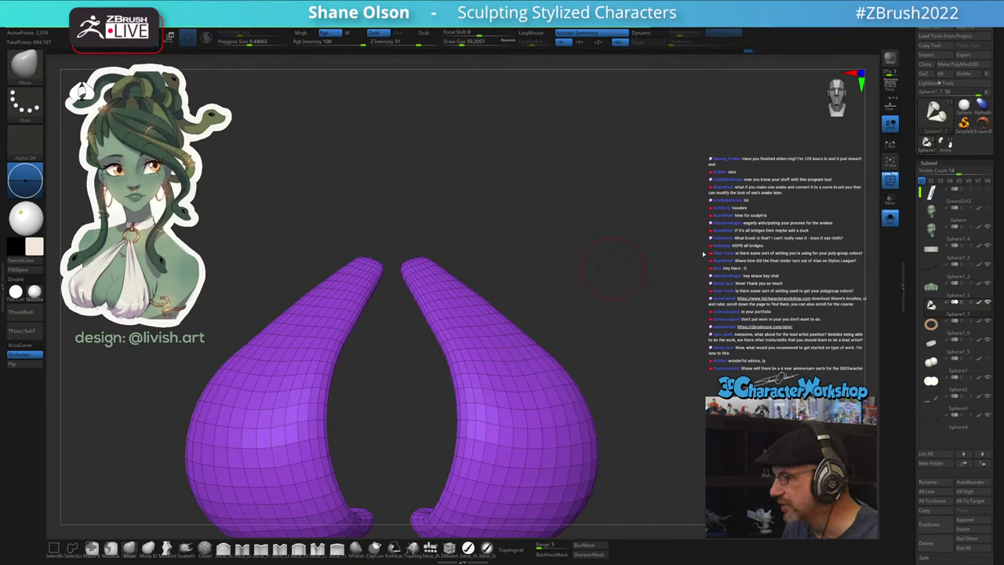
left_click_drag(613, 269, 590, 276)
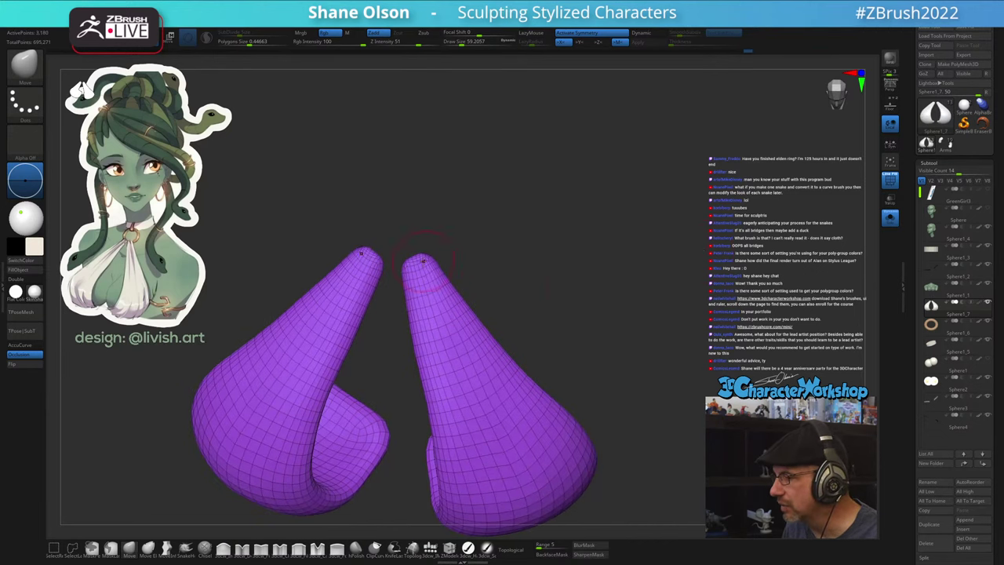
left_click_drag(471, 239, 416, 249)
key("shift")
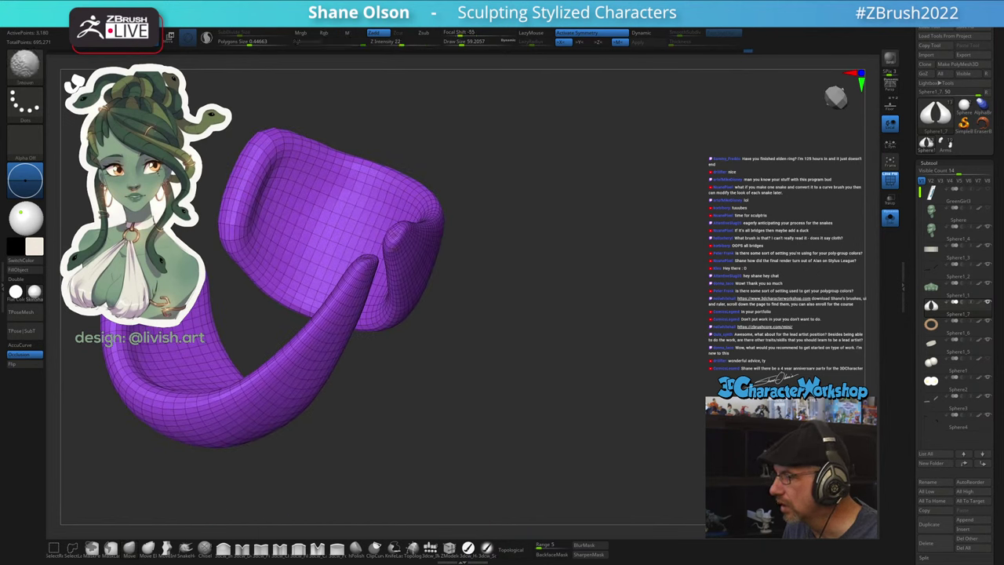
- Set the draw size to about 177 and smooth the underside of the halter top's cups
left_click_drag(488, 228, 622, 240)
mouse_move(724, 273)
left_mouse_down()
mouse_move(730, 304)
mouse_move(737, 205)
left_mouse_up()
left_click_drag(611, 262, 617, 306, "alt")
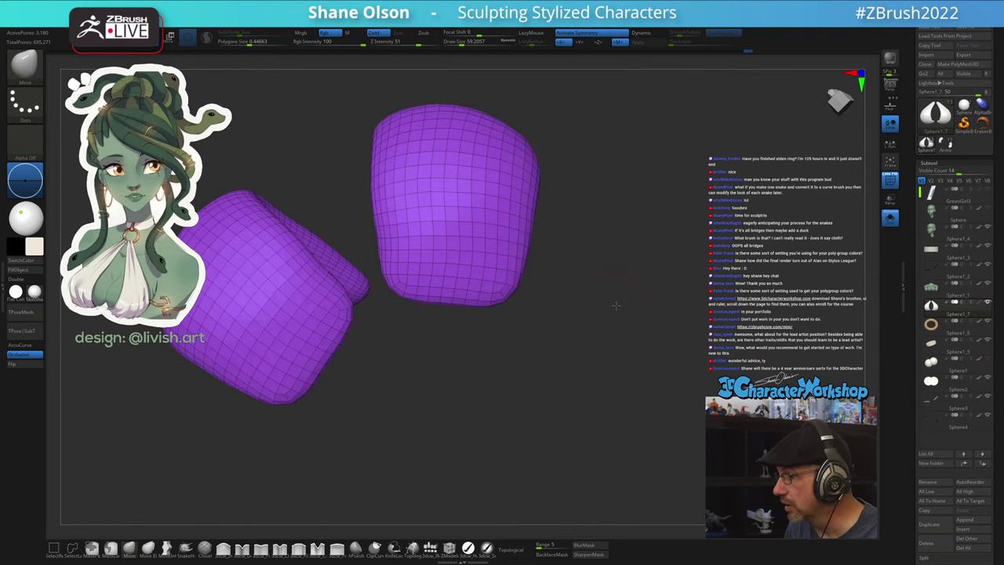
key("s")
left_click(460, 328)
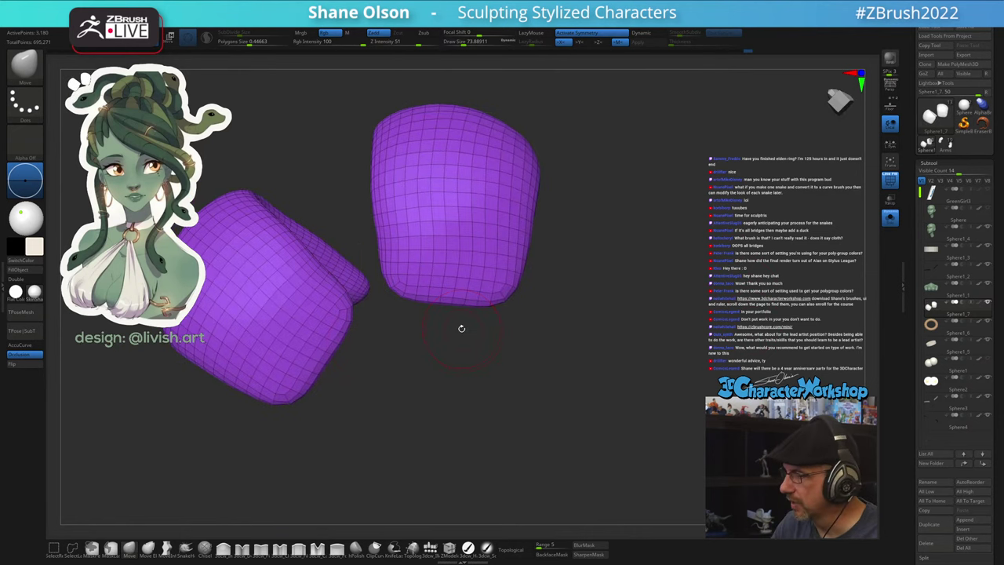
key("s")
left_click_drag(378, 241, 529, 258)
left_click_drag(576, 205, 579, 282, "alt")
key("s")
left_click(500, 285)
left_click(499, 285)
key("shift")
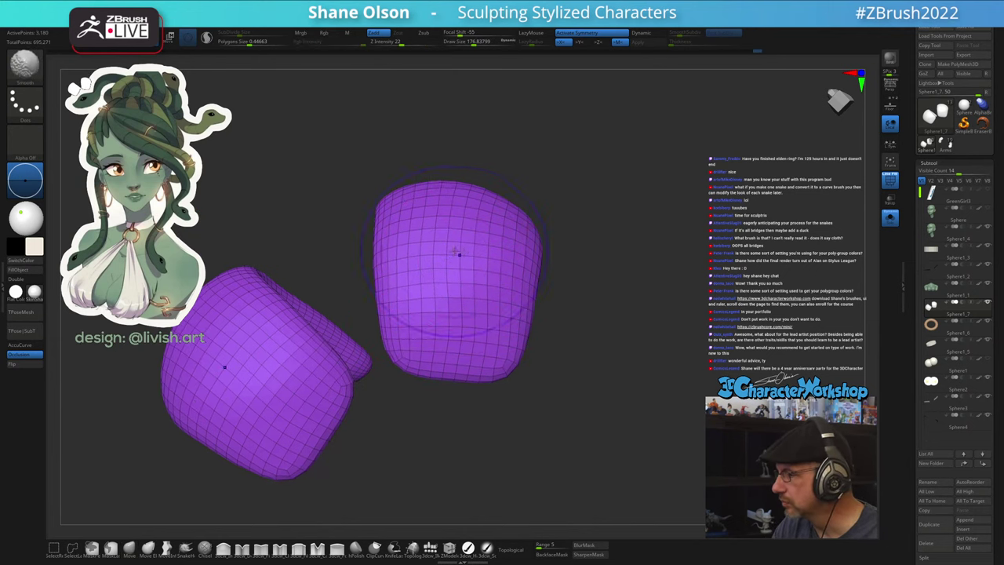
key("shift")
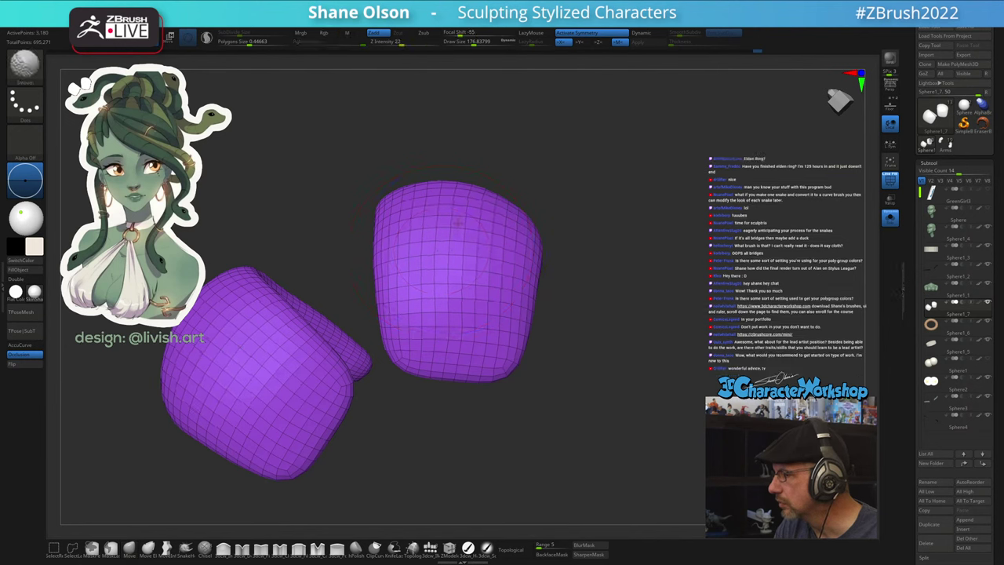
- Smooth and adjust the outer surfaces and side edges of the cups, working around them from several angles
mouse_move(489, 236)
right_mouse_down("alt")
mouse_move(488, 284)
mouse_move(492, 239)
right_mouse_up("alt")
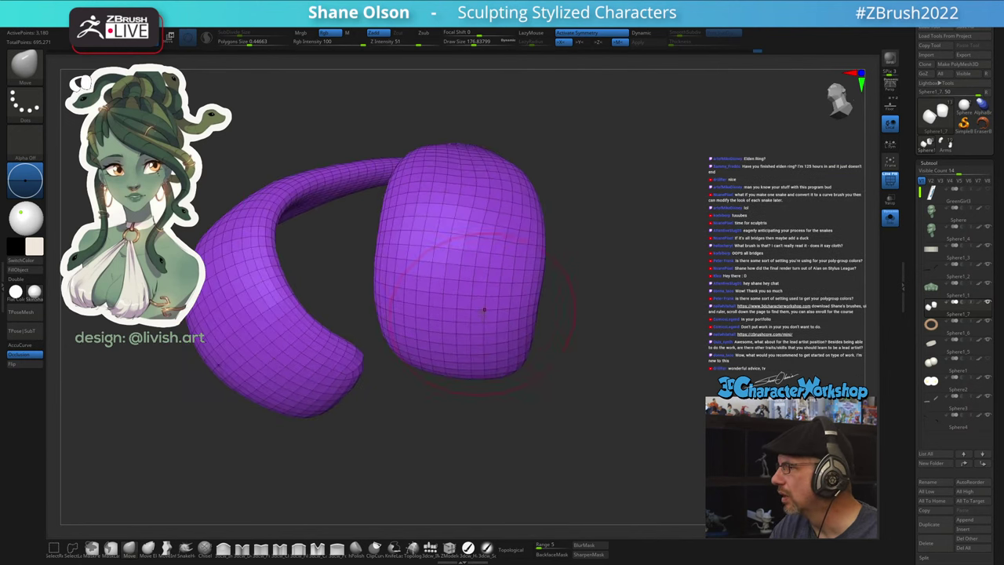
mouse_move(486, 284)
right_mouse_down("alt")
mouse_move(484, 375)
mouse_move(453, 302)
mouse_move(475, 262)
mouse_move(492, 293)
mouse_move(470, 287)
right_mouse_up("alt")
key("shift")
key("shift")
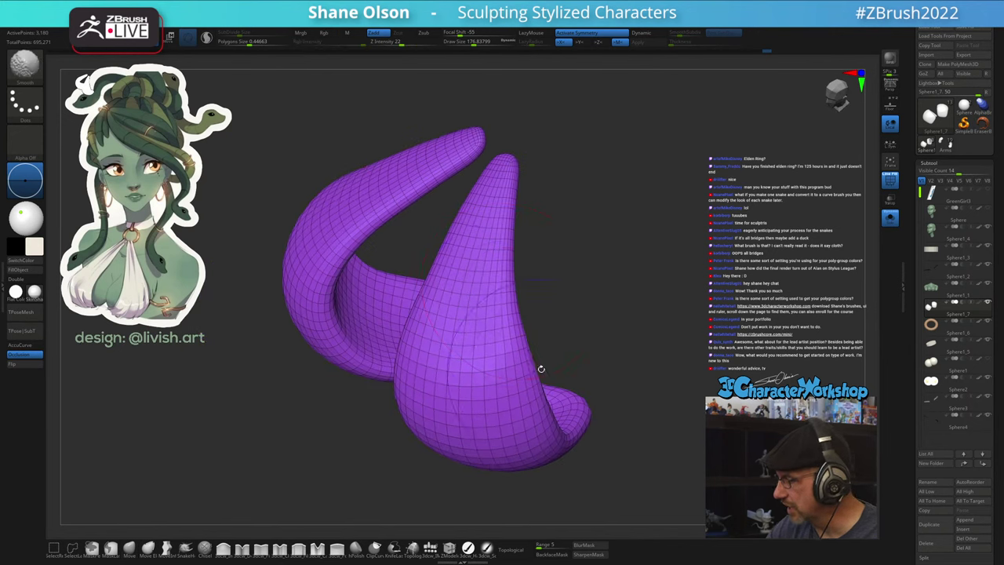
right_click_drag(553, 377, 443, 450)
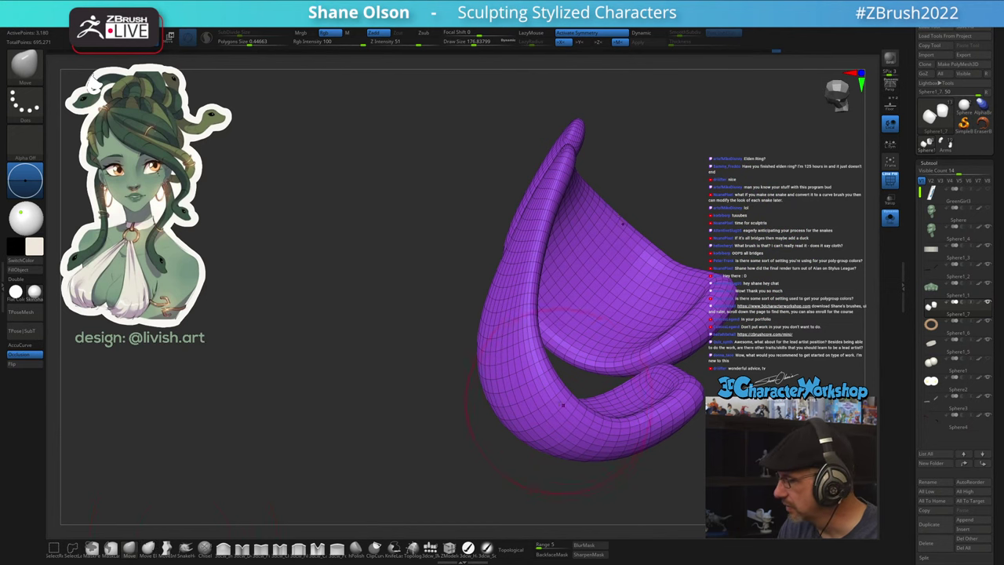
right_click_drag(611, 421, 622, 361)
- Show the whole bust again, turn on dynamic subdivision for the halter top, and turn off the polyframe
left_click(889, 222)
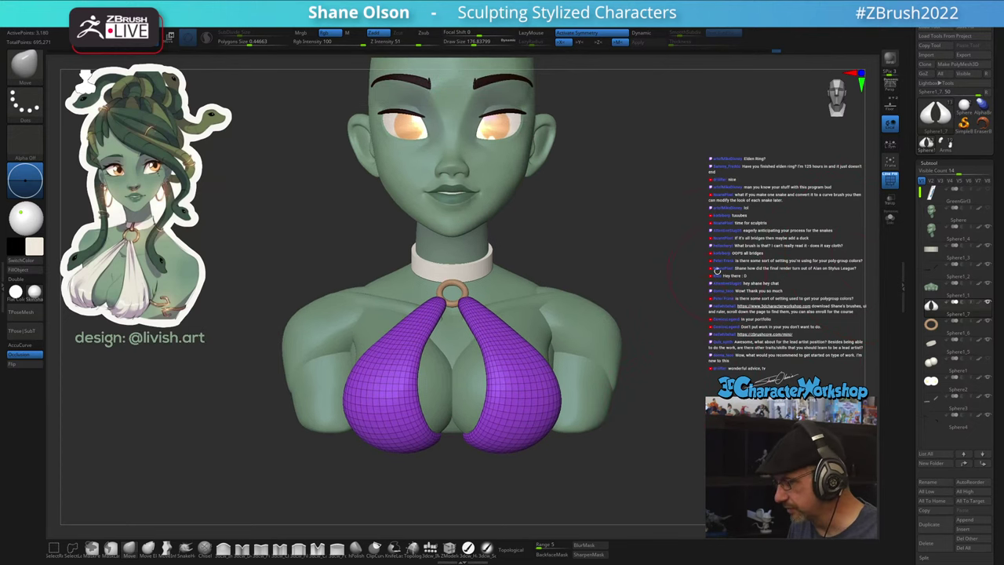
right_click_drag(703, 225, 667, 222, "alt")
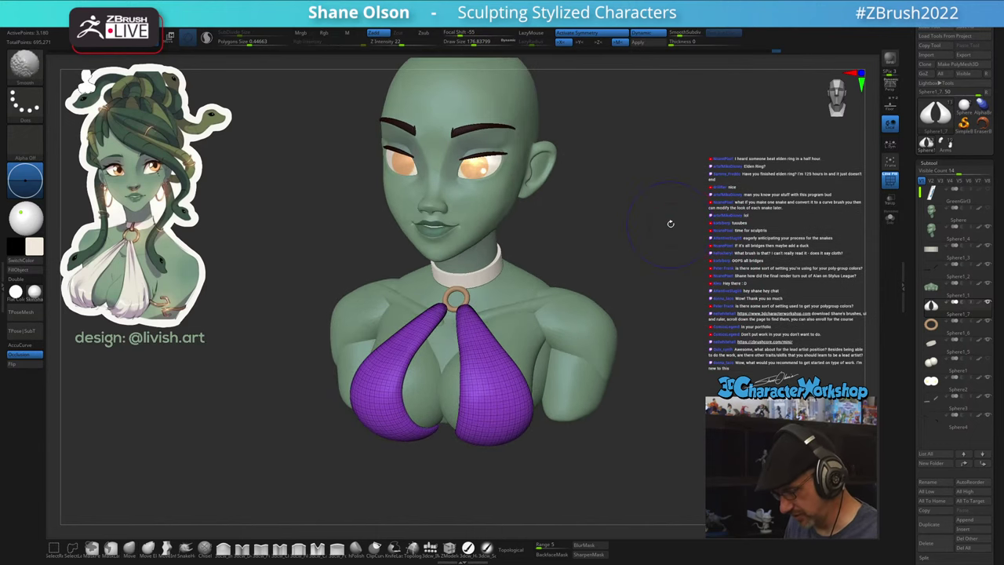
key("shift+f")
left_click_drag(663, 204, 668, 201, "shift")
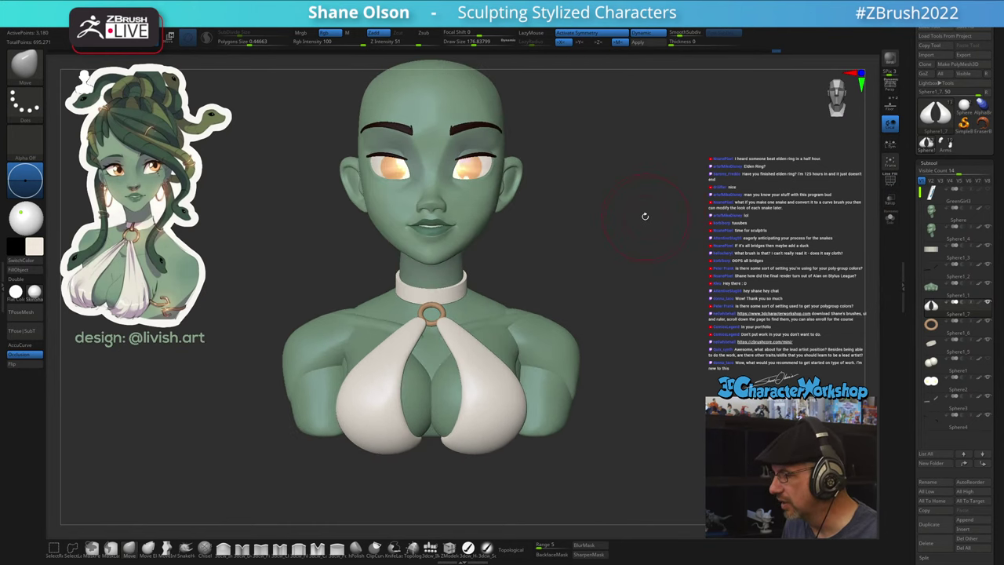
- Set the draw size to about 120 and move the halter strap tips closer onto the neck ring
mouse_move(480, 320)
right_mouse_down("ctrl")
mouse_move(480, 336)
mouse_move(444, 310)
mouse_move(444, 349)
right_mouse_up("ctrl")
right_click_drag(444, 350, 440, 387, "alt")
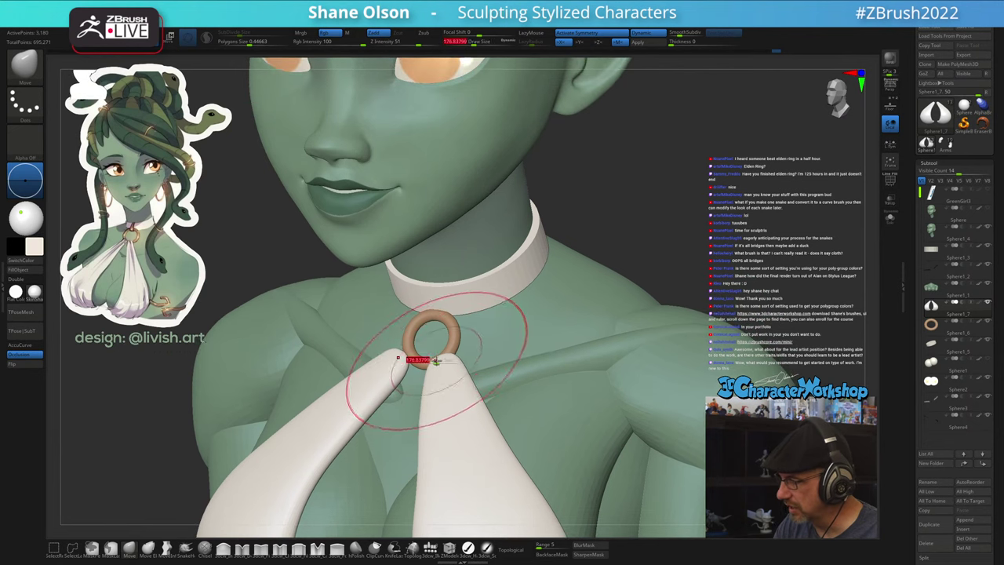
key("s")
left_click_drag(437, 360, 430, 361)
right_click_drag(385, 384, 414, 357)
left_click_drag(403, 353, 420, 347)
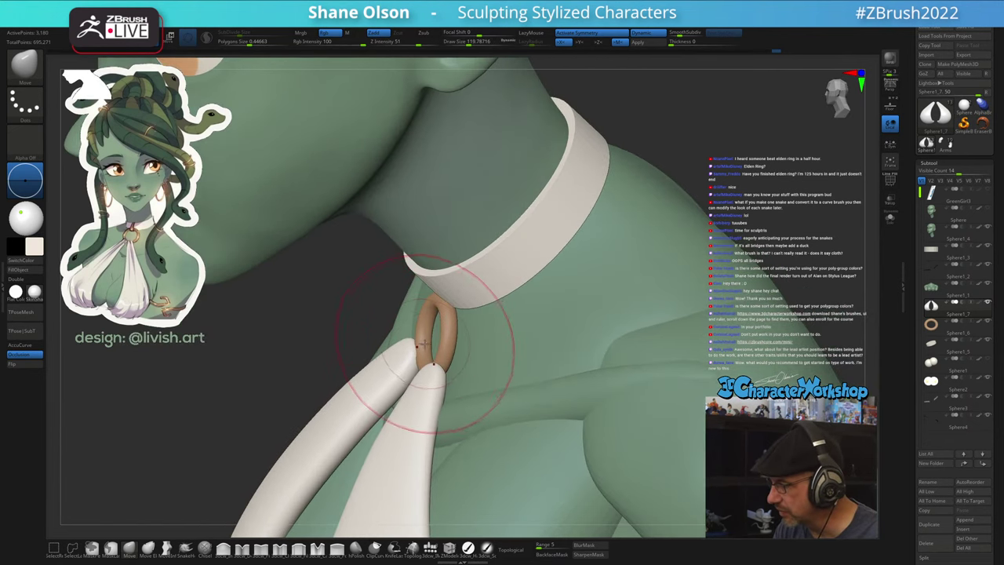
mouse_move(421, 347)
right_mouse_down()
mouse_move(439, 332)
mouse_move(428, 344)
mouse_move(420, 337)
mouse_move(429, 346)
mouse_move(410, 340)
mouse_move(415, 358)
mouse_move(411, 324)
mouse_move(426, 347)
mouse_move(411, 327)
mouse_move(444, 315)
mouse_move(414, 318)
mouse_move(414, 332)
mouse_move(428, 324)
mouse_move(429, 361)
right_mouse_up()
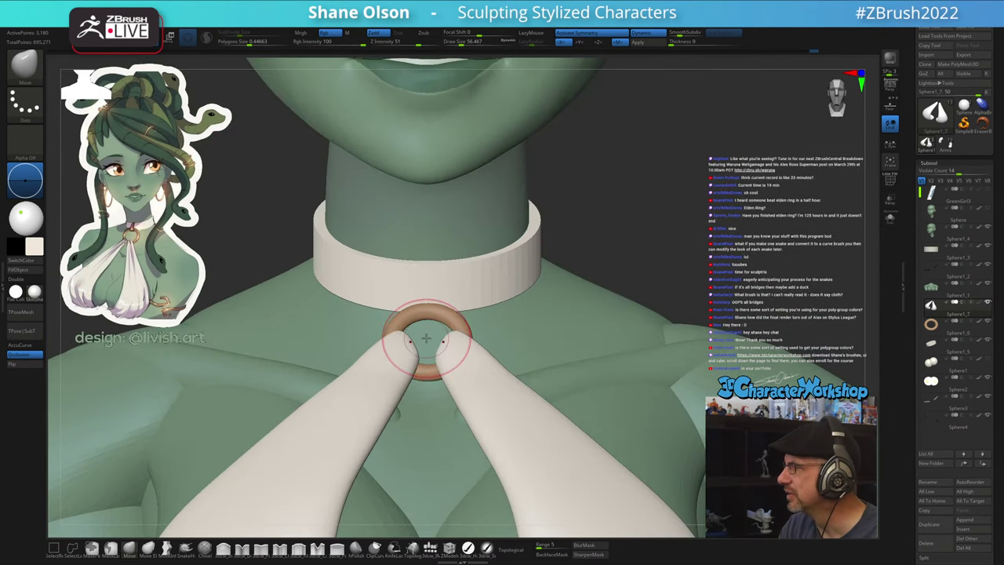
- Reduce the draw size to about 51 and reposition the strap tips where they overlap the sides of the ring
right_click_drag(418, 382, 424, 353, "ctrl")
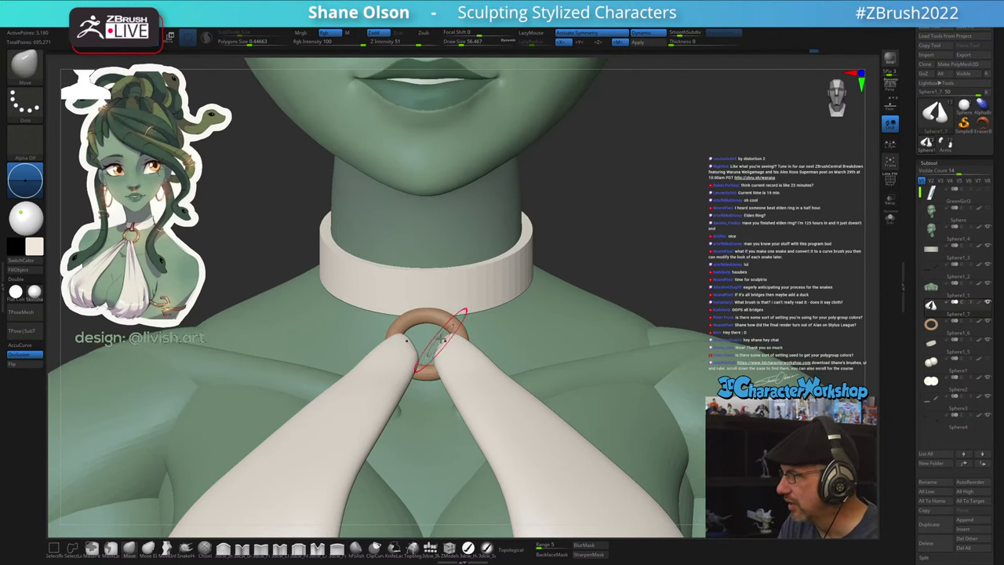
key("s")
left_click_drag(419, 348, 412, 348)
right_click_drag(422, 329, 409, 351)
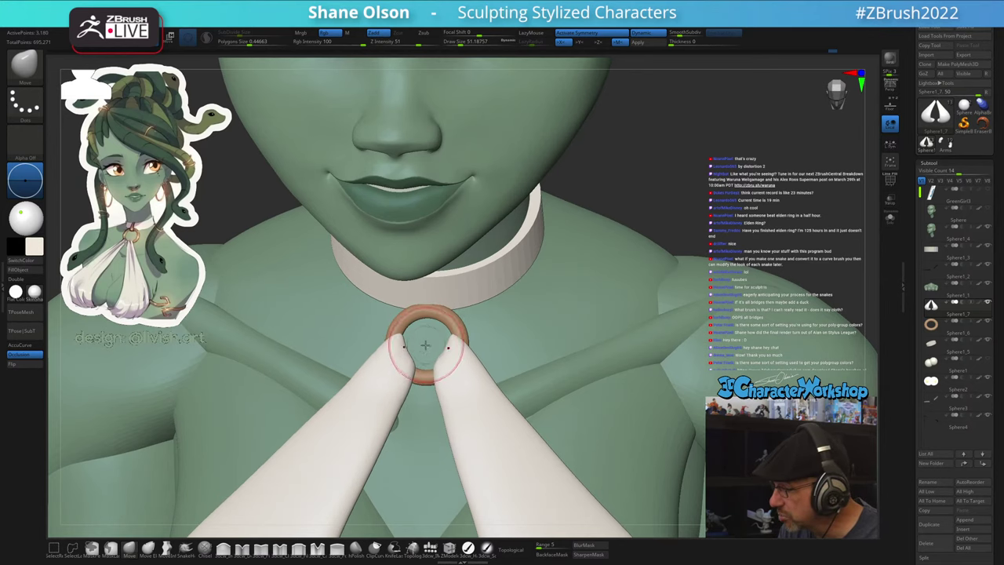
mouse_move(425, 344)
right_mouse_down()
mouse_move(374, 347)
mouse_move(412, 375)
mouse_move(413, 340)
right_mouse_up()
left_click_drag(407, 355, 399, 374)
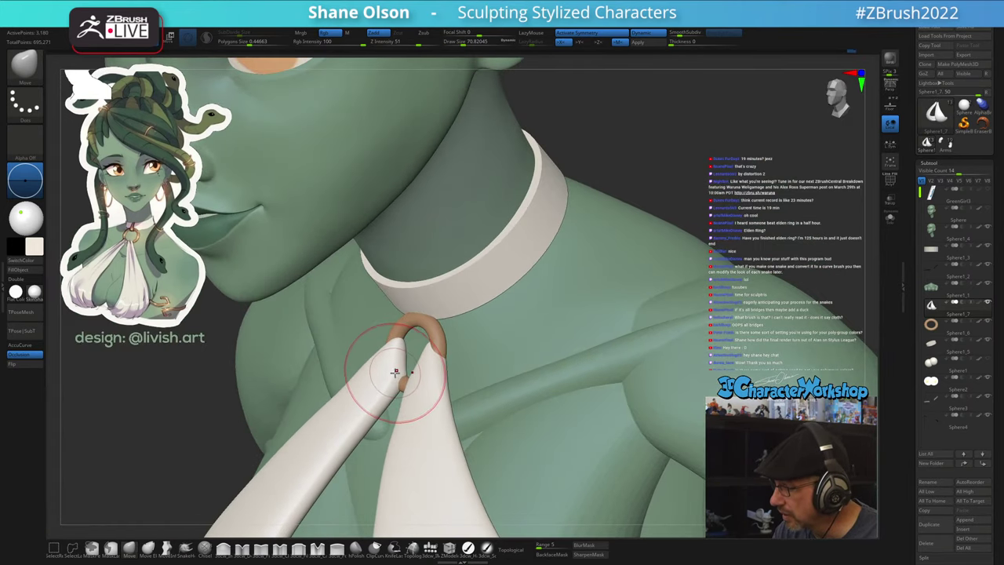
- Refine the inner edges of the strap ends beside the ring with a draw size of about 41
right_click_drag(398, 382, 410, 380)
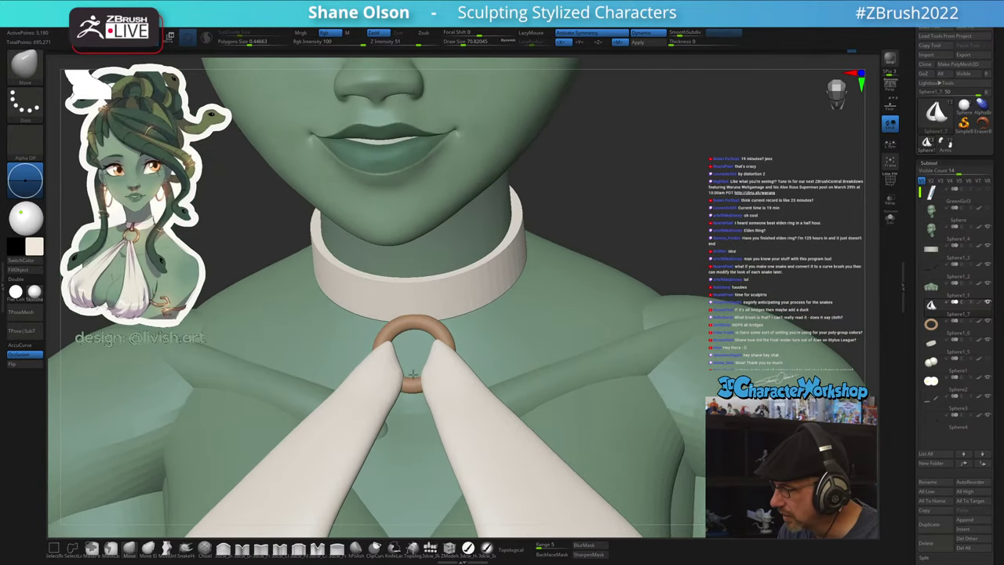
left_click_drag(410, 380, 410, 381)
left_click_drag(397, 371, 400, 372)
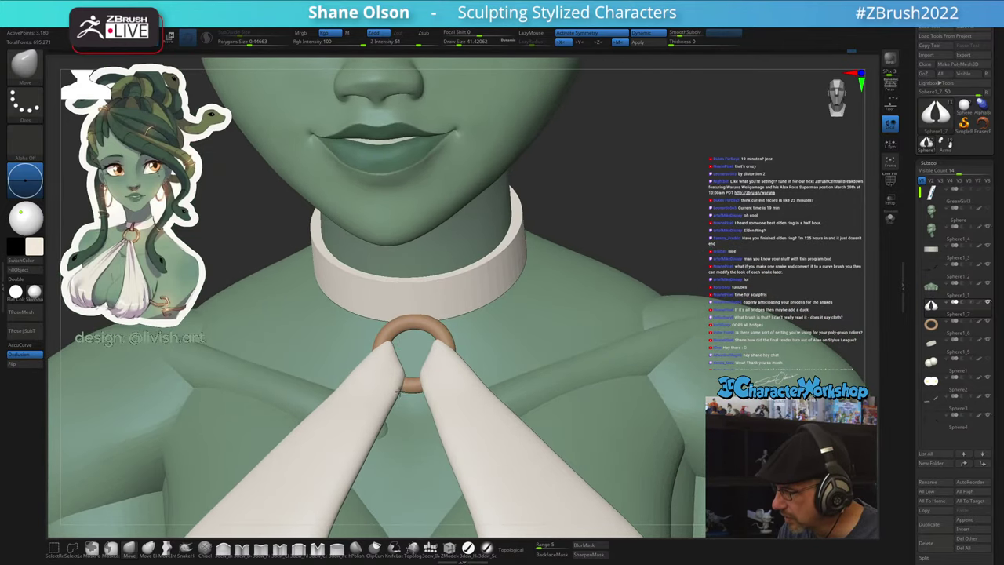
right_click_drag(417, 411, 428, 337)
mouse_move(537, 373)
right_mouse_down("alt")
mouse_move(544, 348)
mouse_move(510, 342)
mouse_move(549, 322)
mouse_move(540, 381)
right_mouse_up("alt")
mouse_move(413, 331)
right_mouse_down()
mouse_move(405, 309)
mouse_move(439, 290)
right_mouse_up()
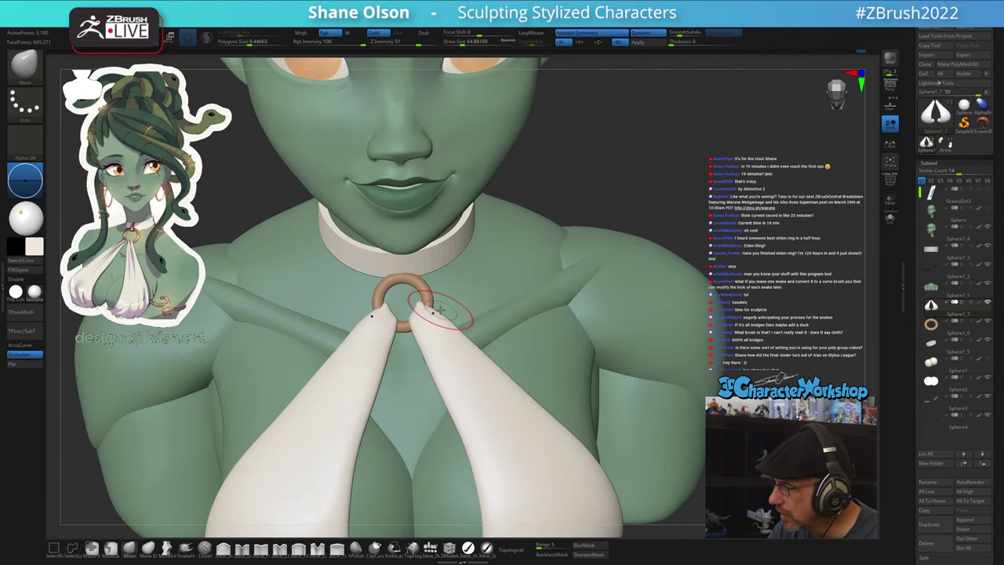
- Shape the outer edges of the straps just below the ring, enlarging the draw size to about 104
right_click_drag(486, 304, 444, 312)
left_click_drag(451, 312, 447, 313)
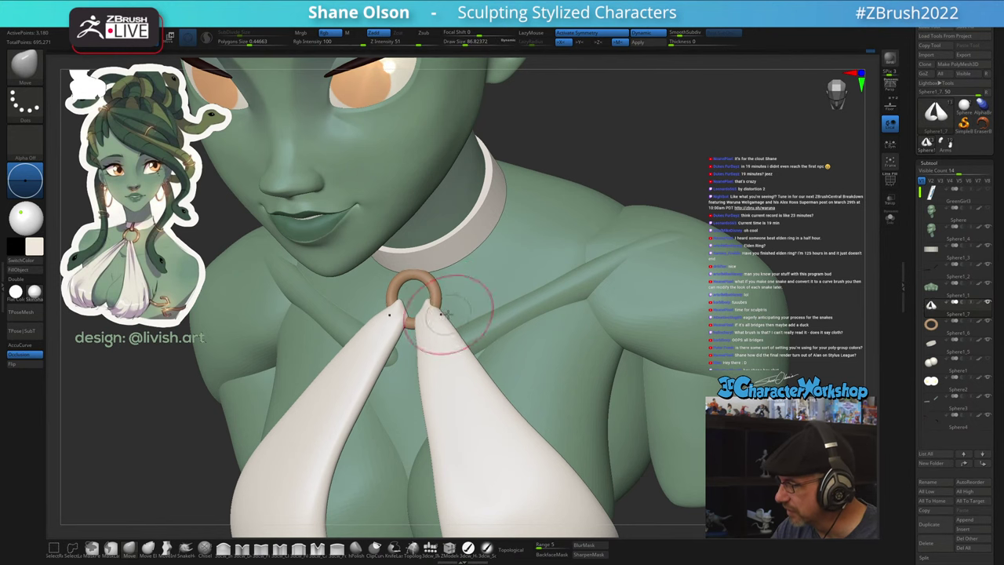
mouse_move(459, 311)
right_mouse_down()
mouse_move(472, 298)
mouse_move(450, 308)
right_mouse_up()
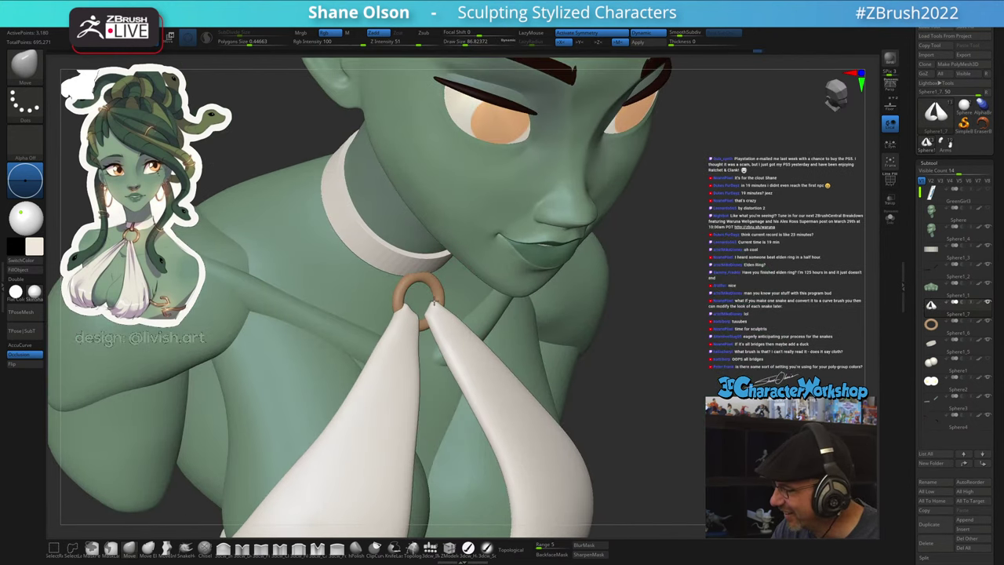
mouse_move(461, 293)
right_mouse_down()
mouse_move(481, 291)
mouse_move(471, 291)
right_mouse_up()
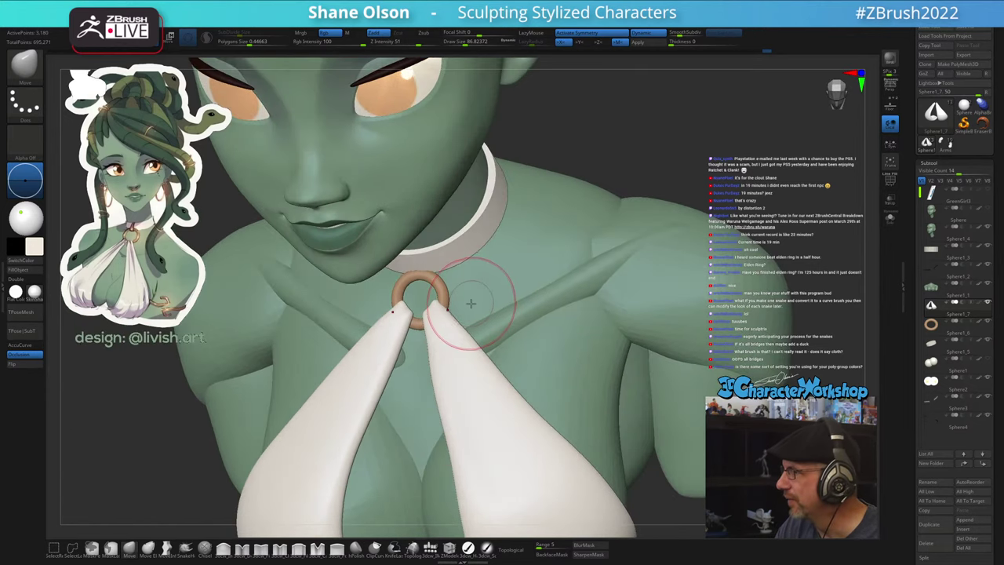
key("s")
left_click_drag(469, 305, 462, 326)
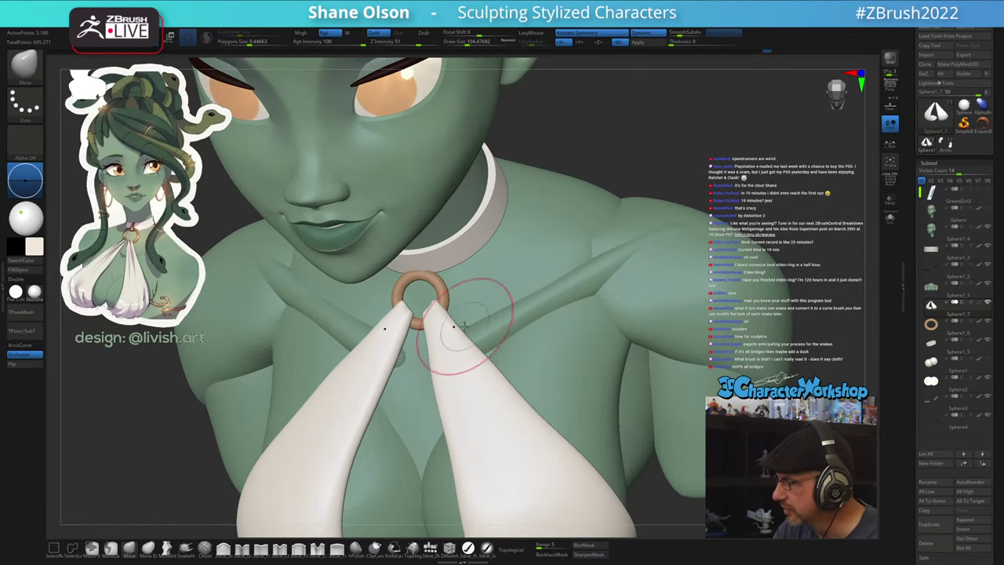
mouse_move(476, 312)
right_mouse_down()
mouse_move(481, 291)
mouse_move(497, 299)
mouse_move(465, 348)
mouse_move(437, 338)
mouse_move(449, 332)
mouse_move(441, 354)
right_mouse_up()
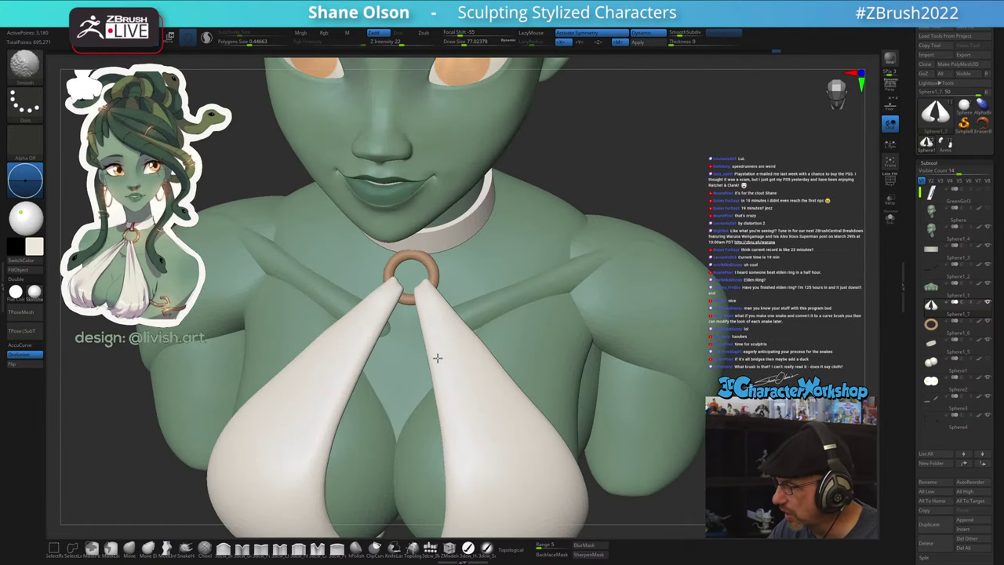
- Adjust the strap ends around the ring from side and oblique angles, finishing with a draw size of about 62
mouse_move(489, 385)
right_mouse_down()
mouse_move(496, 398)
mouse_move(441, 358)
mouse_move(432, 337)
mouse_move(425, 358)
mouse_move(449, 335)
mouse_move(433, 307)
mouse_move(484, 325)
right_mouse_up()
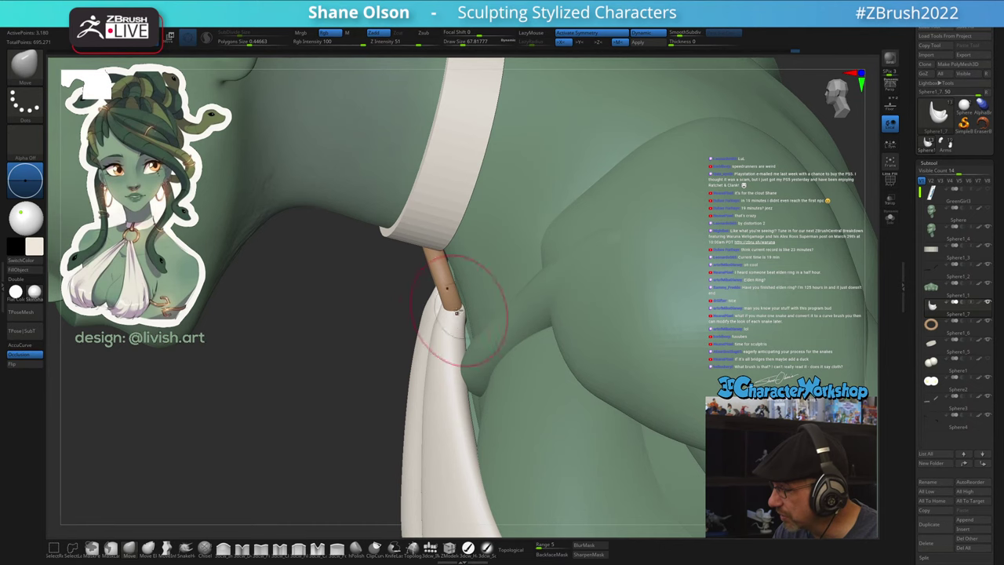
right_click_drag(449, 329, 390, 330)
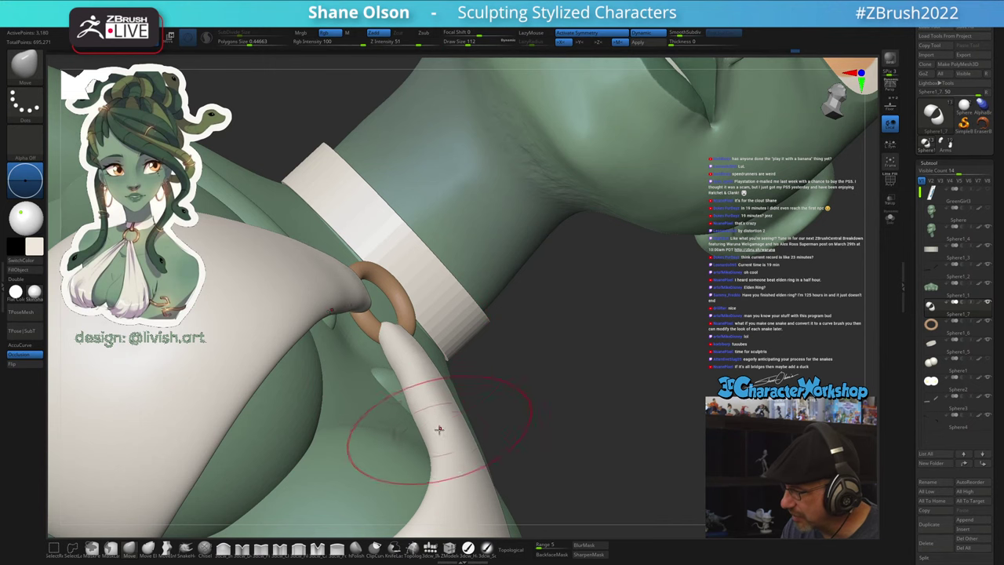
right_click_drag(437, 469, 447, 385)
right_click_drag(457, 274, 461, 301)
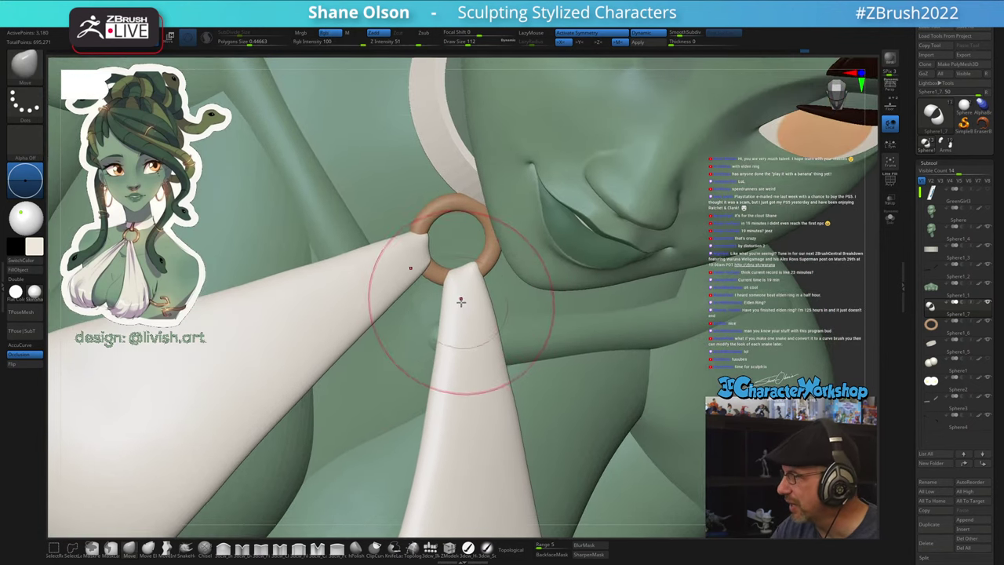
key("s")
left_click_drag(462, 295, 451, 275)
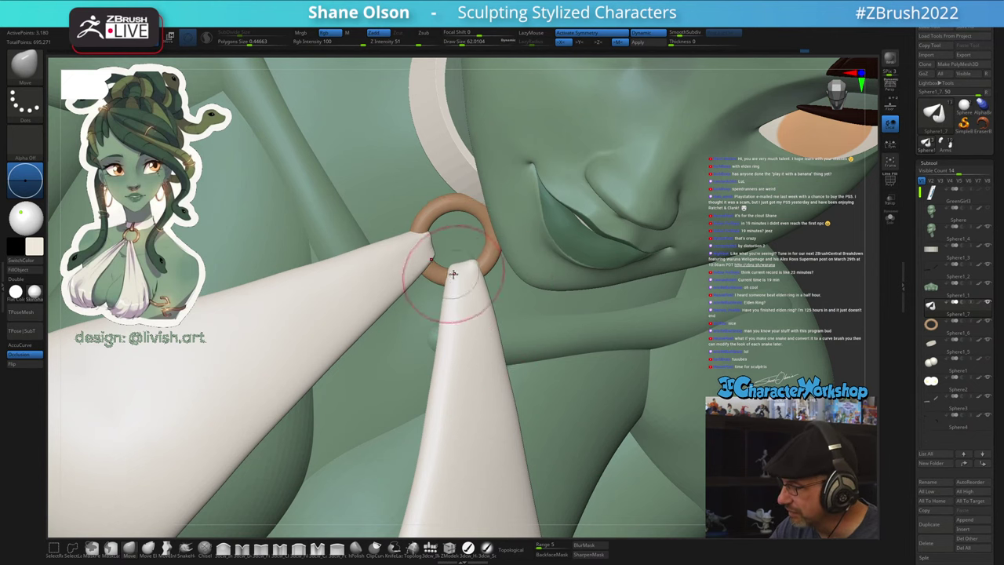
right_click_drag(494, 290, 486, 309)
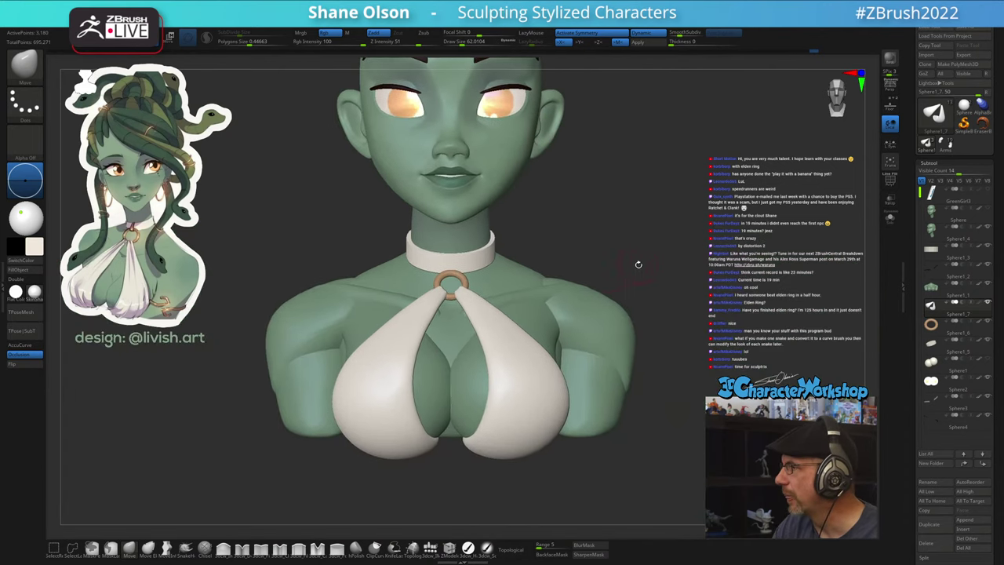
- Refine the taper of both straps below the ring from the front, using draw sizes of about 83 and 120
right_click_drag(636, 265, 614, 409)
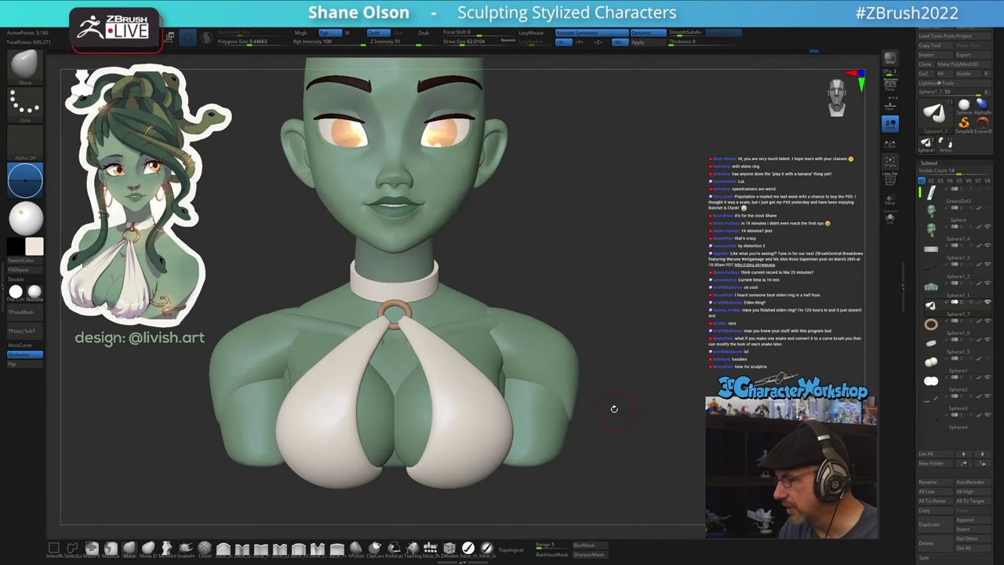
mouse_move(484, 362)
right_mouse_down()
mouse_move(476, 367)
mouse_move(440, 314)
right_mouse_up()
key("s")
left_click_drag(414, 308, 417, 308)
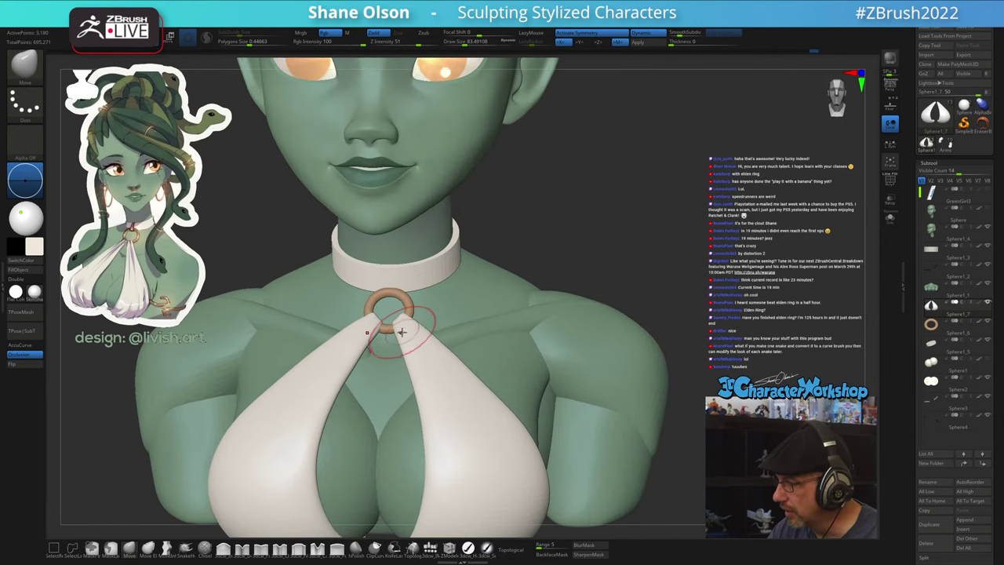
key("s")
left_click_drag(416, 374, 418, 374)
left_click_drag(405, 337, 398, 335)
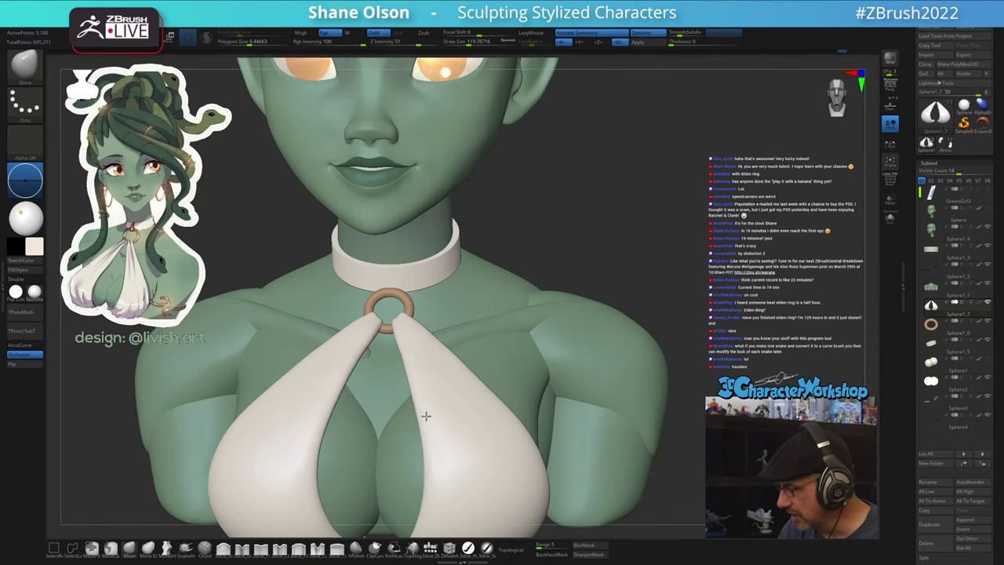
mouse_move(454, 377)
right_mouse_down("ctrl")
mouse_move(448, 356)
mouse_move(470, 347)
right_mouse_up("ctrl")
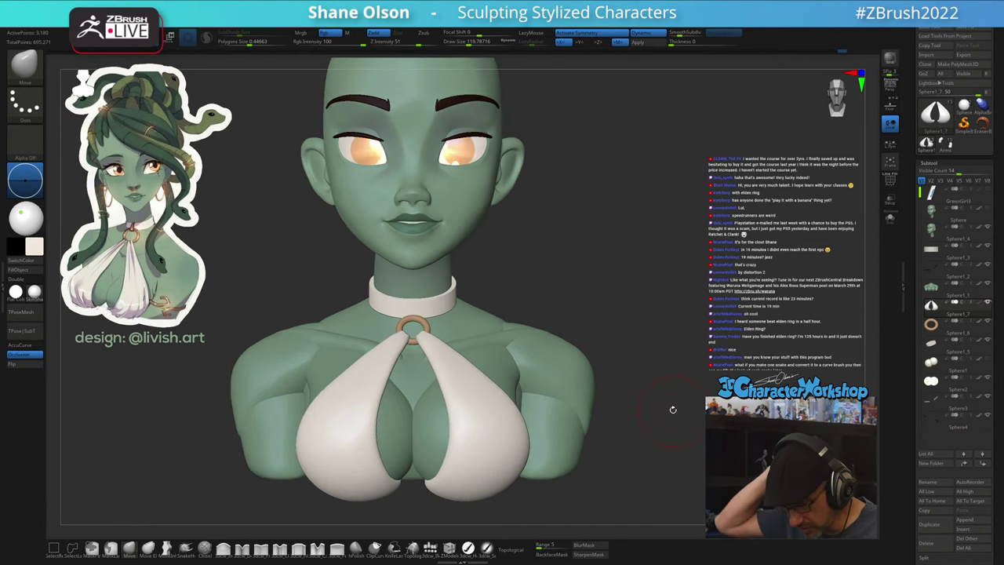
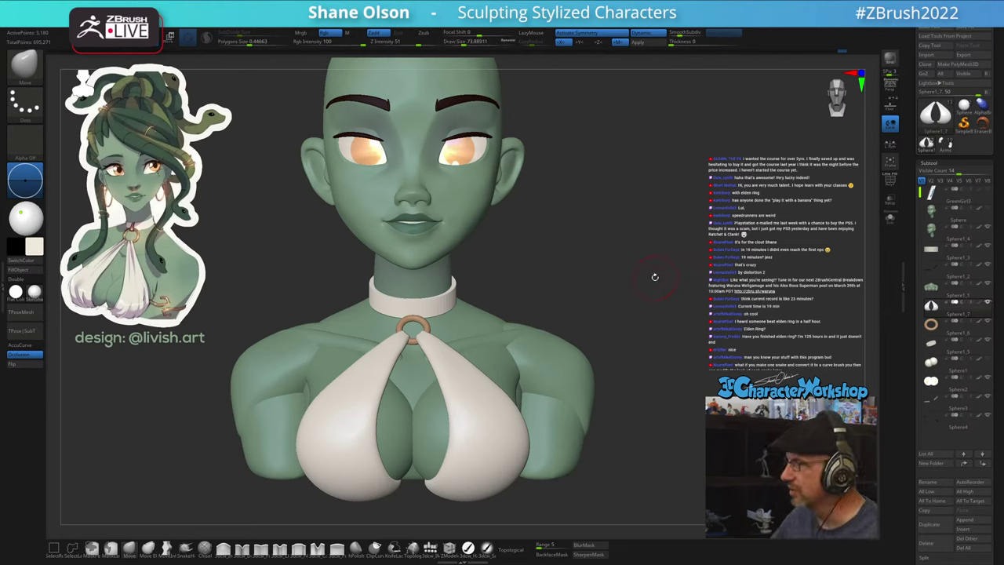
- Set the draw size to about 163 and reshape the upper straps near the ring from a three-quarter angle
mouse_move(655, 276)
left_mouse_down()
mouse_move(622, 332)
mouse_move(608, 266)
mouse_move(604, 287)
left_mouse_up()
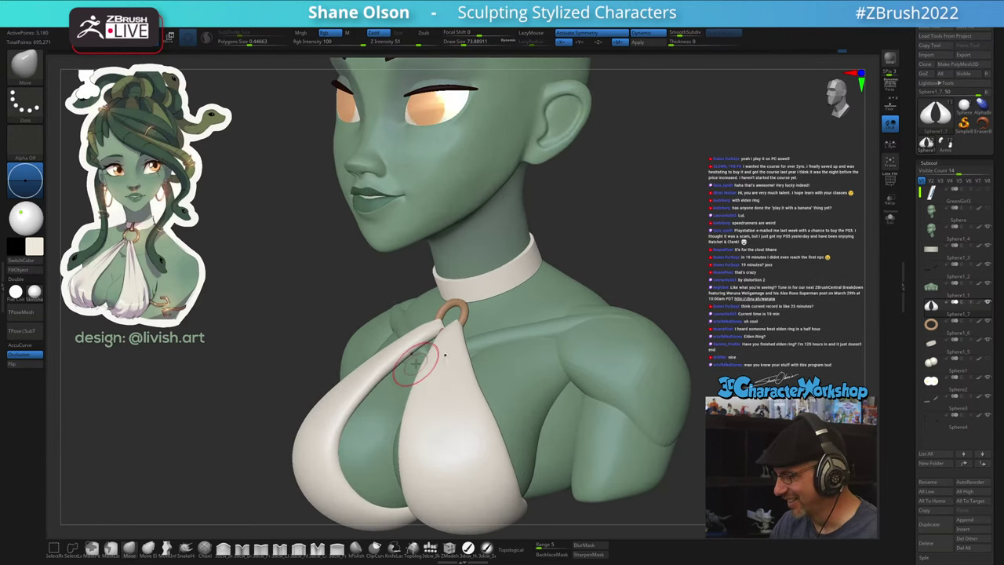
key("s")
mouse_move(415, 363)
left_mouse_down()
mouse_move(428, 362)
mouse_move(410, 336)
mouse_move(418, 339)
left_mouse_up()
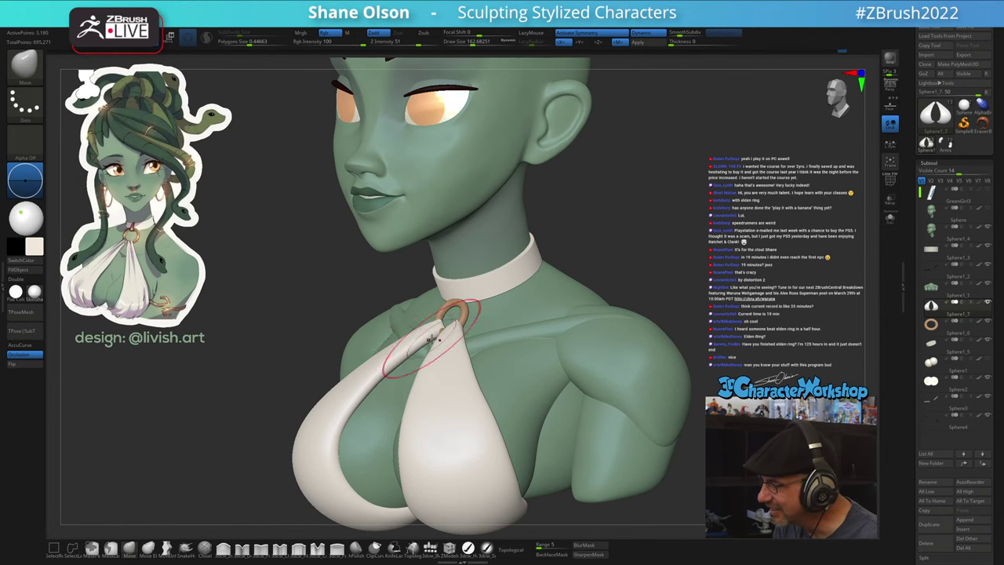
left_click_drag(602, 259, 601, 286, "alt")
key("s")
left_click_drag(453, 328, 444, 328)
mouse_move(437, 330)
left_mouse_down()
mouse_move(443, 325)
mouse_move(412, 332)
left_mouse_up()
- Adjust the upper strap's contour below the ring and smooth its surface toward the cup
key("s")
left_click_drag(385, 366, 392, 366)
left_click_drag(401, 352, 396, 345)
right_click_drag(342, 387, 386, 396)
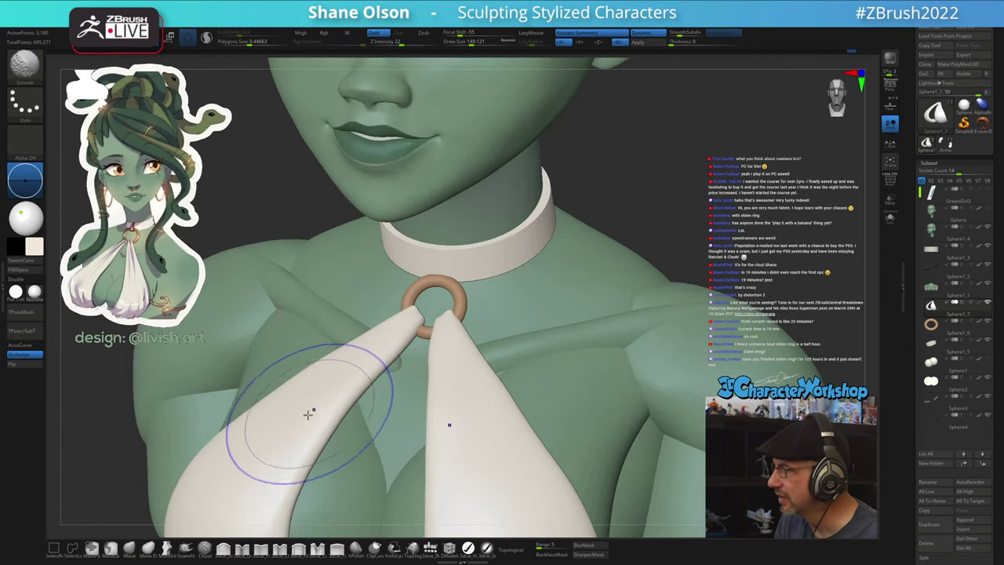
mouse_move(311, 413)
left_mouse_down("shift")
mouse_move(357, 367)
mouse_move(337, 385)
left_mouse_up("shift")
- Reshape the lower edges of the cups from underneath so they wrap against the torso
mouse_move(376, 445)
right_mouse_down("ctrl")
mouse_move(377, 387)
mouse_move(488, 416)
mouse_move(499, 376)
mouse_move(621, 352)
mouse_move(519, 308)
mouse_move(576, 300)
right_mouse_up("ctrl")
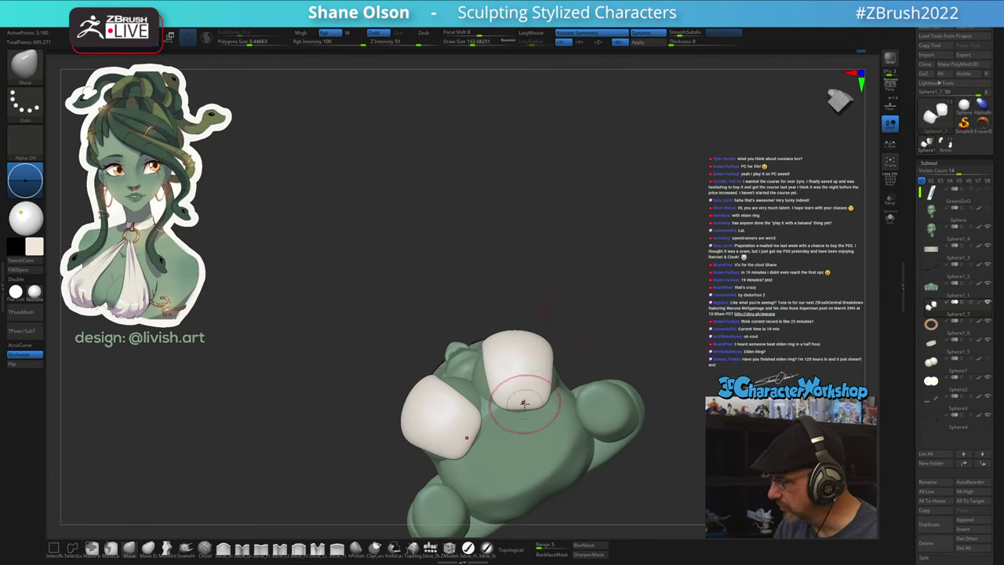
left_click_drag(524, 403, 522, 406)
mouse_move(527, 400)
right_mouse_down()
mouse_move(543, 372)
mouse_move(529, 415)
right_mouse_up()
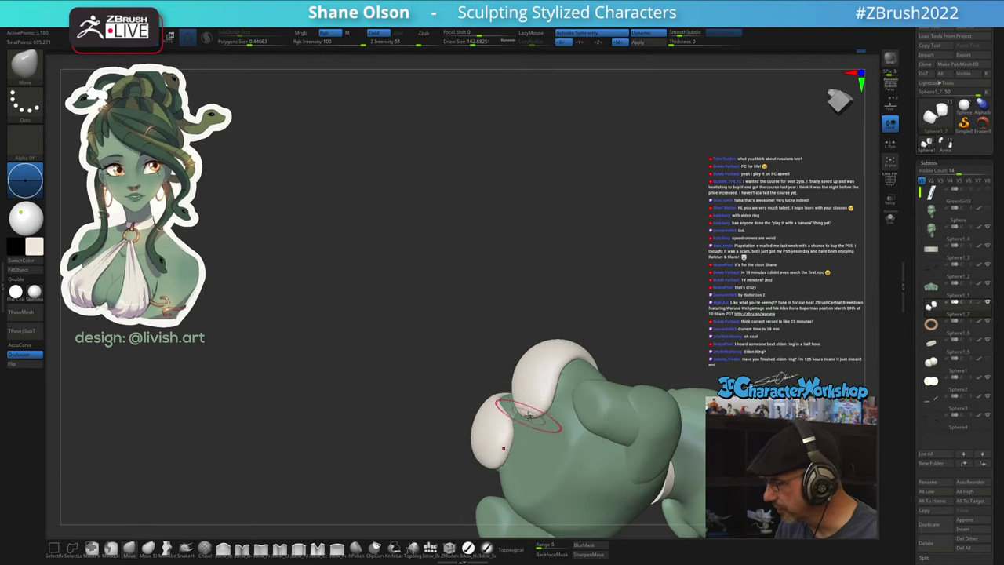
left_click_drag(530, 415, 545, 414)
mouse_move(537, 395)
right_mouse_down()
mouse_move(528, 421)
mouse_move(542, 240)
mouse_move(524, 298)
right_mouse_up()
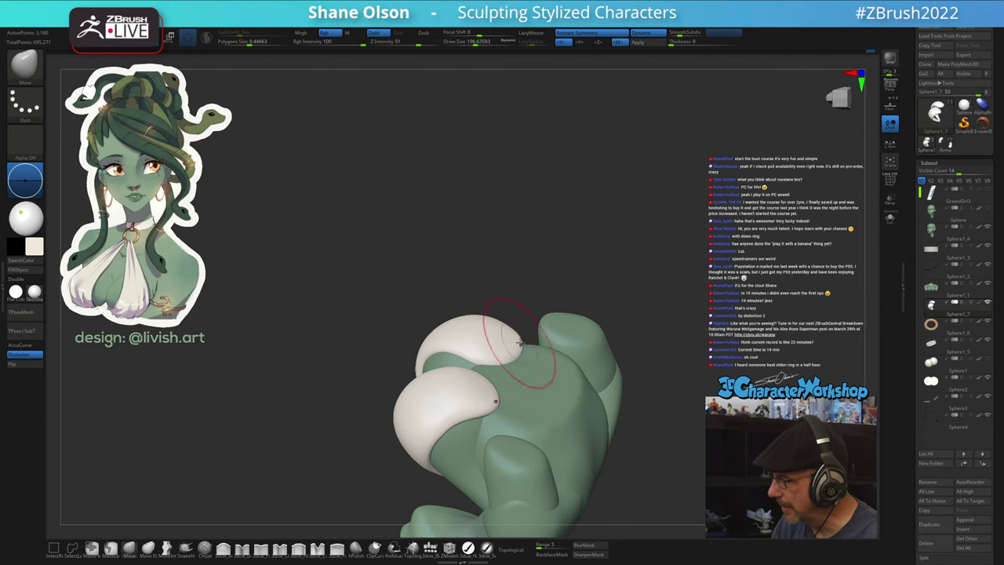
right_click_drag(551, 243, 513, 471)
left_click(279, 548)
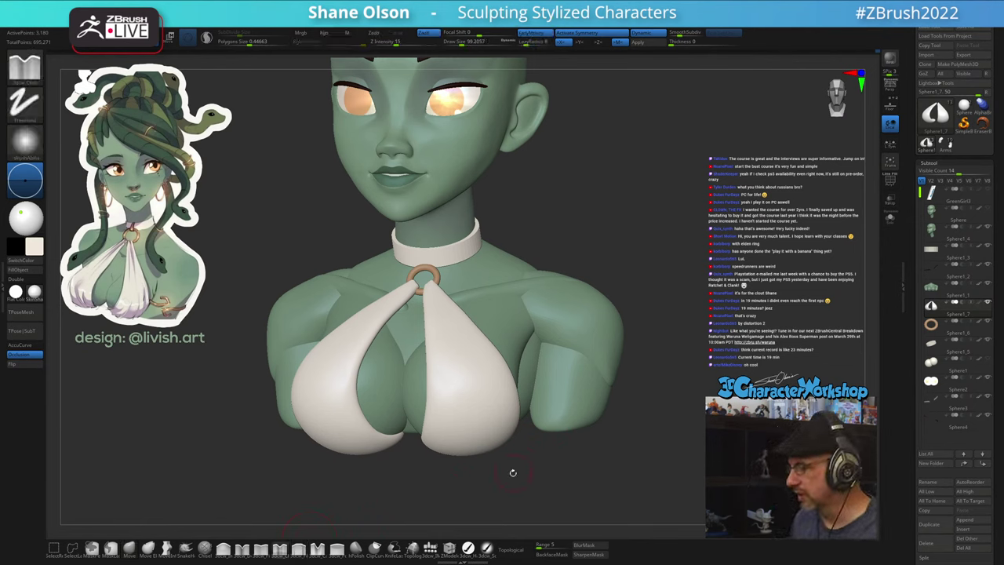
right_click_drag(530, 465, 546, 448)
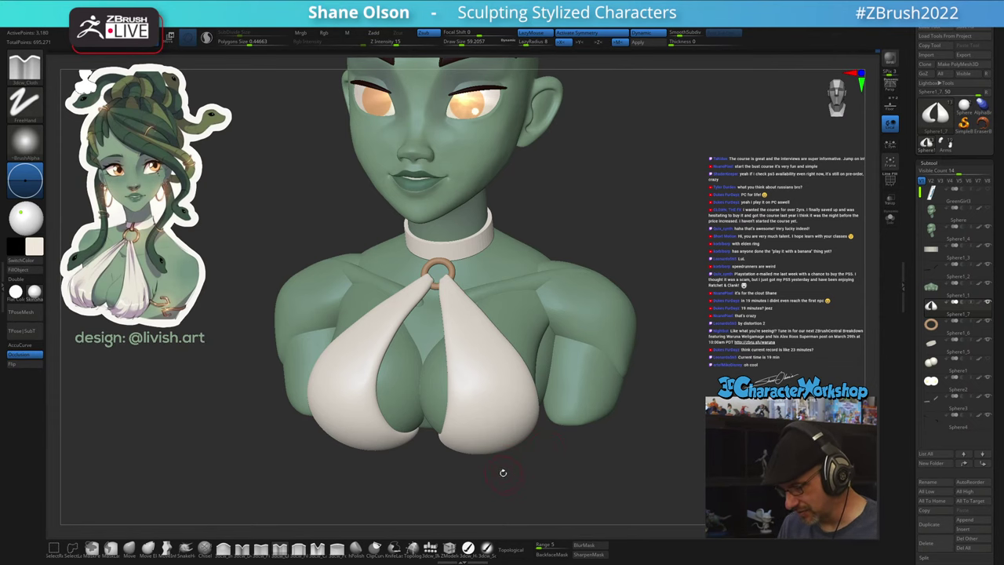
mouse_move(503, 472)
right_mouse_down()
mouse_move(508, 485)
mouse_move(471, 473)
right_mouse_up()
key("s")
key("s")
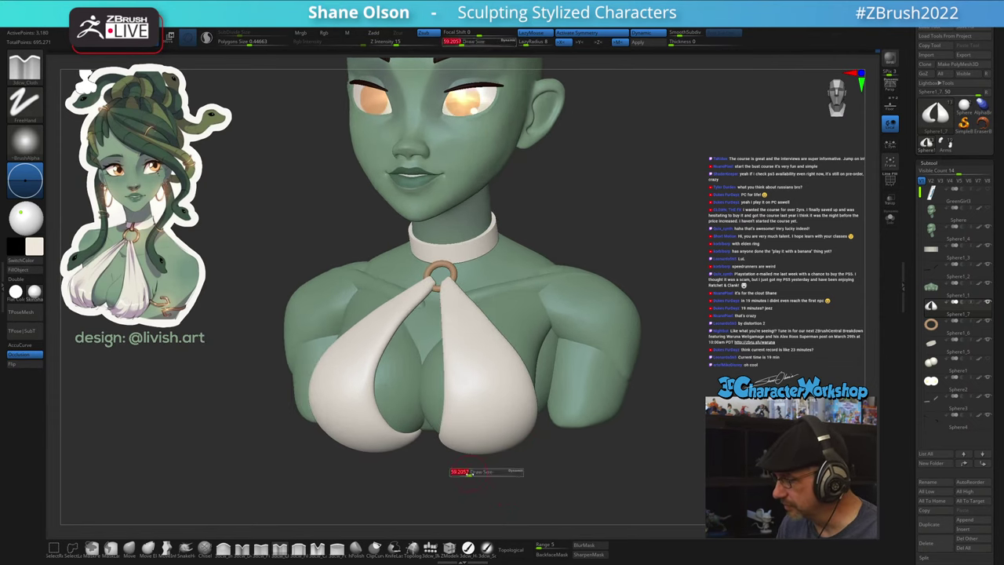
- Choose the Move brush at draw size 112 and adjust the inner edges of the cups beside the cleavage
left_click(129, 549)
key("s")
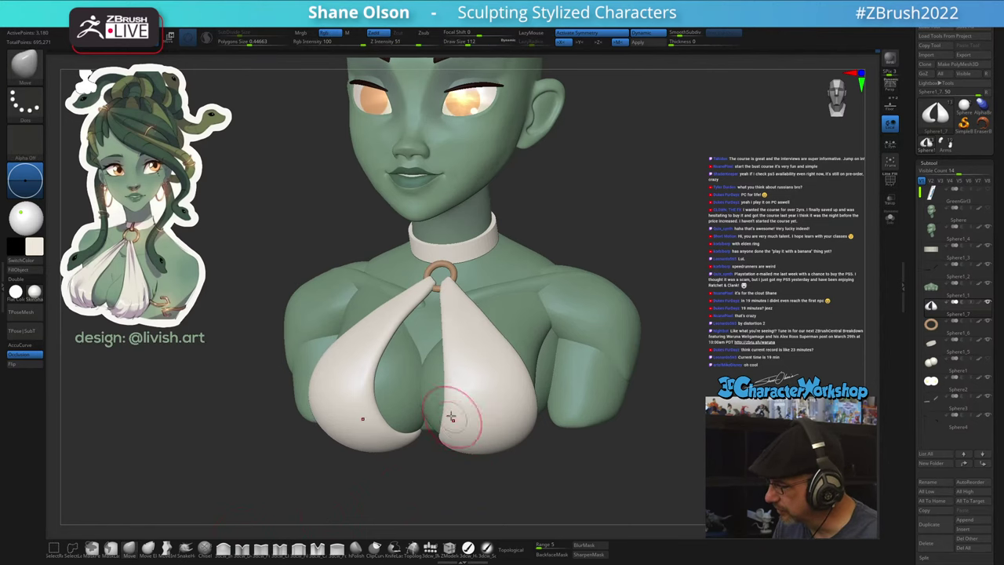
left_click_drag(444, 393, 456, 394)
mouse_move(526, 470)
left_mouse_down()
mouse_move(501, 471)
mouse_move(514, 470)
left_mouse_up()
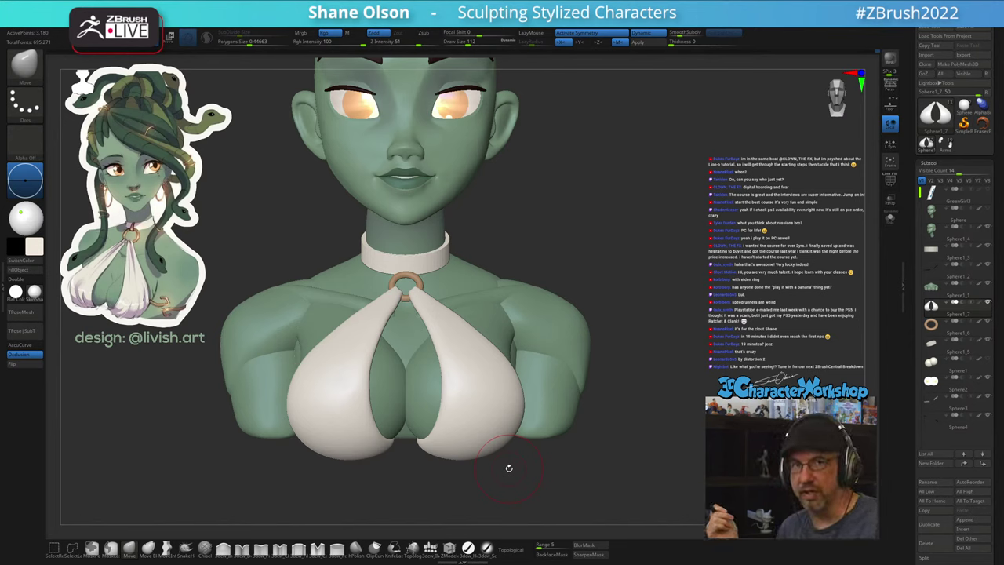
- Choose the cloth brush at draw size about 62 and sculpt symmetrical folds rising from the lower edges of both cups
mouse_move(627, 465)
left_mouse_down()
mouse_move(620, 469)
mouse_move(673, 422)
mouse_move(674, 337)
mouse_move(600, 375)
left_mouse_up()
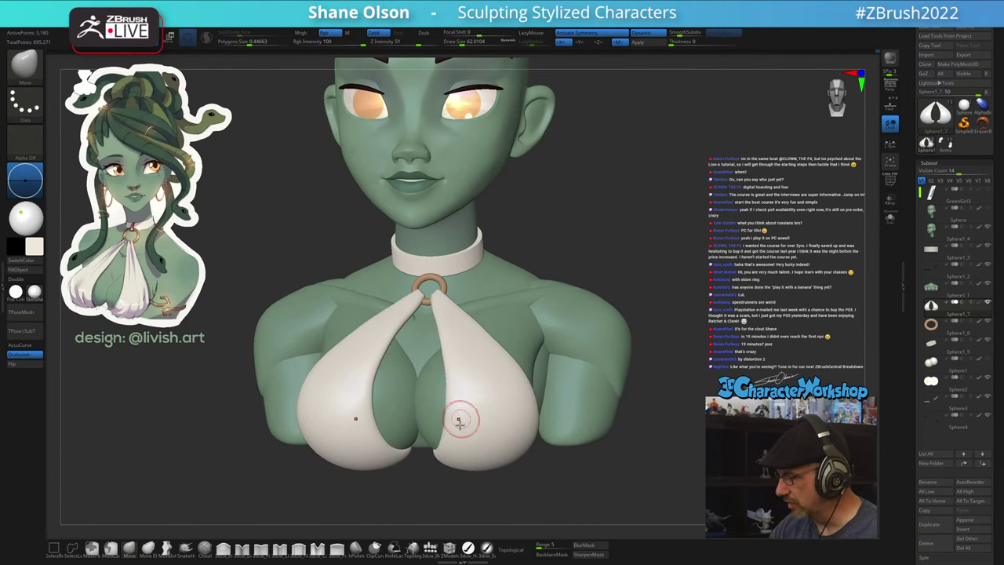
left_click(284, 551)
mouse_move(517, 426)
right_mouse_down()
mouse_move(493, 390)
mouse_move(479, 398)
right_mouse_up()
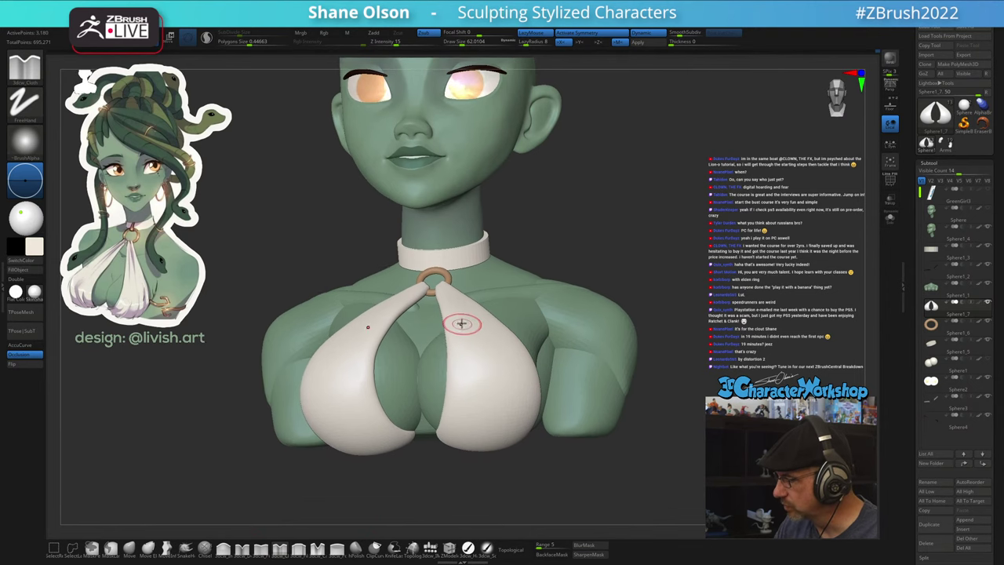
left_click_drag(524, 487, 526, 453)
right_click_drag(495, 348, 496, 349)
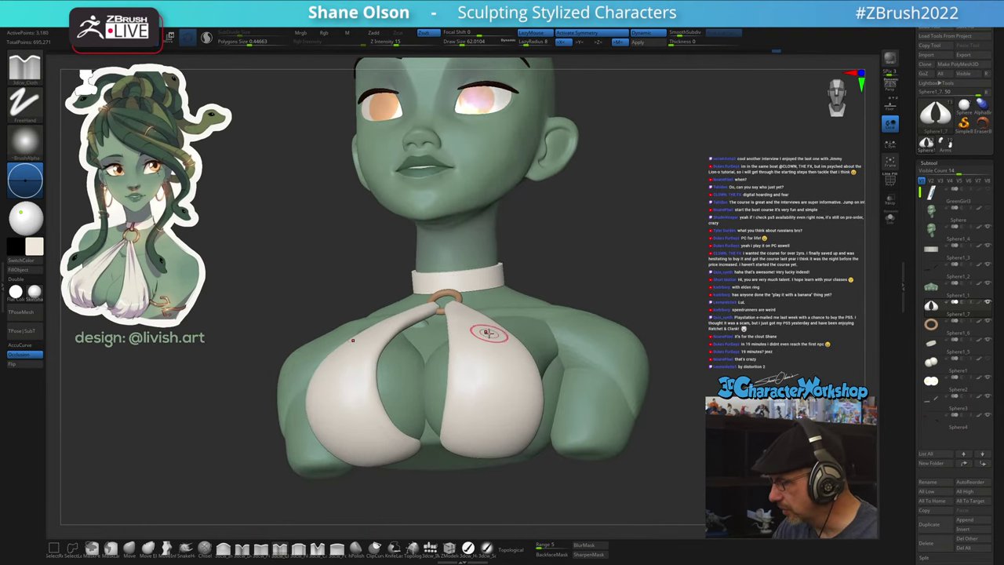
left_click_drag(557, 490, 560, 486)
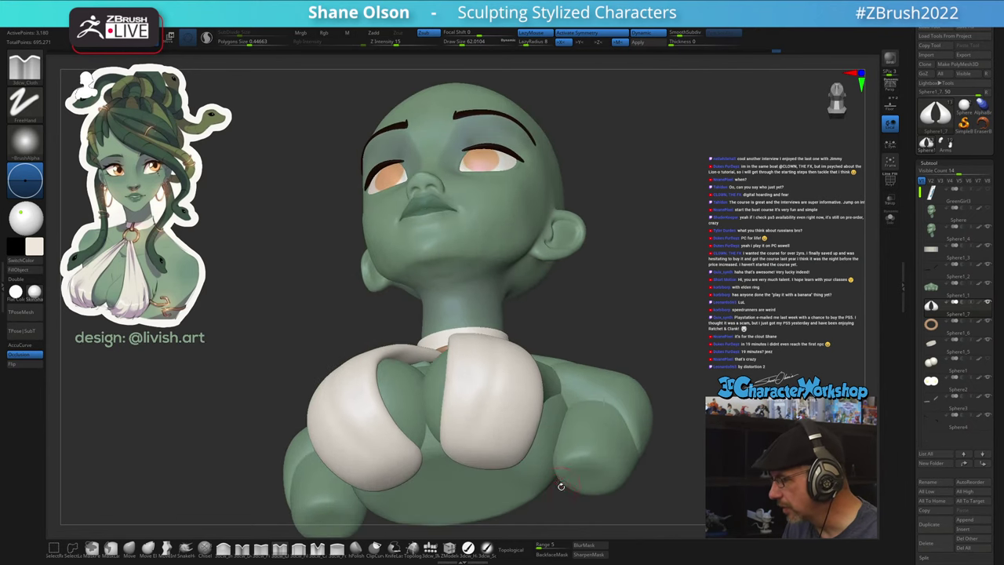
left_click_drag(664, 426, 679, 408)
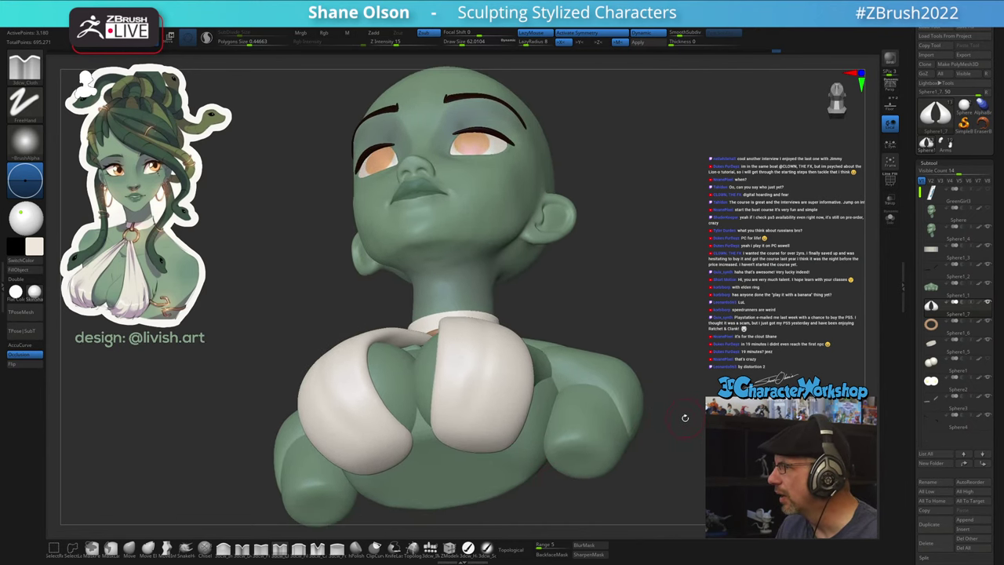
right_click_drag(518, 373, 517, 378)
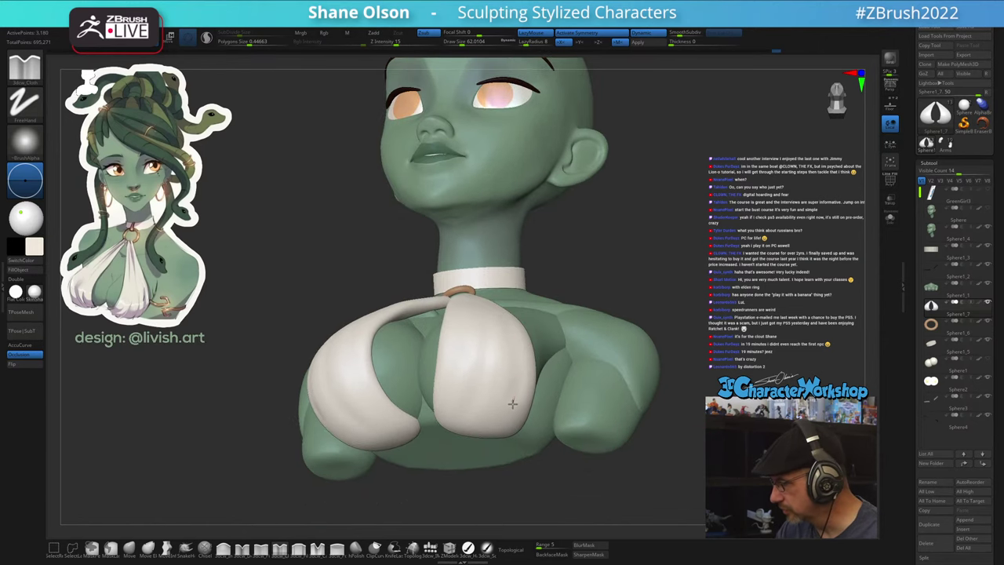
left_click_drag(512, 403, 492, 427)
mouse_move(697, 442)
left_mouse_down()
mouse_move(741, 474)
mouse_move(703, 459)
left_mouse_up()
mouse_move(641, 455)
left_mouse_down()
mouse_move(623, 463)
mouse_move(677, 423)
mouse_move(665, 449)
left_mouse_up()
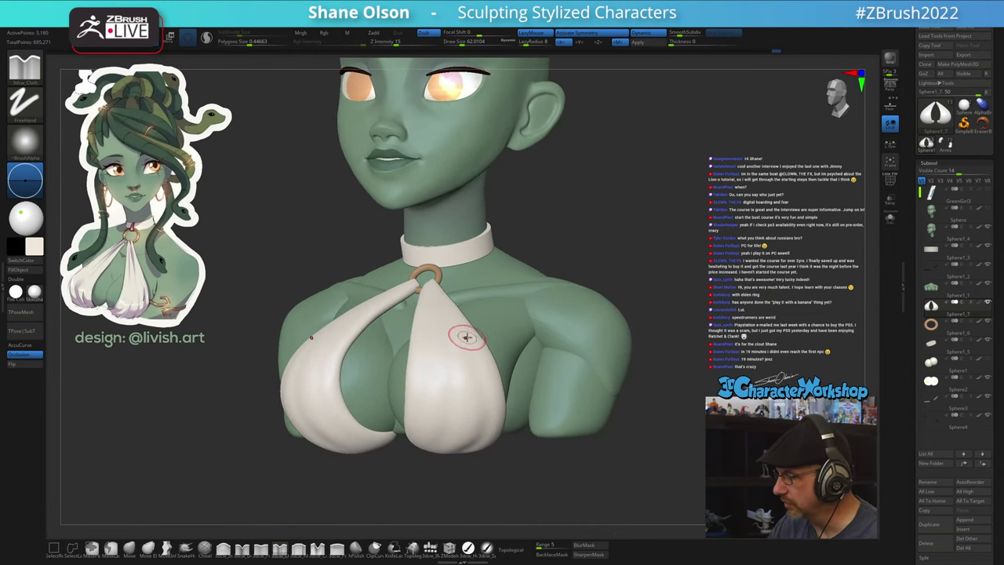
- Deepen the folds beneath the cups, turn off symmetry, and sculpt diagonal folds across the character's left cup
mouse_move(567, 481)
left_mouse_down()
mouse_move(592, 471)
mouse_move(600, 443)
mouse_move(514, 428)
mouse_move(494, 408)
mouse_move(483, 362)
mouse_move(447, 461)
left_mouse_up()
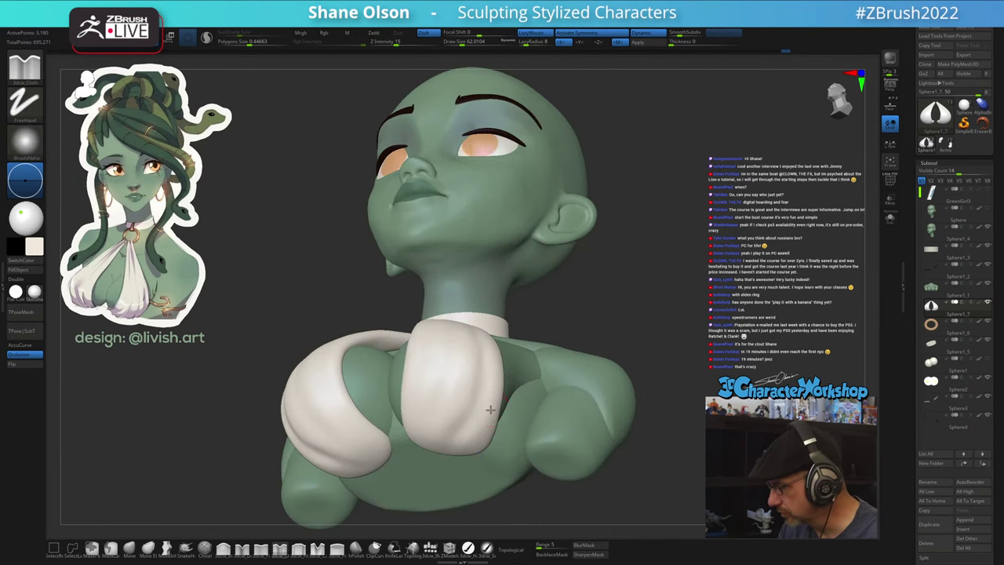
left_click_drag(489, 409, 461, 370)
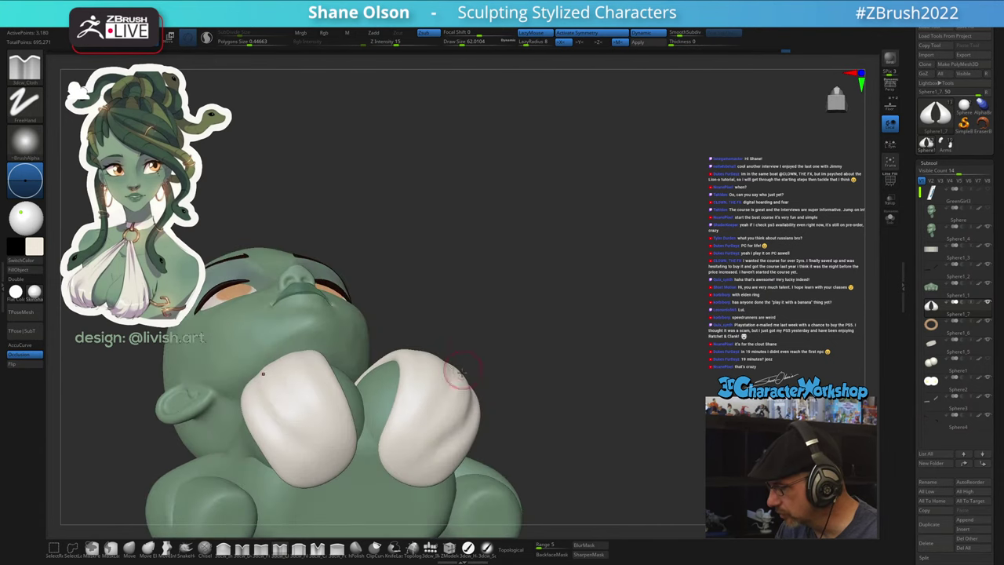
mouse_move(443, 425)
left_mouse_down()
mouse_move(453, 378)
mouse_move(418, 447)
mouse_move(478, 441)
mouse_move(488, 462)
mouse_move(479, 475)
mouse_move(463, 377)
left_mouse_up()
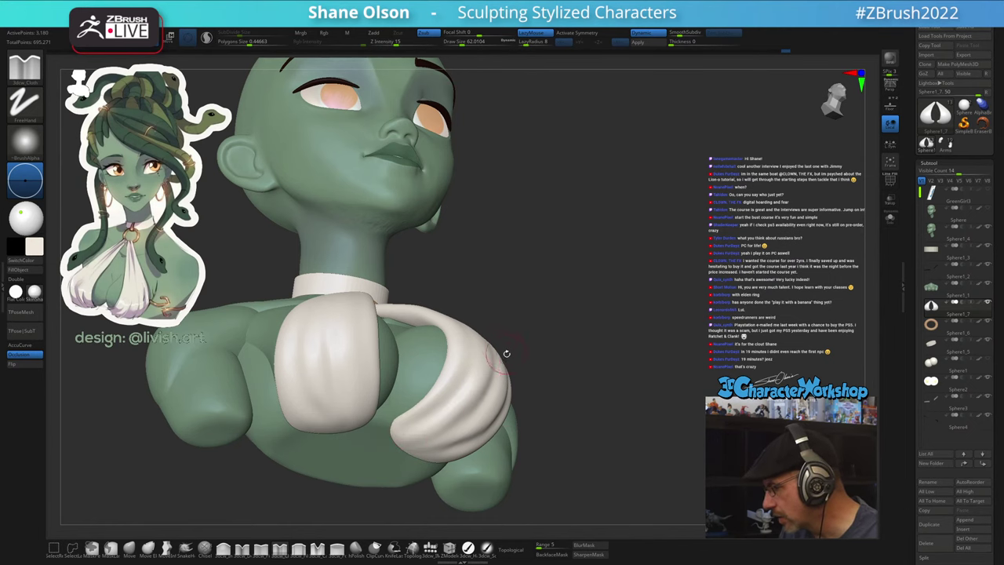
mouse_move(609, 357)
left_mouse_down()
mouse_move(620, 384)
mouse_move(590, 398)
left_mouse_up()
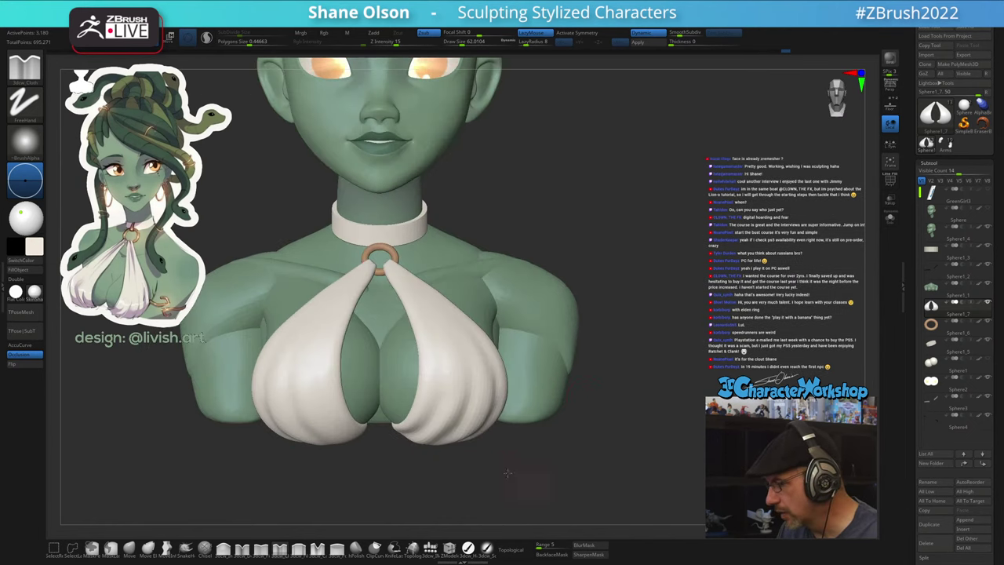
- Sculpt separate cloth folds across the character's right cup, raising the draw size to about 68 for the lower folds
mouse_move(502, 470)
left_mouse_down()
mouse_move(419, 481)
mouse_move(370, 462)
left_mouse_up()
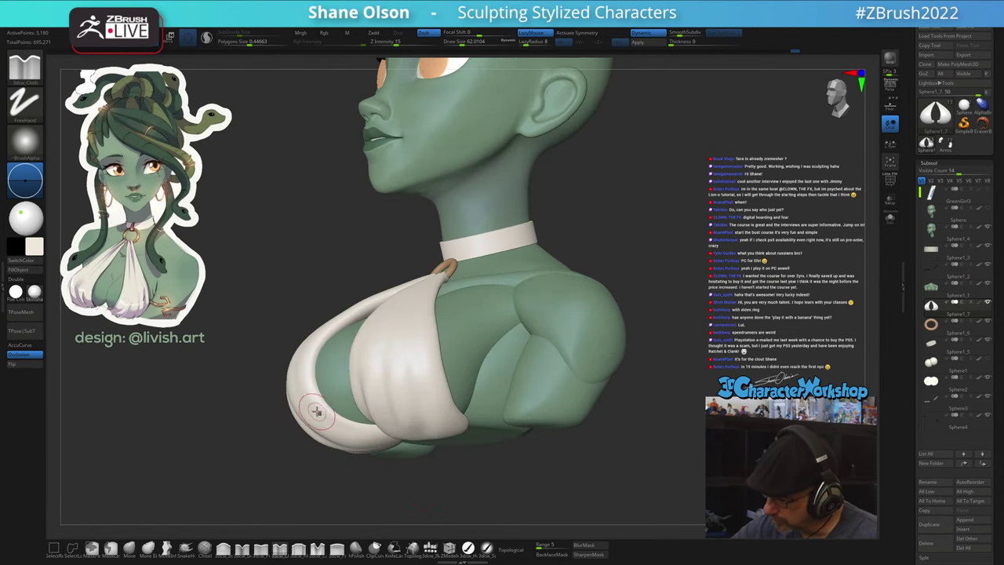
mouse_move(335, 366)
right_mouse_down()
mouse_move(346, 380)
mouse_move(344, 357)
mouse_move(326, 378)
right_mouse_up()
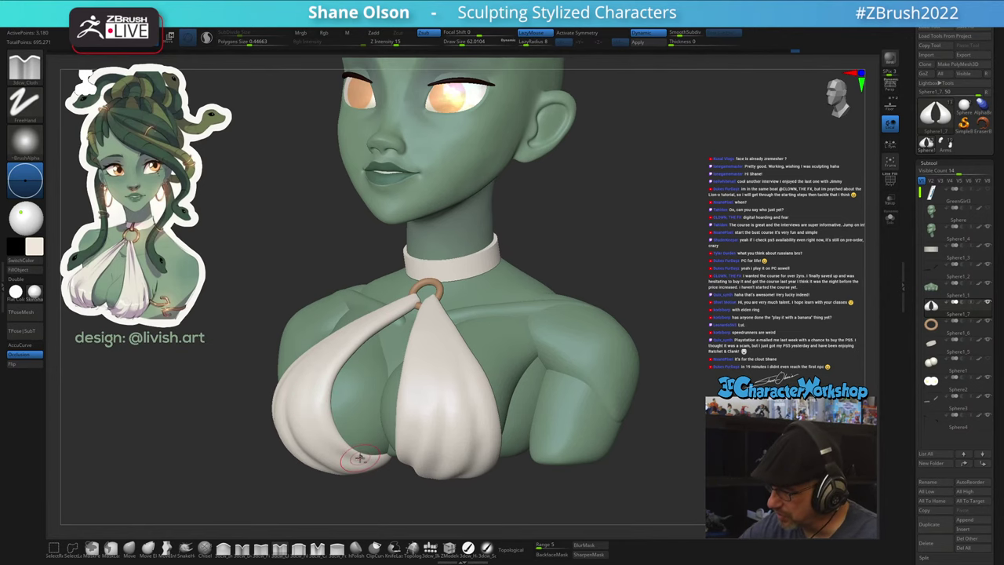
right_click_drag(331, 392, 325, 444)
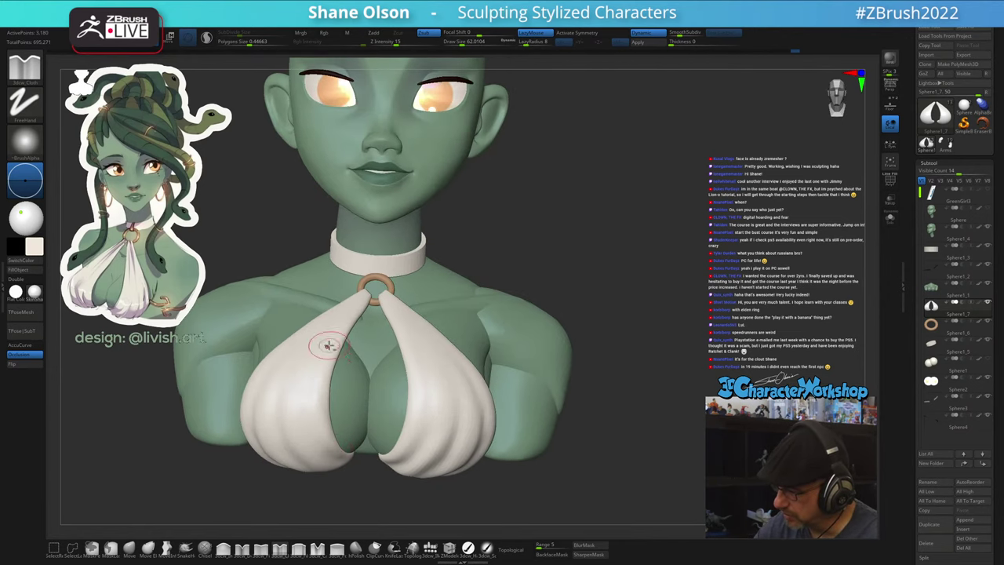
right_click_drag(358, 356, 333, 392)
right_click_drag(317, 464, 311, 437)
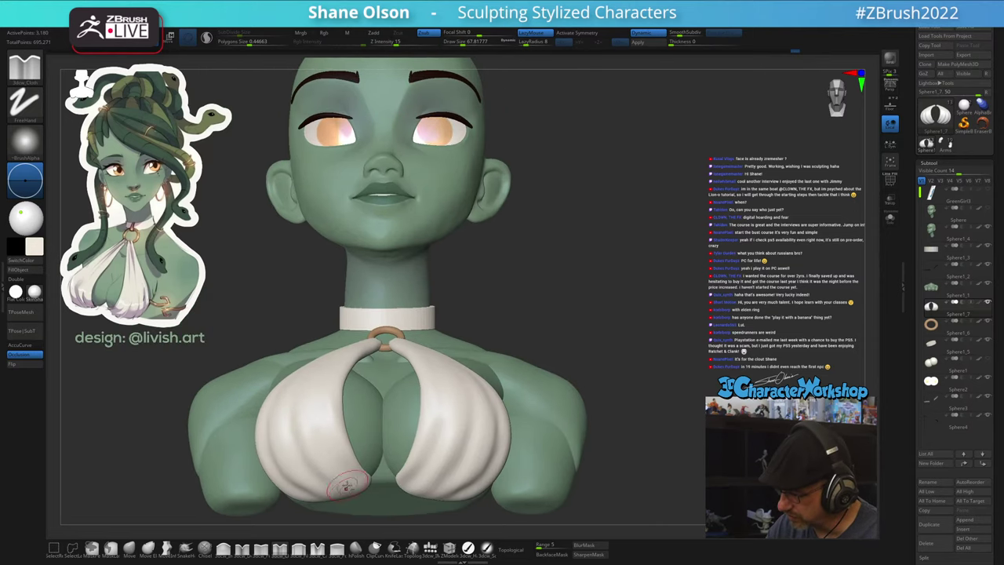
mouse_move(345, 486)
right_mouse_down()
mouse_move(309, 432)
mouse_move(294, 444)
right_mouse_up()
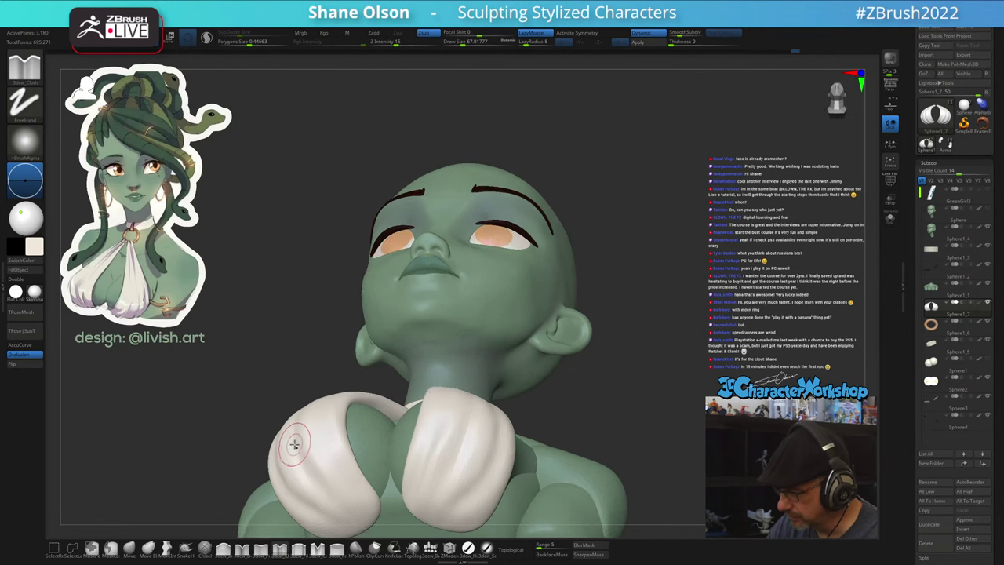
right_click_drag(332, 484, 277, 404)
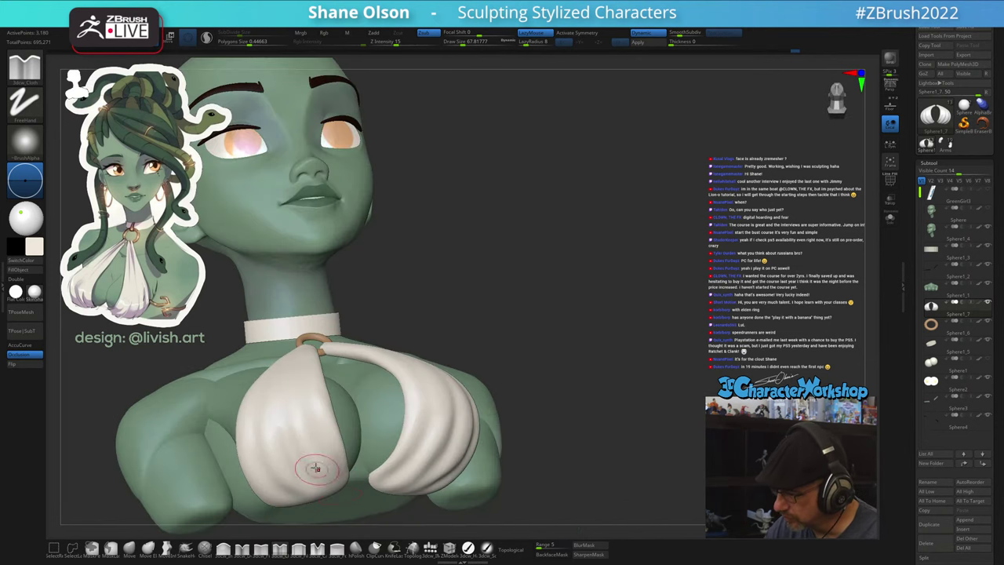
right_click_drag(316, 468, 262, 463)
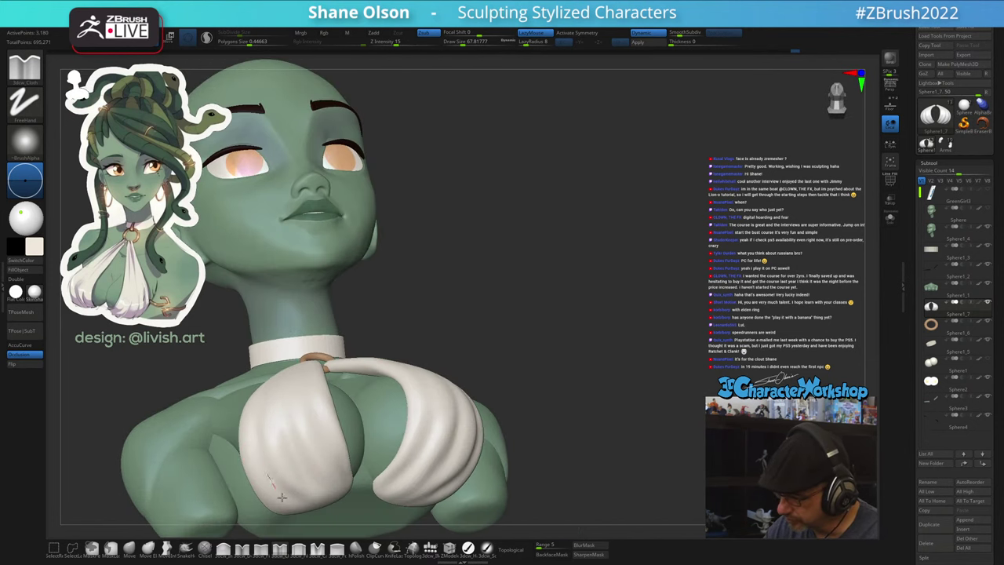
- Add a crease at the lower outer part of the character's right cup and soften the surface around it
left_click_drag(282, 497, 285, 503)
mouse_move(283, 461)
left_mouse_down("shift")
mouse_move(272, 463)
mouse_move(287, 498)
mouse_move(283, 476)
left_mouse_up("shift")
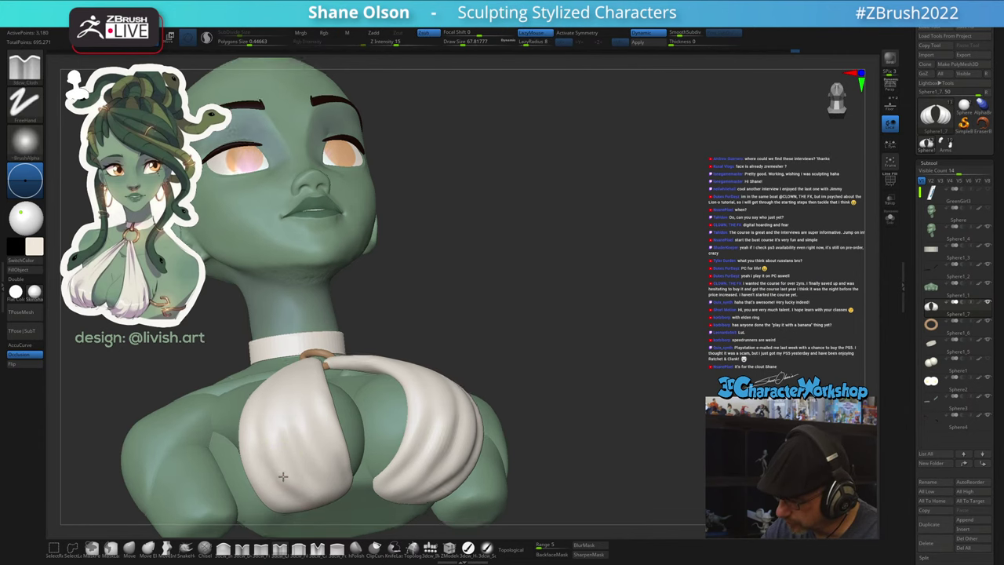
right_click_drag(283, 476, 279, 461)
left_click_drag(279, 461, 284, 475)
right_click_drag(302, 473, 252, 469)
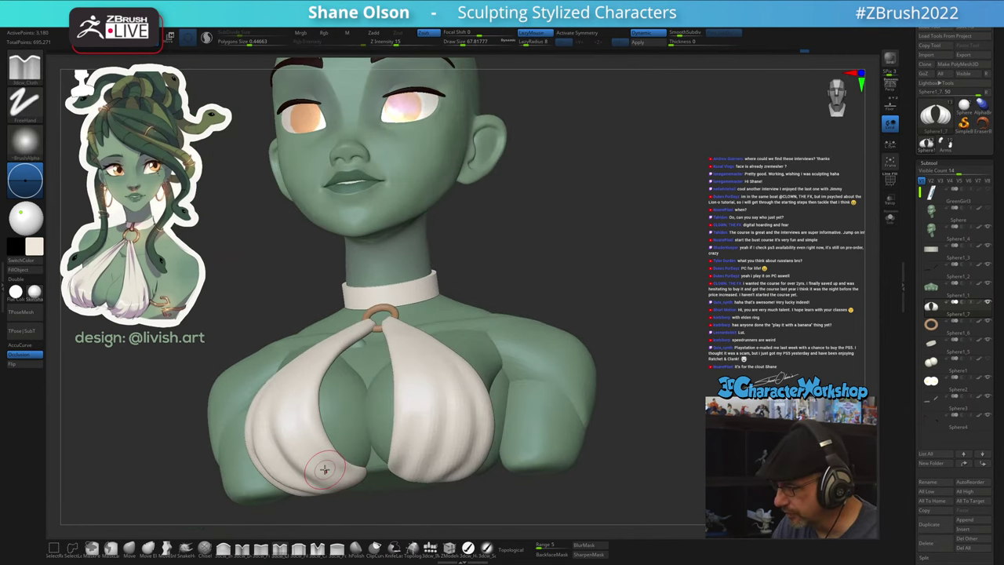
- Extend and refine the folds along the outer sides of both cups and up toward the straps
mouse_move(324, 469)
right_mouse_down()
mouse_move(516, 482)
mouse_move(647, 426)
mouse_move(636, 441)
right_mouse_up()
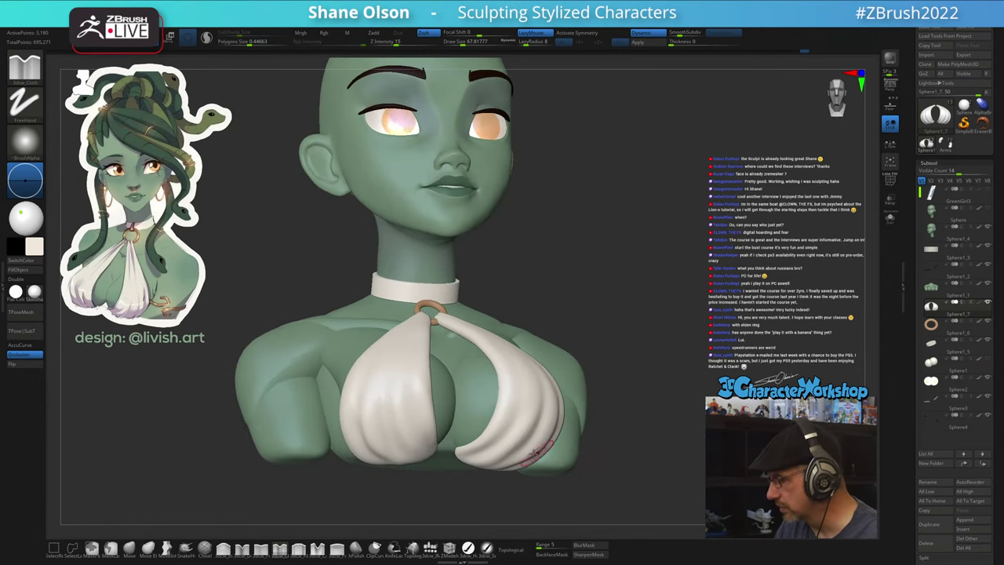
mouse_move(514, 429)
right_mouse_down()
mouse_move(534, 444)
mouse_move(515, 468)
mouse_move(546, 455)
mouse_move(548, 468)
mouse_move(544, 365)
right_mouse_up()
mouse_move(547, 444)
right_mouse_down()
mouse_move(551, 408)
mouse_move(557, 470)
mouse_move(620, 461)
mouse_move(563, 440)
right_mouse_up()
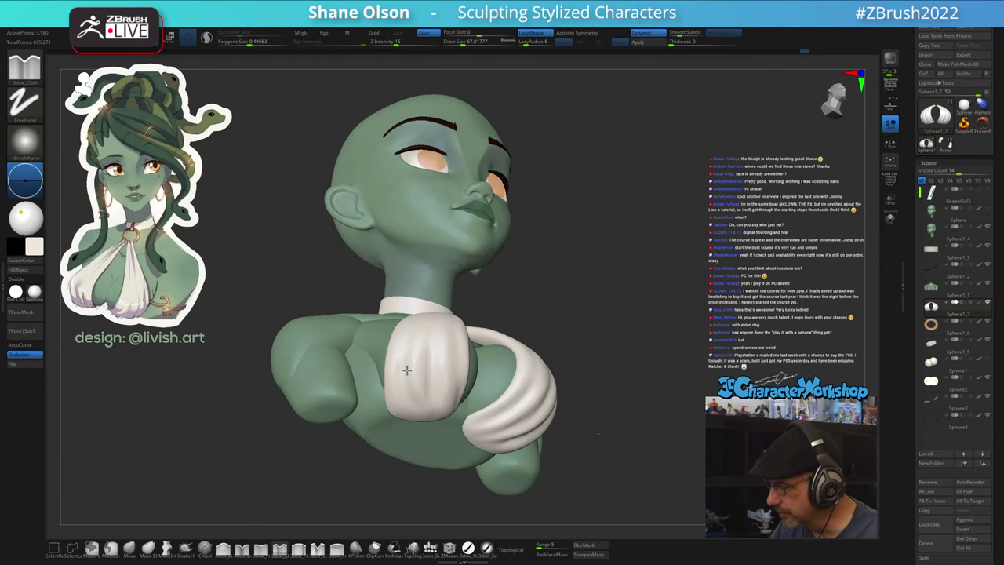
mouse_move(407, 370)
right_mouse_down()
mouse_move(398, 363)
mouse_move(419, 359)
mouse_move(403, 322)
right_mouse_up()
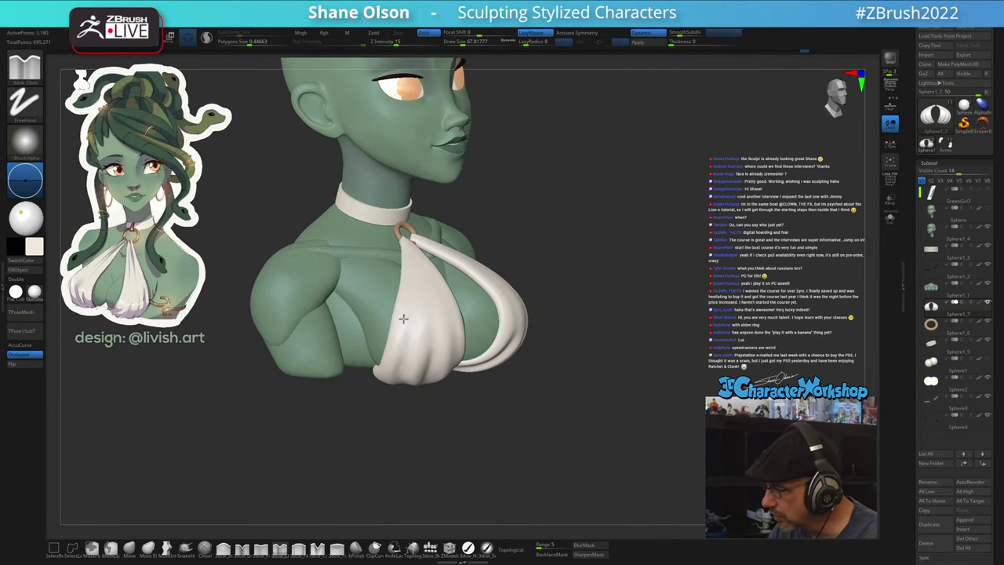
right_click_drag(416, 389, 415, 329)
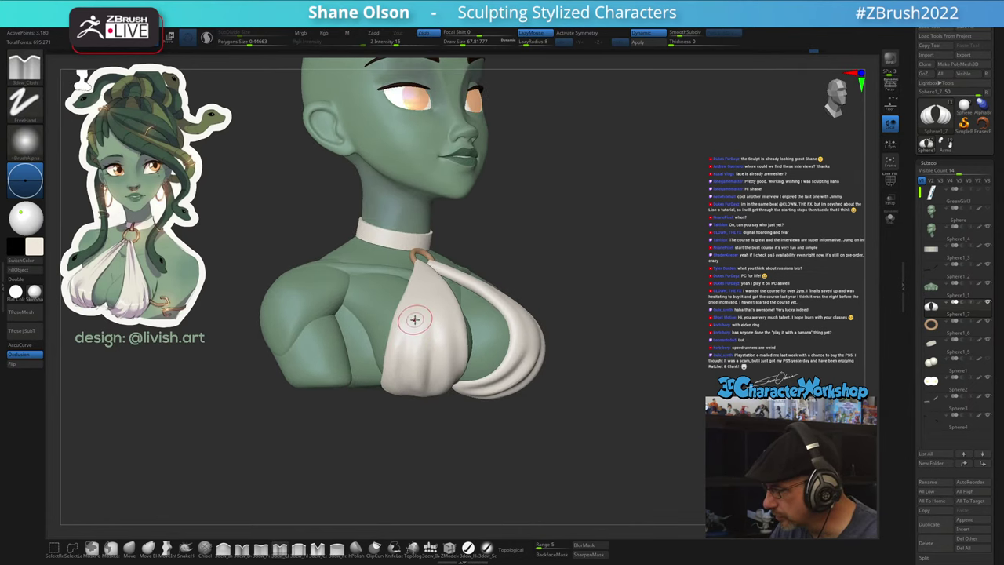
- Review the whole bust, make the head the active subtool, and check its polygon wireframe
mouse_move(466, 484)
right_mouse_down()
mouse_move(453, 483)
mouse_move(528, 452)
mouse_move(533, 415)
mouse_move(555, 444)
right_mouse_up()
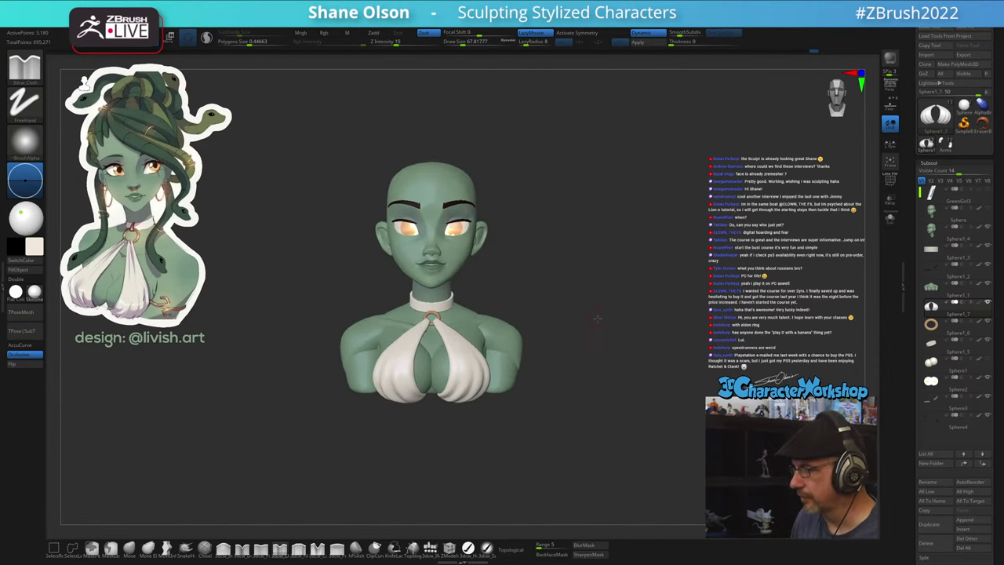
mouse_move(597, 318)
right_mouse_down()
mouse_move(610, 316)
mouse_move(556, 321)
mouse_move(654, 198)
right_mouse_up()
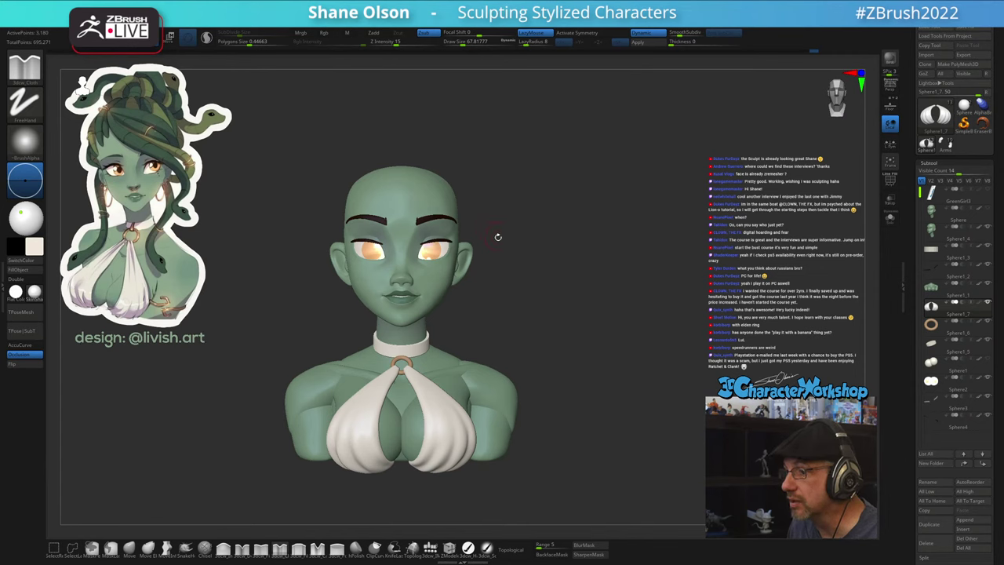
right_click_drag(538, 265, 560, 289)
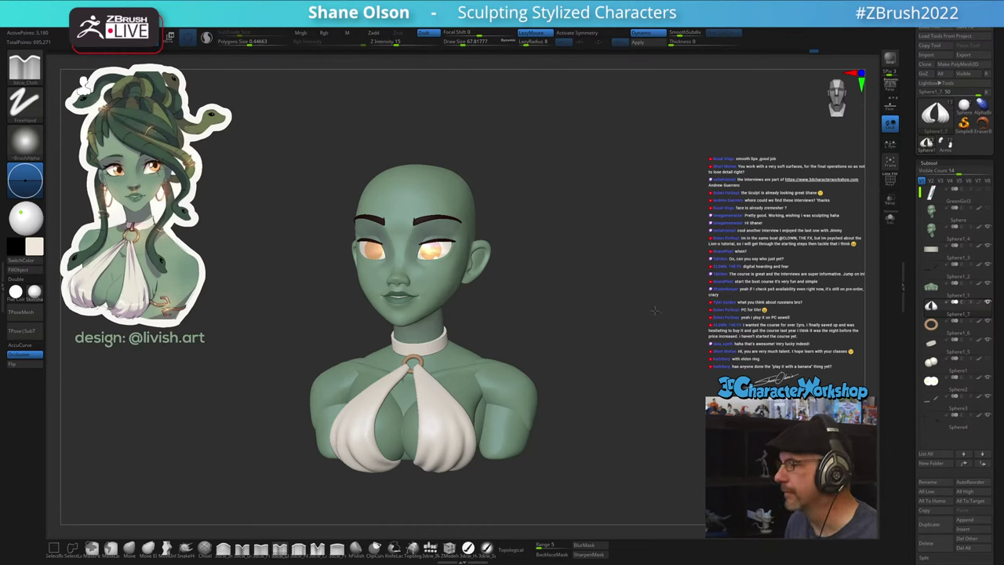
mouse_move(654, 314)
left_mouse_down("alt")
mouse_move(630, 301)
mouse_move(721, 191)
mouse_move(579, 453)
left_mouse_up("alt")
left_click(488, 416, "alt")
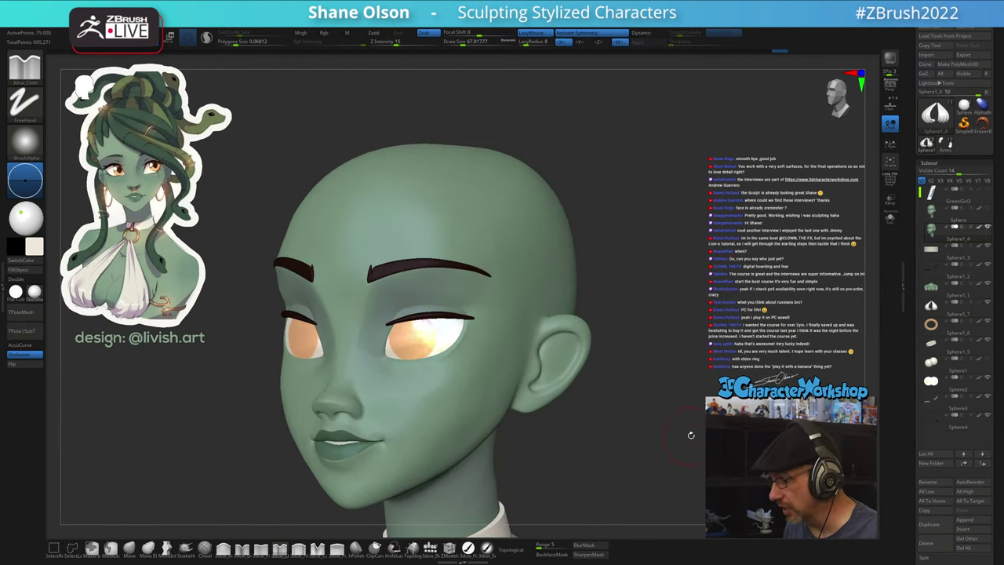
key("shift+f")
left_click_drag(690, 435, 695, 312, "alt")
key("shift+f")
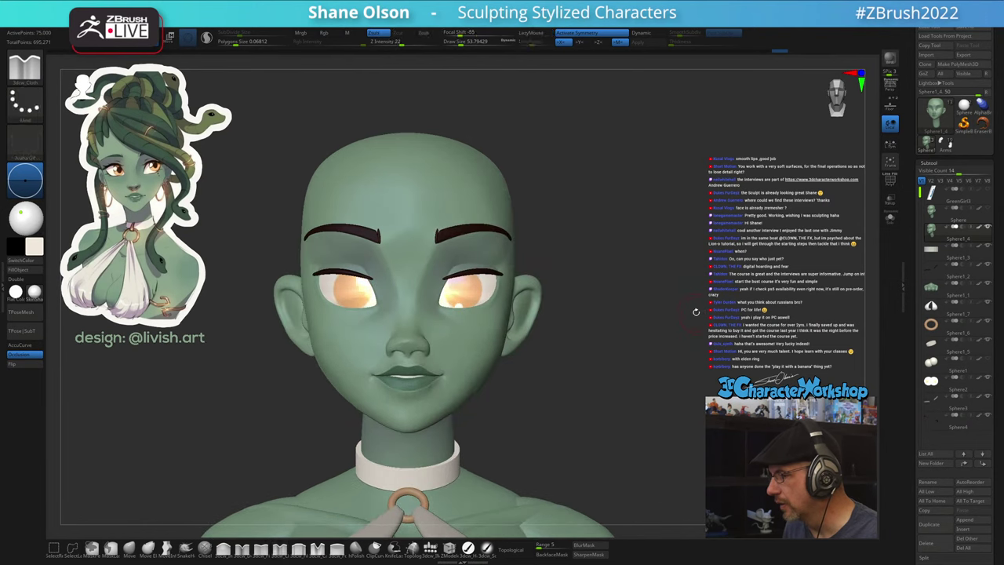
key("1")
mouse_move(594, 409)
left_mouse_down()
mouse_move(578, 397)
mouse_move(536, 398)
mouse_move(591, 394)
mouse_move(576, 404)
left_mouse_up()
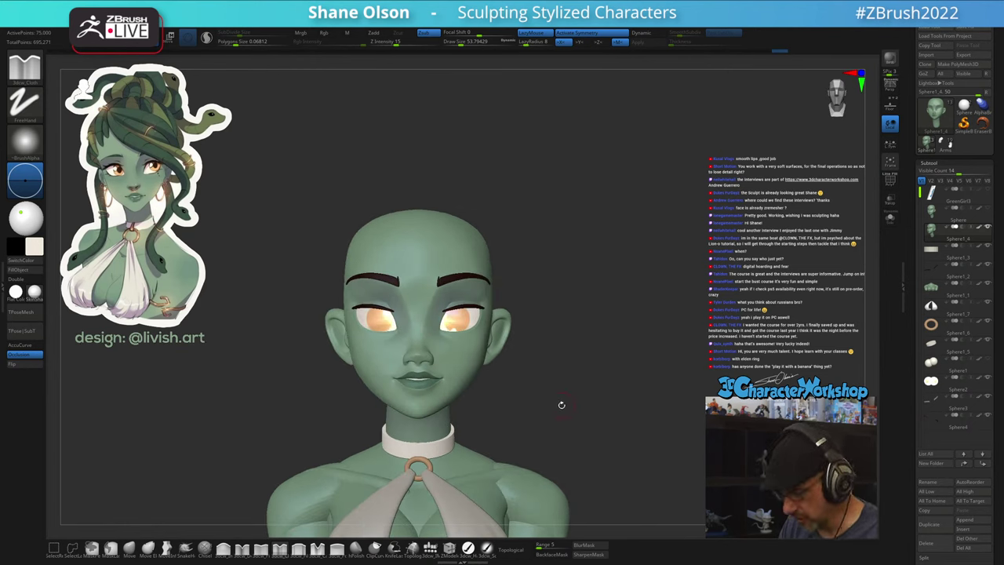
- Sample a dark green from the reference image as the current color
key("z")
key("c")
key("z")
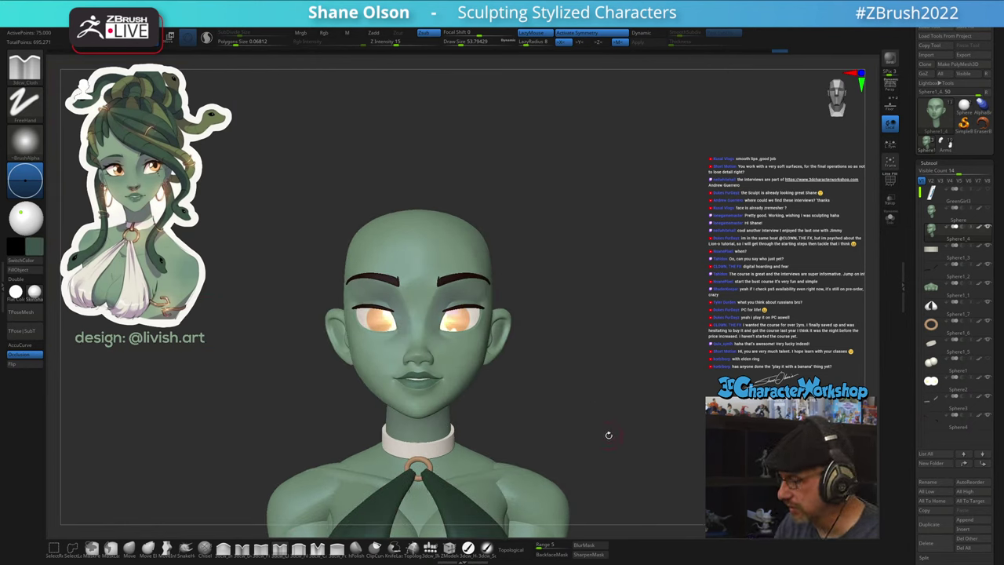
left_click_drag(609, 434, 592, 365, "alt")
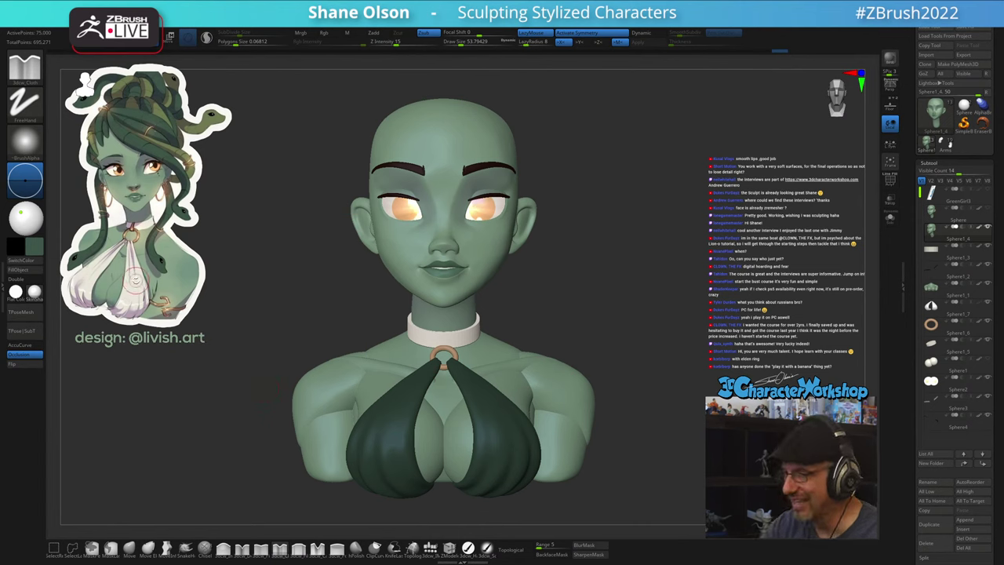
- Set the current color to off-white and fill the head and neck mesh with it using the paint brush
key("z")
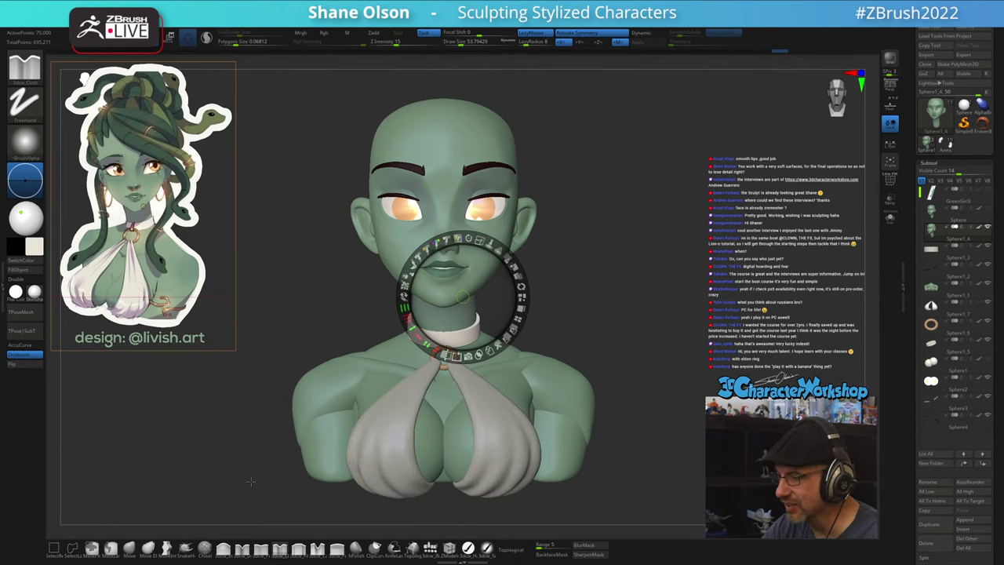
left_click(468, 548)
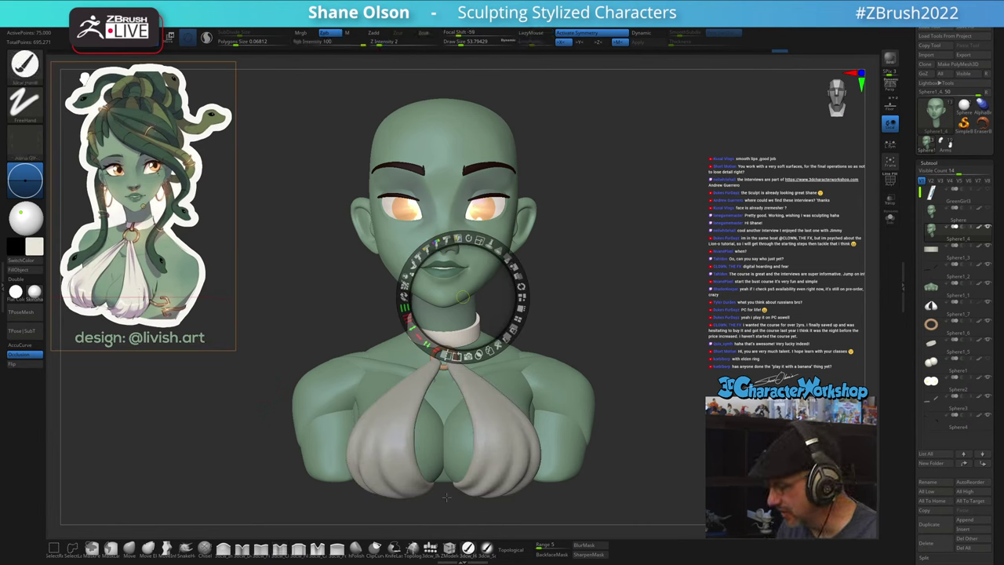
left_click(33, 272)
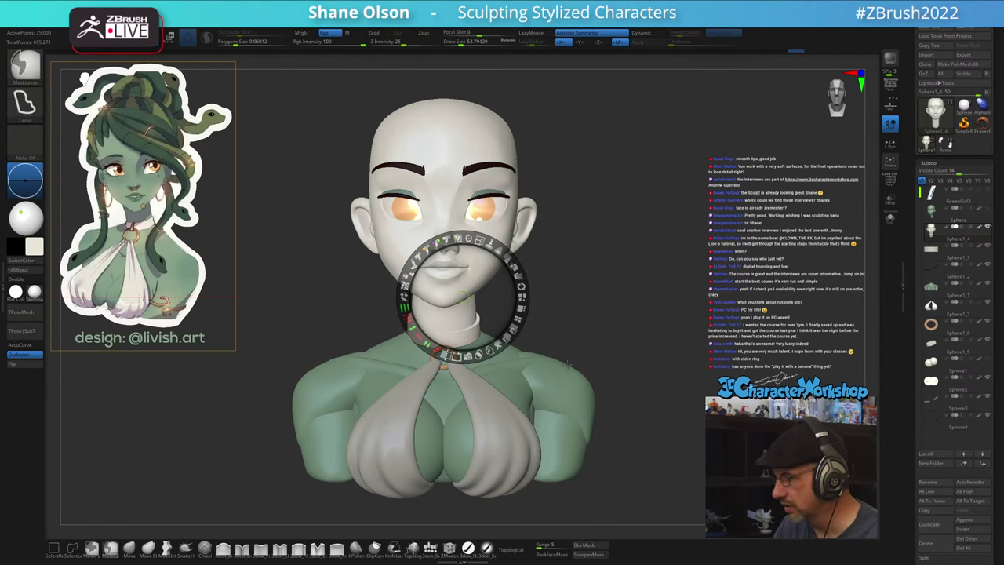
- Undo the off-white fill on the head and neck mesh
key("ctrl+z")
left_click(594, 327)
left_click_drag(594, 327, 596, 330)
key("z")
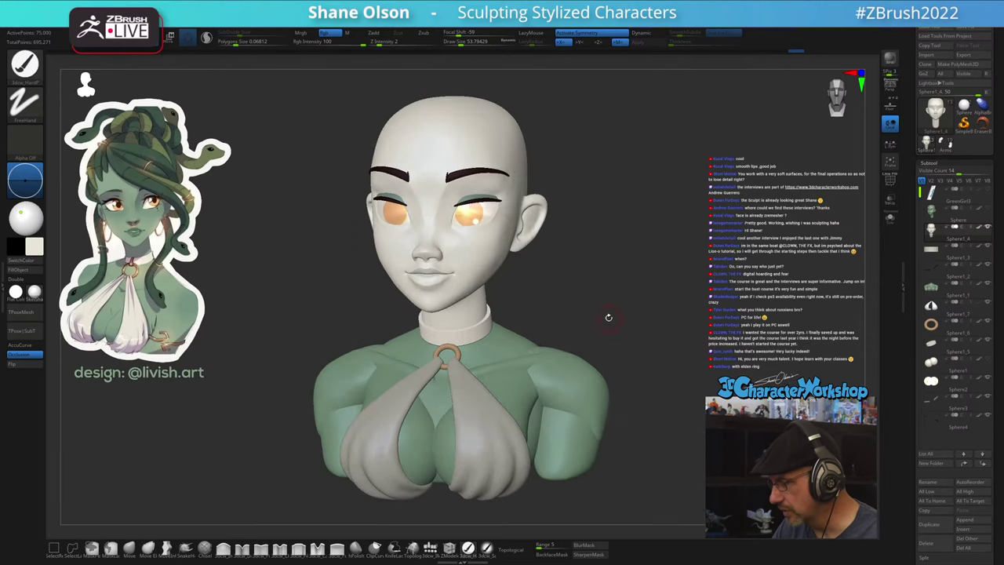
key("ctrl+z")
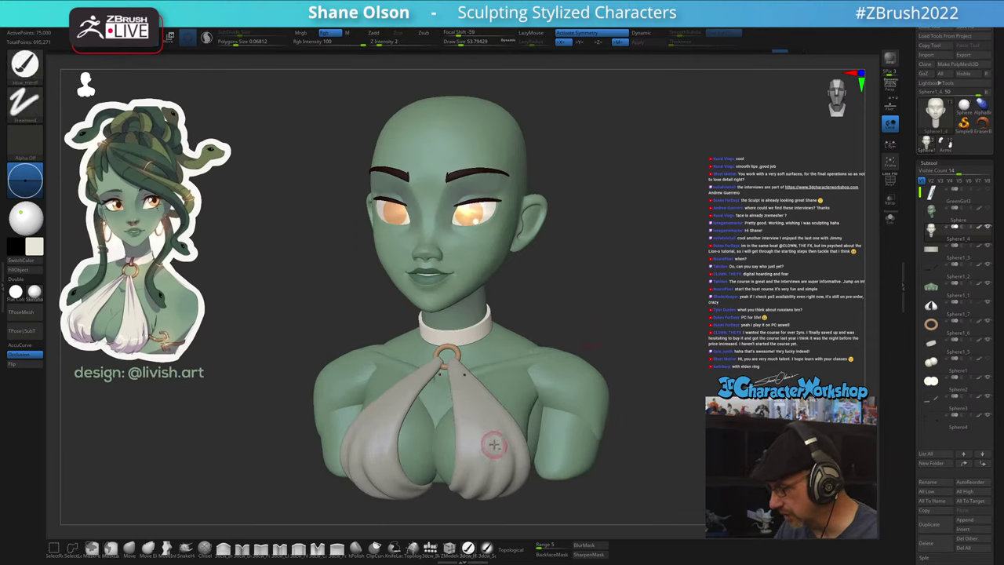
- Make the halter top the active subtool, fill it with off-white, and review the bust from several angles
left_click(494, 445, "alt")
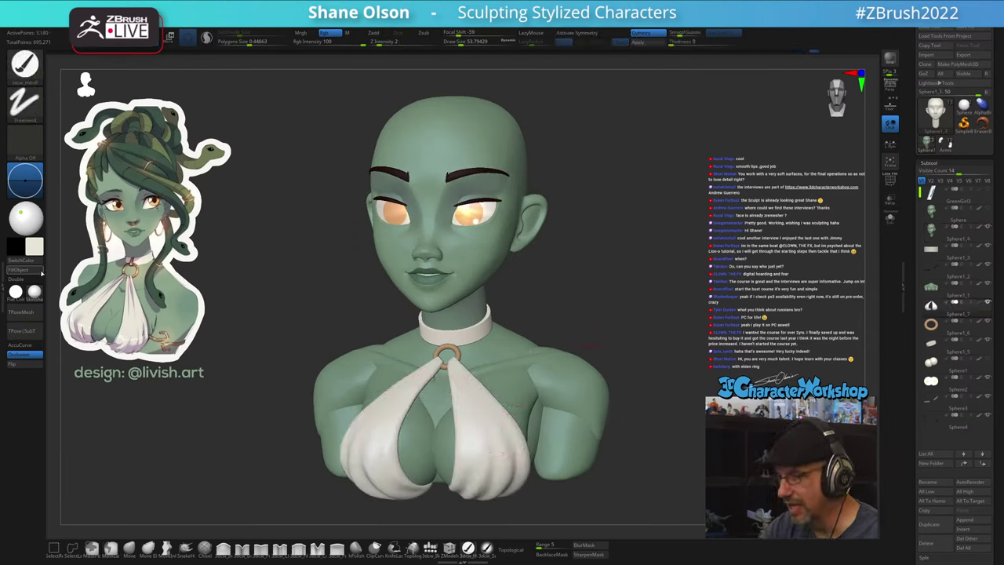
key("shift+f")
key("shift+f")
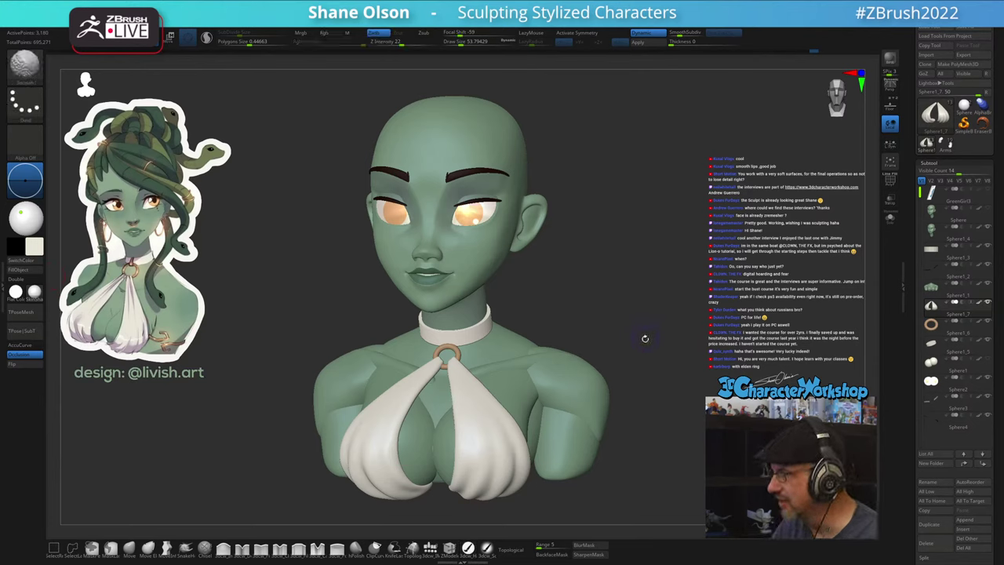
left_click_drag(644, 327, 632, 352)
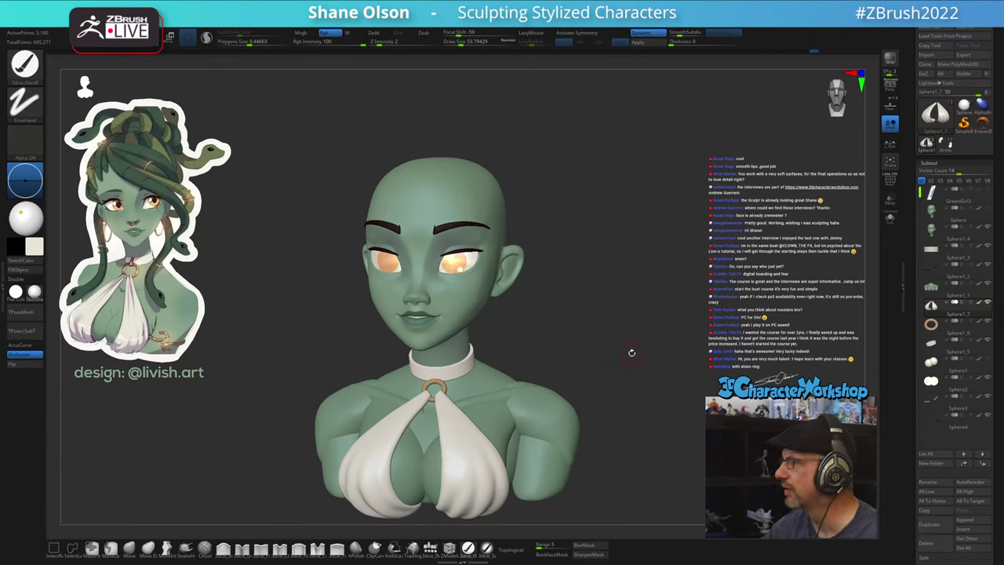
mouse_move(645, 305)
left_mouse_down()
mouse_move(655, 259)
mouse_move(637, 240)
mouse_move(629, 254)
left_mouse_up()
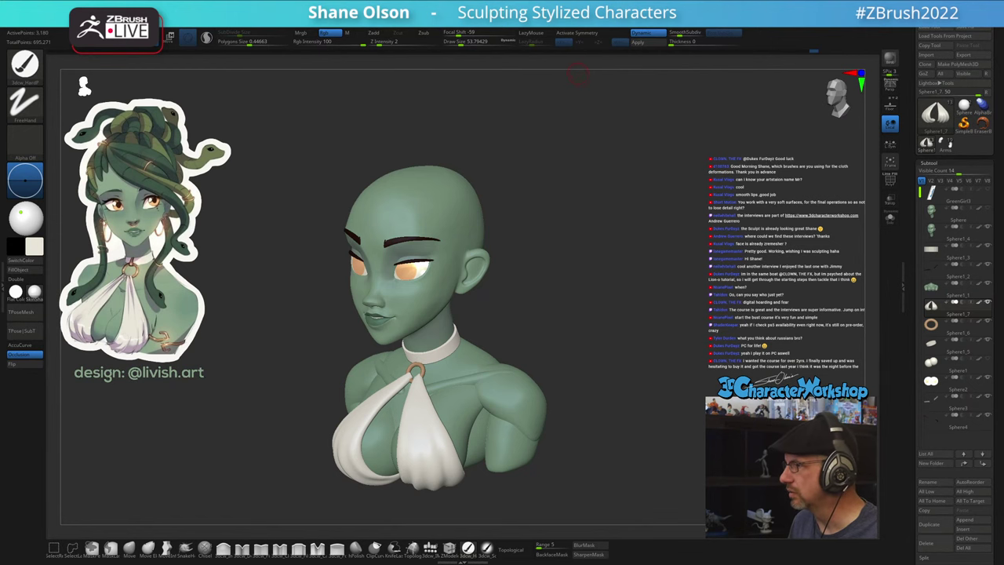
- Switch to the ArtStation portfolio in the browser, look through the Disney Infinity style Cate Archer project, and return to ZBrush
key("alt+Tab")
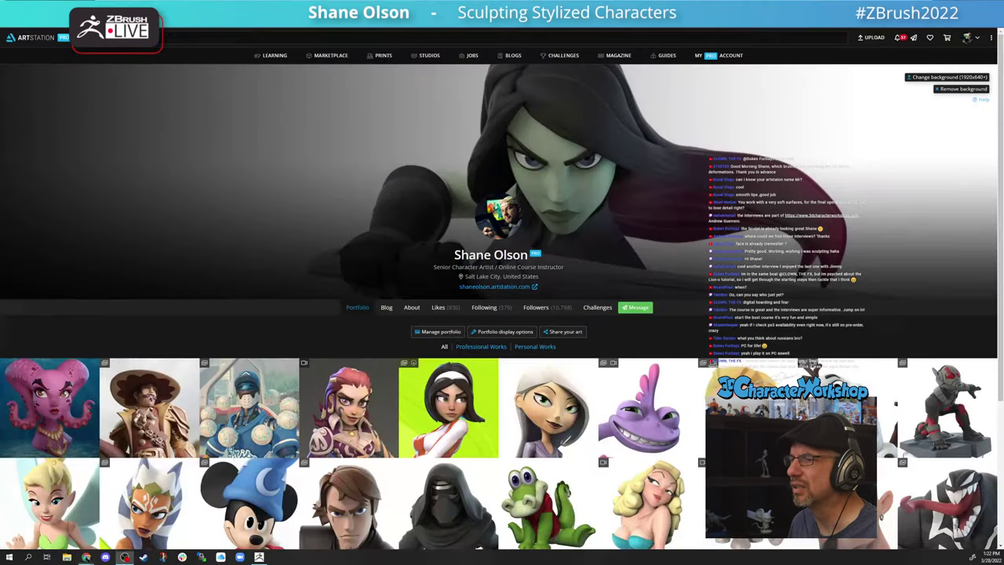
scroll(329, 267, "down", 2)
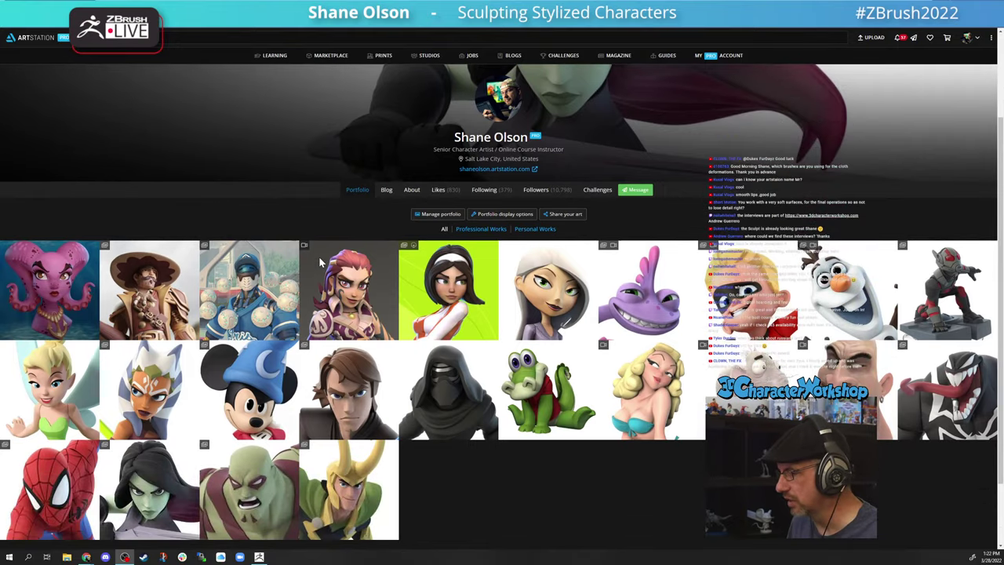
scroll(235, 177, "down", 1)
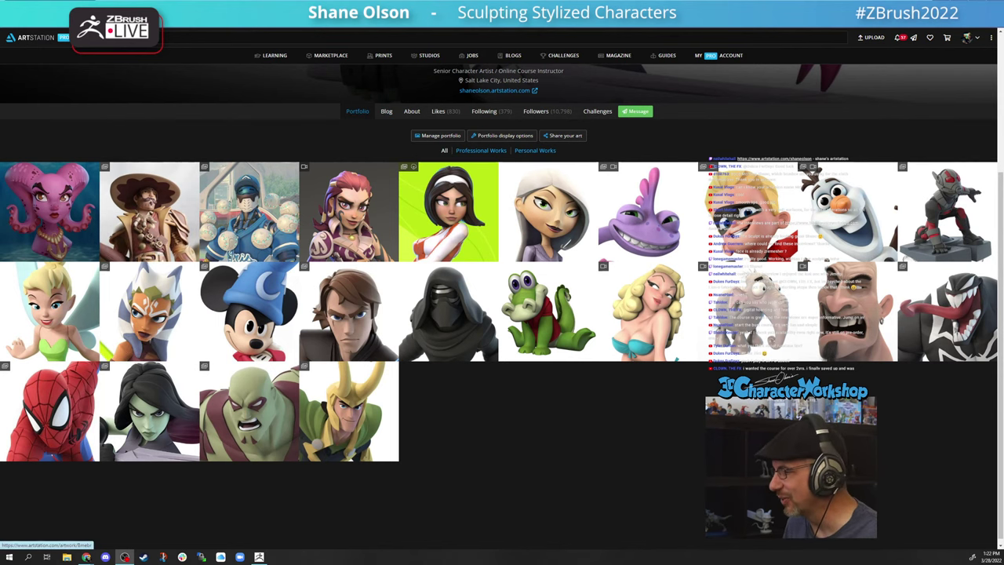
scroll(616, 456, "down", 1)
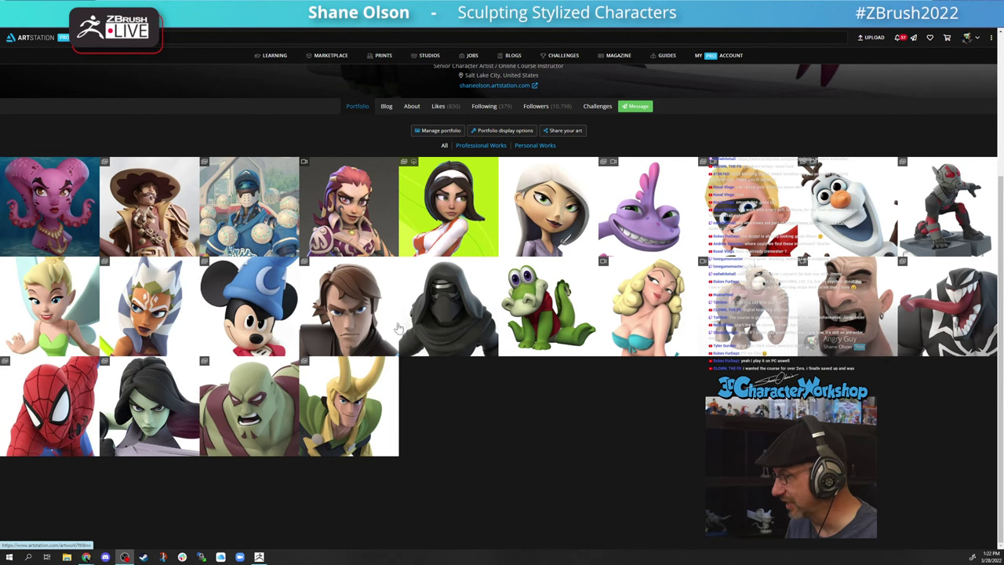
left_click(437, 196)
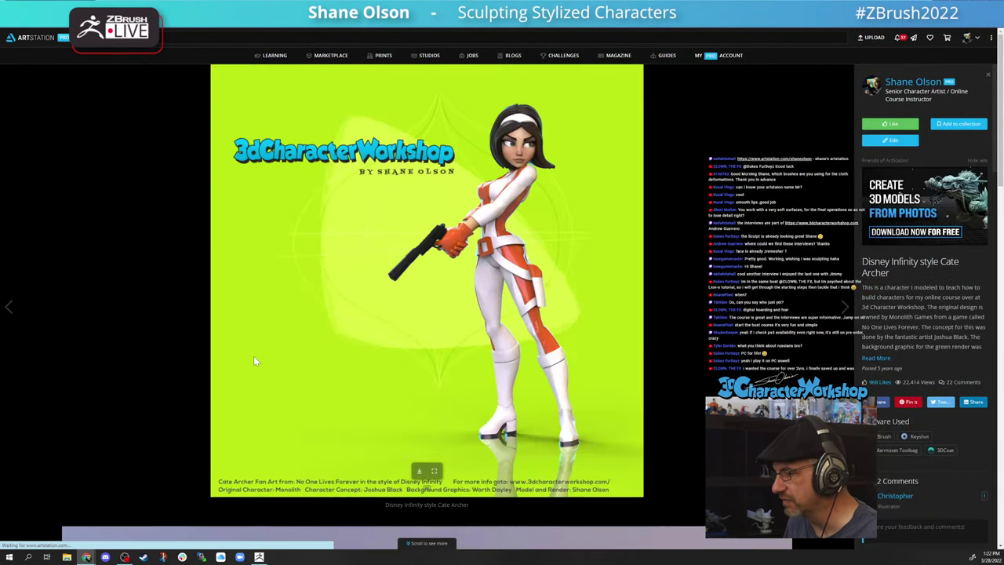
scroll(419, 319, "down", 3)
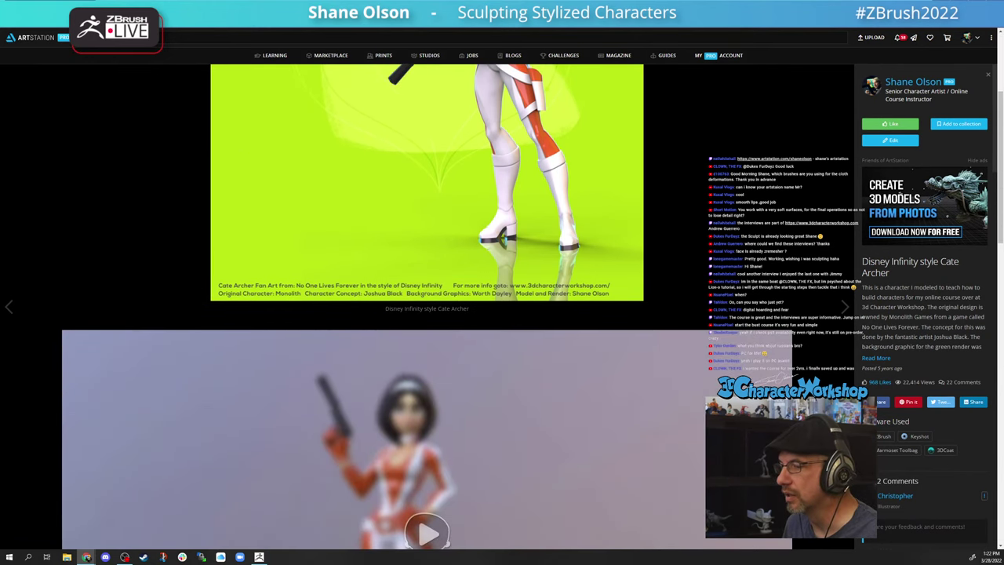
key("alt+Tab")
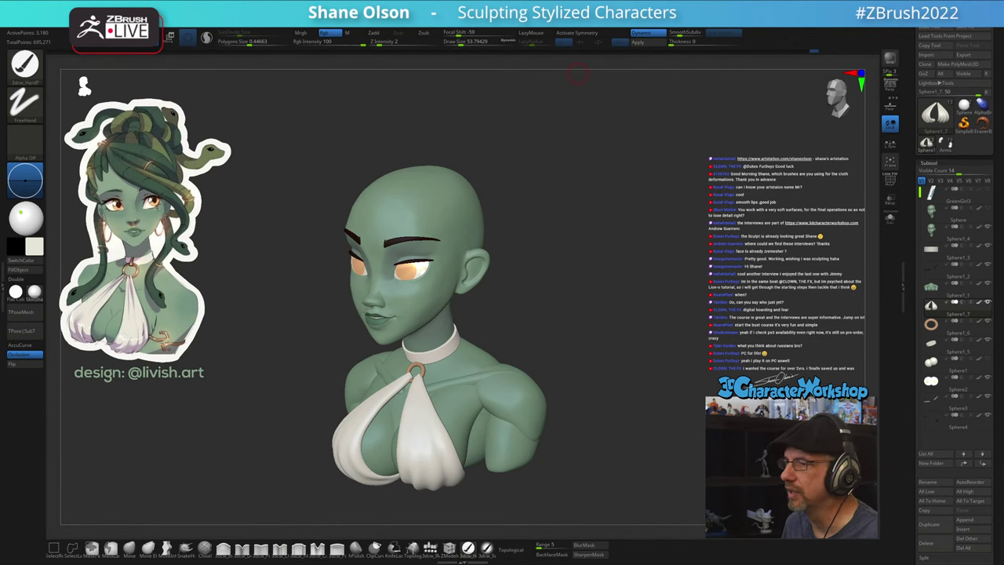
- Sample a dark green from the reference image as the current color for the hair
left_click_drag(606, 343, 617, 298)
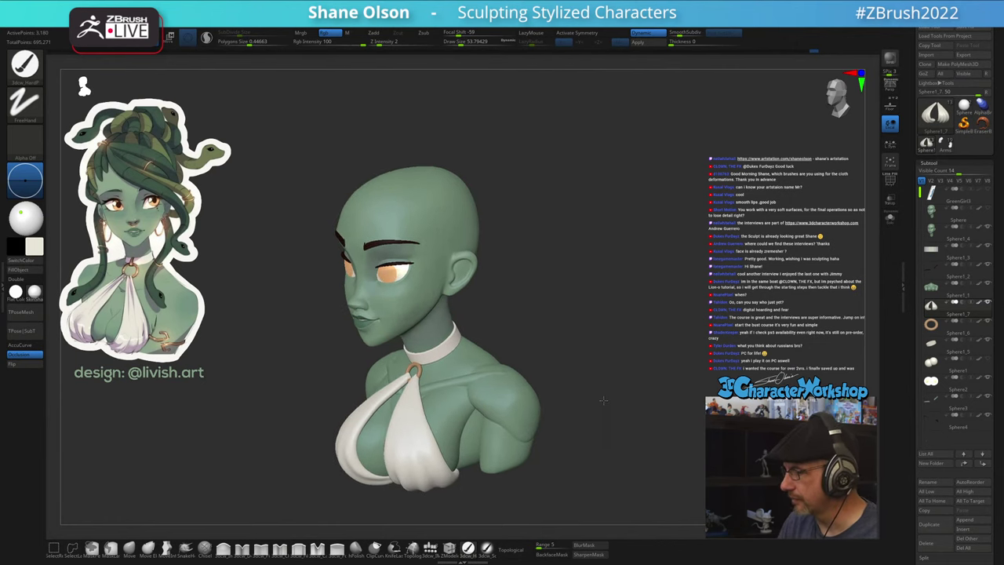
mouse_move(605, 394)
left_mouse_down()
mouse_move(599, 385)
mouse_move(615, 378)
mouse_move(589, 336)
mouse_move(584, 381)
left_mouse_up()
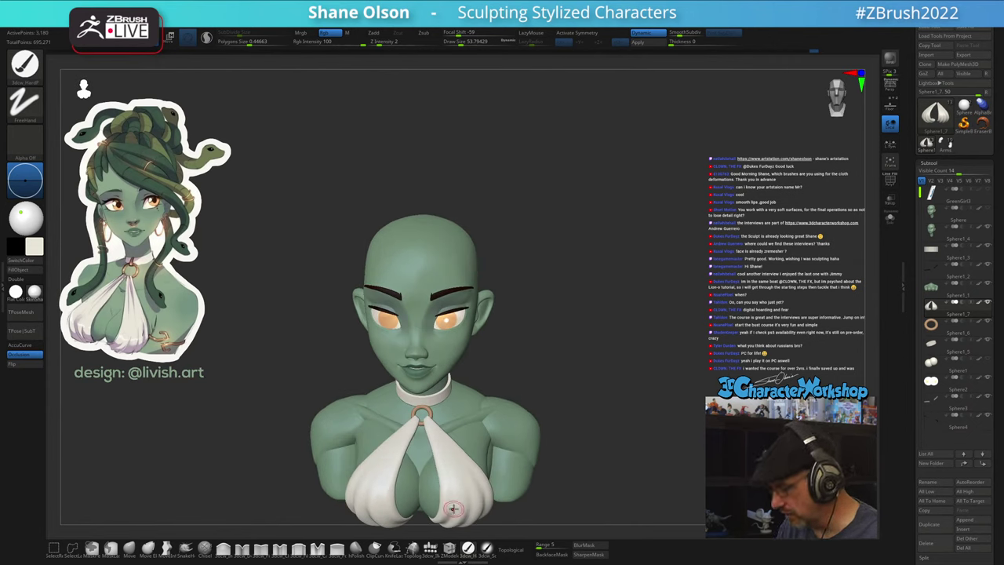
key("z")
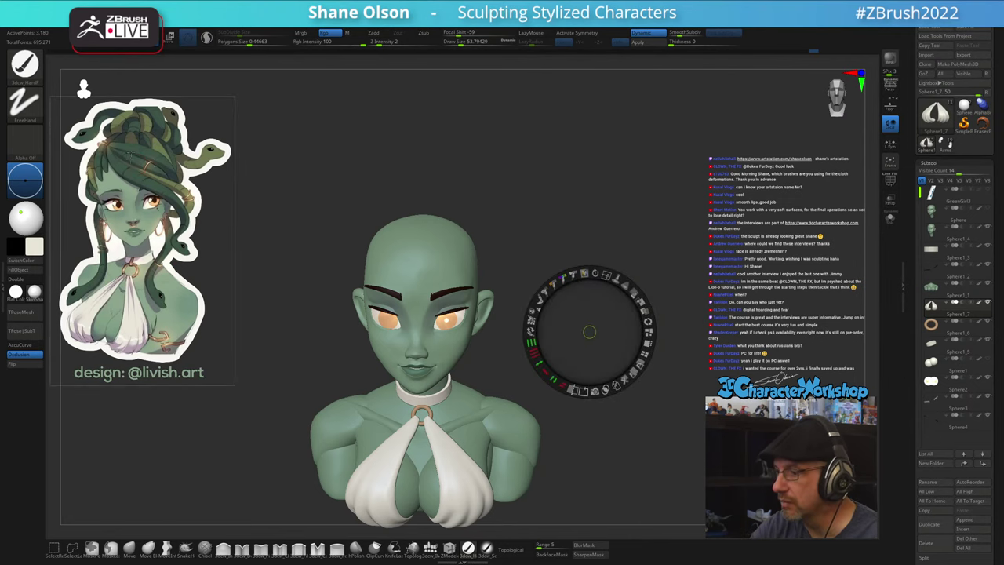
key("z")
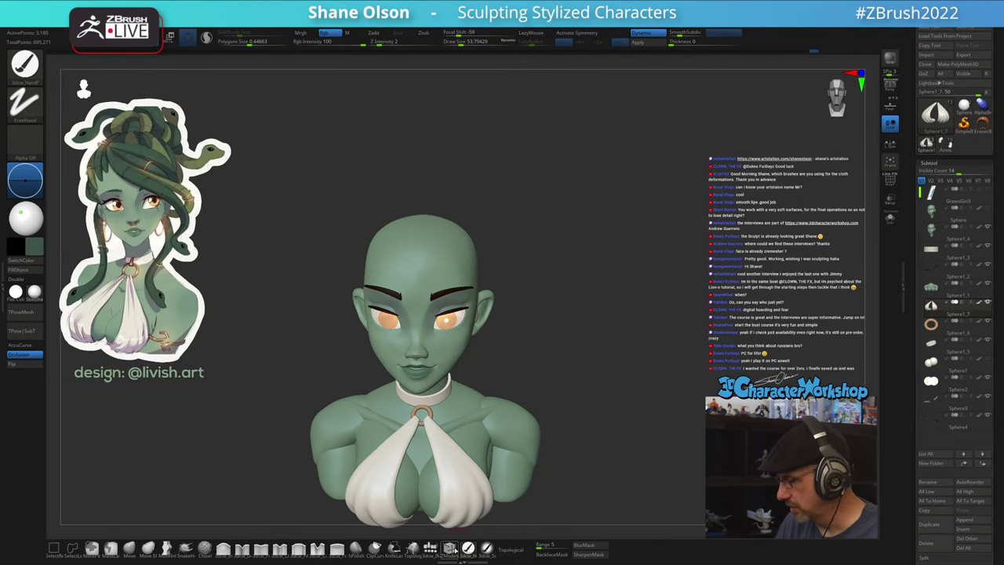
- Make the head the active subtool and insert a large QuadSphere-2 mesh on top of its crown
left_click(431, 546)
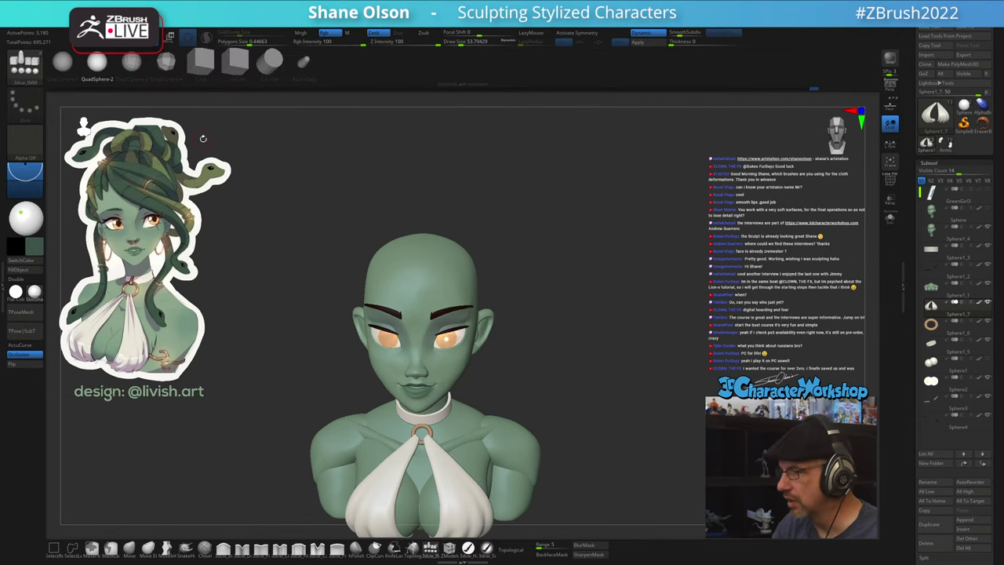
left_click_drag(572, 240, 571, 289)
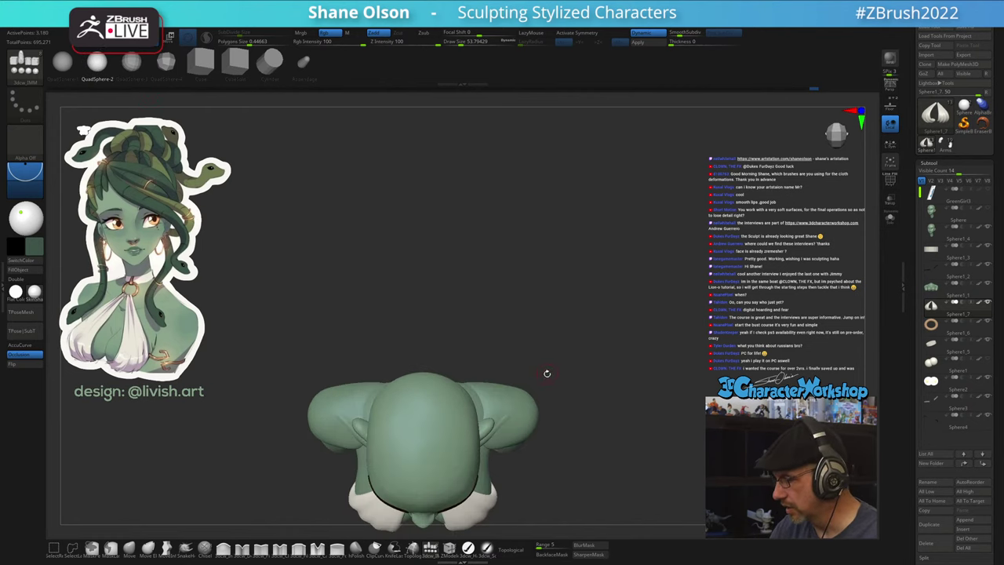
left_click_drag(544, 374, 554, 303, "alt")
left_click(432, 378, "alt")
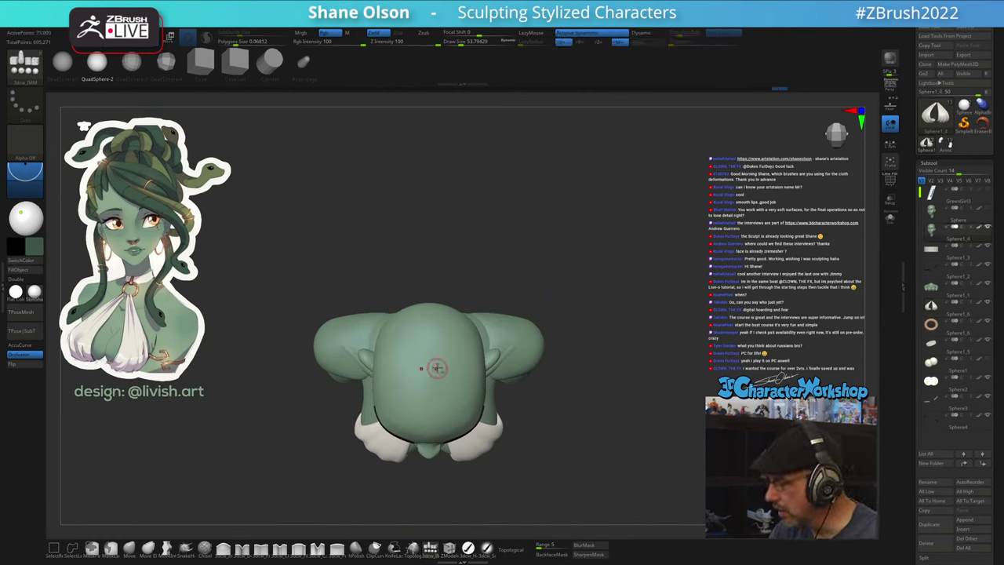
key("shift+f")
key("shift+f")
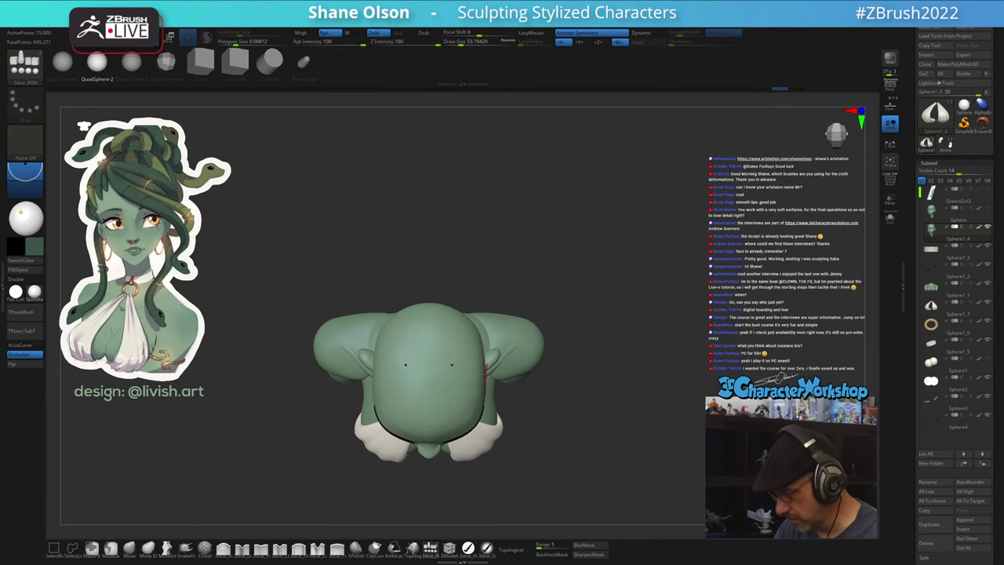
left_click_drag(560, 357, 565, 316, "alt")
left_click_drag(434, 333, 453, 390)
left_click_drag(565, 464, 591, 380)
- Split the unmasked sphere into its own subtool, make it active, and bring up the move gizmo on it in side view
key("space")
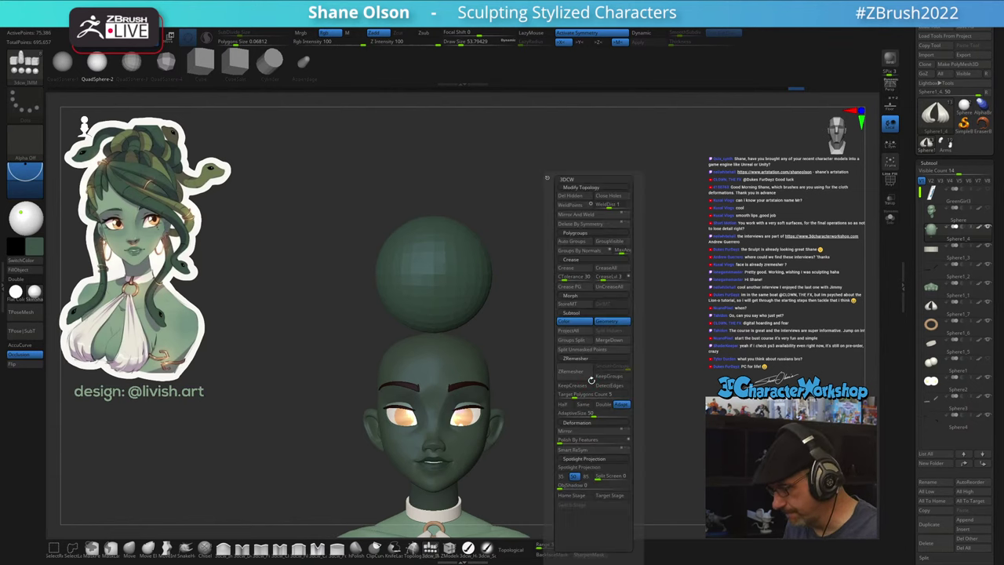
left_click(578, 352)
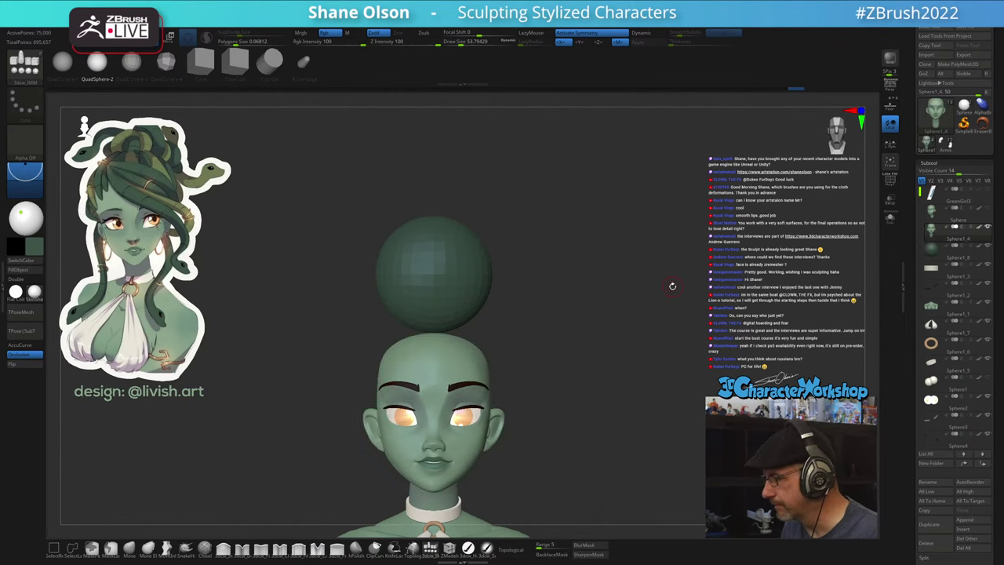
key("Down")
key("shift+f")
key("shift+f")
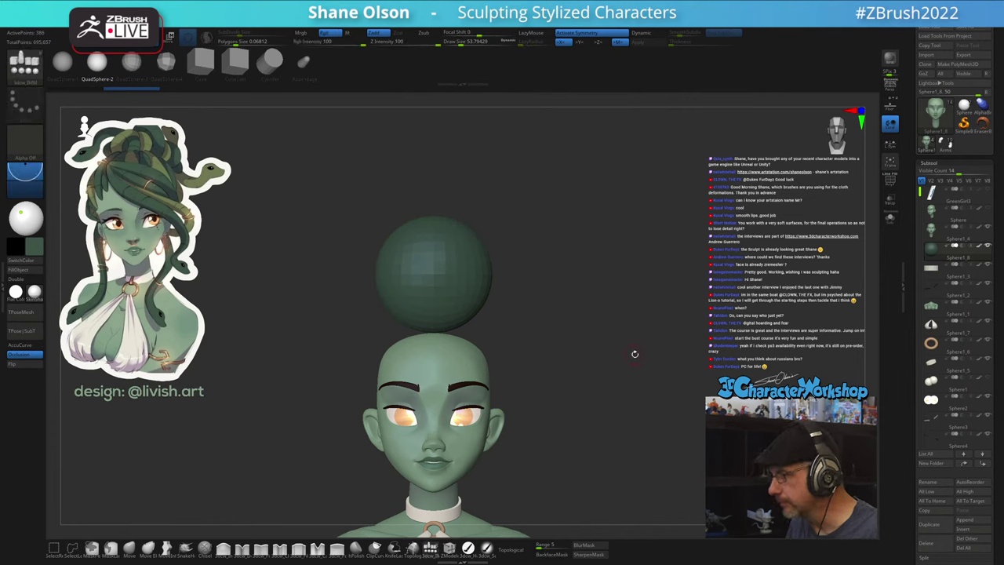
mouse_move(634, 354)
left_mouse_down("alt")
mouse_move(623, 385)
mouse_move(595, 313)
left_mouse_up("alt")
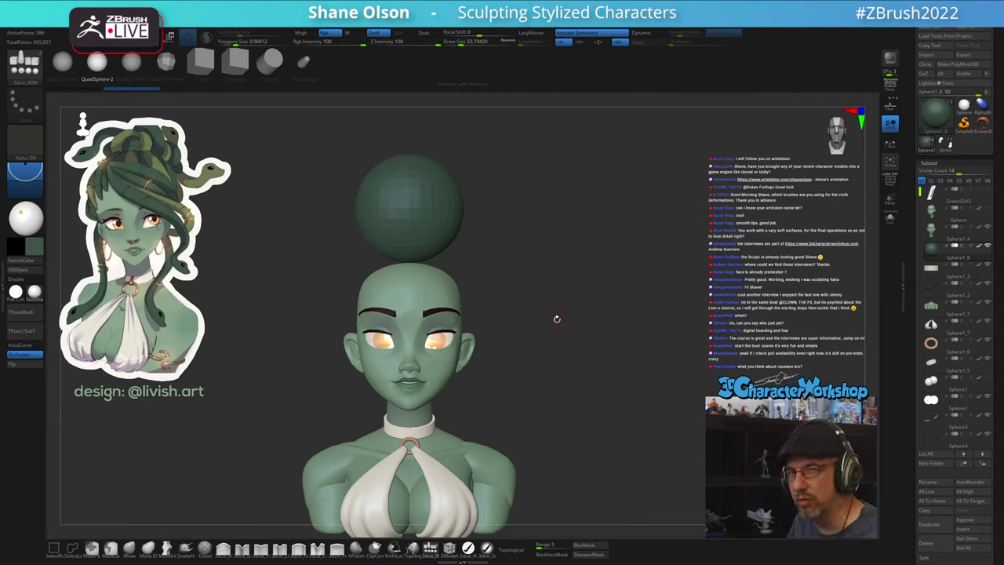
key("w")
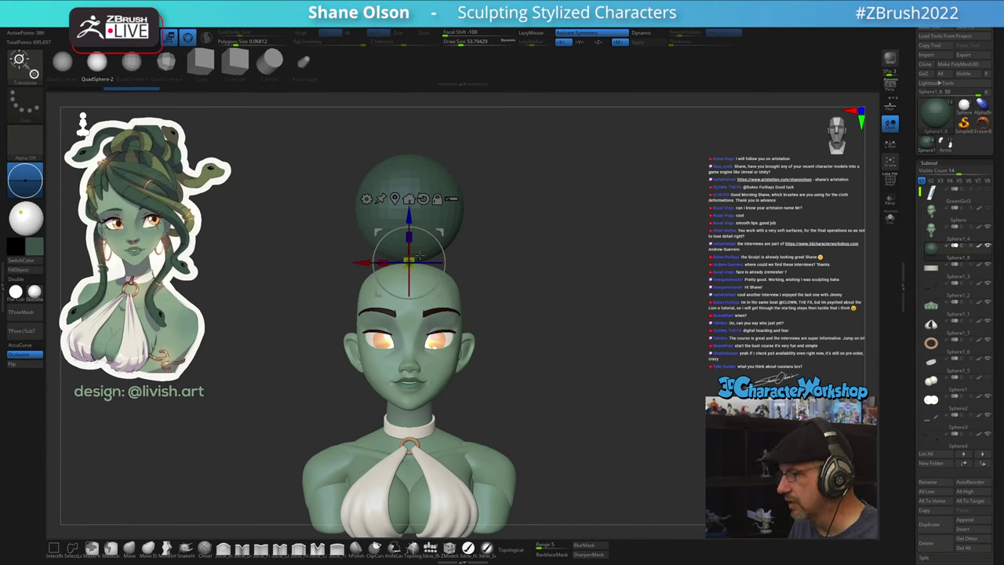
left_click_drag(549, 253, 596, 309)
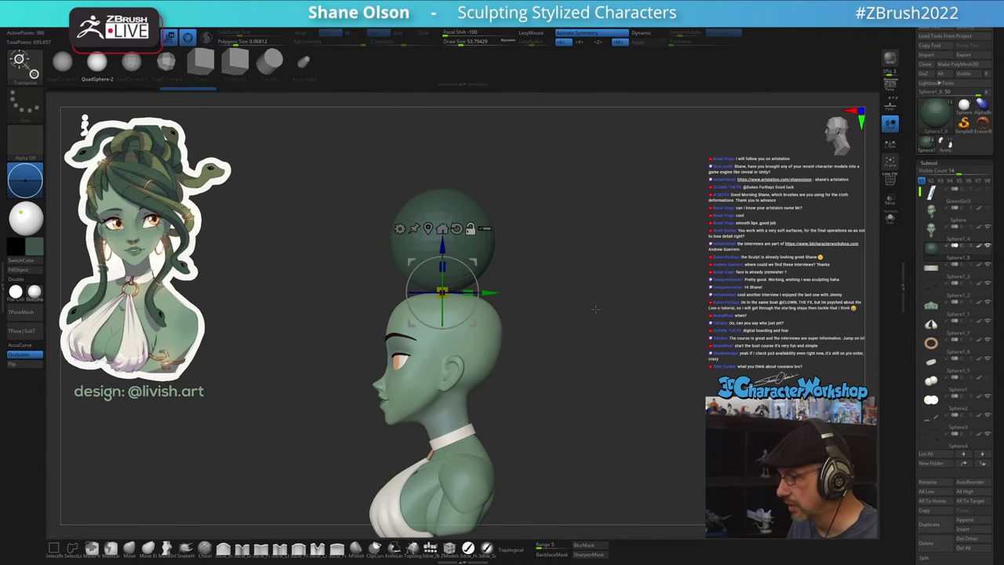
- Change the document background to a light neutral grey with RGB values of 145
left_click(35, 248)
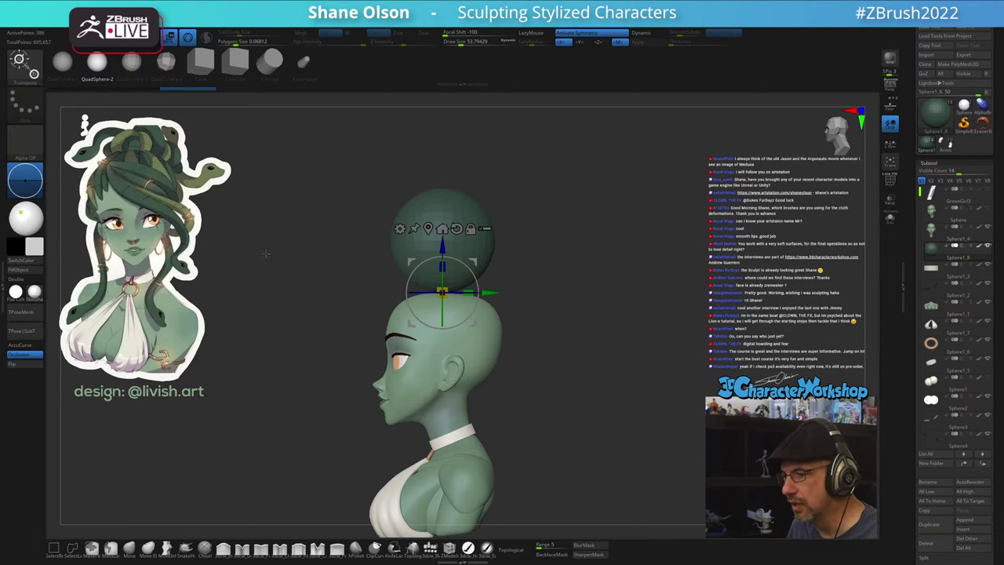
left_click(117, 22)
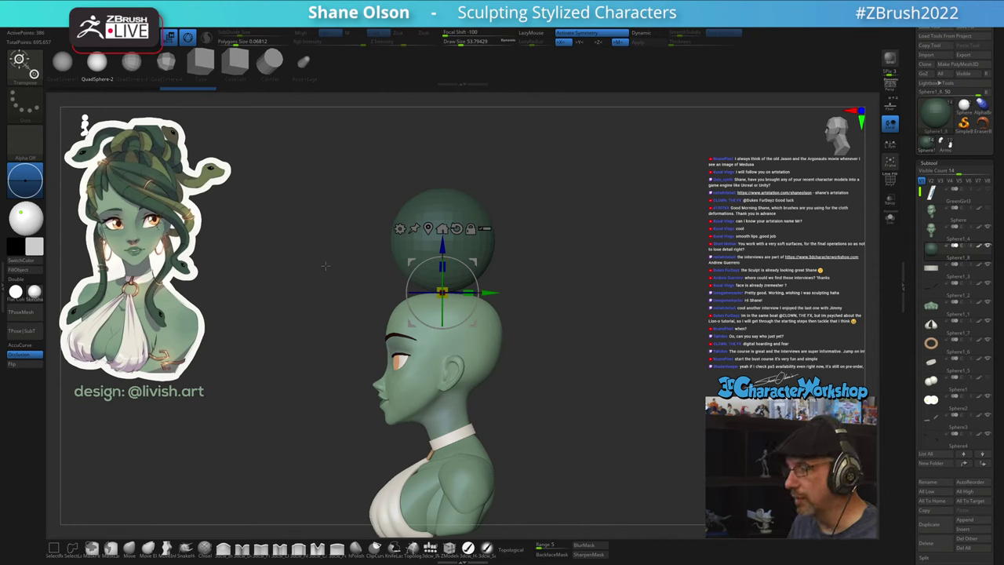
left_click(34, 247)
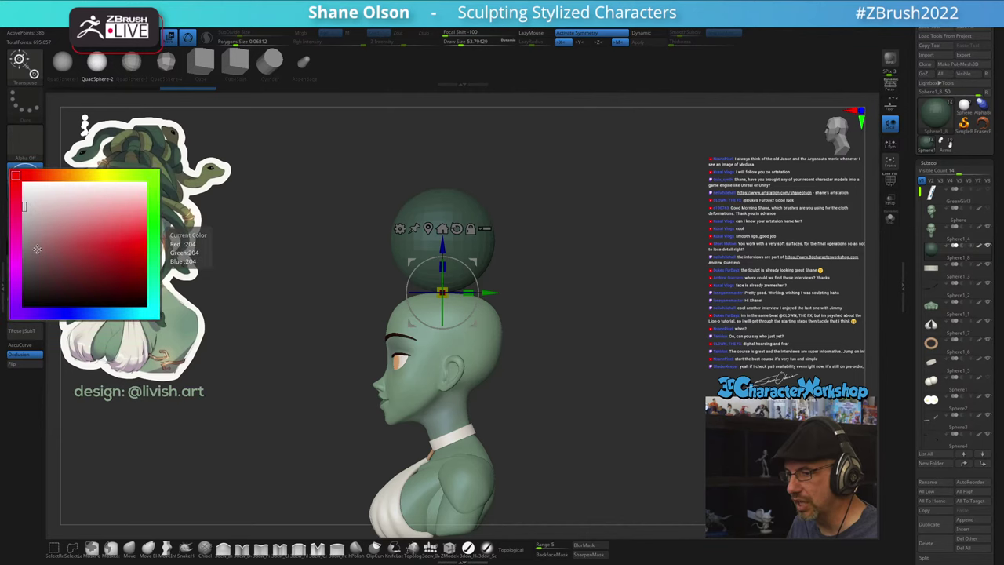
left_click(48, 244)
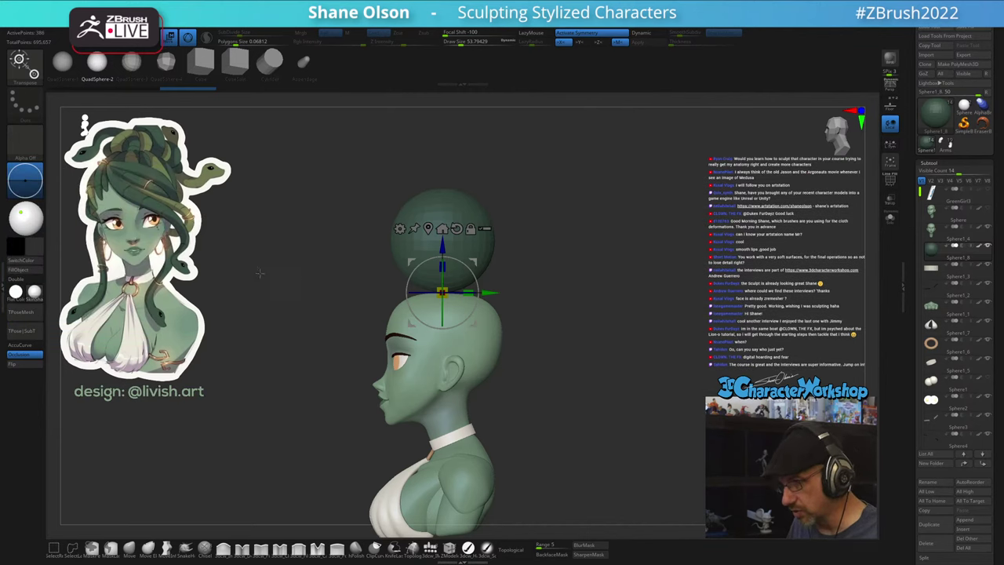
left_click(17, 249)
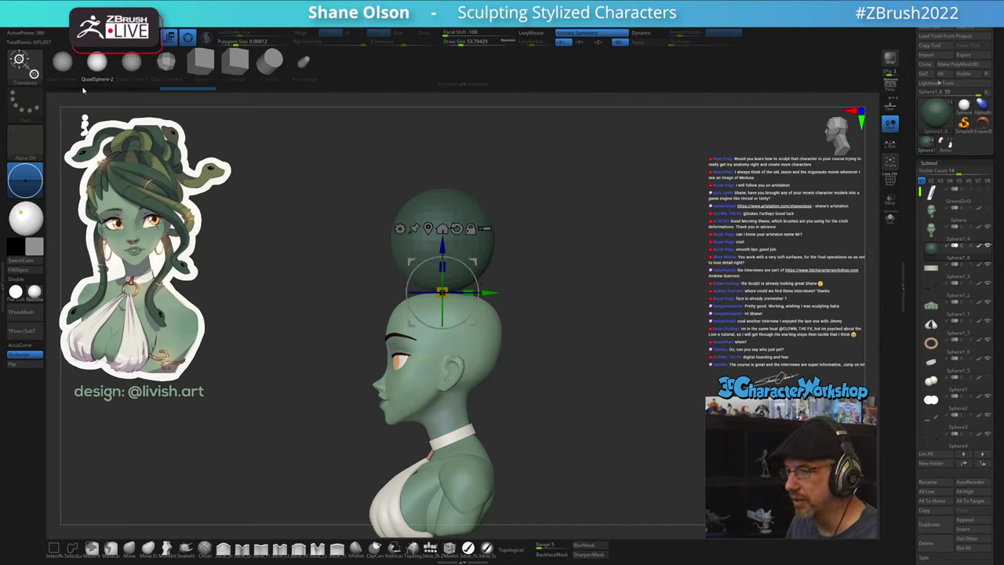
left_click(108, 17)
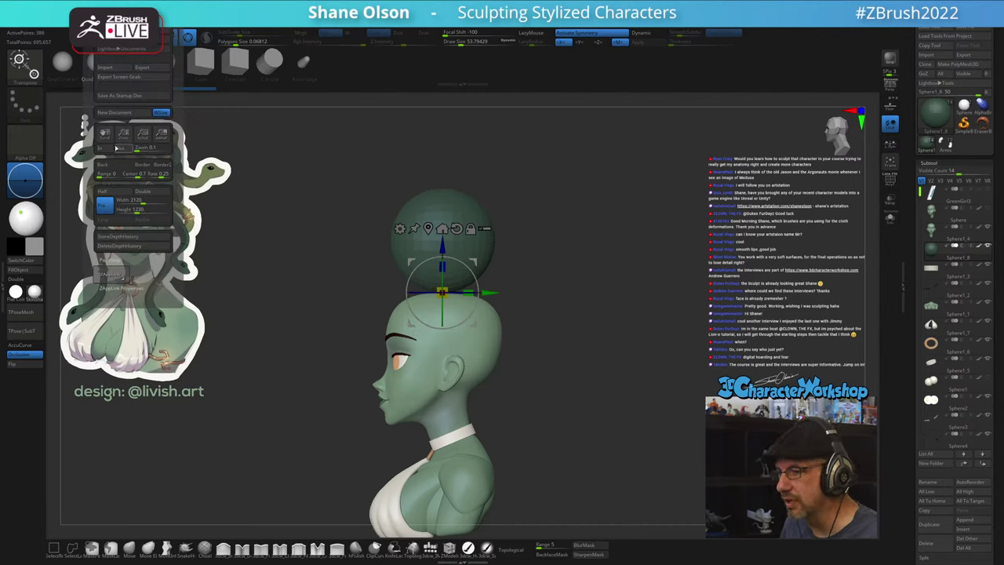
left_click(114, 169)
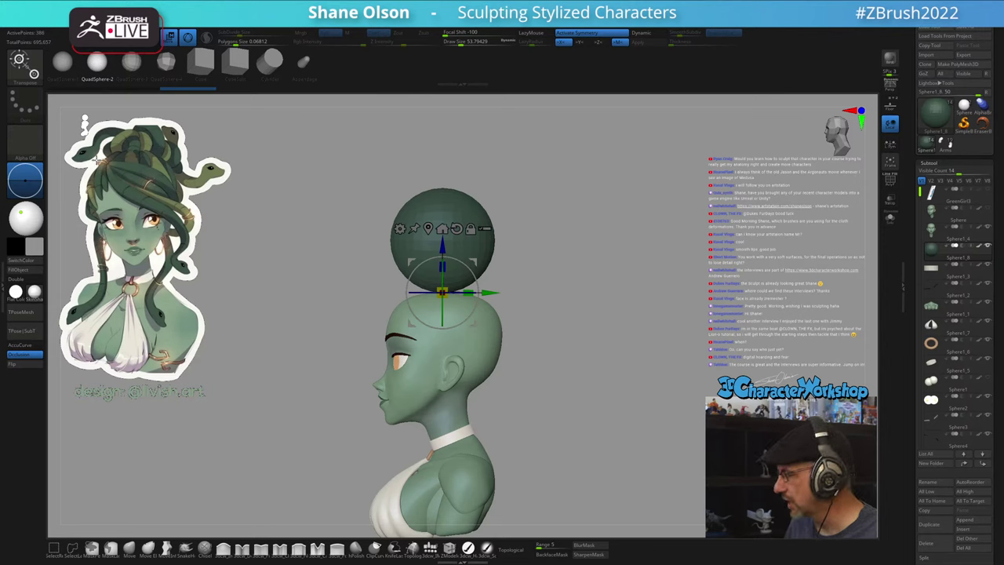
- Choose a darker neutral grey and apply it as the document background colour
left_click(40, 247)
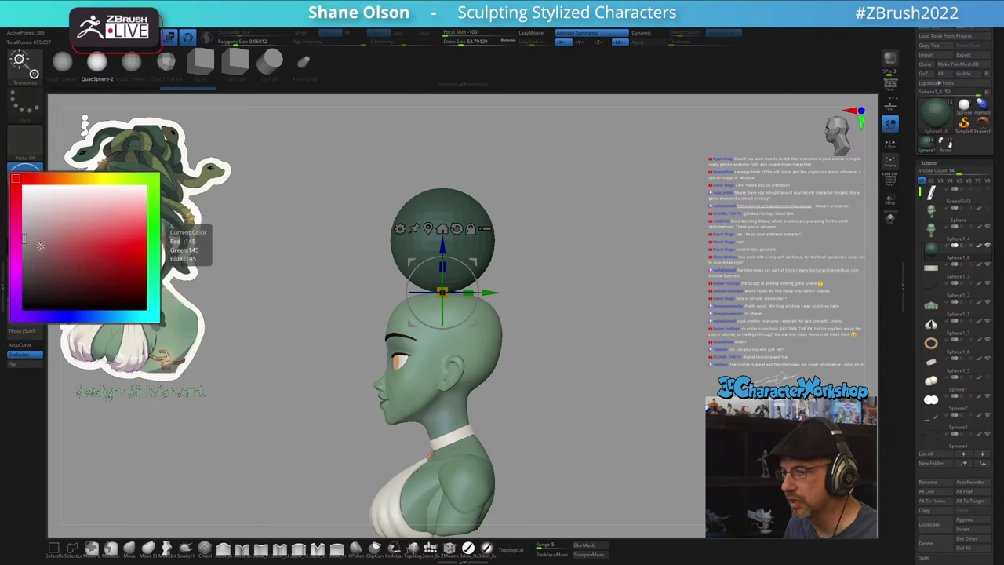
left_click(16, 253)
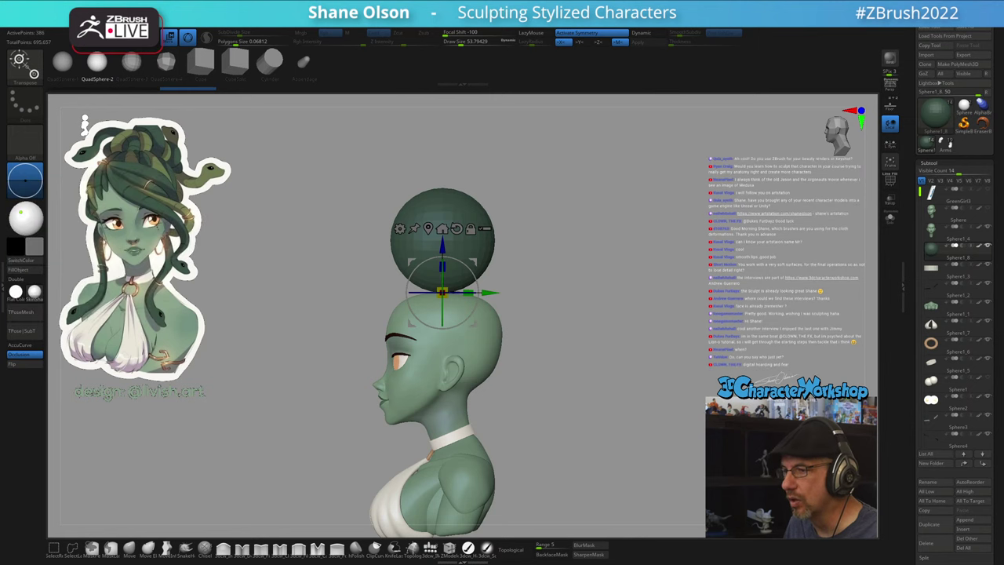
left_click(101, 21)
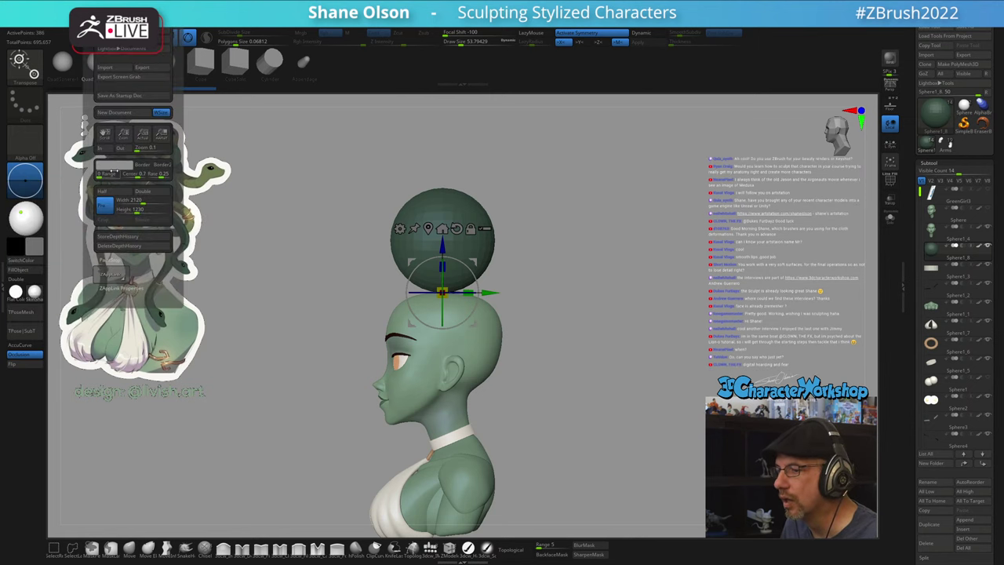
left_click(115, 167)
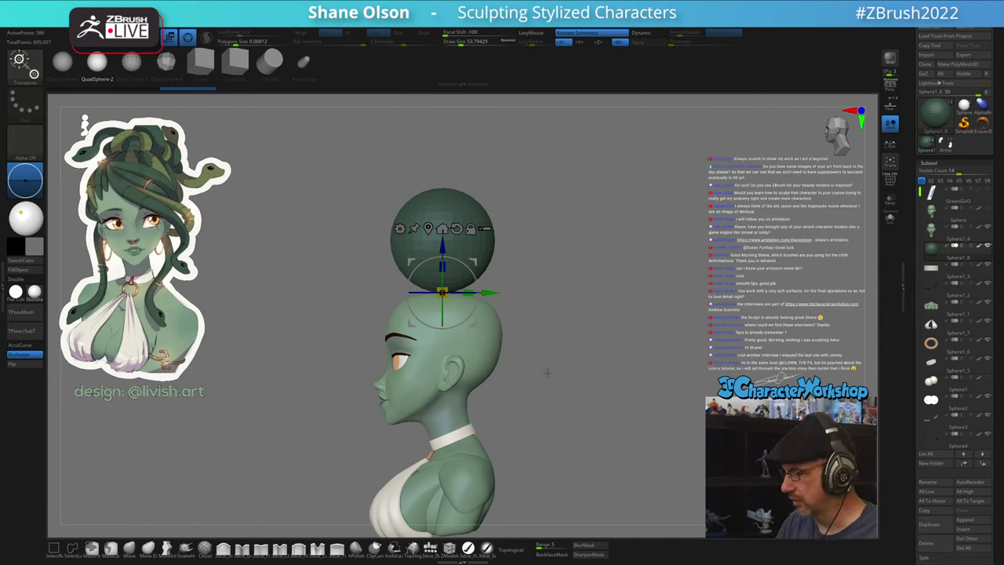
- Lower the dark green sphere onto the skull and scale it to cover the top of the head as a hair cap
left_click_drag(442, 291, 441, 367)
left_click_drag(538, 364, 479, 347)
left_click_drag(447, 377, 479, 349)
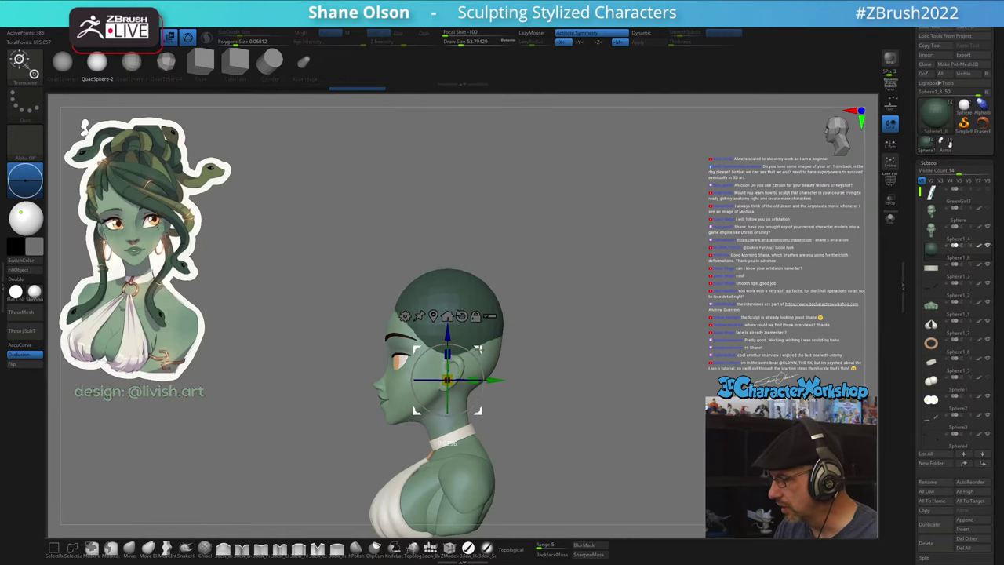
- With the Move brush at a draw size of about 331, reshape the hair cap's lower edge along the temple into a hairline
left_click(129, 547)
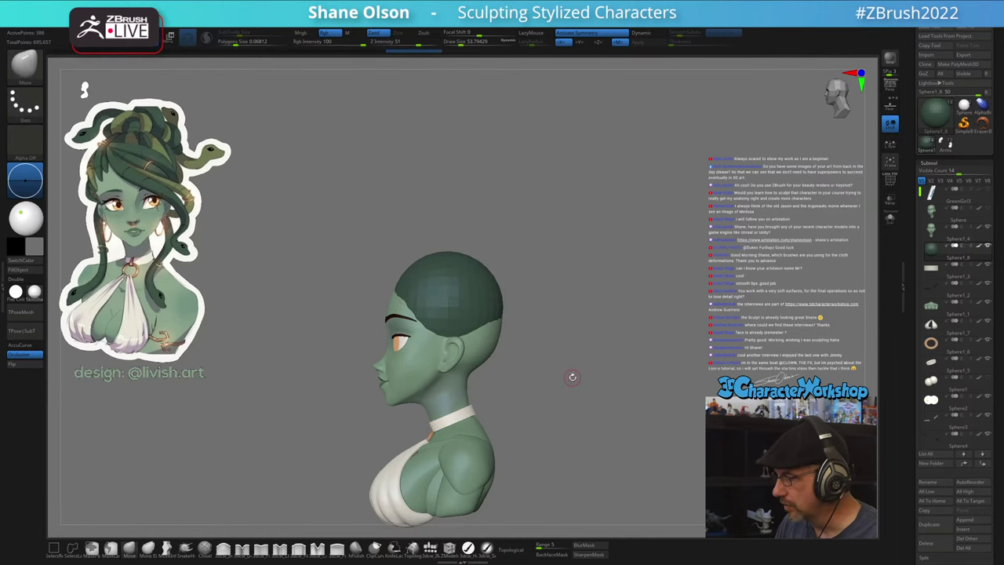
key("s")
left_click_drag(561, 390, 610, 395)
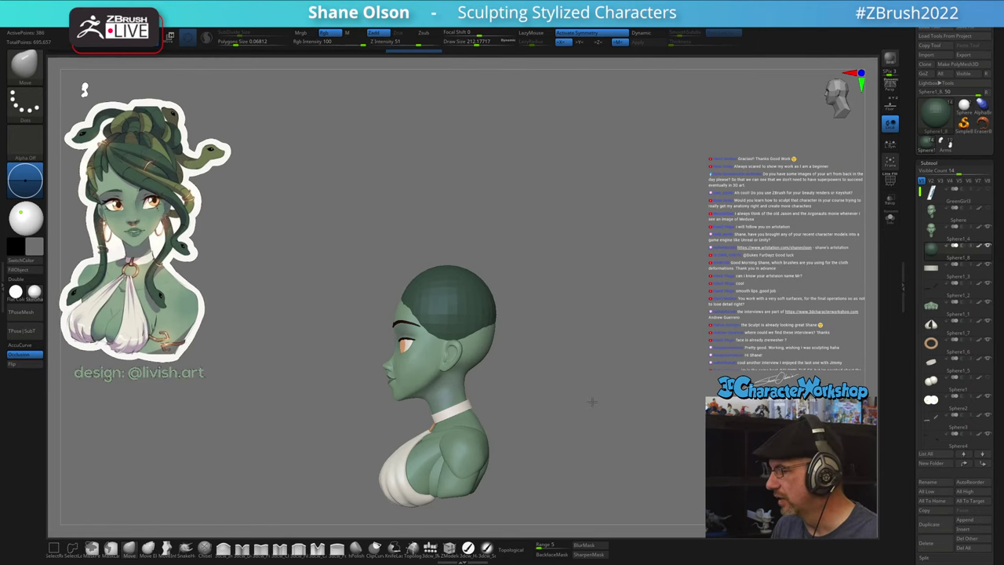
left_click_drag(594, 403, 592, 381, "alt")
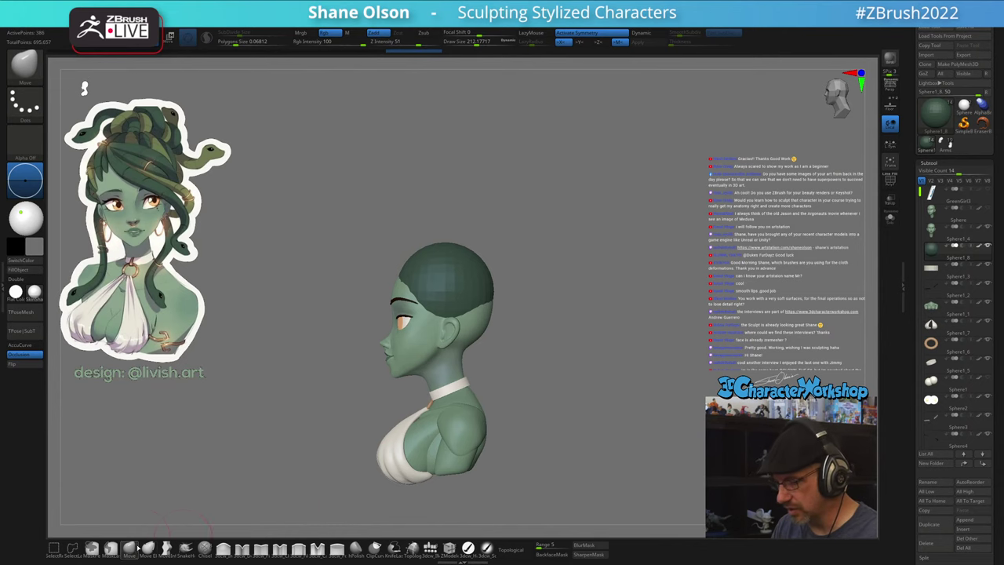
key("s")
left_click_drag(267, 445, 274, 443)
mouse_move(510, 343)
left_mouse_down()
mouse_move(533, 341)
mouse_move(539, 320)
mouse_move(539, 336)
left_mouse_up()
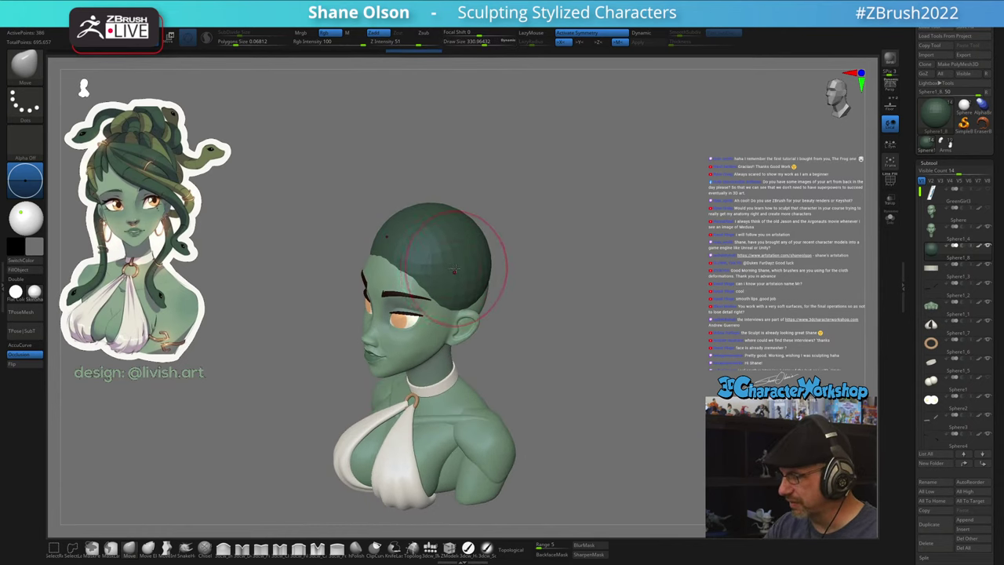
key("shift+f")
key("shift+f")
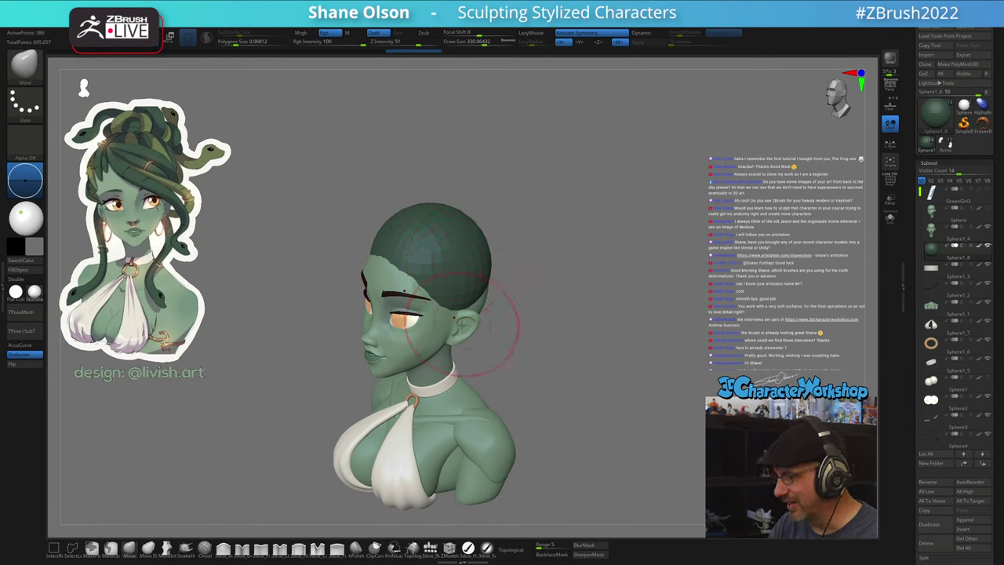
left_click_drag(436, 302, 444, 281)
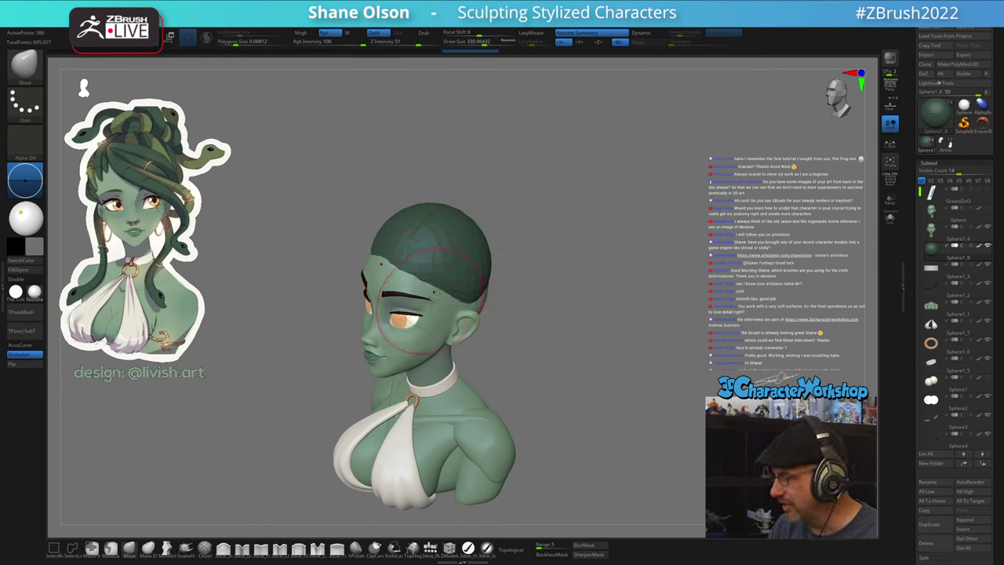
- Pull the back of the hair cap down over the rear of the skull to the nape
mouse_move(501, 304)
left_mouse_down()
mouse_move(468, 276)
mouse_move(476, 300)
mouse_move(513, 305)
mouse_move(496, 346)
left_mouse_up()
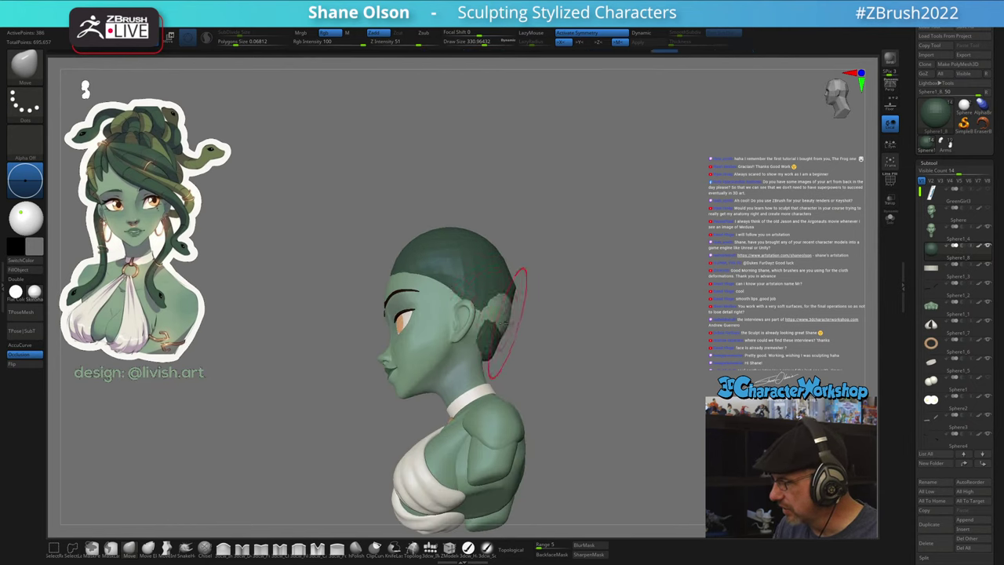
mouse_move(520, 302)
left_mouse_down()
mouse_move(492, 322)
mouse_move(541, 302)
mouse_move(530, 335)
mouse_move(478, 343)
left_mouse_up()
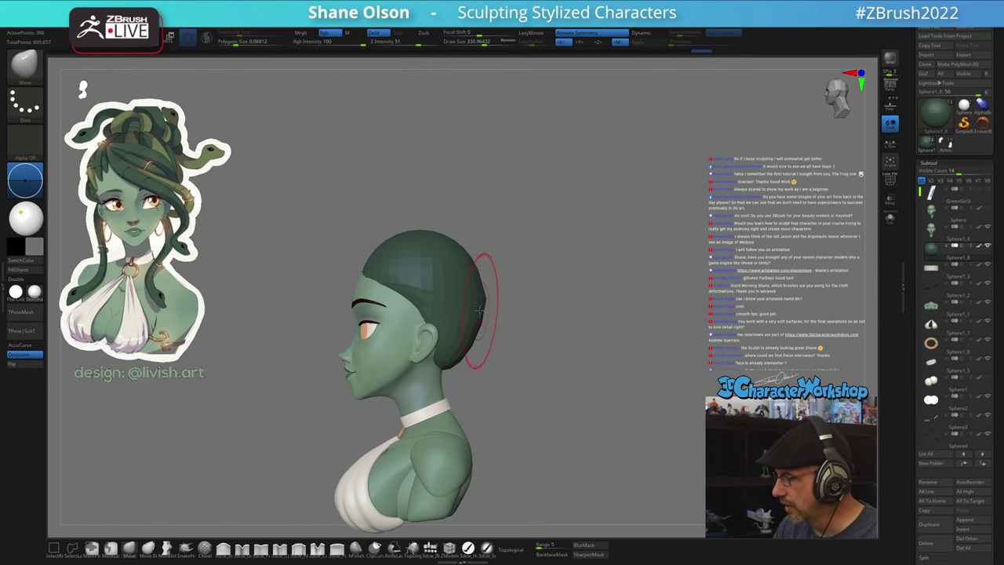
left_click_drag(481, 309, 485, 306)
- Enlarge the Move brush to a draw size of 445 and reshape the cap's crown and front volume around the skull
key("s")
left_click(450, 242)
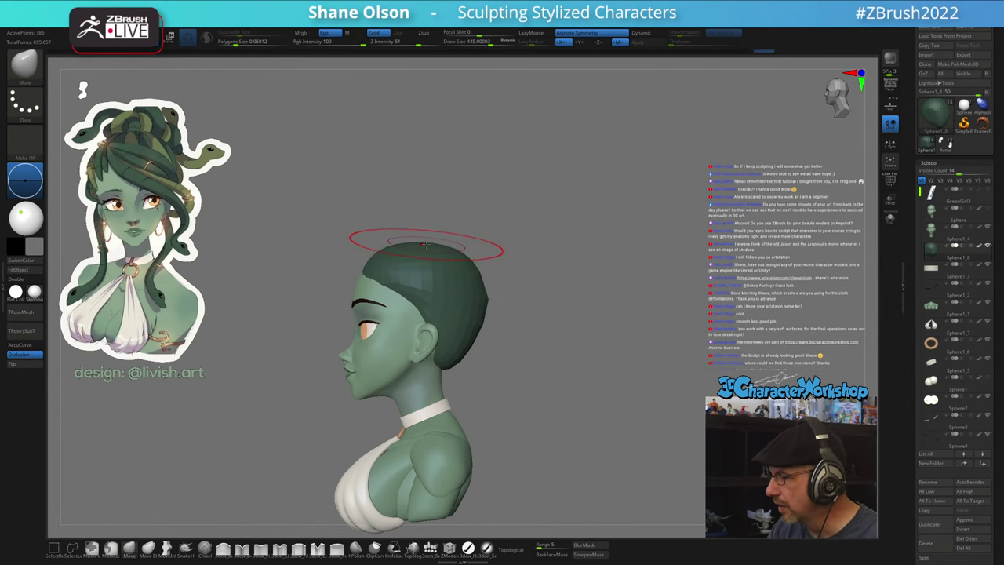
mouse_move(511, 271)
left_mouse_down()
mouse_move(561, 293)
mouse_move(495, 271)
mouse_move(517, 272)
mouse_move(502, 265)
mouse_move(540, 231)
mouse_move(472, 280)
left_mouse_up()
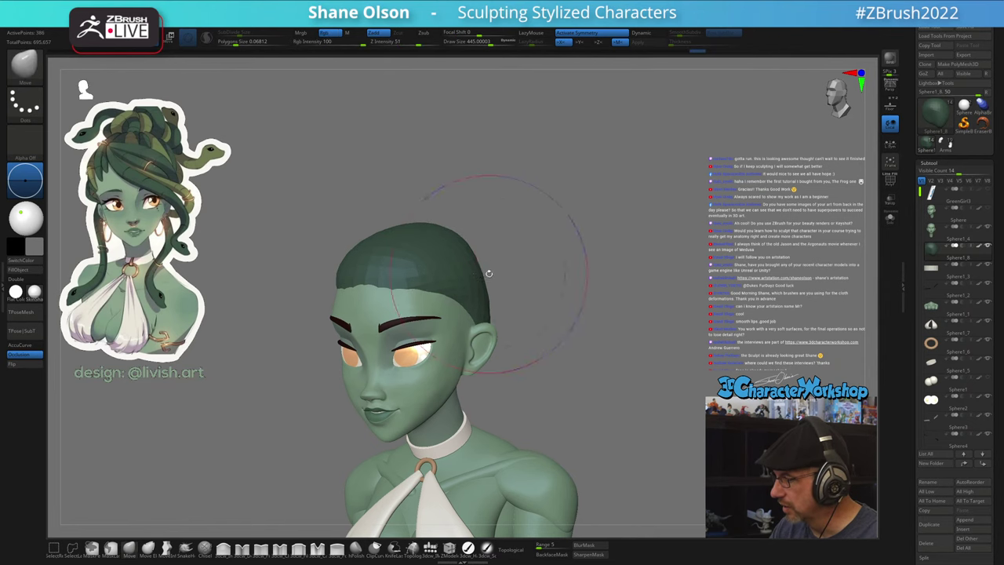
mouse_move(518, 226)
left_mouse_down()
mouse_move(539, 309)
mouse_move(529, 249)
mouse_move(392, 291)
left_mouse_up()
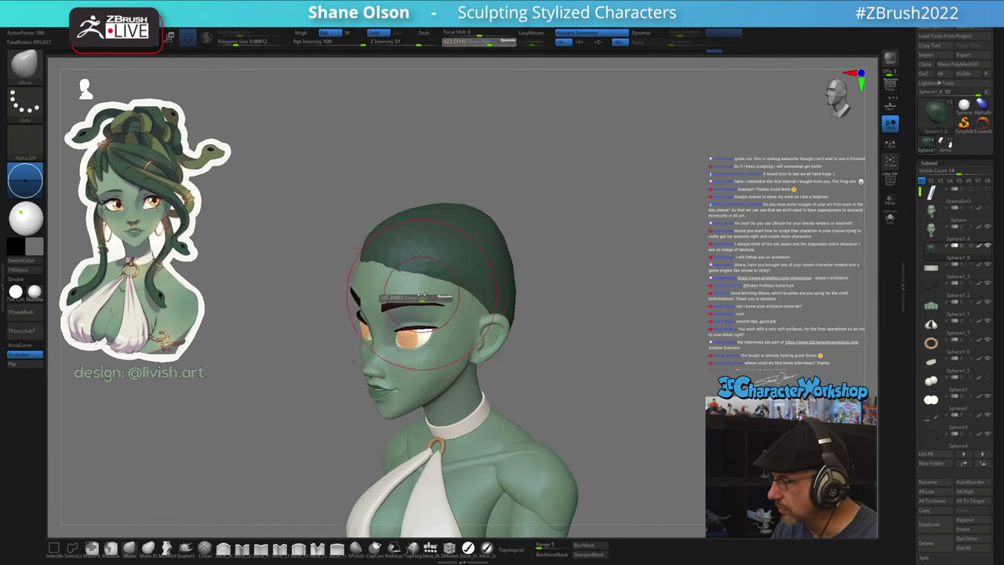
- Reduce the Move brush and pull the cap's side edge down in front of the ear to form a sideburn
right_click_drag(541, 284, 503, 321)
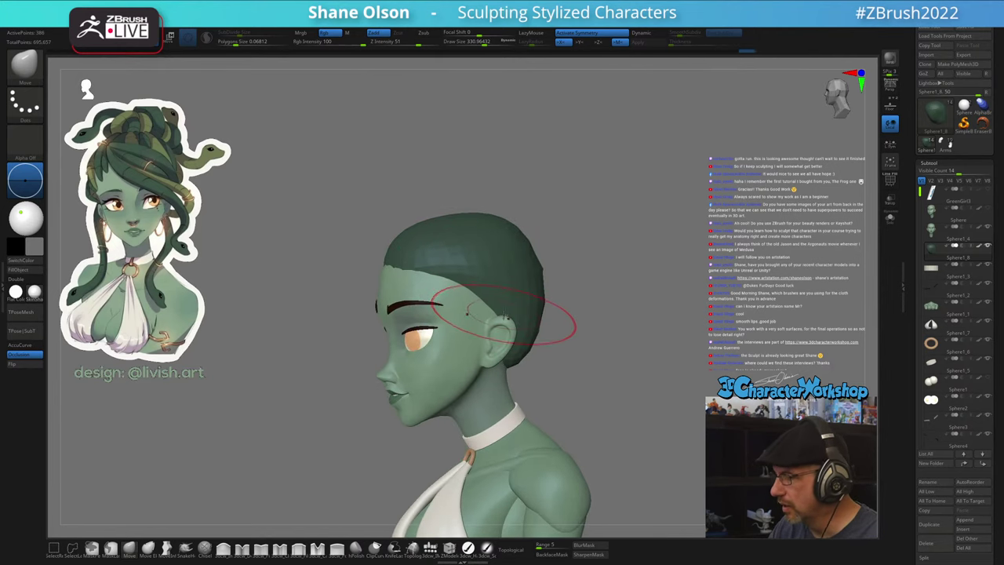
key("s")
left_click_drag(502, 321, 486, 307)
key("s")
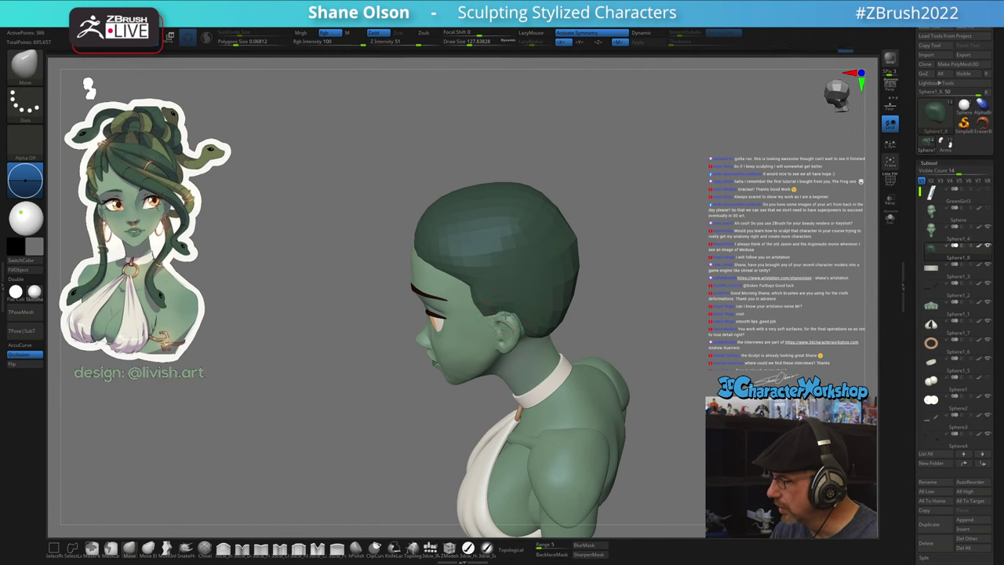
right_click_drag(487, 301, 489, 262)
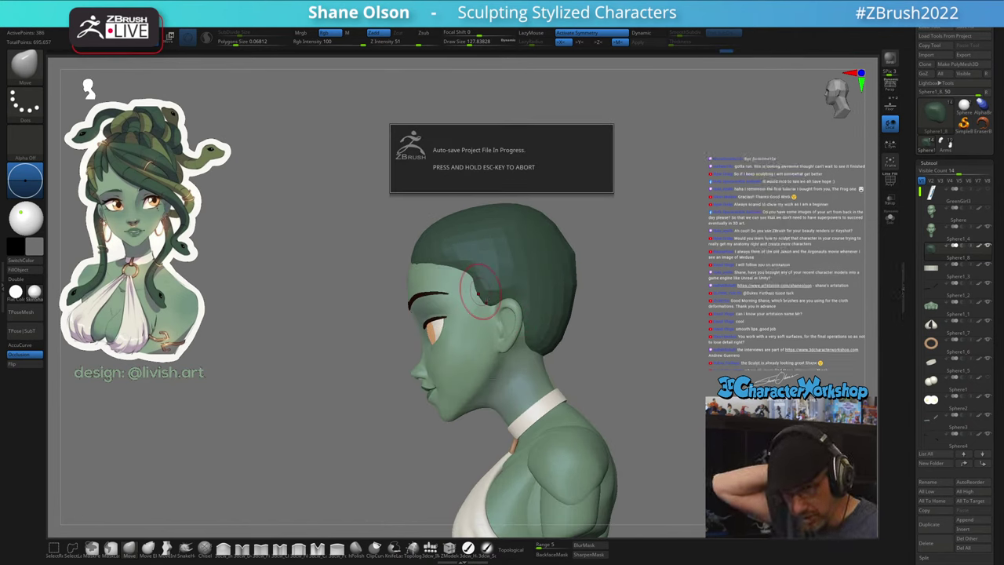
right_click_drag(478, 291, 533, 306)
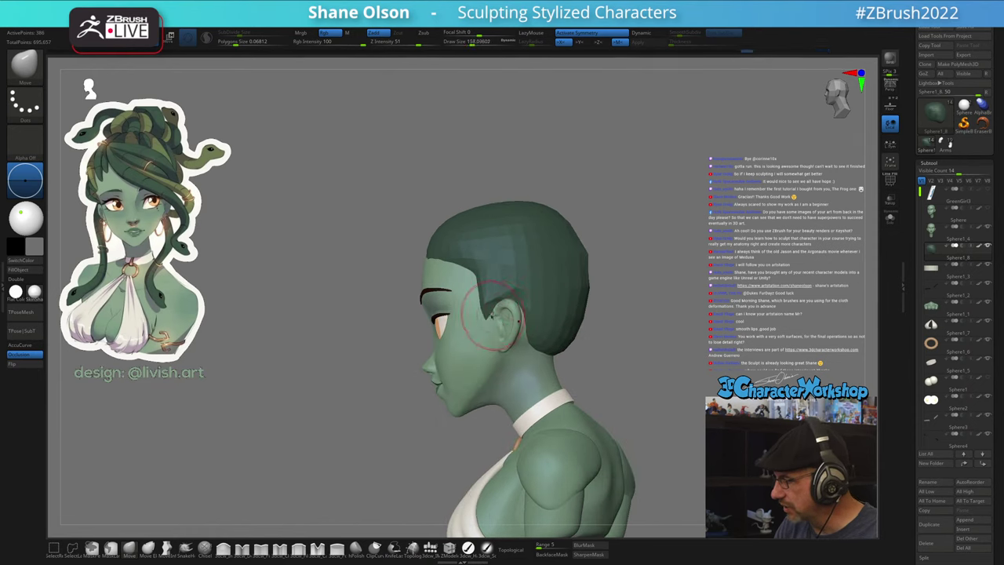
mouse_move(502, 312)
right_mouse_down()
mouse_move(516, 304)
mouse_move(486, 301)
mouse_move(506, 307)
right_mouse_up()
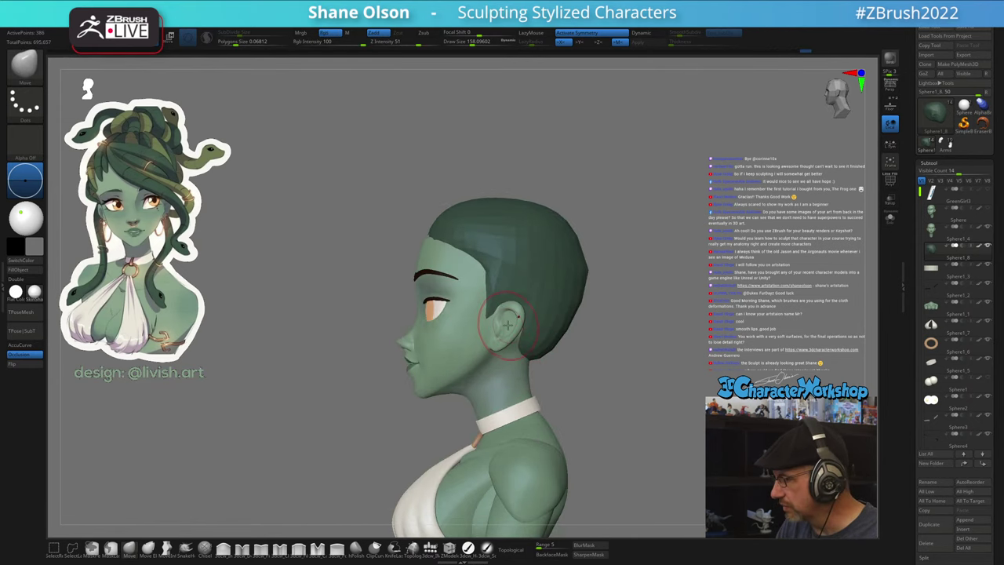
- Refine the sideburn's edge around the front of the ear with the Move brush at a draw size of about 108
key("s")
key("s")
left_click_drag(498, 325, 487, 325)
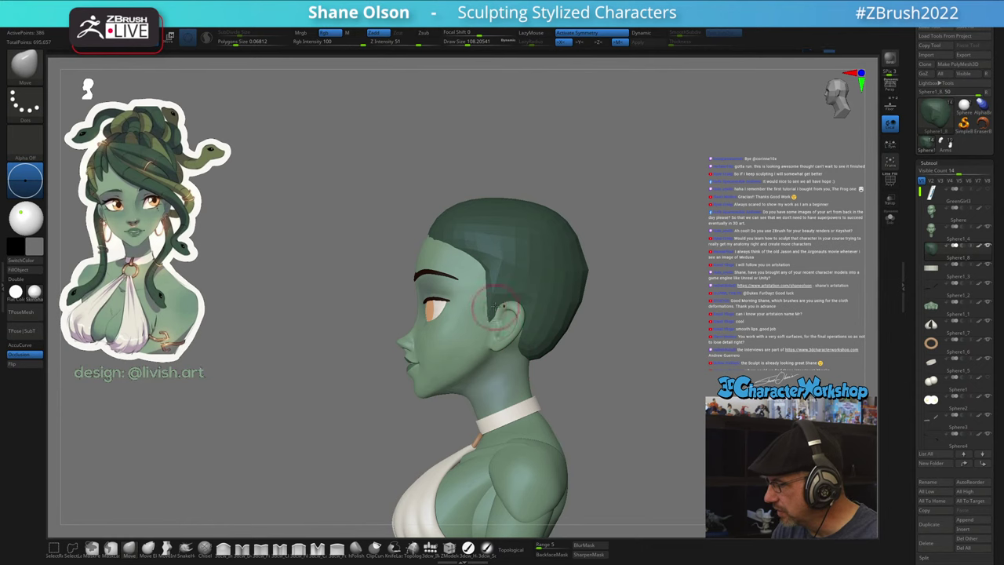
mouse_move(494, 292)
right_mouse_down()
mouse_move(619, 292)
mouse_move(576, 294)
right_mouse_up()
- Set the Move brush's draw size to about 262 and adjust the hair cap's contour behind the ear and along the nape
key("s")
left_click_drag(594, 335, 623, 336)
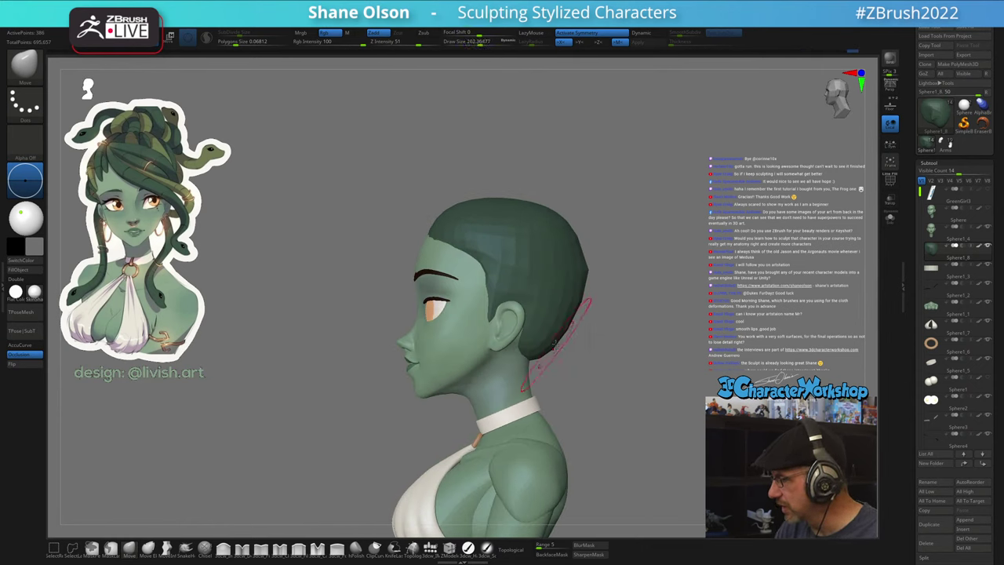
mouse_move(547, 312)
left_mouse_down("shift")
mouse_move(554, 334)
mouse_move(582, 273)
mouse_move(567, 315)
left_mouse_up("shift")
right_click_drag(569, 310, 631, 324)
left_click_drag(632, 325, 597, 347)
right_click_drag(596, 347, 561, 321, "alt")
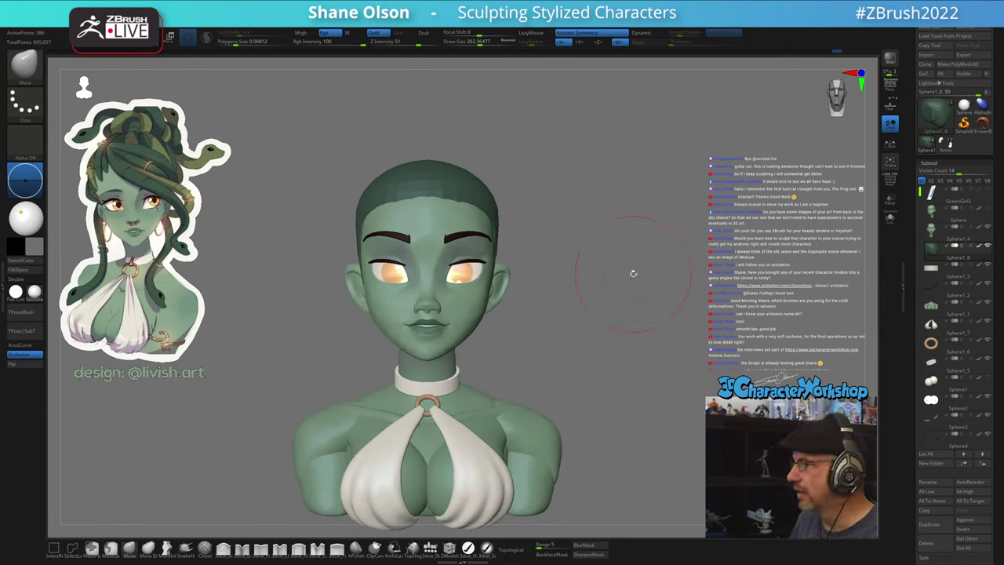
- Try to insert a QuadSphere-2 mesh on the upper back of the hair cap
right_click_drag(632, 273, 541, 285)
mouse_move(625, 244)
right_mouse_down()
mouse_move(628, 217)
mouse_move(643, 240)
mouse_move(598, 264)
mouse_move(617, 265)
mouse_move(627, 243)
mouse_move(601, 217)
mouse_move(606, 242)
right_mouse_up()
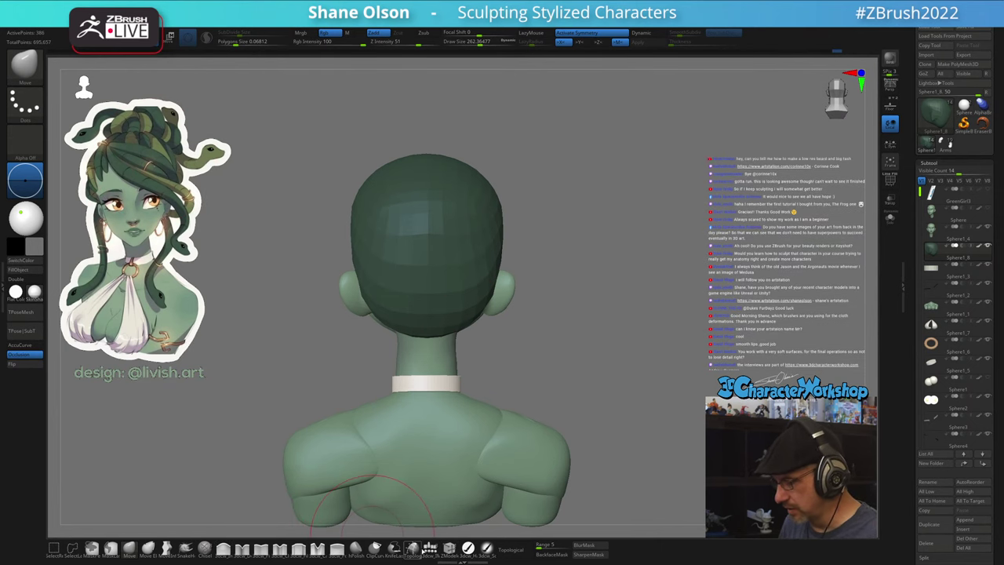
left_click(430, 549)
left_click_drag(566, 239, 581, 250)
left_click_drag(636, 229, 649, 266)
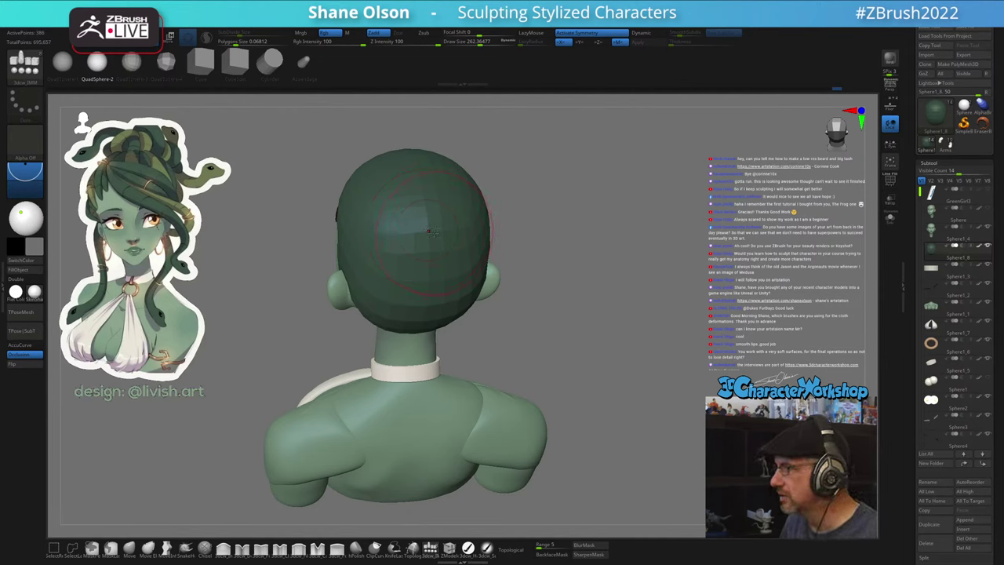
left_click_drag(427, 232, 461, 271)
left_click_drag(710, 271, 629, 288)
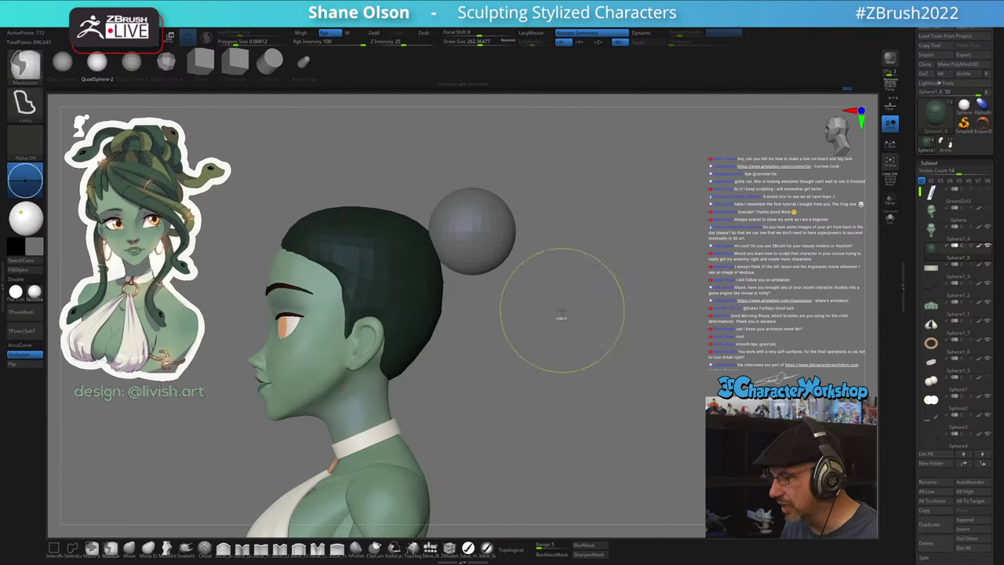
left_click(563, 330, "ctrl")
key("ctrl+z")
key("ctrl+z")
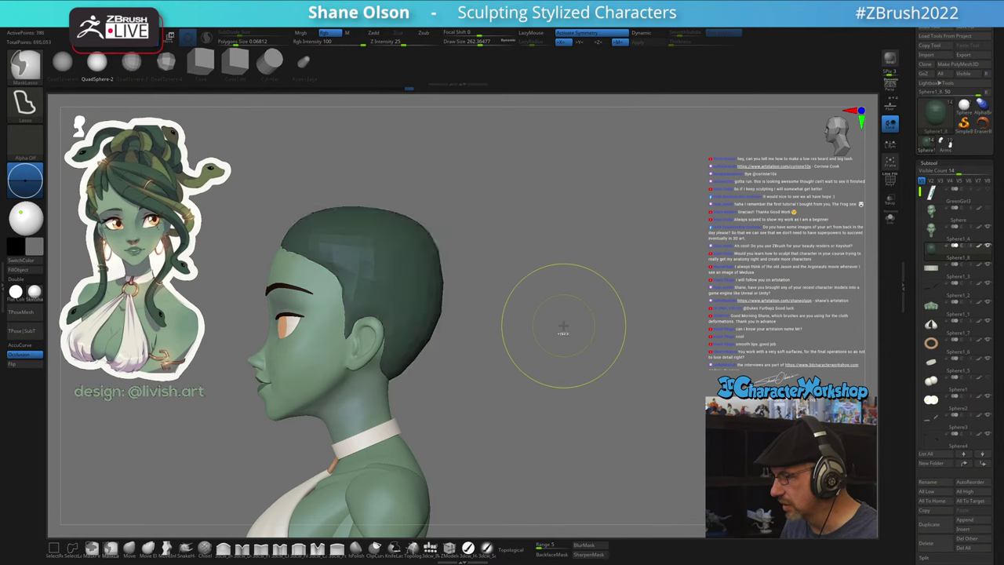
- Insert a QuadSphere-2 mesh at the upper back of the hair cap as the base of the bun
left_click_drag(426, 299, 460, 283)
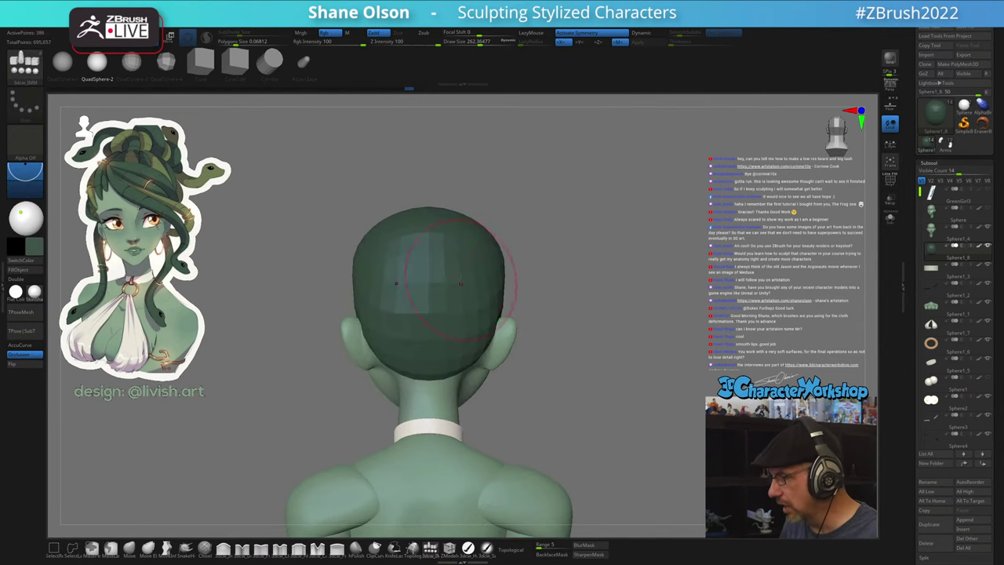
left_click_drag(427, 232, 605, 363)
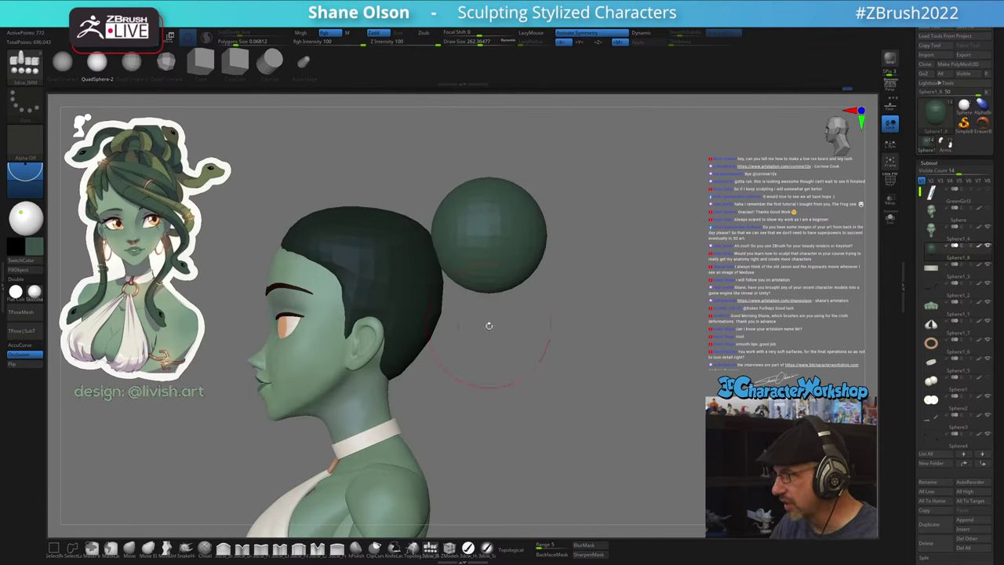
left_click_drag(489, 325, 489, 358, "alt")
- Flatten and tilt the inserted sphere and position it against the upper back of the hair cap as a bun
key("w")
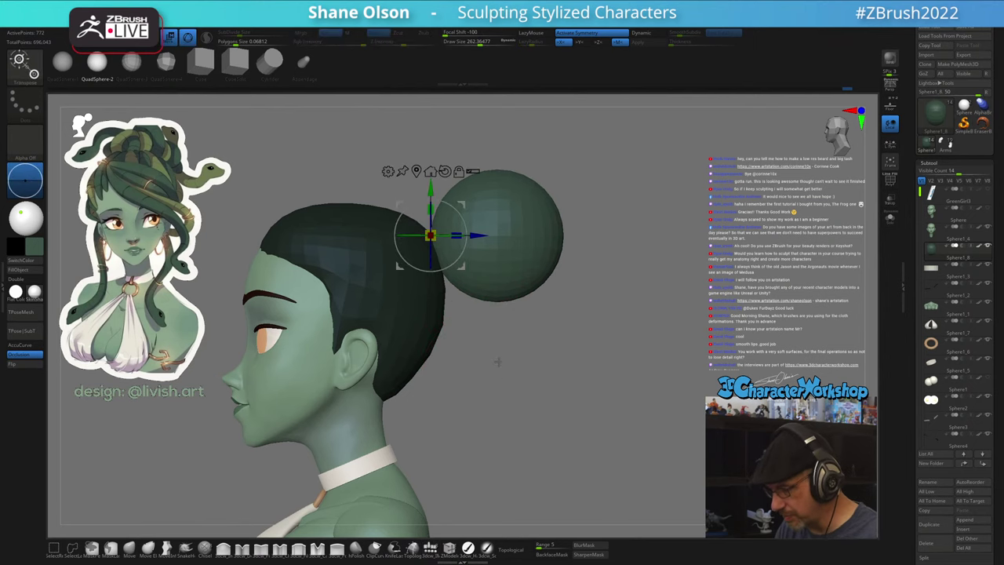
mouse_move(457, 242)
left_mouse_down()
mouse_move(444, 237)
mouse_move(451, 205)
mouse_move(450, 223)
left_mouse_up()
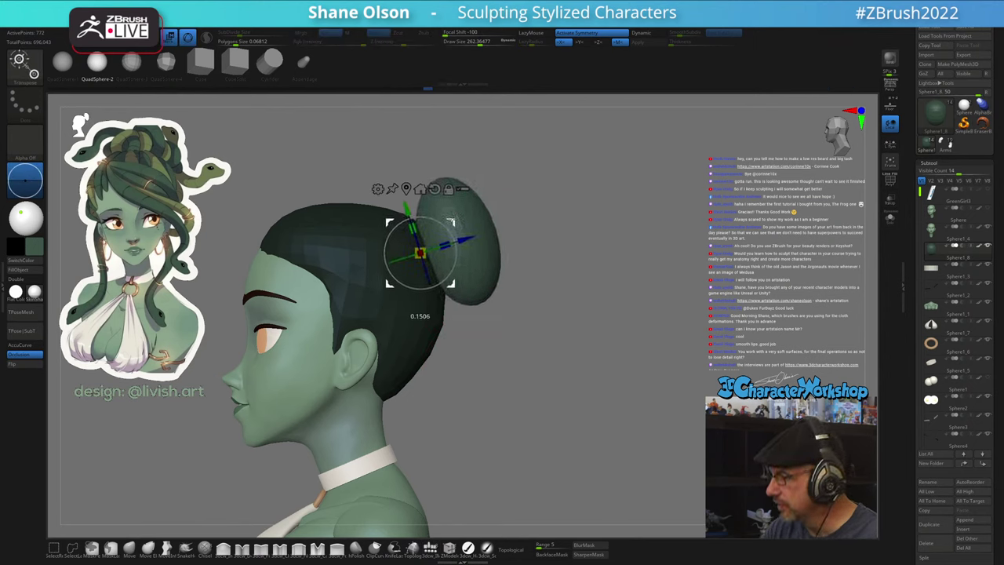
mouse_move(474, 375)
left_mouse_down()
mouse_move(558, 375)
mouse_move(473, 376)
left_mouse_up()
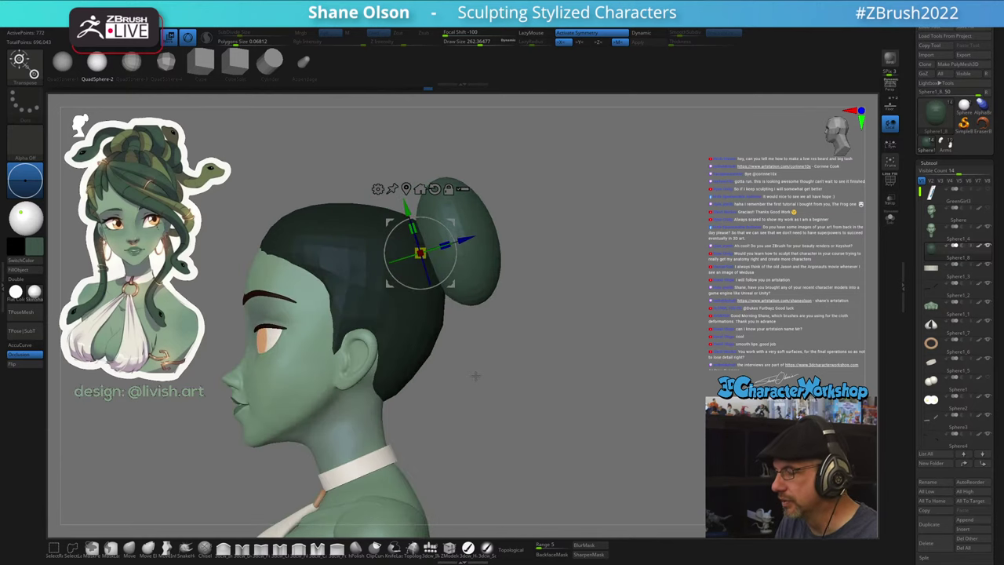
left_click_drag(422, 252, 446, 231)
left_click_drag(496, 427, 548, 427)
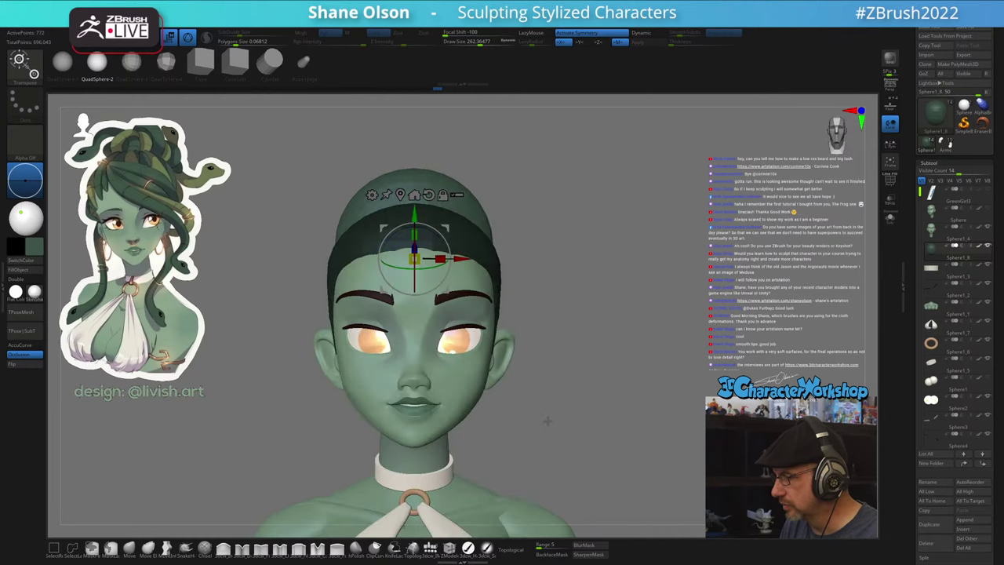
left_click_drag(549, 279, 486, 280)
left_click_drag(400, 239, 443, 263)
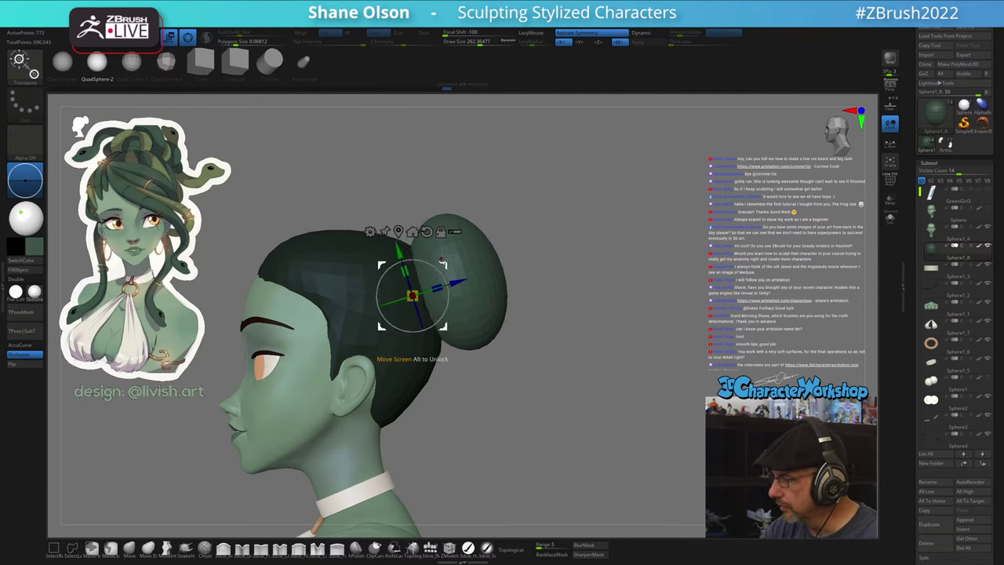
mouse_move(543, 389)
left_mouse_down()
mouse_move(584, 383)
mouse_move(559, 395)
mouse_move(563, 376)
mouse_move(545, 342)
mouse_move(559, 373)
mouse_move(545, 365)
mouse_move(564, 363)
mouse_move(556, 361)
left_mouse_up()
- Leave the transform mode, preview the hair with dynamic subdivision smoothing, and examine the bust from front and three-quarter views
key("q")
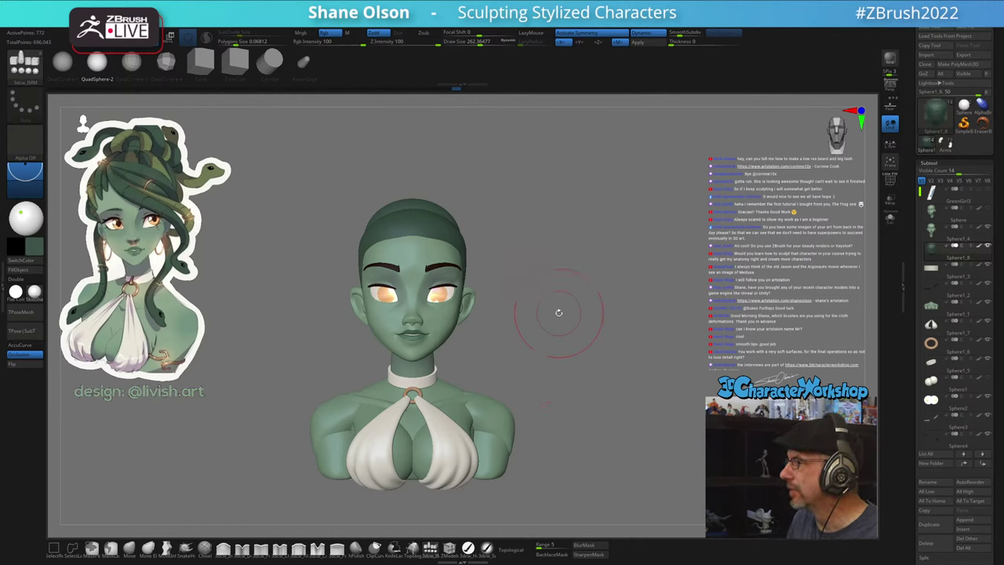
scroll(556, 309, "down", 2)
left_click_drag(556, 302, 541, 321, "alt")
left_click_drag(538, 281, 541, 290)
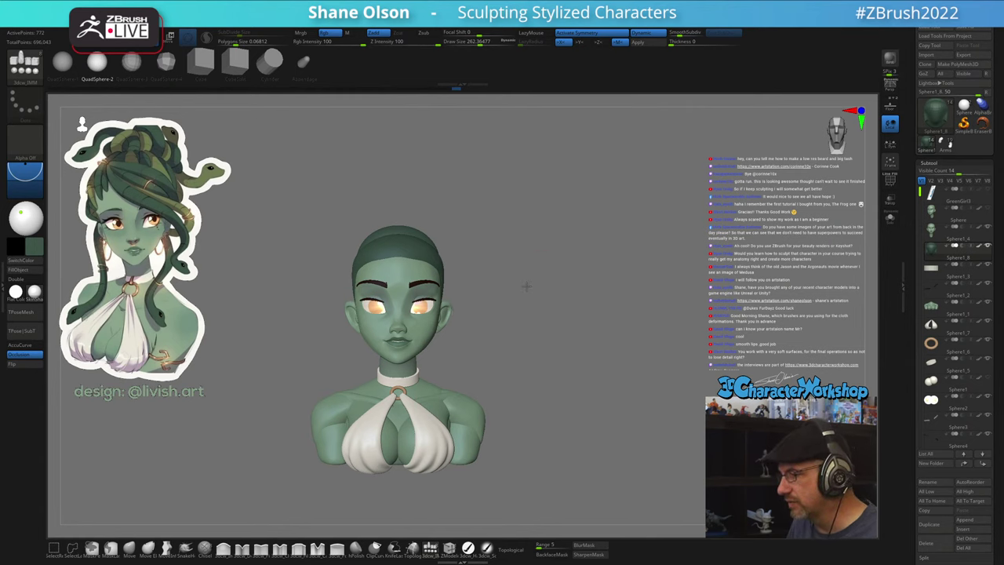
scroll(530, 270, "up", 3)
mouse_move(522, 253)
left_mouse_down()
mouse_move(466, 270)
mouse_move(414, 256)
left_mouse_up()
left_click_drag(610, 254, 562, 276)
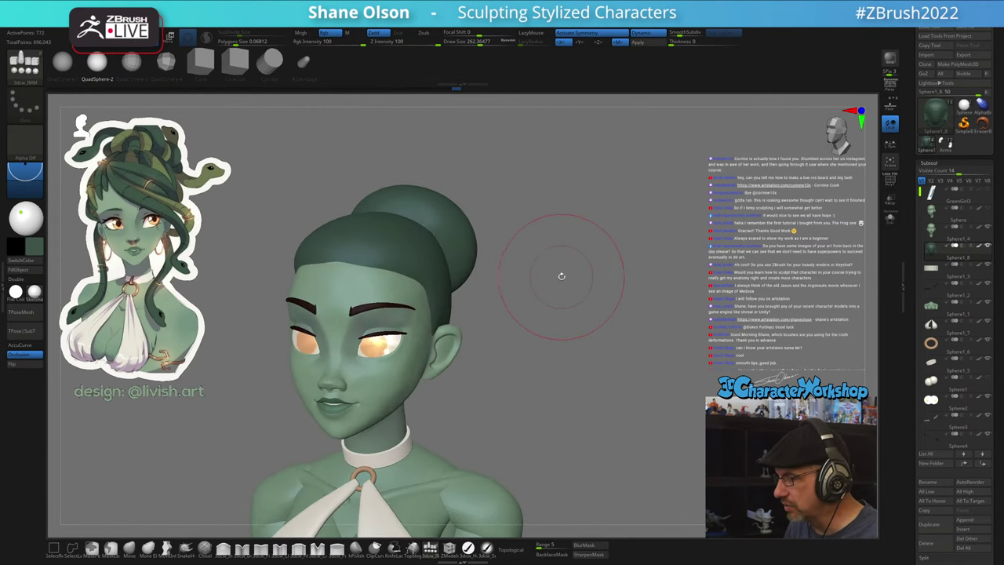
- Adjust the hair cap's shape around the bun and front hairline with the Move brush at a draw size of about 286
left_click(147, 547)
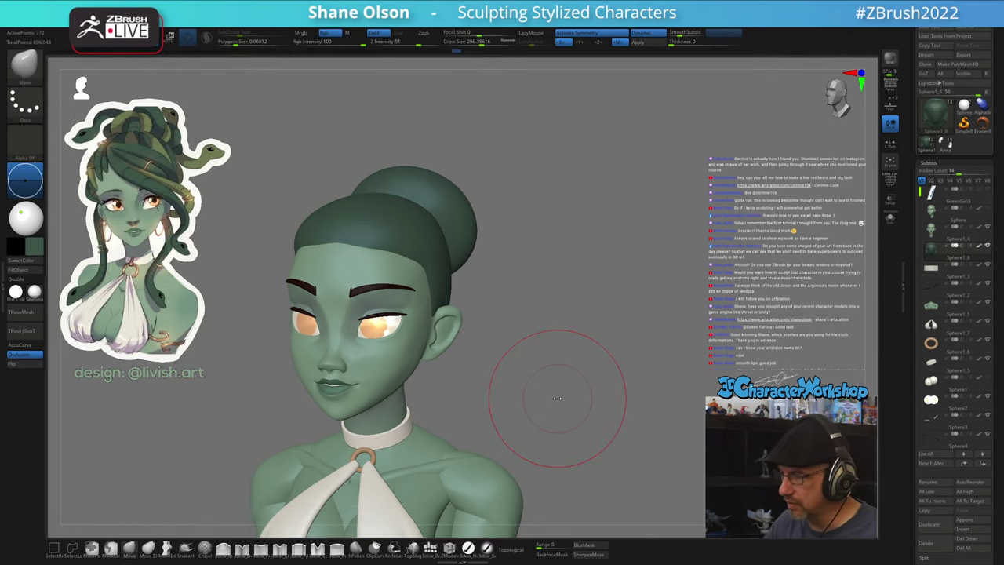
mouse_move(557, 399)
left_mouse_down()
mouse_move(493, 309)
mouse_move(475, 215)
left_mouse_up()
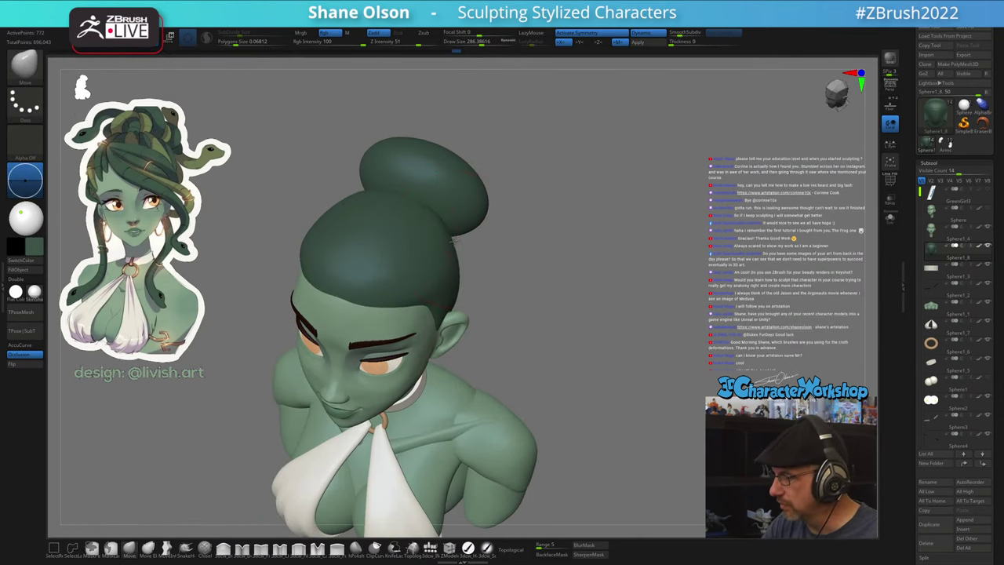
mouse_move(474, 252)
left_mouse_down()
mouse_move(463, 272)
mouse_move(496, 259)
left_mouse_up()
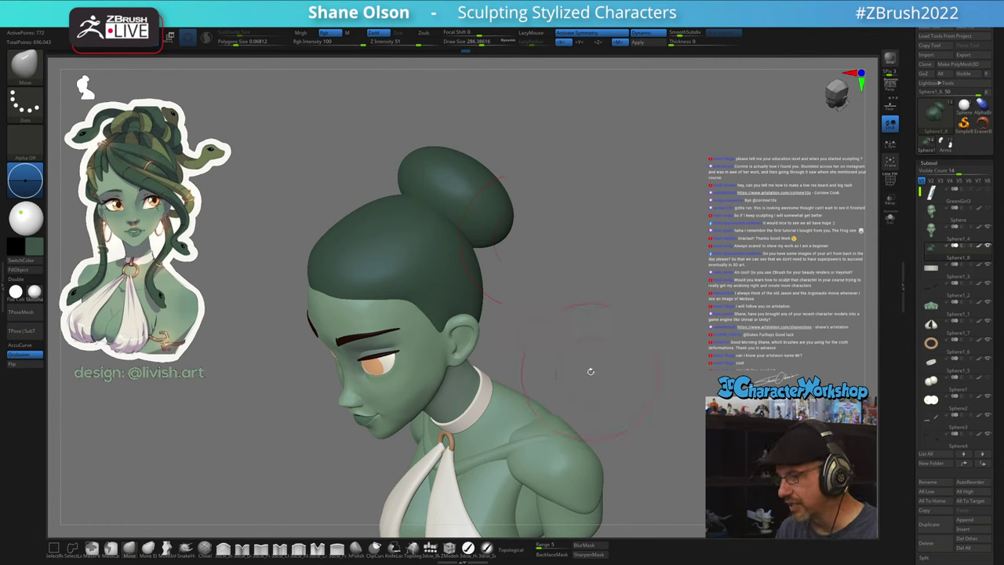
left_click_drag(590, 371, 584, 368, "shift")
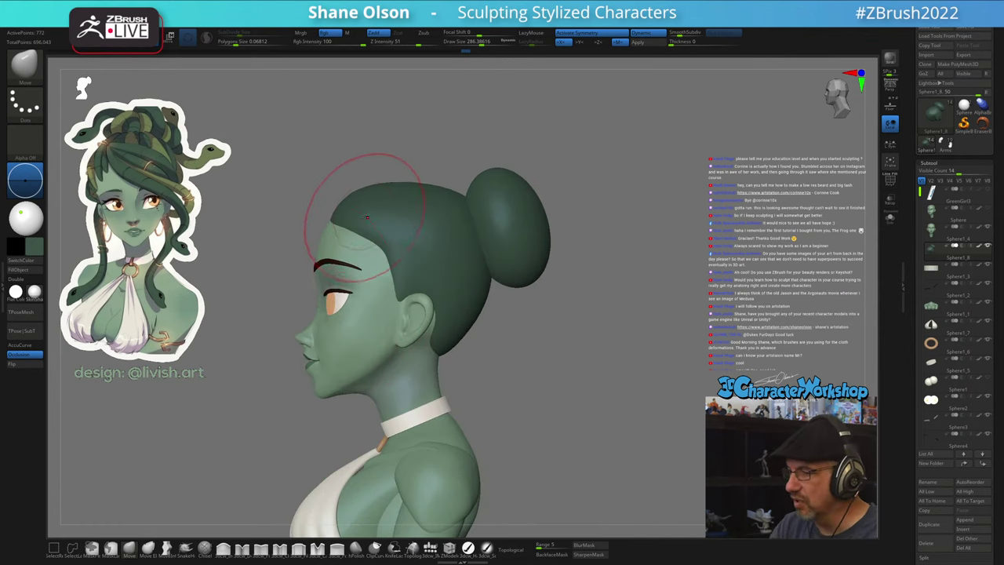
mouse_move(392, 212)
left_mouse_down()
mouse_move(452, 228)
mouse_move(443, 265)
left_mouse_up()
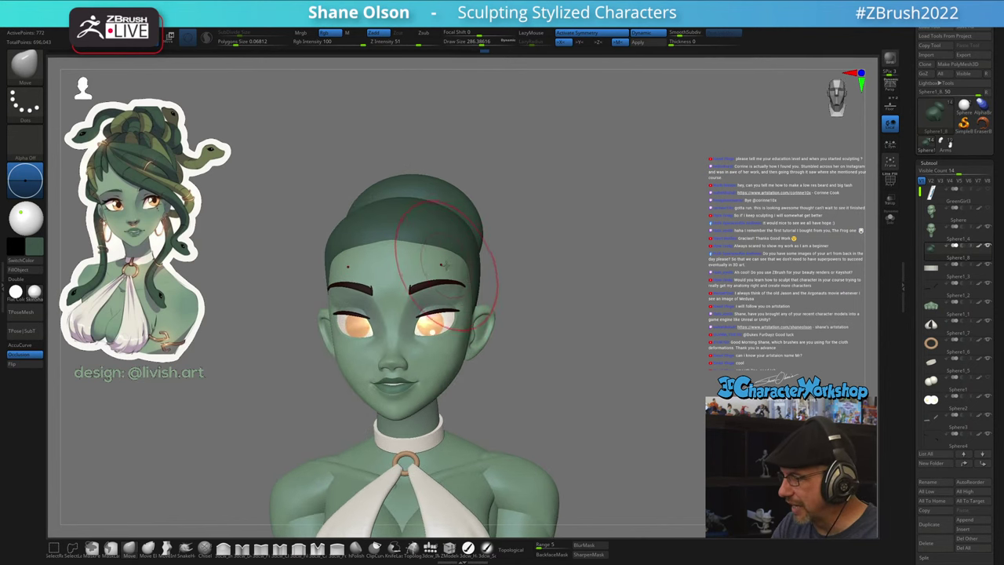
- Reduce the Move brush's draw size to about 245 and refine the hairline across the forehead
key("b")
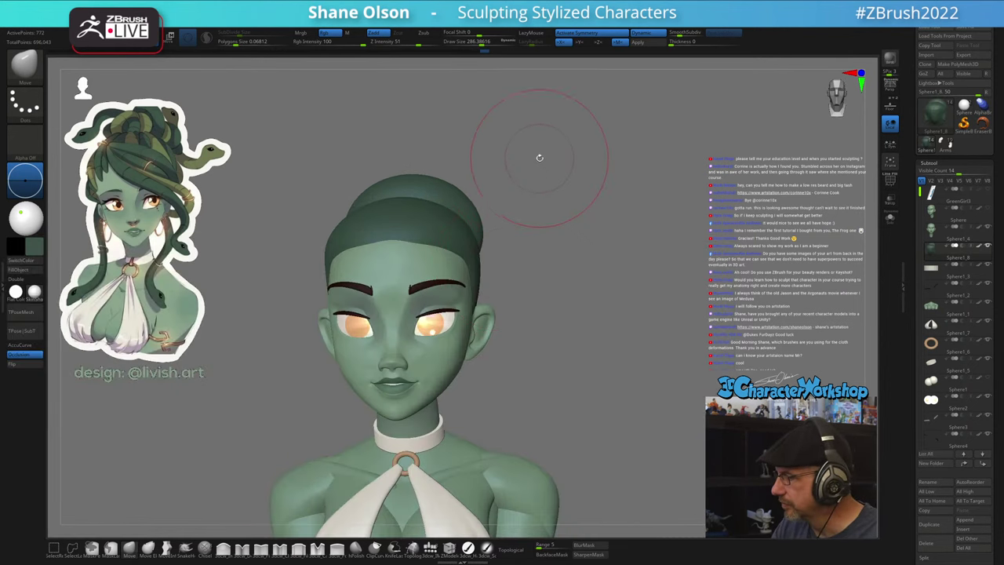
mouse_move(495, 266)
left_mouse_down()
mouse_move(444, 269)
mouse_move(495, 291)
mouse_move(502, 278)
mouse_move(478, 296)
left_mouse_up()
right_click_drag(473, 297, 473, 320)
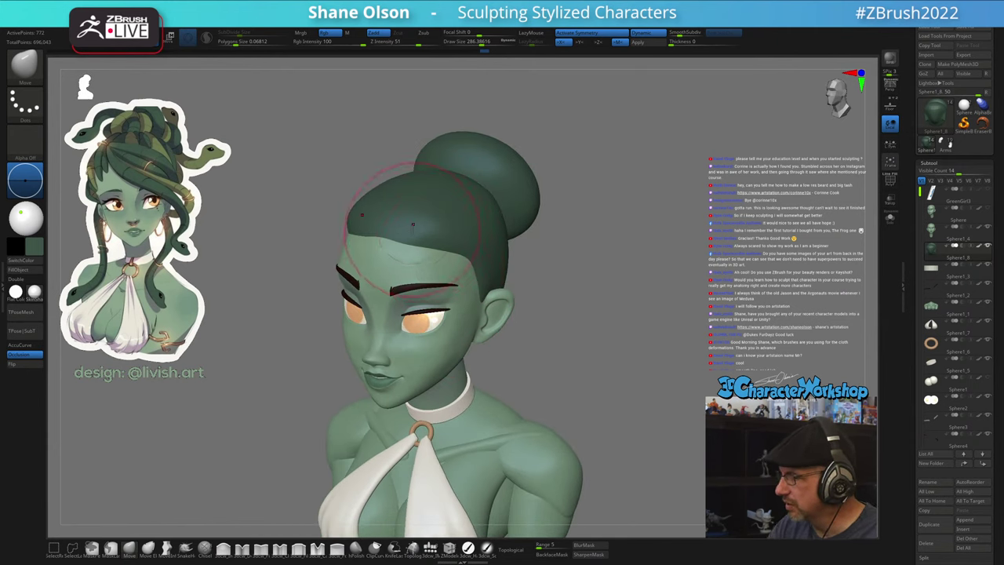
mouse_move(408, 222)
right_mouse_down()
mouse_move(410, 245)
mouse_move(399, 248)
right_mouse_up()
key("s")
mouse_move(399, 222)
left_mouse_down()
mouse_move(385, 229)
mouse_move(404, 214)
left_mouse_up()
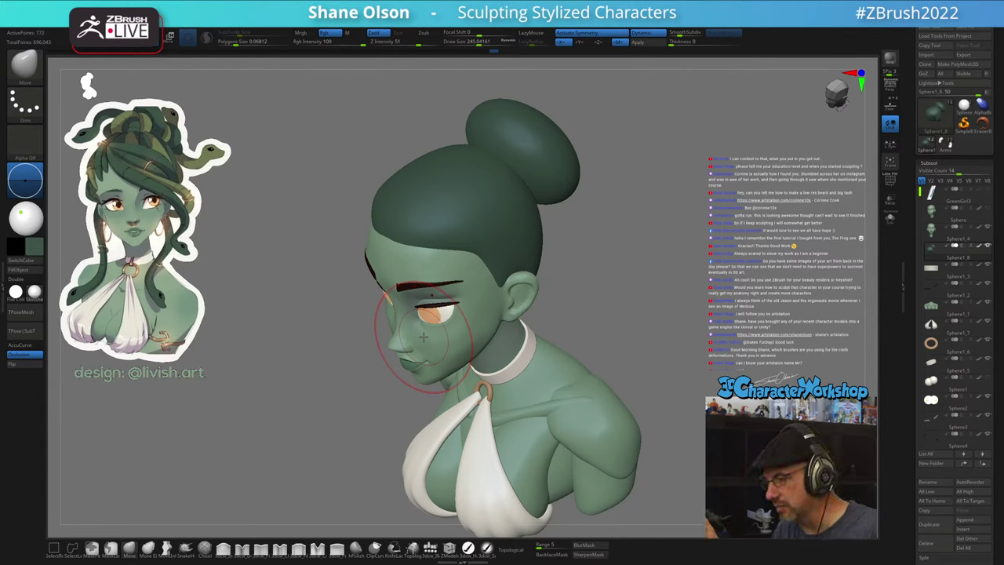
- Set the Move brush's draw size to about 274 and examine the hair cap and bun from side and three-quarter views
mouse_move(625, 364)
left_mouse_down()
mouse_move(643, 347)
mouse_move(609, 365)
mouse_move(599, 401)
mouse_move(627, 386)
left_mouse_up()
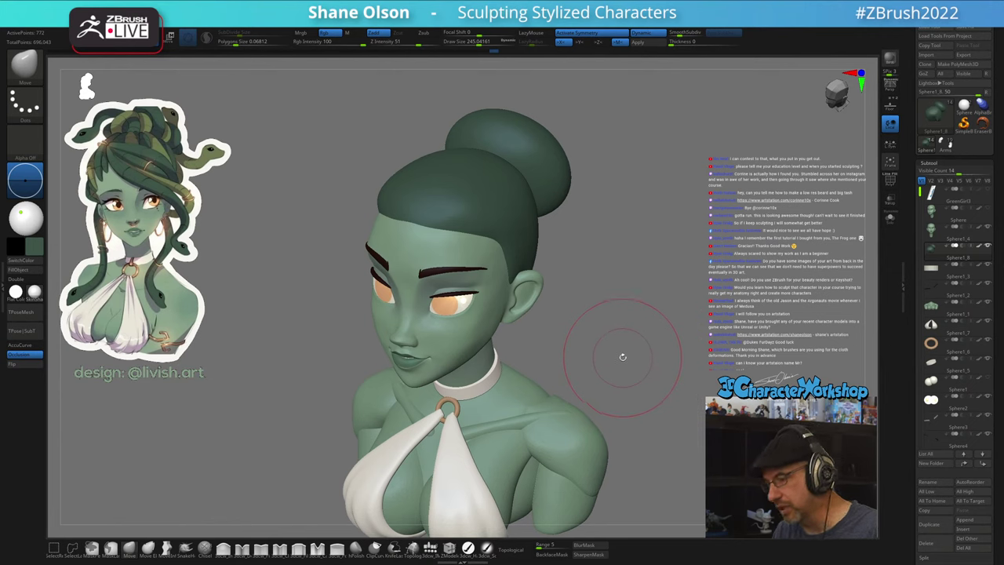
mouse_move(622, 356)
left_mouse_down()
mouse_move(578, 391)
mouse_move(570, 379)
left_mouse_up()
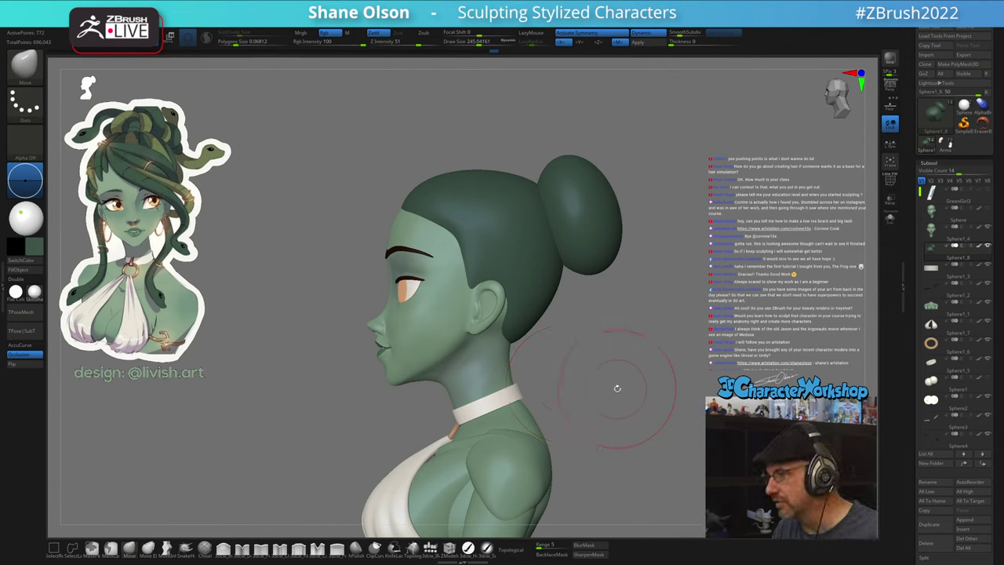
left_click_drag(596, 384, 605, 347)
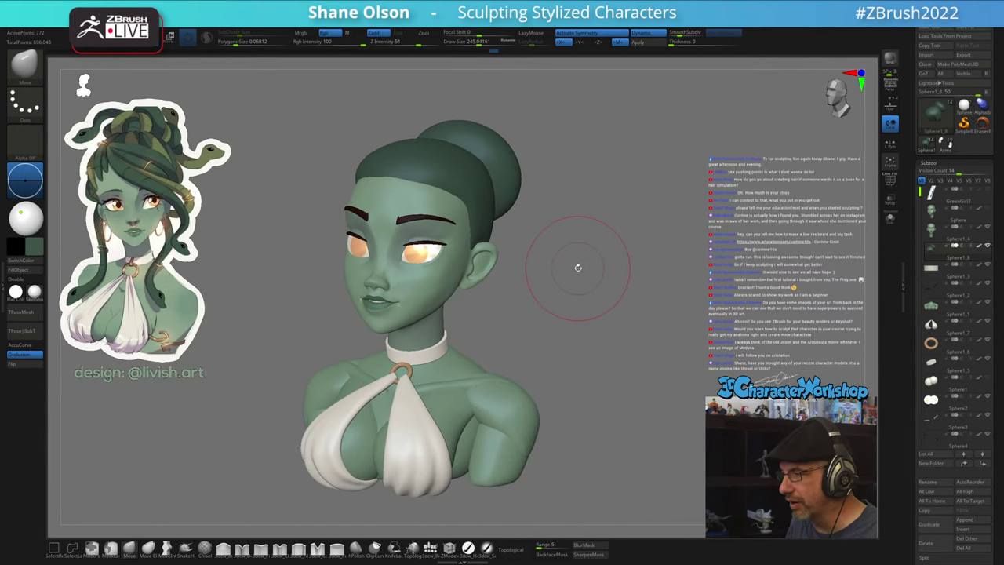
key("s")
left_click_drag(557, 284, 561, 284)
mouse_move(610, 230)
left_mouse_down()
mouse_move(601, 225)
mouse_move(592, 279)
left_mouse_up()
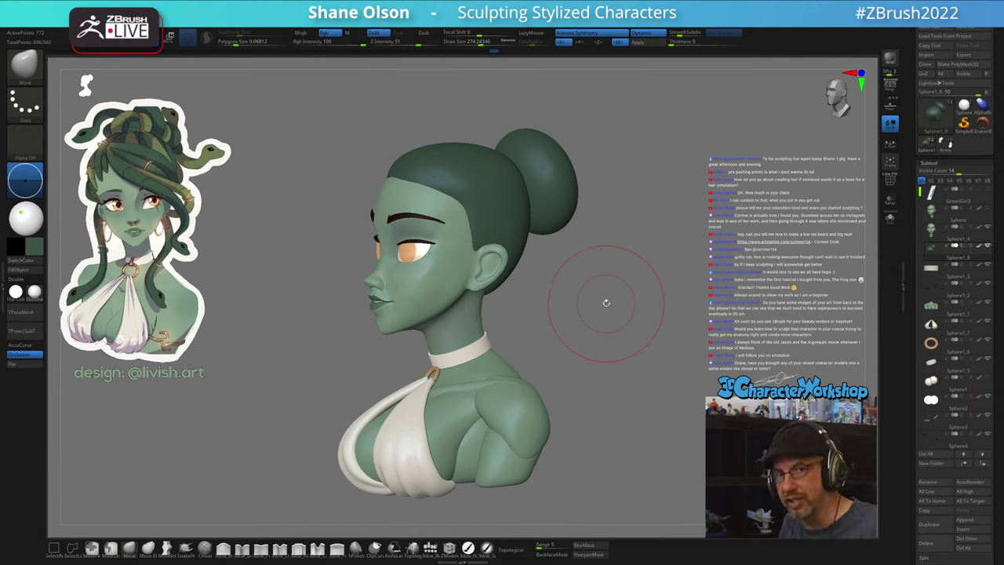
mouse_move(618, 294)
left_mouse_down()
mouse_move(638, 298)
mouse_move(642, 272)
mouse_move(609, 287)
mouse_move(628, 291)
mouse_move(614, 278)
left_mouse_up()
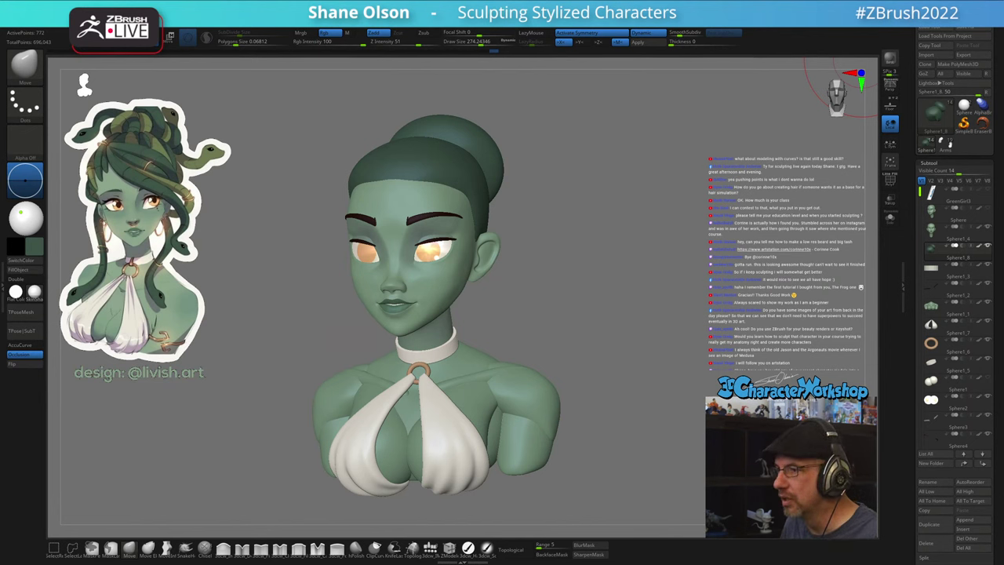
- Switch to the web browser and look over the course list on the 3D Character Workshop training page
key("alt+Tab")
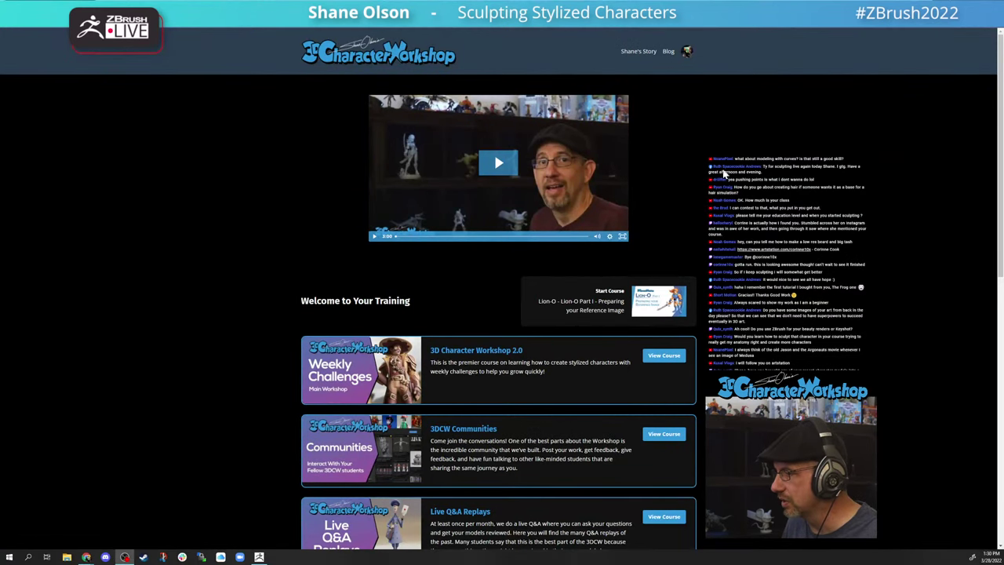
scroll(789, 210, "down", 3)
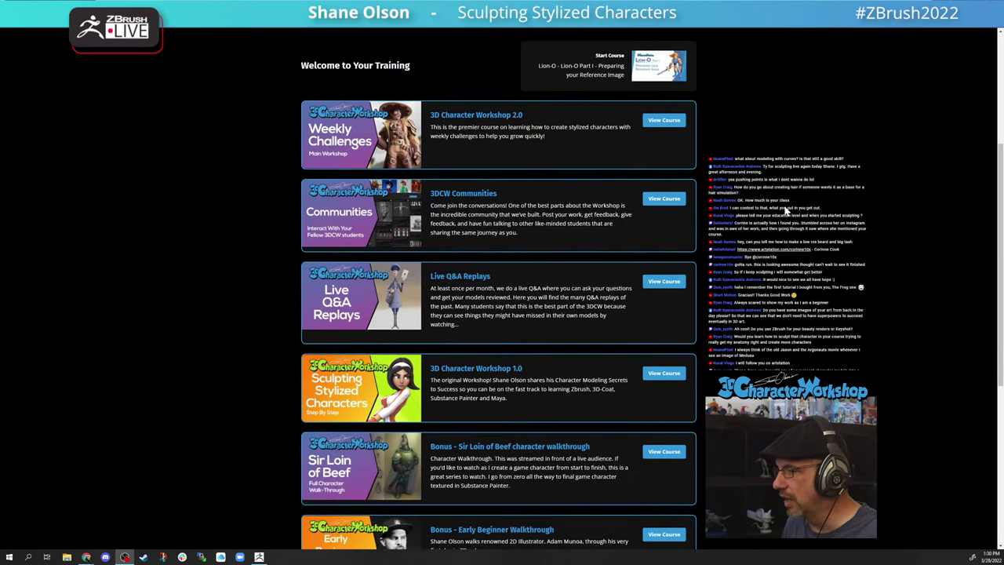
scroll(776, 206, "down", 1)
scroll(737, 200, "up", 1)
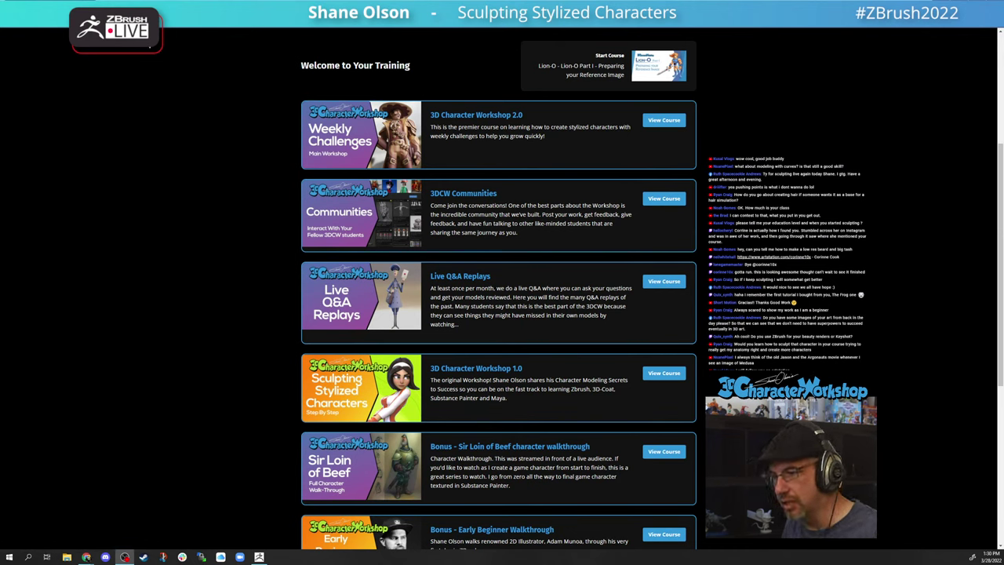
- Open the 3D Character Workshop community forum in the browser and close the unneeded blank tab
key("ctrl+t")
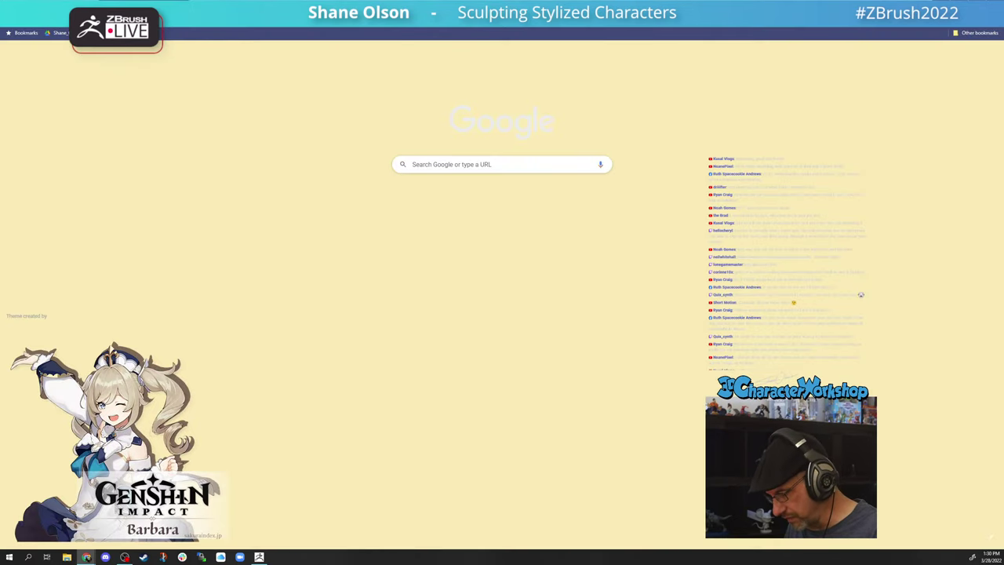
type("forum")
key("Return")
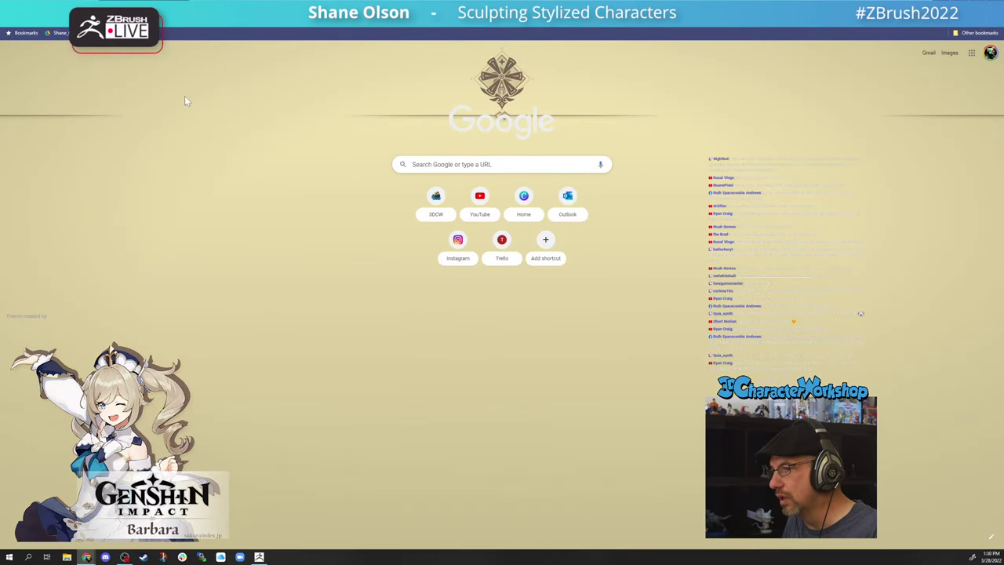
key("ctrl+w")
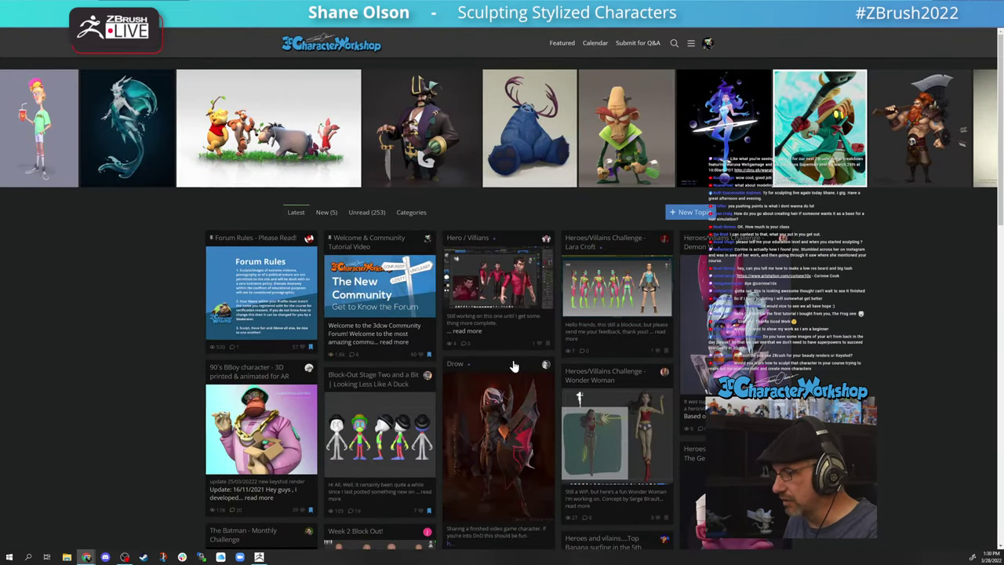
- Browse the latest student sculpts posted on the 3D Character Workshop forum
scroll(401, 329, "down", 3)
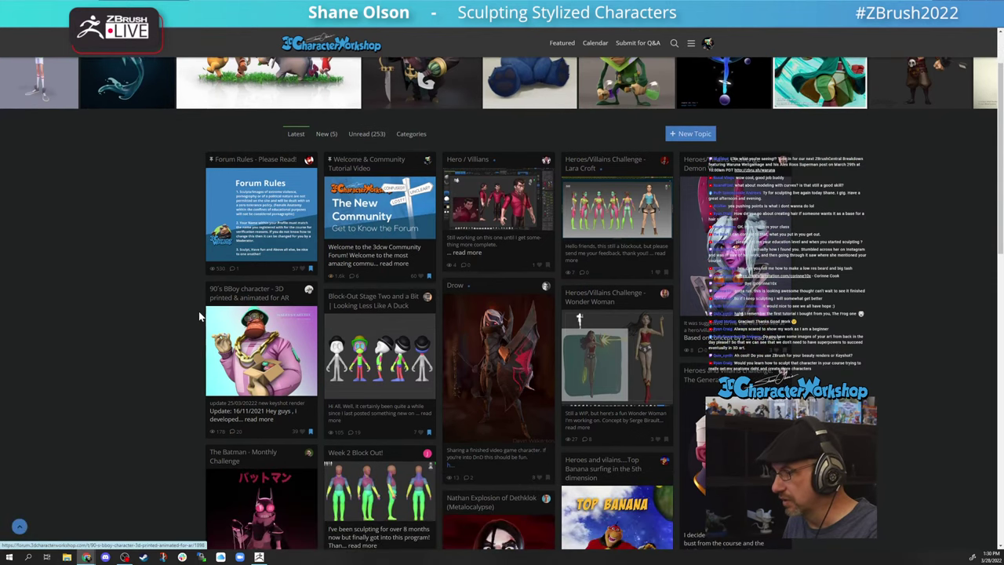
scroll(198, 314, "down", 5)
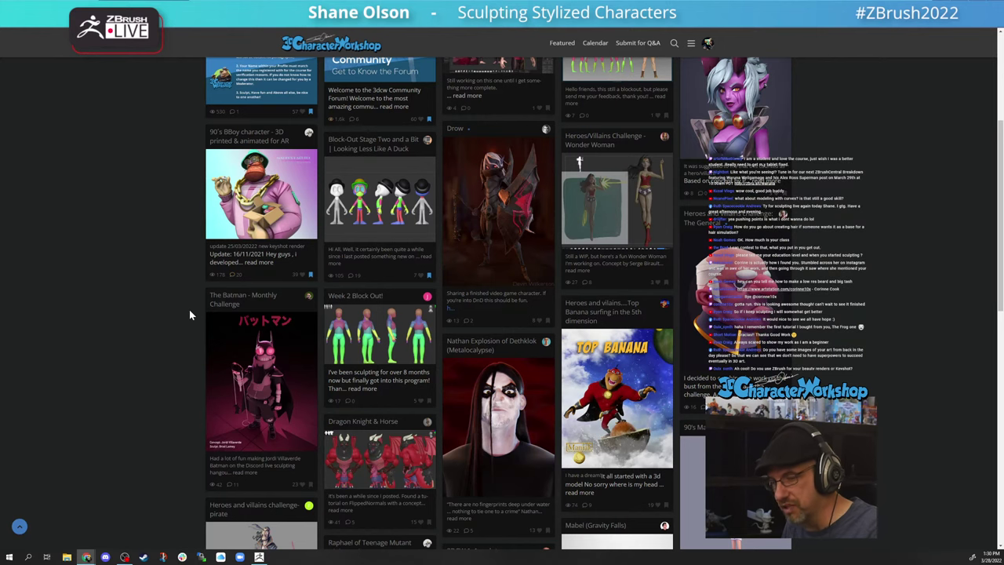
scroll(189, 309, "down", 2)
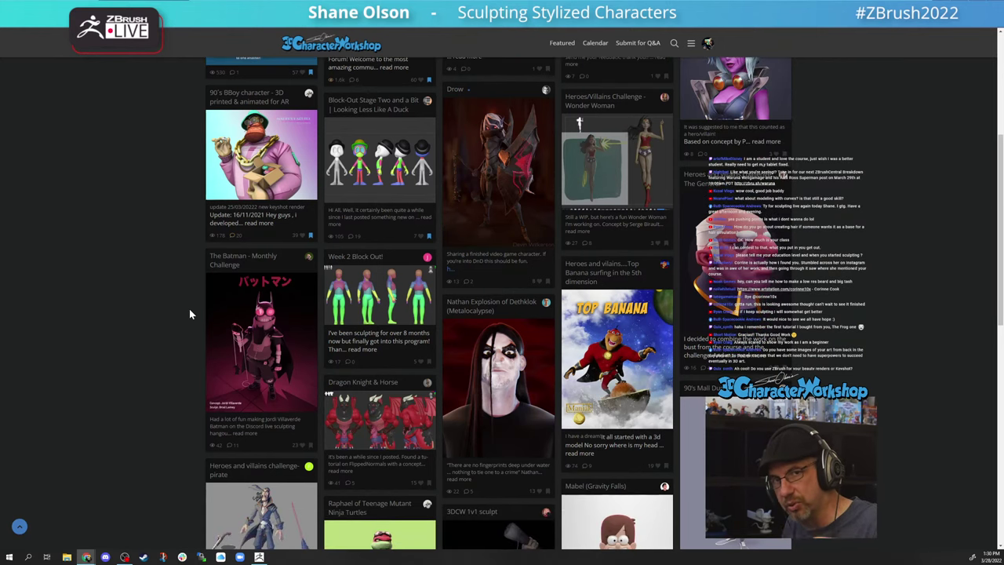
scroll(189, 308, "down", 3)
scroll(189, 308, "down", 6)
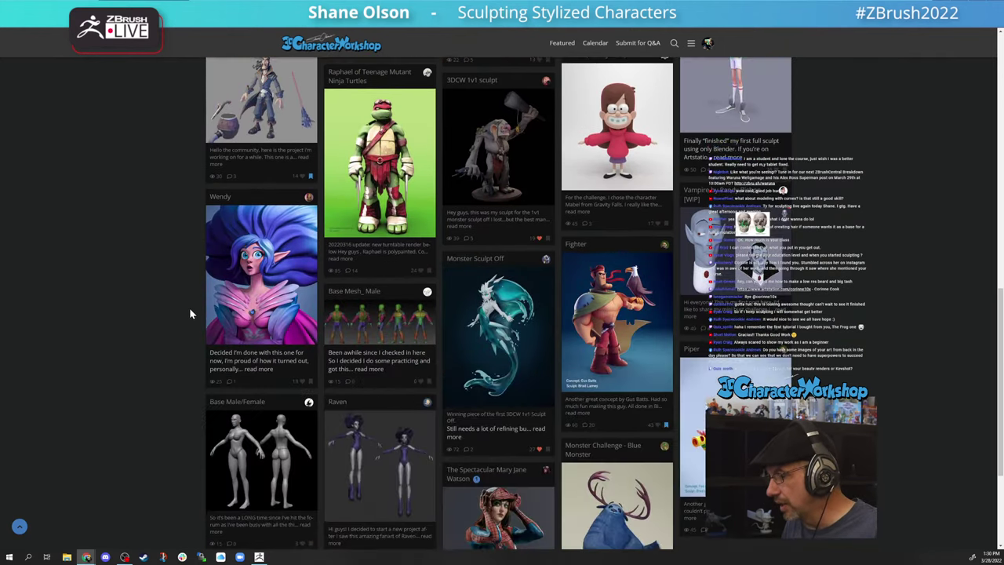
scroll(190, 308, "up", 2)
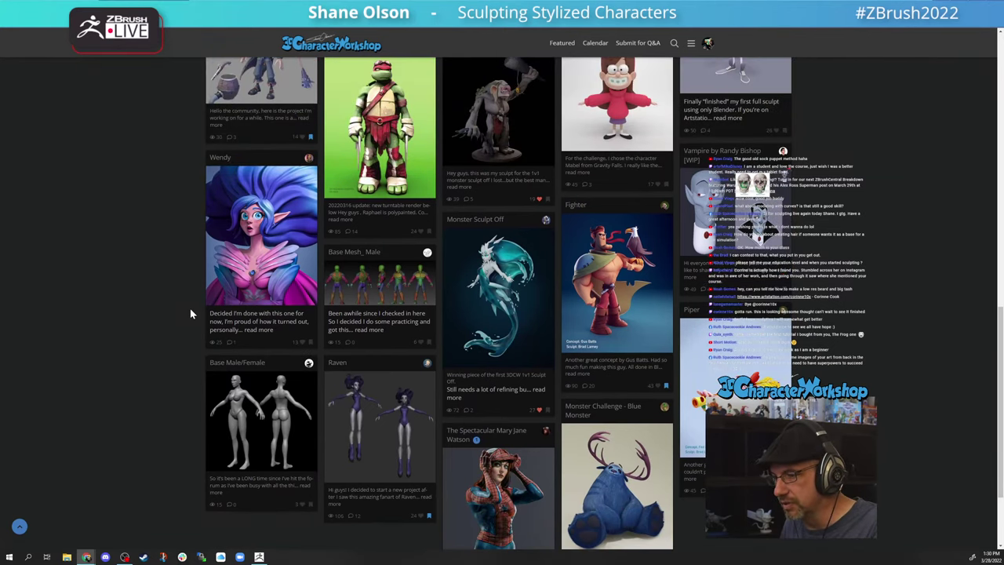
scroll(392, 306, "down", 3)
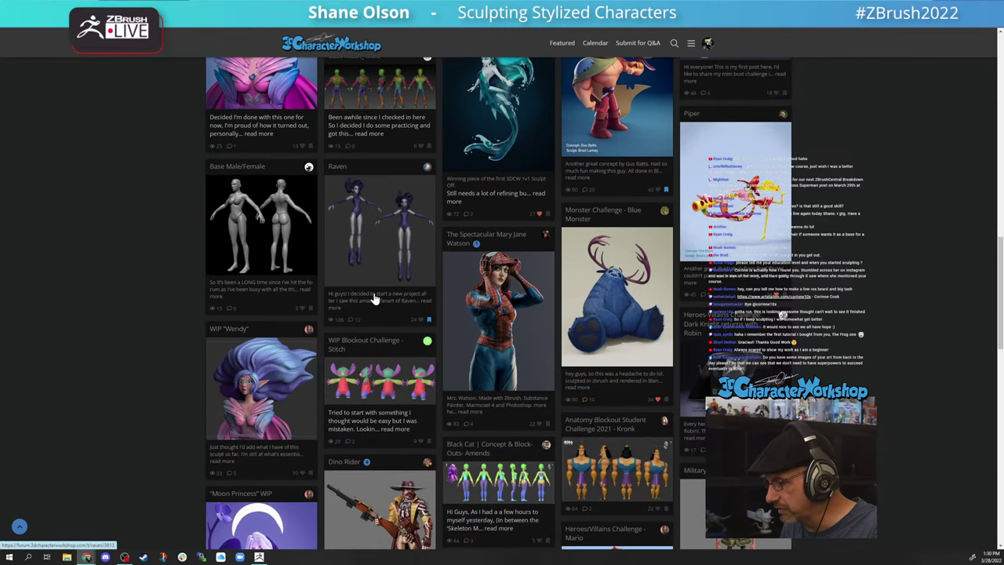
- Look through the older forum posts of student sculpts, down to the Joker, Filburt and The Thing entries
scroll(375, 299, "down", 1)
scroll(375, 299, "down", 5)
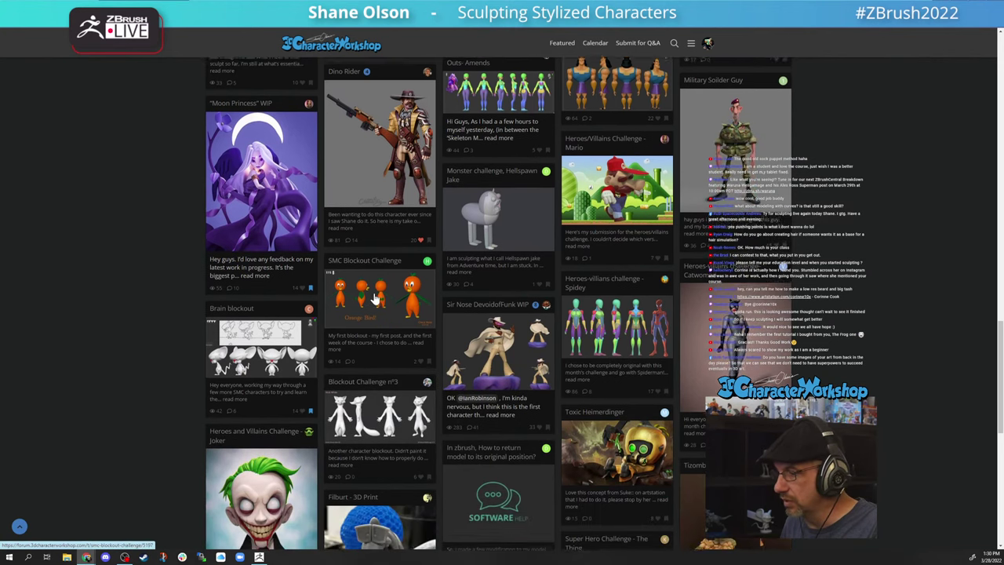
scroll(224, 412, "down", 4)
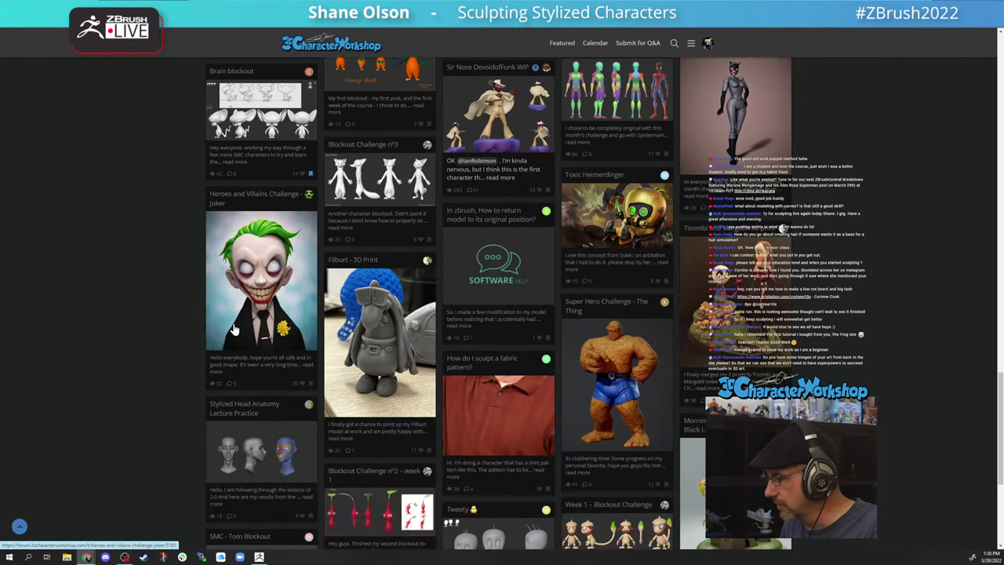
scroll(234, 329, "down", 3)
scroll(298, 306, "up", 2)
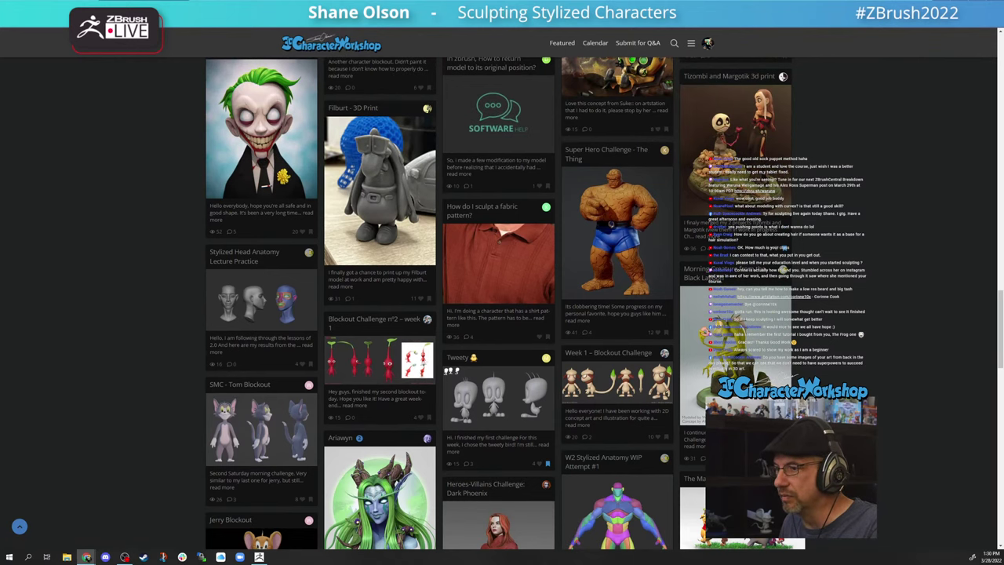
- Return to the training page and look over its full course list, including the bonus walkthroughs
left_click(179, 6)
scroll(199, 385, "down", 2)
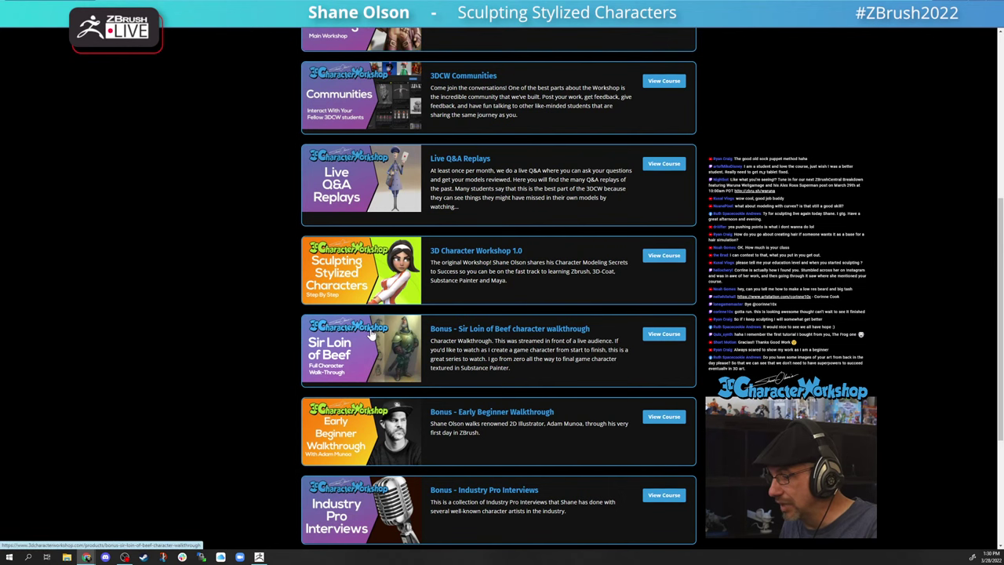
scroll(188, 339, "down", 1)
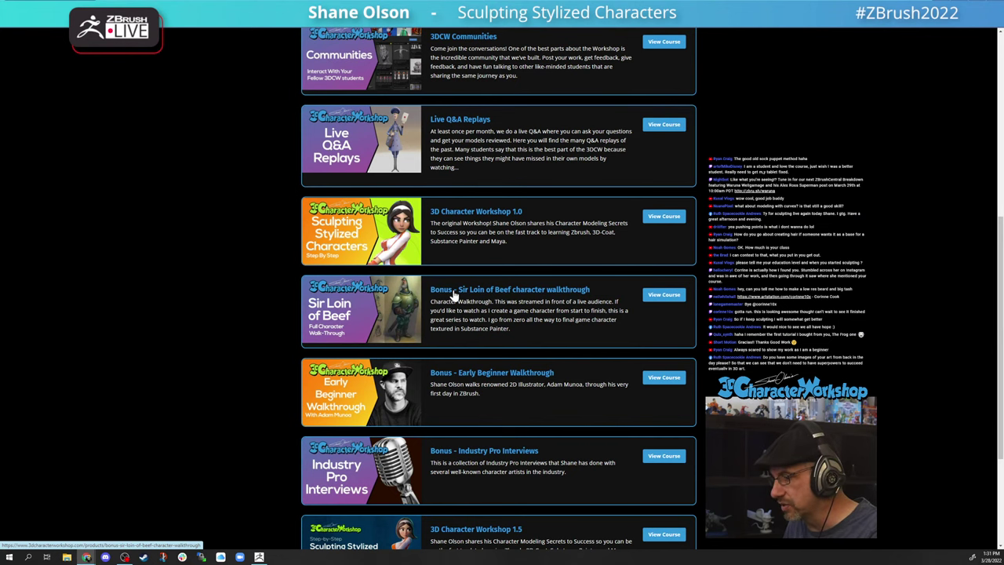
scroll(453, 295, "down", 4)
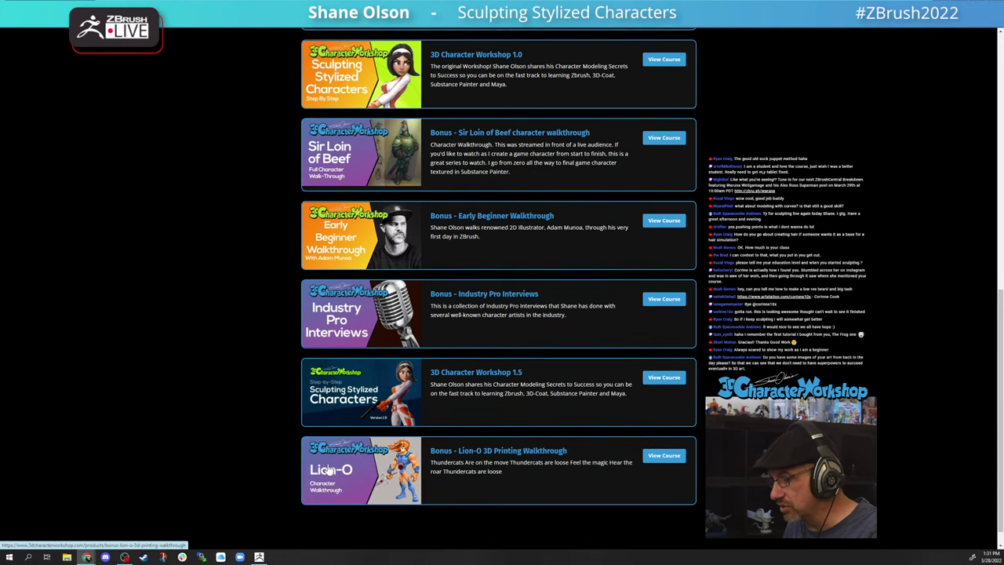
scroll(448, 411, "up", 3)
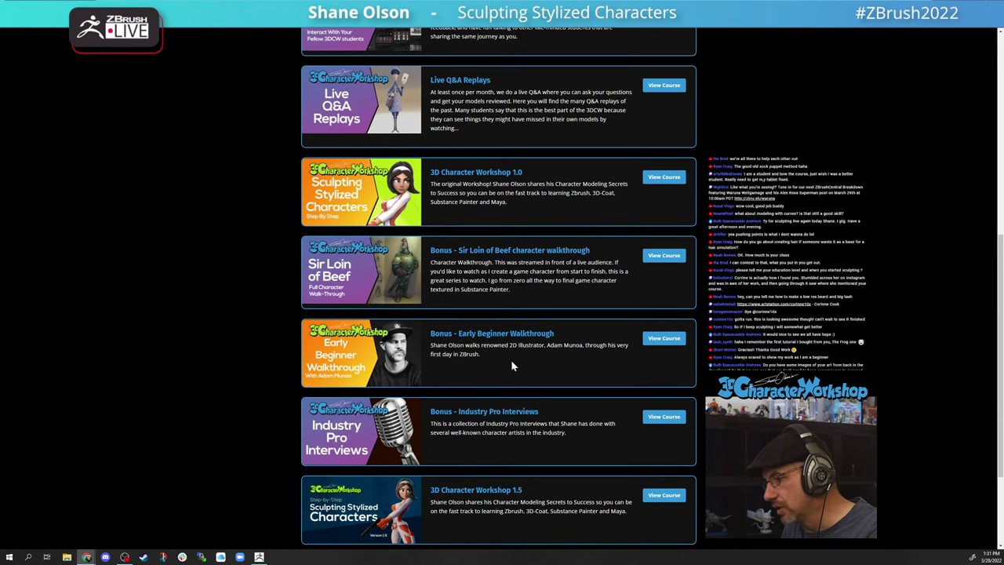
scroll(470, 361, "up", 3)
scroll(471, 361, "up", 3)
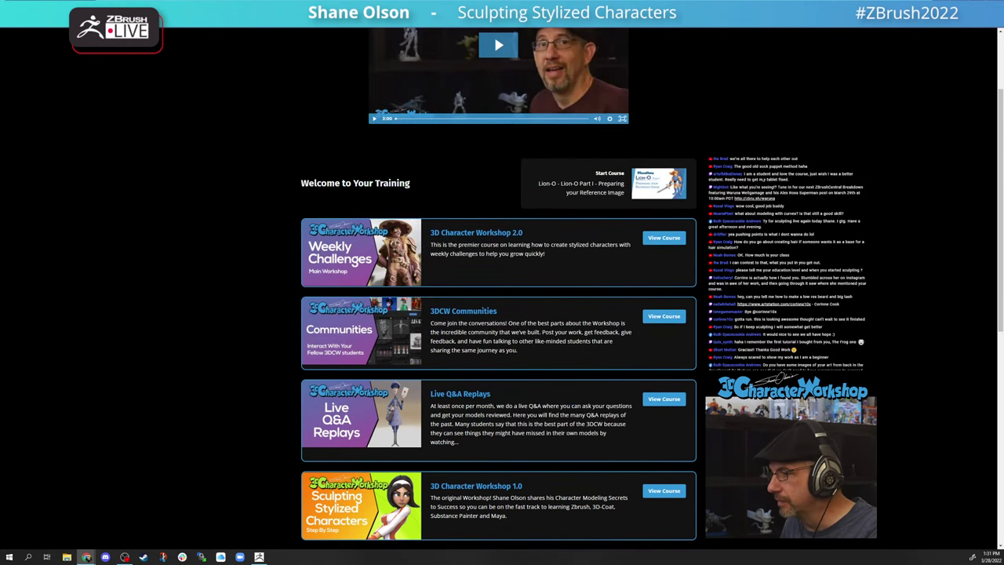
- Open the 3D Character Workshop 2.0 course and look through its blockout, anatomy, mini bust and stylized hair and fur challenges
left_click(665, 319)
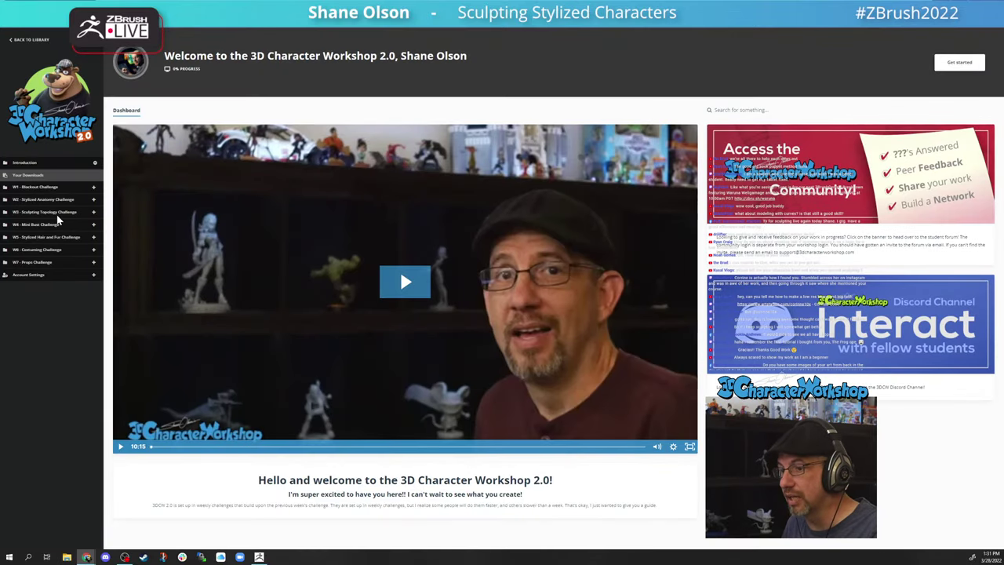
left_click(40, 187)
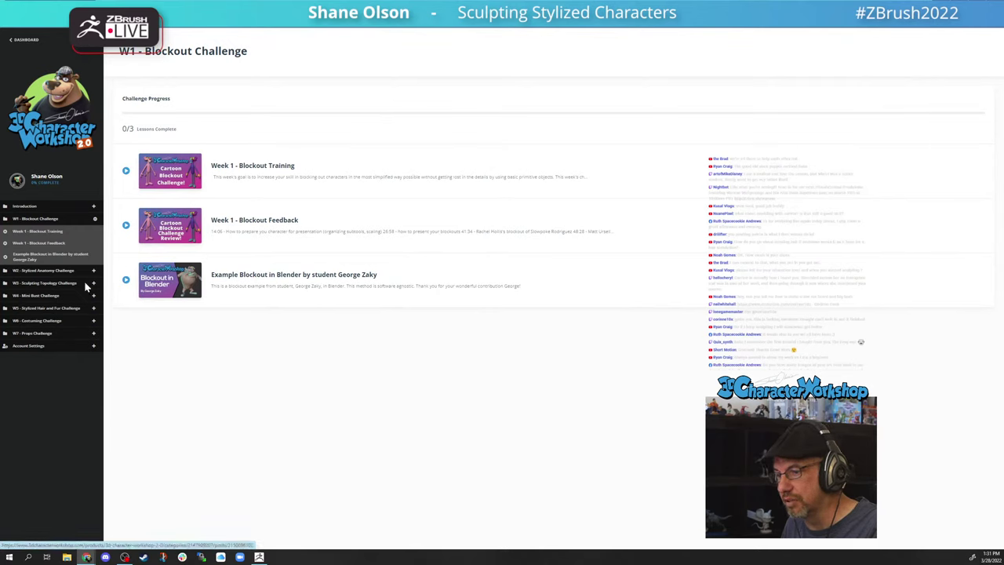
left_click(39, 272)
scroll(359, 249, "down", 1)
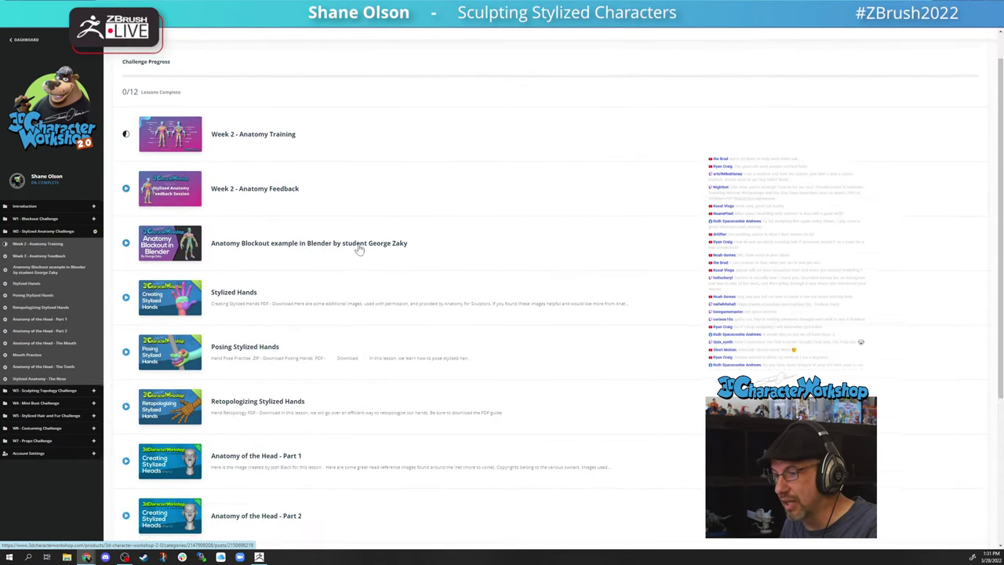
left_click(176, 136)
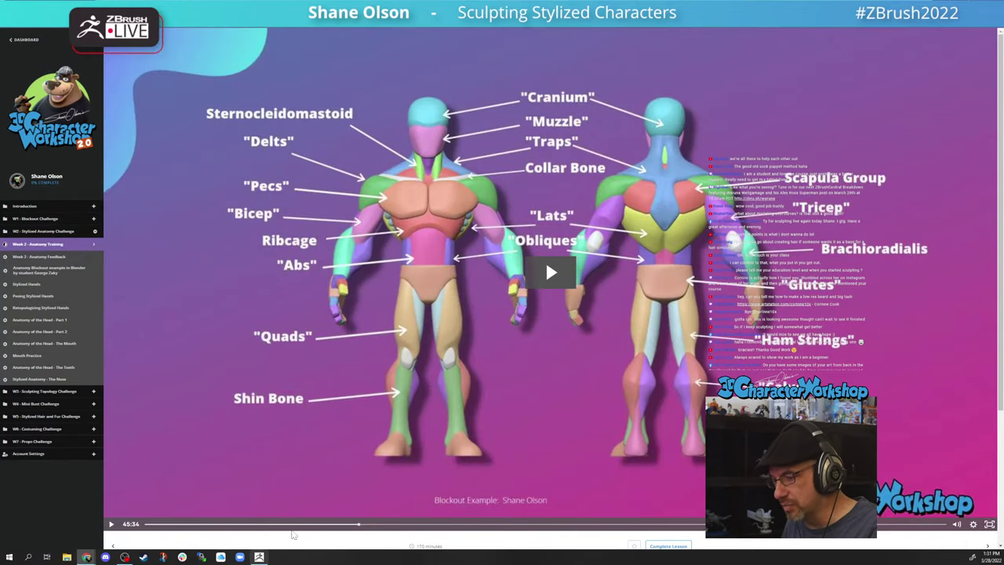
left_click(50, 405)
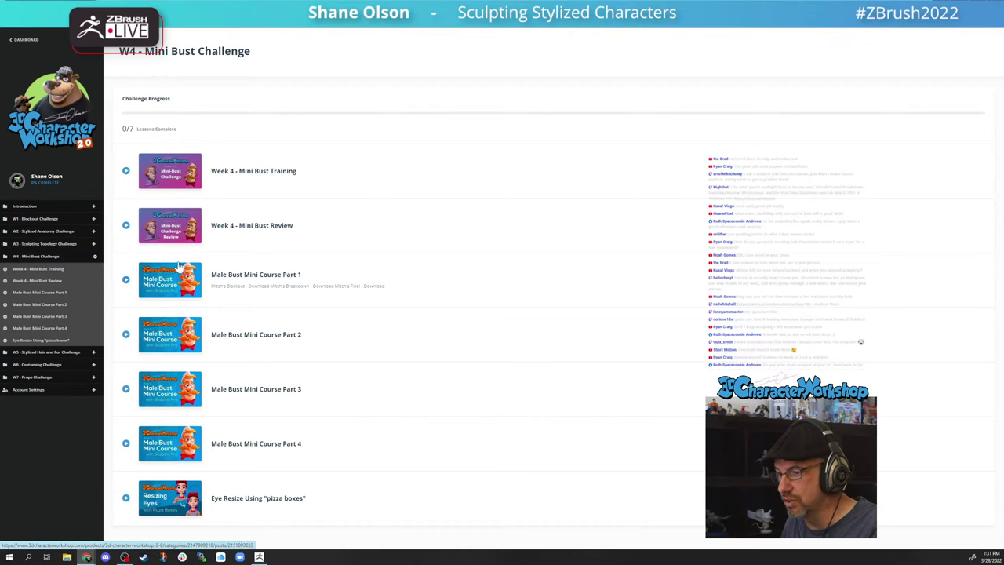
left_click(93, 353)
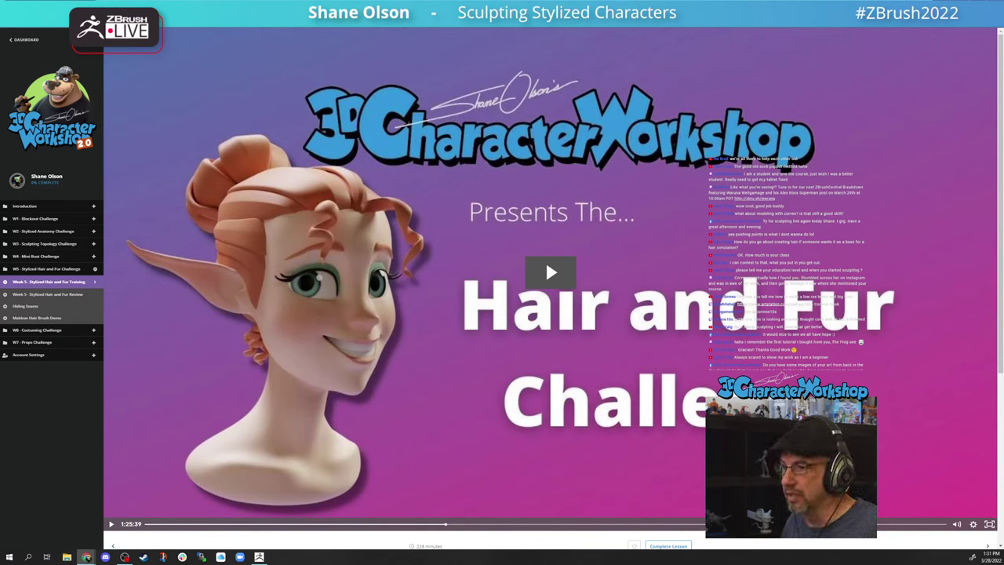
- Switch back to ZBrush and set the Move brush's draw size to about 192
key("alt+Tab")
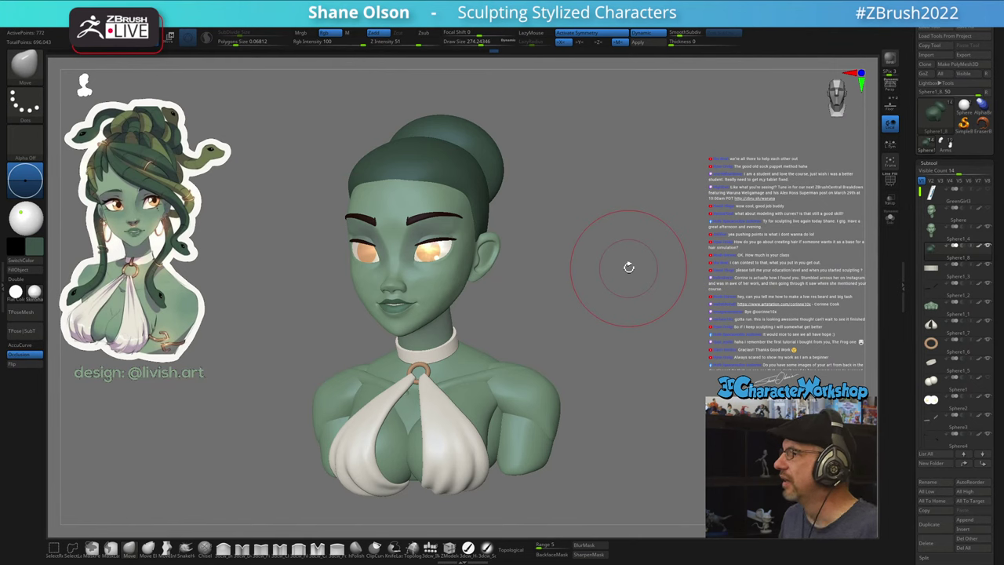
mouse_move(599, 354)
left_mouse_down()
mouse_move(628, 352)
mouse_move(607, 324)
left_mouse_up()
mouse_move(582, 284)
left_mouse_down("alt")
mouse_move(587, 302)
mouse_move(578, 303)
mouse_move(618, 311)
mouse_move(582, 327)
mouse_move(526, 260)
mouse_move(540, 262)
mouse_move(542, 291)
left_mouse_up("alt")
key("s")
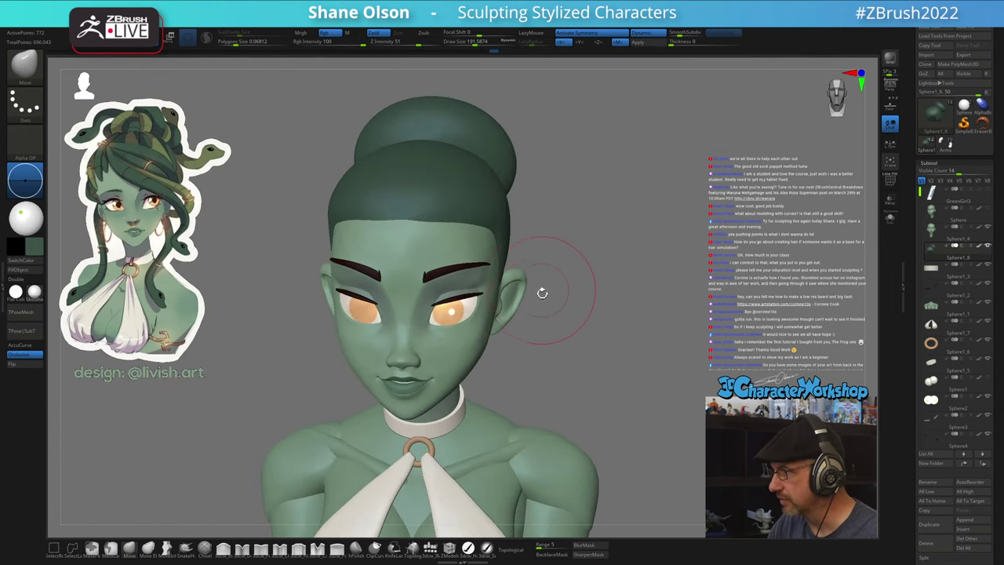
- Insert a mirrored pair of QuadSphere-2 spheres on top of the hair cap and split them into their own subtool
mouse_move(659, 372)
left_mouse_down()
mouse_move(662, 426)
mouse_move(659, 298)
mouse_move(604, 454)
left_mouse_up()
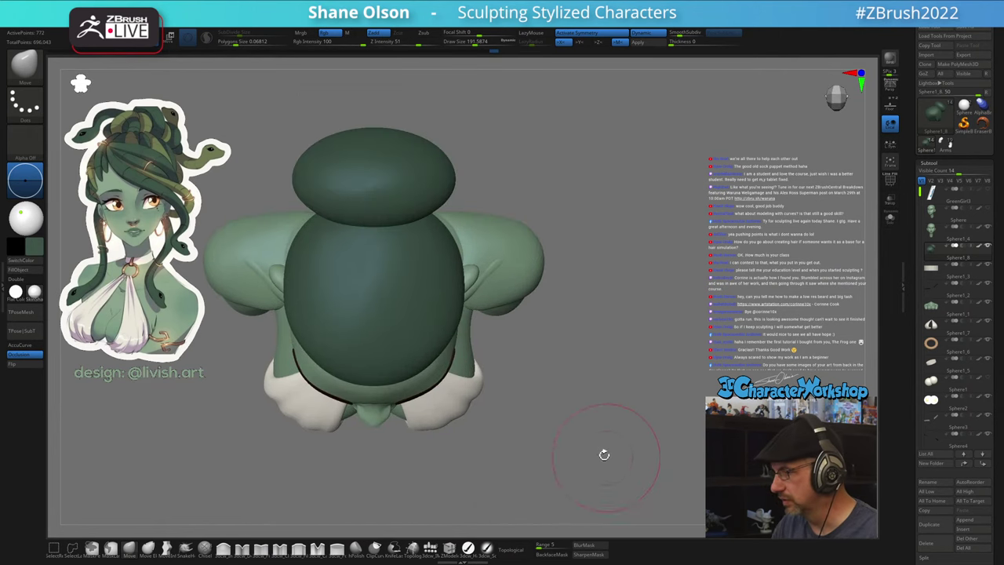
mouse_move(441, 478)
left_mouse_down()
mouse_move(439, 520)
mouse_move(432, 477)
left_mouse_up()
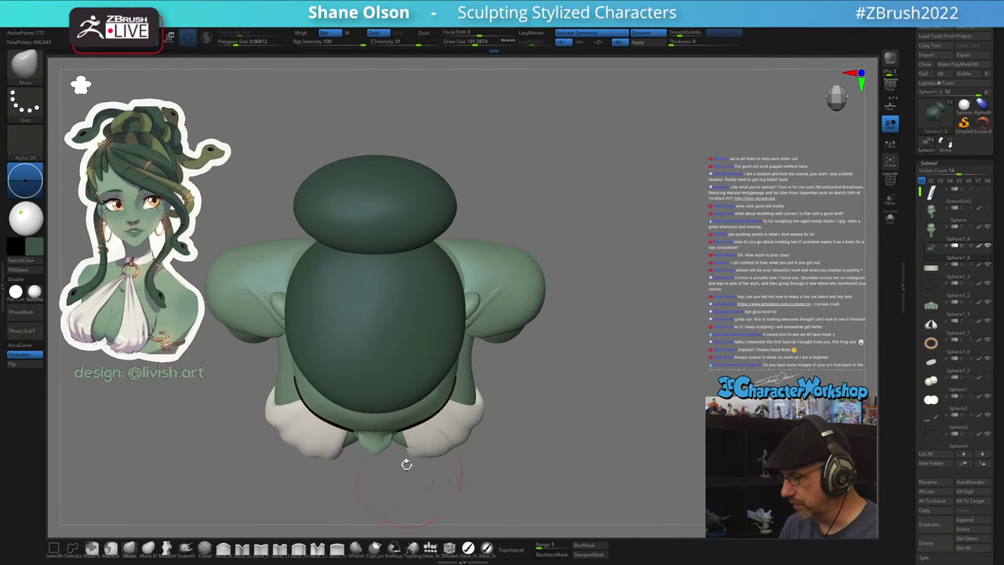
left_click(429, 548)
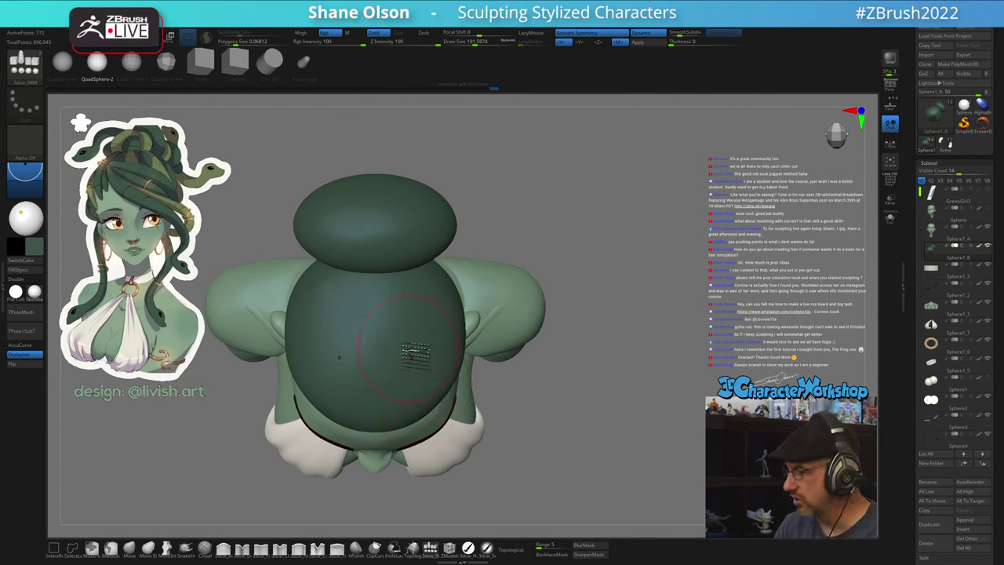
left_click_drag(432, 338, 423, 385)
left_click_drag(540, 433, 560, 394, "shift")
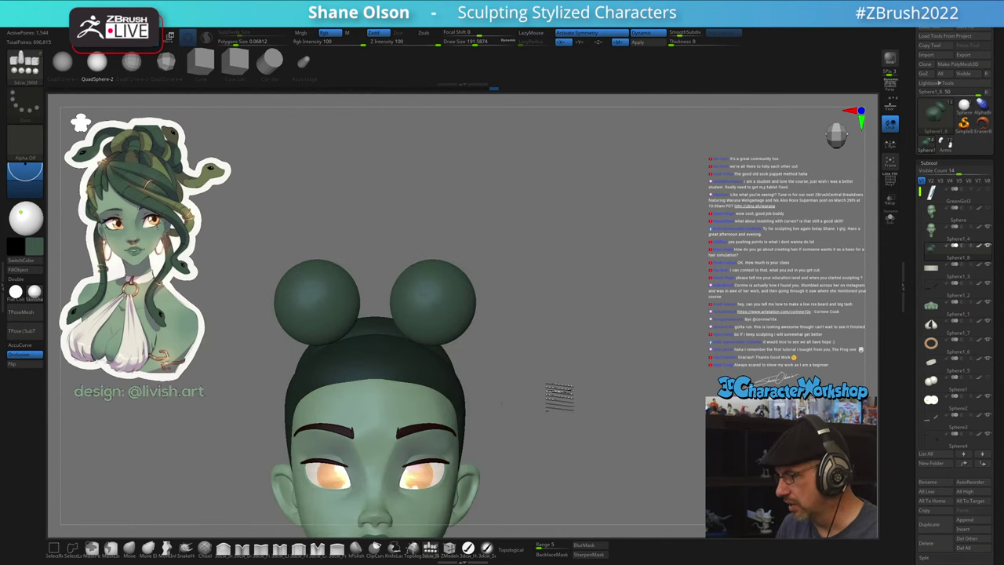
key("3")
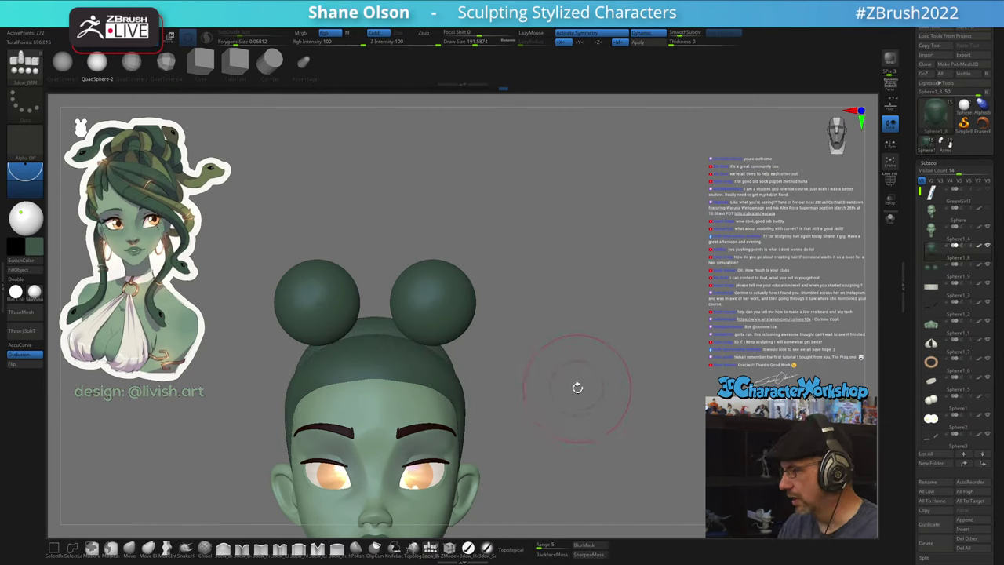
- Select the new sphere pair, stretch it front to back into long ellipsoids and scale it down above the hair cap
key("ctrl+shift+d")
left_click_drag(581, 383, 601, 322)
key("w")
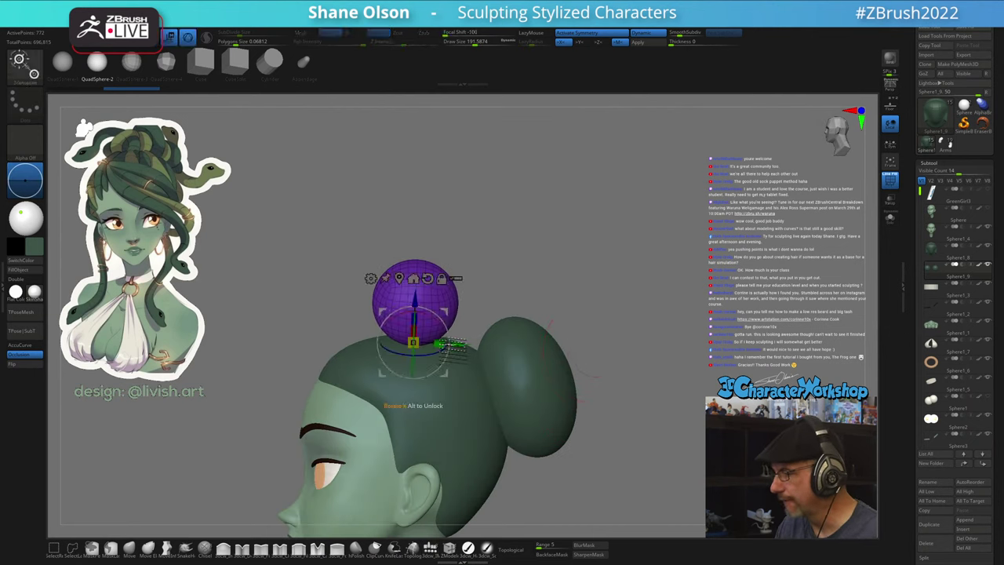
left_click_drag(448, 343, 594, 297)
key("q")
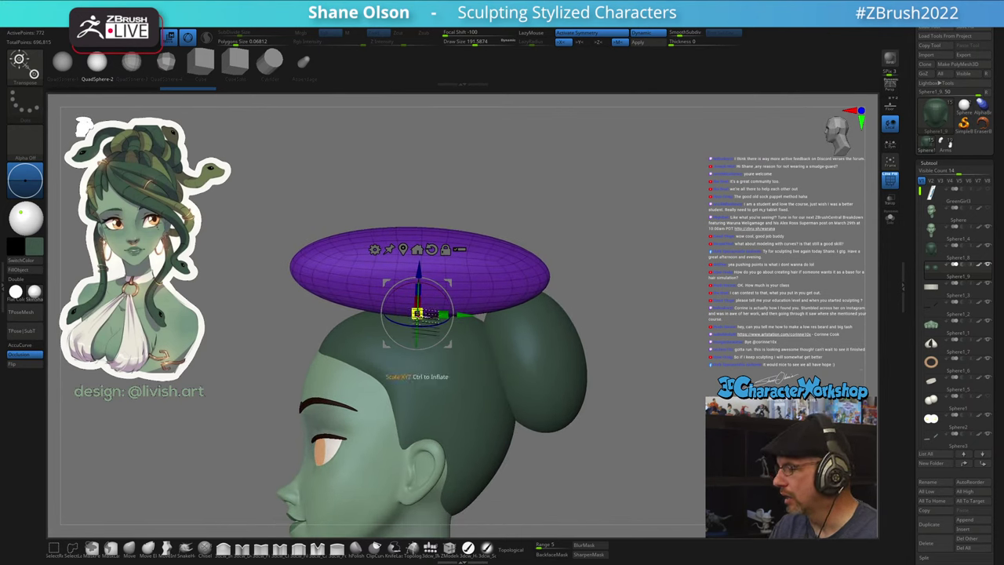
left_click_drag(416, 314, 406, 354)
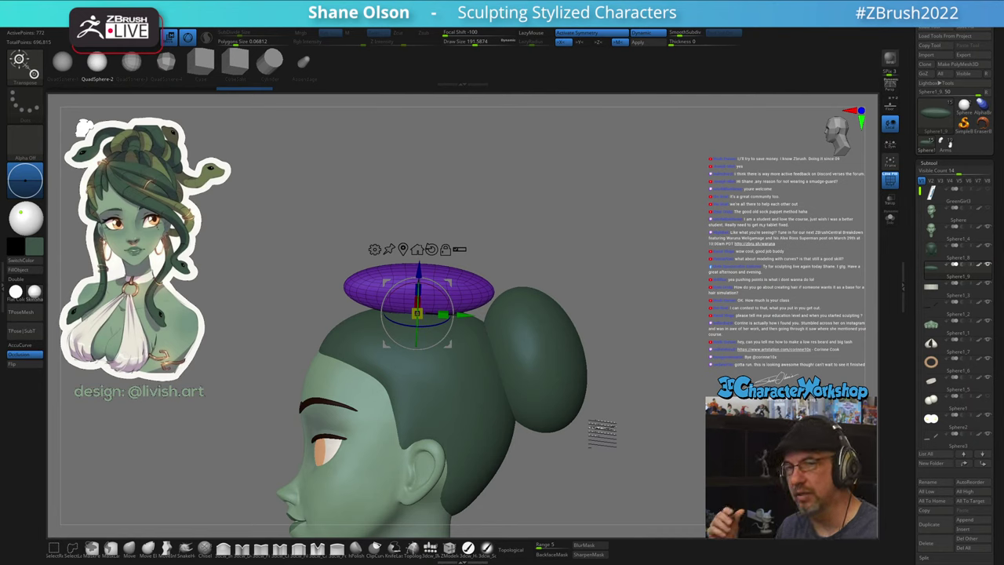
- Bend the ellipsoids with the Move Elastic brush at a draw size of about 379 to follow the hair cap's curve
left_click_drag(608, 451, 630, 369)
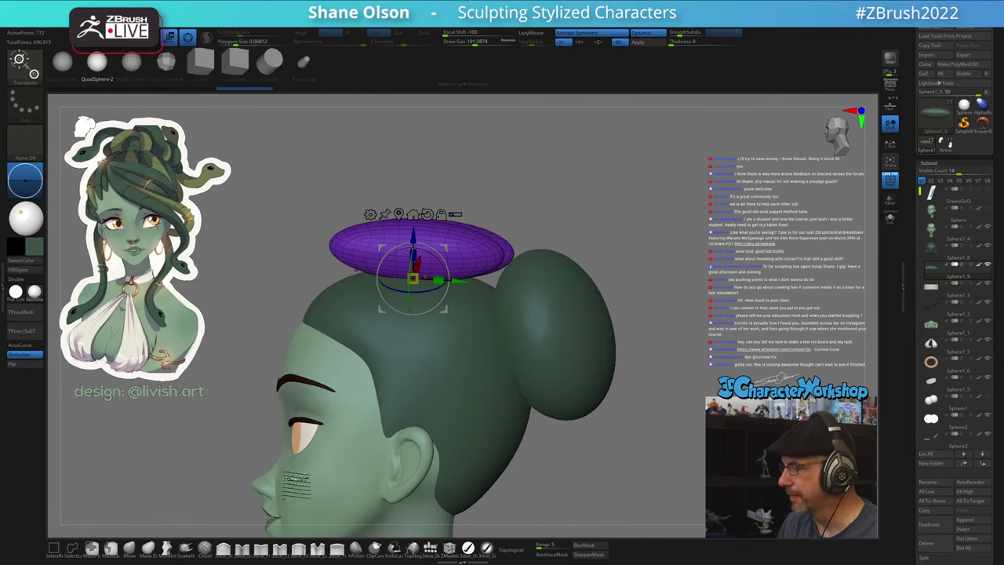
left_click(130, 548)
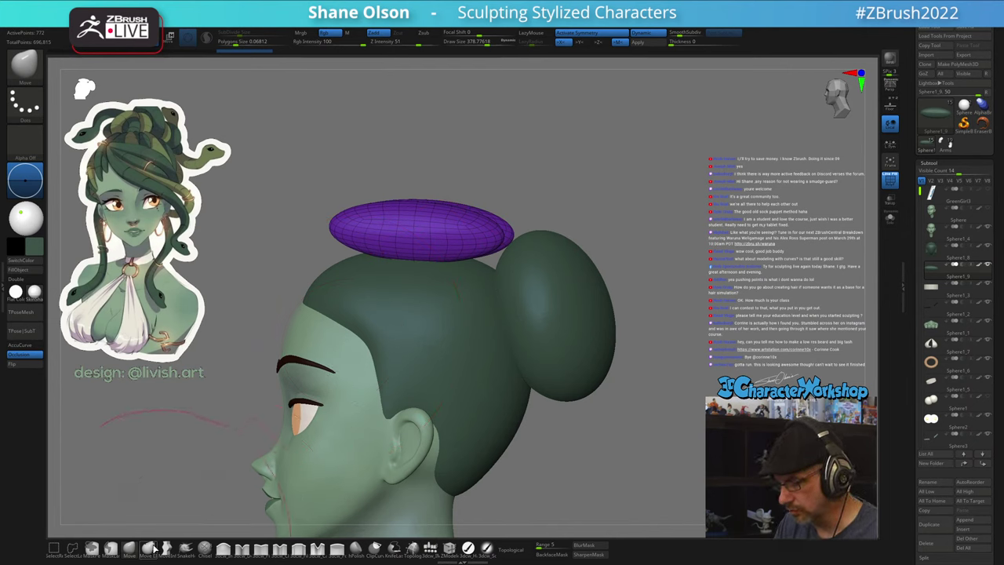
left_click(152, 548)
left_click_drag(349, 230, 322, 254)
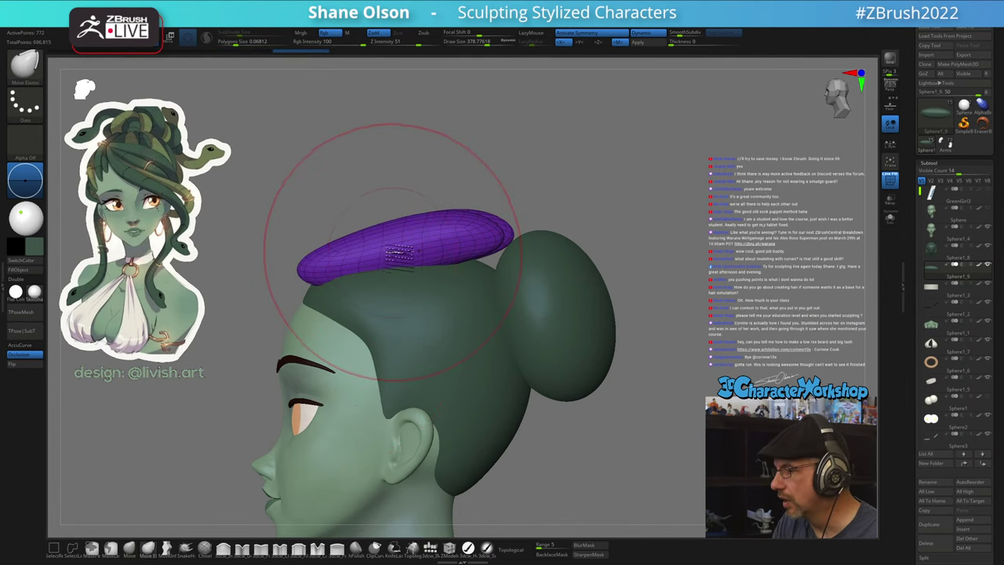
left_click_drag(395, 252, 398, 237)
left_click_drag(500, 234, 511, 269)
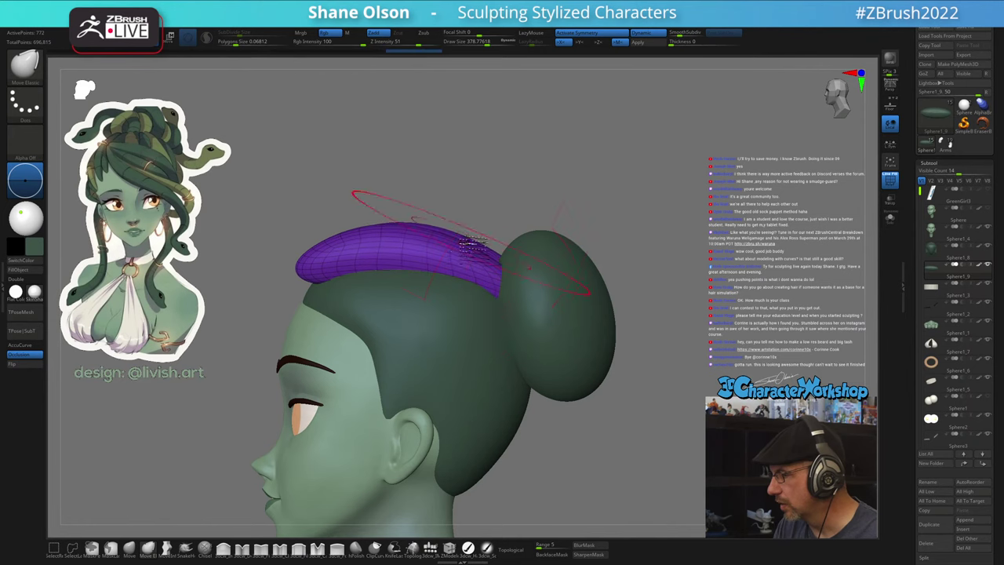
left_click_drag(439, 253, 446, 238)
- Smooth and slim the front ends of the two hair strands and settle them along the top of the hair cap
mouse_move(353, 291)
right_mouse_down()
mouse_move(370, 289)
mouse_move(359, 291)
mouse_move(361, 231)
right_mouse_up()
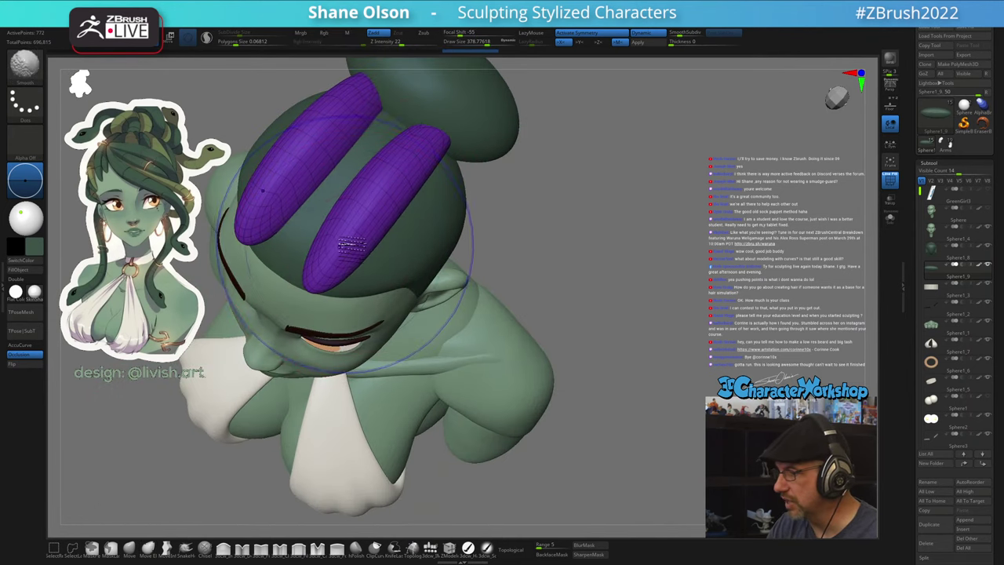
mouse_move(349, 245)
left_mouse_down("shift")
mouse_move(358, 221)
mouse_move(384, 245)
left_mouse_up("shift")
left_click_drag(326, 273, 334, 266, "shift")
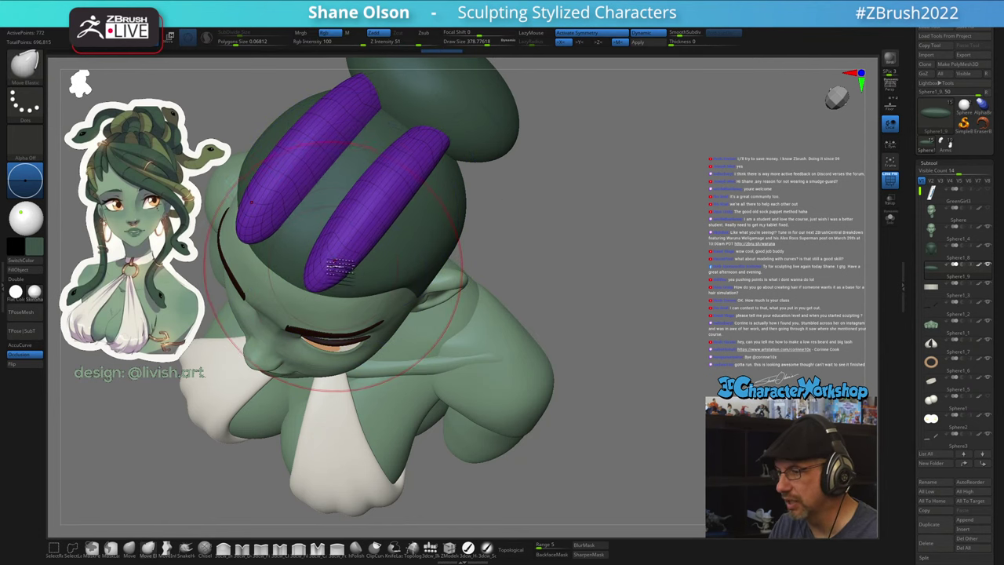
mouse_move(339, 267)
right_mouse_down()
mouse_move(353, 345)
mouse_move(364, 231)
right_mouse_up()
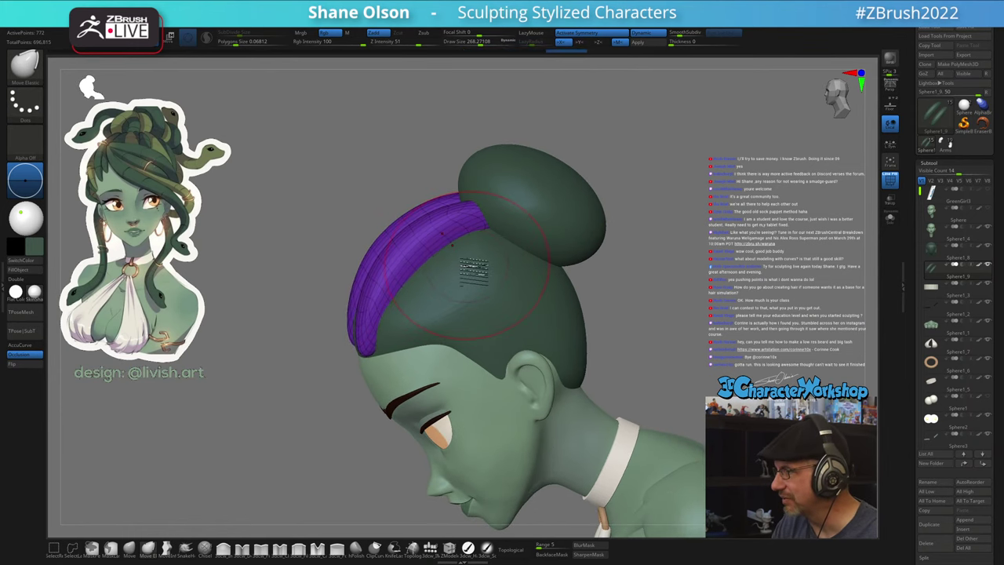
- Smooth the two hair strands and adjust their front ends with Move Elastic at a draw size of about 136
right_click_drag(474, 271, 463, 296)
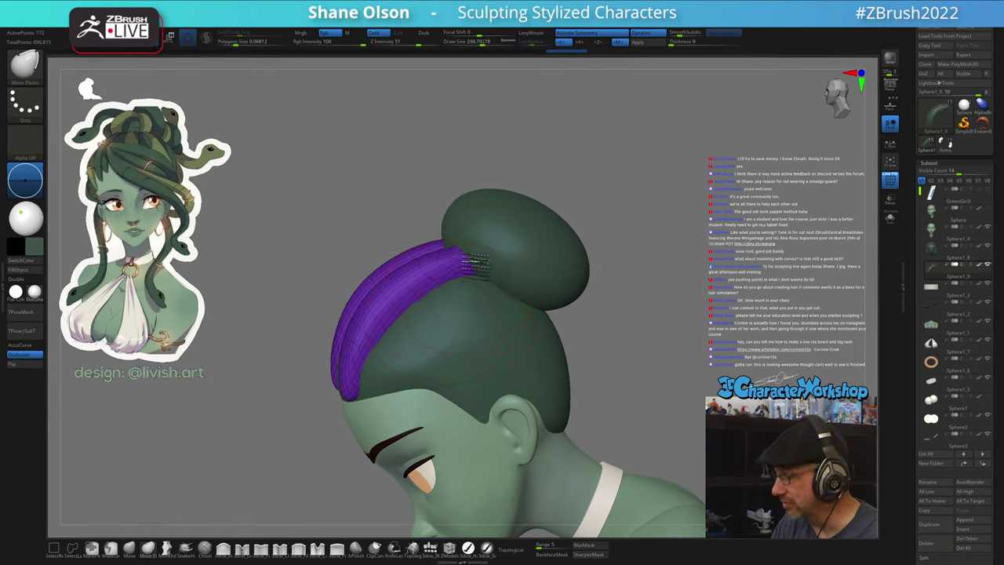
right_click_drag(474, 263, 495, 353)
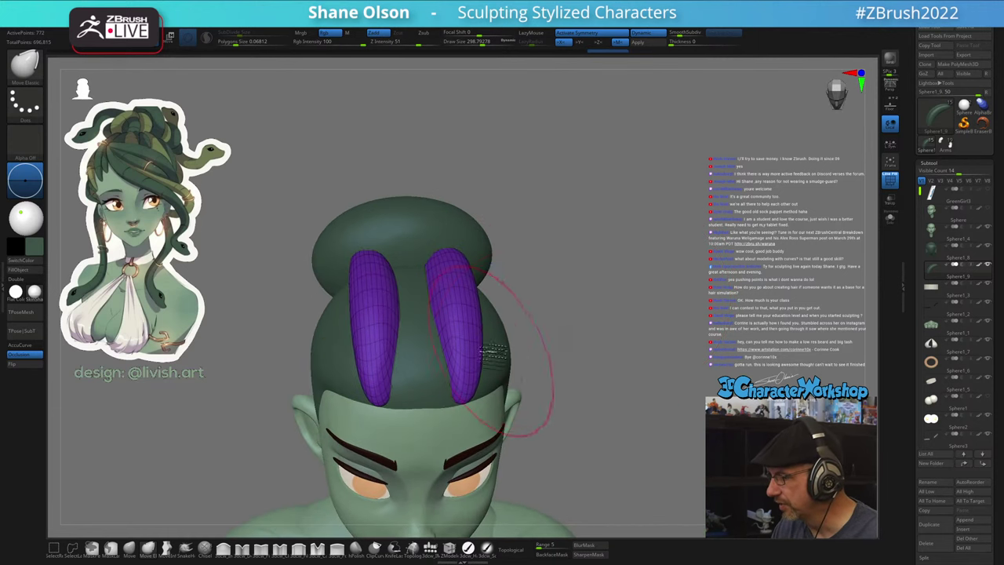
mouse_move(495, 353)
left_mouse_down("shift")
mouse_move(469, 376)
mouse_move(461, 280)
mouse_move(459, 350)
mouse_move(493, 375)
left_mouse_up("shift")
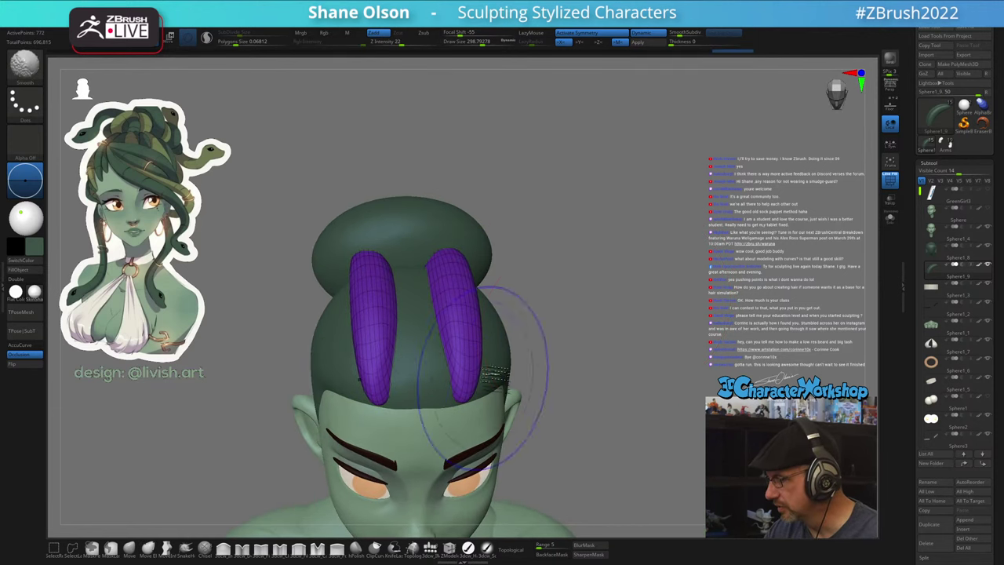
right_click_drag(492, 375, 369, 412)
key("s")
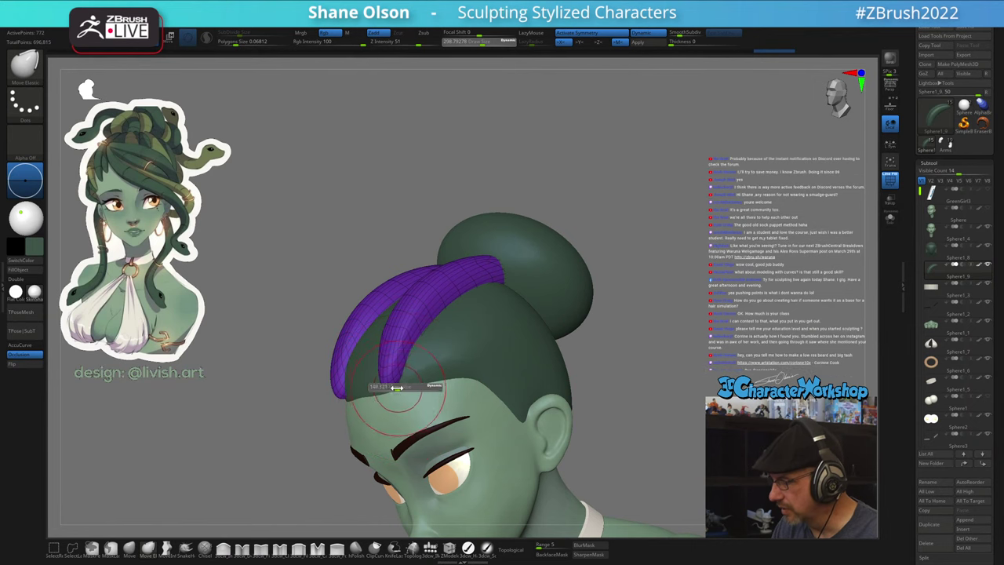
left_click_drag(397, 388, 396, 387)
left_click_drag(392, 380, 396, 389)
- Smooth the middle and lower stretches of the hair strands above the forehead
mouse_move(495, 359)
right_mouse_down()
mouse_move(430, 338)
mouse_move(452, 307)
right_mouse_up()
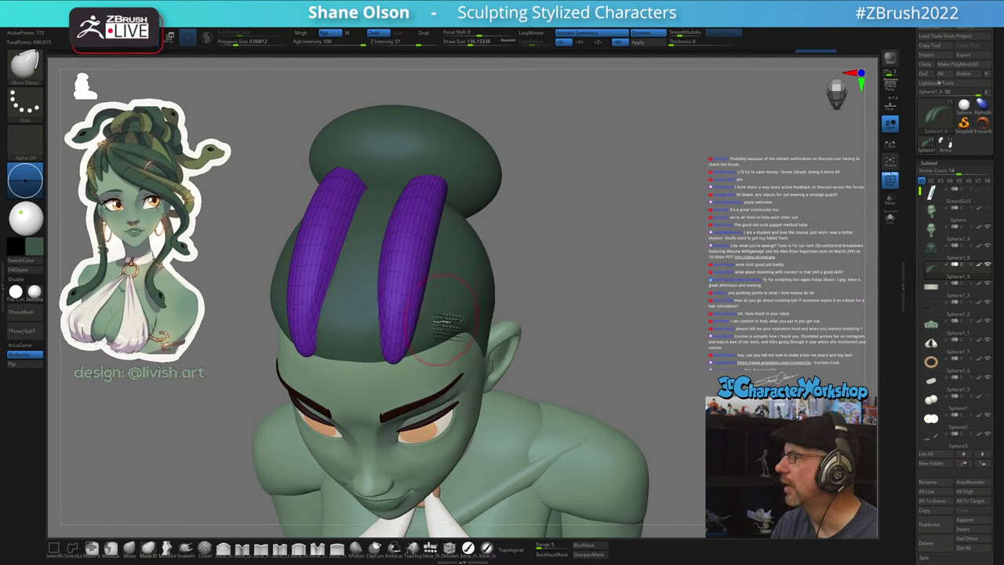
mouse_move(405, 309)
left_mouse_down("shift")
mouse_move(401, 319)
mouse_move(405, 297)
mouse_move(404, 329)
mouse_move(415, 293)
left_mouse_up("shift")
right_click_drag(455, 367, 435, 350)
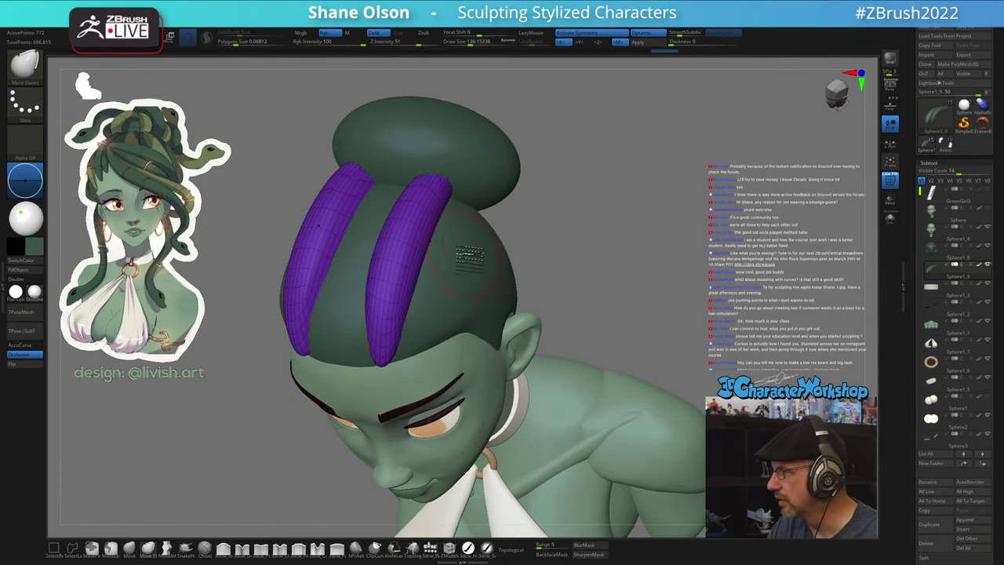
mouse_move(455, 237)
right_mouse_down()
mouse_move(463, 249)
mouse_move(453, 233)
right_mouse_up()
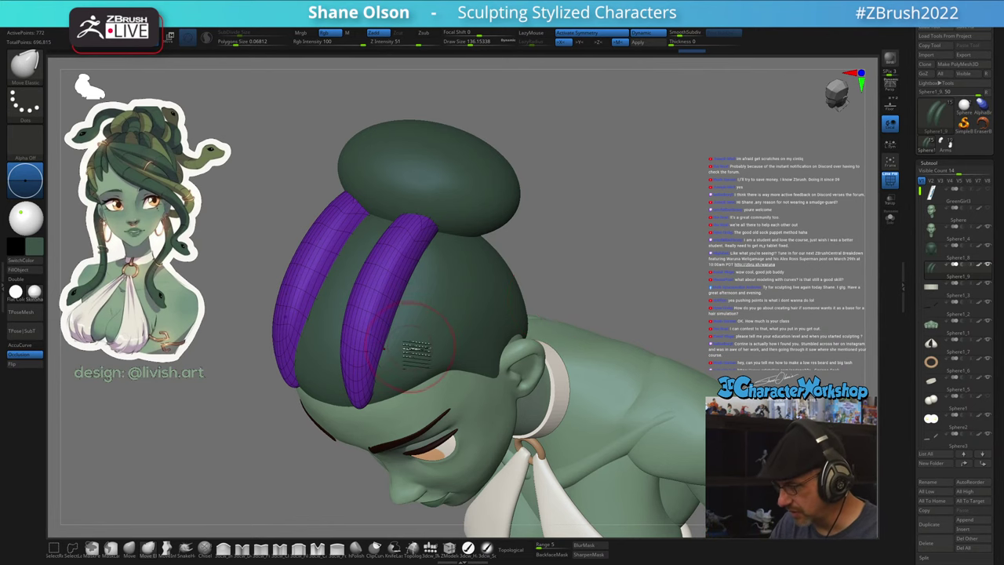
- Tuck the strands' rear ends under the bun at a draw size of about 207, smooth them and reposition the front tips
mouse_move(408, 347)
right_mouse_down()
mouse_move(413, 324)
mouse_move(451, 280)
right_mouse_up()
key("bracketright")
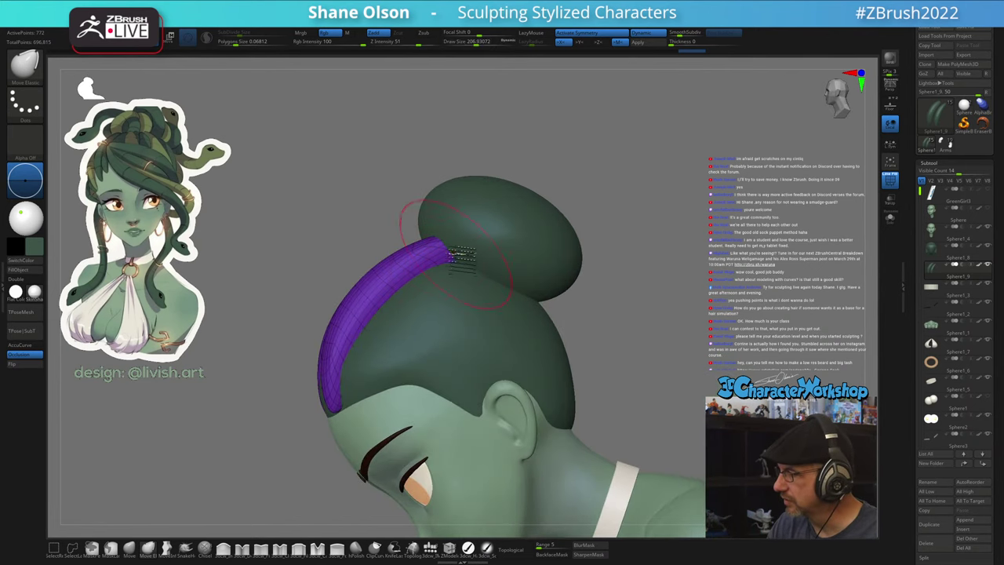
left_click_drag(456, 254, 463, 248)
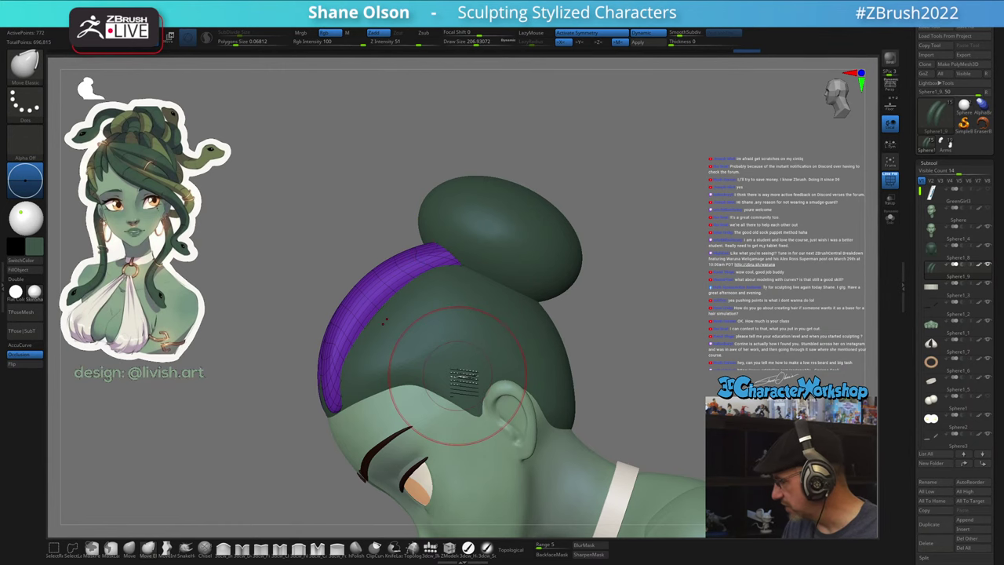
left_click_drag(371, 295, 408, 282, "shift")
right_click_drag(426, 283, 449, 292)
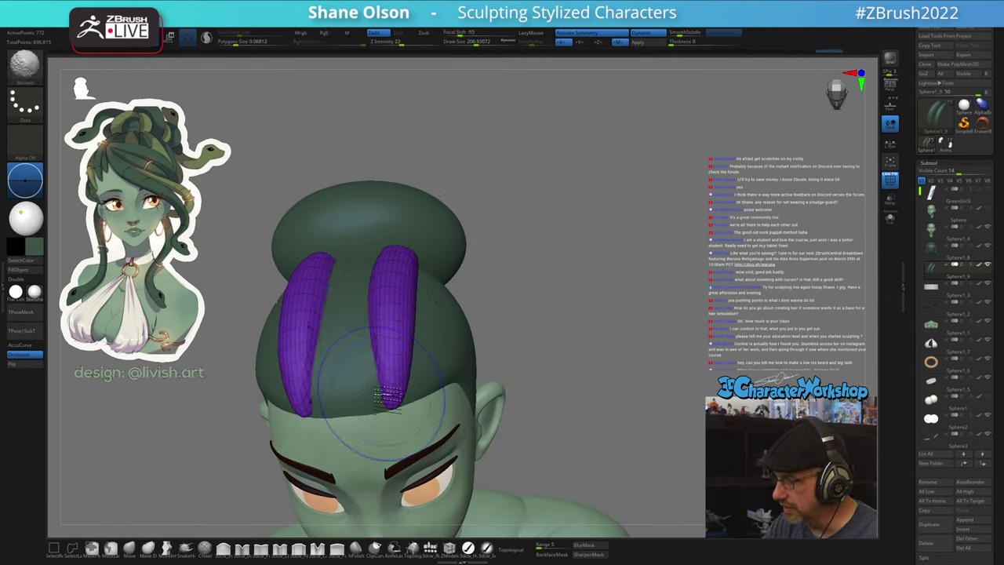
right_click_drag(436, 374, 409, 406)
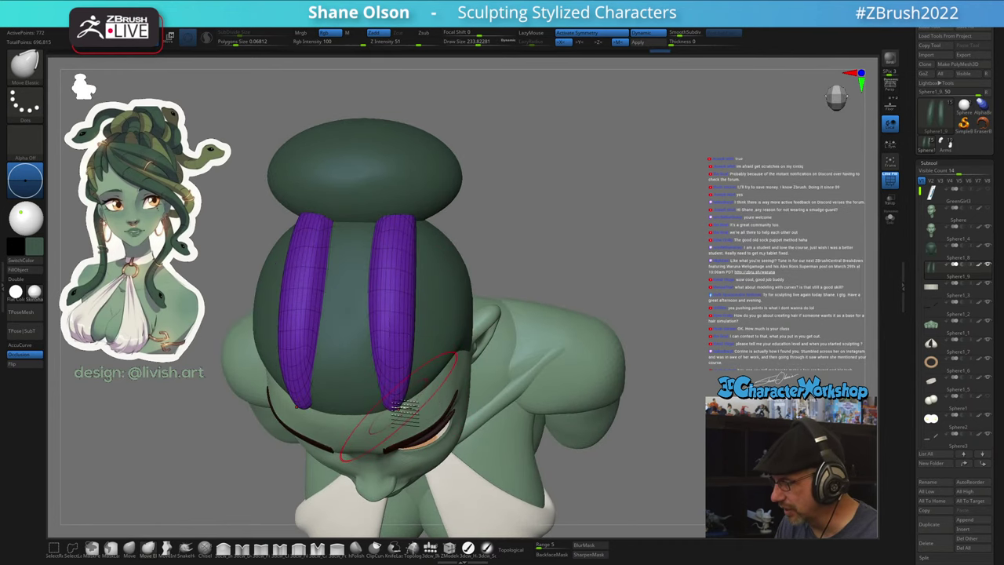
mouse_move(404, 405)
left_mouse_down()
mouse_move(396, 408)
mouse_move(440, 336)
mouse_move(442, 365)
left_mouse_up()
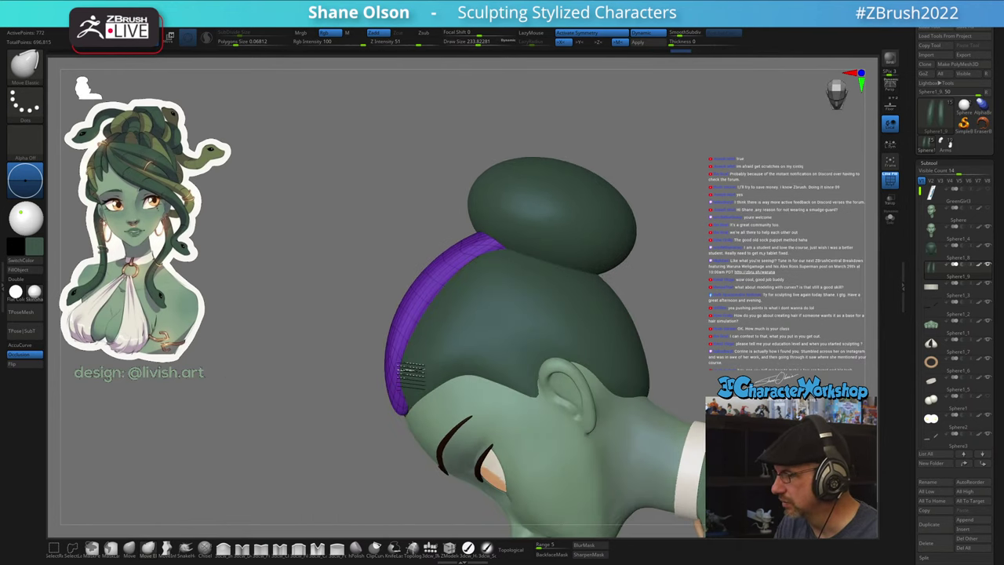
- Turn on transparency and reshape the strands along the hair cap from above at a draw size of about 212
left_click_drag(692, 320, 507, 320)
left_click(892, 203)
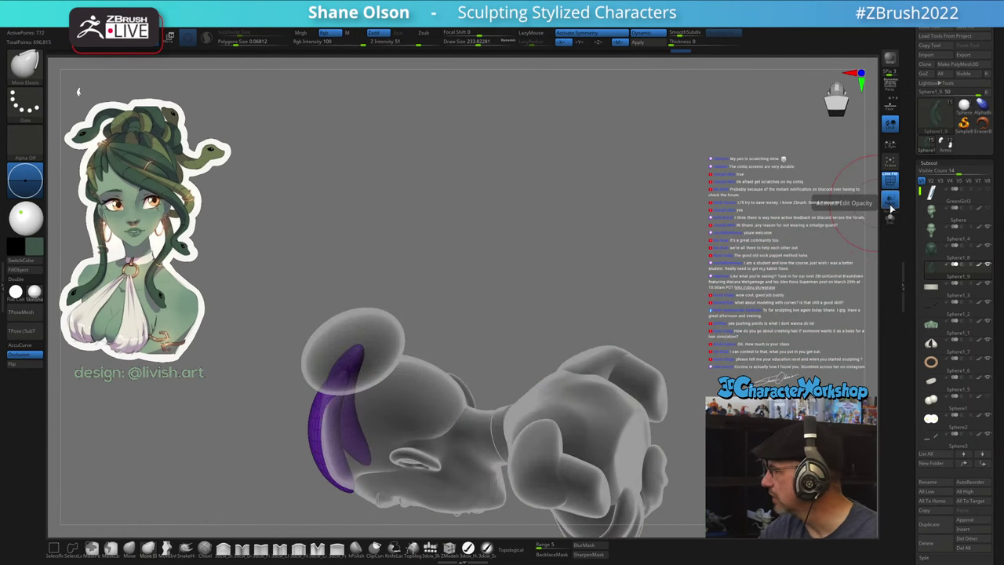
mouse_move(462, 366)
left_mouse_down()
mouse_move(499, 285)
mouse_move(437, 290)
left_mouse_up()
key("s")
mouse_move(430, 288)
left_mouse_down()
mouse_move(452, 261)
mouse_move(466, 284)
left_mouse_up()
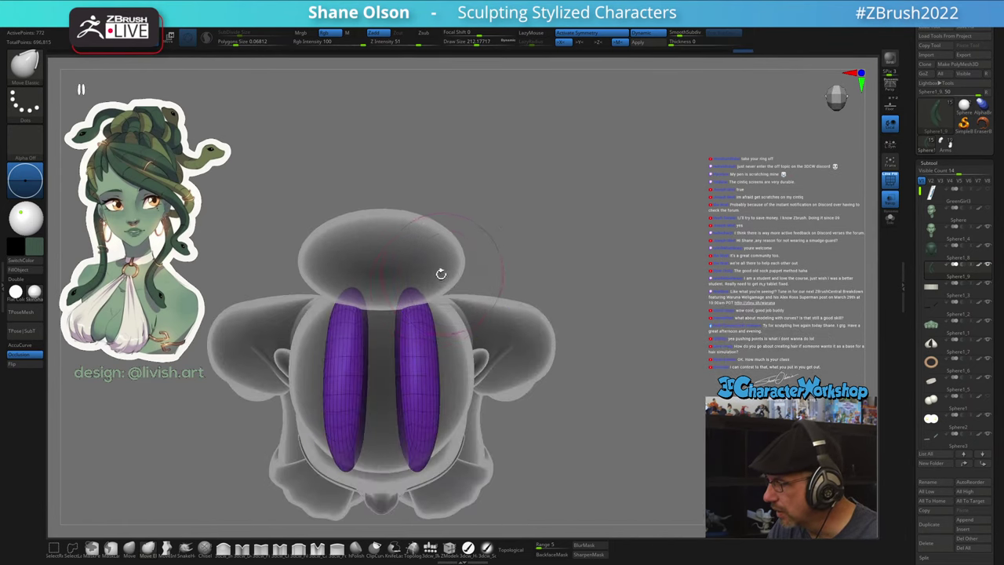
left_click_drag(433, 313, 453, 300)
- Bow the strands gently outward with Move Elastic at a draw size of about 257 and smooth them along their length
right_click_drag(451, 318, 450, 314)
key("s")
left_click_drag(450, 316, 455, 316)
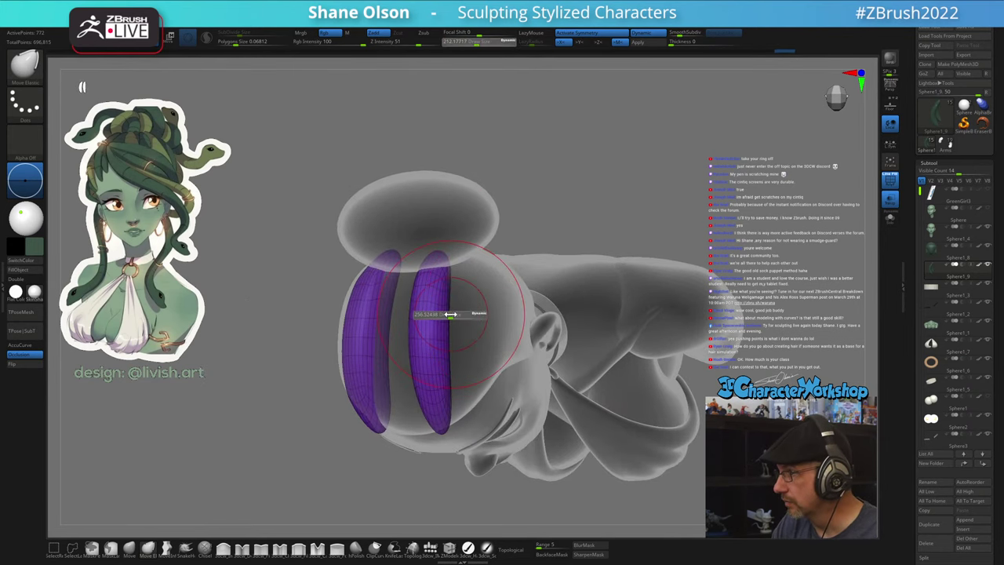
right_click_drag(447, 307, 436, 304)
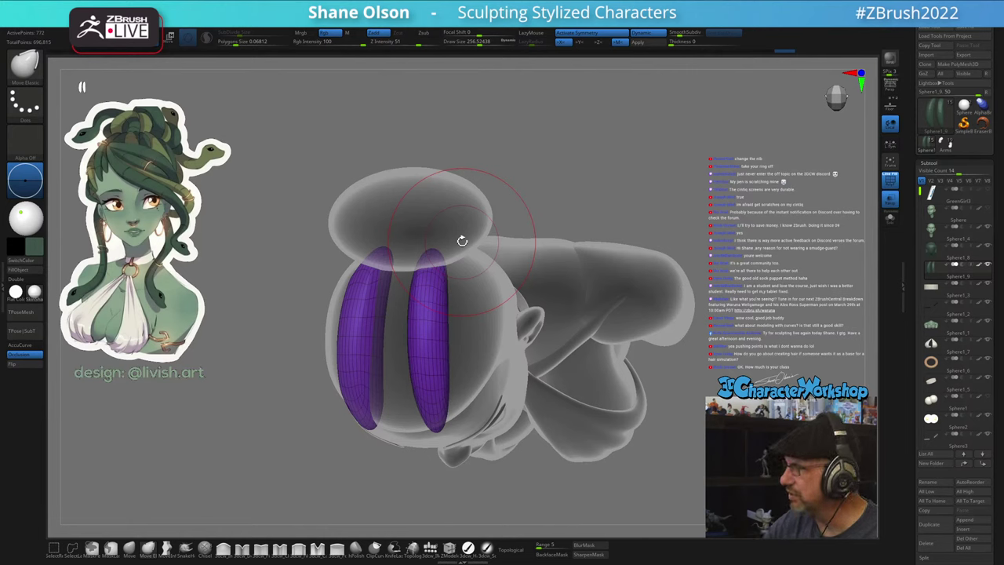
mouse_move(480, 359)
left_mouse_down()
mouse_move(498, 365)
mouse_move(477, 358)
left_mouse_up()
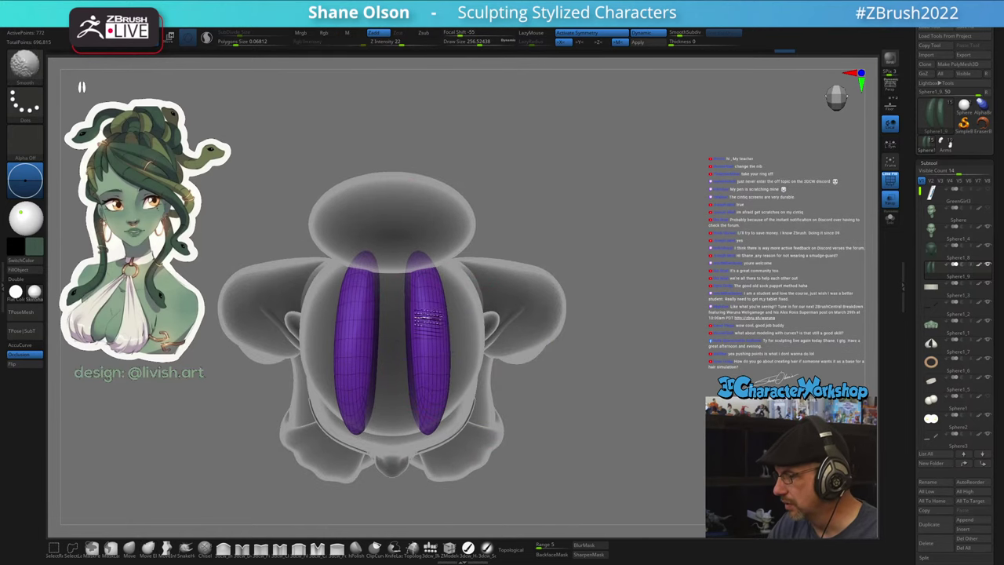
left_click_drag(425, 317, 424, 375, "shift")
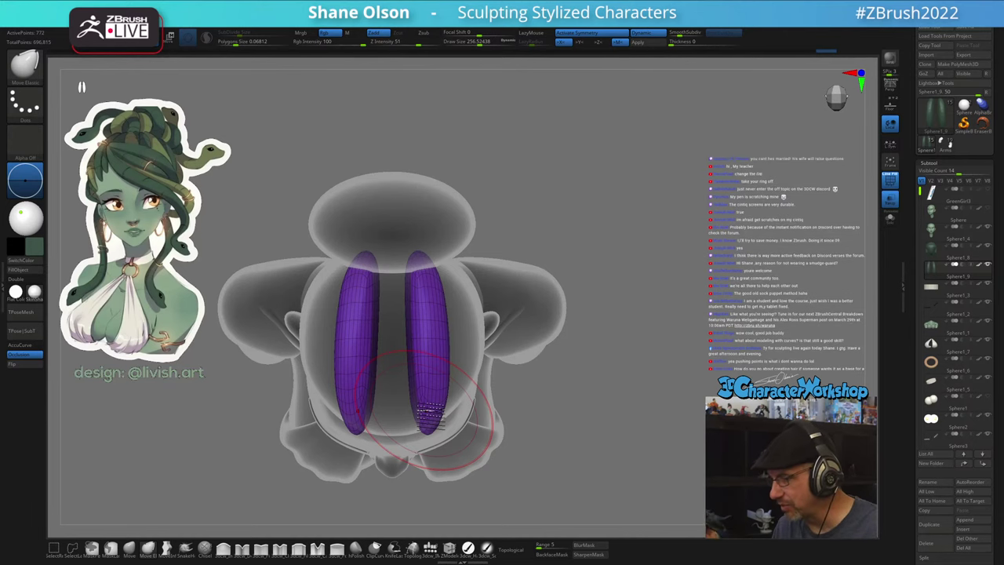
mouse_move(496, 333)
left_mouse_down()
mouse_move(433, 333)
mouse_move(496, 332)
left_mouse_up()
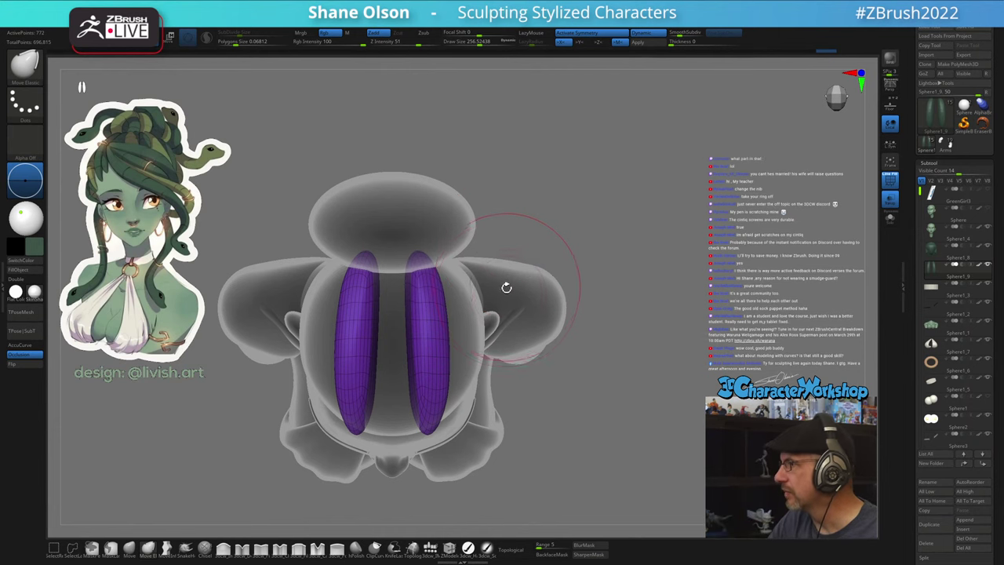
mouse_move(506, 287)
left_mouse_down()
mouse_move(524, 218)
mouse_move(470, 283)
mouse_move(497, 291)
mouse_move(477, 325)
mouse_move(428, 305)
mouse_move(431, 294)
mouse_move(424, 380)
mouse_move(425, 302)
mouse_move(422, 351)
left_mouse_up()
key("shift")
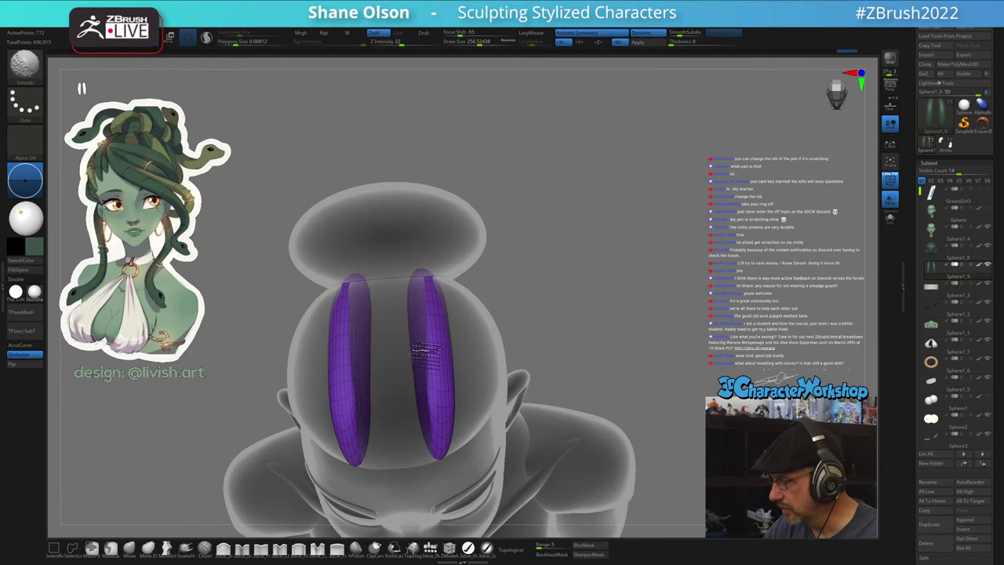
left_click_drag(537, 315, 472, 329)
key("w")
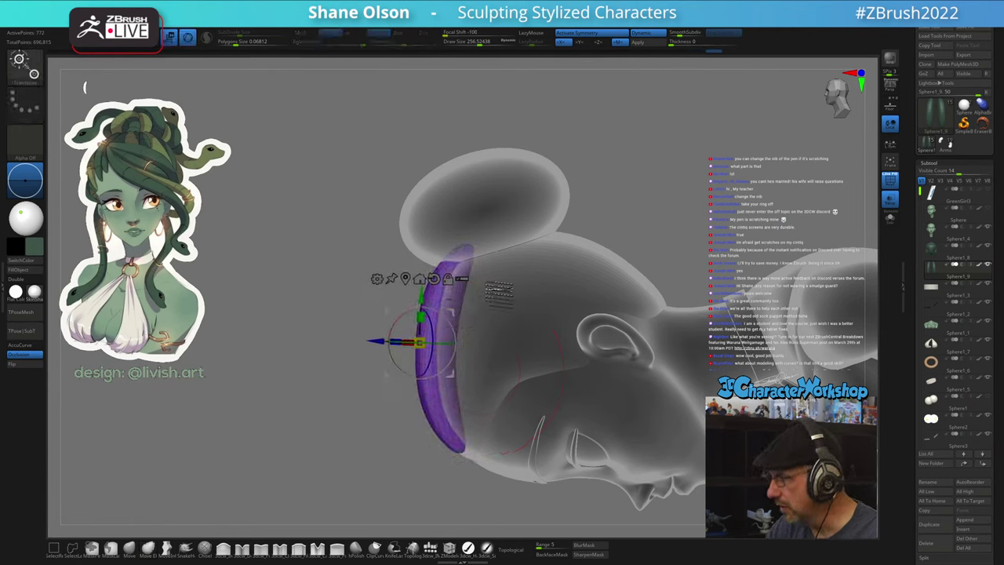
left_click_drag(499, 294, 514, 316, "alt")
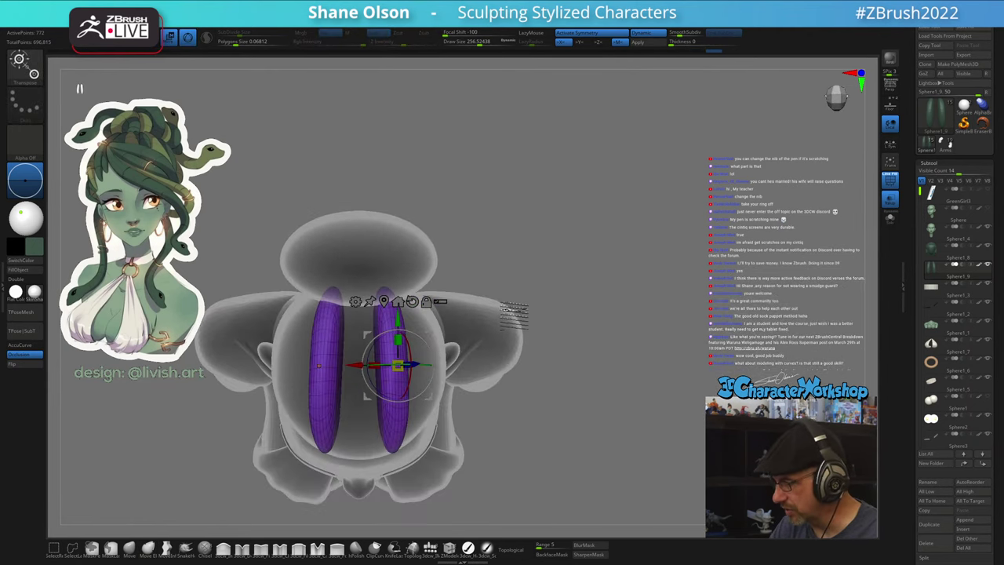
key("q")
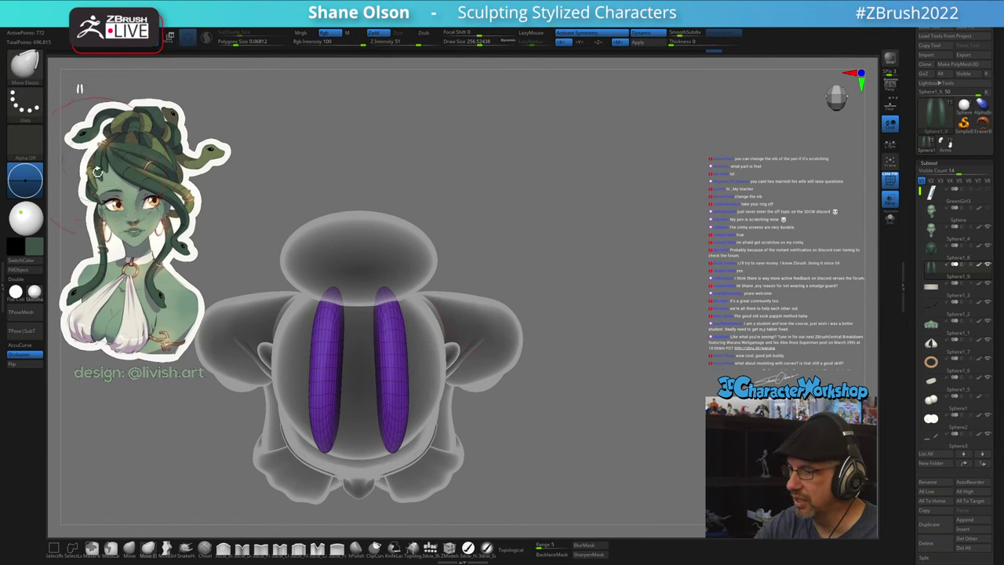
- Turn off transparency and the wireframe display, then check how the strands sit on the hair cap
left_click_drag(564, 409, 753, 320)
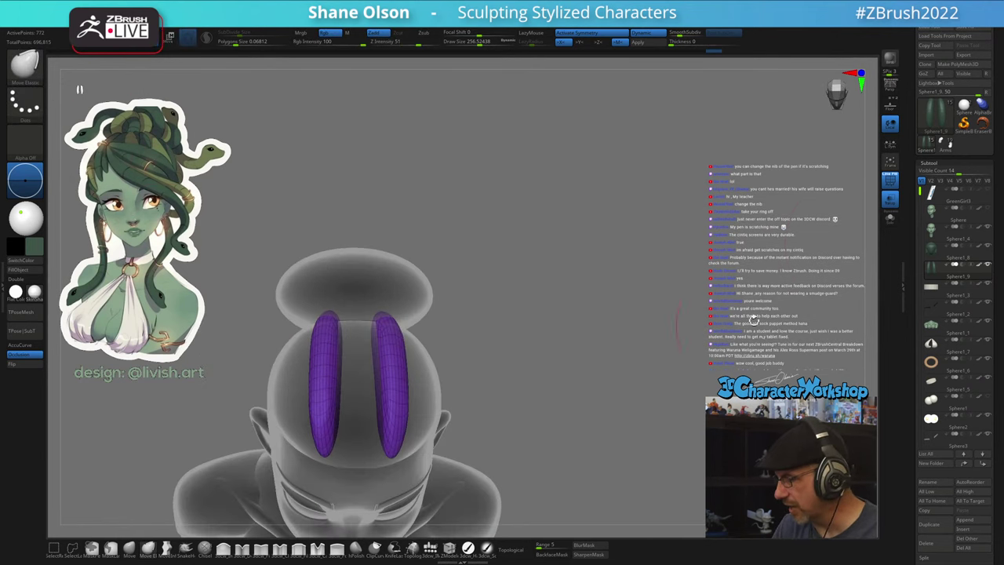
left_click(889, 202)
left_click_drag(578, 432, 563, 377)
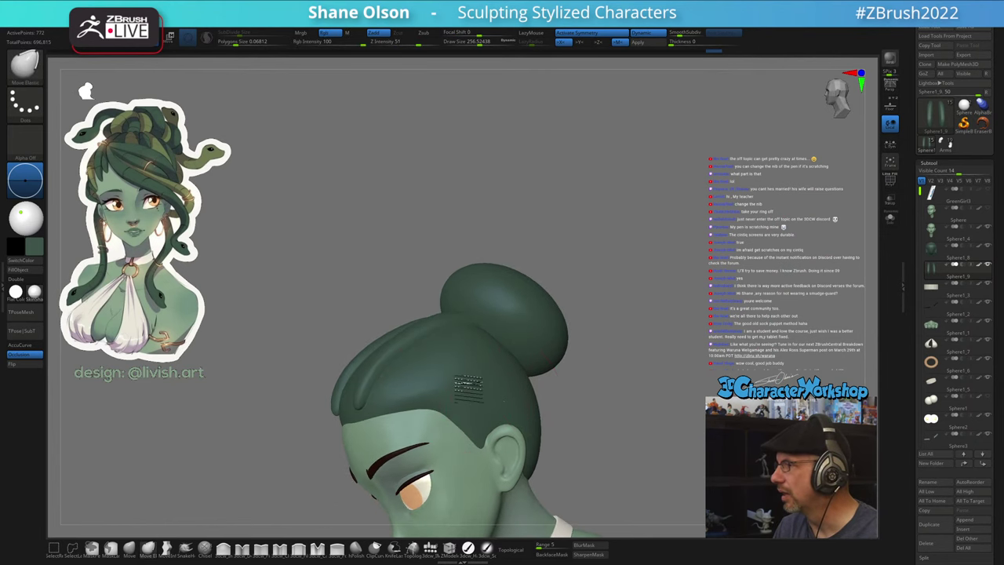
mouse_move(463, 383)
right_mouse_down("ctrl")
mouse_move(447, 396)
mouse_move(437, 361)
right_mouse_up("ctrl")
- Fit the strands' front tips to the hairline with Move Elastic at a draw size of about 192 and undo the last stroke
right_click_drag(343, 376, 346, 388)
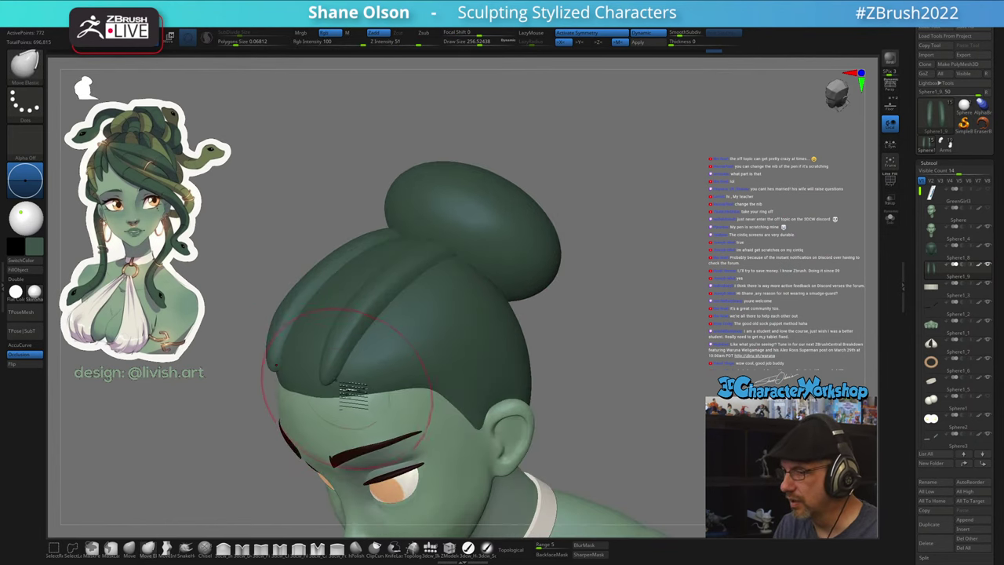
key("s")
mouse_move(347, 388)
left_mouse_down()
mouse_move(329, 388)
mouse_move(333, 395)
left_mouse_up()
right_click_drag(355, 380, 333, 392)
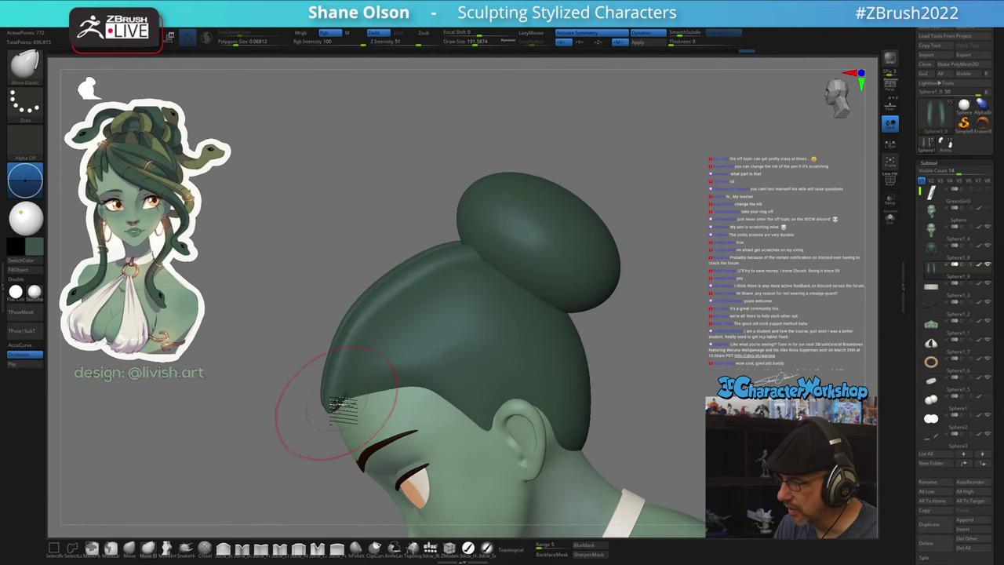
left_click_drag(327, 406, 339, 408)
right_click_drag(338, 403, 382, 379)
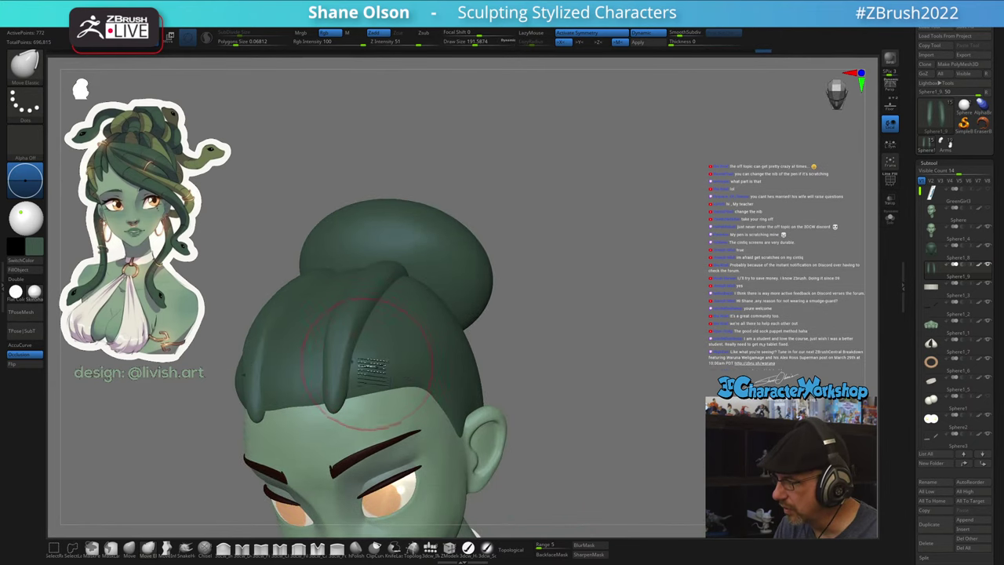
key("ctrl+z")
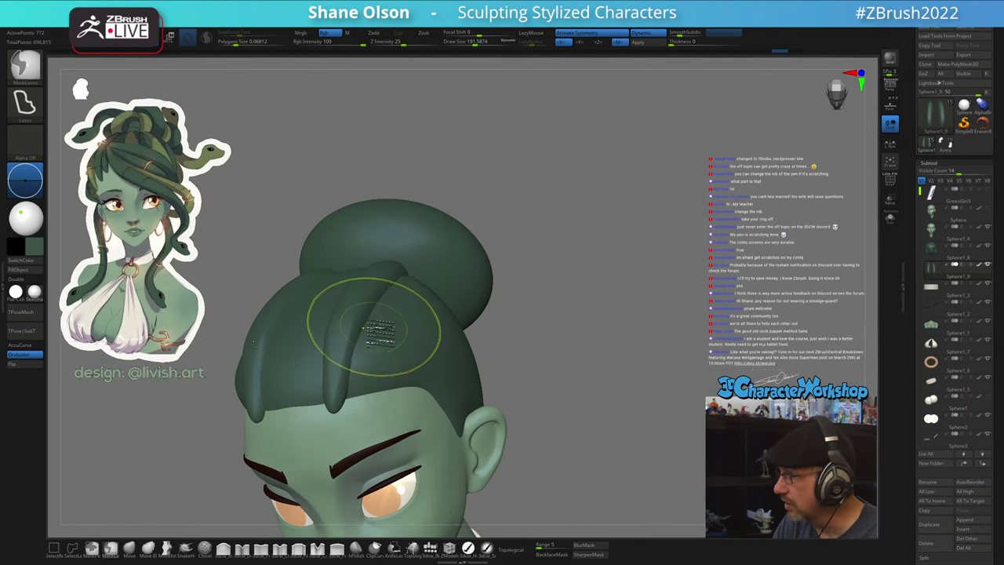
- Refine the strands' sides with Move Elastic at a draw size of about 187 and show their wireframe
mouse_move(380, 332)
right_mouse_down()
mouse_move(377, 355)
mouse_move(413, 317)
right_mouse_up()
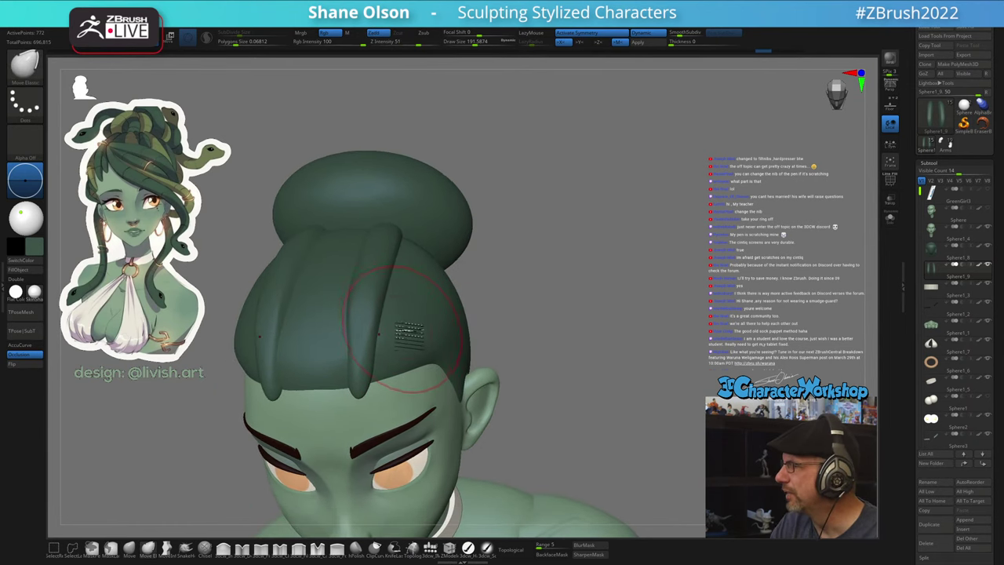
left_click_drag(400, 329, 395, 330)
mouse_move(411, 309)
right_mouse_down()
mouse_move(409, 329)
mouse_move(436, 300)
mouse_move(404, 330)
right_mouse_up()
key("s")
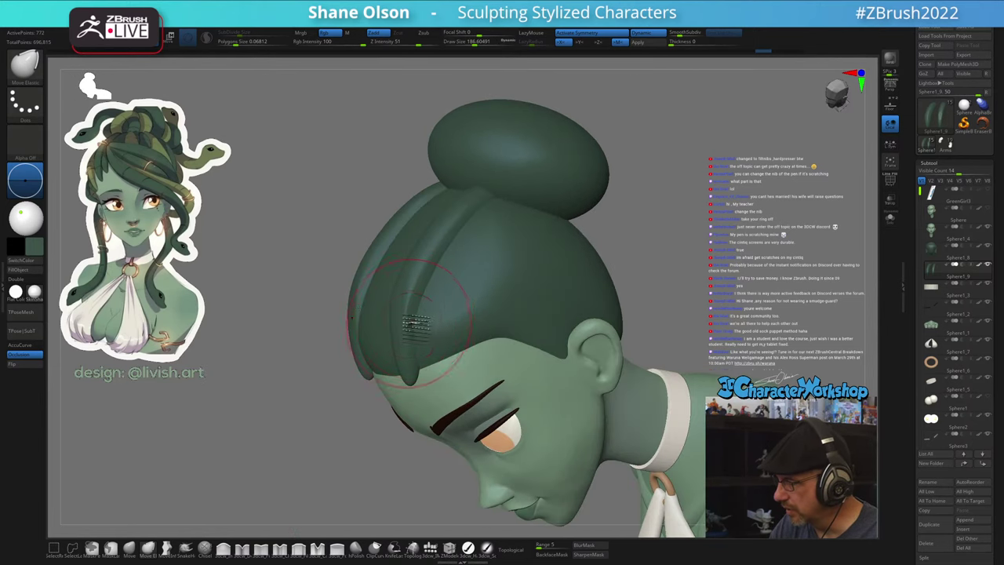
key("shift")
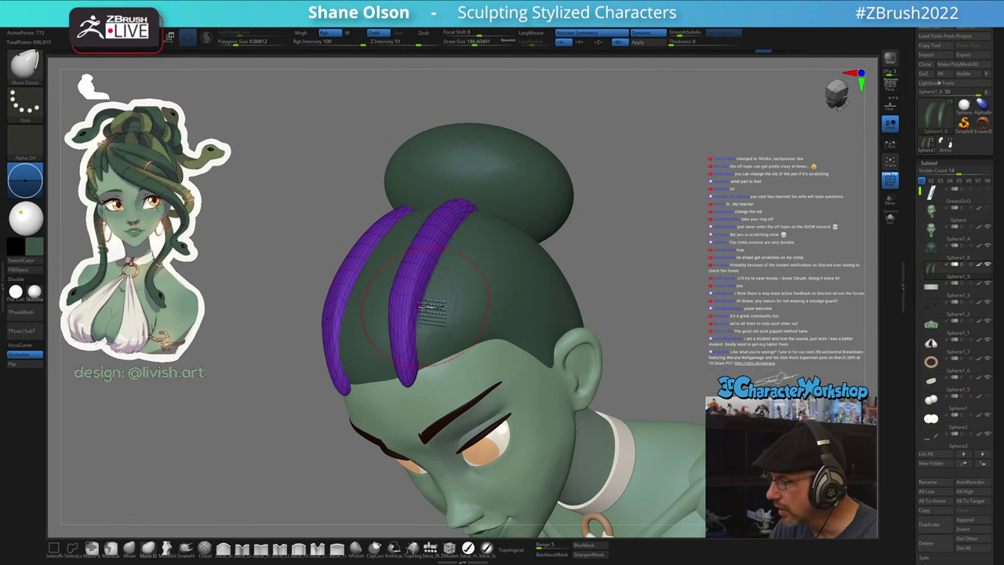
- Remesh the two hair strands into cleaner, lighter geometry and smooth them from the front tips toward the bun
right_click_drag(426, 308, 439, 316)
right_click_drag(571, 288, 562, 290, "ctrl")
key("space")
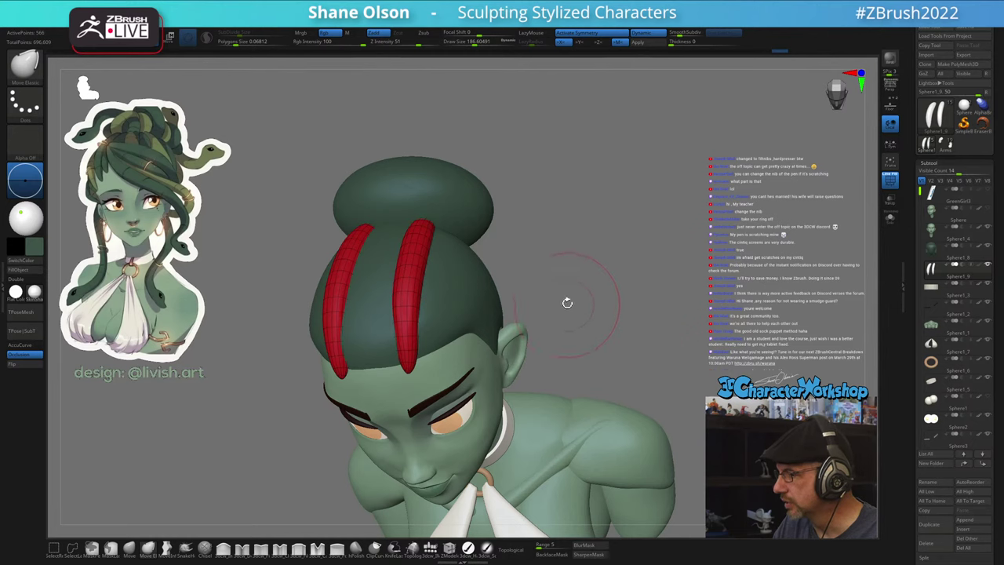
right_click_drag(567, 301, 535, 302)
left_click_drag(408, 345, 426, 287, "shift")
right_click_drag(441, 269, 415, 270)
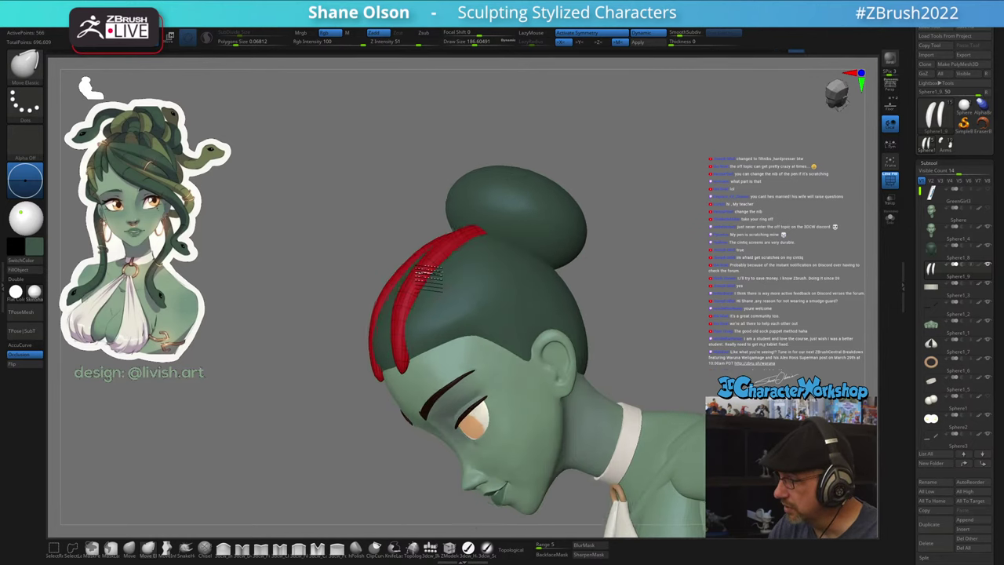
- Fit the pair of hair strands to the scalp using the Move brush at a draw size of about 202
left_click(130, 548)
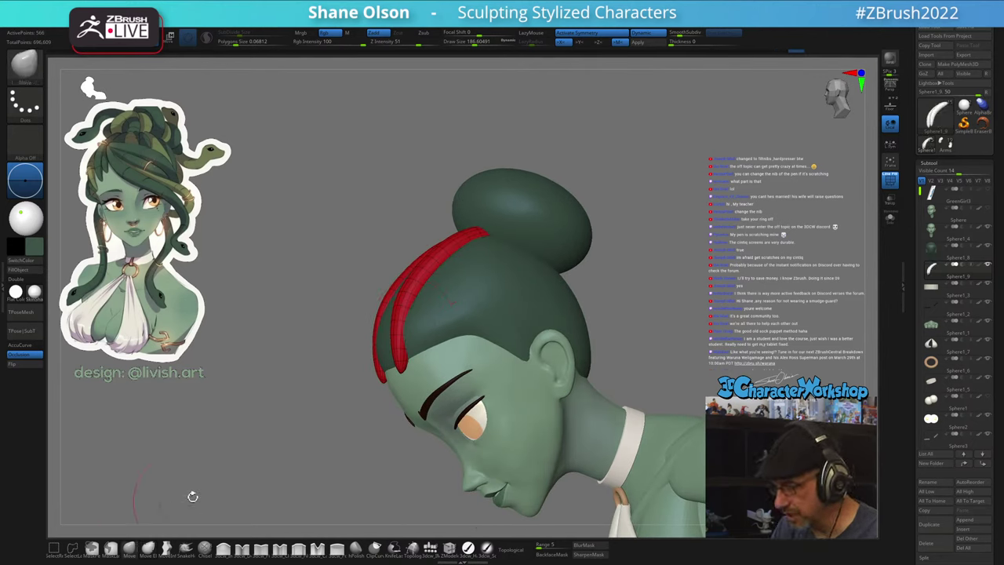
key("s")
left_click(405, 333)
left_click_drag(402, 333, 404, 338)
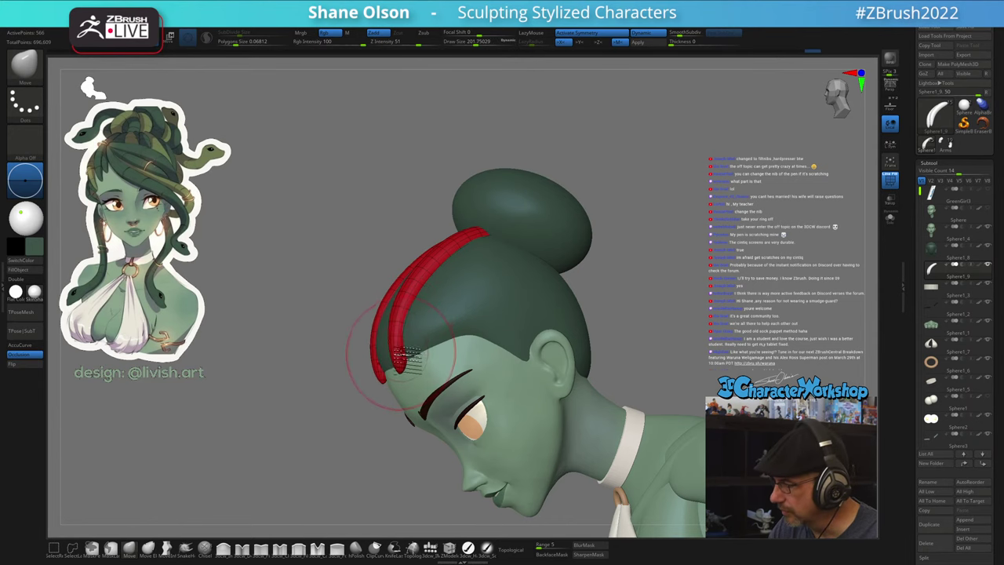
right_click_drag(403, 357, 439, 330)
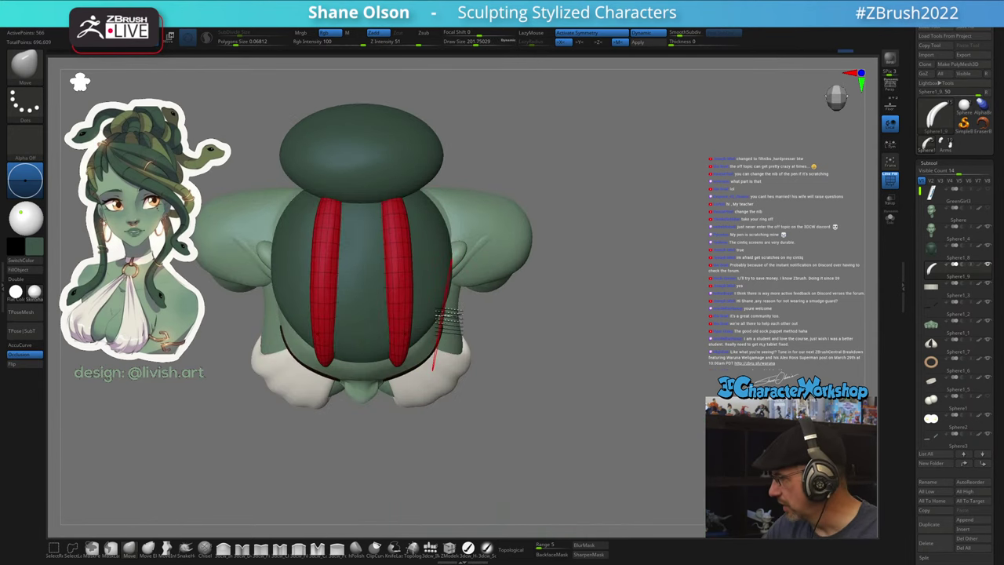
left_click_drag(538, 351, 533, 354)
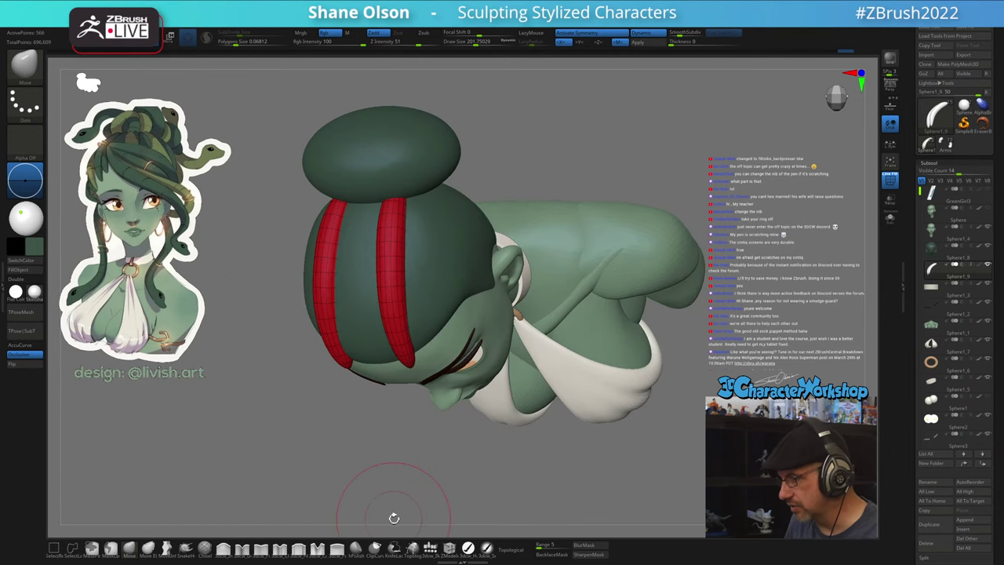
left_click_drag(345, 479, 322, 475)
key("space")
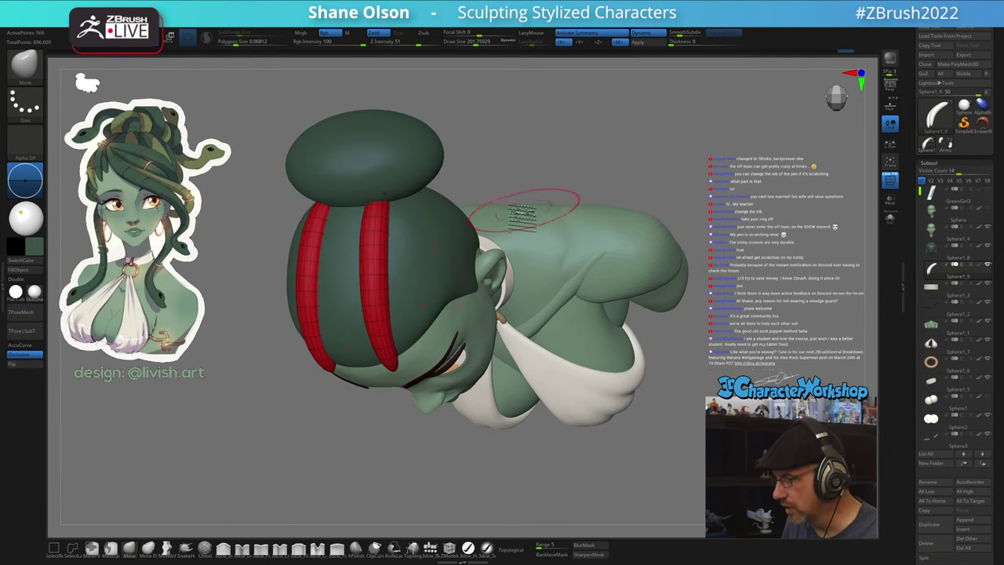
- Duplicate the strand pair outward toward the sides of the head and position the copies beside the originals
key("w")
left_click_drag(404, 237, 429, 233, "ctrl")
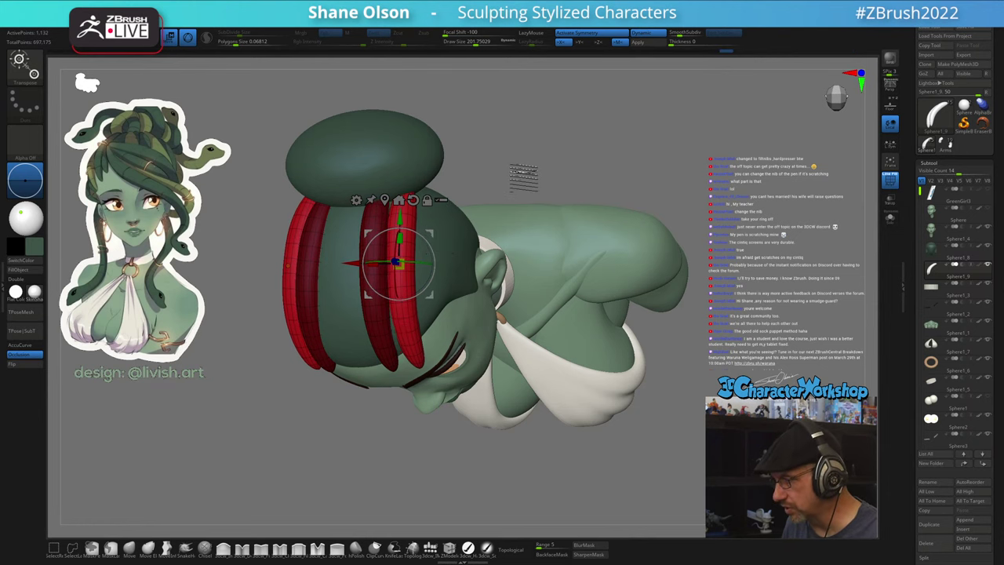
left_click_drag(524, 178, 528, 170)
left_click_drag(555, 229, 549, 283)
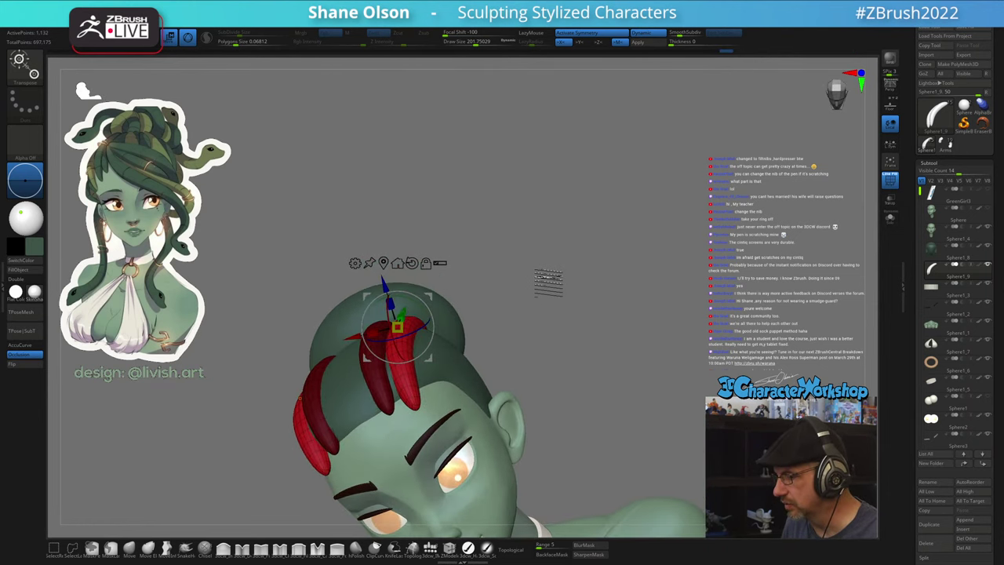
left_click_drag(433, 312, 436, 320)
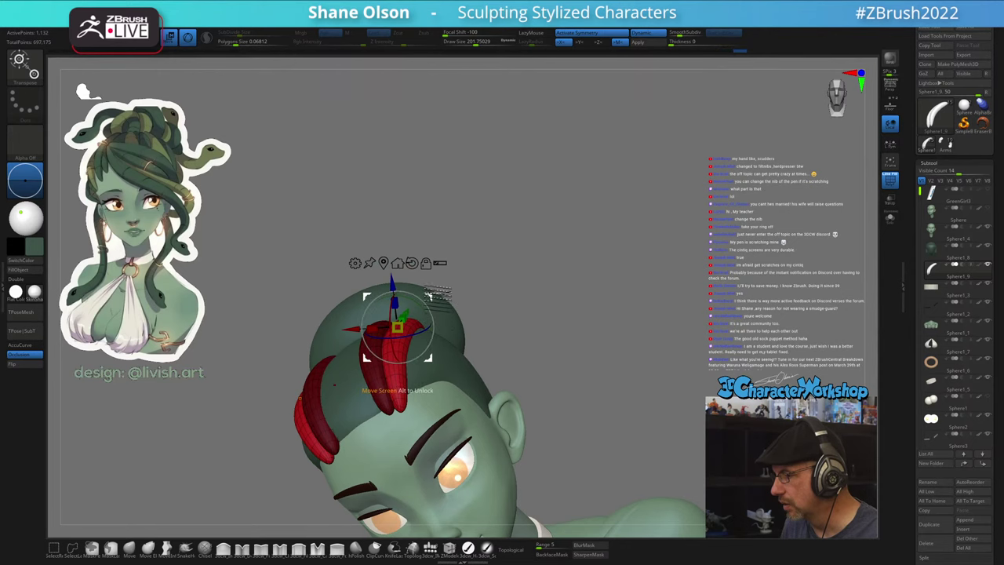
mouse_move(567, 303)
left_mouse_down()
mouse_move(551, 312)
mouse_move(562, 313)
left_mouse_up()
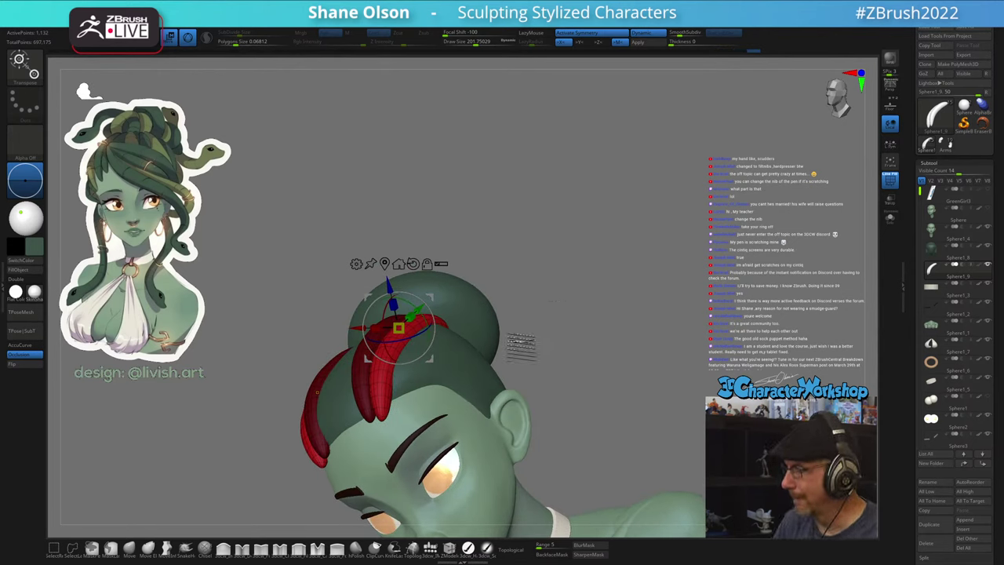
mouse_move(521, 345)
left_mouse_down()
mouse_move(531, 352)
mouse_move(522, 314)
mouse_move(536, 331)
mouse_move(549, 326)
mouse_move(396, 396)
left_mouse_up()
- Give the original masked strands their own polygroup and shape the strands with the Move brush at a draw size of about 245
left_click(130, 548)
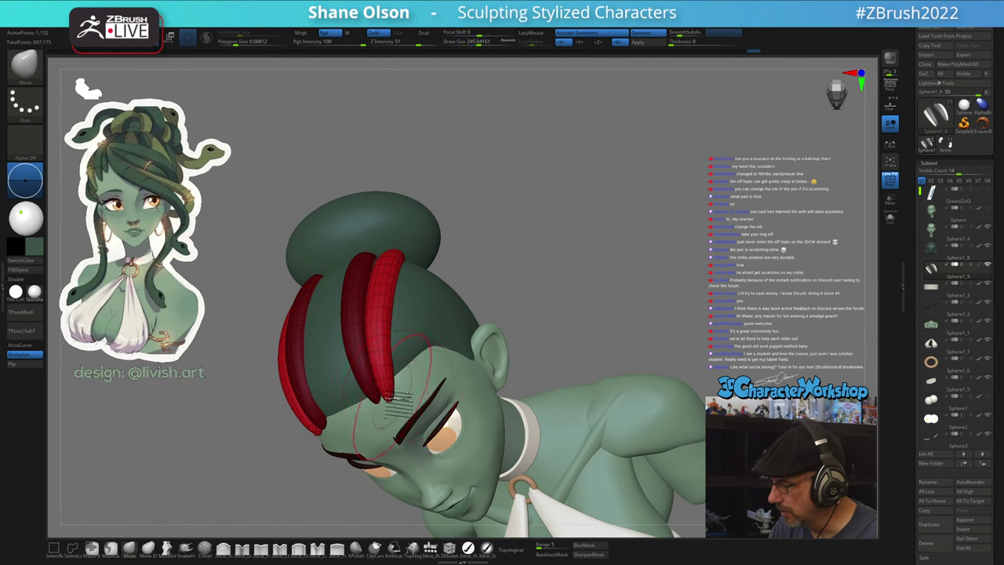
right_click_drag(399, 330, 395, 358)
key("ctrl+w")
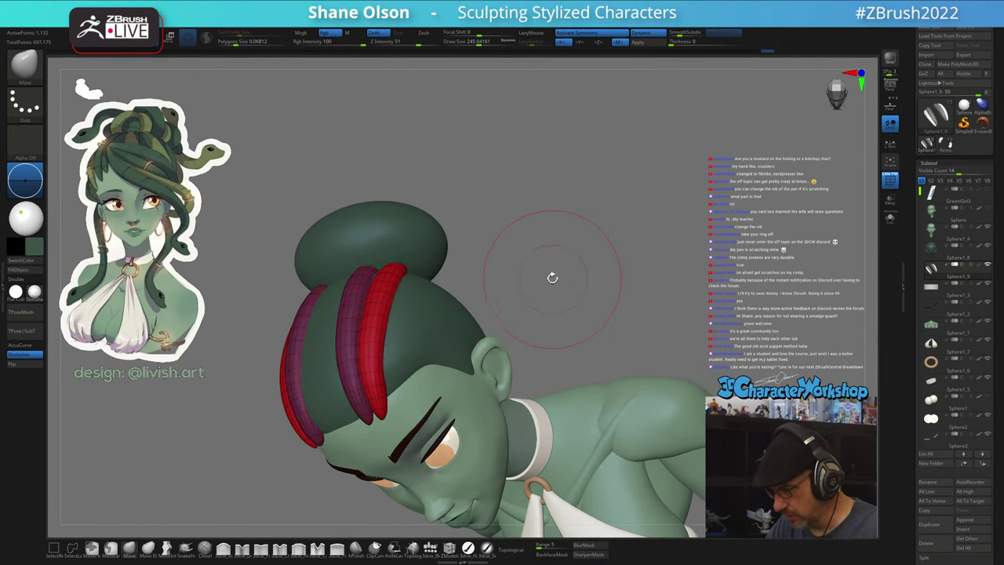
mouse_move(553, 278)
left_mouse_down()
mouse_move(569, 270)
mouse_move(517, 296)
left_mouse_up()
left_click_drag(453, 304, 412, 341)
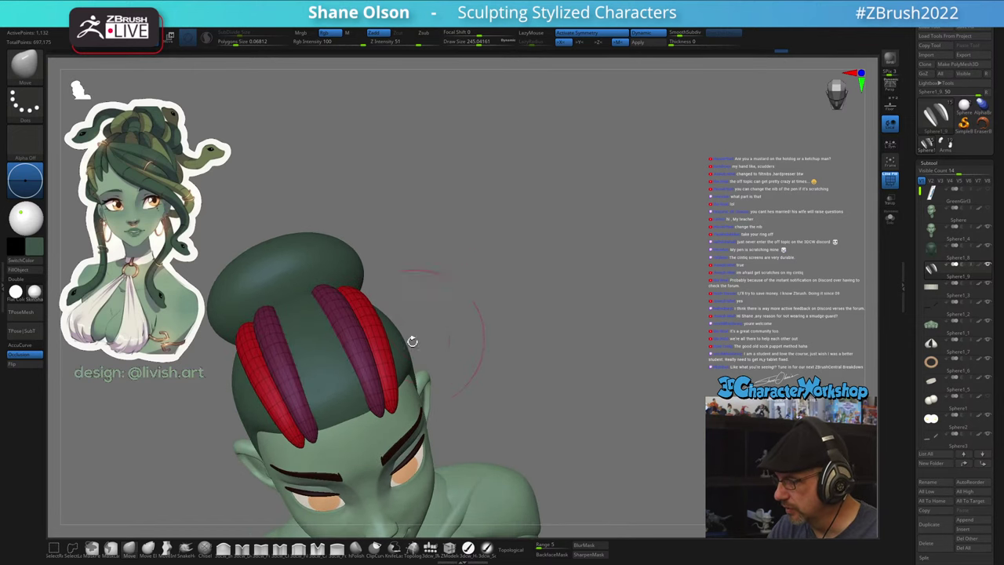
left_click_drag(403, 275, 432, 329)
- Duplicate the inner strand pair toward the centre of the head and fit the copies into the gap over the forehead
key("w")
left_click(394, 392, "alt")
left_click_drag(474, 302, 472, 309)
left_click_drag(418, 357, 399, 373, "ctrl")
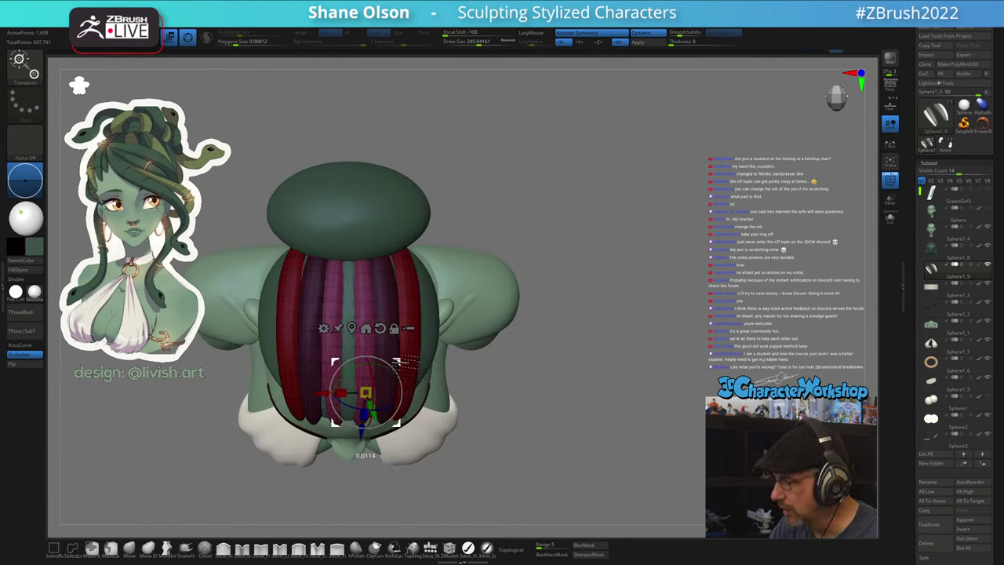
left_click_drag(340, 392, 334, 392)
left_click_drag(550, 389, 547, 287)
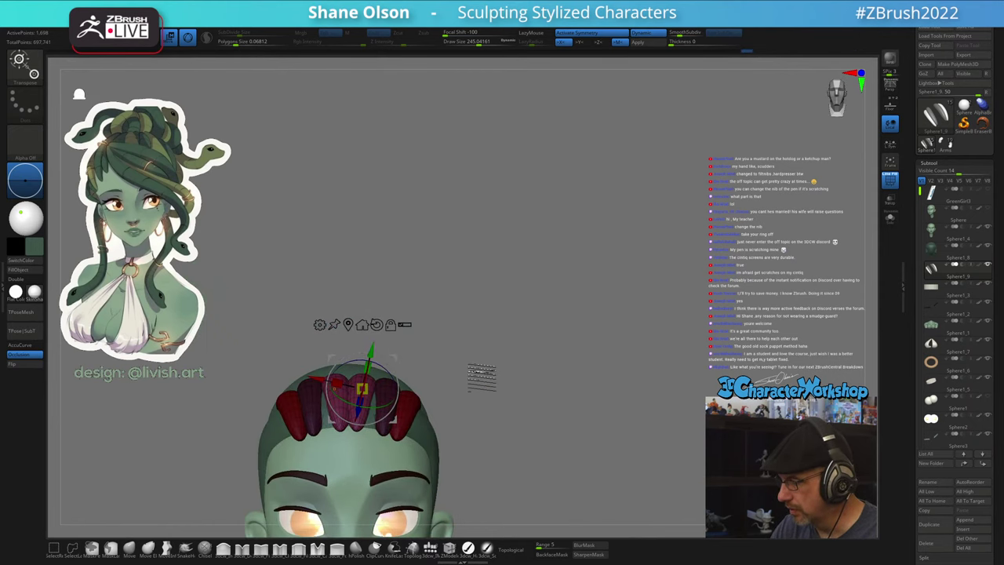
left_click_drag(481, 376, 472, 419)
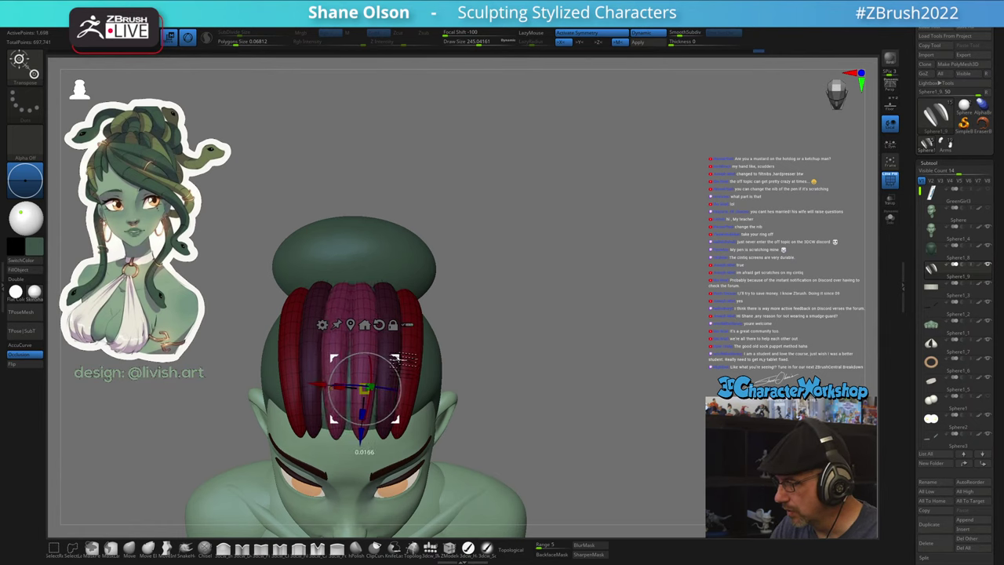
left_click_drag(503, 365, 538, 407)
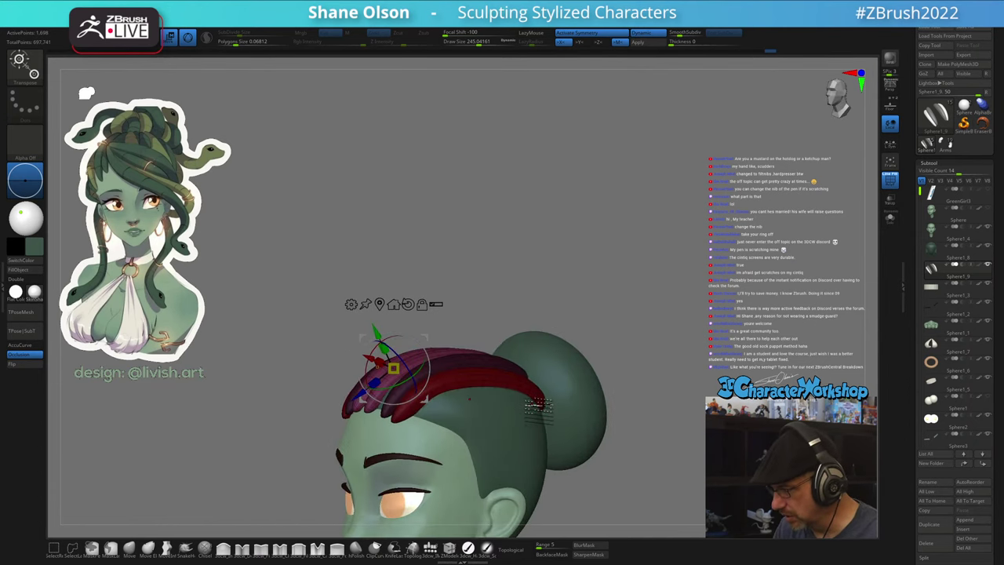
- Refine the front strands with the Move brush at a draw size of about 167, and hide the Polyframe display
key("q")
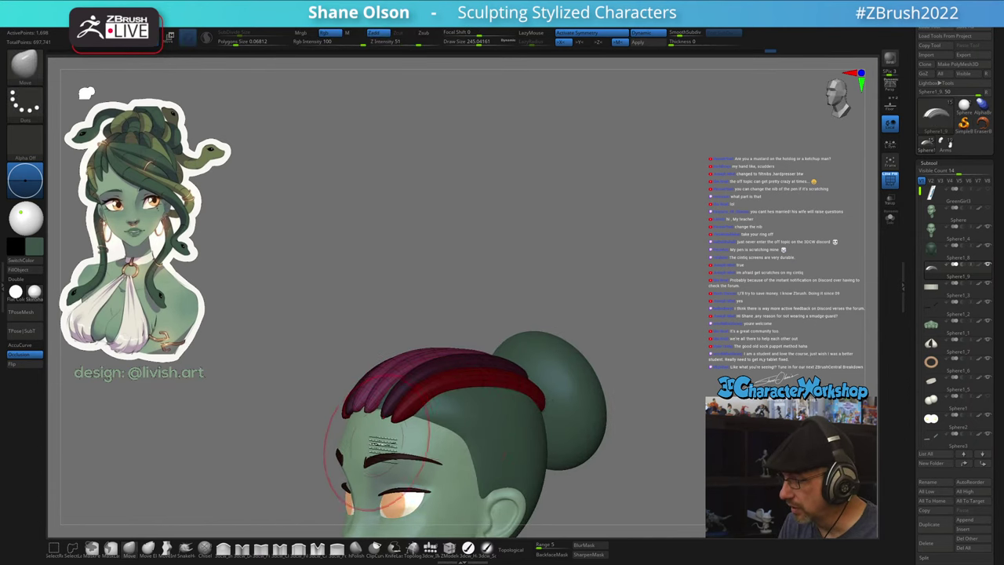
mouse_move(518, 392)
left_mouse_down()
mouse_move(537, 391)
mouse_move(538, 410)
mouse_move(527, 403)
mouse_move(536, 324)
left_mouse_up()
key("s")
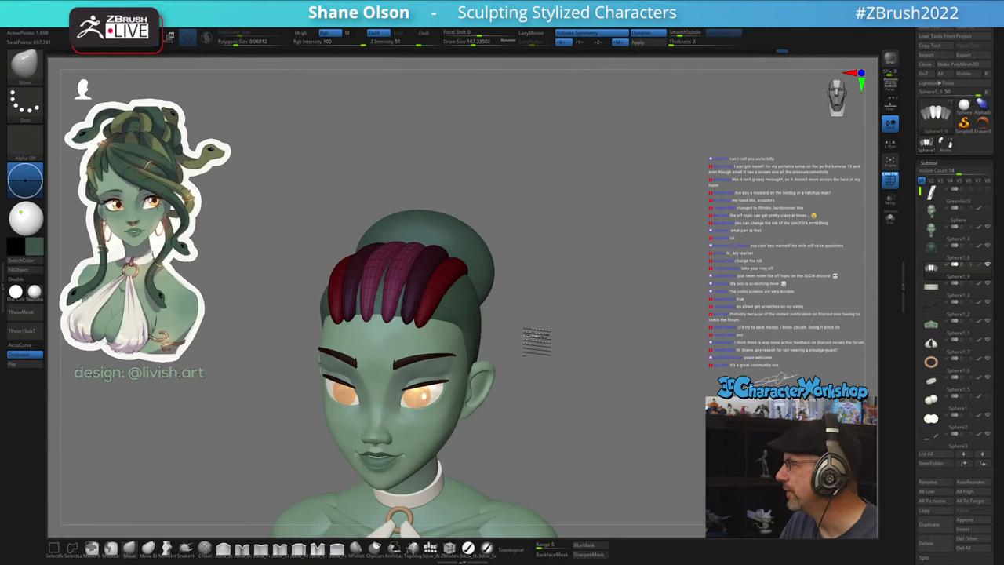
left_click_drag(536, 341, 462, 358)
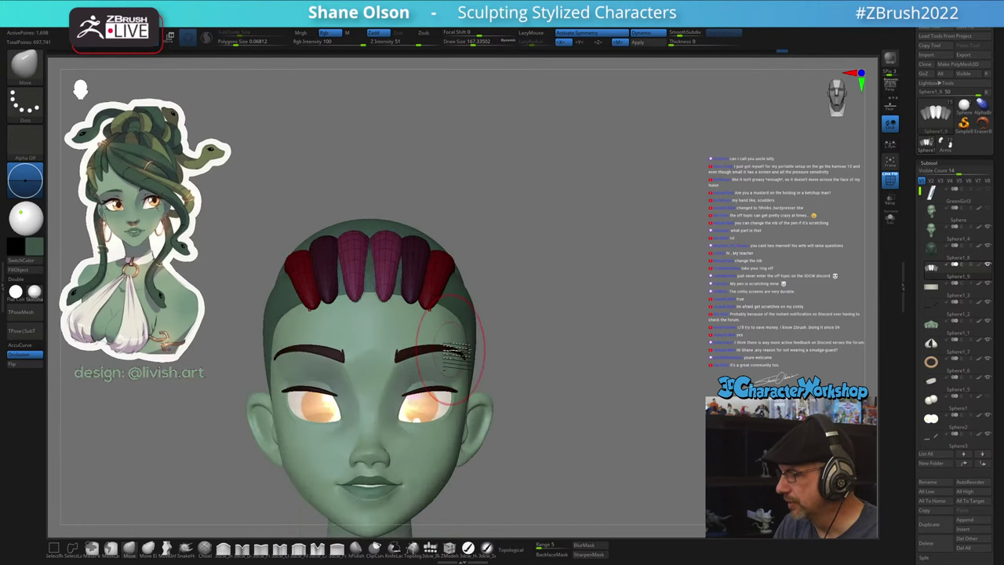
key("shift+f")
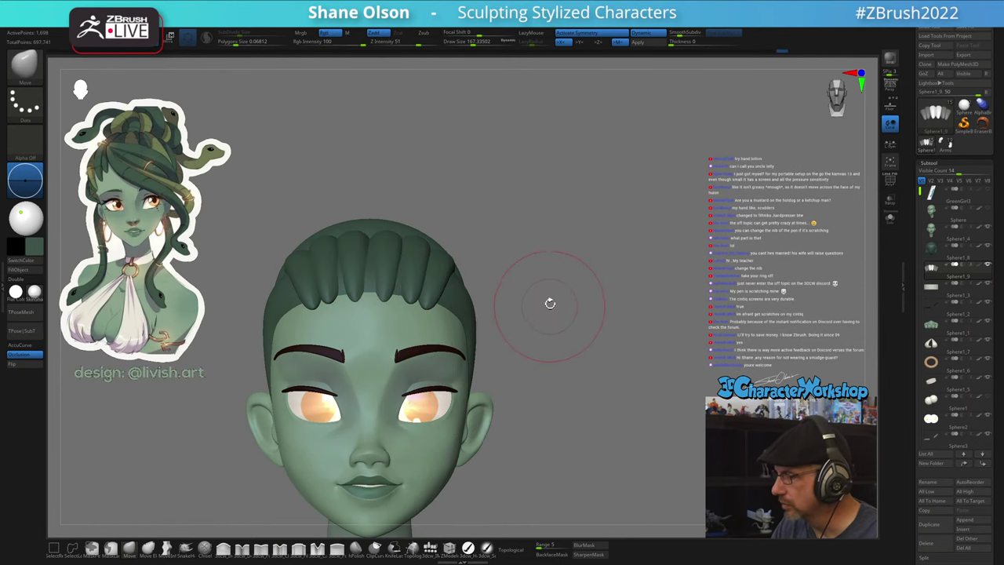
- Duplicate the outermost strand pair down the sides of the head and rotate the copies to follow the hairline
left_click_drag(548, 300, 547, 341)
key("w")
left_click(366, 299, "ctrl")
left_click_drag(397, 266, 366, 283)
left_click_drag(509, 314, 516, 322)
right_click_drag(395, 249, 405, 384)
left_click_drag(417, 392, 451, 357)
left_click_drag(537, 356, 572, 294, "alt")
key("q")
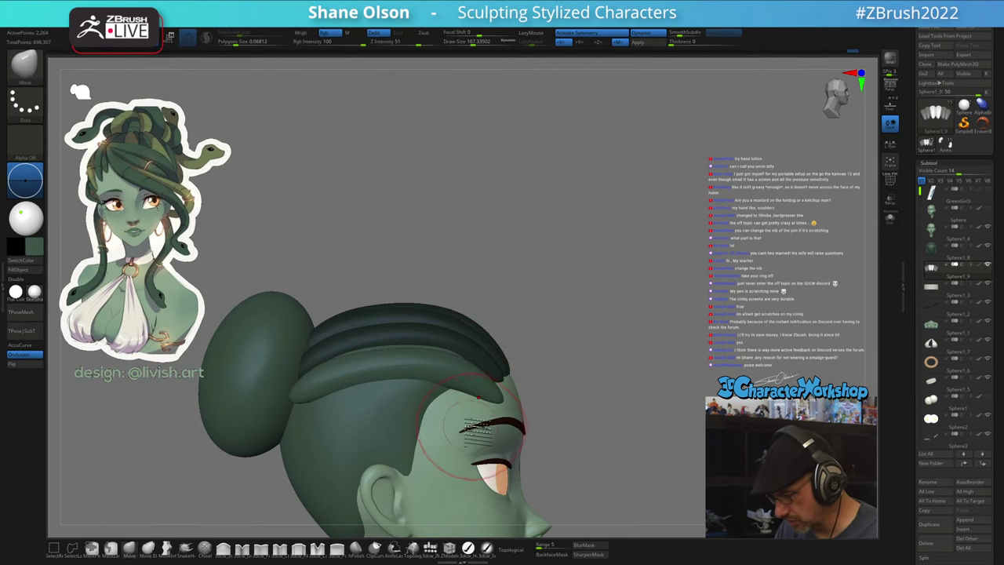
- Bend the new side strands along the scalp toward the bun with the Move brush at a draw size of about 338, and clear the mask
left_click_drag(548, 371, 533, 289, "alt")
key("s")
mouse_move(558, 347)
left_mouse_down()
mouse_move(571, 346)
mouse_move(561, 288)
mouse_move(549, 329)
left_mouse_up()
key("s")
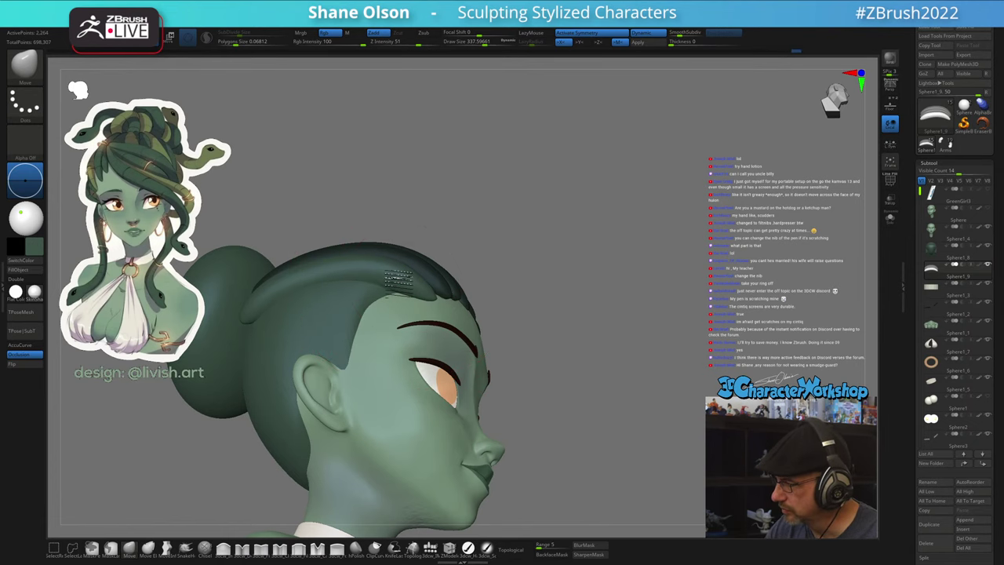
mouse_move(320, 340)
right_mouse_down()
mouse_move(276, 335)
mouse_move(282, 305)
mouse_move(337, 339)
mouse_move(358, 240)
right_mouse_up()
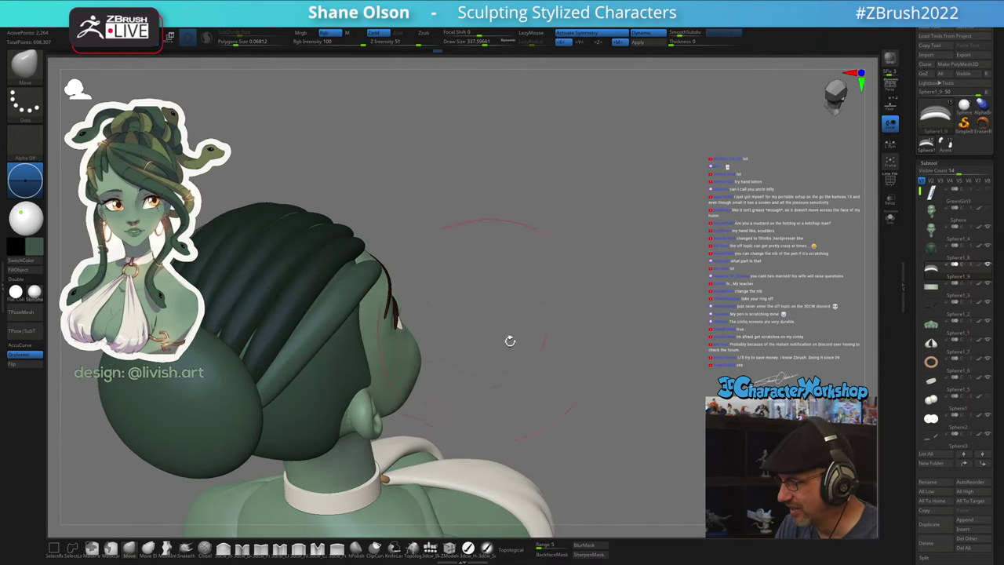
right_click_drag(511, 340, 524, 346)
left_click(579, 352, "ctrl")
left_click_drag(581, 353, 577, 352, "ctrl")
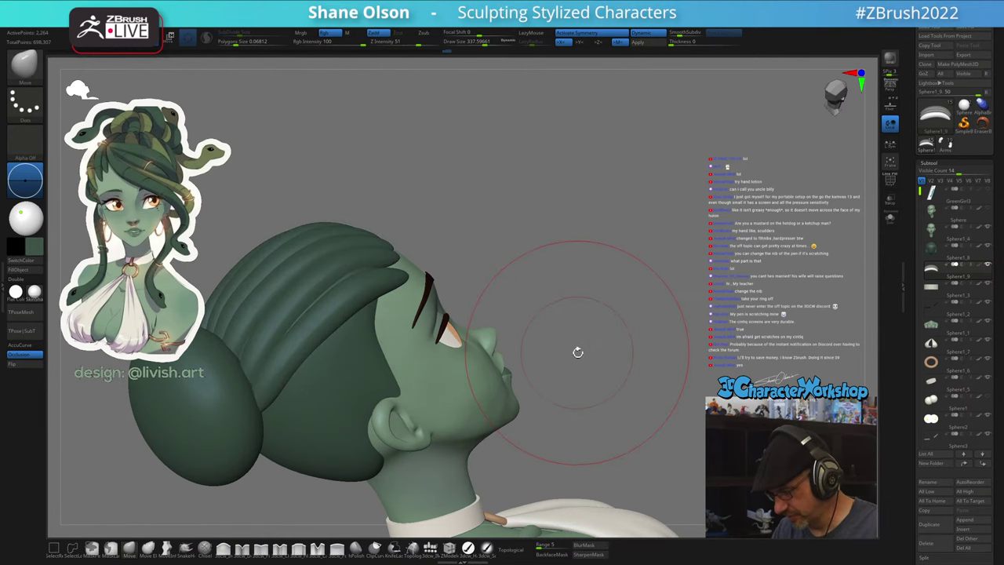
- Show the Polyframe display again and adjust the side strands with the Move brush at a draw size of about 251
key("shift+f")
right_click_drag(578, 351, 564, 369)
right_click_drag(659, 274, 672, 272)
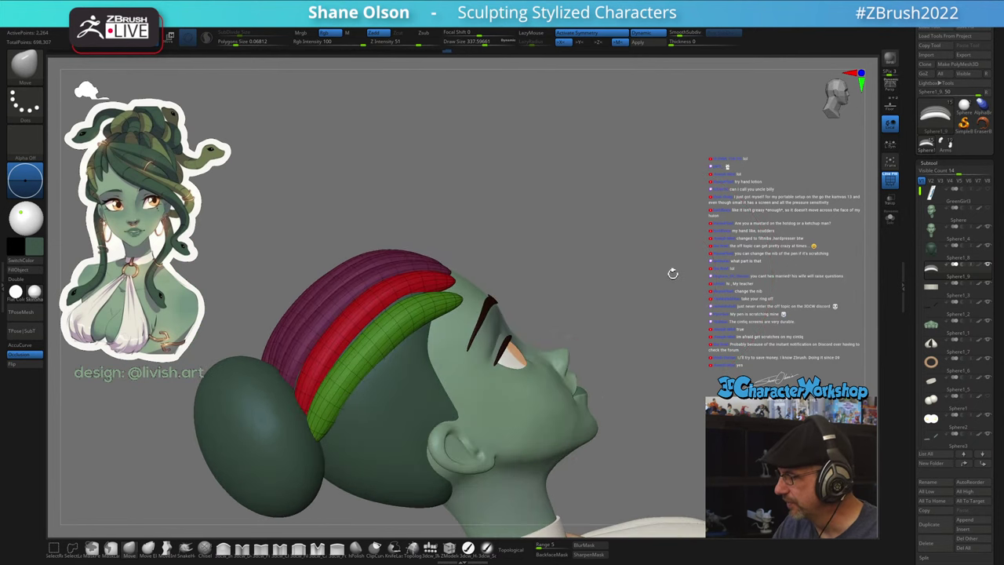
key("s")
left_click_drag(605, 324, 598, 325)
mouse_move(630, 309)
right_mouse_down("alt")
mouse_move(604, 322)
mouse_move(603, 342)
mouse_move(622, 353)
mouse_move(578, 294)
right_mouse_up("alt")
- Duplicate the outermost green strand pair downward to add another row above the ears
key("w")
left_click(459, 243, "ctrl")
right_click_drag(544, 246, 524, 258)
left_click_drag(476, 256, 490, 286, "ctrl")
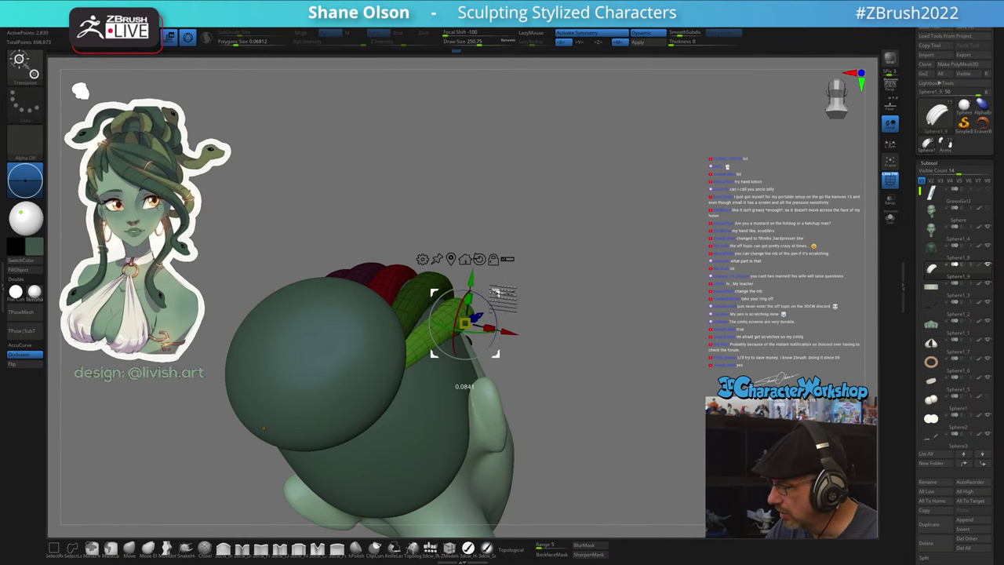
right_click_drag(580, 341, 553, 363)
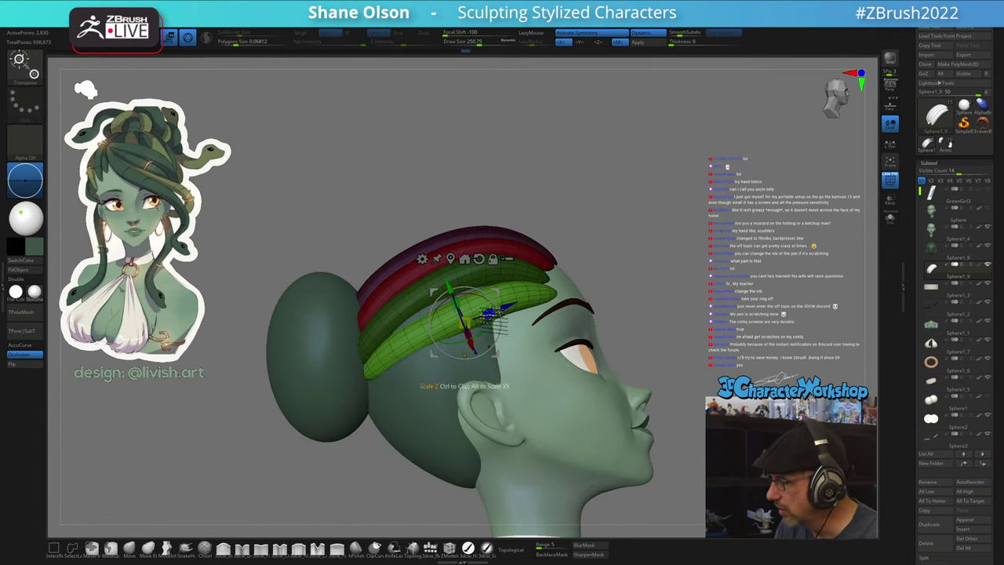
- Shorten the lowest strand pair lengthwise and rotate it to line up beneath the strands above
left_click_drag(488, 314, 502, 309)
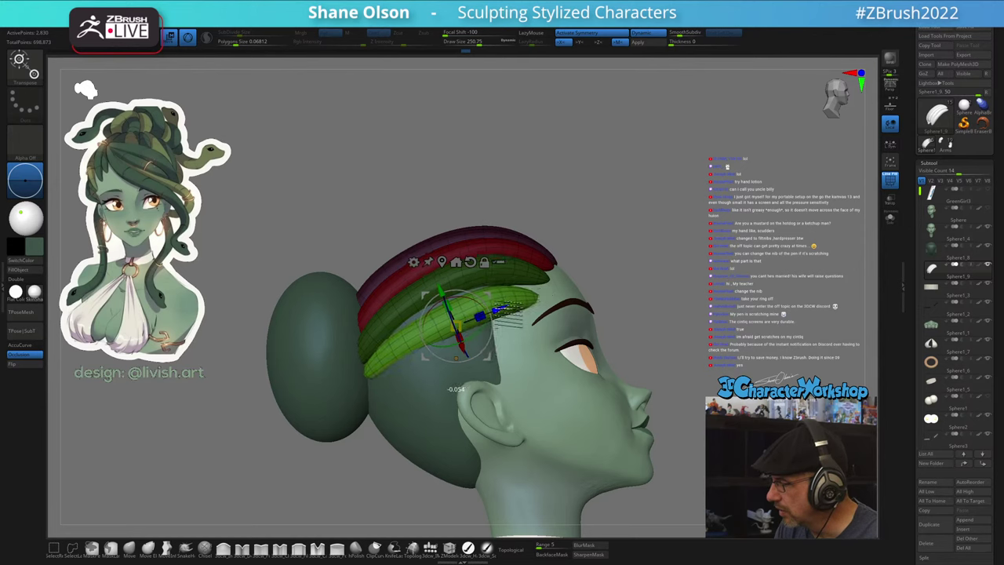
left_click_drag(629, 298, 651, 305)
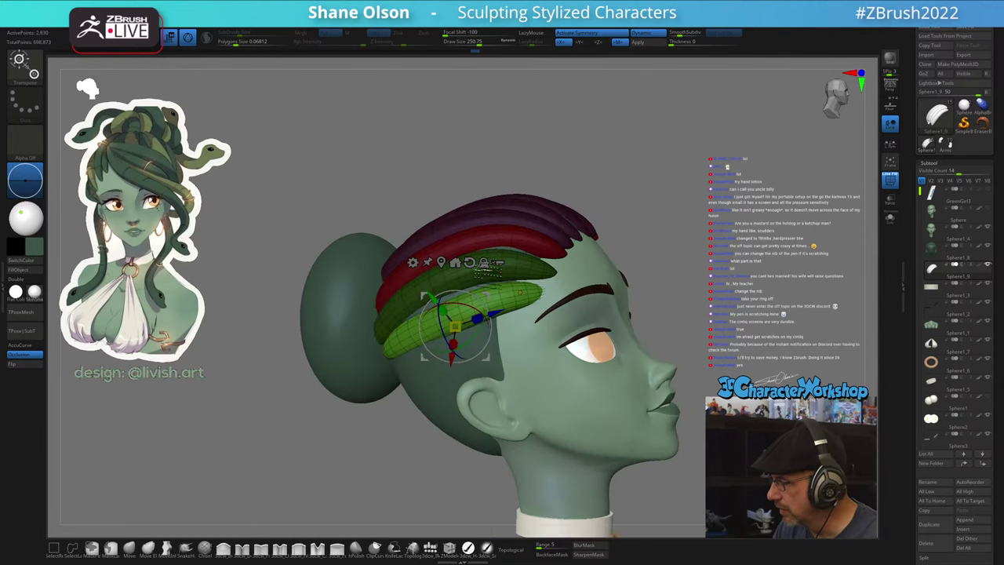
left_click_drag(488, 294, 483, 293)
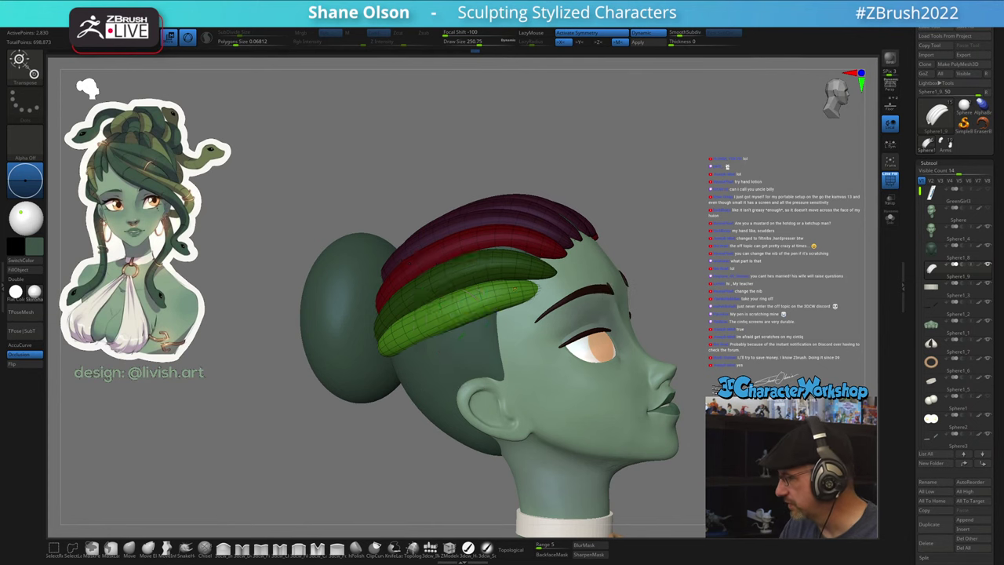
mouse_move(678, 424)
left_mouse_down()
mouse_move(651, 434)
mouse_move(660, 418)
left_mouse_up()
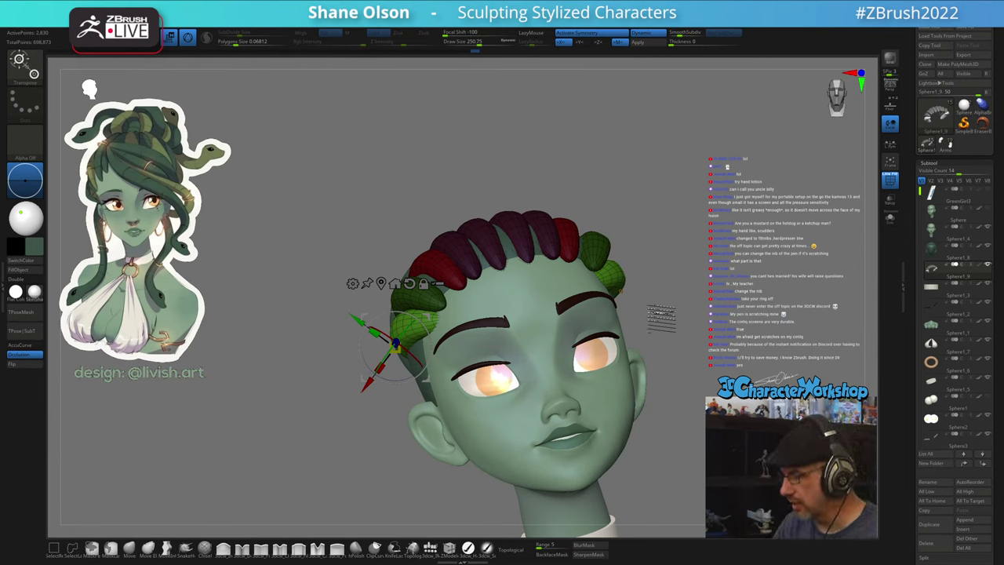
- Compare the strands with the reference from several angles and rescale the lowest side strands along their length
right_click_drag(662, 314, 463, 337)
right_click_drag(664, 314, 559, 360)
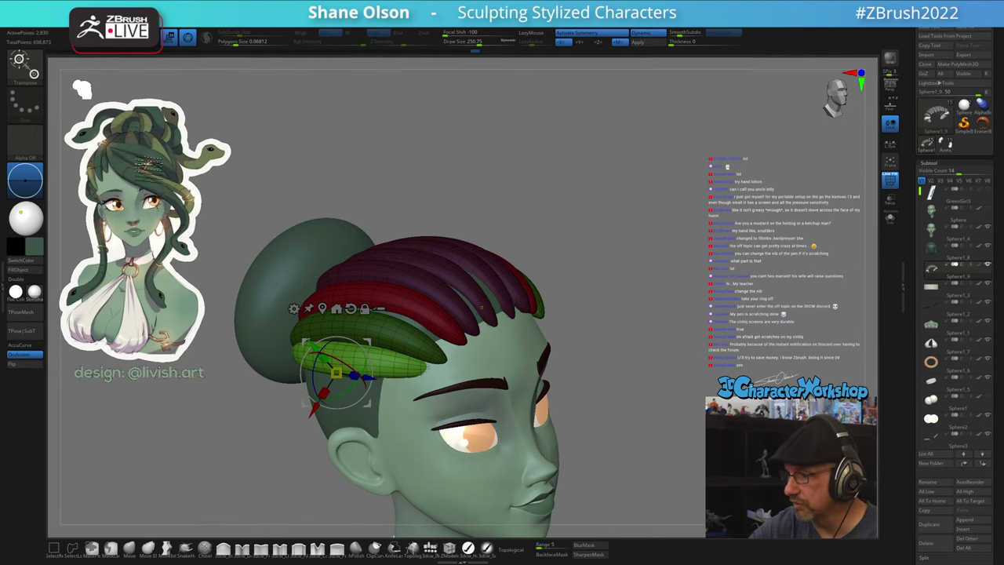
mouse_move(617, 292)
right_mouse_down()
mouse_move(604, 283)
mouse_move(612, 291)
right_mouse_up()
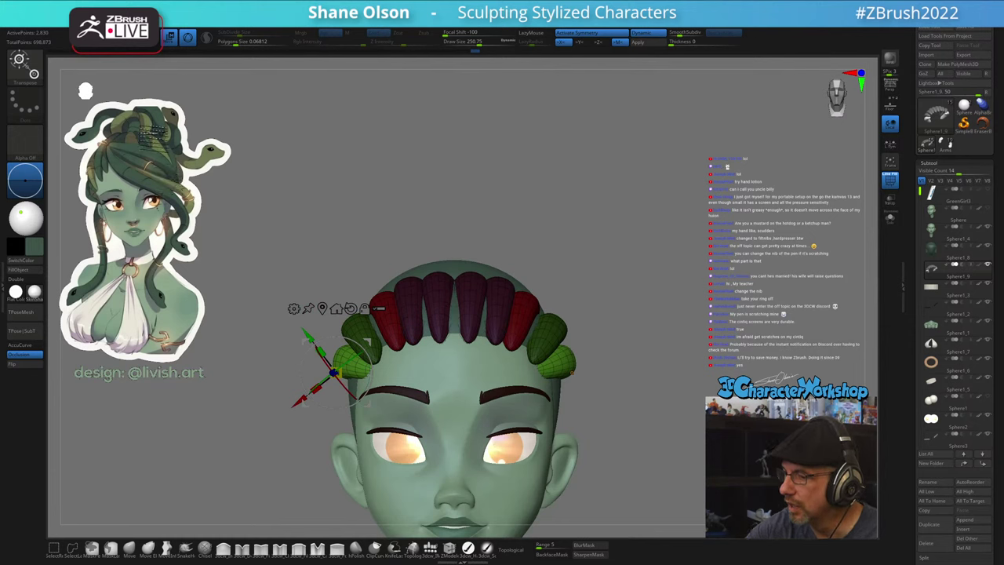
mouse_move(588, 312)
right_mouse_down()
mouse_move(605, 324)
mouse_move(578, 353)
mouse_move(599, 329)
right_mouse_up()
right_click_drag(582, 375, 626, 349)
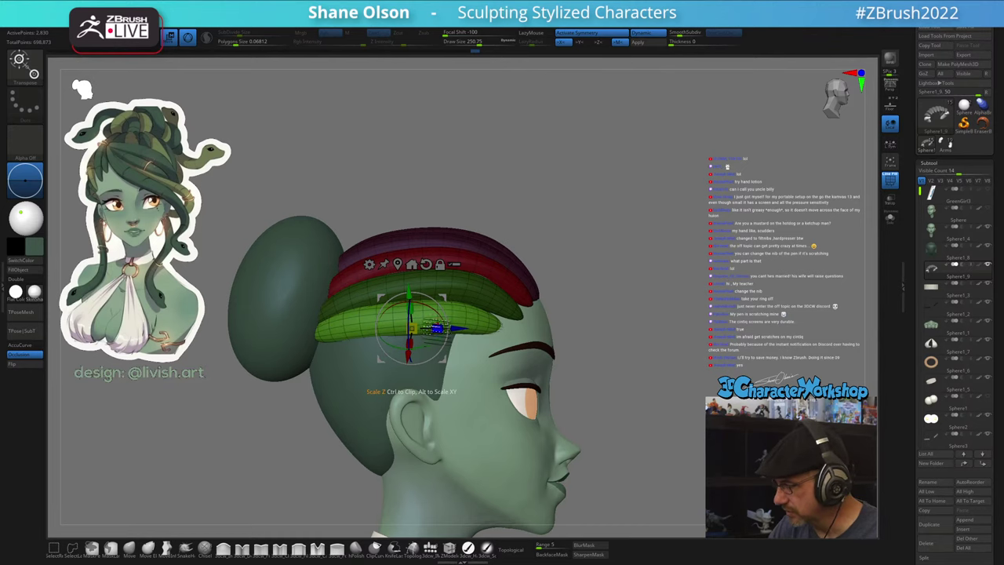
left_click_drag(439, 328, 439, 297)
right_click_drag(607, 347, 592, 353)
right_click_drag(598, 305, 615, 298)
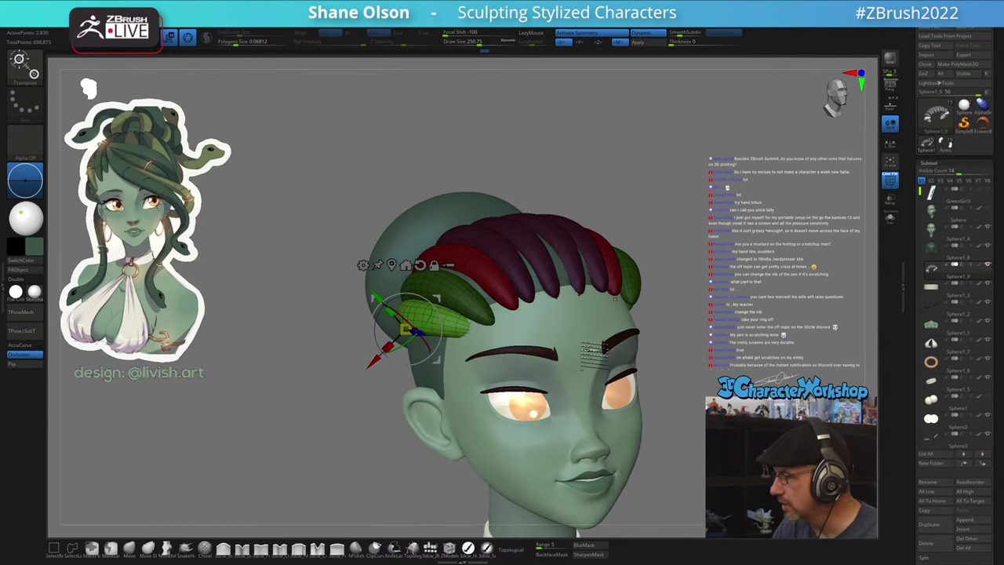
- Leave the transform, clear the mask from the strands, and switch to the Move brush at a draw size of about 274
right_click_drag(521, 346, 501, 360, "alt")
right_click_drag(676, 361, 651, 344, "alt")
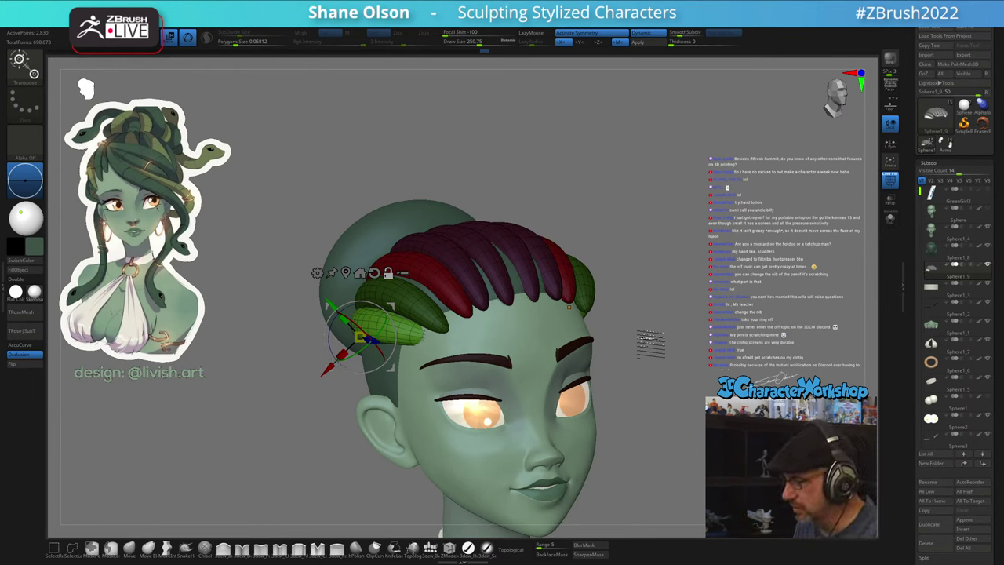
mouse_move(651, 420)
right_mouse_down()
mouse_move(661, 425)
mouse_move(580, 408)
right_mouse_up()
key("q")
mouse_move(432, 368)
right_mouse_down("alt")
mouse_move(466, 353)
mouse_move(445, 348)
mouse_move(441, 333)
mouse_move(461, 347)
mouse_move(455, 337)
mouse_move(498, 314)
mouse_move(474, 362)
right_mouse_up("alt")
key("s")
left_click(441, 353)
left_click_drag(637, 285, 647, 302, "ctrl")
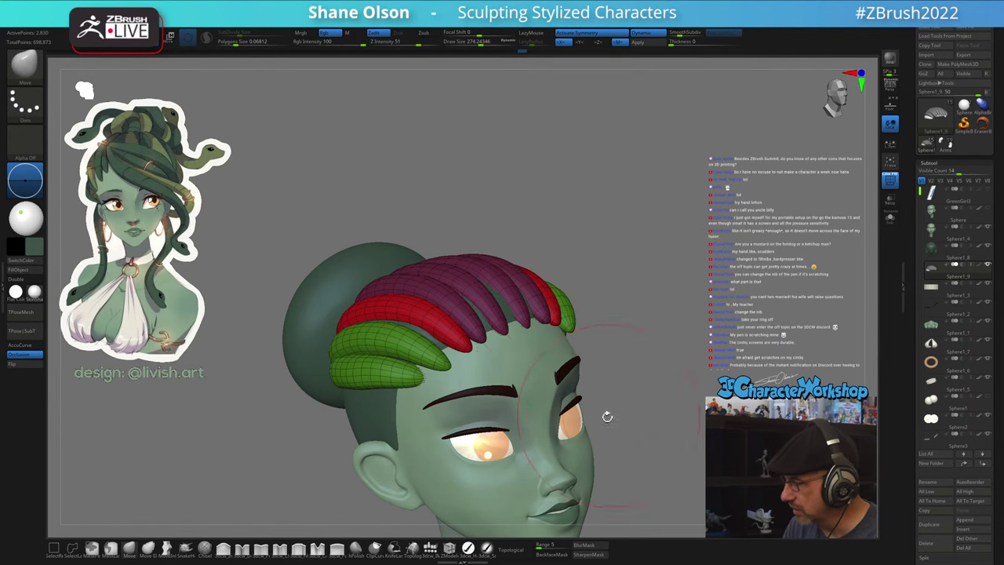
- Enable topological masking for the Move brush and adjust the strands across the front and side of the scalp
right_click_drag(604, 416, 522, 534)
left_click(510, 549)
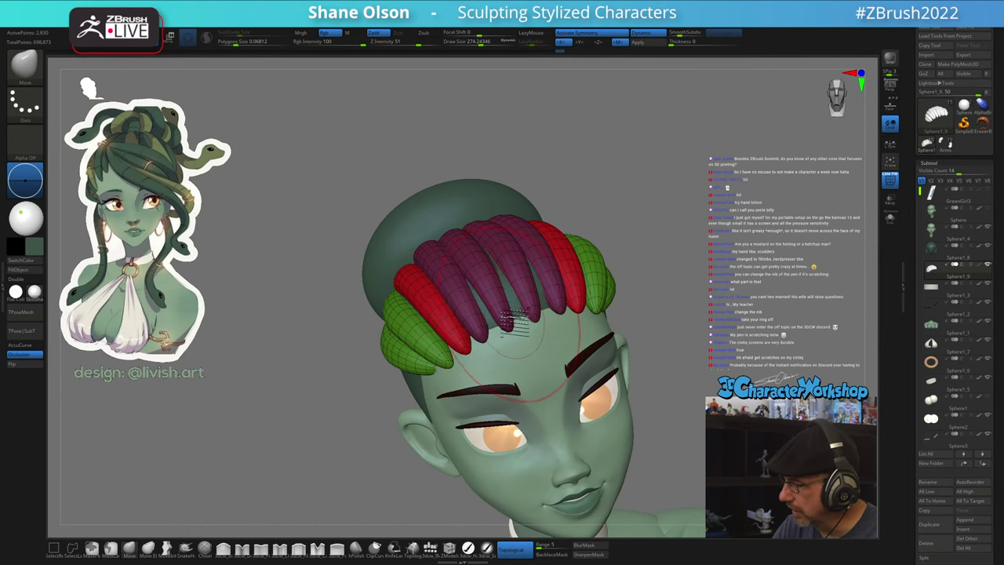
right_click_drag(547, 355, 536, 414)
mouse_move(502, 216)
right_mouse_down()
mouse_move(506, 302)
mouse_move(519, 306)
mouse_move(474, 333)
mouse_move(447, 319)
right_mouse_up()
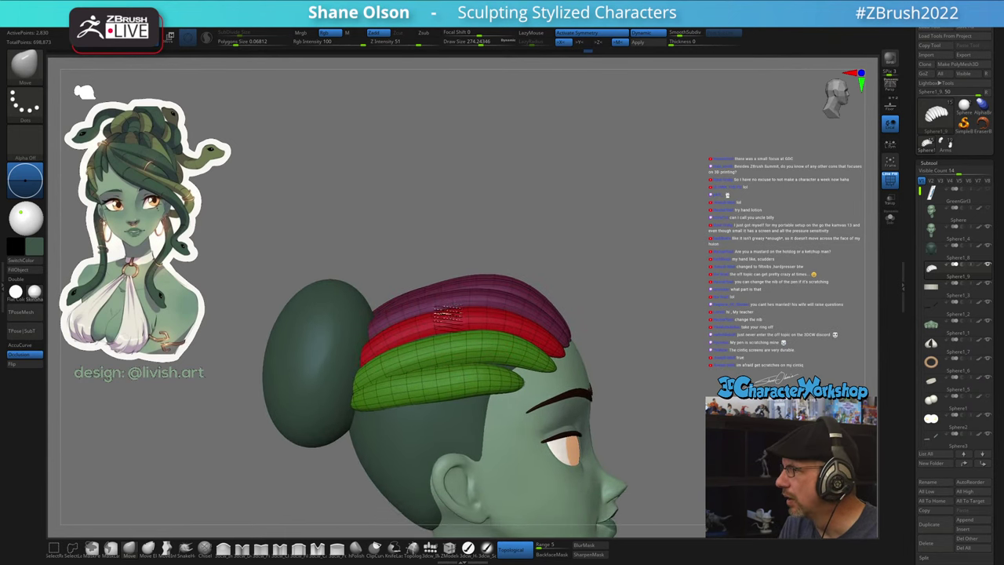
- Shape the rear ends of the side strands toward the bun at draw sizes of about 338 and 437
key("bracketright")
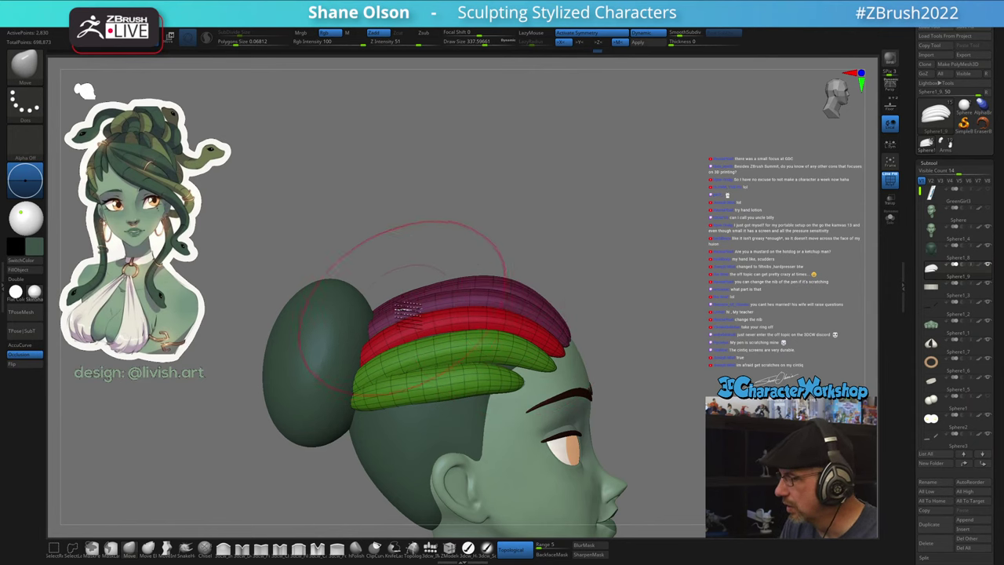
right_click_drag(451, 364, 444, 383)
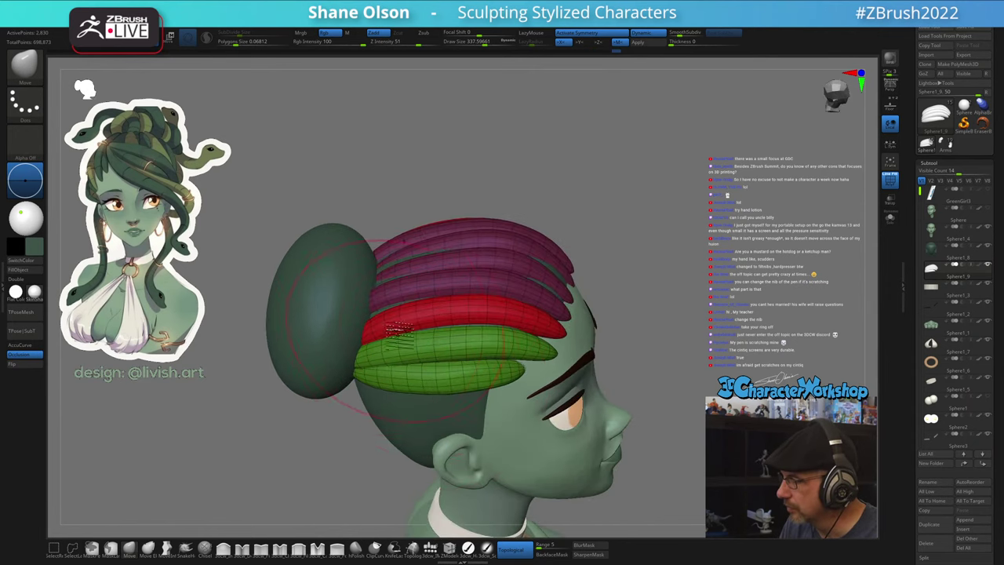
right_click_drag(393, 346, 387, 403)
right_click_drag(376, 345, 361, 337)
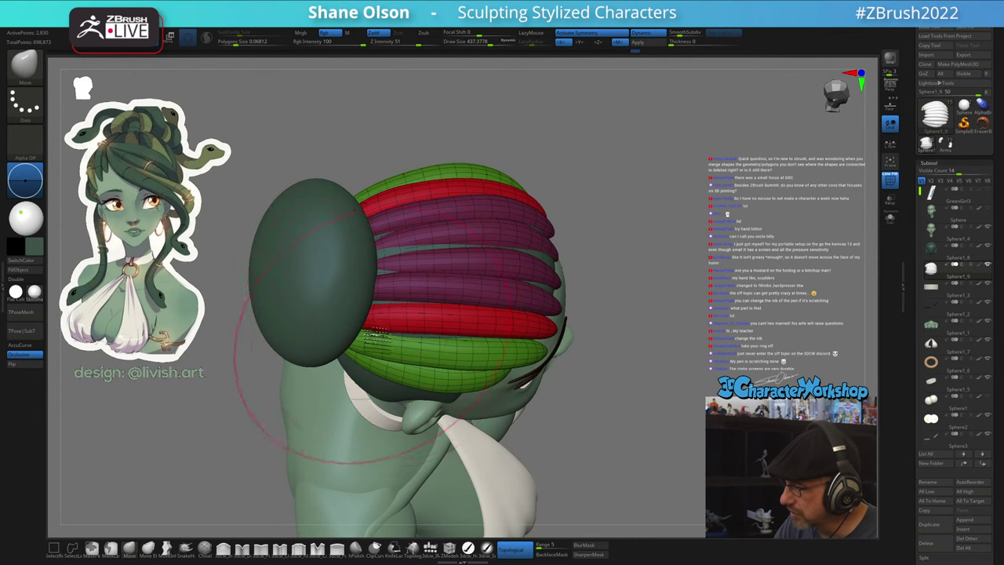
mouse_move(382, 322)
right_mouse_down()
mouse_move(400, 365)
mouse_move(374, 369)
right_mouse_up()
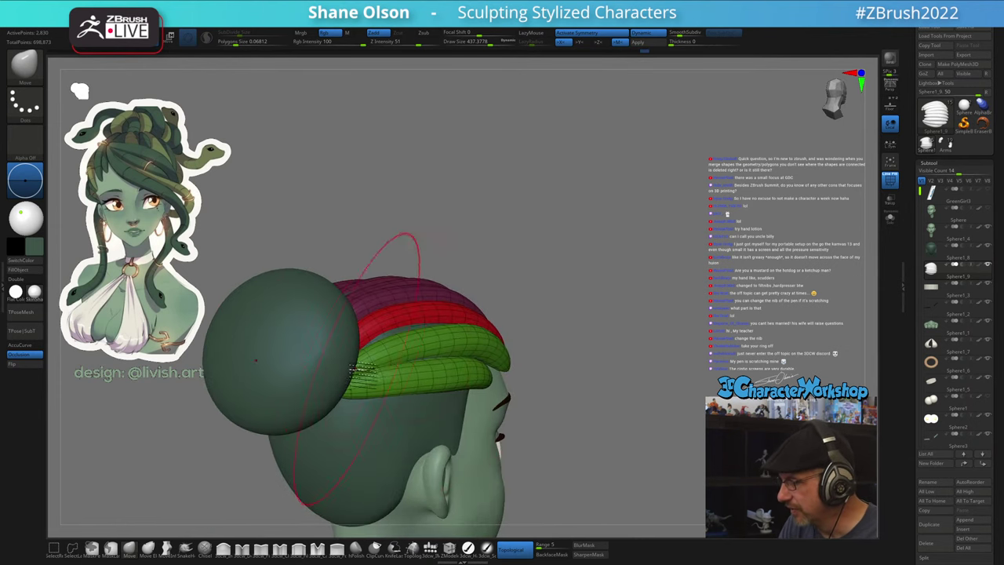
right_click_drag(663, 420, 607, 367, "ctrl")
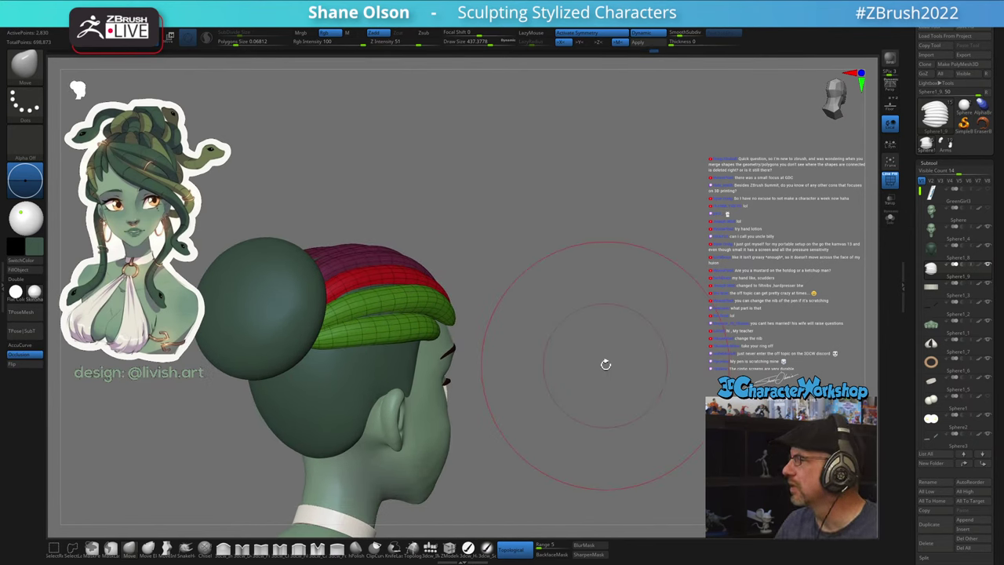
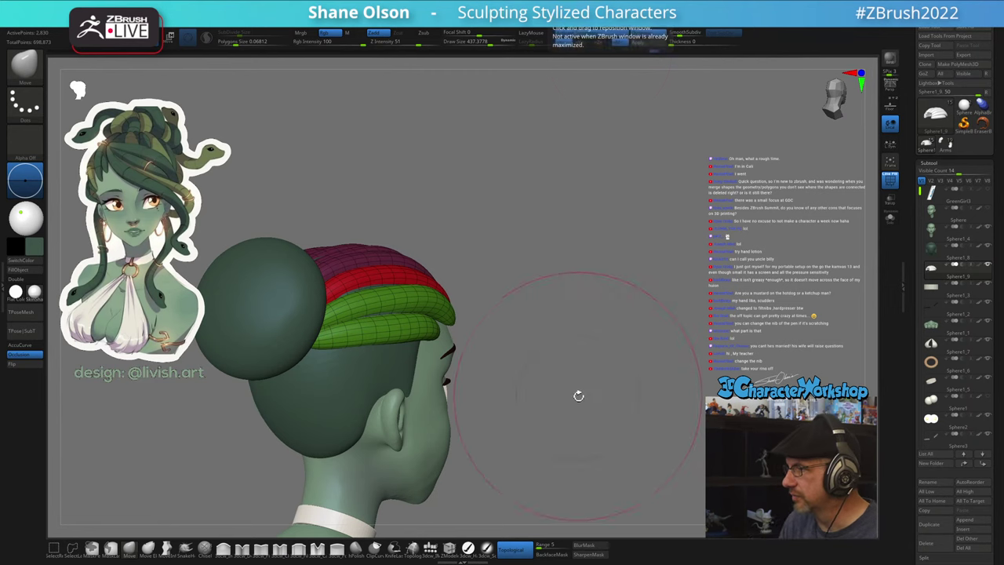
- Isolate the hair strands and assign a separate polygroup to each strand
left_click_drag(578, 394, 570, 403)
left_click(890, 220)
left_click_drag(702, 345, 588, 357)
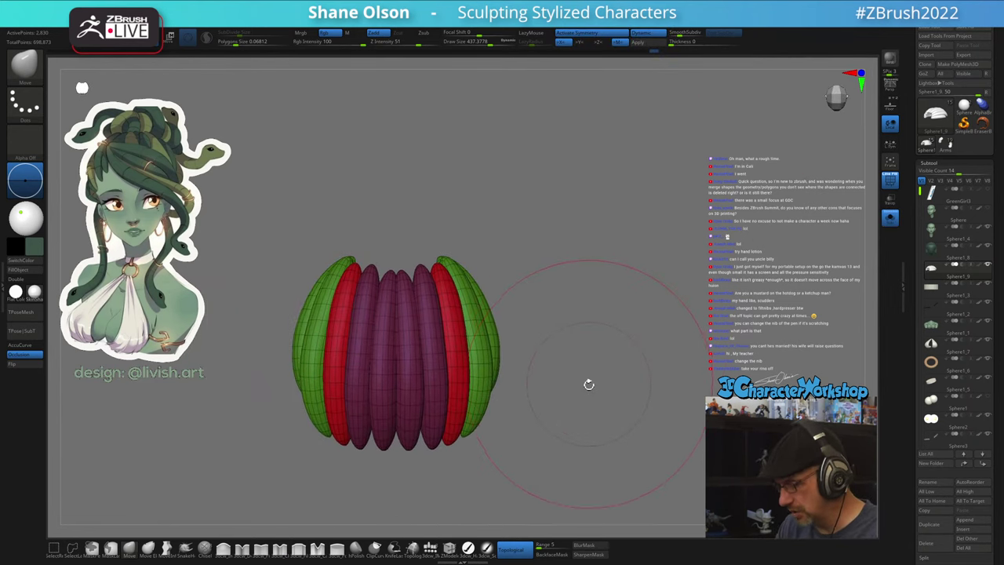
key("3")
left_click(573, 243)
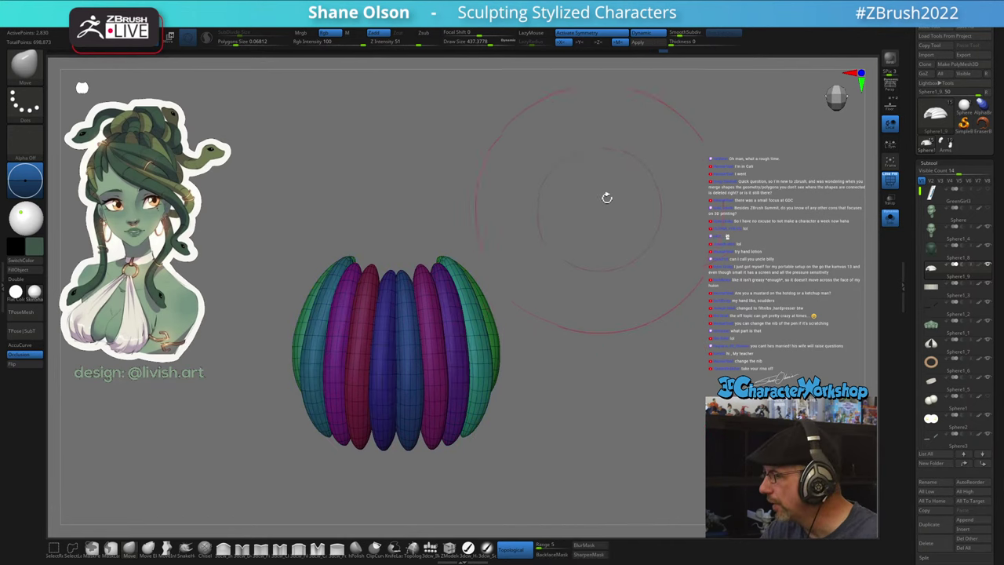
- Turn off topological masking and separate the two center strands along the midline, reducing the draw size to about 94
key("s")
mouse_move(529, 407)
left_mouse_down()
mouse_move(514, 408)
mouse_move(531, 399)
mouse_move(522, 408)
left_mouse_up()
left_click_drag(450, 427, 448, 340, "alt")
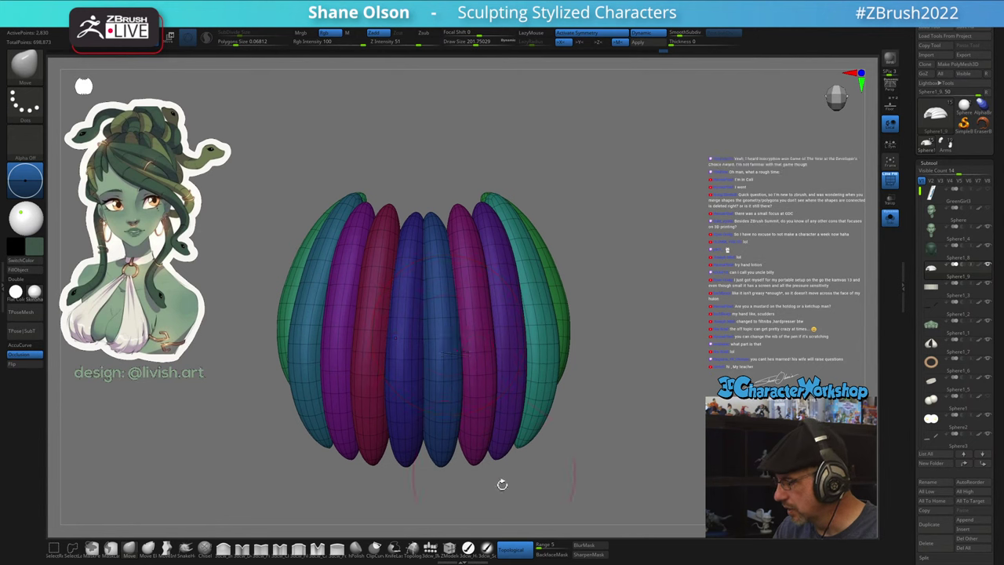
key("s")
left_click_drag(507, 463, 498, 462)
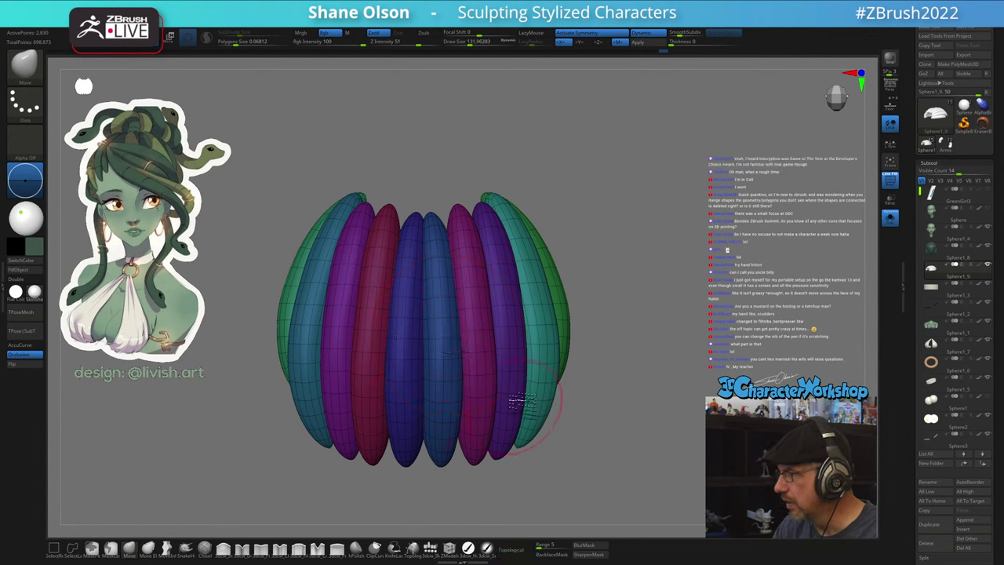
right_click_drag(509, 393, 500, 381, "alt")
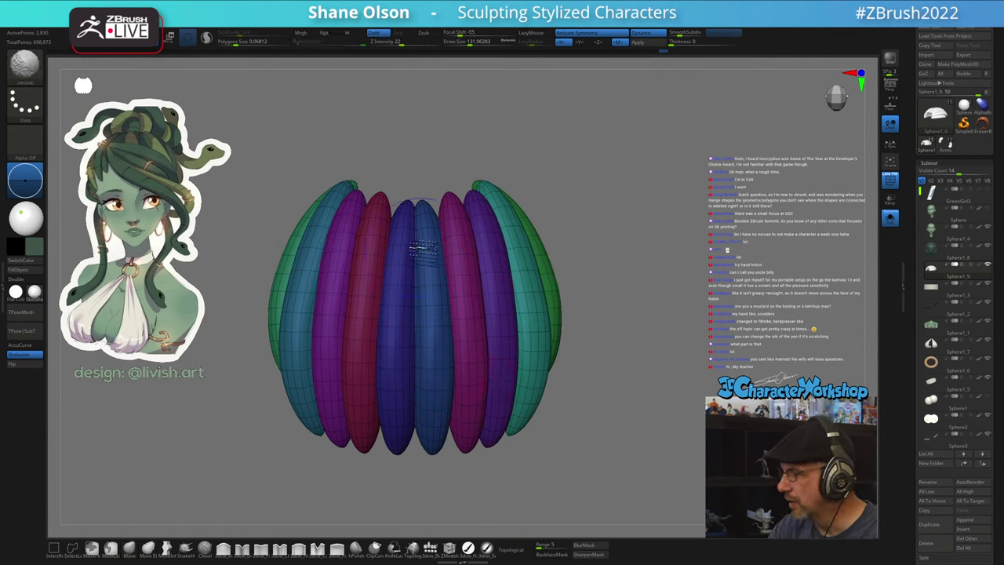
key("s")
mouse_move(420, 245)
left_mouse_down()
mouse_move(417, 253)
mouse_move(420, 209)
mouse_move(420, 322)
left_mouse_up()
right_click_drag(430, 272, 429, 253, "alt")
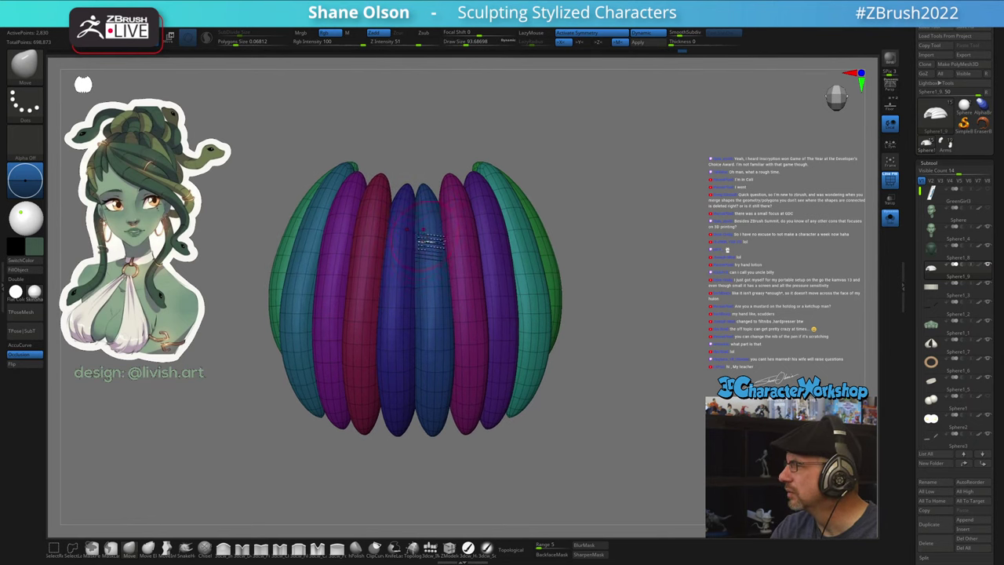
key("shift")
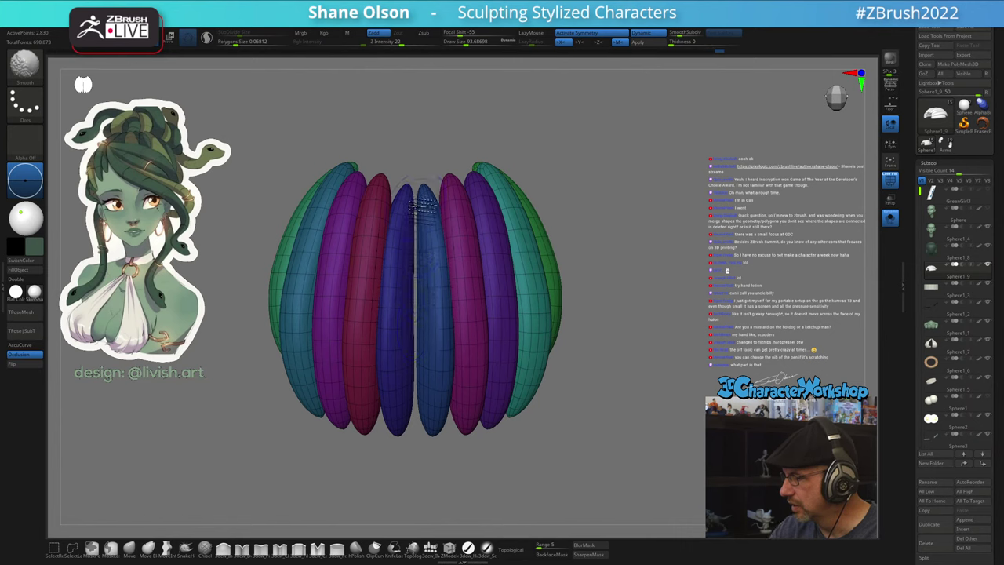
key("shift")
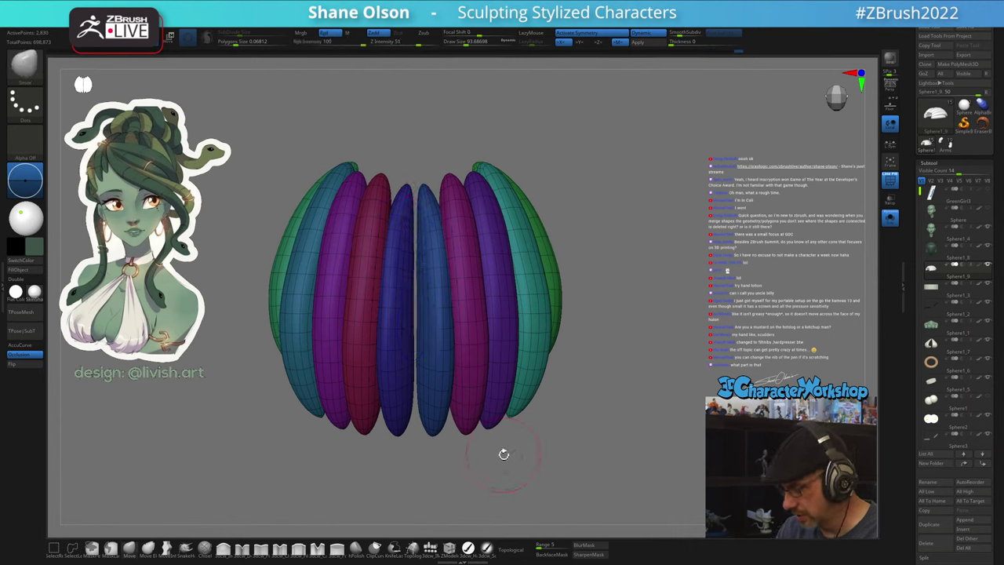
- Regroup the strands so mirrored pairs share a polygroup, and show the whole character again
key("space")
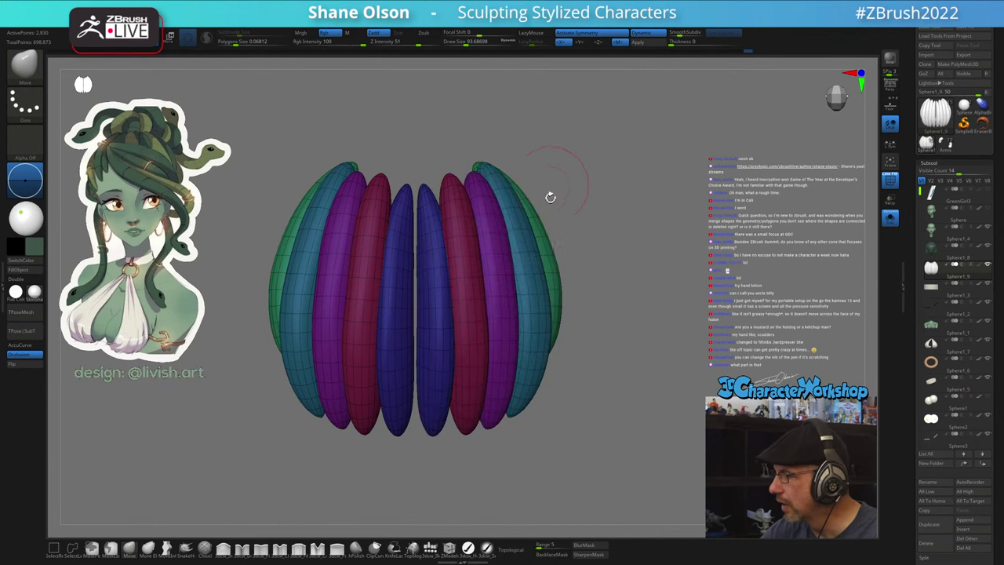
left_click_drag(579, 391, 613, 346)
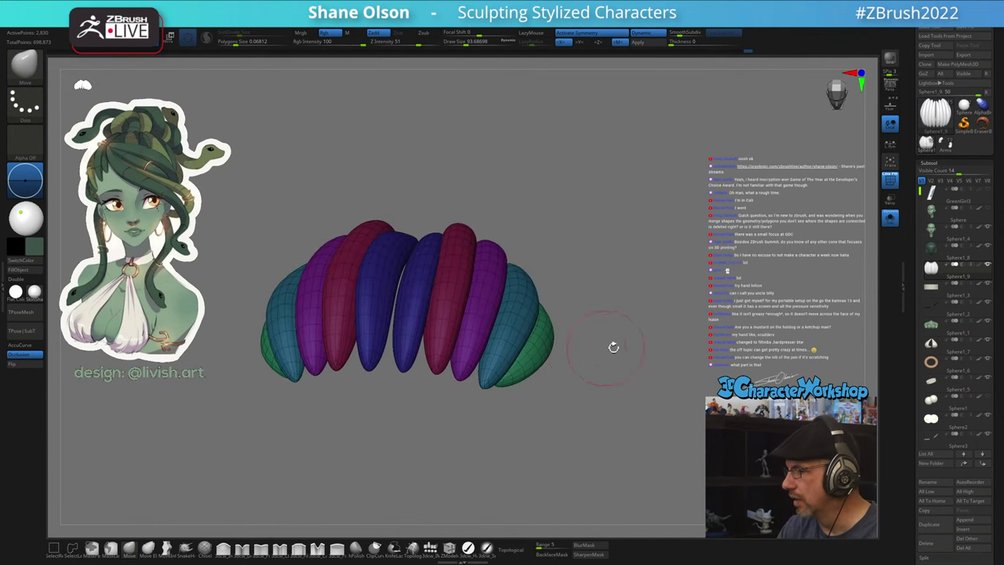
left_click(892, 219)
left_click_drag(631, 313, 637, 359)
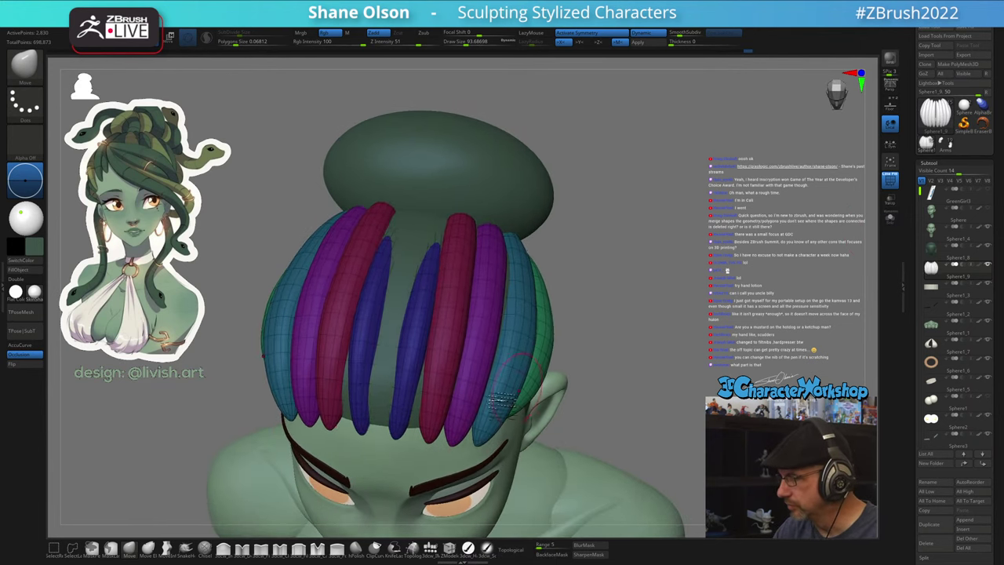
- Inflate the rear portions of the two center strands with topological masking at a draw size of about 136
left_click(134, 554)
left_click(224, 550)
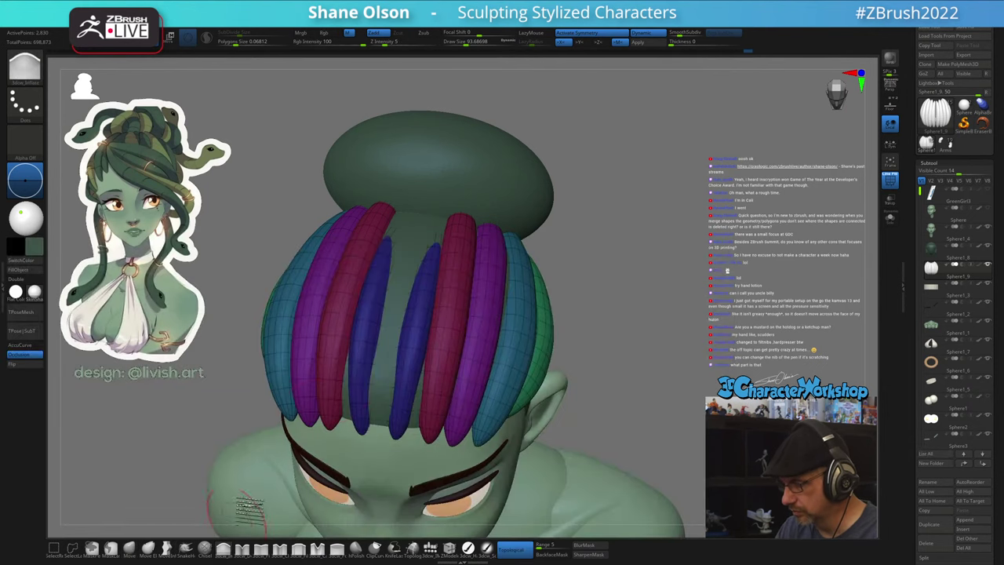
key("s")
left_click_drag(377, 283, 421, 200)
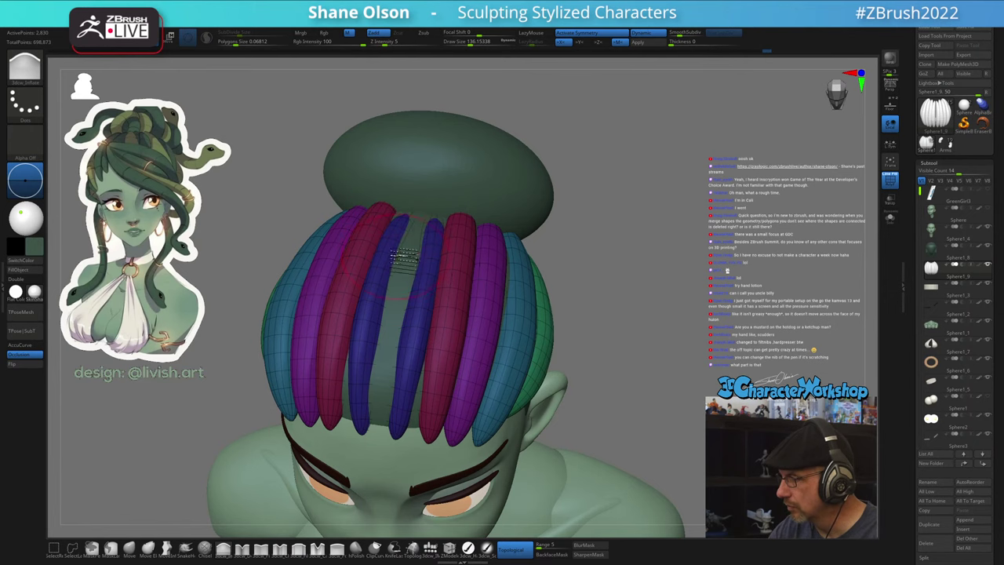
left_click_drag(394, 309, 419, 218)
left_click_drag(396, 287, 416, 218)
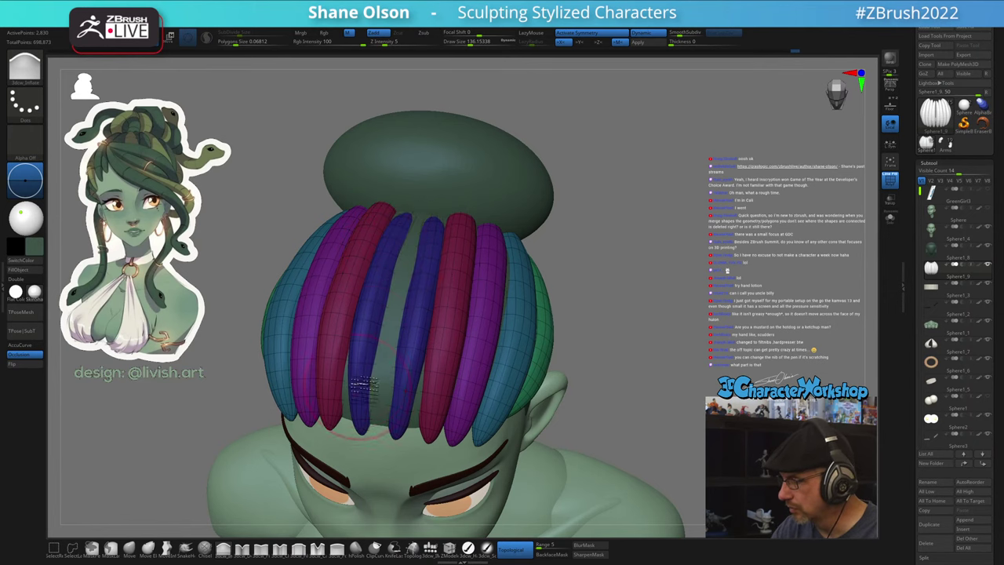
- Check the center strands from above and the side, and hide the Polyframe display
mouse_move(392, 431)
right_mouse_down()
mouse_move(404, 391)
mouse_move(572, 388)
mouse_move(439, 428)
right_mouse_up()
mouse_move(381, 413)
right_mouse_down()
mouse_move(376, 377)
mouse_move(467, 391)
mouse_move(428, 422)
right_mouse_up()
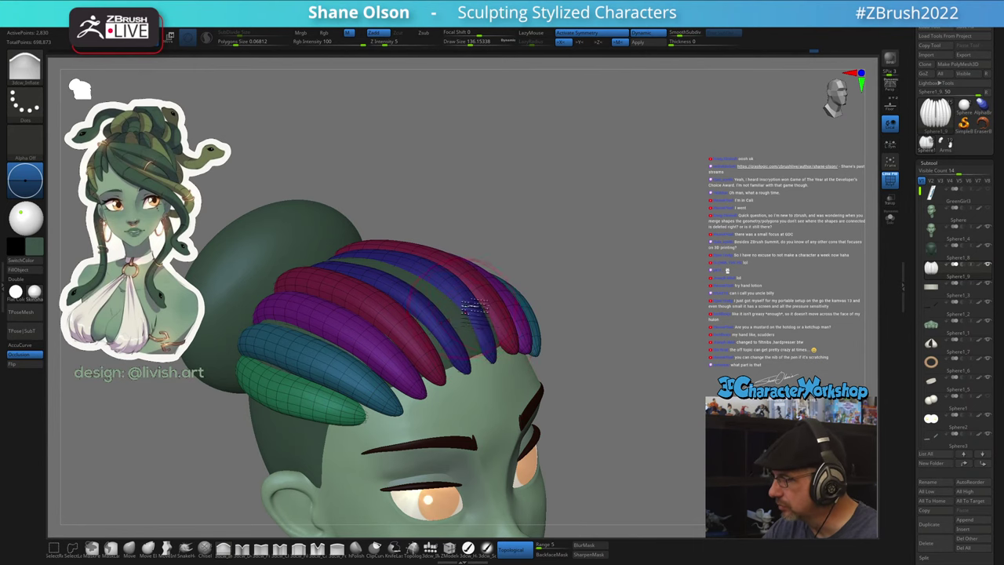
right_click_drag(552, 381, 644, 330)
key("shift+f")
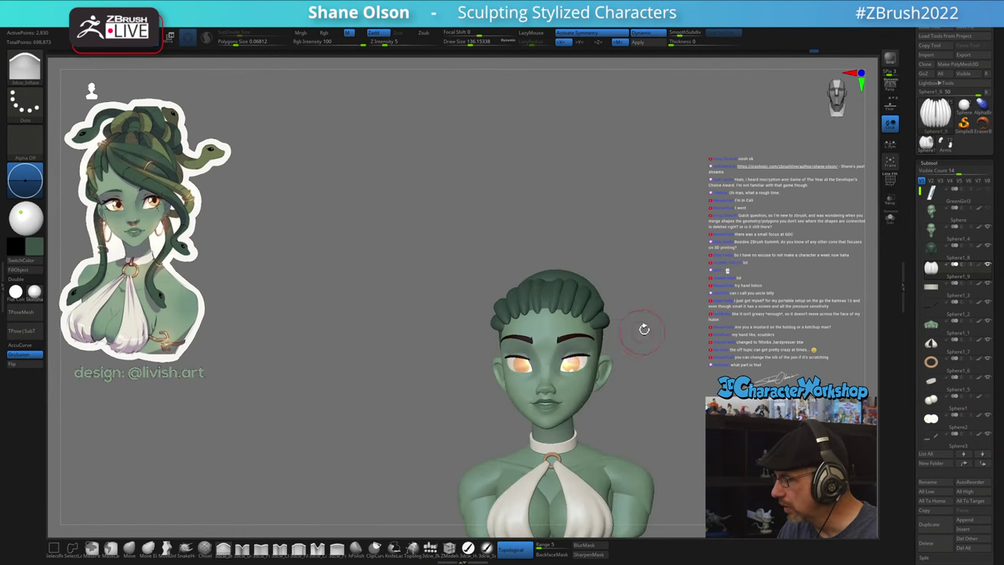
- Refine the strands over the crown and beside the bun with the Move brush at a draw size of about 318, without topological masking
left_click(131, 549)
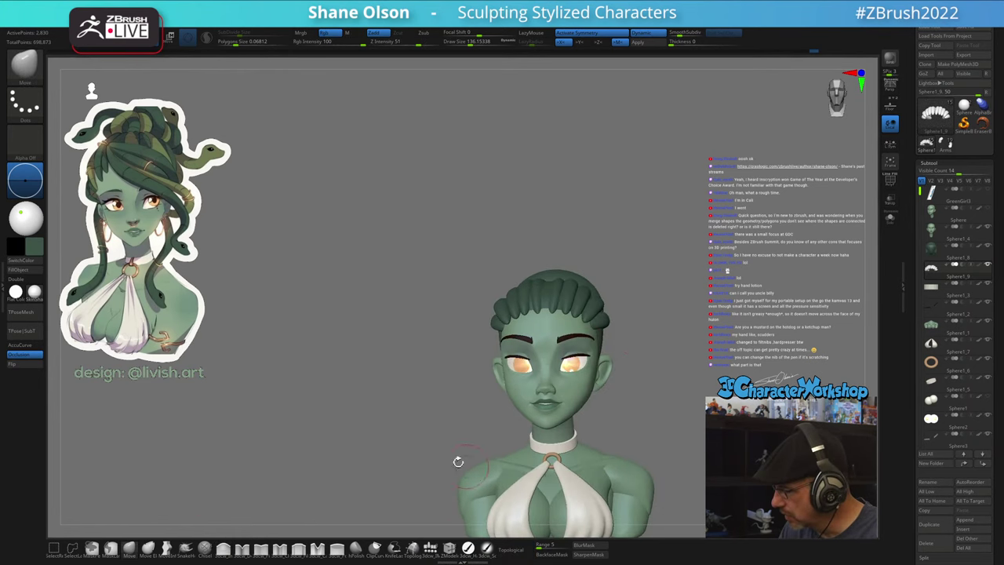
right_click_drag(421, 413, 553, 365)
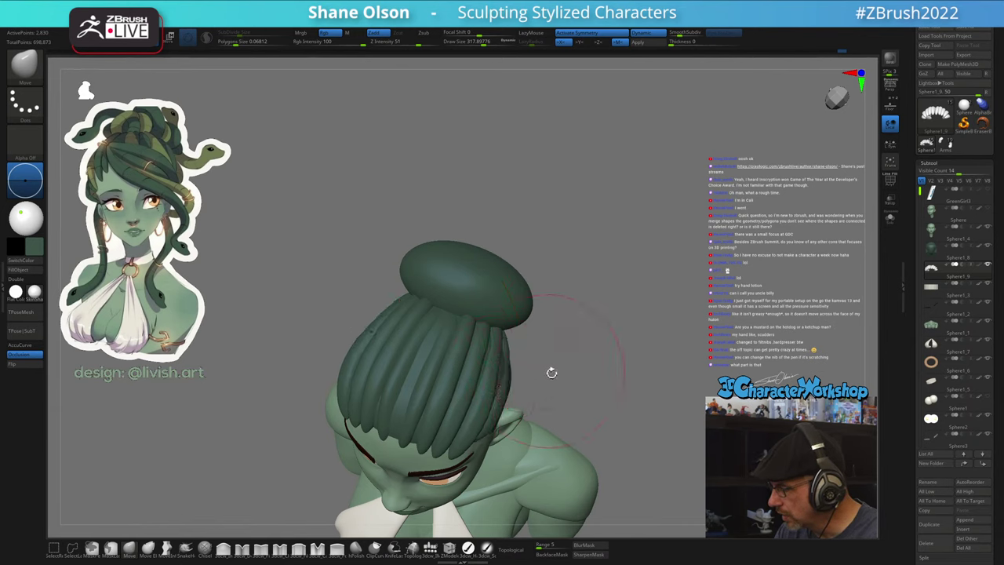
mouse_move(552, 373)
right_mouse_down()
mouse_move(575, 363)
mouse_move(591, 392)
mouse_move(576, 399)
mouse_move(575, 366)
mouse_move(520, 351)
mouse_move(582, 366)
mouse_move(545, 343)
right_mouse_up()
right_click_drag(421, 305, 404, 350)
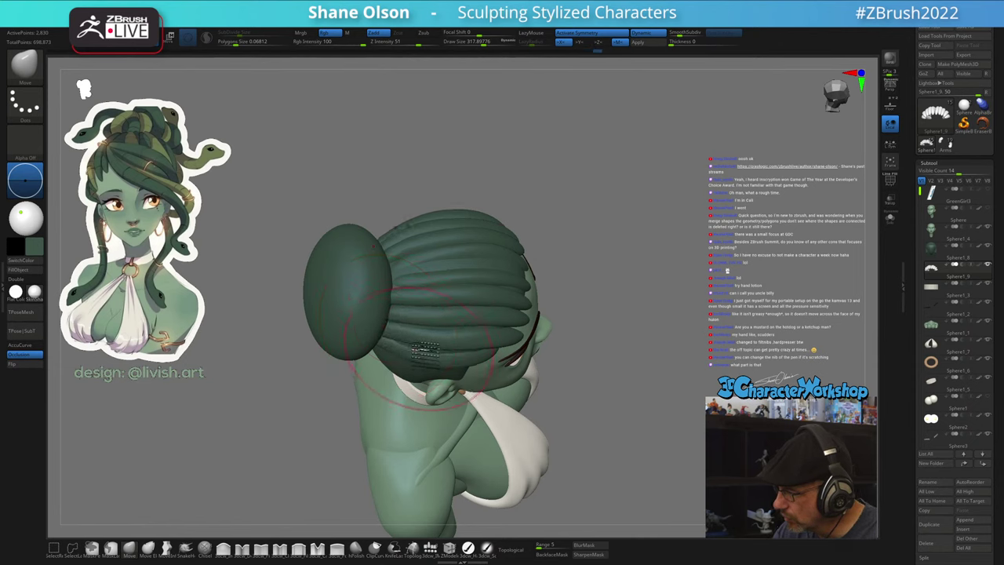
mouse_move(441, 292)
right_mouse_down()
mouse_move(441, 359)
mouse_move(437, 287)
mouse_move(425, 312)
right_mouse_up()
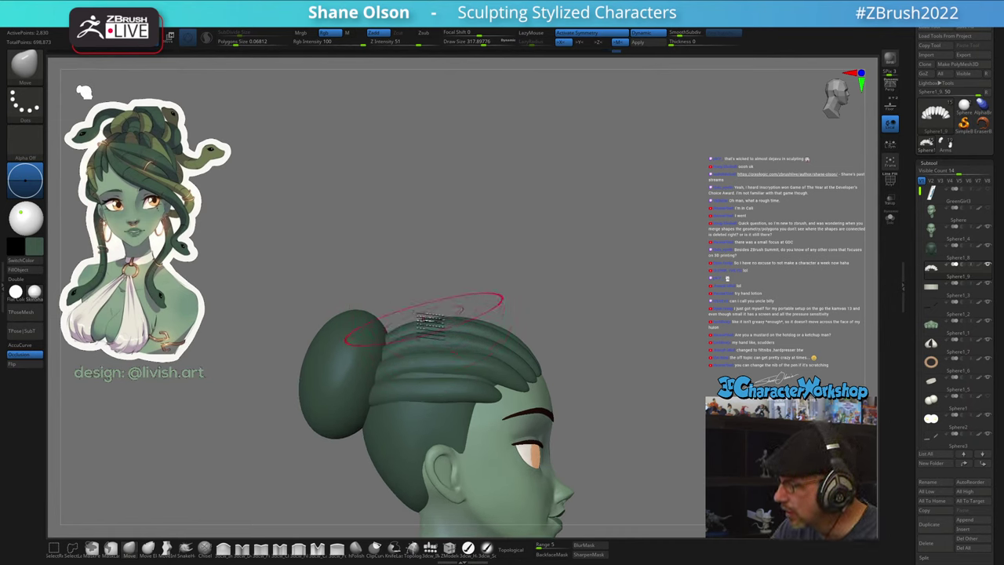
mouse_move(527, 320)
right_mouse_down()
mouse_move(506, 399)
mouse_move(540, 330)
right_mouse_up()
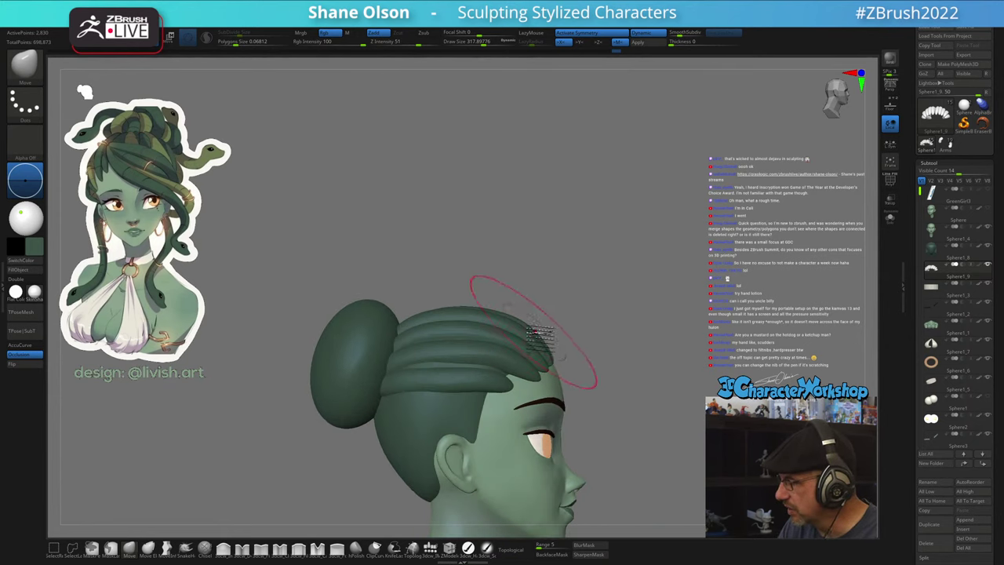
- Adjust the front strands near the hairline at a draw size of about 293 and compare the hair with the reference
key("s")
left_click(534, 333)
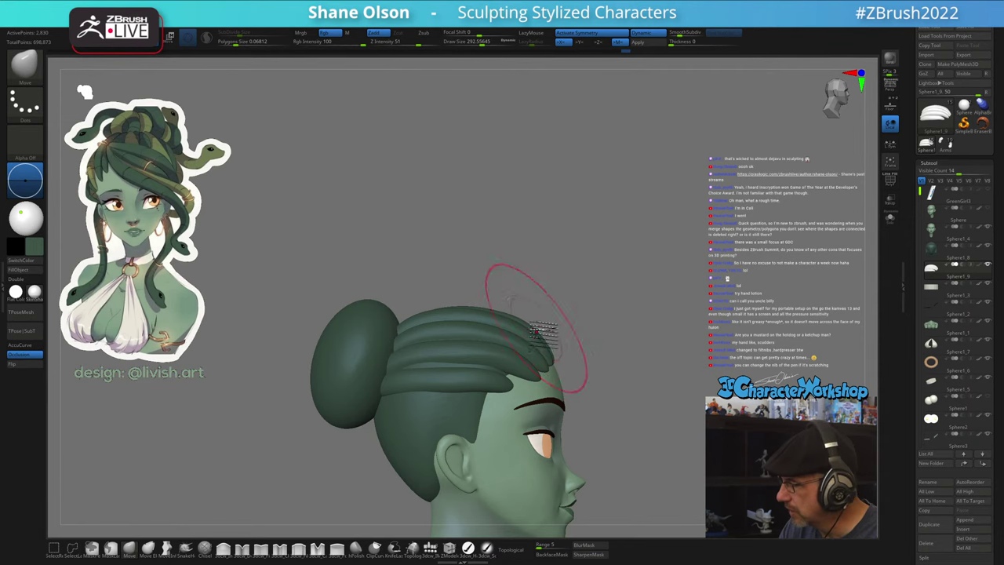
right_click_drag(533, 298, 567, 442)
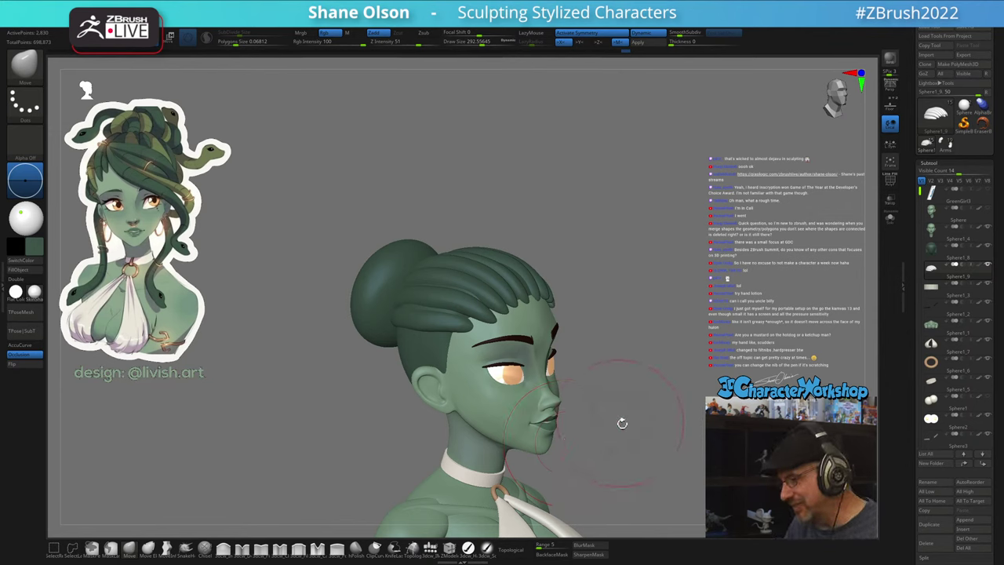
mouse_move(622, 424)
right_mouse_down()
mouse_move(596, 439)
mouse_move(625, 423)
mouse_move(599, 418)
right_mouse_up()
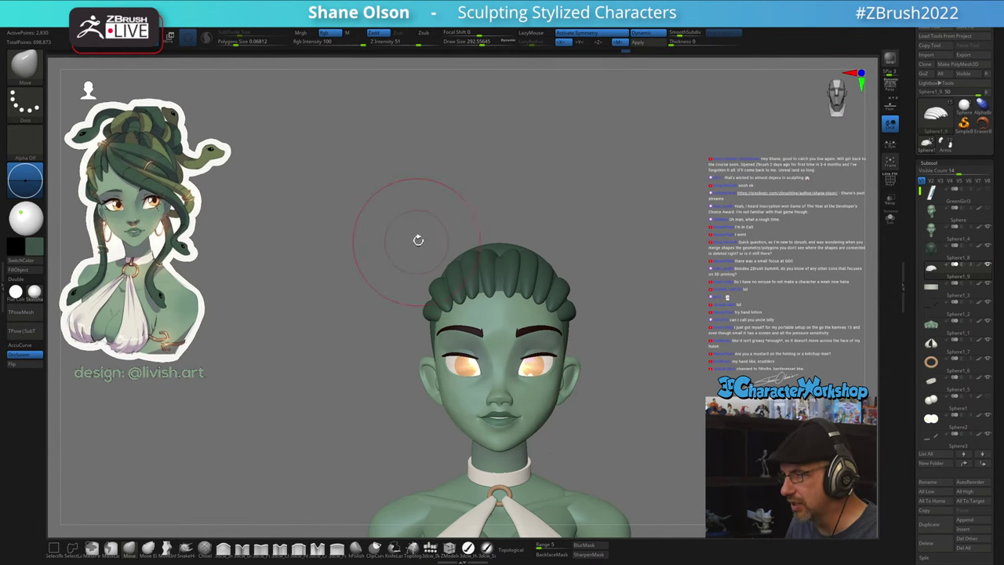
right_click_drag(418, 240, 310, 229, "ctrl")
left_click_drag(420, 249, 417, 347, "alt")
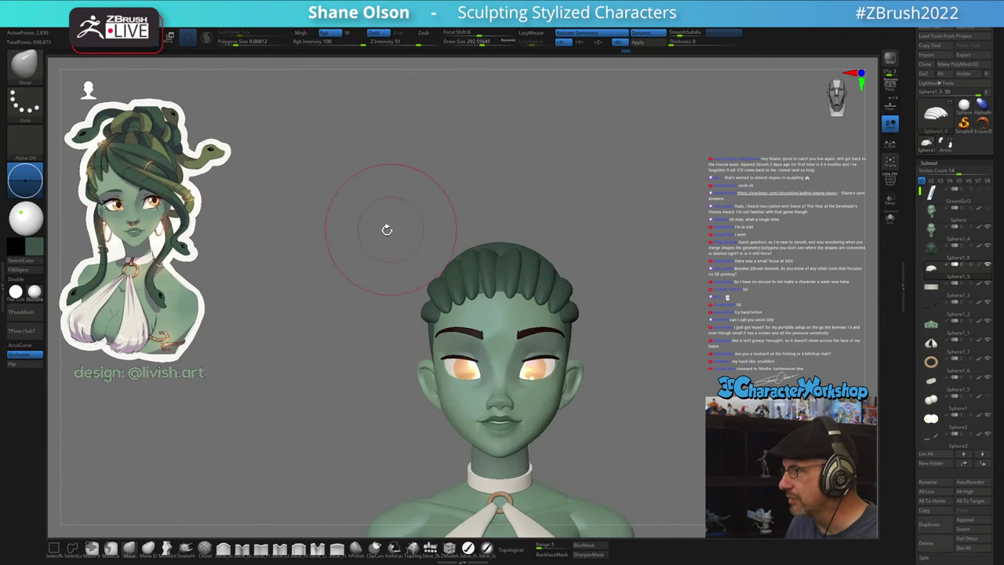
- Duplicate the lowest pair of side strands with the gizmo and place the copy just below them at temple height
left_click_drag(322, 201, 259, 213, "alt")
left_click_drag(283, 176, 339, 178)
right_click_drag(459, 183, 472, 190)
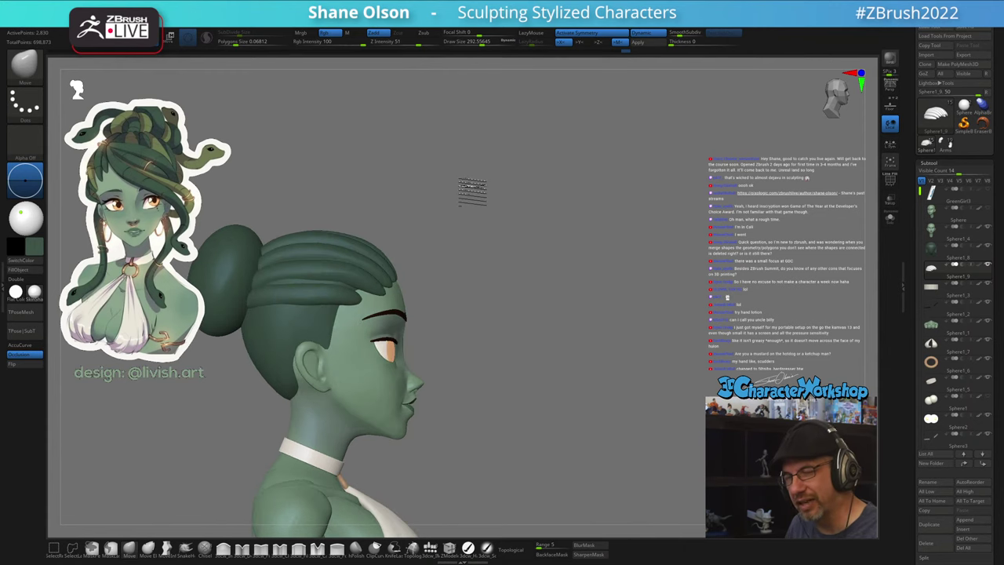
right_click_drag(575, 245, 435, 274)
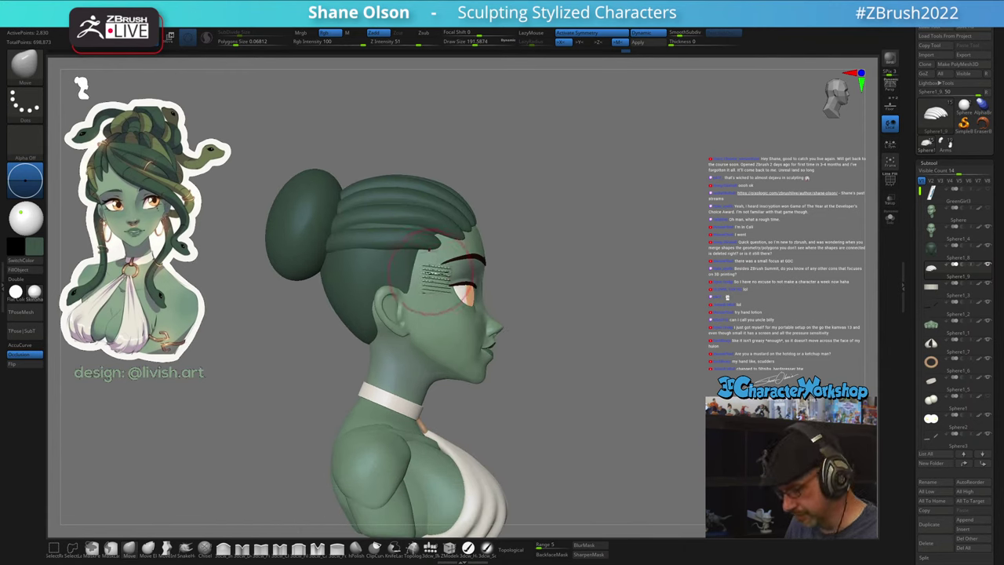
key("w")
left_click_drag(332, 245, 279, 242)
right_click_drag(636, 221, 589, 242)
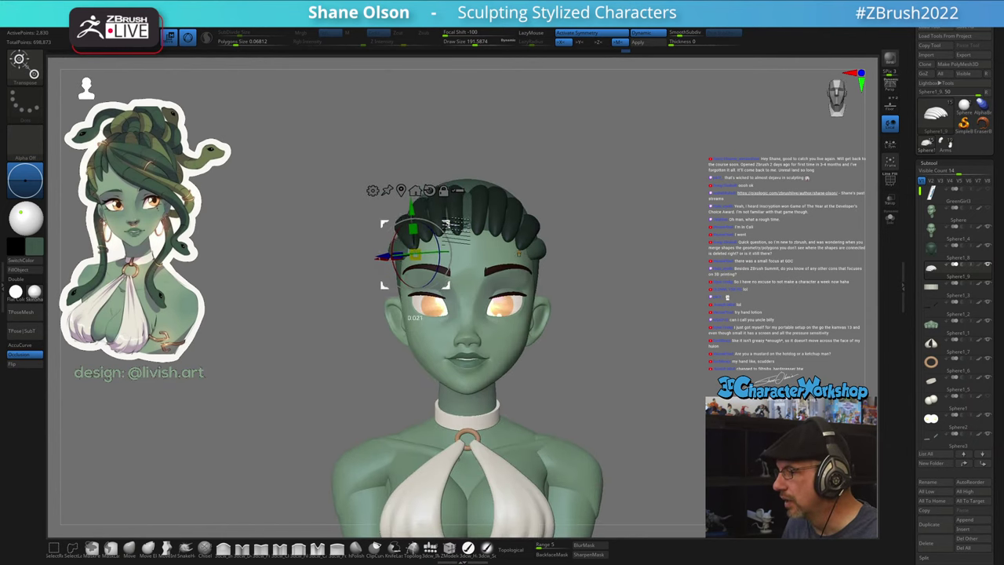
left_click_drag(411, 255, 412, 272)
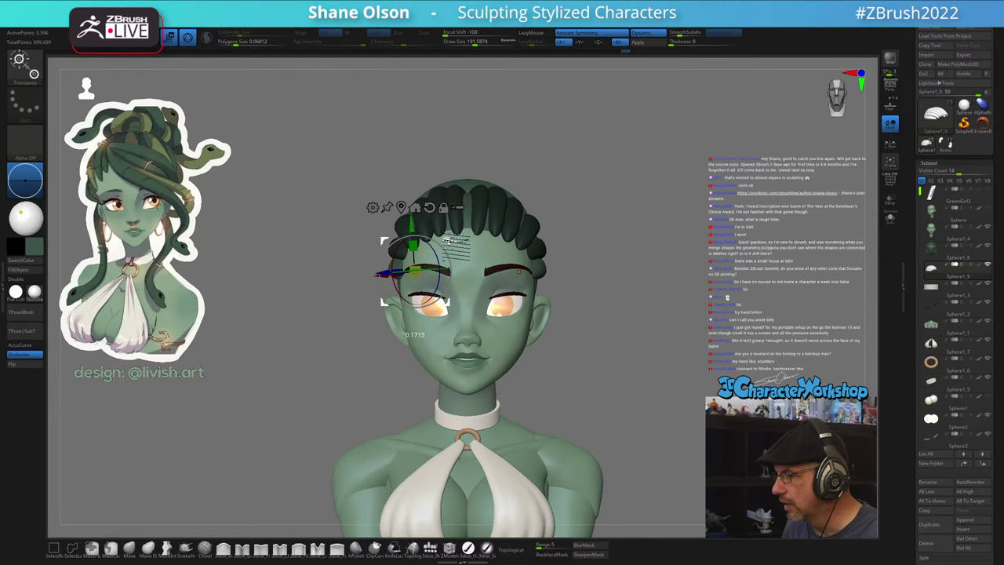
- Mask everything except the duplicated strand and tilt it to follow the slope of the head above the ear
left_click(673, 298, "ctrl")
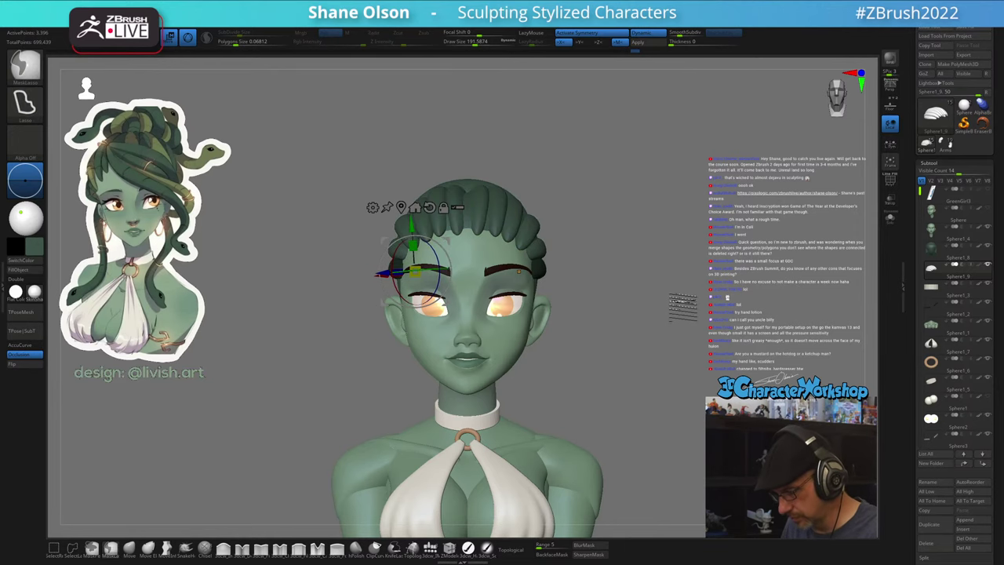
key("q")
mouse_move(661, 298)
right_mouse_down()
mouse_move(685, 293)
mouse_move(686, 279)
mouse_move(681, 312)
right_mouse_up()
key("w")
left_click(514, 274, "ctrl")
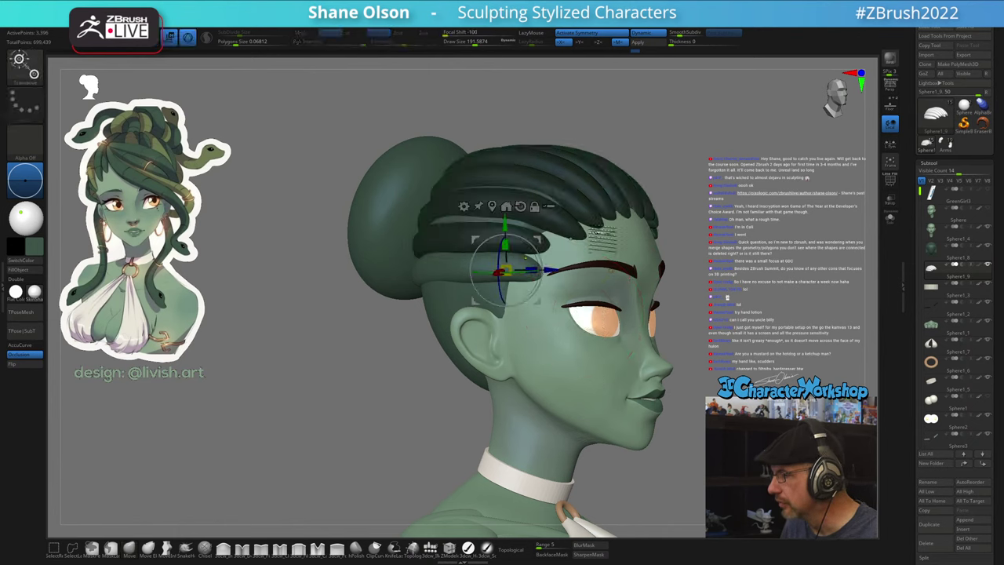
right_click_drag(704, 219, 605, 264)
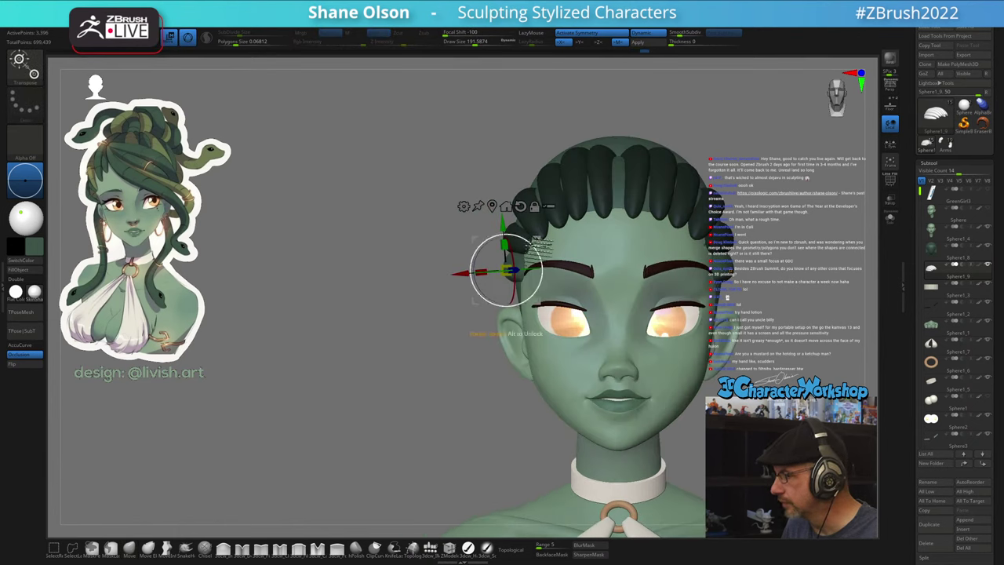
left_click_drag(534, 243, 521, 237)
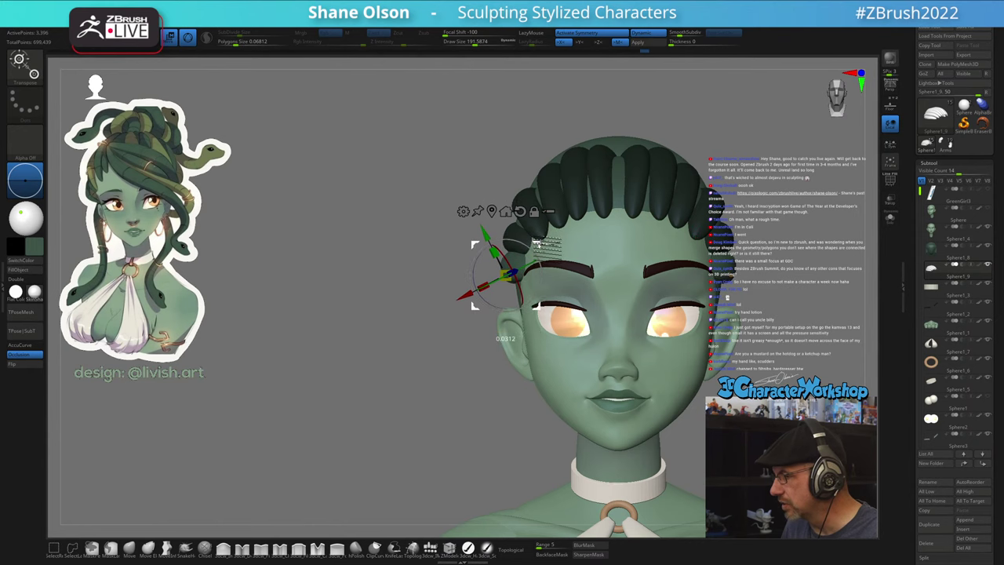
- Shift the duplicated strand slightly backward and in against the side of the head
left_click_drag(407, 283, 452, 267)
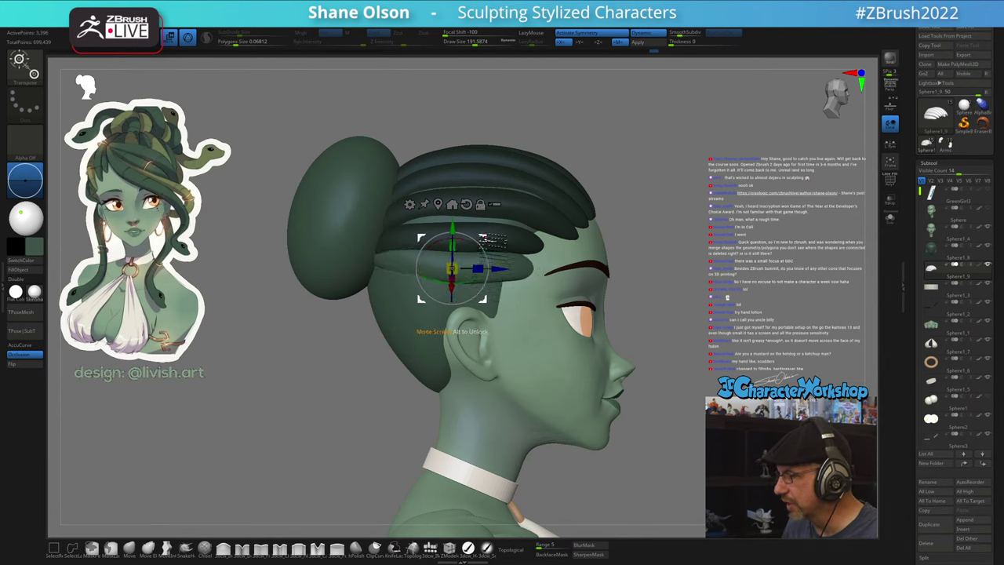
left_click_drag(450, 269, 441, 269)
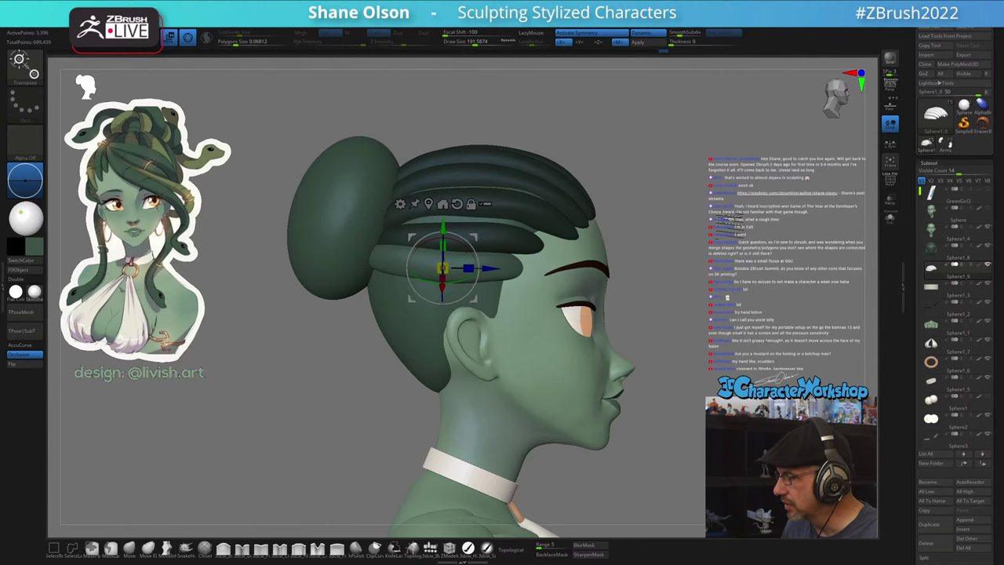
left_click_drag(728, 226, 663, 226)
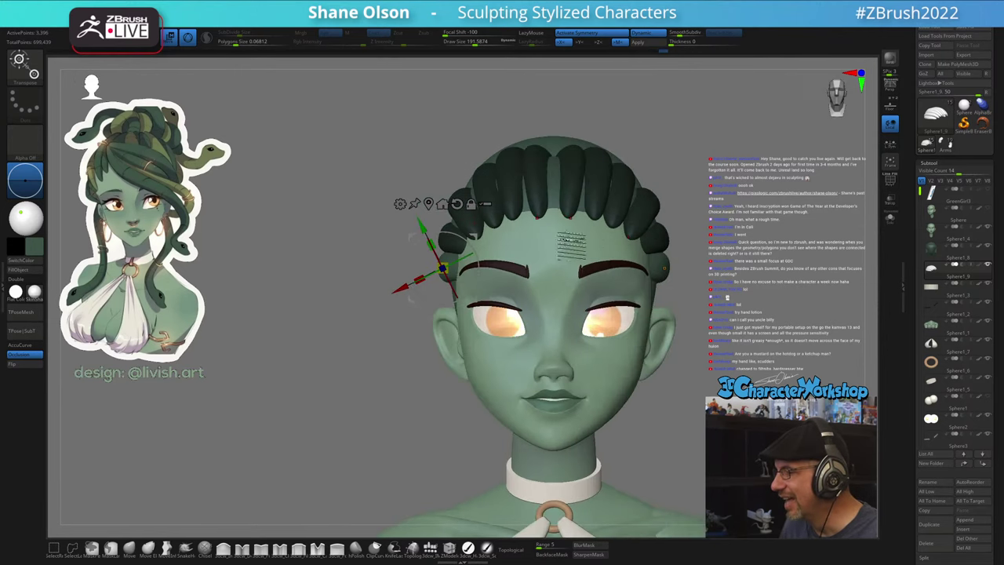
left_click_drag(443, 269, 445, 269)
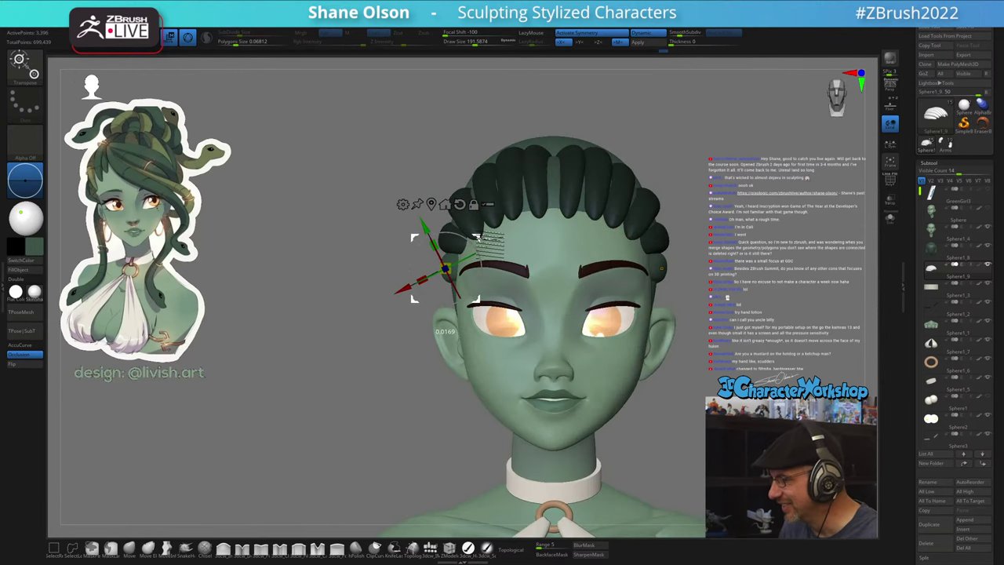
left_click_drag(709, 295, 737, 299)
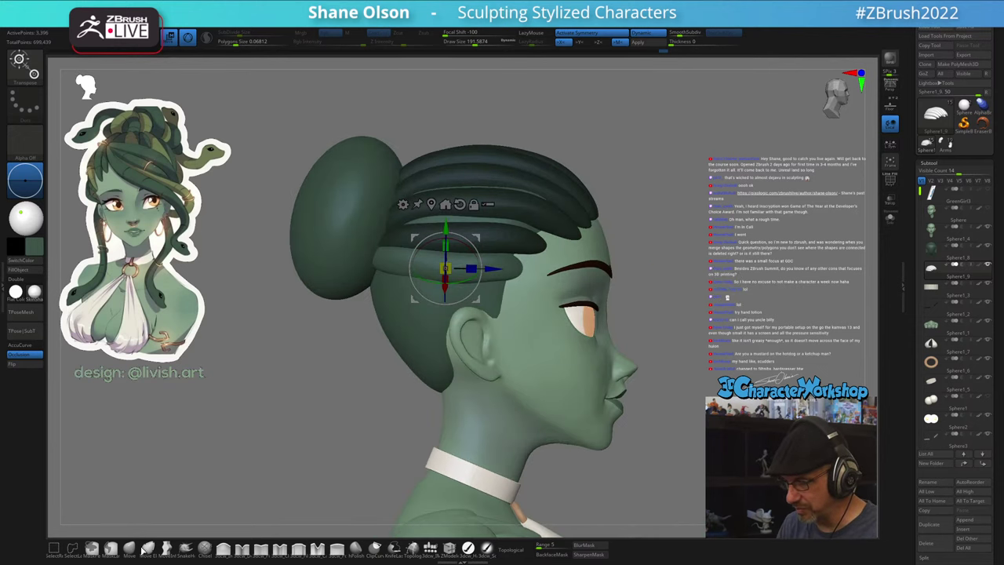
- Reshape the duplicated strand between bun and temple with the Move brush, reducing the draw size from about 274 to 124
key("q")
left_click_drag(366, 385, 393, 308)
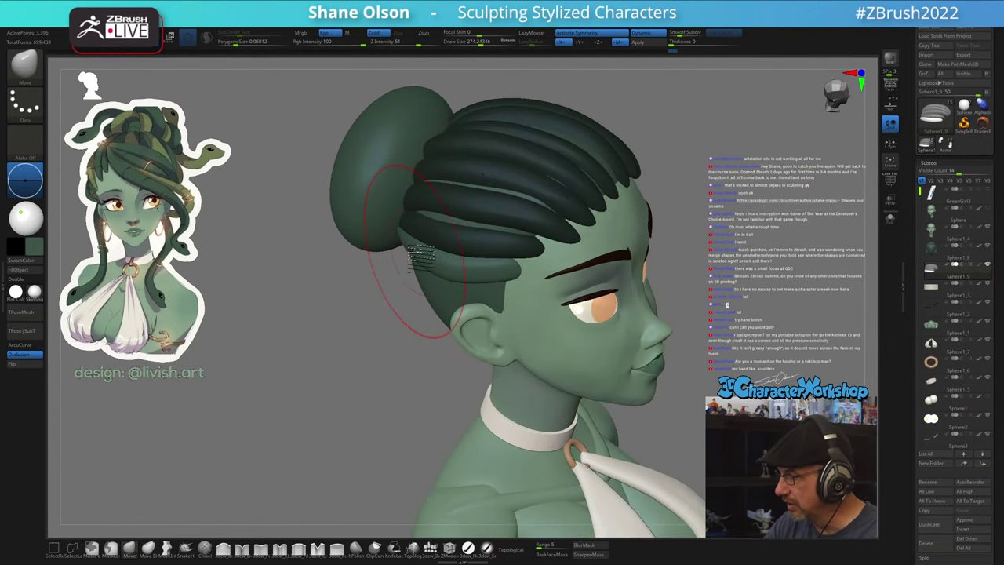
mouse_move(392, 343)
left_mouse_down()
mouse_move(497, 329)
mouse_move(523, 301)
left_mouse_up()
key("s")
mouse_move(523, 301)
right_mouse_down()
mouse_move(537, 268)
mouse_move(536, 307)
mouse_move(538, 283)
right_mouse_up()
mouse_move(538, 281)
left_mouse_down()
mouse_move(526, 280)
mouse_move(533, 277)
mouse_move(529, 313)
left_mouse_up()
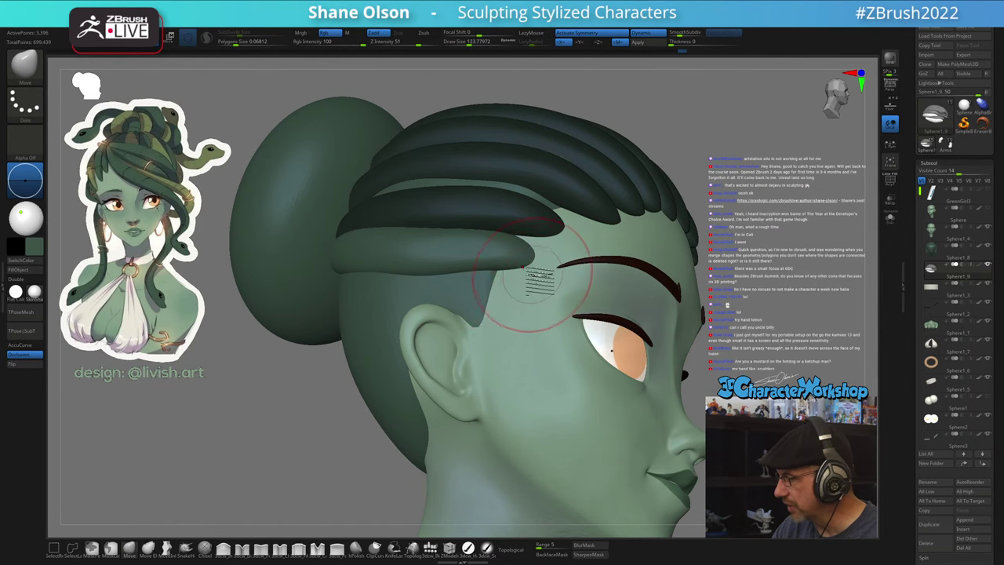
- Refine the front tip and underside of the lowest strand with the Move brush at draw sizes between about 172 and 197
key("s")
left_click_drag(424, 289, 432, 292)
right_click_drag(463, 371, 464, 380)
left_click_drag(547, 263, 541, 245)
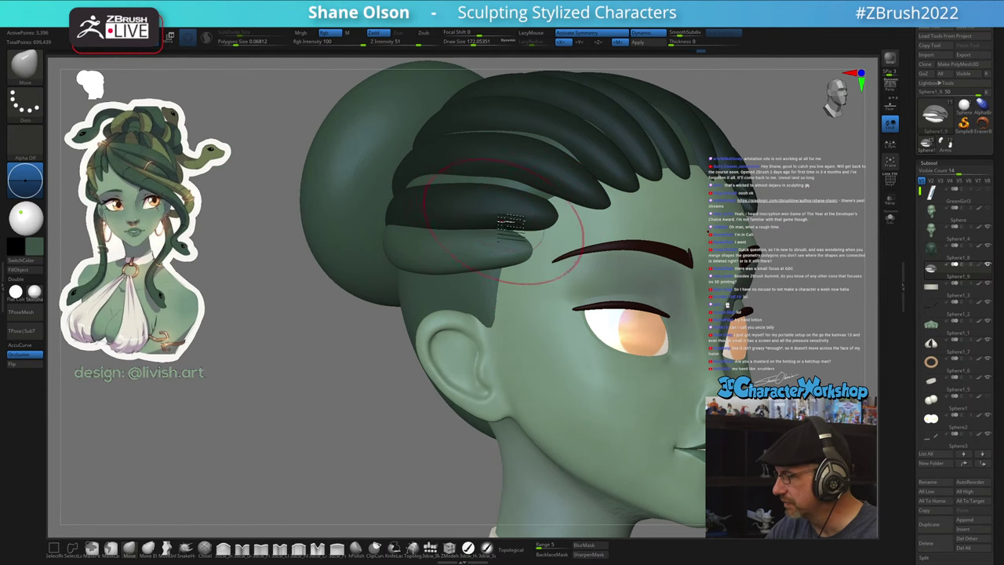
right_click_drag(511, 223, 502, 255)
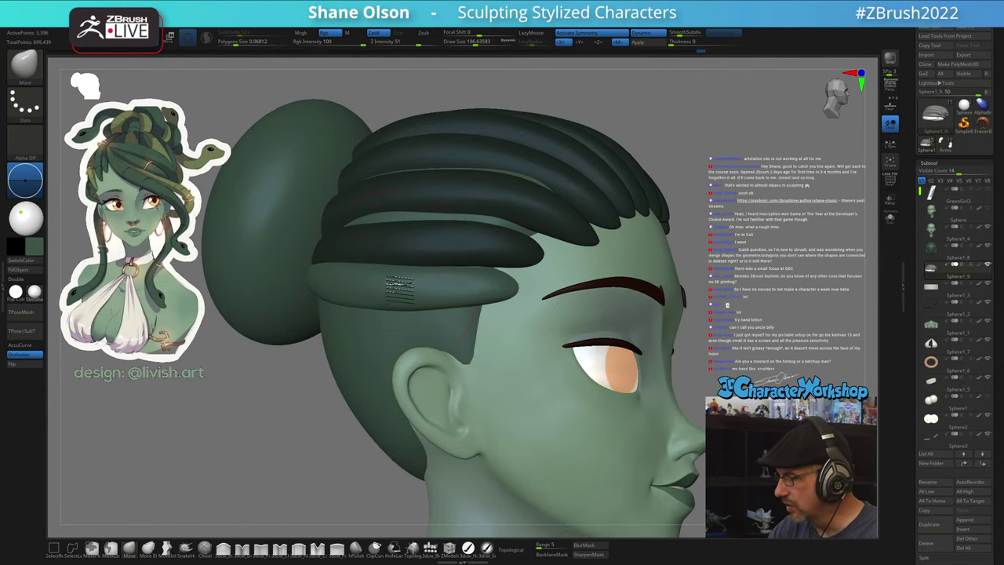
left_click_drag(510, 291, 517, 316)
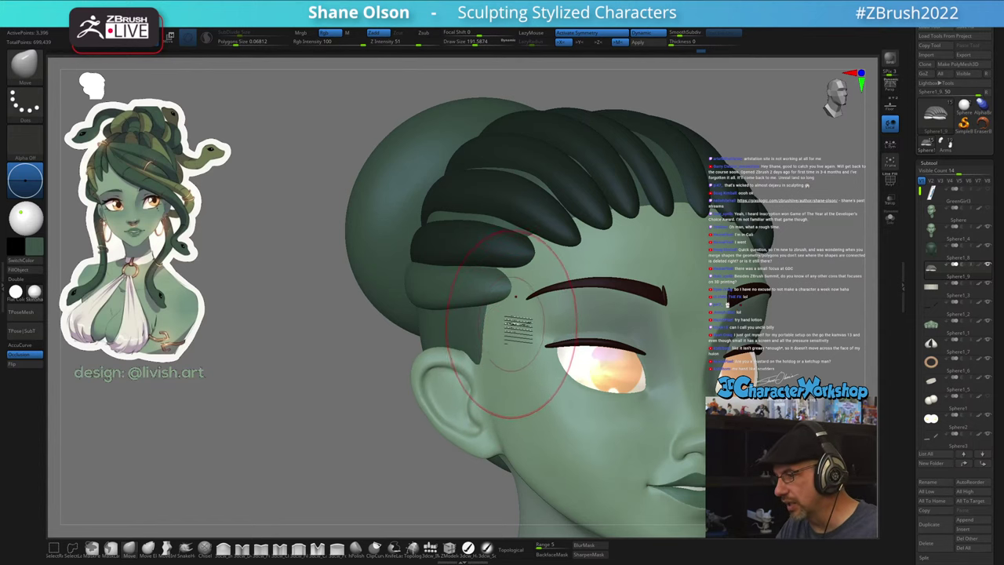
- Adjust the lowest strand's tip at the temple with the Move brush, starting at a draw size of about 192
right_click_drag(511, 325, 521, 329)
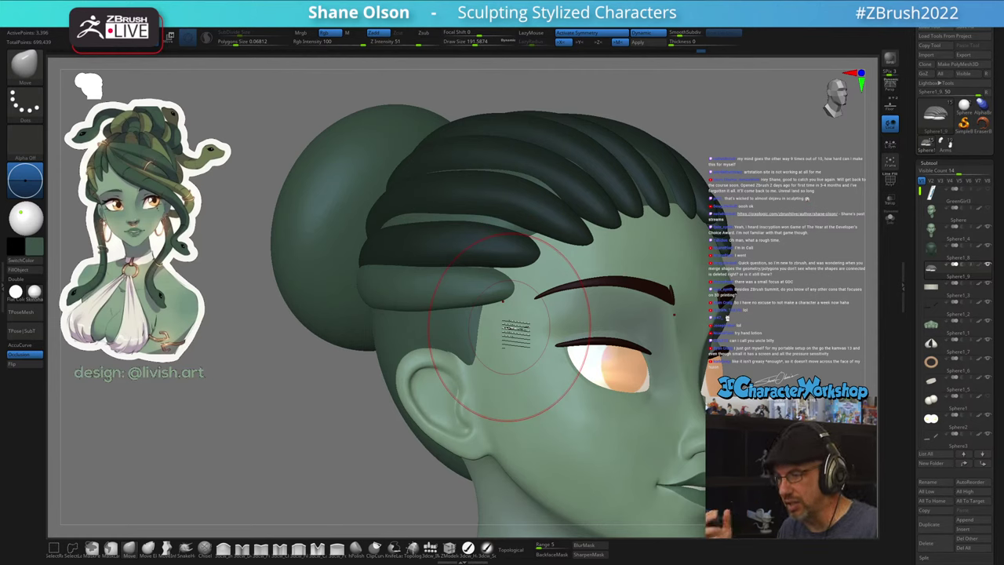
right_click_drag(504, 428, 523, 431)
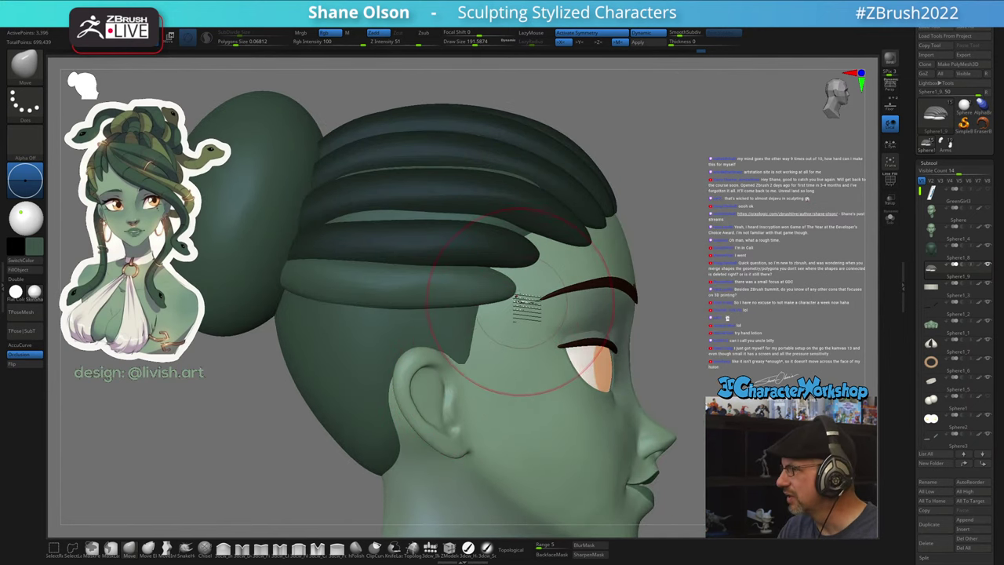
right_click_drag(515, 292, 545, 269, "alt")
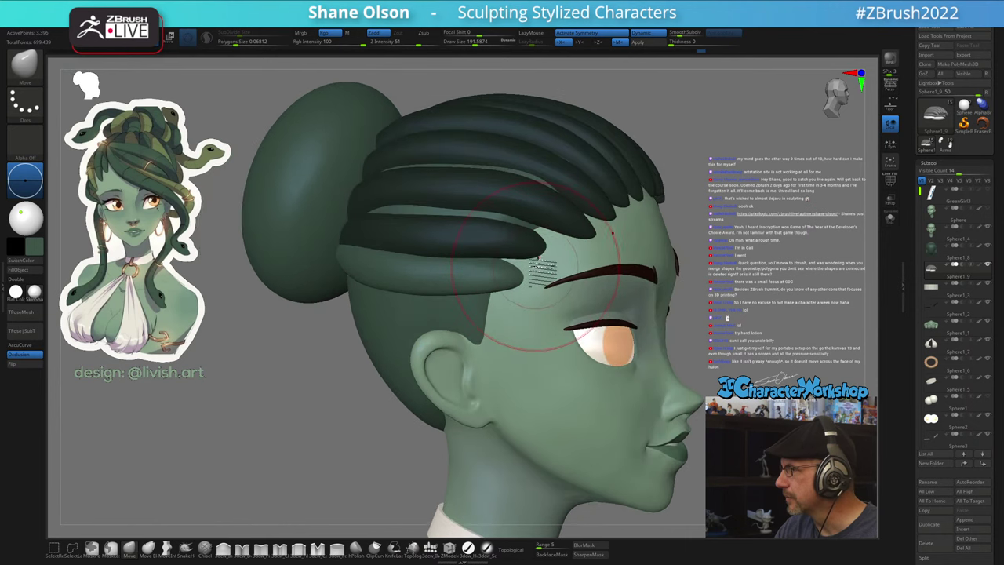
left_click_drag(539, 282, 529, 286)
right_click_drag(516, 408, 526, 399)
- Invert the mask to protect the lowest strand and adjust the strand above it at a draw size of about 234
left_click(685, 298, "ctrl")
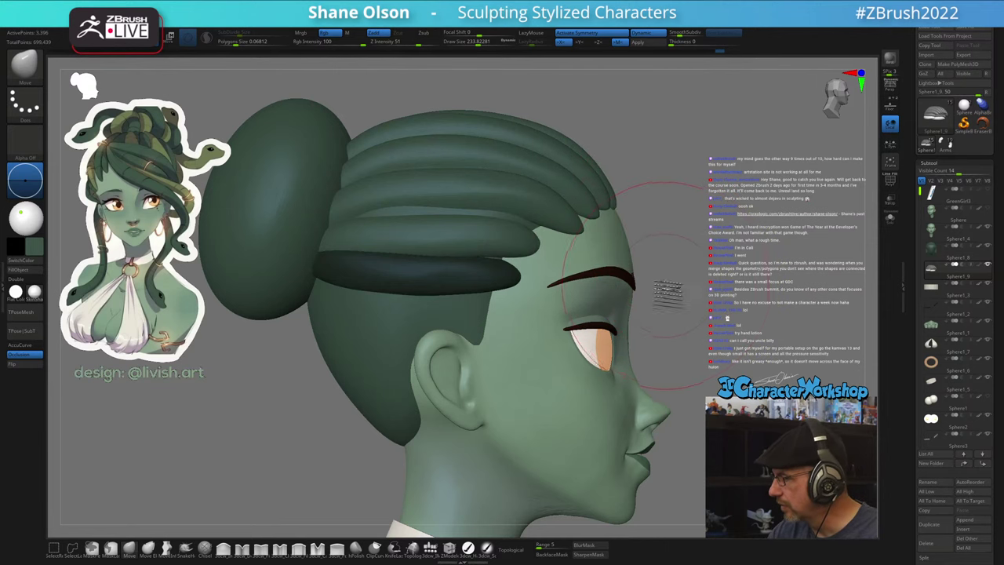
key("ctrl+z")
key("ctrl+z")
key("ctrl+shift+z")
key("ctrl+shift+z")
key("ctrl+shift+z")
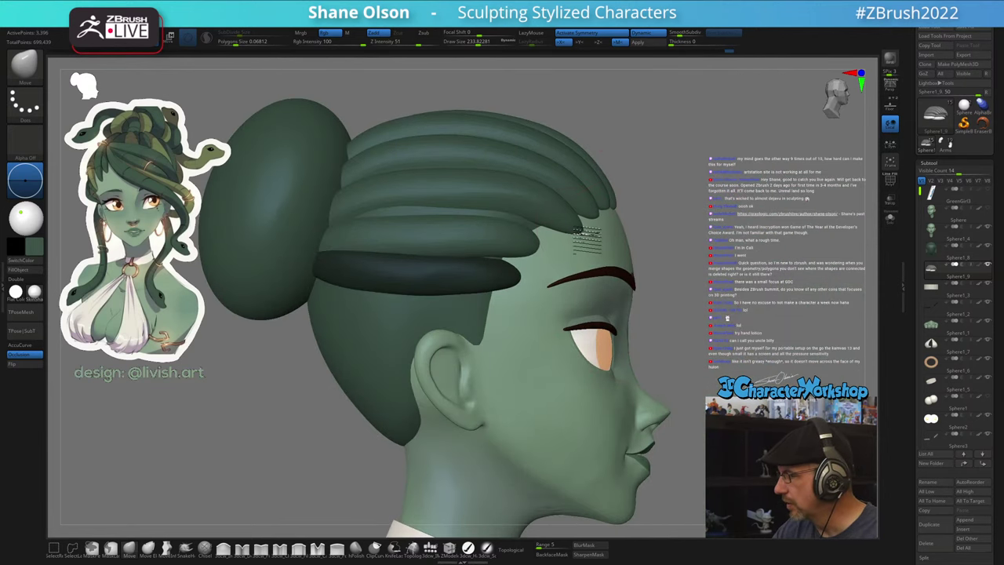
right_click_drag(575, 270, 544, 257)
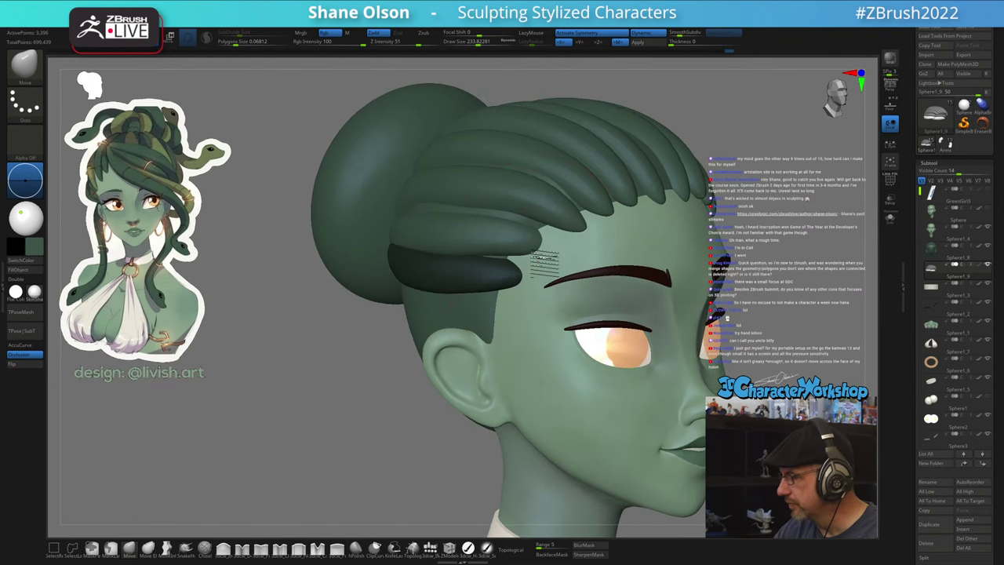
left_click_drag(542, 255, 527, 255)
- Check the strand layout from the front and three-quarter views for symmetry and likeness to the reference
mouse_move(556, 250)
right_mouse_down()
mouse_move(548, 263)
mouse_move(573, 306)
mouse_move(562, 374)
right_mouse_up()
right_click_drag(694, 389, 663, 371)
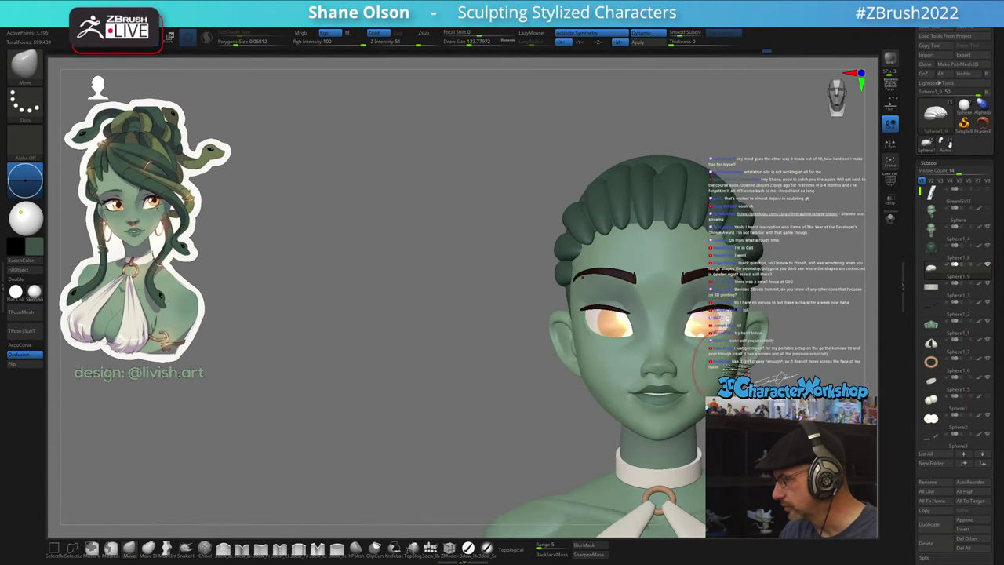
right_click_drag(738, 385, 590, 397, "alt")
right_click_drag(652, 384, 636, 372)
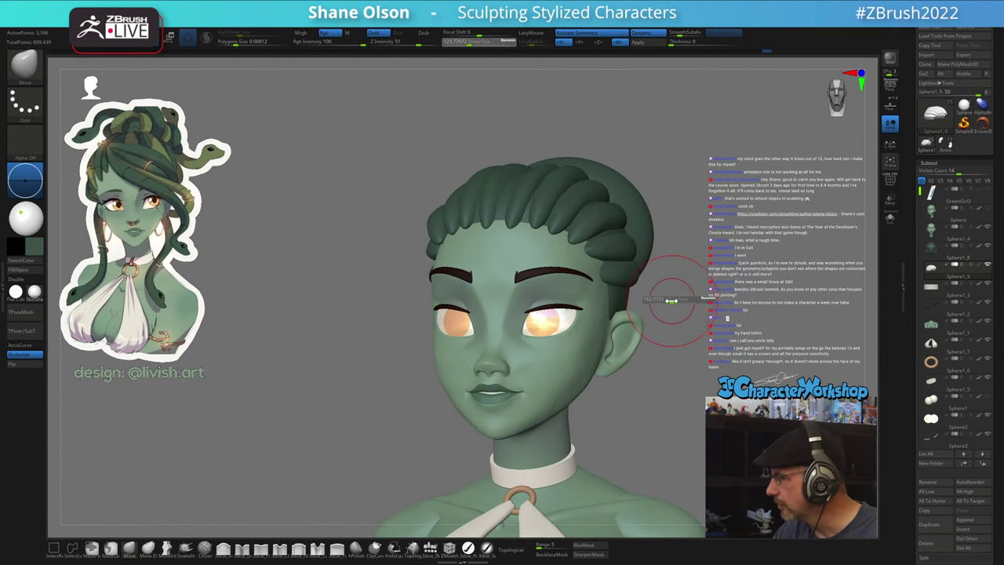
mouse_move(681, 294)
right_mouse_down()
mouse_move(654, 332)
mouse_move(624, 310)
mouse_move(654, 324)
right_mouse_up()
mouse_move(672, 361)
right_mouse_down()
mouse_move(610, 345)
mouse_move(632, 332)
mouse_move(582, 337)
mouse_move(604, 340)
mouse_move(597, 331)
right_mouse_up()
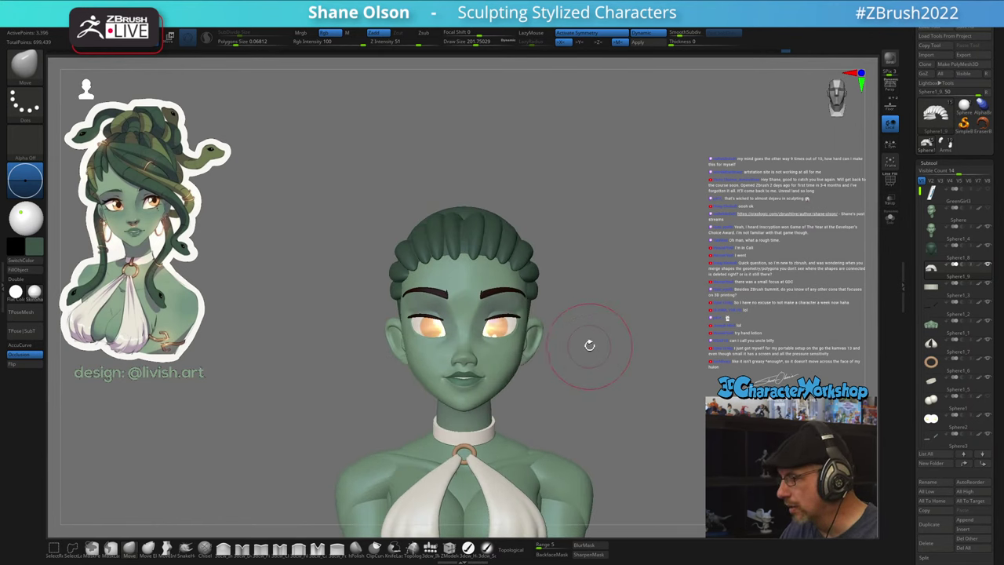
right_click_drag(589, 348, 585, 364, "ctrl")
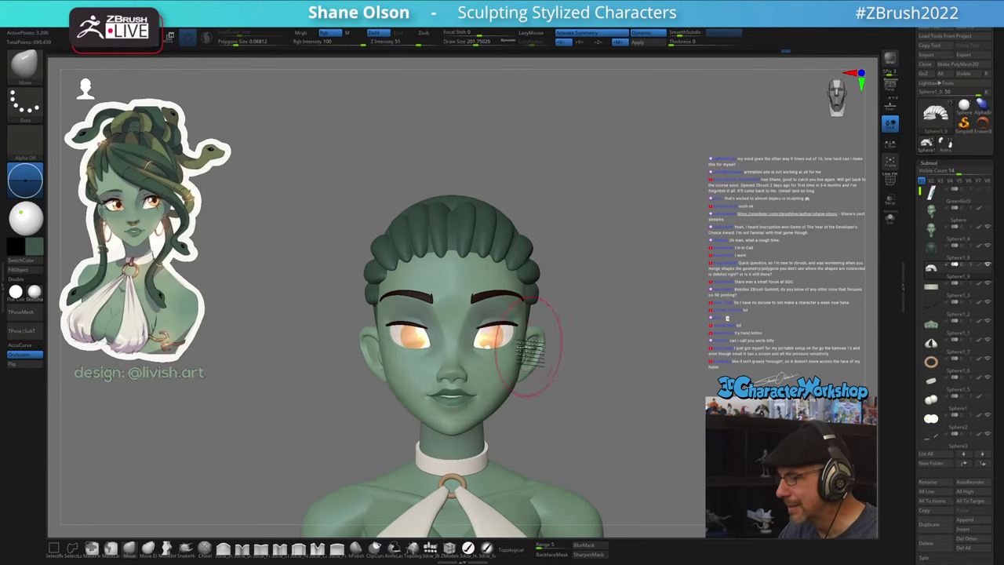
- Select the head mesh at a draw size of about 140 and inspect the temples and hairline from both sides
key("s")
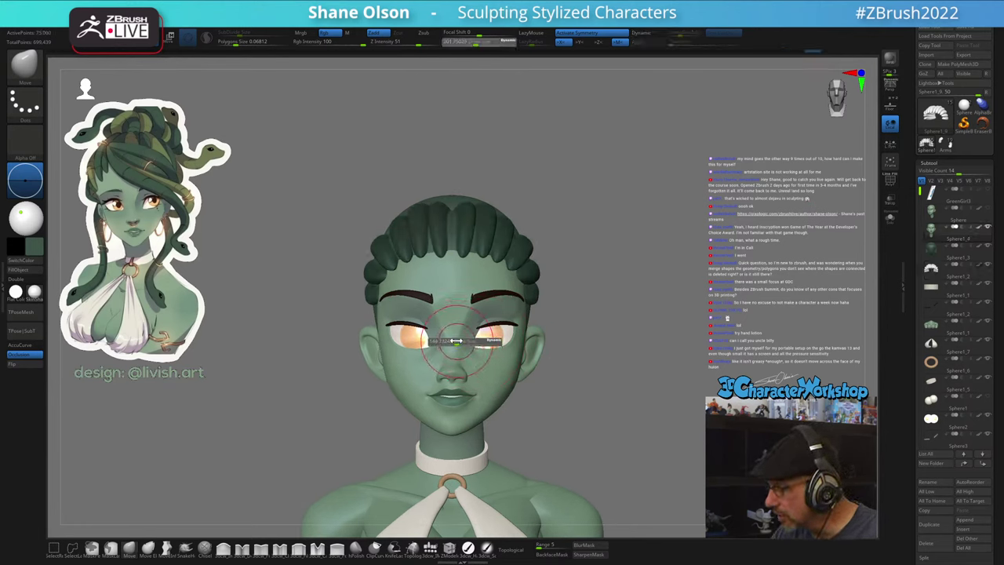
left_click_drag(457, 341, 456, 341)
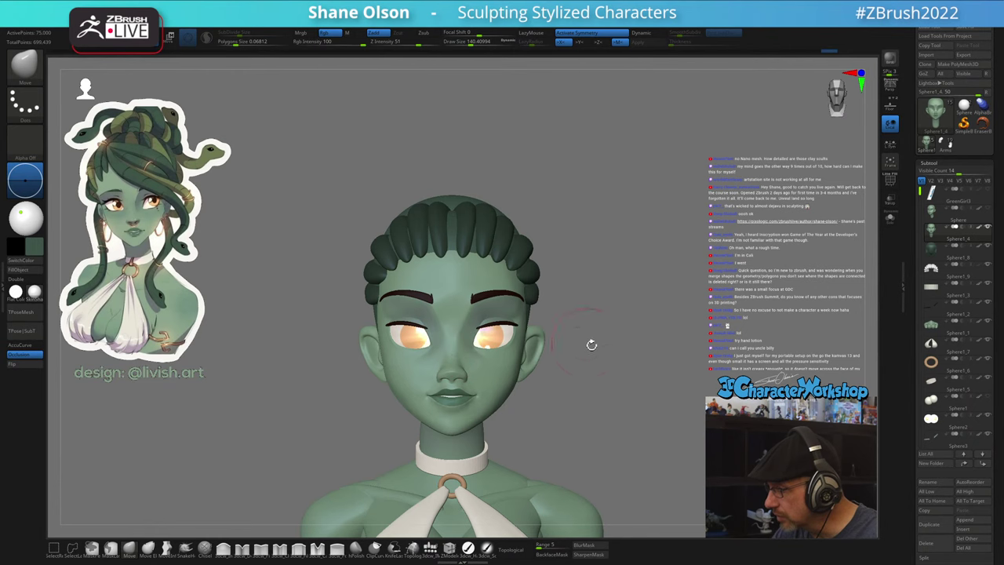
mouse_move(591, 343)
left_mouse_down()
mouse_move(598, 370)
mouse_move(600, 352)
mouse_move(592, 356)
left_mouse_up()
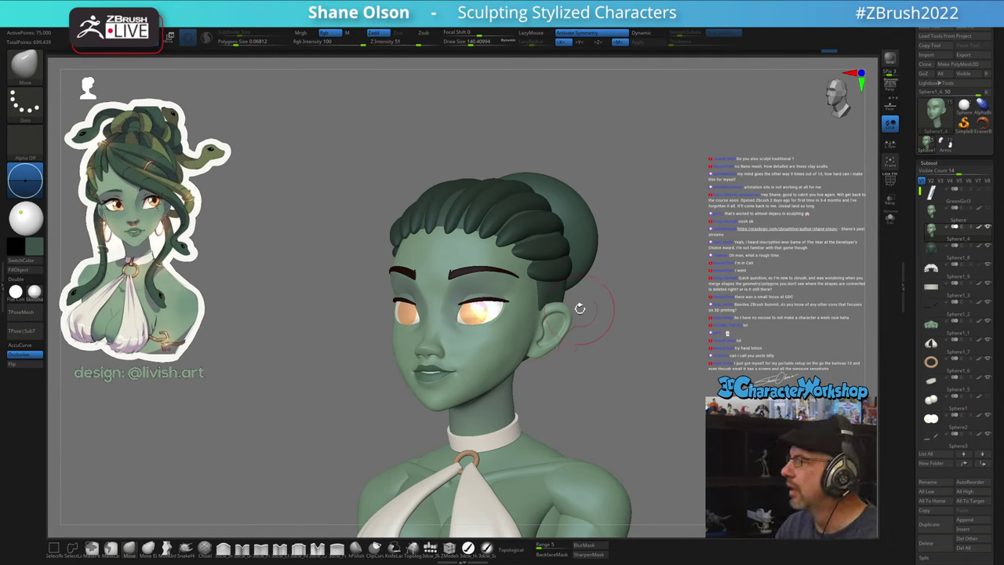
mouse_move(600, 325)
left_mouse_down()
mouse_move(578, 320)
mouse_move(592, 342)
mouse_move(580, 348)
mouse_move(609, 343)
mouse_move(628, 376)
mouse_move(595, 343)
left_mouse_up()
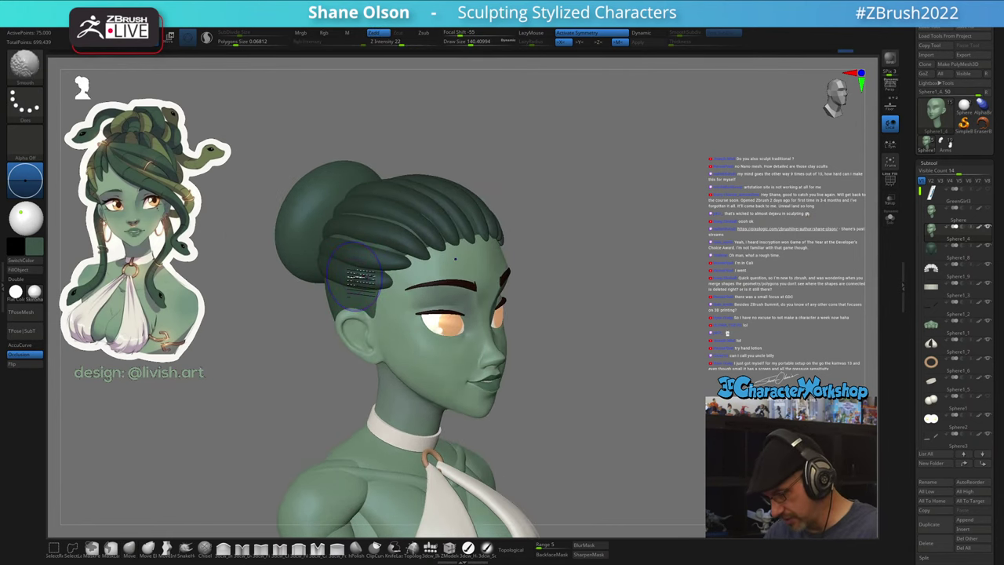
- Show the hair strands' polygroups, mask all but the lowest temple strand, and duplicate it down to above the ear
key("shift+f")
left_click(343, 271, "alt")
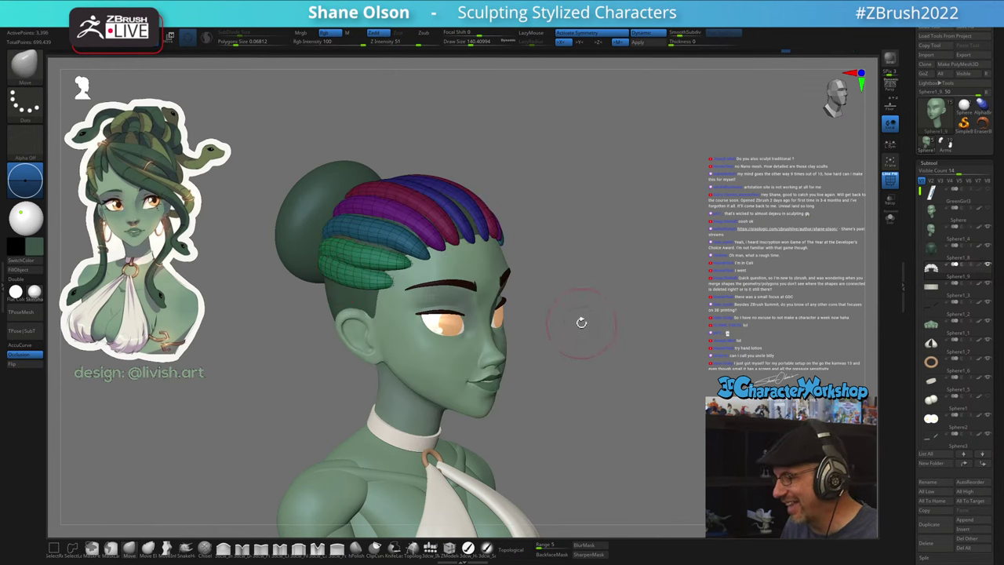
left_click_drag(588, 326, 592, 298)
key("w")
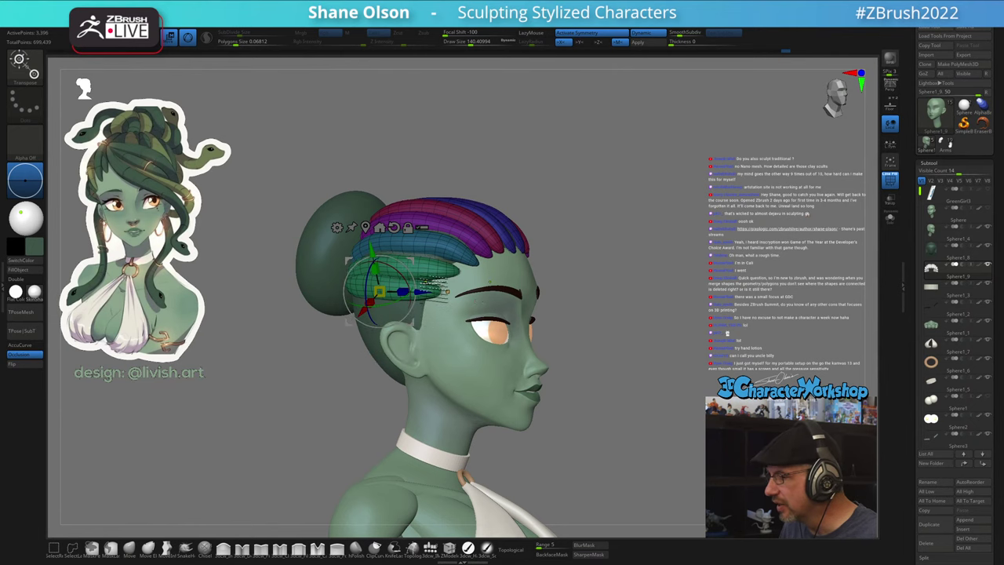
left_click(426, 286, "ctrl")
left_click_drag(631, 277, 627, 274, "shift")
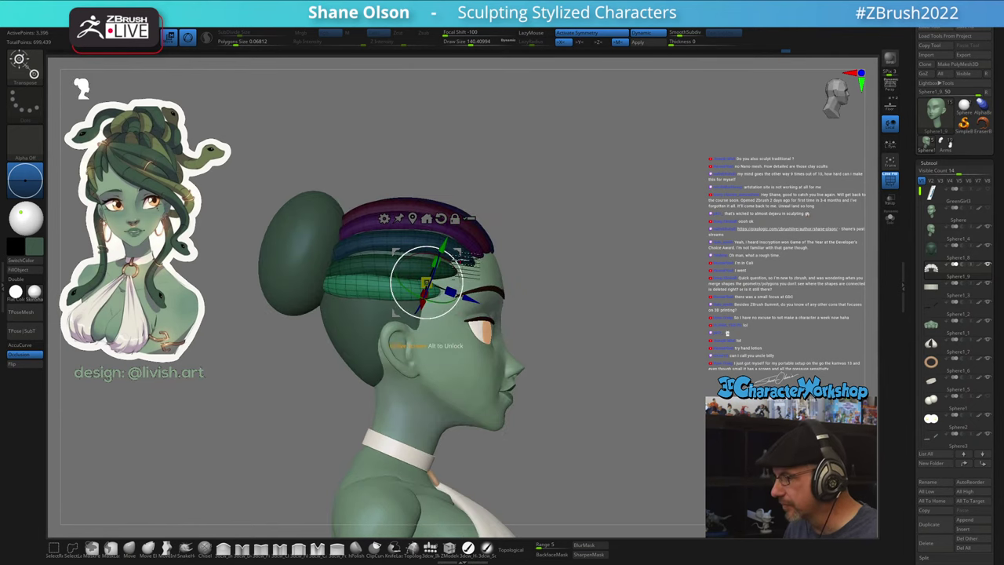
left_click_drag(460, 252, 402, 258, "alt")
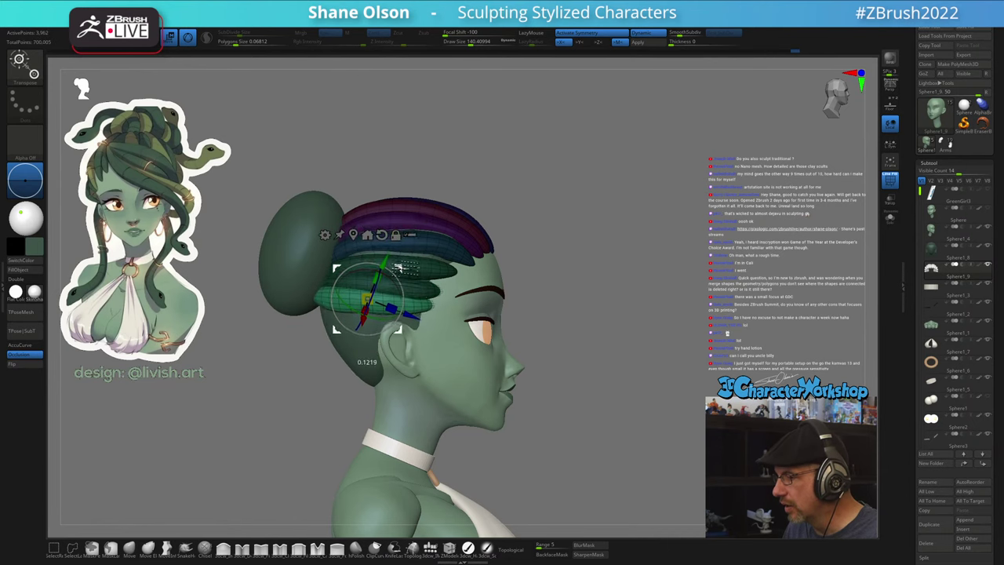
- Give the duplicated strand above the ear its own polygroup and mask the other strands
left_click(578, 250, "ctrl")
mouse_move(582, 252)
left_mouse_down()
mouse_move(598, 265)
mouse_move(616, 238)
mouse_move(579, 276)
left_mouse_up()
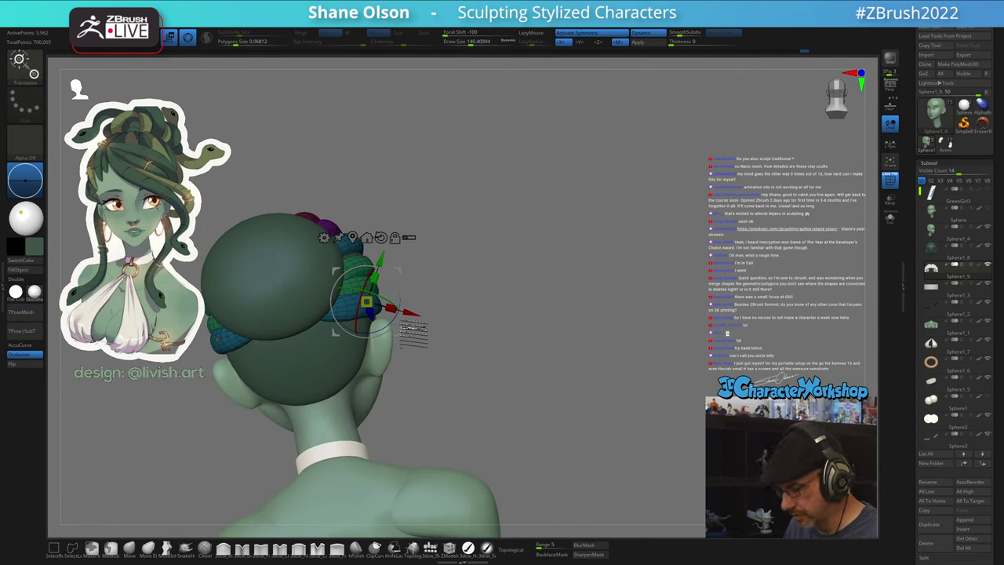
key("q")
key("w")
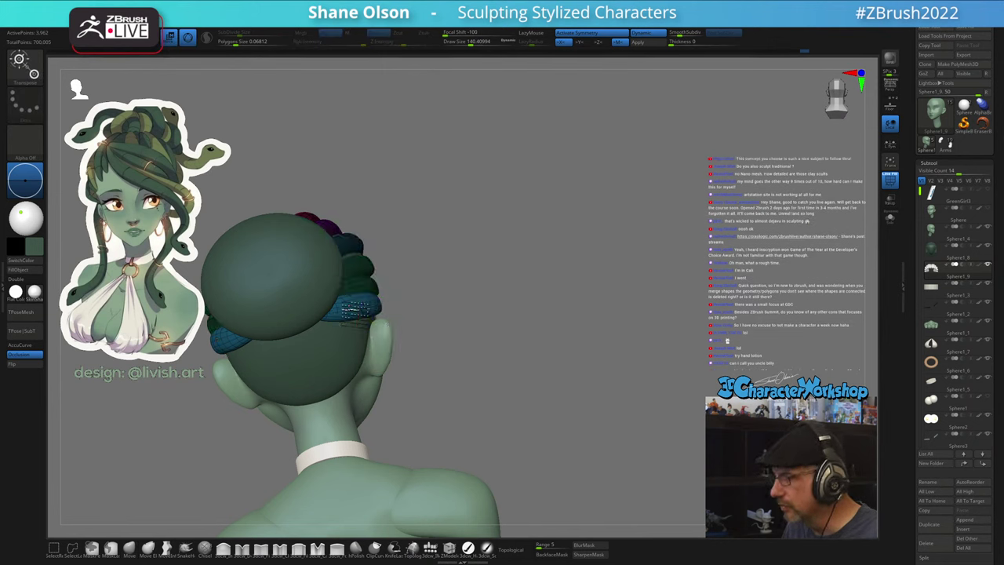
- Move and rotate the new strand so it runs from beneath the bun to just above the ear
left_click_drag(480, 286, 486, 286, "alt")
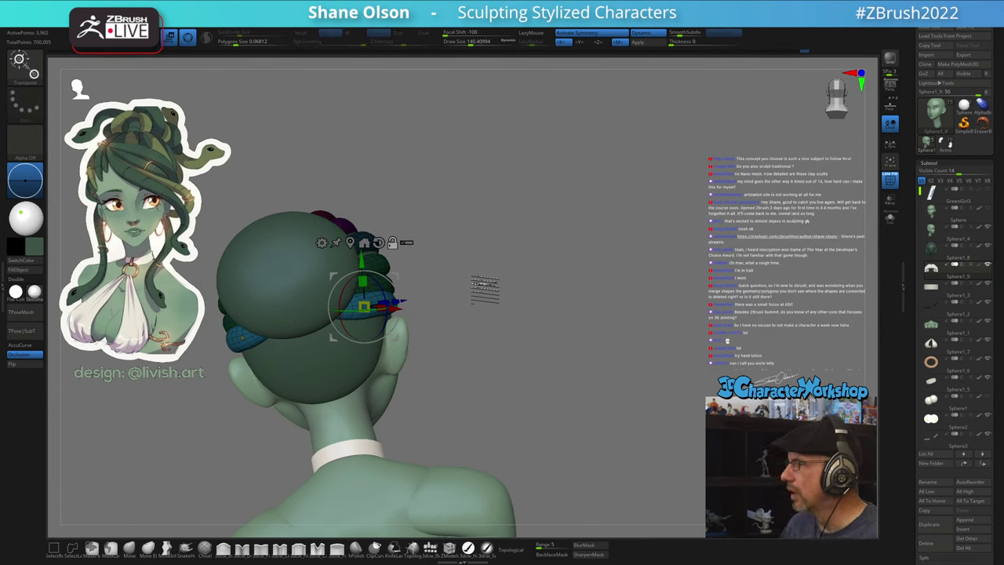
left_click_drag(561, 377, 530, 300)
mouse_move(489, 289)
right_mouse_down()
mouse_move(464, 342)
mouse_move(496, 284)
right_mouse_up()
left_click_drag(491, 282, 494, 282)
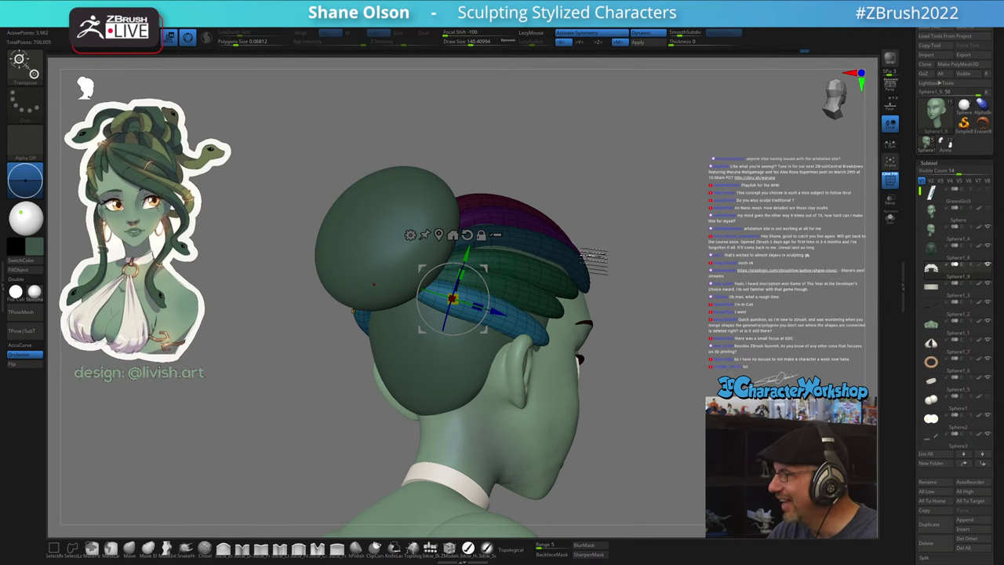
left_click_drag(646, 313, 592, 270)
mouse_move(490, 330)
right_mouse_down()
mouse_move(510, 326)
mouse_move(489, 328)
right_mouse_up()
- Shape the strand above the ear against the head with the Move brush at draw sizes of about 197, 120 and 187
key("q")
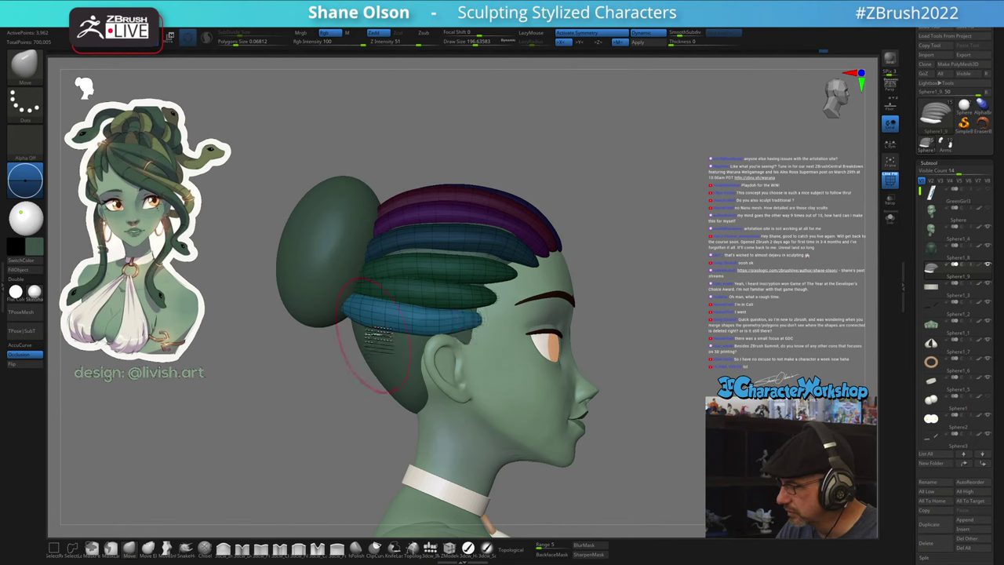
mouse_move(378, 335)
right_mouse_down()
mouse_move(361, 312)
mouse_move(338, 349)
right_mouse_up()
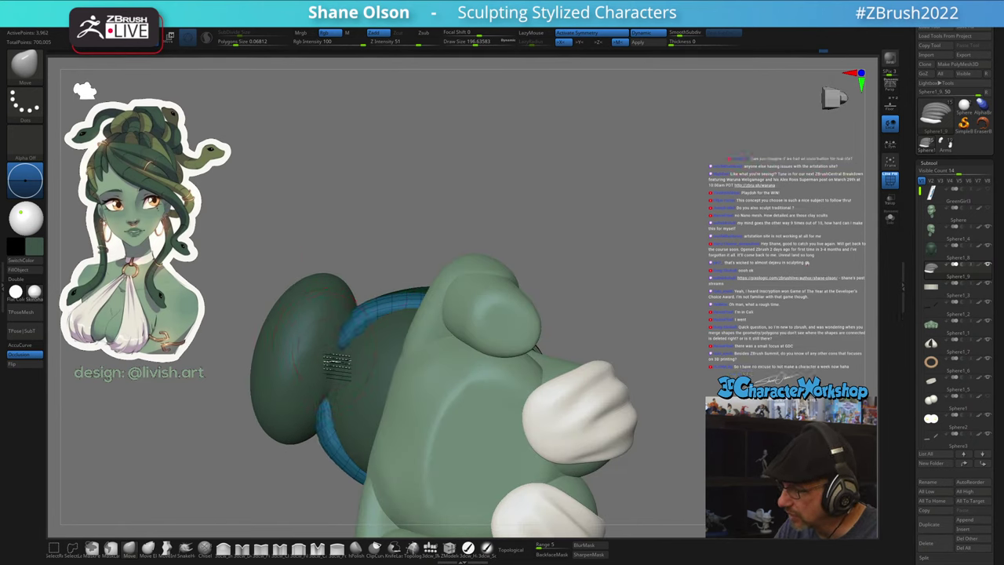
right_click_drag(376, 318, 397, 354)
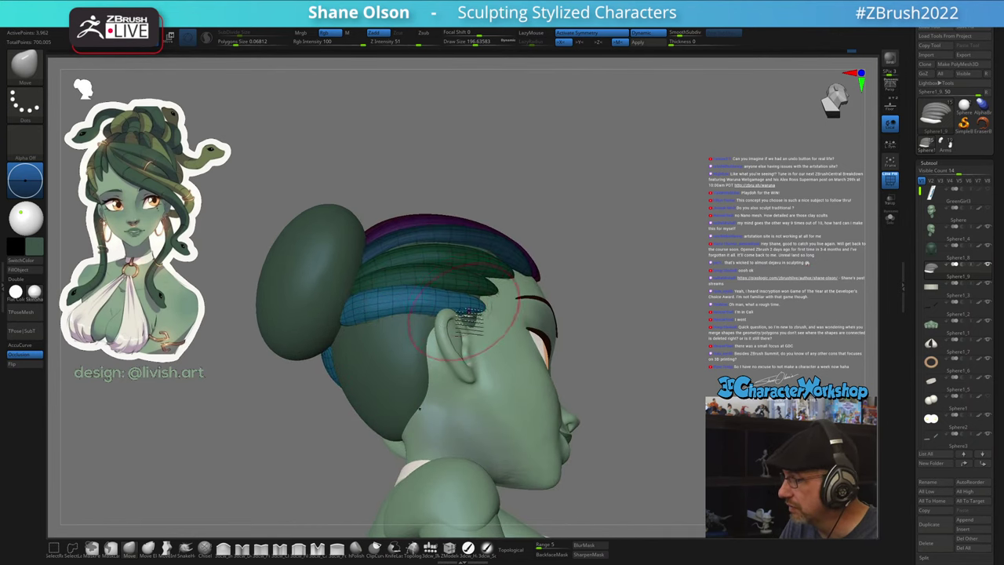
right_click_drag(453, 313, 533, 314)
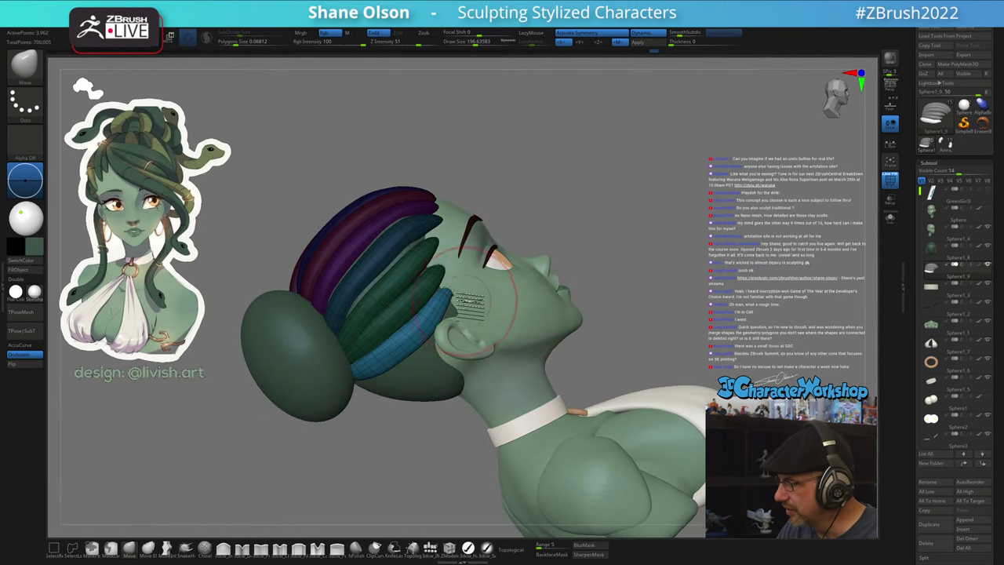
right_click_drag(479, 287, 464, 322)
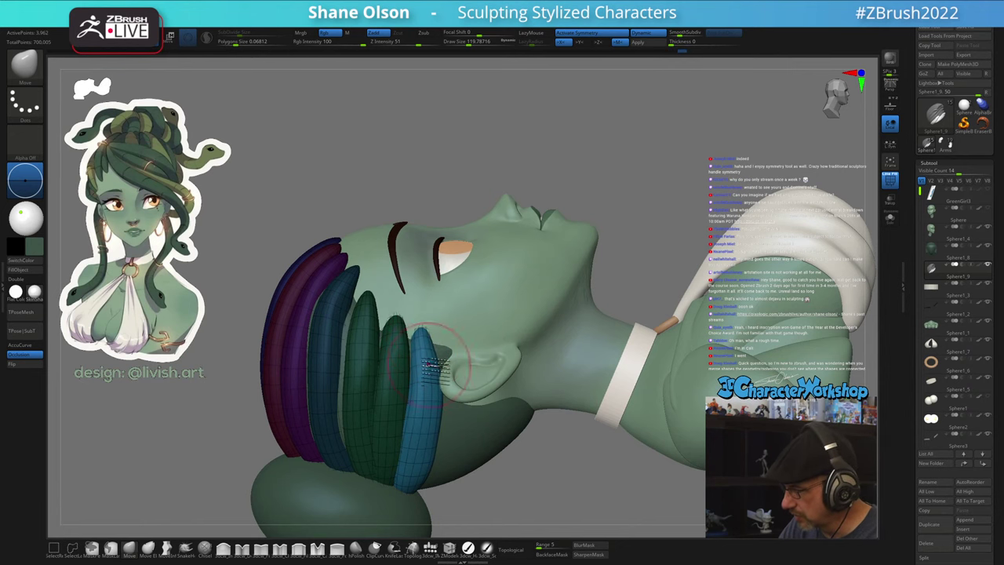
right_click_drag(467, 424, 455, 391)
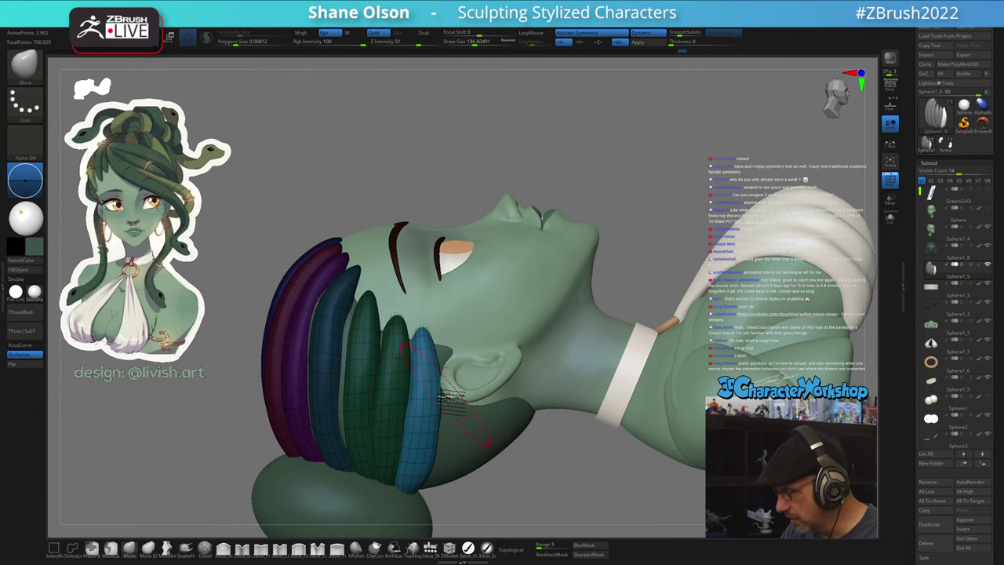
mouse_move(435, 452)
left_mouse_down()
mouse_move(475, 427)
mouse_move(467, 416)
left_mouse_up()
right_click_drag(473, 420, 471, 404)
- Duplicate the strand above the ear to the area behind the ear and give the copy its own polygroup
key("w")
left_click_drag(431, 337, 482, 379, "ctrl")
left_click(567, 226, "ctrl")
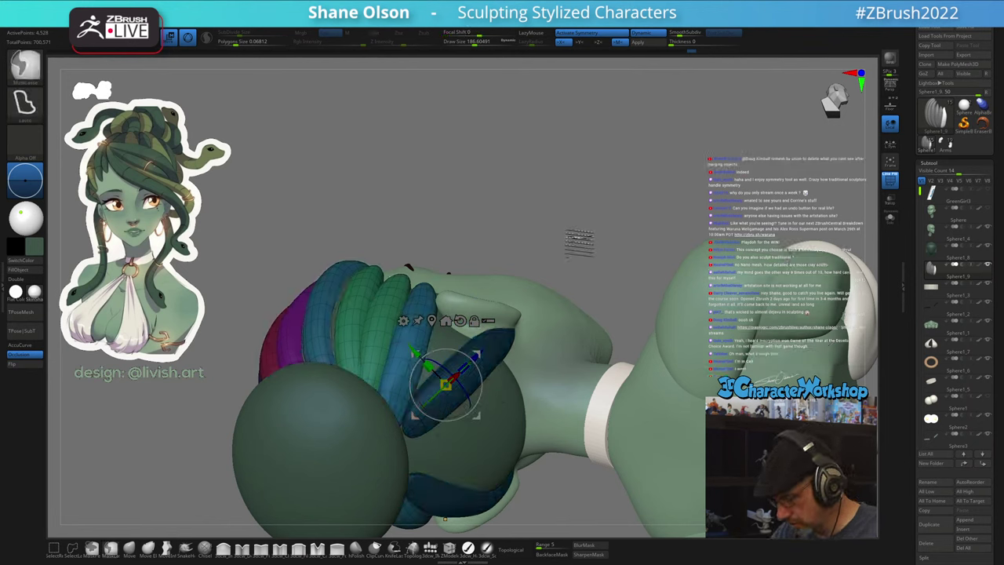
key("ctrl+w")
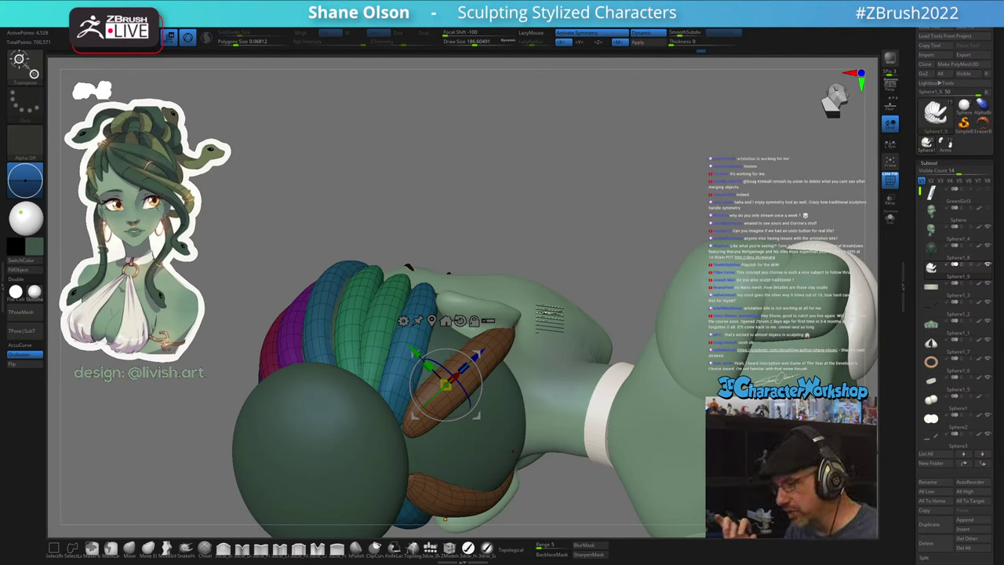
- Isolate the new strand behind the ear with a mask and angle it from the bun down toward the nape
left_click_drag(570, 258, 506, 333)
left_click(502, 332, "ctrl")
left_click_drag(631, 227, 584, 283)
left_click_drag(537, 474, 543, 471)
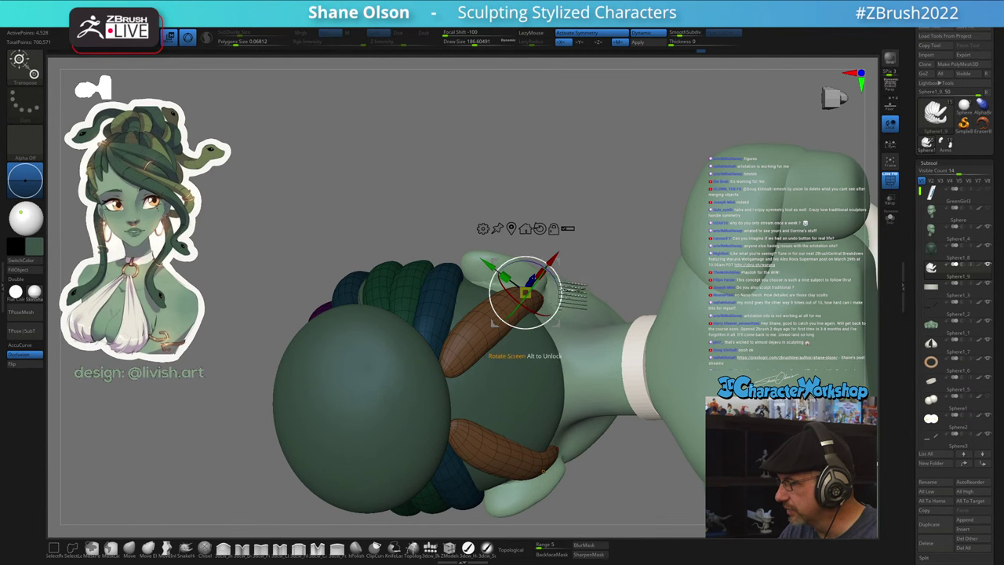
mouse_move(556, 323)
left_mouse_down()
mouse_move(556, 344)
mouse_move(555, 330)
left_mouse_up()
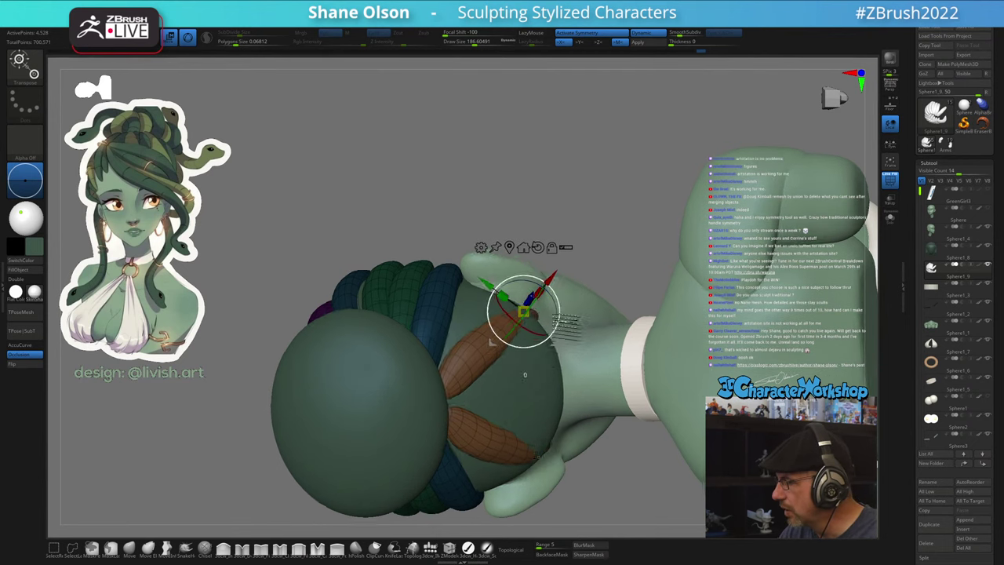
right_click_drag(554, 329, 544, 361)
left_click_drag(534, 353, 535, 365)
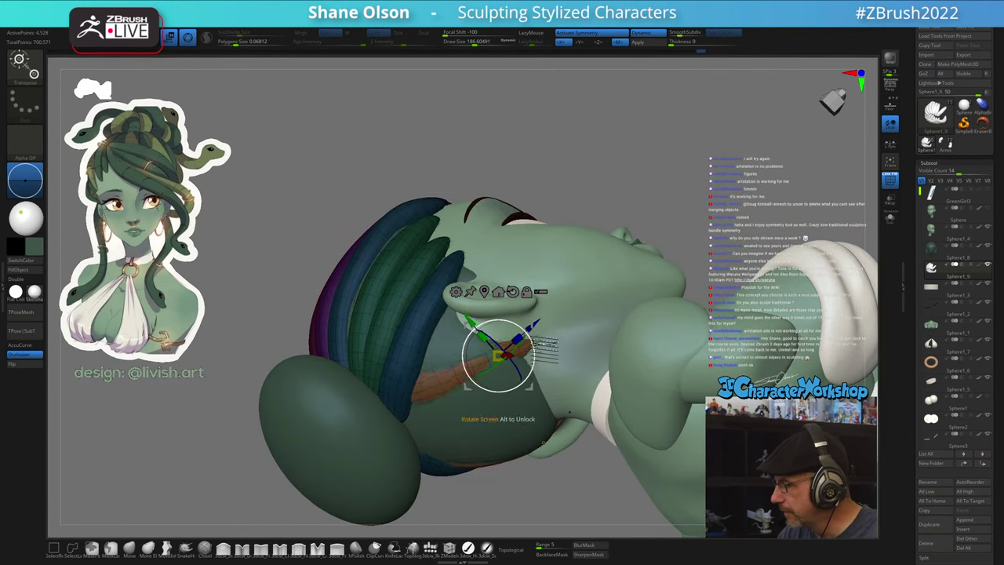
- Rotate the nape strand by about 12 degrees and move it beside its mirrored twin at the centre of the nape
left_click_drag(530, 324, 544, 359)
right_click_drag(574, 420, 588, 332)
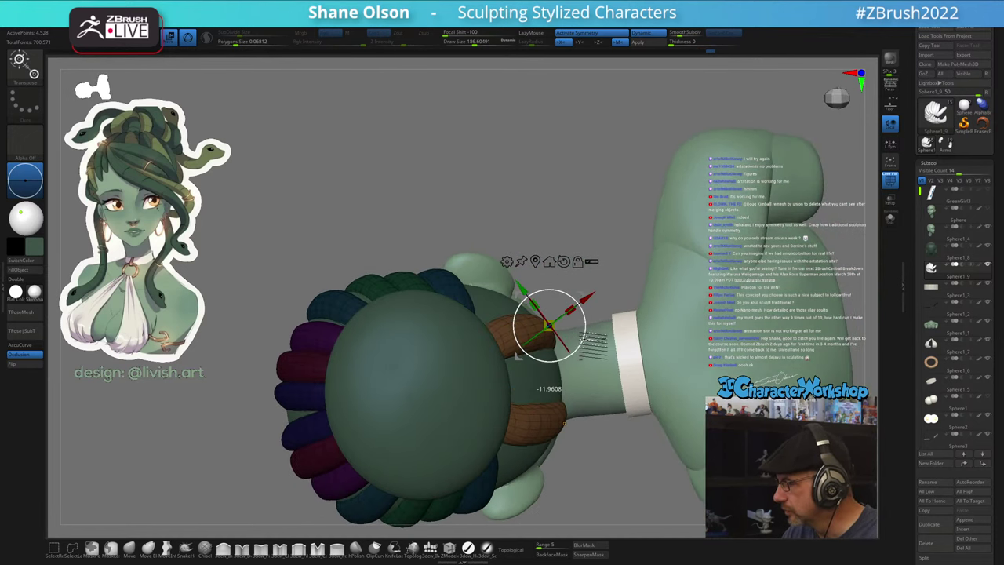
left_click_drag(547, 324, 554, 351)
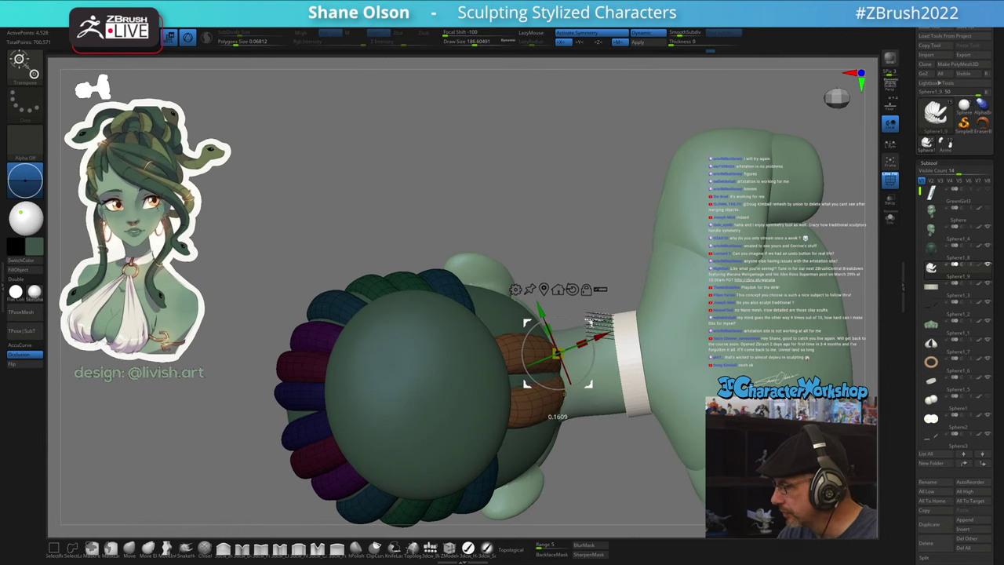
right_click_drag(589, 322, 589, 383)
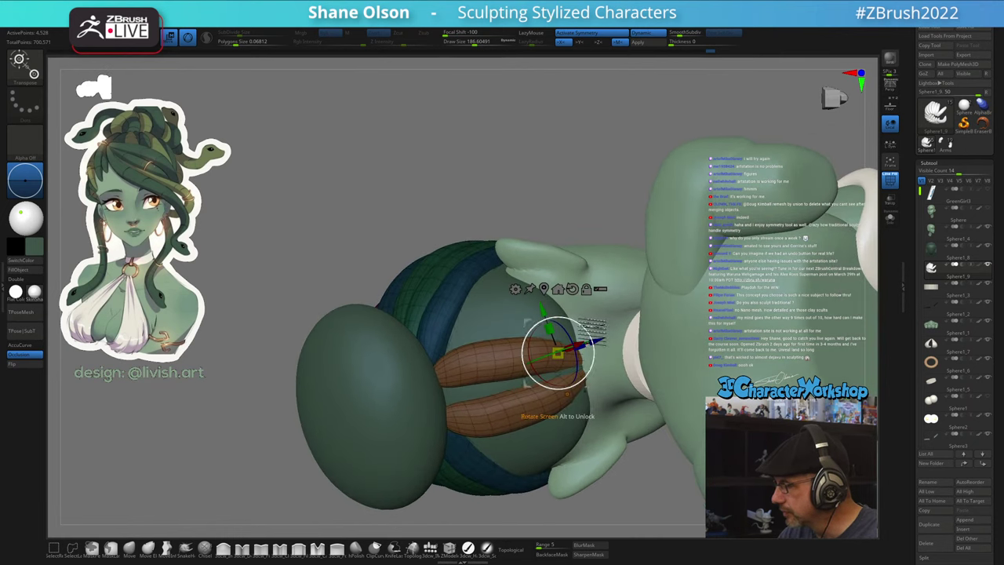
left_click_drag(584, 379, 587, 375)
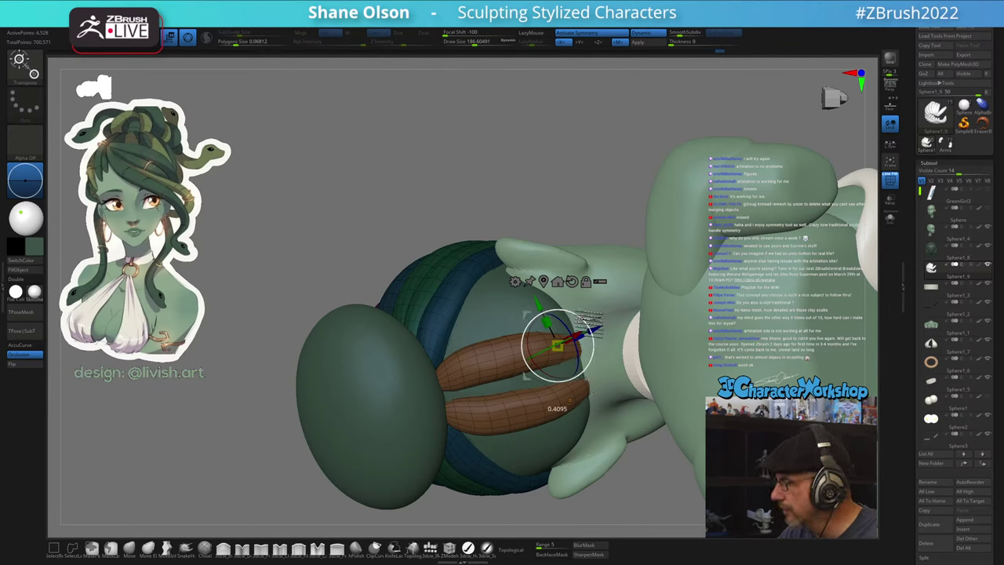
left_click_drag(568, 401, 568, 401)
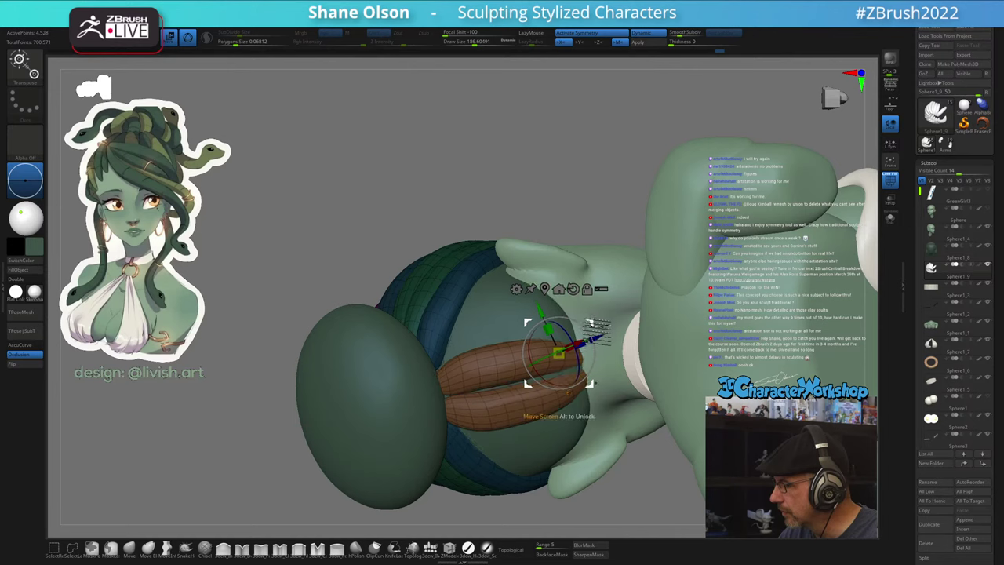
- Duplicate the nape strand outward toward the ear, give the copy its own polygroup, and clear the mask
right_click_drag(594, 274, 602, 293)
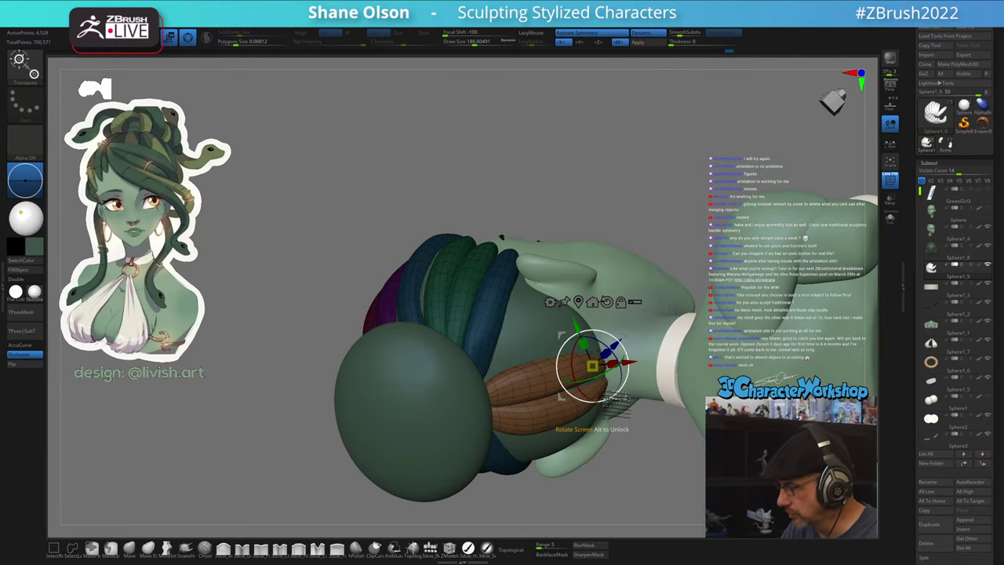
right_click_drag(653, 359, 582, 375)
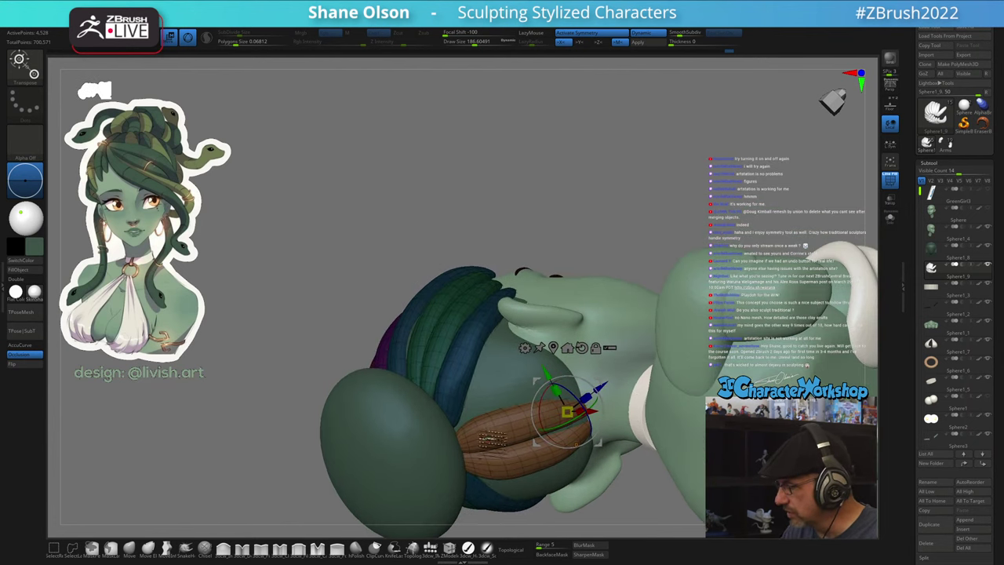
right_click_drag(629, 414, 604, 429, "alt")
left_click_drag(604, 427, 593, 423)
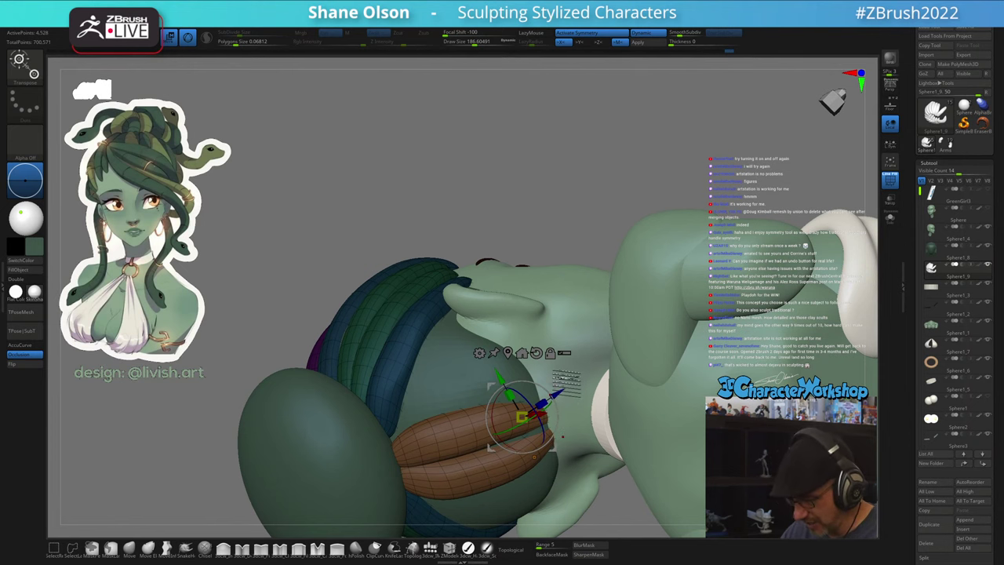
left_click_drag(555, 384, 545, 341, "ctrl")
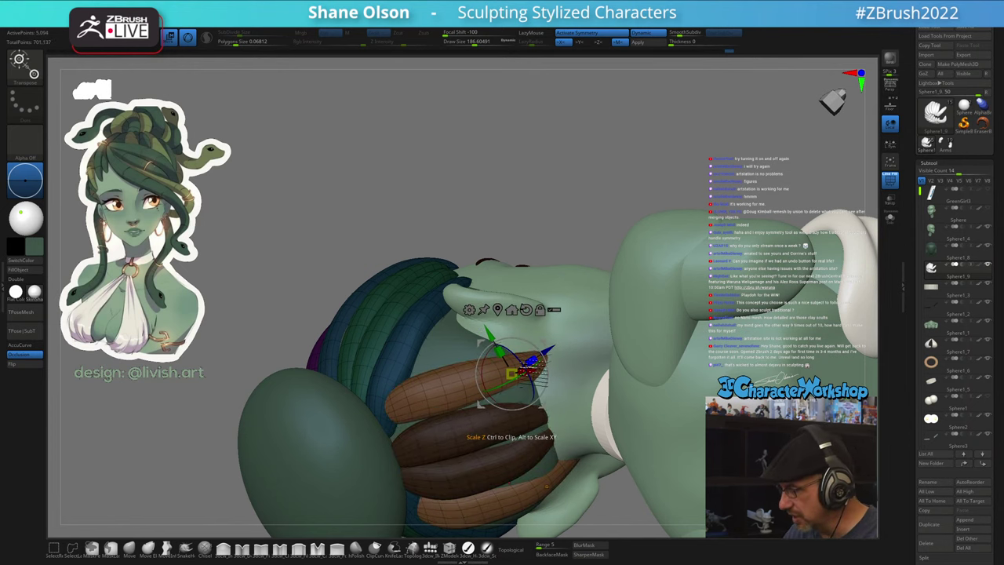
key("ctrl")
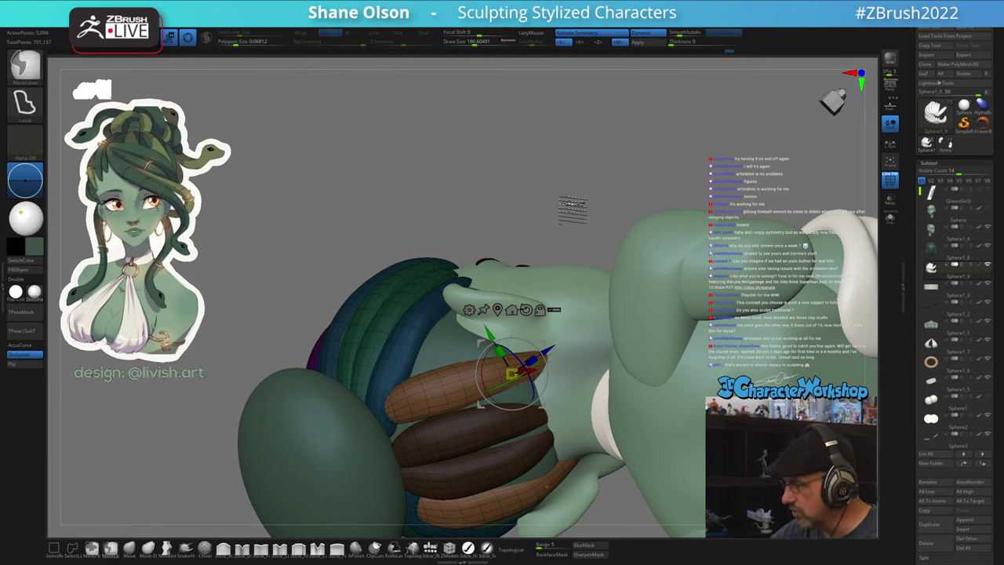
left_click(576, 206, "ctrl")
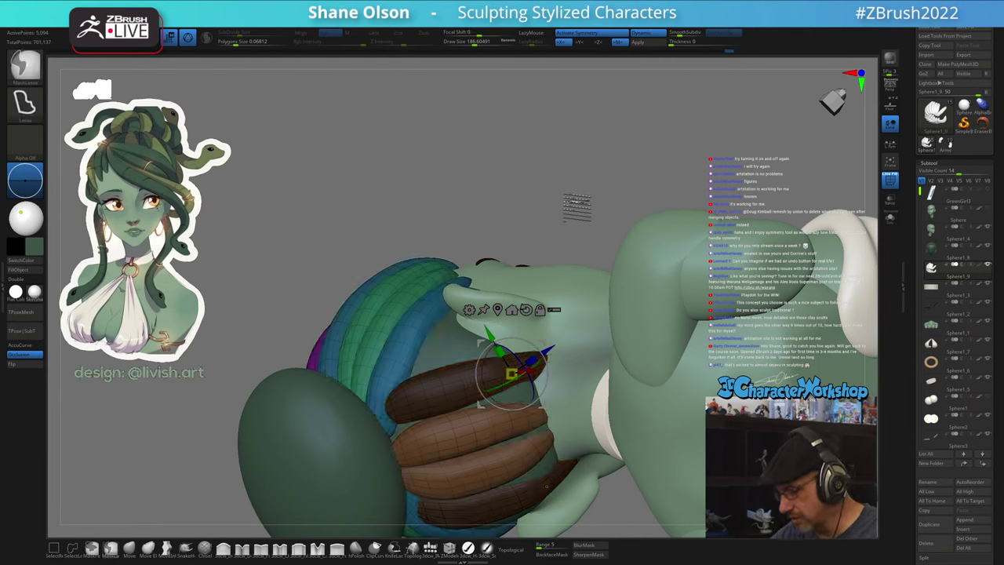
left_click_drag(576, 206, 578, 208, "ctrl")
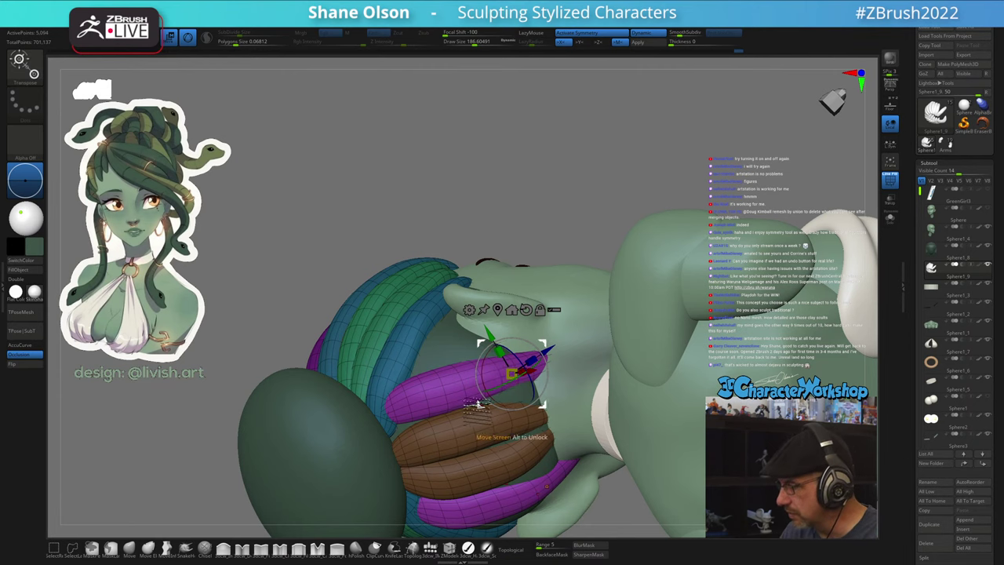
- Isolate the outer nape strand, angle it from the bun toward the back of the ear, and clear the mask
left_click(443, 396, "ctrl")
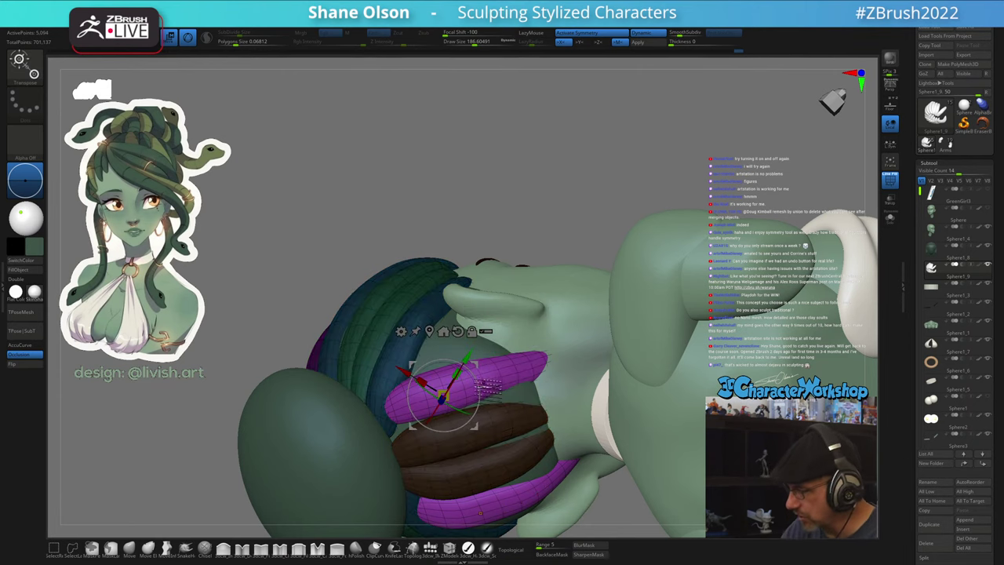
left_click_drag(481, 387, 465, 370)
mouse_move(530, 371)
left_mouse_down()
mouse_move(537, 387)
mouse_move(547, 377)
mouse_move(540, 383)
left_mouse_up()
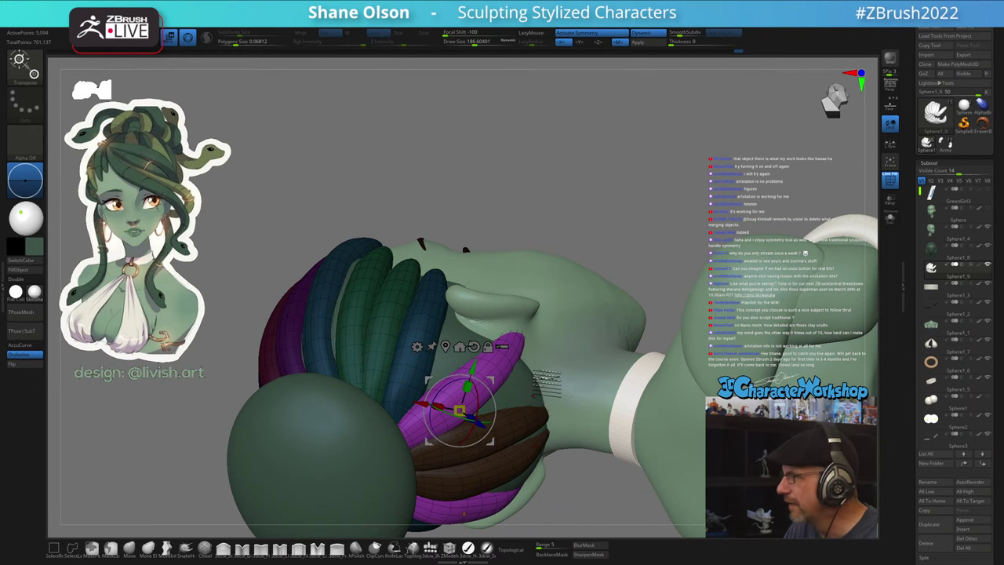
mouse_move(547, 380)
right_mouse_down()
mouse_move(535, 385)
mouse_move(548, 378)
right_mouse_up()
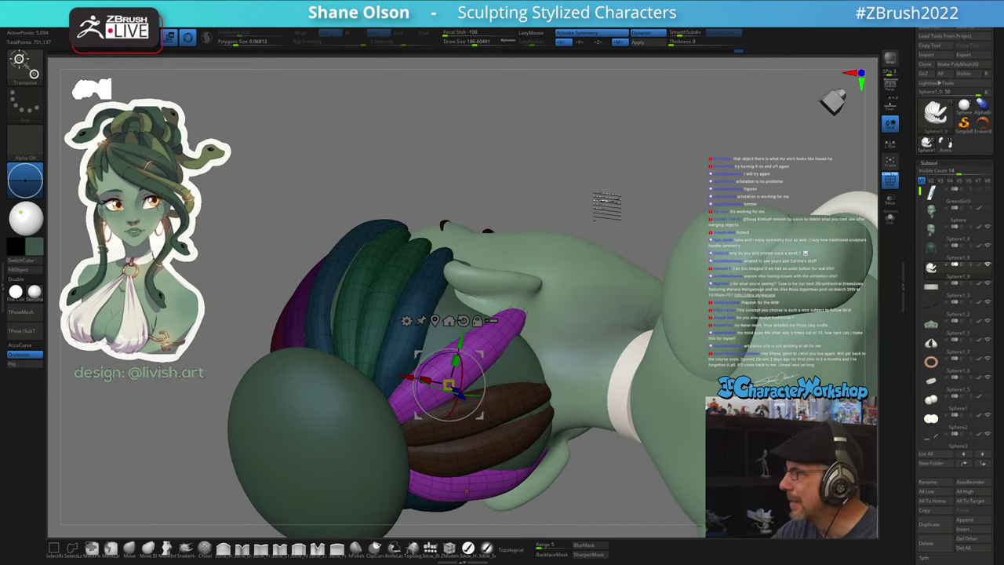
right_click_drag(610, 196, 602, 196)
left_click_drag(601, 203, 602, 242, "ctrl")
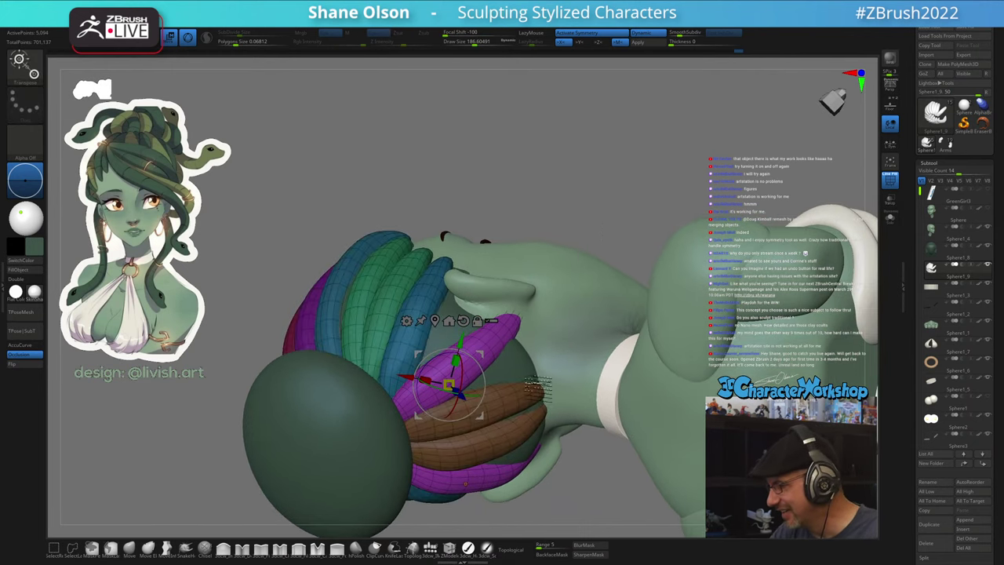
- Enable topological masking for the Move brush and bend the outer nape strand around the skull behind the ear
left_click(130, 551)
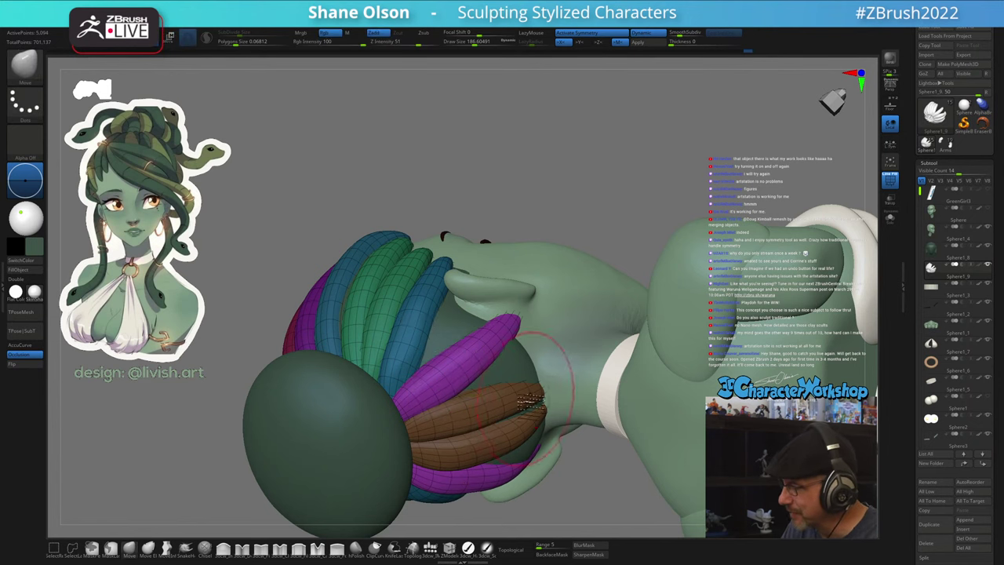
mouse_move(513, 380)
right_mouse_down()
mouse_move(512, 395)
mouse_move(425, 385)
right_mouse_up()
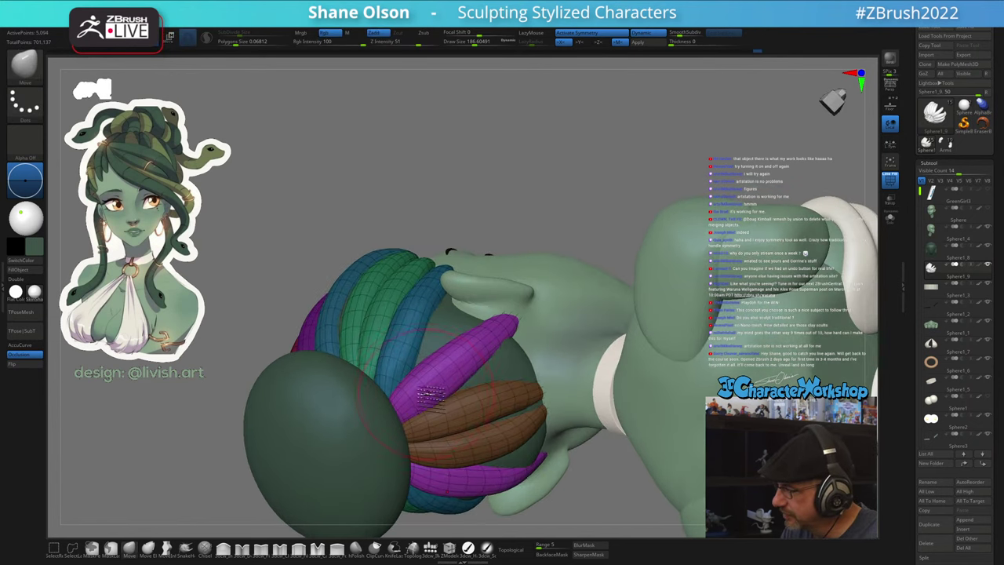
left_click(511, 548)
left_click_drag(416, 403, 481, 340)
mouse_move(447, 378)
right_mouse_down()
mouse_move(462, 362)
mouse_move(473, 389)
right_mouse_up()
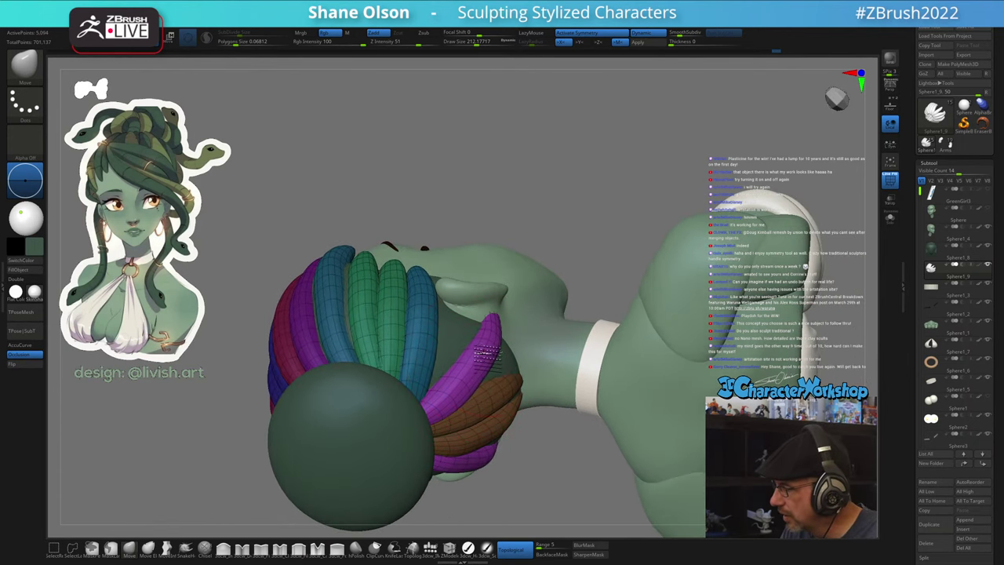
right_click_drag(486, 353, 485, 347)
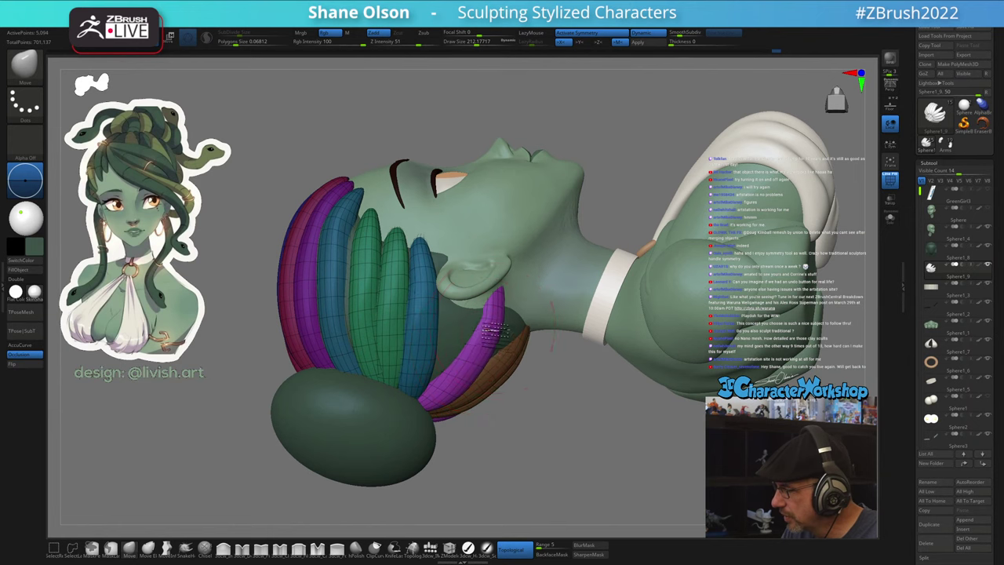
mouse_move(510, 295)
right_mouse_down()
mouse_move(502, 290)
mouse_move(508, 302)
mouse_move(518, 296)
mouse_move(498, 306)
mouse_move(508, 310)
right_mouse_up()
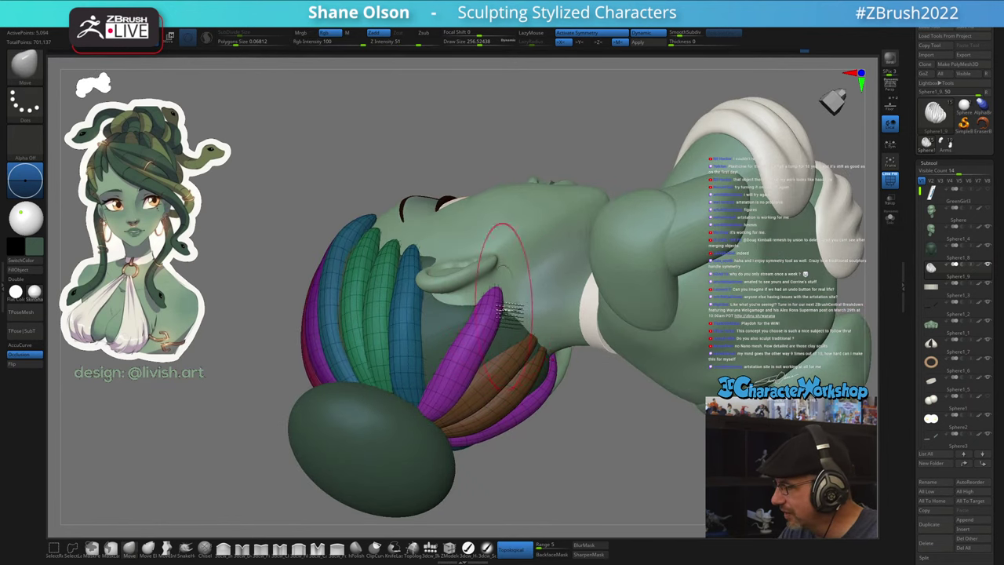
- Refine the centre nape strand and the strand behind the ear with the Move brush to follow the head's curve
mouse_move(486, 348)
right_mouse_down()
mouse_move(444, 390)
mouse_move(480, 406)
right_mouse_up()
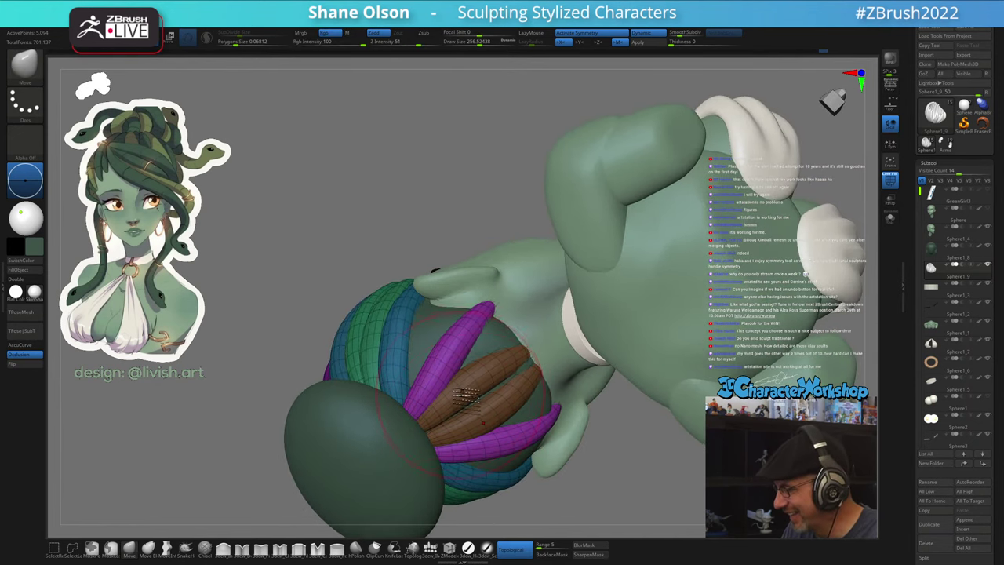
left_click_drag(469, 385, 452, 375)
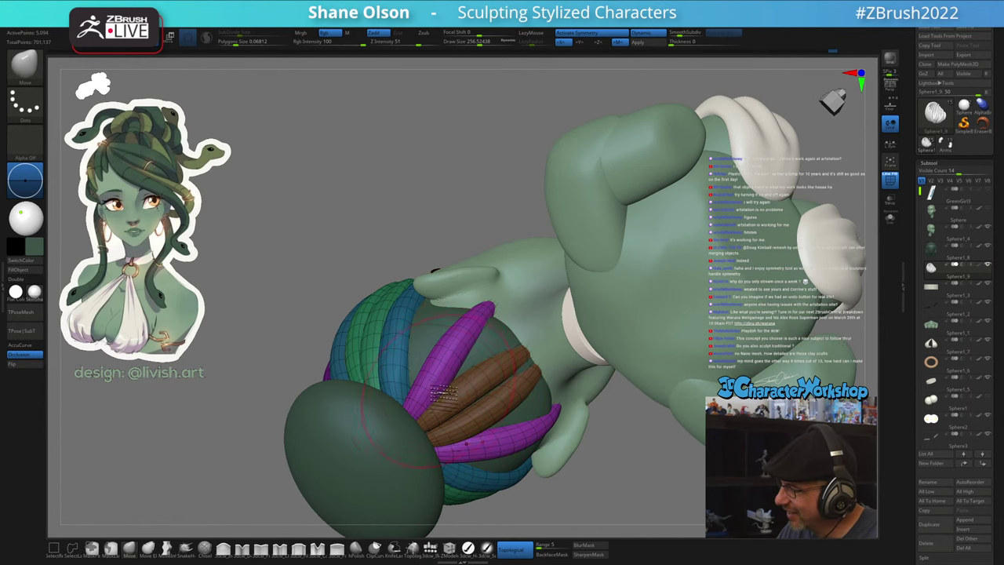
right_click_drag(425, 402, 422, 383)
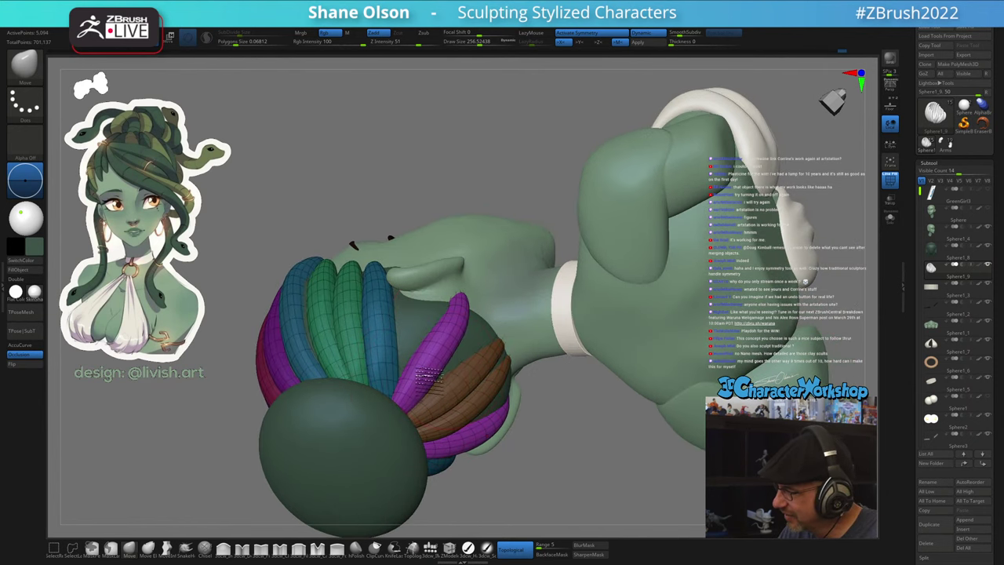
right_click_drag(454, 333, 470, 349)
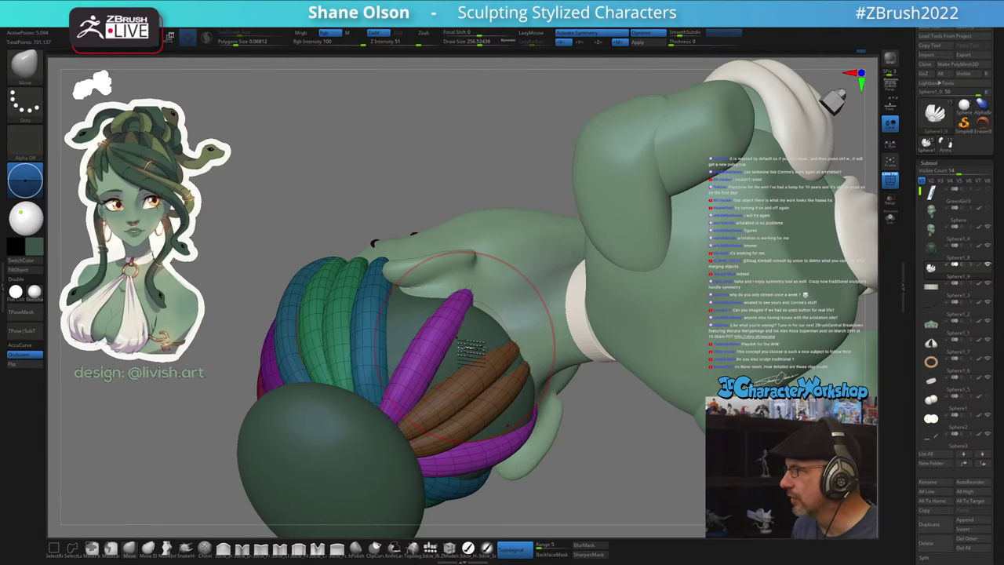
right_click_drag(469, 341, 443, 290)
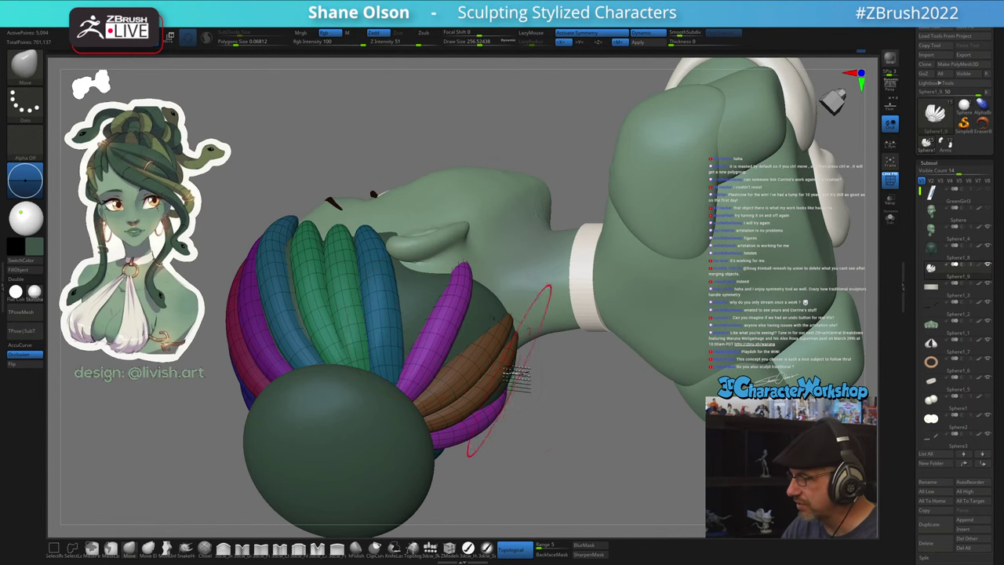
mouse_move(510, 381)
right_mouse_down()
mouse_move(520, 384)
mouse_move(512, 369)
right_mouse_up()
- Isolate the purple strand behind the ear, duplicate it toward the brown nape strands, give the copy its own polygroup, and clear the mask
key("w")
left_click_drag(389, 350, 436, 469, "alt")
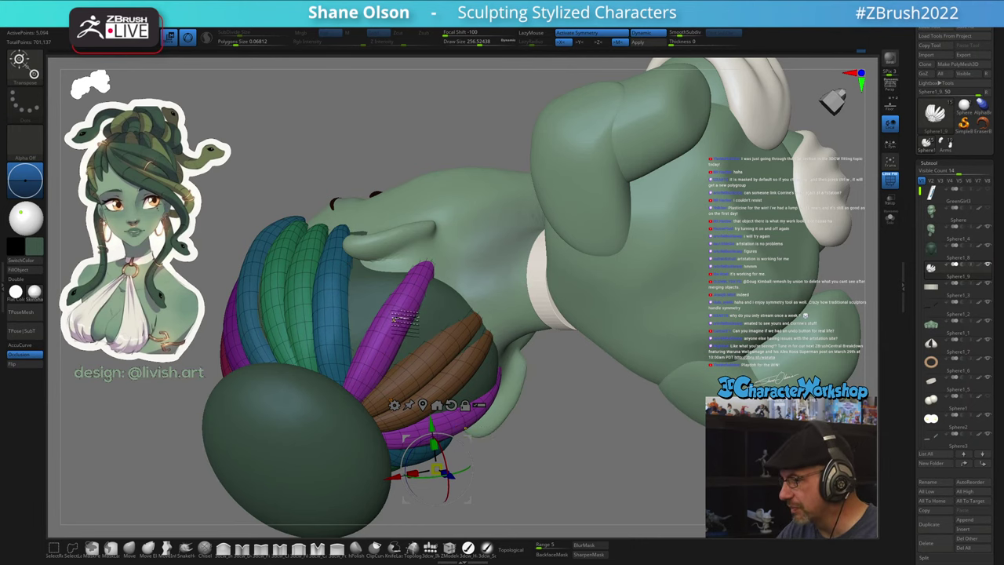
left_click(403, 320, "ctrl+shift")
right_click_drag(534, 381, 530, 372)
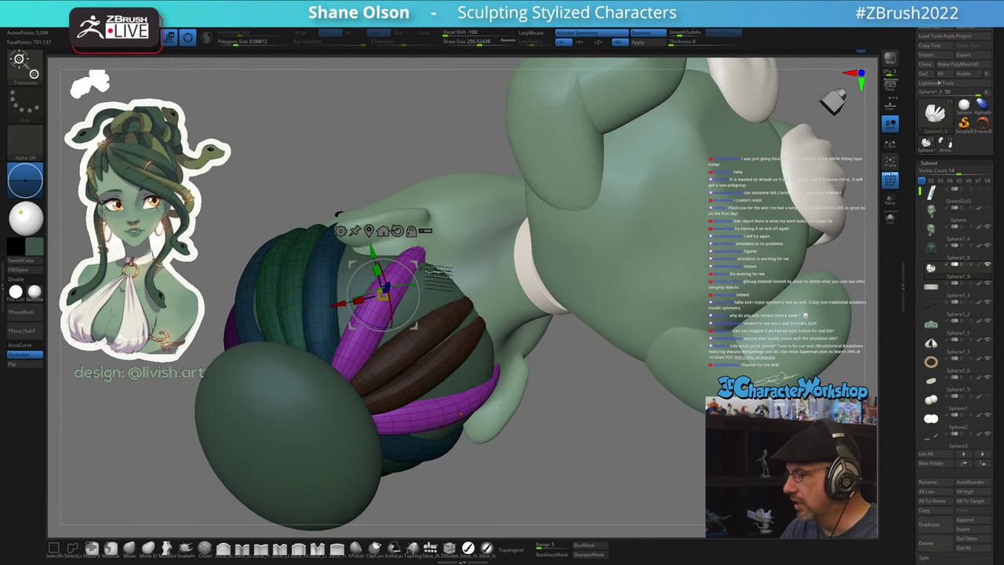
right_click_drag(490, 344, 501, 354, "alt")
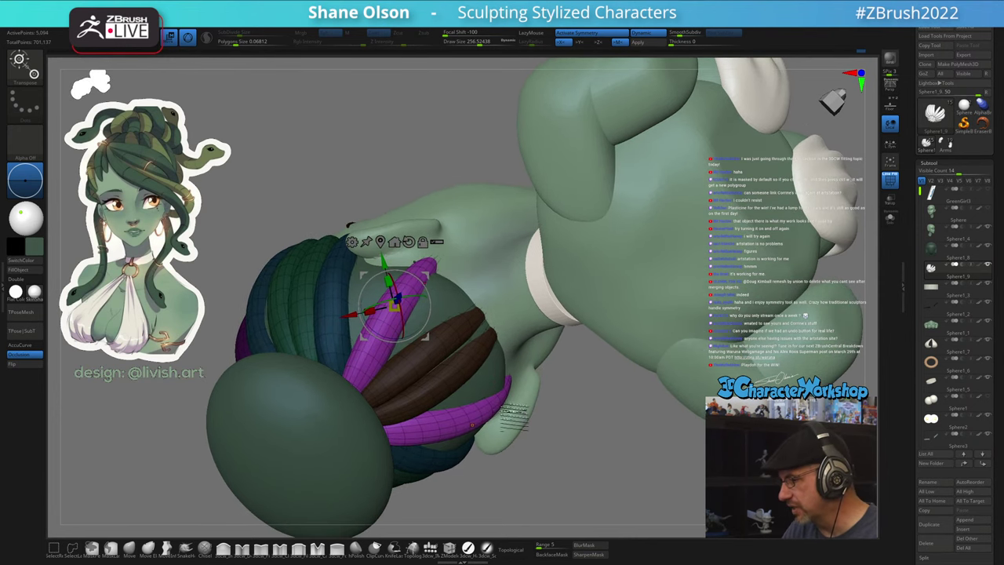
left_click_drag(426, 275, 419, 323, "ctrl")
right_click_drag(481, 312, 499, 278)
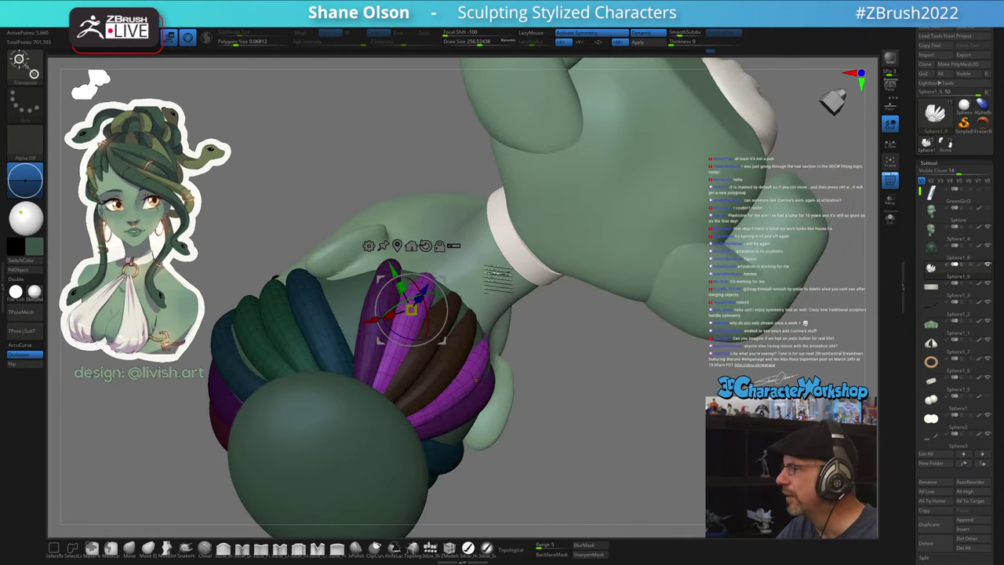
left_click(600, 456, "ctrl")
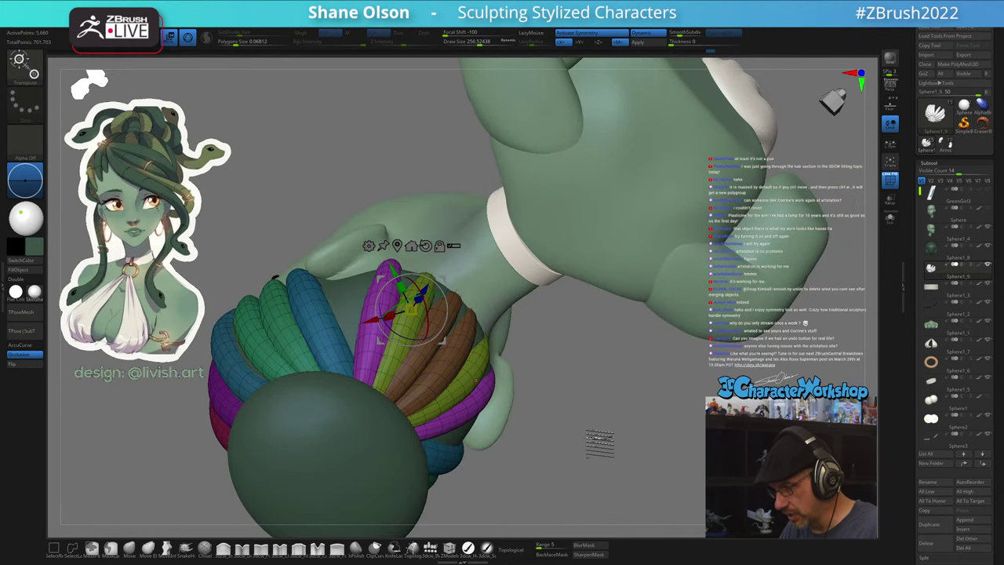
mouse_move(600, 453)
left_mouse_down()
mouse_move(588, 431)
mouse_move(601, 439)
mouse_move(600, 430)
left_mouse_up()
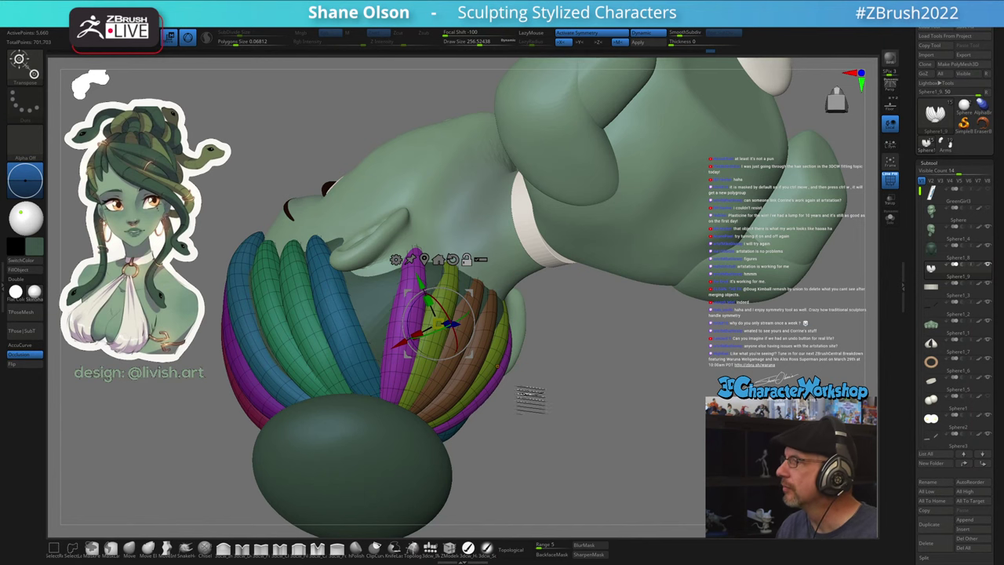
- Duplicate the purple strand forward, position the copy directly beneath the ear, give it its own polygroup, and clear the mask
mouse_move(534, 417)
left_mouse_down()
mouse_move(538, 425)
mouse_move(583, 426)
mouse_move(521, 404)
mouse_move(455, 333)
left_mouse_up()
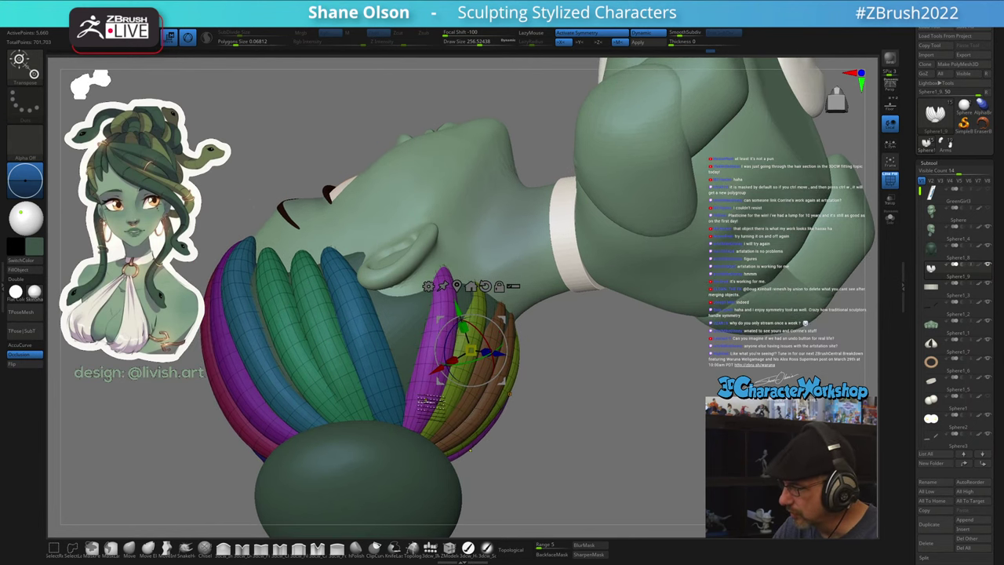
left_click(427, 405, "ctrl")
left_click_drag(458, 371, 443, 367)
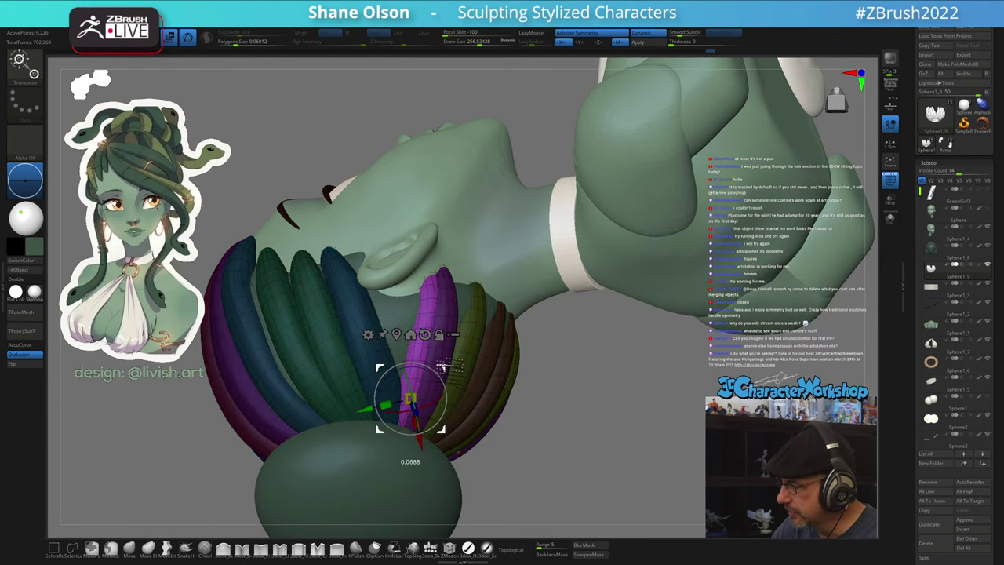
right_click_drag(472, 340, 462, 337)
mouse_move(442, 368)
left_mouse_down()
mouse_move(426, 363)
mouse_move(425, 373)
left_mouse_up()
mouse_move(459, 328)
right_mouse_down()
mouse_move(442, 320)
mouse_move(524, 340)
mouse_move(479, 339)
right_mouse_up()
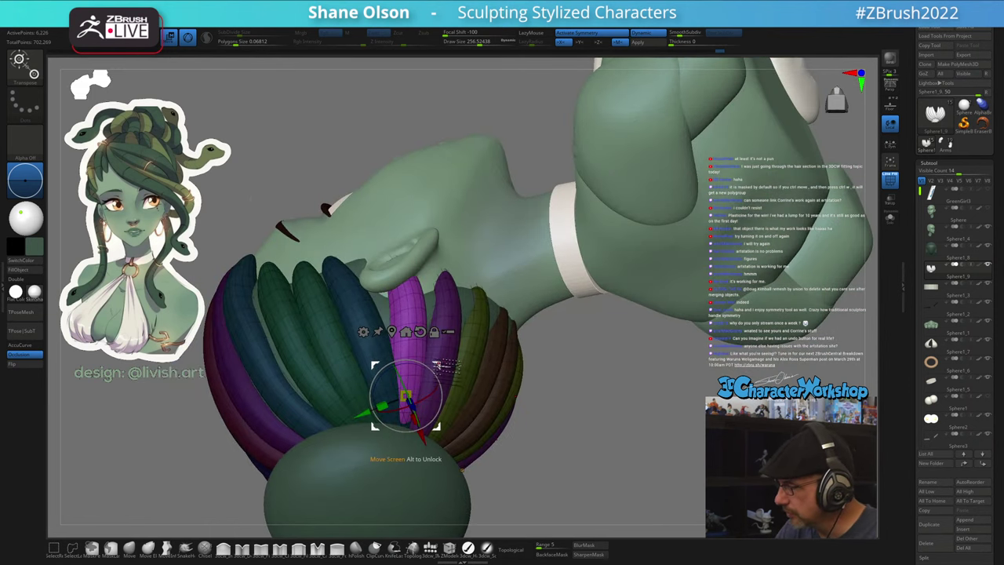
left_click_drag(437, 365, 438, 372)
right_click_drag(456, 362, 466, 302)
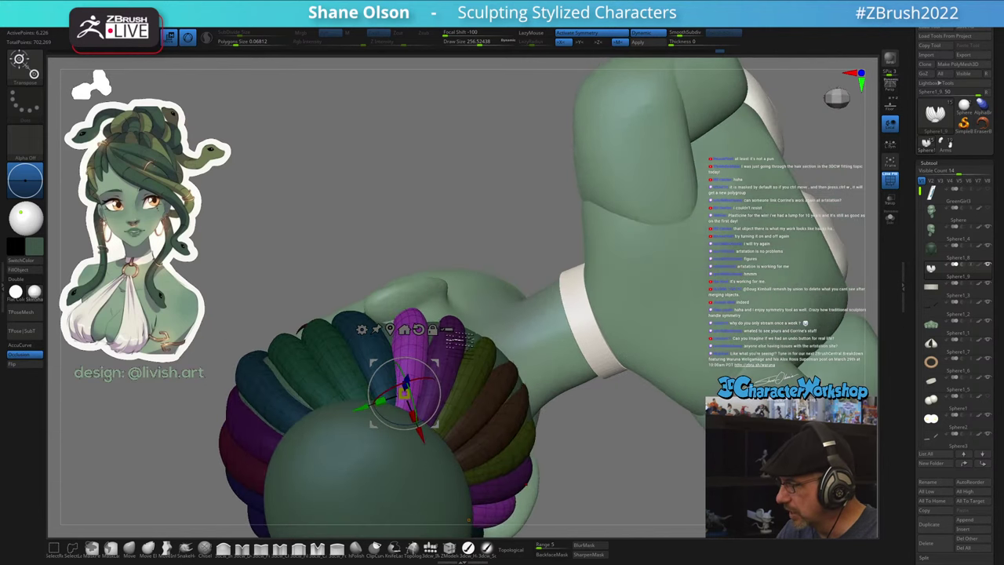
left_click(488, 220, "ctrl")
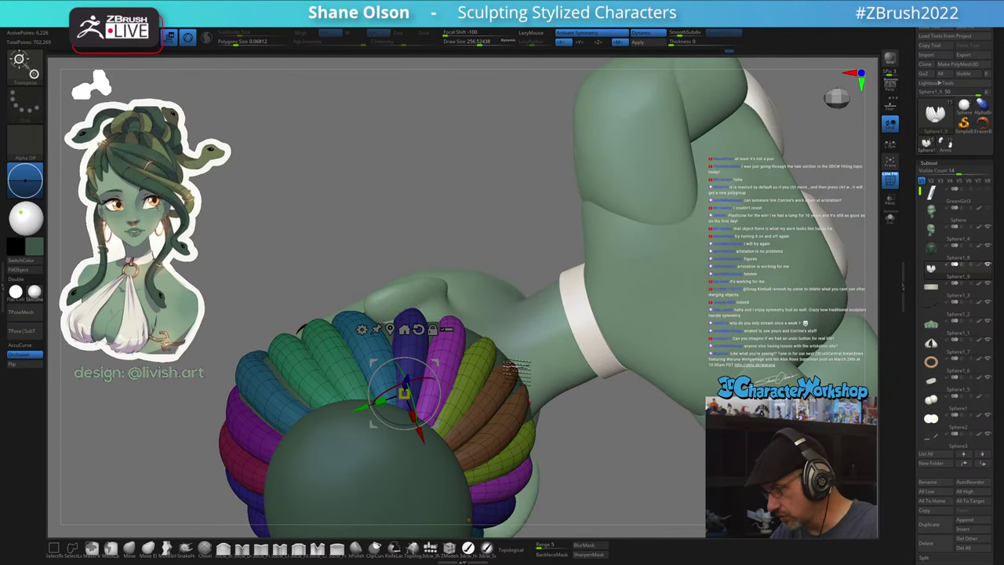
- Isolate the two brown strands at the centre of the nape with a mask
mouse_move(516, 367)
right_mouse_down()
mouse_move(572, 483)
mouse_move(572, 471)
mouse_move(494, 413)
right_mouse_up()
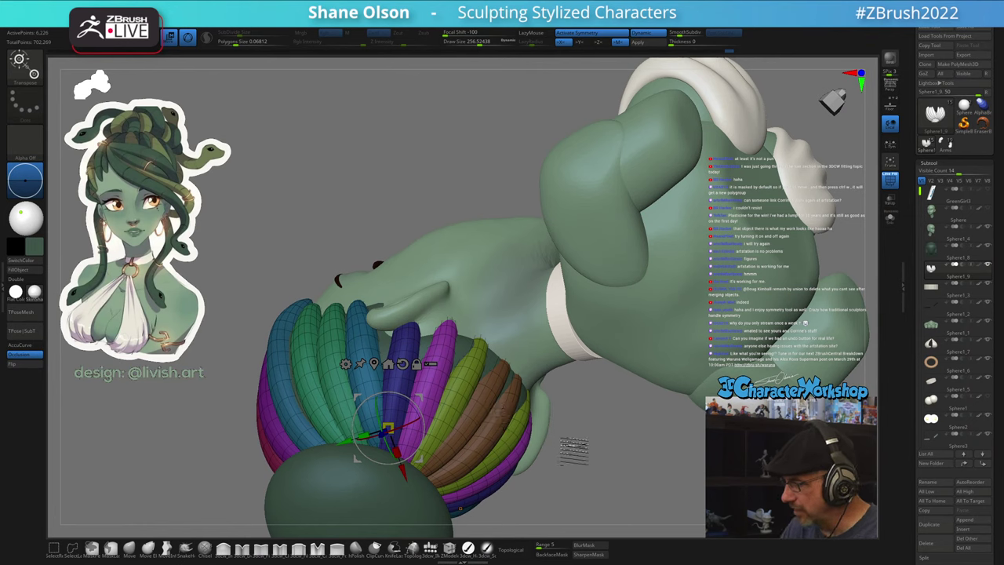
left_click(486, 406, "alt")
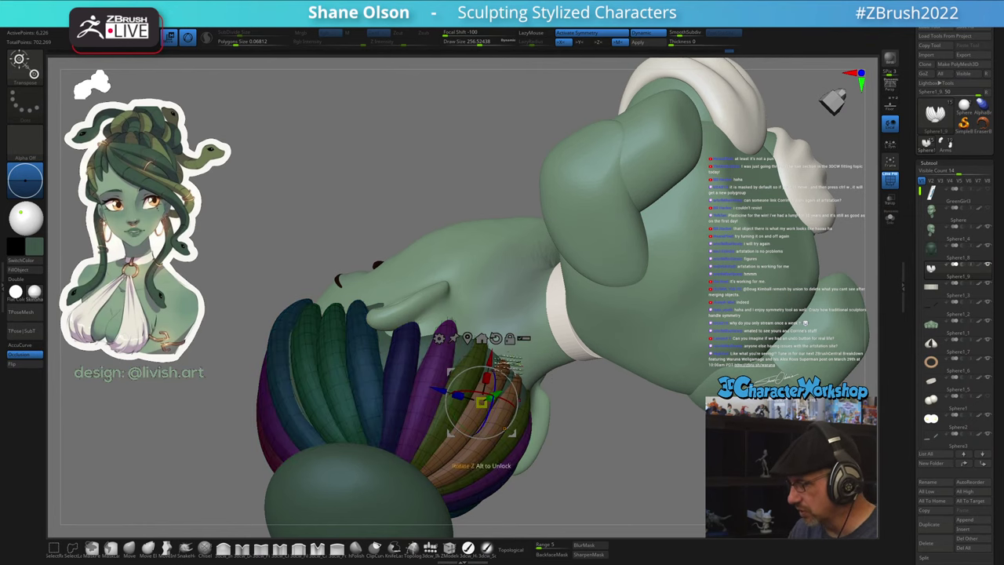
key("ctrl+w")
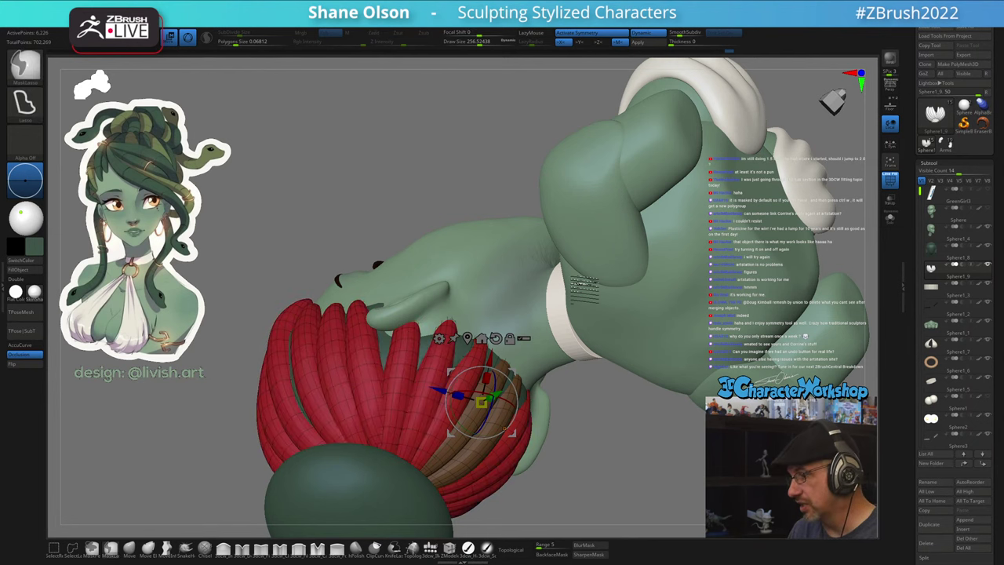
key("ctrl+w")
key("ctrl+z")
key("ctrl+z")
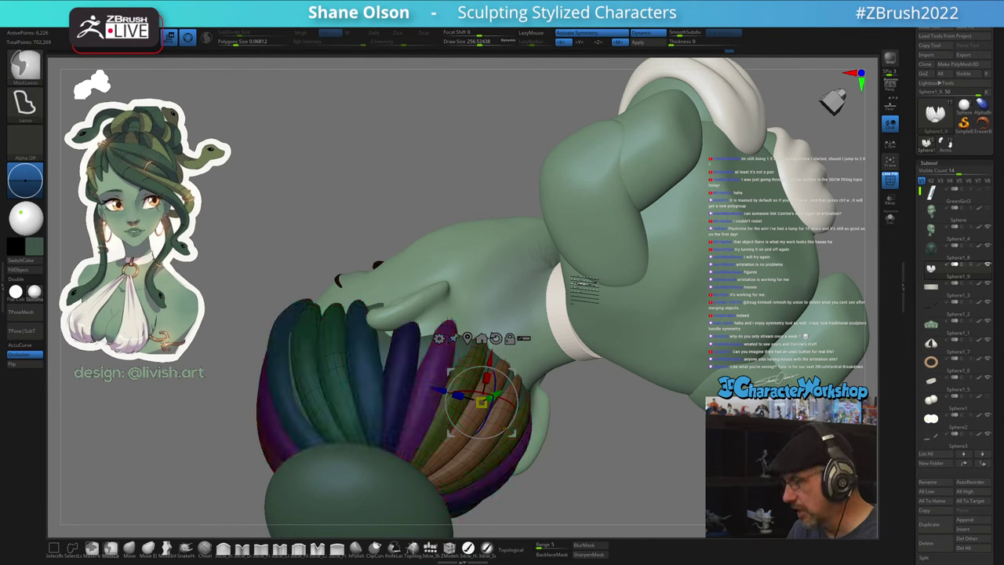
- Invert the mask, assign the two centre nape strands a new polygroup, and clear the mask
left_click(603, 470, "ctrl")
right_click_drag(604, 459, 624, 473, "ctrl")
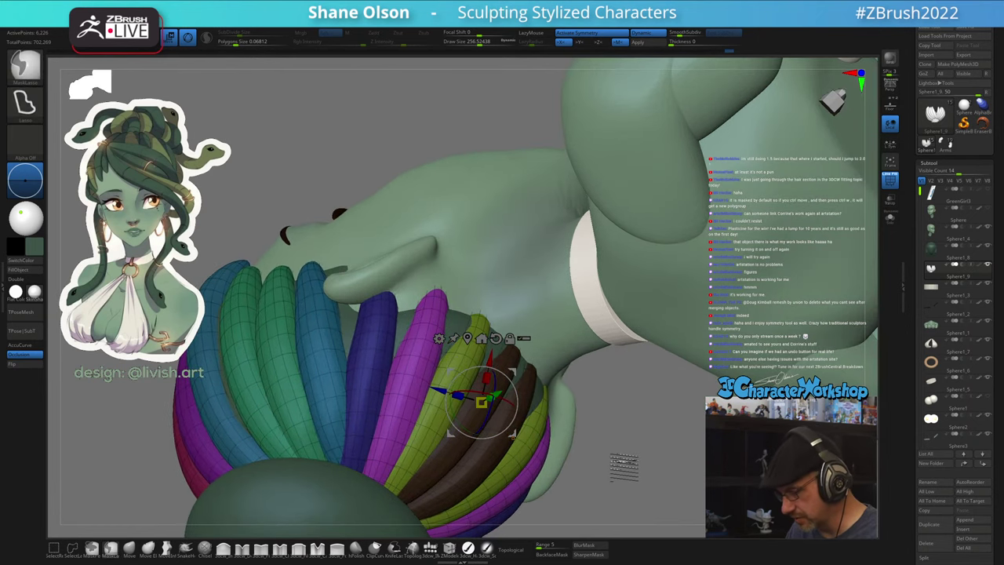
left_click_drag(625, 465, 623, 466, "ctrl")
right_click_drag(622, 467, 614, 452)
mouse_move(615, 451)
left_mouse_down()
mouse_move(612, 478)
mouse_move(631, 449)
left_mouse_up()
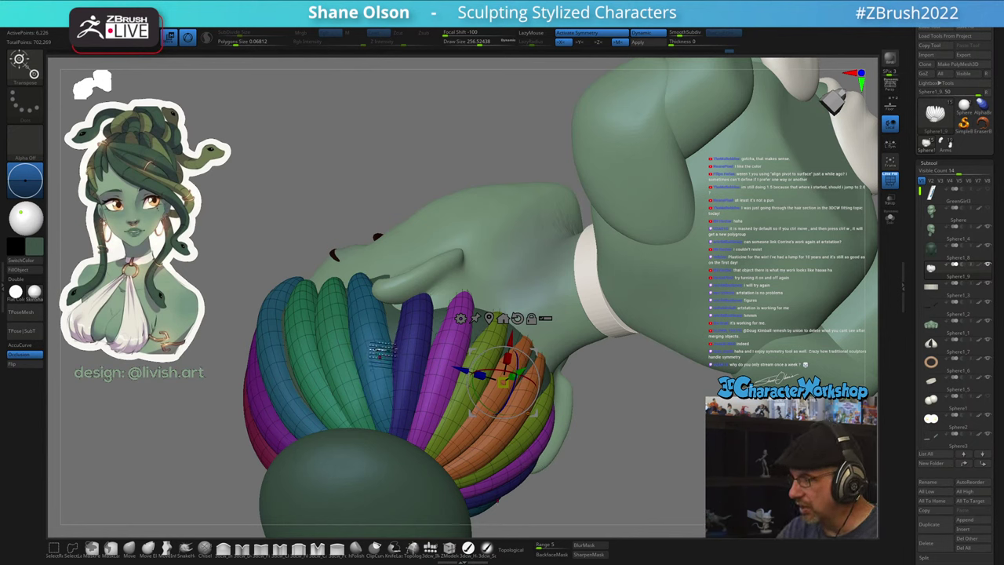
- Snap the gizmo onto the blue strand beside the ear and examine its alignment to the surface from several angles
left_click(380, 350)
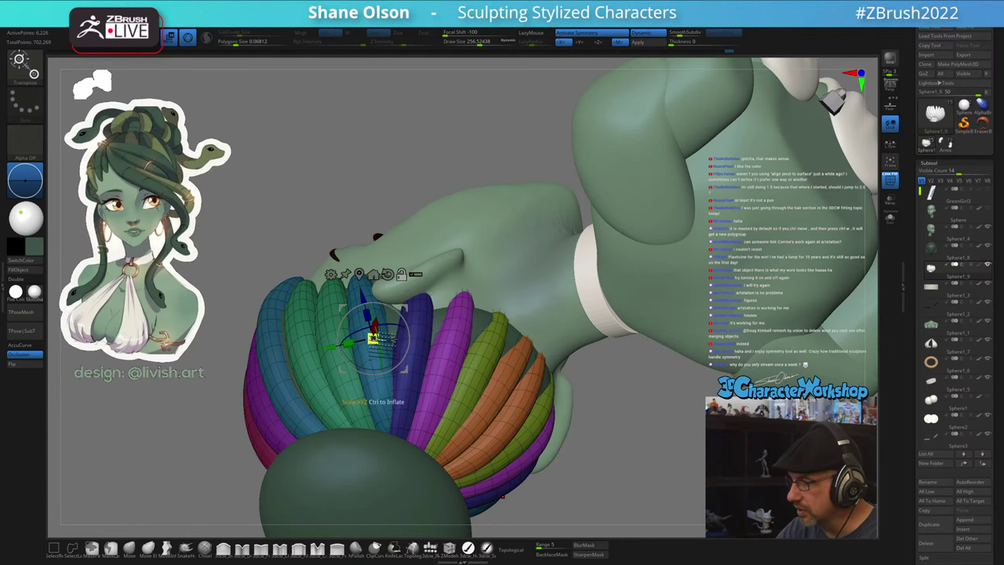
right_click_drag(514, 428, 454, 418)
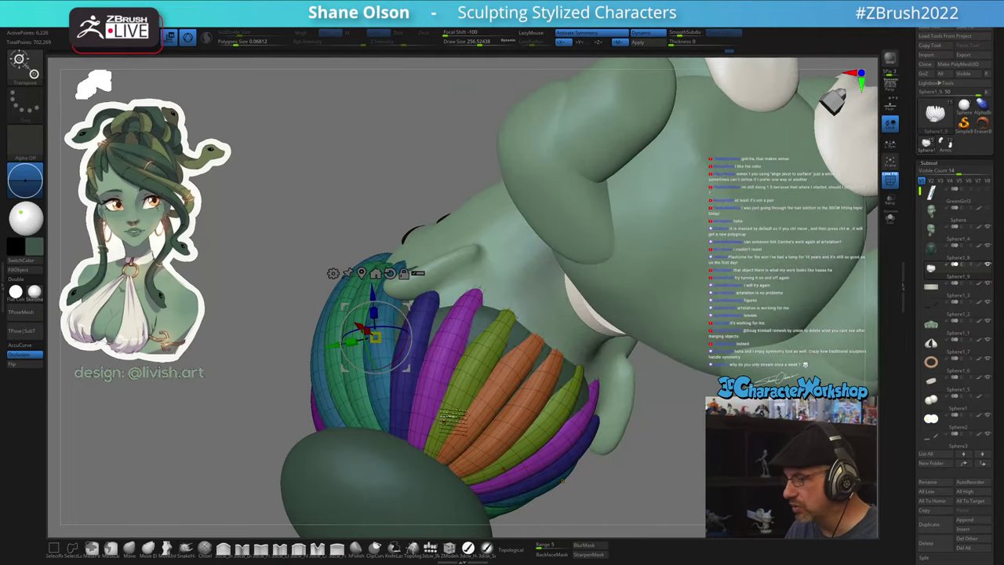
right_click_drag(403, 340, 400, 351, "ctrl")
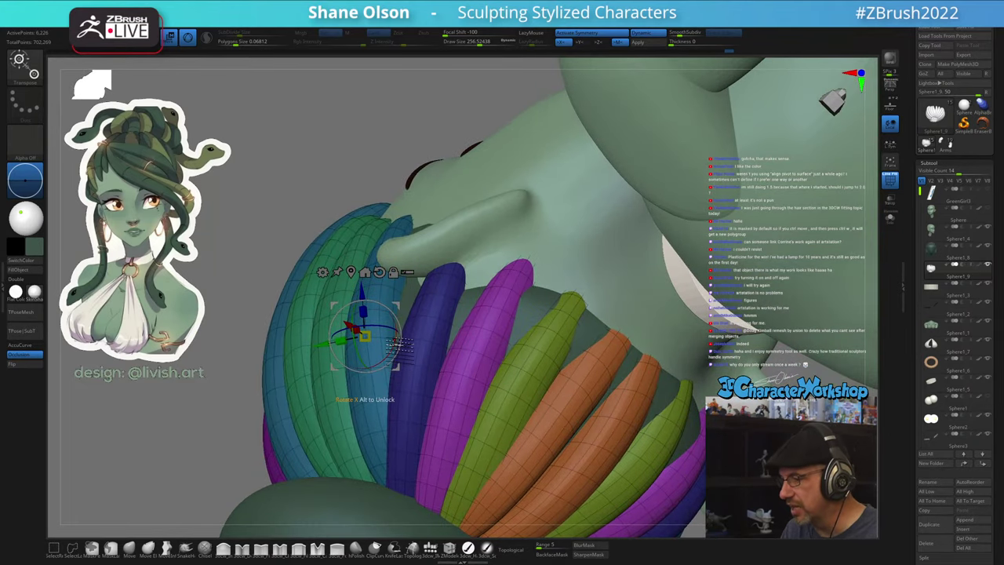
right_click_drag(511, 429, 532, 432)
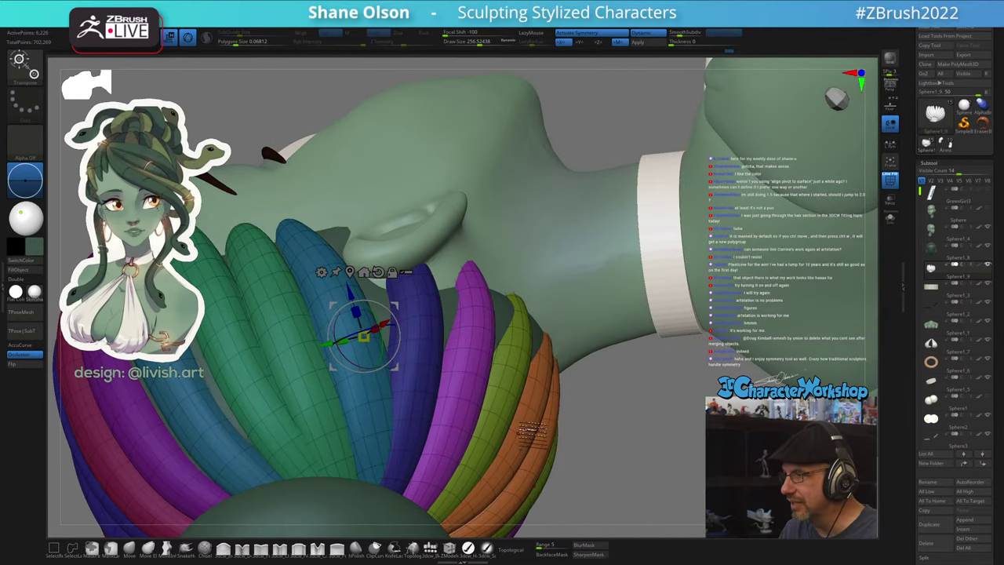
left_click_drag(553, 419, 549, 380)
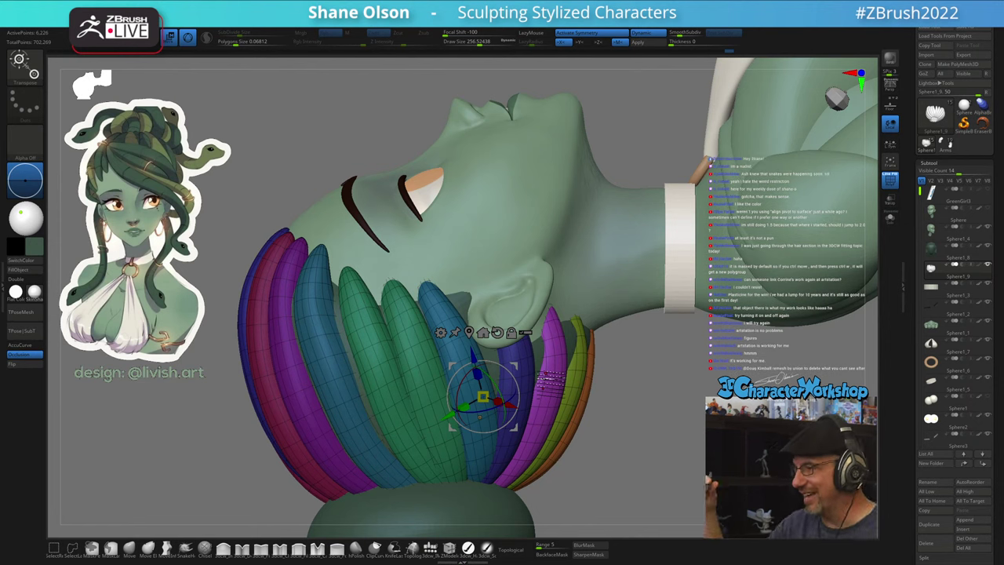
- Switch to the Move brush and reposition the green and blue strands in front of the ear
left_click(130, 549)
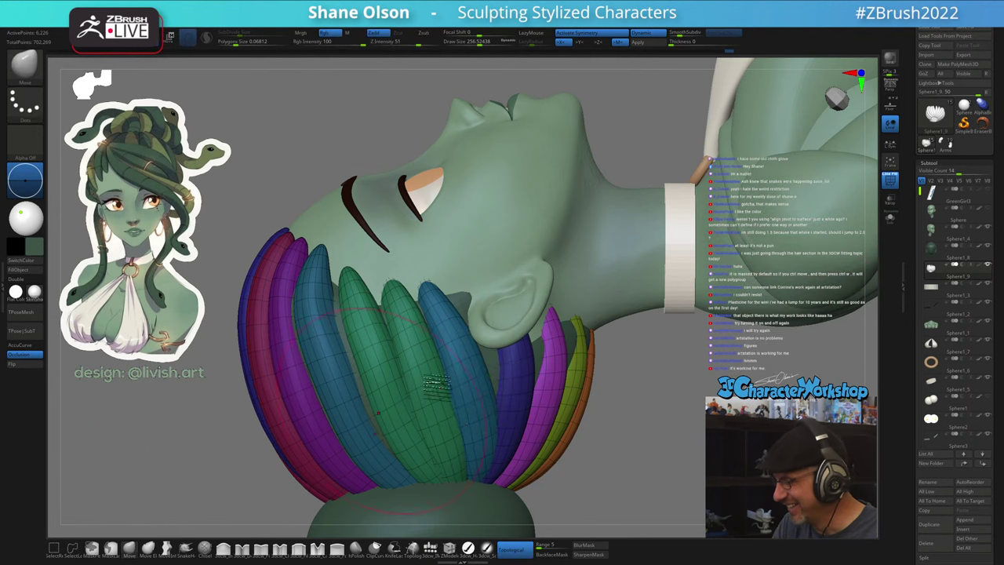
mouse_move(445, 350)
right_mouse_down()
mouse_move(452, 361)
mouse_move(428, 355)
right_mouse_up()
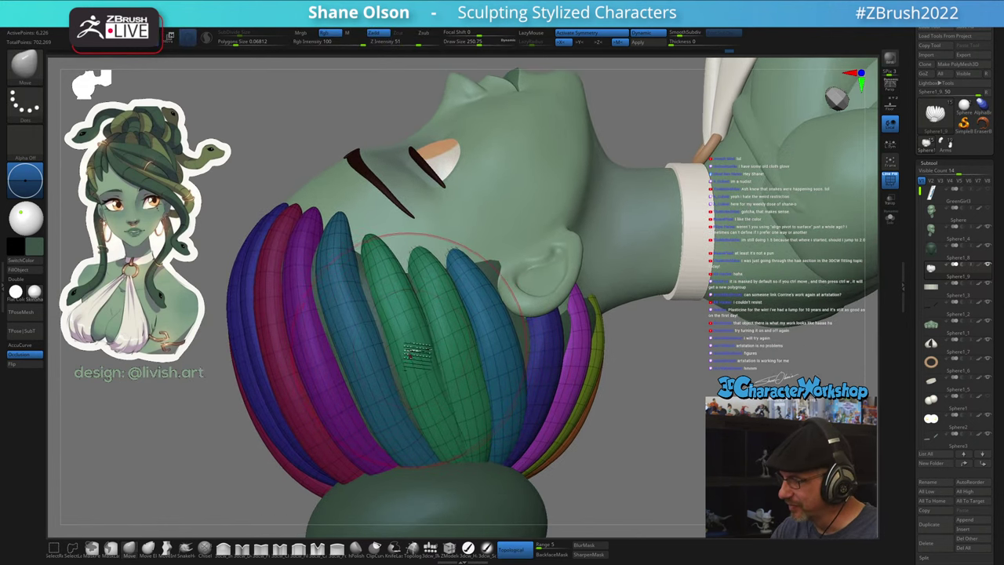
left_click_drag(416, 352, 412, 354)
left_click_drag(446, 324, 494, 327)
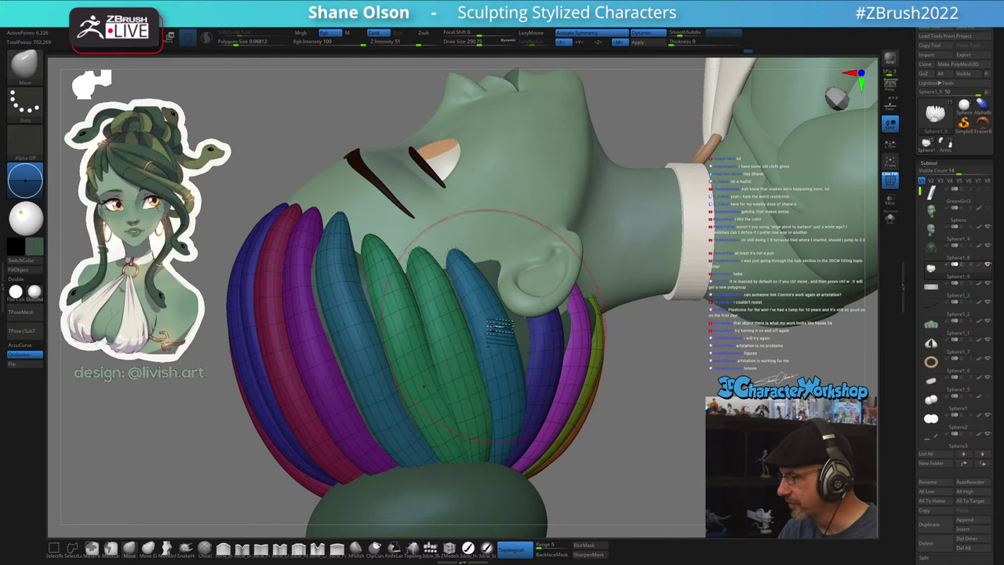
right_click_drag(510, 329, 561, 343)
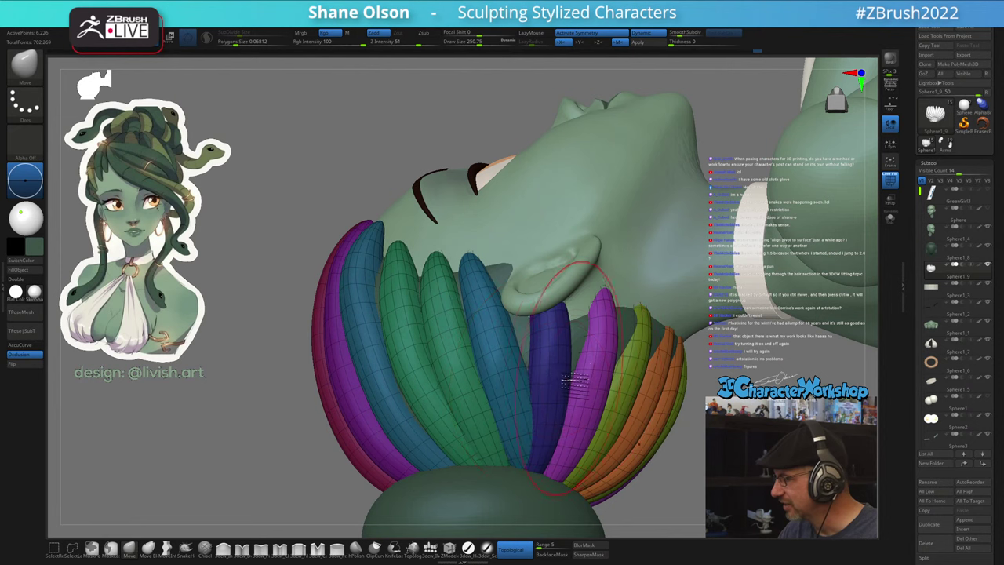
- Extend the tip of the purple strand behind the ear farther up toward the neck and refine its curve
mouse_move(573, 381)
right_mouse_down()
mouse_move(566, 391)
mouse_move(611, 335)
mouse_move(623, 345)
mouse_move(618, 290)
right_mouse_up()
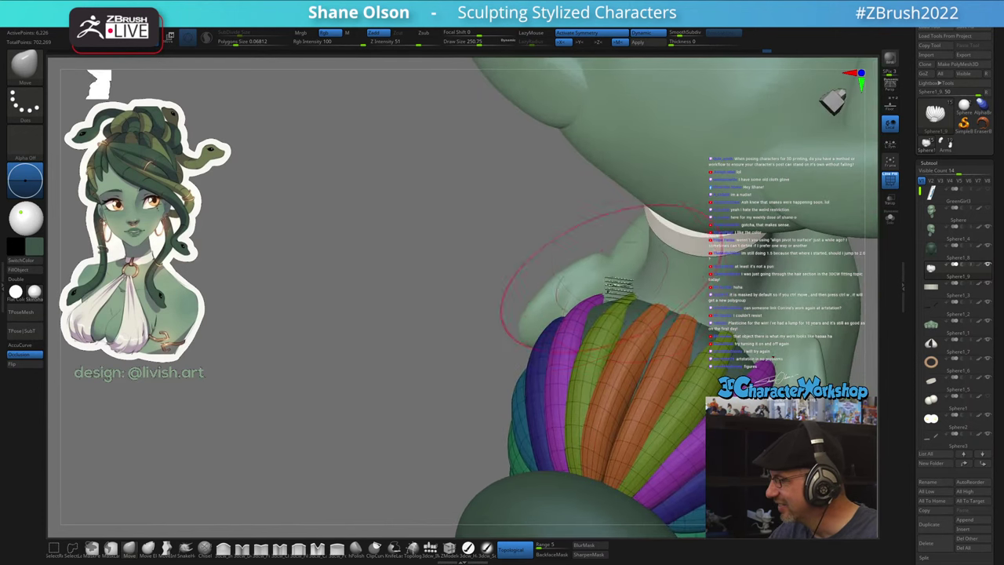
left_click_drag(616, 289, 619, 283)
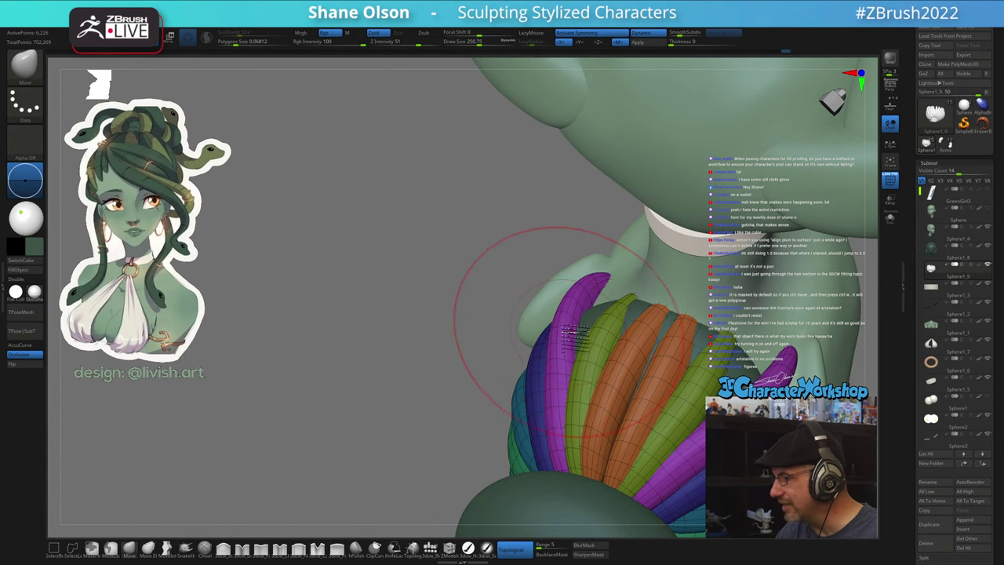
right_click_drag(560, 332, 620, 308)
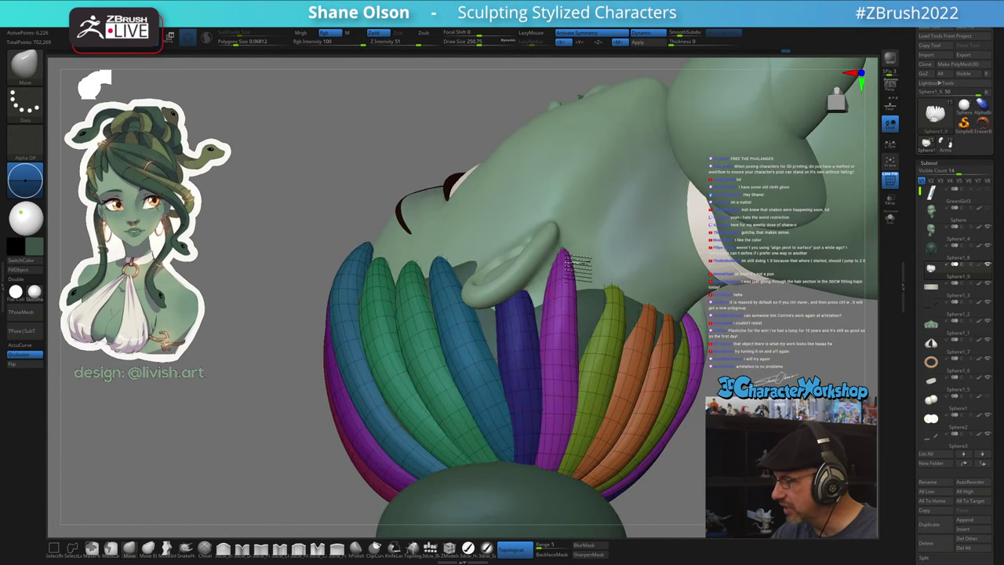
right_click_drag(573, 329, 576, 267)
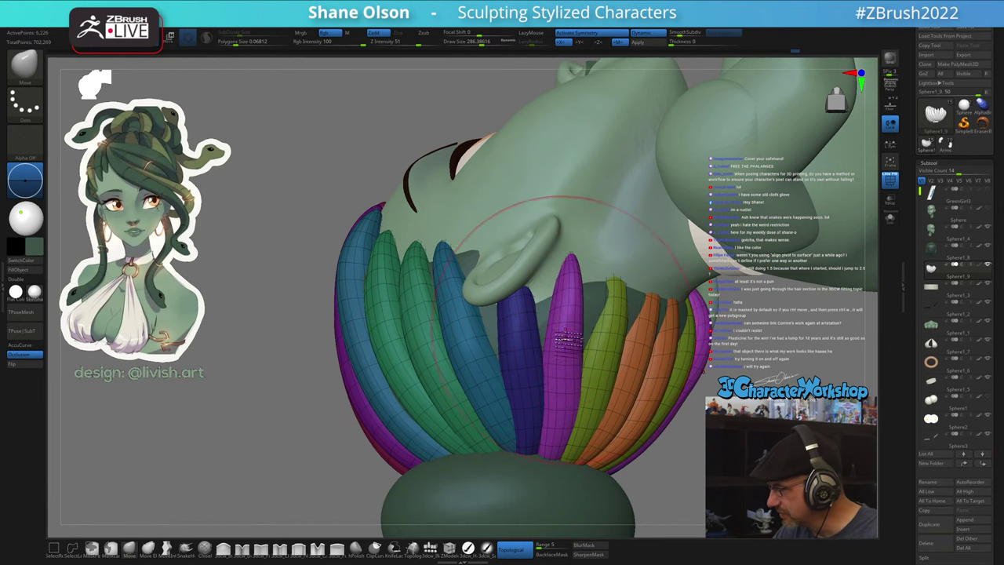
mouse_move(576, 259)
right_mouse_down()
mouse_move(611, 314)
mouse_move(639, 302)
mouse_move(616, 325)
right_mouse_up()
- Reshape the purple and yellow-green strands behind the ear, adjusting the brush size to refine their spacing
mouse_move(615, 323)
left_mouse_down()
mouse_move(625, 310)
mouse_move(601, 325)
left_mouse_up()
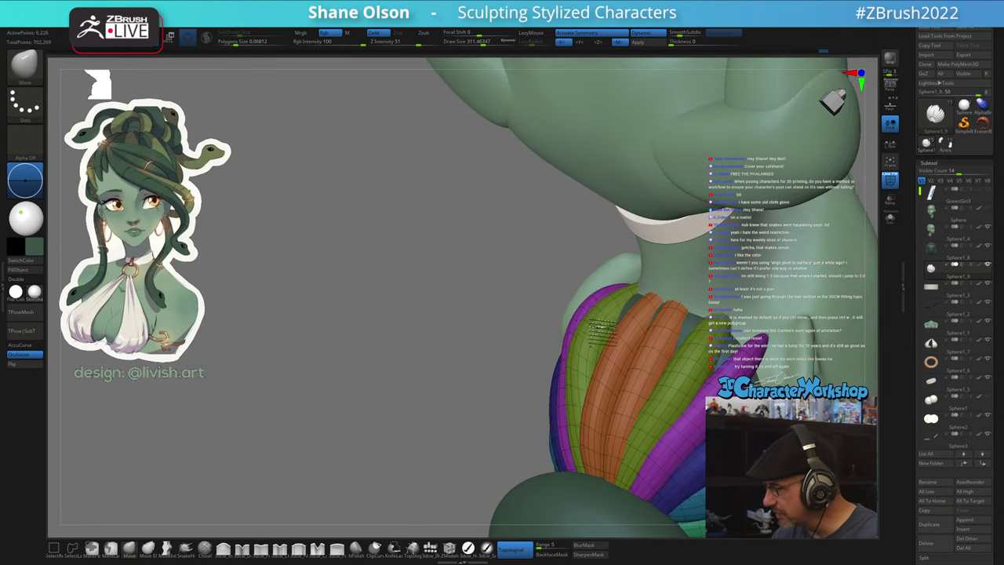
right_click_drag(587, 320, 606, 321)
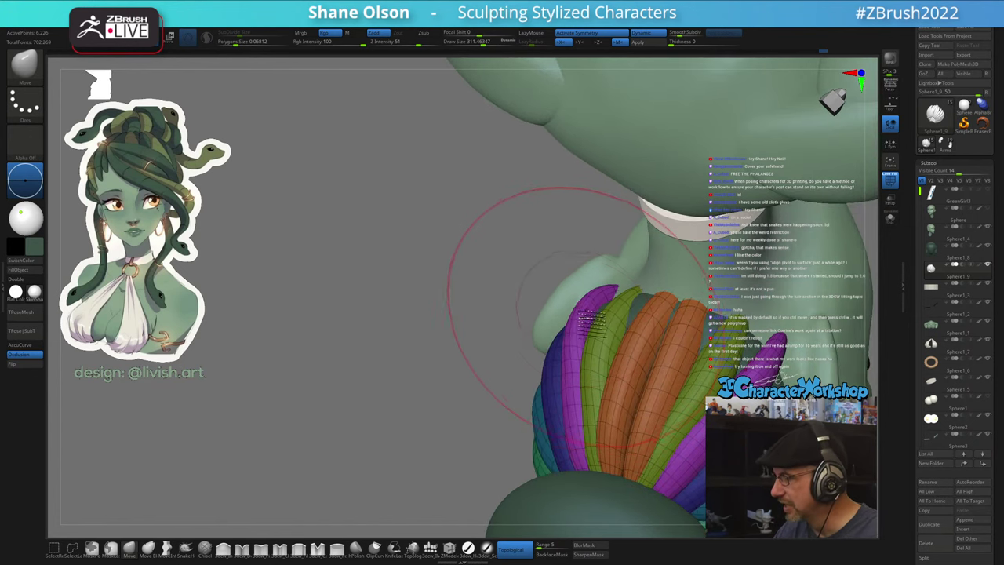
left_click_drag(581, 384, 567, 381)
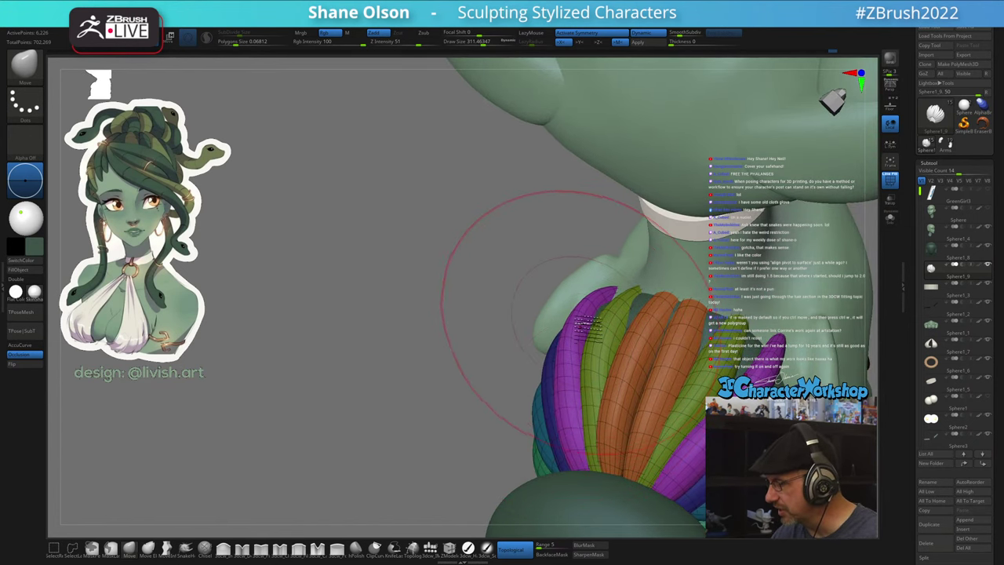
key("bracketleft")
right_click_drag(614, 317, 584, 345)
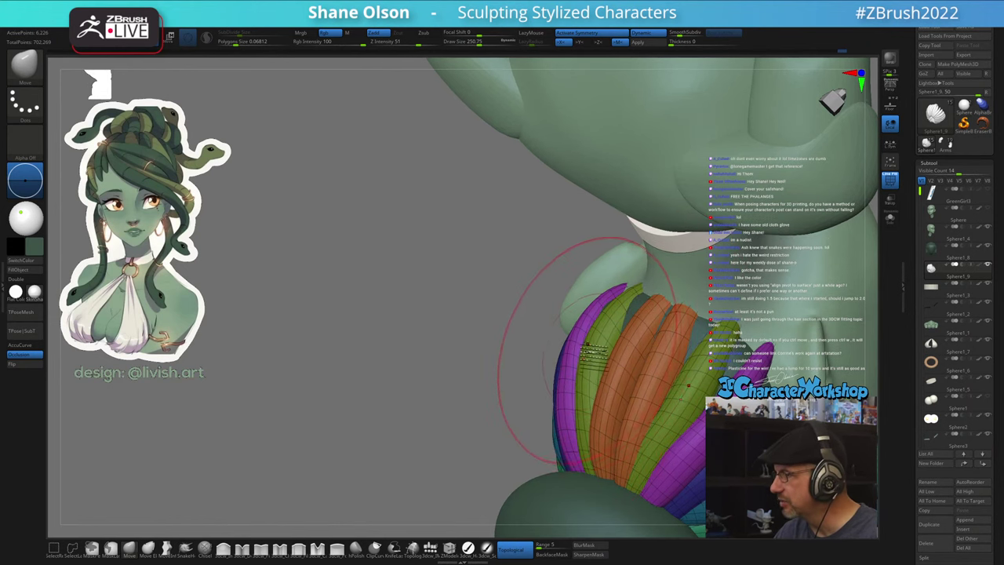
- Refine the yellow-green and orange strands at the nape and smooth the tips of the two central orange ones
mouse_move(598, 375)
right_mouse_down()
mouse_move(479, 330)
mouse_move(485, 320)
mouse_move(466, 251)
mouse_move(471, 307)
mouse_move(416, 205)
mouse_move(482, 213)
mouse_move(414, 214)
mouse_move(459, 238)
mouse_move(453, 197)
mouse_move(513, 219)
mouse_move(492, 225)
right_mouse_up()
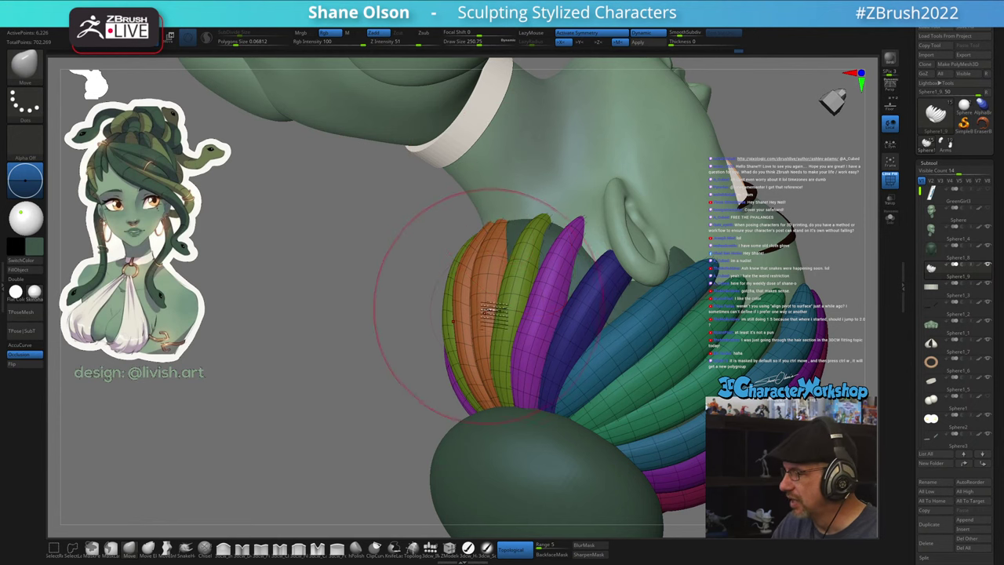
key("shift")
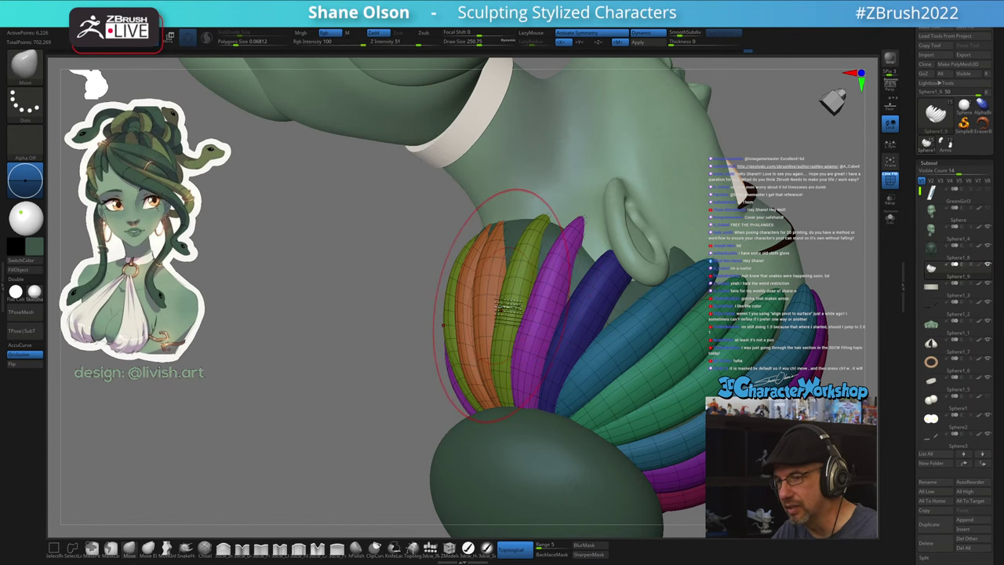
mouse_move(501, 278)
right_mouse_down()
mouse_move(511, 276)
mouse_move(483, 235)
right_mouse_up()
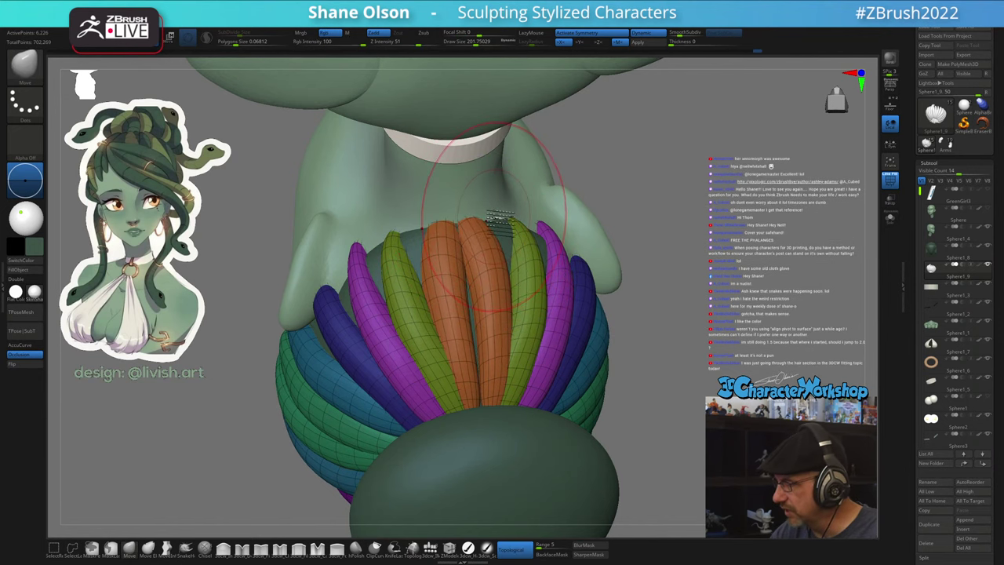
mouse_move(486, 231)
left_mouse_down("shift")
mouse_move(490, 255)
mouse_move(475, 236)
left_mouse_up("shift")
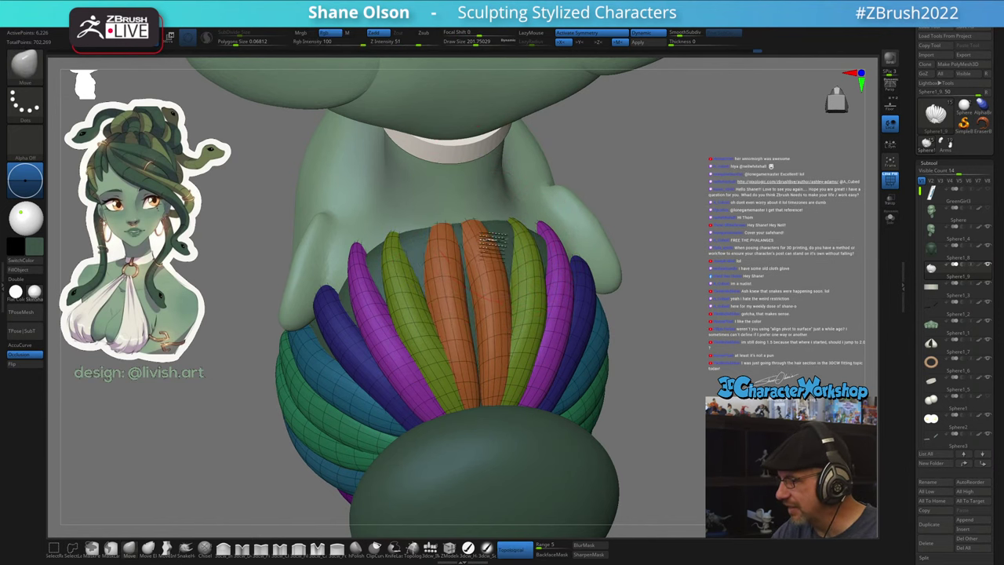
right_click_drag(475, 236, 490, 249)
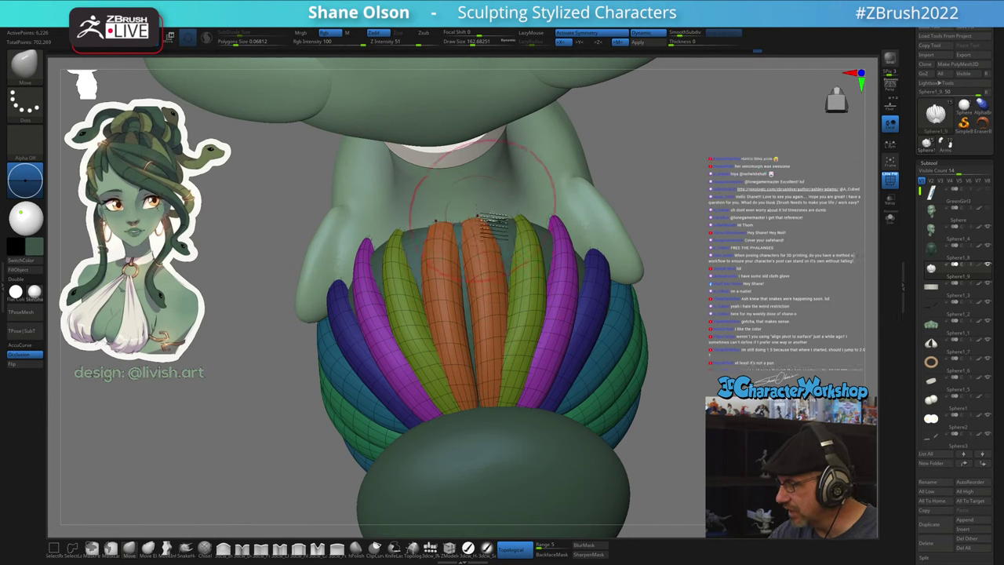
- Turn off topological masking for the Move brush and reshape the upper ends of the orange and yellow-green nape strands
left_click(514, 549)
key("s")
left_click_drag(481, 220, 480, 209)
right_click_drag(506, 254, 501, 249, "ctrl")
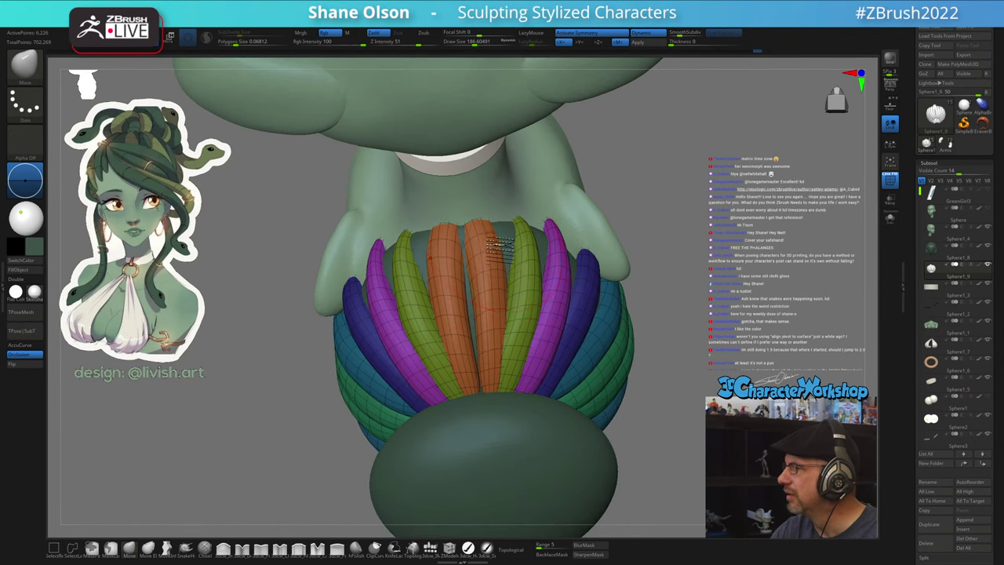
left_click_drag(404, 264, 412, 274)
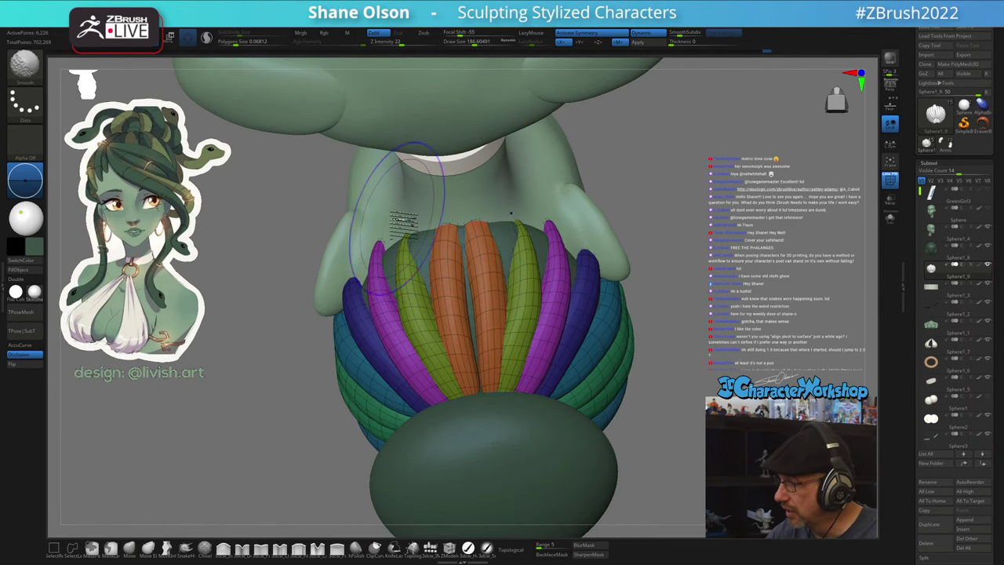
- Turn topological masking back on and adjust the strands around the ear with the Move brush
mouse_move(403, 221)
right_mouse_down()
mouse_move(453, 271)
mouse_move(480, 276)
right_mouse_up()
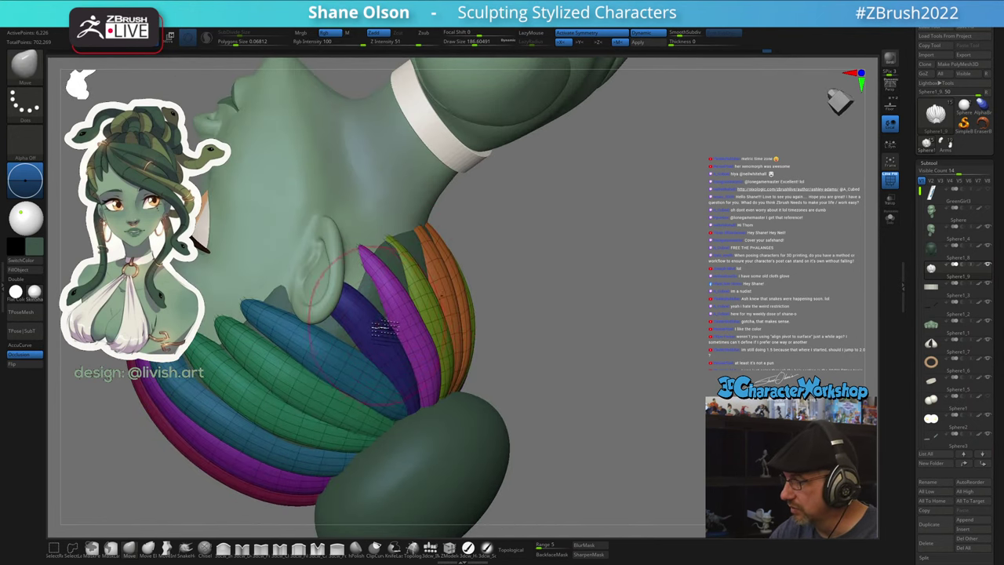
right_click_drag(259, 290, 329, 314)
left_click(511, 549)
right_click_drag(543, 378, 338, 313)
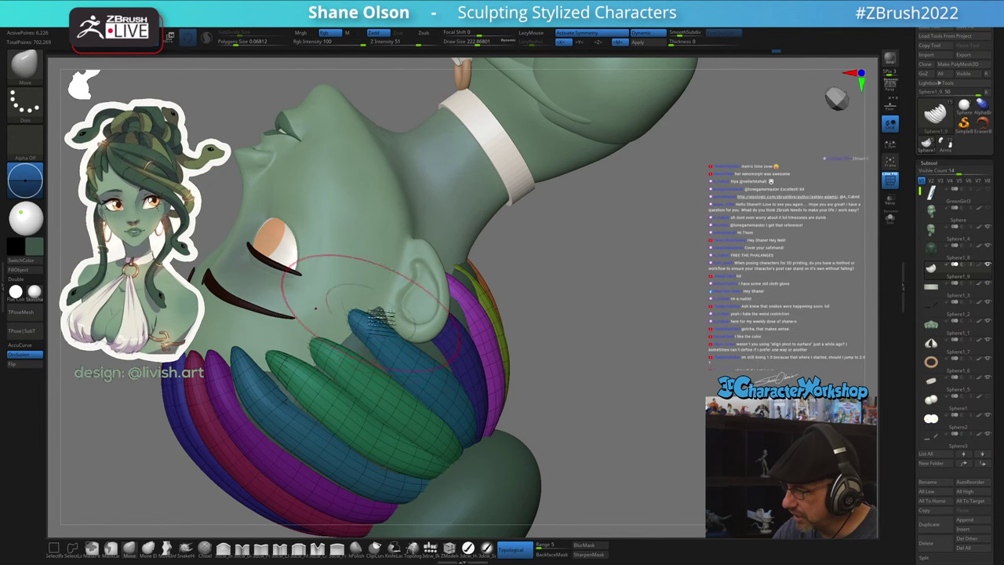
- Refine the curves and spacing of the green, blue and purple strands from the temple toward the forehead
mouse_move(279, 339)
right_mouse_down()
mouse_move(325, 331)
mouse_move(317, 347)
right_mouse_up()
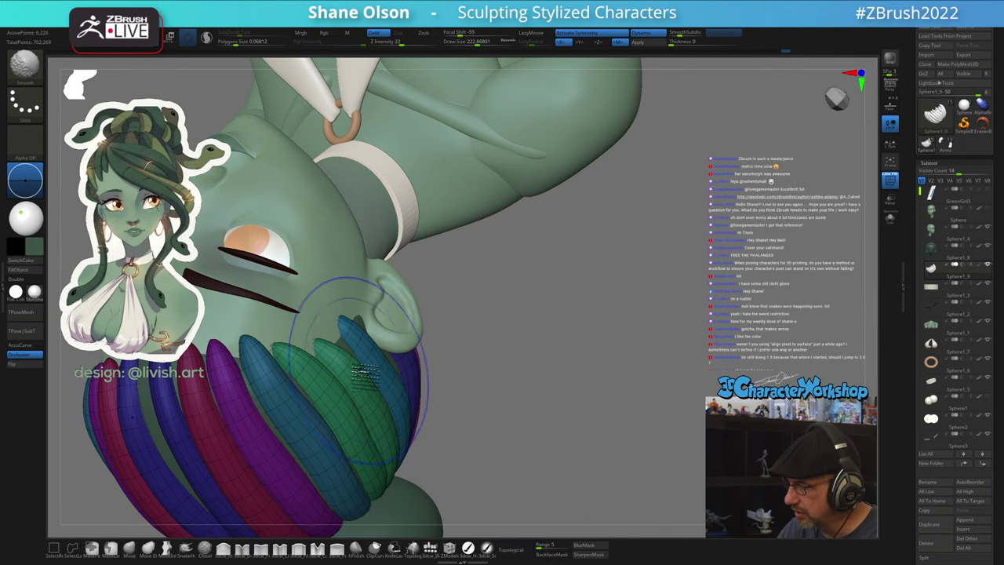
right_click_drag(368, 375, 288, 357)
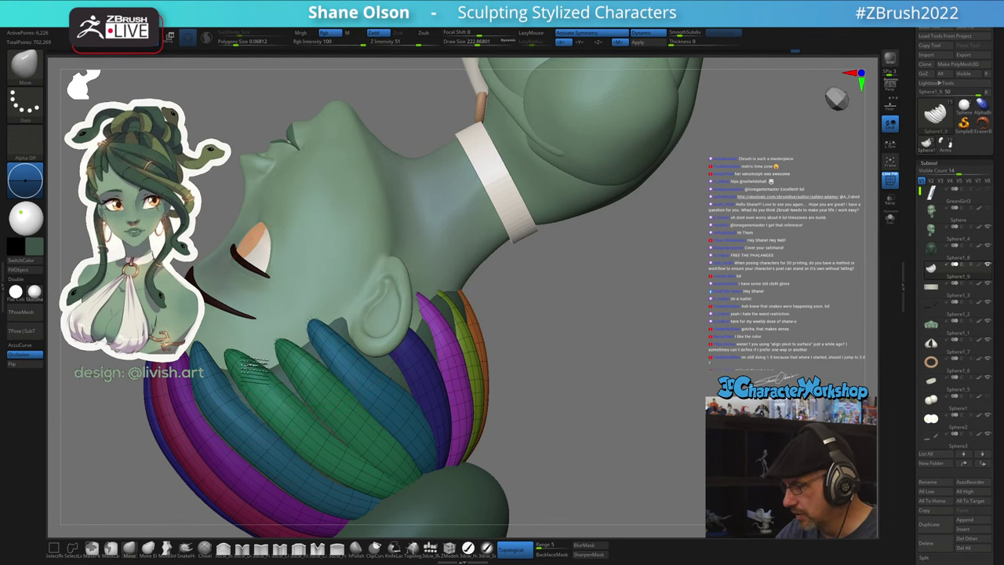
mouse_move(318, 402)
right_mouse_down()
mouse_move(251, 363)
mouse_move(345, 375)
mouse_move(311, 363)
right_mouse_up()
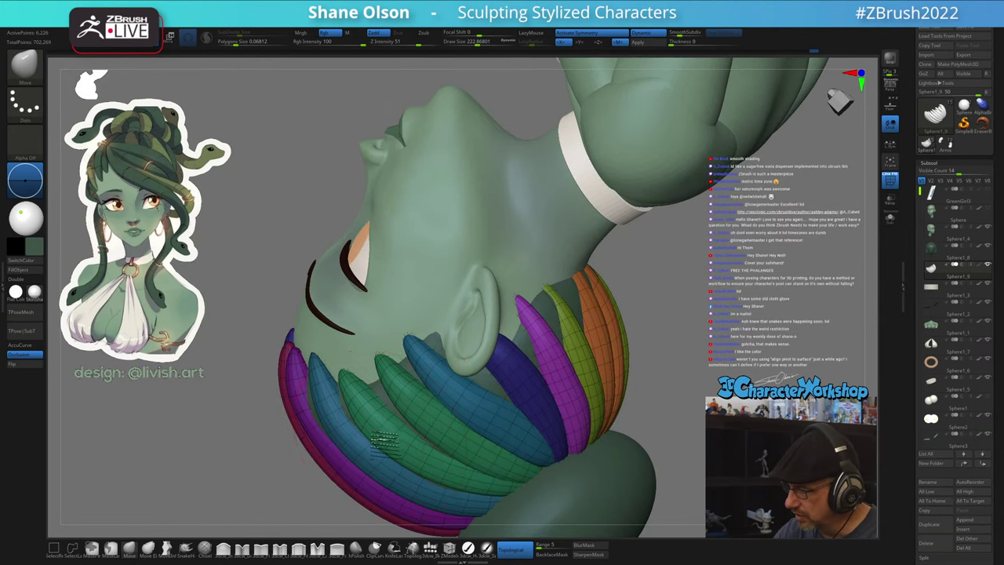
mouse_move(385, 439)
right_mouse_down()
mouse_move(377, 427)
mouse_move(454, 345)
mouse_move(416, 407)
mouse_move(408, 375)
mouse_move(412, 409)
mouse_move(494, 385)
mouse_move(433, 373)
mouse_move(459, 396)
right_mouse_up()
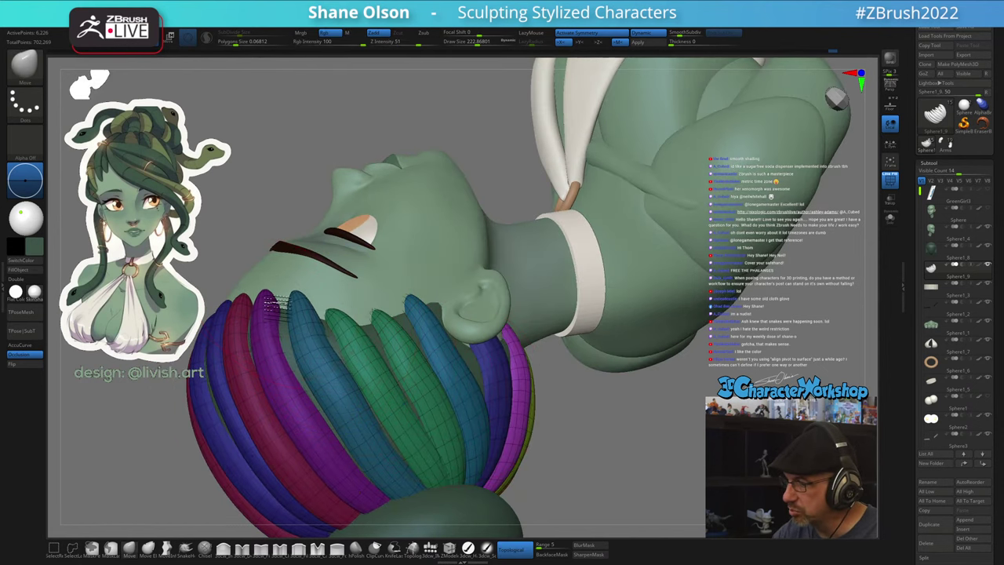
mouse_move(282, 329)
right_mouse_down()
mouse_move(314, 314)
mouse_move(275, 307)
right_mouse_up()
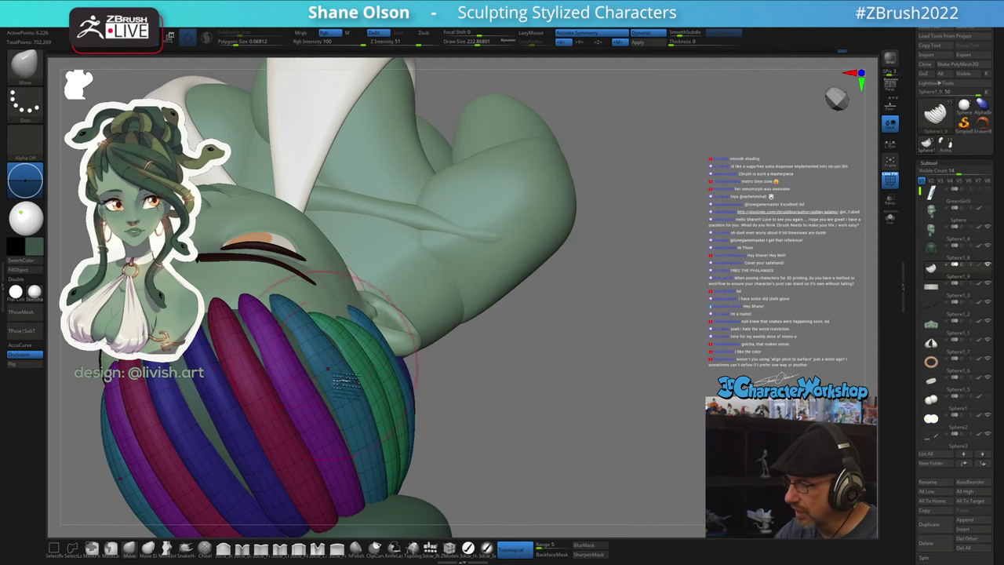
- Thicken the strands across the forehead and temple with the Inflate brush to narrow the gaps between them
mouse_move(345, 382)
right_mouse_down()
mouse_move(447, 377)
mouse_move(594, 395)
mouse_move(583, 382)
right_mouse_up()
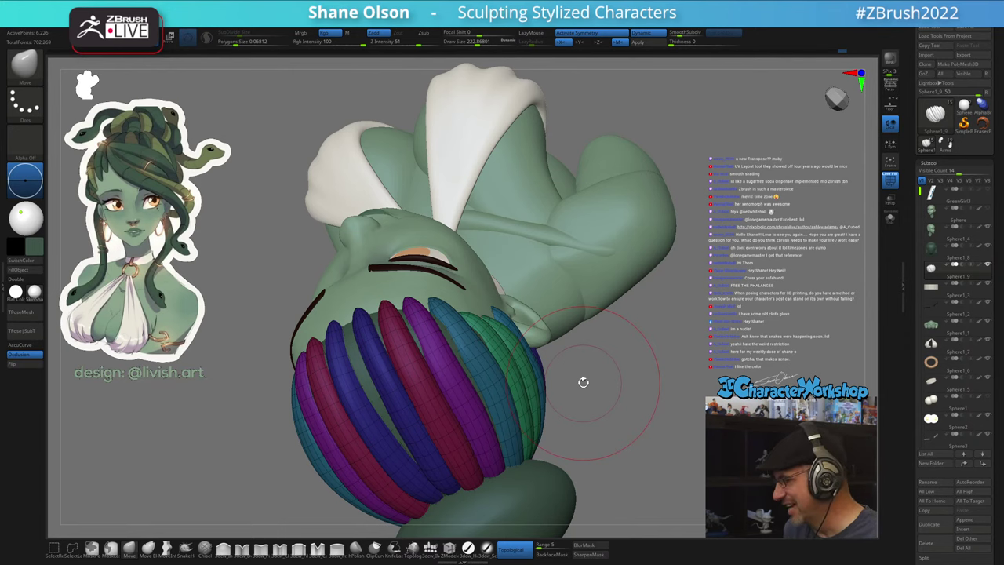
right_click_drag(676, 389, 651, 372)
right_click_drag(532, 371, 539, 363)
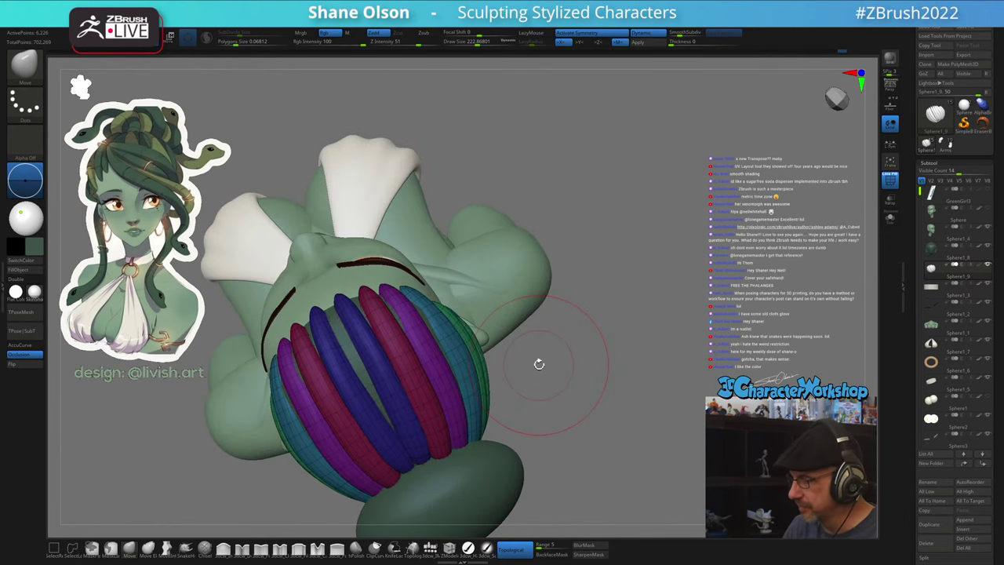
left_click(224, 547)
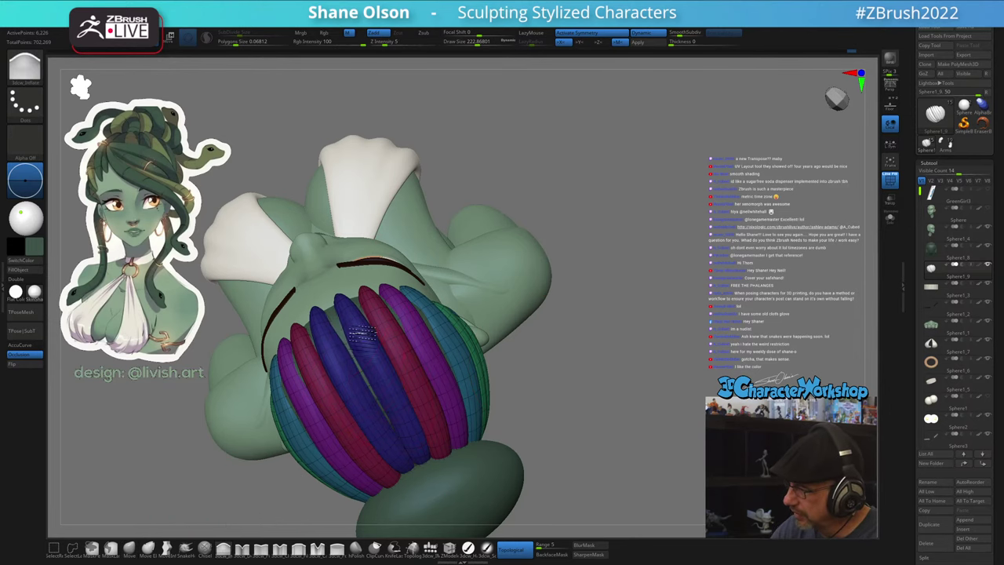
right_click_drag(369, 345, 427, 327)
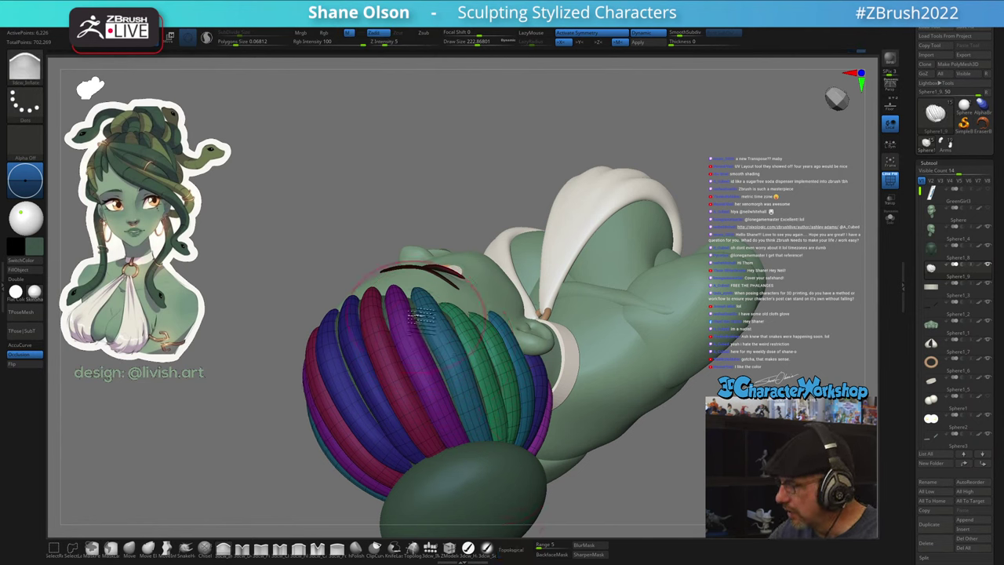
right_click_drag(473, 398, 439, 369)
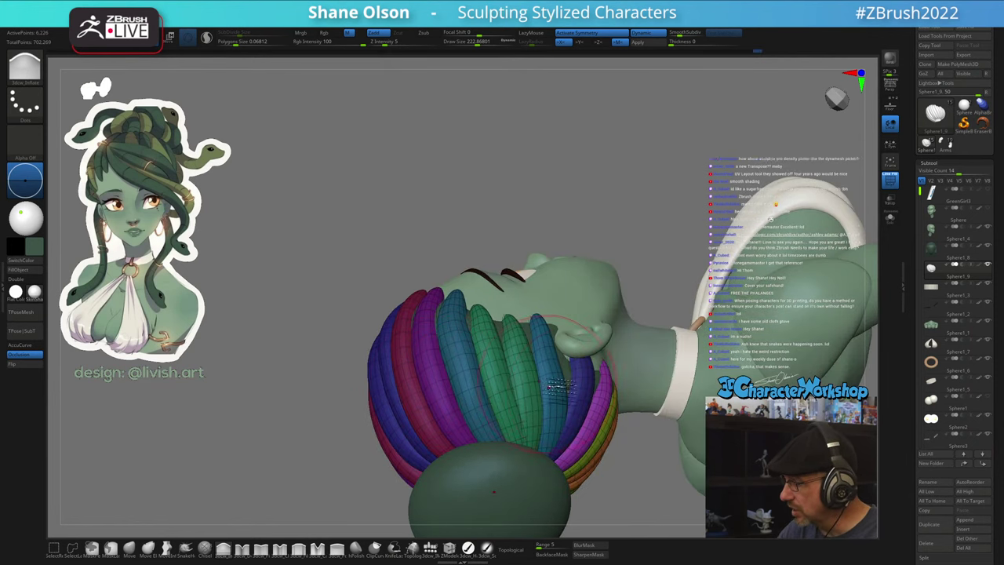
- Inflate the indigo, purple, yellow-green and orange strands behind the ear and smooth their upper ends
mouse_move(558, 386)
right_mouse_down()
mouse_move(580, 407)
mouse_move(597, 381)
mouse_move(460, 344)
right_mouse_up()
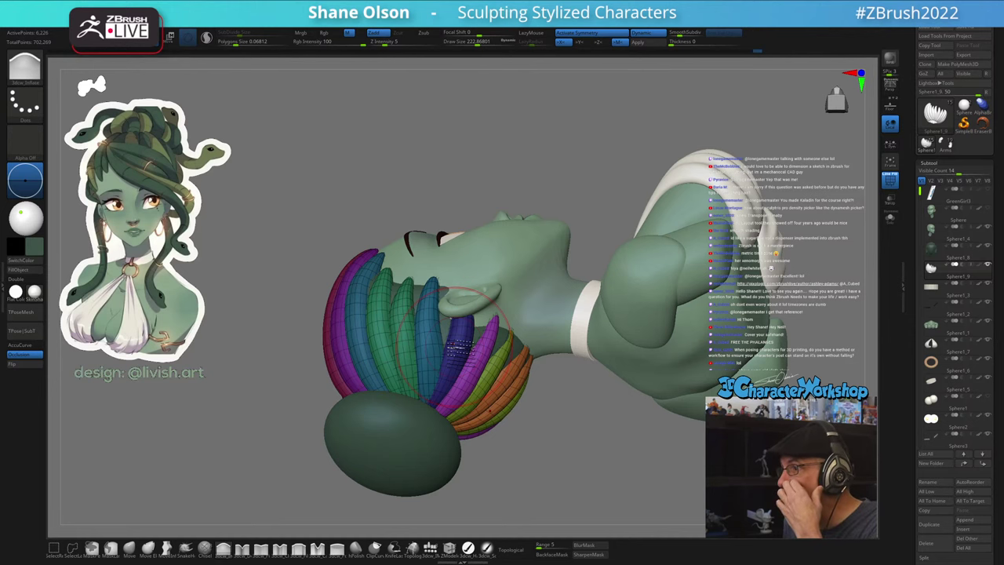
right_click_drag(509, 370, 511, 361)
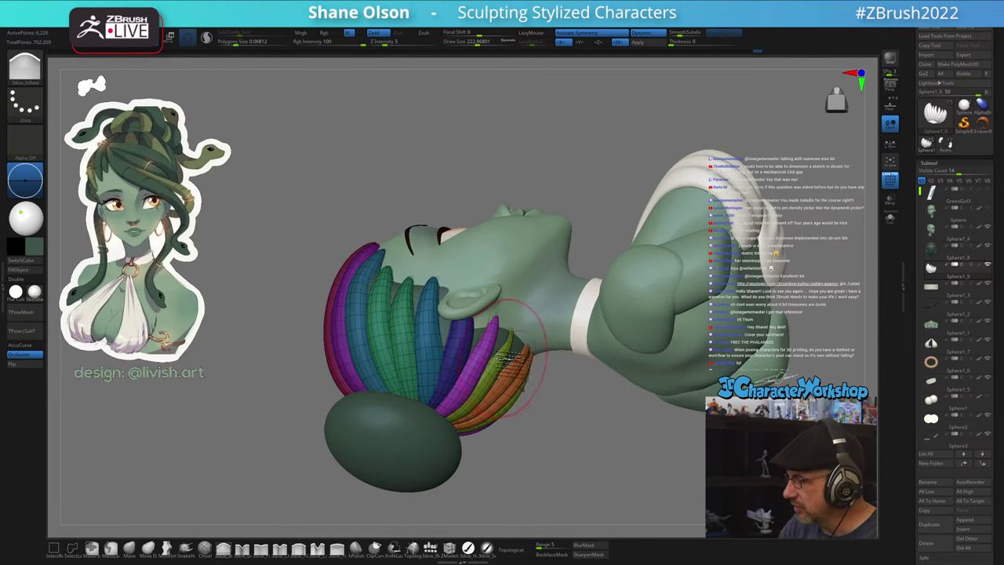
left_click_drag(512, 358, 517, 345, "shift")
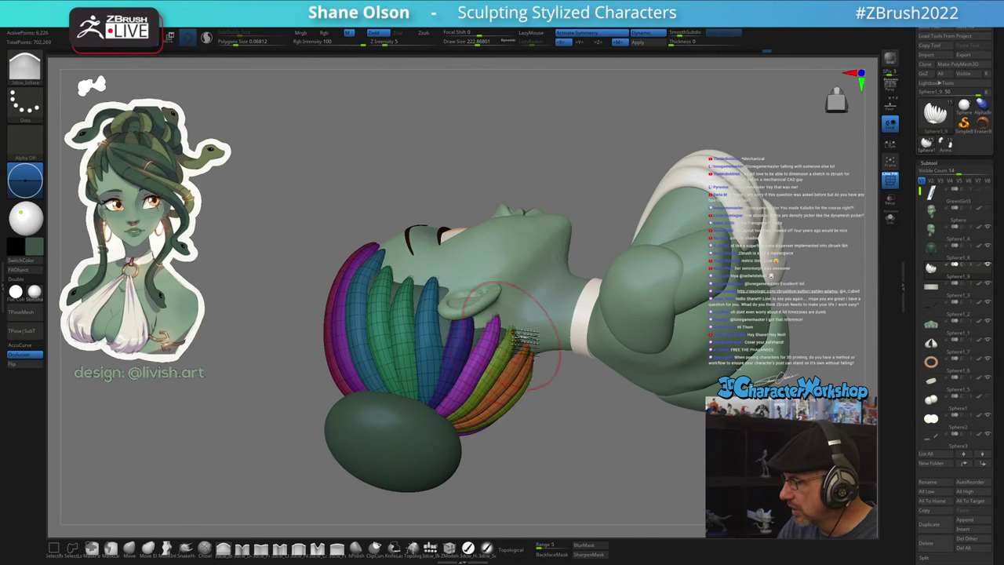
mouse_move(514, 345)
right_mouse_down()
mouse_move(532, 362)
mouse_move(522, 357)
right_mouse_up()
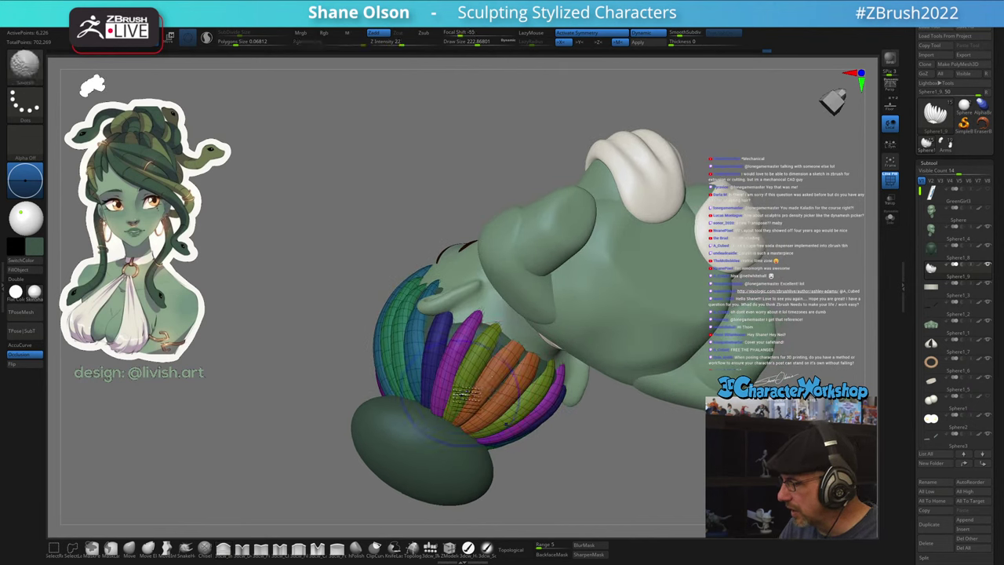
- Turn off the polygroup wireframe and examine the swept-back strands from the nape, both sides, the front and above
right_click_drag(486, 410, 480, 417)
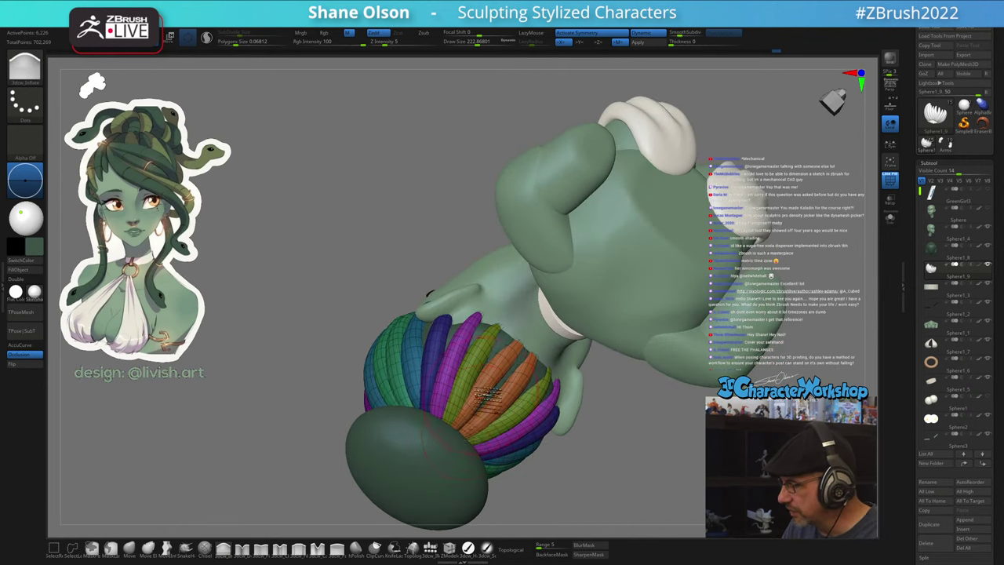
mouse_move(526, 380)
right_mouse_down()
mouse_move(502, 418)
mouse_move(473, 330)
mouse_move(463, 486)
mouse_move(537, 410)
mouse_move(557, 410)
mouse_move(533, 410)
mouse_move(541, 458)
mouse_move(528, 417)
mouse_move(525, 465)
mouse_move(549, 414)
mouse_move(539, 408)
right_mouse_up()
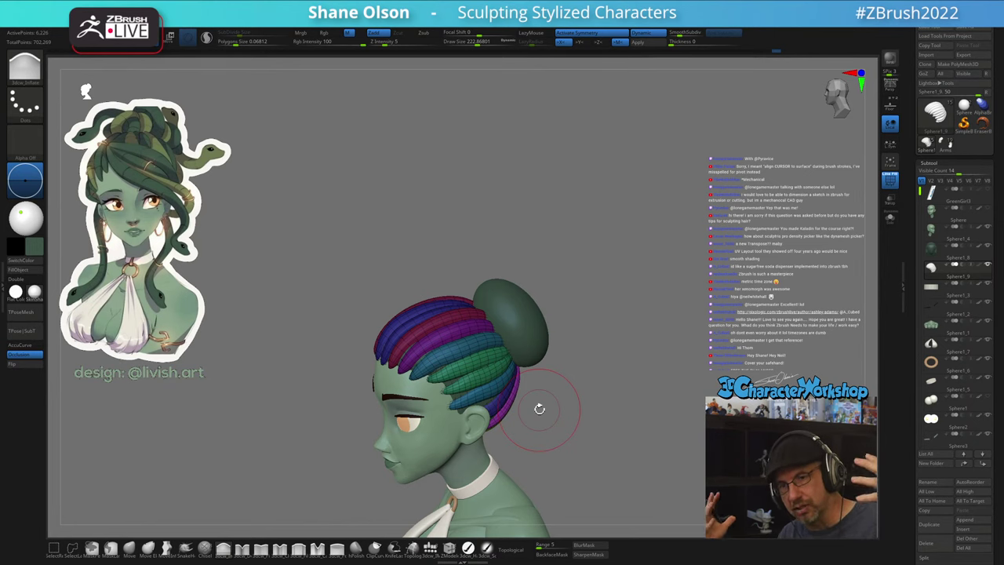
left_click_drag(518, 405, 428, 346)
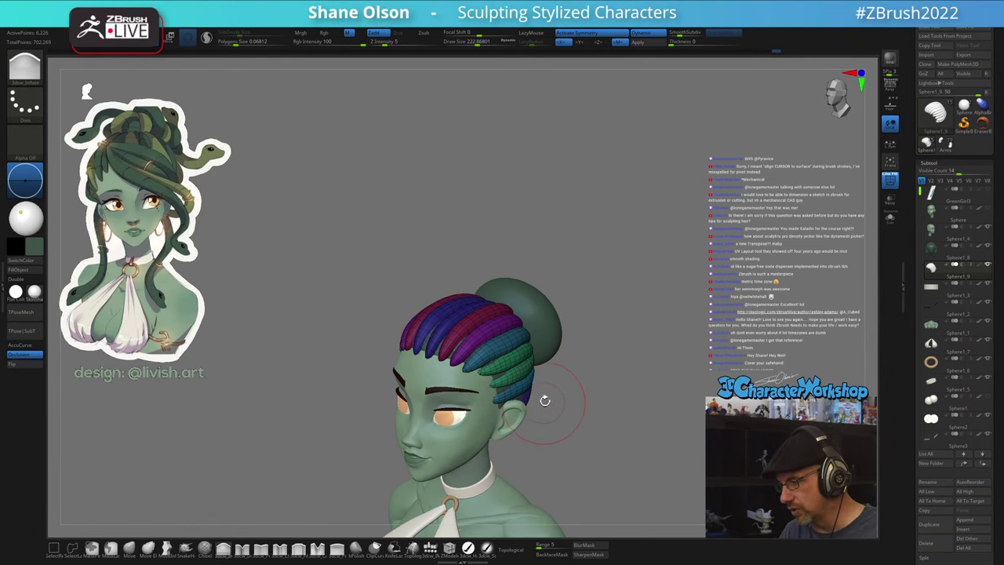
left_click_drag(545, 400, 499, 390)
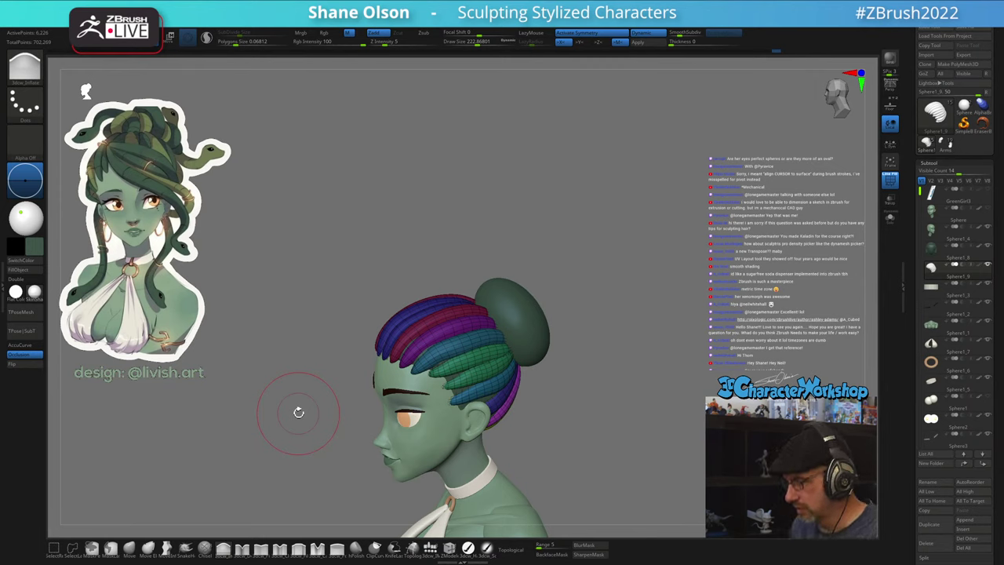
key("shift+f")
mouse_move(603, 439)
left_mouse_down()
mouse_move(634, 452)
mouse_move(639, 440)
mouse_move(627, 441)
mouse_move(638, 431)
mouse_move(622, 460)
mouse_move(606, 444)
mouse_move(648, 437)
mouse_move(647, 447)
mouse_move(604, 408)
left_mouse_up()
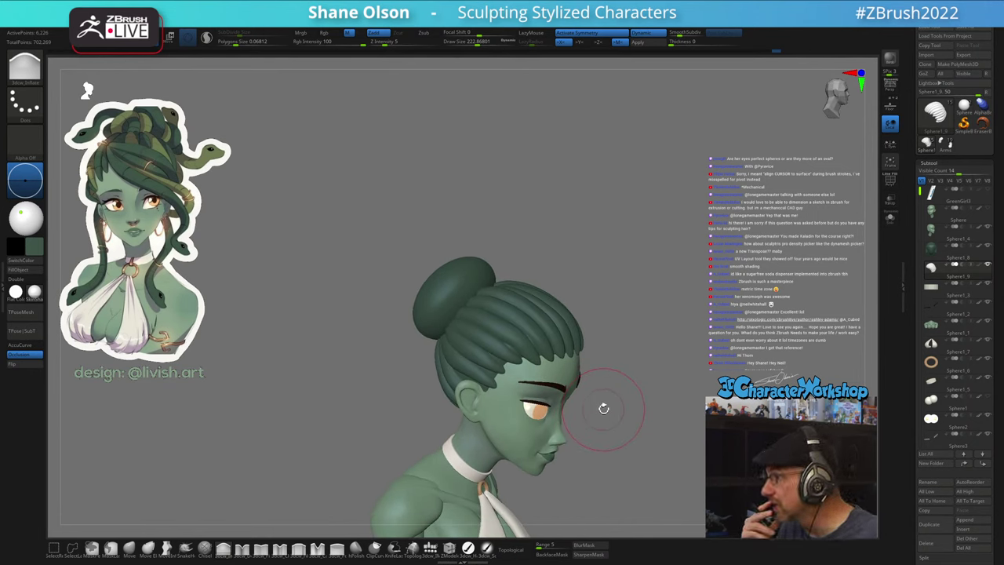
mouse_move(636, 422)
left_mouse_down()
mouse_move(611, 446)
mouse_move(601, 437)
mouse_move(605, 448)
mouse_move(613, 444)
mouse_move(578, 370)
left_mouse_up()
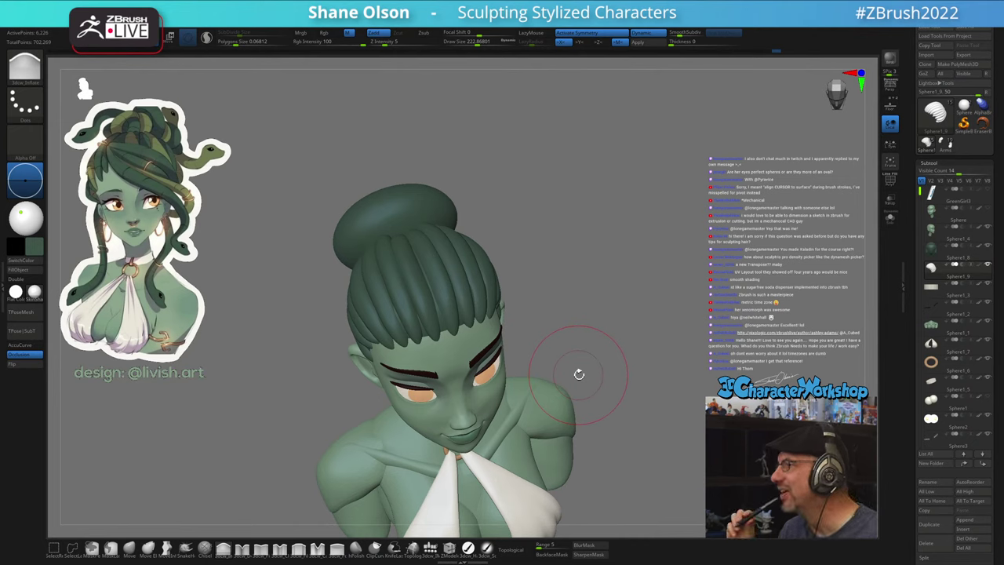
mouse_move(579, 374)
left_mouse_down()
mouse_move(567, 348)
mouse_move(471, 314)
left_mouse_up()
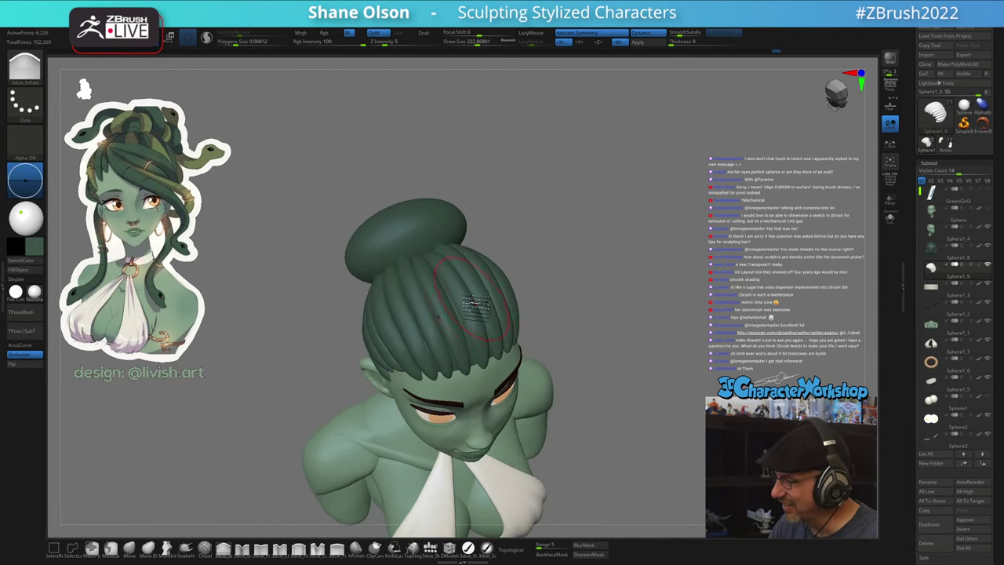
- Select the scalp and bun mesh, show its wireframe, and adjust the scalp beneath the forehead strands with the Move brush at draw size about 331
left_click(478, 361, "alt")
key("shift+f")
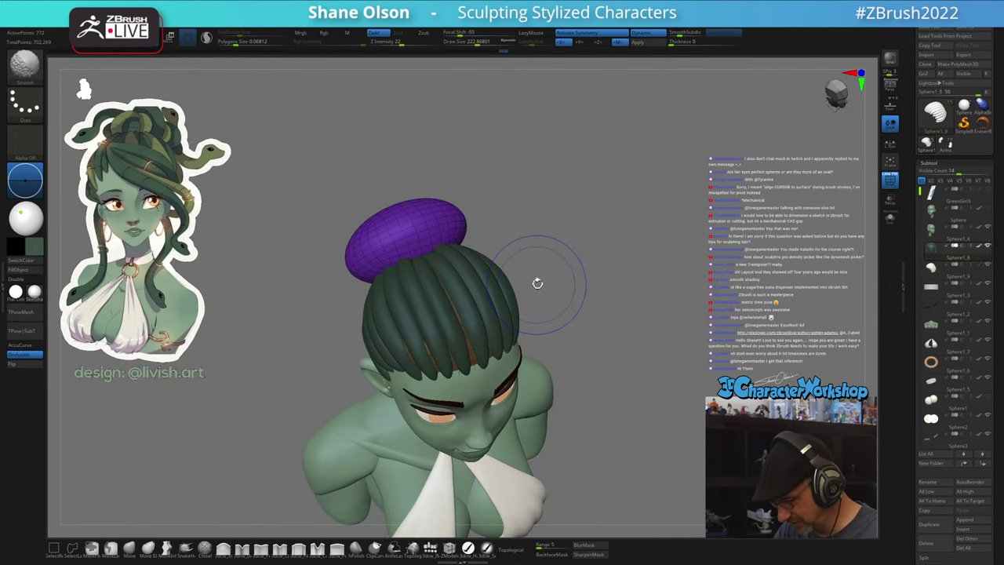
left_click_drag(537, 283, 555, 291)
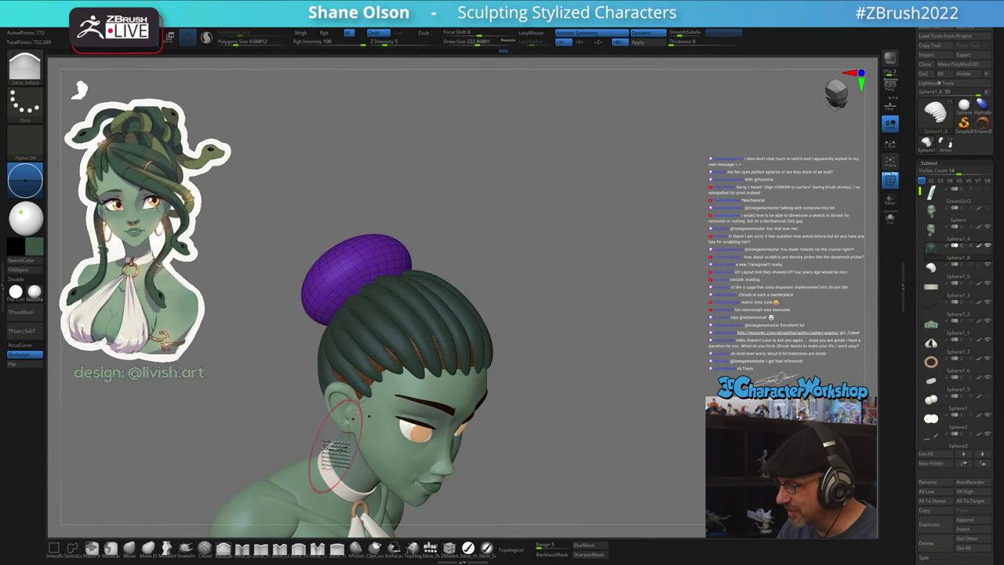
left_click(130, 549)
left_click_drag(559, 315, 499, 317)
key("s")
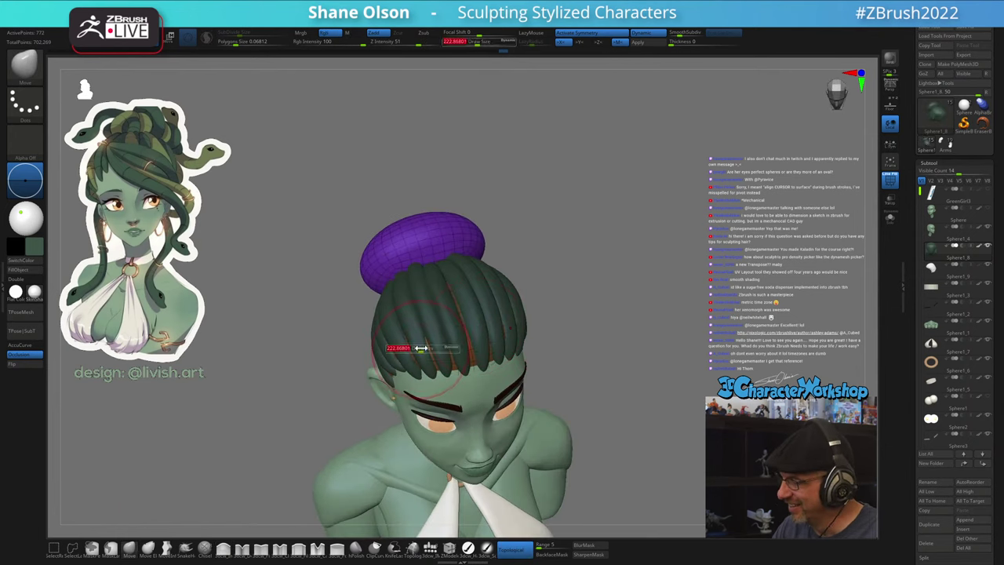
left_click_drag(409, 347, 439, 345)
right_click_drag(440, 344, 424, 347)
left_click_drag(423, 349, 444, 388)
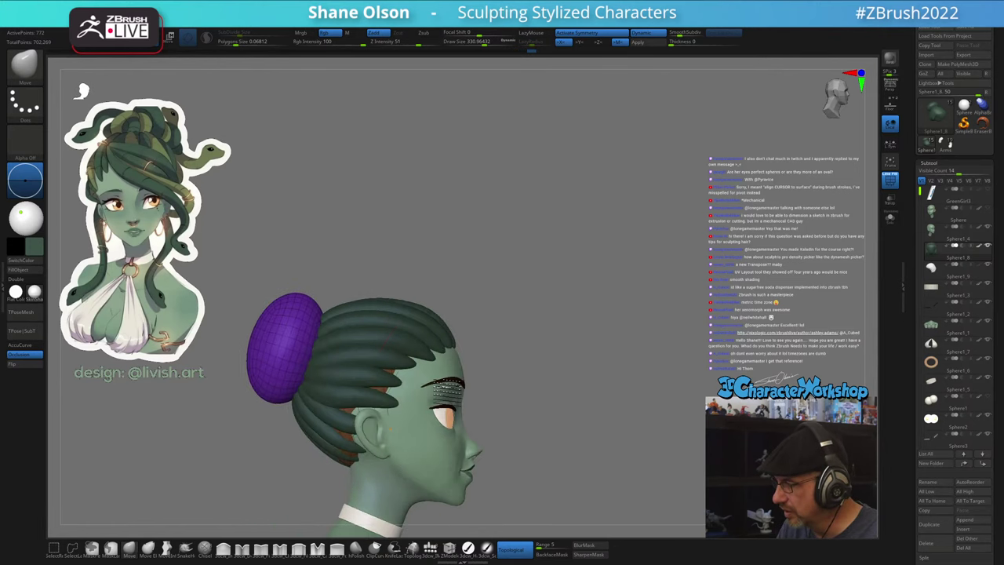
- Adjust the edge of the scalp mesh around the temple, ear and nape so it sits beneath the strands
mouse_move(535, 397)
left_mouse_down()
mouse_move(572, 422)
mouse_move(578, 414)
mouse_move(537, 392)
left_mouse_up()
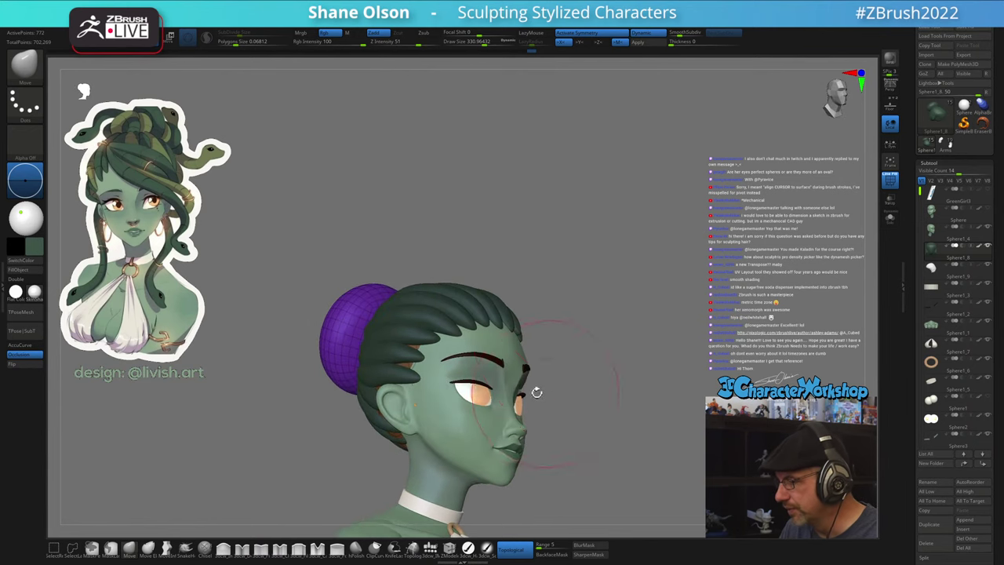
left_click_drag(419, 357, 421, 353)
right_click_drag(428, 341, 414, 339)
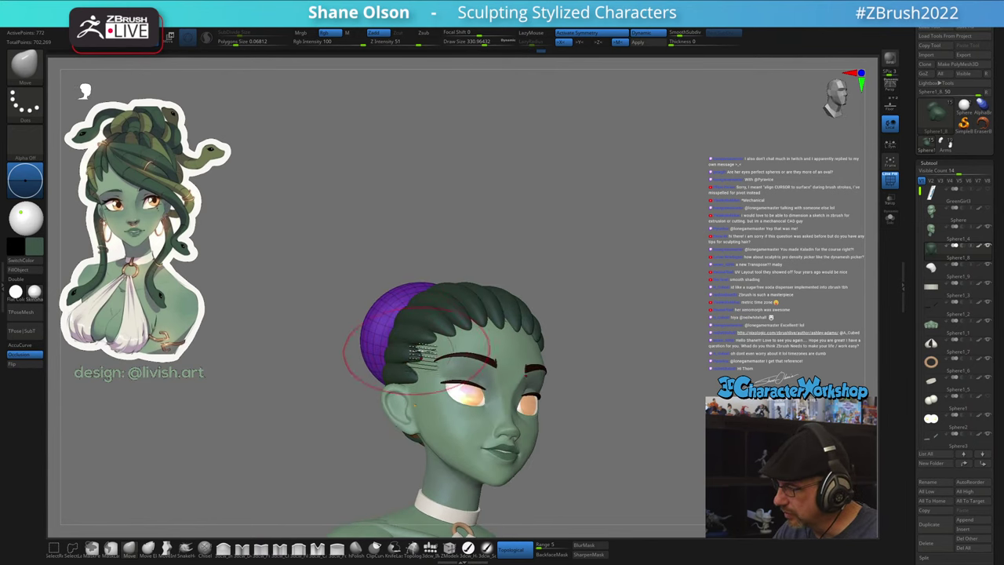
mouse_move(458, 305)
right_mouse_down()
mouse_move(491, 291)
mouse_move(471, 301)
right_mouse_up()
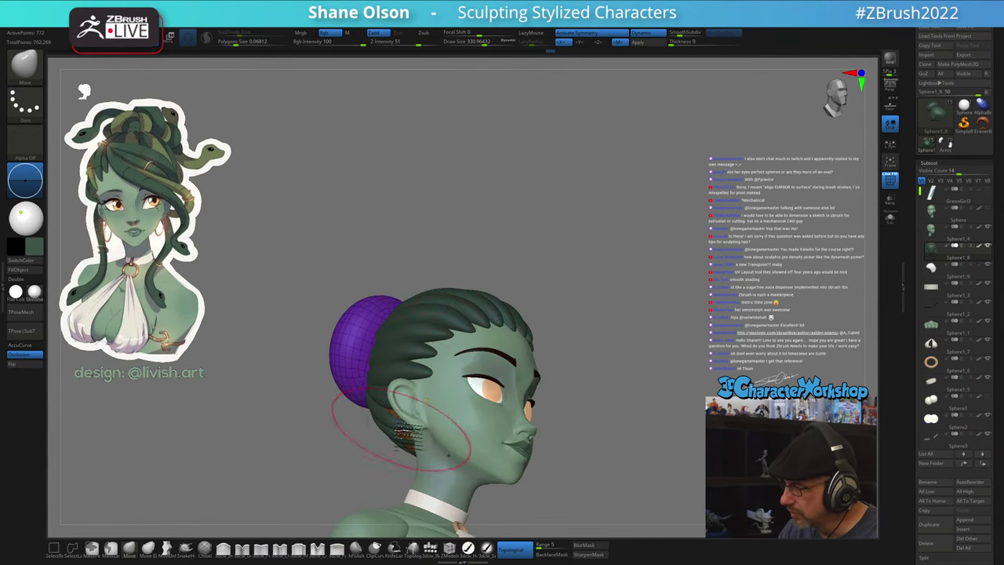
left_click_drag(400, 414, 433, 362)
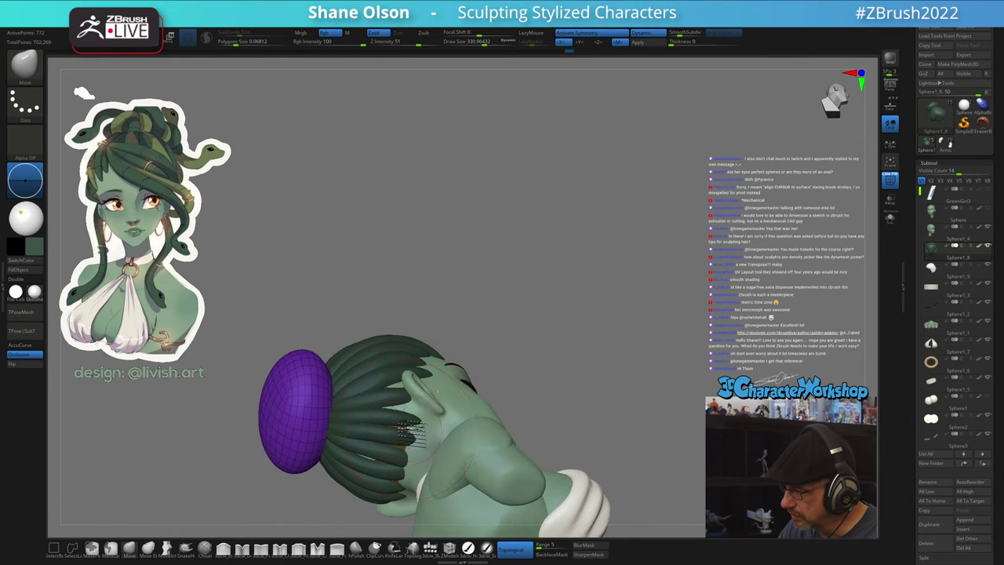
left_click_drag(409, 428, 339, 499)
- Reselect the hair strands and thicken the nape strands with the Inflate brush at draw size about 305
left_click(393, 453, "alt")
left_click(204, 547)
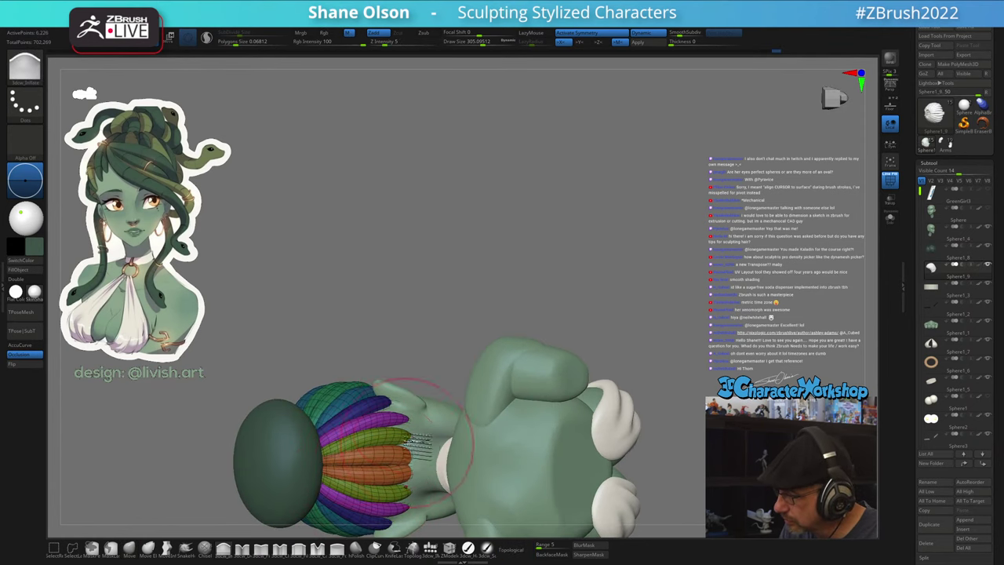
mouse_move(415, 433)
right_mouse_down()
mouse_move(424, 502)
mouse_move(414, 488)
mouse_move(520, 448)
mouse_move(575, 389)
mouse_move(560, 455)
mouse_move(555, 413)
mouse_move(567, 421)
mouse_move(565, 396)
right_mouse_up()
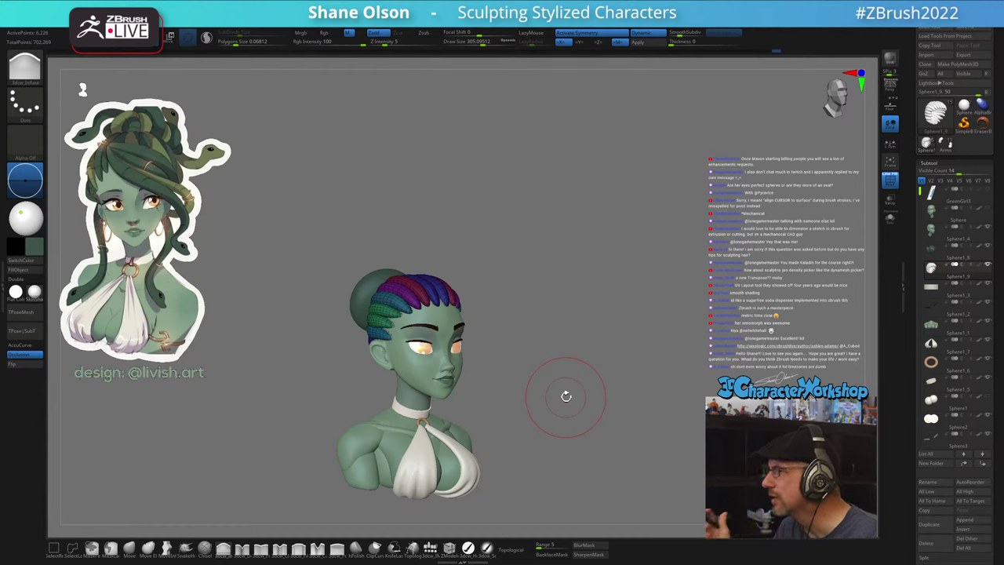
- Hide the wireframe and thicken the strands over the crown and forehead with the Inflate brush at draw size about 274
right_click_drag(605, 393, 575, 453)
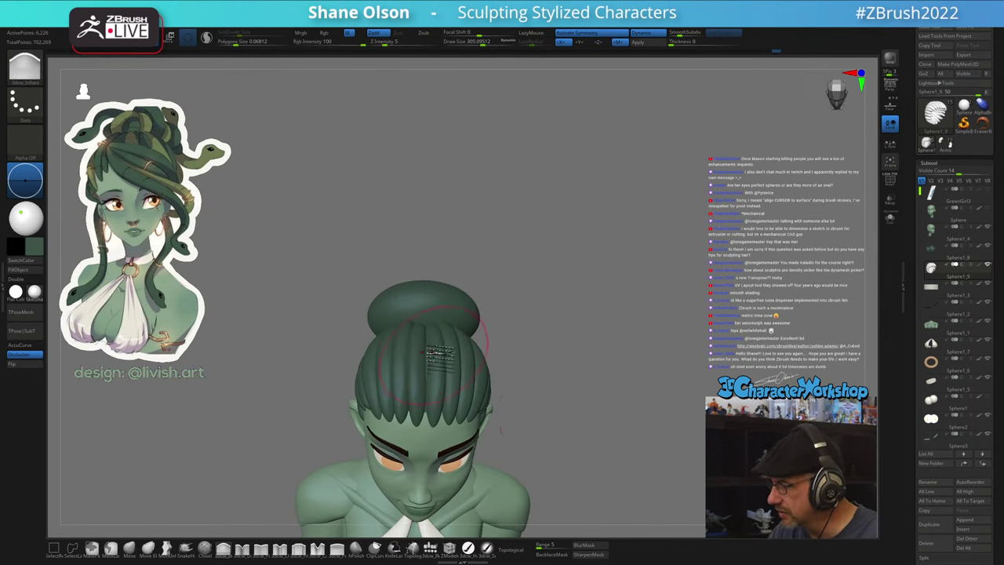
right_click_drag(439, 354, 440, 385)
key("s")
left_click_drag(437, 366, 432, 365)
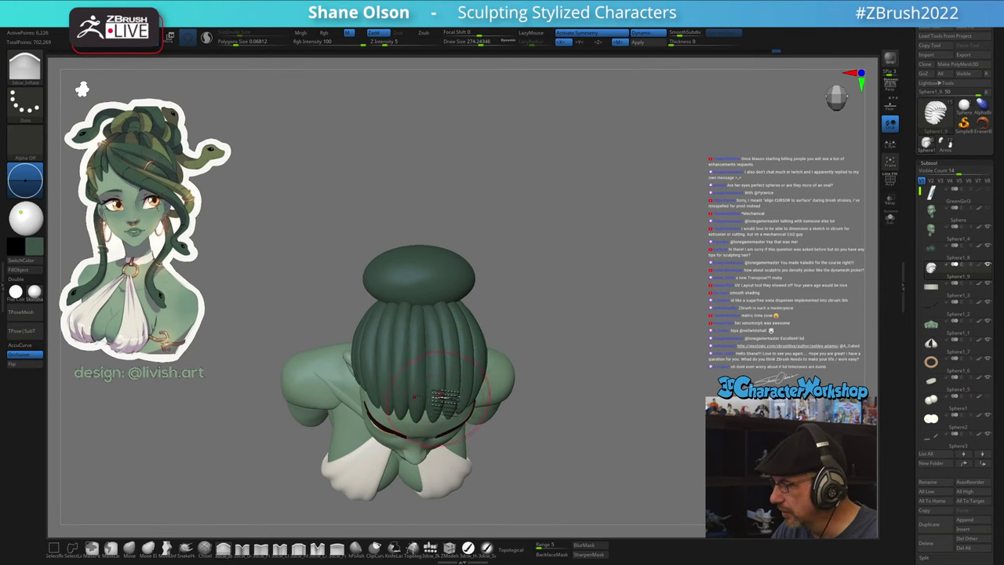
mouse_move(469, 370)
right_mouse_down()
mouse_move(478, 348)
mouse_move(497, 359)
right_mouse_up()
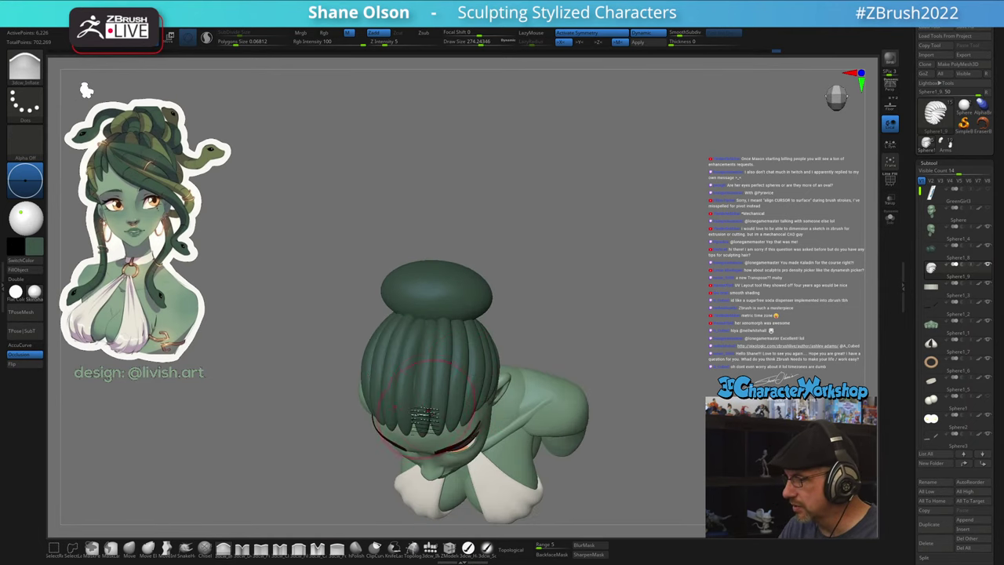
- Turn off topological masking and reshape the strands with the Move brush, temporarily isolating the hair to check where they gather at the bun
left_click(129, 548)
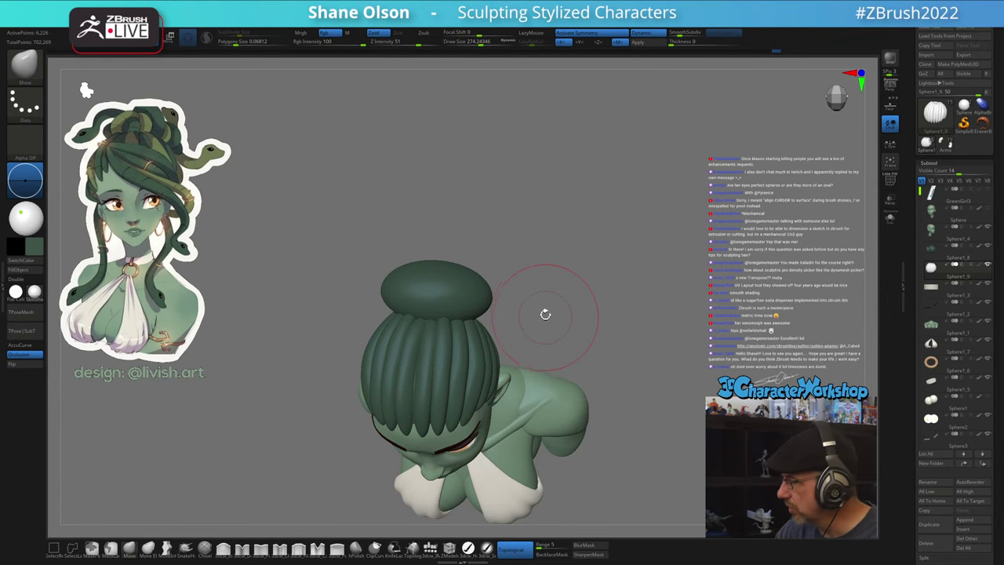
left_click(513, 548)
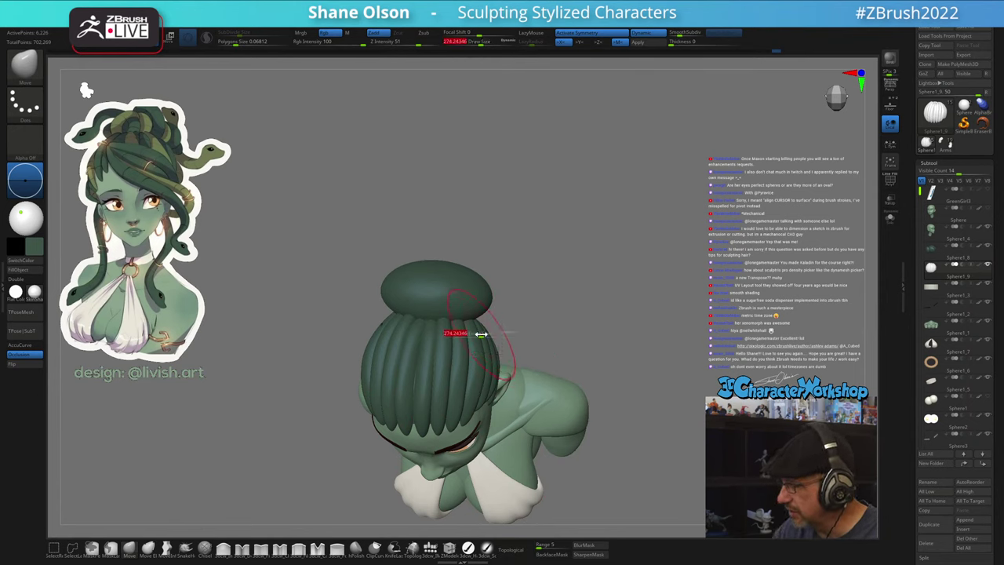
mouse_move(494, 329)
right_mouse_down()
mouse_move(497, 271)
mouse_move(601, 334)
mouse_move(639, 334)
mouse_move(699, 298)
right_mouse_up()
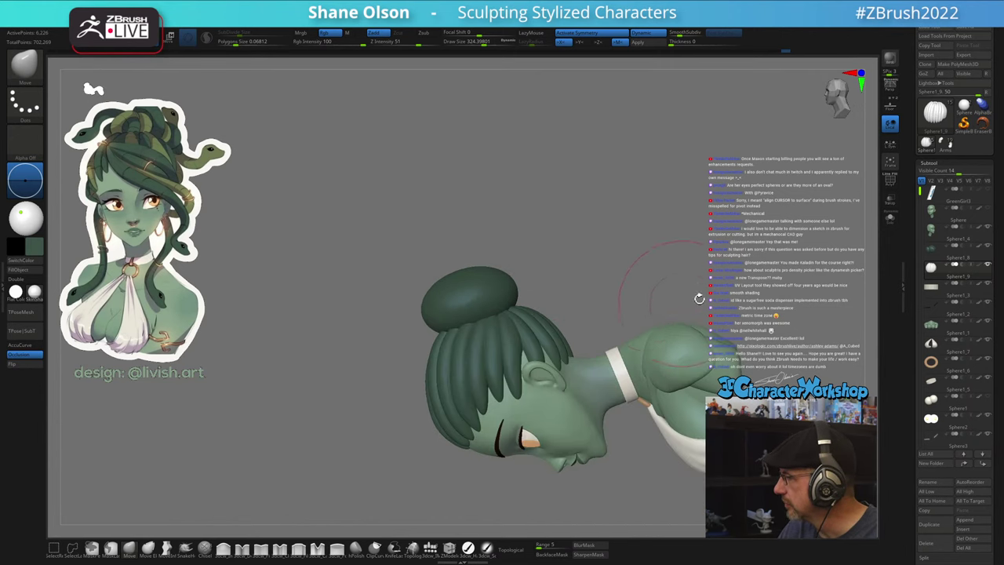
left_click(890, 220)
mouse_move(529, 279)
right_mouse_down()
mouse_move(553, 288)
mouse_move(506, 349)
mouse_move(451, 382)
mouse_move(423, 345)
right_mouse_up()
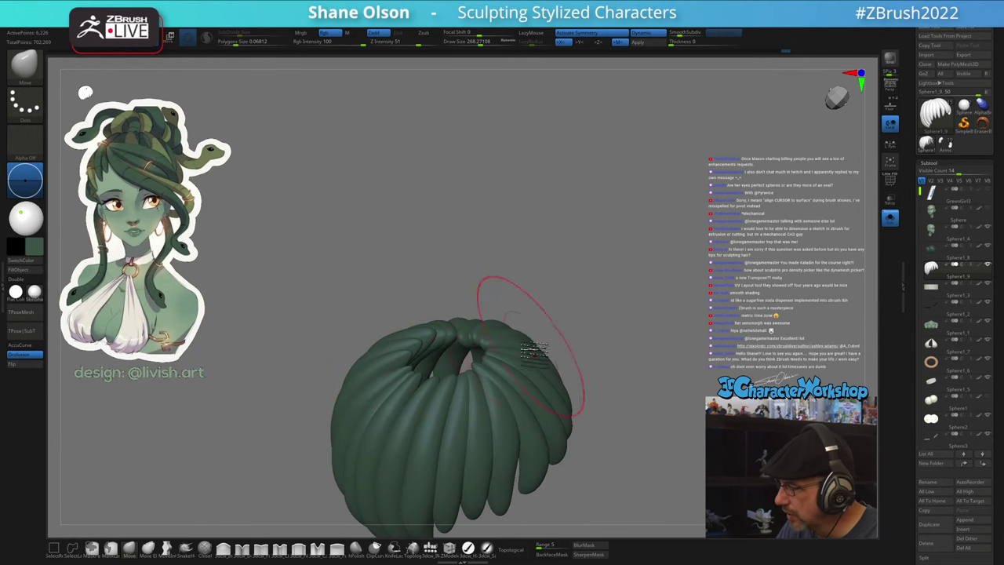
left_click(889, 219)
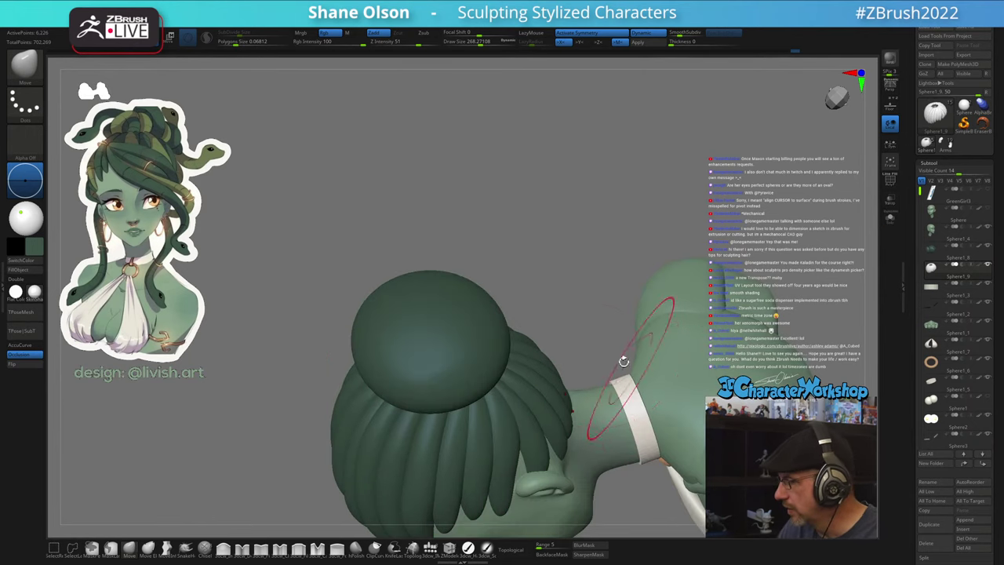
- Refine the forehead and temple hairline from the front and side with smaller Move brush strokes
right_click_drag(623, 361, 558, 385)
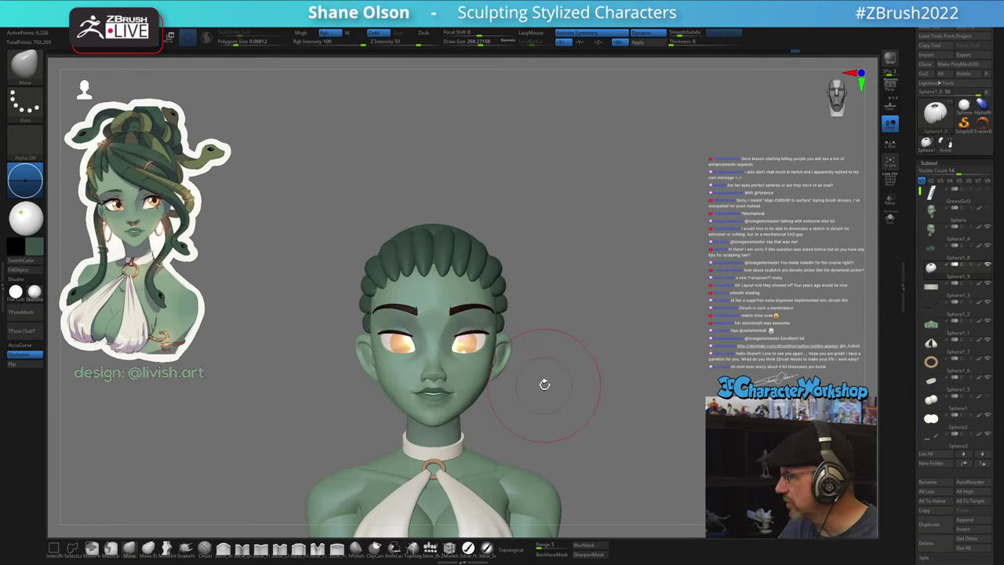
key("s")
left_click_drag(580, 424, 574, 425)
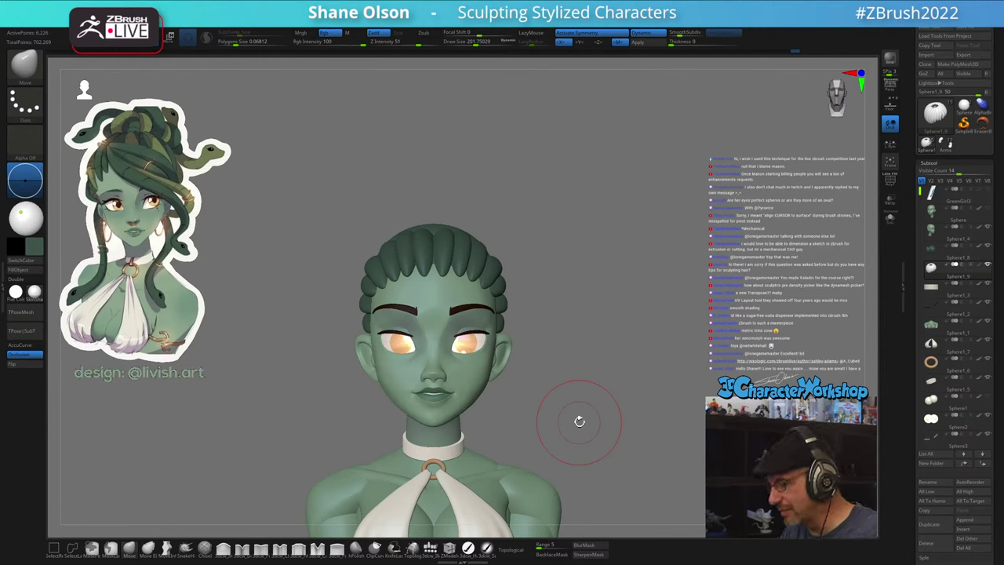
right_click_drag(511, 258, 543, 242)
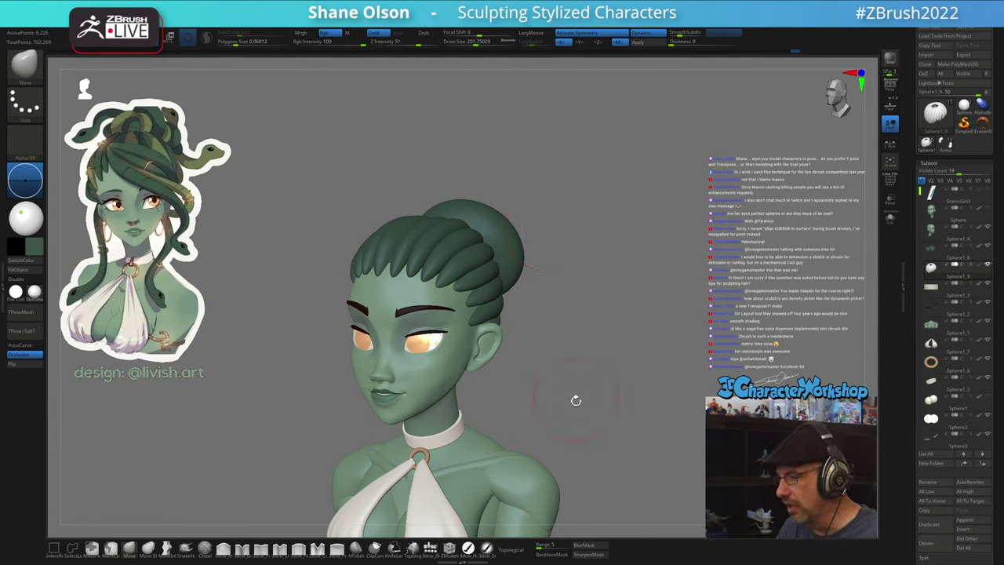
left_click_drag(575, 400, 596, 404)
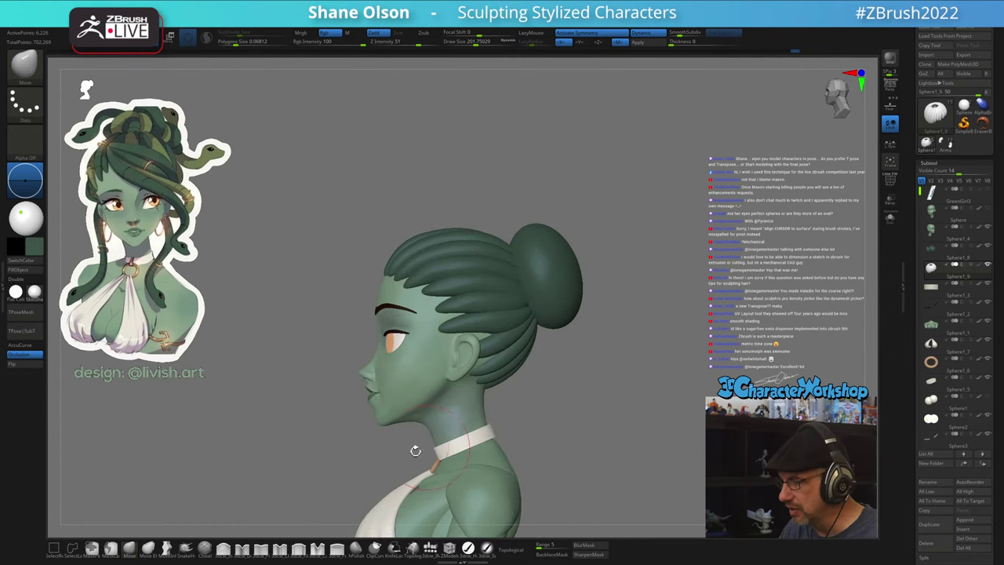
key("bracketright")
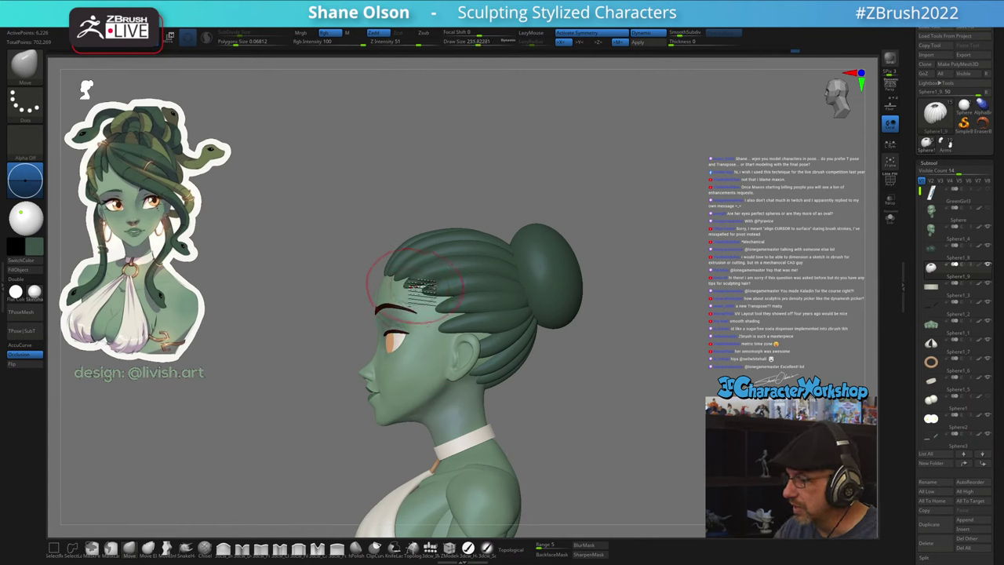
mouse_move(416, 290)
right_mouse_down()
mouse_move(458, 289)
mouse_move(439, 290)
mouse_move(454, 329)
right_mouse_up()
key("bracketright")
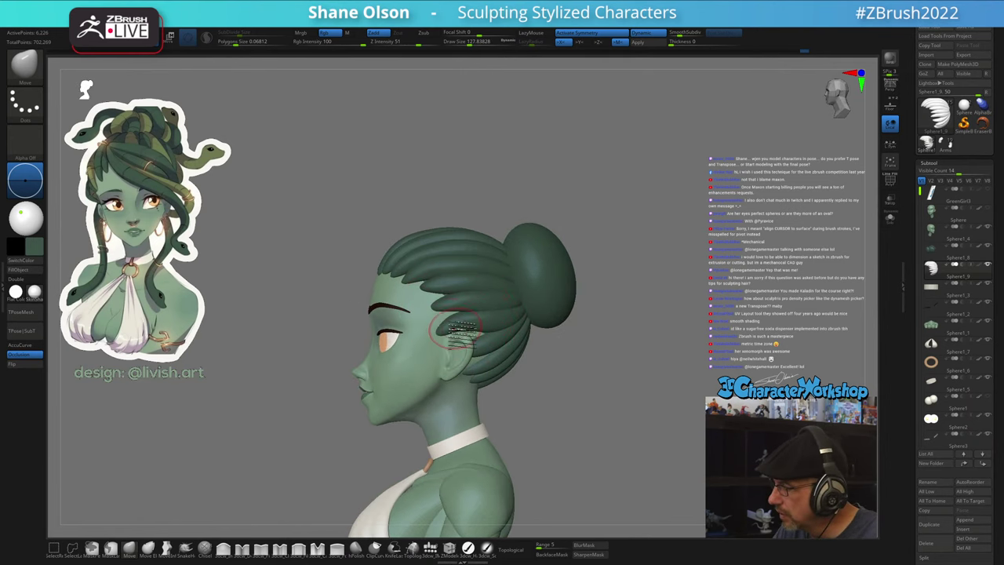
- Thicken the strands above and behind the ear with the Inflate brush
mouse_move(453, 345)
right_mouse_down()
mouse_move(497, 332)
mouse_move(505, 307)
mouse_move(527, 345)
mouse_move(533, 321)
right_mouse_up()
left_click(224, 549)
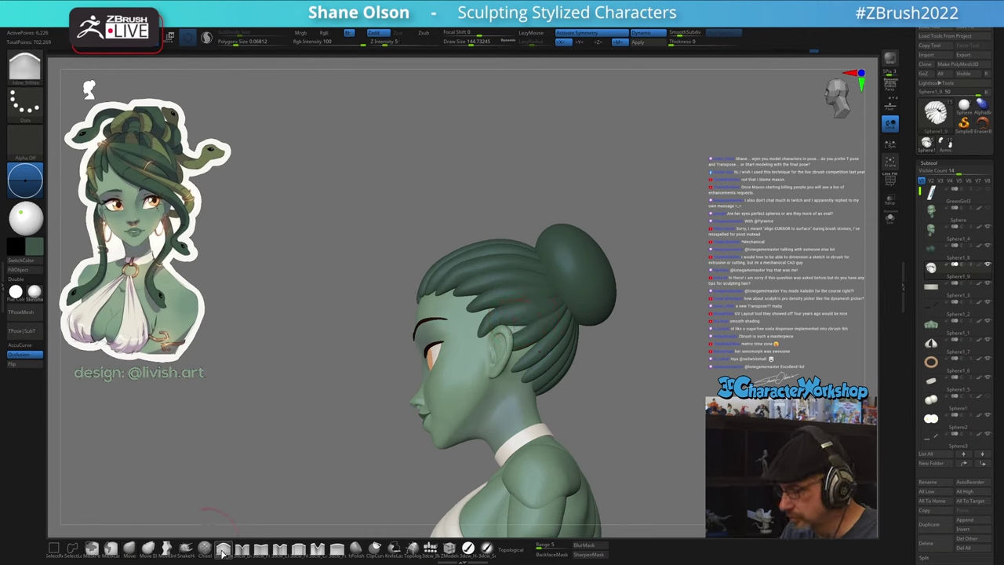
mouse_move(502, 355)
right_mouse_down()
mouse_move(553, 345)
mouse_move(587, 401)
mouse_move(609, 403)
mouse_move(583, 412)
mouse_move(618, 425)
mouse_move(651, 405)
mouse_move(630, 441)
mouse_move(636, 424)
mouse_move(625, 431)
mouse_move(630, 418)
mouse_move(655, 435)
mouse_move(651, 382)
mouse_move(581, 338)
mouse_move(578, 358)
mouse_move(533, 314)
mouse_move(534, 355)
right_mouse_up()
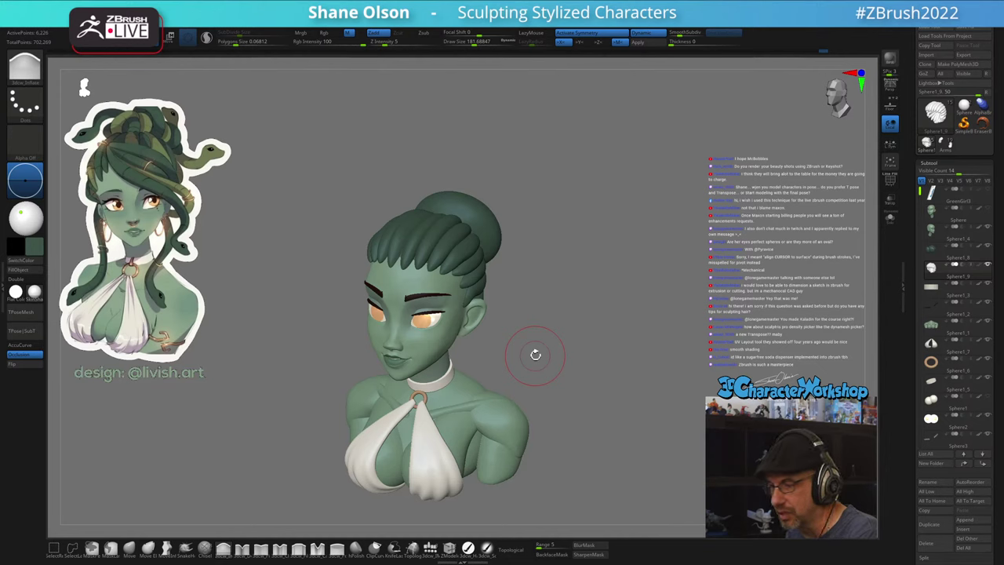
- Reshape the forehead, temple and crown strands with the Move brush at draw size about 257
left_click(130, 557)
mouse_move(545, 287)
left_mouse_down()
mouse_move(555, 310)
mouse_move(548, 342)
left_mouse_up()
key("]")
left_click_drag(345, 310, 348, 263)
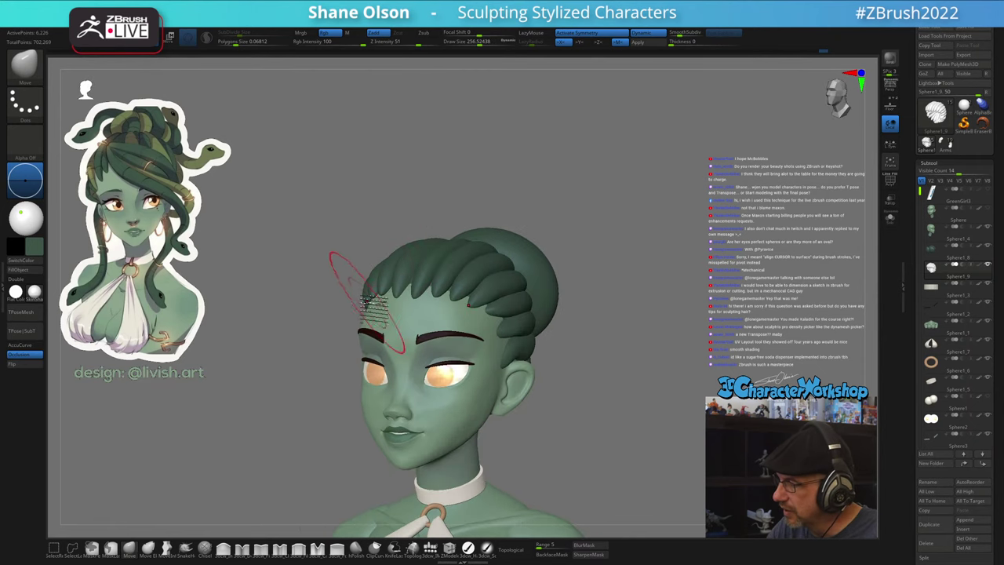
right_click_drag(357, 290, 359, 279)
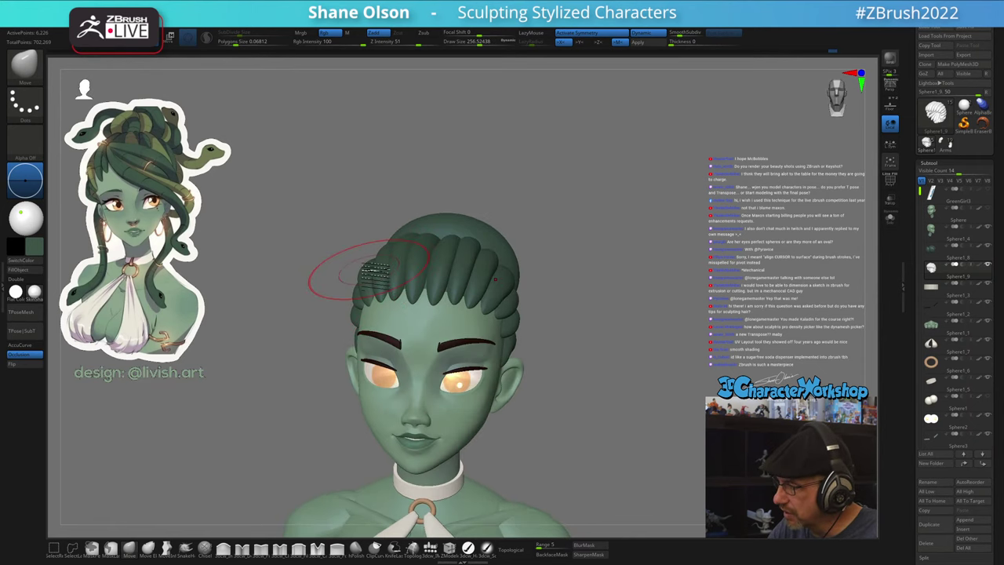
right_click_drag(524, 291, 337, 235, "shift")
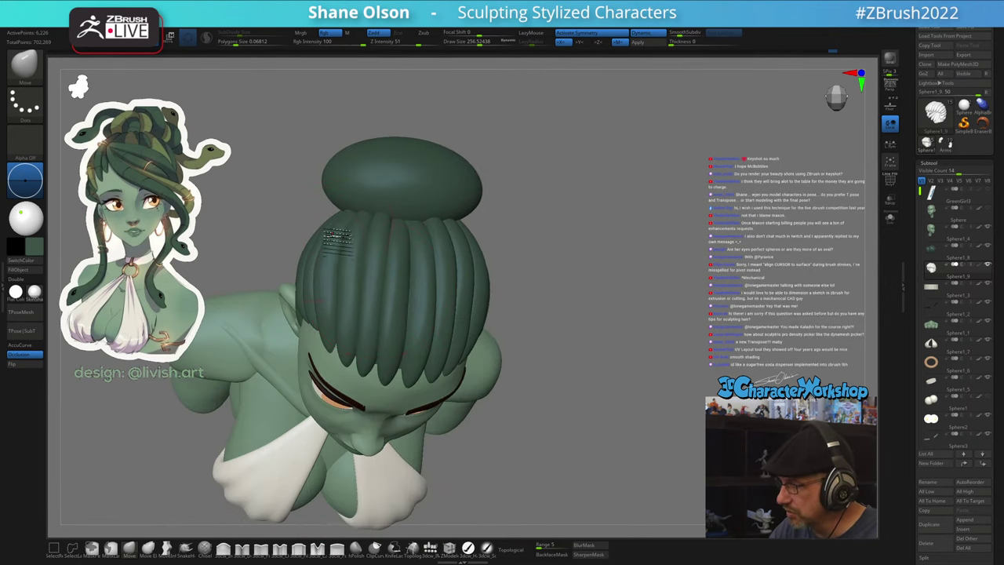
- Turn on the perspective view and check the hair's shape from above, the front and the side
mouse_move(309, 264)
right_mouse_down()
mouse_move(467, 306)
mouse_move(479, 298)
mouse_move(486, 253)
mouse_move(526, 336)
mouse_move(518, 295)
right_mouse_up()
key("p")
key("p")
key("p")
mouse_move(573, 403)
right_mouse_down()
mouse_move(558, 376)
mouse_move(506, 392)
mouse_move(560, 392)
right_mouse_up()
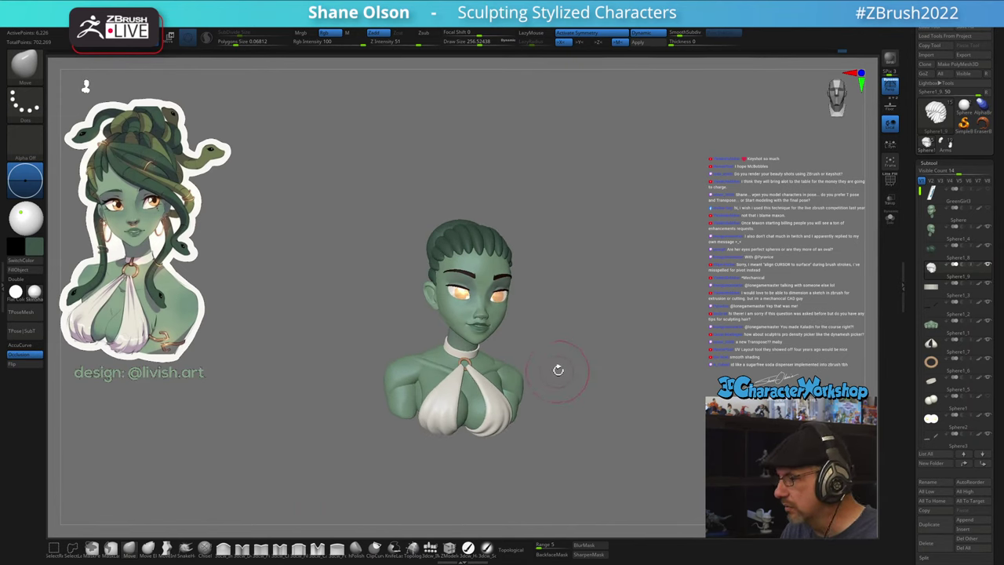
right_click_drag(534, 296, 445, 345)
right_click_drag(371, 309, 530, 367)
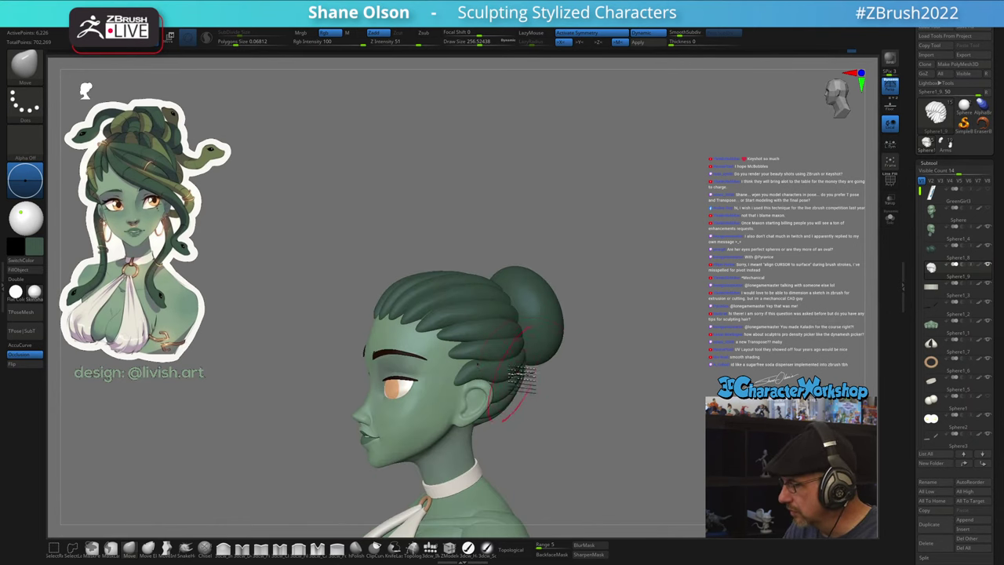
- Refine the side strands over the temple and behind the ear with broad Move brush strokes
mouse_move(517, 316)
right_mouse_down()
mouse_move(494, 294)
mouse_move(496, 280)
mouse_move(474, 275)
mouse_move(460, 212)
mouse_move(459, 287)
mouse_move(471, 286)
right_mouse_up()
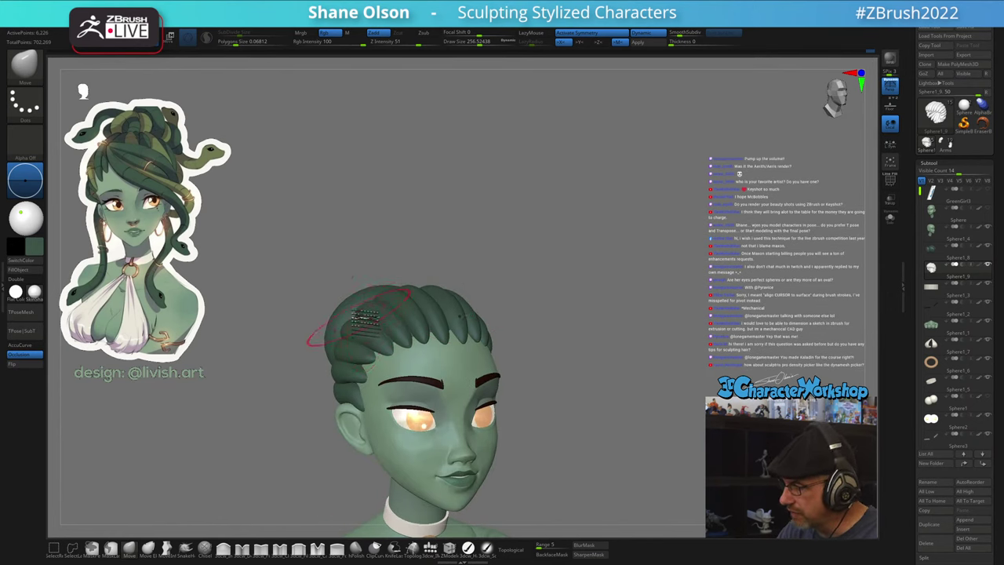
right_click_drag(347, 291, 374, 337)
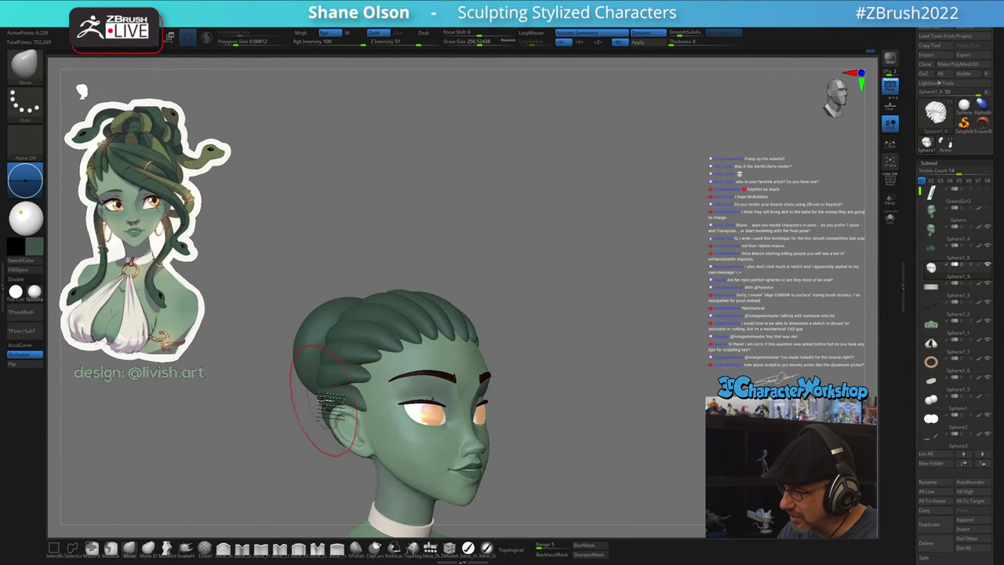
mouse_move(326, 440)
right_mouse_down()
mouse_move(565, 418)
mouse_move(549, 415)
mouse_move(559, 388)
mouse_move(520, 403)
mouse_move(534, 337)
right_mouse_up()
left_click_drag(524, 312, 533, 281, "alt")
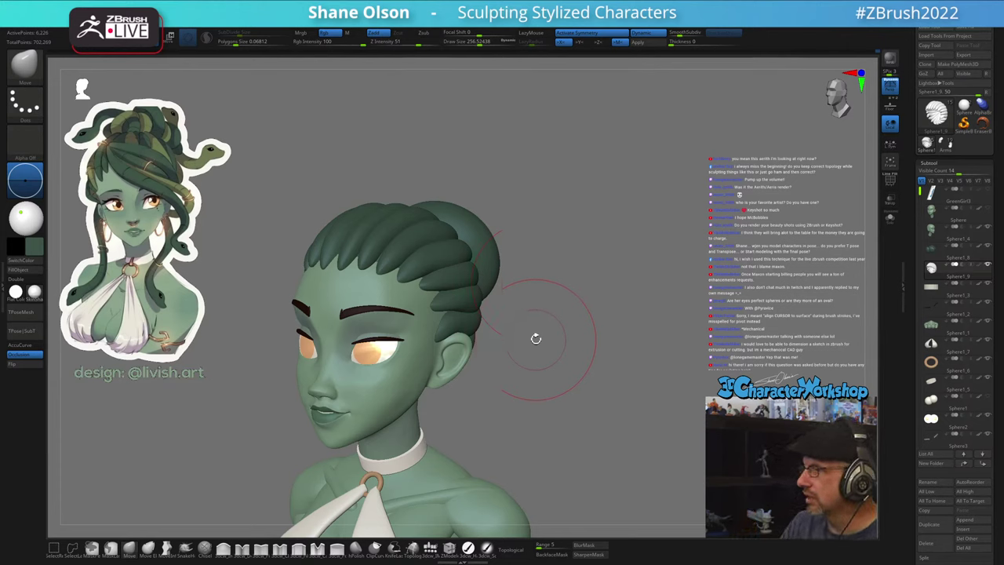
- Adjust the hair's silhouette below the bun and at the nape with the Move brush
mouse_move(533, 338)
left_mouse_down()
mouse_move(520, 348)
mouse_move(469, 328)
left_mouse_up()
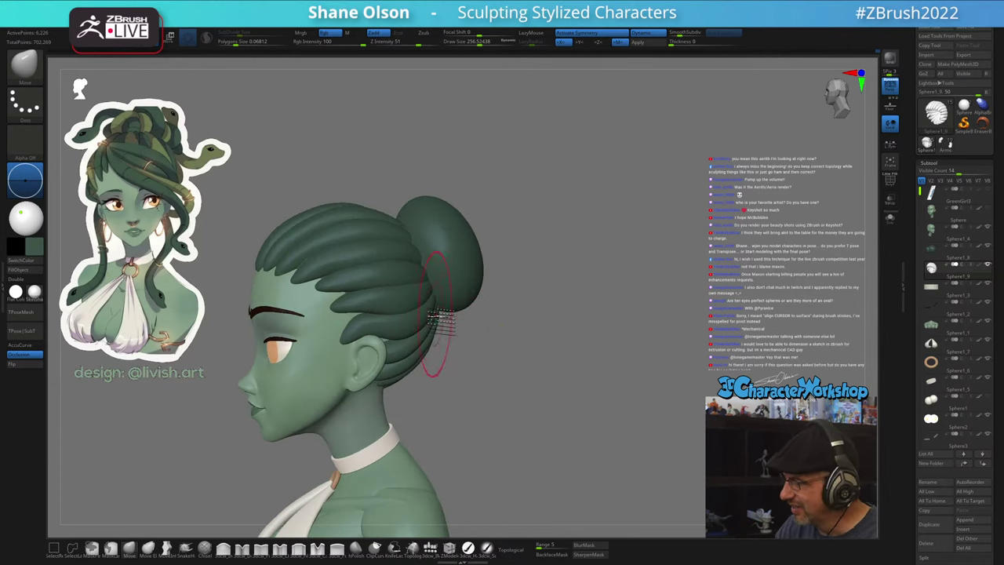
mouse_move(497, 400)
left_mouse_down()
mouse_move(486, 387)
mouse_move(432, 381)
mouse_move(455, 389)
mouse_move(418, 286)
mouse_move(460, 340)
mouse_move(448, 408)
mouse_move(460, 381)
mouse_move(493, 392)
mouse_move(534, 332)
mouse_move(555, 322)
mouse_move(551, 352)
left_mouse_up()
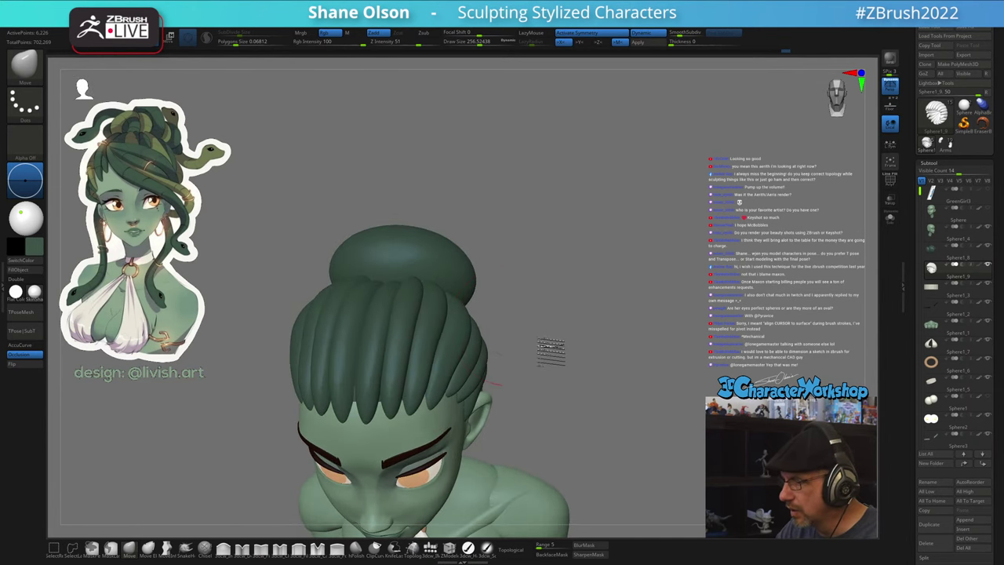
mouse_move(496, 305)
left_mouse_down()
mouse_move(504, 291)
mouse_move(513, 364)
mouse_move(530, 402)
mouse_move(598, 410)
mouse_move(581, 385)
mouse_move(551, 391)
mouse_move(569, 434)
mouse_move(543, 421)
left_mouse_up()
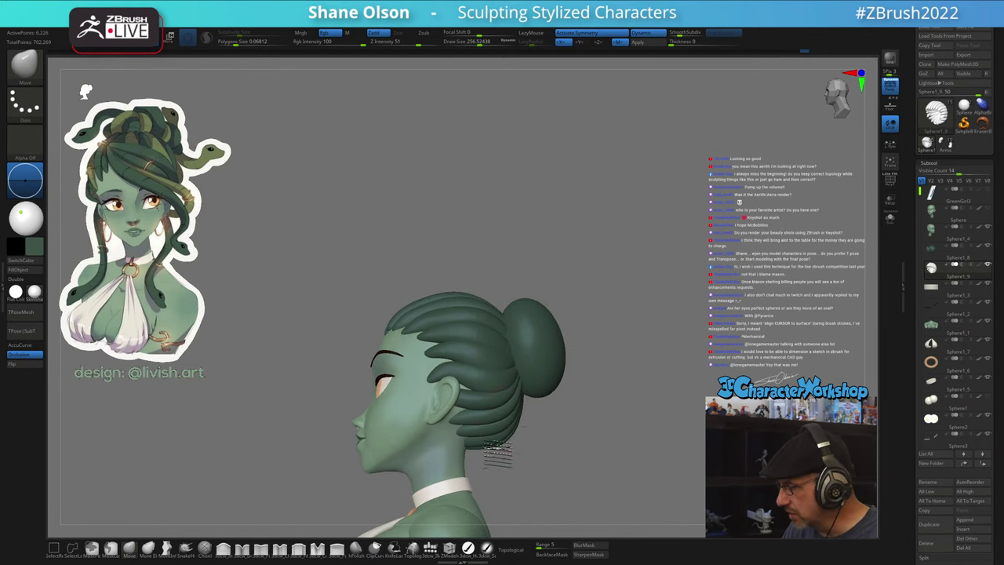
mouse_move(498, 453)
left_mouse_down()
mouse_move(520, 435)
mouse_move(533, 457)
mouse_move(498, 435)
mouse_move(467, 442)
mouse_move(491, 475)
mouse_move(509, 421)
mouse_move(502, 430)
left_mouse_up()
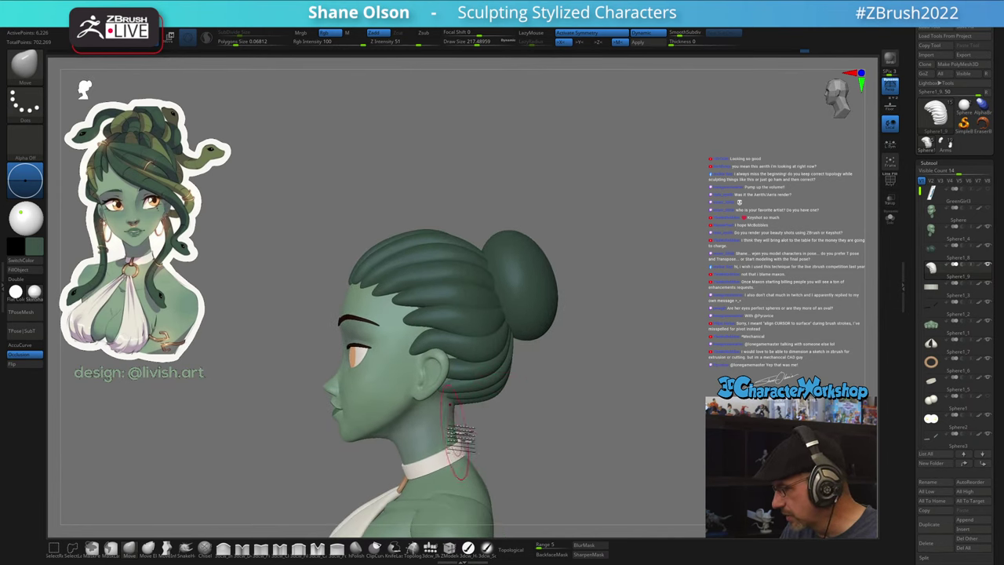
- Select the head, move the back of the neck to fit under the nape hair, and reselect the hair
left_click(456, 426, "alt")
left_click(470, 426, "alt")
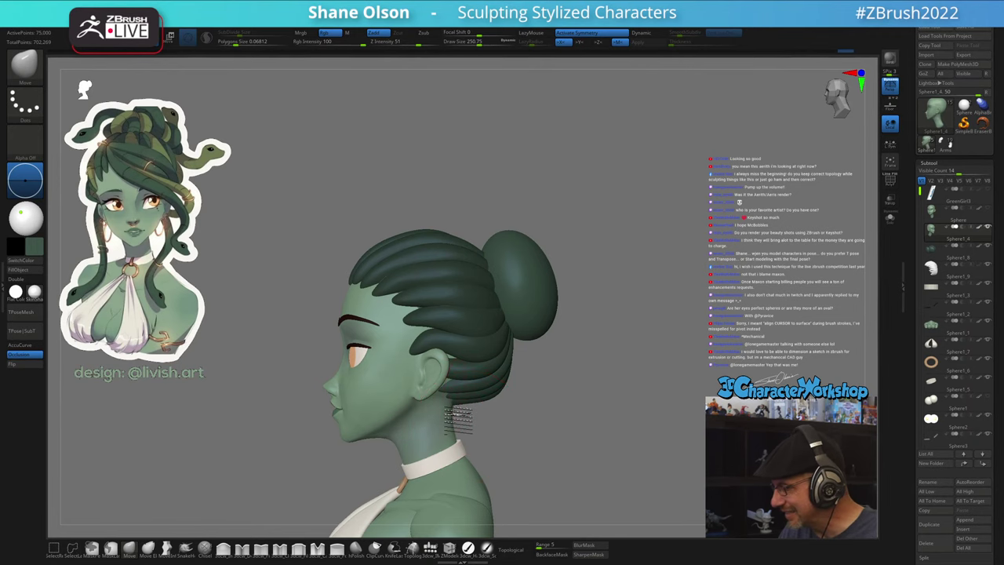
mouse_move(457, 416)
left_mouse_down()
mouse_move(580, 420)
mouse_move(564, 425)
mouse_move(528, 412)
mouse_move(538, 408)
left_mouse_up()
left_click(504, 392, "alt")
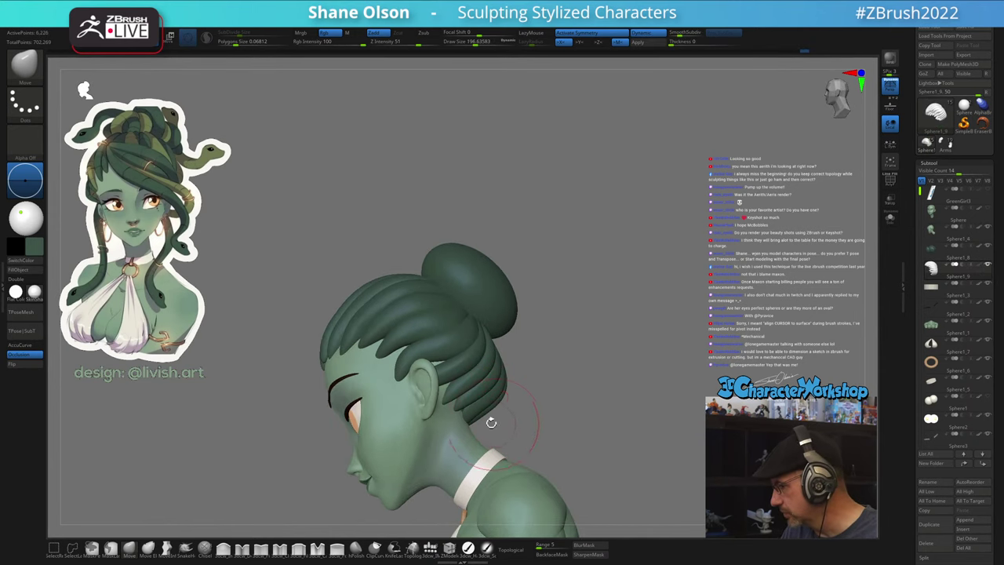
- Reduce the draw size to about 154 and shape and smooth the strand tips at the nape
mouse_move(479, 420)
left_mouse_down()
mouse_move(502, 437)
mouse_move(463, 435)
left_mouse_up()
key("s")
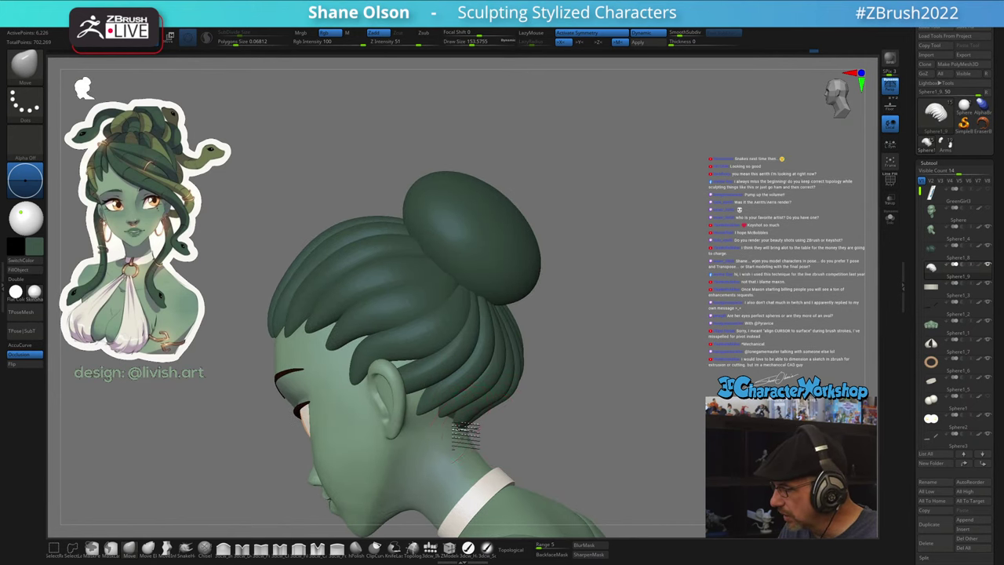
right_click_drag(524, 415, 470, 415)
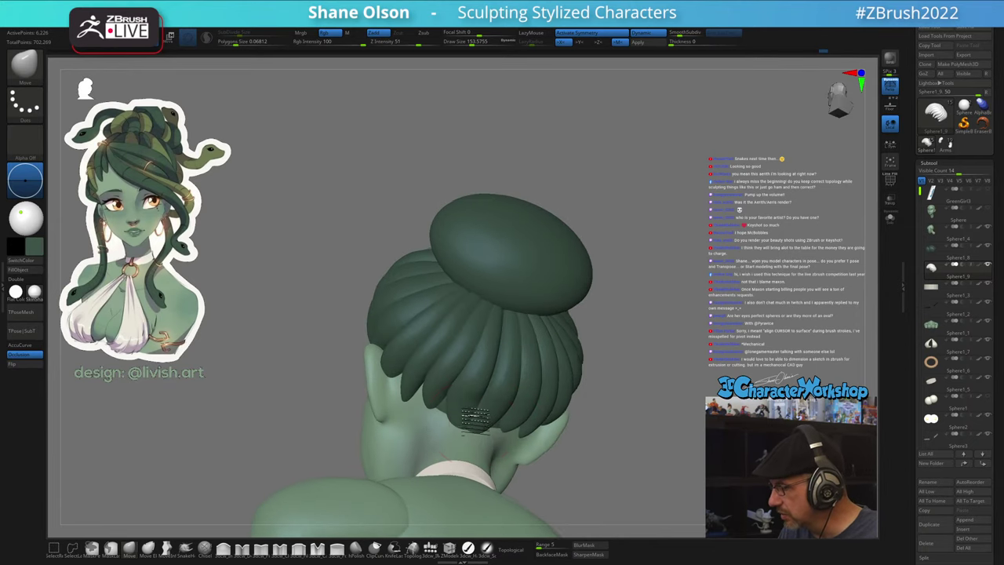
left_click_drag(467, 428, 491, 415, "shift")
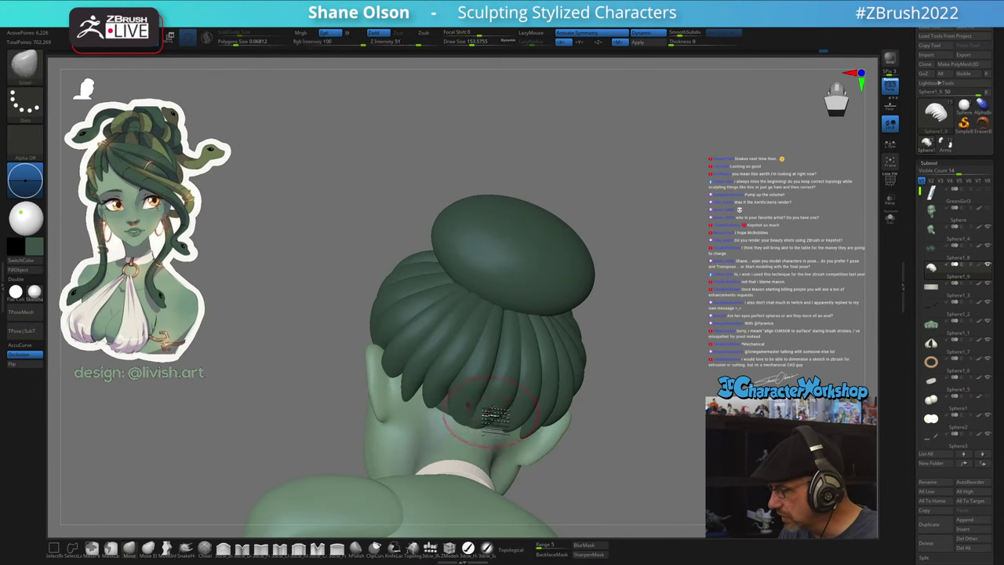
- Enable topological masking, turn off symmetry, and reshape the central nape strands individually with the coloured wireframe temporarily shown
left_click(513, 549)
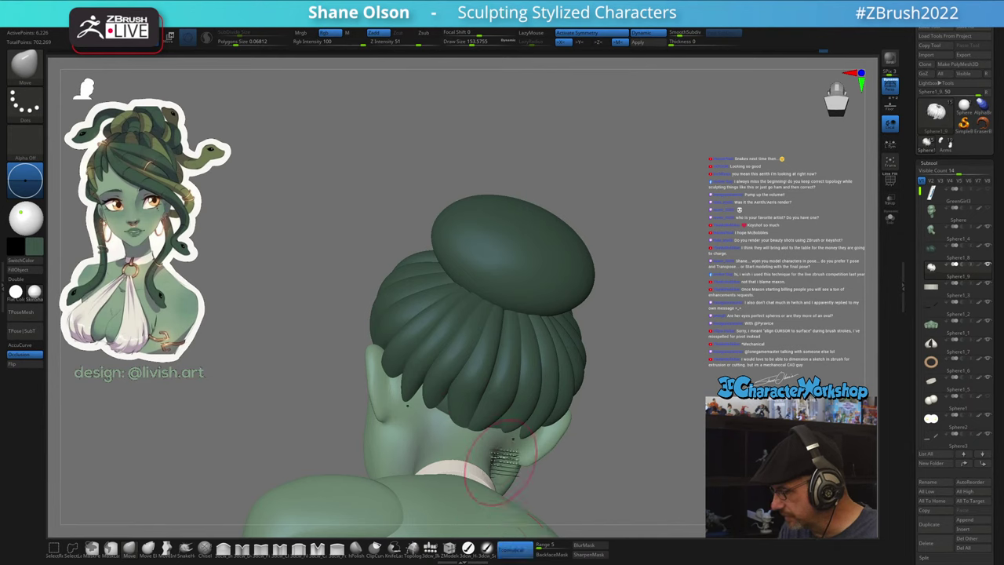
key("x")
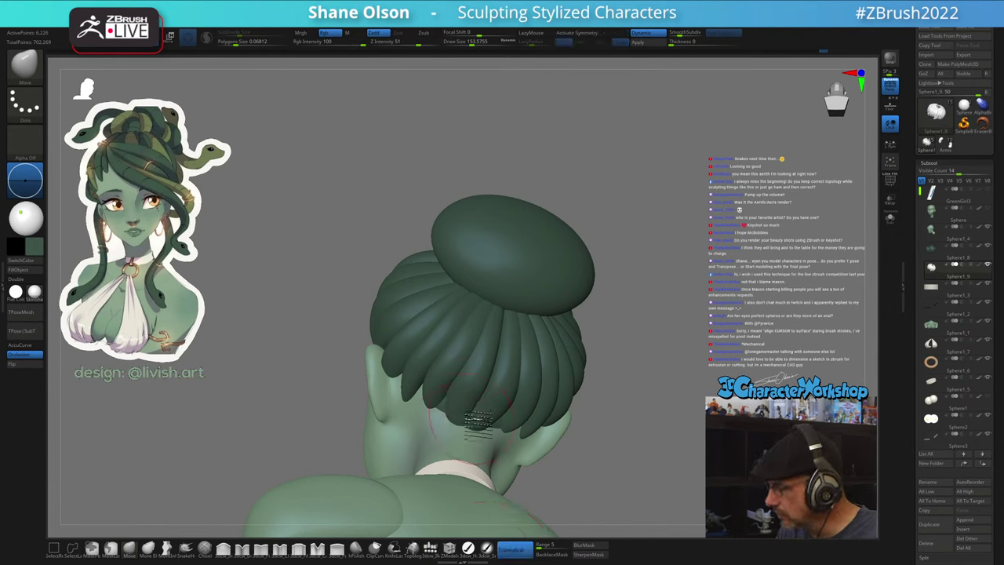
key("shift+f")
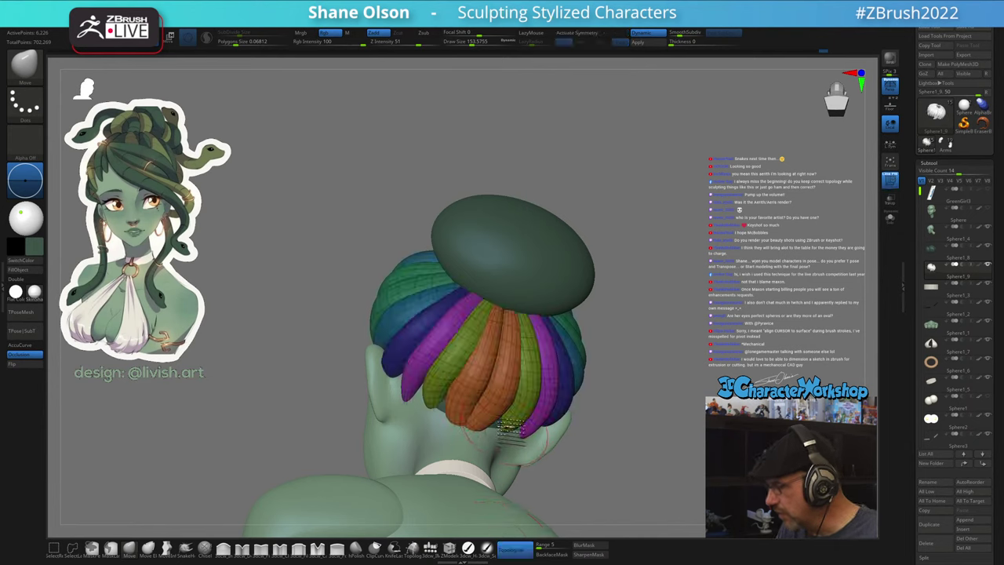
mouse_move(506, 459)
right_mouse_down()
mouse_move(496, 412)
mouse_move(482, 416)
right_mouse_up()
key("shift")
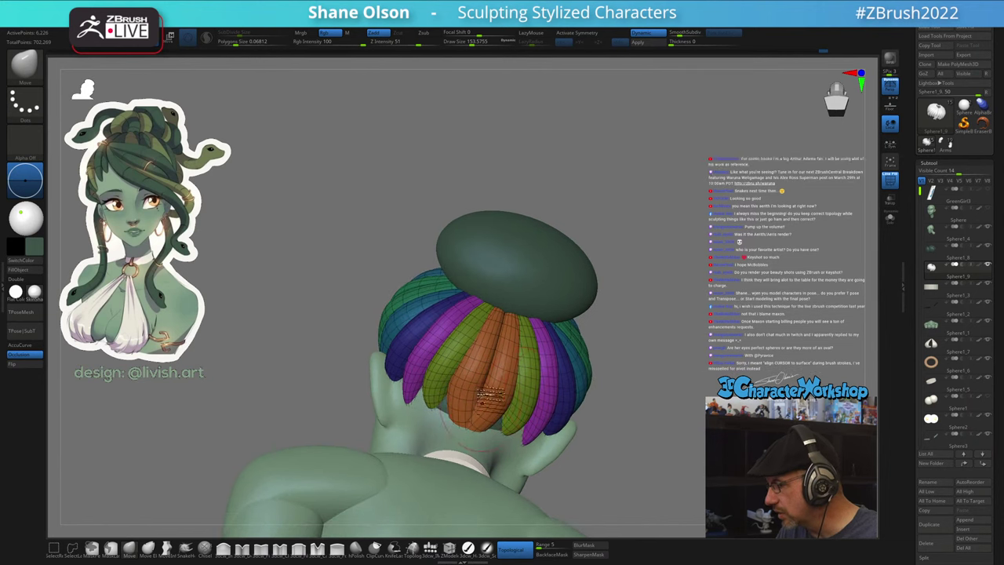
right_click_drag(564, 423, 553, 379)
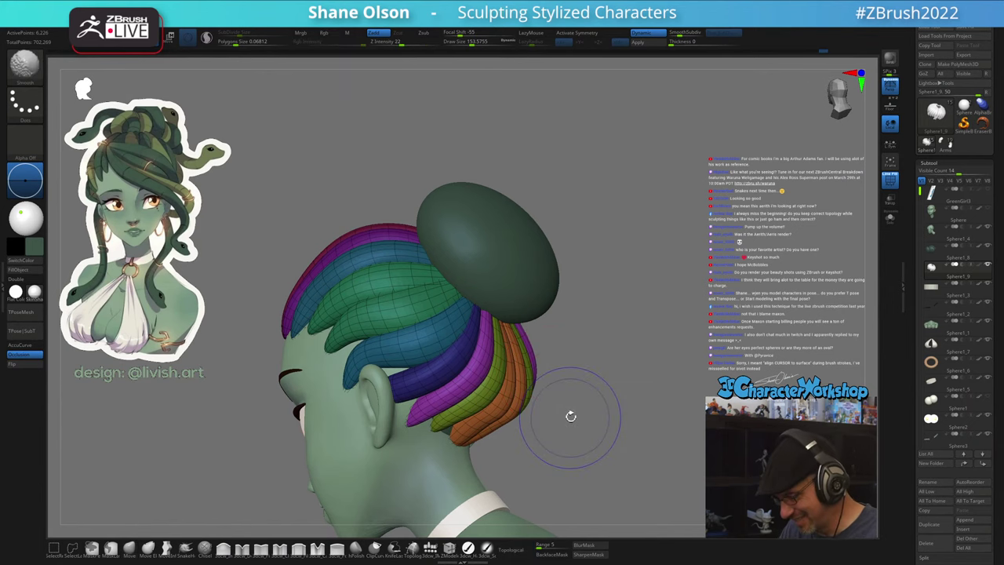
key("shift+f")
right_click_drag(578, 431, 575, 408)
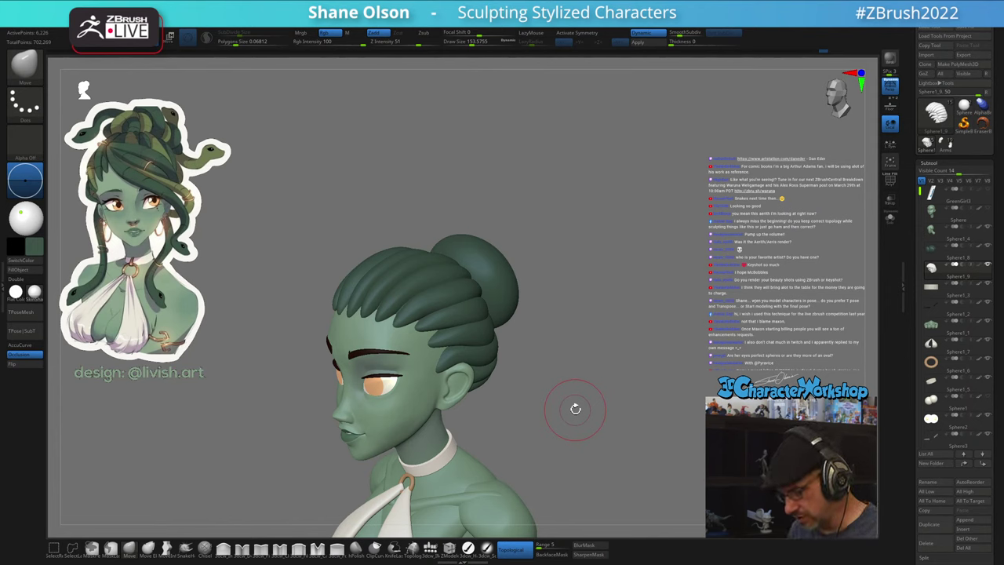
- Examine the swept-back hair from the front, three-quarter and top views, with the draw size reduced to about 124
mouse_move(526, 435)
left_mouse_down()
mouse_move(551, 442)
mouse_move(553, 430)
left_mouse_up()
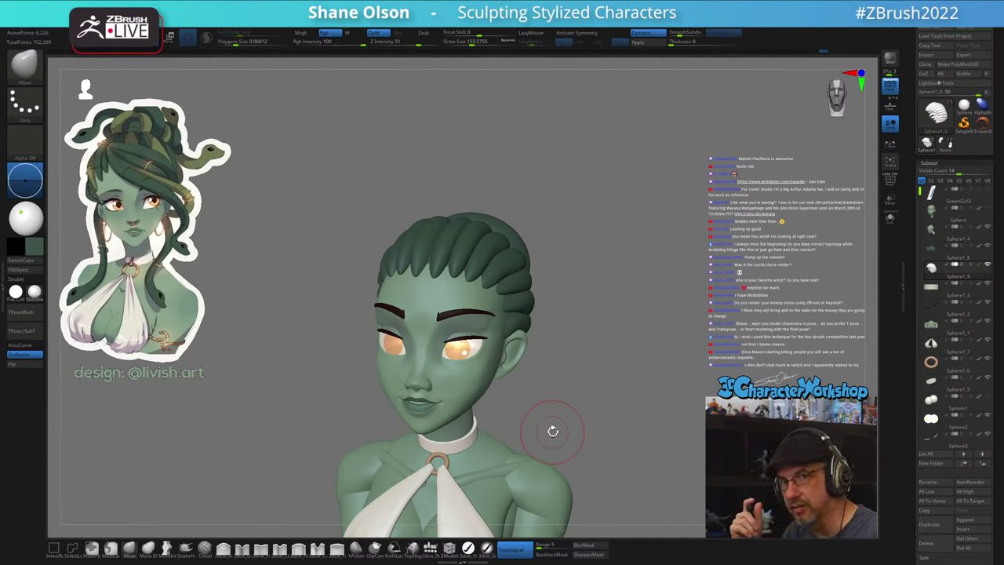
mouse_move(603, 428)
left_mouse_down()
mouse_move(604, 338)
mouse_move(628, 407)
mouse_move(617, 392)
left_mouse_up()
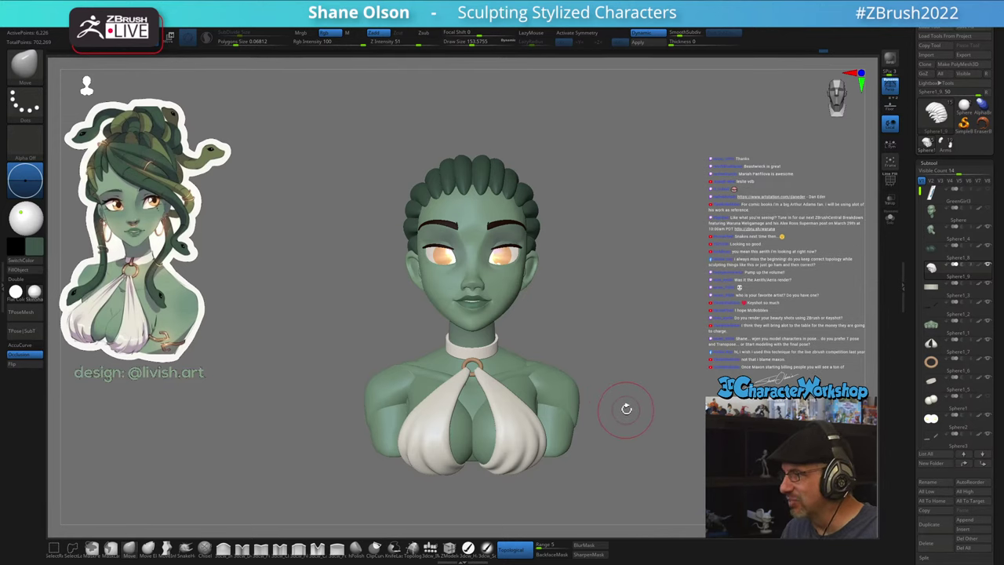
mouse_move(623, 434)
left_mouse_down()
mouse_move(618, 448)
mouse_move(601, 437)
mouse_move(593, 445)
mouse_move(600, 452)
mouse_move(599, 403)
left_mouse_up()
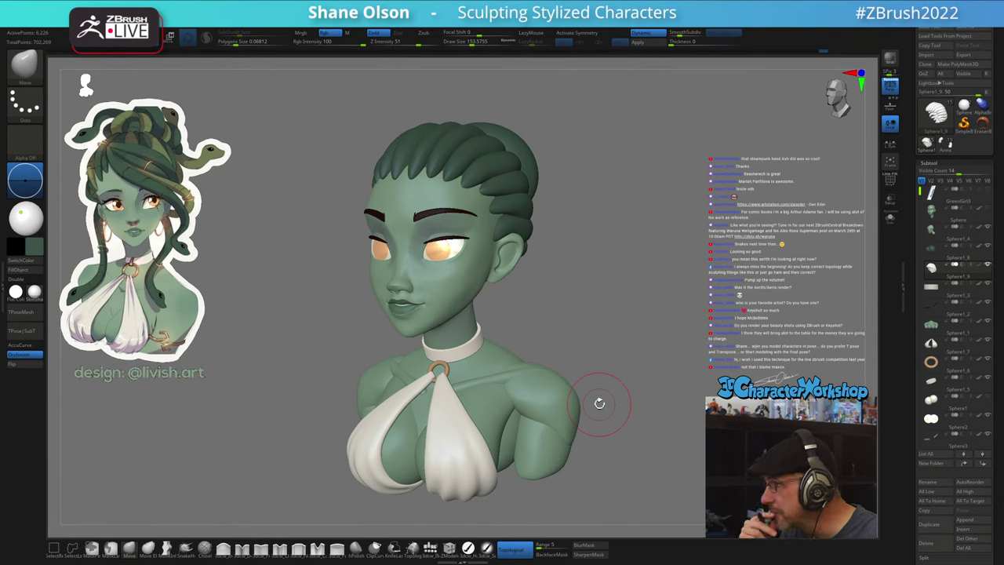
mouse_move(618, 394)
left_mouse_down("alt")
mouse_move(627, 413)
mouse_move(609, 323)
mouse_move(511, 264)
left_mouse_up("alt")
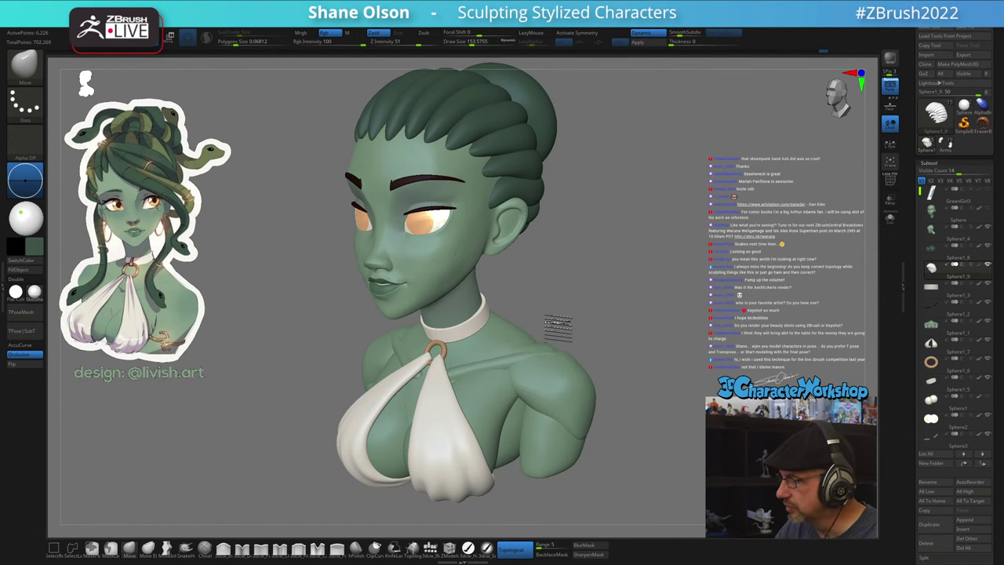
mouse_move(557, 328)
left_mouse_down()
mouse_move(580, 307)
mouse_move(590, 267)
mouse_move(562, 305)
mouse_move(517, 298)
mouse_move(551, 314)
mouse_move(547, 354)
mouse_move(559, 365)
mouse_move(560, 336)
mouse_move(545, 343)
mouse_move(549, 321)
mouse_move(553, 343)
mouse_move(552, 309)
mouse_move(551, 343)
mouse_move(542, 318)
left_mouse_up()
key("s")
left_click(549, 346)
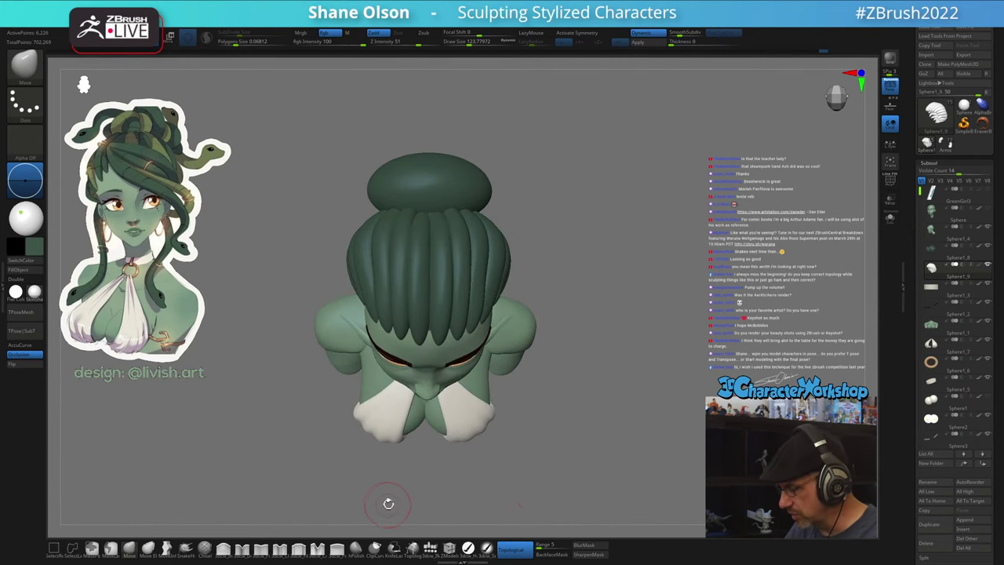
left_click_drag(516, 468, 531, 439)
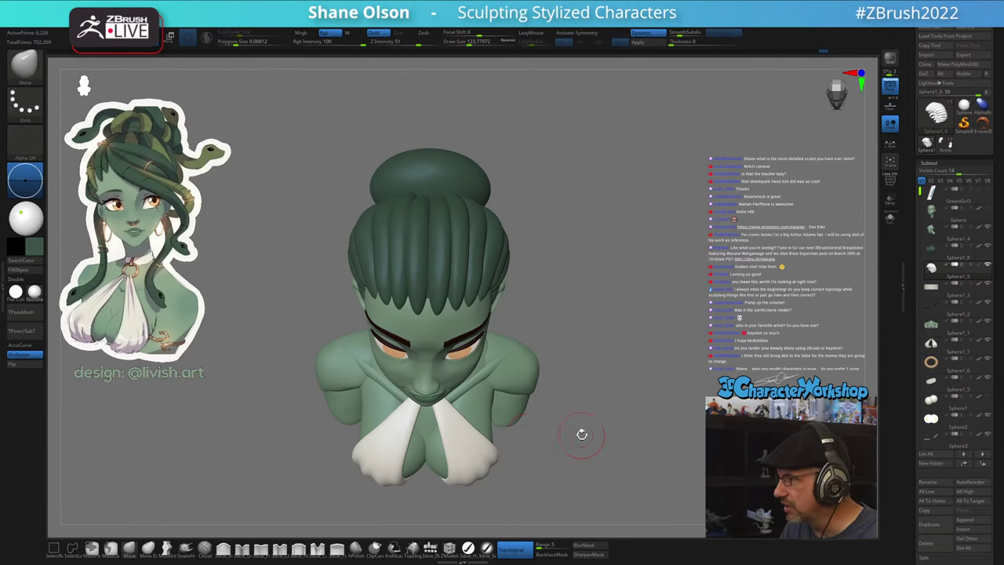
left_click_drag(583, 448, 590, 474)
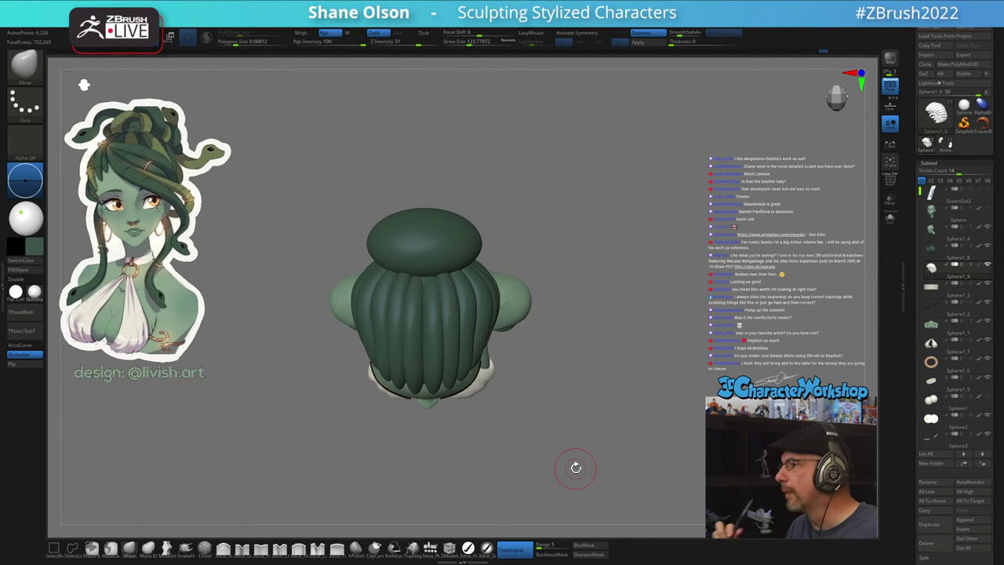
left_click_drag(585, 459, 578, 434)
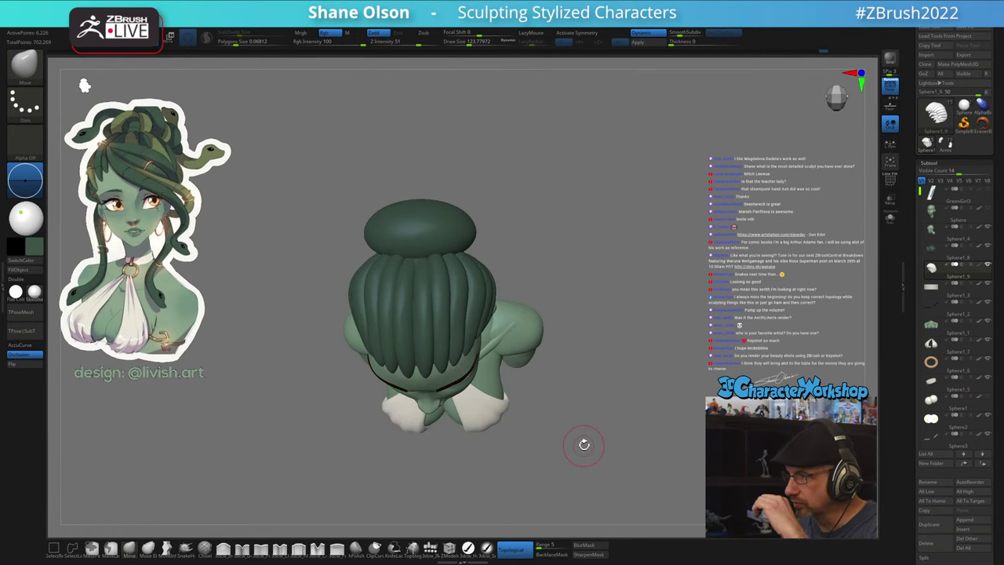
left_click_drag(573, 276, 558, 258)
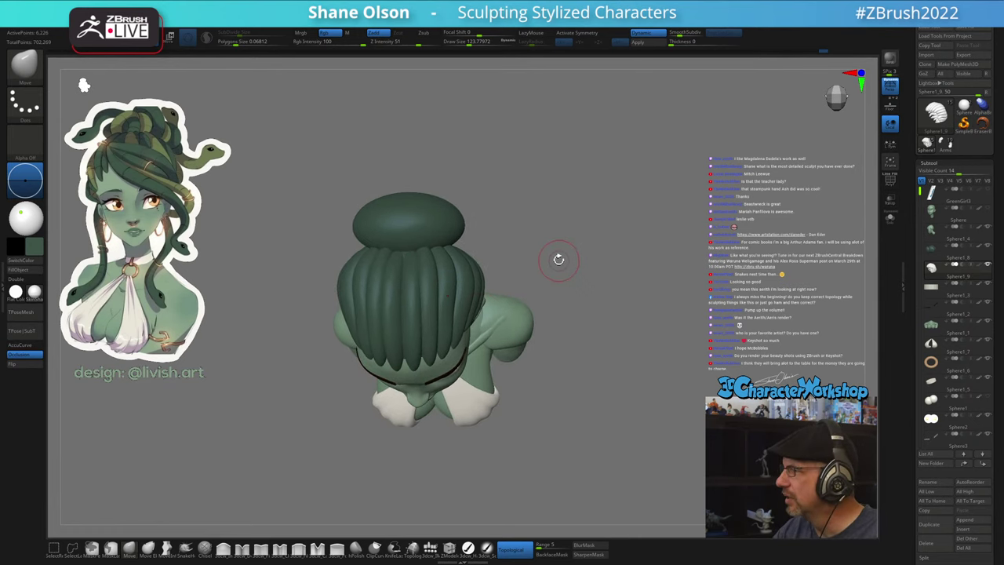
- Insert a small QuadSphere-2 sphere over the crown strands, off to one side of the centre, with the insert mesh brush
left_click(430, 547)
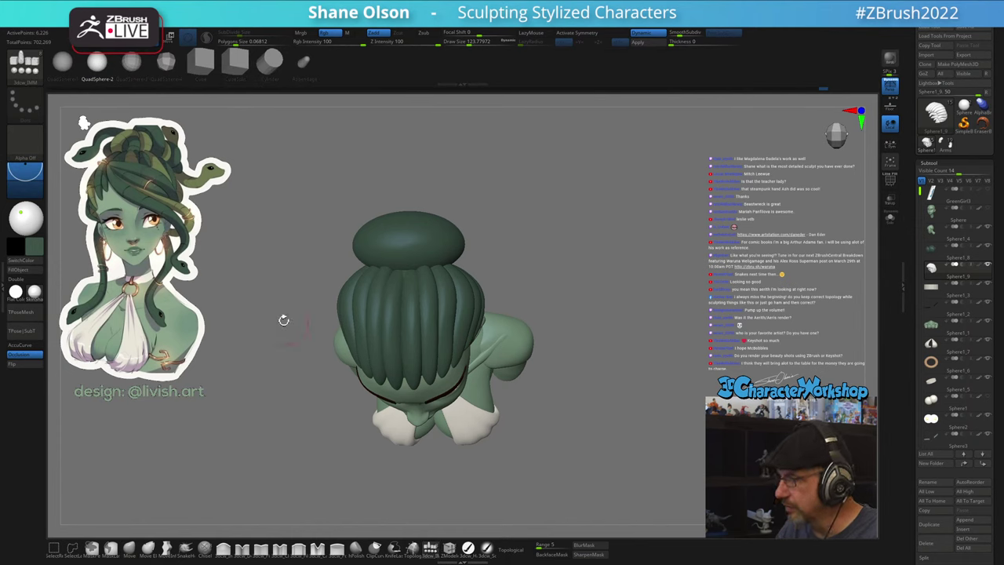
mouse_move(549, 345)
left_mouse_down()
mouse_move(542, 353)
mouse_move(526, 344)
left_mouse_up()
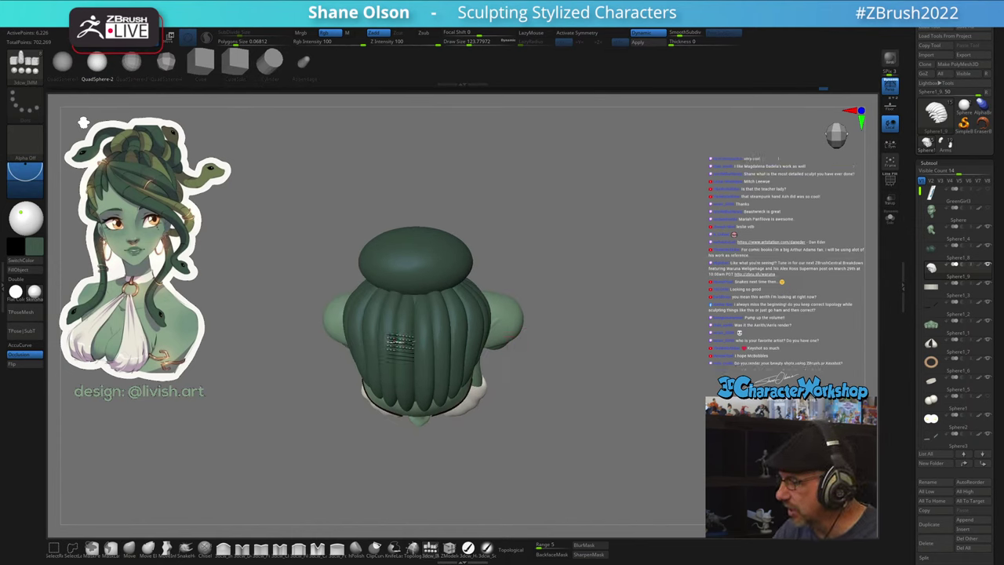
left_click_drag(400, 345, 391, 342)
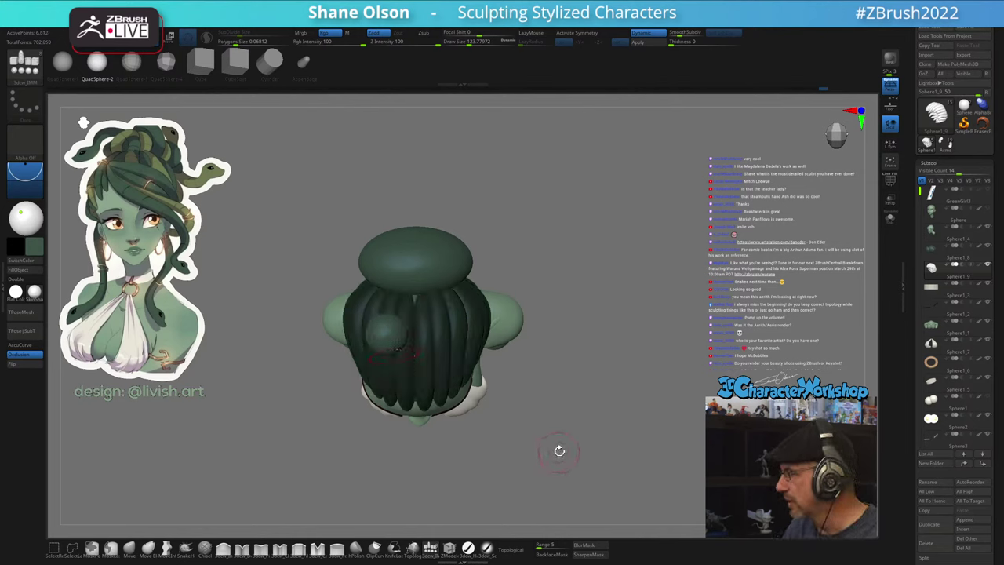
- Split the unmasked sphere into its own subtool, choose the 3dcw_HardP brush, and make the sphere the active subtool
key("space")
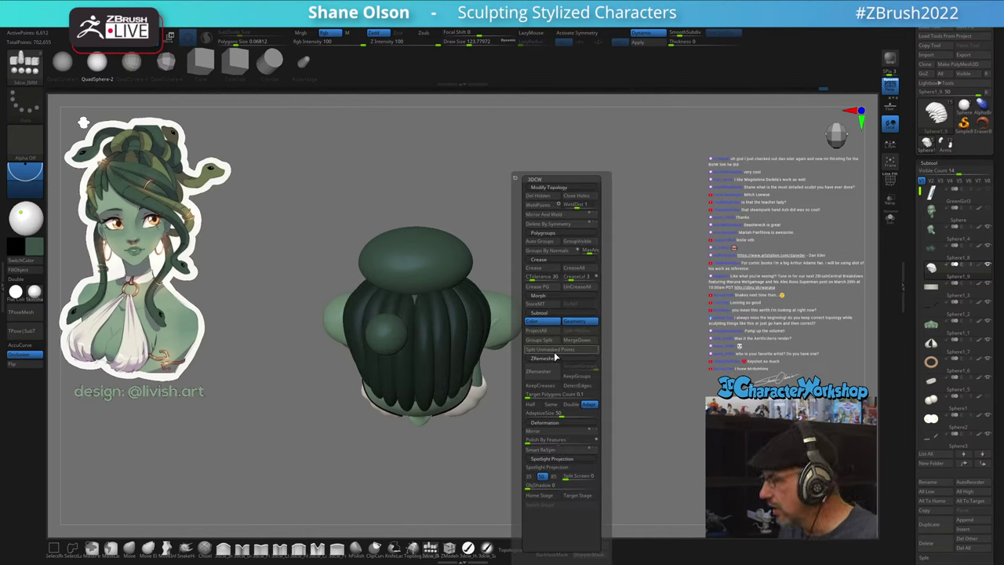
left_click(553, 354)
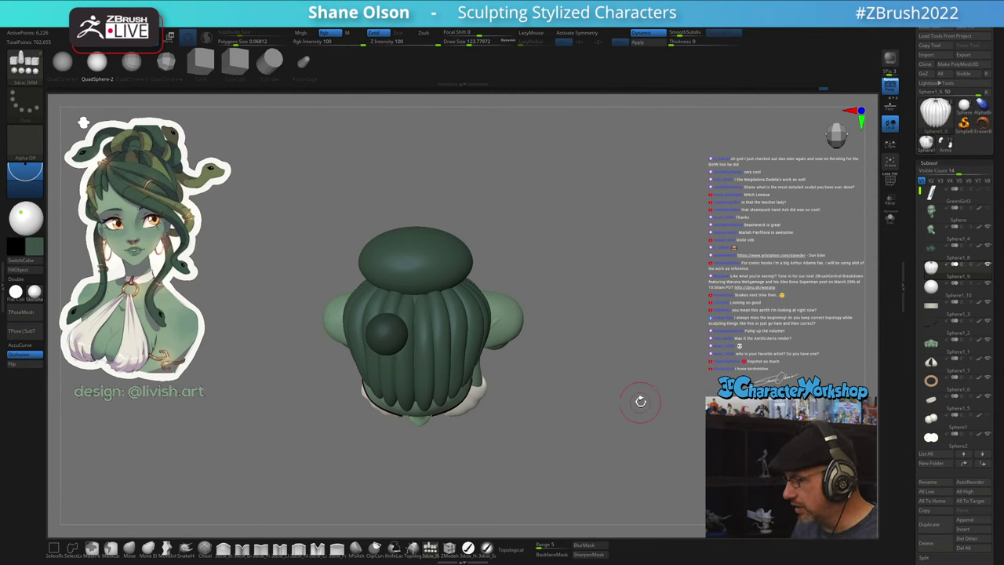
key("w")
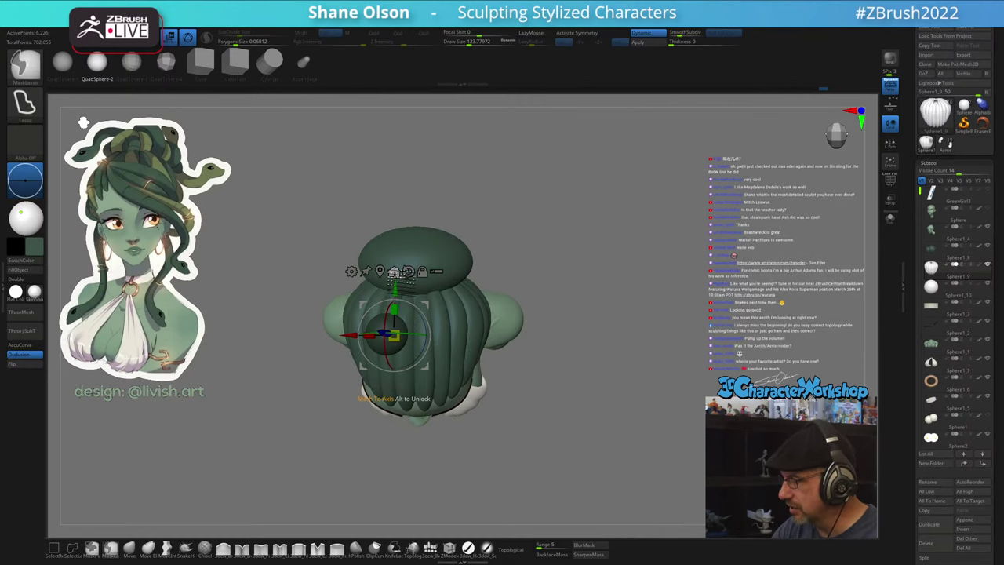
left_click(467, 547)
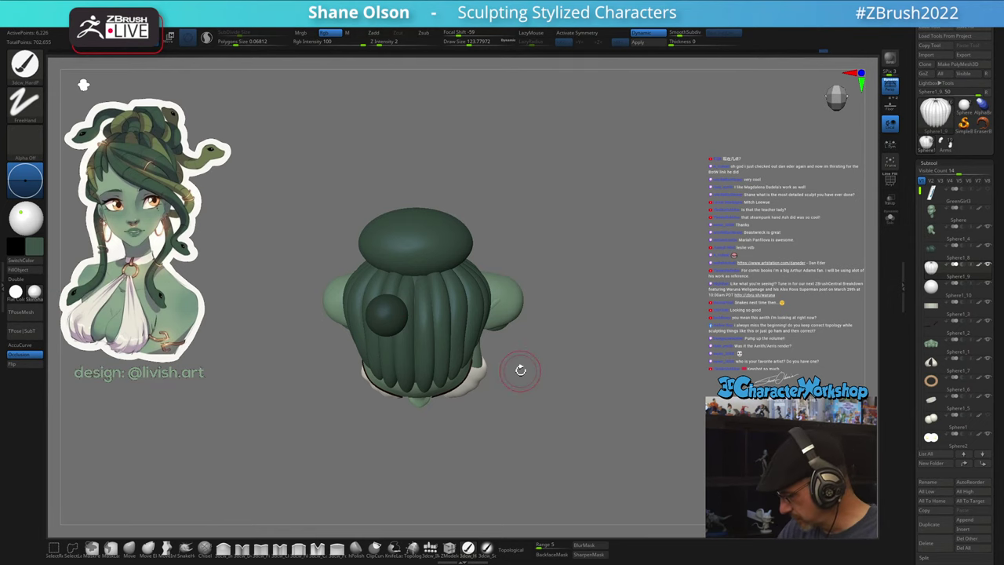
key("Down")
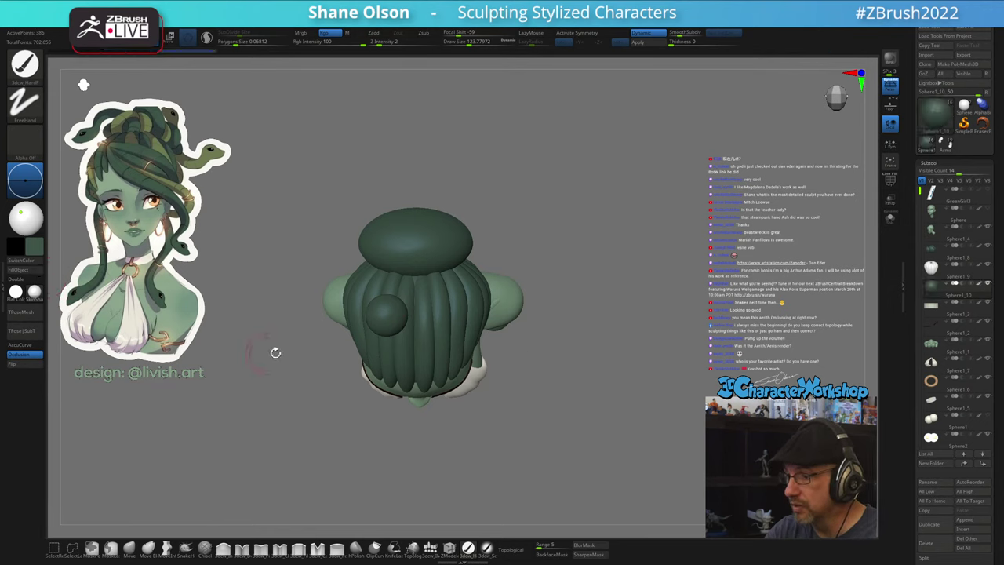
left_click_drag(574, 377, 570, 385)
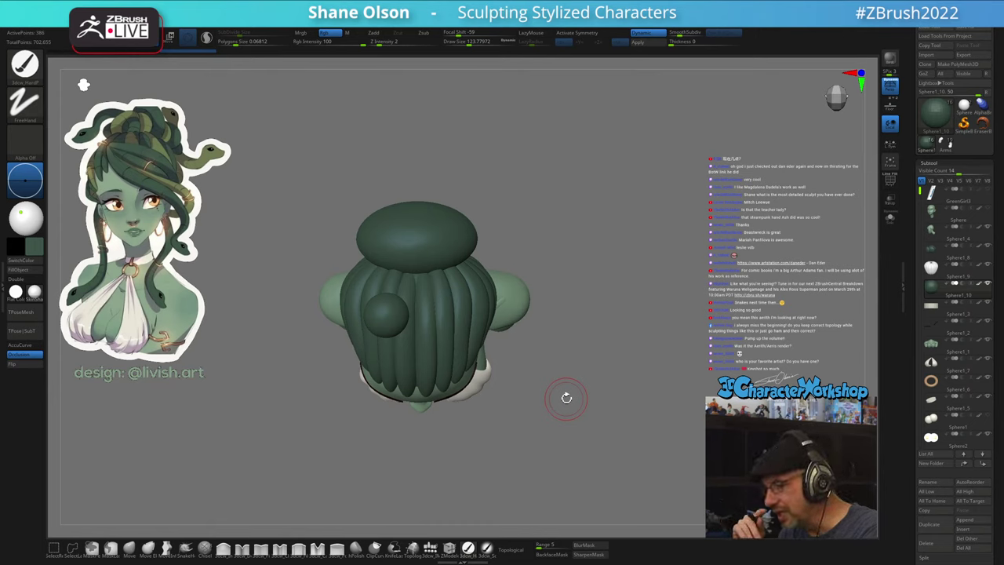
- Stretch the sphere front to back into a long ellipsoid above the crown, shifting the transform pivot toward its back end
key("w")
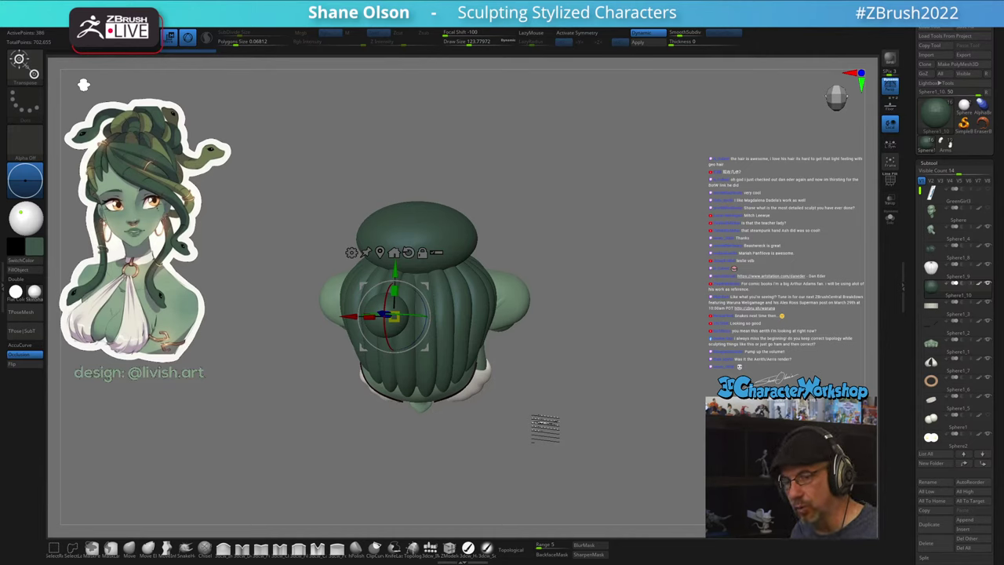
left_click_drag(395, 290, 395, 252)
left_click_drag(511, 370, 545, 338)
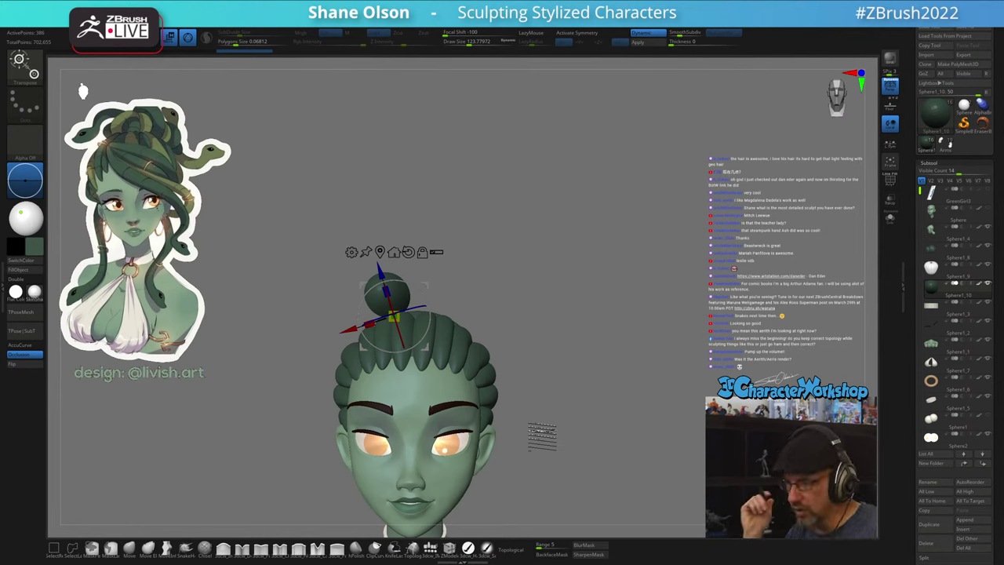
mouse_move(541, 436)
left_mouse_down()
mouse_move(533, 426)
mouse_move(552, 450)
mouse_move(563, 431)
left_mouse_up()
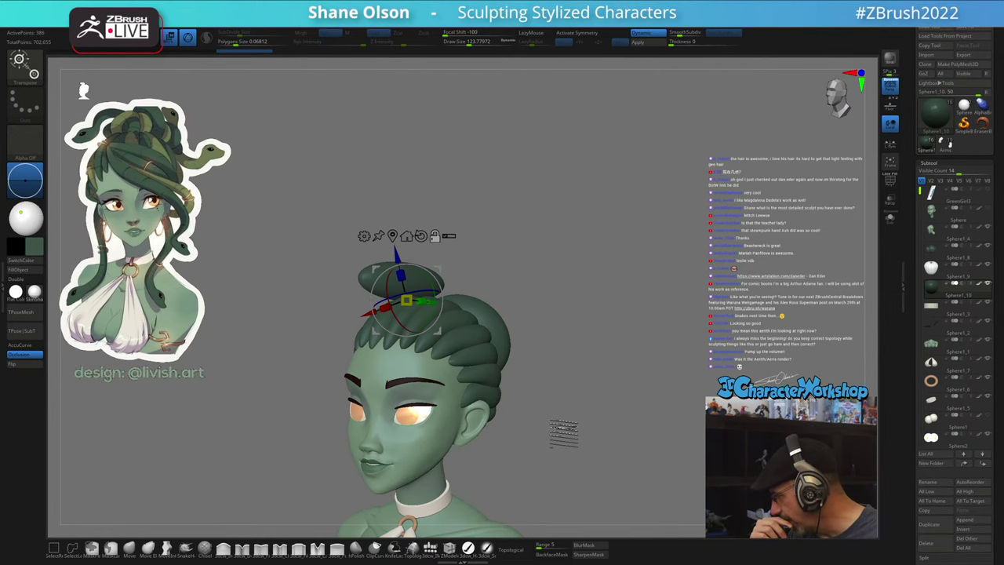
left_click_drag(563, 431, 582, 400)
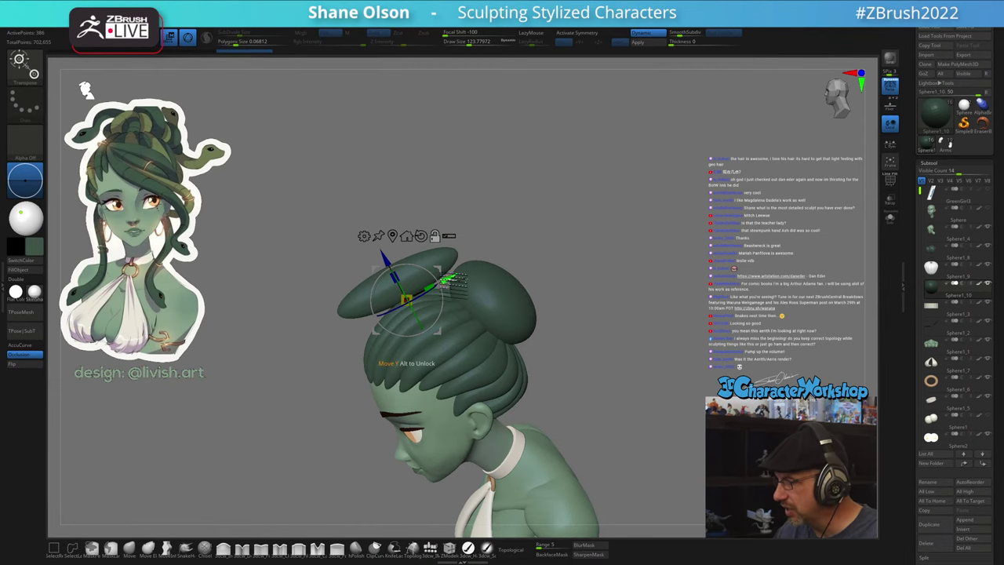
left_click_drag(452, 279, 439, 224)
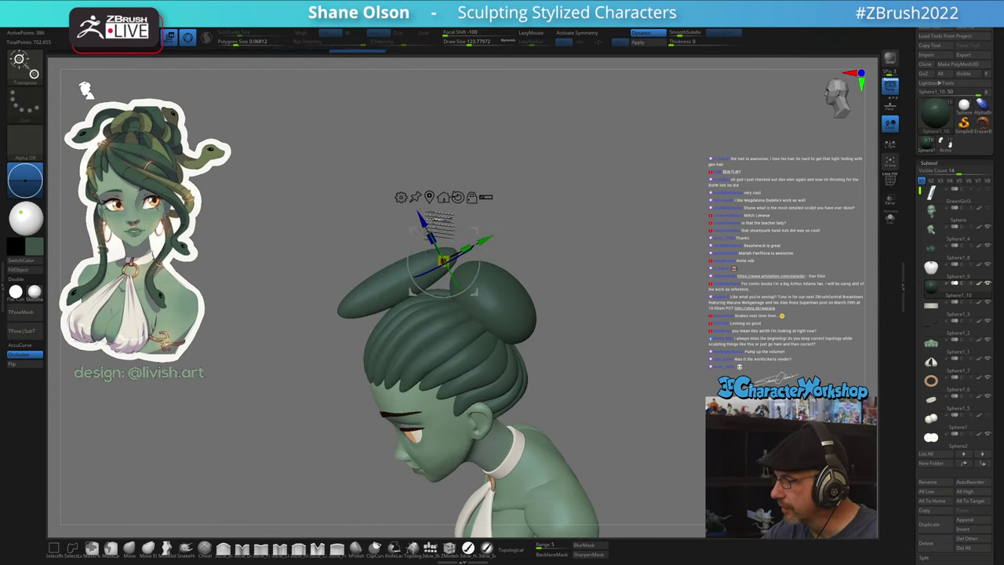
mouse_move(538, 260)
left_mouse_down()
mouse_move(548, 309)
mouse_move(510, 322)
mouse_move(571, 335)
mouse_move(544, 352)
mouse_move(572, 395)
mouse_move(597, 353)
left_mouse_up()
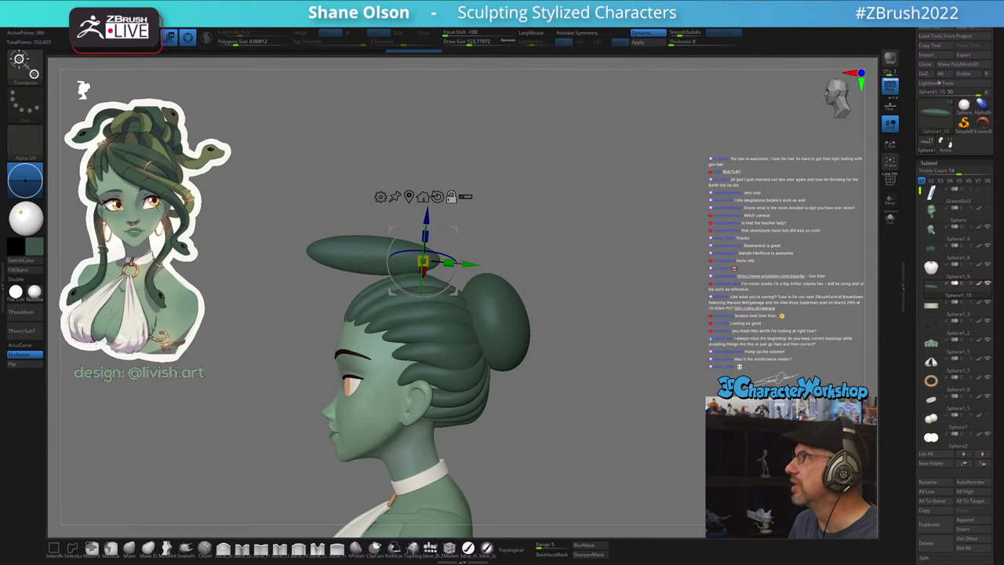
- Switch to the web browser and show the character artist's ArtStation portfolio in a maximized window
left_click_drag(549, 563, 510, 166)
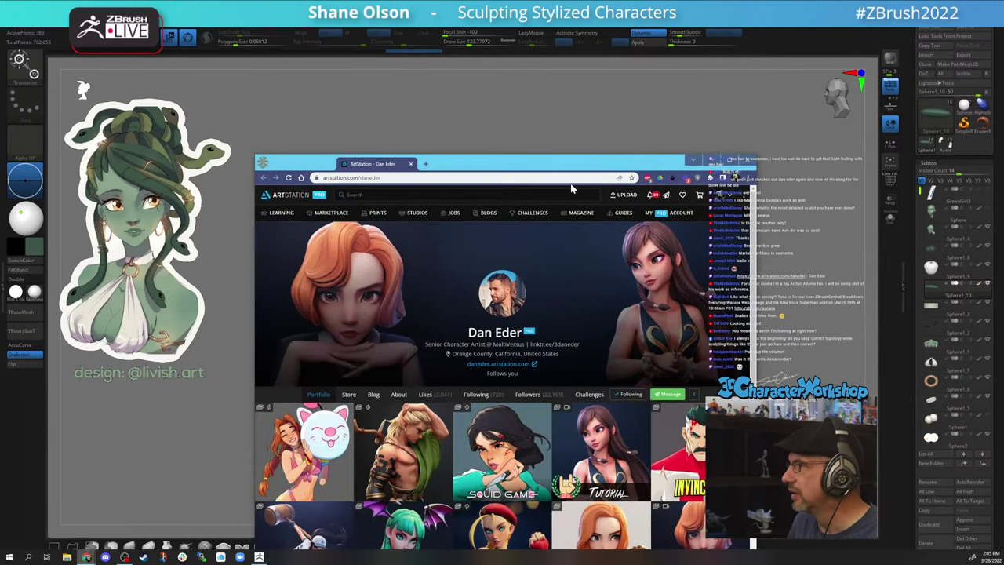
left_click(729, 161)
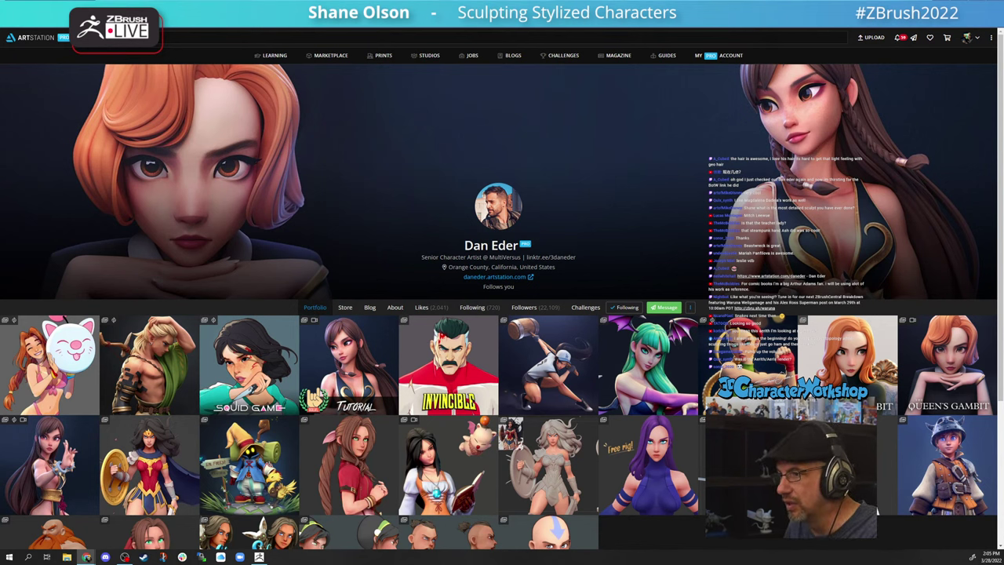
key("alt+Tab")
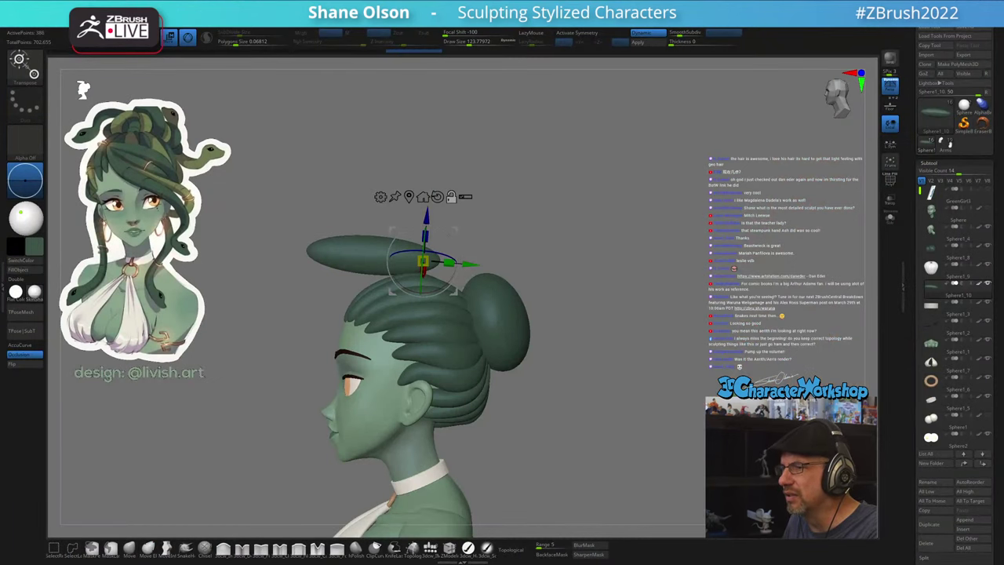
key("alt+Tab")
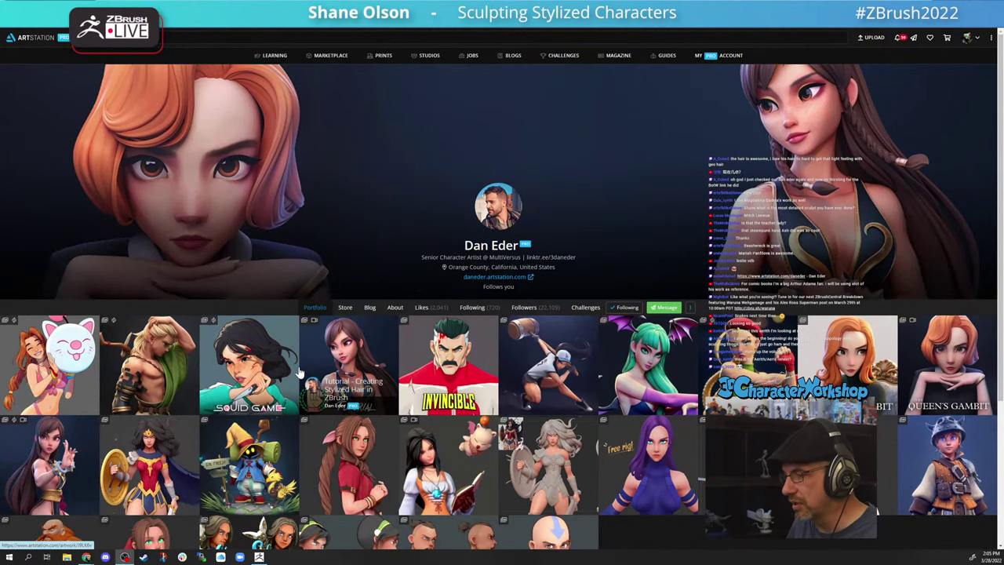
scroll(299, 371, "down", 1)
- Open the Aerith [2022] artwork and examine the stylized hair and figure in its main render
left_click(66, 314)
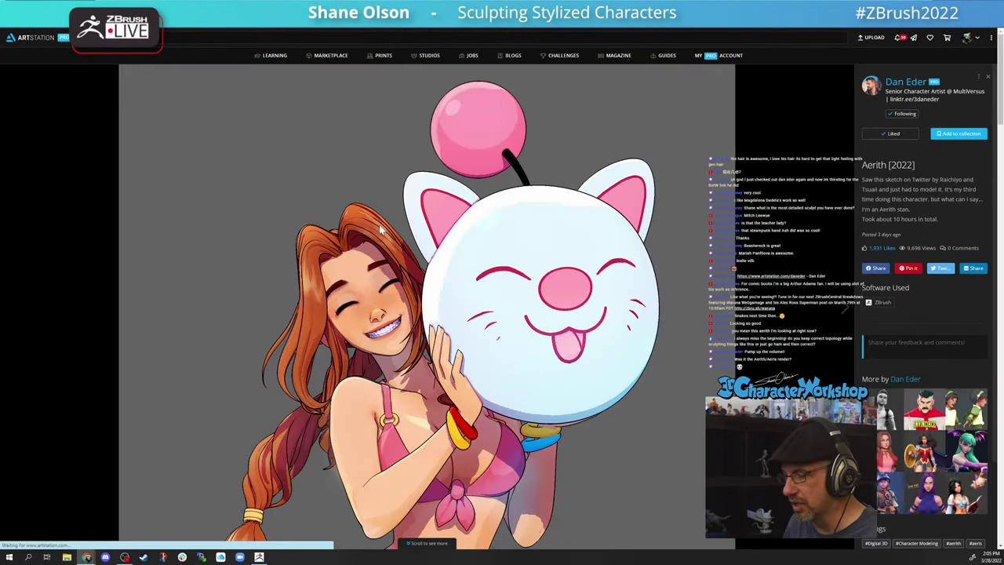
scroll(166, 420, "down", 1)
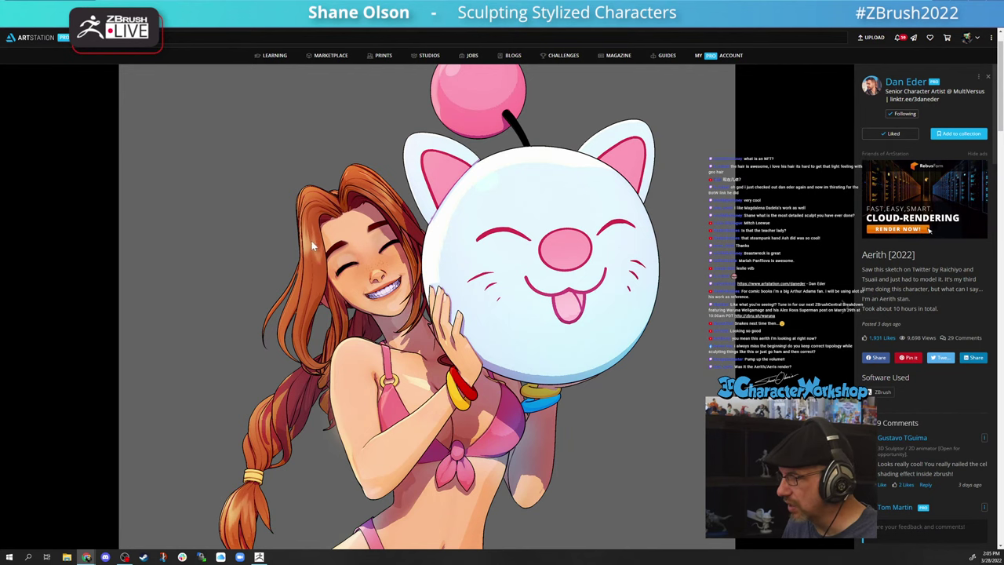
scroll(309, 268, "down", 1)
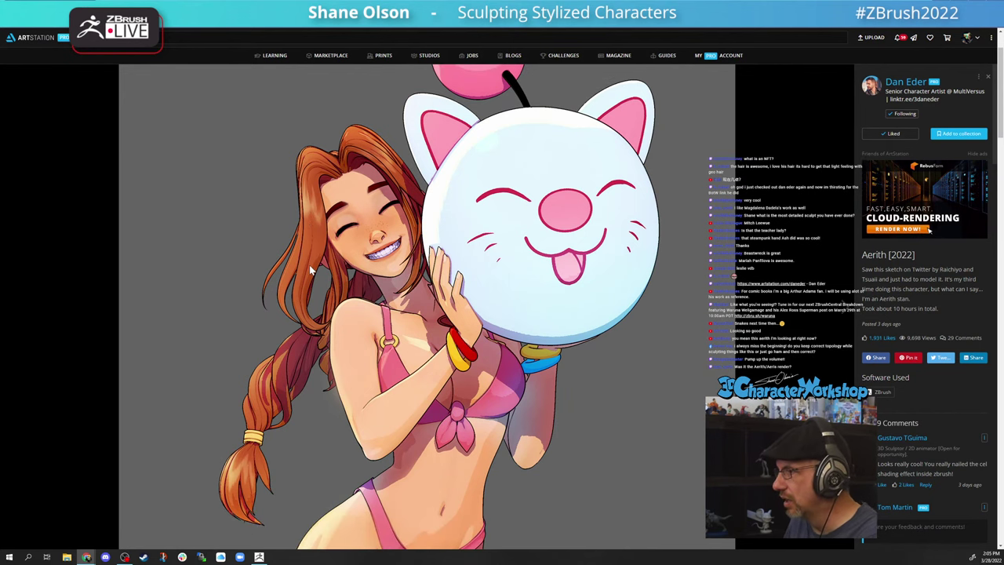
scroll(309, 269, "down", 1)
scroll(310, 269, "down", 2)
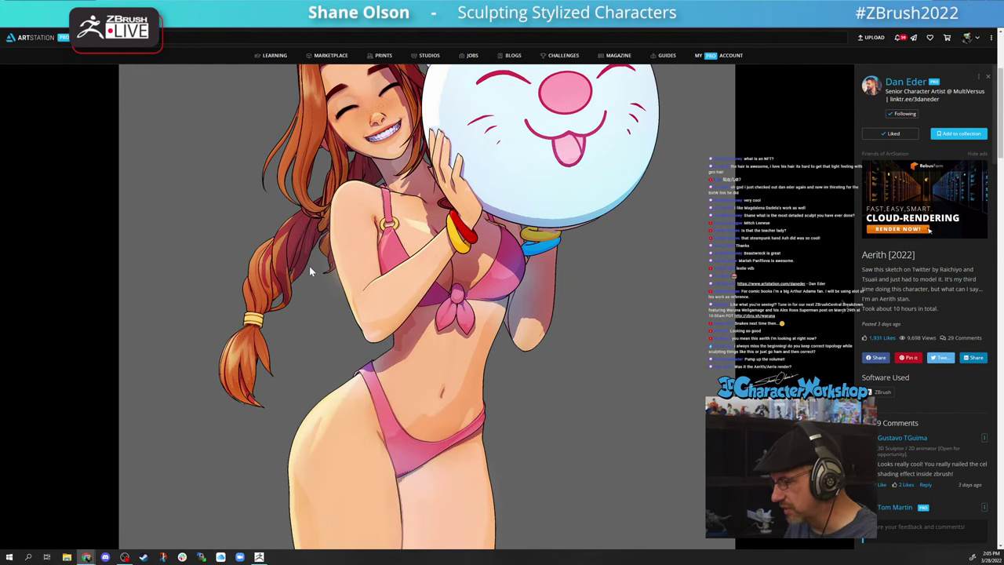
scroll(310, 268, "up", 2)
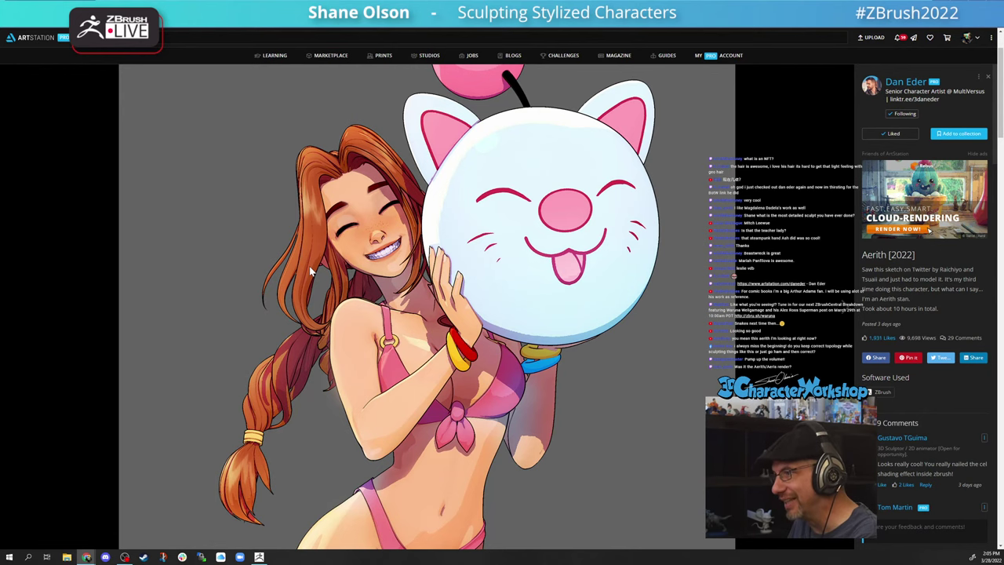
scroll(311, 271, "down", 3)
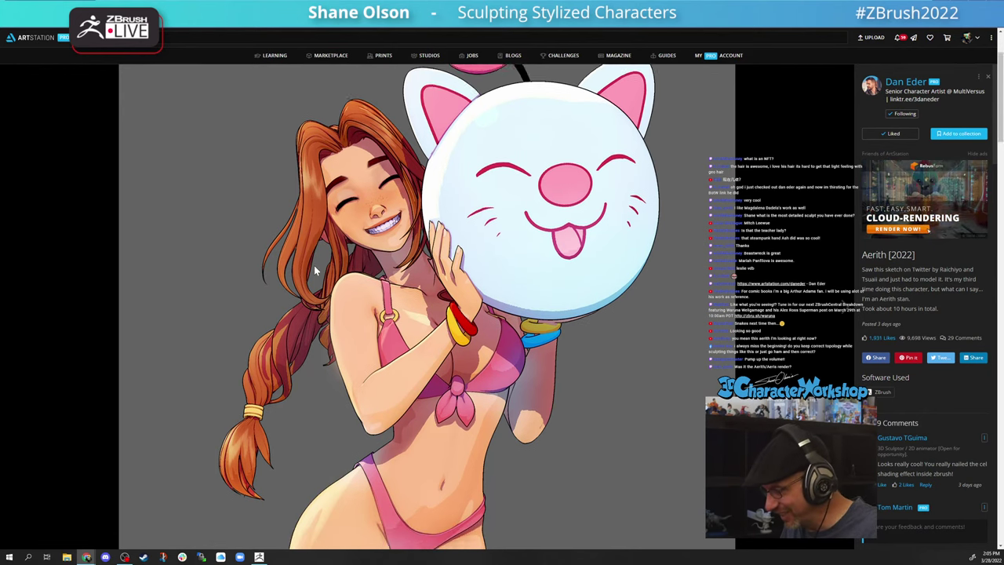
scroll(313, 269, "down", 2)
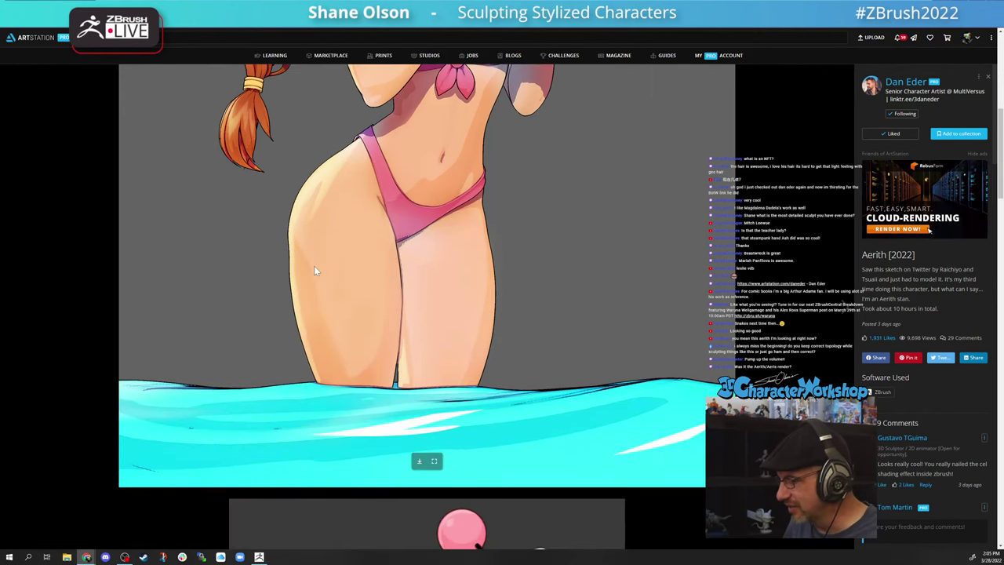
scroll(314, 269, "up", 5)
scroll(635, 135, "up", 1)
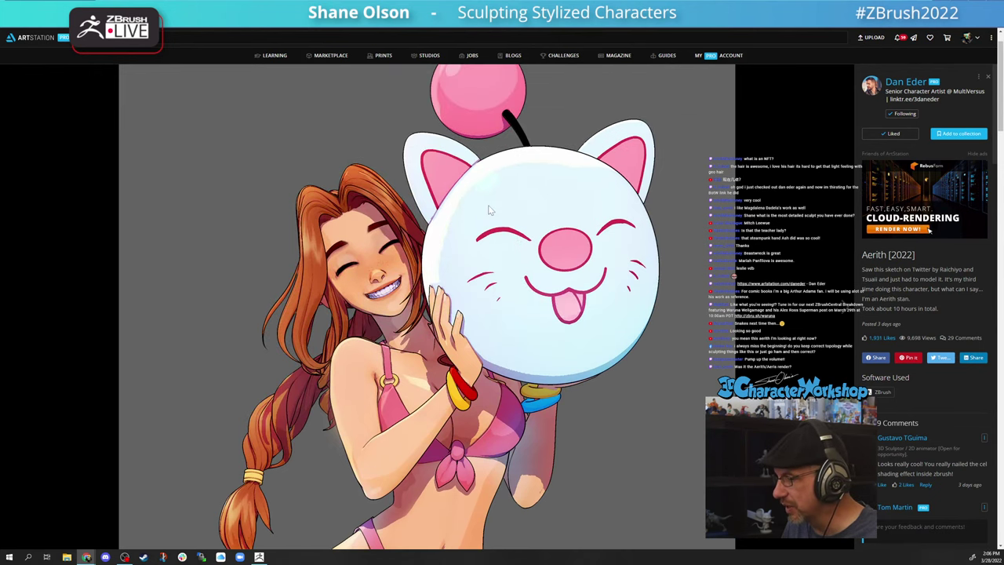
- Examine the artwork's turntable video, ZBrush viewport capture, and front and back renders
scroll(478, 227, "down", 10)
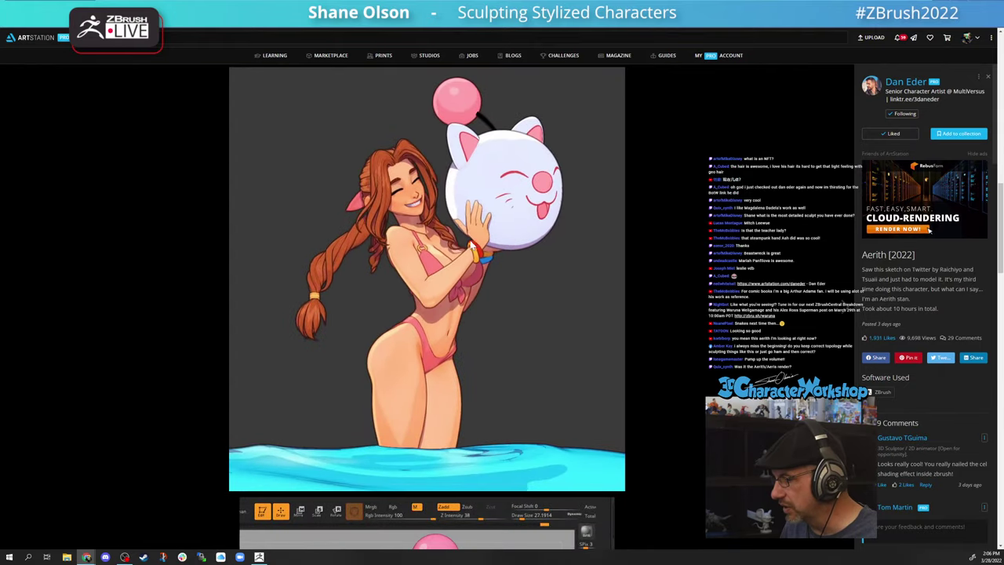
scroll(689, 309, "up", 1)
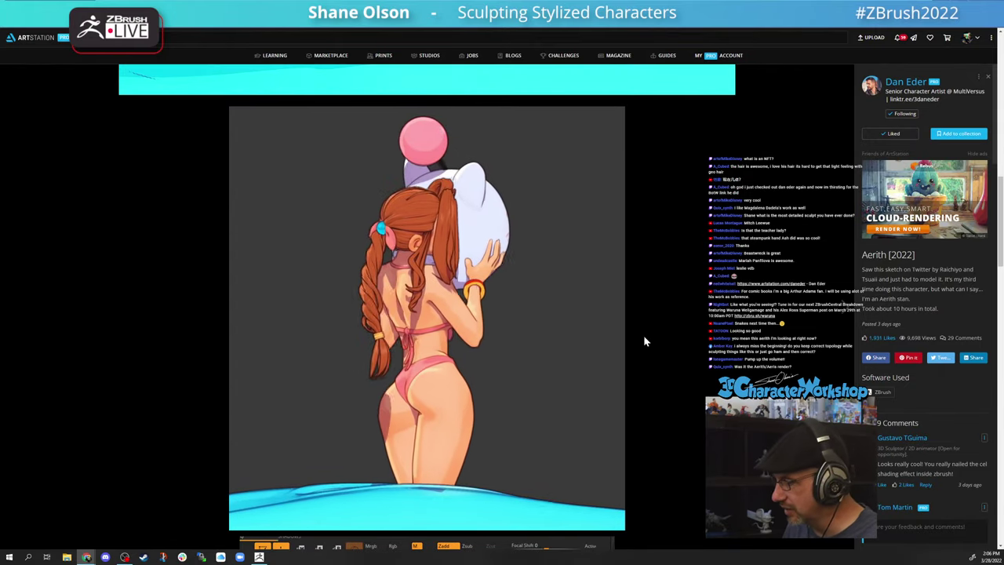
scroll(181, 176, "down", 10)
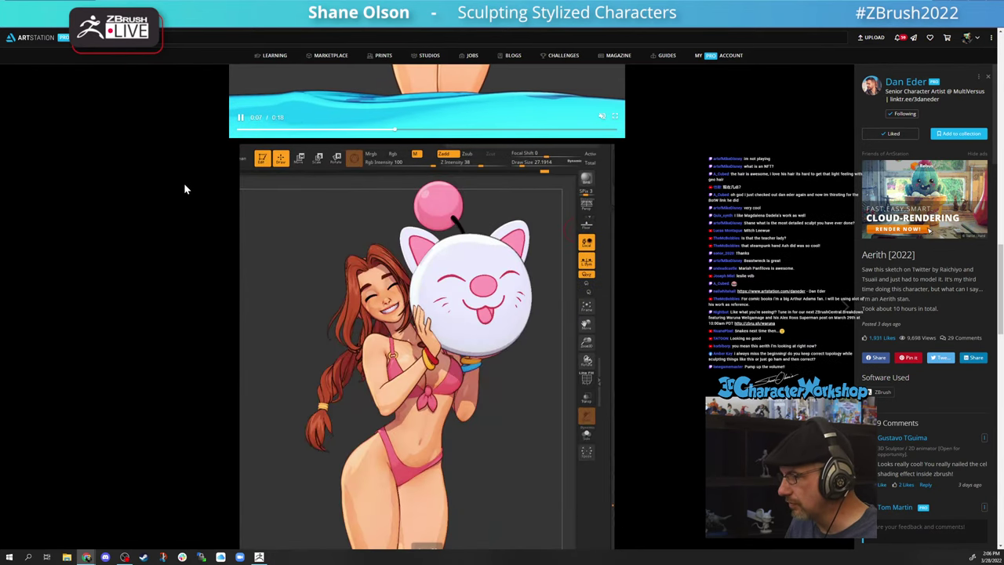
scroll(176, 179, "down", 5)
scroll(107, 182, "down", 5)
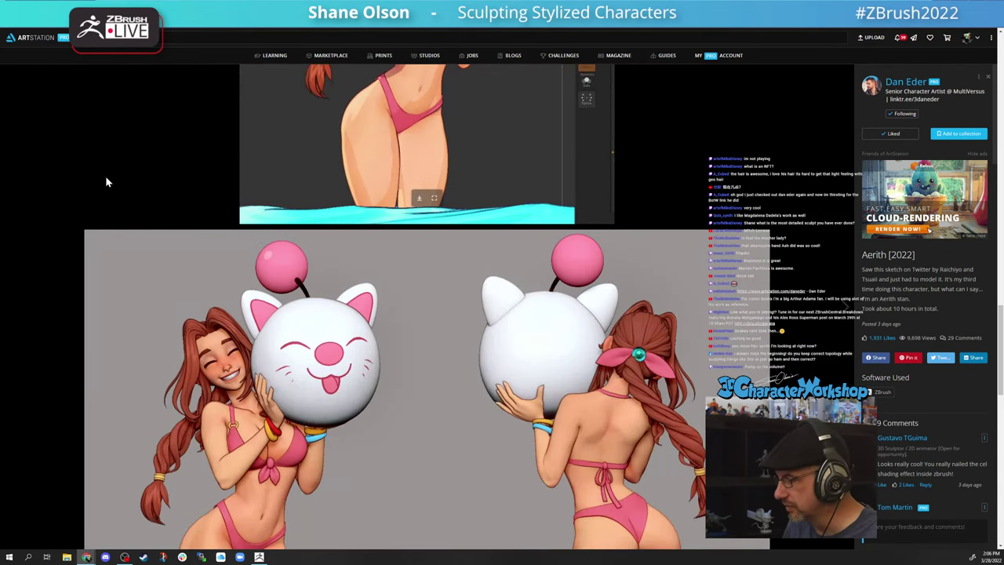
scroll(107, 182, "down", 4)
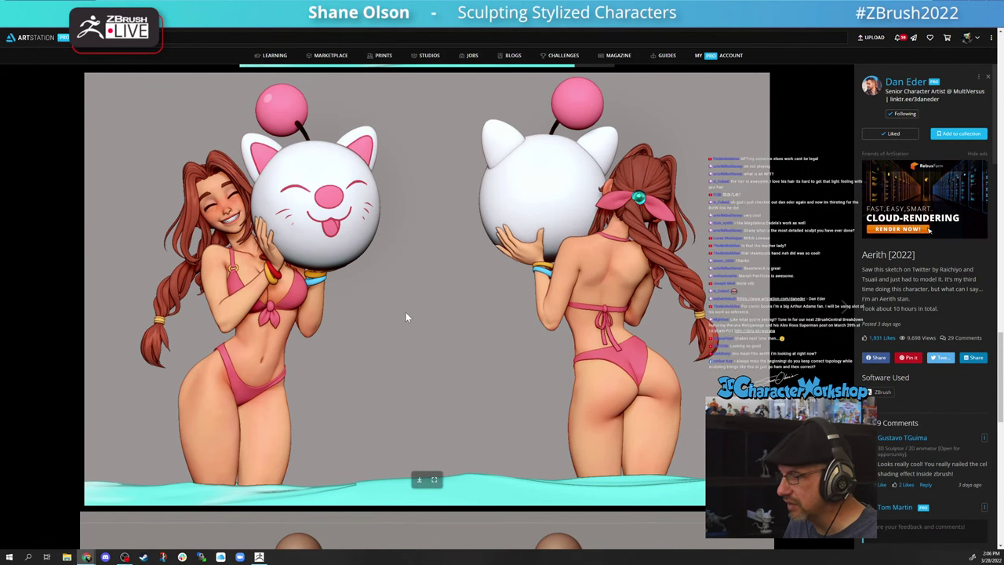
scroll(405, 312, "up", 2)
scroll(406, 312, "down", 1)
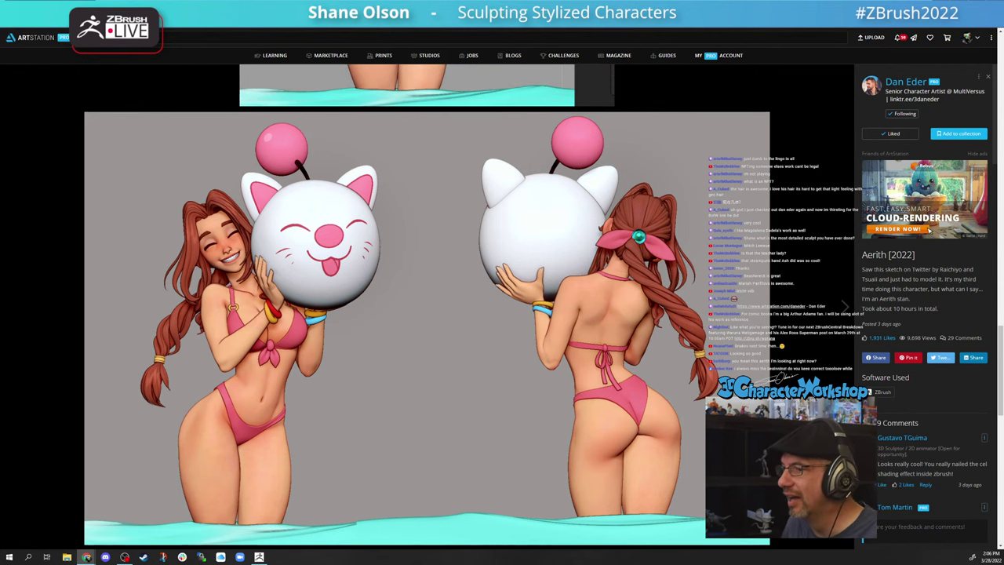
- Switch back to ZBrush and lengthen the ellipsoid further along its front-to-back axis into a long, thin strand
key("alt+Tab")
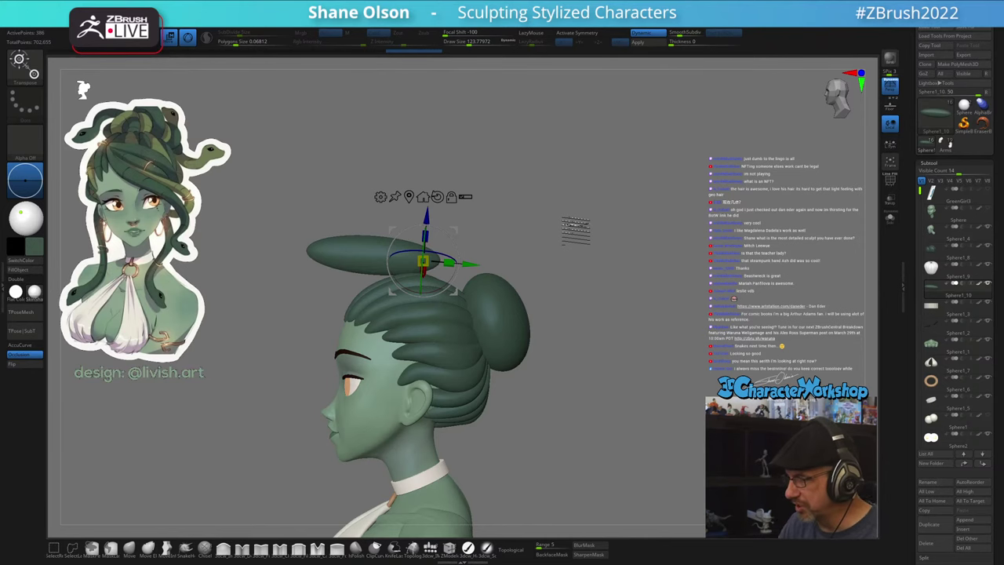
mouse_move(470, 262)
left_mouse_down()
mouse_move(499, 274)
mouse_move(473, 243)
left_mouse_up()
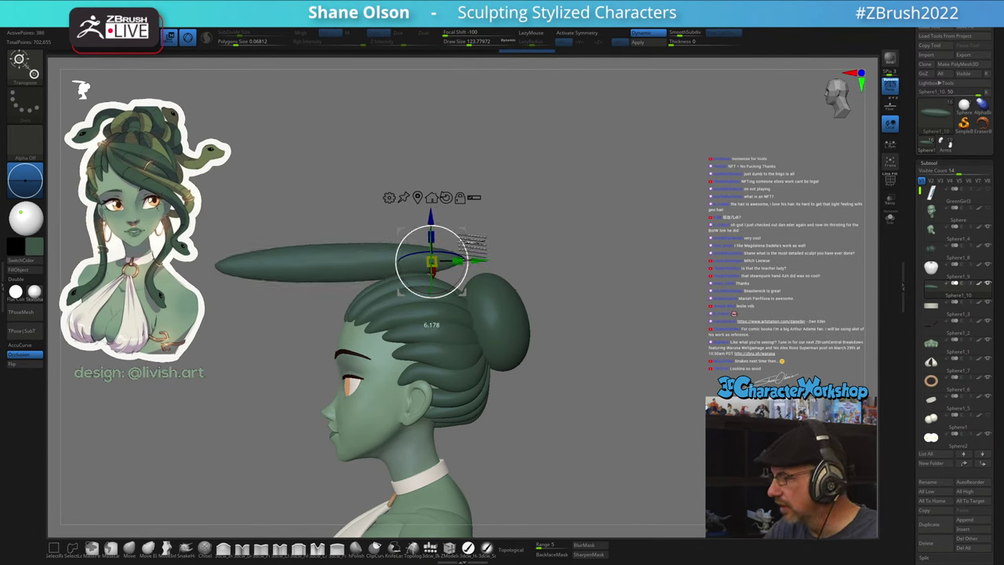
mouse_move(515, 207)
left_mouse_down()
mouse_move(574, 226)
mouse_move(576, 308)
mouse_move(562, 349)
left_mouse_up()
- Return to draw mode, raise the draw size to about 305, and briefly check the strand's wireframe
key("q")
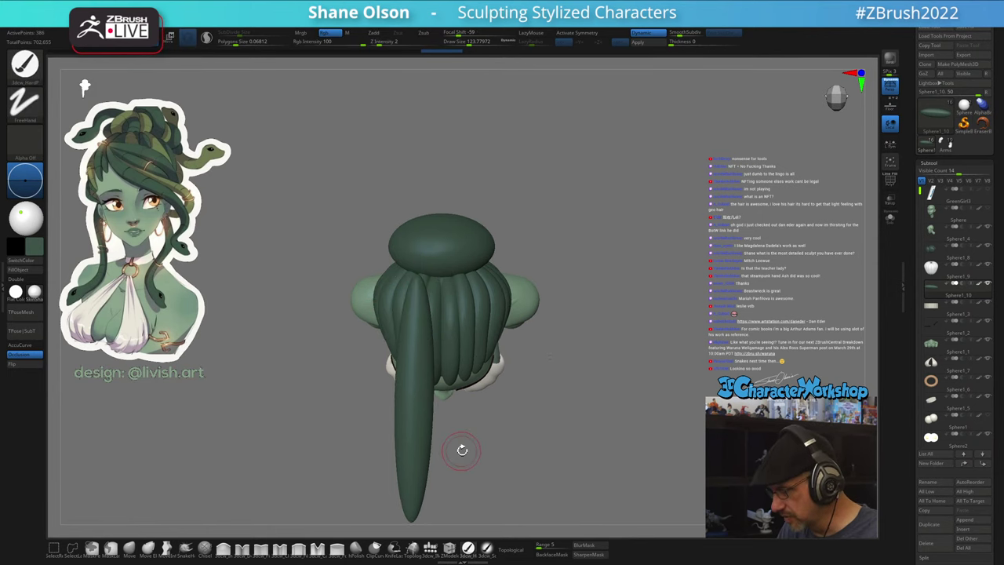
key("s")
left_click_drag(462, 450, 479, 452)
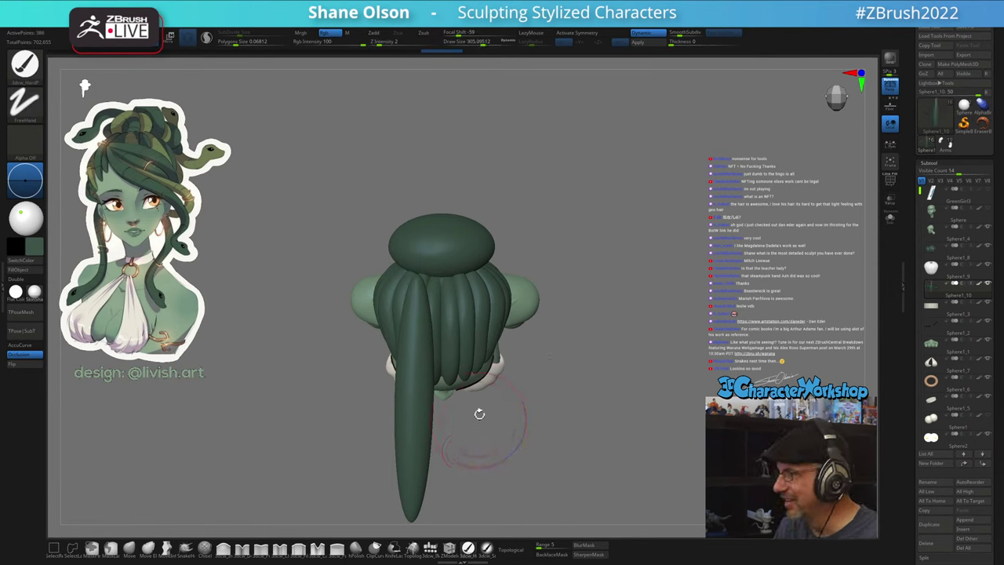
key("shift+f")
key("shift+f")
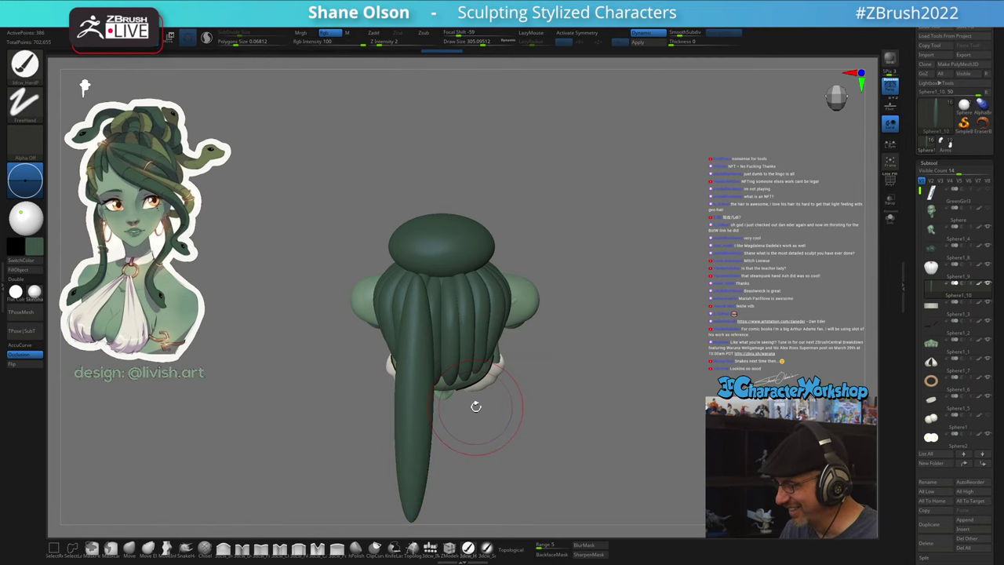
- Raise the draw size to about 407 and smooth the long hair strand into a thinner shape
key("s")
left_click_drag(367, 426, 382, 429)
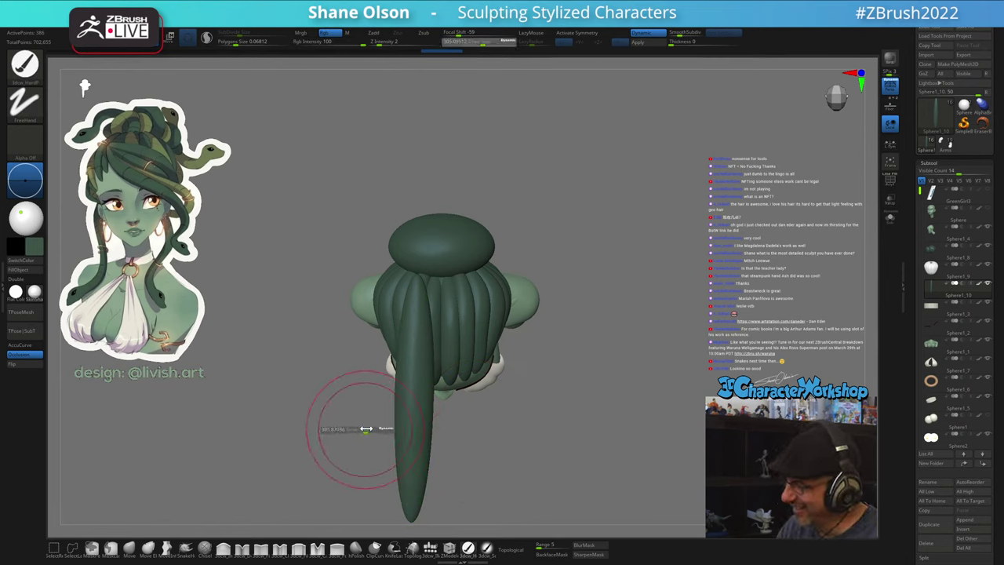
mouse_move(415, 372)
left_mouse_down("shift")
mouse_move(415, 414)
mouse_move(421, 352)
mouse_move(416, 474)
mouse_move(420, 368)
mouse_move(414, 415)
mouse_move(418, 385)
left_mouse_up("shift")
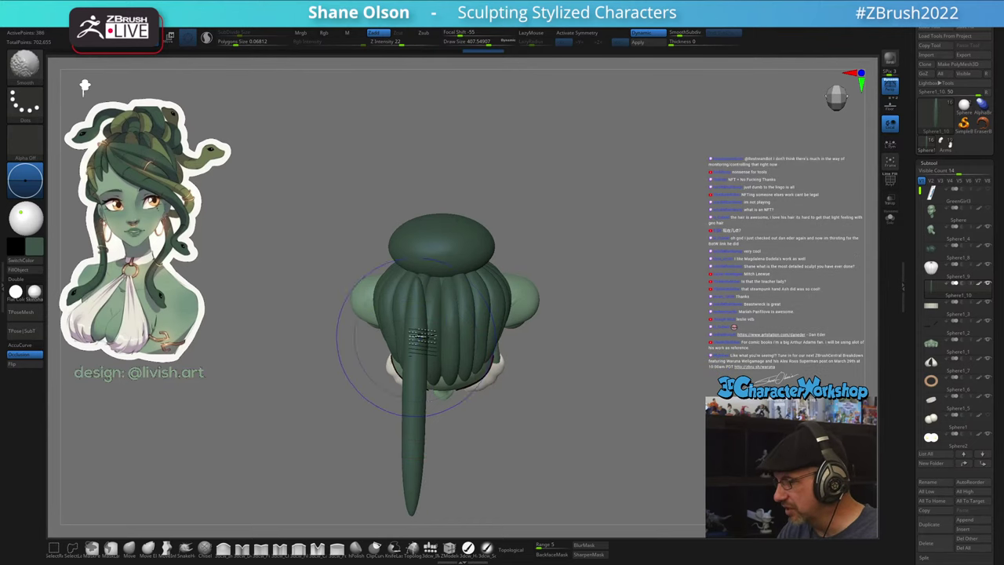
- Stretch the strand along its front-to-back axis by a factor of about 1.22
left_click_drag(515, 440, 550, 441)
key("w")
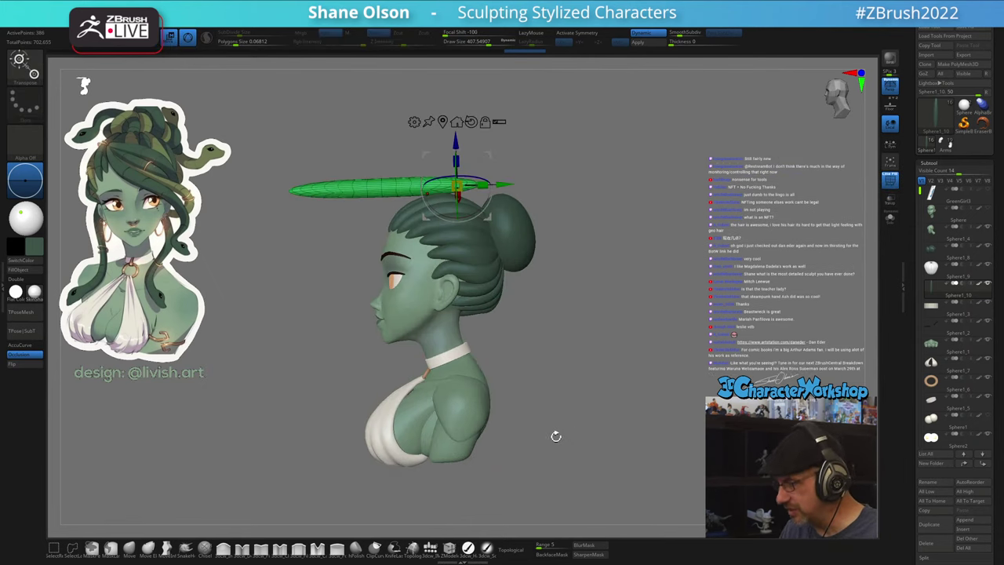
left_click_drag(515, 158, 541, 185)
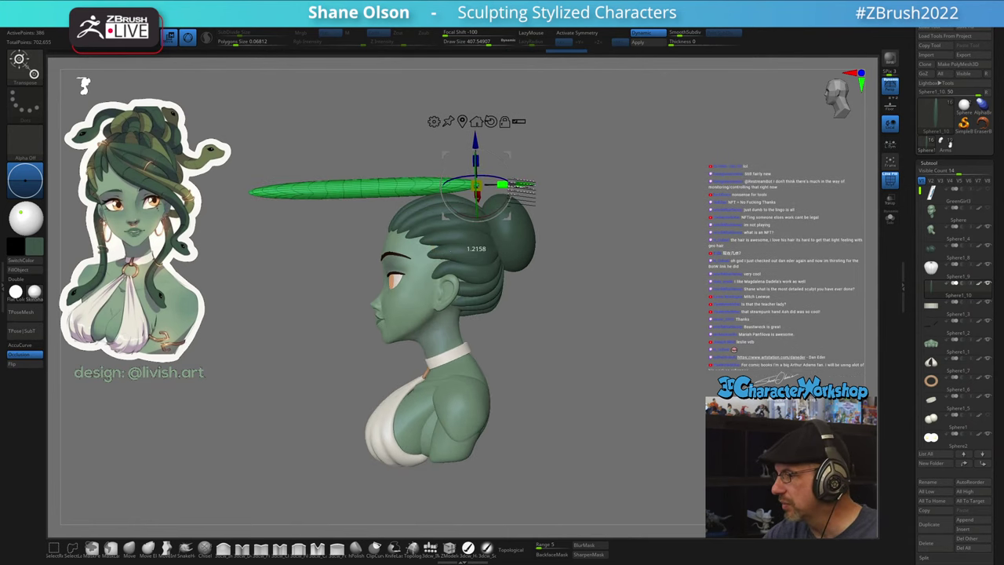
- From the front view, rotate the strand slightly where it sits on top of the head
mouse_move(585, 408)
left_mouse_down()
mouse_move(574, 392)
mouse_move(565, 425)
mouse_move(592, 410)
left_mouse_up()
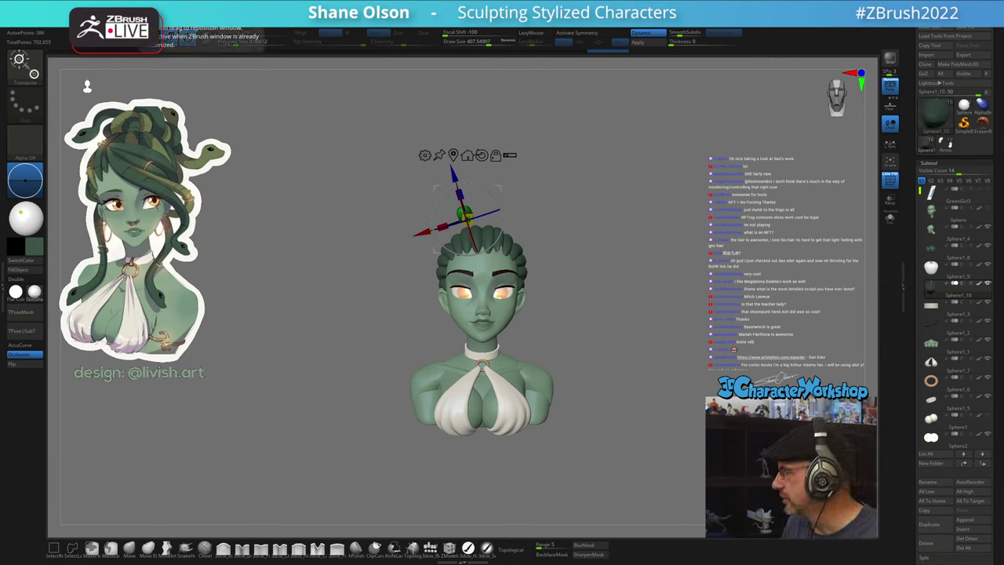
left_click_drag(553, 287, 547, 306)
left_click_drag(502, 190, 559, 209)
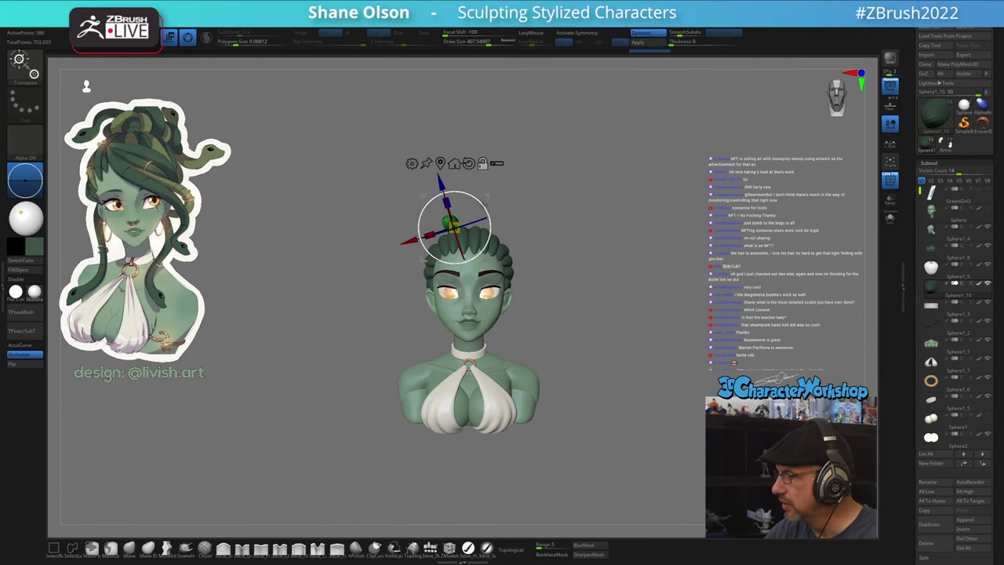
left_click_drag(487, 210, 490, 214)
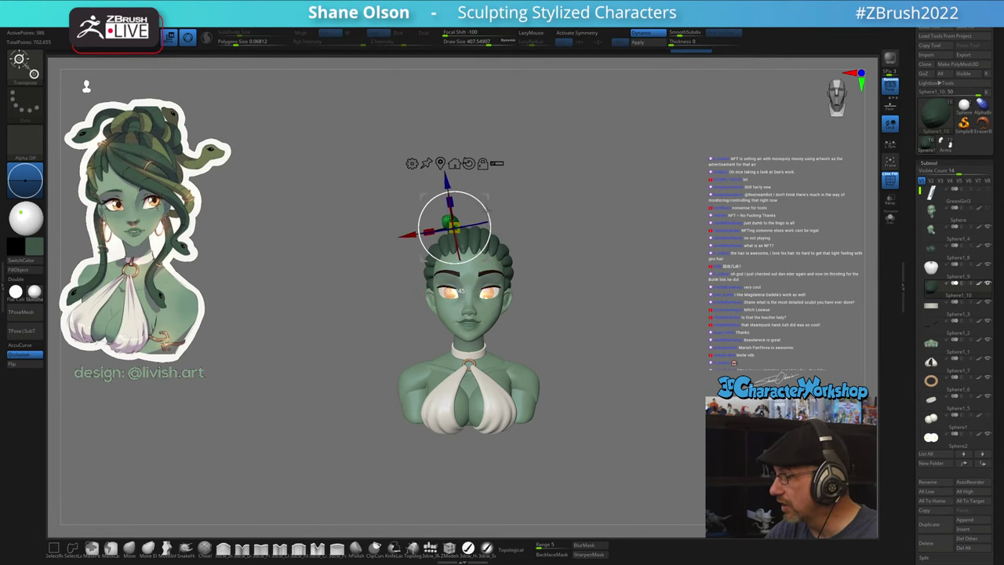
- Try to bend the strand upward at its middle with the Bend Curve deformer
left_click_drag(577, 264, 612, 331)
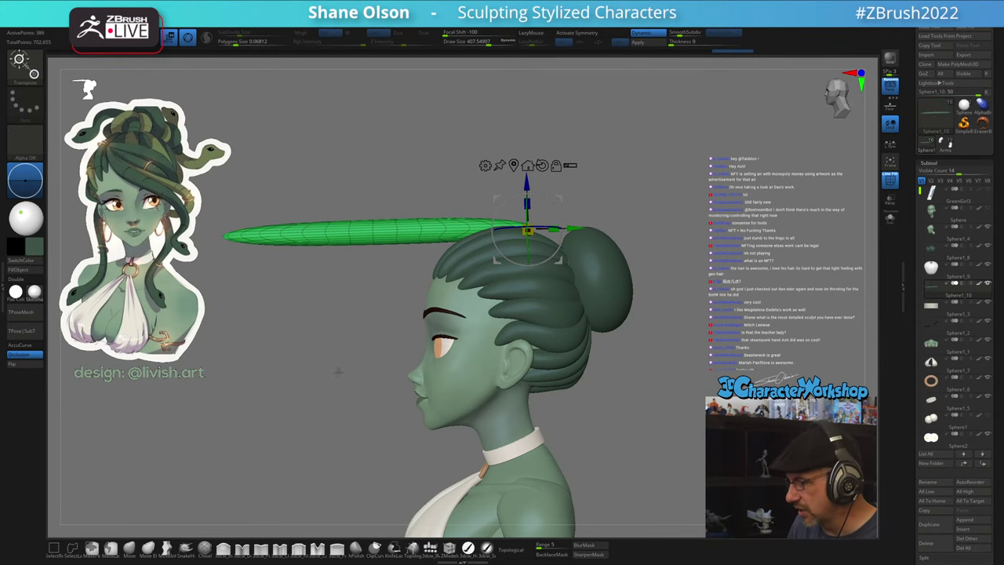
left_click_drag(326, 384, 331, 332, "alt")
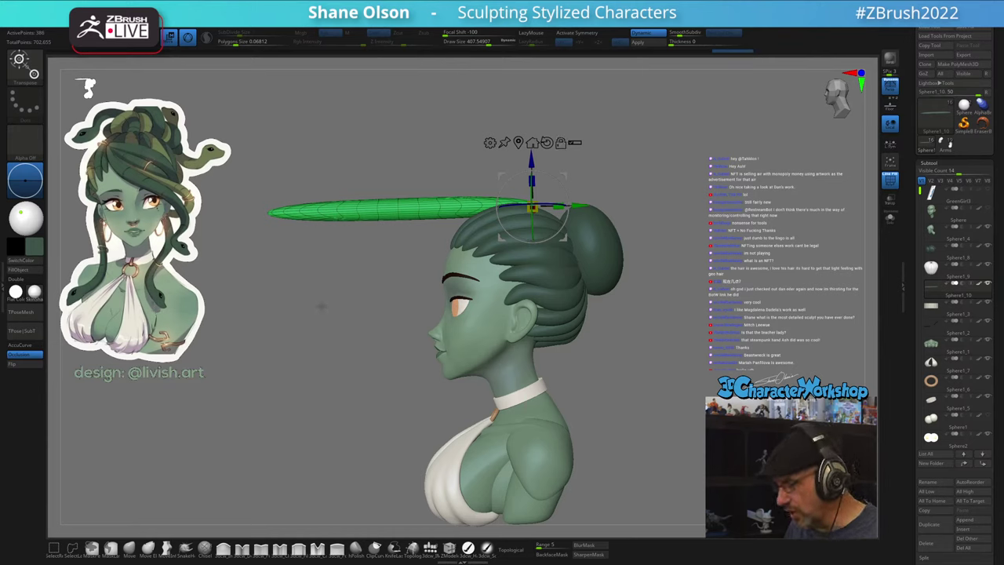
key("q")
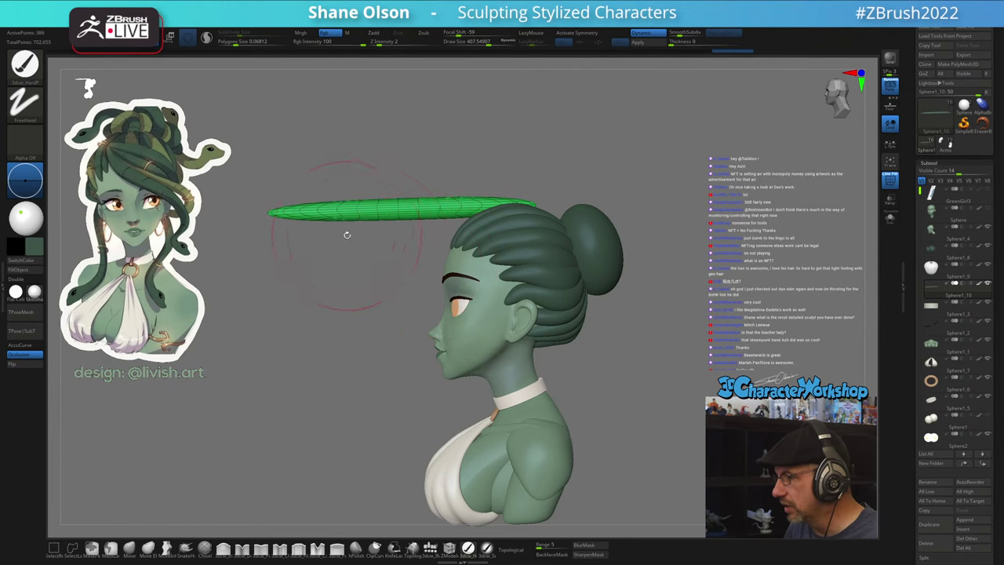
scroll(384, 333, "down", 1)
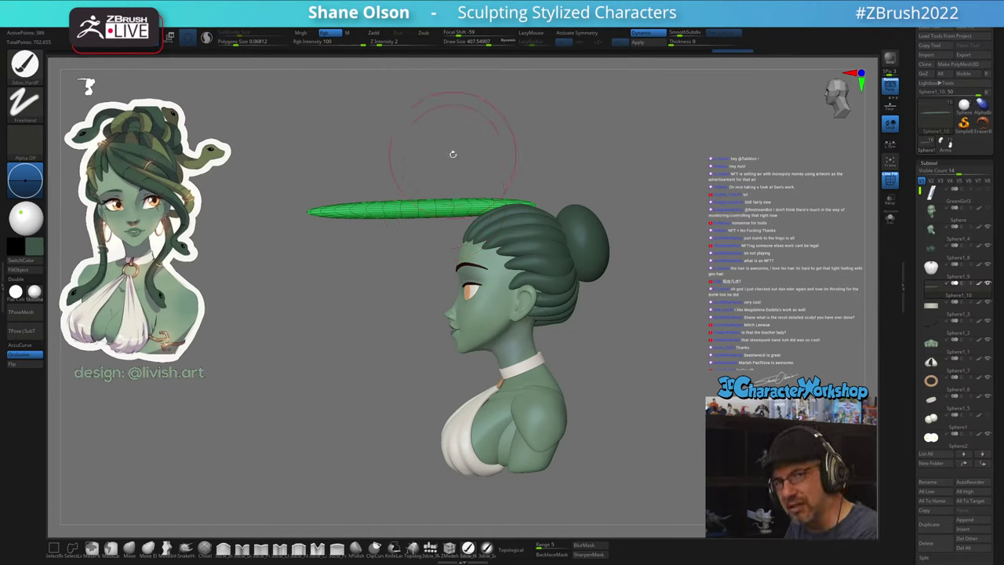
key("w")
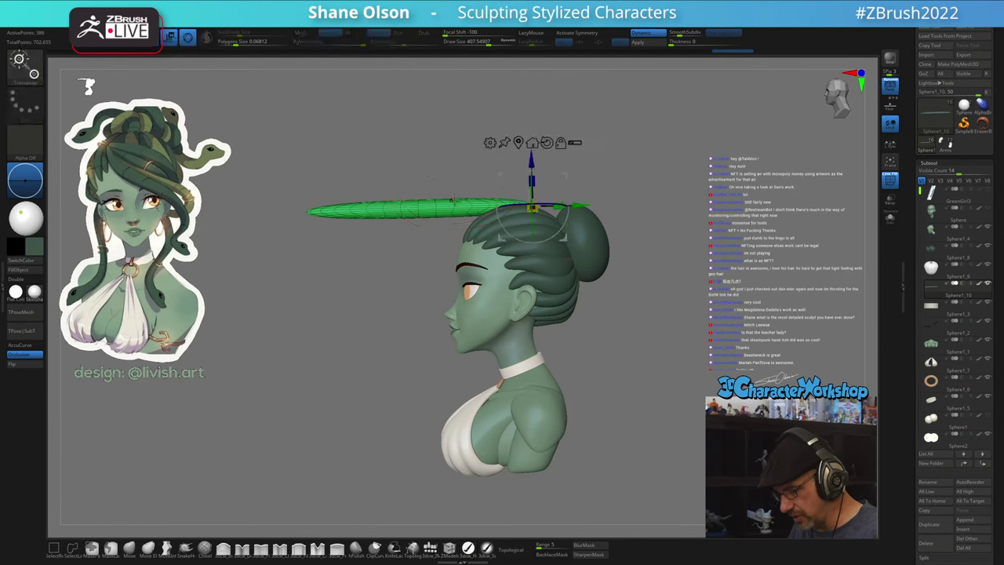
left_click(489, 142)
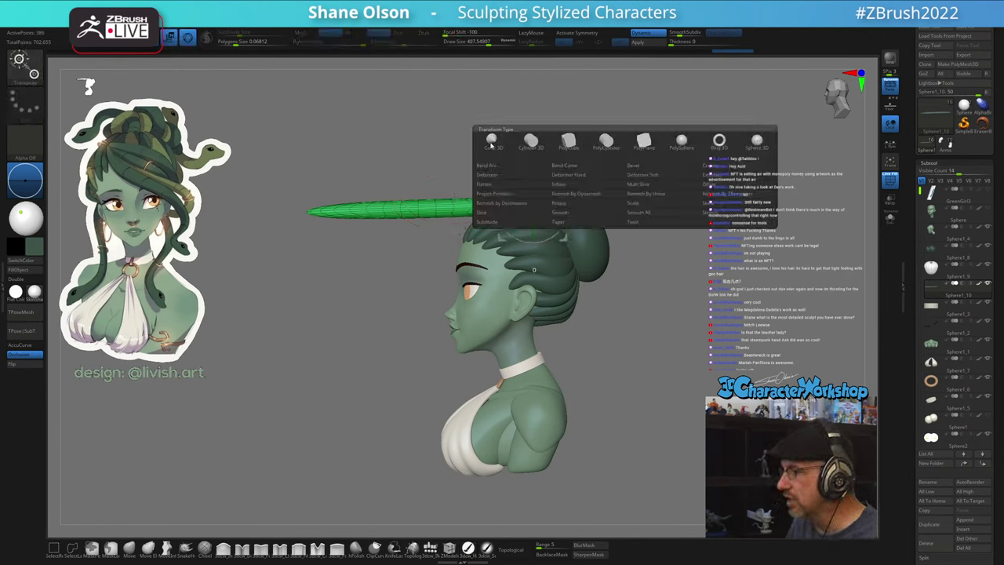
left_click(562, 167)
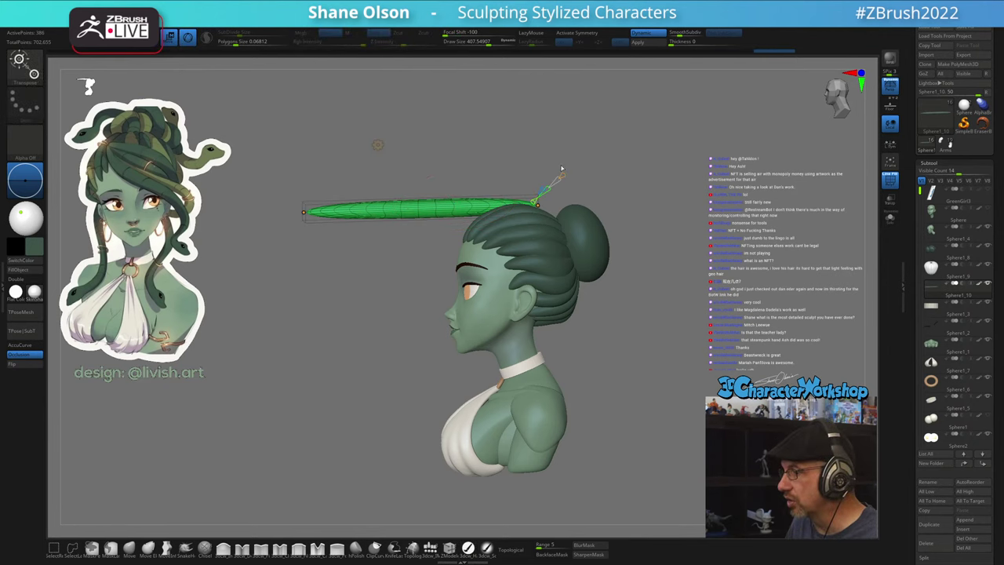
left_click_drag(603, 162, 641, 196)
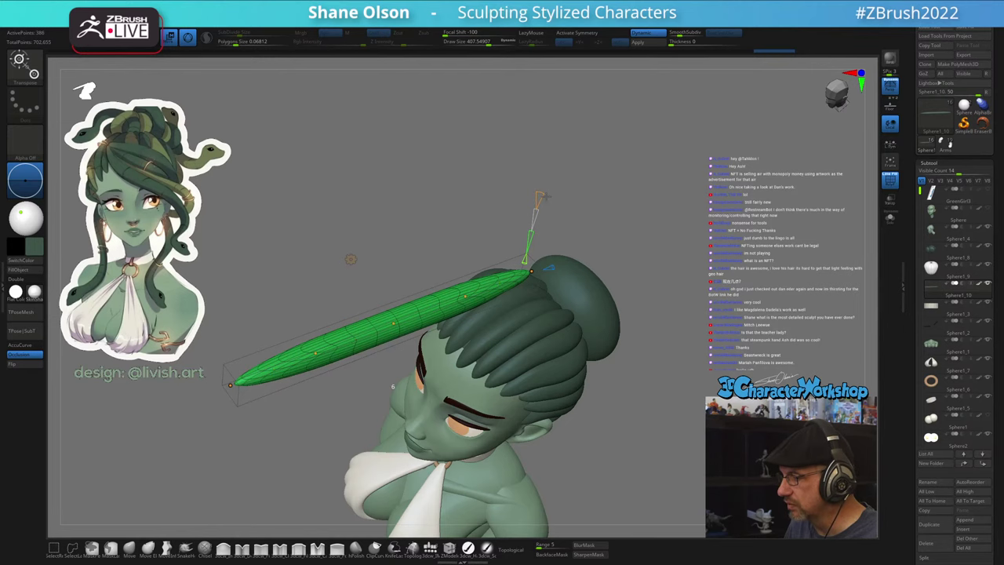
left_click_drag(501, 220, 372, 290)
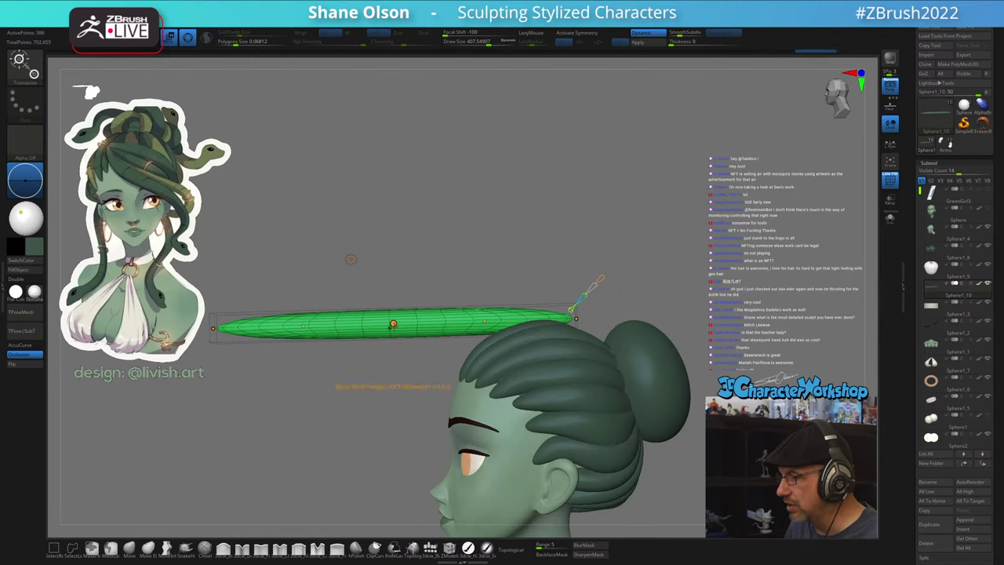
left_click_drag(393, 323, 394, 245)
key("ctrl+z")
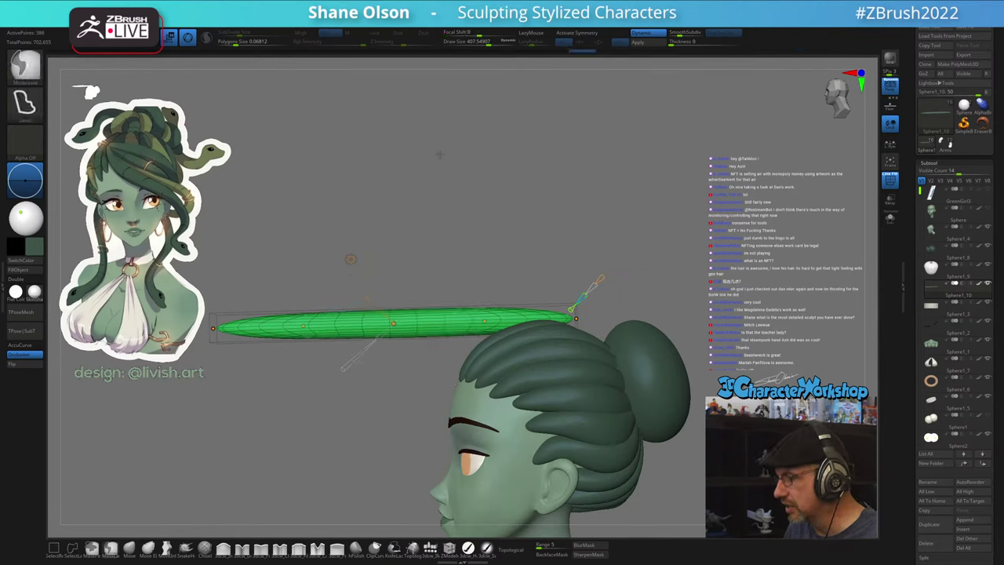
- Undo the Bend Curve deformer on the strand and return to the regular transform gizmo
key("w")
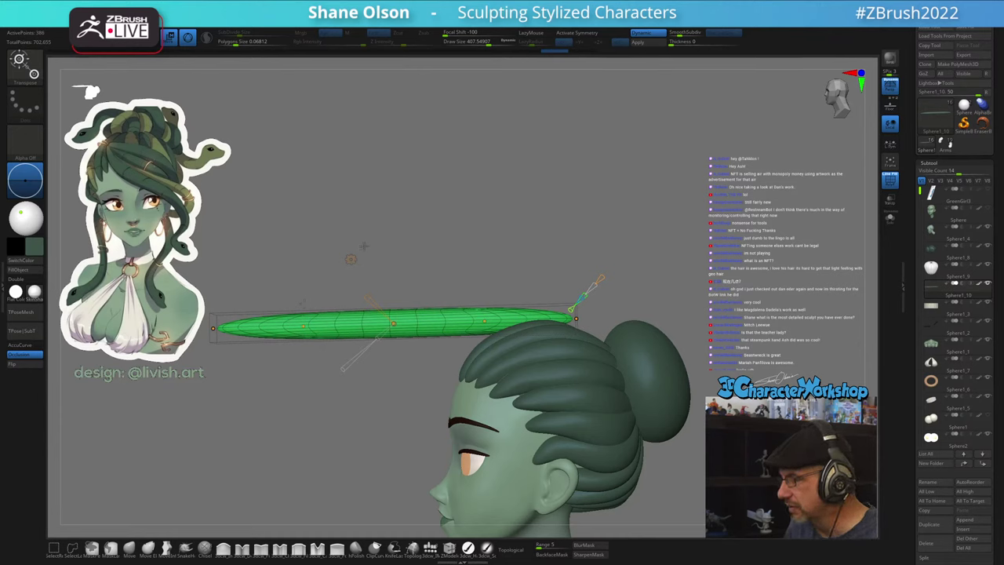
key("q")
key("ctrl+z")
key("ctrl+z")
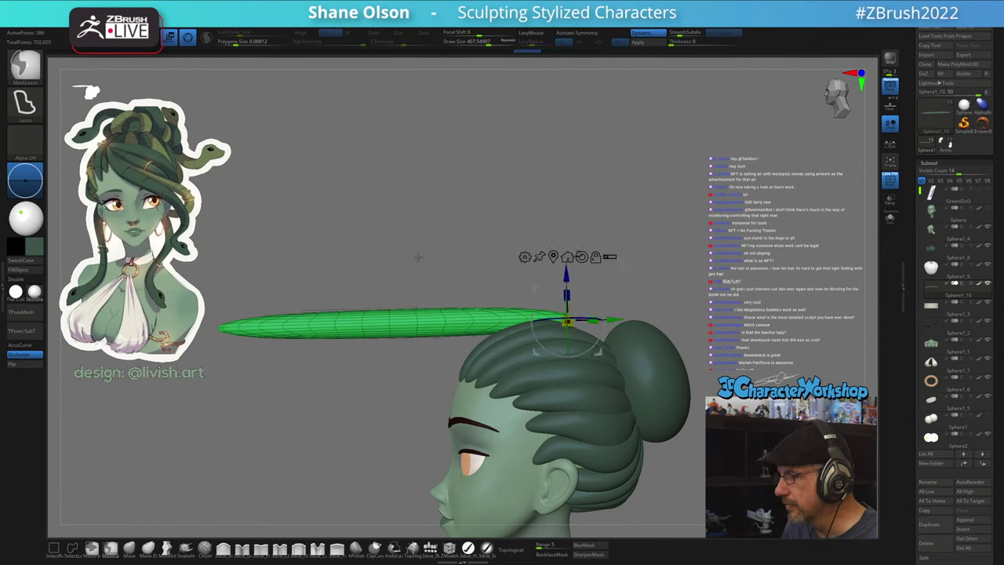
- Return to draw mode, hide the separate strand, select the swept-back hair piece and turn off the wireframe display
left_click_drag(419, 257, 442, 237)
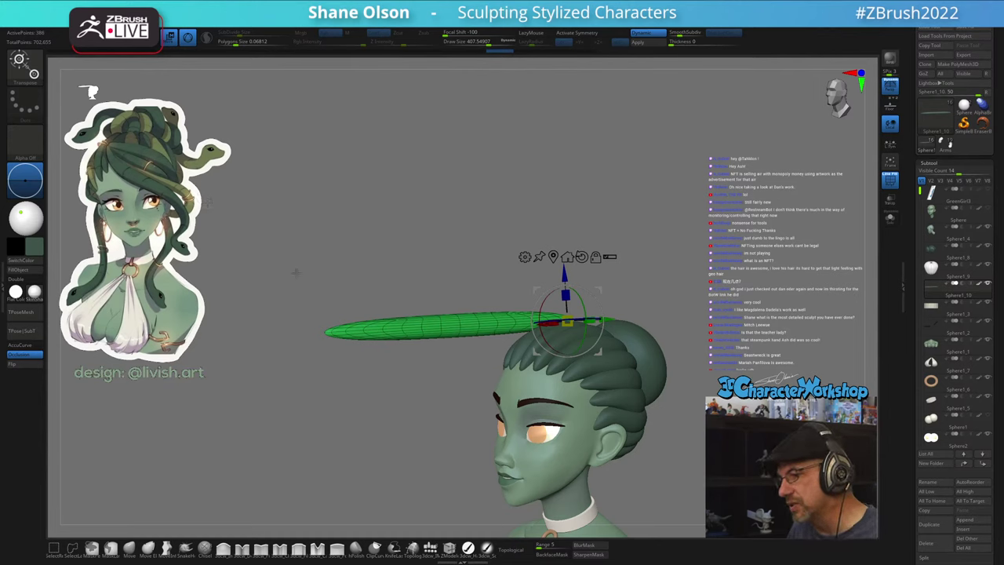
left_click_drag(456, 251, 544, 208)
left_click_drag(740, 304, 613, 276)
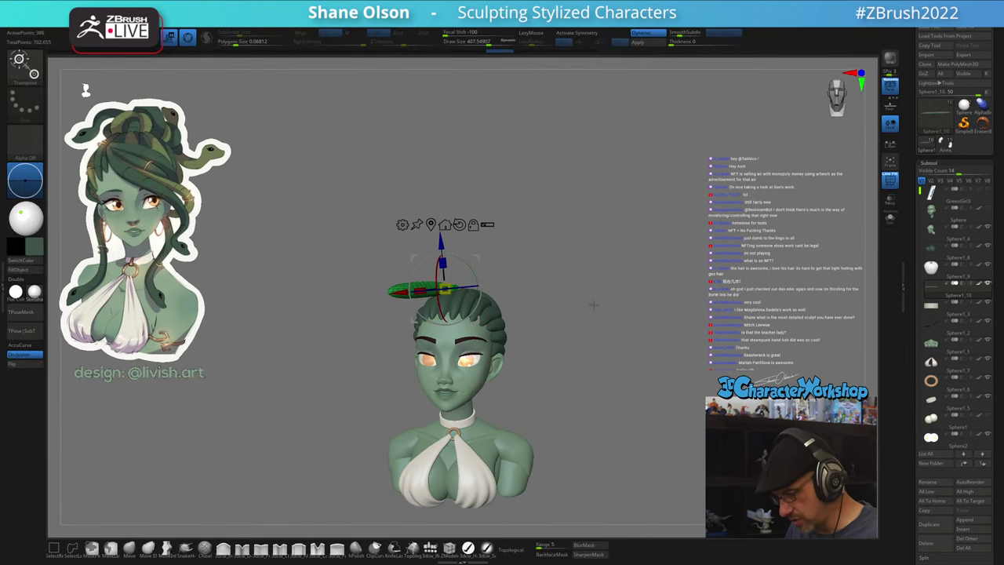
left_click_drag(594, 305, 582, 267, "alt")
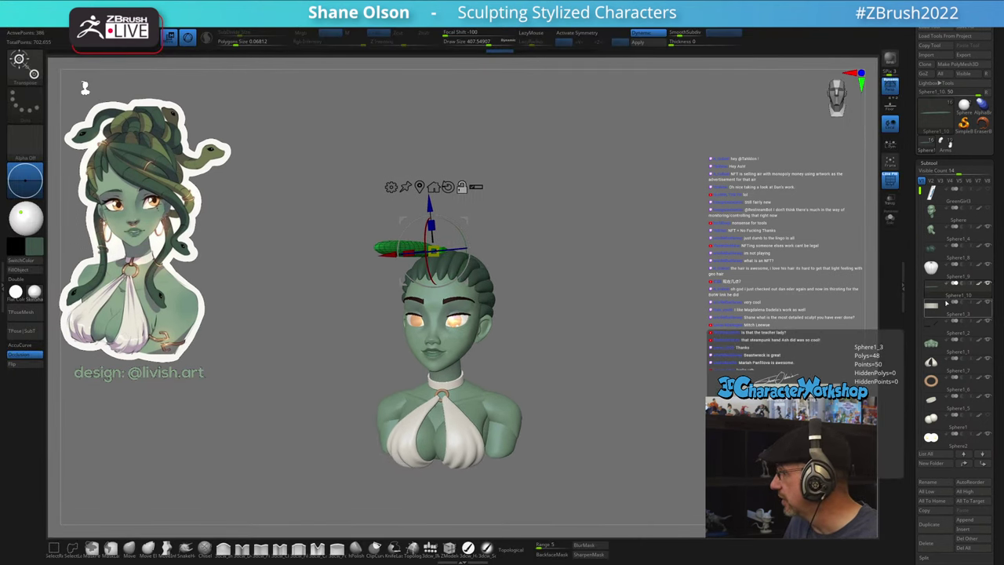
key("q")
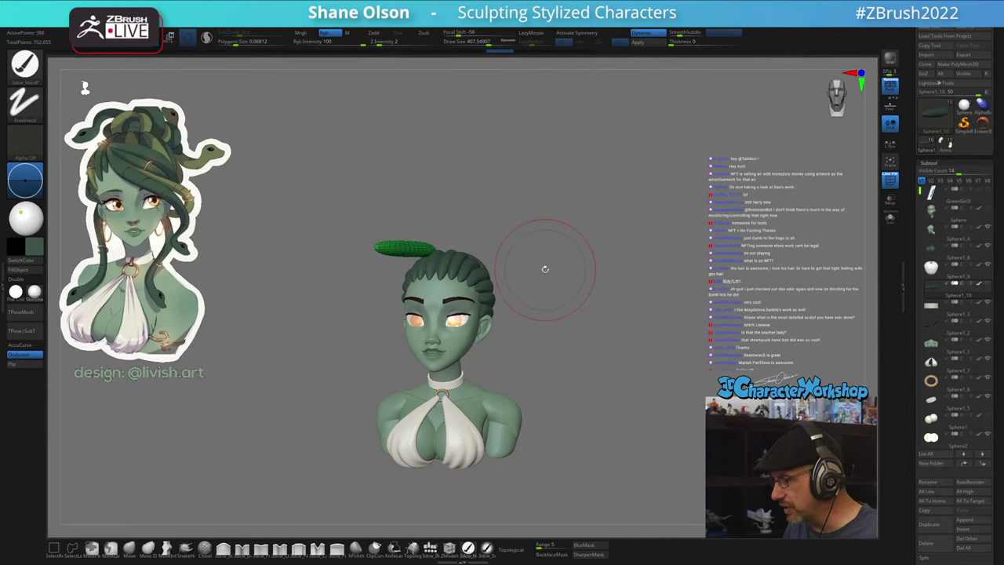
key("Down")
left_click_drag(582, 311, 589, 331)
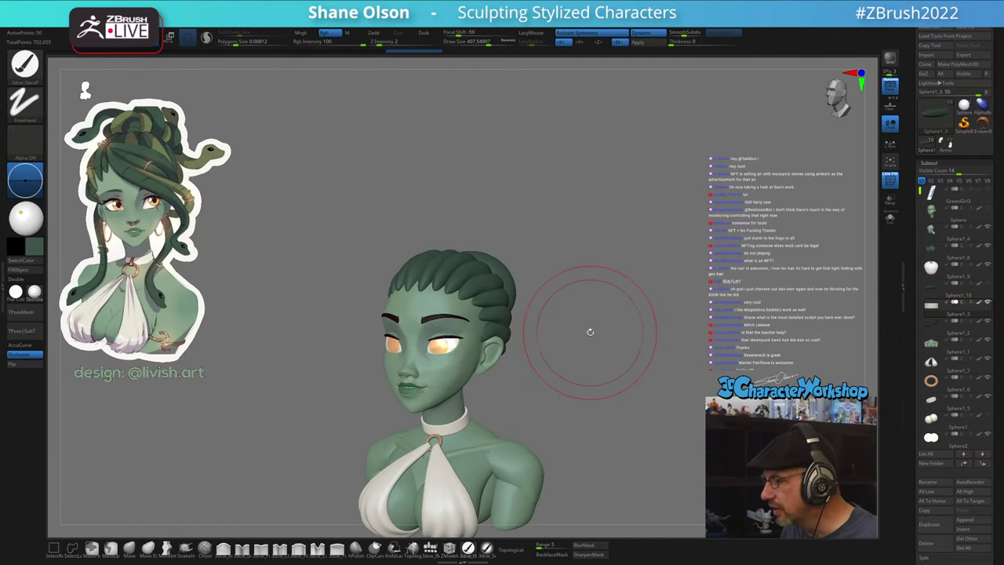
left_click(452, 274, "alt")
left_click_drag(643, 306, 663, 369, "alt")
key("shift+f")
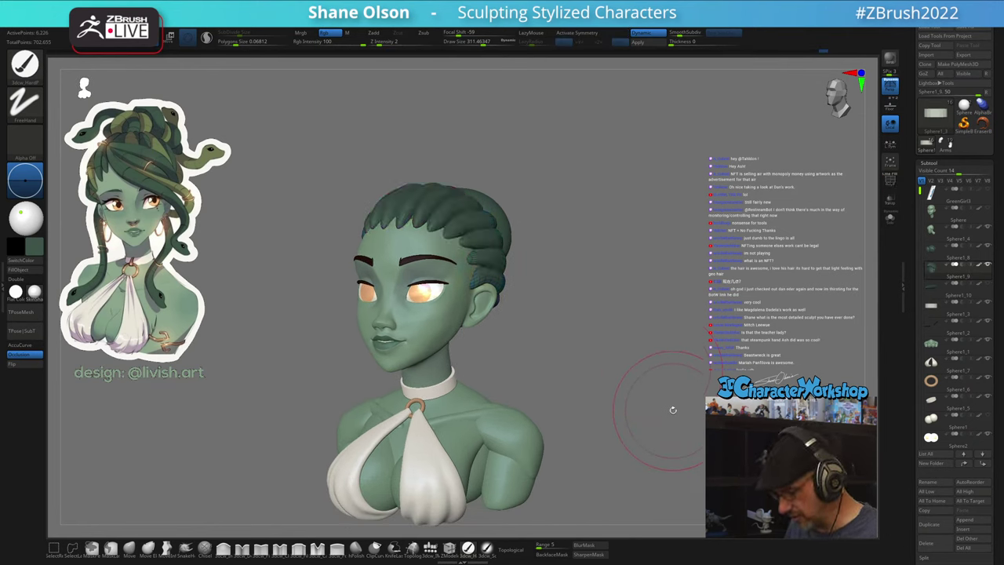
mouse_move(672, 408)
left_mouse_down()
mouse_move(609, 321)
mouse_move(651, 318)
mouse_move(596, 311)
mouse_move(609, 282)
mouse_move(652, 318)
mouse_move(657, 304)
mouse_move(587, 197)
mouse_move(643, 275)
mouse_move(664, 372)
mouse_move(668, 289)
mouse_move(684, 364)
left_mouse_up()
left_click_drag(658, 294, 669, 306)
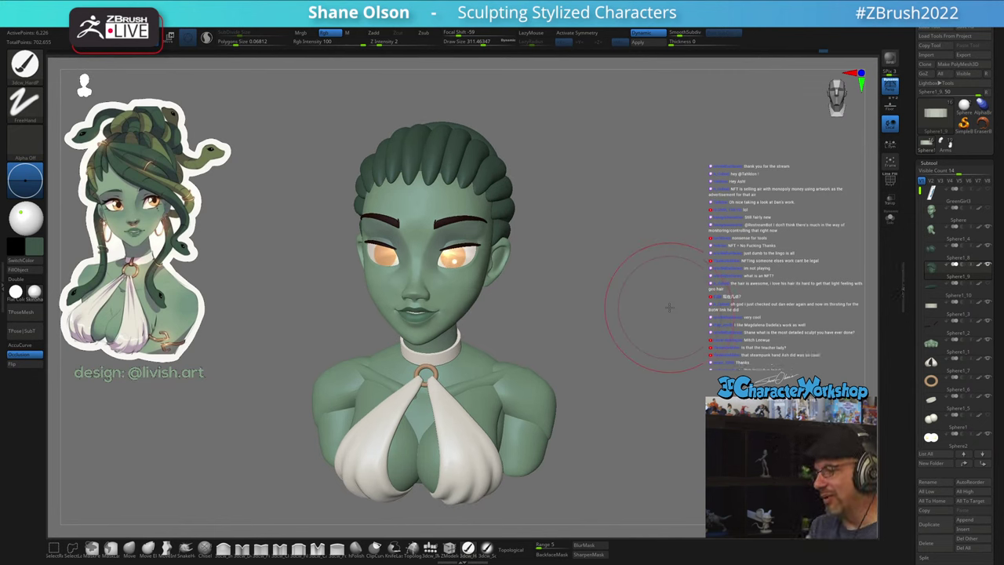